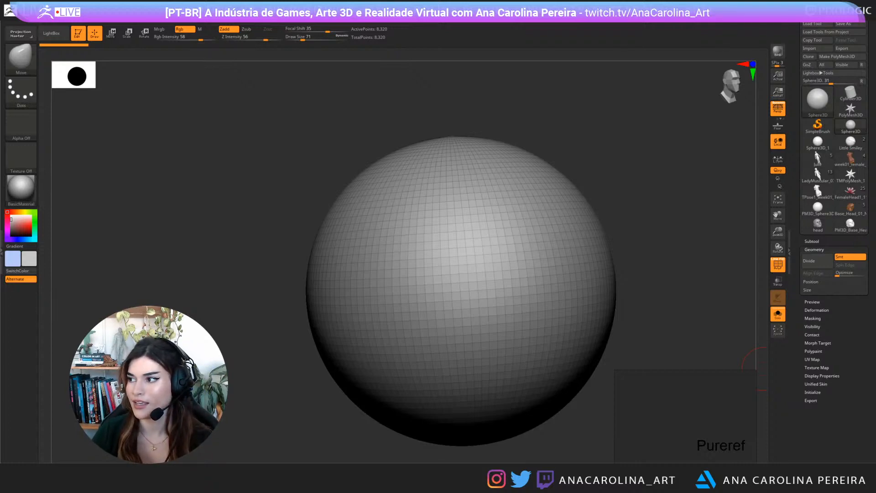
Switch to the web browser and look through the French bulldog image results
{"action": "left_click_drag", "start_coordinate": [875, 196], "coordinate": [397, 2]}
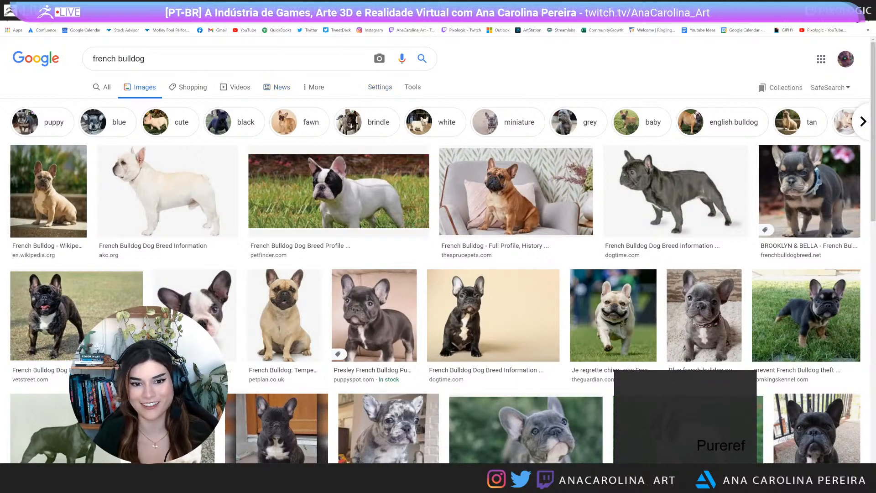
{"action": "scroll", "coordinate": [322, 217], "scroll_direction": "down", "scroll_amount": 4}
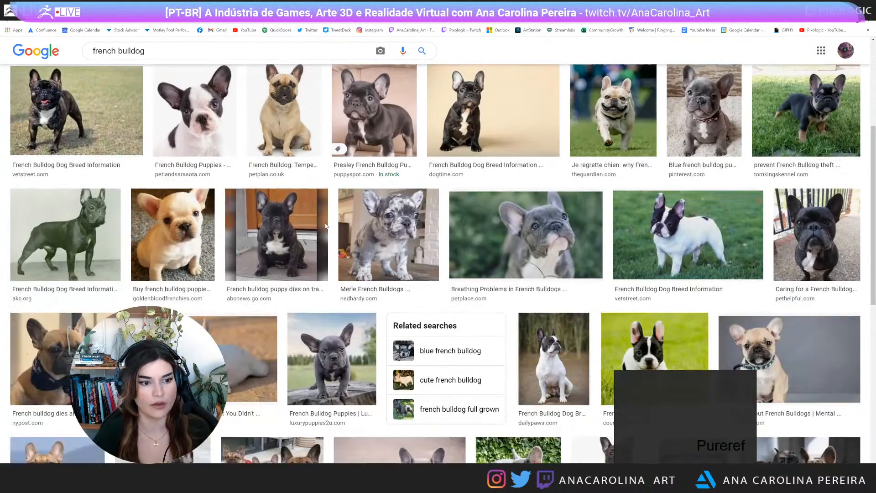
{"action": "scroll", "coordinate": [322, 218], "scroll_direction": "up", "scroll_amount": 2}
{"action": "scroll", "coordinate": [322, 217], "scroll_direction": "up", "scroll_amount": 2}
Search images for "english bulldog" and look through the results
{"action": "left_click_drag", "start_coordinate": [117, 58], "coordinate": [77, 62]}
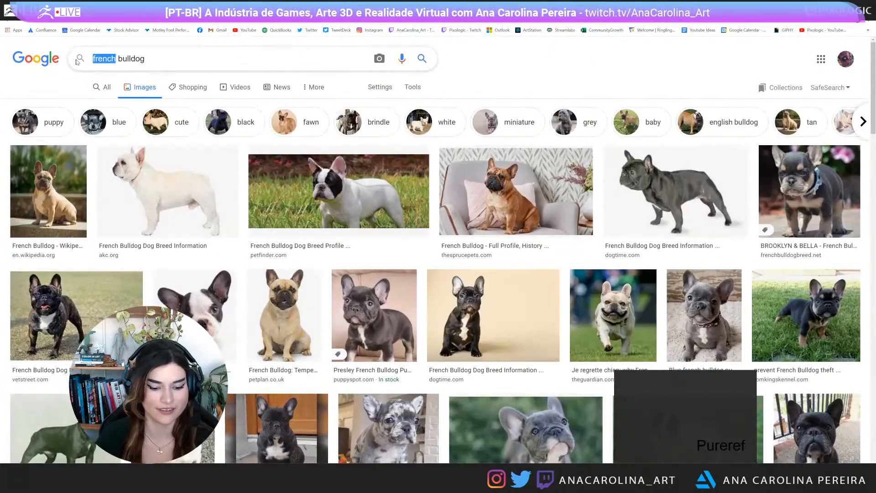
{"action": "type", "text": "english"}
{"action": "key", "text": "Return"}
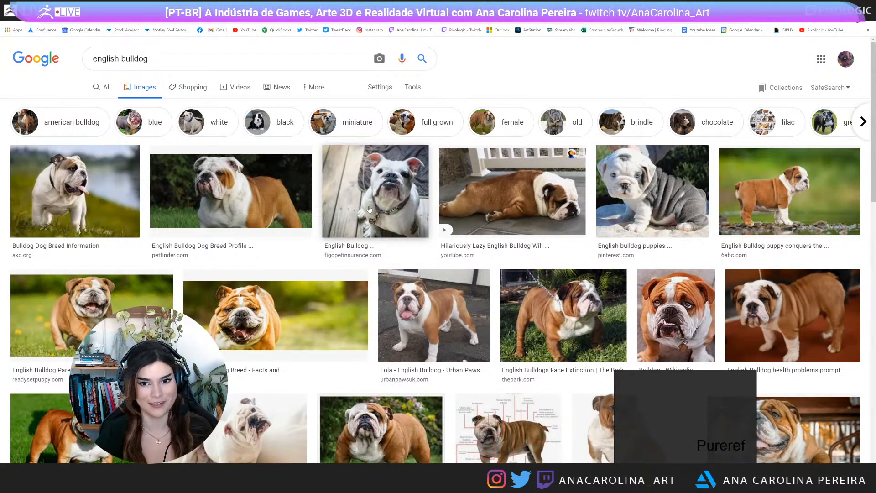
{"action": "scroll", "coordinate": [369, 208], "scroll_direction": "down", "scroll_amount": 5}
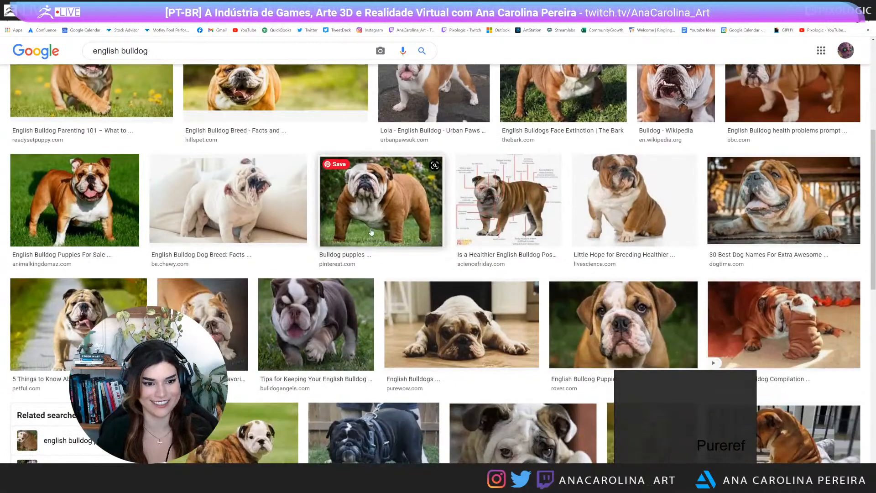
Return to the French bulldog image results and preview the sitting fawn dog from petplan.co.uk
{"action": "left_click", "coordinate": [9, 18]}
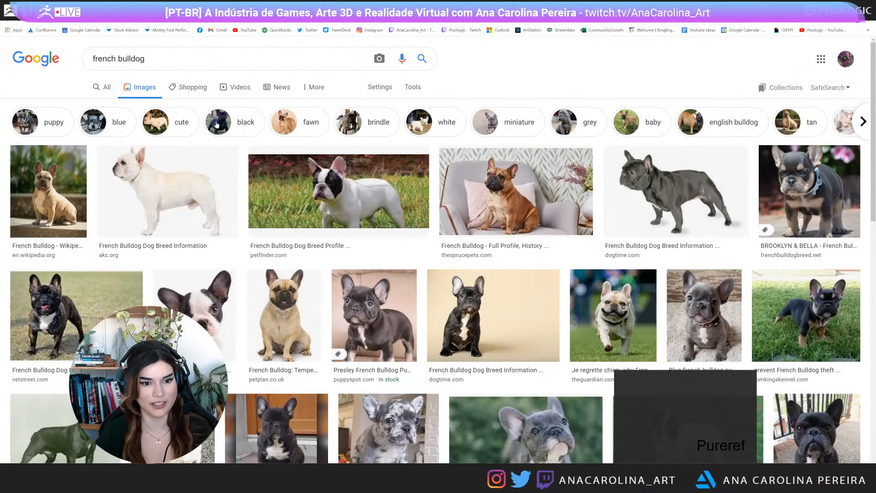
{"action": "scroll", "coordinate": [219, 126], "scroll_direction": "down", "scroll_amount": 1}
{"action": "left_click", "coordinate": [288, 241]}
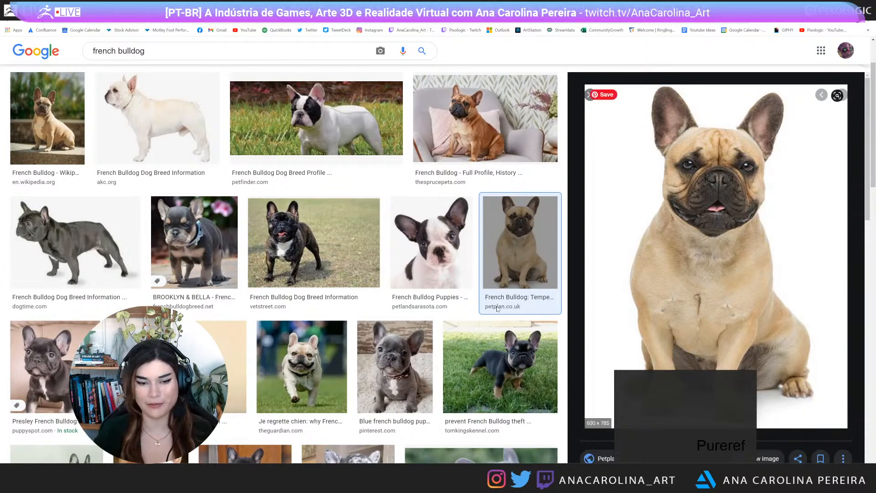
{"action": "scroll", "coordinate": [120, 69], "scroll_direction": "down", "scroll_amount": 1}
Search for "pug" in a new browser tab and look through the image results
{"action": "triple_click", "coordinate": [120, 50]}
{"action": "key", "text": "ctrl+t"}
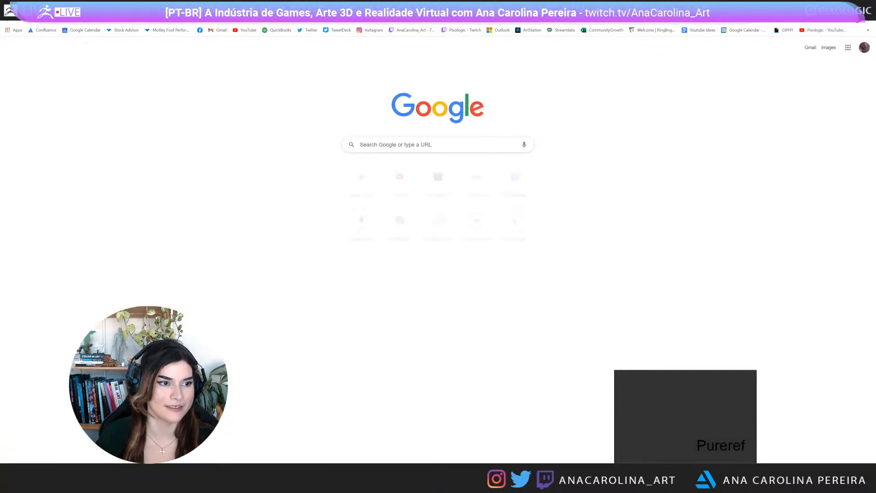
{"action": "type", "text": "pug"}
{"action": "key", "text": "Return"}
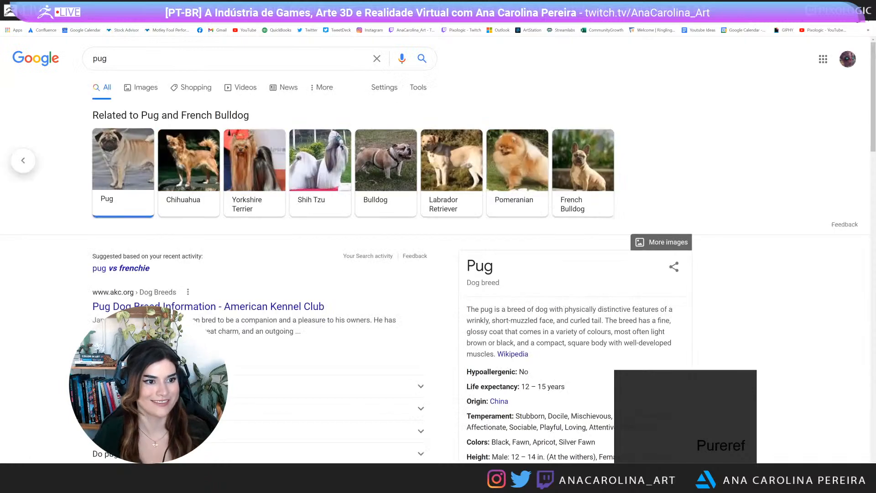
{"action": "left_click", "coordinate": [145, 90]}
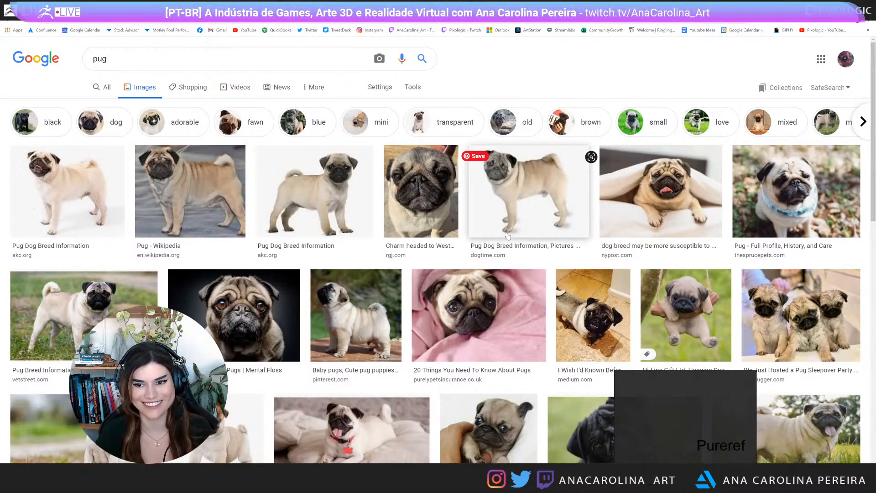
{"action": "scroll", "coordinate": [508, 236], "scroll_direction": "down", "scroll_amount": 5}
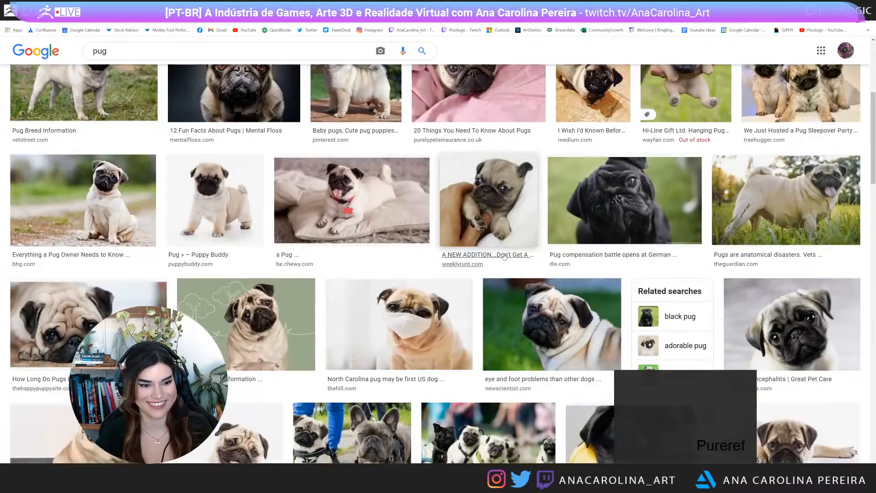
{"action": "scroll", "coordinate": [504, 257], "scroll_direction": "down", "scroll_amount": 3}
{"action": "scroll", "coordinate": [396, 236], "scroll_direction": "down", "scroll_amount": 2}
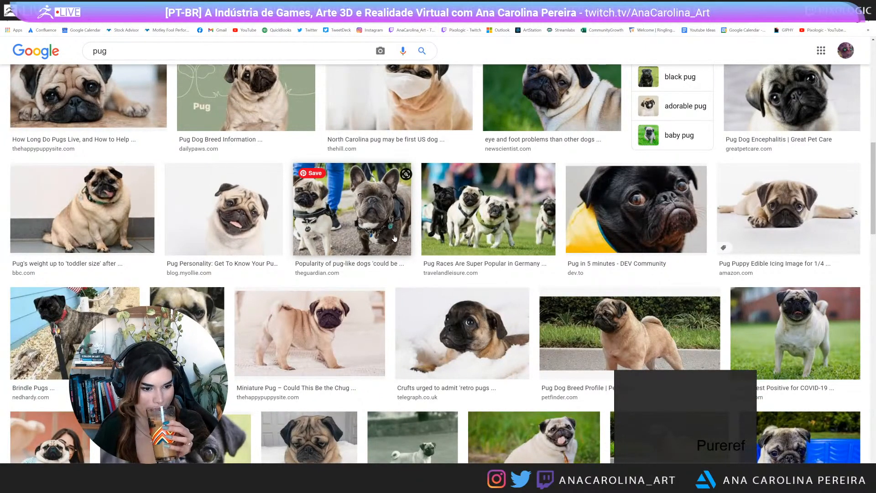
{"action": "scroll", "coordinate": [394, 237], "scroll_direction": "down", "scroll_amount": 3}
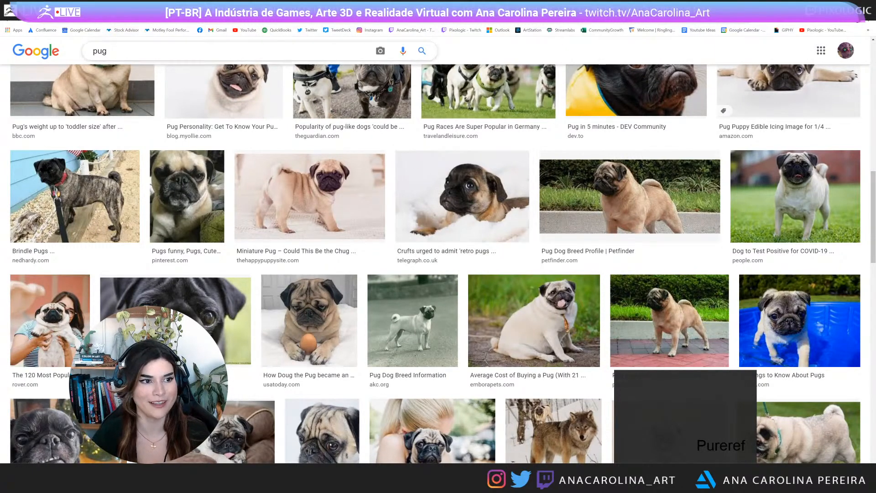
Search images for "beagle" and preview the vetstreet.com photo of two beagles sitting side by side
{"action": "left_click_drag", "start_coordinate": [114, 51], "coordinate": [46, 53]}
{"action": "type", "text": "beagle"}
{"action": "key", "text": "Return"}
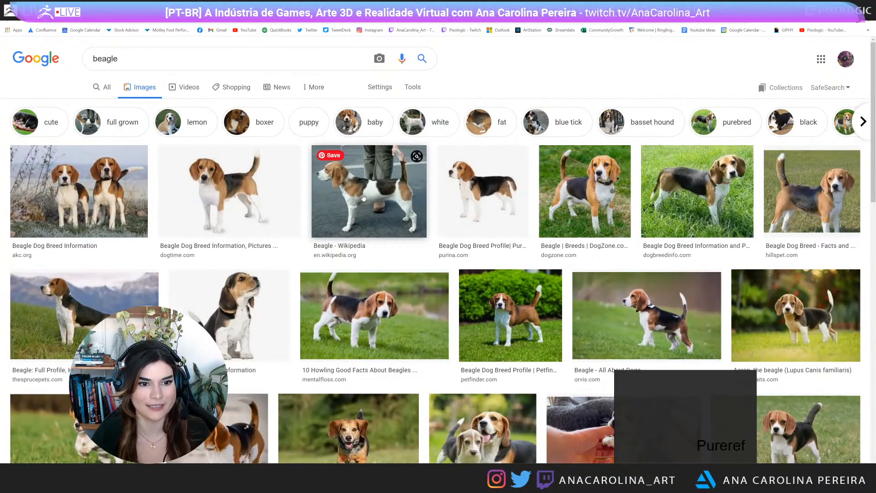
{"action": "scroll", "coordinate": [650, 188], "scroll_direction": "down", "scroll_amount": 4}
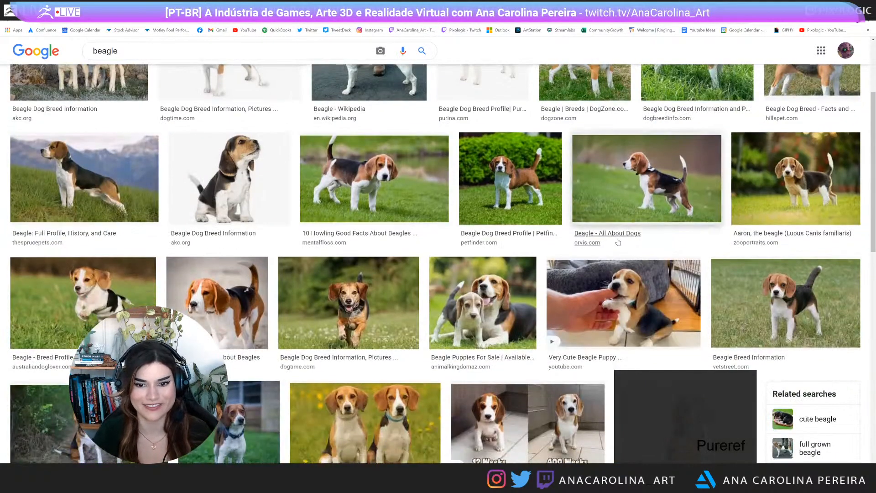
{"action": "scroll", "coordinate": [575, 246], "scroll_direction": "down", "scroll_amount": 3}
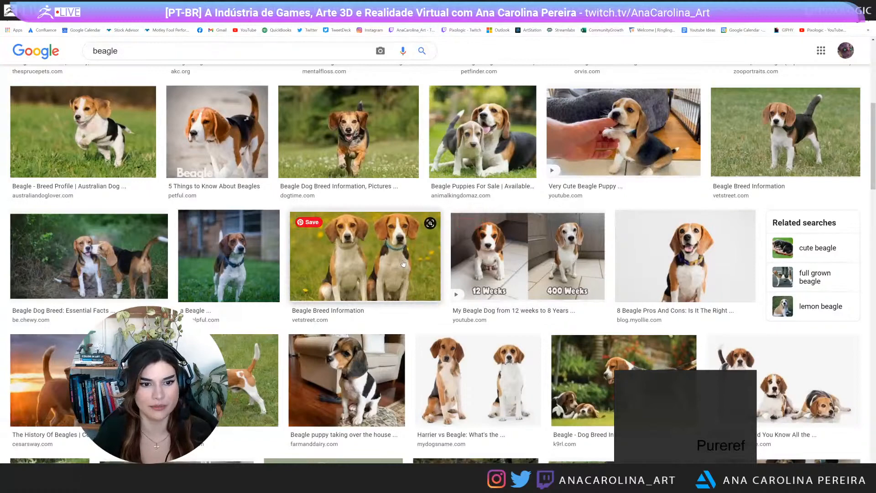
{"action": "left_click", "coordinate": [403, 263]}
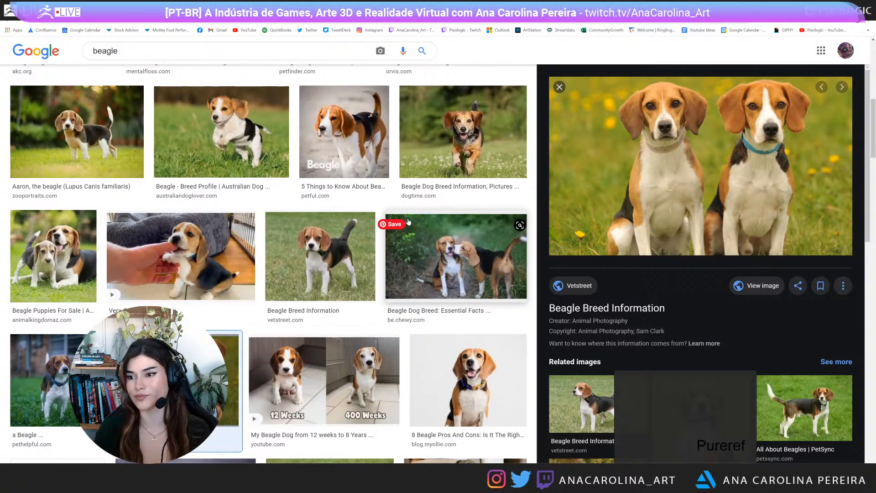
{"action": "mouse_move", "coordinate": [406, 227]}
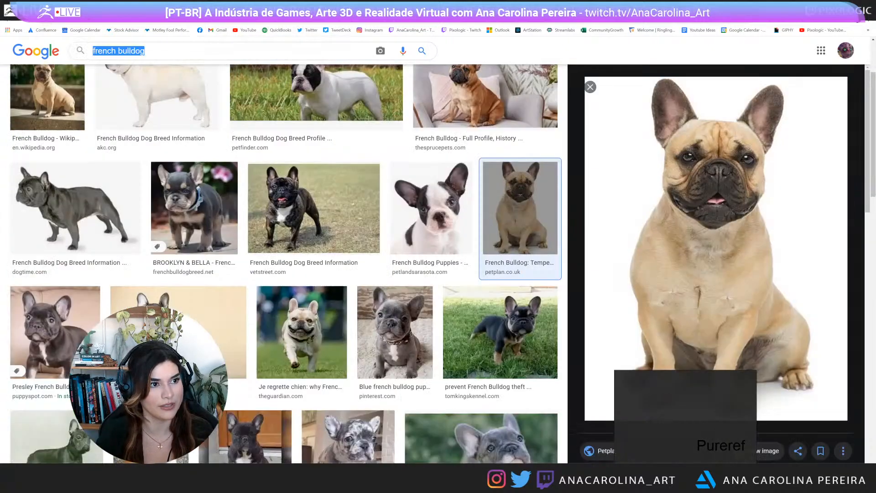
Look through the French bulldog image results again and preview the merle puppy from nedhardy.com
{"action": "scroll", "coordinate": [324, 195], "scroll_direction": "up", "scroll_amount": 3}
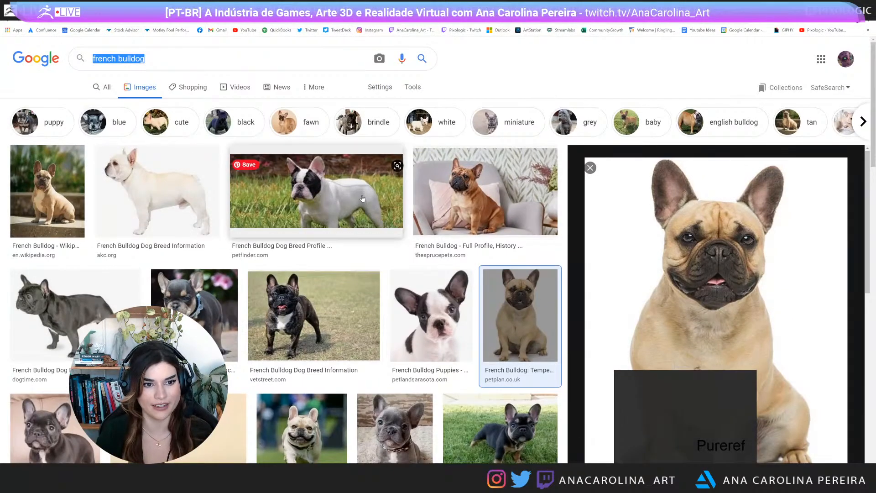
{"action": "scroll", "coordinate": [362, 198], "scroll_direction": "down", "scroll_amount": 3}
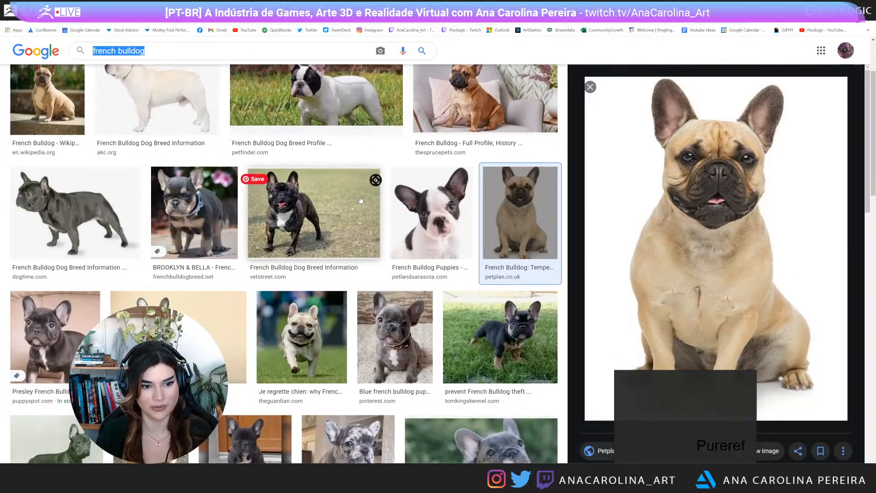
{"action": "scroll", "coordinate": [360, 200], "scroll_direction": "down", "scroll_amount": 3}
{"action": "left_click", "coordinate": [353, 286]}
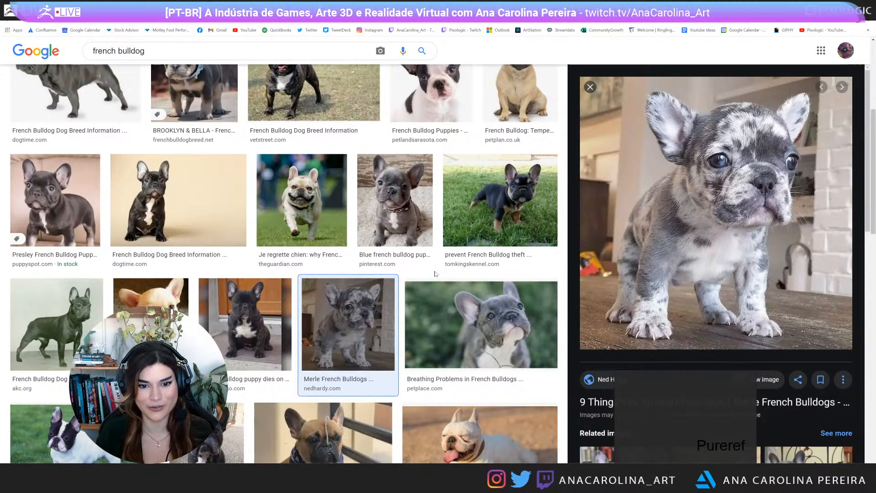
Add the full-size photo of the lying white French bulldog from thehappypuppysite.com to the PureRef board and delete the first copy
{"action": "scroll", "coordinate": [465, 300], "scroll_direction": "down", "scroll_amount": 3}
{"action": "left_click", "coordinate": [511, 314]}
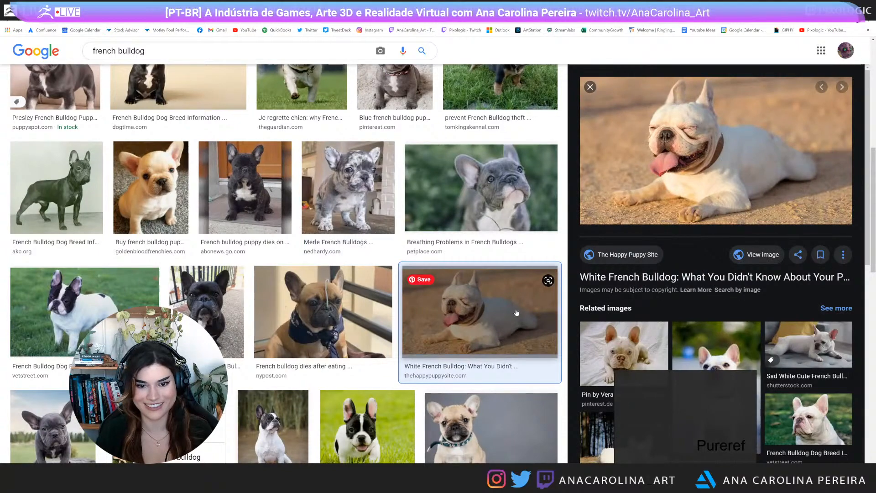
{"action": "left_click_drag", "start_coordinate": [659, 211], "coordinate": [668, 405]}
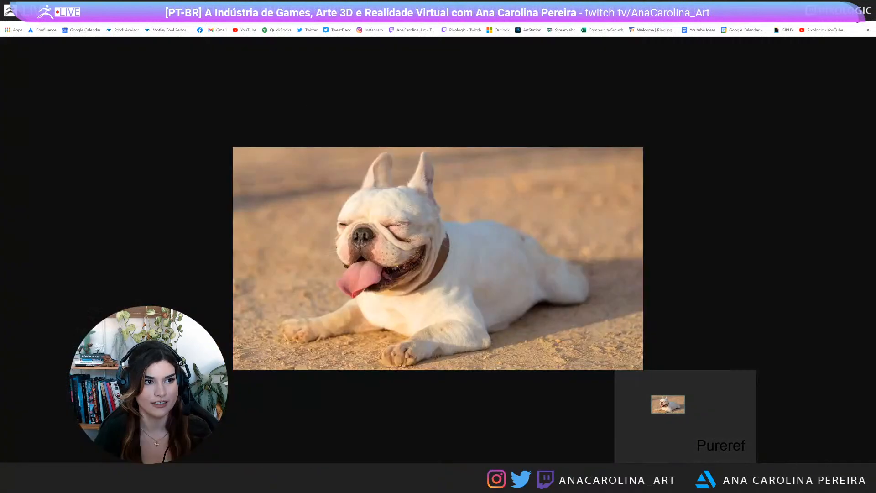
{"action": "left_click_drag", "start_coordinate": [484, 246], "coordinate": [703, 401]}
{"action": "left_click", "coordinate": [664, 407]}
{"action": "key", "text": "Delete"}
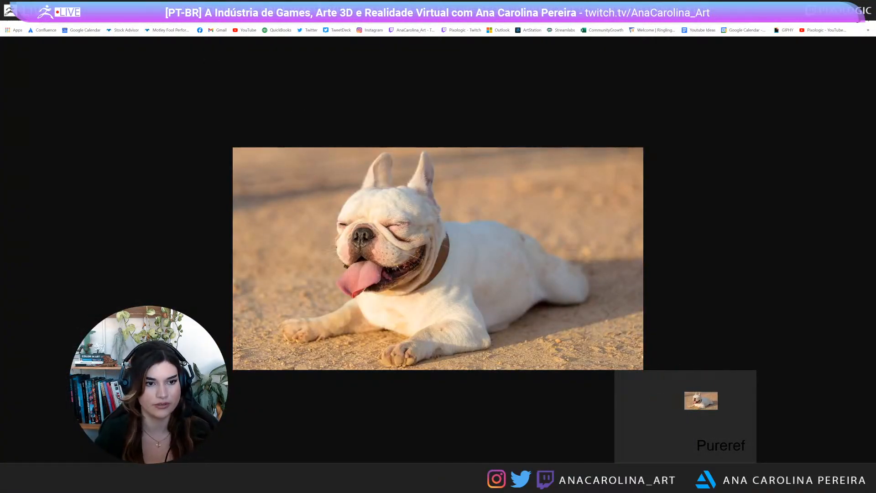
{"action": "left_click", "coordinate": [63, 7]}
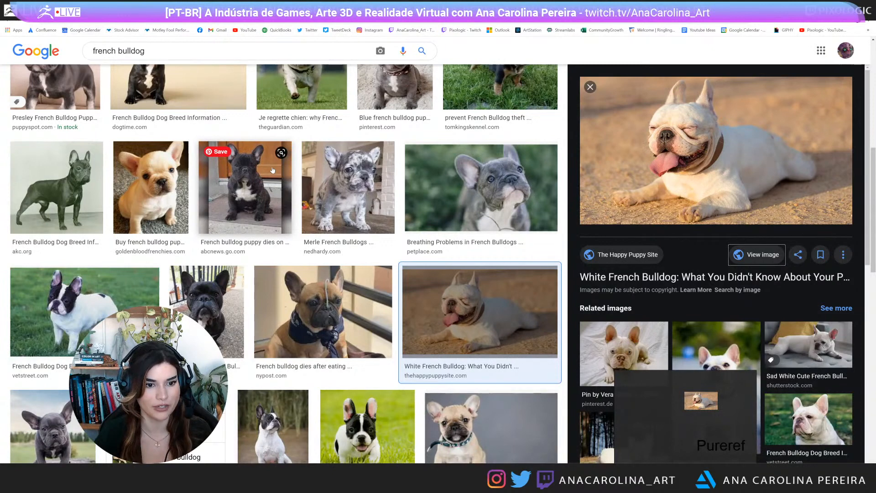
Look through more French bulldog results and preview the white dog standing in side view from akc.org
{"action": "scroll", "coordinate": [272, 169], "scroll_direction": "down", "scroll_amount": 2}
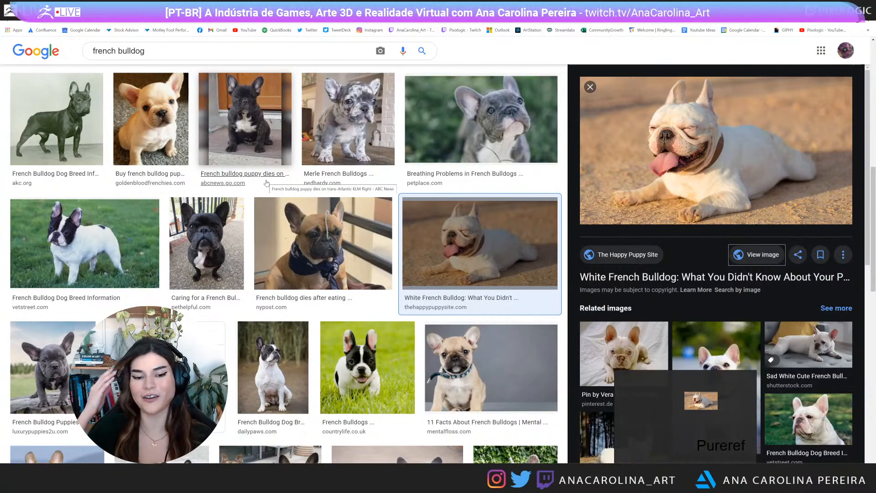
{"action": "scroll", "coordinate": [315, 222], "scroll_direction": "down", "scroll_amount": 3}
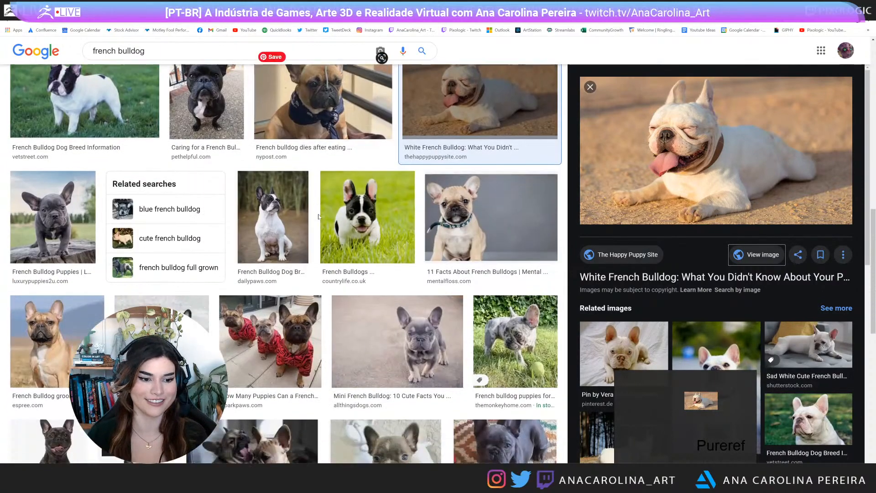
{"action": "scroll", "coordinate": [315, 223], "scroll_direction": "down", "scroll_amount": 2}
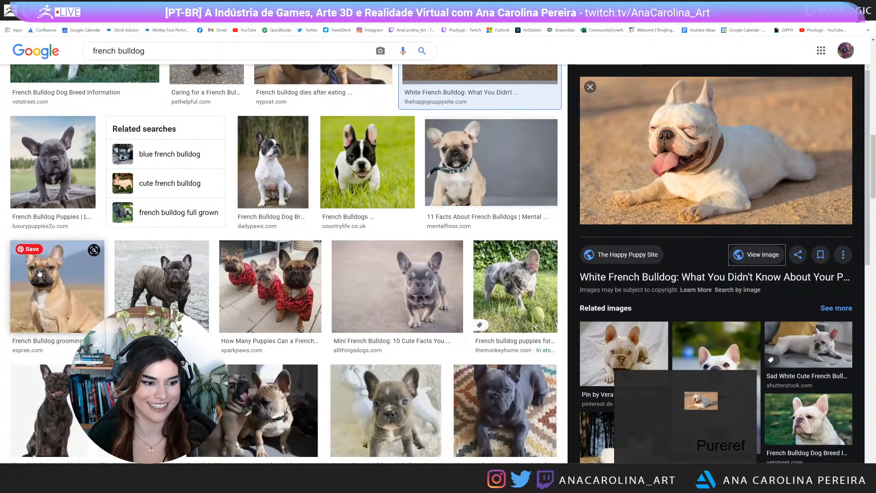
{"action": "scroll", "coordinate": [47, 274], "scroll_direction": "up", "scroll_amount": 6}
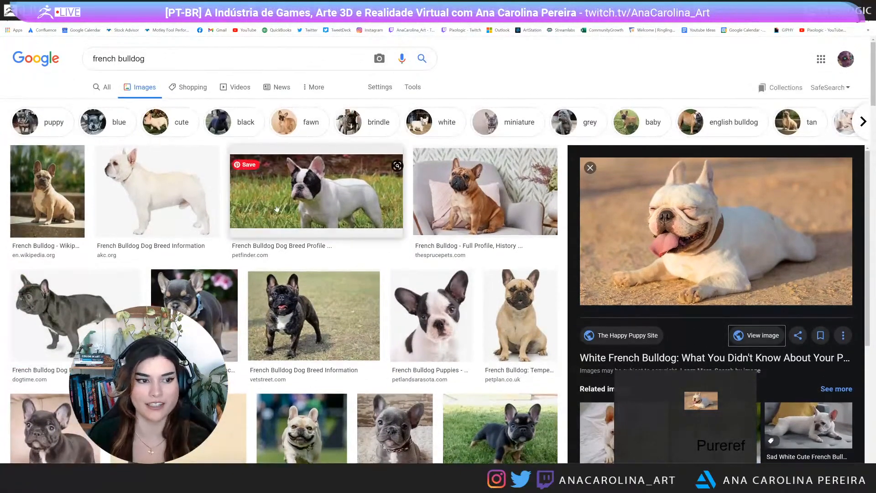
{"action": "left_click", "coordinate": [186, 202]}
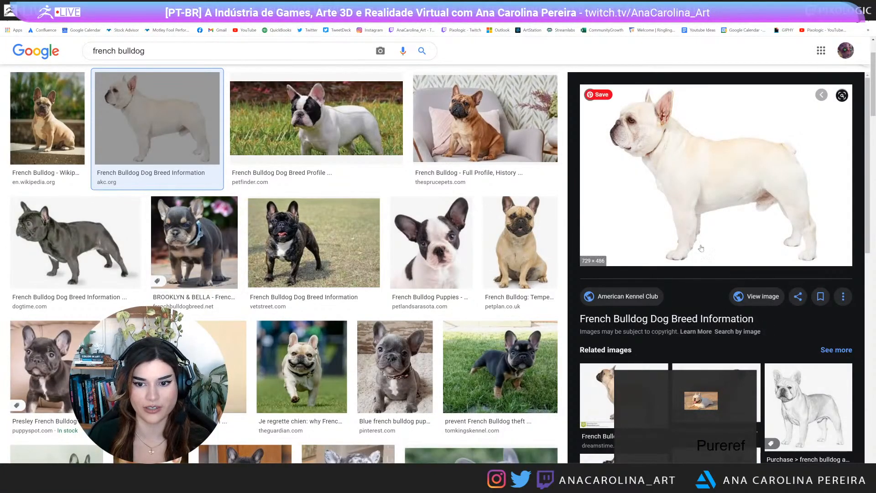
{"action": "right_click", "coordinate": [764, 303]}
{"action": "key", "text": "Escape"}
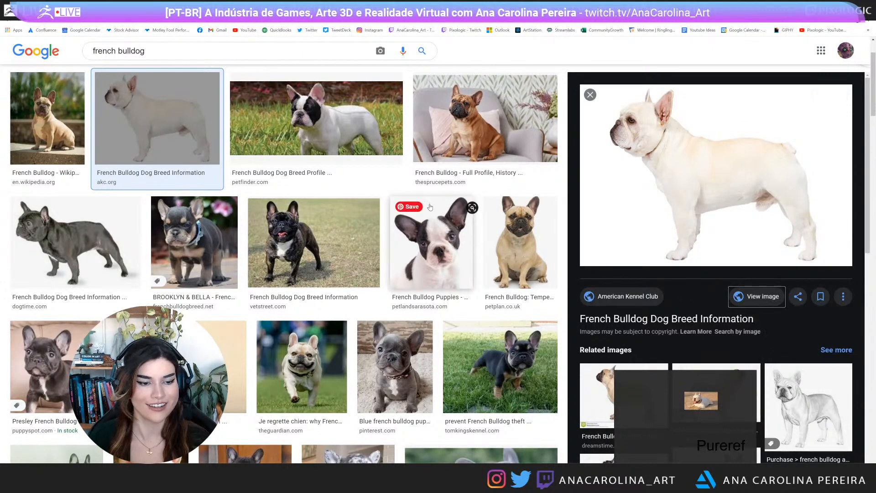
Preview the sitting French bulldog photos from Wikipedia, thesprucepets.com and petplan.co.uk one after another
{"action": "left_click", "coordinate": [35, 122]}
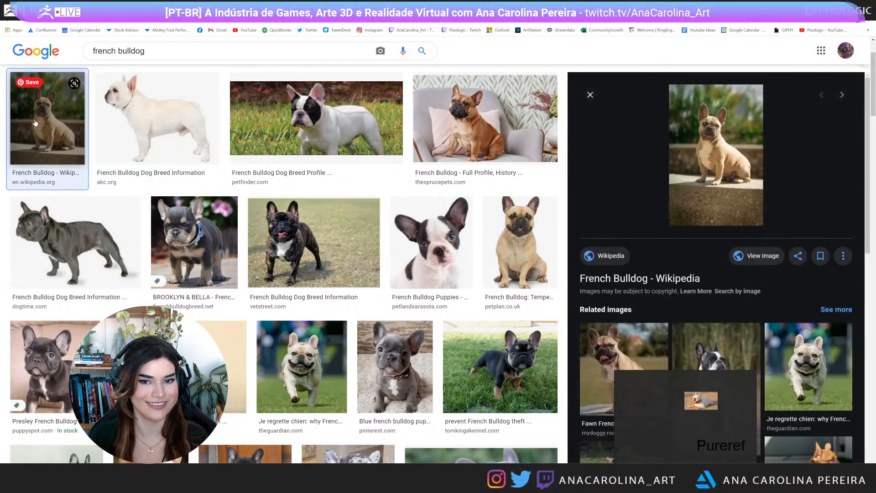
{"action": "left_click", "coordinate": [489, 136]}
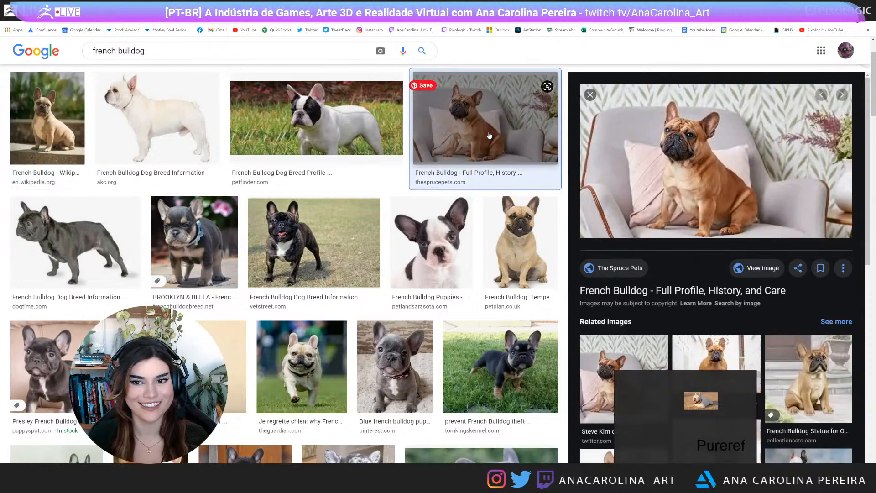
{"action": "scroll", "coordinate": [482, 135], "scroll_direction": "down", "scroll_amount": 1}
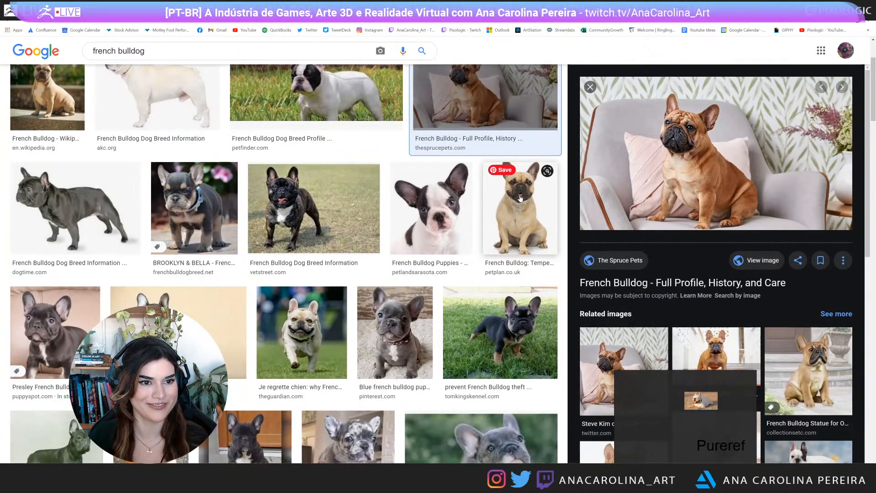
{"action": "left_click", "coordinate": [513, 199]}
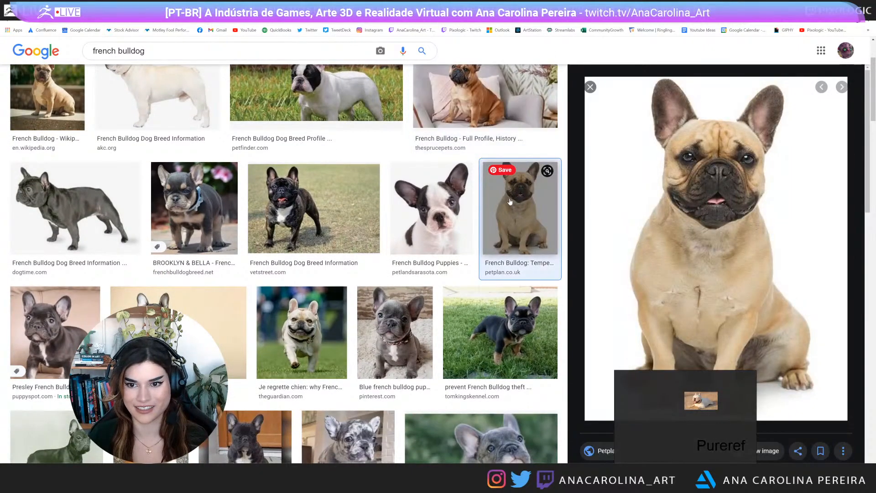
Open the full-size sitting fawn French bulldog photo from petplan.co.uk and add it to the PureRef board
{"action": "right_click", "coordinate": [768, 452]}
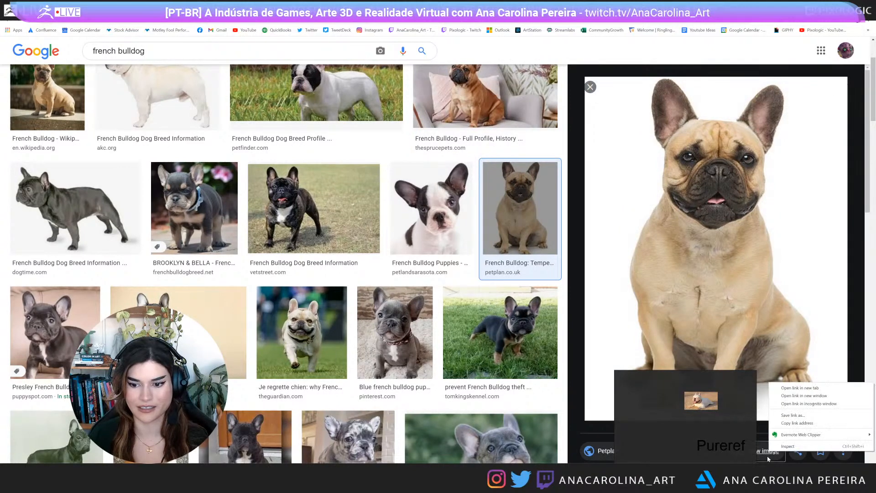
{"action": "left_click", "coordinate": [763, 452]}
{"action": "left_click_drag", "start_coordinate": [477, 269], "coordinate": [652, 416]}
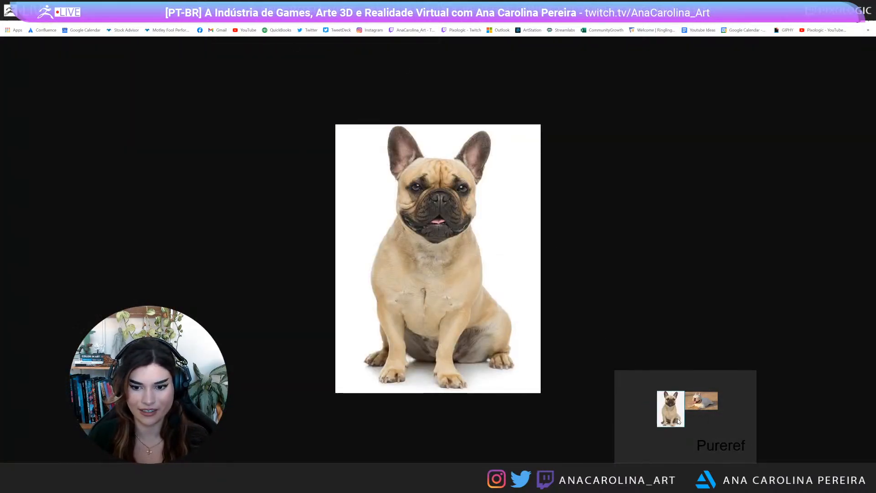
Add the full-size side-view photo of the white French bulldog from akc.org to the PureRef board and inspect the collected references up close
{"action": "key", "text": "ctrl+w"}
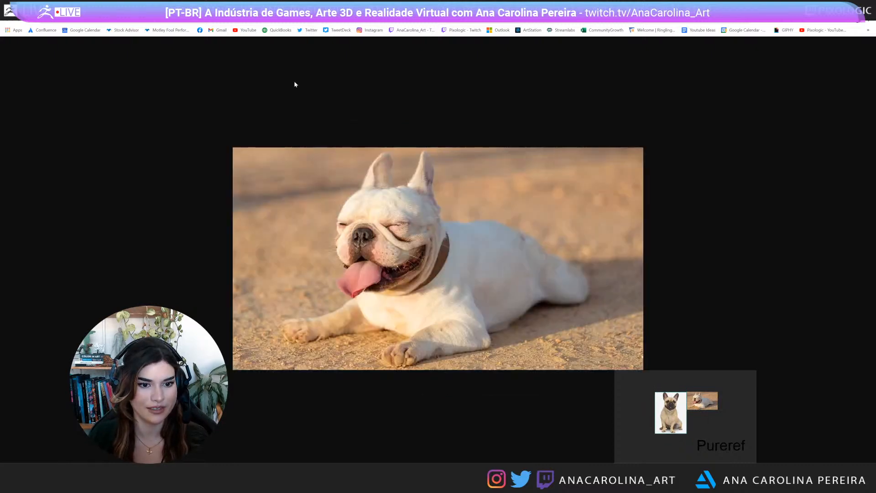
{"action": "key", "text": "ctrl+w"}
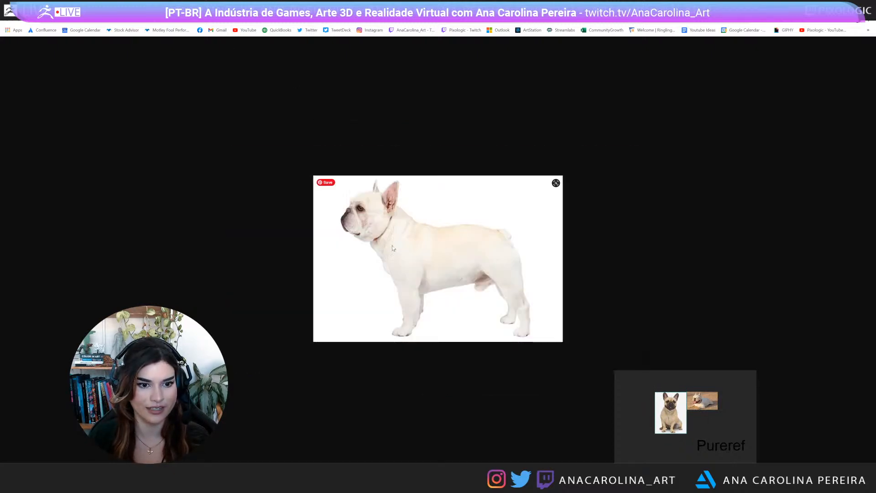
{"action": "left_click_drag", "start_coordinate": [369, 233], "coordinate": [689, 439]}
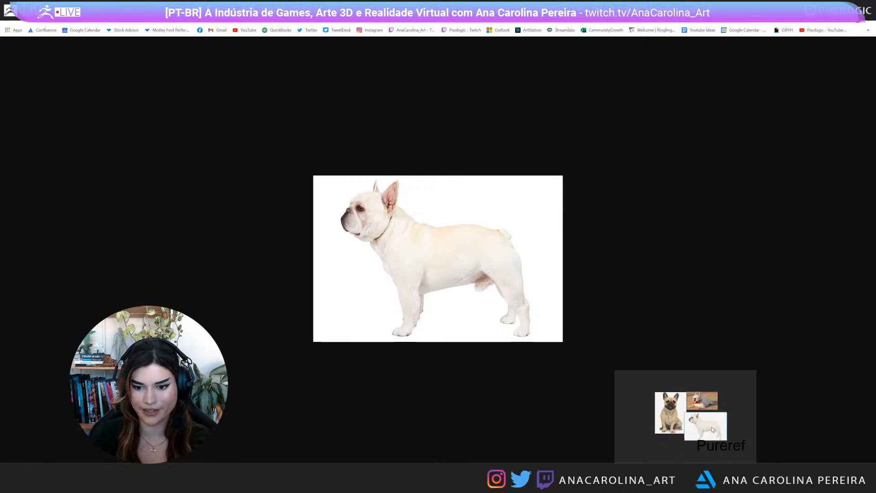
{"action": "scroll", "coordinate": [708, 426], "scroll_direction": "up", "scroll_amount": 5}
{"action": "scroll", "coordinate": [691, 405], "scroll_direction": "down", "scroll_amount": 2}
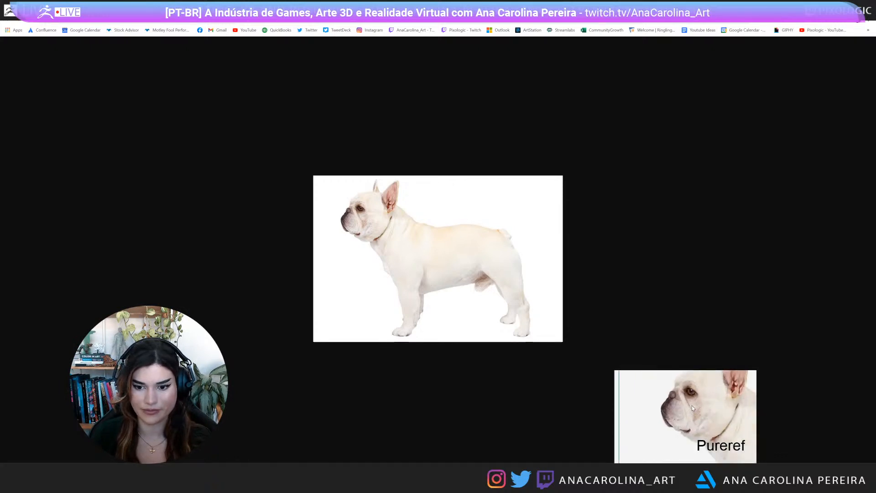
{"action": "scroll", "coordinate": [703, 434], "scroll_direction": "up", "scroll_amount": 3}
{"action": "scroll", "coordinate": [688, 420], "scroll_direction": "down", "scroll_amount": 3}
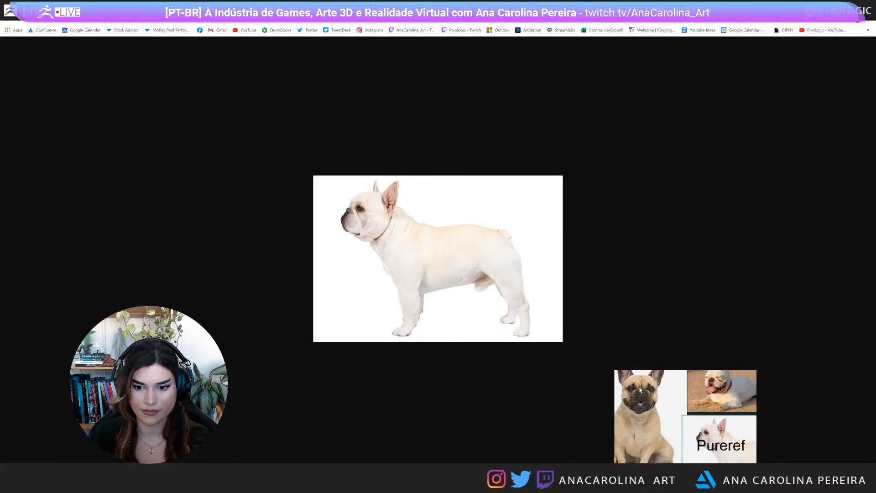
{"action": "scroll", "coordinate": [648, 402], "scroll_direction": "up", "scroll_amount": 3}
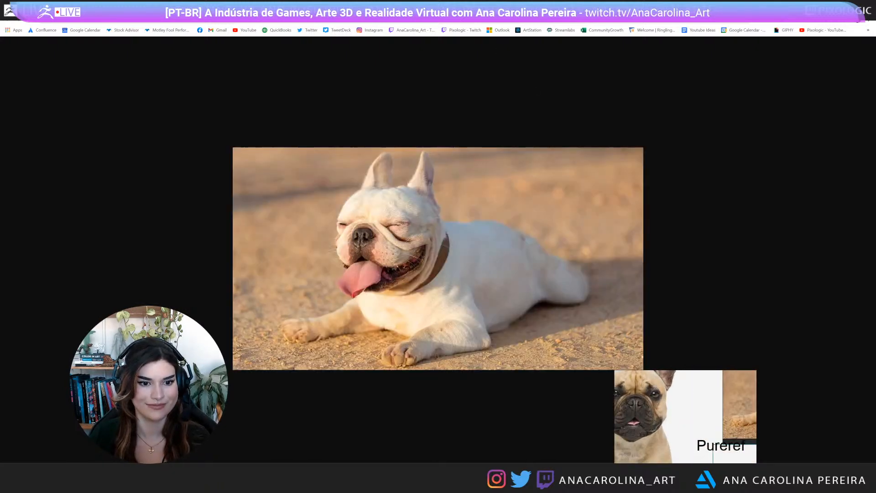
Return to the French bulldog image results and preview the black-and-white dog standing on grass from petfinder.com
{"action": "key", "text": "alt+Left"}
{"action": "key", "text": "alt+Left"}
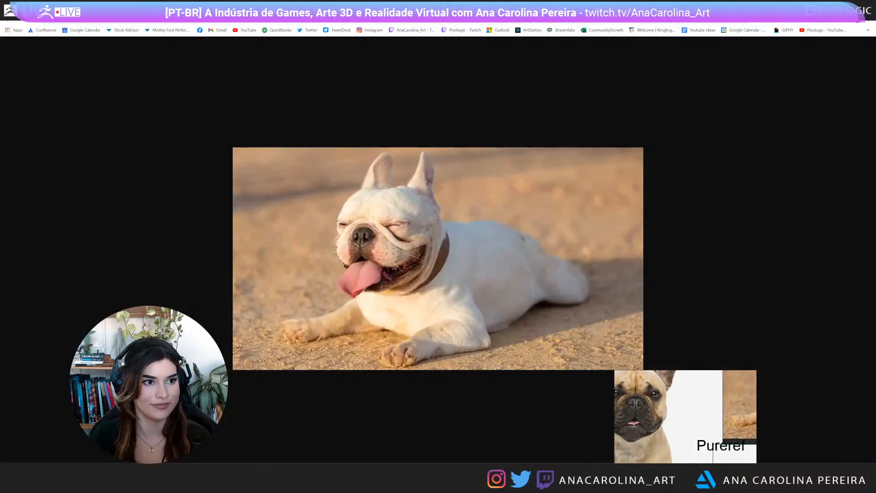
{"action": "key", "text": "alt+Left"}
{"action": "key", "text": "alt+Left"}
{"action": "scroll", "coordinate": [414, 174], "scroll_direction": "down", "scroll_amount": 4}
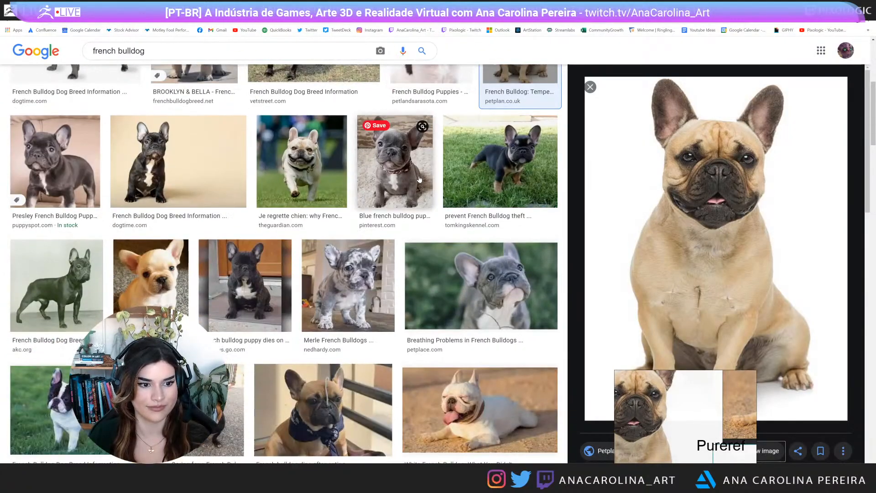
{"action": "scroll", "coordinate": [419, 178], "scroll_direction": "down", "scroll_amount": 4}
{"action": "scroll", "coordinate": [420, 178], "scroll_direction": "up", "scroll_amount": 5}
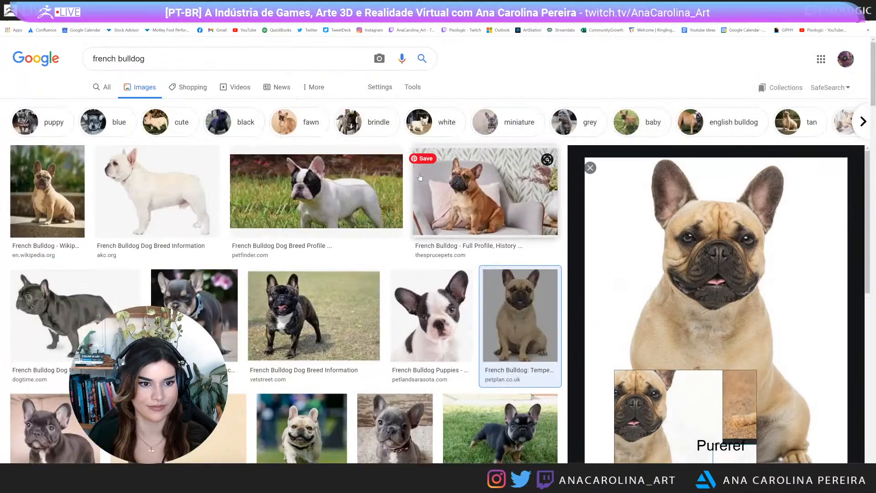
{"action": "left_click", "coordinate": [350, 179]}
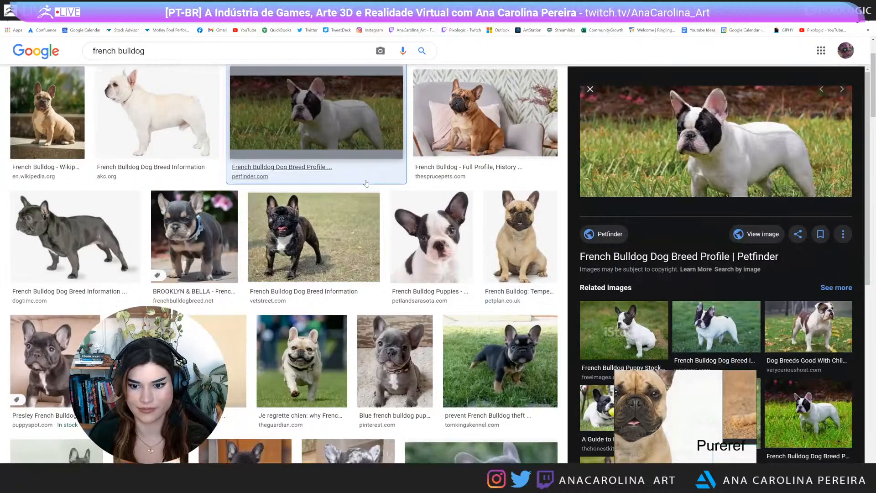
Look through further French bulldog results and preview the sitting fawn dog from espree.com
{"action": "scroll", "coordinate": [358, 181], "scroll_direction": "down", "scroll_amount": 8}
{"action": "scroll", "coordinate": [366, 184], "scroll_direction": "down", "scroll_amount": 4}
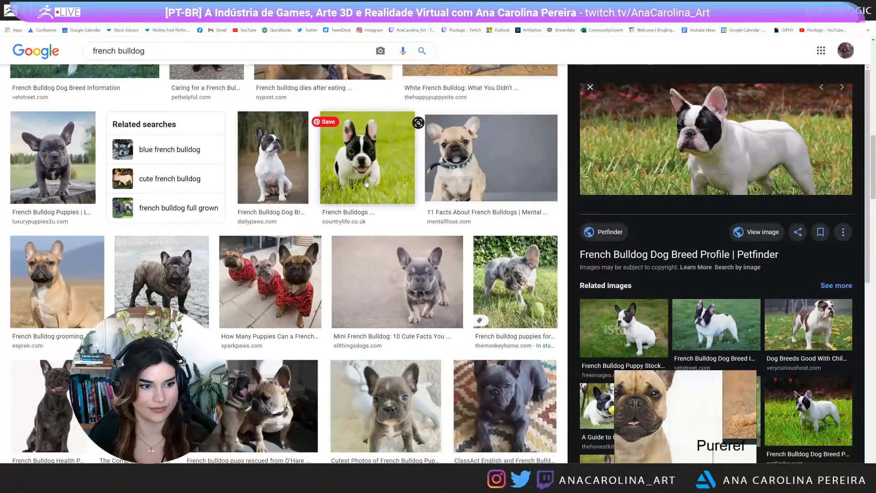
{"action": "scroll", "coordinate": [151, 133], "scroll_direction": "down", "scroll_amount": 6}
{"action": "left_click", "coordinate": [57, 78]}
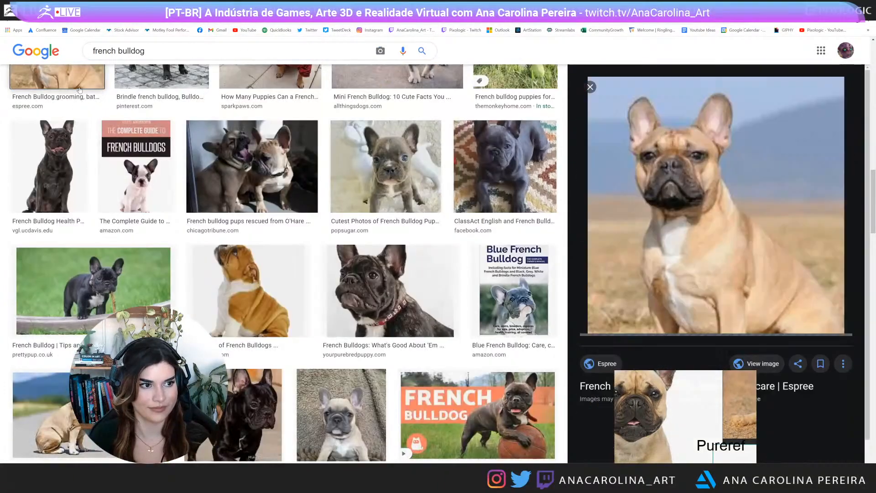
Filter the French bulldog image results by size to Large
{"action": "scroll", "coordinate": [431, 199], "scroll_direction": "up", "scroll_amount": 15}
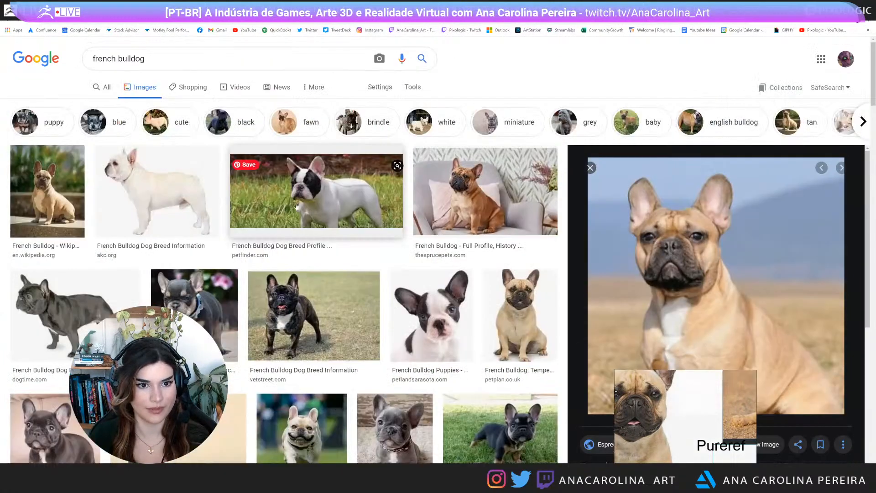
{"action": "left_click", "coordinate": [412, 87]}
{"action": "left_click", "coordinate": [91, 105]}
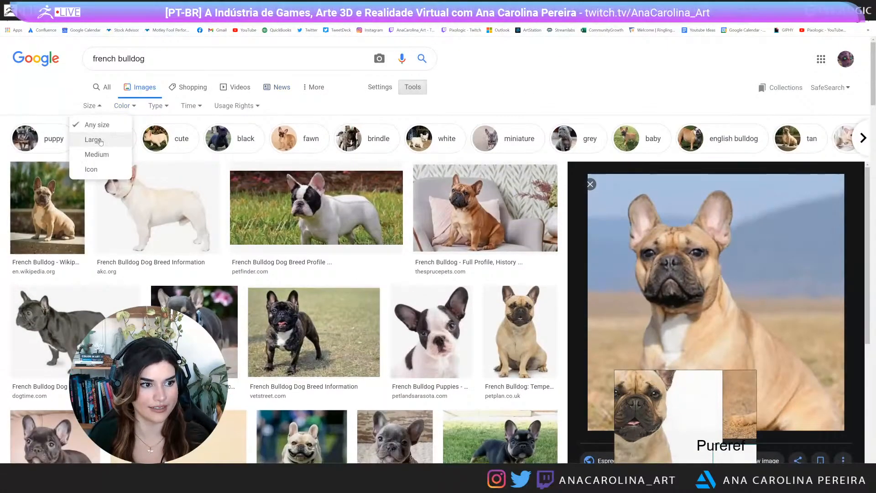
{"action": "left_click", "coordinate": [94, 136]}
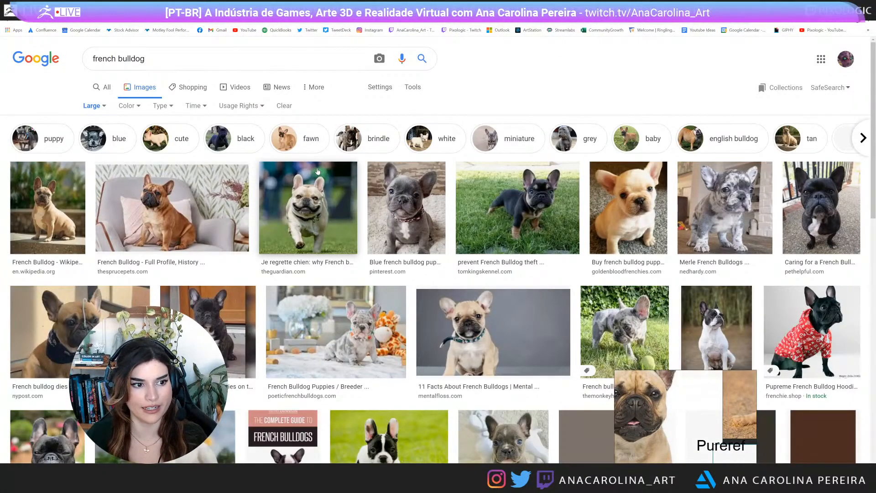
Preview the sitting dog from thesprucepets.com and the standing white dog from telegraph.co.uk, and look through more large results
{"action": "left_click", "coordinate": [196, 201]}
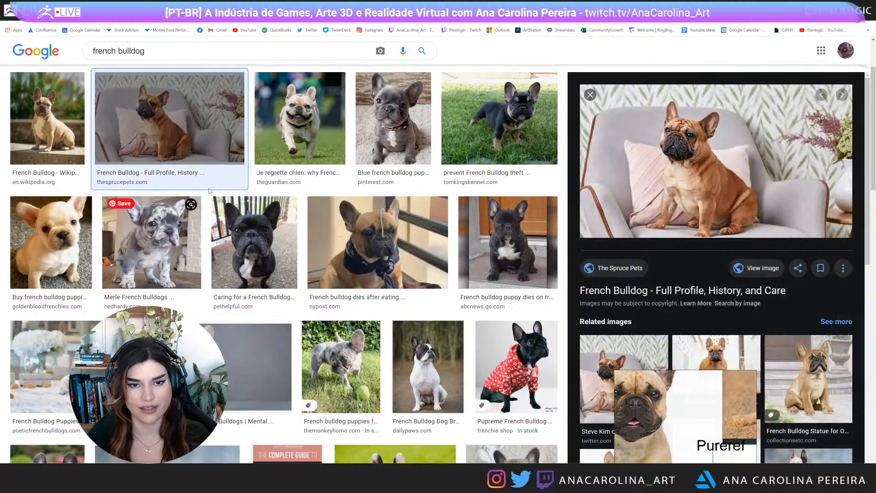
{"action": "scroll", "coordinate": [241, 205], "scroll_direction": "down", "scroll_amount": 3}
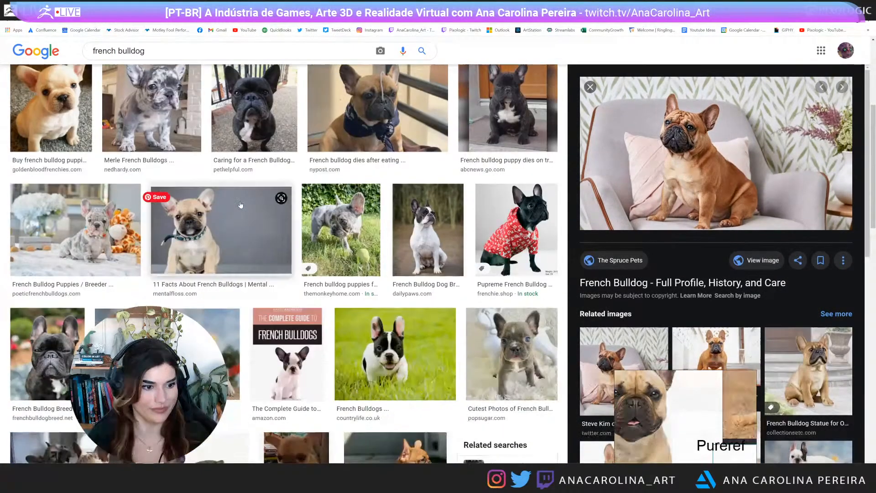
{"action": "scroll", "coordinate": [240, 205], "scroll_direction": "down", "scroll_amount": 4}
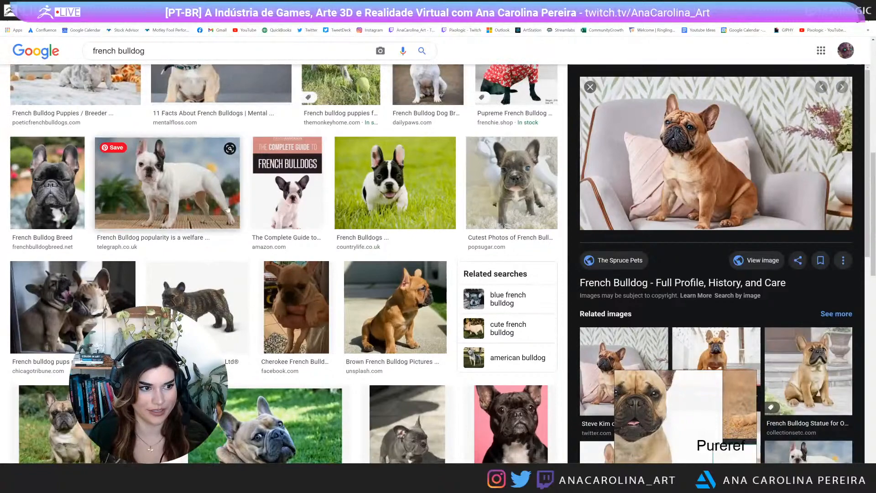
{"action": "left_click", "coordinate": [165, 219]}
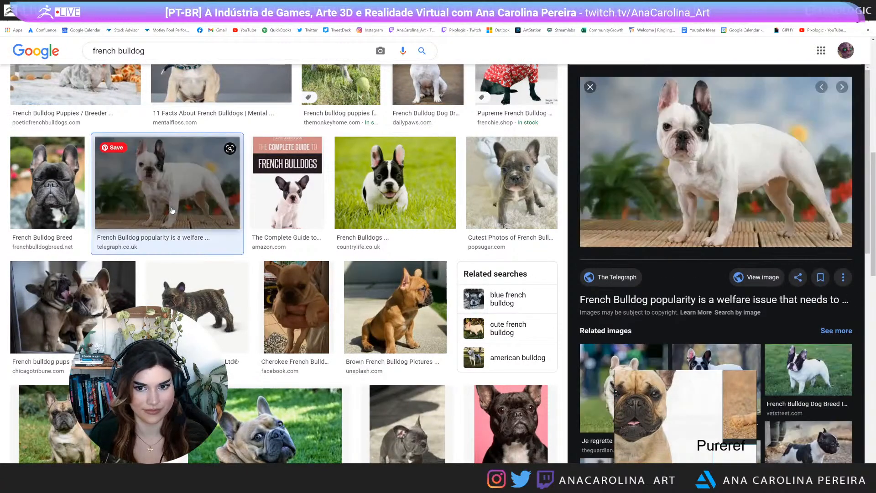
{"action": "scroll", "coordinate": [172, 211], "scroll_direction": "down", "scroll_amount": 5}
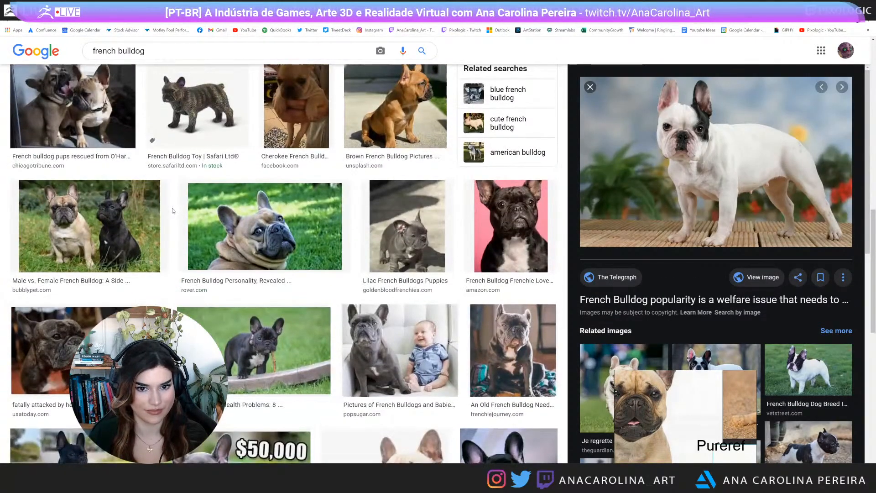
{"action": "scroll", "coordinate": [172, 211], "scroll_direction": "down", "scroll_amount": 4}
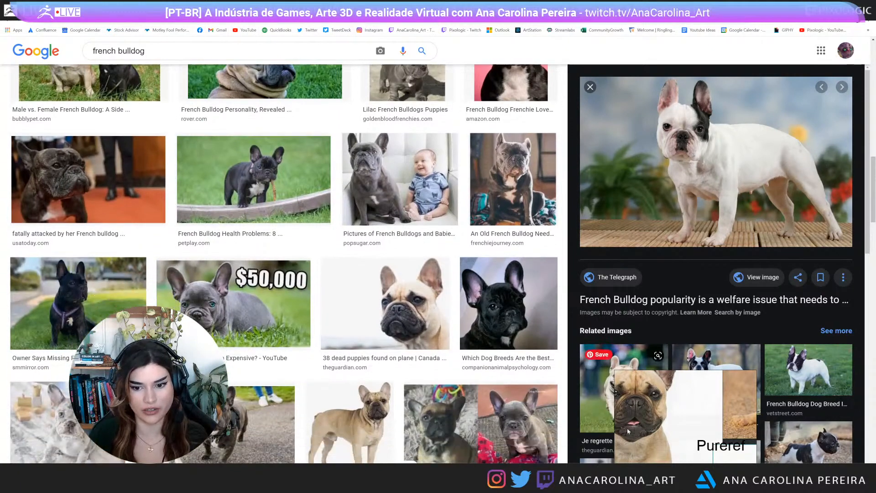
Rearrange the PureRef board with the lying dog photo above and the side-view photo scaled up right beside the sitting dog
{"action": "scroll", "coordinate": [646, 421], "scroll_direction": "down", "scroll_amount": 2}
{"action": "scroll", "coordinate": [645, 421], "scroll_direction": "up", "scroll_amount": 1}
{"action": "scroll", "coordinate": [709, 426], "scroll_direction": "down", "scroll_amount": 1}
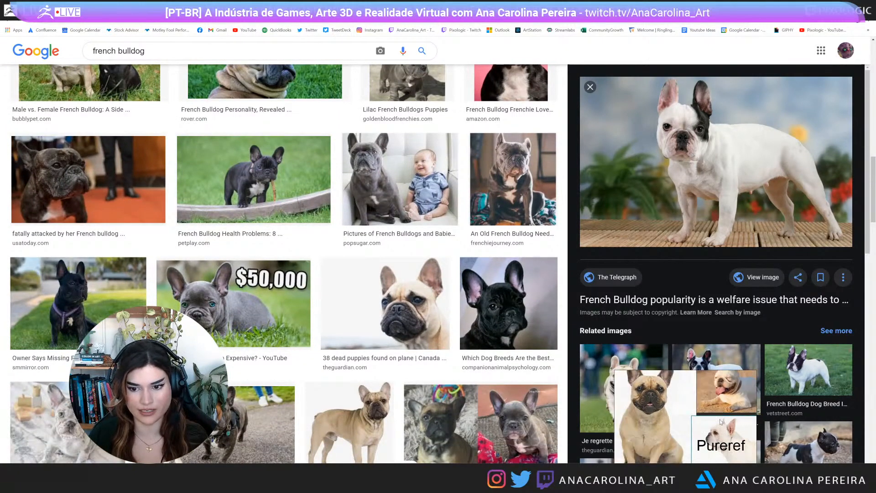
{"action": "scroll", "coordinate": [716, 425], "scroll_direction": "down", "scroll_amount": 3}
{"action": "left_click_drag", "start_coordinate": [738, 410], "coordinate": [729, 379]}
{"action": "mouse_move", "coordinate": [725, 427]}
{"action": "left_mouse_down"}
{"action": "mouse_move", "coordinate": [726, 407]}
{"action": "mouse_move", "coordinate": [727, 425]}
{"action": "left_mouse_up"}
{"action": "left_click_drag", "start_coordinate": [727, 425], "coordinate": [729, 429], "text": "ctrl+alt"}
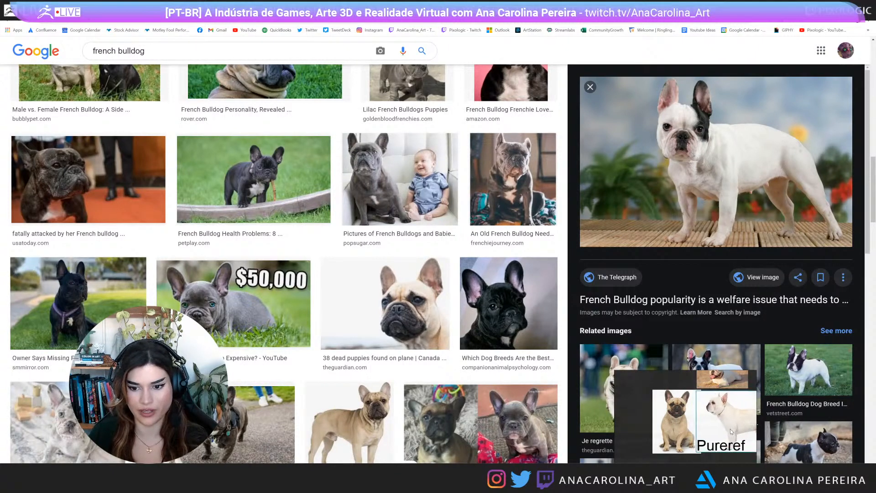
{"action": "middle_click_drag", "start_coordinate": [729, 428], "coordinate": [730, 433]}
{"action": "left_click_drag", "start_coordinate": [730, 432], "coordinate": [732, 432]}
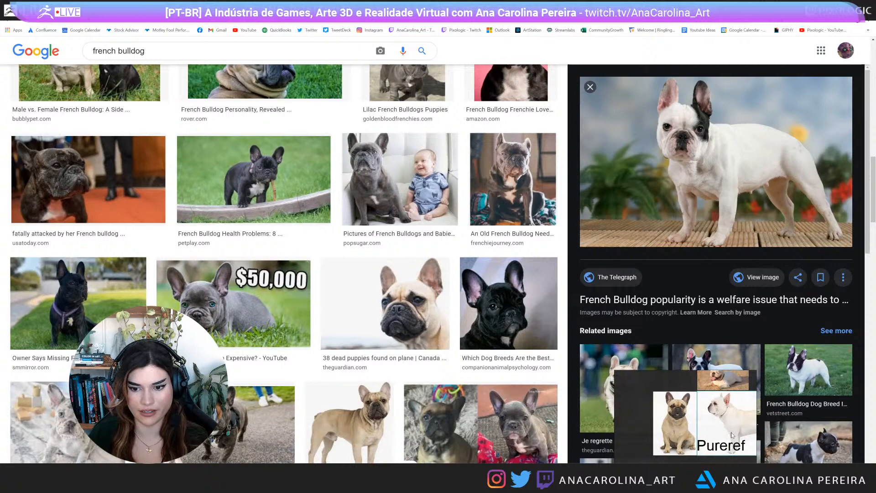
{"action": "left_click", "coordinate": [681, 409]}
Add the full-size close-up of the fawn French bulldog's face from theguardian.com to the PureRef board and close its tab
{"action": "scroll", "coordinate": [396, 343], "scroll_direction": "down", "scroll_amount": 2}
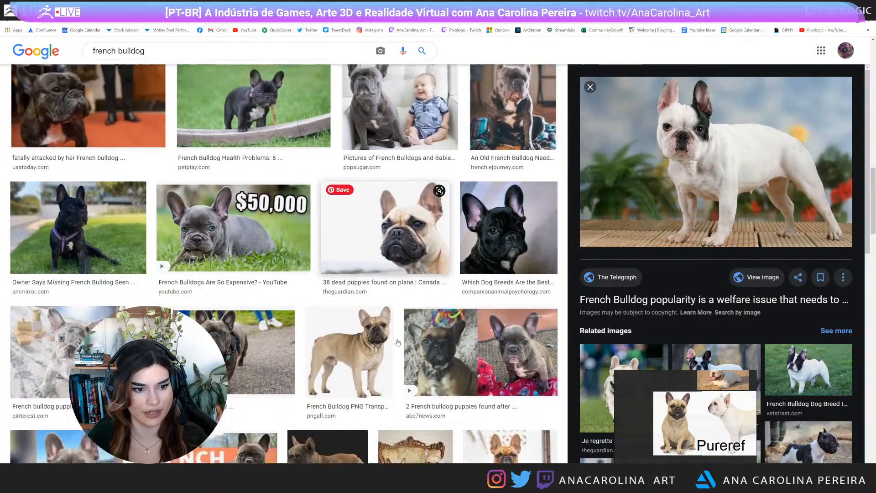
{"action": "left_click", "coordinate": [406, 234]}
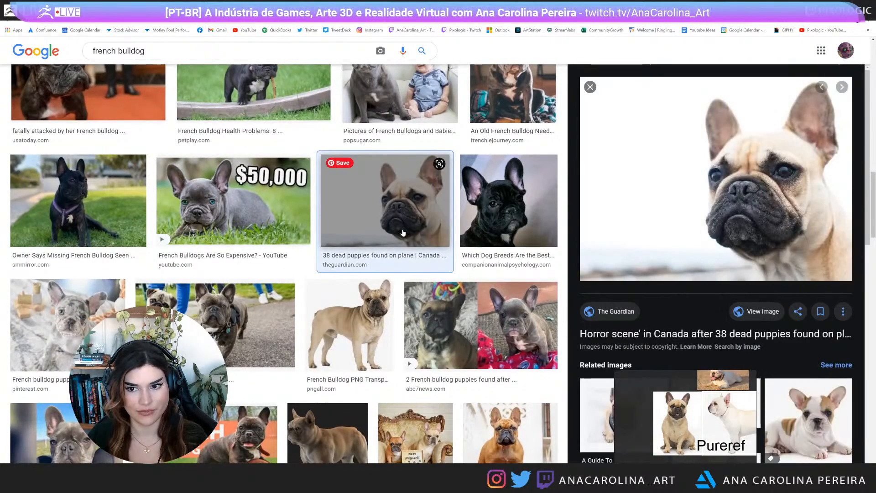
{"action": "left_click", "coordinate": [757, 311]}
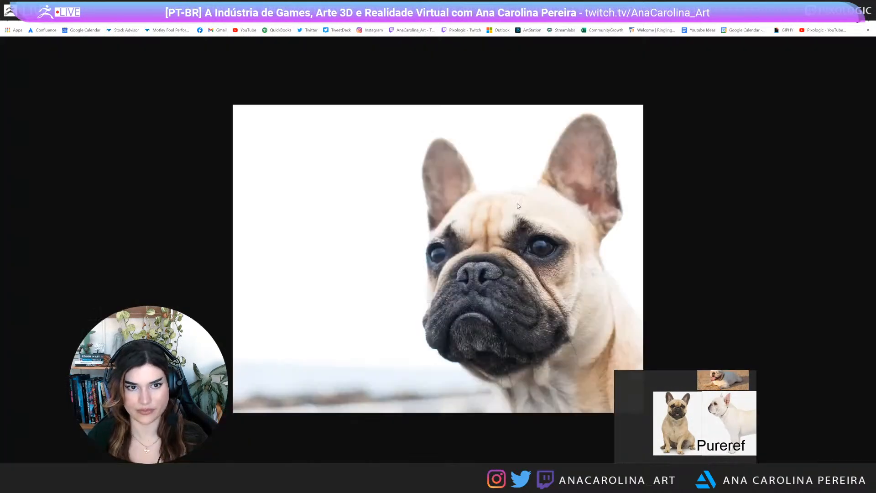
{"action": "left_click_drag", "start_coordinate": [517, 204], "coordinate": [645, 444]}
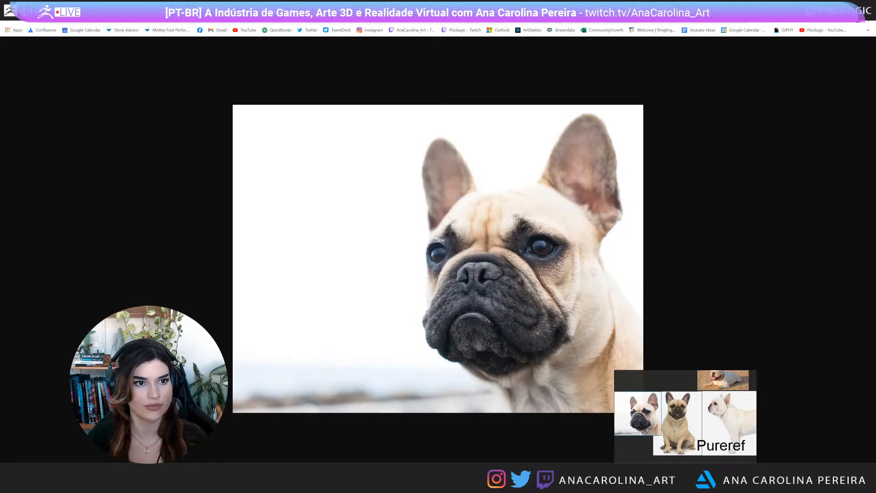
{"action": "key", "text": "ctrl+w"}
Find the fawn French bulldog standing by the water from orvis.com and open its full-size image in a new tab
{"action": "scroll", "coordinate": [243, 217], "scroll_direction": "down", "scroll_amount": 5}
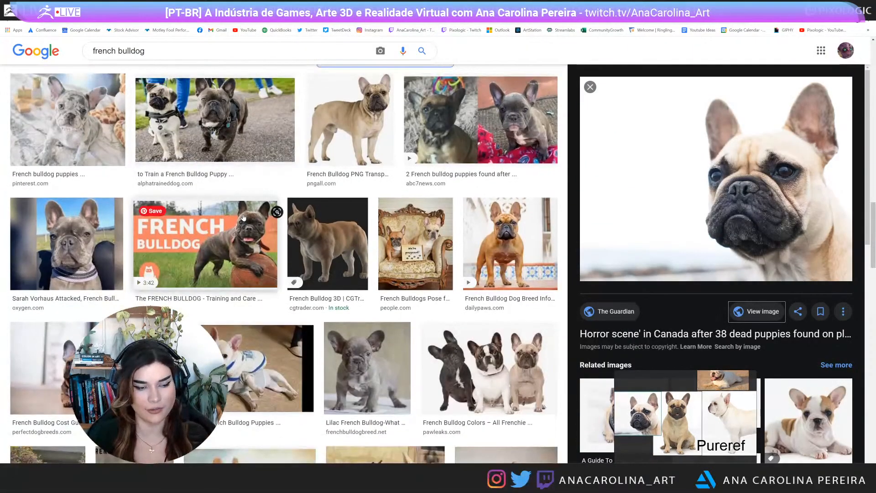
{"action": "scroll", "coordinate": [244, 219], "scroll_direction": "down", "scroll_amount": 3}
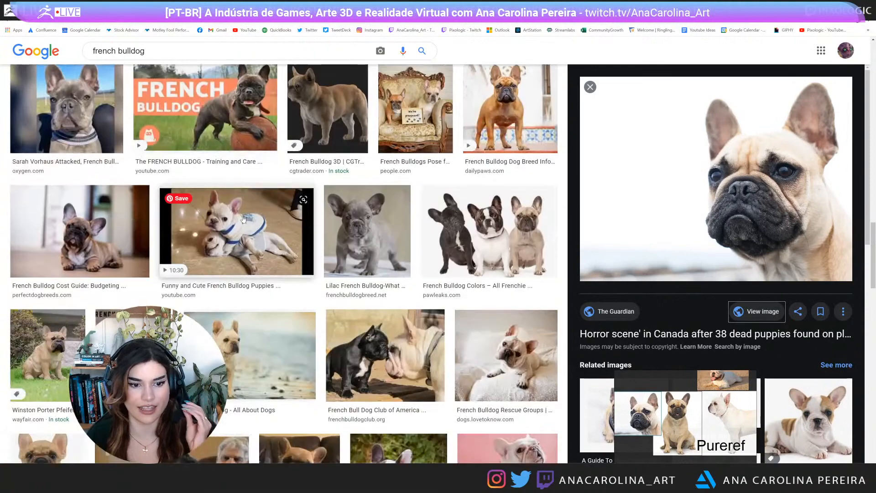
{"action": "scroll", "coordinate": [243, 219], "scroll_direction": "down", "scroll_amount": 3}
{"action": "left_click", "coordinate": [257, 233]}
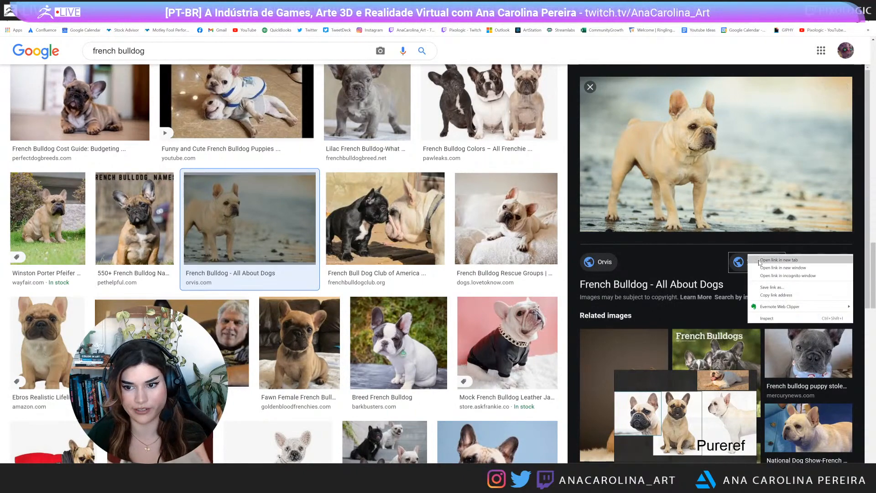
Look through more large results and preview the French bulldog sitting on grass from greenfieldpuppies.com
{"action": "scroll", "coordinate": [515, 300], "scroll_direction": "down", "scroll_amount": 4}
{"action": "scroll", "coordinate": [514, 300], "scroll_direction": "down", "scroll_amount": 3}
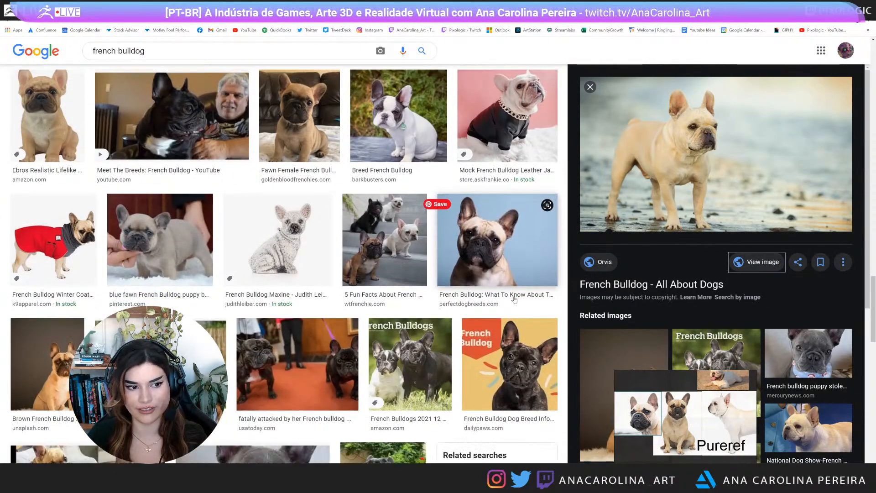
{"action": "left_click", "coordinate": [199, 252]}
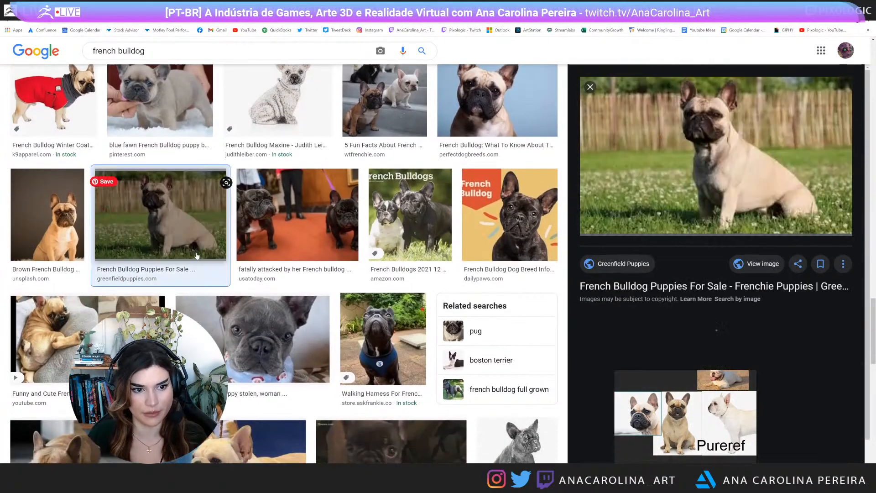
Look through more French bulldog results and preview the fawn dog walking on a path from topdogtips.com
{"action": "scroll", "coordinate": [209, 243], "scroll_direction": "down", "scroll_amount": 4}
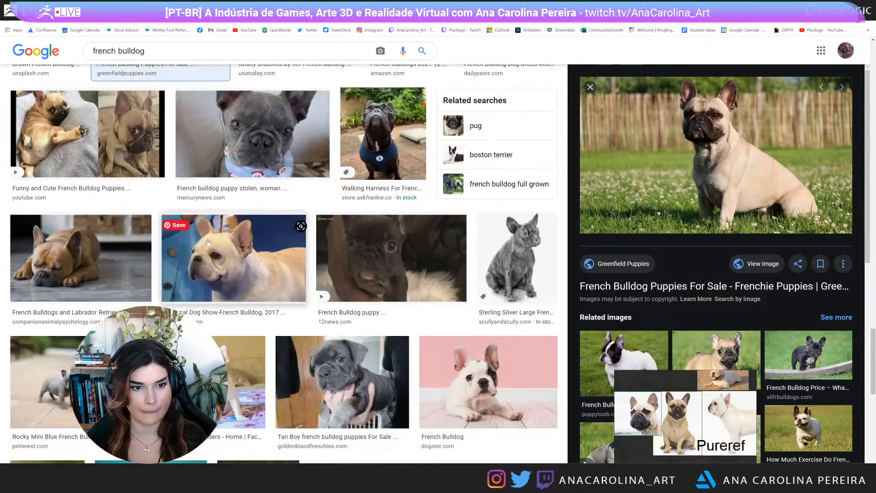
{"action": "scroll", "coordinate": [208, 242], "scroll_direction": "down", "scroll_amount": 2}
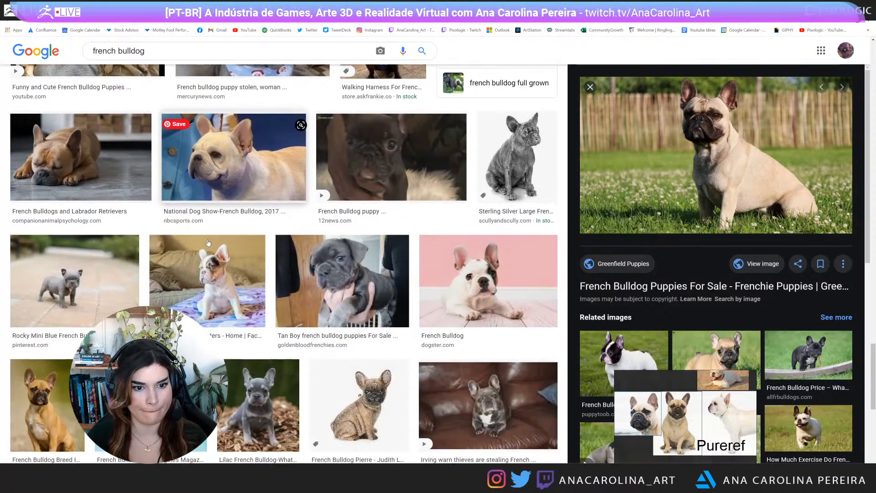
{"action": "scroll", "coordinate": [208, 242], "scroll_direction": "down", "scroll_amount": 4}
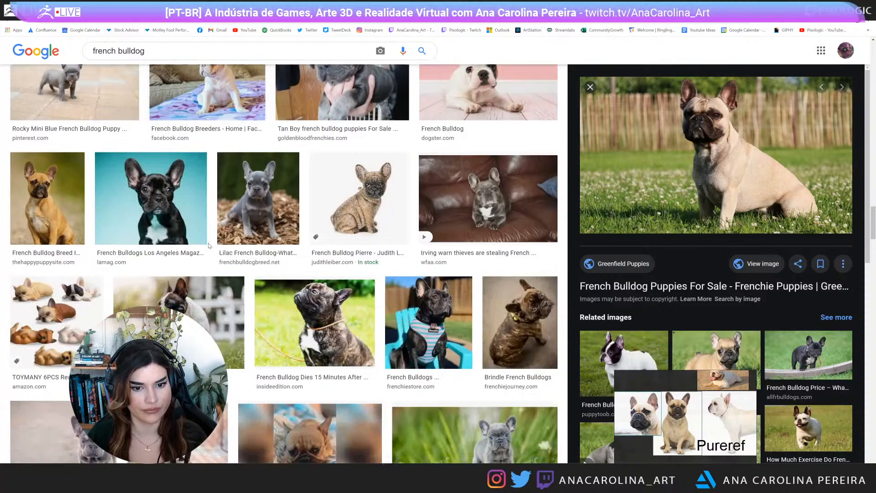
{"action": "scroll", "coordinate": [209, 246], "scroll_direction": "down", "scroll_amount": 2}
{"action": "scroll", "coordinate": [209, 248], "scroll_direction": "down", "scroll_amount": 5}
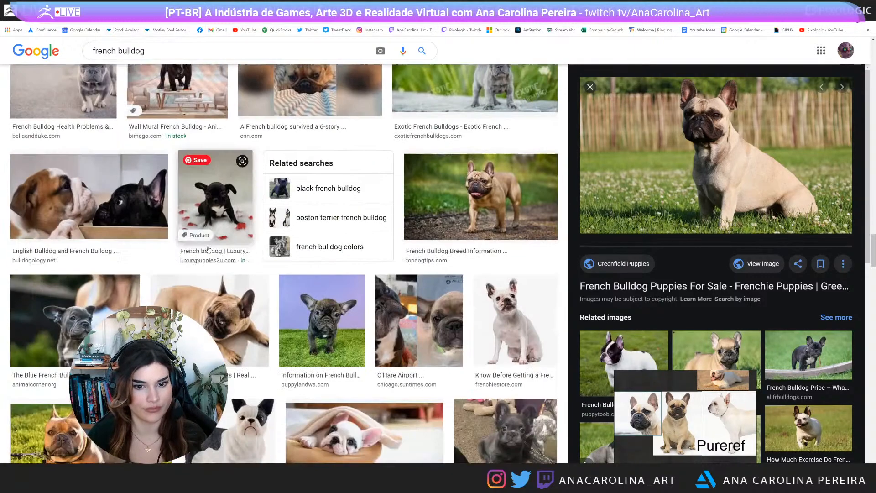
{"action": "left_click", "coordinate": [470, 223]}
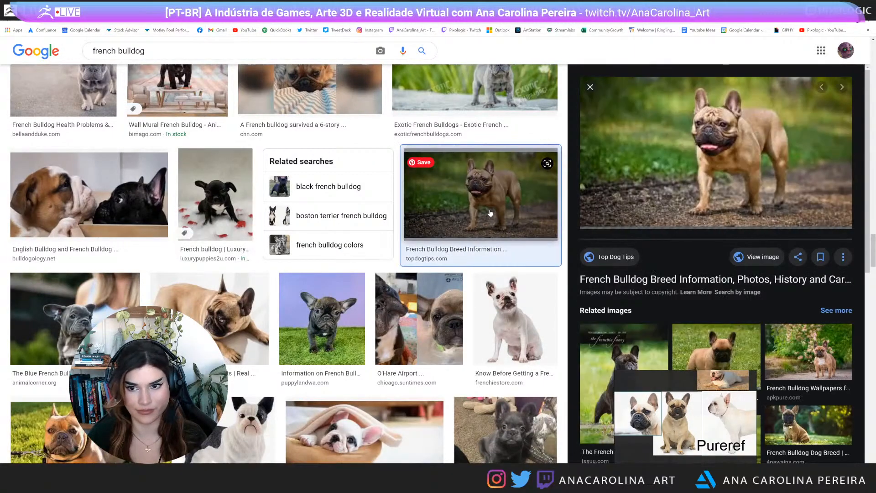
{"action": "scroll", "coordinate": [680, 419], "scroll_direction": "up", "scroll_amount": 3}
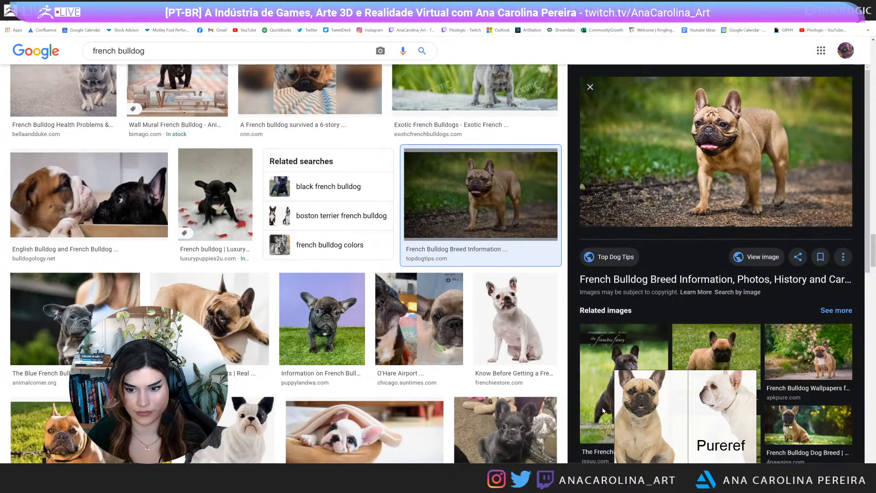
Search for "french bulldog side profile" images and preview the cream dog standing on grass from dreamstime.com
{"action": "scroll", "coordinate": [178, 109], "scroll_direction": "up", "scroll_amount": 1}
{"action": "left_click", "coordinate": [205, 51]}
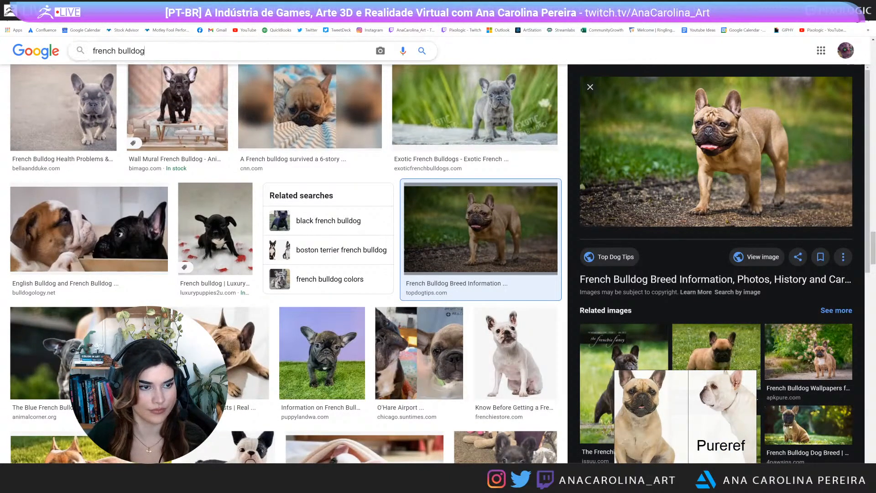
{"action": "type", "text": "side pro"}
{"action": "type", "text": "file"}
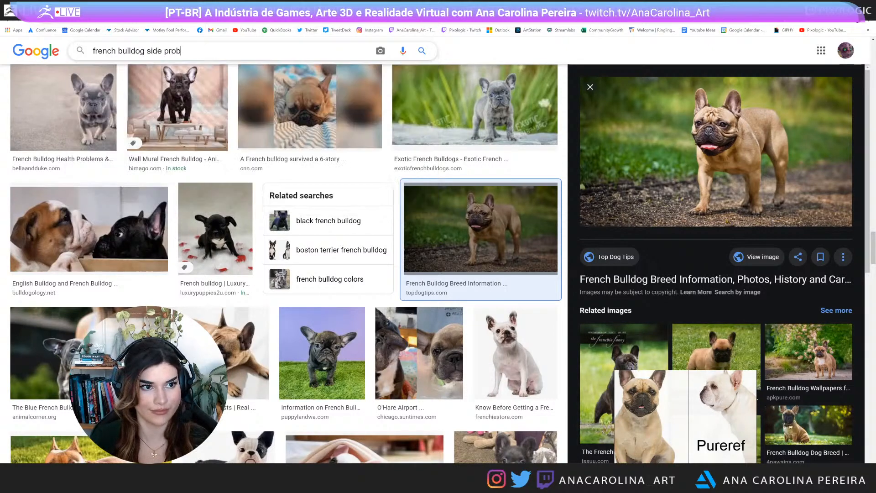
{"action": "key", "text": "Return"}
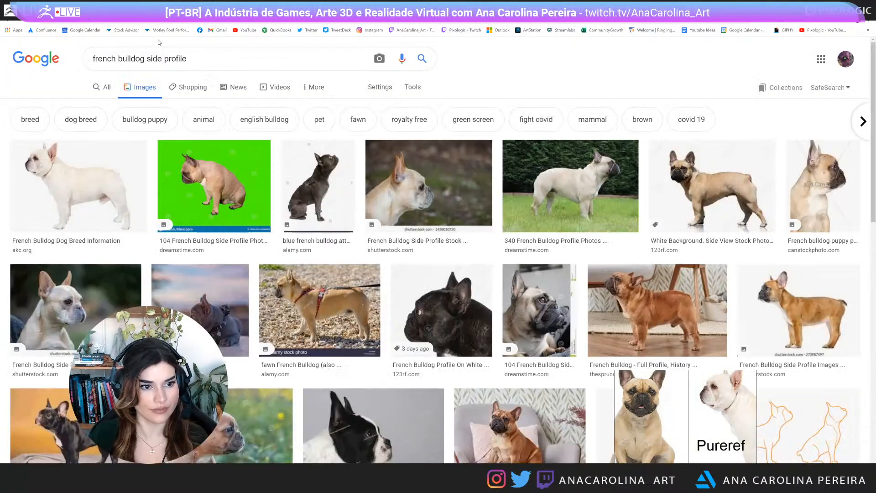
{"action": "left_click", "coordinate": [557, 183]}
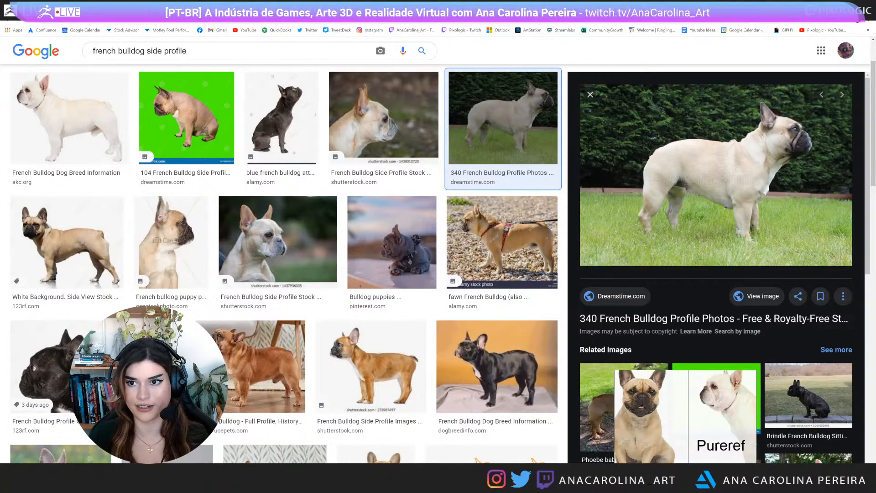
Switch to ZBrush, convert the sphere into a PolyMesh3D and turn off its wireframe display
{"action": "key", "text": "alt+Tab"}
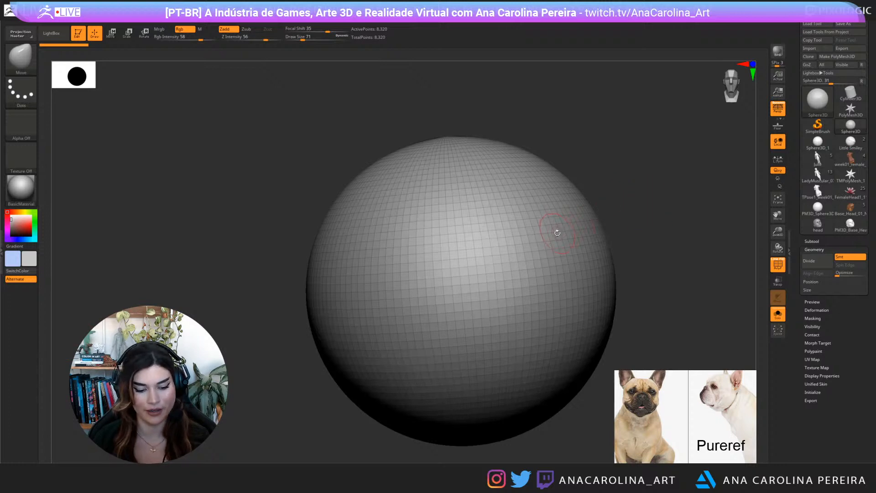
{"action": "left_click_drag", "start_coordinate": [612, 206], "coordinate": [547, 229]}
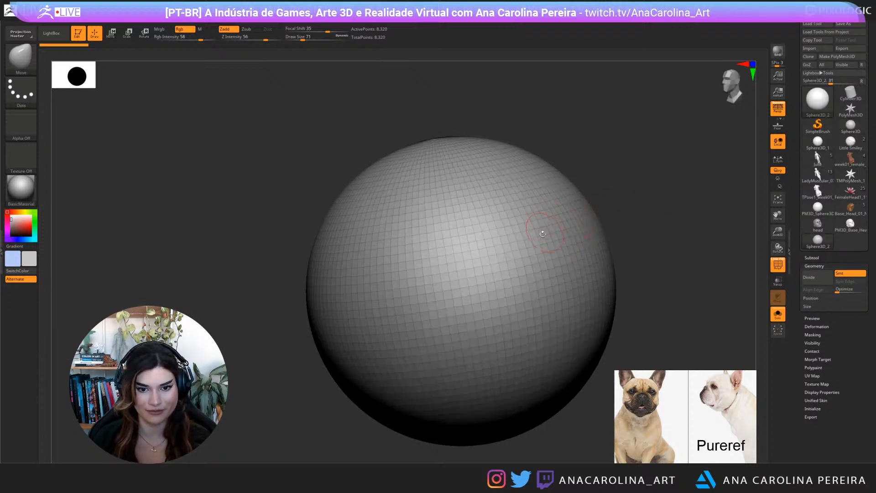
{"action": "left_click", "coordinate": [837, 56]}
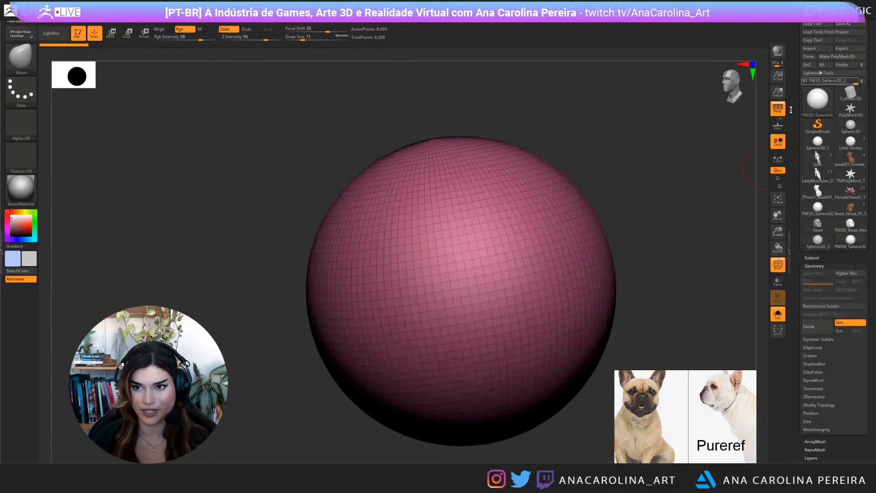
{"action": "left_click", "coordinate": [778, 264]}
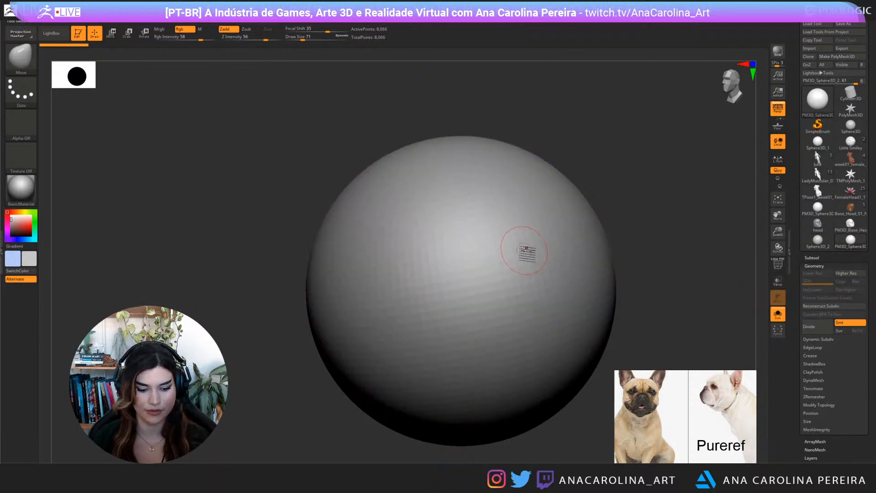
Enlarge the Move brush to a draw size of about 262 for blocking out the sphere
{"action": "key", "text": "space"}
{"action": "left_click_drag", "start_coordinate": [530, 241], "coordinate": [542, 241]}
{"action": "mouse_move", "coordinate": [614, 192]}
{"action": "left_mouse_down", "text": "alt"}
{"action": "mouse_move", "coordinate": [621, 164]}
{"action": "mouse_move", "coordinate": [532, 234]}
{"action": "left_mouse_up", "text": "alt"}
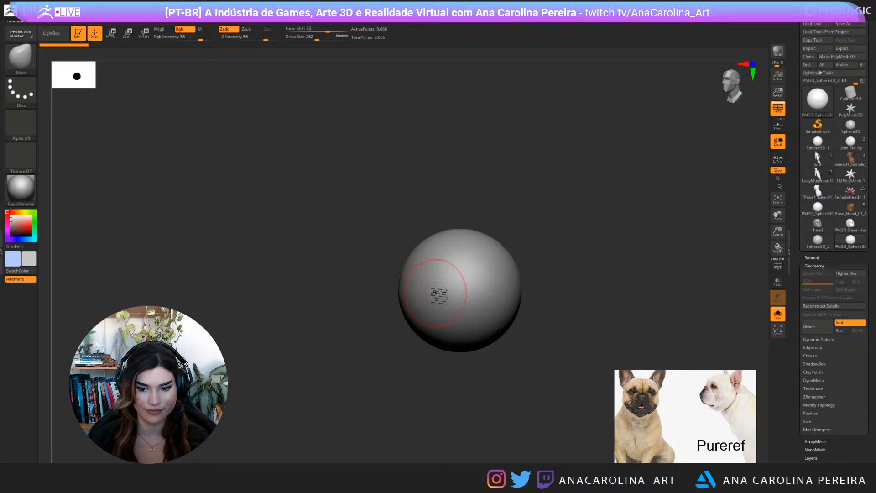
Enlarge and reposition the PureRef window, and frame the white bulldog's side-view head on the board
{"action": "middle_click_drag", "start_coordinate": [636, 399], "coordinate": [687, 414]}
{"action": "scroll", "coordinate": [687, 414], "scroll_direction": "down", "scroll_amount": 3}
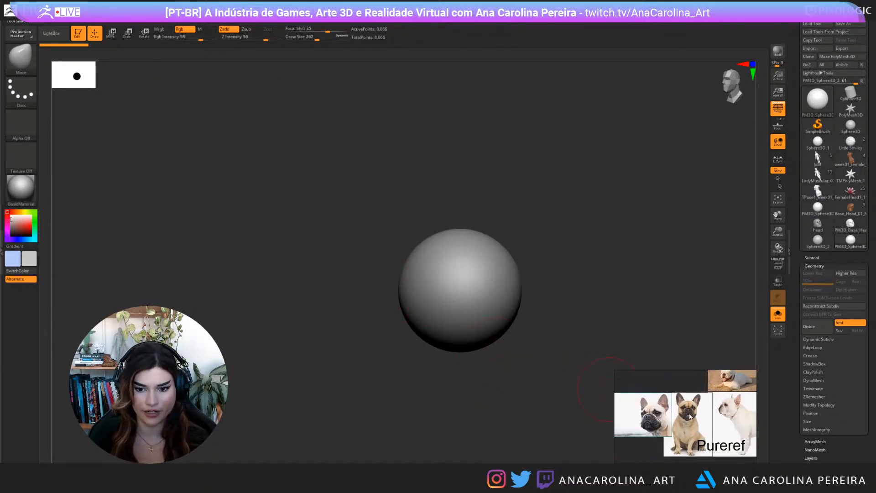
{"action": "scroll", "coordinate": [656, 426], "scroll_direction": "up", "scroll_amount": 3}
{"action": "scroll", "coordinate": [644, 427], "scroll_direction": "up", "scroll_amount": 3}
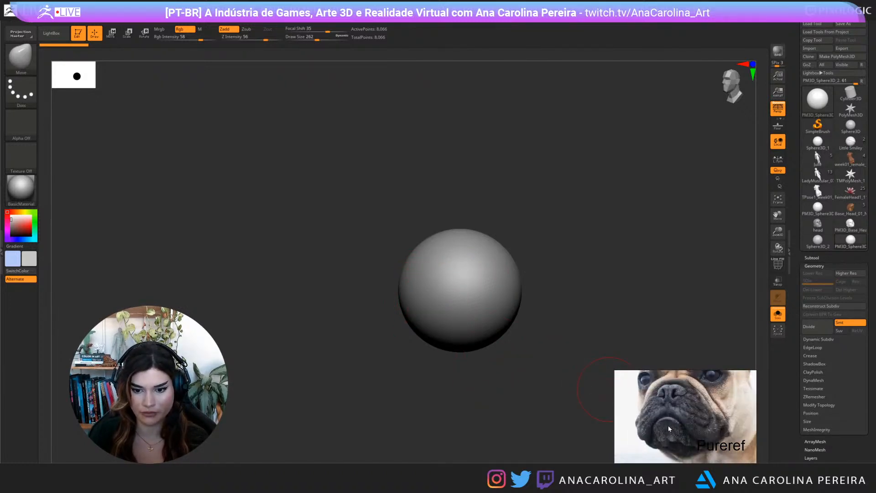
{"action": "scroll", "coordinate": [668, 425], "scroll_direction": "down", "scroll_amount": 3}
{"action": "scroll", "coordinate": [665, 428], "scroll_direction": "up", "scroll_amount": 4}
{"action": "scroll", "coordinate": [653, 426], "scroll_direction": "down", "scroll_amount": 5}
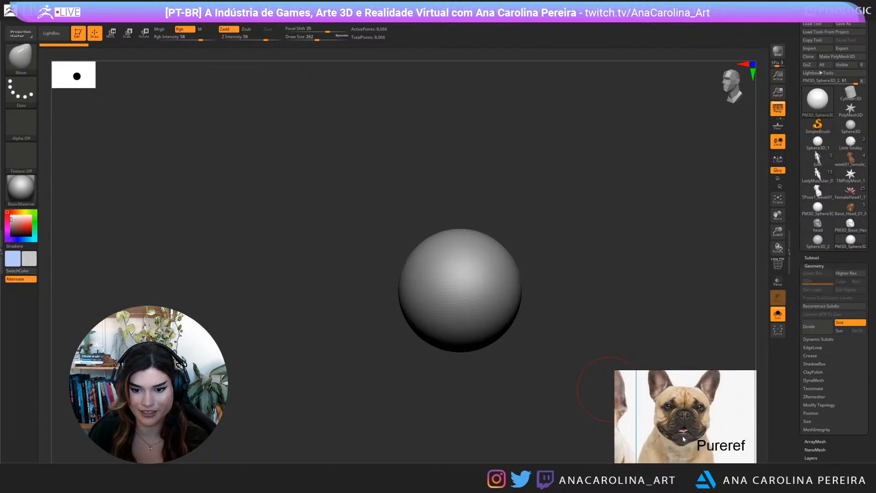
{"action": "left_click_drag", "start_coordinate": [615, 370], "coordinate": [571, 355]}
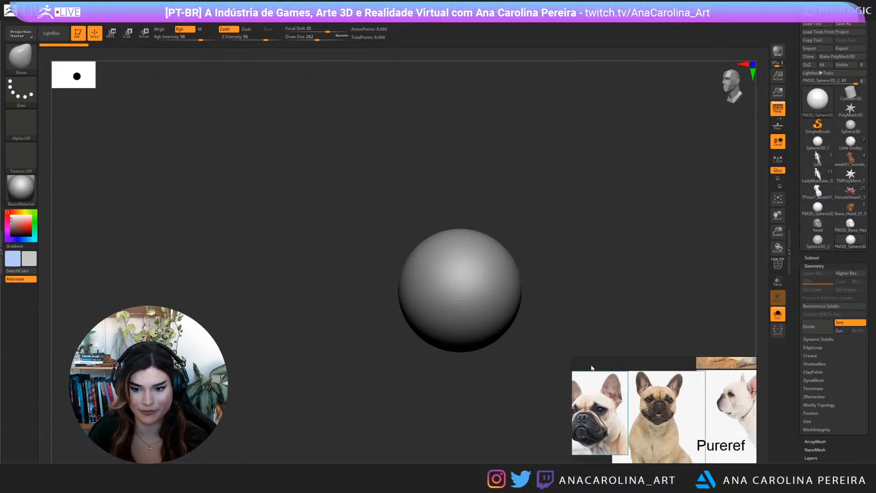
{"action": "mouse_move", "coordinate": [638, 387]}
{"action": "right_mouse_down"}
{"action": "mouse_move", "coordinate": [656, 387]}
{"action": "mouse_move", "coordinate": [647, 373]}
{"action": "mouse_move", "coordinate": [645, 383]}
{"action": "right_mouse_up"}
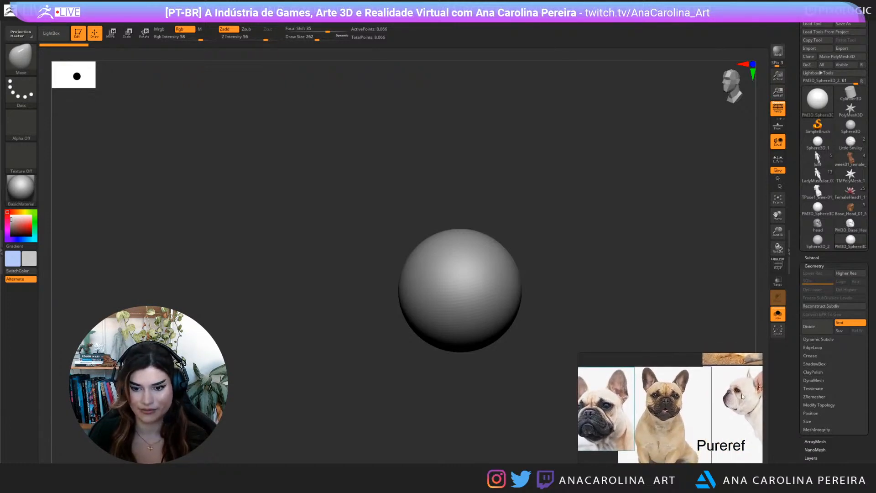
{"action": "scroll", "coordinate": [742, 393], "scroll_direction": "up", "scroll_amount": 5}
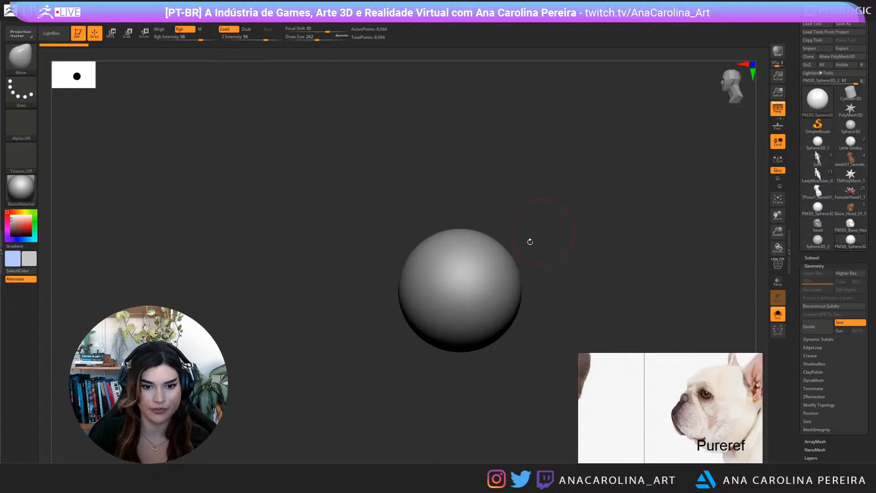
Pull the sphere's lower front outward to start the muzzle, and switch to the SnakeHook brush at draw size 492
{"action": "left_click_drag", "start_coordinate": [601, 219], "coordinate": [475, 282]}
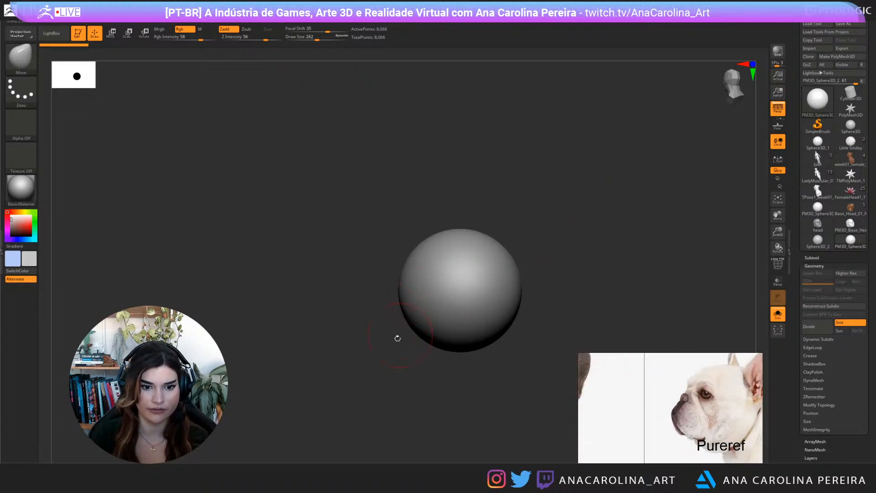
{"action": "mouse_move", "coordinate": [397, 338]}
{"action": "left_mouse_down"}
{"action": "mouse_move", "coordinate": [417, 342]}
{"action": "mouse_move", "coordinate": [422, 315]}
{"action": "mouse_move", "coordinate": [414, 333]}
{"action": "left_mouse_up"}
{"action": "key", "text": "space"}
{"action": "key", "text": "b"}
{"action": "key", "text": "s"}
{"action": "key", "text": "h"}
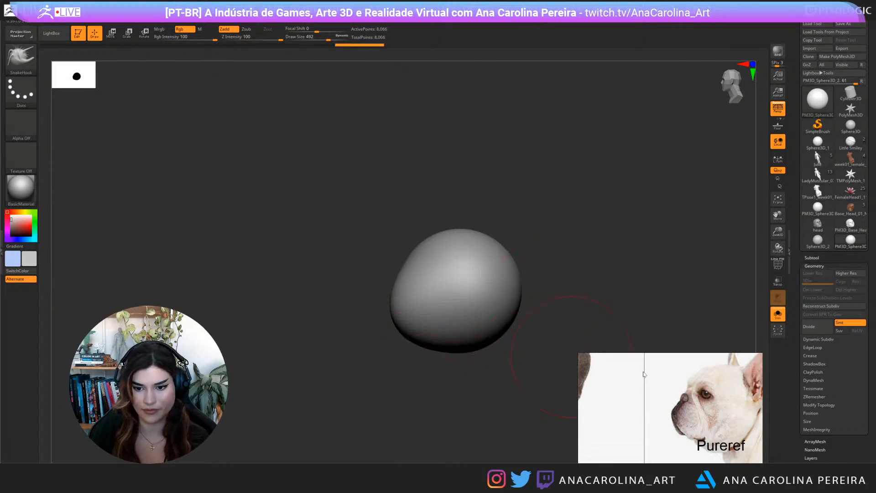
Push in the back of the head and shape its top with SnakeHook, following the white dog's side view
{"action": "right_click_drag", "start_coordinate": [644, 374], "coordinate": [616, 395]}
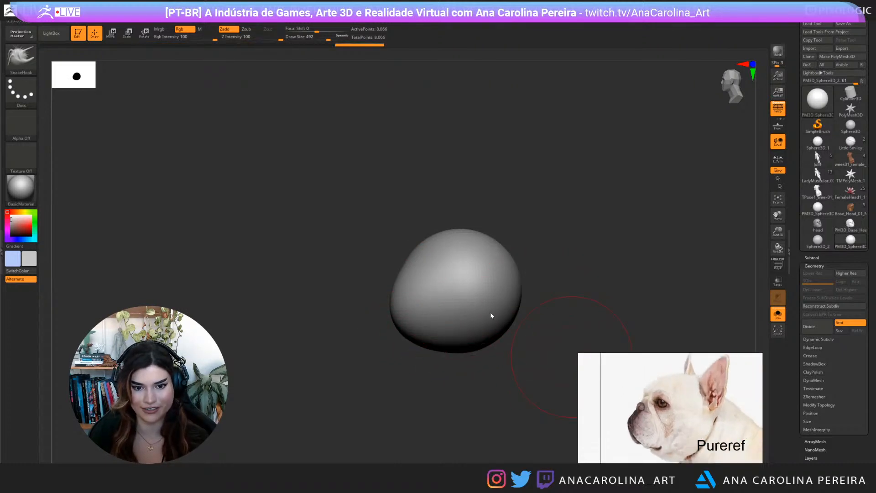
{"action": "mouse_move", "coordinate": [513, 331]}
{"action": "left_mouse_down"}
{"action": "mouse_move", "coordinate": [502, 328]}
{"action": "mouse_move", "coordinate": [512, 280]}
{"action": "left_mouse_up"}
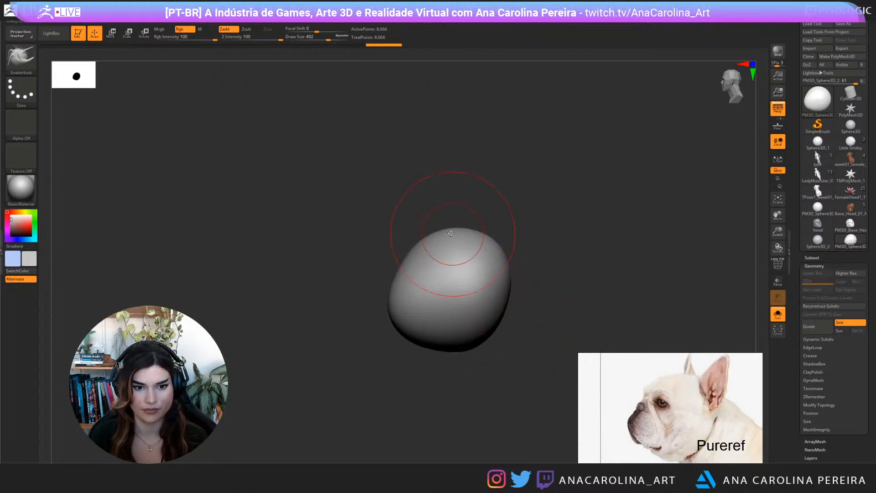
{"action": "key", "text": "space"}
{"action": "mouse_move", "coordinate": [448, 248]}
{"action": "left_mouse_down"}
{"action": "mouse_move", "coordinate": [398, 272]}
{"action": "mouse_move", "coordinate": [401, 248]}
{"action": "mouse_move", "coordinate": [413, 244]}
{"action": "mouse_move", "coordinate": [406, 251]}
{"action": "mouse_move", "coordinate": [469, 232]}
{"action": "mouse_move", "coordinate": [450, 240]}
{"action": "mouse_move", "coordinate": [476, 245]}
{"action": "left_mouse_up"}
{"action": "key", "text": "space"}
{"action": "key", "text": "space"}
{"action": "key", "text": "space"}
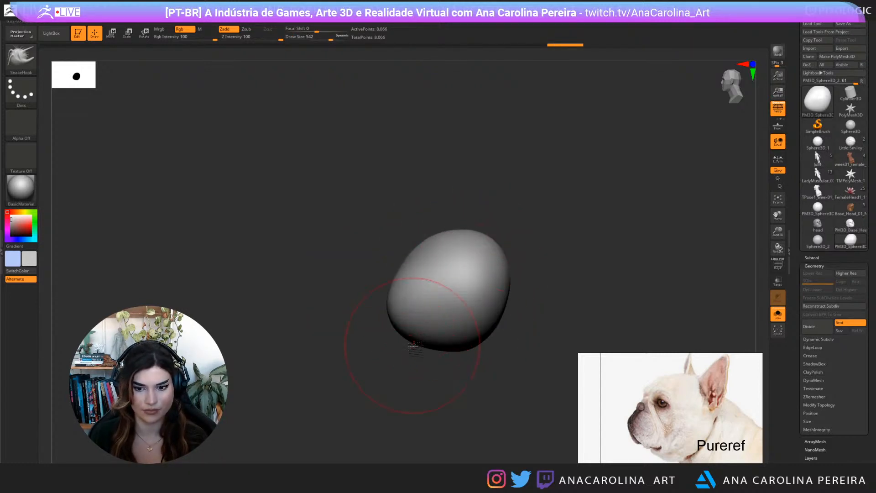
Push up the underside of the muzzle to slant the jaw line with SnakeHook at draw size 422
{"action": "mouse_move", "coordinate": [412, 346]}
{"action": "left_mouse_down"}
{"action": "mouse_move", "coordinate": [420, 341]}
{"action": "mouse_move", "coordinate": [406, 343]}
{"action": "left_mouse_up"}
{"action": "key", "text": "space"}
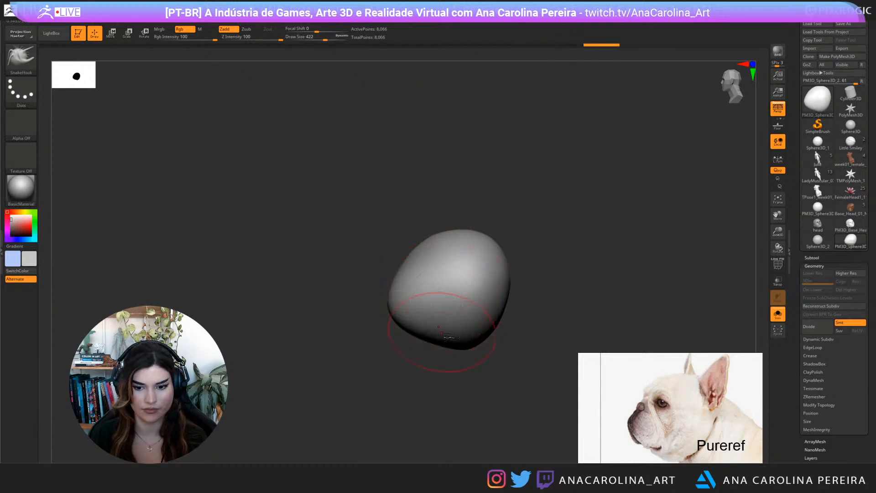
{"action": "mouse_move", "coordinate": [475, 353]}
{"action": "left_mouse_down"}
{"action": "mouse_move", "coordinate": [481, 382]}
{"action": "mouse_move", "coordinate": [499, 386]}
{"action": "mouse_move", "coordinate": [434, 365]}
{"action": "left_mouse_up"}
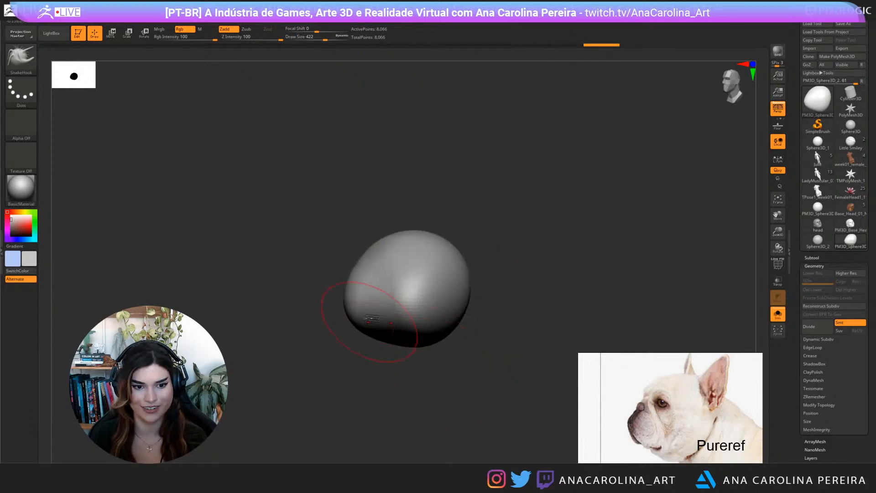
Reshape the lower front of the head with SnakeHook at draw size 379 and smooth the muzzle area
{"action": "key", "text": "space"}
{"action": "mouse_move", "coordinate": [372, 294]}
{"action": "left_mouse_down"}
{"action": "mouse_move", "coordinate": [373, 310]}
{"action": "mouse_move", "coordinate": [438, 302]}
{"action": "mouse_move", "coordinate": [424, 297]}
{"action": "mouse_move", "coordinate": [405, 313]}
{"action": "mouse_move", "coordinate": [425, 301]}
{"action": "mouse_move", "coordinate": [415, 308]}
{"action": "left_mouse_up"}
{"action": "key", "text": "space"}
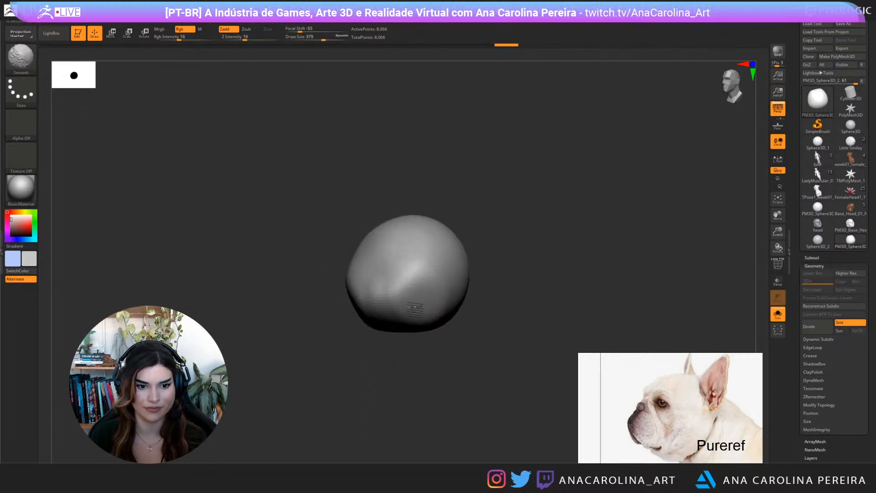
{"action": "key", "text": "shift+space"}
{"action": "left_click", "coordinate": [427, 315]}
{"action": "left_click", "coordinate": [427, 308]}
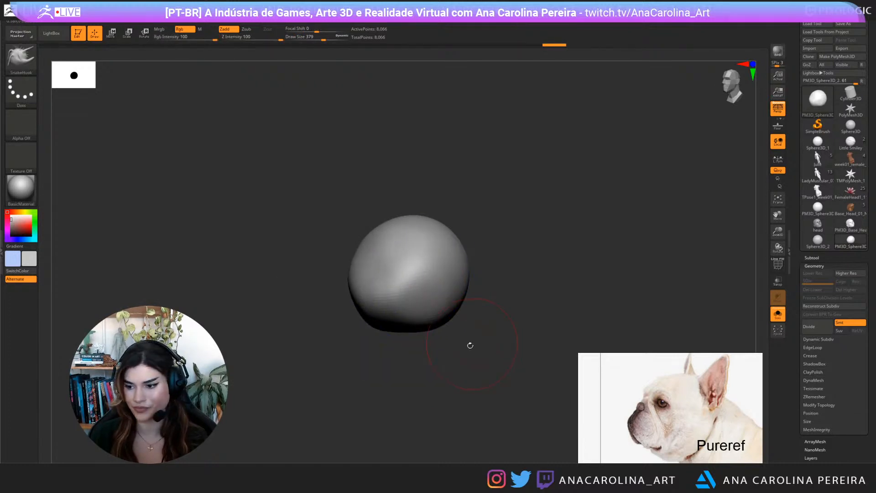
Frame the front-facing sitting dog on the board, turn the head to front view and set SnakeHook's draw size to 517
{"action": "left_click_drag", "start_coordinate": [470, 345], "coordinate": [483, 370]}
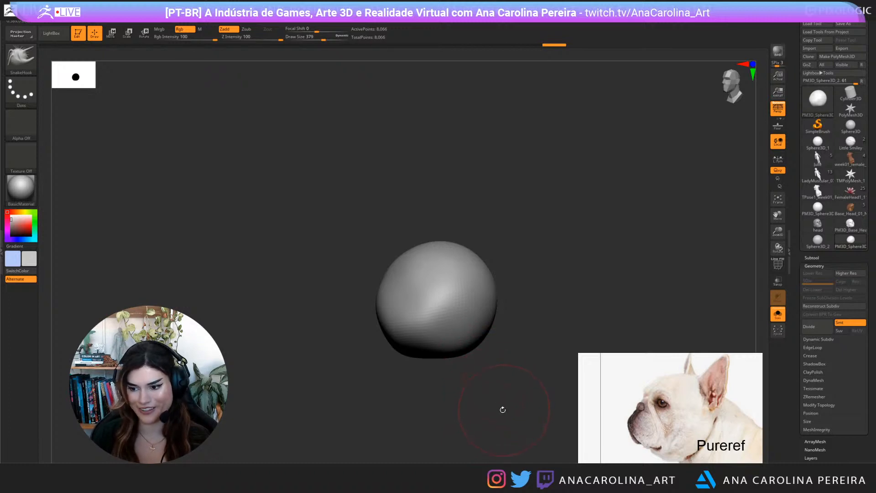
{"action": "left_click_drag", "start_coordinate": [502, 410], "coordinate": [479, 407]}
{"action": "scroll", "coordinate": [619, 434], "scroll_direction": "down", "scroll_amount": 3}
{"action": "middle_click_drag", "start_coordinate": [619, 433], "coordinate": [646, 417]}
{"action": "left_click_drag", "start_coordinate": [639, 319], "coordinate": [564, 266]}
{"action": "key", "text": "space"}
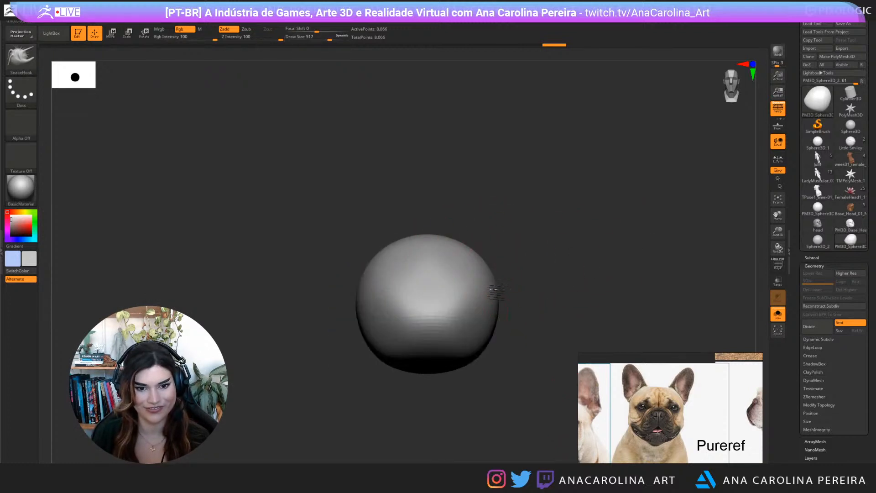
Shape the sides of the head into squarer cheeks and adjust the chin with SnakeHook in front view
{"action": "key", "text": "space"}
{"action": "left_click_drag", "start_coordinate": [483, 293], "coordinate": [484, 293]}
{"action": "key", "text": "space"}
{"action": "left_click_drag", "start_coordinate": [463, 339], "coordinate": [461, 337]}
{"action": "left_click_drag", "start_coordinate": [512, 320], "coordinate": [503, 323]}
{"action": "key", "text": "space"}
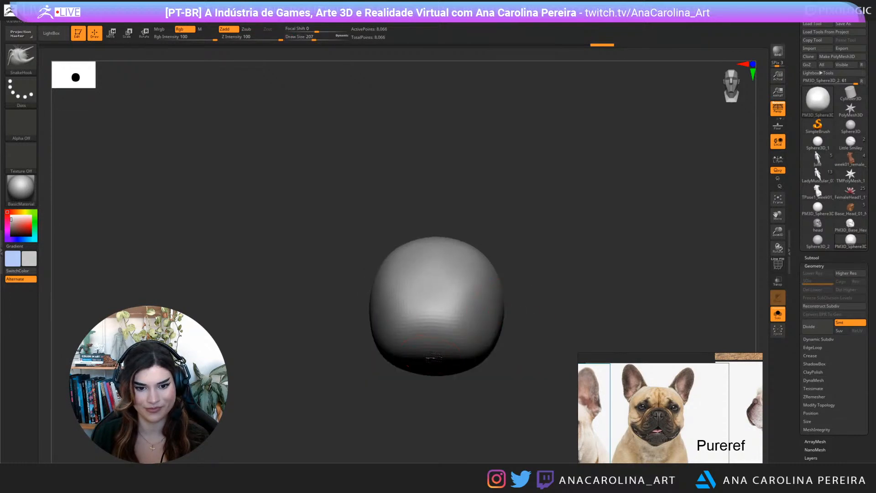
{"action": "left_click_drag", "start_coordinate": [432, 349], "coordinate": [432, 358]}
{"action": "left_click_drag", "start_coordinate": [450, 391], "coordinate": [447, 393]}
Switch to the DamStandard brush, undo the first trial stroke and carve the eye grooves at draw size 430
{"action": "key", "text": "space"}
{"action": "left_click_drag", "start_coordinate": [449, 315], "coordinate": [457, 315]}
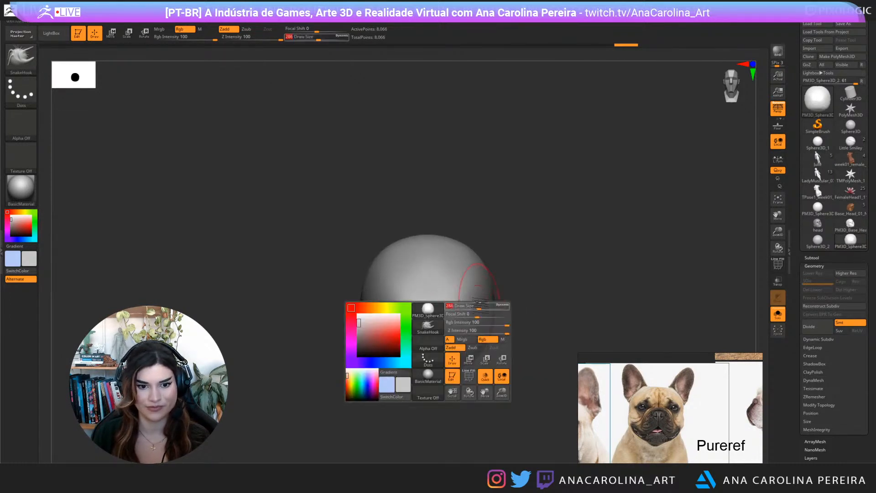
{"action": "key", "text": "b"}
{"action": "key", "text": "d"}
{"action": "key", "text": "s"}
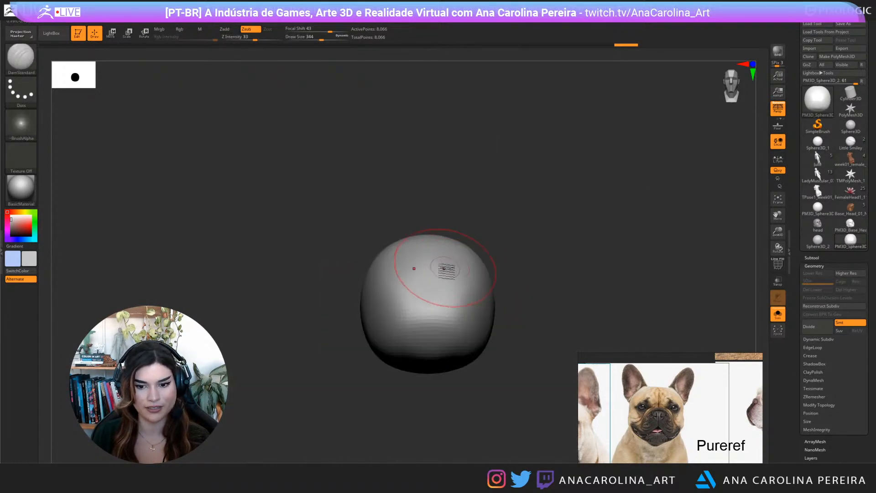
{"action": "mouse_move", "coordinate": [394, 283]}
{"action": "left_mouse_down"}
{"action": "mouse_move", "coordinate": [460, 282]}
{"action": "mouse_move", "coordinate": [442, 289]}
{"action": "mouse_move", "coordinate": [480, 319]}
{"action": "left_mouse_up"}
{"action": "key", "text": "ctrl+z"}
{"action": "key", "text": "space"}
{"action": "left_click_drag", "start_coordinate": [525, 343], "coordinate": [486, 343]}
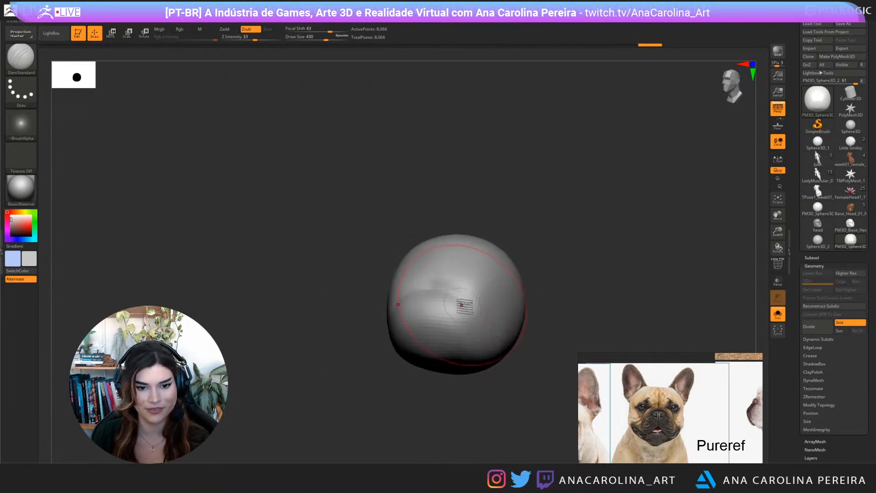
Smooth the grooves around the eyes and carve a vertical crease down the centre of the forehead
{"action": "left_click_drag", "start_coordinate": [513, 384], "coordinate": [449, 377]}
{"action": "left_click_drag", "start_coordinate": [460, 302], "coordinate": [515, 337], "text": "shift"}
{"action": "mouse_move", "coordinate": [472, 393]}
{"action": "left_mouse_down"}
{"action": "mouse_move", "coordinate": [536, 395]}
{"action": "mouse_move", "coordinate": [513, 338]}
{"action": "left_mouse_up"}
{"action": "left_click_drag", "start_coordinate": [433, 234], "coordinate": [432, 278]}
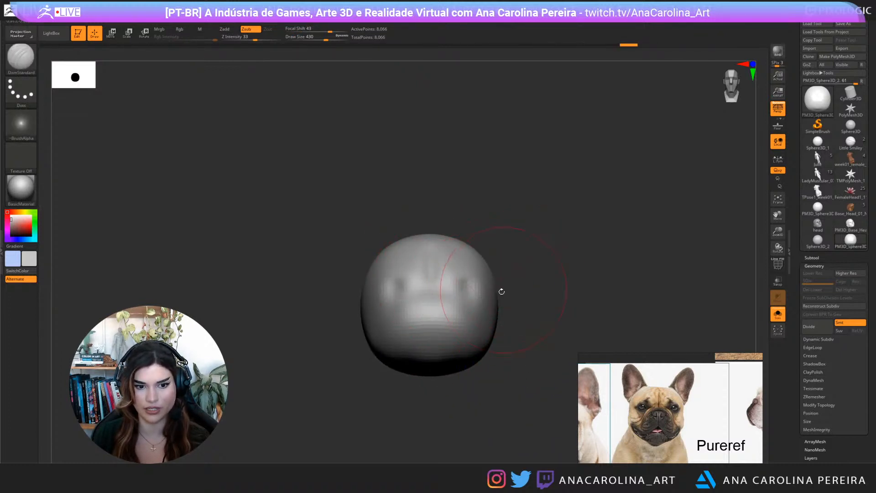
{"action": "left_click_drag", "start_coordinate": [501, 289], "coordinate": [443, 291]}
{"action": "mouse_move", "coordinate": [511, 280]}
{"action": "left_mouse_down", "text": "shift"}
{"action": "mouse_move", "coordinate": [538, 284]}
{"action": "mouse_move", "coordinate": [515, 279]}
{"action": "mouse_move", "coordinate": [523, 285]}
{"action": "mouse_move", "coordinate": [506, 302]}
{"action": "mouse_move", "coordinate": [472, 283]}
{"action": "left_mouse_up", "text": "shift"}
Reshape the top and sides of the head with the Move brush at draw sizes 318 and 365, narrowing it above the cheeks
{"action": "key", "text": "b"}
{"action": "key", "text": "m"}
{"action": "key", "text": "v"}
{"action": "right_click", "coordinate": [453, 338]}
{"action": "right_click", "coordinate": [524, 290]}
{"action": "mouse_move", "coordinate": [525, 292]}
{"action": "left_mouse_down"}
{"action": "mouse_move", "coordinate": [530, 303]}
{"action": "mouse_move", "coordinate": [480, 283]}
{"action": "left_mouse_up"}
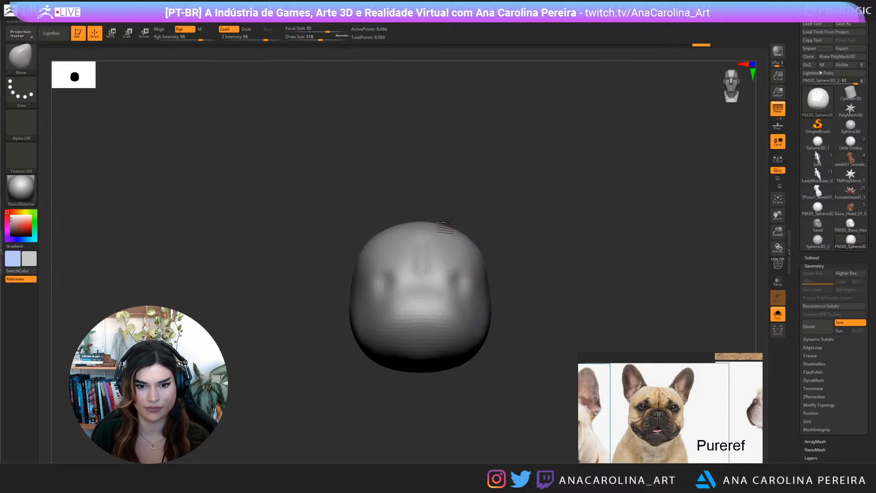
{"action": "right_click", "coordinate": [385, 267]}
{"action": "left_click_drag", "start_coordinate": [437, 223], "coordinate": [439, 223]}
{"action": "mouse_move", "coordinate": [451, 219]}
{"action": "right_mouse_down"}
{"action": "mouse_move", "coordinate": [427, 220]}
{"action": "mouse_move", "coordinate": [510, 241]}
{"action": "right_mouse_up"}
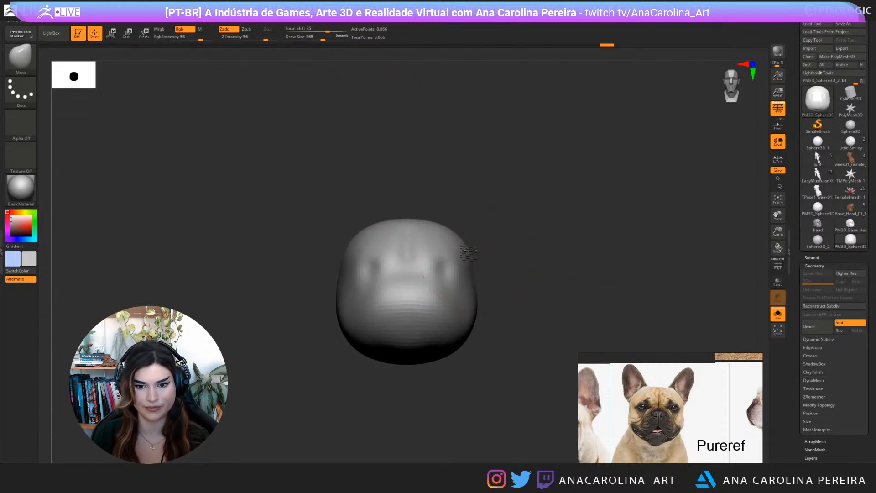
{"action": "right_click_drag", "start_coordinate": [473, 331], "coordinate": [470, 317], "text": "alt"}
Carve the muzzle's vertical centre line and the curved mouth line on both sides with DamStandard at draw size 207
{"action": "key", "text": "b"}
{"action": "key", "text": "d"}
{"action": "key", "text": "s"}
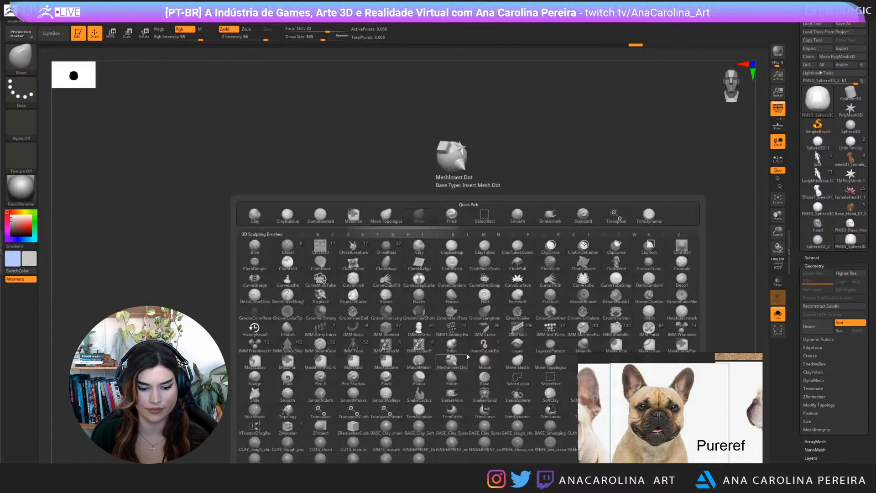
{"action": "key", "text": "space"}
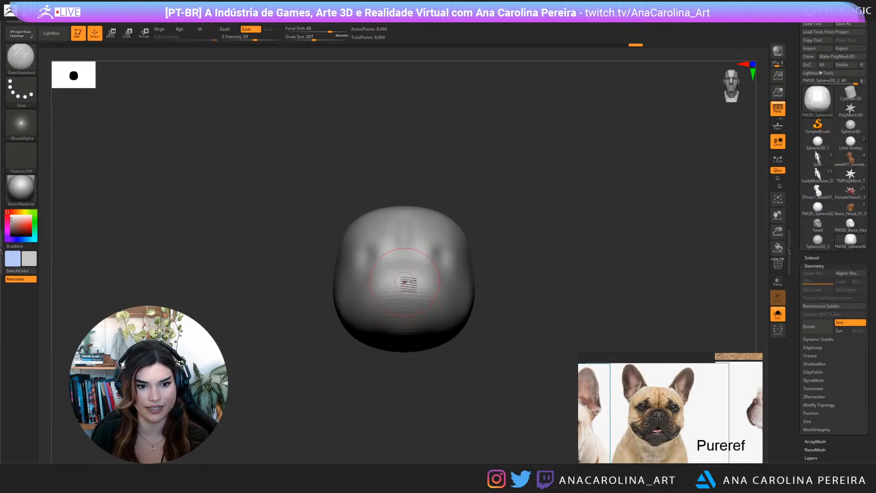
{"action": "right_click_drag", "start_coordinate": [404, 315], "coordinate": [452, 322]}
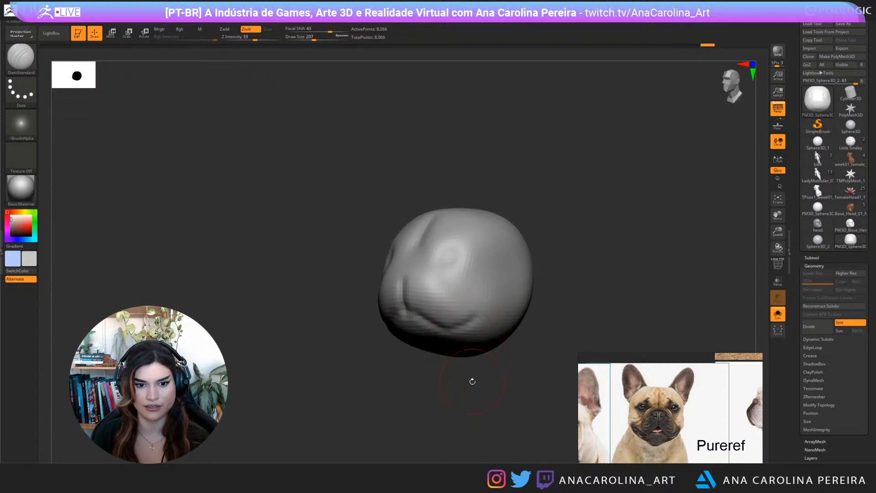
{"action": "right_click_drag", "start_coordinate": [469, 381], "coordinate": [387, 324]}
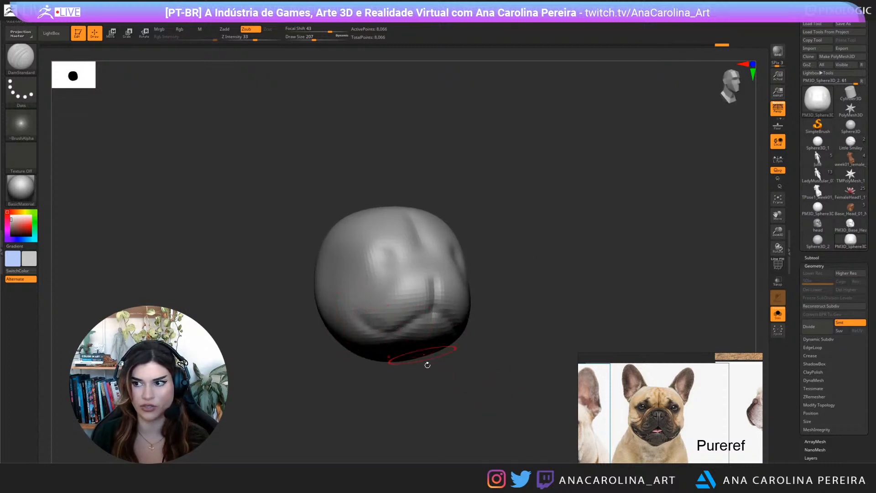
{"action": "right_click_drag", "start_coordinate": [427, 361], "coordinate": [438, 356]}
{"action": "key", "text": "shift"}
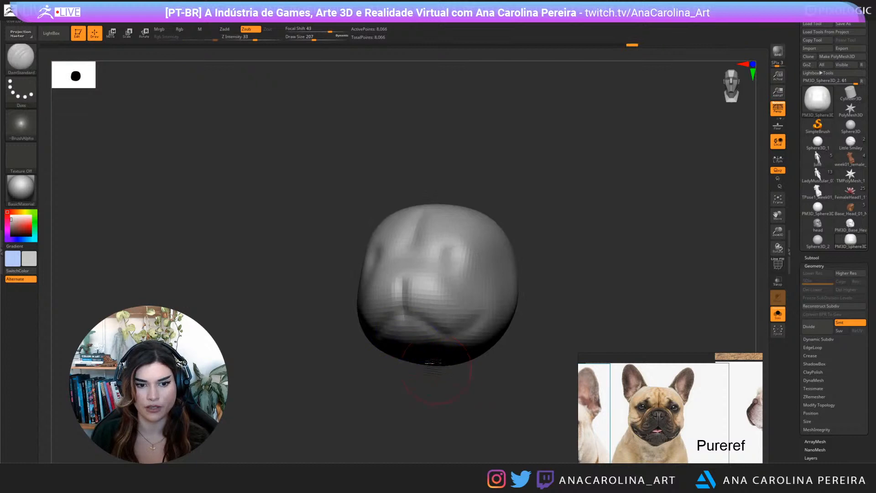
{"action": "mouse_move", "coordinate": [448, 396]}
{"action": "right_mouse_down"}
{"action": "mouse_move", "coordinate": [438, 366]}
{"action": "mouse_move", "coordinate": [445, 390]}
{"action": "mouse_move", "coordinate": [464, 389]}
{"action": "mouse_move", "coordinate": [461, 356]}
{"action": "right_mouse_up"}
{"action": "right_click_drag", "start_coordinate": [483, 290], "coordinate": [491, 258]}
Adjust the temples, cheeks and sides of the muzzle with the Move brush in front view
{"action": "key", "text": "b"}
{"action": "key", "text": "m"}
{"action": "key", "text": "v"}
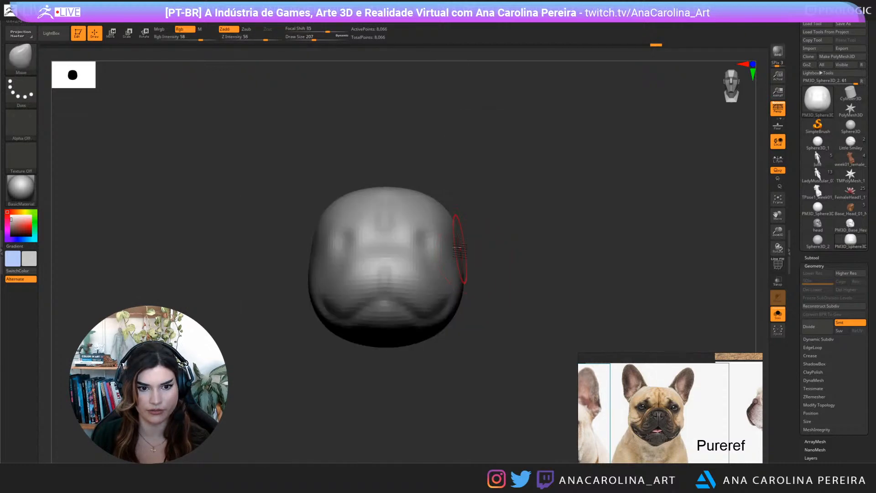
{"action": "key", "text": "space"}
{"action": "mouse_move", "coordinate": [444, 242]}
{"action": "right_mouse_down"}
{"action": "mouse_move", "coordinate": [476, 238]}
{"action": "mouse_move", "coordinate": [486, 258]}
{"action": "mouse_move", "coordinate": [519, 269]}
{"action": "right_mouse_up"}
{"action": "left_click_drag", "start_coordinate": [487, 282], "coordinate": [469, 278]}
{"action": "key", "text": "space"}
{"action": "mouse_move", "coordinate": [460, 288]}
{"action": "left_mouse_down"}
{"action": "mouse_move", "coordinate": [470, 289]}
{"action": "mouse_move", "coordinate": [446, 290]}
{"action": "mouse_move", "coordinate": [517, 282]}
{"action": "mouse_move", "coordinate": [436, 277]}
{"action": "left_mouse_up"}
{"action": "left_click", "coordinate": [483, 295], "text": "ctrl"}
{"action": "key", "text": "space"}
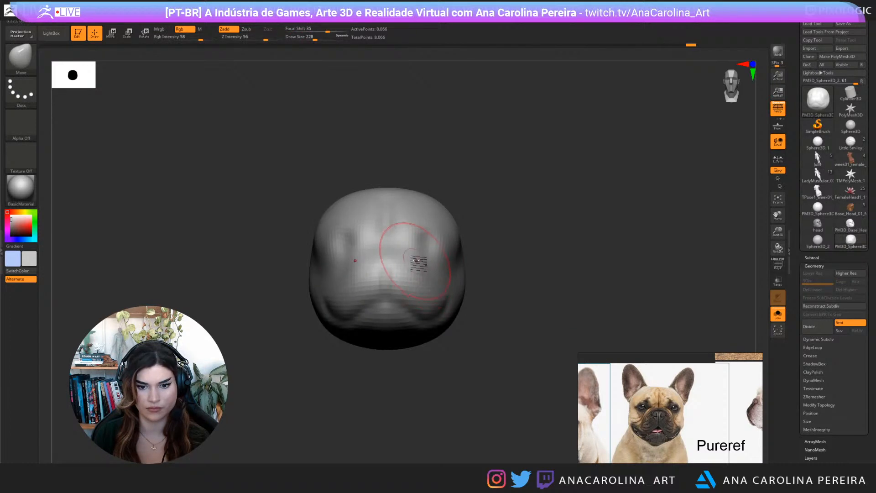
{"action": "mouse_move", "coordinate": [477, 268]}
{"action": "left_mouse_down"}
{"action": "mouse_move", "coordinate": [493, 269]}
{"action": "mouse_move", "coordinate": [485, 318]}
{"action": "left_mouse_up"}
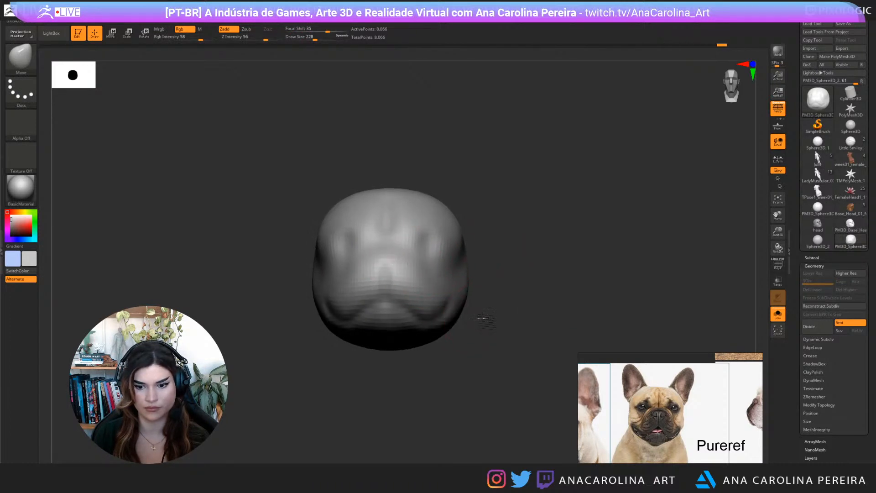
Reshape the underside of the jaw with the Move brush at draw size 251
{"action": "key", "text": "space"}
{"action": "left_click_drag", "start_coordinate": [430, 323], "coordinate": [435, 323]}
{"action": "mouse_move", "coordinate": [388, 351]}
{"action": "left_mouse_down"}
{"action": "mouse_move", "coordinate": [417, 356]}
{"action": "mouse_move", "coordinate": [426, 343]}
{"action": "left_mouse_up"}
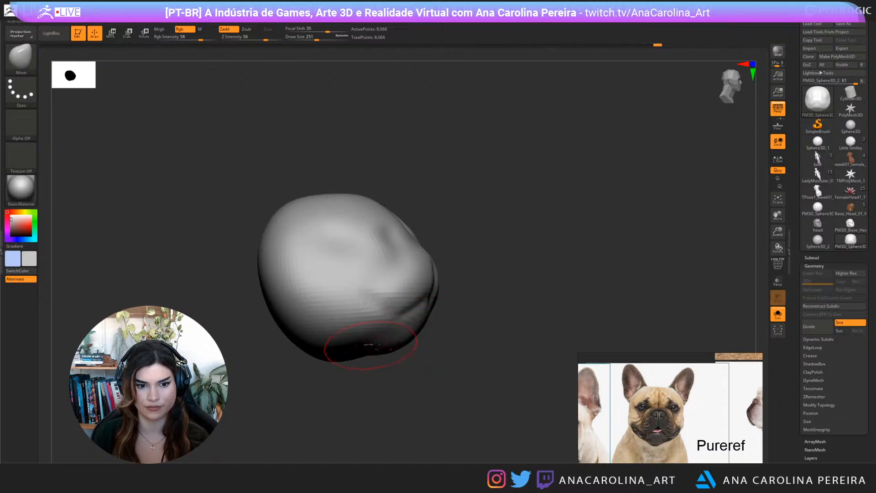
{"action": "left_click_drag", "start_coordinate": [362, 352], "coordinate": [459, 387]}
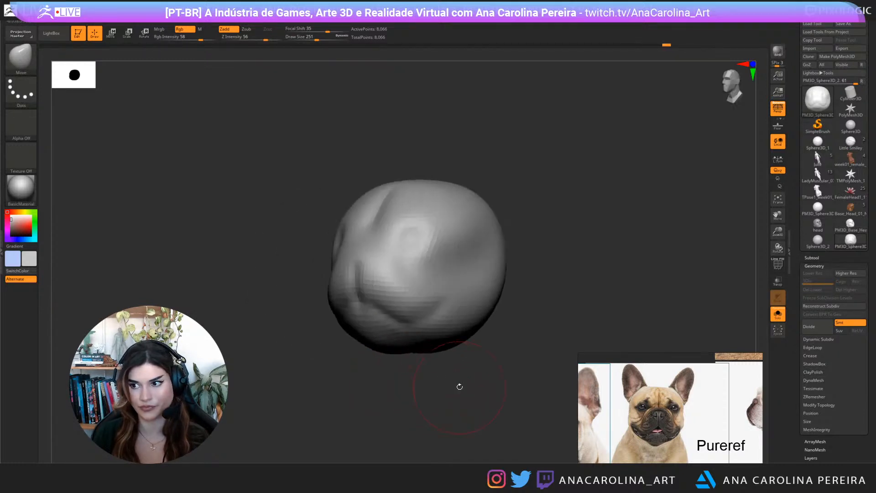
Frame the three-quarter-view dog photo on the board and pull the front of the muzzle outward with the Move brush
{"action": "scroll", "coordinate": [631, 406], "scroll_direction": "down", "scroll_amount": 2}
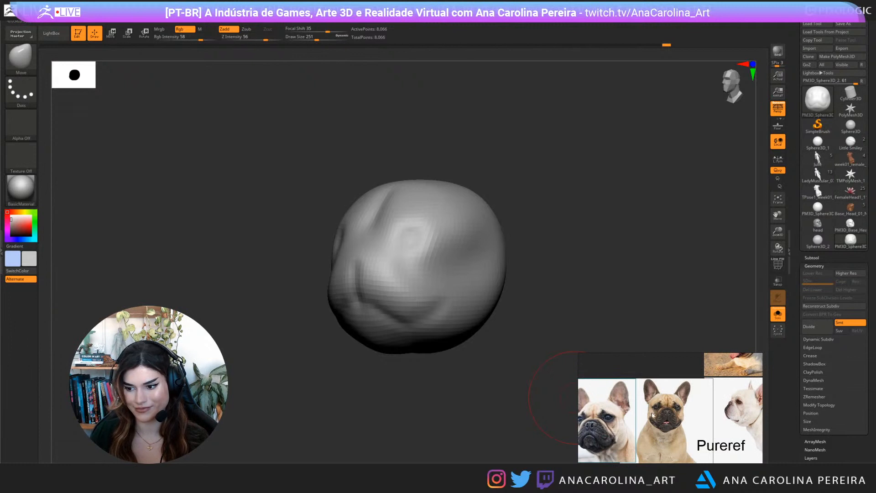
{"action": "scroll", "coordinate": [651, 414], "scroll_direction": "up", "scroll_amount": 3}
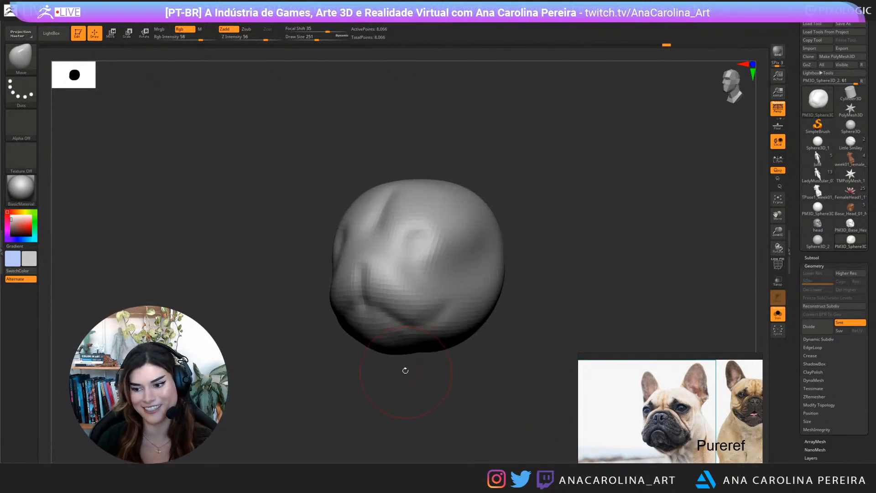
{"action": "right_click_drag", "start_coordinate": [405, 370], "coordinate": [392, 403], "text": "ctrl"}
{"action": "left_click_drag", "start_coordinate": [355, 372], "coordinate": [346, 370]}
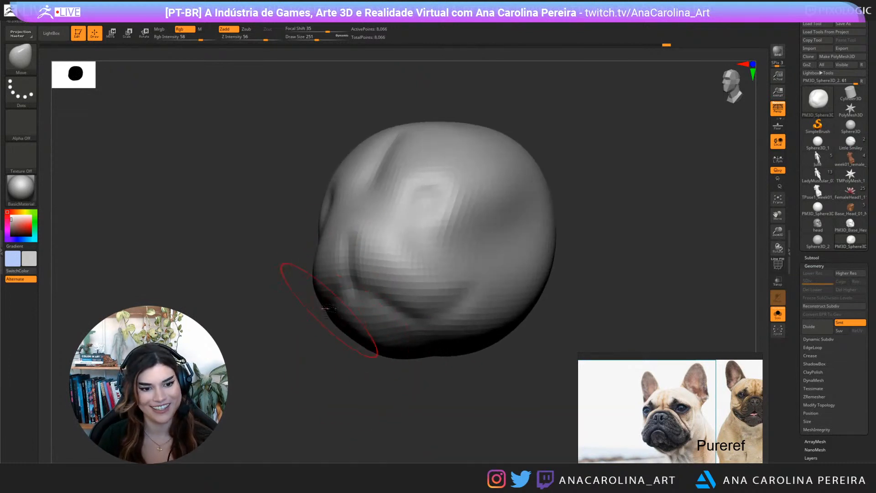
{"action": "left_click_drag", "start_coordinate": [431, 295], "coordinate": [409, 270]}
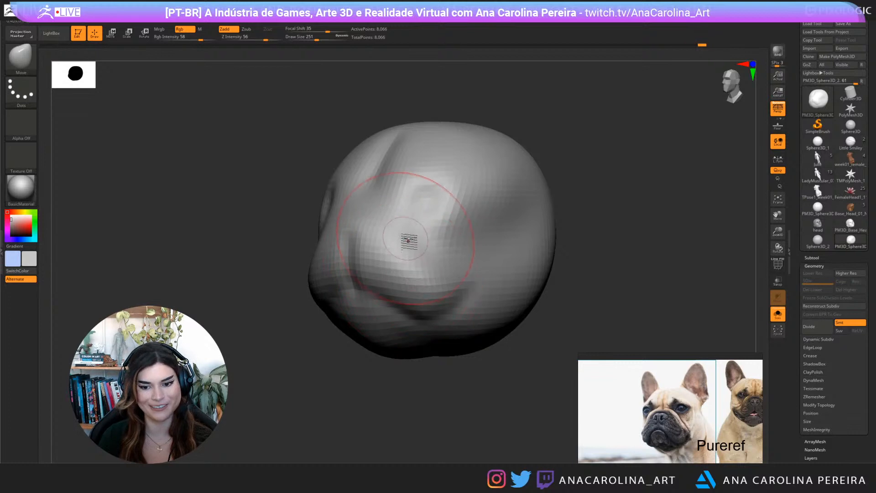
Reshape the eye socket, brow and upper cheek with the Move brush at draw size 234
{"action": "key", "text": "space"}
{"action": "mouse_move", "coordinate": [407, 239]}
{"action": "left_mouse_down"}
{"action": "mouse_move", "coordinate": [399, 239]}
{"action": "mouse_move", "coordinate": [402, 190]}
{"action": "left_mouse_up"}
{"action": "key", "text": "bracketright"}
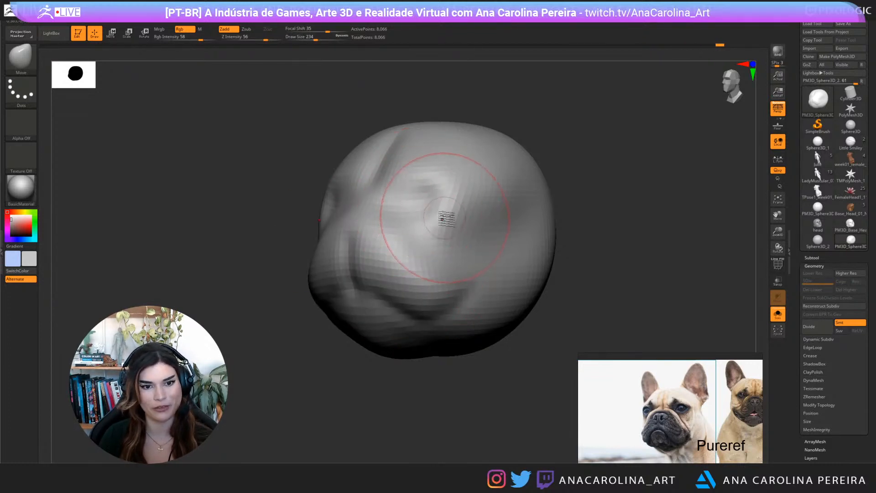
{"action": "mouse_move", "coordinate": [447, 219]}
{"action": "left_mouse_down"}
{"action": "mouse_move", "coordinate": [440, 216]}
{"action": "mouse_move", "coordinate": [473, 199]}
{"action": "left_mouse_up"}
{"action": "key", "text": "space"}
{"action": "key", "text": "space"}
{"action": "key", "text": "space"}
{"action": "left_click_drag", "start_coordinate": [351, 147], "coordinate": [359, 147]}
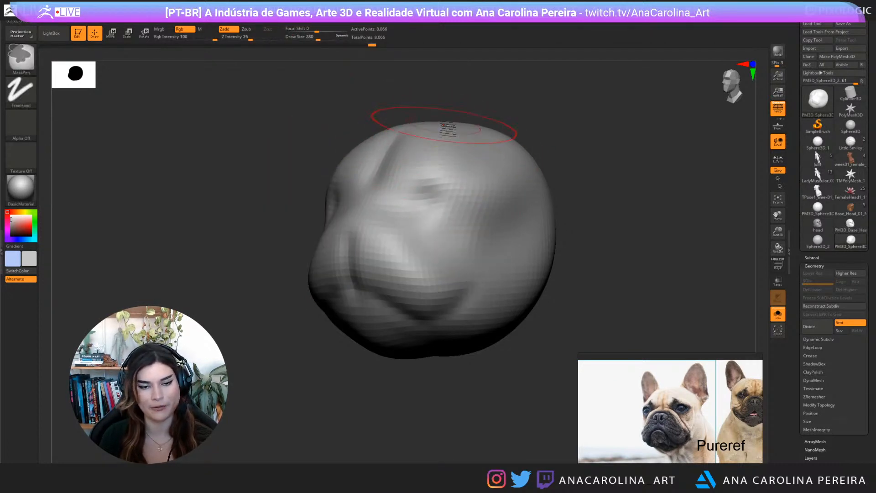
Adjust the crown and back of the skull with a larger Move brush in three-quarter view
{"action": "key", "text": "space"}
{"action": "left_click_drag", "start_coordinate": [437, 128], "coordinate": [443, 129]}
{"action": "left_click_drag", "start_coordinate": [508, 118], "coordinate": [494, 132], "text": "alt"}
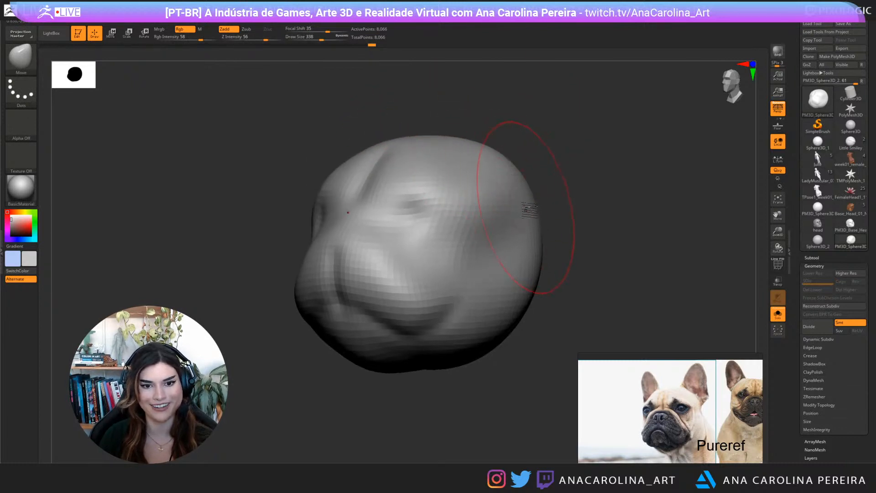
{"action": "left_click_drag", "start_coordinate": [529, 208], "coordinate": [523, 199]}
{"action": "mouse_move", "coordinate": [530, 295]}
{"action": "left_mouse_down"}
{"action": "mouse_move", "coordinate": [525, 324]}
{"action": "mouse_move", "coordinate": [550, 318]}
{"action": "left_mouse_up"}
Refine the mouth corners, chin and upper lip with the Move brush at draw sizes 251 and 192
{"action": "key", "text": "space"}
{"action": "mouse_move", "coordinate": [432, 338]}
{"action": "left_mouse_down"}
{"action": "mouse_move", "coordinate": [422, 338]}
{"action": "mouse_move", "coordinate": [451, 314]}
{"action": "left_mouse_up"}
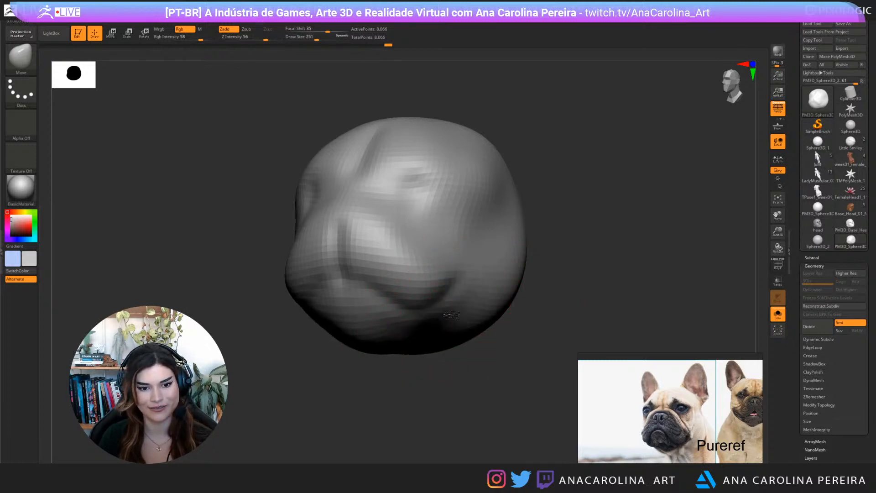
{"action": "mouse_move", "coordinate": [566, 301]}
{"action": "left_mouse_down"}
{"action": "mouse_move", "coordinate": [581, 293]}
{"action": "mouse_move", "coordinate": [583, 279]}
{"action": "mouse_move", "coordinate": [558, 292]}
{"action": "mouse_move", "coordinate": [571, 296]}
{"action": "left_mouse_up"}
{"action": "key", "text": "bracketleft"}
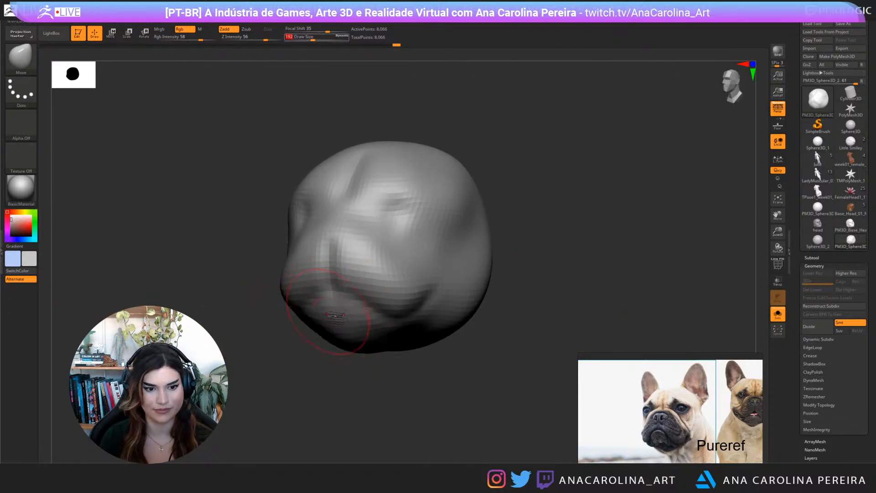
{"action": "left_click_drag", "start_coordinate": [369, 373], "coordinate": [433, 344]}
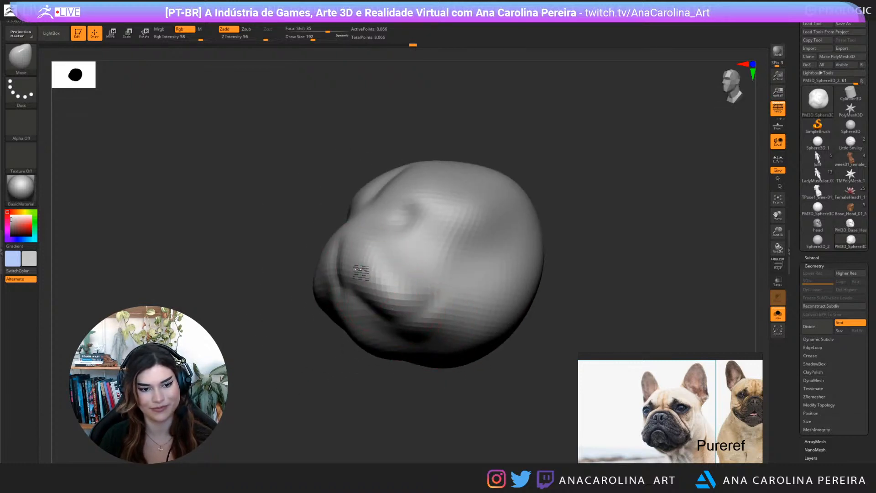
{"action": "left_click_drag", "start_coordinate": [387, 377], "coordinate": [382, 294]}
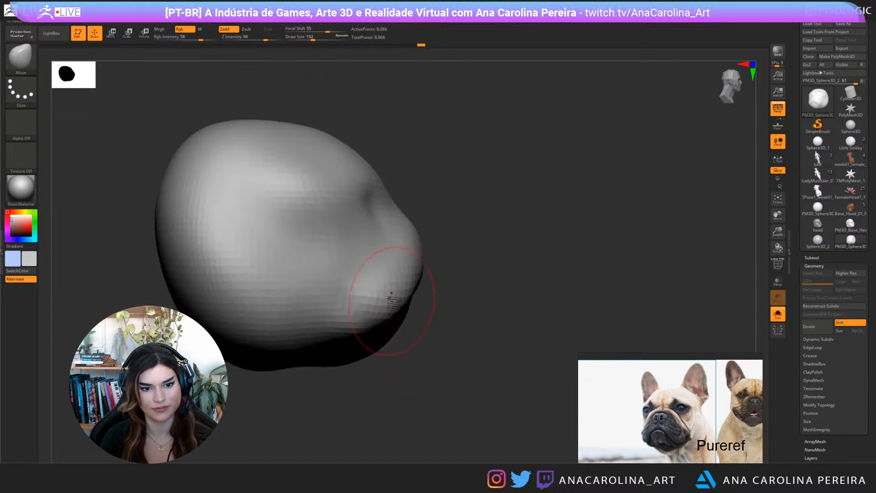
{"action": "mouse_move", "coordinate": [406, 364]}
{"action": "left_mouse_down", "text": "alt"}
{"action": "mouse_move", "coordinate": [360, 361]}
{"action": "mouse_move", "coordinate": [452, 418]}
{"action": "mouse_move", "coordinate": [342, 389]}
{"action": "left_mouse_up", "text": "alt"}
{"action": "left_click_drag", "start_coordinate": [466, 397], "coordinate": [438, 388]}
Shape the cheek and jaw beside the mouth with the Move brush at draw size 262
{"action": "key", "text": "space"}
{"action": "left_click_drag", "start_coordinate": [469, 313], "coordinate": [476, 313]}
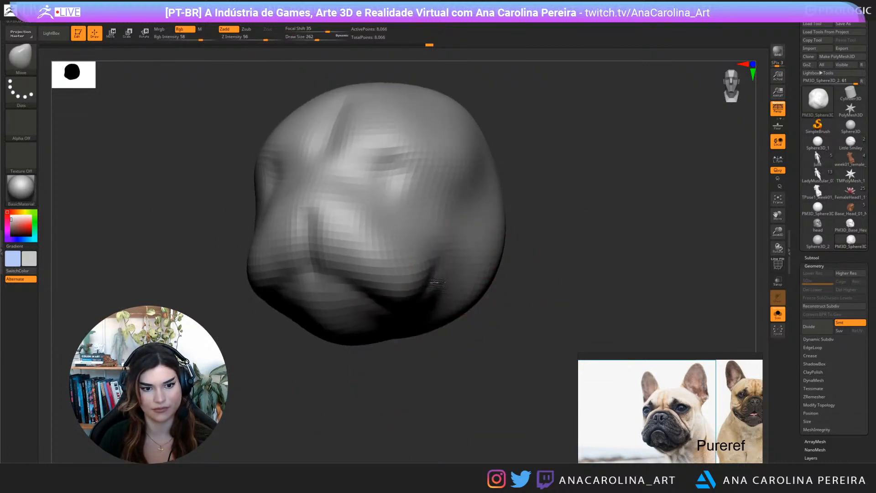
{"action": "left_click_drag", "start_coordinate": [456, 356], "coordinate": [424, 363]}
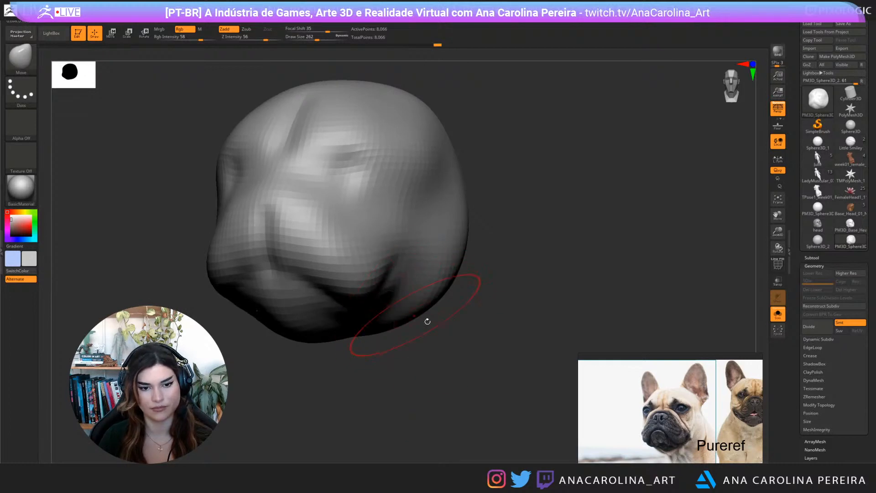
{"action": "mouse_move", "coordinate": [427, 319]}
{"action": "left_mouse_down"}
{"action": "mouse_move", "coordinate": [449, 263]}
{"action": "mouse_move", "coordinate": [484, 309]}
{"action": "mouse_move", "coordinate": [504, 284]}
{"action": "mouse_move", "coordinate": [625, 230]}
{"action": "mouse_move", "coordinate": [623, 239]}
{"action": "mouse_move", "coordinate": [538, 254]}
{"action": "mouse_move", "coordinate": [509, 277]}
{"action": "mouse_move", "coordinate": [515, 287]}
{"action": "mouse_move", "coordinate": [504, 264]}
{"action": "mouse_move", "coordinate": [516, 241]}
{"action": "left_mouse_up"}
Refine the bridge of the nose and the top of the muzzle with the Move brush at draw sizes 167 and 154
{"action": "key", "text": "space"}
{"action": "left_click_drag", "start_coordinate": [333, 187], "coordinate": [325, 187]}
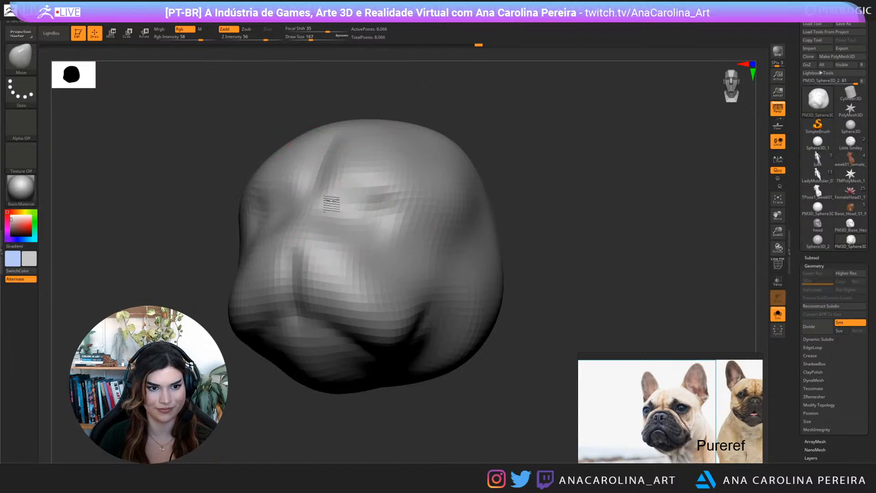
{"action": "key", "text": "space"}
{"action": "left_click_drag", "start_coordinate": [302, 244], "coordinate": [336, 259]}
{"action": "key", "text": "space"}
{"action": "left_click_drag", "start_coordinate": [370, 290], "coordinate": [383, 297]}
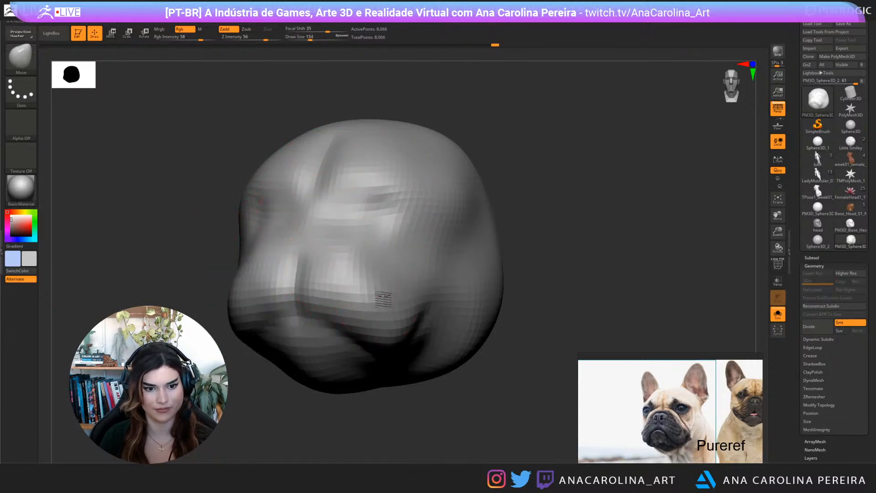
Fine-tune the hanging upper lip near the mouth corner with the Move brush at draw size 97
{"action": "right_click_drag", "start_coordinate": [400, 299], "coordinate": [423, 404], "text": "ctrl"}
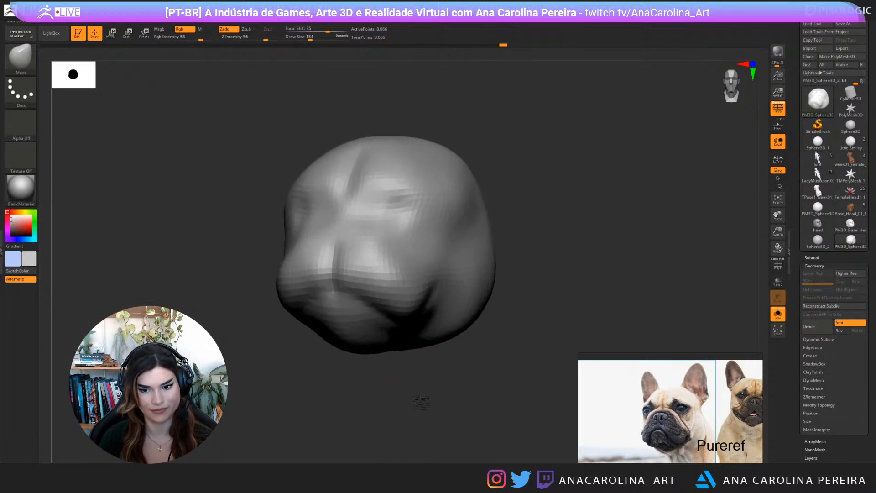
{"action": "key", "text": "space"}
{"action": "mouse_move", "coordinate": [406, 316]}
{"action": "left_mouse_down"}
{"action": "mouse_move", "coordinate": [391, 296]}
{"action": "mouse_move", "coordinate": [401, 302]}
{"action": "left_mouse_up"}
{"action": "mouse_move", "coordinate": [449, 371]}
{"action": "left_mouse_down"}
{"action": "mouse_move", "coordinate": [466, 366]}
{"action": "mouse_move", "coordinate": [465, 375]}
{"action": "left_mouse_up"}
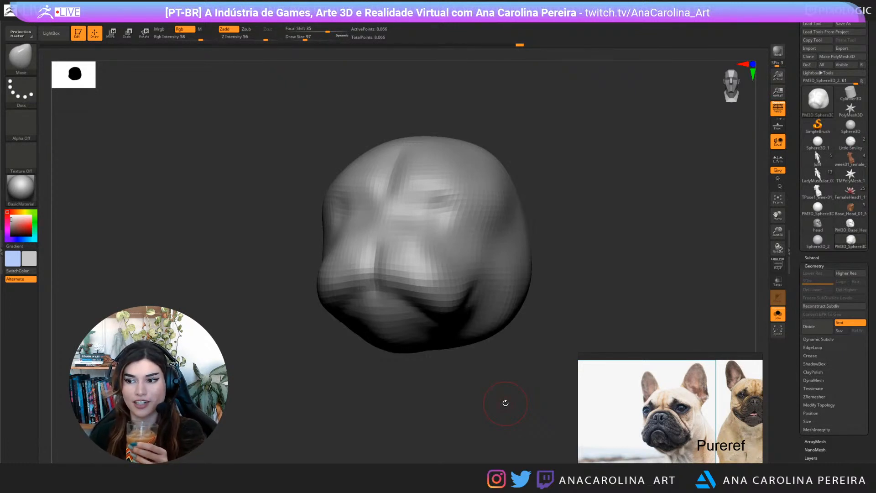
{"action": "left_click_drag", "start_coordinate": [414, 341], "coordinate": [403, 377]}
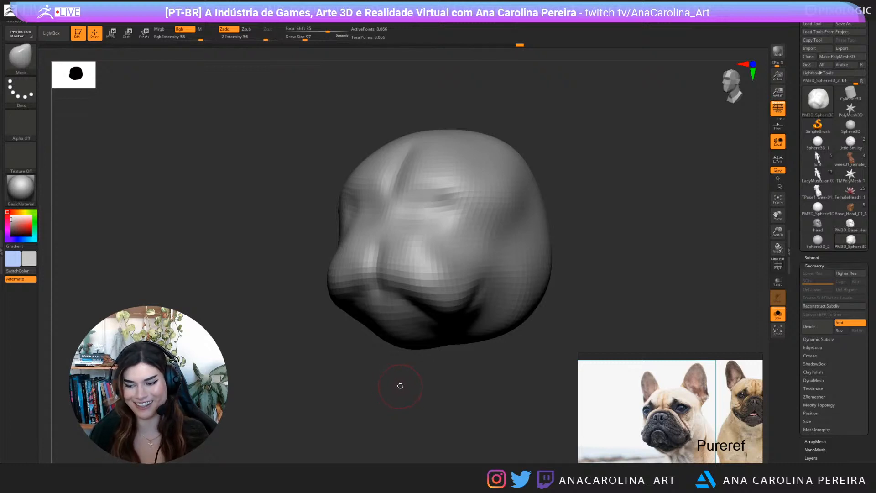
{"action": "left_click_drag", "start_coordinate": [477, 404], "coordinate": [464, 392]}
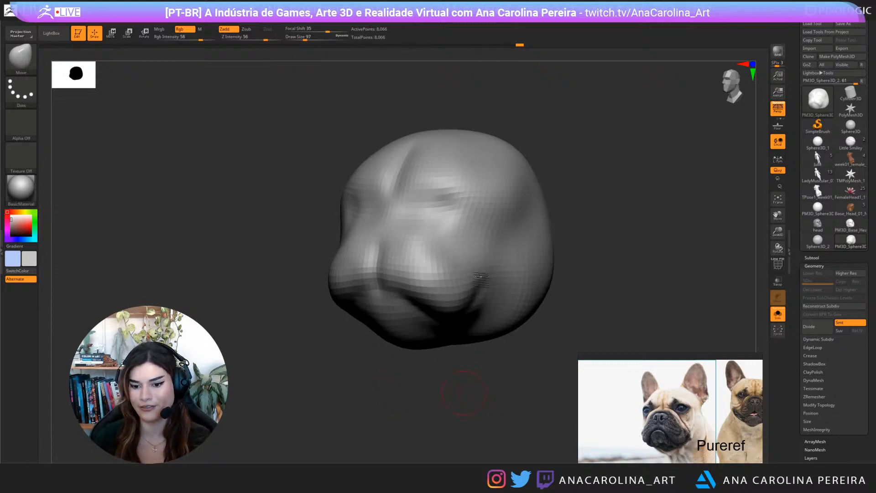
Adjust the hanging upper lip and the fold at the mouth corner with the Move brush at draw size 136
{"action": "key", "text": "space"}
{"action": "left_click_drag", "start_coordinate": [480, 275], "coordinate": [492, 275]}
{"action": "left_click_drag", "start_coordinate": [484, 369], "coordinate": [466, 363]}
{"action": "left_click_drag", "start_coordinate": [423, 279], "coordinate": [438, 318]}
{"action": "left_click_drag", "start_coordinate": [476, 366], "coordinate": [472, 361]}
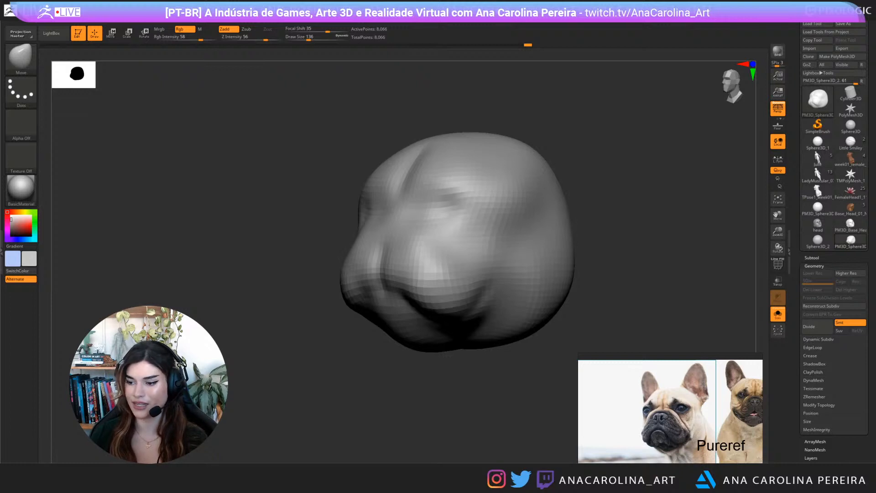
{"action": "left_click_drag", "start_coordinate": [699, 166], "coordinate": [682, 165]}
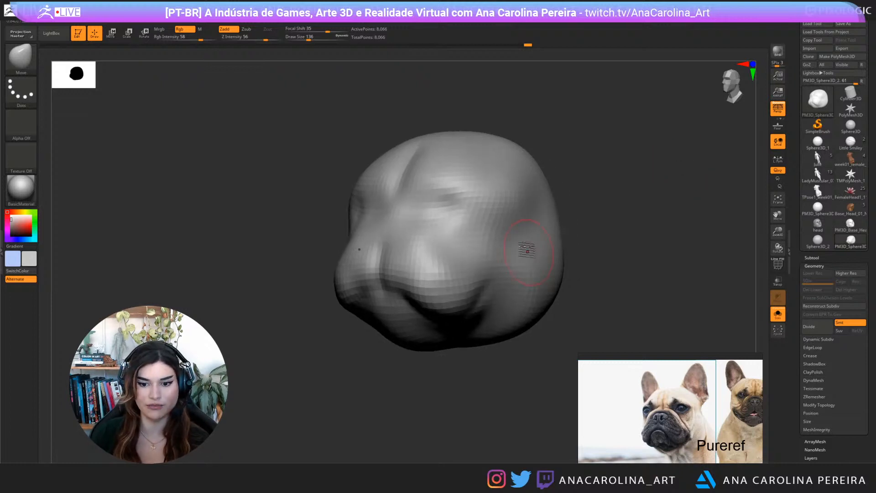
Reshape the eye socket and the cheek below it with the Move brush at draw sizes 124 and 167
{"action": "left_click_drag", "start_coordinate": [594, 266], "coordinate": [514, 231]}
{"action": "key", "text": "space"}
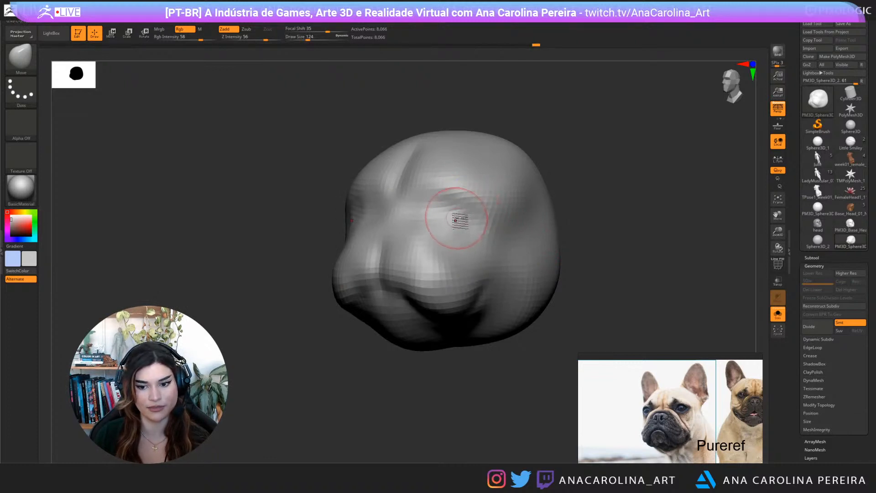
{"action": "key", "text": "bracketright"}
{"action": "mouse_move", "coordinate": [566, 244]}
{"action": "left_mouse_down"}
{"action": "mouse_move", "coordinate": [616, 253]}
{"action": "mouse_move", "coordinate": [623, 228]}
{"action": "mouse_move", "coordinate": [607, 231]}
{"action": "mouse_move", "coordinate": [590, 253]}
{"action": "left_mouse_up"}
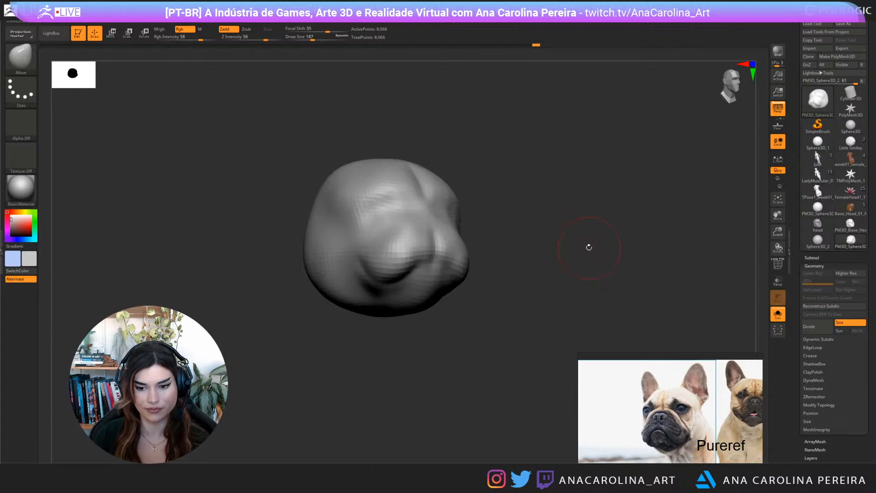
Bring the front-facing French bulldog photo into view on the PureRef board
{"action": "scroll", "coordinate": [632, 382], "scroll_direction": "down", "scroll_amount": 4}
{"action": "scroll", "coordinate": [626, 395], "scroll_direction": "up", "scroll_amount": 5}
{"action": "middle_click_drag", "start_coordinate": [627, 405], "coordinate": [675, 403]}
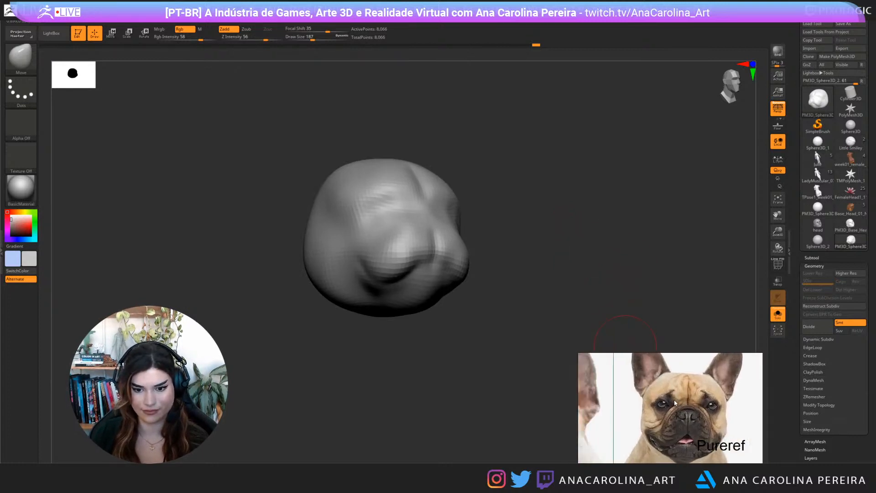
Reshape the eye area and the sides of the muzzle from the front with the Move brush at draw size 223
{"action": "mouse_move", "coordinate": [607, 246]}
{"action": "left_mouse_down"}
{"action": "mouse_move", "coordinate": [558, 238]}
{"action": "mouse_move", "coordinate": [575, 232]}
{"action": "mouse_move", "coordinate": [574, 242]}
{"action": "left_mouse_up"}
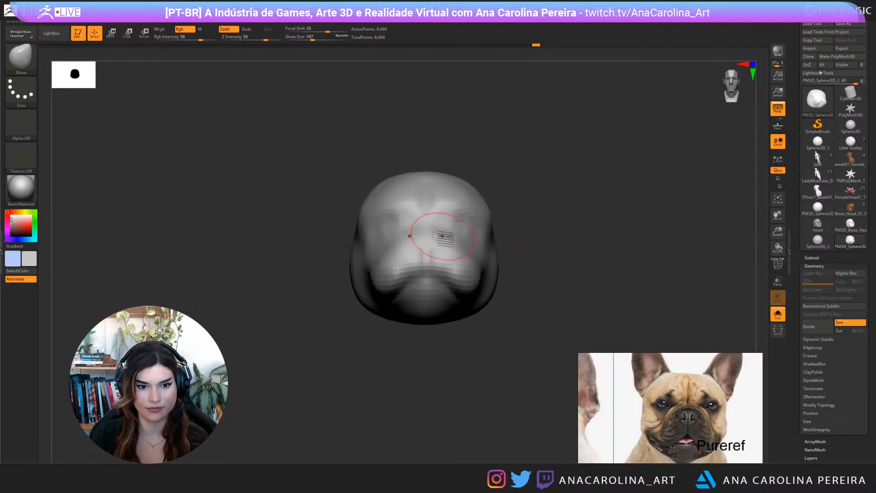
{"action": "key", "text": "space"}
{"action": "left_click_drag", "start_coordinate": [447, 237], "coordinate": [444, 241]}
{"action": "key", "text": "space"}
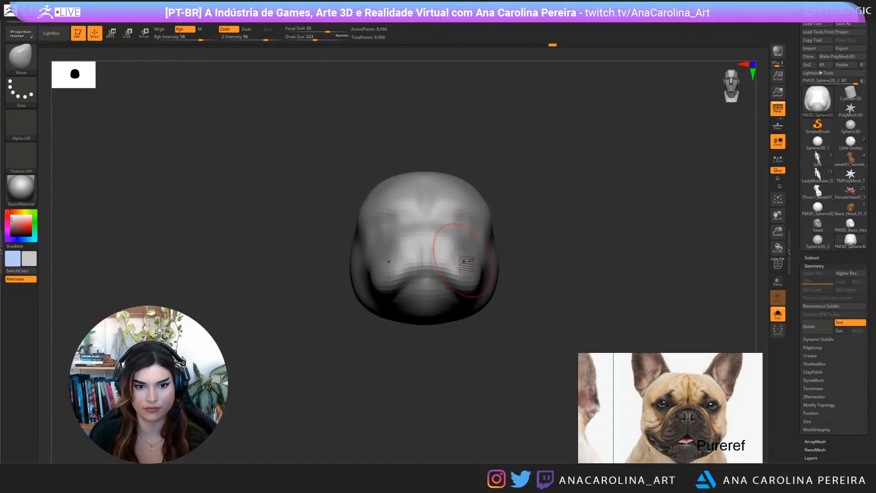
{"action": "left_click_drag", "start_coordinate": [541, 281], "coordinate": [518, 278]}
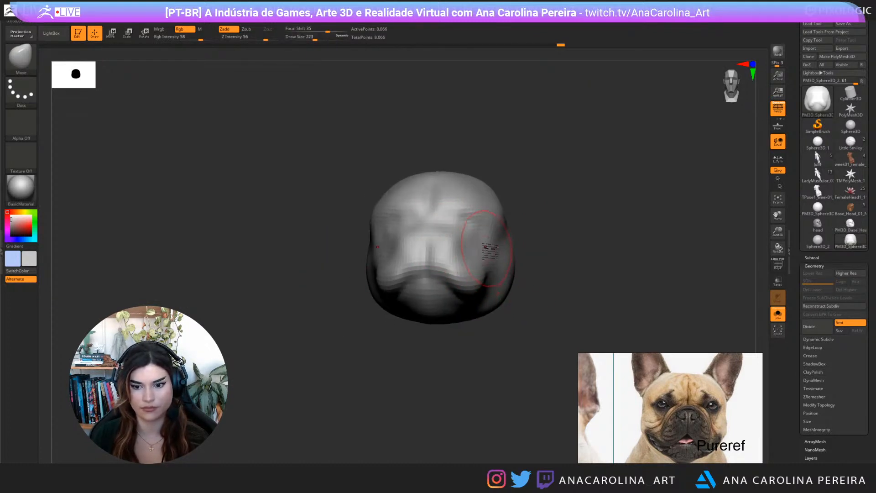
Widen the cheeks and lower jaw in front view with the Move brush at draw size 234
{"action": "mouse_move", "coordinate": [498, 236]}
{"action": "left_mouse_down"}
{"action": "mouse_move", "coordinate": [514, 237]}
{"action": "mouse_move", "coordinate": [515, 282]}
{"action": "mouse_move", "coordinate": [523, 284]}
{"action": "mouse_move", "coordinate": [499, 296]}
{"action": "mouse_move", "coordinate": [529, 325]}
{"action": "left_mouse_up"}
{"action": "key", "text": "space"}
{"action": "key", "text": "]"}
{"action": "key", "text": "["}
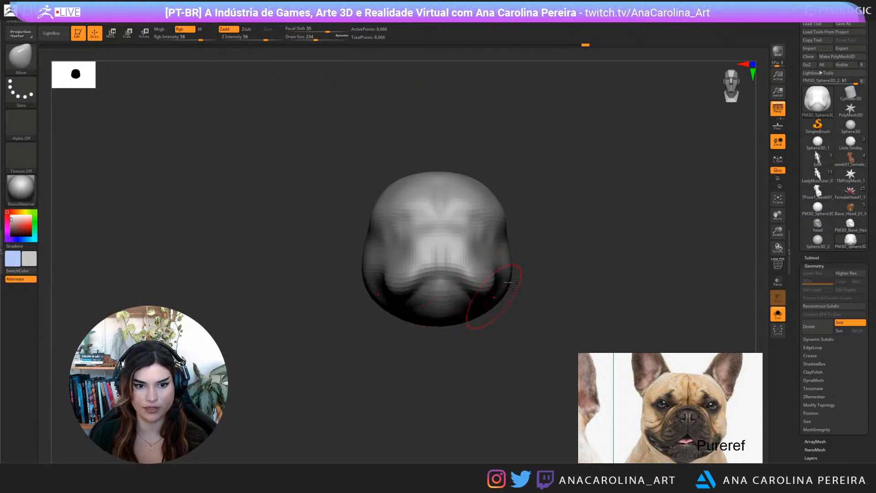
{"action": "left_click_drag", "start_coordinate": [507, 282], "coordinate": [520, 276]}
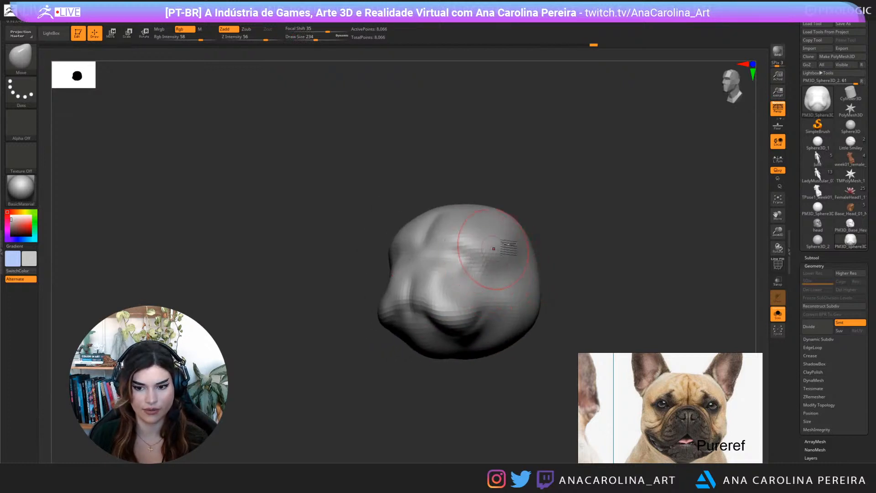
Refine the nose bridge and the top of the muzzle with the Move brush at draw sizes 177 and 154
{"action": "mouse_move", "coordinate": [548, 246]}
{"action": "left_mouse_down"}
{"action": "mouse_move", "coordinate": [583, 225]}
{"action": "mouse_move", "coordinate": [553, 214]}
{"action": "mouse_move", "coordinate": [556, 176]}
{"action": "mouse_move", "coordinate": [532, 176]}
{"action": "mouse_move", "coordinate": [536, 203]}
{"action": "mouse_move", "coordinate": [554, 207]}
{"action": "mouse_move", "coordinate": [514, 238]}
{"action": "left_mouse_up"}
{"action": "key", "text": "space"}
{"action": "left_click_drag", "start_coordinate": [517, 233], "coordinate": [512, 234]}
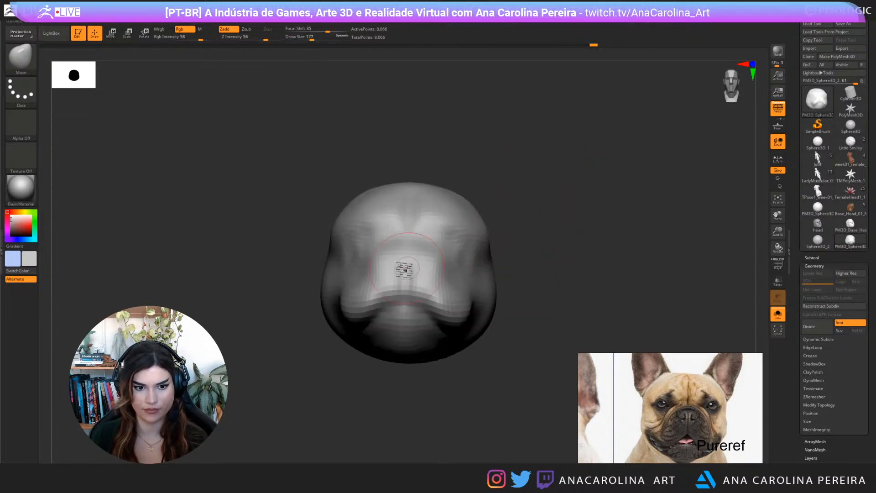
{"action": "key", "text": "space"}
{"action": "left_click_drag", "start_coordinate": [406, 270], "coordinate": [398, 270]}
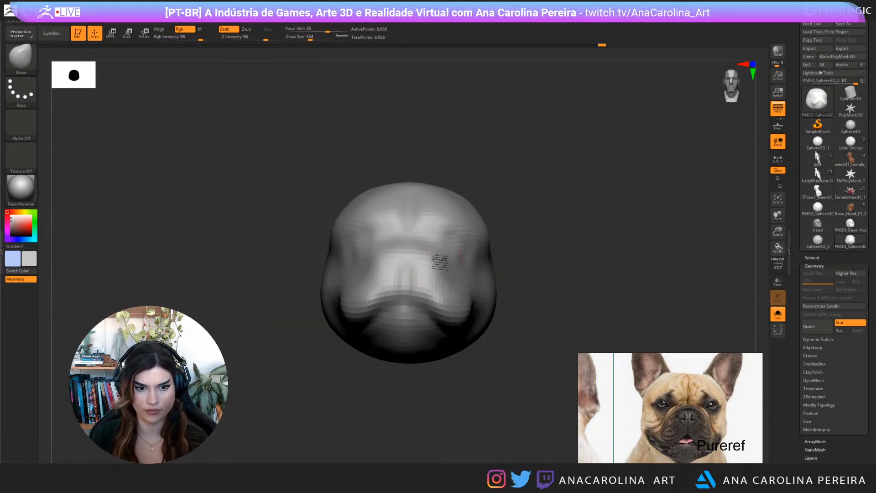
{"action": "mouse_move", "coordinate": [507, 247]}
{"action": "left_mouse_down"}
{"action": "mouse_move", "coordinate": [571, 219]}
{"action": "mouse_move", "coordinate": [522, 231]}
{"action": "mouse_move", "coordinate": [558, 269]}
{"action": "left_mouse_up"}
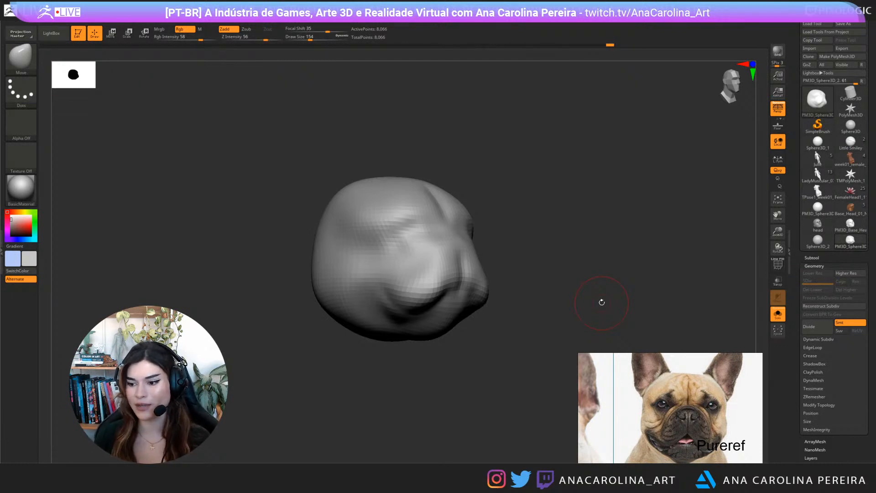
Shape the jowl and cheek around the mouth corner with the Move brush at draw size 223
{"action": "mouse_move", "coordinate": [556, 402]}
{"action": "left_mouse_down"}
{"action": "mouse_move", "coordinate": [532, 401]}
{"action": "mouse_move", "coordinate": [519, 432]}
{"action": "mouse_move", "coordinate": [504, 399]}
{"action": "mouse_move", "coordinate": [511, 407]}
{"action": "mouse_move", "coordinate": [518, 391]}
{"action": "left_mouse_up"}
{"action": "key", "text": "s"}
{"action": "mouse_move", "coordinate": [501, 301]}
{"action": "left_mouse_down"}
{"action": "mouse_move", "coordinate": [523, 301]}
{"action": "mouse_move", "coordinate": [475, 353]}
{"action": "left_mouse_up"}
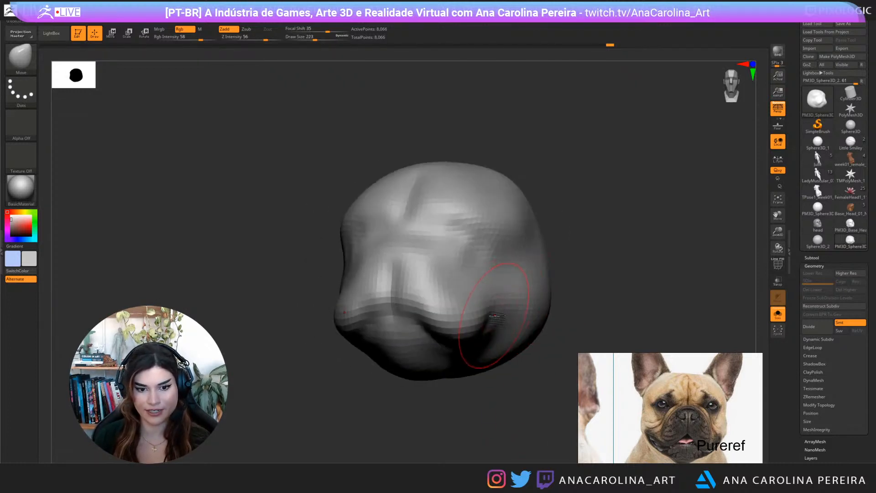
{"action": "right_click_drag", "start_coordinate": [452, 324], "coordinate": [507, 354]}
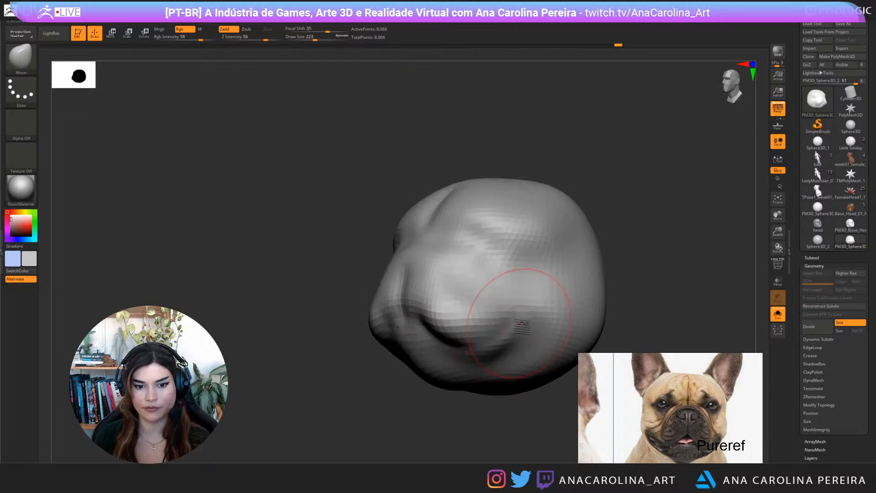
{"action": "mouse_move", "coordinate": [519, 419]}
{"action": "left_mouse_down", "text": "shift"}
{"action": "mouse_move", "coordinate": [532, 360]}
{"action": "mouse_move", "coordinate": [546, 372]}
{"action": "mouse_move", "coordinate": [521, 365]}
{"action": "left_mouse_up", "text": "shift"}
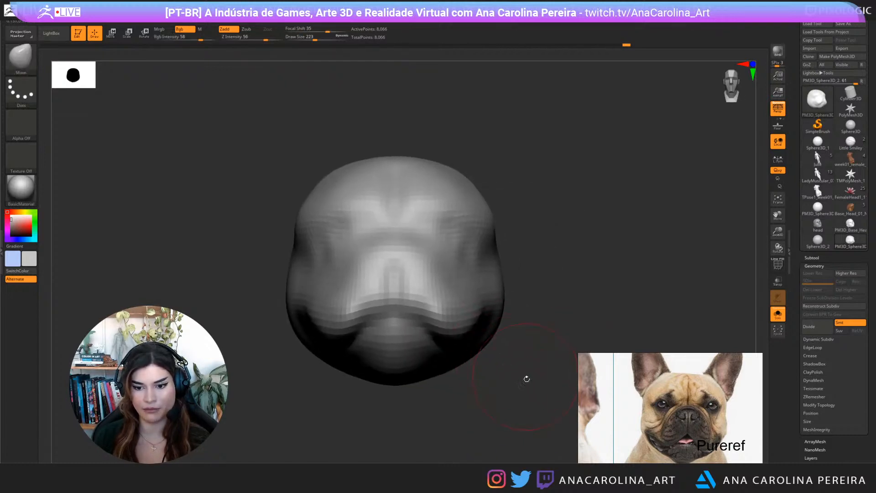
Carve the mouth line beneath the upper lip out to the corner with the DamStandard brush at draw size 116
{"action": "key", "text": "b"}
{"action": "key", "text": "d"}
{"action": "key", "text": "s"}
{"action": "key", "text": "space"}
{"action": "mouse_move", "coordinate": [409, 293]}
{"action": "left_mouse_down"}
{"action": "mouse_move", "coordinate": [402, 302]}
{"action": "mouse_move", "coordinate": [458, 367]}
{"action": "mouse_move", "coordinate": [409, 320]}
{"action": "mouse_move", "coordinate": [475, 356]}
{"action": "left_mouse_up"}
{"action": "left_click_drag", "start_coordinate": [488, 408], "coordinate": [475, 372]}
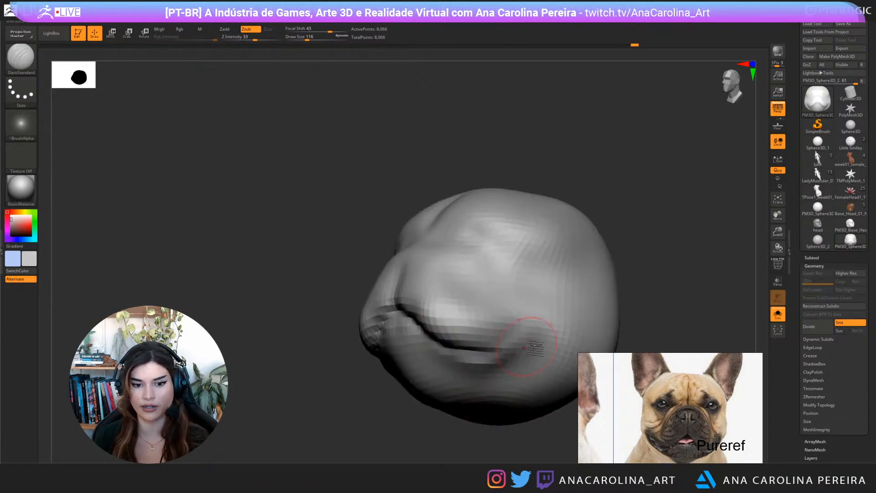
{"action": "mouse_move", "coordinate": [515, 419]}
{"action": "left_mouse_down"}
{"action": "mouse_move", "coordinate": [524, 445]}
{"action": "mouse_move", "coordinate": [521, 430]}
{"action": "mouse_move", "coordinate": [456, 402]}
{"action": "left_mouse_up"}
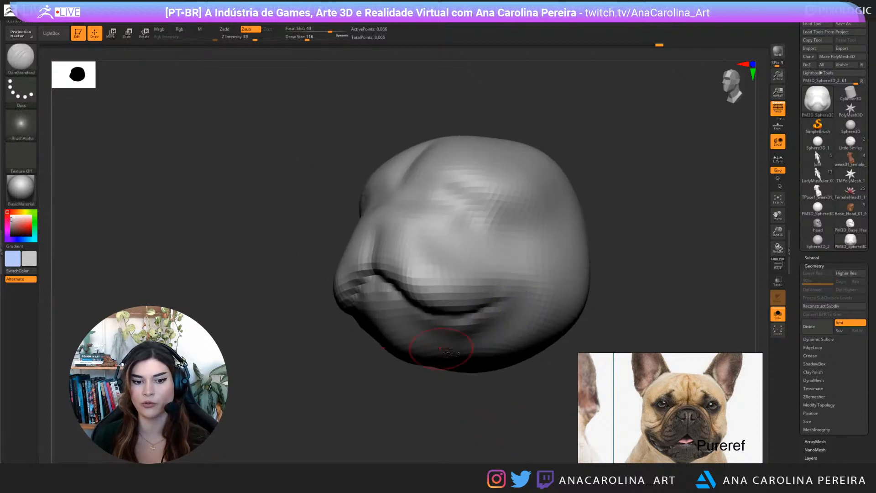
{"action": "key", "text": "shift"}
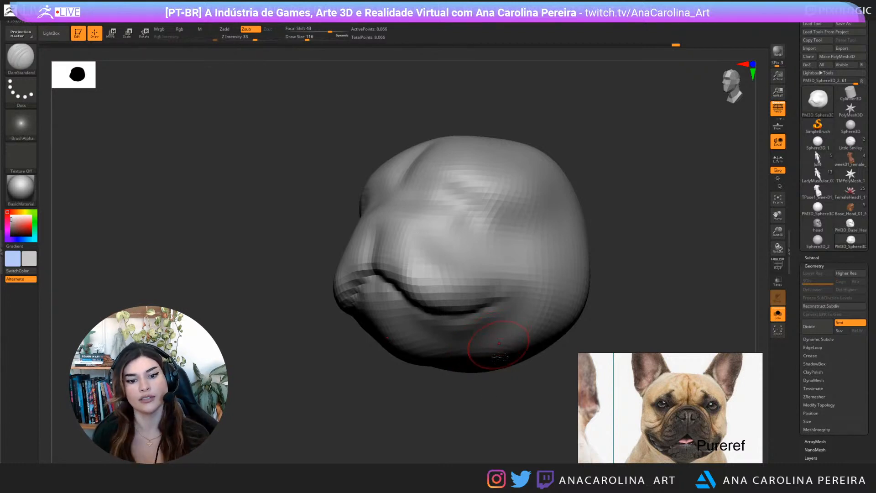
Mark the nose outline and the central groove of the muzzle with the DamStandard brush at draw size 116
{"action": "mouse_move", "coordinate": [497, 383]}
{"action": "left_mouse_down"}
{"action": "mouse_move", "coordinate": [494, 413]}
{"action": "mouse_move", "coordinate": [492, 377]}
{"action": "mouse_move", "coordinate": [505, 382]}
{"action": "mouse_move", "coordinate": [511, 409]}
{"action": "mouse_move", "coordinate": [505, 402]}
{"action": "left_mouse_up"}
{"action": "key", "text": "b"}
{"action": "key", "text": "d"}
{"action": "key", "text": "s"}
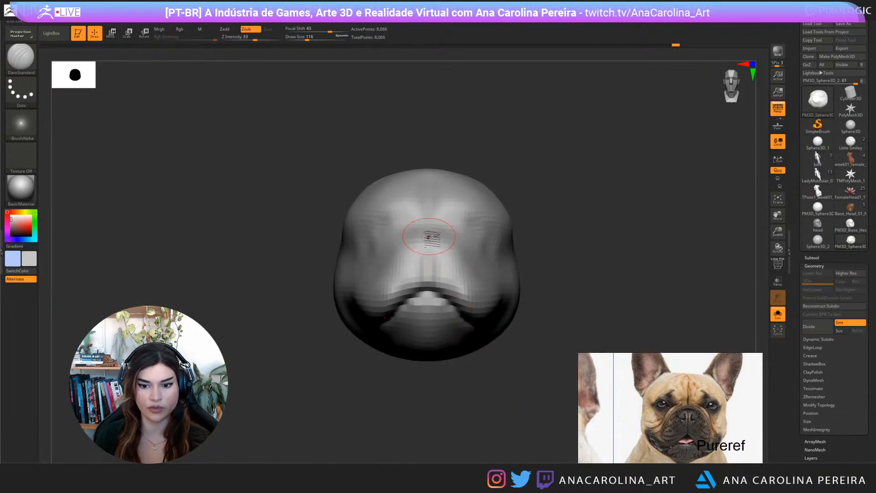
{"action": "mouse_move", "coordinate": [428, 237]}
{"action": "left_mouse_down"}
{"action": "mouse_move", "coordinate": [448, 251]}
{"action": "mouse_move", "coordinate": [424, 272]}
{"action": "left_mouse_up"}
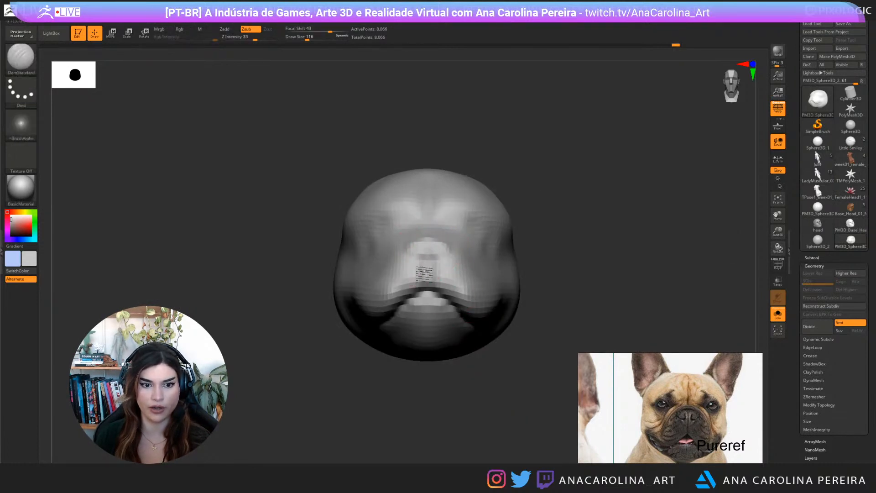
{"action": "mouse_move", "coordinate": [539, 256]}
{"action": "left_mouse_down"}
{"action": "mouse_move", "coordinate": [525, 212]}
{"action": "mouse_move", "coordinate": [502, 242]}
{"action": "left_mouse_up"}
Build up volume around the nose and the top of the muzzle with the ClayBuildup brush at draw size 116
{"action": "key", "text": "b"}
{"action": "key", "text": "c"}
{"action": "key", "text": "b"}
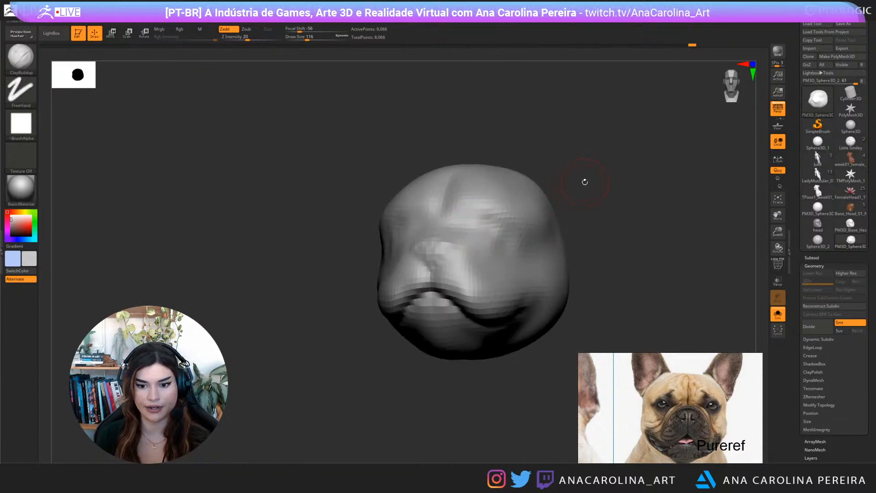
{"action": "left_click_drag", "start_coordinate": [584, 182], "coordinate": [424, 247]}
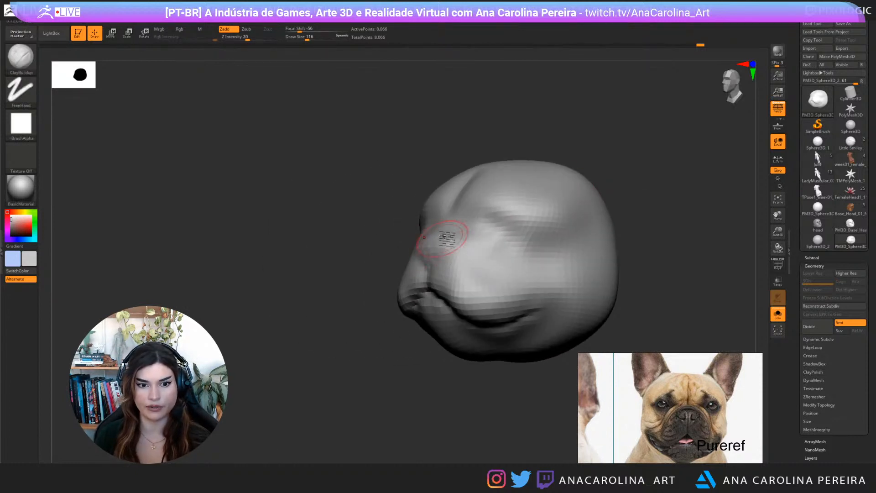
{"action": "mouse_move", "coordinate": [444, 370]}
{"action": "left_mouse_down"}
{"action": "mouse_move", "coordinate": [446, 385]}
{"action": "mouse_move", "coordinate": [456, 344]}
{"action": "left_mouse_up"}
Add volume to the side of the muzzle and below the eye with ClayBuildup at draw sizes 217, 172 and 163
{"action": "key", "text": "space"}
{"action": "left_click_drag", "start_coordinate": [502, 271], "coordinate": [510, 269]}
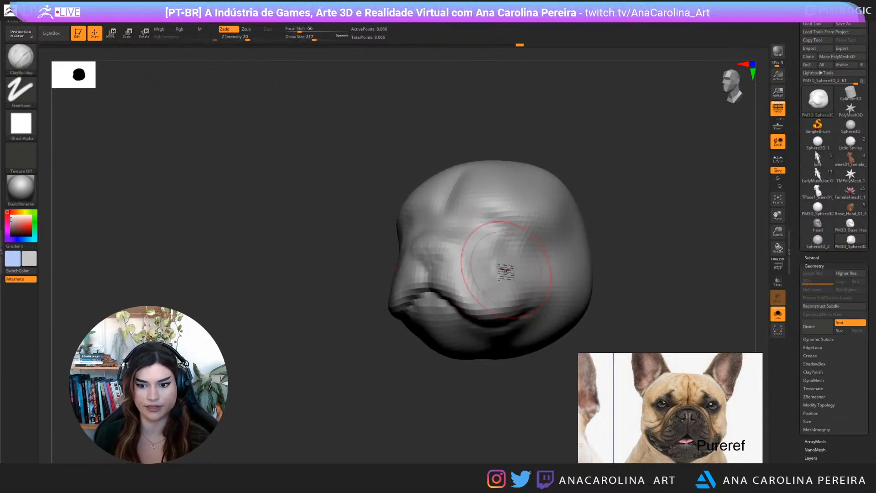
{"action": "left_click_drag", "start_coordinate": [516, 389], "coordinate": [451, 386]}
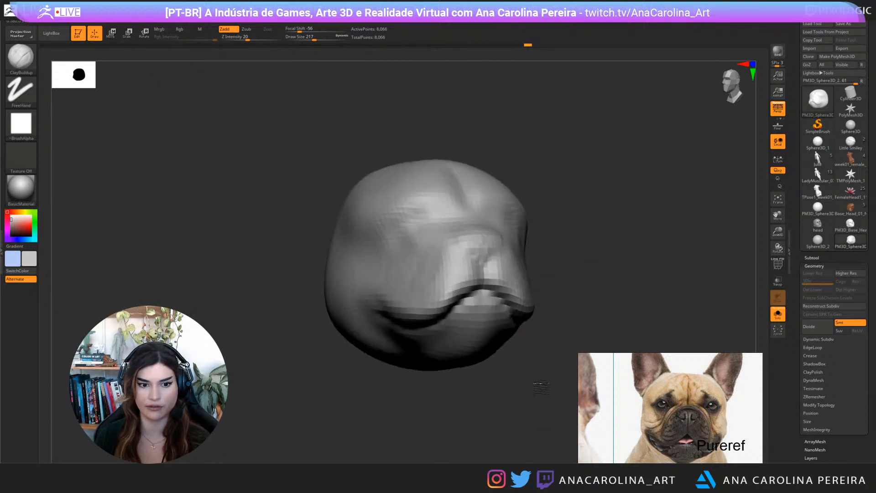
{"action": "key", "text": "space"}
{"action": "left_click_drag", "start_coordinate": [466, 273], "coordinate": [456, 271]}
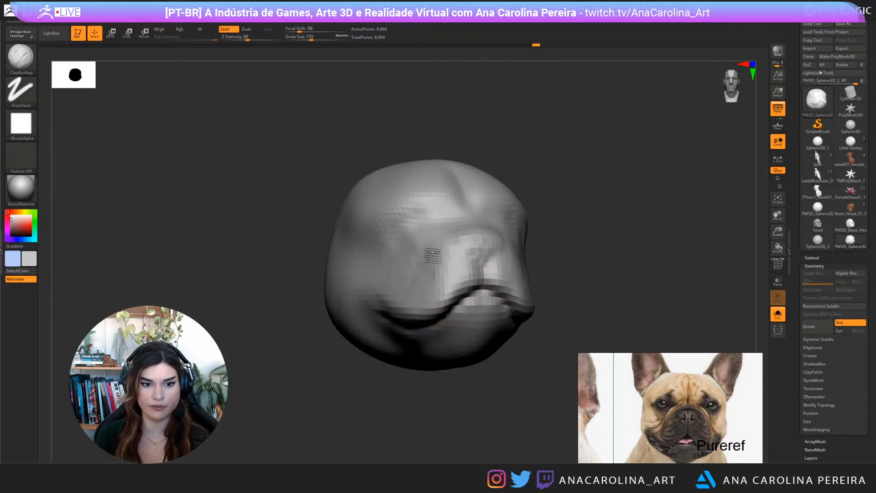
{"action": "mouse_move", "coordinate": [578, 302]}
{"action": "left_mouse_down"}
{"action": "mouse_move", "coordinate": [597, 292]}
{"action": "mouse_move", "coordinate": [623, 247]}
{"action": "mouse_move", "coordinate": [607, 261]}
{"action": "left_mouse_up"}
{"action": "mouse_move", "coordinate": [496, 222]}
{"action": "left_mouse_down"}
{"action": "mouse_move", "coordinate": [562, 212]}
{"action": "mouse_move", "coordinate": [448, 233]}
{"action": "left_mouse_up"}
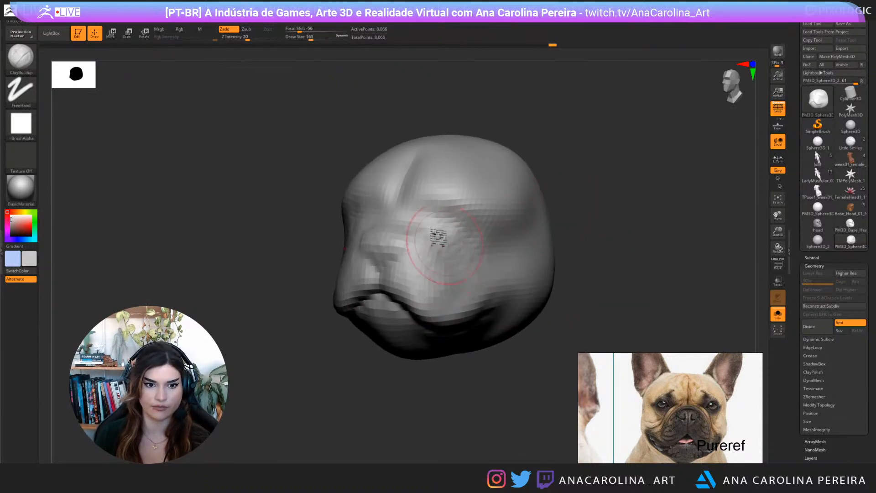
Fill out the cheek and the brow area with the ClayBuildup brush at draw sizes 245 and 167
{"action": "mouse_move", "coordinate": [555, 207]}
{"action": "left_mouse_down"}
{"action": "mouse_move", "coordinate": [582, 194]}
{"action": "mouse_move", "coordinate": [648, 198]}
{"action": "left_mouse_up"}
{"action": "key", "text": "s"}
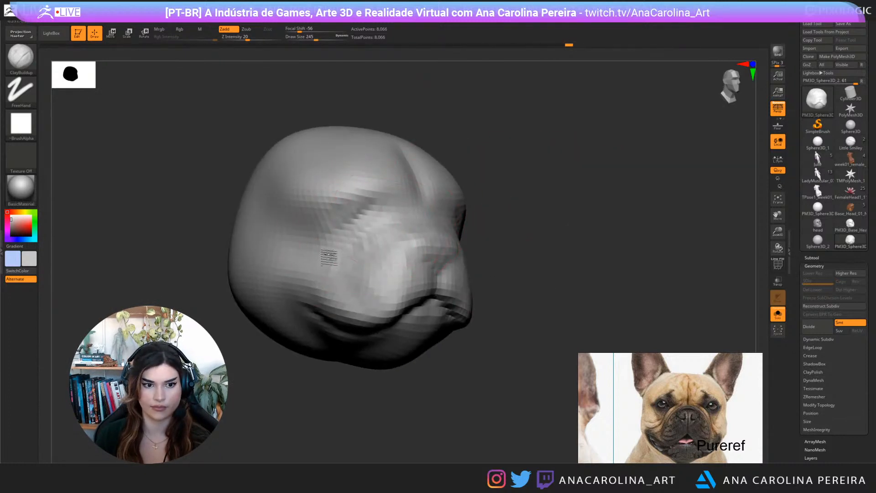
{"action": "mouse_move", "coordinate": [524, 200]}
{"action": "left_mouse_down"}
{"action": "mouse_move", "coordinate": [523, 190]}
{"action": "mouse_move", "coordinate": [560, 181]}
{"action": "left_mouse_up"}
{"action": "key", "text": "space"}
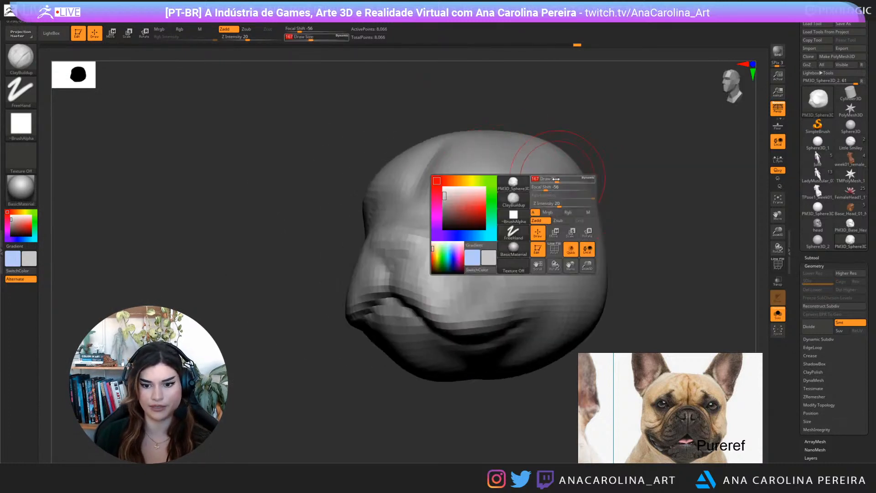
{"action": "mouse_move", "coordinate": [475, 183]}
{"action": "left_mouse_down"}
{"action": "mouse_move", "coordinate": [456, 203]}
{"action": "mouse_move", "coordinate": [448, 187]}
{"action": "left_mouse_up"}
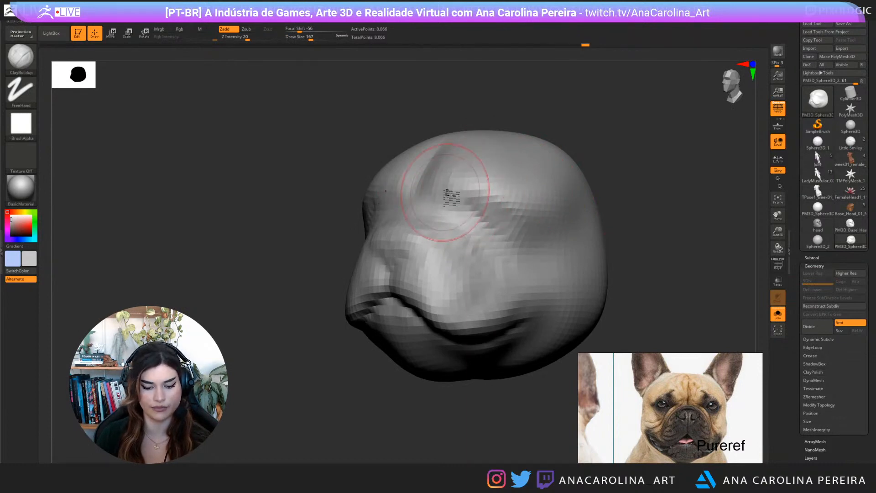
Deepen the crease between the brows with the DamStandard brush at draw size 167
{"action": "key", "text": "b"}
{"action": "key", "text": "d"}
{"action": "key", "text": "s"}
{"action": "left_click_drag", "start_coordinate": [589, 151], "coordinate": [578, 196], "text": "alt"}
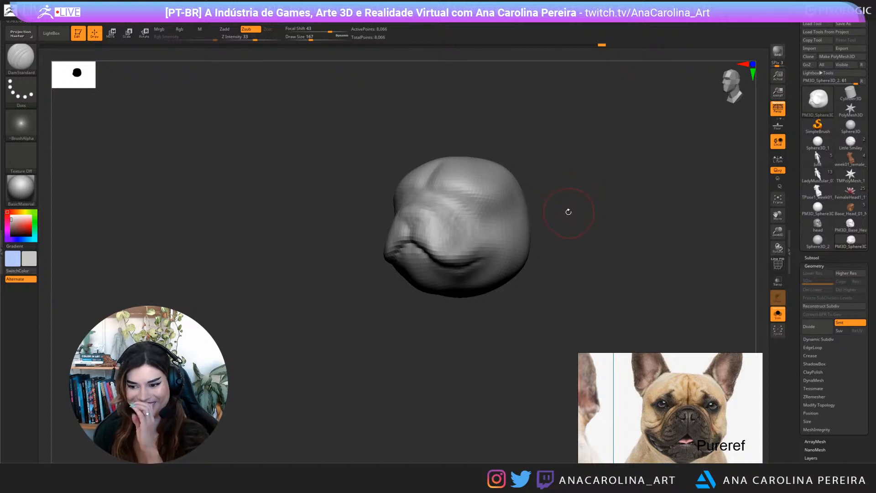
{"action": "mouse_move", "coordinate": [616, 233]}
{"action": "left_mouse_down"}
{"action": "mouse_move", "coordinate": [616, 214]}
{"action": "mouse_move", "coordinate": [614, 246]}
{"action": "left_mouse_up"}
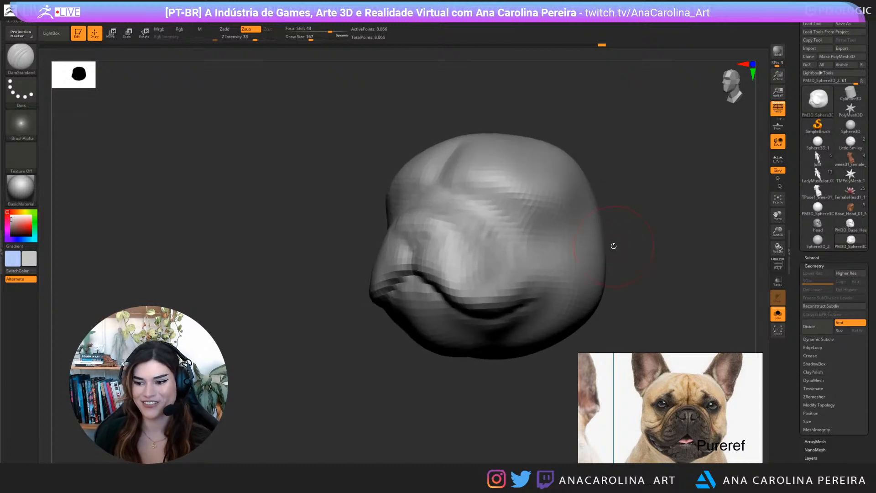
Build up the side of the head and the rear cheek with the ClayBuildup brush at draw size 293
{"action": "mouse_move", "coordinate": [578, 189]}
{"action": "left_mouse_down"}
{"action": "mouse_move", "coordinate": [621, 226]}
{"action": "mouse_move", "coordinate": [567, 221]}
{"action": "mouse_move", "coordinate": [548, 254]}
{"action": "left_mouse_up"}
{"action": "left_click_drag", "start_coordinate": [591, 187], "coordinate": [587, 195]}
{"action": "key", "text": "b"}
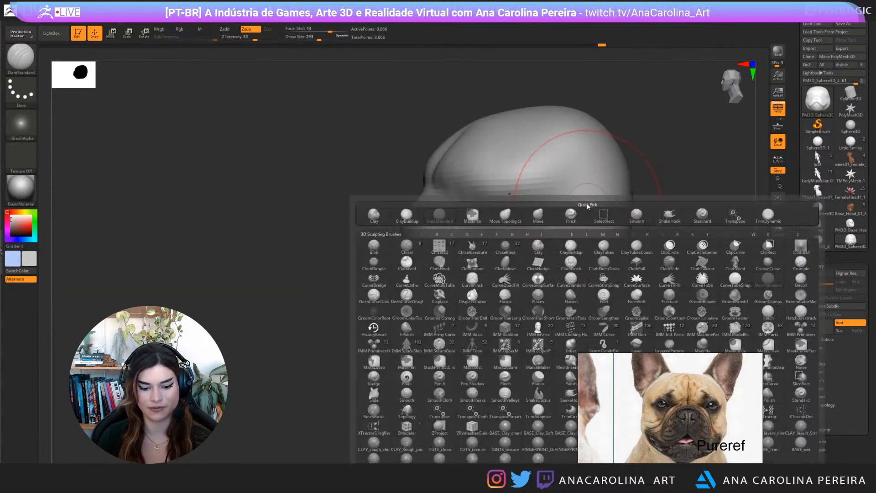
{"action": "key", "text": "c"}
{"action": "key", "text": "b"}
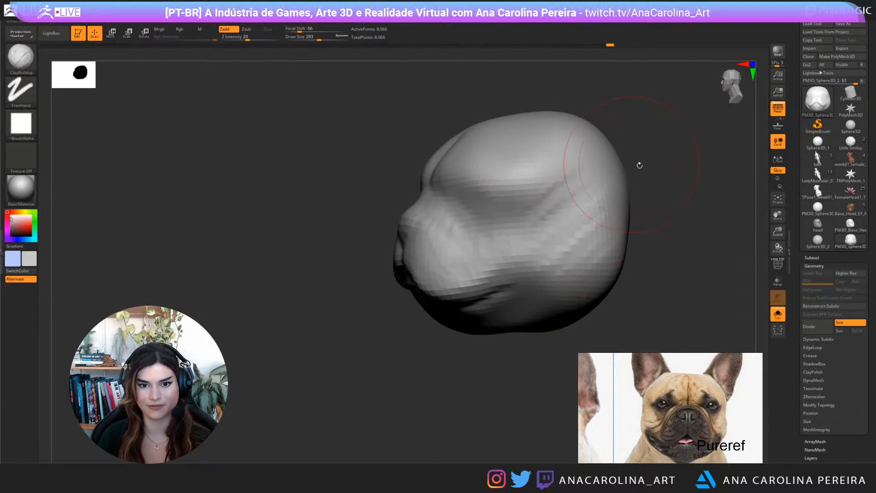
{"action": "left_click_drag", "start_coordinate": [640, 165], "coordinate": [563, 191]}
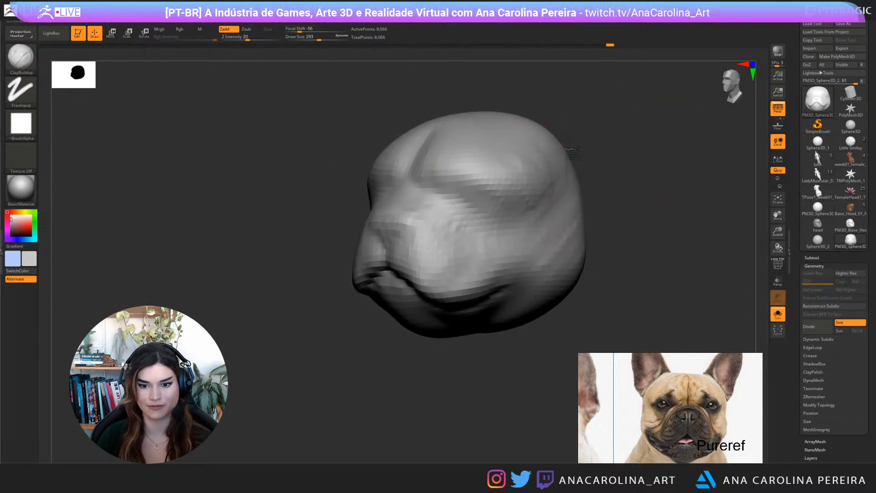
Shape the eye sockets below the brows with the ClayBuildup brush at draw sizes 182 and 154
{"action": "left_click_drag", "start_coordinate": [573, 151], "coordinate": [587, 145]}
{"action": "key", "text": "space"}
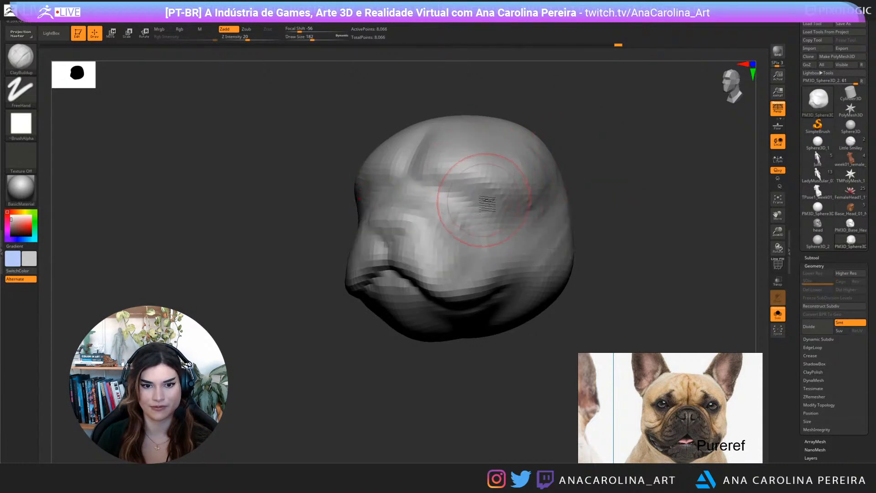
{"action": "left_click_drag", "start_coordinate": [543, 188], "coordinate": [579, 160]}
{"action": "key", "text": "space"}
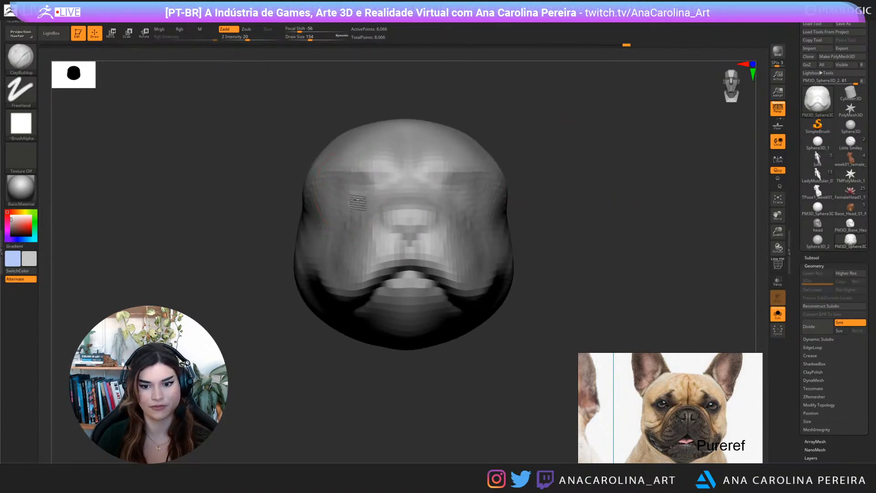
{"action": "left_click_drag", "start_coordinate": [520, 192], "coordinate": [504, 151]}
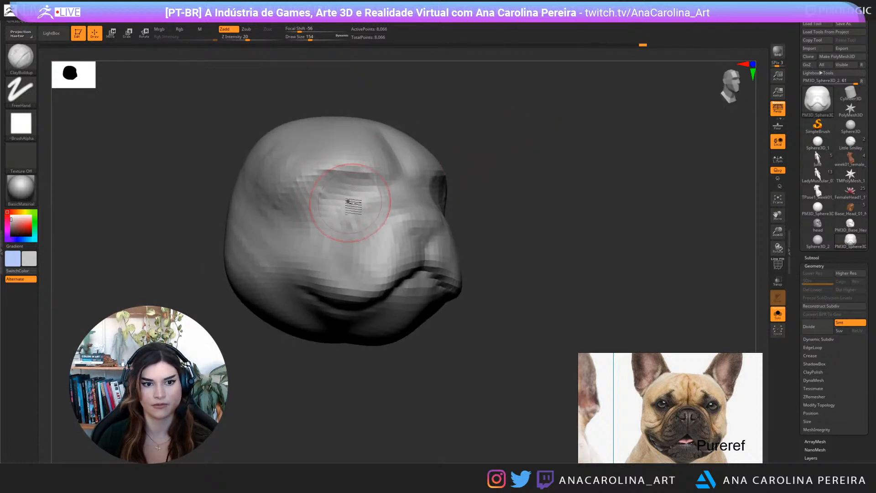
Bring the side-view dog photo into view and reshape the front profile of the muzzle with the Move brush at draw size 154
{"action": "scroll", "coordinate": [669, 396], "scroll_direction": "down", "scroll_amount": 3}
{"action": "scroll", "coordinate": [668, 396], "scroll_direction": "up", "scroll_amount": 3}
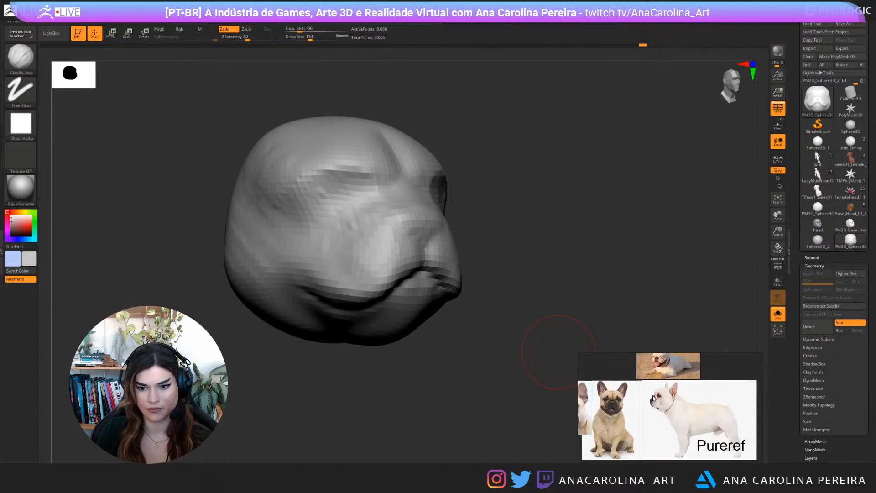
{"action": "mouse_move", "coordinate": [556, 214]}
{"action": "left_mouse_down"}
{"action": "mouse_move", "coordinate": [517, 192]}
{"action": "mouse_move", "coordinate": [667, 143]}
{"action": "left_mouse_up"}
{"action": "key", "text": "b"}
{"action": "key", "text": "m"}
{"action": "key", "text": "v"}
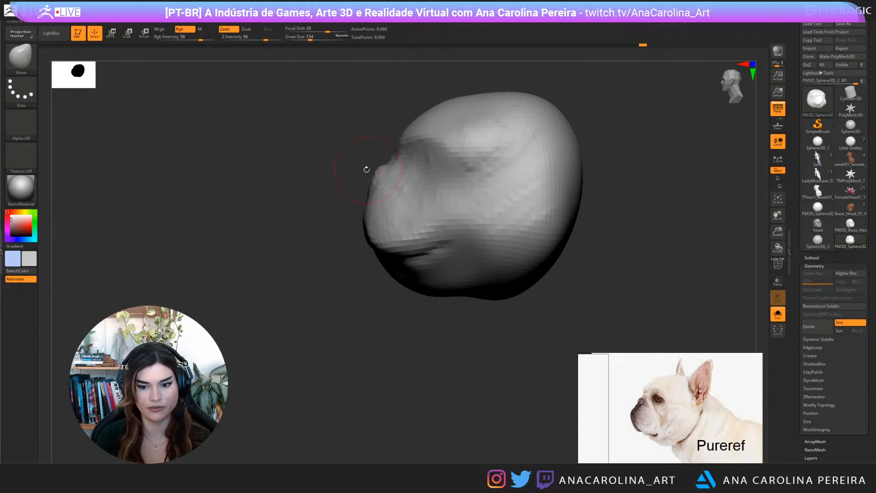
{"action": "mouse_move", "coordinate": [361, 178]}
{"action": "left_mouse_down"}
{"action": "mouse_move", "coordinate": [373, 213]}
{"action": "mouse_move", "coordinate": [366, 198]}
{"action": "left_mouse_up"}
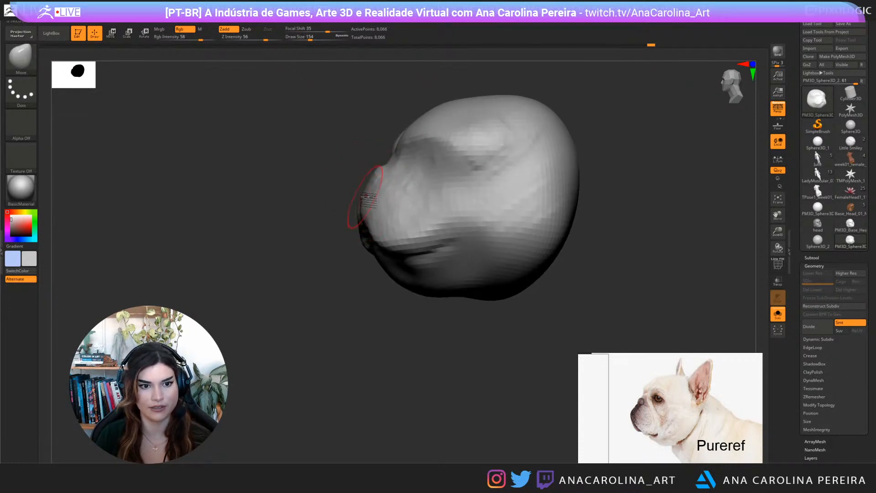
{"action": "mouse_move", "coordinate": [365, 197]}
{"action": "right_mouse_down"}
{"action": "mouse_move", "coordinate": [429, 204]}
{"action": "mouse_move", "coordinate": [374, 214]}
{"action": "right_mouse_up"}
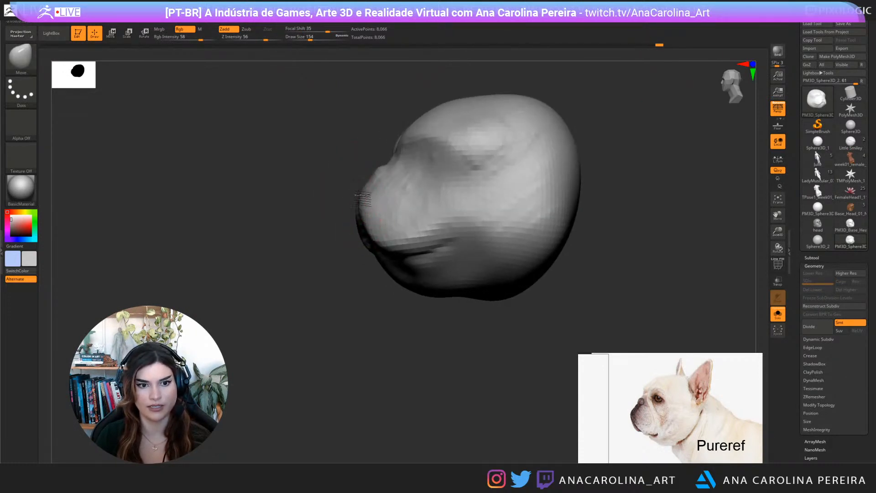
{"action": "left_click_drag", "start_coordinate": [354, 196], "coordinate": [346, 211]}
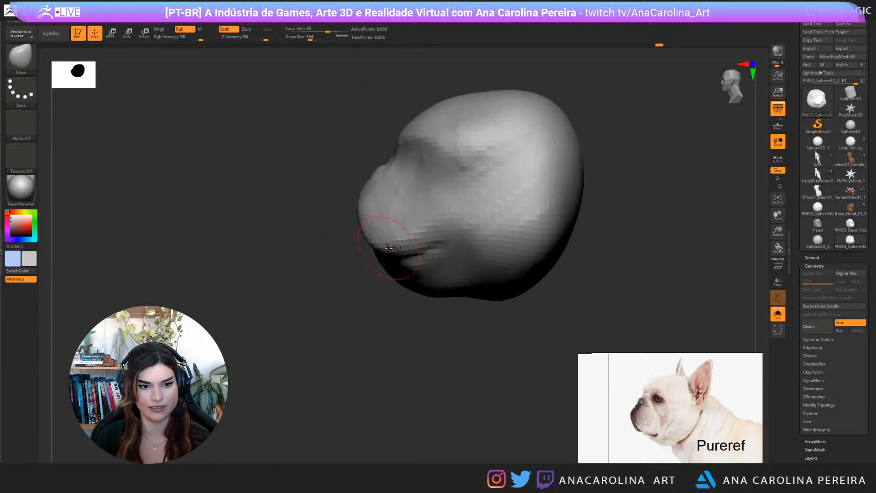
Reshape the jaw and underside of the head with the Move brush at draw size 280
{"action": "key", "text": "space"}
{"action": "mouse_move", "coordinate": [410, 249]}
{"action": "left_mouse_down"}
{"action": "mouse_move", "coordinate": [437, 249]}
{"action": "mouse_move", "coordinate": [391, 248]}
{"action": "mouse_move", "coordinate": [430, 278]}
{"action": "mouse_move", "coordinate": [404, 287]}
{"action": "mouse_move", "coordinate": [423, 318]}
{"action": "mouse_move", "coordinate": [426, 375]}
{"action": "left_mouse_up"}
{"action": "key", "text": "space"}
{"action": "key", "text": "space"}
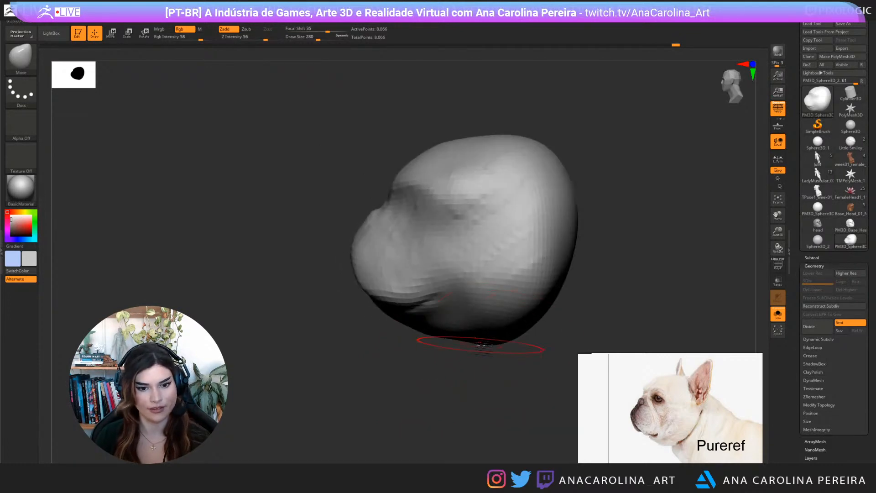
{"action": "left_click_drag", "start_coordinate": [514, 381], "coordinate": [497, 383]}
{"action": "key", "text": "b"}
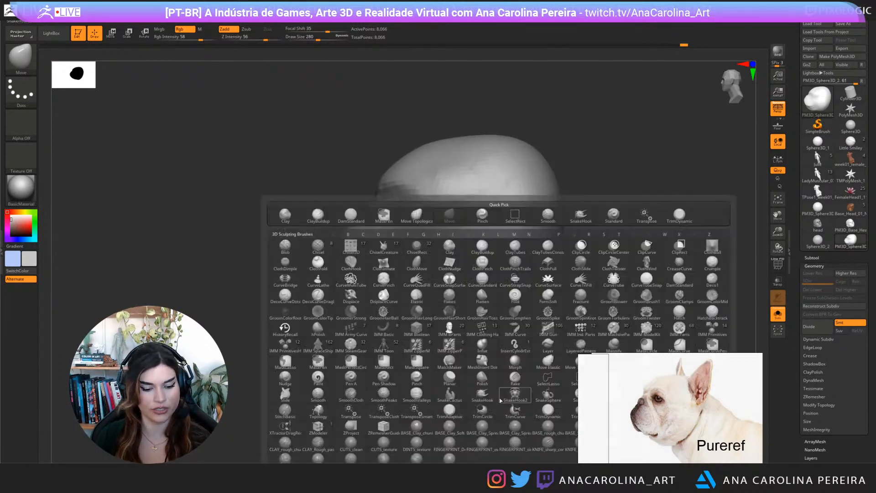
{"action": "key", "text": "d"}
{"action": "key", "text": "s"}
{"action": "mouse_move", "coordinate": [398, 212]}
{"action": "right_mouse_down"}
{"action": "mouse_move", "coordinate": [392, 192]}
{"action": "mouse_move", "coordinate": [410, 173]}
{"action": "mouse_move", "coordinate": [368, 178]}
{"action": "right_mouse_up"}
Adjust the brow and forehead profile with the Move brush at draw sizes 172, 212 and 274
{"action": "key", "text": "b"}
{"action": "key", "text": "m"}
{"action": "key", "text": "v"}
{"action": "key", "text": "space"}
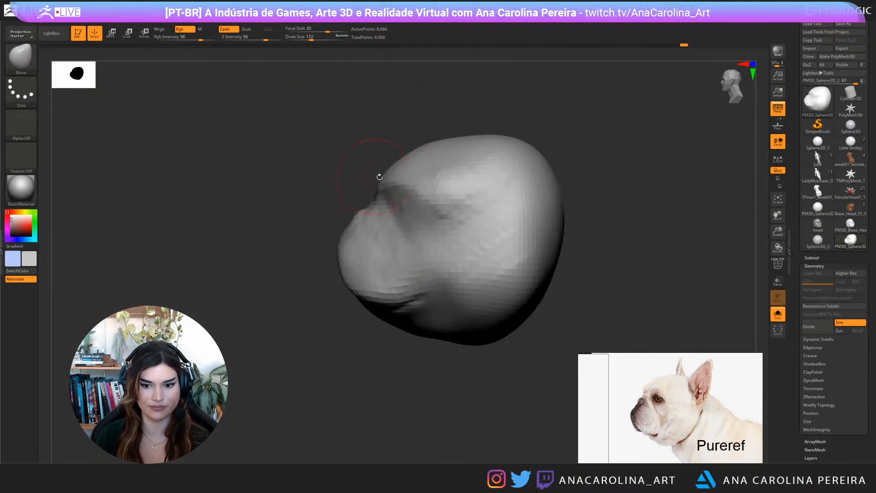
{"action": "key", "text": "space"}
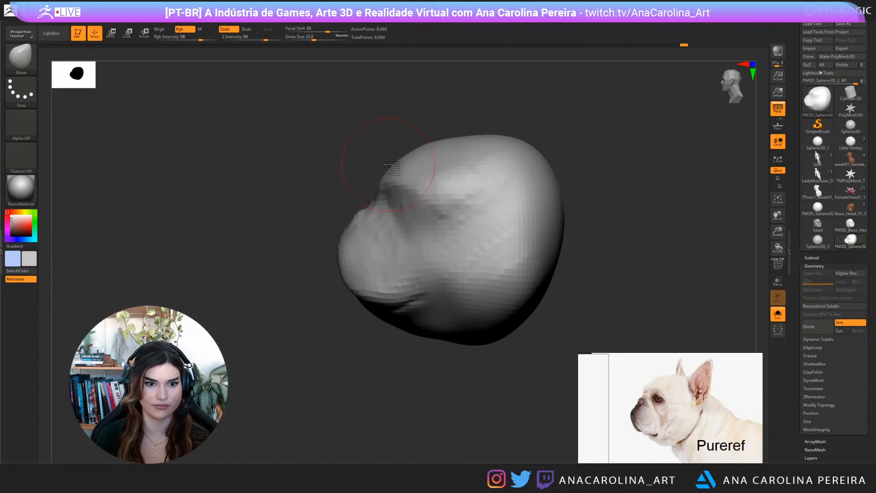
{"action": "right_click_drag", "start_coordinate": [379, 172], "coordinate": [391, 153]}
{"action": "key", "text": "bracketright"}
{"action": "key", "text": "bracketright"}
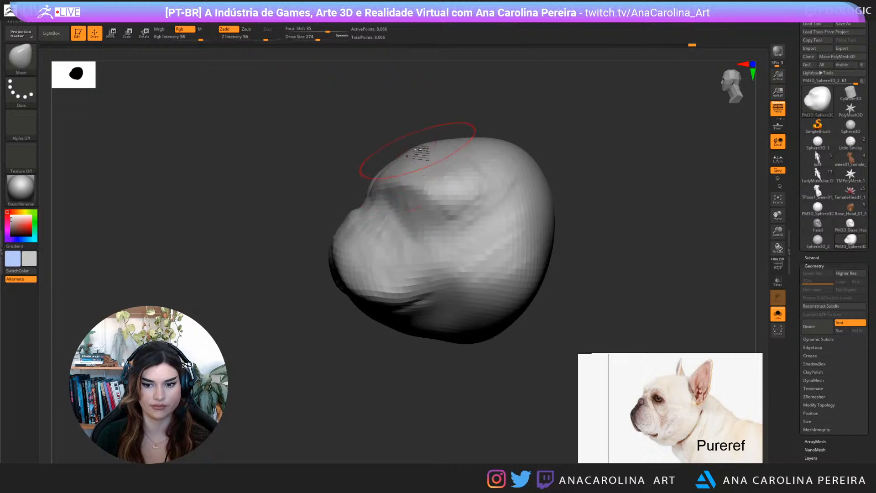
{"action": "mouse_move", "coordinate": [485, 141]}
{"action": "right_mouse_down"}
{"action": "mouse_move", "coordinate": [582, 161]}
{"action": "mouse_move", "coordinate": [542, 172]}
{"action": "mouse_move", "coordinate": [555, 175]}
{"action": "right_mouse_up"}
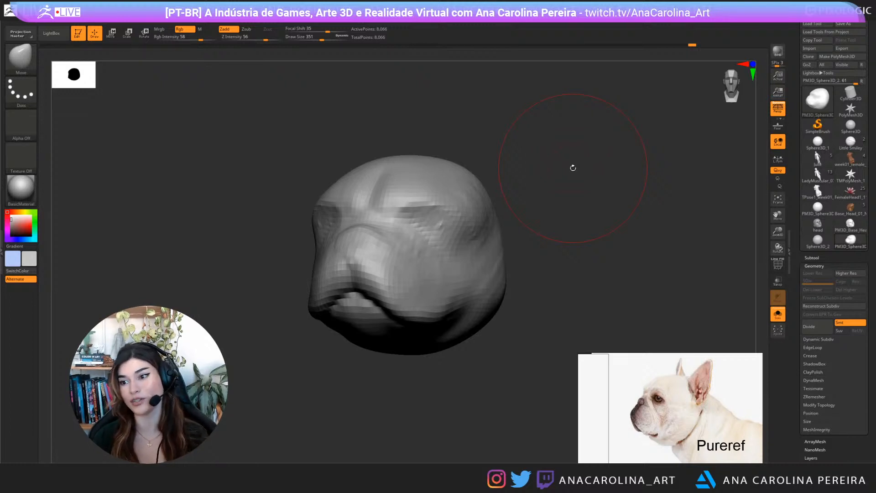
Carve the eye socket and the fold running from the eye down the cheek with the DamStandard brush at draw size 136
{"action": "mouse_move", "coordinate": [501, 270]}
{"action": "left_mouse_down"}
{"action": "mouse_move", "coordinate": [538, 264]}
{"action": "mouse_move", "coordinate": [539, 255]}
{"action": "mouse_move", "coordinate": [580, 234]}
{"action": "left_mouse_up"}
{"action": "key", "text": "b"}
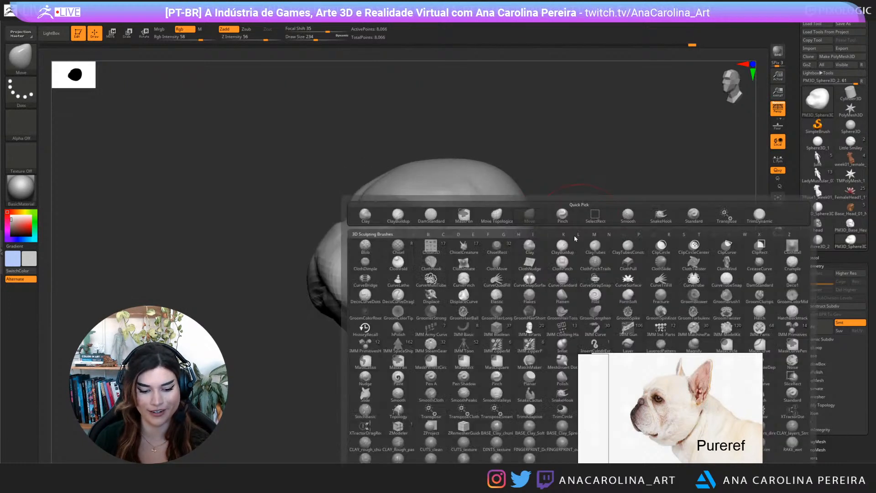
{"action": "key", "text": "d"}
{"action": "key", "text": "s"}
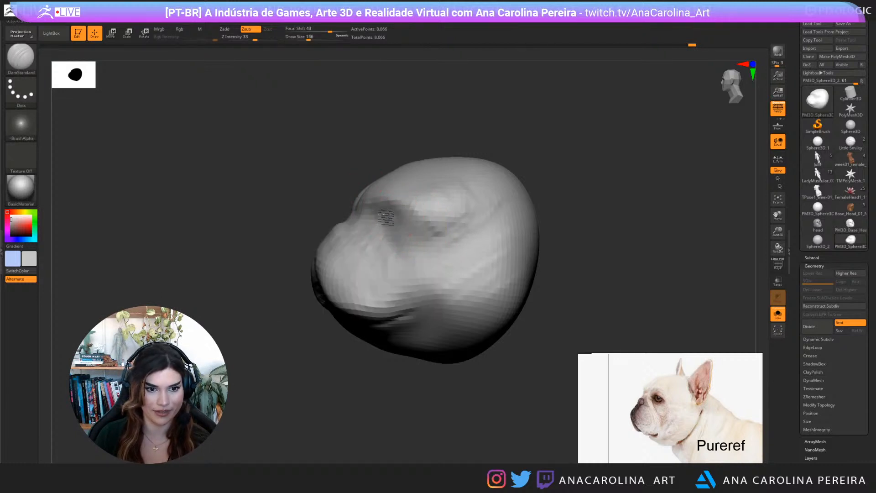
{"action": "key", "text": "ctrl"}
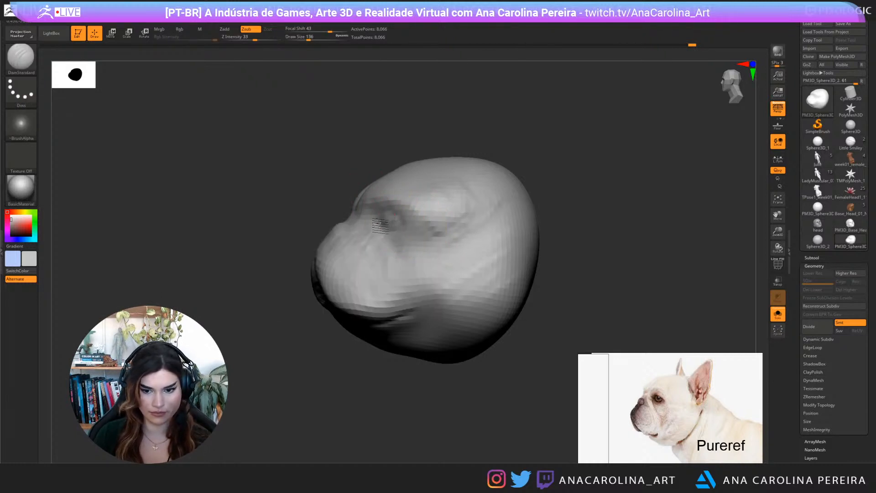
{"action": "mouse_move", "coordinate": [354, 169]}
{"action": "left_mouse_down"}
{"action": "mouse_move", "coordinate": [329, 165]}
{"action": "mouse_move", "coordinate": [347, 169]}
{"action": "mouse_move", "coordinate": [391, 217]}
{"action": "mouse_move", "coordinate": [440, 193]}
{"action": "left_mouse_up"}
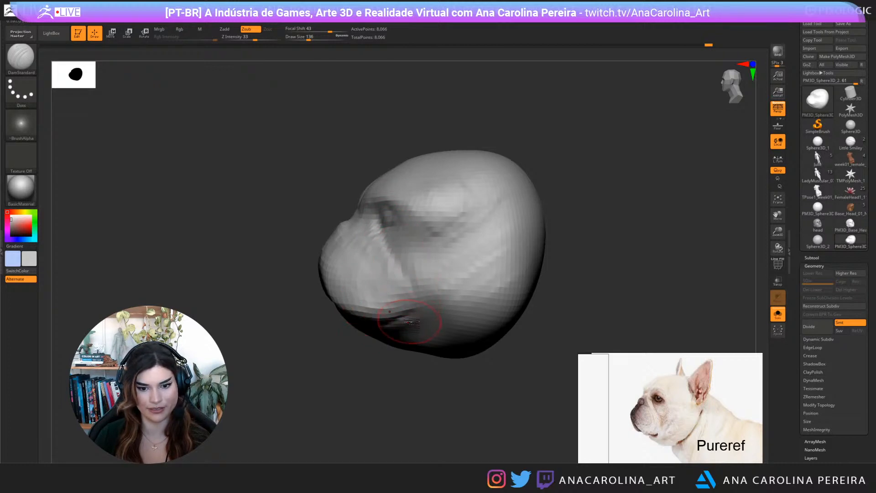
{"action": "left_click_drag", "start_coordinate": [406, 363], "coordinate": [365, 320]}
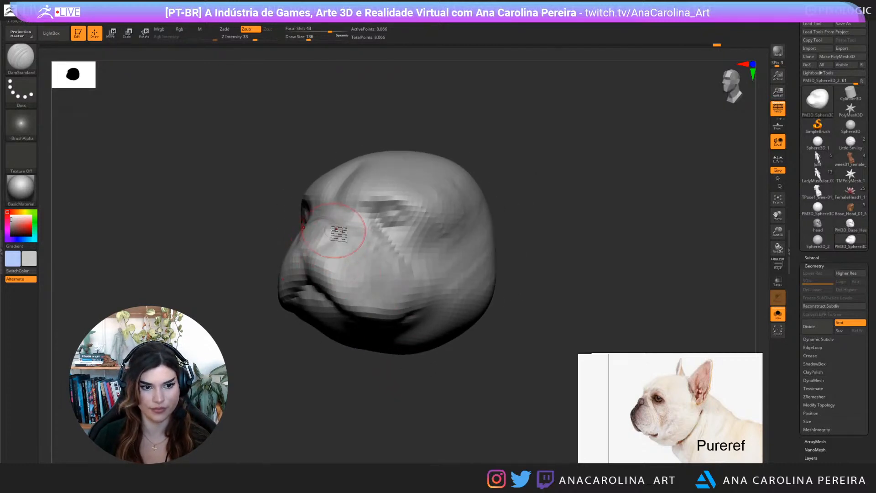
{"action": "left_click_drag", "start_coordinate": [320, 358], "coordinate": [346, 342]}
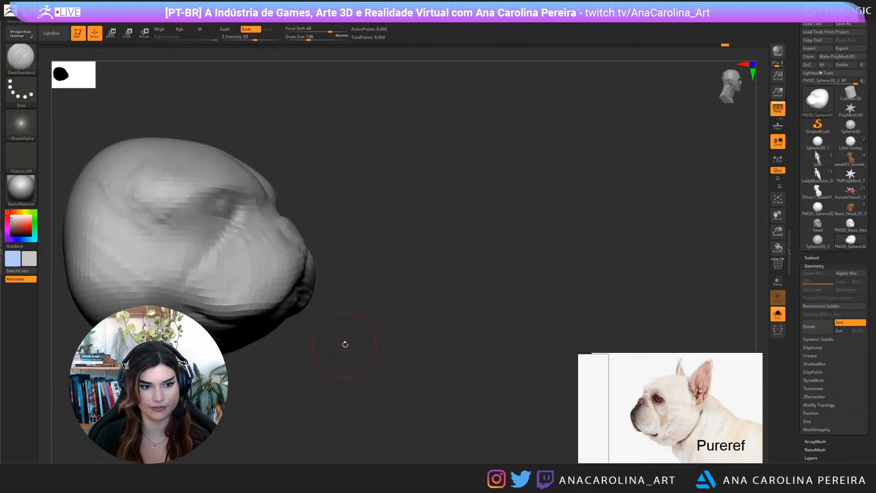
Reshape the nose and the front of the muzzle with the Move brush at draw sizes 136 and 154
{"action": "key", "text": "b"}
{"action": "key", "text": "m"}
{"action": "key", "text": "v"}
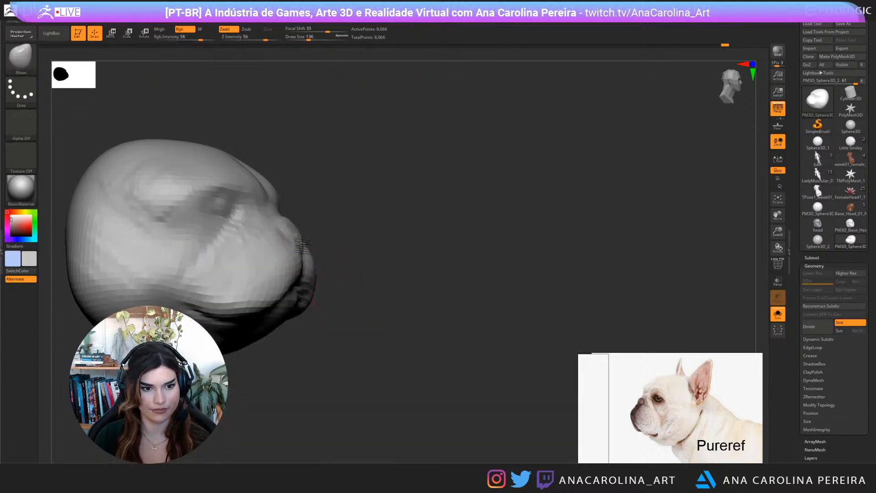
{"action": "mouse_move", "coordinate": [294, 236]}
{"action": "left_mouse_down"}
{"action": "mouse_move", "coordinate": [319, 240]}
{"action": "mouse_move", "coordinate": [289, 244]}
{"action": "mouse_move", "coordinate": [293, 214]}
{"action": "mouse_move", "coordinate": [327, 187]}
{"action": "mouse_move", "coordinate": [352, 201]}
{"action": "mouse_move", "coordinate": [308, 197]}
{"action": "mouse_move", "coordinate": [303, 223]}
{"action": "left_mouse_up"}
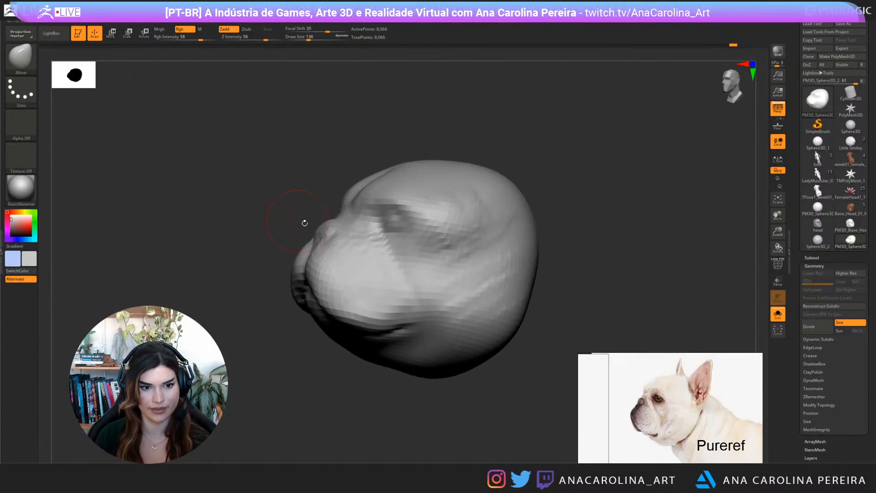
{"action": "key", "text": "space"}
{"action": "left_click_drag", "start_coordinate": [323, 258], "coordinate": [324, 246]}
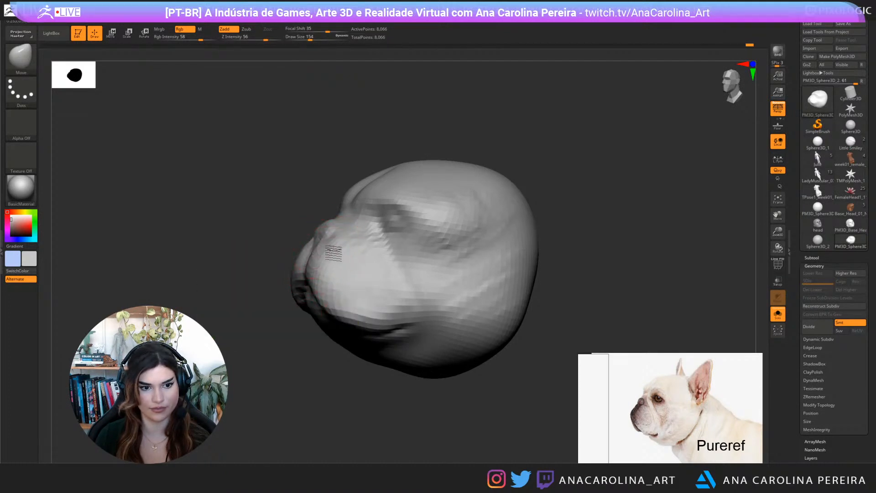
{"action": "mouse_move", "coordinate": [302, 249]}
{"action": "left_mouse_down"}
{"action": "mouse_move", "coordinate": [314, 277]}
{"action": "mouse_move", "coordinate": [306, 285]}
{"action": "mouse_move", "coordinate": [323, 303]}
{"action": "left_mouse_up"}
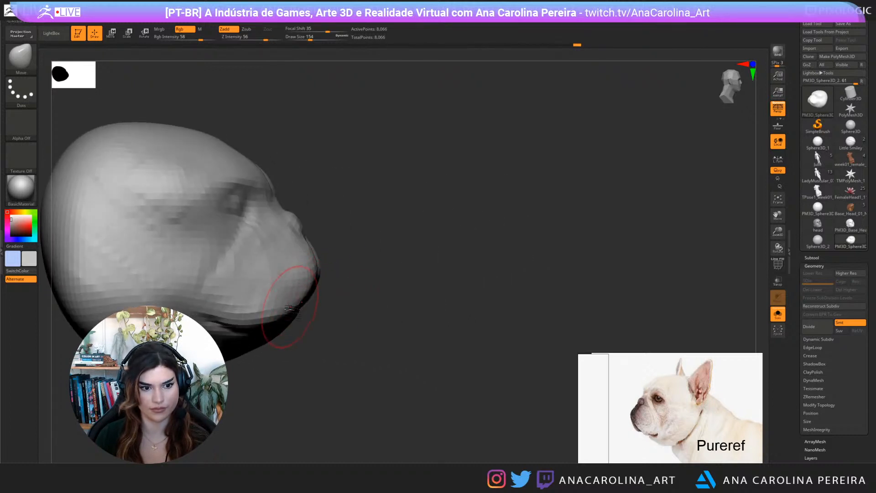
Deepen the mouth line and its rear corner with the DamStandard brush at draw size 132
{"action": "right_click", "coordinate": [219, 316]}
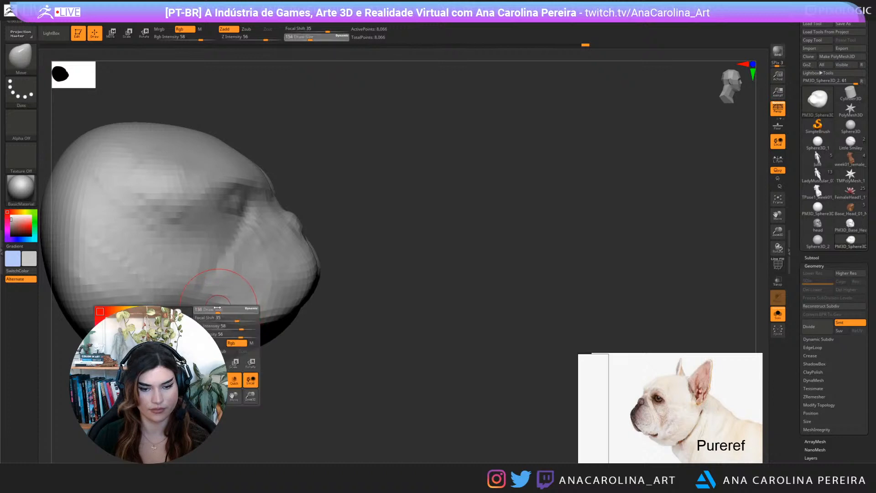
{"action": "key", "text": "b"}
{"action": "key", "text": "d"}
{"action": "key", "text": "s"}
{"action": "left_click_drag", "start_coordinate": [309, 377], "coordinate": [294, 359]}
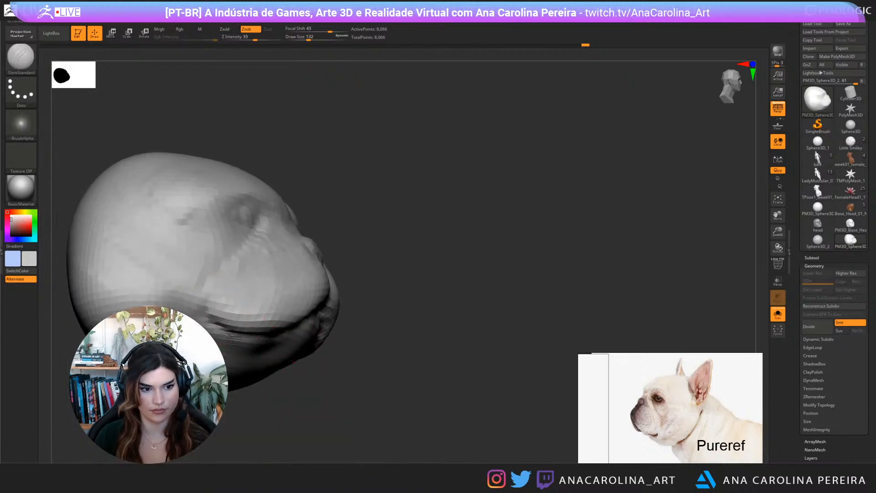
{"action": "mouse_move", "coordinate": [292, 393]}
{"action": "left_mouse_down"}
{"action": "mouse_move", "coordinate": [289, 411]}
{"action": "mouse_move", "coordinate": [298, 374]}
{"action": "mouse_move", "coordinate": [401, 360]}
{"action": "mouse_move", "coordinate": [420, 389]}
{"action": "mouse_move", "coordinate": [446, 391]}
{"action": "mouse_move", "coordinate": [430, 413]}
{"action": "mouse_move", "coordinate": [427, 399]}
{"action": "left_mouse_up"}
Set the ClayBuildup brush to draw size 358 and bring the front-facing fawn French bulldog photo into view in PureRef
{"action": "key", "text": "b"}
{"action": "key", "text": "c"}
{"action": "key", "text": "b"}
{"action": "key", "text": "space"}
{"action": "left_click_drag", "start_coordinate": [521, 283], "coordinate": [545, 280]}
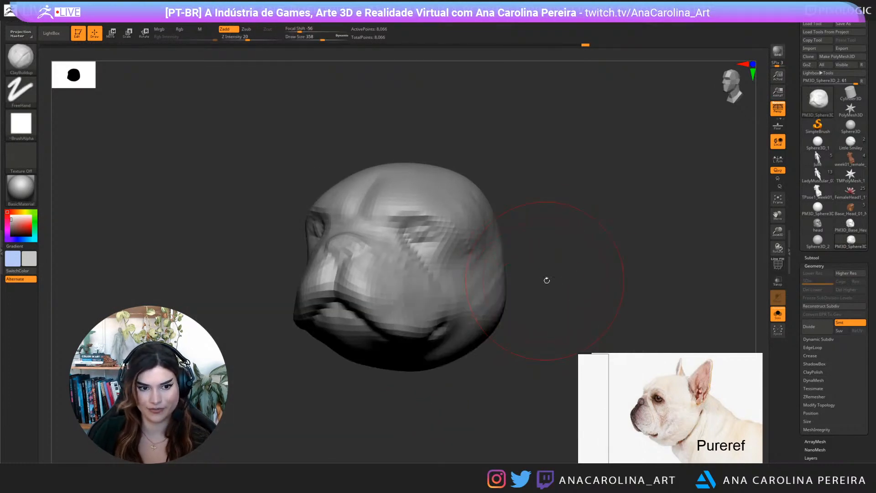
{"action": "mouse_move", "coordinate": [630, 379]}
{"action": "middle_mouse_down"}
{"action": "mouse_move", "coordinate": [638, 388]}
{"action": "mouse_move", "coordinate": [713, 401]}
{"action": "middle_mouse_up"}
{"action": "middle_click_drag", "start_coordinate": [632, 413], "coordinate": [722, 424]}
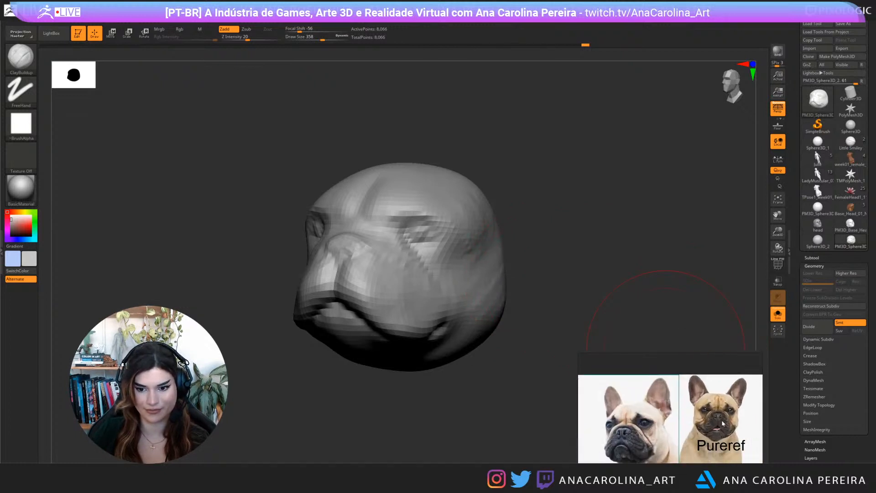
{"action": "scroll", "coordinate": [722, 423], "scroll_direction": "up", "scroll_amount": 2}
Refine the side of the head and cheek with ClayBuildup at draw sizes 217, 274 and 158, smoothing the outer surface
{"action": "mouse_move", "coordinate": [615, 220]}
{"action": "left_mouse_down", "text": "shift"}
{"action": "mouse_move", "coordinate": [625, 201]}
{"action": "mouse_move", "coordinate": [616, 232]}
{"action": "mouse_move", "coordinate": [597, 244]}
{"action": "left_mouse_up", "text": "shift"}
{"action": "key", "text": "space"}
{"action": "left_click_drag", "start_coordinate": [504, 248], "coordinate": [469, 225]}
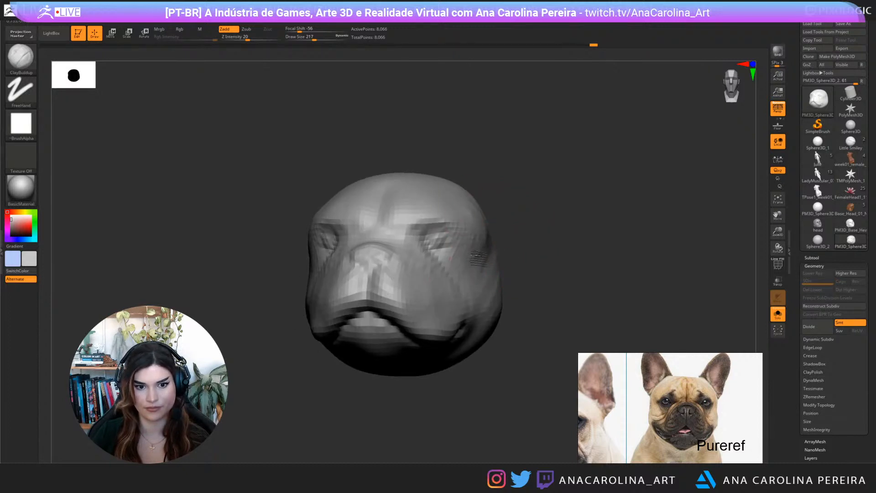
{"action": "key", "text": "bracketright"}
{"action": "mouse_move", "coordinate": [488, 235]}
{"action": "left_mouse_down"}
{"action": "mouse_move", "coordinate": [496, 222]}
{"action": "mouse_move", "coordinate": [509, 223]}
{"action": "left_mouse_up"}
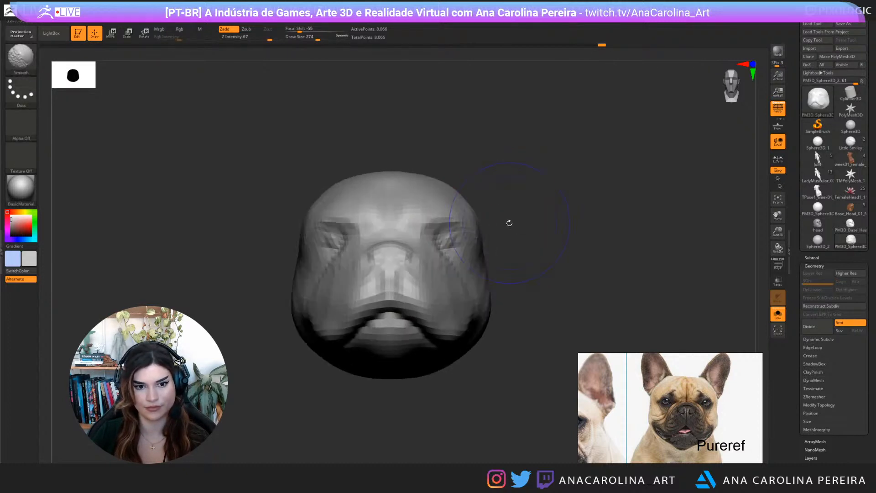
{"action": "left_click_drag", "start_coordinate": [515, 254], "coordinate": [506, 269]}
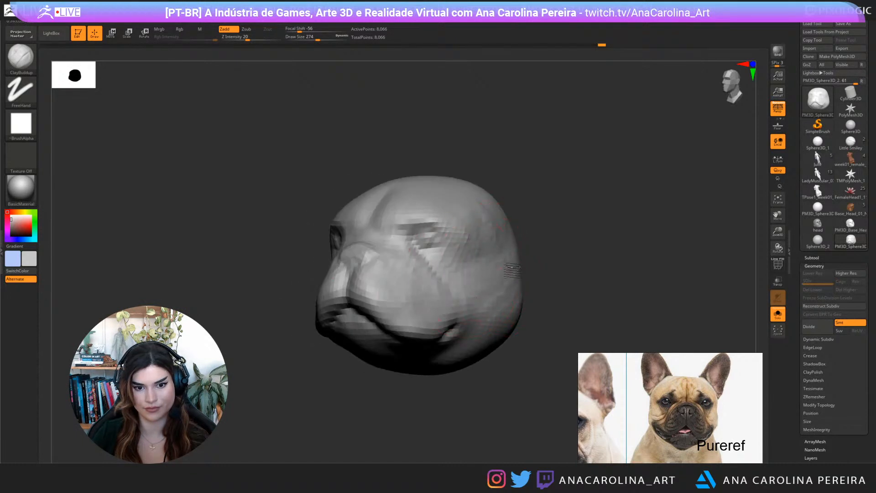
{"action": "mouse_move", "coordinate": [520, 276]}
{"action": "left_mouse_down", "text": "shift"}
{"action": "mouse_move", "coordinate": [551, 247]}
{"action": "mouse_move", "coordinate": [582, 248]}
{"action": "mouse_move", "coordinate": [515, 281]}
{"action": "mouse_move", "coordinate": [573, 267]}
{"action": "left_mouse_up", "text": "shift"}
{"action": "key", "text": "space"}
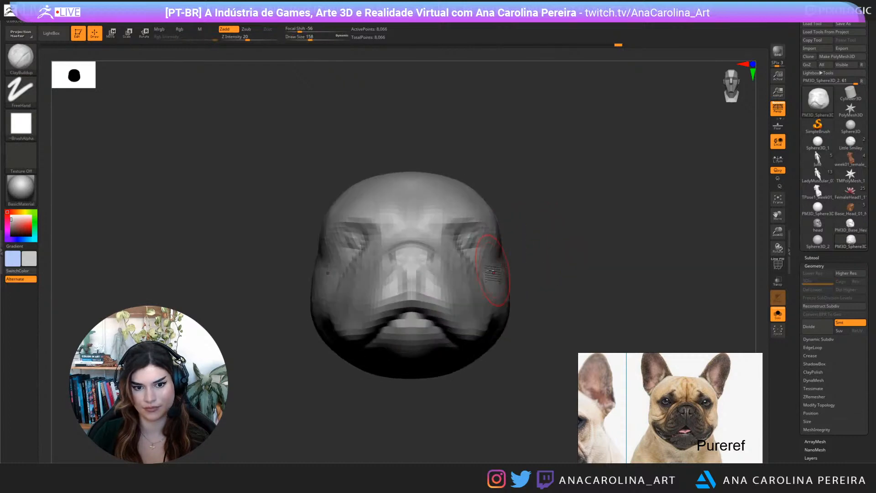
Adjust the sides of the muzzle and the inner eye corners with the Move brush at draw sizes 158 and 149
{"action": "key", "text": "b"}
{"action": "key", "text": "m"}
{"action": "key", "text": "v"}
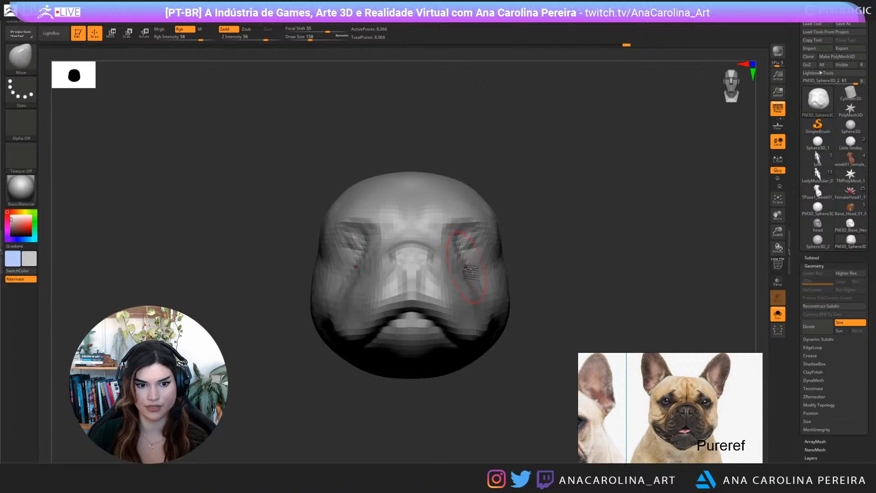
{"action": "key", "text": "space"}
{"action": "left_click_drag", "start_coordinate": [450, 251], "coordinate": [448, 252]}
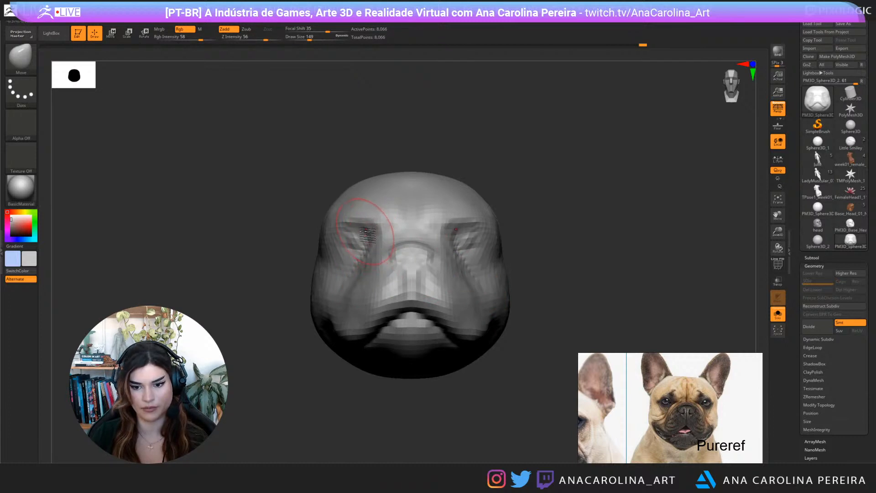
{"action": "mouse_move", "coordinate": [513, 217]}
{"action": "left_mouse_down"}
{"action": "mouse_move", "coordinate": [540, 202]}
{"action": "mouse_move", "coordinate": [521, 198]}
{"action": "mouse_move", "coordinate": [534, 184]}
{"action": "mouse_move", "coordinate": [556, 238]}
{"action": "mouse_move", "coordinate": [583, 235]}
{"action": "left_mouse_up"}
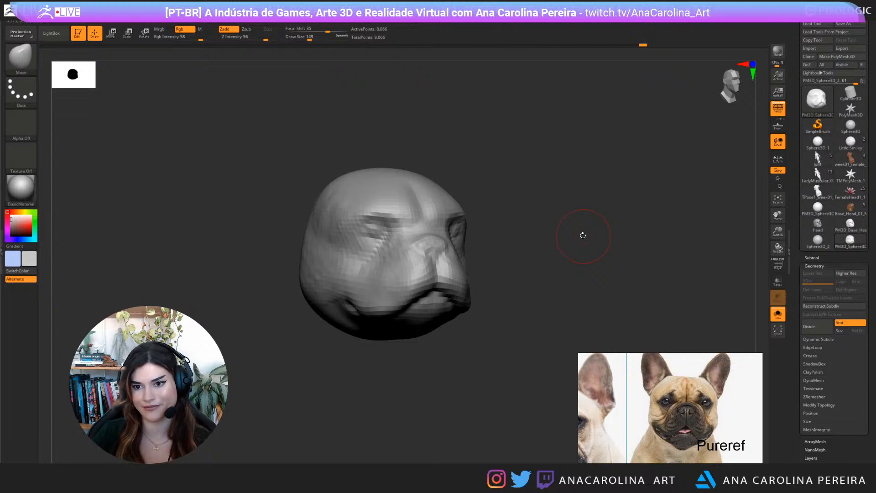
Compare the head with perspective turned off and back on, and inspect it from a three-quarter view
{"action": "left_click", "coordinate": [778, 108]}
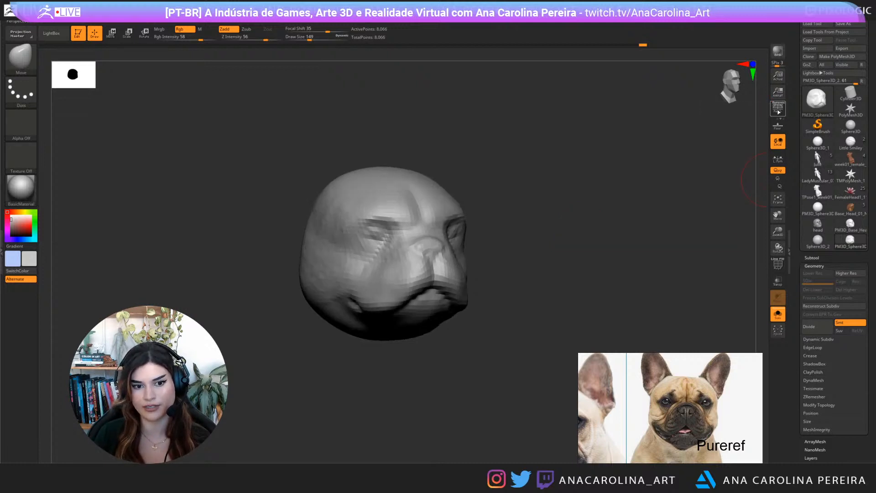
{"action": "left_click", "coordinate": [778, 108]}
{"action": "left_click_drag", "start_coordinate": [762, 191], "coordinate": [745, 234]}
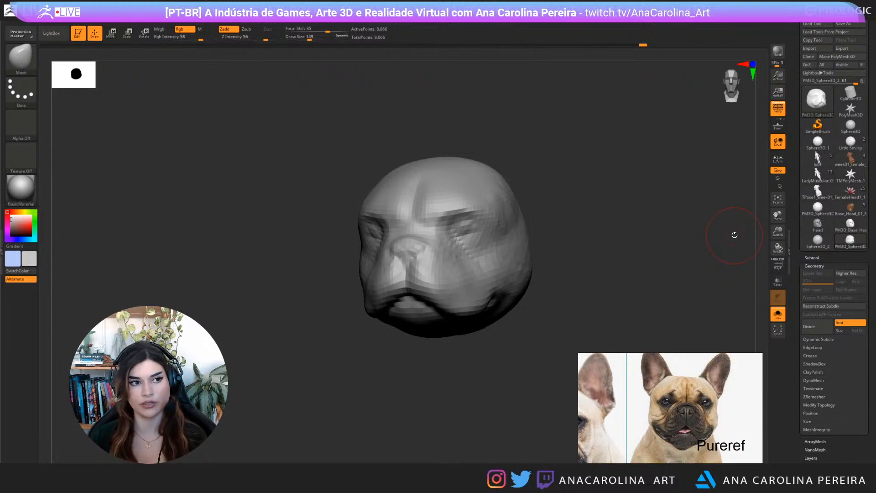
{"action": "left_click", "coordinate": [86, 22]}
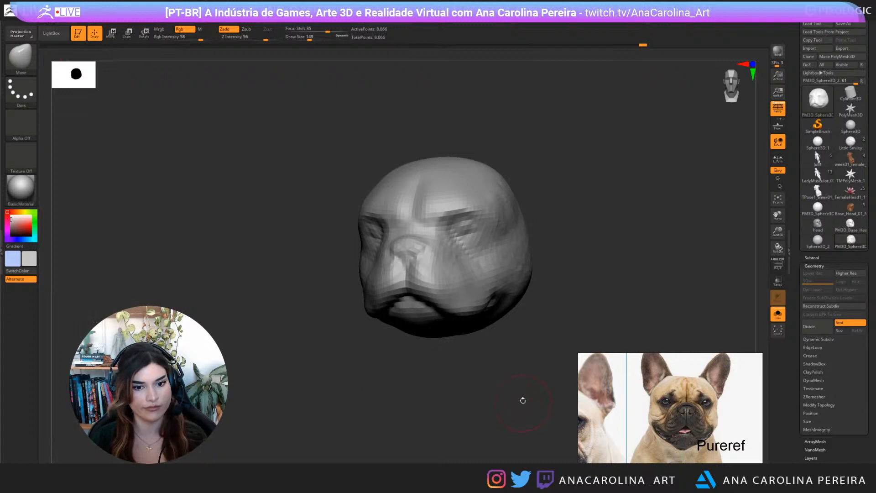
{"action": "left_click_drag", "start_coordinate": [523, 400], "coordinate": [545, 413]}
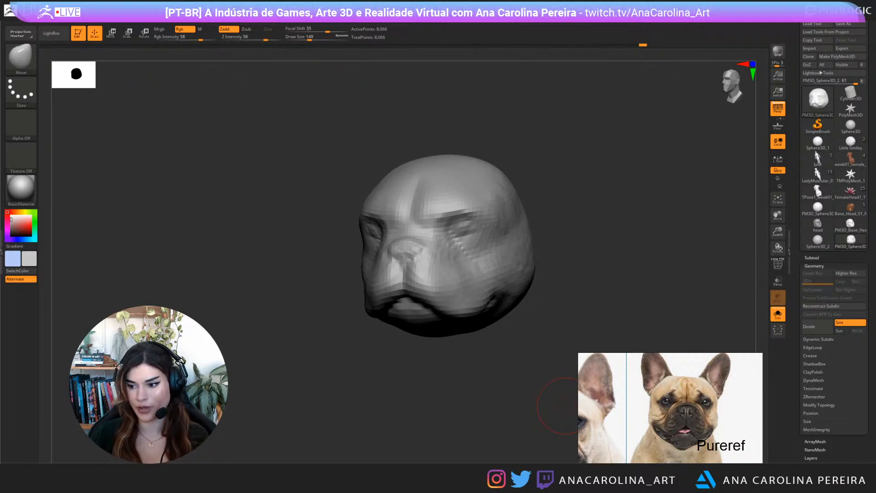
{"action": "left_click_drag", "start_coordinate": [666, 278], "coordinate": [664, 275]}
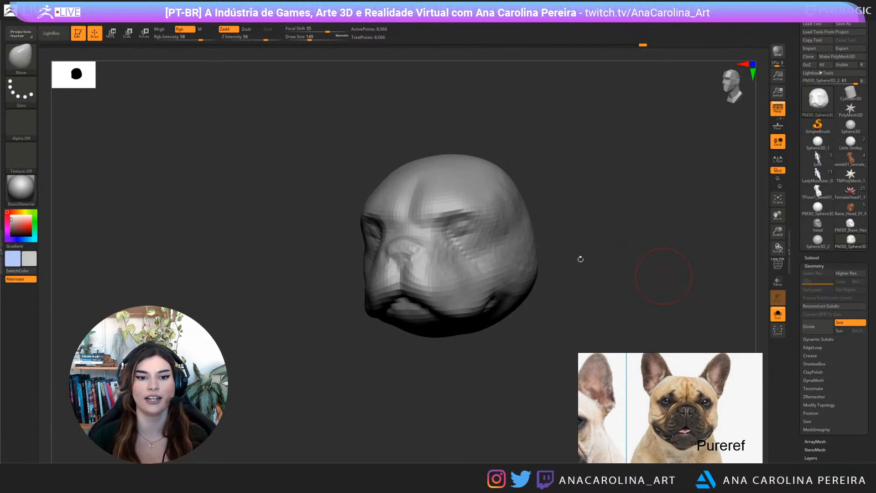
Refine the creases around the eye and upper cheek with the DamStandard brush at draw size 149
{"action": "mouse_move", "coordinate": [581, 259]}
{"action": "left_mouse_down"}
{"action": "mouse_move", "coordinate": [612, 274]}
{"action": "mouse_move", "coordinate": [614, 292]}
{"action": "mouse_move", "coordinate": [594, 305]}
{"action": "left_mouse_up"}
{"action": "key", "text": "b"}
{"action": "key", "text": "d"}
{"action": "key", "text": "s"}
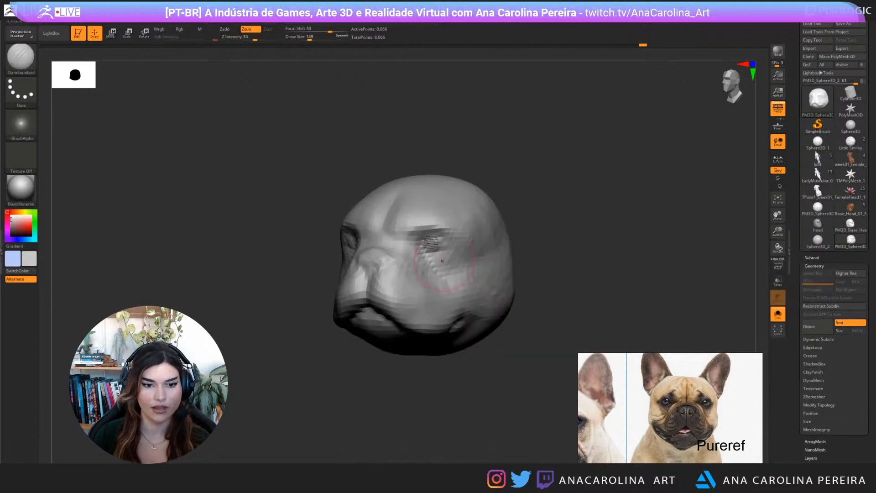
{"action": "mouse_move", "coordinate": [476, 185]}
{"action": "left_mouse_down"}
{"action": "mouse_move", "coordinate": [493, 190]}
{"action": "mouse_move", "coordinate": [481, 190]}
{"action": "mouse_move", "coordinate": [494, 196]}
{"action": "mouse_move", "coordinate": [507, 246]}
{"action": "left_mouse_up"}
{"action": "mouse_move", "coordinate": [567, 325]}
{"action": "left_mouse_down"}
{"action": "mouse_move", "coordinate": [528, 257]}
{"action": "mouse_move", "coordinate": [566, 248]}
{"action": "left_mouse_up"}
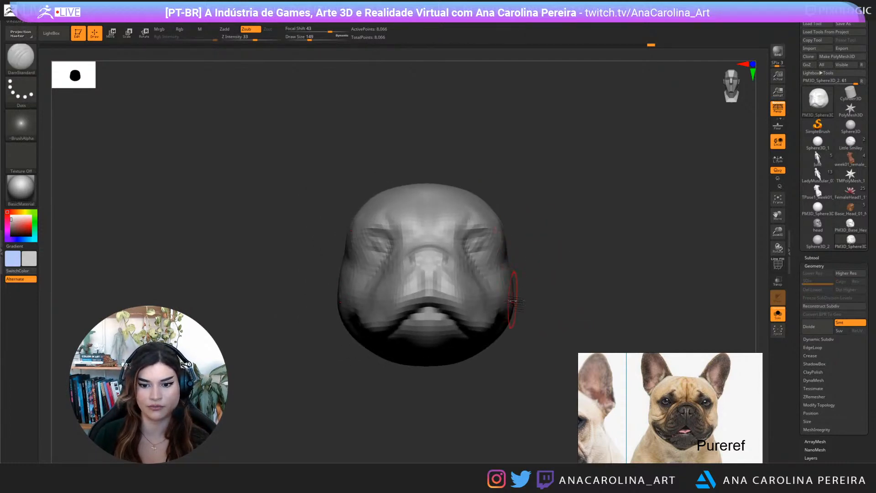
Try to reshape the lower cheek beside the mouth corner with the Move brush at draw size 187
{"action": "key", "text": "b"}
{"action": "key", "text": "m"}
{"action": "key", "text": "v"}
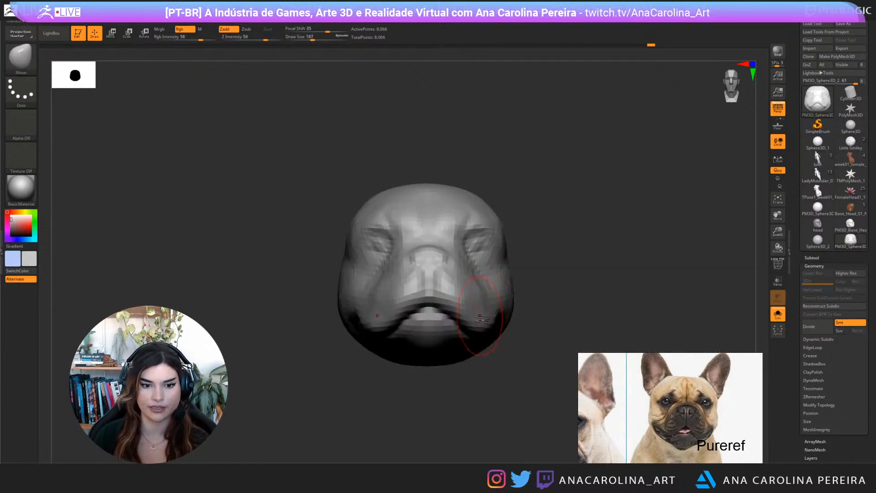
{"action": "mouse_move", "coordinate": [510, 343]}
{"action": "left_mouse_down"}
{"action": "mouse_move", "coordinate": [502, 326]}
{"action": "mouse_move", "coordinate": [509, 329]}
{"action": "mouse_move", "coordinate": [491, 354]}
{"action": "mouse_move", "coordinate": [437, 352]}
{"action": "mouse_move", "coordinate": [449, 365]}
{"action": "left_mouse_up"}
{"action": "left_click_drag", "start_coordinate": [460, 407], "coordinate": [478, 406], "text": "shift"}
{"action": "key", "text": "ctrl+z"}
Deepen the mouth line beneath the upper lip toward its rear corner with the DamStandard brush at draw size 149
{"action": "key", "text": "b"}
{"action": "key", "text": "d"}
{"action": "key", "text": "s"}
{"action": "key", "text": "space"}
{"action": "left_click_drag", "start_coordinate": [464, 349], "coordinate": [460, 349]}
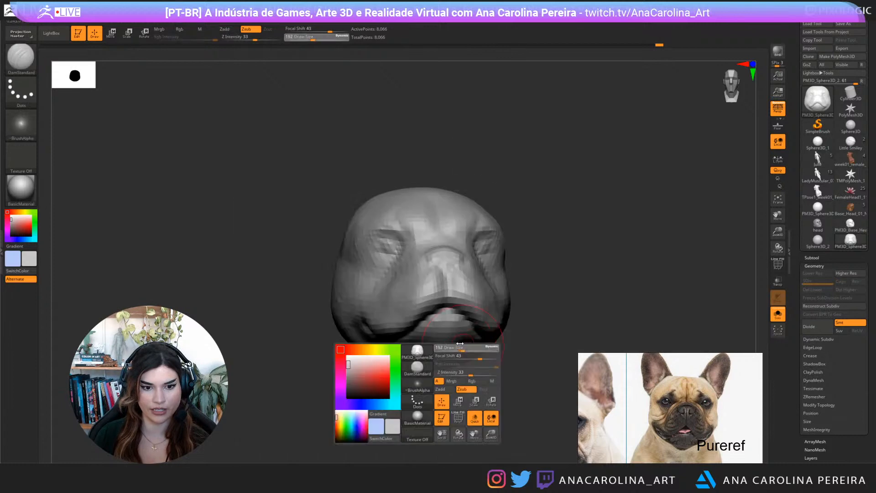
{"action": "left_click_drag", "start_coordinate": [531, 349], "coordinate": [490, 336]}
{"action": "mouse_move", "coordinate": [440, 310]}
{"action": "left_mouse_down"}
{"action": "mouse_move", "coordinate": [493, 340]}
{"action": "mouse_move", "coordinate": [597, 292]}
{"action": "mouse_move", "coordinate": [547, 290]}
{"action": "left_mouse_up"}
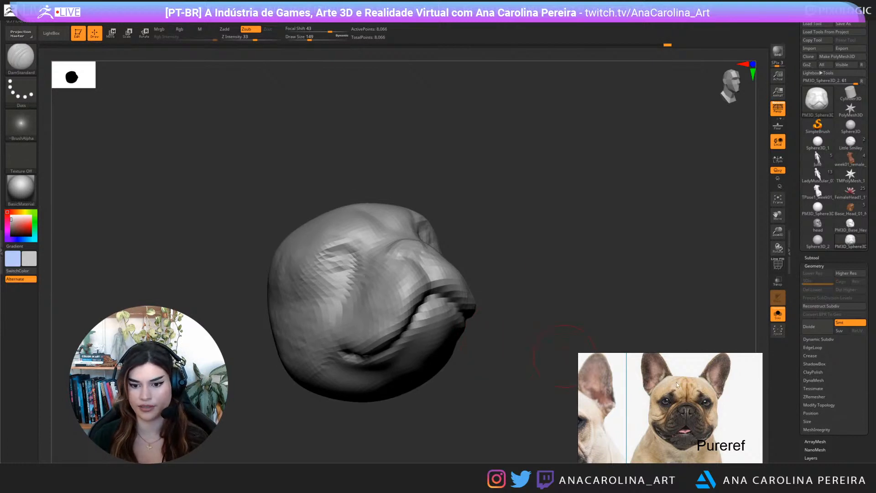
Browse the PureRef board and frame the cream and fawn French bulldog photos side by side as reference
{"action": "scroll", "coordinate": [673, 410], "scroll_direction": "down", "scroll_amount": 5}
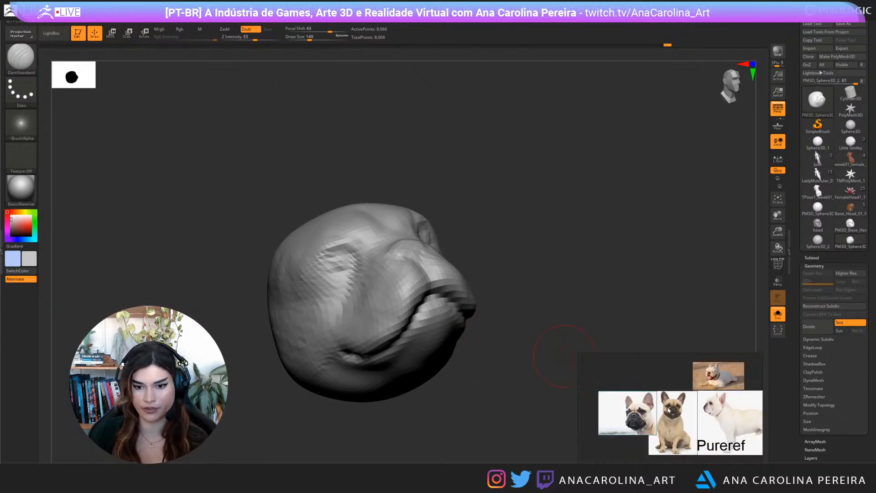
{"action": "middle_click_drag", "start_coordinate": [603, 378], "coordinate": [666, 441]}
{"action": "scroll", "coordinate": [665, 442], "scroll_direction": "down", "scroll_amount": 1}
{"action": "scroll", "coordinate": [648, 409], "scroll_direction": "up", "scroll_amount": 10}
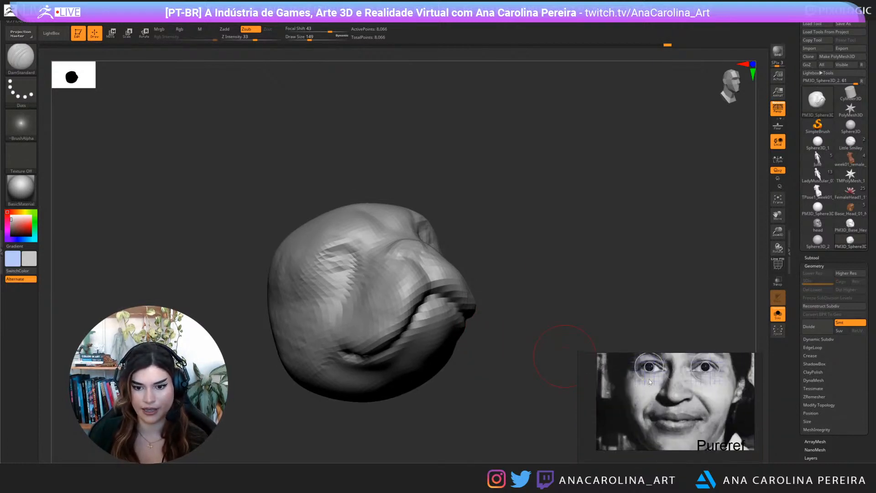
{"action": "scroll", "coordinate": [669, 430], "scroll_direction": "down", "scroll_amount": 3}
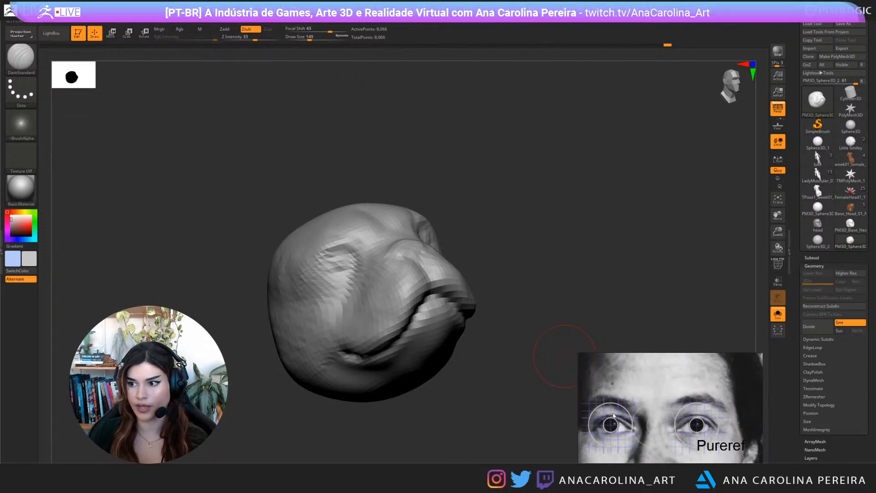
{"action": "scroll", "coordinate": [685, 423], "scroll_direction": "down", "scroll_amount": 6}
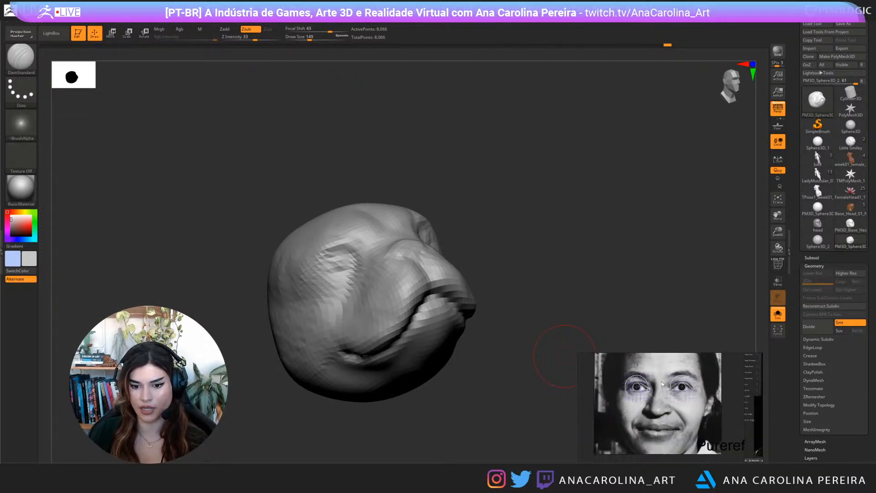
{"action": "scroll", "coordinate": [673, 447], "scroll_direction": "up", "scroll_amount": 4}
{"action": "scroll", "coordinate": [684, 437], "scroll_direction": "up", "scroll_amount": 2}
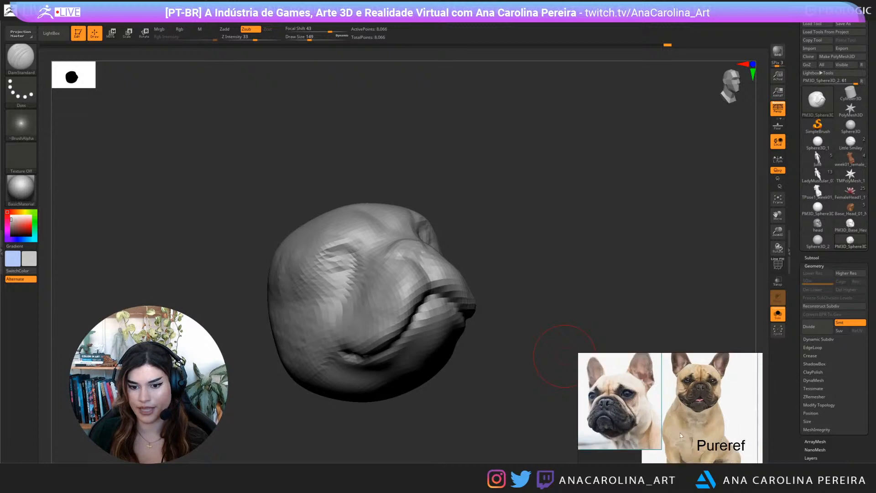
Carve down the front of the lower jaw beneath the upper lip with the ClayBuildup brush at draw size 116
{"action": "mouse_move", "coordinate": [604, 293]}
{"action": "left_mouse_down"}
{"action": "mouse_move", "coordinate": [566, 283]}
{"action": "mouse_move", "coordinate": [585, 284]}
{"action": "mouse_move", "coordinate": [580, 295]}
{"action": "mouse_move", "coordinate": [475, 320]}
{"action": "mouse_move", "coordinate": [457, 315]}
{"action": "mouse_move", "coordinate": [443, 288]}
{"action": "mouse_move", "coordinate": [456, 250]}
{"action": "mouse_move", "coordinate": [440, 247]}
{"action": "left_mouse_up"}
{"action": "key", "text": "b"}
{"action": "key", "text": "c"}
{"action": "key", "text": "b"}
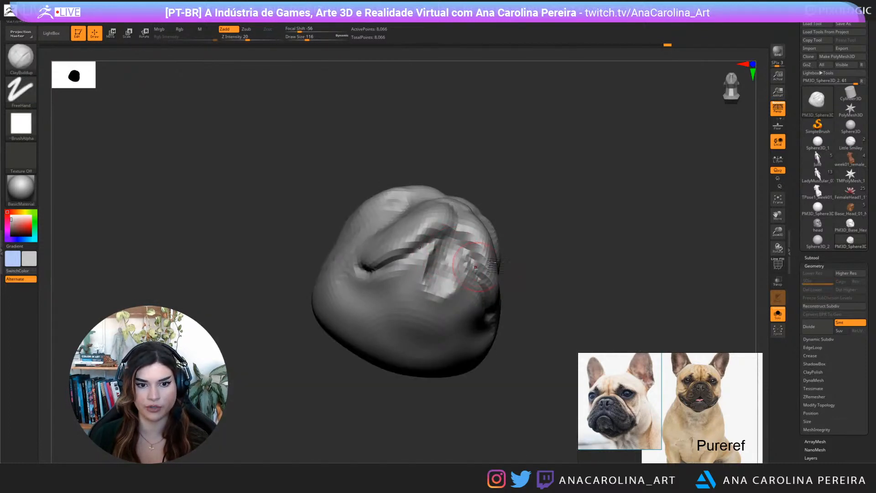
{"action": "mouse_move", "coordinate": [557, 257]}
{"action": "left_mouse_down"}
{"action": "mouse_move", "coordinate": [489, 256]}
{"action": "mouse_move", "coordinate": [477, 306]}
{"action": "mouse_move", "coordinate": [456, 269]}
{"action": "mouse_move", "coordinate": [425, 297]}
{"action": "mouse_move", "coordinate": [438, 292]}
{"action": "mouse_move", "coordinate": [452, 256]}
{"action": "mouse_move", "coordinate": [474, 283]}
{"action": "mouse_move", "coordinate": [422, 293]}
{"action": "mouse_move", "coordinate": [484, 319]}
{"action": "mouse_move", "coordinate": [402, 292]}
{"action": "mouse_move", "coordinate": [447, 324]}
{"action": "left_mouse_up"}
{"action": "left_click_drag", "start_coordinate": [469, 429], "coordinate": [411, 411]}
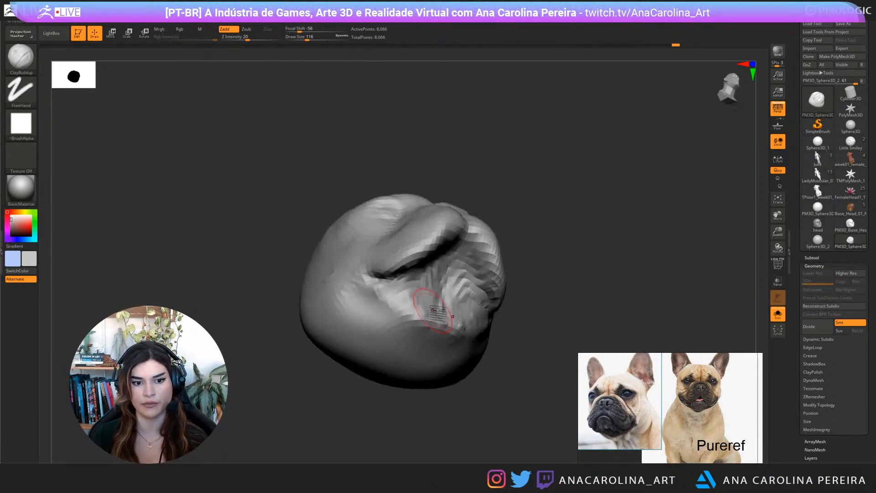
Hollow out the area under the muzzle and mouth corners with the ClayBuildup brush at draw size 177
{"action": "key", "text": "s"}
{"action": "mouse_move", "coordinate": [438, 320]}
{"action": "left_mouse_down"}
{"action": "mouse_move", "coordinate": [410, 294]}
{"action": "mouse_move", "coordinate": [474, 336]}
{"action": "left_mouse_up"}
{"action": "left_click_drag", "start_coordinate": [465, 369], "coordinate": [523, 374]}
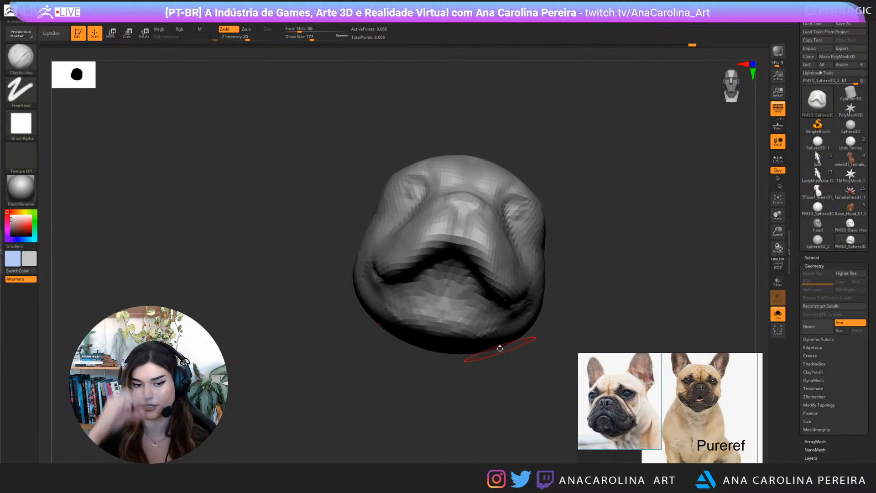
{"action": "left_click_drag", "start_coordinate": [500, 350], "coordinate": [452, 397]}
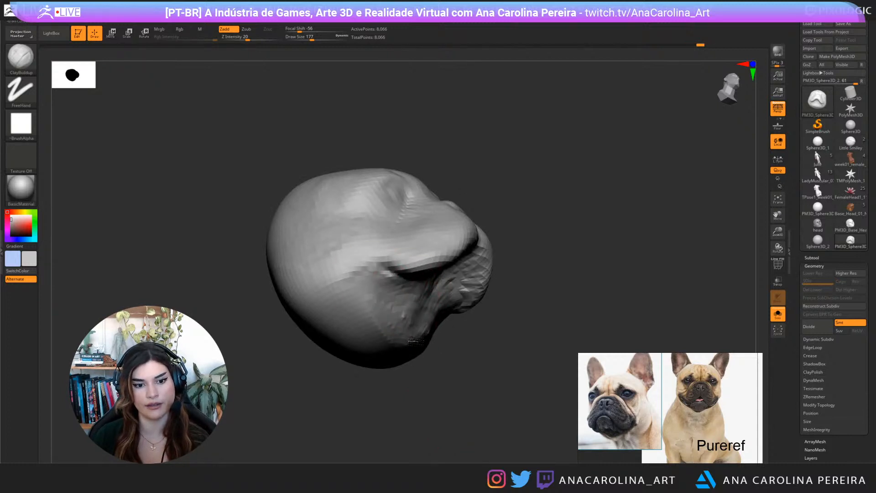
{"action": "left_click_drag", "start_coordinate": [406, 337], "coordinate": [443, 413]}
{"action": "mouse_move", "coordinate": [500, 372]}
{"action": "left_mouse_down"}
{"action": "mouse_move", "coordinate": [476, 376]}
{"action": "mouse_move", "coordinate": [488, 361]}
{"action": "left_mouse_up"}
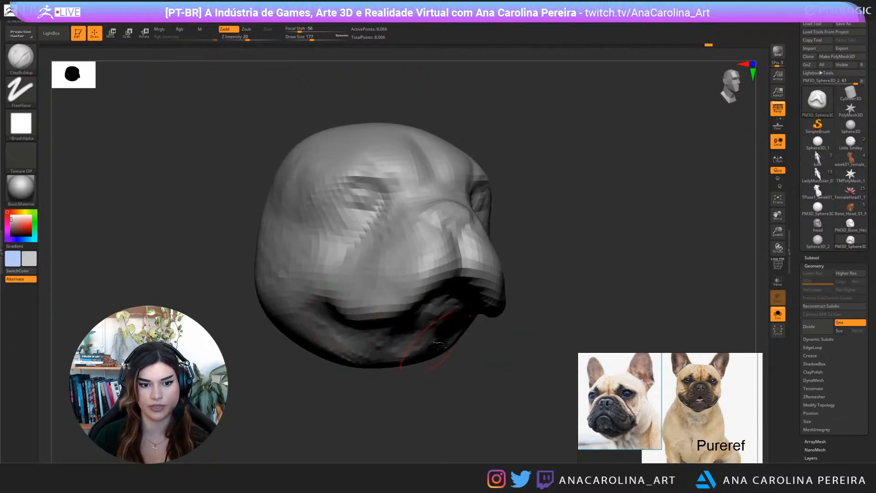
Even out the recessed lower jaw and chin surface below the mouth on both sides with ClayBuildup at draw size 177
{"action": "left_click_drag", "start_coordinate": [439, 343], "coordinate": [431, 305]}
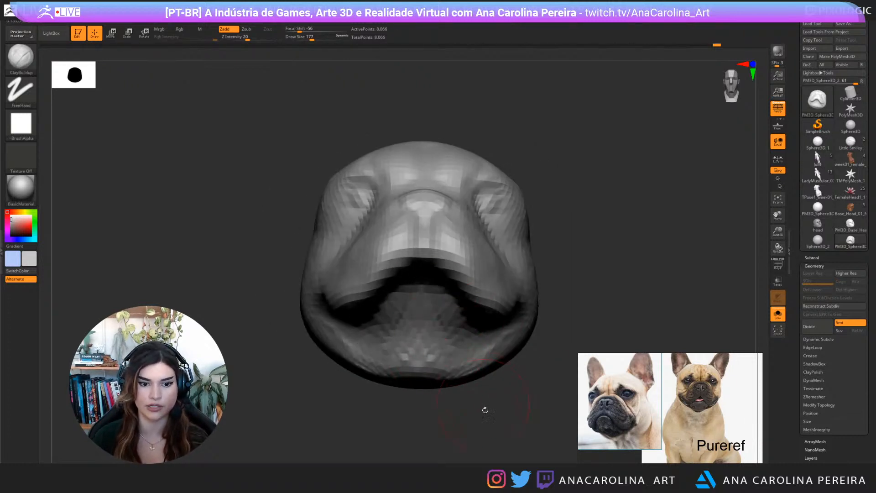
{"action": "mouse_move", "coordinate": [485, 409]}
{"action": "left_mouse_down"}
{"action": "mouse_move", "coordinate": [470, 391]}
{"action": "mouse_move", "coordinate": [488, 365]}
{"action": "mouse_move", "coordinate": [476, 380]}
{"action": "left_mouse_up"}
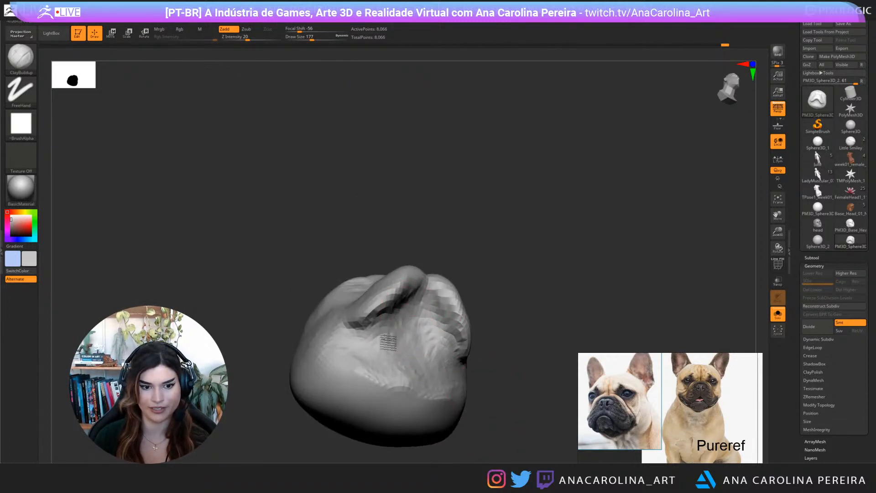
{"action": "mouse_move", "coordinate": [475, 381]}
{"action": "left_mouse_down"}
{"action": "mouse_move", "coordinate": [493, 293]}
{"action": "mouse_move", "coordinate": [493, 333]}
{"action": "mouse_move", "coordinate": [540, 352]}
{"action": "mouse_move", "coordinate": [498, 378]}
{"action": "left_mouse_up"}
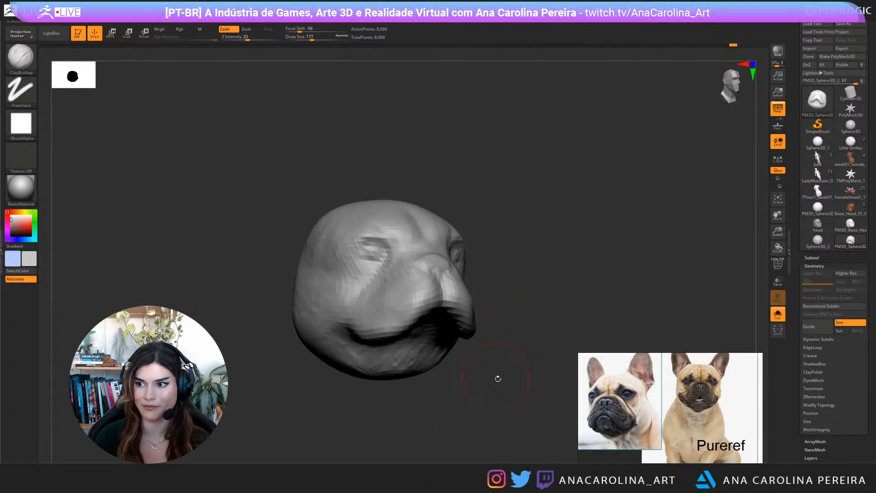
{"action": "left_click_drag", "start_coordinate": [373, 329], "coordinate": [445, 342]}
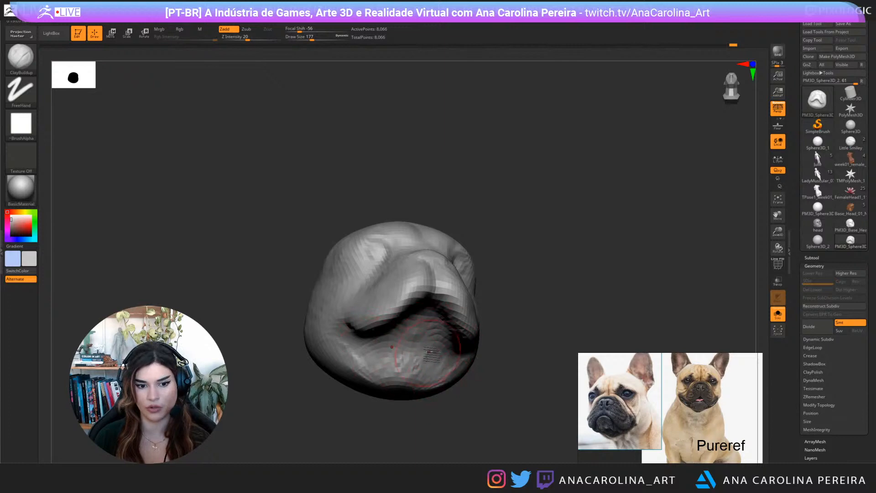
{"action": "left_click_drag", "start_coordinate": [423, 372], "coordinate": [451, 353]}
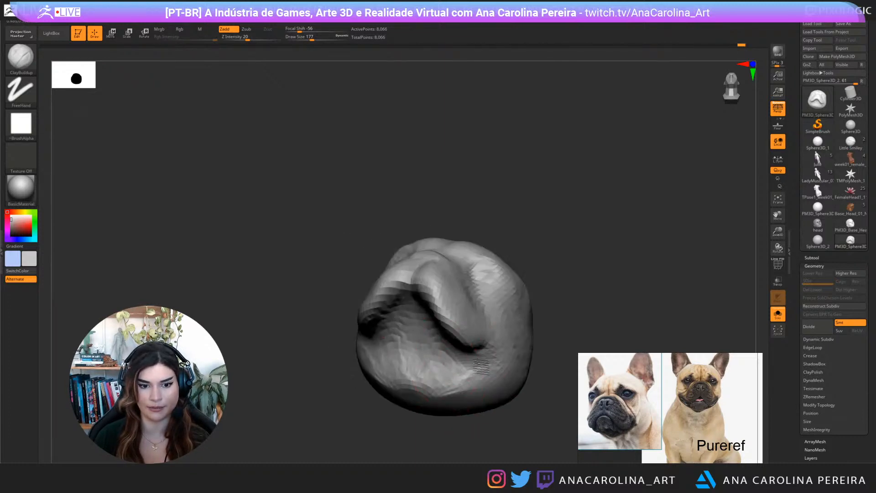
Insert a Sphere 32 with the IMM Primitives brush and place it, stretched into an oval, below and in front of the muzzle
{"action": "mouse_move", "coordinate": [461, 403]}
{"action": "left_mouse_down"}
{"action": "mouse_move", "coordinate": [489, 423]}
{"action": "mouse_move", "coordinate": [434, 313]}
{"action": "left_mouse_up"}
{"action": "key", "text": "b"}
{"action": "key", "text": "i"}
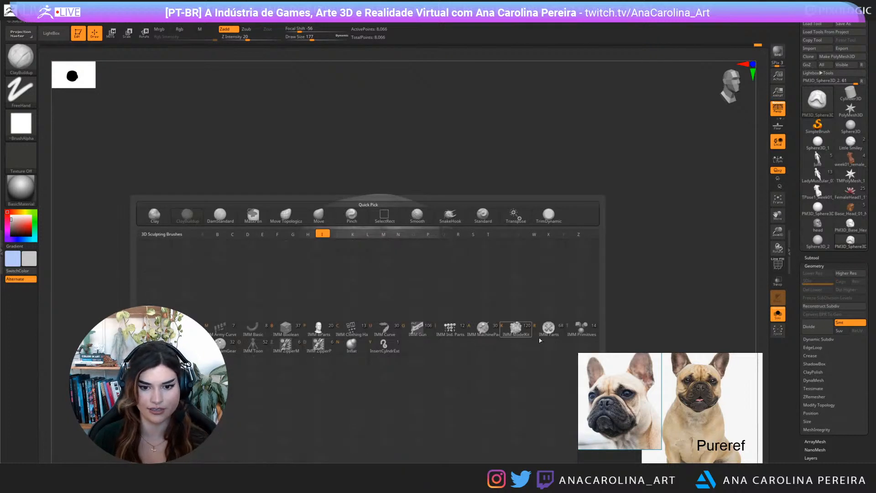
{"action": "left_click", "coordinate": [583, 328]}
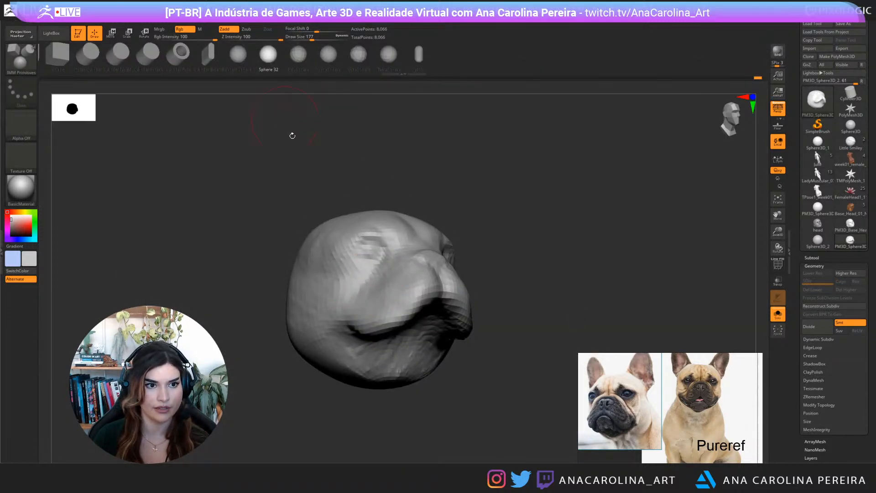
{"action": "mouse_move", "coordinate": [292, 136]}
{"action": "left_mouse_down"}
{"action": "mouse_move", "coordinate": [447, 340]}
{"action": "mouse_move", "coordinate": [410, 345]}
{"action": "mouse_move", "coordinate": [422, 363]}
{"action": "mouse_move", "coordinate": [483, 406]}
{"action": "left_mouse_up"}
{"action": "key", "text": "w"}
{"action": "left_click_drag", "start_coordinate": [457, 374], "coordinate": [483, 407]}
{"action": "left_click_drag", "start_coordinate": [516, 379], "coordinate": [469, 339], "text": "alt"}
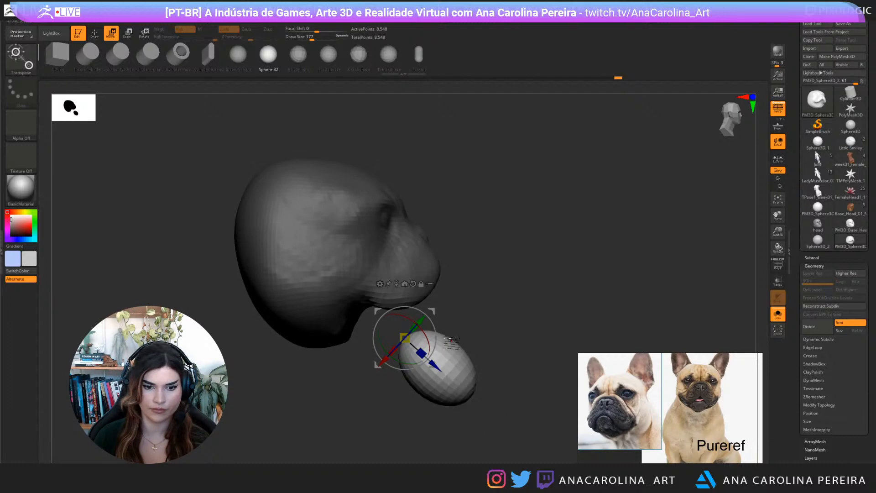
Switch the masking brush to MaskLasso and try to mask part of the inserted oval
{"action": "key", "text": "b"}
{"action": "left_click", "coordinate": [225, 360], "text": "ctrl"}
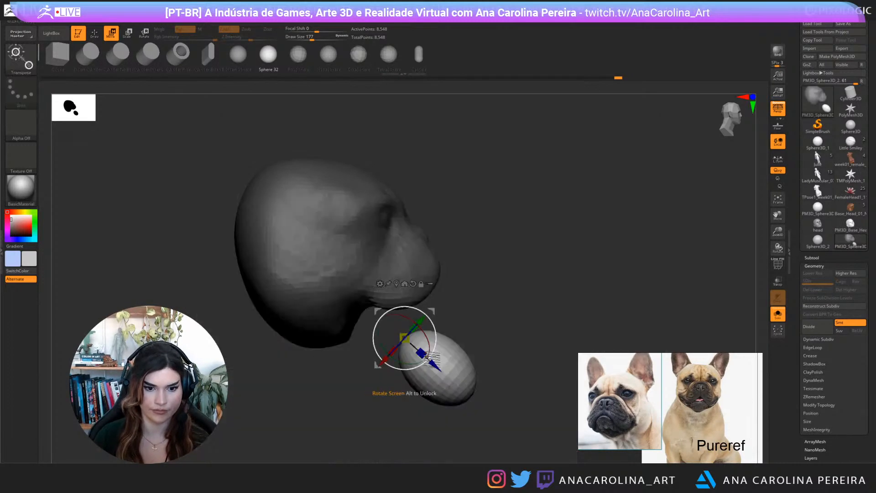
{"action": "left_click_drag", "start_coordinate": [431, 364], "coordinate": [433, 366], "text": "ctrl"}
{"action": "key", "text": "ctrl+z"}
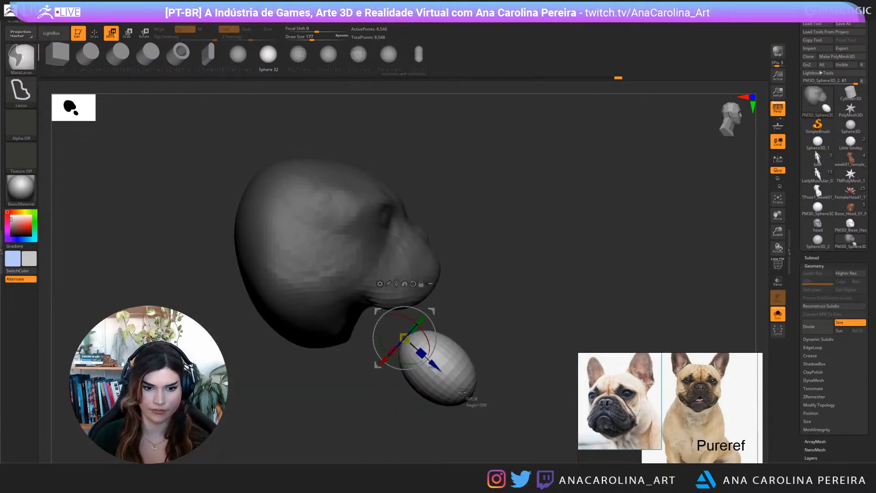
{"action": "mouse_move", "coordinate": [475, 402]}
{"action": "left_mouse_down", "text": "ctrl"}
{"action": "mouse_move", "coordinate": [395, 337]}
{"action": "mouse_move", "coordinate": [491, 421]}
{"action": "left_mouse_up", "text": "ctrl"}
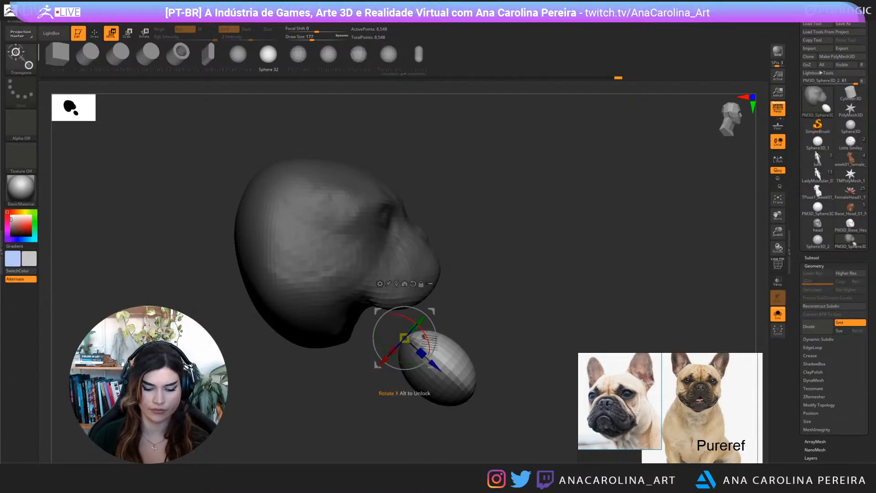
Flatten the inserted oval into a thin, slanted lens shape with the Move brush at draw size 305 and smooth it
{"action": "key", "text": "b"}
{"action": "key", "text": "m"}
{"action": "key", "text": "v"}
{"action": "mouse_move", "coordinate": [462, 333]}
{"action": "left_mouse_down"}
{"action": "mouse_move", "coordinate": [433, 345]}
{"action": "mouse_move", "coordinate": [434, 335]}
{"action": "mouse_move", "coordinate": [446, 358]}
{"action": "left_mouse_up"}
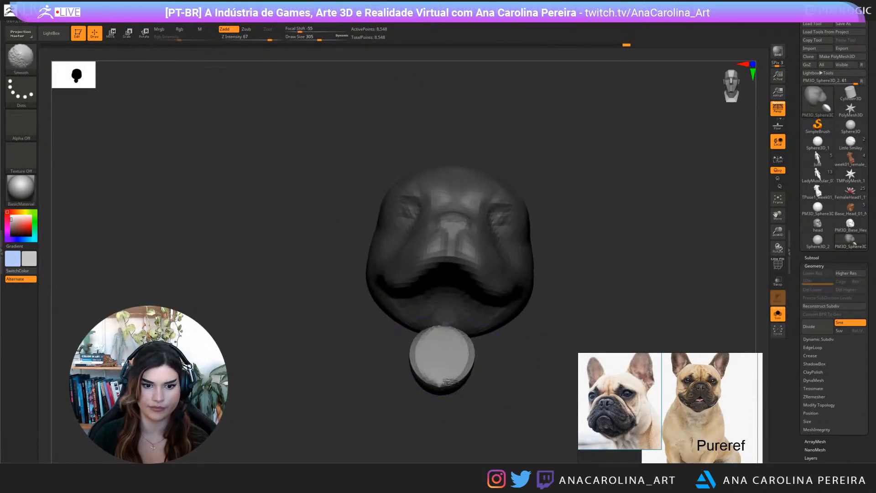
{"action": "mouse_move", "coordinate": [495, 406]}
{"action": "left_mouse_down"}
{"action": "mouse_move", "coordinate": [445, 405]}
{"action": "mouse_move", "coordinate": [471, 405]}
{"action": "mouse_move", "coordinate": [469, 439]}
{"action": "left_mouse_up"}
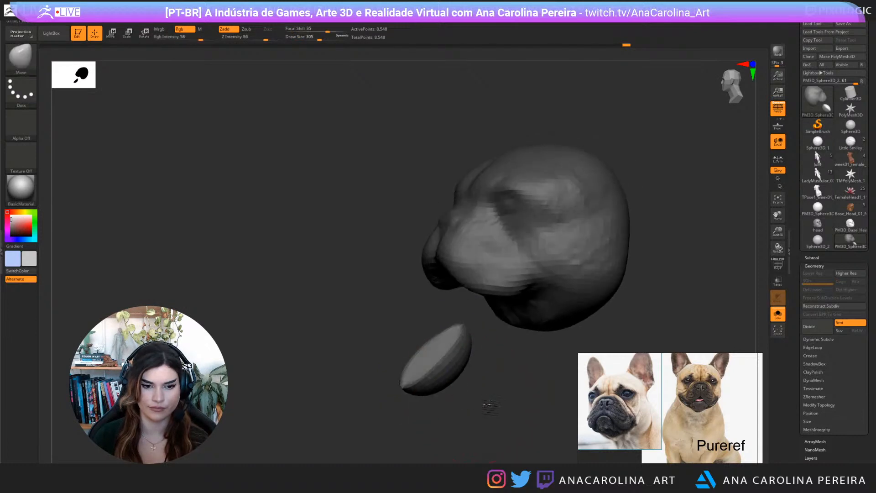
{"action": "left_click_drag", "start_coordinate": [435, 362], "coordinate": [432, 360], "text": "shift"}
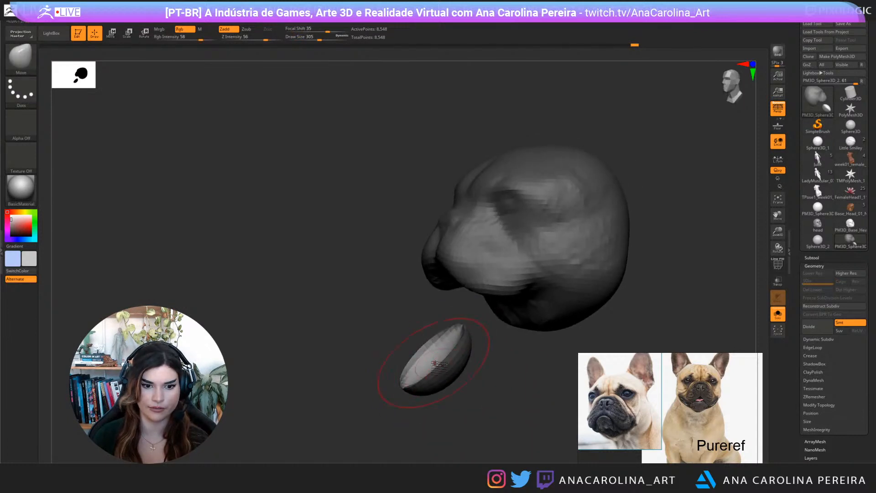
{"action": "left_click_drag", "start_coordinate": [465, 407], "coordinate": [493, 425]}
Thicken the slanted lens-shaped jaw piece with strokes of the Inflat brush at draw size 305
{"action": "key", "text": "b"}
{"action": "key", "text": "i"}
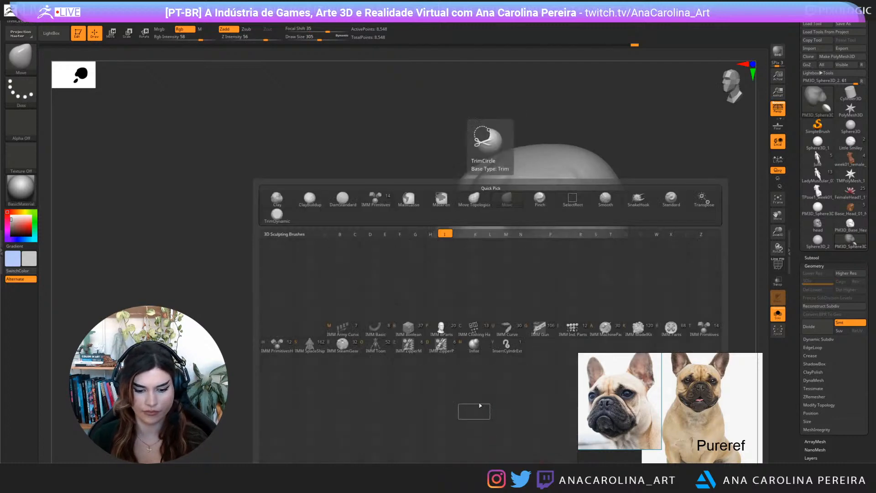
{"action": "key", "text": "n"}
{"action": "mouse_move", "coordinate": [435, 362]}
{"action": "left_mouse_down"}
{"action": "mouse_move", "coordinate": [429, 379]}
{"action": "mouse_move", "coordinate": [447, 354]}
{"action": "mouse_move", "coordinate": [497, 398]}
{"action": "mouse_move", "coordinate": [445, 388]}
{"action": "left_mouse_up"}
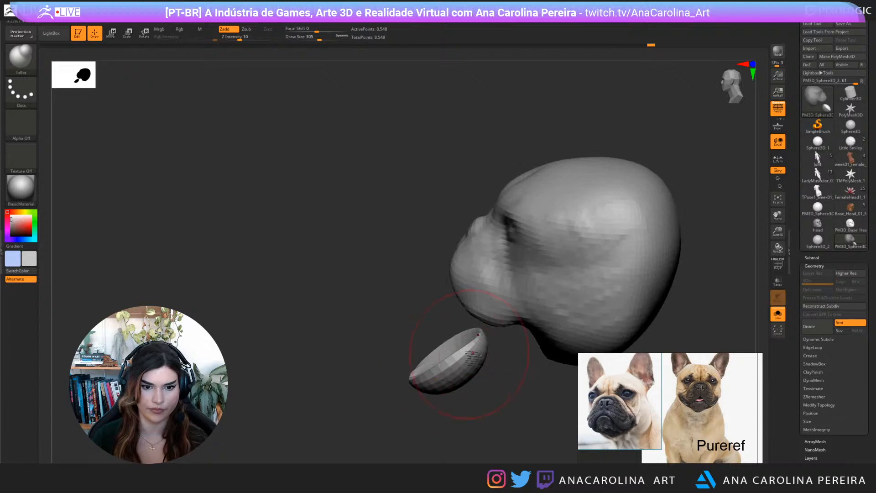
{"action": "left_click_drag", "start_coordinate": [473, 353], "coordinate": [470, 402]}
Mask the head with only the jaw piece left free, and move the piece up into place beneath the muzzle
{"action": "key", "text": "w"}
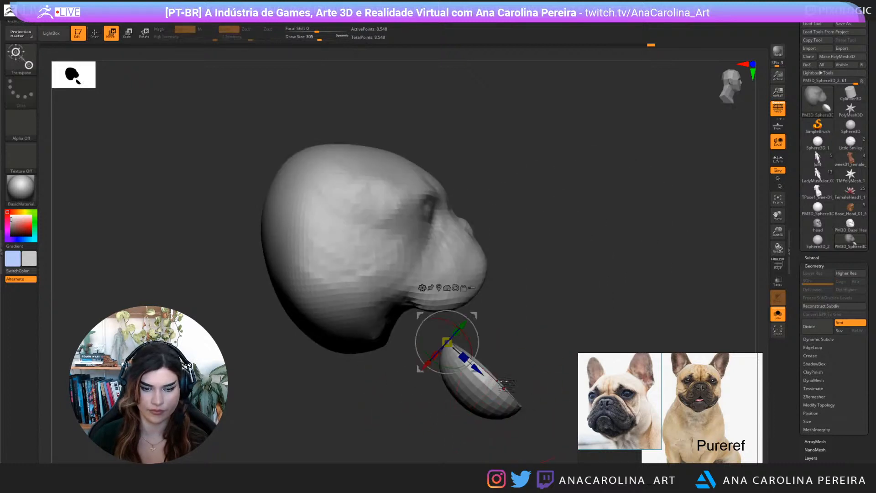
{"action": "mouse_move", "coordinate": [525, 318]}
{"action": "left_mouse_down", "text": "ctrl"}
{"action": "mouse_move", "coordinate": [464, 319]}
{"action": "mouse_move", "coordinate": [582, 407]}
{"action": "left_mouse_up", "text": "ctrl"}
{"action": "left_click", "coordinate": [540, 391], "text": "ctrl"}
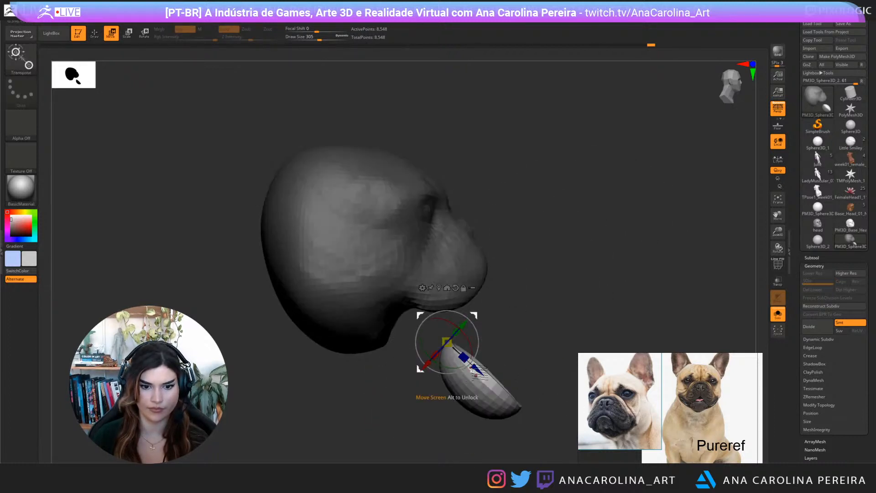
{"action": "left_click_drag", "start_coordinate": [475, 371], "coordinate": [407, 307]}
{"action": "mouse_move", "coordinate": [487, 340]}
{"action": "left_mouse_down"}
{"action": "mouse_move", "coordinate": [432, 334]}
{"action": "mouse_move", "coordinate": [471, 343]}
{"action": "left_mouse_up"}
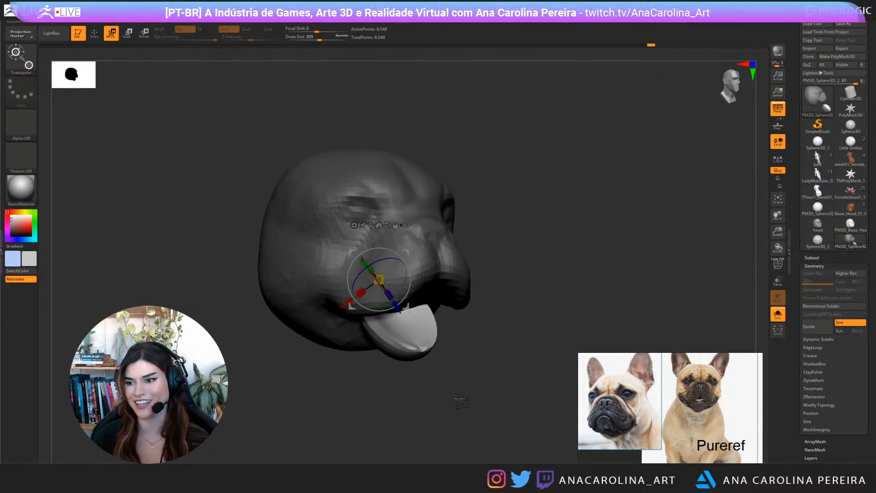
{"action": "left_click_drag", "start_coordinate": [462, 401], "coordinate": [431, 331]}
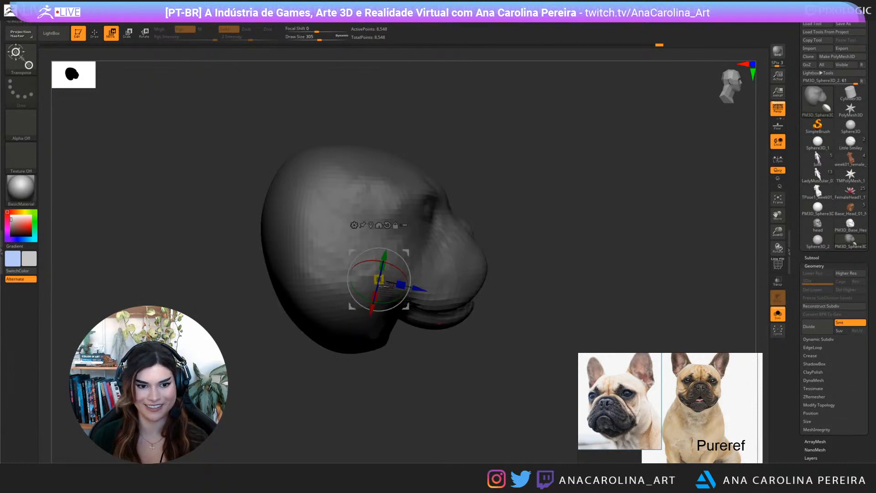
{"action": "left_click_drag", "start_coordinate": [407, 307], "coordinate": [387, 307]}
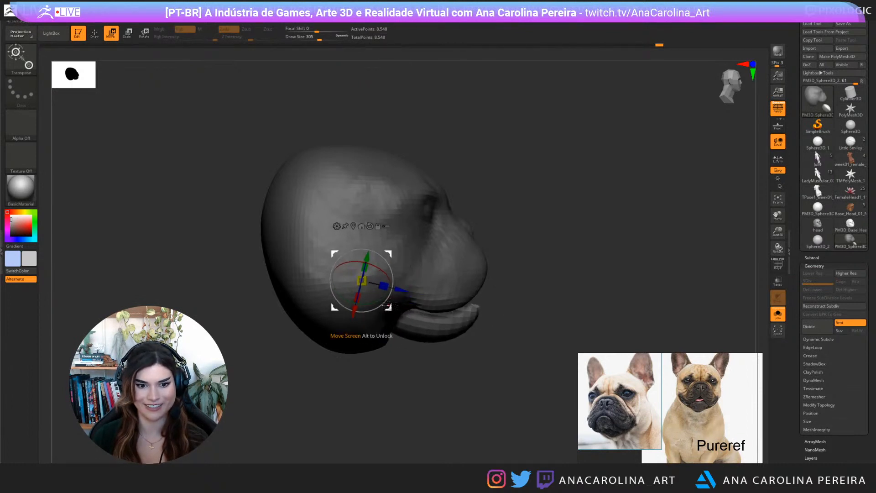
{"action": "mouse_move", "coordinate": [450, 363]}
{"action": "left_mouse_down"}
{"action": "mouse_move", "coordinate": [411, 372]}
{"action": "mouse_move", "coordinate": [428, 378]}
{"action": "mouse_move", "coordinate": [354, 321]}
{"action": "mouse_move", "coordinate": [441, 375]}
{"action": "mouse_move", "coordinate": [445, 365]}
{"action": "mouse_move", "coordinate": [435, 364]}
{"action": "mouse_move", "coordinate": [452, 338]}
{"action": "mouse_move", "coordinate": [434, 316]}
{"action": "left_mouse_up"}
Widen the lower jaw piece along the mouth line with the Move brush at draw size 408
{"action": "key", "text": "b"}
{"action": "key", "text": "m"}
{"action": "key", "text": "v"}
{"action": "key", "text": "space"}
{"action": "left_click_drag", "start_coordinate": [457, 375], "coordinate": [488, 381]}
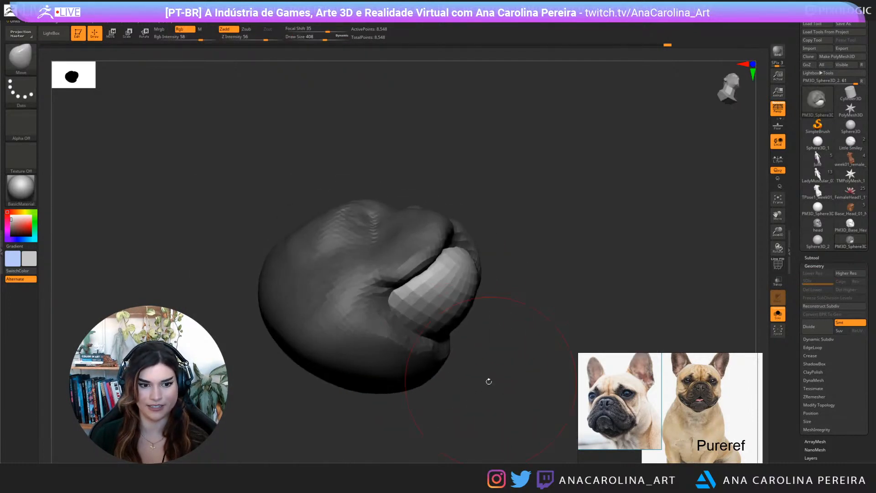
{"action": "left_click_drag", "start_coordinate": [438, 355], "coordinate": [466, 356]}
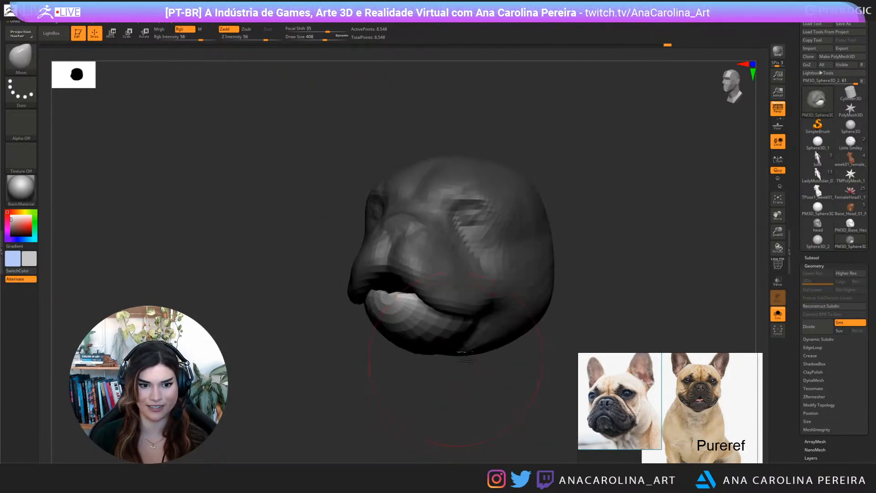
{"action": "left_click_drag", "start_coordinate": [466, 400], "coordinate": [488, 343]}
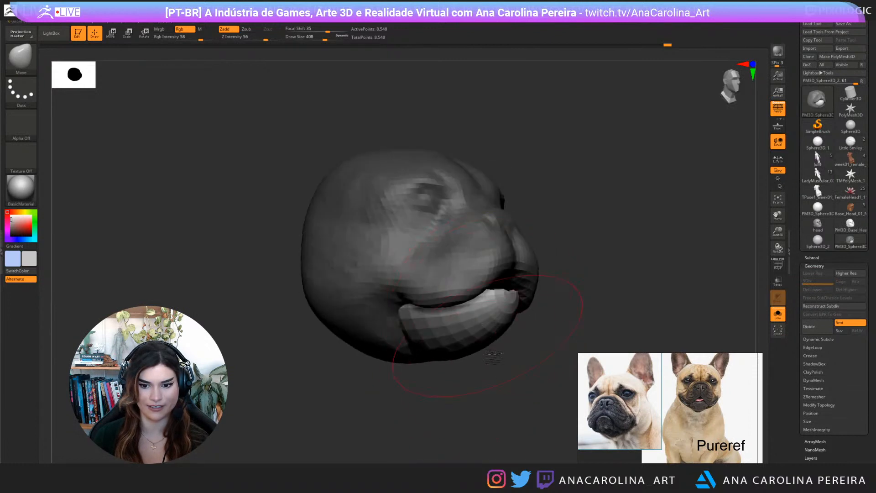
Pull the lower jaw's back ends toward the mouth corners with the Move brush at draw size 262 and clear the mask
{"action": "left_click_drag", "start_coordinate": [497, 383], "coordinate": [433, 391]}
{"action": "key", "text": "space"}
{"action": "left_click_drag", "start_coordinate": [459, 355], "coordinate": [450, 356]}
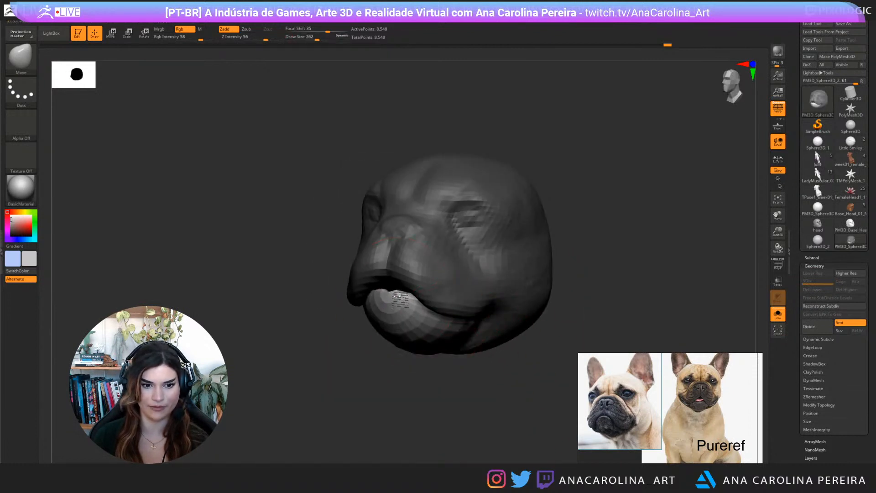
{"action": "mouse_move", "coordinate": [401, 300]}
{"action": "left_mouse_down"}
{"action": "mouse_move", "coordinate": [426, 367]}
{"action": "mouse_move", "coordinate": [352, 309]}
{"action": "left_mouse_up"}
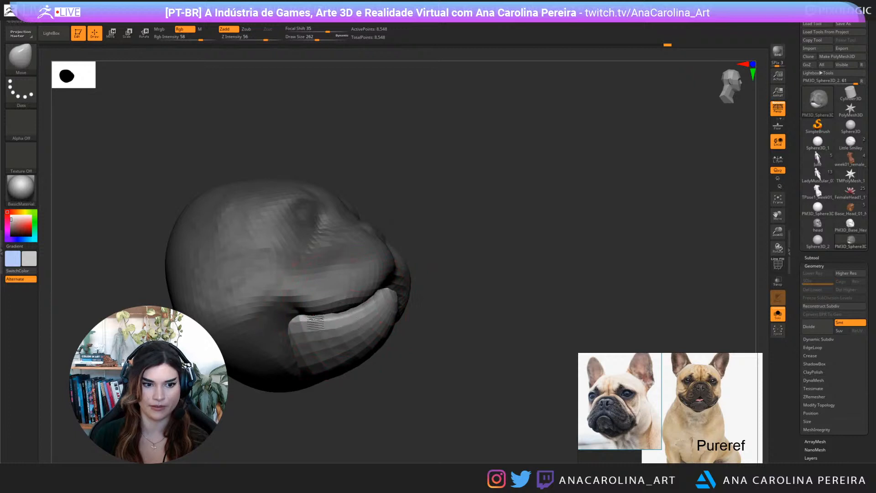
{"action": "mouse_move", "coordinate": [409, 349]}
{"action": "left_mouse_down"}
{"action": "mouse_move", "coordinate": [416, 429]}
{"action": "mouse_move", "coordinate": [421, 329]}
{"action": "left_mouse_up"}
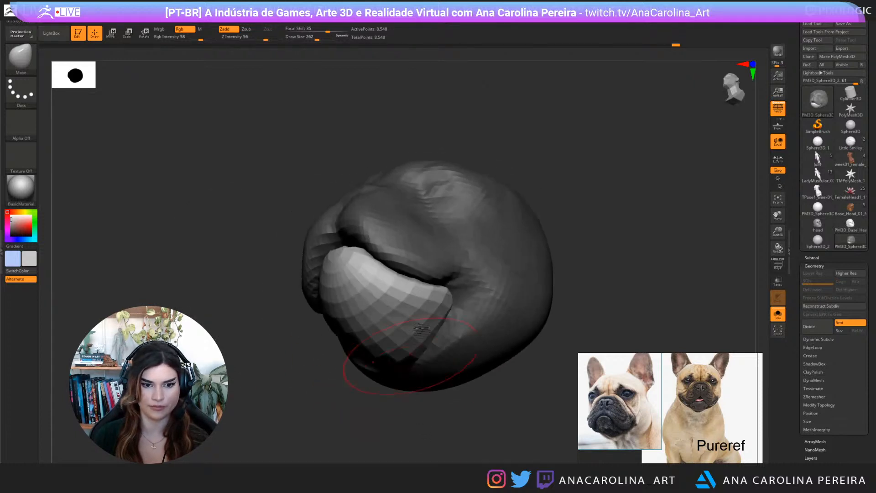
{"action": "left_click_drag", "start_coordinate": [455, 296], "coordinate": [449, 327]}
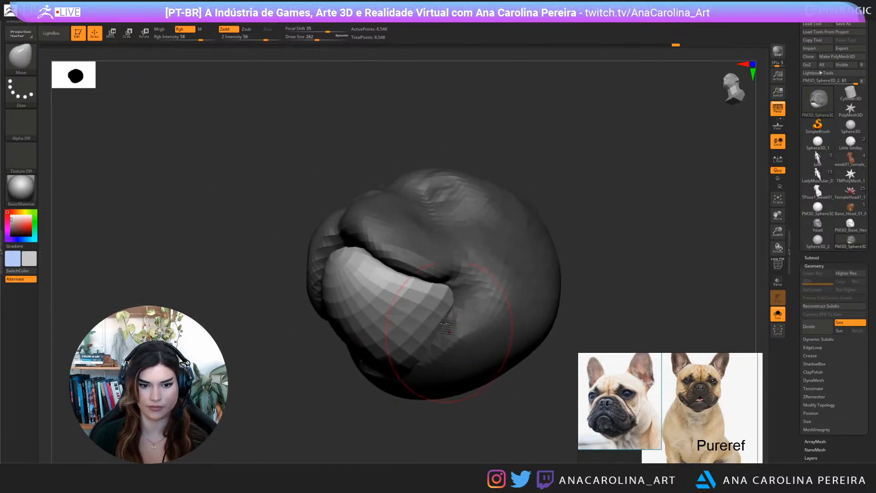
{"action": "mouse_move", "coordinate": [486, 383]}
{"action": "left_mouse_down"}
{"action": "mouse_move", "coordinate": [508, 434]}
{"action": "mouse_move", "coordinate": [497, 374]}
{"action": "mouse_move", "coordinate": [458, 379]}
{"action": "mouse_move", "coordinate": [447, 396]}
{"action": "left_mouse_up"}
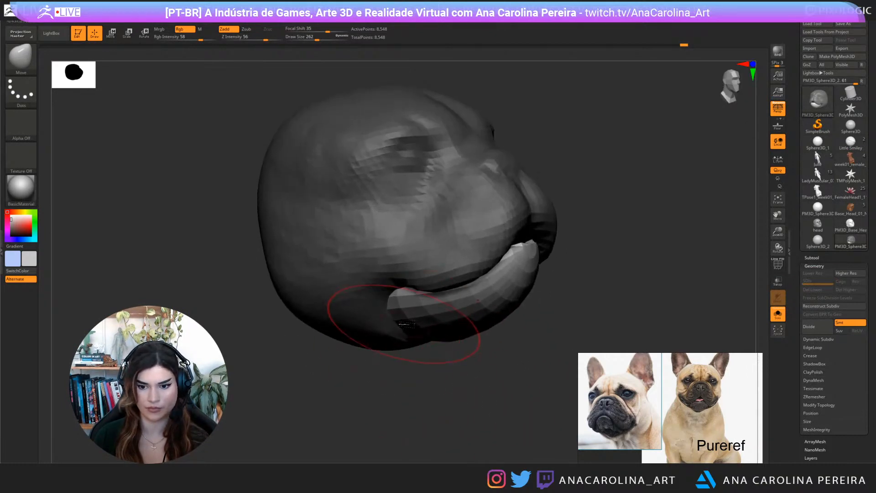
{"action": "mouse_move", "coordinate": [383, 290]}
{"action": "left_mouse_down"}
{"action": "mouse_move", "coordinate": [401, 396]}
{"action": "mouse_move", "coordinate": [507, 300]}
{"action": "mouse_move", "coordinate": [506, 283]}
{"action": "mouse_move", "coordinate": [500, 314]}
{"action": "left_mouse_up"}
{"action": "mouse_move", "coordinate": [500, 314]}
{"action": "right_mouse_down"}
{"action": "mouse_move", "coordinate": [484, 327]}
{"action": "mouse_move", "coordinate": [520, 389]}
{"action": "mouse_move", "coordinate": [409, 347]}
{"action": "mouse_move", "coordinate": [406, 314]}
{"action": "right_mouse_up"}
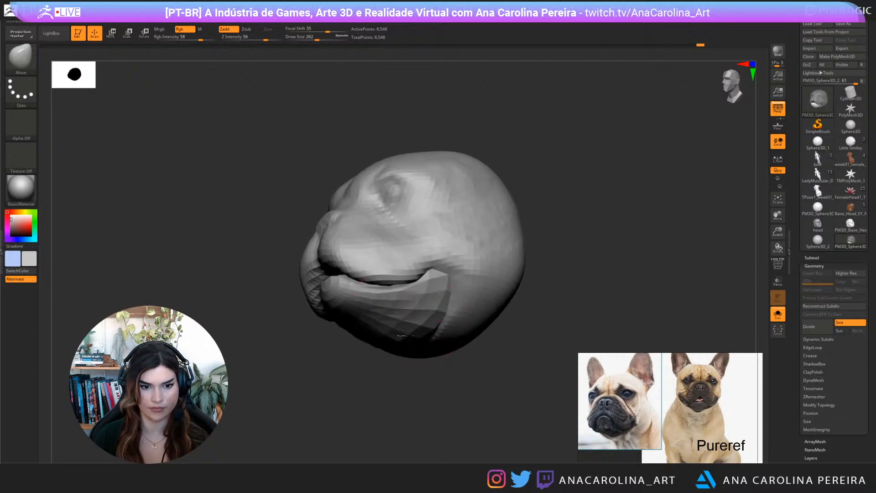
Inspect the head and lower jaw meshes from several angles with the wireframe and polygroup display on
{"action": "right_click_drag", "start_coordinate": [414, 372], "coordinate": [743, 287]}
{"action": "left_click", "coordinate": [778, 266]}
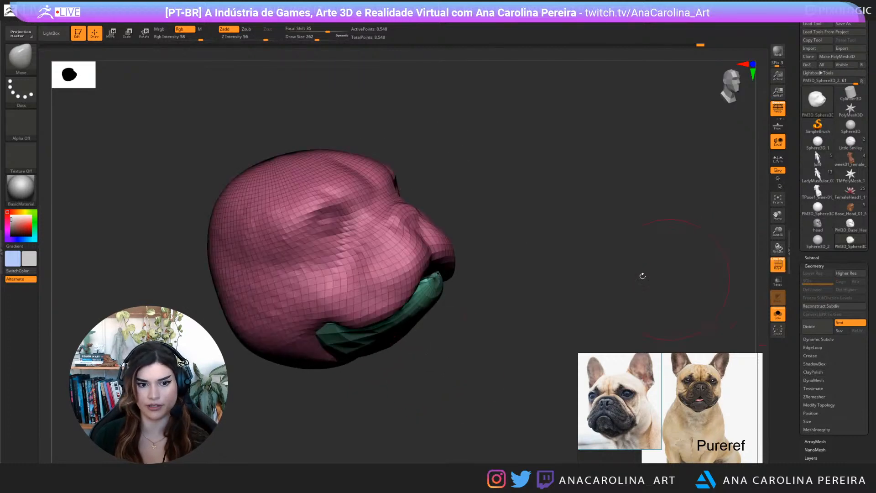
{"action": "right_click_drag", "start_coordinate": [642, 273], "coordinate": [585, 329]}
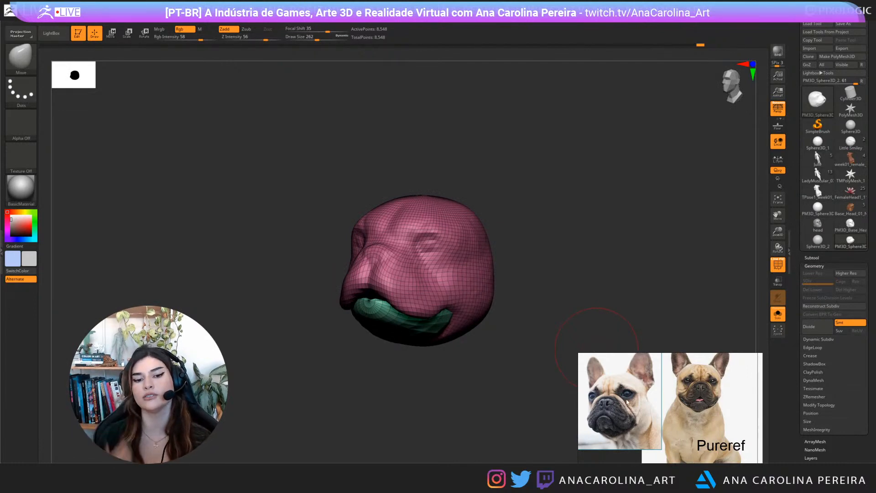
{"action": "mouse_move", "coordinate": [483, 284]}
{"action": "right_mouse_down"}
{"action": "mouse_move", "coordinate": [512, 333]}
{"action": "mouse_move", "coordinate": [493, 360]}
{"action": "mouse_move", "coordinate": [497, 343]}
{"action": "right_mouse_up"}
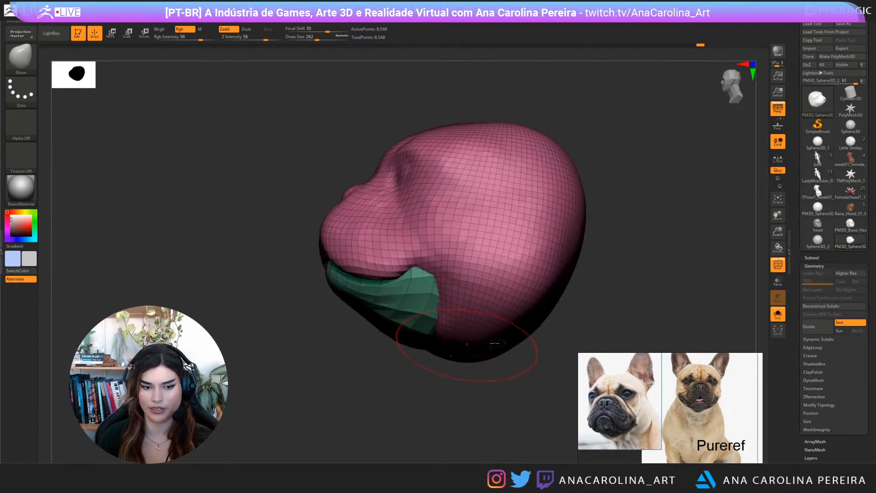
{"action": "left_click", "coordinate": [778, 265]}
{"action": "right_click_drag", "start_coordinate": [696, 286], "coordinate": [478, 364]}
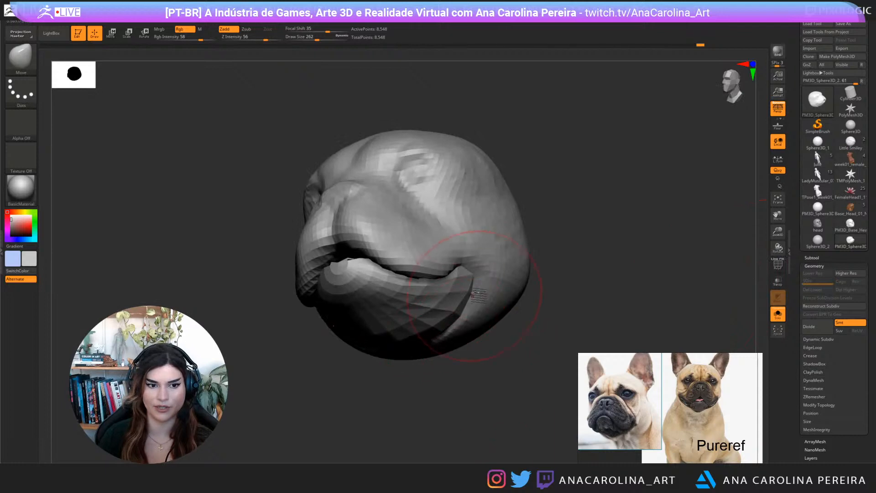
Switch to the Move Topological brush, try a pull on the front of the lower jaw and undo it
{"action": "mouse_move", "coordinate": [479, 329]}
{"action": "right_mouse_down"}
{"action": "mouse_move", "coordinate": [493, 388]}
{"action": "mouse_move", "coordinate": [475, 382]}
{"action": "right_mouse_up"}
{"action": "key", "text": "b"}
{"action": "key", "text": "m"}
{"action": "key", "text": "t"}
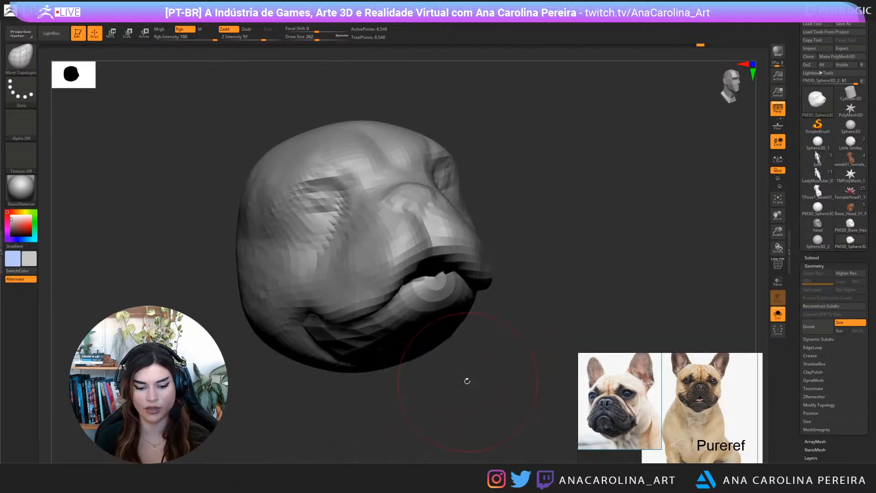
{"action": "key", "text": "b"}
{"action": "key", "text": "m"}
{"action": "key", "text": "t"}
{"action": "right_click_drag", "start_coordinate": [454, 370], "coordinate": [422, 347]}
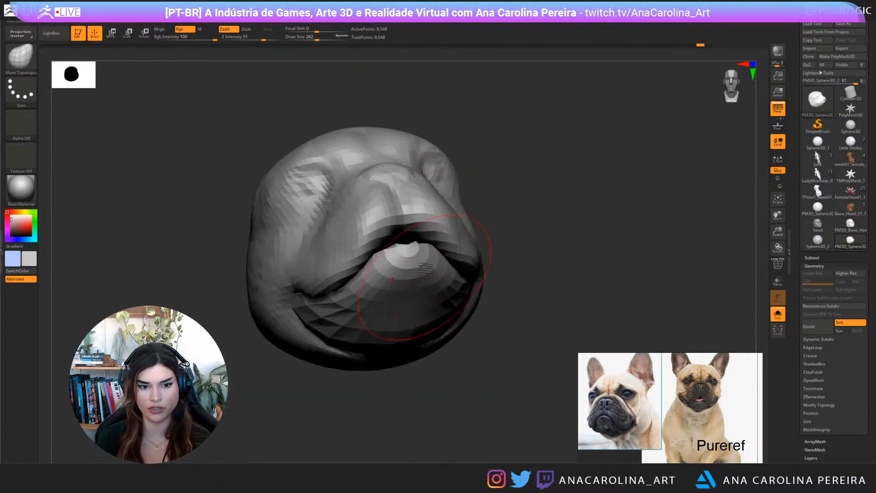
{"action": "mouse_move", "coordinate": [419, 278]}
{"action": "left_mouse_down"}
{"action": "mouse_move", "coordinate": [419, 239]}
{"action": "mouse_move", "coordinate": [420, 249]}
{"action": "mouse_move", "coordinate": [441, 256]}
{"action": "left_mouse_up"}
{"action": "key", "text": "ctrl+z"}
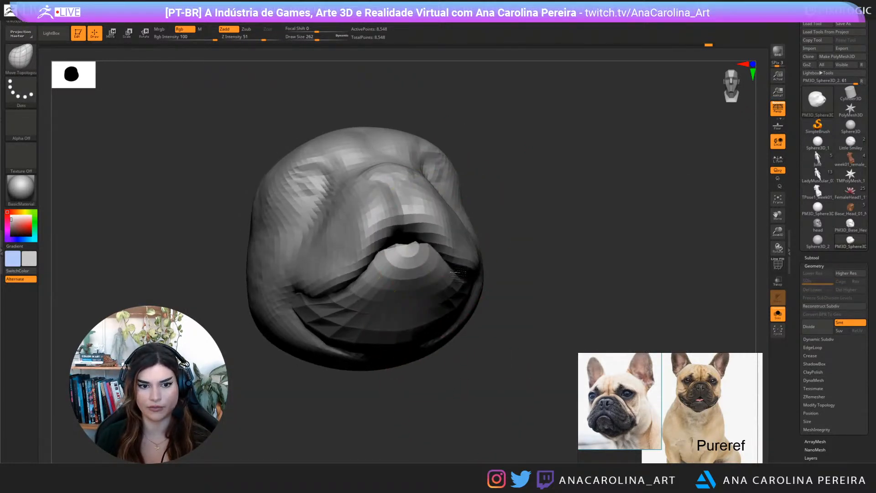
Check the jaw from the side and front and reduce the Move Topological draw size to 172
{"action": "right_click_drag", "start_coordinate": [538, 264], "coordinate": [303, 254]}
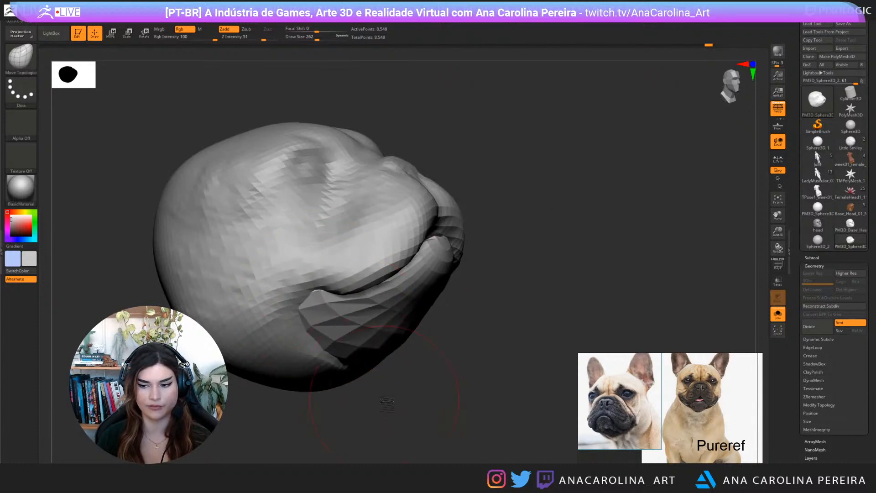
{"action": "mouse_move", "coordinate": [324, 320]}
{"action": "right_mouse_down"}
{"action": "mouse_move", "coordinate": [359, 424]}
{"action": "mouse_move", "coordinate": [464, 455]}
{"action": "mouse_move", "coordinate": [517, 392]}
{"action": "mouse_move", "coordinate": [502, 401]}
{"action": "right_mouse_up"}
{"action": "key", "text": "space"}
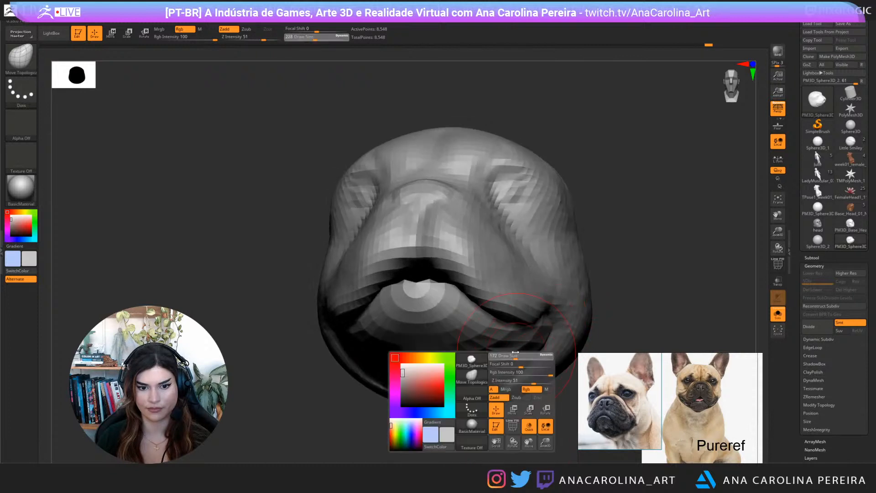
{"action": "left_click_drag", "start_coordinate": [513, 364], "coordinate": [505, 364]}
Set the Ambient modifier of BasicMaterial to 21 to brighten the model's shading
{"action": "left_click", "coordinate": [232, 22]}
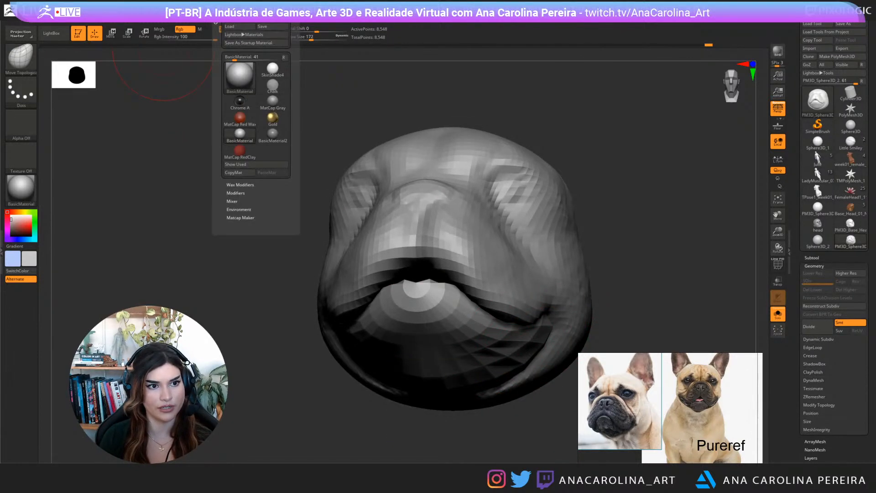
{"action": "left_click", "coordinate": [241, 184]}
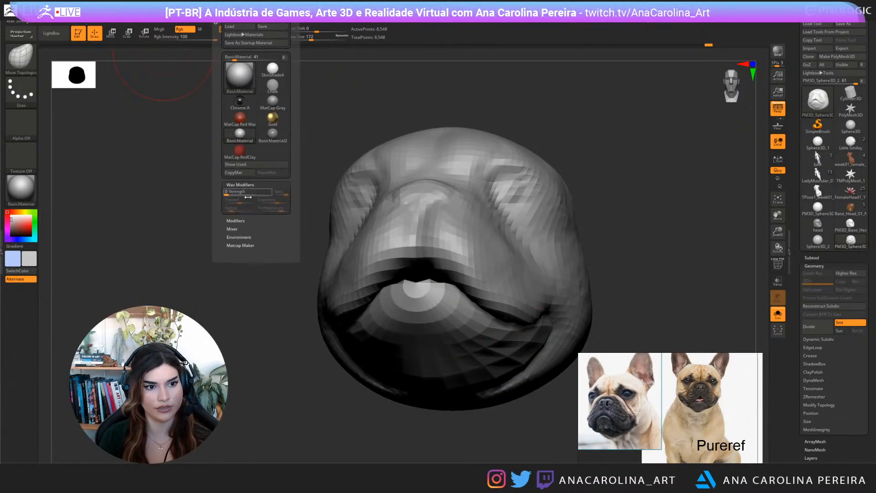
{"action": "left_click", "coordinate": [247, 221]}
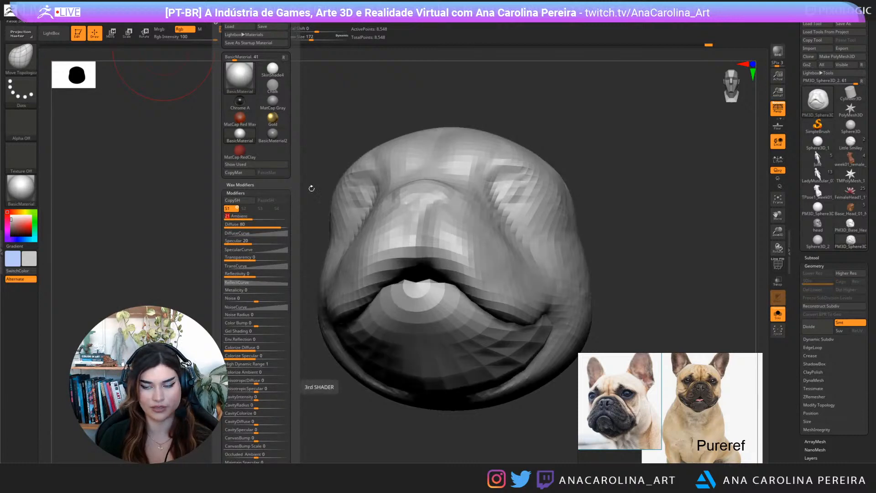
Adjust the underside of the lower jaw piece with the Move Topological brush at draw size 172
{"action": "mouse_move", "coordinate": [662, 242]}
{"action": "right_mouse_down"}
{"action": "mouse_move", "coordinate": [665, 258]}
{"action": "mouse_move", "coordinate": [654, 226]}
{"action": "mouse_move", "coordinate": [659, 248]}
{"action": "mouse_move", "coordinate": [612, 240]}
{"action": "mouse_move", "coordinate": [466, 337]}
{"action": "right_mouse_up"}
{"action": "mouse_move", "coordinate": [398, 347]}
{"action": "left_mouse_down"}
{"action": "mouse_move", "coordinate": [379, 332]}
{"action": "mouse_move", "coordinate": [403, 349]}
{"action": "mouse_move", "coordinate": [432, 336]}
{"action": "mouse_move", "coordinate": [370, 340]}
{"action": "left_mouse_up"}
{"action": "mouse_move", "coordinate": [379, 346]}
{"action": "right_mouse_down"}
{"action": "mouse_move", "coordinate": [484, 388]}
{"action": "mouse_move", "coordinate": [505, 408]}
{"action": "mouse_move", "coordinate": [447, 347]}
{"action": "mouse_move", "coordinate": [420, 340]}
{"action": "mouse_move", "coordinate": [431, 324]}
{"action": "right_mouse_up"}
{"action": "mouse_move", "coordinate": [432, 328]}
{"action": "left_mouse_down"}
{"action": "mouse_move", "coordinate": [393, 332]}
{"action": "mouse_move", "coordinate": [430, 326]}
{"action": "left_mouse_up"}
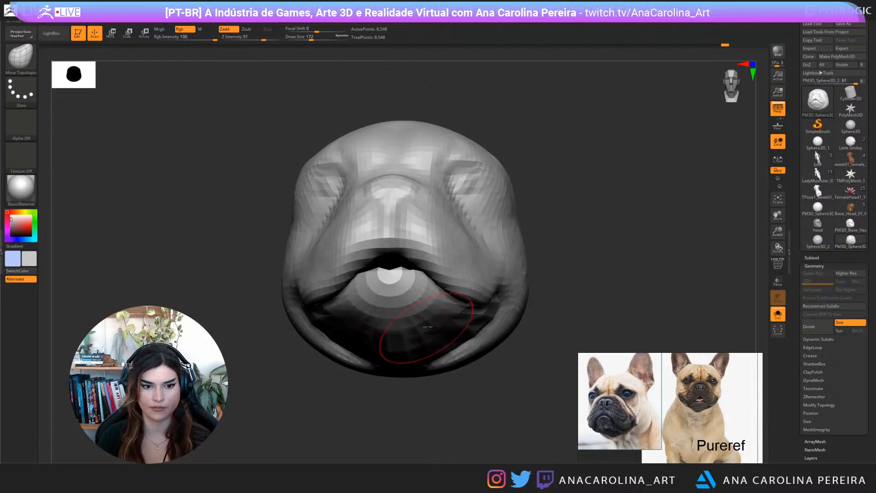
{"action": "mouse_move", "coordinate": [455, 389]}
{"action": "right_mouse_down"}
{"action": "mouse_move", "coordinate": [411, 374]}
{"action": "mouse_move", "coordinate": [420, 362]}
{"action": "right_mouse_up"}
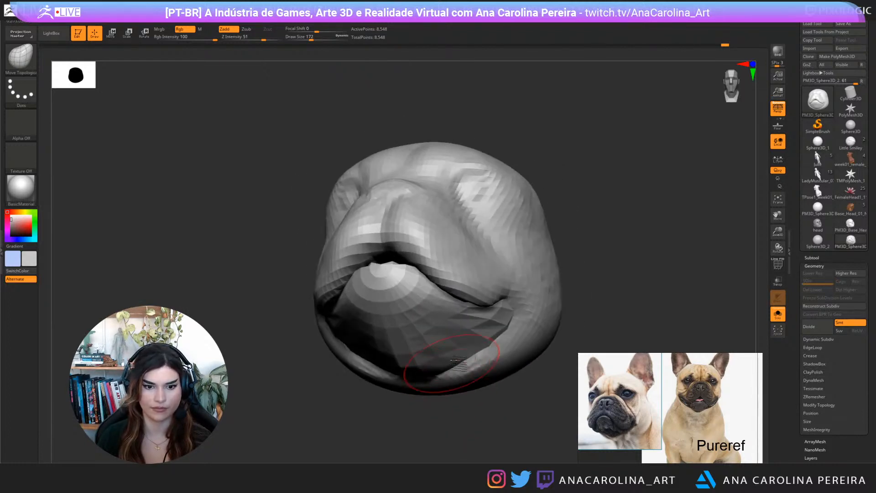
{"action": "mouse_move", "coordinate": [497, 345]}
{"action": "right_mouse_down"}
{"action": "mouse_move", "coordinate": [528, 414]}
{"action": "mouse_move", "coordinate": [512, 415]}
{"action": "mouse_move", "coordinate": [516, 401]}
{"action": "mouse_move", "coordinate": [488, 390]}
{"action": "right_mouse_up"}
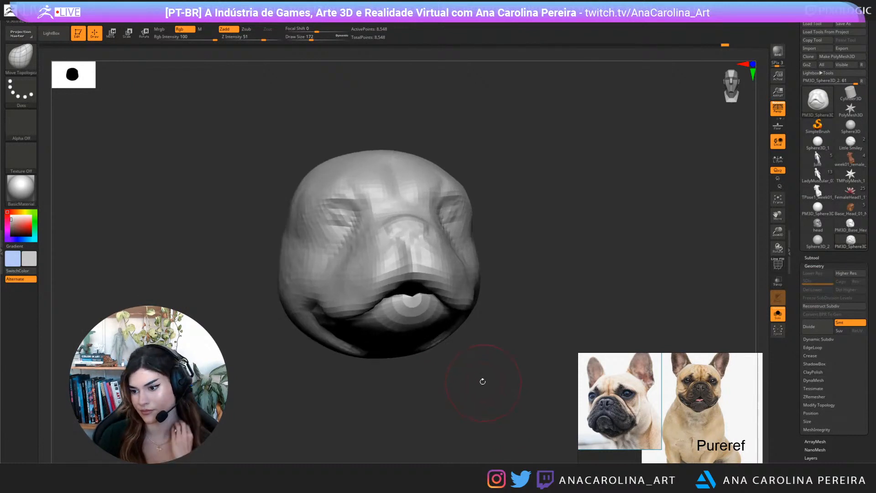
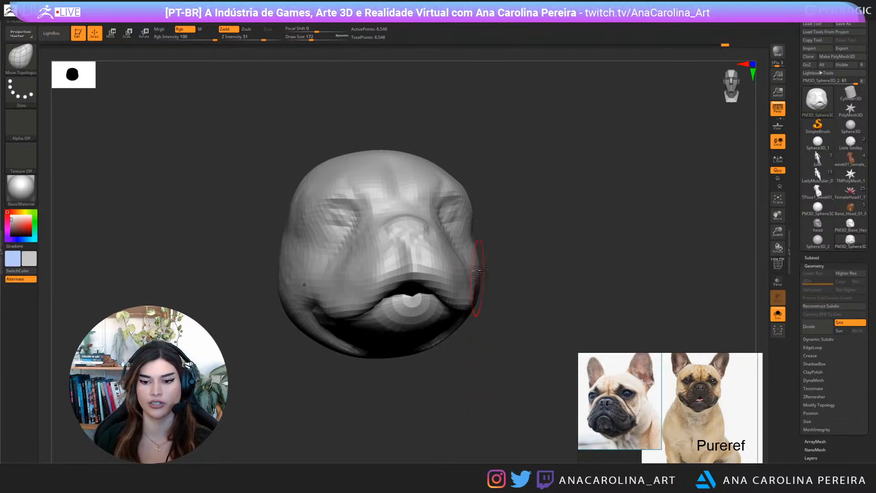
Switch to the Move brush and adjust the outline of the skull at a draw size of about 437
{"action": "mouse_move", "coordinate": [477, 270]}
{"action": "left_mouse_down"}
{"action": "mouse_move", "coordinate": [528, 272]}
{"action": "mouse_move", "coordinate": [509, 279]}
{"action": "left_mouse_up"}
{"action": "key", "text": "b"}
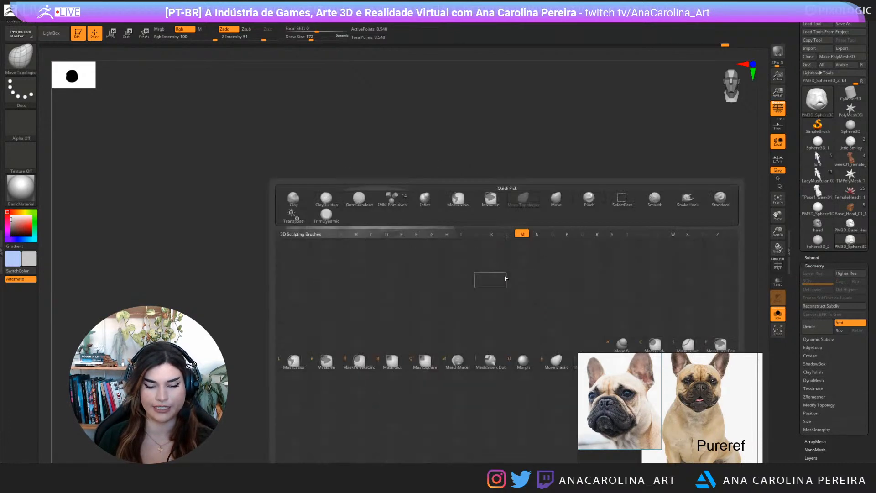
{"action": "key", "text": "v"}
{"action": "key", "text": "space"}
{"action": "key", "text": "space"}
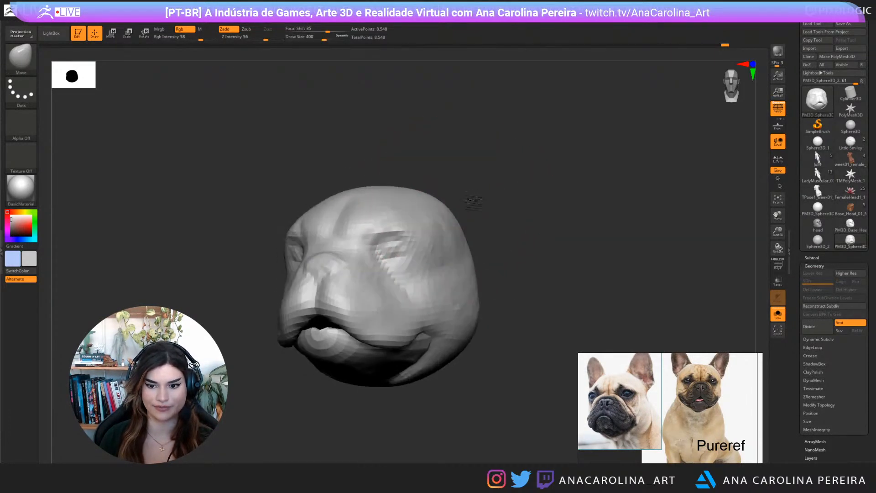
{"action": "mouse_move", "coordinate": [473, 198]}
{"action": "left_mouse_down"}
{"action": "mouse_move", "coordinate": [518, 214]}
{"action": "mouse_move", "coordinate": [439, 174]}
{"action": "mouse_move", "coordinate": [460, 172]}
{"action": "mouse_move", "coordinate": [426, 182]}
{"action": "mouse_move", "coordinate": [450, 176]}
{"action": "left_mouse_up"}
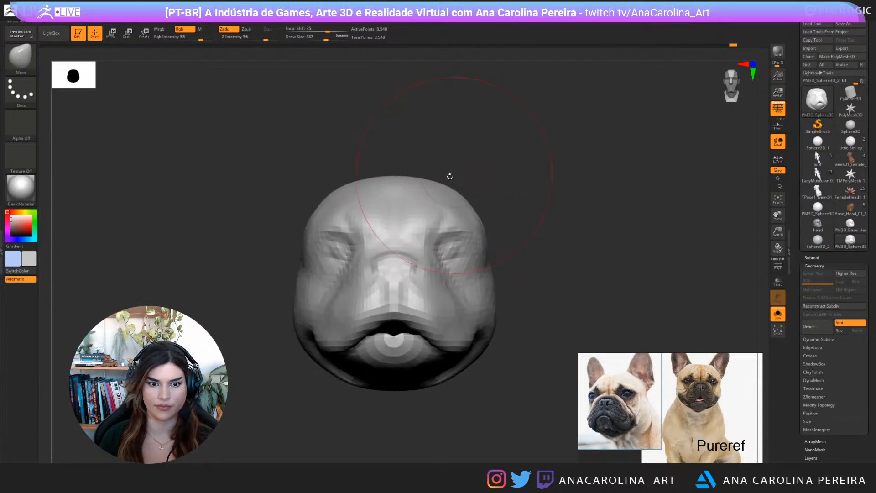
{"action": "left_click_drag", "start_coordinate": [501, 186], "coordinate": [512, 223]}
Insert mirrored Sphere 32 primitives with the IMM Primitives brush on the upper sides of the skull and position them as ear bases
{"action": "key", "text": "b"}
{"action": "key", "text": "i"}
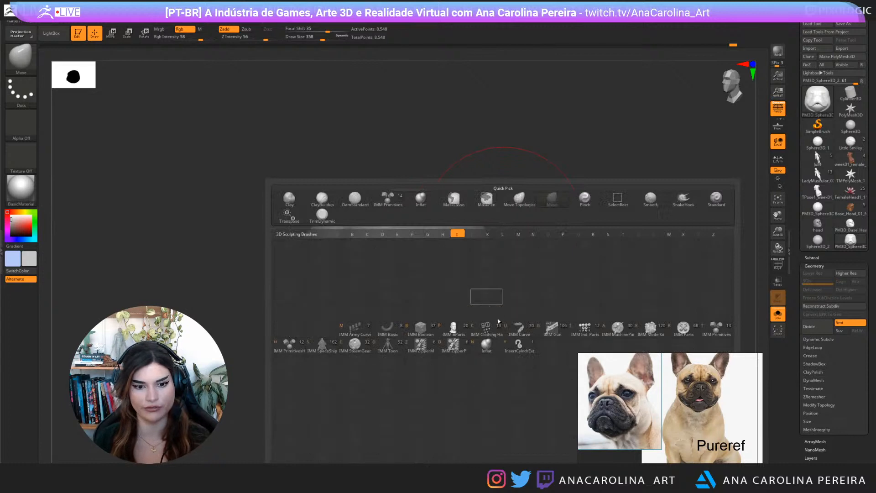
{"action": "left_click", "coordinate": [717, 331]}
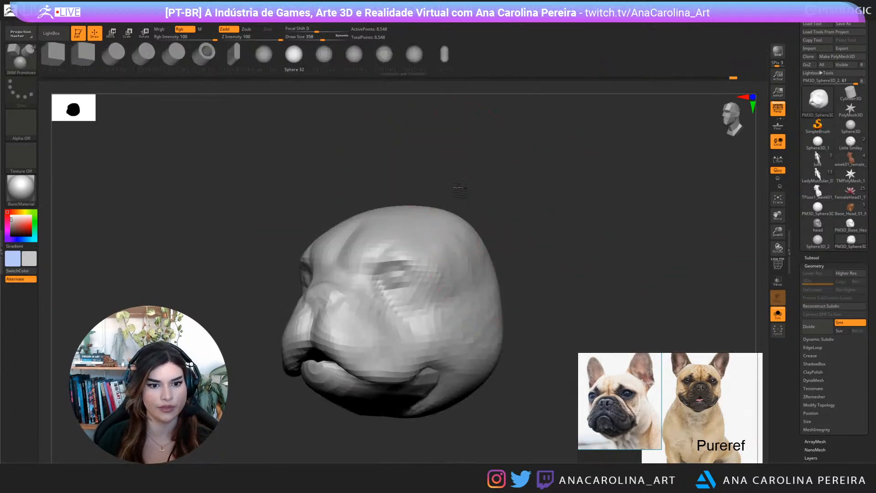
{"action": "left_click_drag", "start_coordinate": [460, 187], "coordinate": [471, 220]}
{"action": "right_click_drag", "start_coordinate": [487, 233], "coordinate": [472, 235]}
{"action": "left_click_drag", "start_coordinate": [474, 232], "coordinate": [500, 254]}
{"action": "left_click_drag", "start_coordinate": [489, 213], "coordinate": [466, 232]}
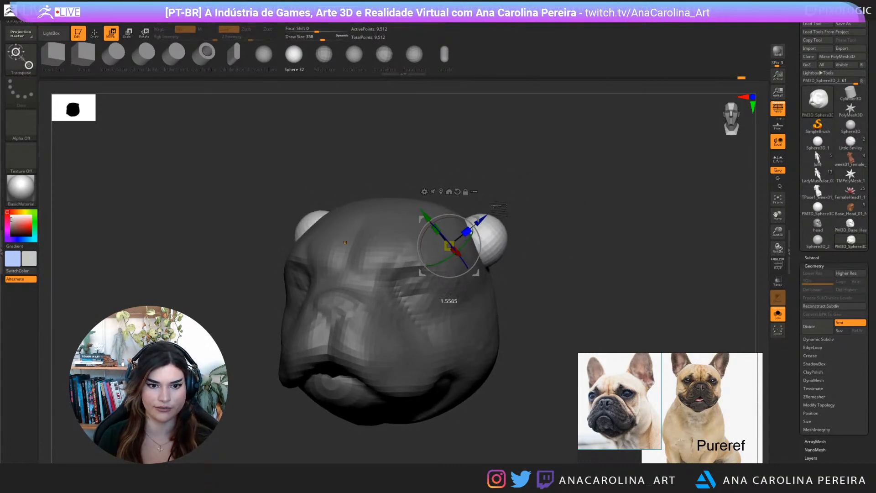
{"action": "mouse_move", "coordinate": [525, 217]}
{"action": "left_mouse_down"}
{"action": "mouse_move", "coordinate": [539, 222]}
{"action": "mouse_move", "coordinate": [441, 251]}
{"action": "left_mouse_up"}
Pull the inserted spheres up and outward into pointed ears with the SnakeHook brush at draw size 268
{"action": "key", "text": "b"}
{"action": "key", "text": "s"}
{"action": "key", "text": "h"}
{"action": "key", "text": "space"}
{"action": "mouse_move", "coordinate": [495, 209]}
{"action": "left_mouse_down"}
{"action": "mouse_move", "coordinate": [485, 209]}
{"action": "mouse_move", "coordinate": [543, 149]}
{"action": "left_mouse_up"}
{"action": "mouse_move", "coordinate": [552, 192]}
{"action": "left_mouse_down"}
{"action": "mouse_move", "coordinate": [521, 262]}
{"action": "mouse_move", "coordinate": [500, 236]}
{"action": "mouse_move", "coordinate": [540, 182]}
{"action": "mouse_move", "coordinate": [538, 194]}
{"action": "mouse_move", "coordinate": [511, 196]}
{"action": "mouse_move", "coordinate": [474, 182]}
{"action": "mouse_move", "coordinate": [573, 150]}
{"action": "left_mouse_up"}
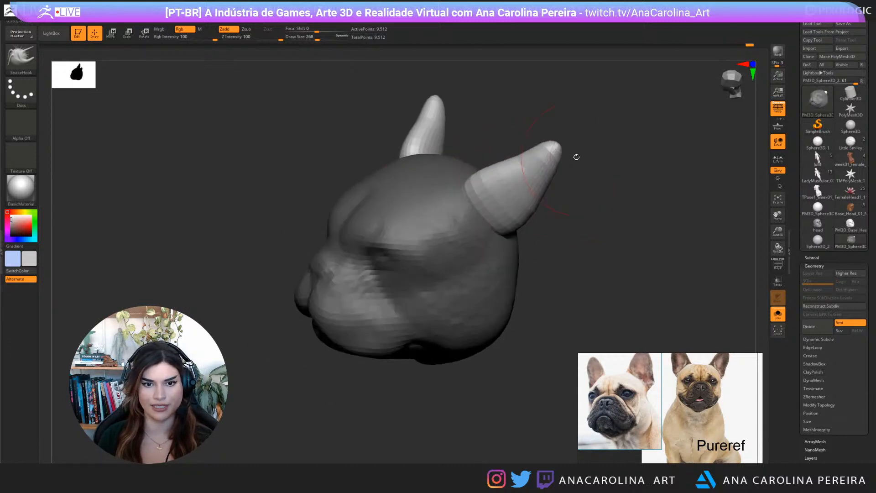
{"action": "mouse_move", "coordinate": [526, 165]}
{"action": "left_mouse_down"}
{"action": "mouse_move", "coordinate": [555, 129]}
{"action": "mouse_move", "coordinate": [508, 162]}
{"action": "left_mouse_up"}
Flatten the ears and hollow their front faces with SnakeHook strokes at draw sizes 197 and 132
{"action": "key", "text": "space"}
{"action": "mouse_move", "coordinate": [558, 119]}
{"action": "left_mouse_down"}
{"action": "mouse_move", "coordinate": [566, 145]}
{"action": "mouse_move", "coordinate": [525, 182]}
{"action": "left_mouse_up"}
{"action": "mouse_move", "coordinate": [623, 211]}
{"action": "left_mouse_down"}
{"action": "mouse_move", "coordinate": [507, 187]}
{"action": "mouse_move", "coordinate": [524, 173]}
{"action": "left_mouse_up"}
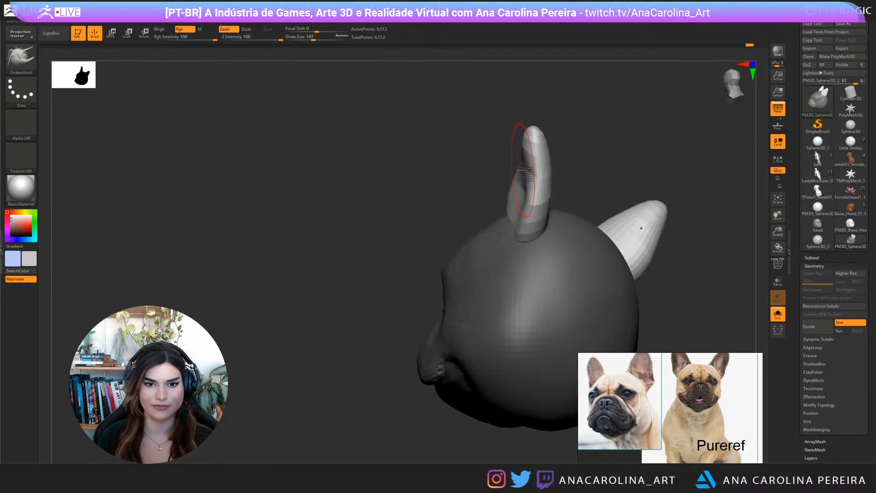
{"action": "mouse_move", "coordinate": [566, 109]}
{"action": "left_mouse_down"}
{"action": "mouse_move", "coordinate": [594, 141]}
{"action": "mouse_move", "coordinate": [543, 157]}
{"action": "mouse_move", "coordinate": [522, 125]}
{"action": "left_mouse_up"}
{"action": "key", "text": "space"}
{"action": "mouse_move", "coordinate": [532, 142]}
{"action": "left_mouse_down"}
{"action": "mouse_move", "coordinate": [500, 165]}
{"action": "mouse_move", "coordinate": [492, 183]}
{"action": "left_mouse_up"}
{"action": "mouse_move", "coordinate": [492, 183]}
{"action": "right_mouse_down"}
{"action": "mouse_move", "coordinate": [520, 213]}
{"action": "mouse_move", "coordinate": [492, 206]}
{"action": "mouse_move", "coordinate": [489, 218]}
{"action": "mouse_move", "coordinate": [545, 219]}
{"action": "right_mouse_up"}
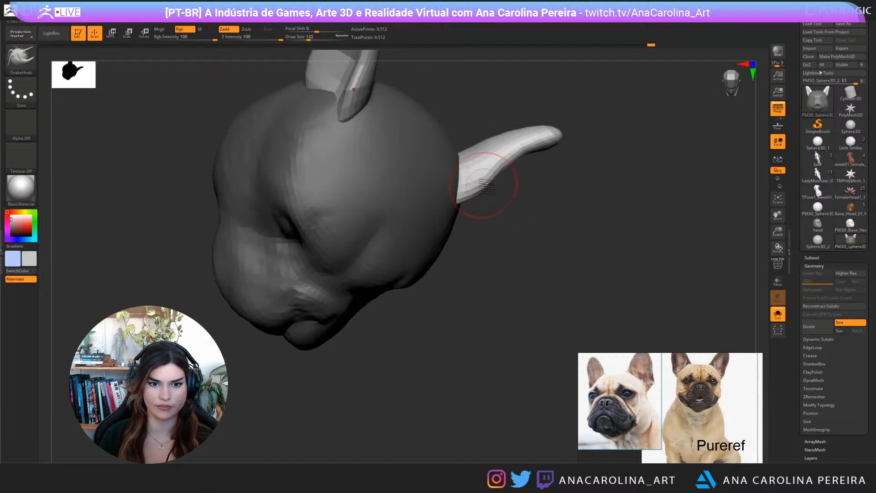
Widen the cupped ears at draw size 192 and fill out their lower outer edges with SnakeHook at 154
{"action": "mouse_move", "coordinate": [572, 168]}
{"action": "right_mouse_down"}
{"action": "mouse_move", "coordinate": [548, 161]}
{"action": "mouse_move", "coordinate": [648, 176]}
{"action": "mouse_move", "coordinate": [598, 192]}
{"action": "right_mouse_up"}
{"action": "key", "text": "space"}
{"action": "left_click_drag", "start_coordinate": [629, 172], "coordinate": [635, 173]}
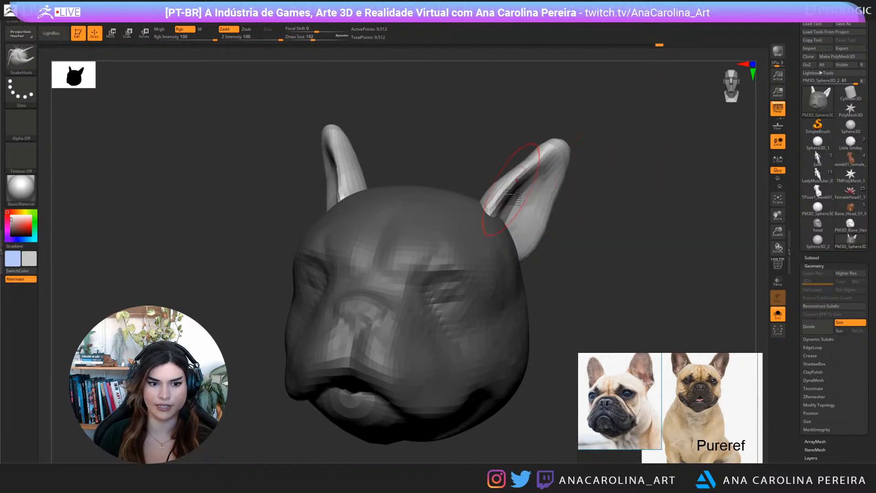
{"action": "mouse_move", "coordinate": [510, 223]}
{"action": "right_mouse_down"}
{"action": "mouse_move", "coordinate": [568, 239]}
{"action": "mouse_move", "coordinate": [536, 232]}
{"action": "right_mouse_up"}
{"action": "mouse_move", "coordinate": [537, 201]}
{"action": "right_mouse_down"}
{"action": "mouse_move", "coordinate": [538, 190]}
{"action": "mouse_move", "coordinate": [546, 196]}
{"action": "right_mouse_up"}
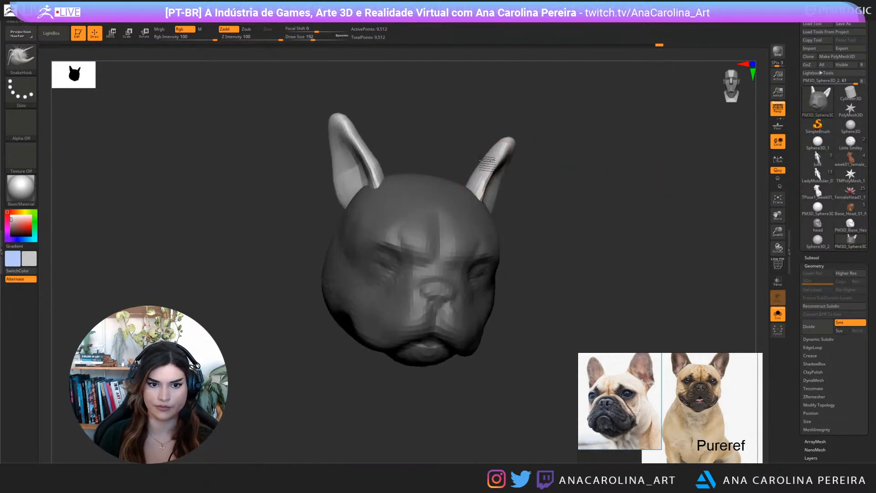
{"action": "left_click_drag", "start_coordinate": [487, 163], "coordinate": [490, 165]}
{"action": "mouse_move", "coordinate": [511, 174]}
{"action": "right_mouse_down"}
{"action": "mouse_move", "coordinate": [558, 209]}
{"action": "mouse_move", "coordinate": [505, 246]}
{"action": "right_mouse_up"}
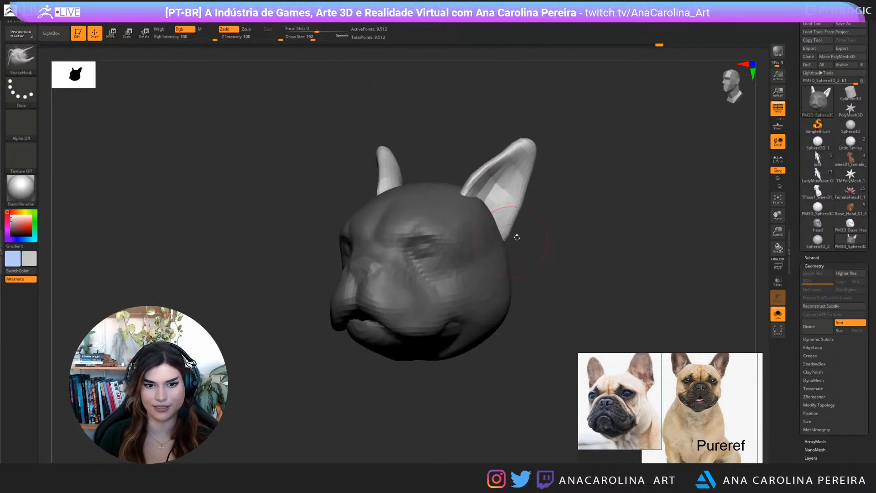
{"action": "key", "text": "space"}
{"action": "left_click_drag", "start_coordinate": [517, 238], "coordinate": [524, 227]}
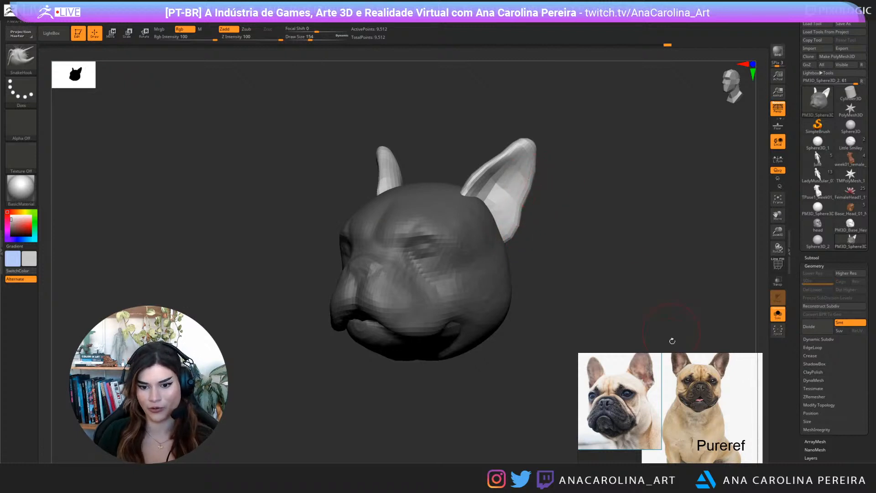
Bring the dogs' ears into view on the reference board and refine the ear tips with SnakeHook at draw size 108
{"action": "middle_click_drag", "start_coordinate": [677, 361], "coordinate": [656, 414]}
{"action": "scroll", "coordinate": [656, 414], "scroll_direction": "up", "scroll_amount": 1}
{"action": "right_click_drag", "start_coordinate": [569, 259], "coordinate": [604, 261], "text": "shift"}
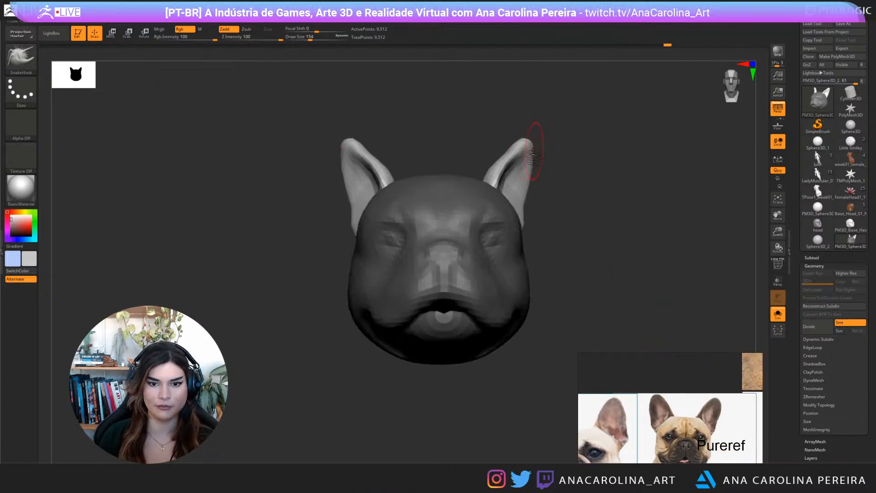
{"action": "key", "text": "space"}
{"action": "mouse_move", "coordinate": [534, 156]}
{"action": "left_mouse_down"}
{"action": "mouse_move", "coordinate": [505, 148]}
{"action": "mouse_move", "coordinate": [528, 138]}
{"action": "mouse_move", "coordinate": [524, 146]}
{"action": "left_mouse_up"}
{"action": "key", "text": "space"}
{"action": "key", "text": "space"}
{"action": "mouse_move", "coordinate": [558, 161]}
{"action": "right_mouse_down"}
{"action": "mouse_move", "coordinate": [537, 165]}
{"action": "mouse_move", "coordinate": [581, 242]}
{"action": "mouse_move", "coordinate": [543, 219]}
{"action": "mouse_move", "coordinate": [571, 220]}
{"action": "right_mouse_up"}
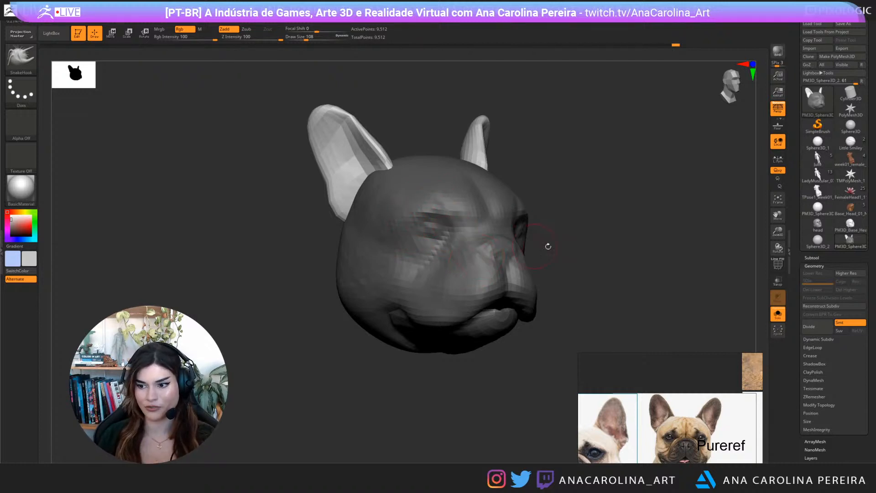
Reshape the inner edges of the ears and their junction with the forehead using SnakeHook at draw size 108
{"action": "mouse_move", "coordinate": [571, 284]}
{"action": "left_mouse_down"}
{"action": "mouse_move", "coordinate": [582, 270]}
{"action": "mouse_move", "coordinate": [495, 176]}
{"action": "left_mouse_up"}
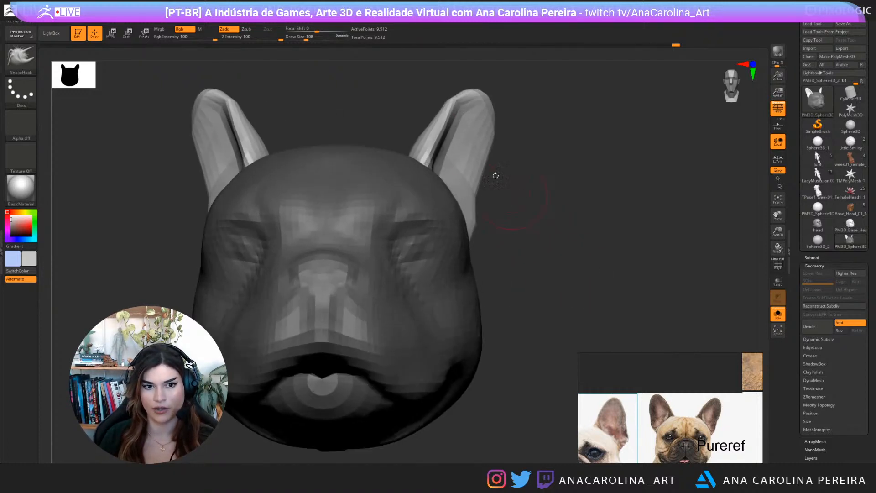
{"action": "mouse_move", "coordinate": [446, 150]}
{"action": "left_mouse_down"}
{"action": "mouse_move", "coordinate": [451, 110]}
{"action": "mouse_move", "coordinate": [424, 168]}
{"action": "mouse_move", "coordinate": [422, 156]}
{"action": "left_mouse_up"}
{"action": "mouse_move", "coordinate": [525, 188]}
{"action": "left_mouse_down"}
{"action": "mouse_move", "coordinate": [528, 201]}
{"action": "mouse_move", "coordinate": [492, 240]}
{"action": "left_mouse_up"}
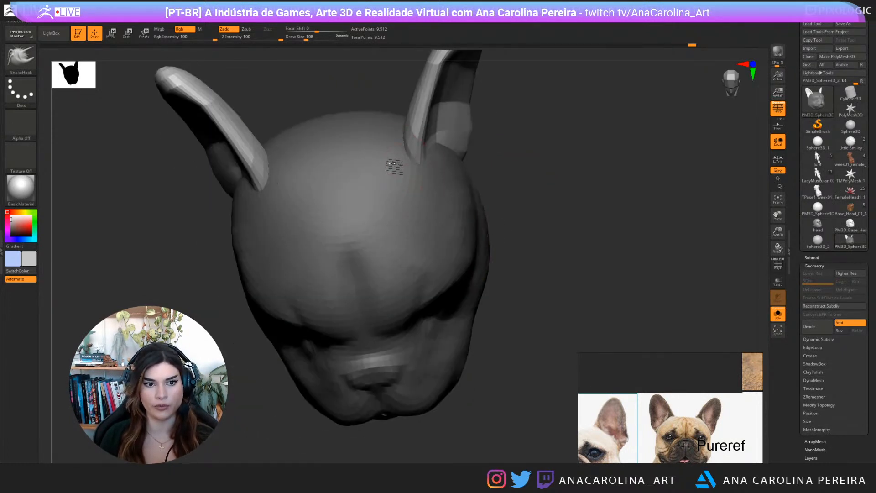
{"action": "left_click_drag", "start_coordinate": [395, 165], "coordinate": [390, 177]}
{"action": "mouse_move", "coordinate": [396, 136]}
{"action": "left_mouse_down"}
{"action": "mouse_move", "coordinate": [400, 110]}
{"action": "mouse_move", "coordinate": [383, 89]}
{"action": "mouse_move", "coordinate": [391, 140]}
{"action": "left_mouse_up"}
{"action": "mouse_move", "coordinate": [481, 171]}
{"action": "left_mouse_down", "text": "shift"}
{"action": "mouse_move", "coordinate": [475, 123]}
{"action": "mouse_move", "coordinate": [427, 120]}
{"action": "mouse_move", "coordinate": [438, 110]}
{"action": "left_mouse_up", "text": "shift"}
{"action": "left_click_drag", "start_coordinate": [530, 133], "coordinate": [628, 221]}
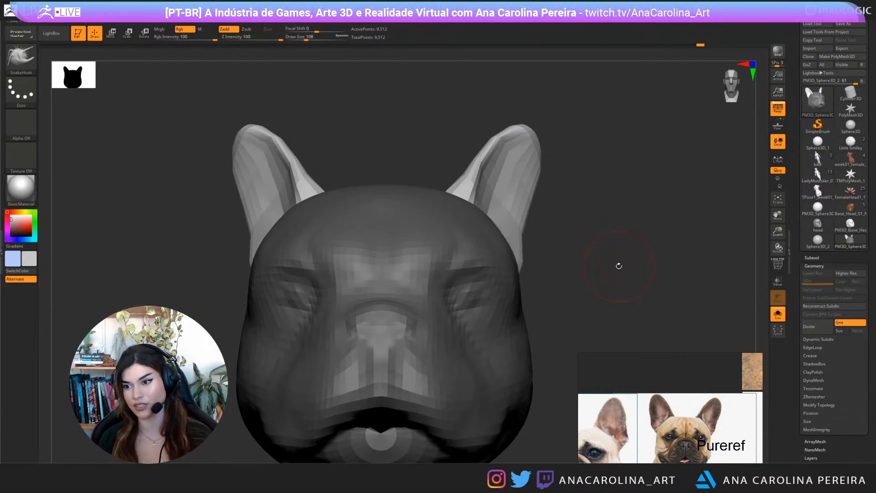
Broaden the backs of the ears and their rear bases with SnakeHook at draw size 163
{"action": "mouse_move", "coordinate": [593, 197]}
{"action": "left_mouse_down"}
{"action": "mouse_move", "coordinate": [513, 231]}
{"action": "mouse_move", "coordinate": [530, 232]}
{"action": "left_mouse_up"}
{"action": "key", "text": "space"}
{"action": "mouse_move", "coordinate": [543, 244]}
{"action": "right_mouse_down"}
{"action": "mouse_move", "coordinate": [613, 226]}
{"action": "mouse_move", "coordinate": [671, 248]}
{"action": "mouse_move", "coordinate": [588, 279]}
{"action": "mouse_move", "coordinate": [453, 229]}
{"action": "right_mouse_up"}
{"action": "mouse_move", "coordinate": [436, 211]}
{"action": "left_mouse_down"}
{"action": "mouse_move", "coordinate": [456, 238]}
{"action": "mouse_move", "coordinate": [479, 198]}
{"action": "left_mouse_up"}
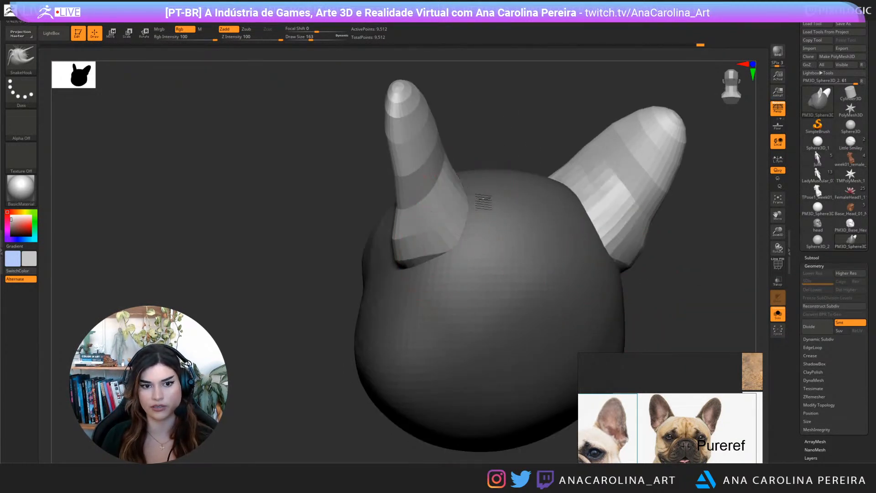
{"action": "mouse_move", "coordinate": [479, 198]}
{"action": "right_mouse_down"}
{"action": "mouse_move", "coordinate": [468, 176]}
{"action": "mouse_move", "coordinate": [487, 170]}
{"action": "right_mouse_up"}
{"action": "right_click_drag", "start_coordinate": [522, 94], "coordinate": [426, 172]}
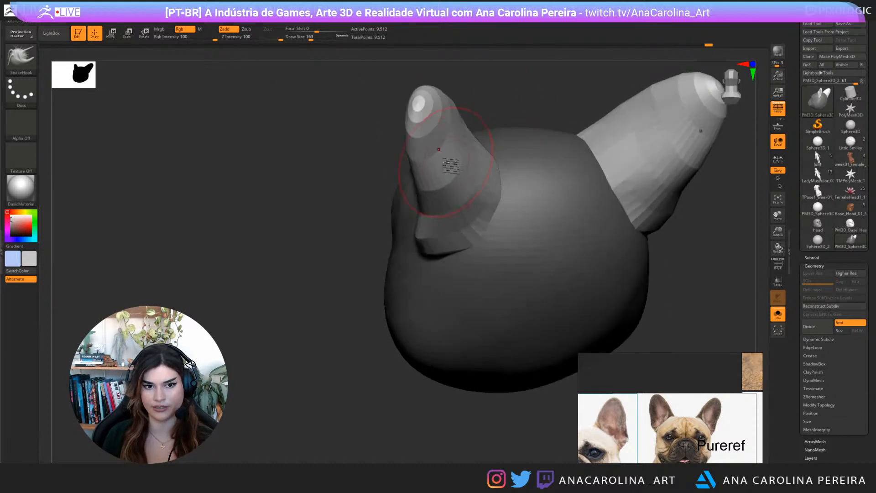
{"action": "right_click_drag", "start_coordinate": [508, 98], "coordinate": [488, 112]}
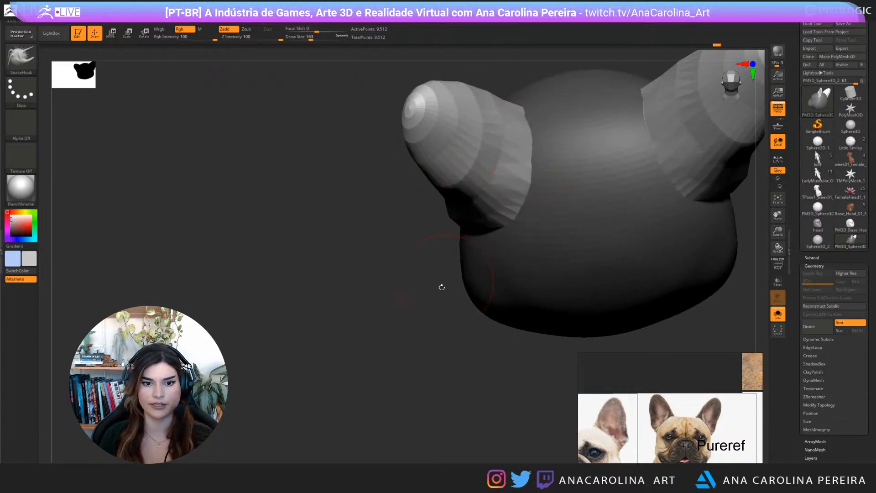
{"action": "right_click_drag", "start_coordinate": [442, 287], "coordinate": [525, 214]}
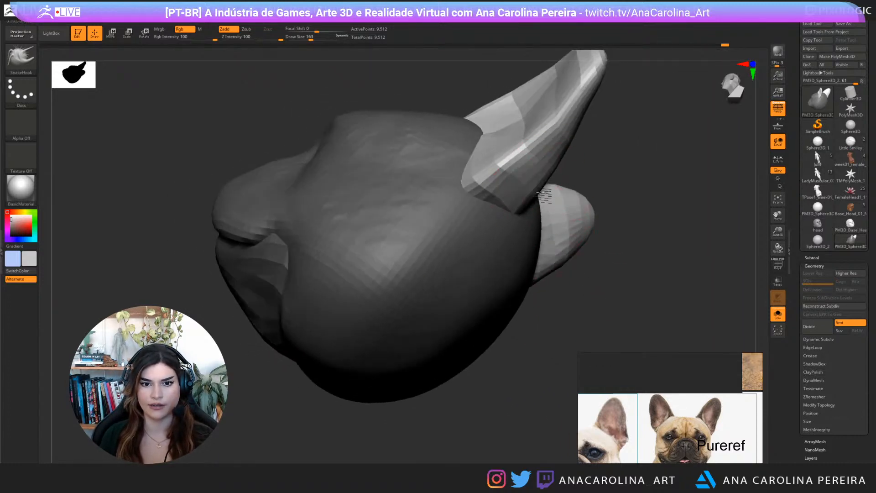
{"action": "mouse_move", "coordinate": [553, 162]}
{"action": "right_mouse_down"}
{"action": "mouse_move", "coordinate": [628, 132]}
{"action": "mouse_move", "coordinate": [603, 211]}
{"action": "mouse_move", "coordinate": [469, 274]}
{"action": "mouse_move", "coordinate": [512, 263]}
{"action": "mouse_move", "coordinate": [530, 161]}
{"action": "mouse_move", "coordinate": [557, 147]}
{"action": "mouse_move", "coordinate": [517, 136]}
{"action": "mouse_move", "coordinate": [479, 162]}
{"action": "right_mouse_up"}
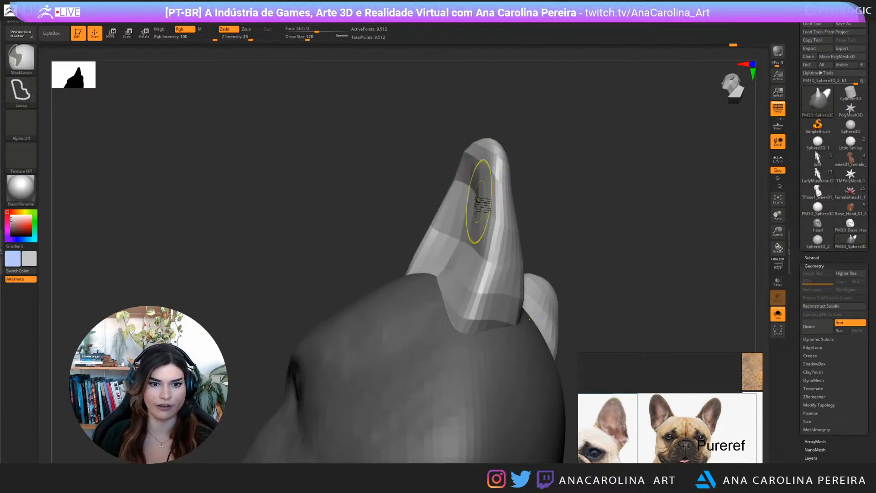
Fit the front and rear bases of the ears to the skull with SnakeHook at draw size 182
{"action": "right_click_drag", "start_coordinate": [484, 179], "coordinate": [544, 195]}
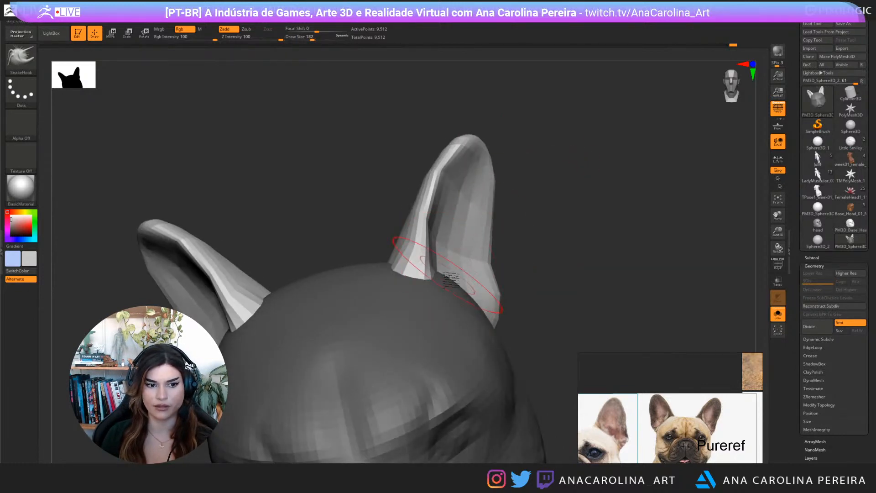
{"action": "right_click_drag", "start_coordinate": [451, 280], "coordinate": [530, 258]}
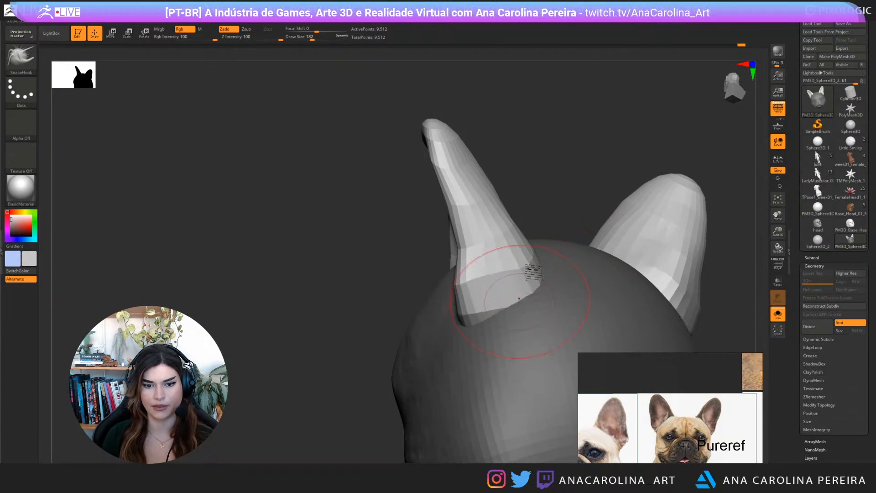
{"action": "right_click_drag", "start_coordinate": [504, 284], "coordinate": [594, 207]}
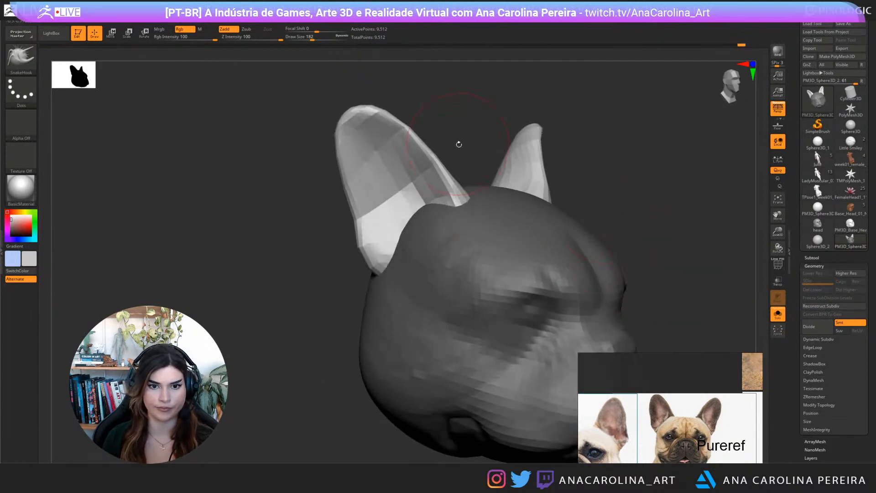
{"action": "right_click_drag", "start_coordinate": [458, 144], "coordinate": [562, 144]}
Tighten the outer side edge of the ears with the Pinch brush at draw size 274
{"action": "key", "text": "b"}
{"action": "key", "text": "p"}
{"action": "key", "text": "i"}
{"action": "mouse_move", "coordinate": [626, 180]}
{"action": "right_mouse_down"}
{"action": "mouse_move", "coordinate": [593, 172]}
{"action": "mouse_move", "coordinate": [579, 155]}
{"action": "right_mouse_up"}
{"action": "right_click_drag", "start_coordinate": [607, 198], "coordinate": [586, 196]}
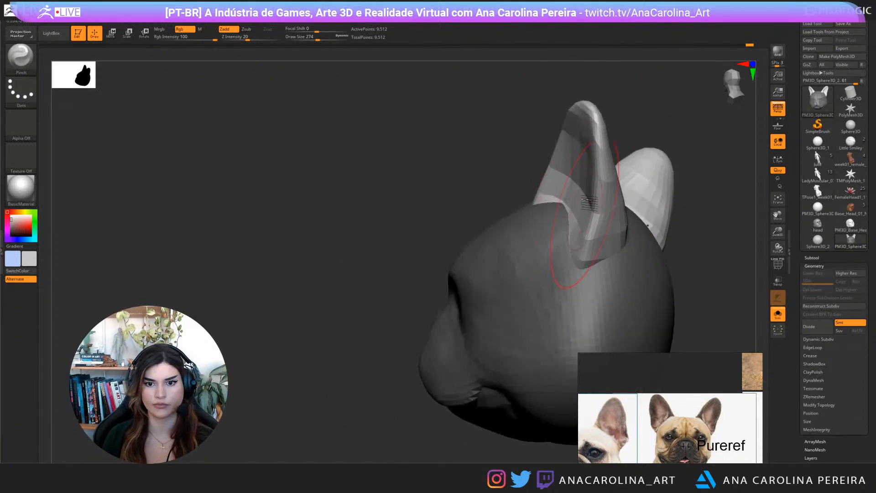
{"action": "right_click_drag", "start_coordinate": [663, 207], "coordinate": [664, 217]}
Switch to the Move brush at draw size 197 and adjust the rear contour of the ears
{"action": "key", "text": "b"}
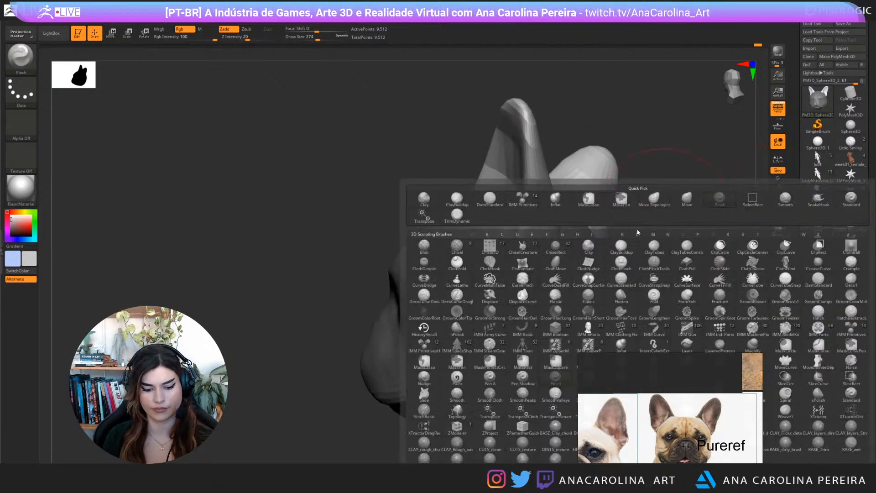
{"action": "key", "text": "m"}
{"action": "key", "text": "v"}
{"action": "right_click_drag", "start_coordinate": [624, 258], "coordinate": [597, 251]}
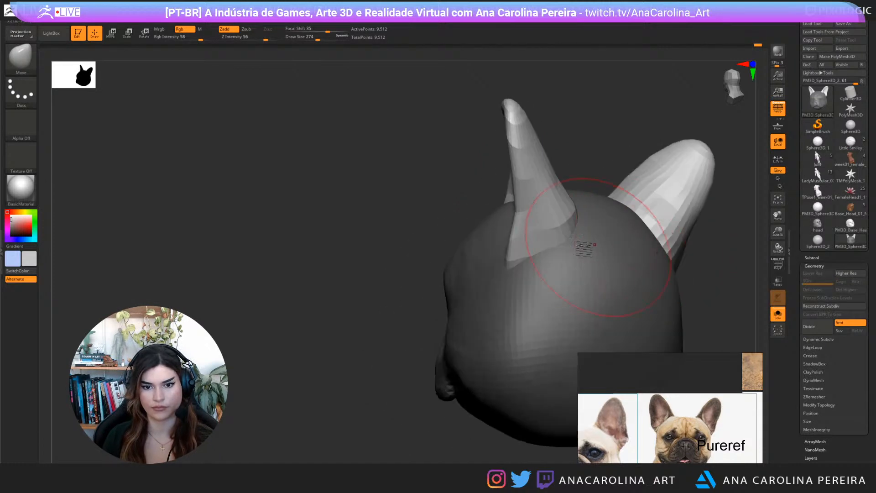
{"action": "key", "text": "s"}
{"action": "left_click_drag", "start_coordinate": [596, 250], "coordinate": [579, 250]}
{"action": "left_click_drag", "start_coordinate": [562, 172], "coordinate": [568, 178]}
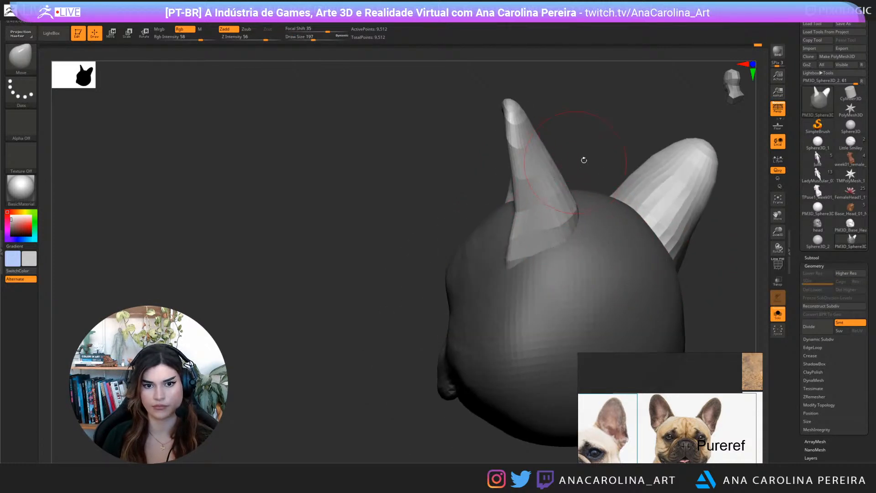
Move the rear base of the ears to follow the curve of the skull from behind and above
{"action": "right_click_drag", "start_coordinate": [583, 162], "coordinate": [574, 273]}
{"action": "right_click_drag", "start_coordinate": [630, 155], "coordinate": [607, 196]}
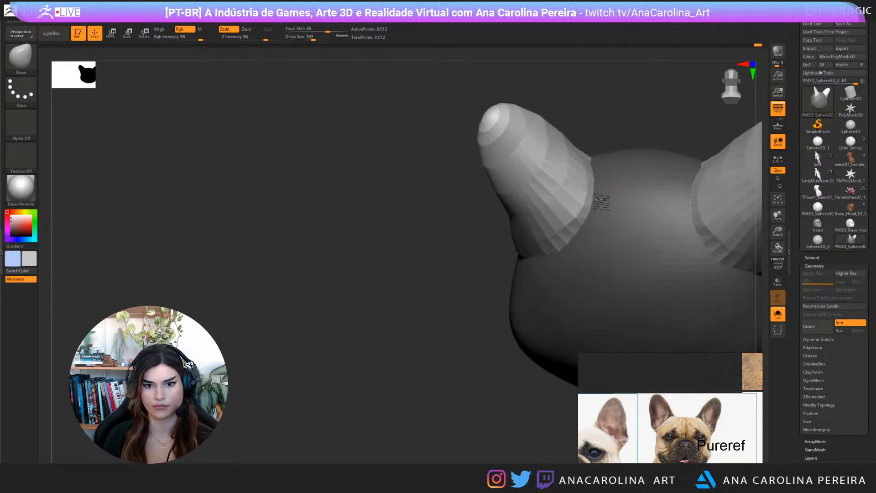
{"action": "left_click_drag", "start_coordinate": [555, 265], "coordinate": [587, 254]}
{"action": "left_click_drag", "start_coordinate": [602, 203], "coordinate": [595, 203]}
{"action": "left_click_drag", "start_coordinate": [594, 171], "coordinate": [588, 159]}
{"action": "right_click_drag", "start_coordinate": [588, 159], "coordinate": [604, 174]}
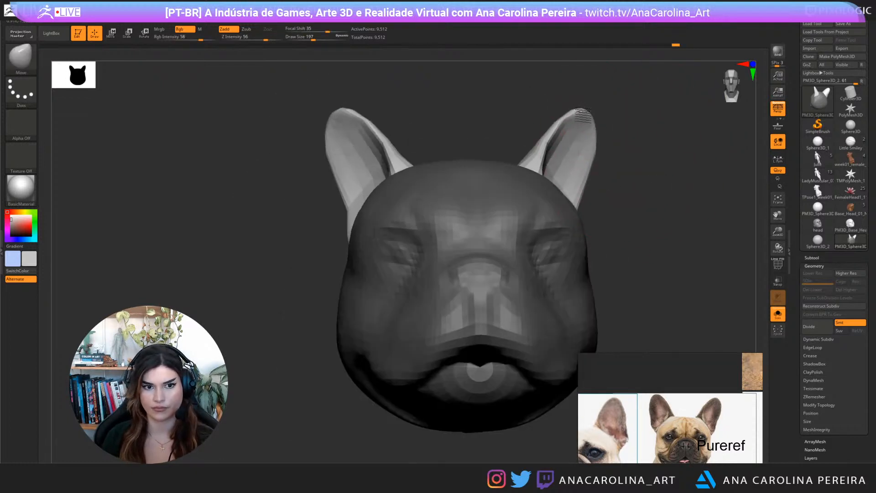
Raise the ear tips with the Move brush at draw size 430
{"action": "right_click_drag", "start_coordinate": [586, 115], "coordinate": [591, 221], "text": "alt"}
{"action": "key", "text": "space"}
{"action": "left_click_drag", "start_coordinate": [592, 221], "coordinate": [608, 210]}
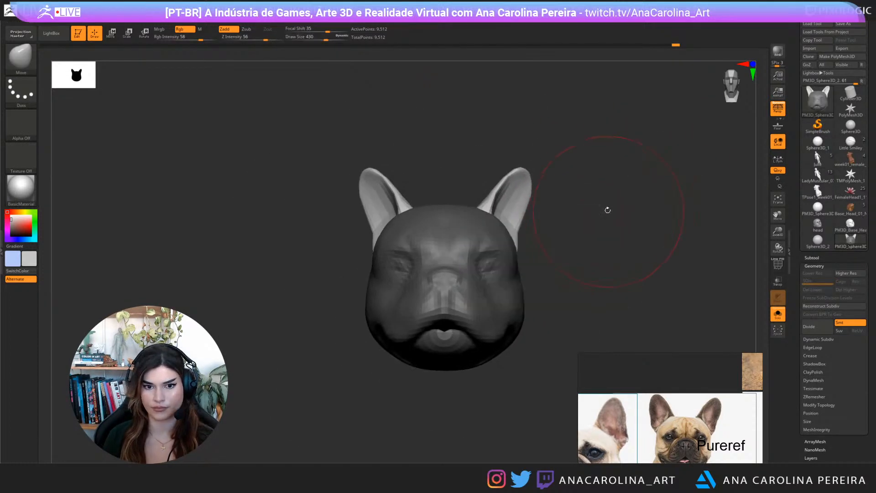
{"action": "right_click_drag", "start_coordinate": [608, 209], "coordinate": [616, 206]}
{"action": "mouse_move", "coordinate": [530, 172]}
{"action": "left_mouse_down"}
{"action": "mouse_move", "coordinate": [521, 163]}
{"action": "mouse_move", "coordinate": [504, 176]}
{"action": "mouse_move", "coordinate": [525, 162]}
{"action": "left_mouse_up"}
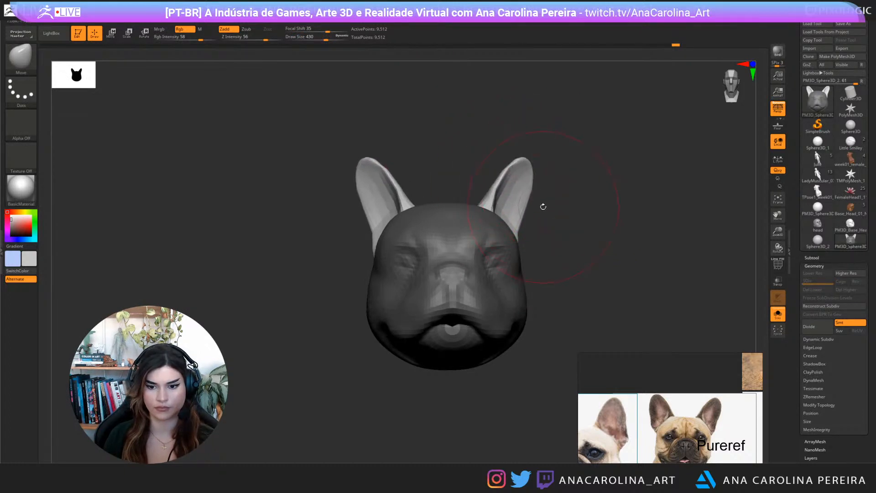
Reduce the Move brush draw size to 197 and refine the outer edges of the ears
{"action": "key", "text": "space"}
{"action": "key", "text": "space"}
{"action": "left_click_drag", "start_coordinate": [543, 190], "coordinate": [535, 190]}
{"action": "right_click_drag", "start_coordinate": [543, 190], "coordinate": [537, 190]}
{"action": "left_click_drag", "start_coordinate": [527, 192], "coordinate": [532, 190]}
{"action": "key", "text": "space"}
{"action": "right_click_drag", "start_coordinate": [543, 202], "coordinate": [526, 206]}
{"action": "left_click_drag", "start_coordinate": [526, 206], "coordinate": [533, 211]}
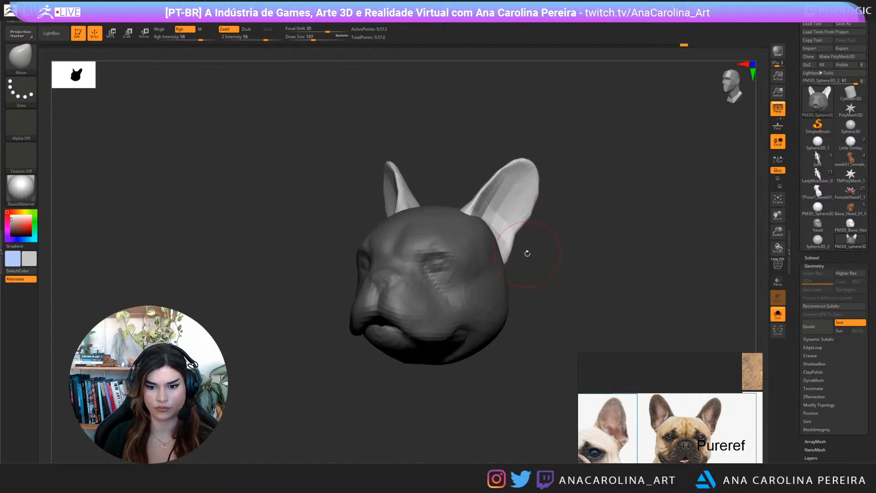
Refine the ear contours with the Move brush at draw size 223 and clear the mask from the head
{"action": "right_click_drag", "start_coordinate": [526, 253], "coordinate": [530, 252]}
{"action": "left_click_drag", "start_coordinate": [513, 252], "coordinate": [516, 252]}
{"action": "mouse_move", "coordinate": [514, 251]}
{"action": "right_mouse_down"}
{"action": "mouse_move", "coordinate": [550, 248]}
{"action": "mouse_move", "coordinate": [552, 208]}
{"action": "right_mouse_up"}
{"action": "key", "text": "space"}
{"action": "mouse_move", "coordinate": [548, 178]}
{"action": "left_mouse_down"}
{"action": "mouse_move", "coordinate": [531, 183]}
{"action": "mouse_move", "coordinate": [524, 213]}
{"action": "left_mouse_up"}
{"action": "mouse_move", "coordinate": [532, 209]}
{"action": "right_mouse_down"}
{"action": "mouse_move", "coordinate": [569, 209]}
{"action": "mouse_move", "coordinate": [606, 229]}
{"action": "mouse_move", "coordinate": [634, 260]}
{"action": "mouse_move", "coordinate": [588, 249]}
{"action": "right_mouse_up"}
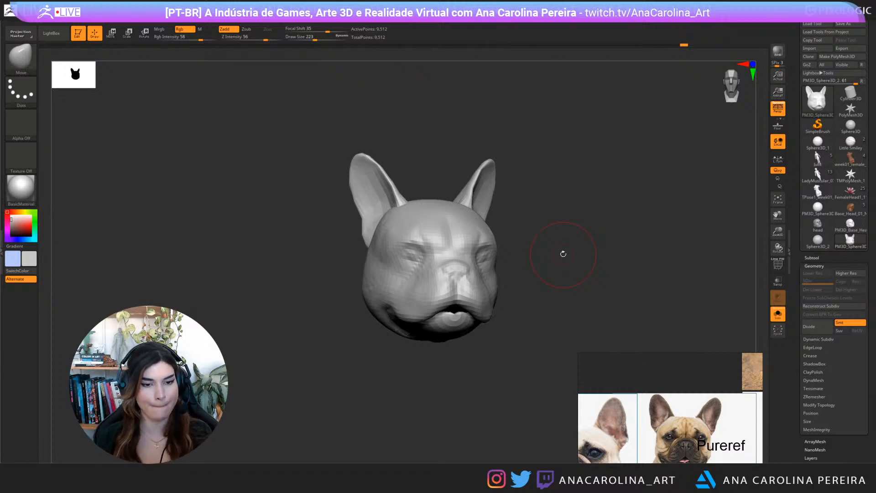
{"action": "left_click_drag", "start_coordinate": [568, 243], "coordinate": [575, 243]}
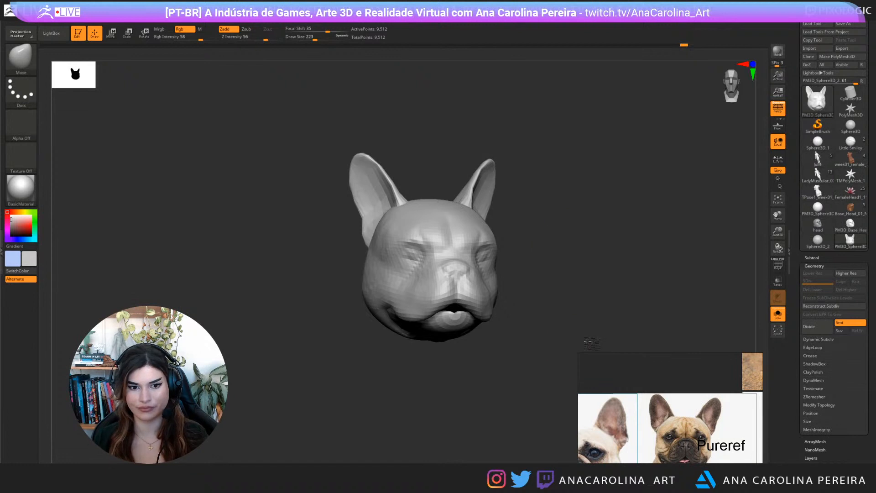
{"action": "left_click_drag", "start_coordinate": [592, 342], "coordinate": [587, 303]}
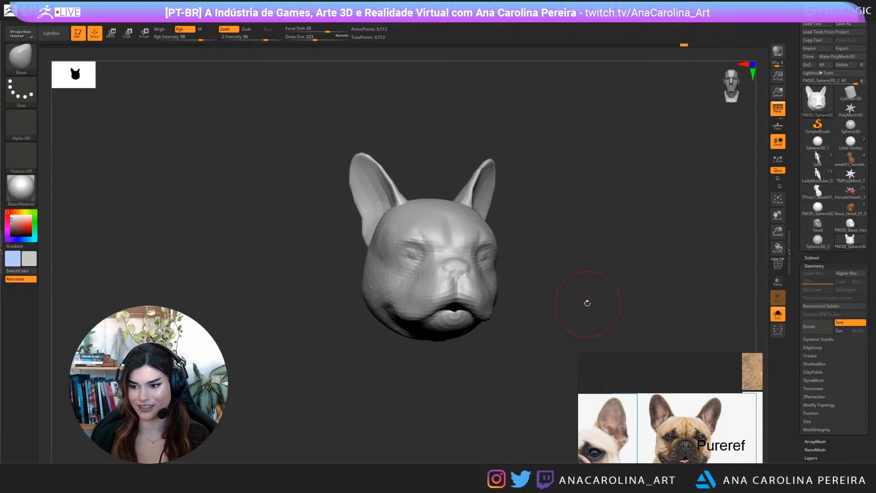
Adjust the side of the head at the ear base with the Move brush at draw size 177
{"action": "mouse_move", "coordinate": [529, 287]}
{"action": "left_mouse_down"}
{"action": "mouse_move", "coordinate": [559, 285]}
{"action": "mouse_move", "coordinate": [540, 301]}
{"action": "mouse_move", "coordinate": [510, 303]}
{"action": "mouse_move", "coordinate": [429, 293]}
{"action": "left_mouse_up"}
{"action": "key", "text": "b"}
{"action": "key", "text": "m"}
{"action": "key", "text": "v"}
{"action": "key", "text": "space"}
{"action": "left_click_drag", "start_coordinate": [389, 261], "coordinate": [391, 264]}
{"action": "key", "text": "]"}
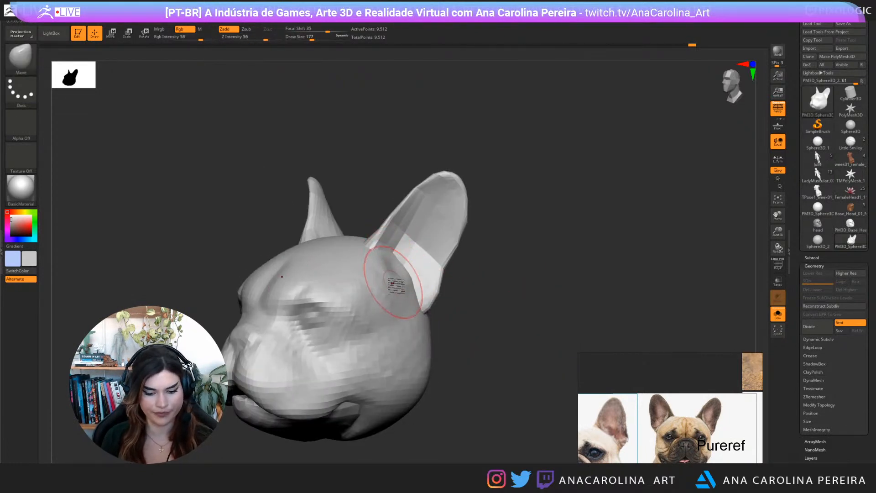
Fit the skull surface around the ear base with Move Topological, and smooth that area at draw size 124
{"action": "key", "text": "b"}
{"action": "key", "text": "m"}
{"action": "key", "text": "t"}
{"action": "left_click_drag", "start_coordinate": [396, 264], "coordinate": [396, 274]}
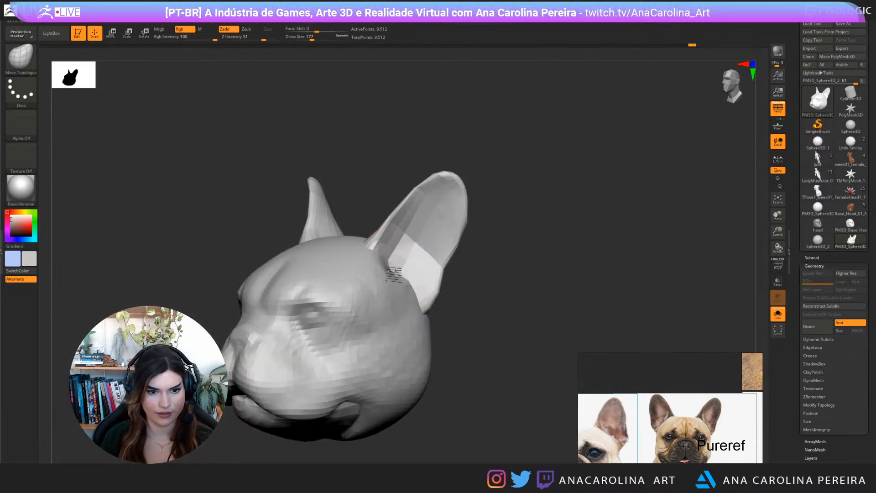
{"action": "mouse_move", "coordinate": [475, 309]}
{"action": "left_mouse_down"}
{"action": "mouse_move", "coordinate": [387, 276]}
{"action": "mouse_move", "coordinate": [402, 286]}
{"action": "mouse_move", "coordinate": [391, 274]}
{"action": "mouse_move", "coordinate": [487, 289]}
{"action": "mouse_move", "coordinate": [505, 310]}
{"action": "mouse_move", "coordinate": [530, 311]}
{"action": "left_mouse_up"}
{"action": "key", "text": "["}
{"action": "mouse_move", "coordinate": [293, 258]}
{"action": "left_mouse_down", "text": "shift"}
{"action": "mouse_move", "coordinate": [299, 275]}
{"action": "mouse_move", "coordinate": [309, 250]}
{"action": "mouse_move", "coordinate": [310, 278]}
{"action": "left_mouse_up", "text": "shift"}
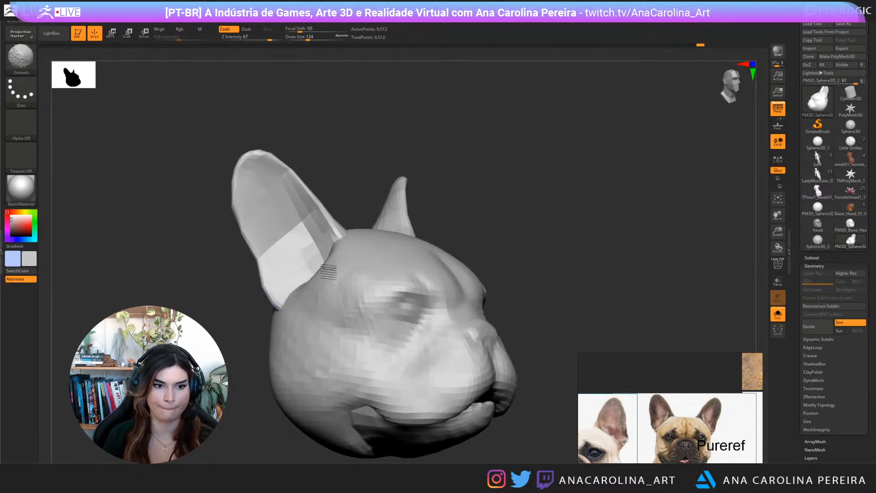
{"action": "left_click_drag", "start_coordinate": [543, 264], "coordinate": [519, 260]}
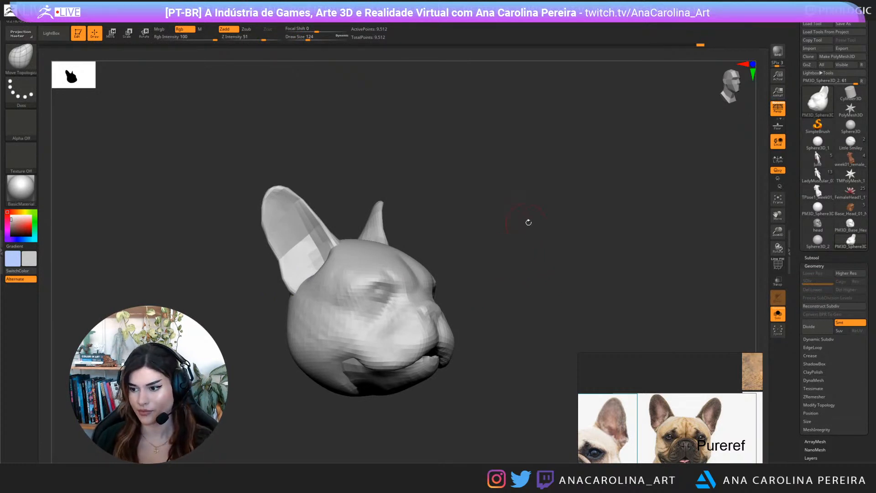
{"action": "left_click_drag", "start_coordinate": [529, 222], "coordinate": [574, 223], "text": "alt"}
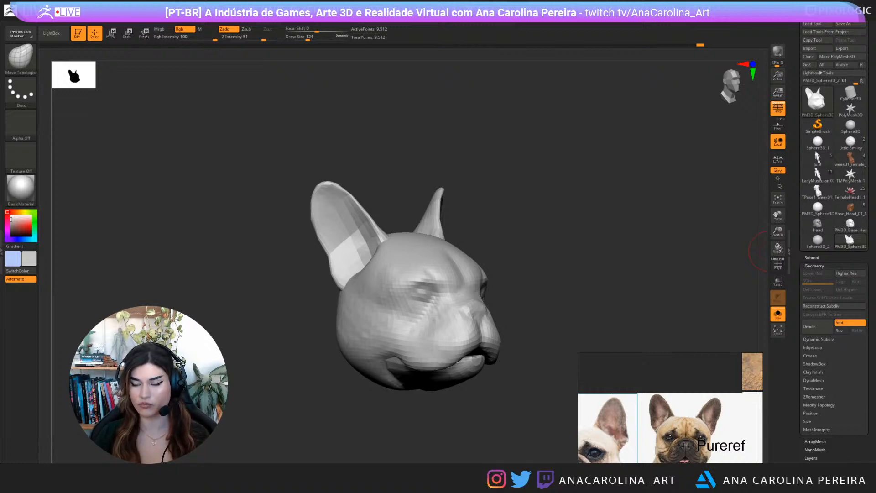
{"action": "mouse_move", "coordinate": [592, 232]}
{"action": "left_mouse_down"}
{"action": "mouse_move", "coordinate": [581, 244]}
{"action": "mouse_move", "coordinate": [599, 226]}
{"action": "left_mouse_up"}
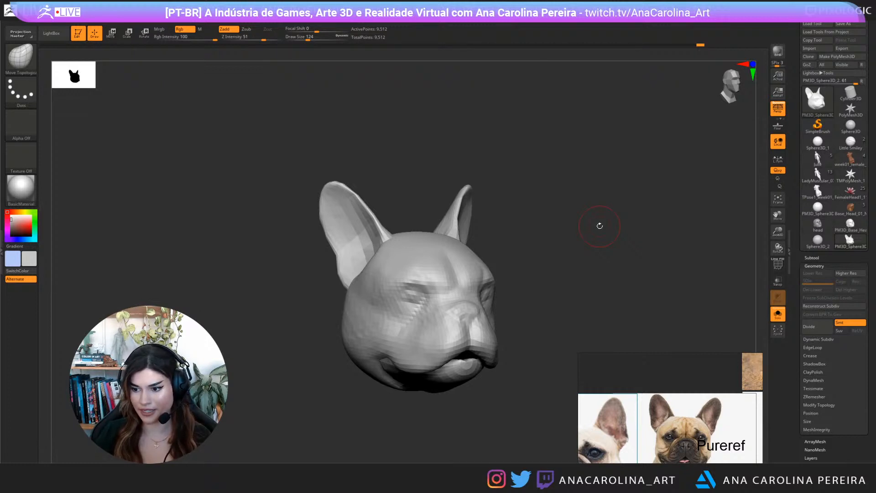
{"action": "mouse_move", "coordinate": [627, 234]}
{"action": "left_mouse_down"}
{"action": "mouse_move", "coordinate": [593, 230]}
{"action": "mouse_move", "coordinate": [603, 275]}
{"action": "mouse_move", "coordinate": [589, 294]}
{"action": "left_mouse_up"}
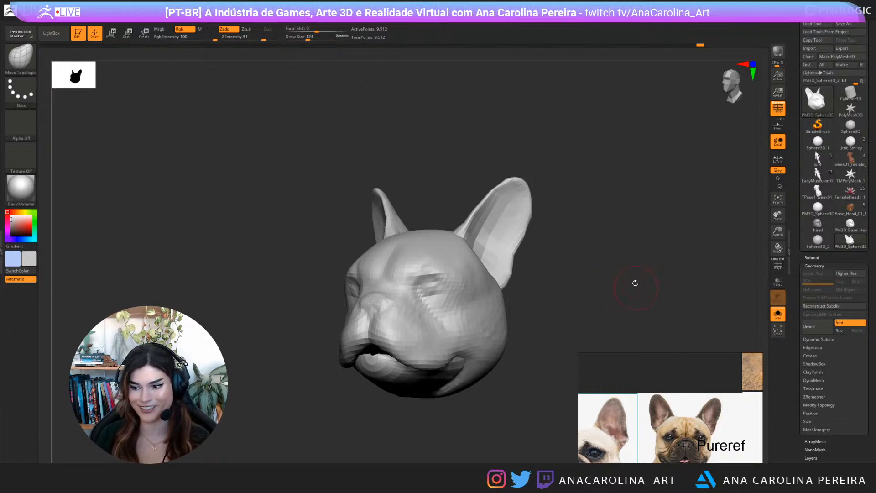
{"action": "mouse_move", "coordinate": [621, 278]}
{"action": "left_mouse_down"}
{"action": "mouse_move", "coordinate": [626, 215]}
{"action": "mouse_move", "coordinate": [612, 245]}
{"action": "mouse_move", "coordinate": [622, 292]}
{"action": "mouse_move", "coordinate": [630, 303]}
{"action": "mouse_move", "coordinate": [633, 267]}
{"action": "mouse_move", "coordinate": [651, 285]}
{"action": "left_mouse_up"}
Frame the side-view photo of the white French bulldog in PureRef
{"action": "scroll", "coordinate": [716, 388], "scroll_direction": "down", "scroll_amount": 4}
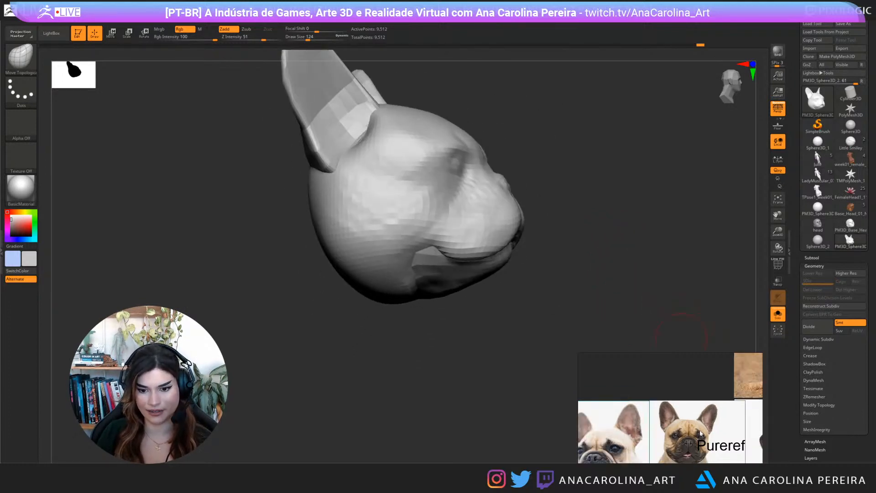
{"action": "middle_click_drag", "start_coordinate": [753, 402], "coordinate": [697, 406]}
{"action": "scroll", "coordinate": [697, 408], "scroll_direction": "up", "scroll_amount": 3}
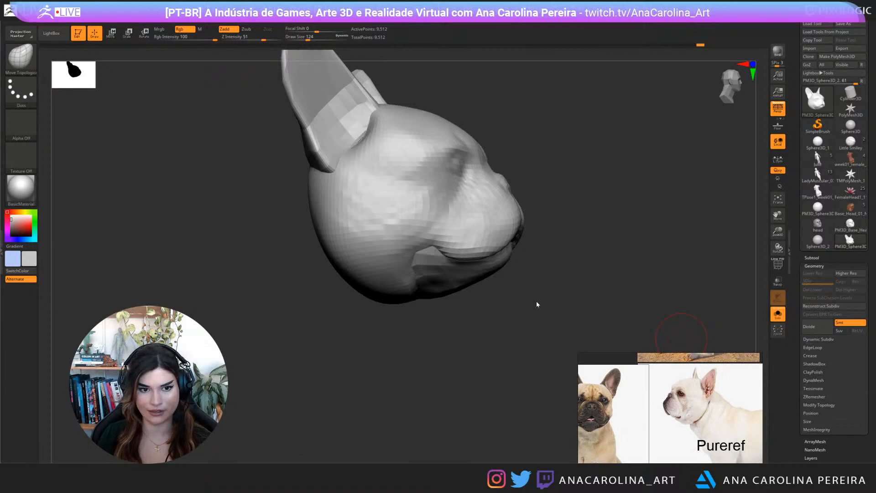
Insert a Sphere 32 from the IMM Primitives brush at the back of the head as the neck base
{"action": "mouse_move", "coordinate": [537, 304]}
{"action": "left_mouse_down"}
{"action": "mouse_move", "coordinate": [562, 287]}
{"action": "mouse_move", "coordinate": [510, 286]}
{"action": "left_mouse_up"}
{"action": "key", "text": "b"}
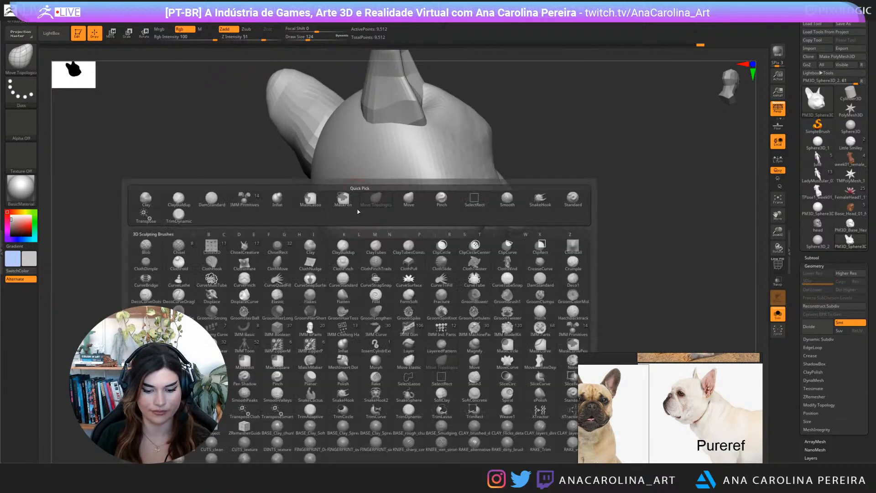
{"action": "key", "text": "i"}
{"action": "left_click", "coordinate": [572, 329]}
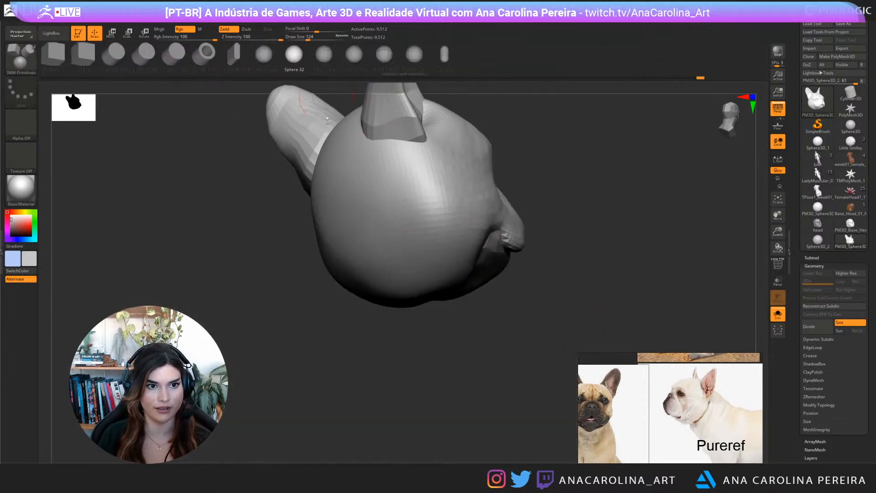
{"action": "right_click_drag", "start_coordinate": [328, 120], "coordinate": [319, 242]}
{"action": "left_click_drag", "start_coordinate": [379, 224], "coordinate": [422, 292]}
{"action": "left_click_drag", "start_coordinate": [451, 351], "coordinate": [492, 343]}
Move the inserted sphere forward until it overlaps the back of the skull
{"action": "key", "text": "w"}
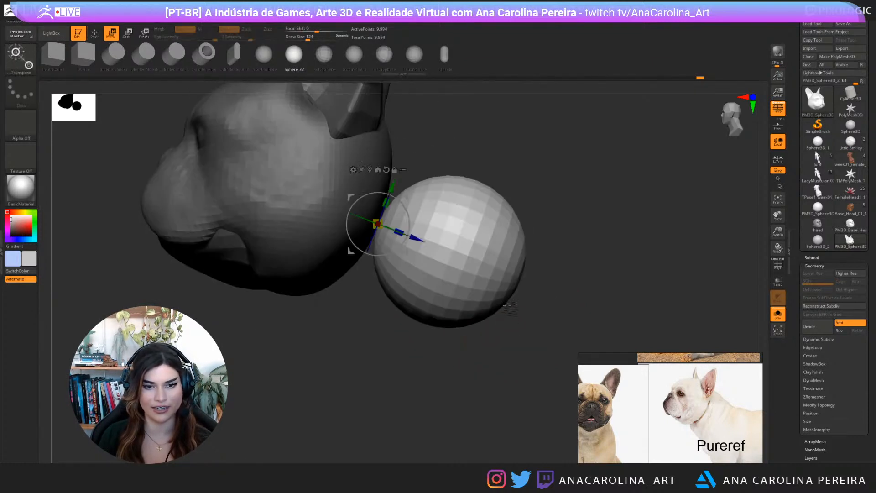
{"action": "left_click_drag", "start_coordinate": [418, 239], "coordinate": [359, 215]}
{"action": "left_click_drag", "start_coordinate": [641, 366], "coordinate": [685, 341], "text": "alt"}
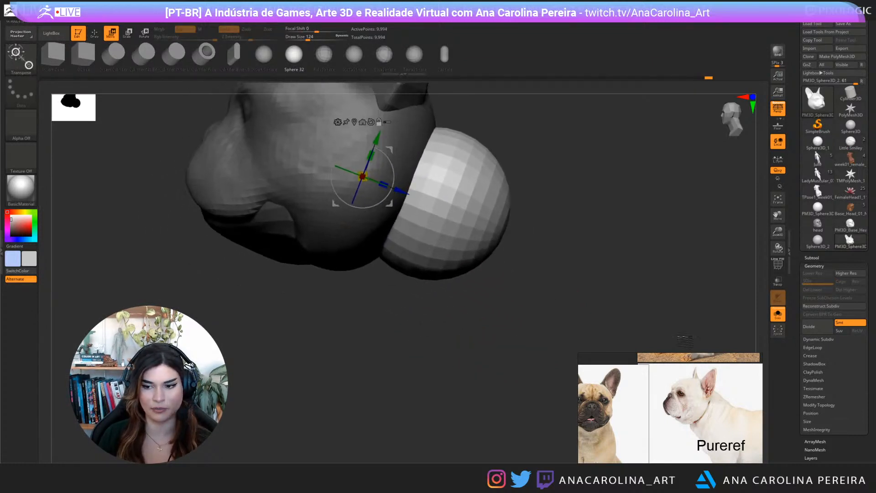
{"action": "right_click_drag", "start_coordinate": [730, 315], "coordinate": [502, 314]}
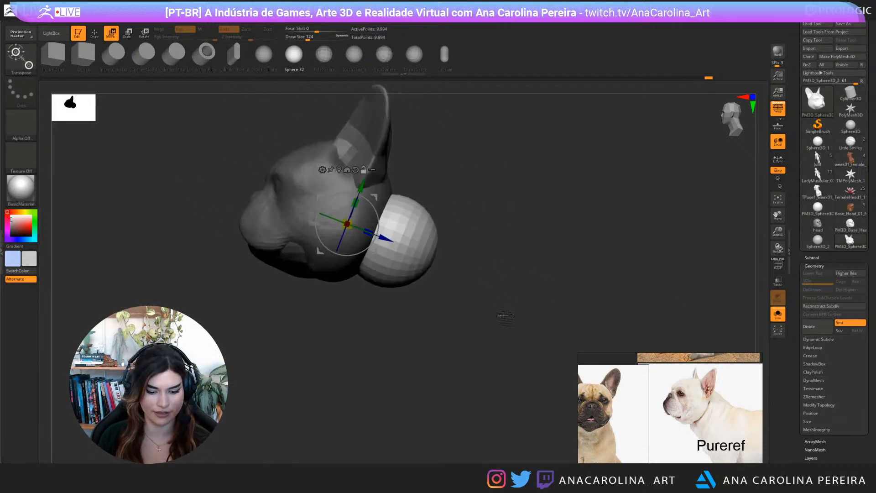
Stretch the sphere into a neck with the SnakeHook brush, pulling it toward the ears, backward and down at a draw size up to 525
{"action": "key", "text": "b"}
{"action": "key", "text": "s"}
{"action": "key", "text": "h"}
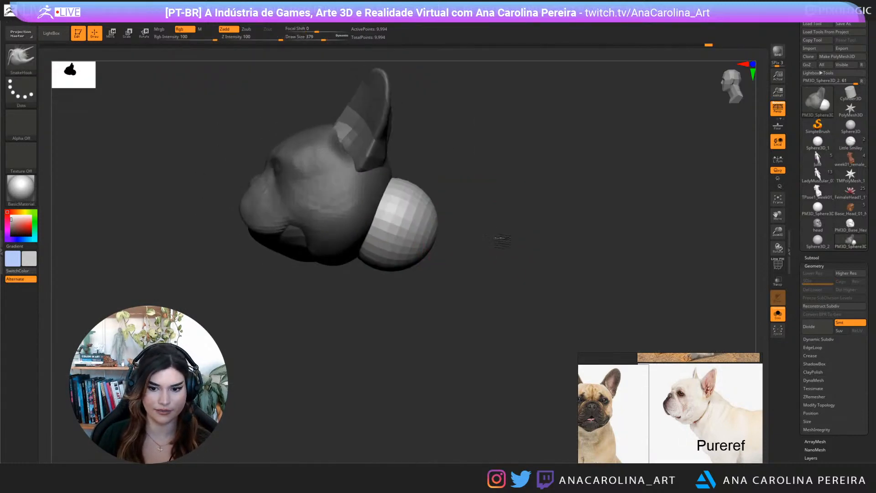
{"action": "left_click_drag", "start_coordinate": [415, 200], "coordinate": [393, 165]}
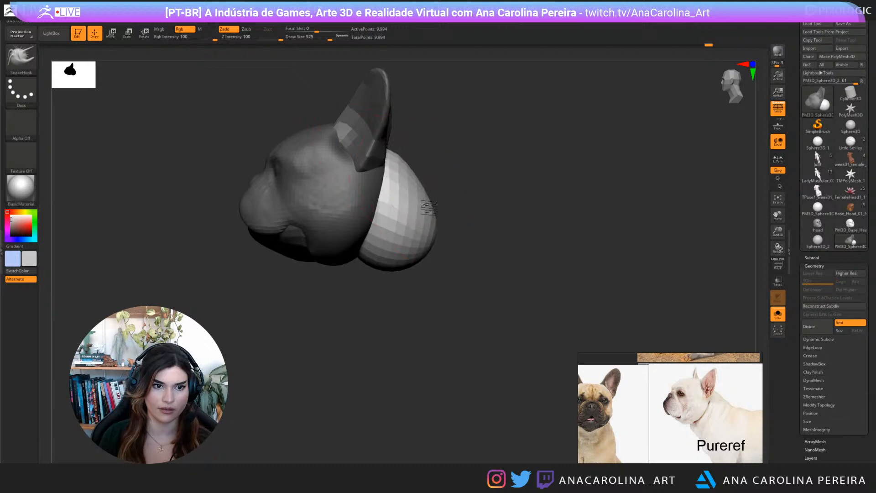
{"action": "left_click_drag", "start_coordinate": [427, 210], "coordinate": [435, 211]}
{"action": "right_click_drag", "start_coordinate": [389, 284], "coordinate": [378, 268]}
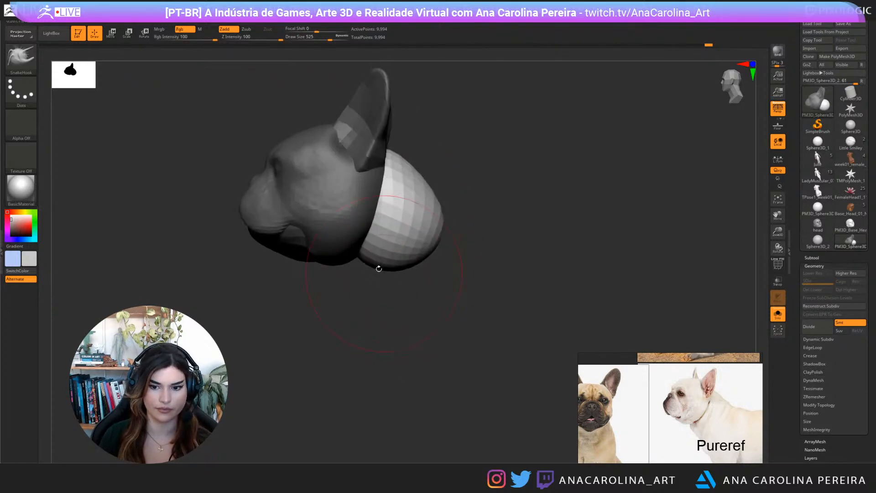
{"action": "left_click_drag", "start_coordinate": [378, 268], "coordinate": [359, 272]}
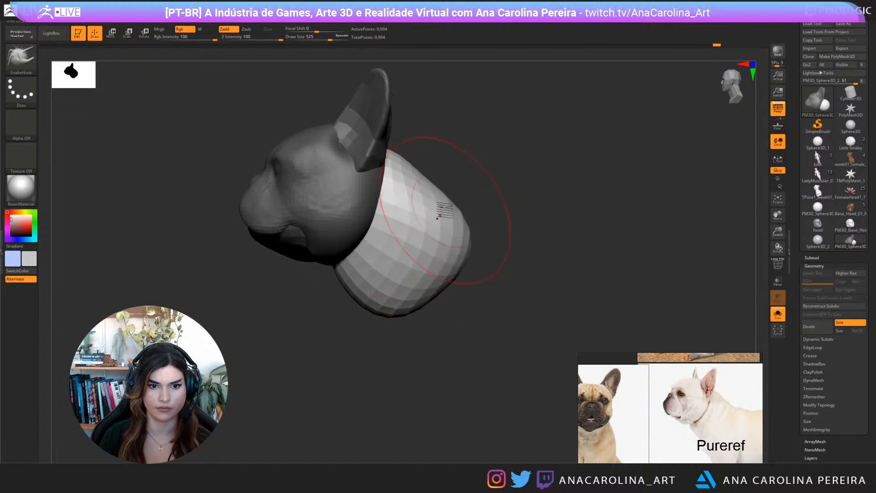
Pull the lower front of the neck down toward the chest and reduce the SnakeHook draw size to 372
{"action": "mouse_move", "coordinate": [442, 347]}
{"action": "right_mouse_down"}
{"action": "mouse_move", "coordinate": [442, 293]}
{"action": "mouse_move", "coordinate": [454, 269]}
{"action": "right_mouse_up"}
{"action": "mouse_move", "coordinate": [441, 233]}
{"action": "right_mouse_down"}
{"action": "mouse_move", "coordinate": [408, 257]}
{"action": "mouse_move", "coordinate": [424, 262]}
{"action": "mouse_move", "coordinate": [427, 285]}
{"action": "mouse_move", "coordinate": [398, 292]}
{"action": "right_mouse_up"}
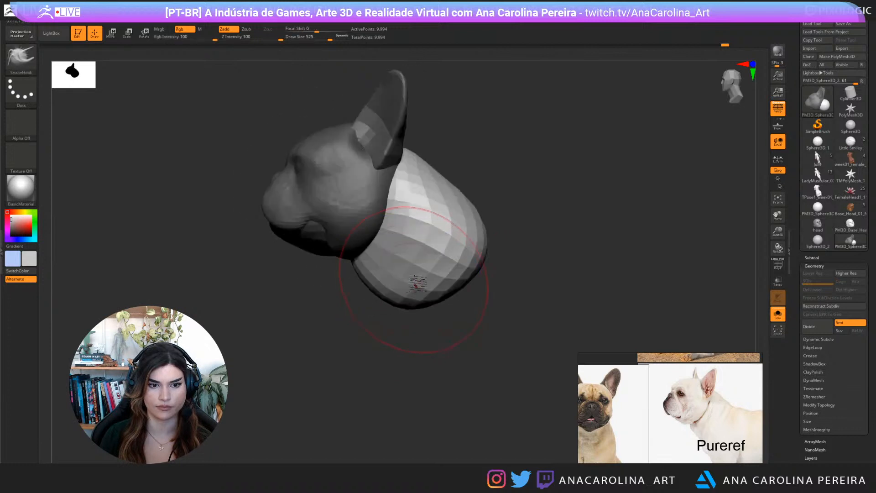
{"action": "mouse_move", "coordinate": [403, 309]}
{"action": "left_mouse_down"}
{"action": "mouse_move", "coordinate": [394, 314]}
{"action": "mouse_move", "coordinate": [375, 290]}
{"action": "left_mouse_up"}
{"action": "key", "text": "space"}
{"action": "key", "text": "space"}
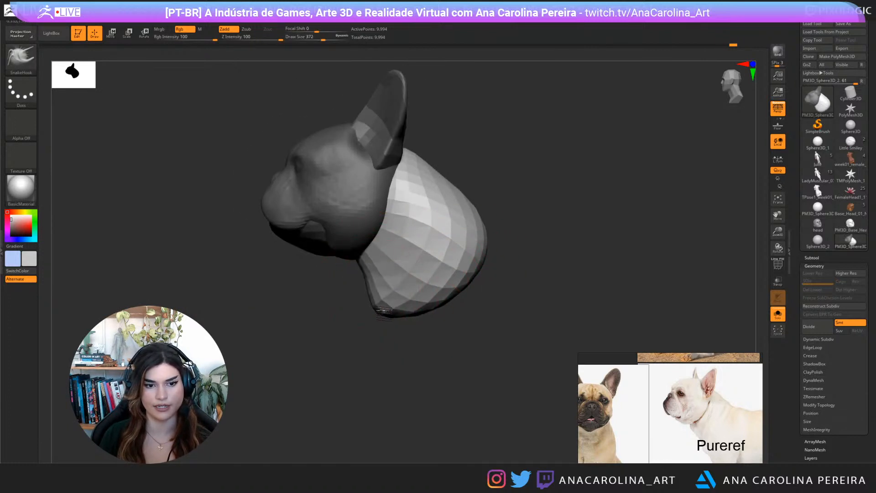
Shape the rounded back end of the neck with the SnakeHook brush at draw size 542
{"action": "mouse_move", "coordinate": [375, 293]}
{"action": "right_mouse_down"}
{"action": "mouse_move", "coordinate": [459, 342]}
{"action": "mouse_move", "coordinate": [508, 343]}
{"action": "right_mouse_up"}
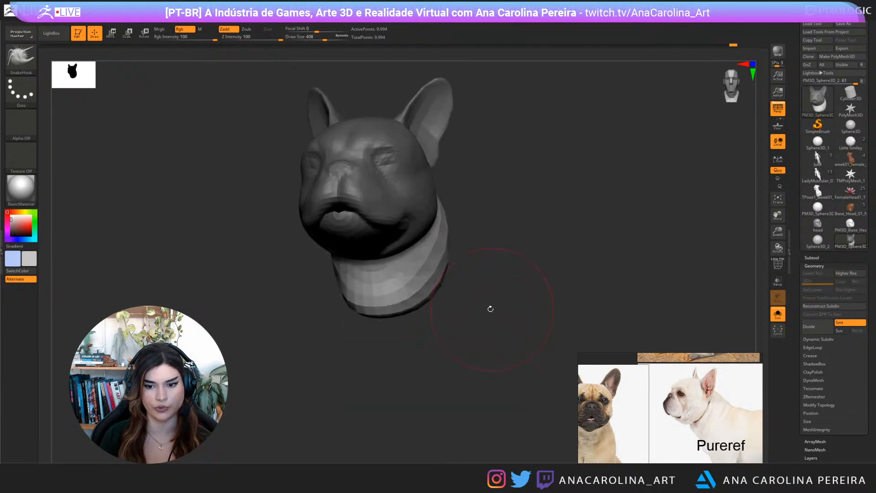
{"action": "mouse_move", "coordinate": [488, 307]}
{"action": "right_mouse_down"}
{"action": "mouse_move", "coordinate": [468, 280]}
{"action": "mouse_move", "coordinate": [461, 289]}
{"action": "mouse_move", "coordinate": [489, 307]}
{"action": "right_mouse_up"}
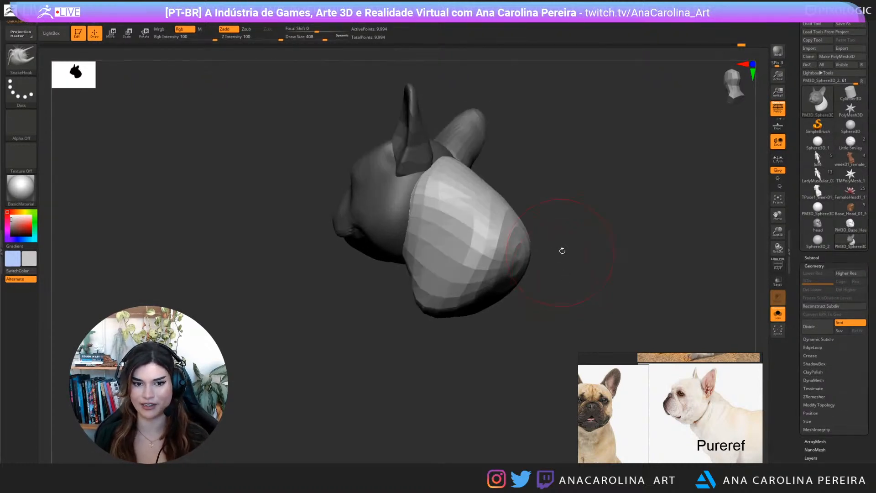
{"action": "left_click_drag", "start_coordinate": [562, 250], "coordinate": [609, 253]}
{"action": "key", "text": "space"}
{"action": "left_click_drag", "start_coordinate": [515, 267], "coordinate": [492, 255]}
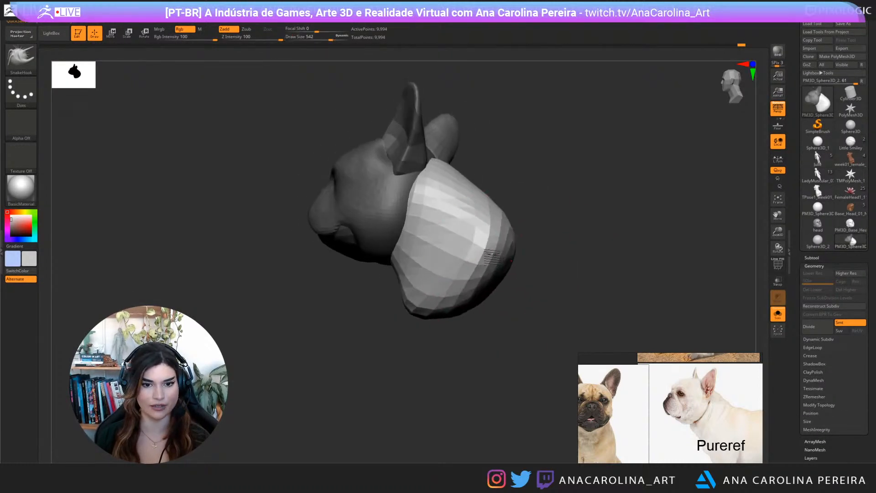
Pull the throat forward beneath the jaw with the SnakeHook brush at draw size 379
{"action": "left_click_drag", "start_coordinate": [434, 336], "coordinate": [460, 338]}
{"action": "key", "text": "space"}
{"action": "left_click_drag", "start_coordinate": [470, 295], "coordinate": [460, 294]}
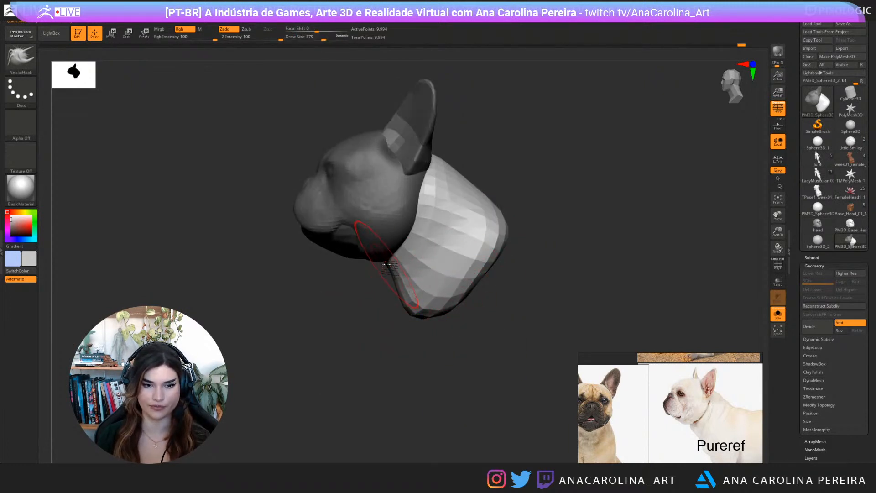
{"action": "left_click_drag", "start_coordinate": [387, 264], "coordinate": [375, 265]}
Adjust the nape and side of the neck with the SnakeHook brush at draw size 445
{"action": "key", "text": "space"}
{"action": "left_click_drag", "start_coordinate": [453, 227], "coordinate": [457, 227]}
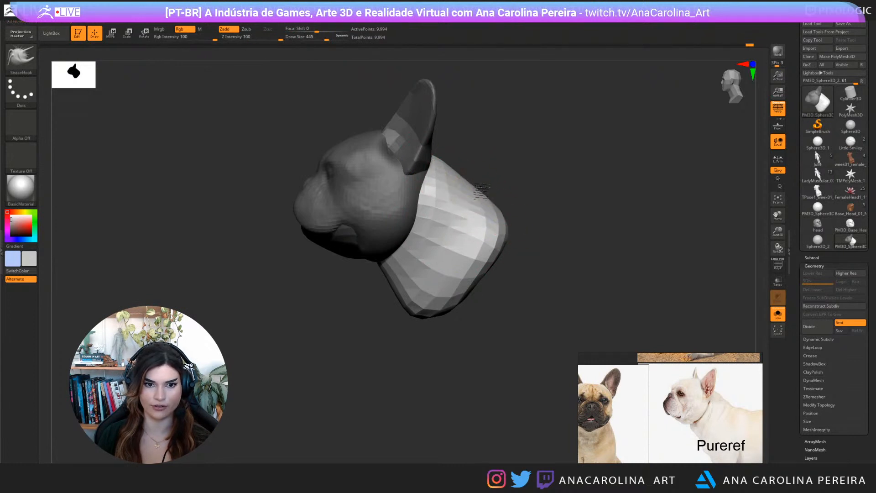
{"action": "right_click_drag", "start_coordinate": [481, 192], "coordinate": [494, 210]}
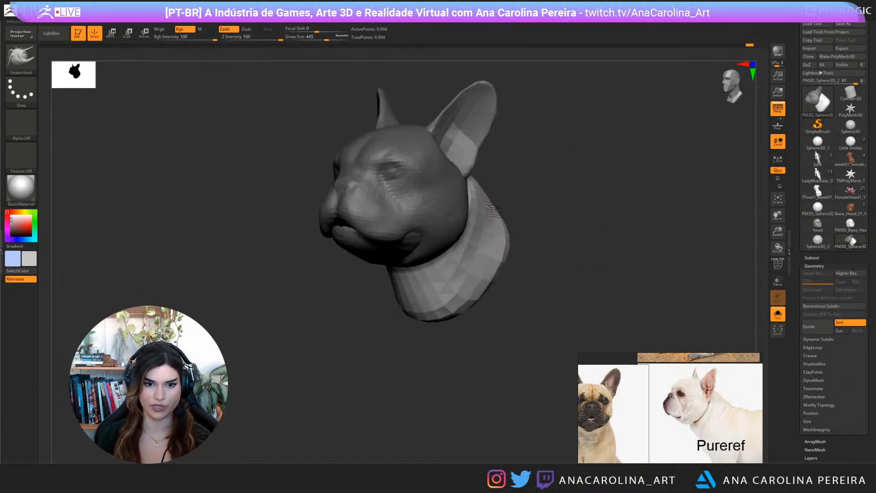
{"action": "right_click_drag", "start_coordinate": [525, 235], "coordinate": [520, 285]}
Show the full-body photos in PureRef and shape the neck sides from the front and back to match them
{"action": "scroll", "coordinate": [649, 383], "scroll_direction": "down", "scroll_amount": 4}
{"action": "scroll", "coordinate": [623, 417], "scroll_direction": "up", "scroll_amount": 3}
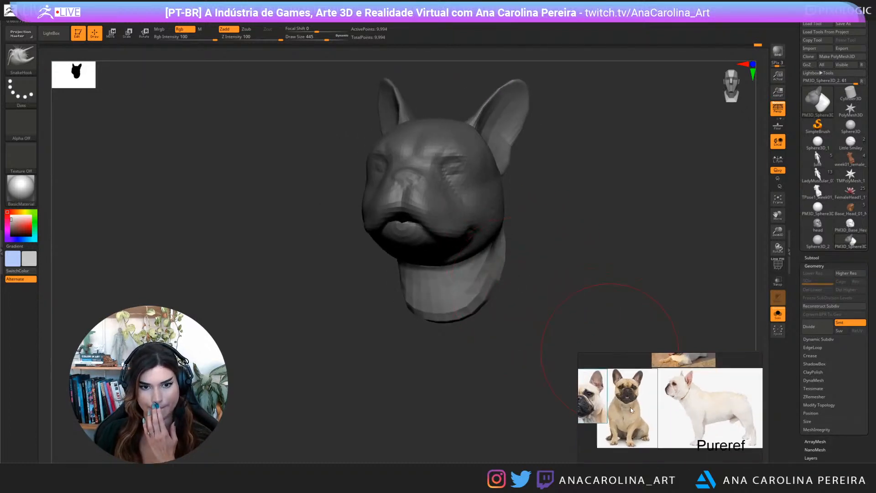
{"action": "right_click_drag", "start_coordinate": [543, 204], "coordinate": [487, 240]}
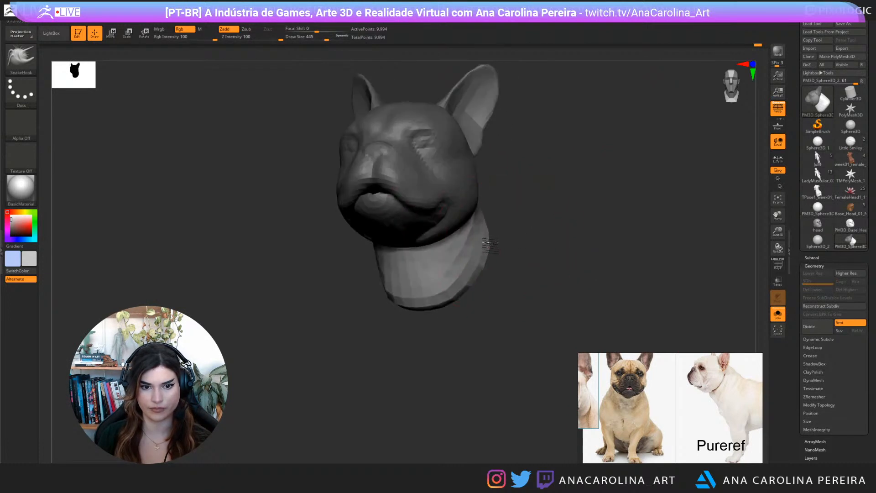
{"action": "right_click_drag", "start_coordinate": [501, 285], "coordinate": [486, 219]}
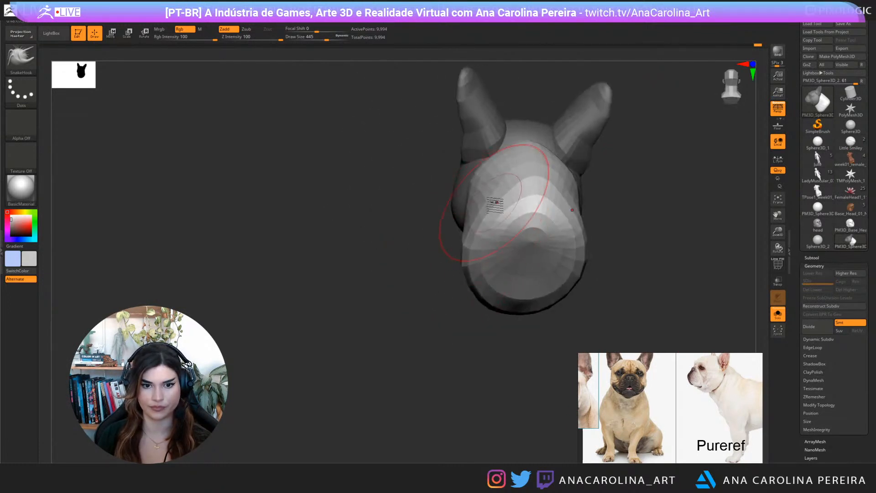
{"action": "right_click_drag", "start_coordinate": [457, 269], "coordinate": [530, 333]}
{"action": "mouse_move", "coordinate": [445, 312]}
{"action": "right_mouse_down"}
{"action": "mouse_move", "coordinate": [495, 342]}
{"action": "mouse_move", "coordinate": [479, 358]}
{"action": "mouse_move", "coordinate": [441, 315]}
{"action": "right_mouse_up"}
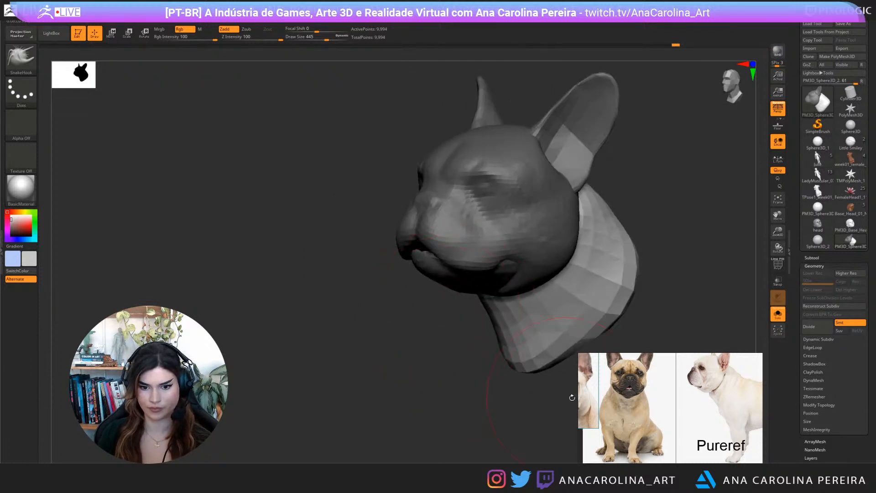
Reframe the PureRef photos to include the portrait and examine the head and neck from several angles against them
{"action": "middle_click_drag", "start_coordinate": [583, 402], "coordinate": [645, 403]}
{"action": "scroll", "coordinate": [643, 403], "scroll_direction": "down", "scroll_amount": 2}
{"action": "right_click_drag", "start_coordinate": [674, 205], "coordinate": [674, 201]}
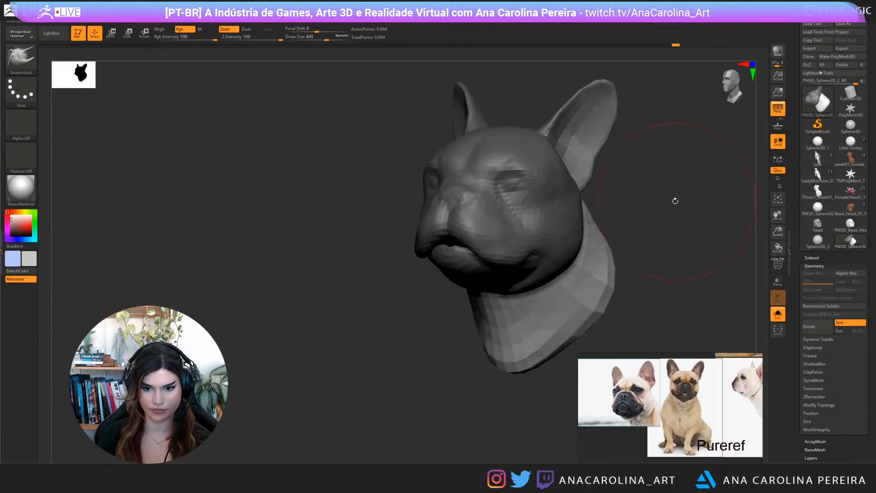
{"action": "key", "text": "space"}
{"action": "left_click_drag", "start_coordinate": [493, 319], "coordinate": [489, 318]}
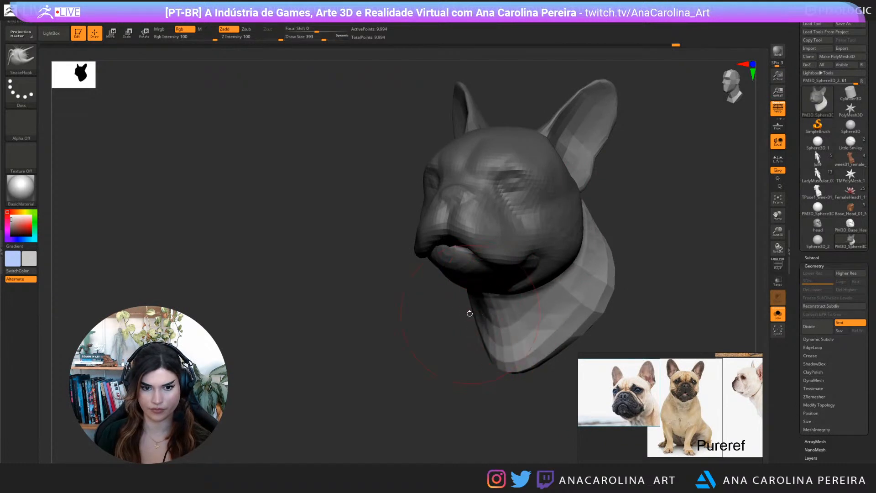
{"action": "mouse_move", "coordinate": [491, 319]}
{"action": "right_mouse_down"}
{"action": "mouse_move", "coordinate": [530, 335]}
{"action": "mouse_move", "coordinate": [539, 278]}
{"action": "mouse_move", "coordinate": [570, 228]}
{"action": "mouse_move", "coordinate": [525, 219]}
{"action": "mouse_move", "coordinate": [570, 231]}
{"action": "mouse_move", "coordinate": [598, 223]}
{"action": "mouse_move", "coordinate": [612, 262]}
{"action": "mouse_move", "coordinate": [640, 263]}
{"action": "mouse_move", "coordinate": [602, 277]}
{"action": "right_mouse_up"}
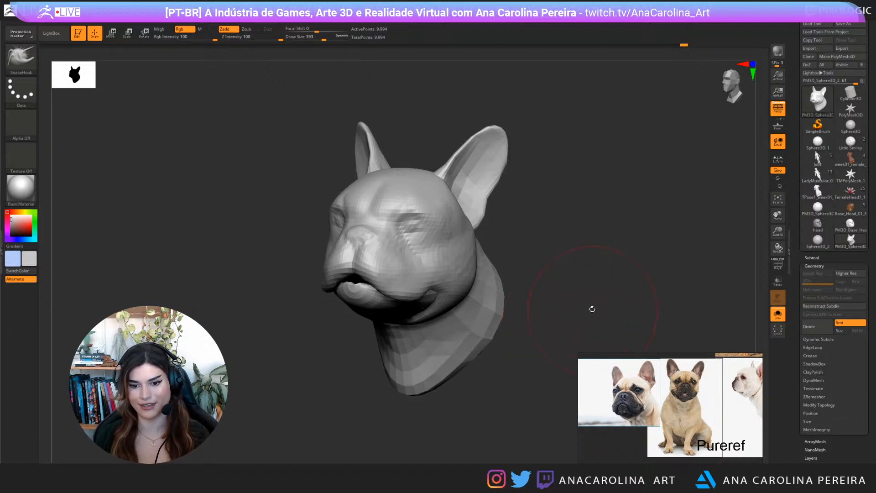
{"action": "left_click_drag", "start_coordinate": [592, 309], "coordinate": [588, 312]}
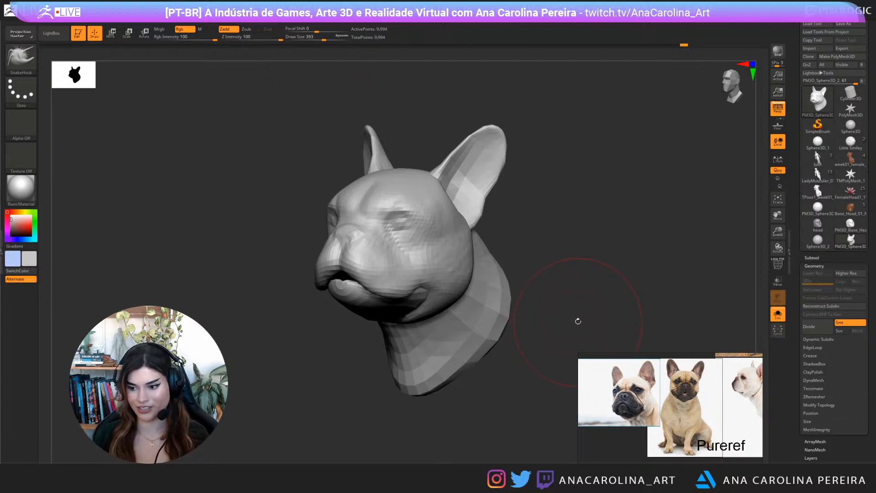
{"action": "left_click_drag", "start_coordinate": [605, 311], "coordinate": [537, 327]}
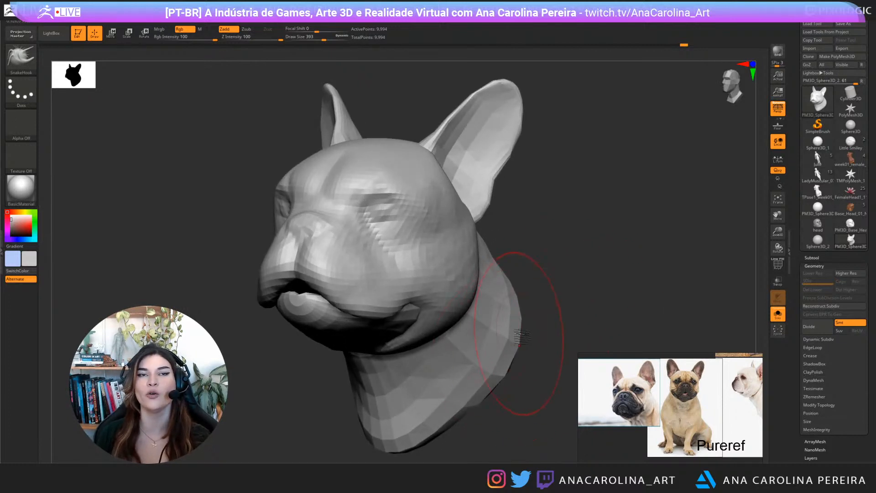
{"action": "mouse_move", "coordinate": [579, 278]}
{"action": "left_mouse_down"}
{"action": "mouse_move", "coordinate": [587, 315]}
{"action": "mouse_move", "coordinate": [607, 299]}
{"action": "mouse_move", "coordinate": [574, 290]}
{"action": "left_mouse_up"}
Insert a mirrored pair of eye spheres at the eye sockets with the IMM Primitives brush's Insert Sphere at draw size 140
{"action": "key", "text": "space"}
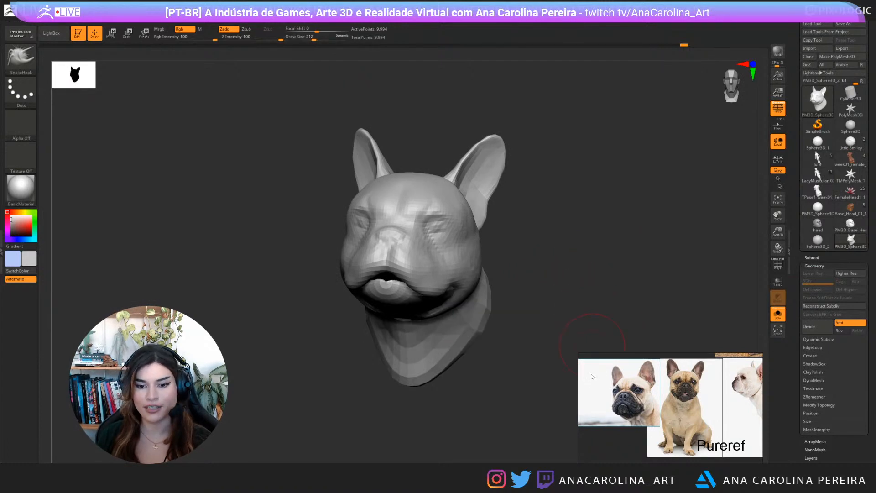
{"action": "mouse_move", "coordinate": [592, 377]}
{"action": "left_mouse_down"}
{"action": "mouse_move", "coordinate": [558, 259]}
{"action": "mouse_move", "coordinate": [596, 258]}
{"action": "mouse_move", "coordinate": [579, 285]}
{"action": "left_mouse_up"}
{"action": "key", "text": "b"}
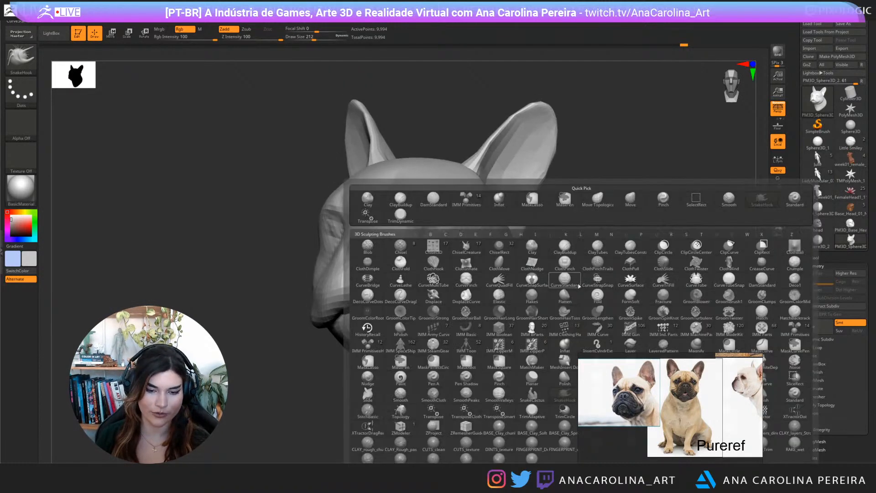
{"action": "key", "text": "i"}
{"action": "left_click", "coordinate": [795, 329]}
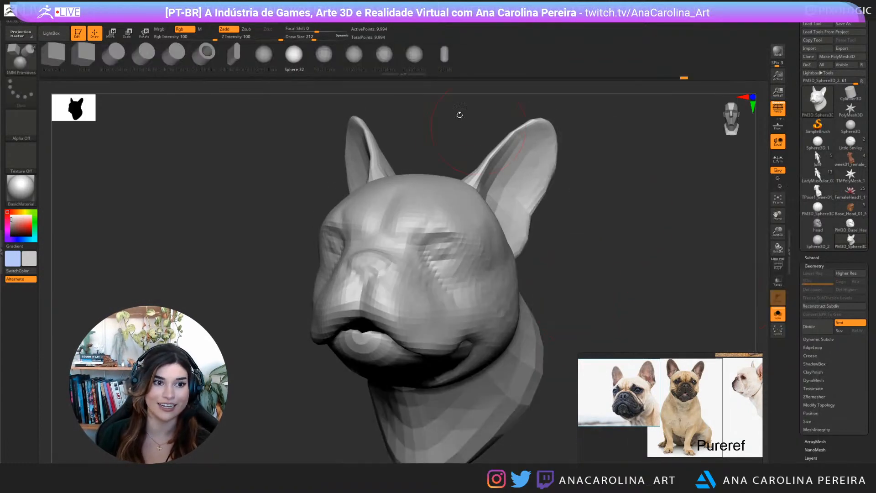
{"action": "left_click", "coordinate": [264, 55]}
{"action": "key", "text": "space"}
{"action": "left_click_drag", "start_coordinate": [448, 254], "coordinate": [454, 267]}
Position the inserted eye spheres in their sockets with the Move gizmo, checking the fit from the side and front
{"action": "key", "text": "w"}
{"action": "left_click_drag", "start_coordinate": [563, 291], "coordinate": [530, 239]}
{"action": "left_click_drag", "start_coordinate": [427, 235], "coordinate": [444, 253]}
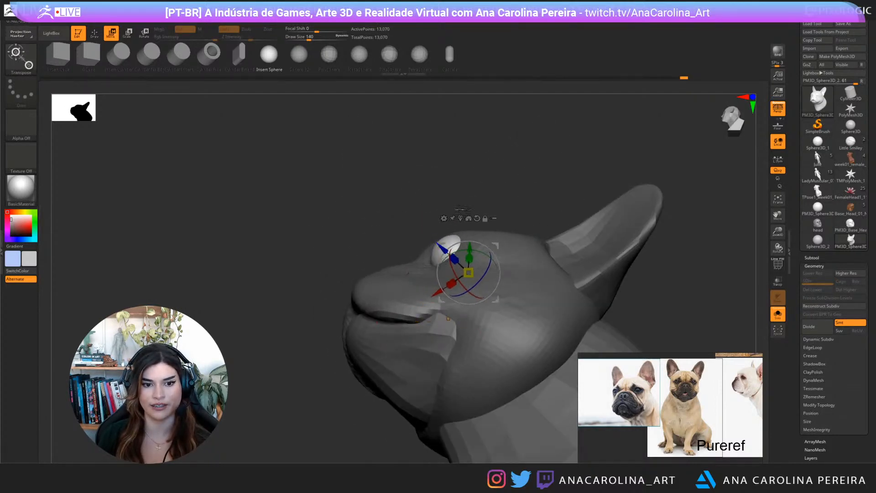
{"action": "right_click_drag", "start_coordinate": [445, 254], "coordinate": [491, 292], "text": "shift"}
{"action": "left_click_drag", "start_coordinate": [495, 302], "coordinate": [552, 258]}
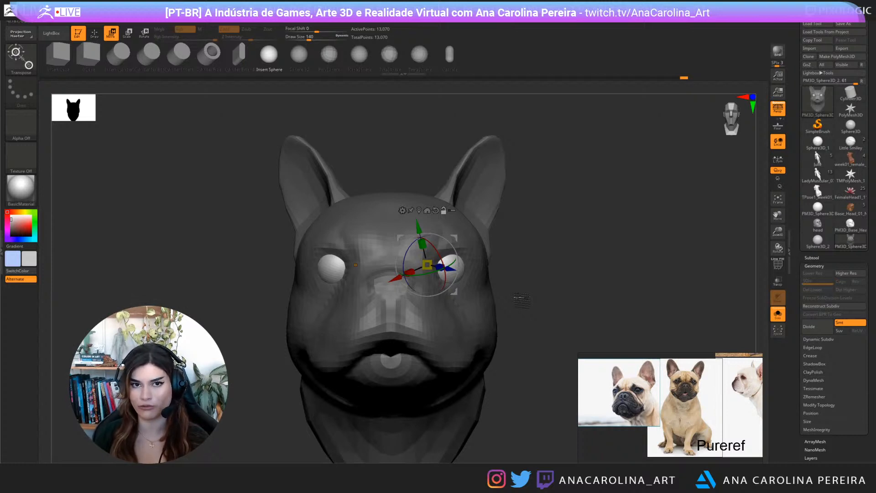
{"action": "left_click_drag", "start_coordinate": [532, 315], "coordinate": [522, 314]}
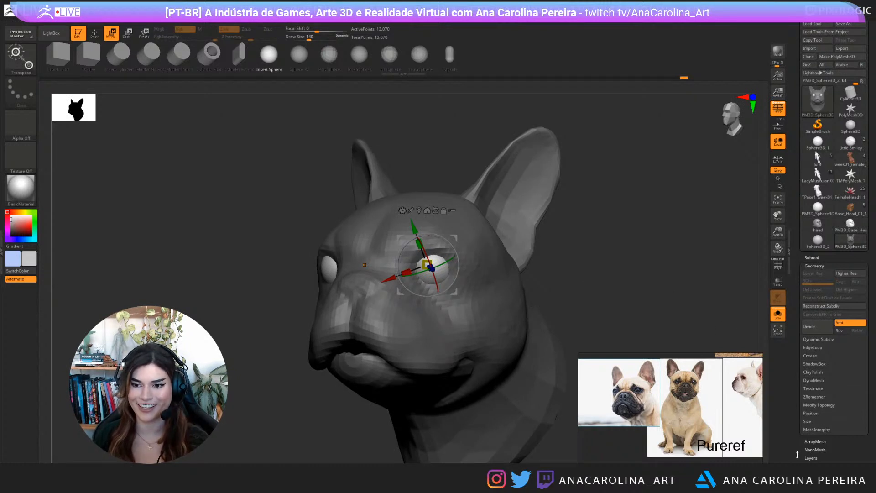
Split the unmasked eye spheres from the head into their own subtool with Split Unmasked Points
{"action": "left_click", "coordinate": [816, 258]}
{"action": "left_click_drag", "start_coordinate": [795, 330], "coordinate": [796, 276]}
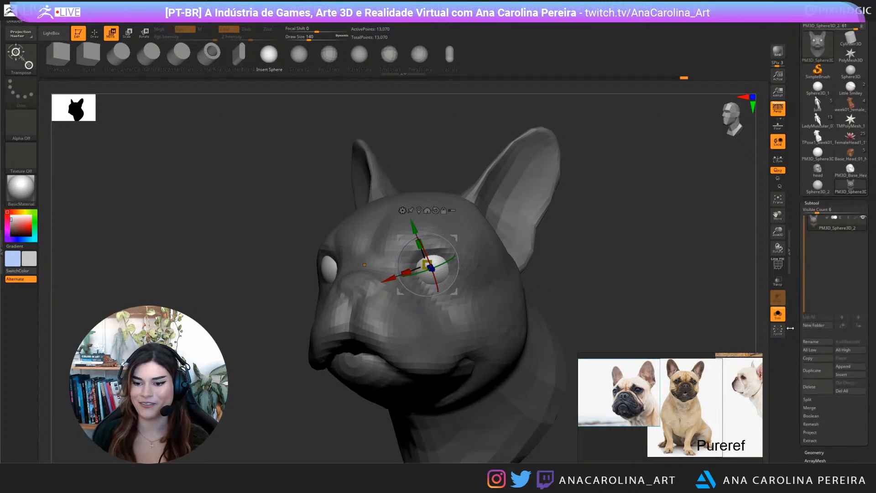
{"action": "left_click", "coordinate": [808, 400]}
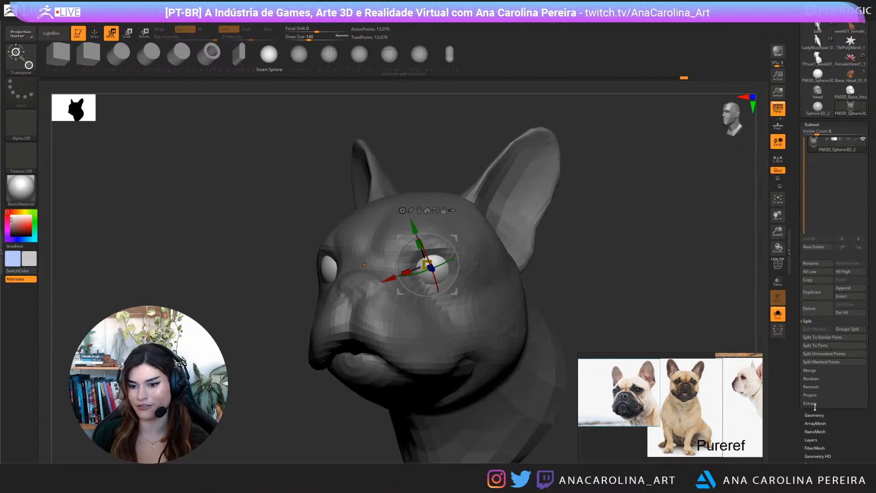
{"action": "left_click", "coordinate": [831, 354]}
{"action": "left_click_drag", "start_coordinate": [622, 290], "coordinate": [703, 283]}
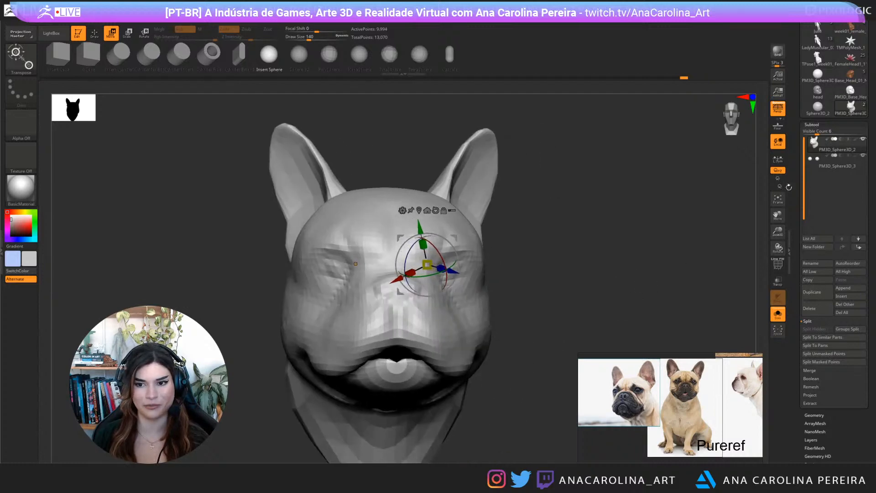
{"action": "left_click_drag", "start_coordinate": [625, 253], "coordinate": [690, 251]}
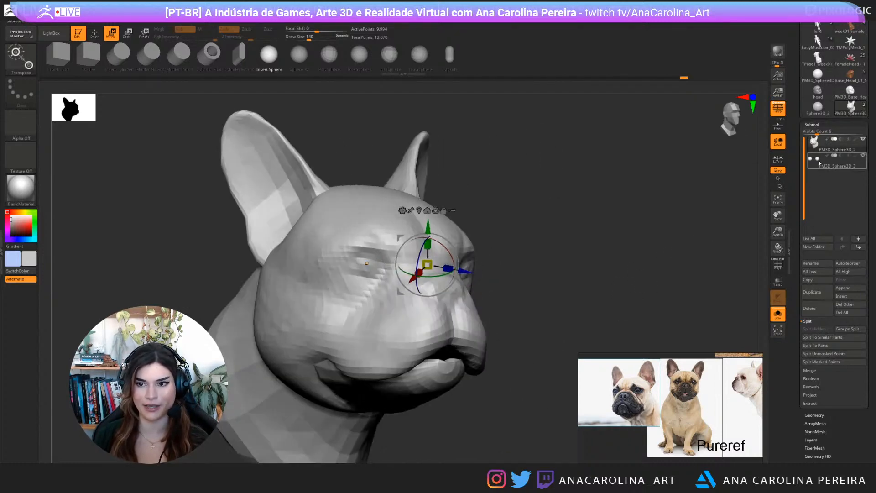
Make the eyes the active subtool and turn off Solo so the head and eyes display together
{"action": "left_click", "coordinate": [816, 159]}
{"action": "left_click", "coordinate": [813, 143]}
{"action": "left_click_drag", "start_coordinate": [639, 241], "coordinate": [697, 232]}
{"action": "mouse_move", "coordinate": [514, 262]}
{"action": "left_mouse_down"}
{"action": "mouse_move", "coordinate": [529, 260]}
{"action": "mouse_move", "coordinate": [520, 259]}
{"action": "left_mouse_up"}
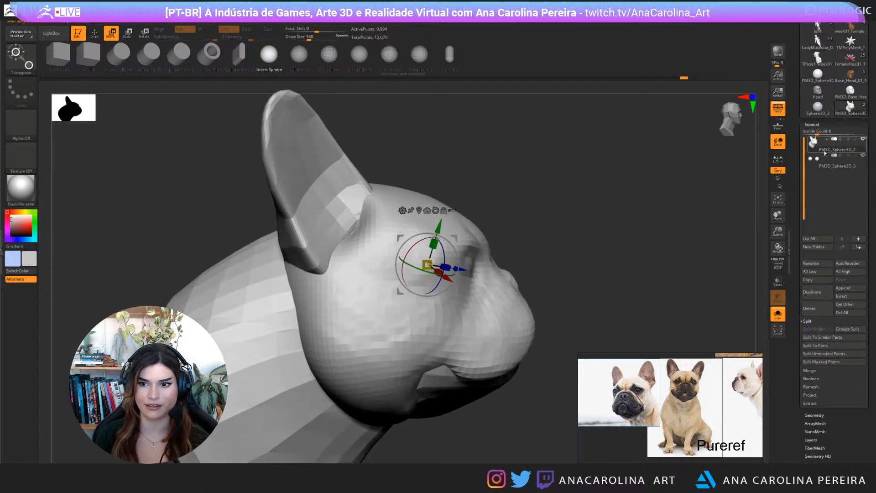
{"action": "key", "text": "alt+Down"}
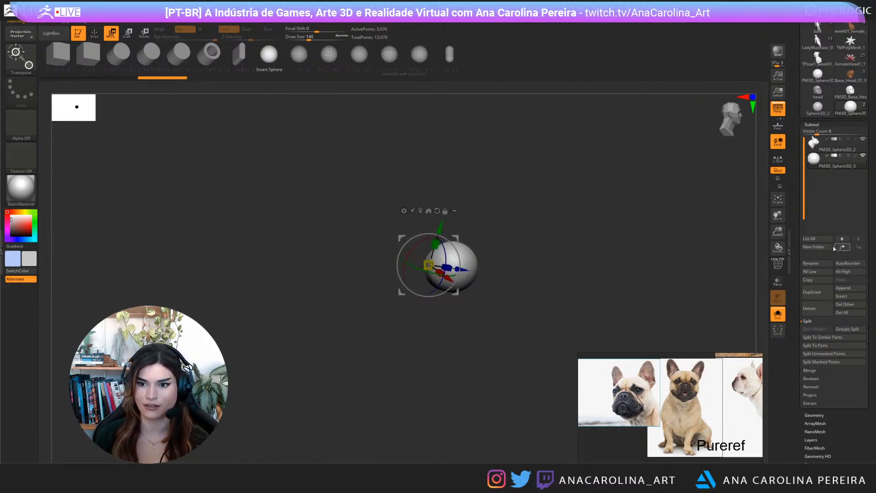
{"action": "left_click", "coordinate": [777, 314]}
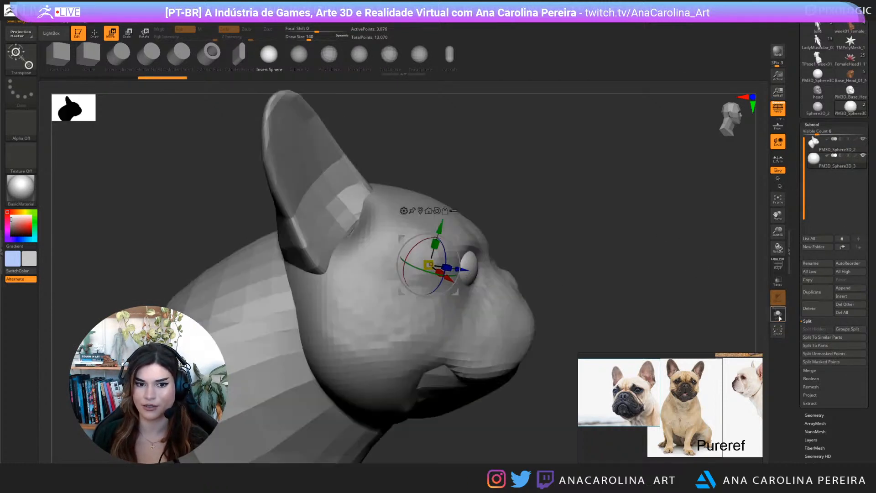
{"action": "left_click_drag", "start_coordinate": [639, 305], "coordinate": [607, 302]}
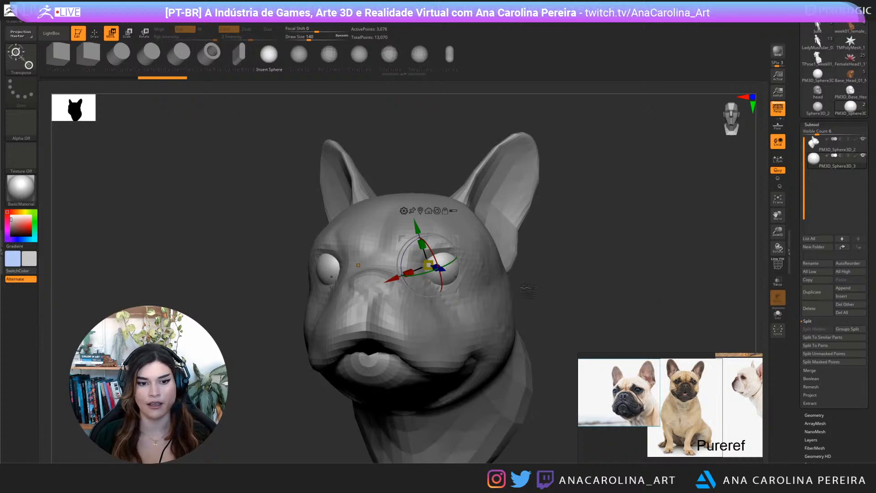
Check the eye placement from several angles and make the head the active subtool
{"action": "left_click_drag", "start_coordinate": [529, 290], "coordinate": [587, 303]}
{"action": "left_click_drag", "start_coordinate": [587, 354], "coordinate": [577, 323], "text": "alt"}
{"action": "left_click_drag", "start_coordinate": [629, 320], "coordinate": [574, 342]}
{"action": "left_click_drag", "start_coordinate": [574, 342], "coordinate": [462, 293]}
{"action": "left_click_drag", "start_coordinate": [587, 300], "coordinate": [530, 330]}
{"action": "left_click", "coordinate": [494, 337], "text": "alt"}
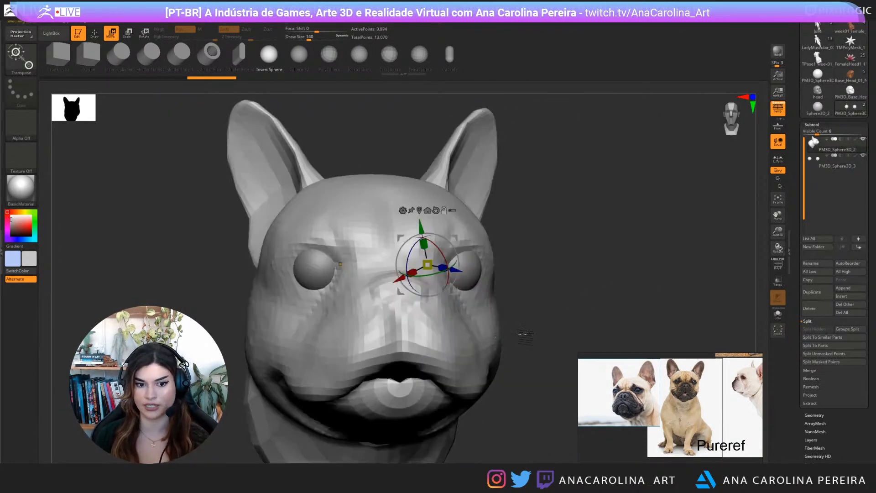
Choose the ClayBuildup brush and set its draw size to 49 for sculpting around the eye
{"action": "key", "text": "b"}
{"action": "key", "text": "m"}
{"action": "key", "text": "v"}
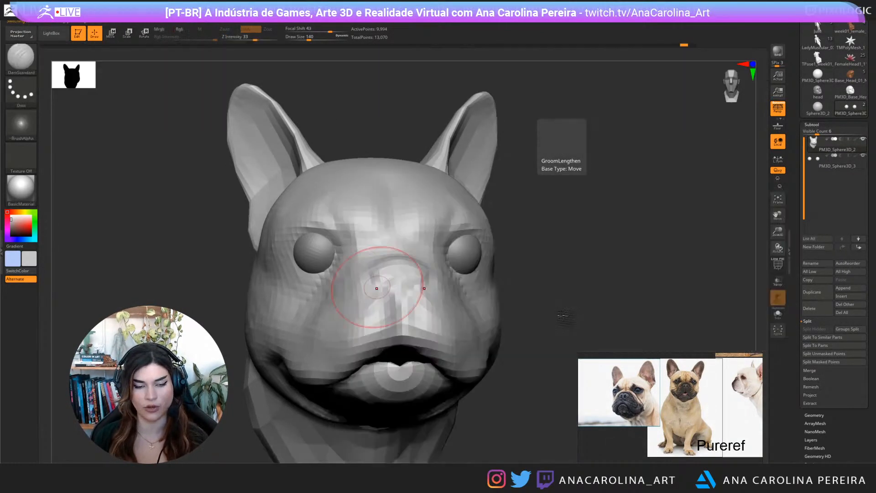
{"action": "mouse_move", "coordinate": [594, 295]}
{"action": "left_mouse_down"}
{"action": "mouse_move", "coordinate": [563, 293]}
{"action": "mouse_move", "coordinate": [525, 337]}
{"action": "left_mouse_up"}
{"action": "key", "text": "b"}
{"action": "key", "text": "c"}
{"action": "key", "text": "b"}
{"action": "key", "text": "space"}
{"action": "left_click_drag", "start_coordinate": [565, 291], "coordinate": [553, 291]}
{"action": "scroll", "coordinate": [445, 249], "scroll_direction": "up", "scroll_amount": 5}
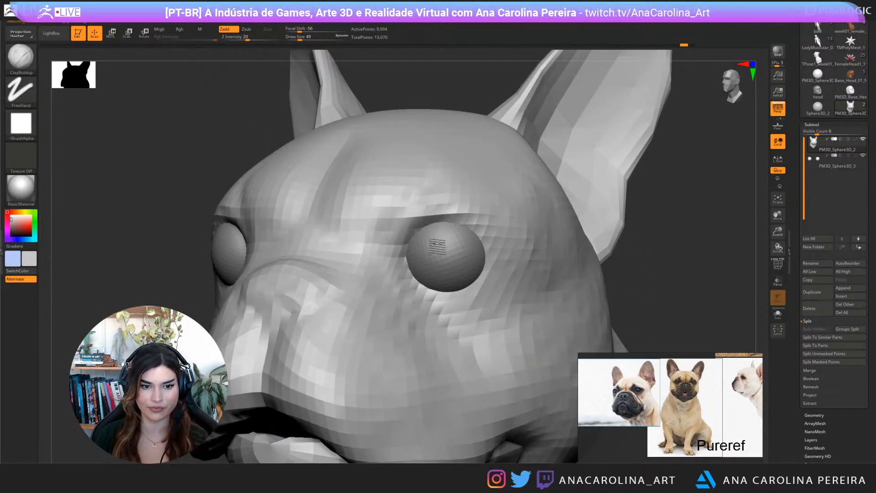
Examine the overall shape of the dog's head from the front and both three-quarter sides
{"action": "key", "text": "f"}
{"action": "left_click_drag", "start_coordinate": [593, 264], "coordinate": [687, 282], "text": "shift"}
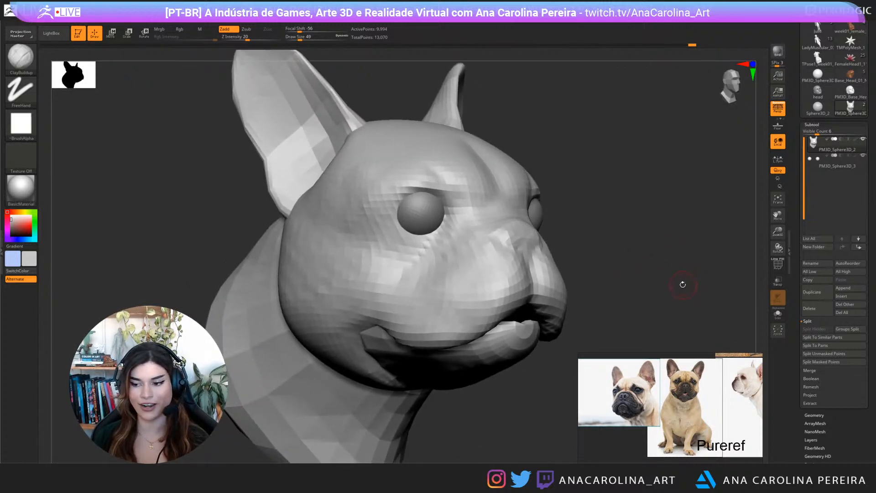
{"action": "left_click_drag", "start_coordinate": [682, 288], "coordinate": [624, 264]}
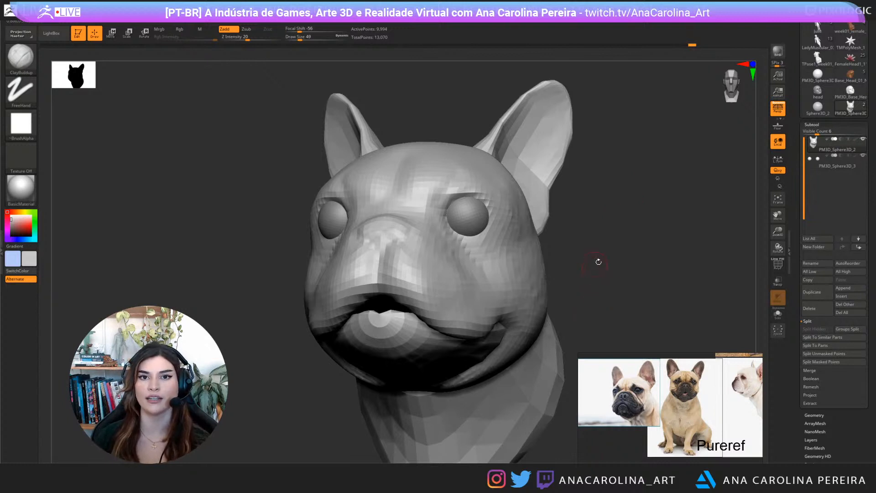
{"action": "mouse_move", "coordinate": [598, 262]}
{"action": "left_mouse_down"}
{"action": "mouse_move", "coordinate": [634, 238]}
{"action": "mouse_move", "coordinate": [660, 240]}
{"action": "left_mouse_up"}
{"action": "key", "text": "space"}
{"action": "key", "text": "s"}
{"action": "key", "text": "space"}
{"action": "key", "text": "space"}
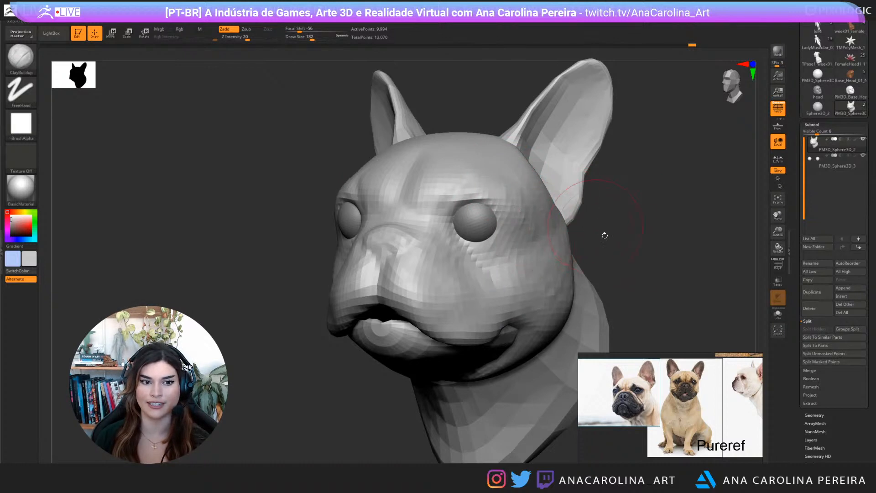
{"action": "left_click_drag", "start_coordinate": [604, 235], "coordinate": [618, 236]}
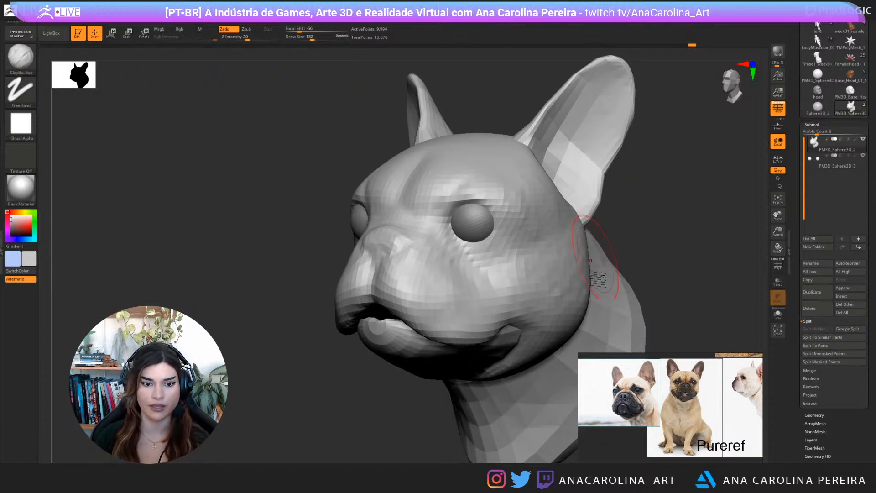
{"action": "left_click_drag", "start_coordinate": [656, 219], "coordinate": [648, 261]}
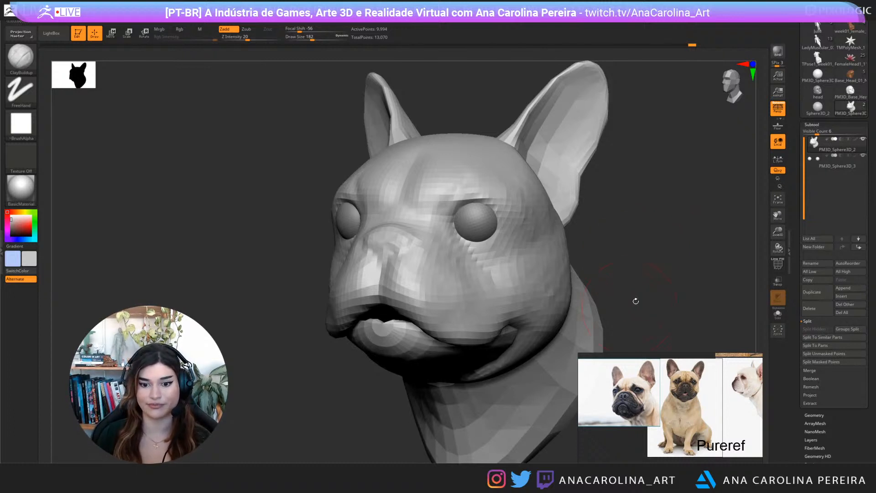
Build up the cheek beside and below the eye with ClayBuildup at draw sizes of 177 and 140
{"action": "mouse_move", "coordinate": [636, 300]}
{"action": "left_mouse_down"}
{"action": "mouse_move", "coordinate": [659, 297]}
{"action": "mouse_move", "coordinate": [607, 274]}
{"action": "left_mouse_up"}
{"action": "key", "text": "space"}
{"action": "left_click_drag", "start_coordinate": [488, 226], "coordinate": [487, 226]}
{"action": "left_click_drag", "start_coordinate": [502, 235], "coordinate": [485, 258]}
{"action": "key", "text": "space"}
{"action": "mouse_move", "coordinate": [487, 259]}
{"action": "left_mouse_down"}
{"action": "mouse_move", "coordinate": [497, 249]}
{"action": "mouse_move", "coordinate": [500, 258]}
{"action": "mouse_move", "coordinate": [486, 238]}
{"action": "left_mouse_up"}
{"action": "key", "text": "space"}
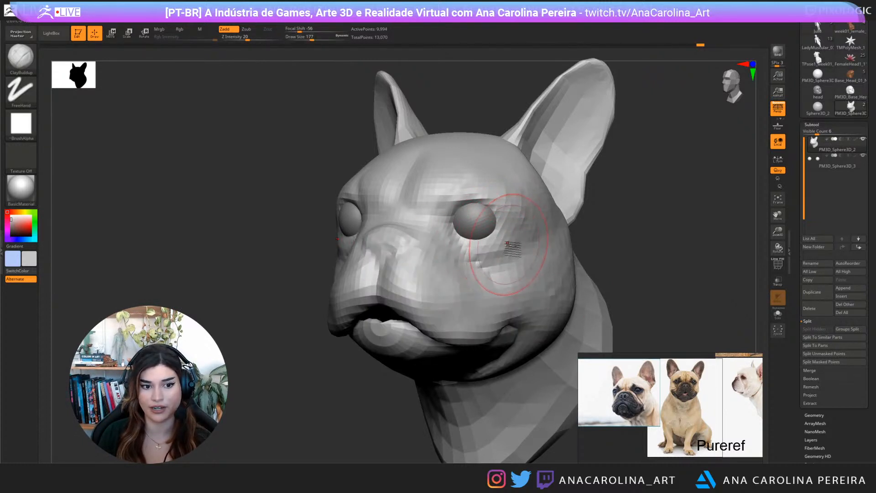
{"action": "key", "text": "space"}
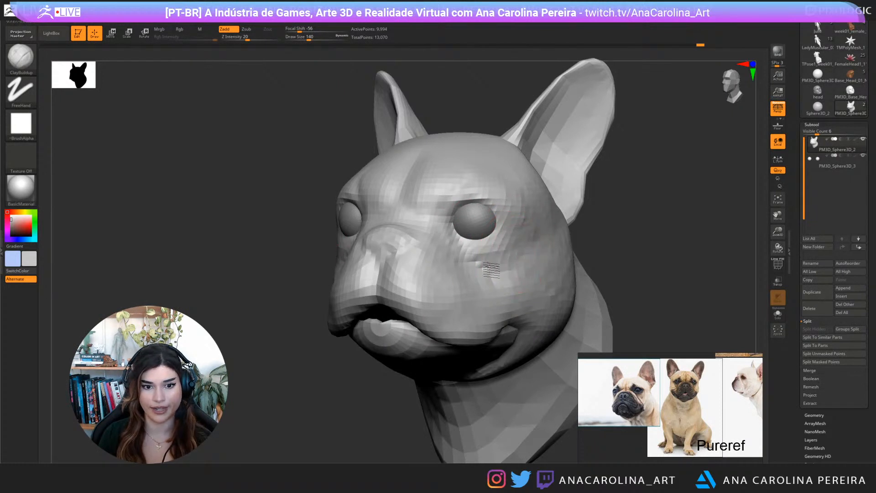
Enlarge the bulldog's face in the reference photo and add clay beside the inner eye corner at draw size 97
{"action": "scroll", "coordinate": [657, 379], "scroll_direction": "up", "scroll_amount": 5}
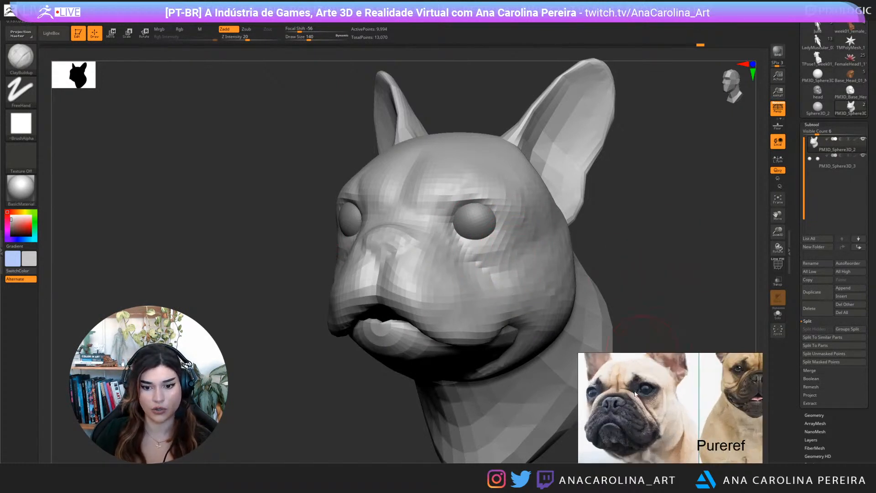
{"action": "mouse_move", "coordinate": [686, 192]}
{"action": "left_mouse_down"}
{"action": "mouse_move", "coordinate": [690, 172]}
{"action": "mouse_move", "coordinate": [625, 207]}
{"action": "mouse_move", "coordinate": [629, 241]}
{"action": "left_mouse_up"}
{"action": "scroll", "coordinate": [670, 399], "scroll_direction": "down", "scroll_amount": 3}
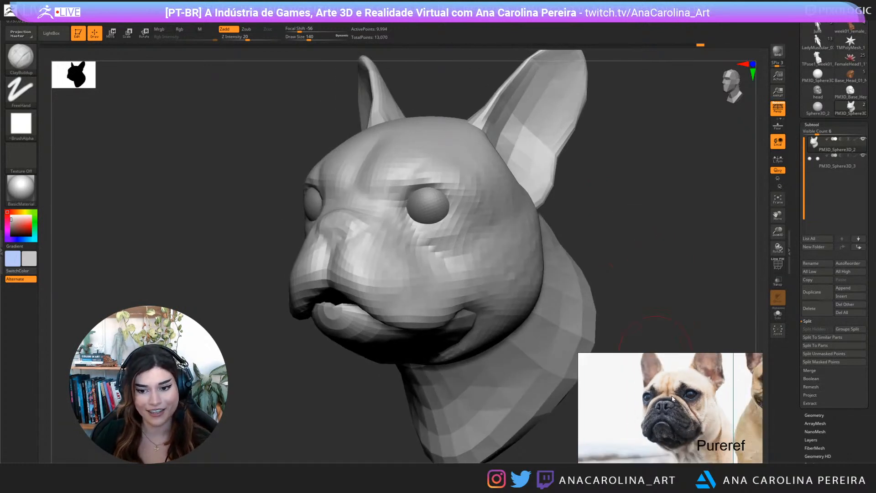
{"action": "scroll", "coordinate": [670, 399], "scroll_direction": "up", "scroll_amount": 4}
{"action": "left_click_drag", "start_coordinate": [664, 204], "coordinate": [656, 225]}
{"action": "key", "text": "space"}
{"action": "left_click_drag", "start_coordinate": [395, 219], "coordinate": [393, 219]}
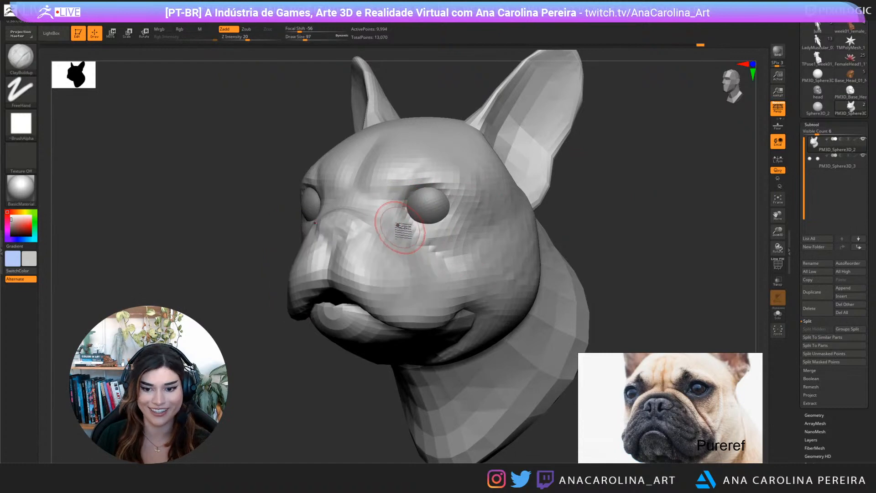
Carve the skin fold running below the inner eye corner with DamStandard at draw size 120
{"action": "key", "text": "b"}
{"action": "key", "text": "d"}
{"action": "key", "text": "s"}
{"action": "left_click_drag", "start_coordinate": [353, 197], "coordinate": [401, 221]}
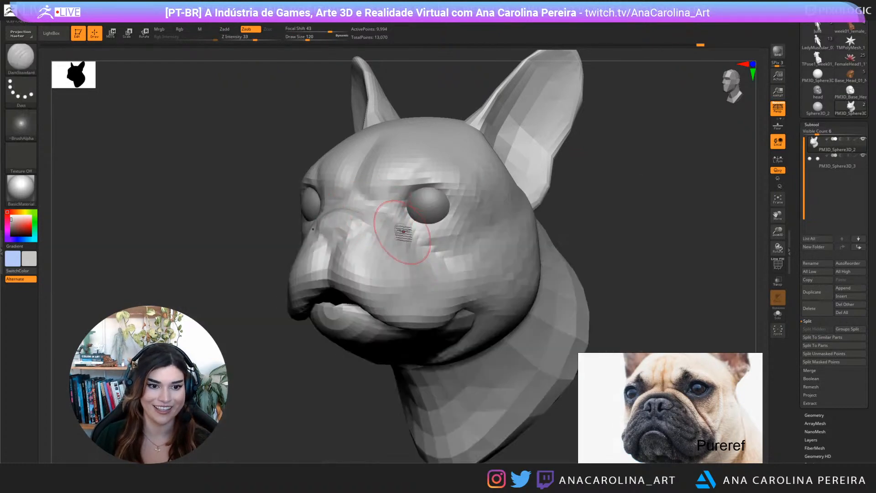
{"action": "left_click_drag", "start_coordinate": [357, 180], "coordinate": [406, 223]}
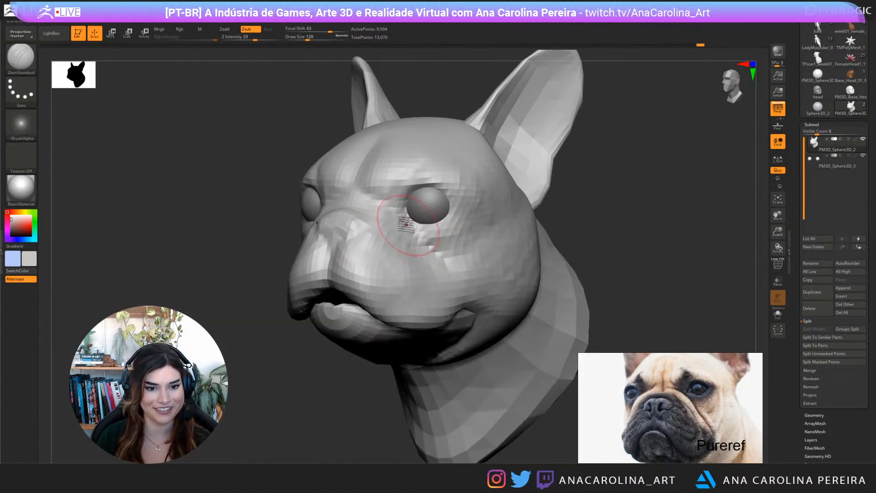
Add clay on the cheek near the outer eye corner with ClayBuildup and reduce the draw size to 74
{"action": "mouse_move", "coordinate": [562, 249]}
{"action": "left_mouse_down"}
{"action": "mouse_move", "coordinate": [581, 234]}
{"action": "mouse_move", "coordinate": [633, 233]}
{"action": "mouse_move", "coordinate": [607, 232]}
{"action": "left_mouse_up"}
{"action": "key", "text": "b"}
{"action": "key", "text": "c"}
{"action": "key", "text": "b"}
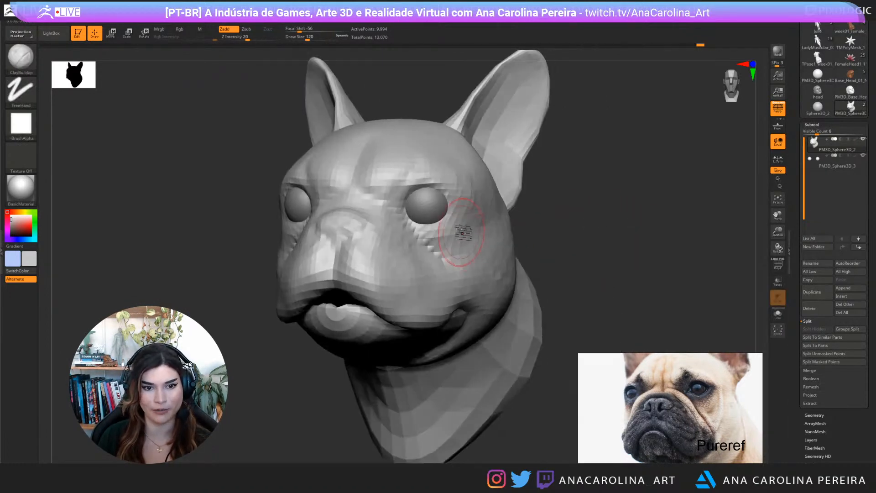
{"action": "key", "text": "space"}
Carve creases around the upper eyelid and inner eye corner with DamStandard at draw size 90
{"action": "key", "text": "b"}
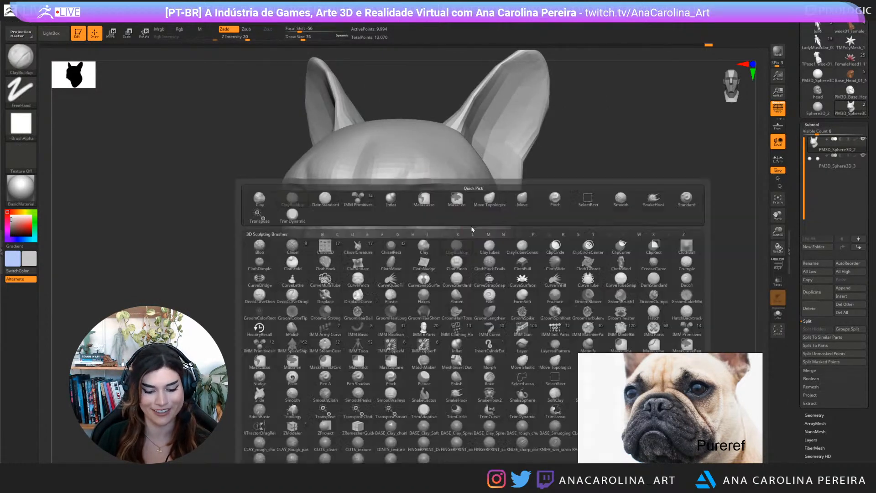
{"action": "key", "text": "d"}
{"action": "key", "text": "s"}
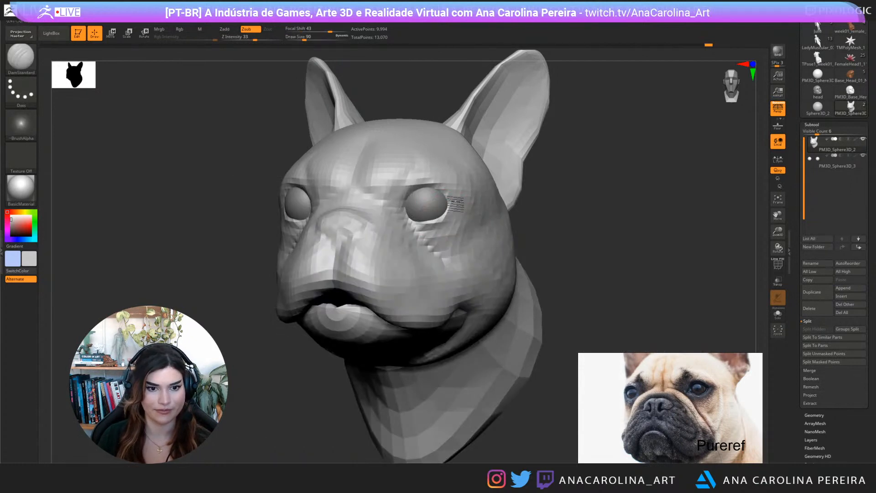
{"action": "left_click", "coordinate": [439, 204], "text": "alt"}
{"action": "left_click", "coordinate": [500, 235], "text": "alt"}
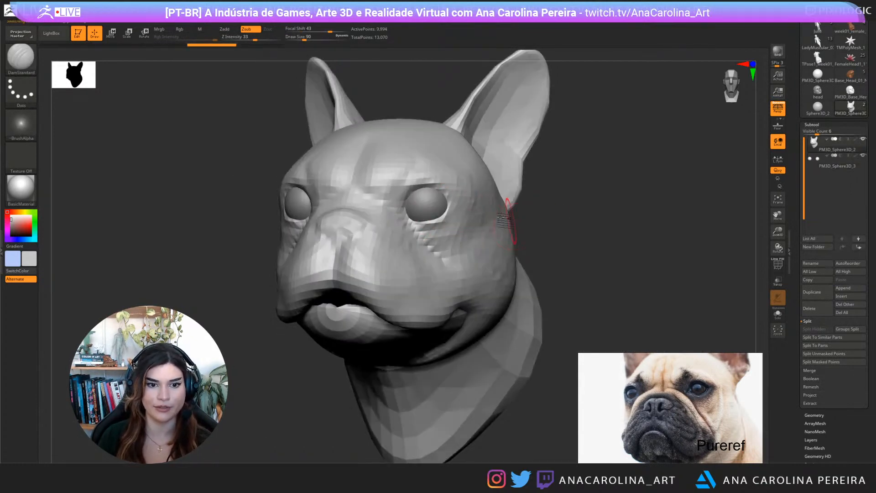
{"action": "left_click_drag", "start_coordinate": [554, 205], "coordinate": [531, 201]}
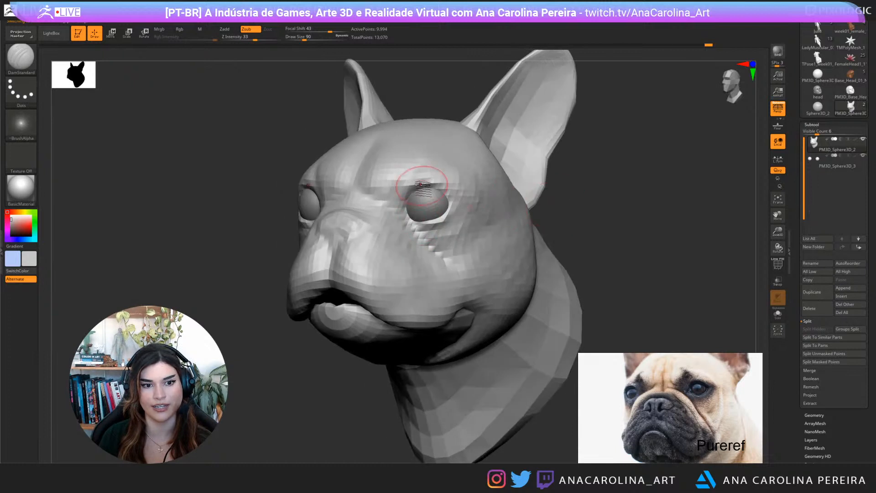
{"action": "mouse_move", "coordinate": [409, 199]}
{"action": "left_mouse_down"}
{"action": "mouse_move", "coordinate": [430, 190]}
{"action": "mouse_move", "coordinate": [418, 182]}
{"action": "mouse_move", "coordinate": [431, 187]}
{"action": "mouse_move", "coordinate": [413, 195]}
{"action": "left_mouse_up"}
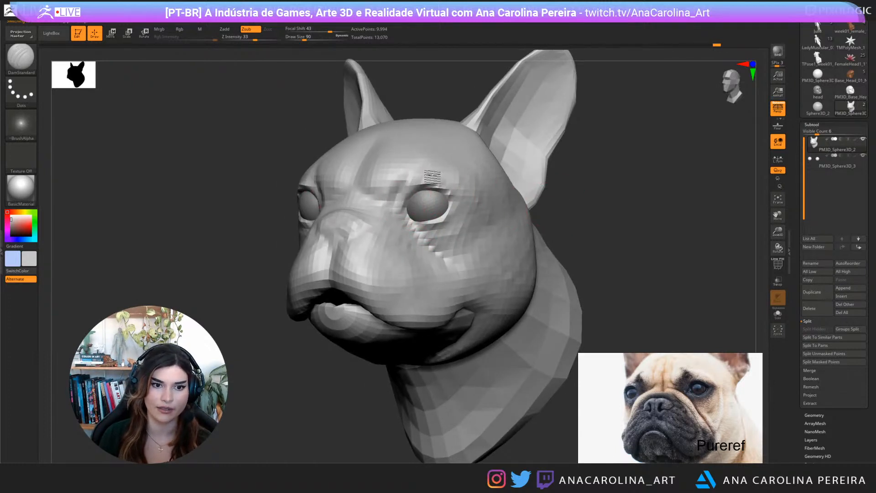
{"action": "left_click_drag", "start_coordinate": [619, 195], "coordinate": [493, 183]}
{"action": "left_click_drag", "start_coordinate": [386, 206], "coordinate": [419, 179]}
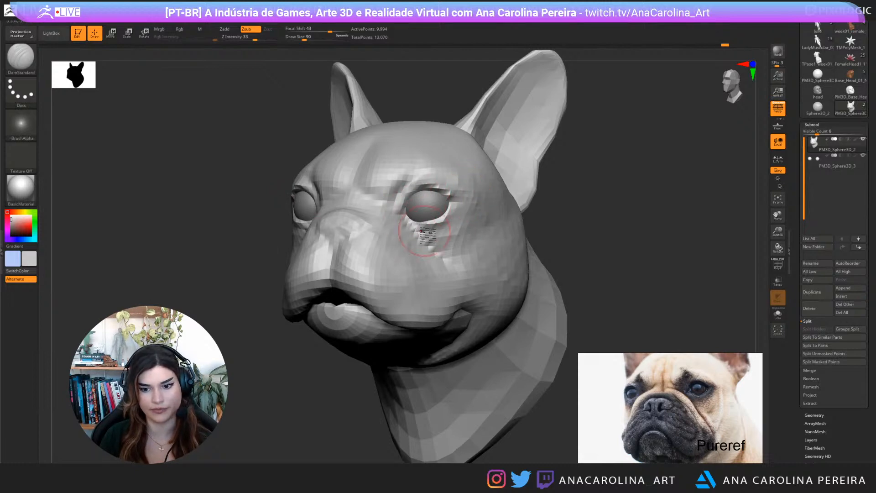
{"action": "key", "text": "b"}
{"action": "key", "text": "m"}
{"action": "key", "text": "v"}
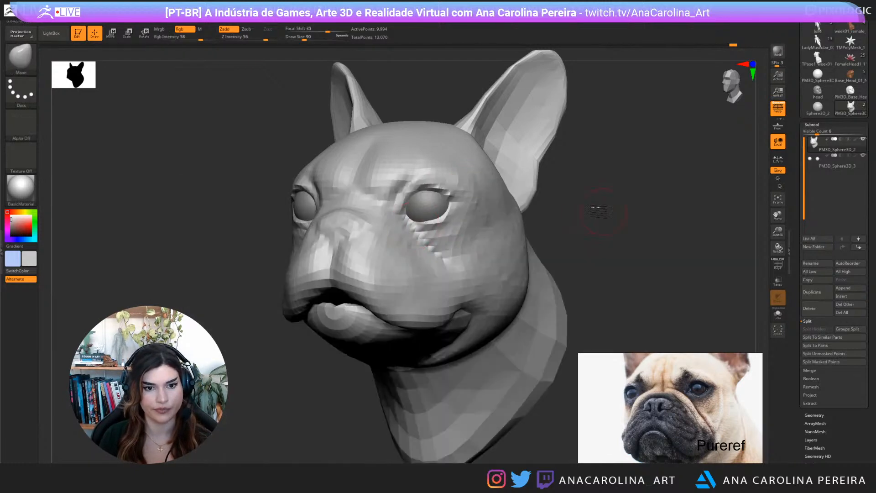
{"action": "left_click_drag", "start_coordinate": [597, 211], "coordinate": [564, 201]}
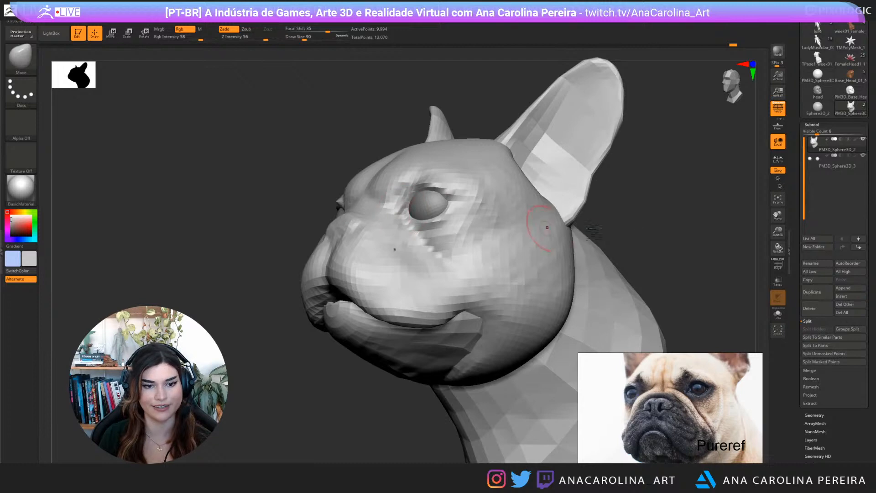
{"action": "mouse_move", "coordinate": [603, 230]}
{"action": "left_mouse_down"}
{"action": "mouse_move", "coordinate": [671, 241]}
{"action": "mouse_move", "coordinate": [646, 196]}
{"action": "mouse_move", "coordinate": [635, 204]}
{"action": "mouse_move", "coordinate": [616, 144]}
{"action": "mouse_move", "coordinate": [615, 239]}
{"action": "mouse_move", "coordinate": [626, 267]}
{"action": "mouse_move", "coordinate": [633, 242]}
{"action": "mouse_move", "coordinate": [599, 283]}
{"action": "left_mouse_up"}
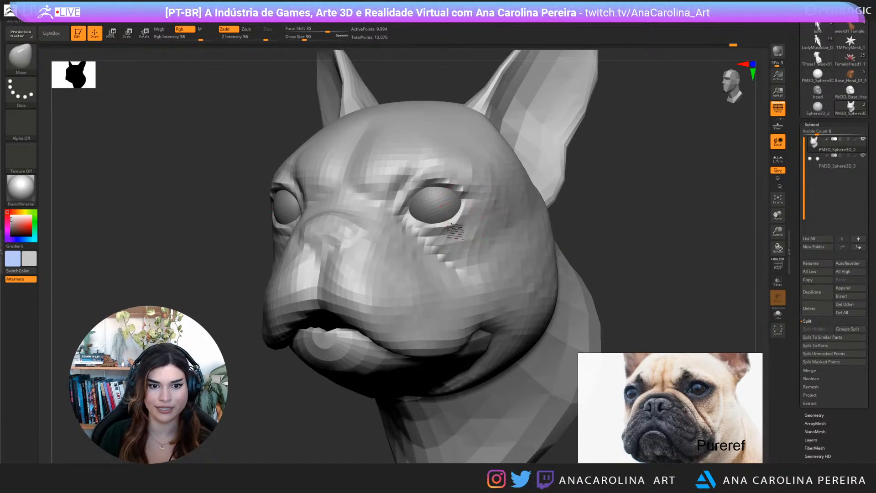
Build up the skin around the eye with ClayBuildup at draw sizes of 44 and 80
{"action": "left_click_drag", "start_coordinate": [669, 219], "coordinate": [655, 214]}
{"action": "key", "text": "b"}
{"action": "key", "text": "c"}
{"action": "key", "text": "b"}
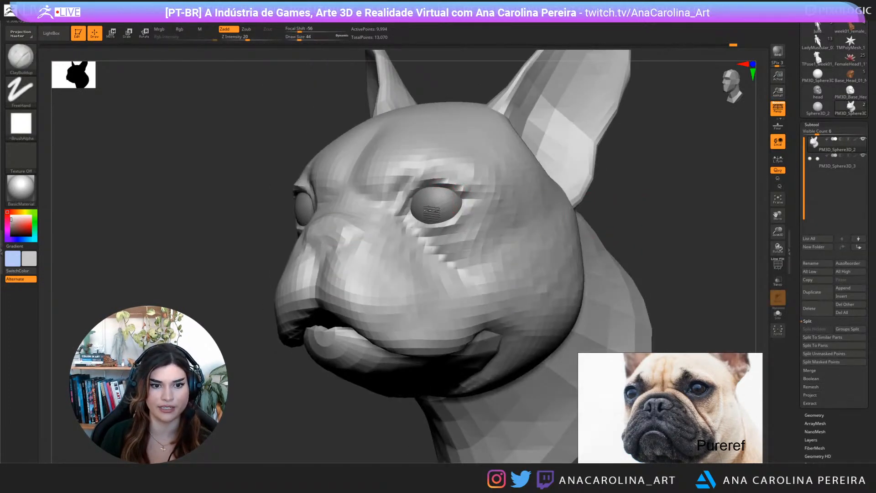
{"action": "left_click_drag", "start_coordinate": [663, 211], "coordinate": [611, 254]}
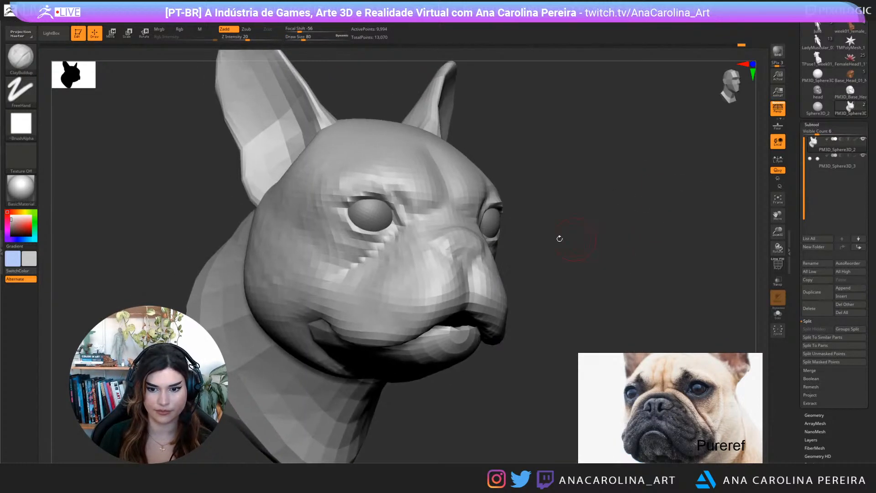
{"action": "mouse_move", "coordinate": [546, 258]}
{"action": "left_mouse_down", "text": "alt"}
{"action": "mouse_move", "coordinate": [638, 227]}
{"action": "mouse_move", "coordinate": [640, 248]}
{"action": "mouse_move", "coordinate": [708, 217]}
{"action": "mouse_move", "coordinate": [665, 221]}
{"action": "left_mouse_up", "text": "alt"}
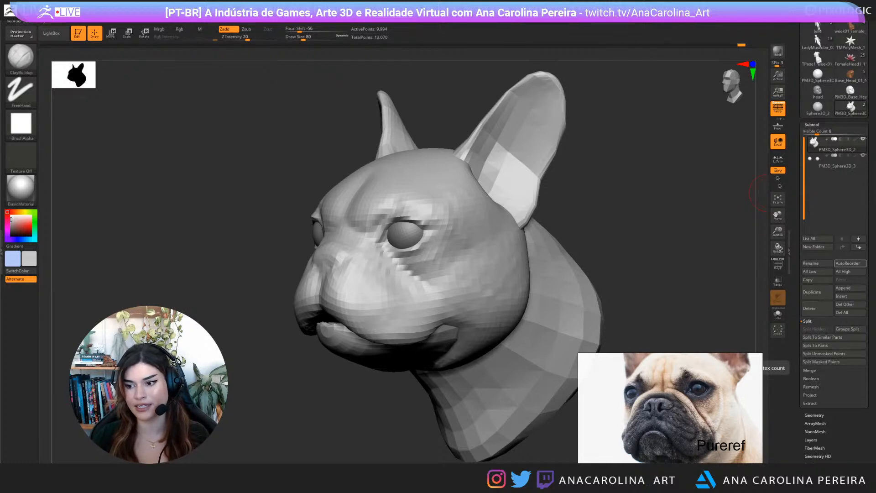
{"action": "left_click_drag", "start_coordinate": [642, 309], "coordinate": [677, 260]}
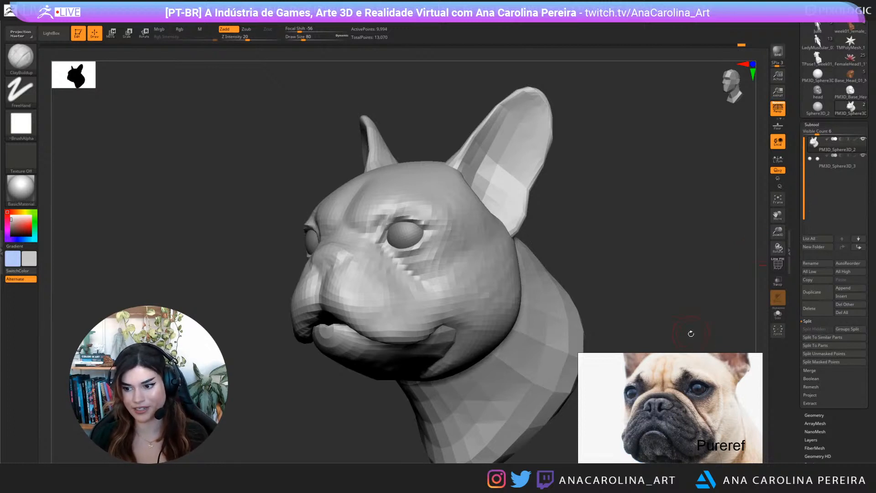
Adjust the base of the ear with the Move Topological brush at draw size 158
{"action": "mouse_move", "coordinate": [691, 333]}
{"action": "left_mouse_down"}
{"action": "mouse_move", "coordinate": [616, 280]}
{"action": "mouse_move", "coordinate": [588, 194]}
{"action": "left_mouse_up"}
{"action": "key", "text": "b"}
{"action": "key", "text": "m"}
{"action": "key", "text": "v"}
{"action": "key", "text": "b"}
{"action": "key", "text": "m"}
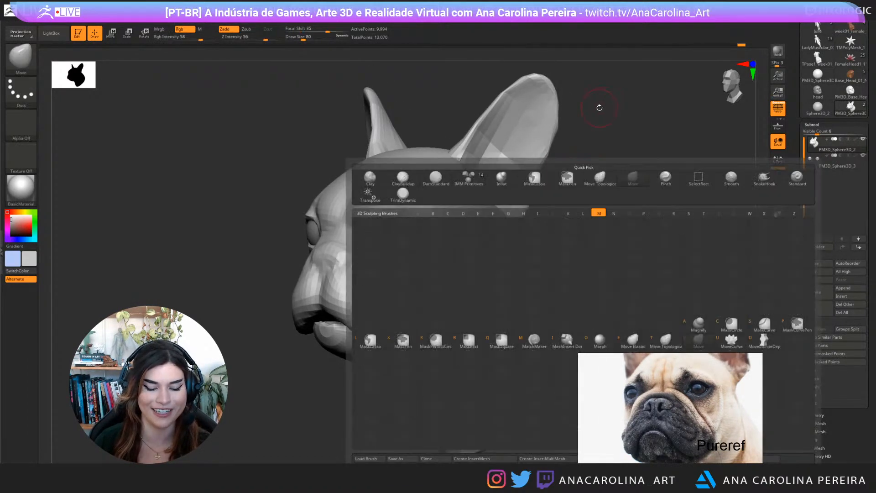
{"action": "key", "text": "t"}
{"action": "key", "text": "space"}
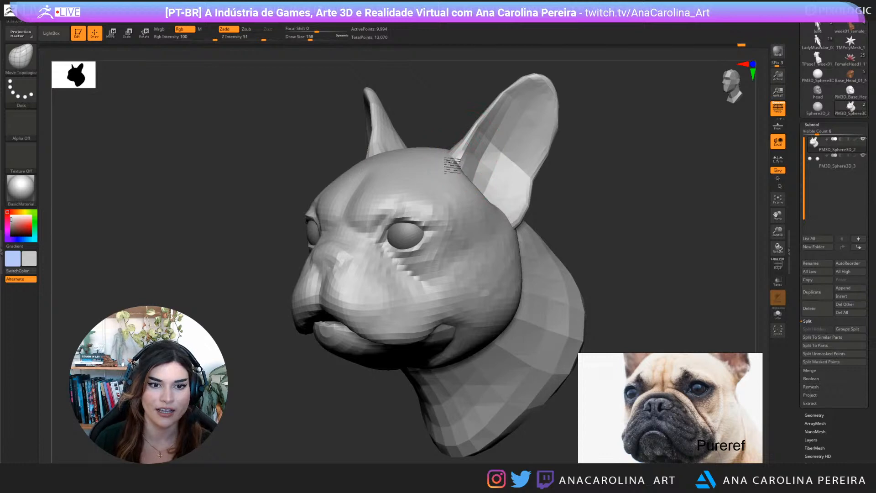
{"action": "left_click_drag", "start_coordinate": [569, 220], "coordinate": [498, 225], "text": "shift"}
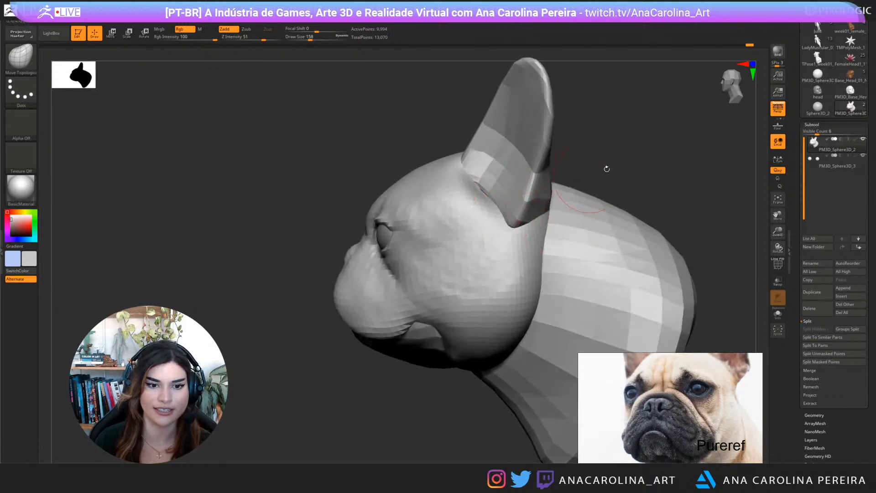
Reshape the base of the ear from both sides of the head with Move Topological at draw size 223
{"action": "mouse_move", "coordinate": [606, 166]}
{"action": "left_mouse_down"}
{"action": "mouse_move", "coordinate": [610, 177]}
{"action": "mouse_move", "coordinate": [582, 182]}
{"action": "left_mouse_up"}
{"action": "key", "text": "space"}
{"action": "mouse_move", "coordinate": [452, 191]}
{"action": "left_mouse_down"}
{"action": "mouse_move", "coordinate": [522, 187]}
{"action": "mouse_move", "coordinate": [491, 182]}
{"action": "mouse_move", "coordinate": [501, 195]}
{"action": "left_mouse_up"}
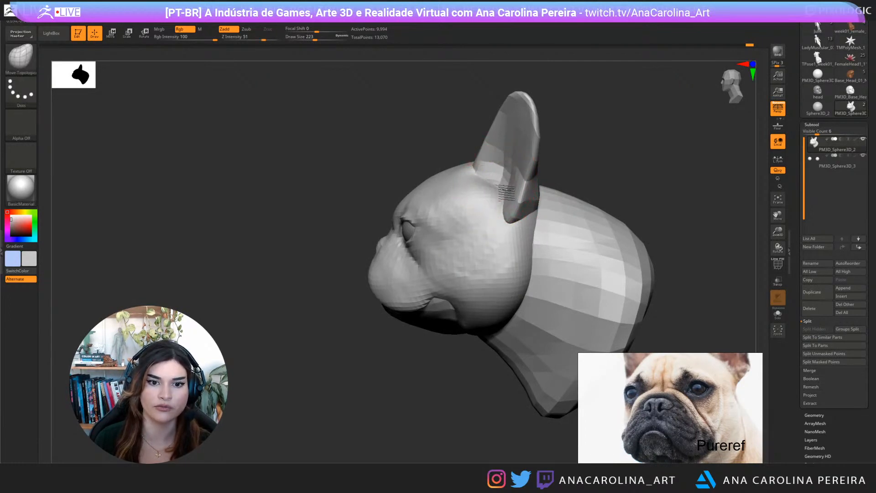
{"action": "mouse_move", "coordinate": [589, 176]}
{"action": "left_mouse_down"}
{"action": "mouse_move", "coordinate": [641, 170]}
{"action": "mouse_move", "coordinate": [575, 179]}
{"action": "mouse_move", "coordinate": [538, 175]}
{"action": "mouse_move", "coordinate": [521, 157]}
{"action": "left_mouse_up"}
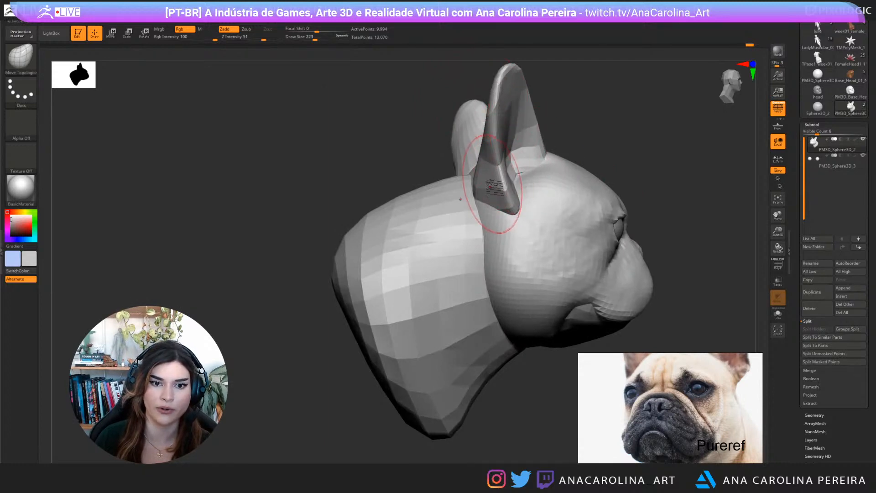
{"action": "left_click_drag", "start_coordinate": [574, 132], "coordinate": [537, 140]}
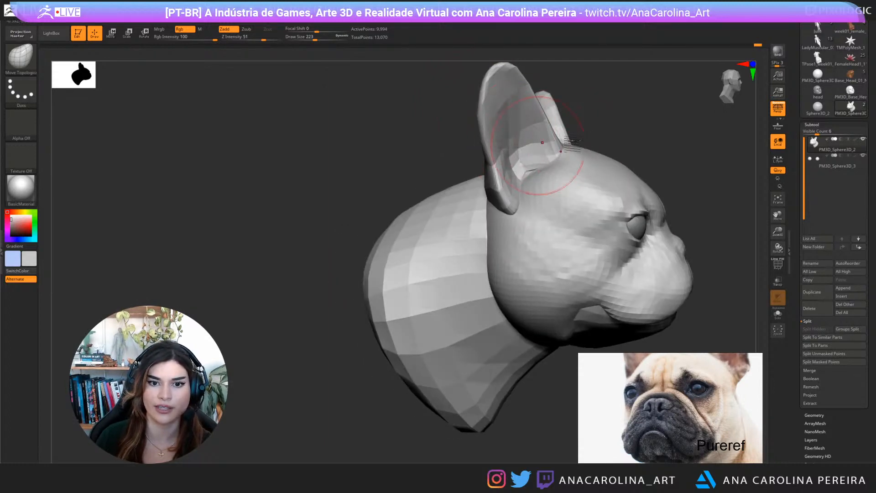
Adjust the ear shape and its attachment to the top of the skull with the Move Topological brush
{"action": "mouse_move", "coordinate": [657, 136]}
{"action": "left_mouse_down"}
{"action": "mouse_move", "coordinate": [578, 133]}
{"action": "mouse_move", "coordinate": [634, 169]}
{"action": "mouse_move", "coordinate": [622, 166]}
{"action": "mouse_move", "coordinate": [616, 176]}
{"action": "left_mouse_up"}
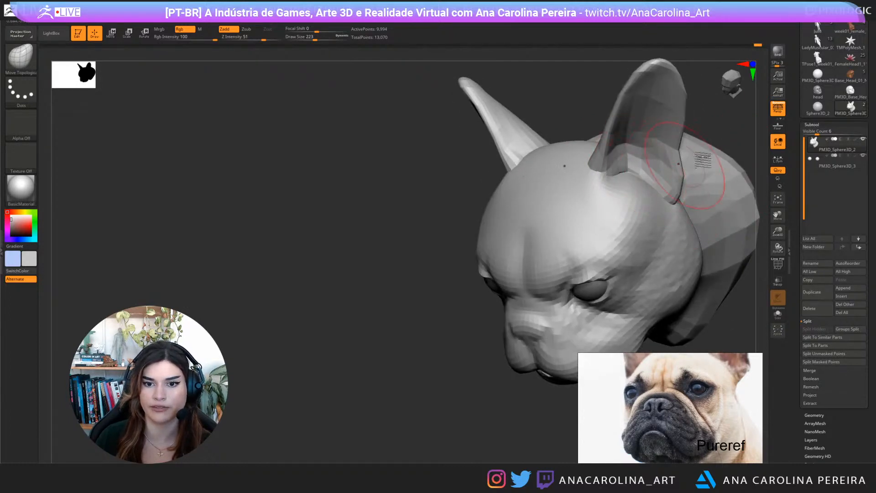
{"action": "left_click_drag", "start_coordinate": [722, 130], "coordinate": [680, 136]}
{"action": "left_click_drag", "start_coordinate": [639, 192], "coordinate": [657, 172]}
{"action": "left_click_drag", "start_coordinate": [693, 102], "coordinate": [657, 116]}
{"action": "left_click_drag", "start_coordinate": [589, 159], "coordinate": [602, 169]}
{"action": "mouse_move", "coordinate": [721, 119]}
{"action": "left_mouse_down"}
{"action": "mouse_move", "coordinate": [740, 120]}
{"action": "mouse_move", "coordinate": [693, 113]}
{"action": "mouse_move", "coordinate": [671, 131]}
{"action": "mouse_move", "coordinate": [710, 139]}
{"action": "mouse_move", "coordinate": [661, 164]}
{"action": "mouse_move", "coordinate": [685, 182]}
{"action": "mouse_move", "coordinate": [651, 187]}
{"action": "mouse_move", "coordinate": [645, 215]}
{"action": "mouse_move", "coordinate": [596, 244]}
{"action": "left_mouse_up"}
{"action": "left_click_drag", "start_coordinate": [532, 360], "coordinate": [535, 398]}
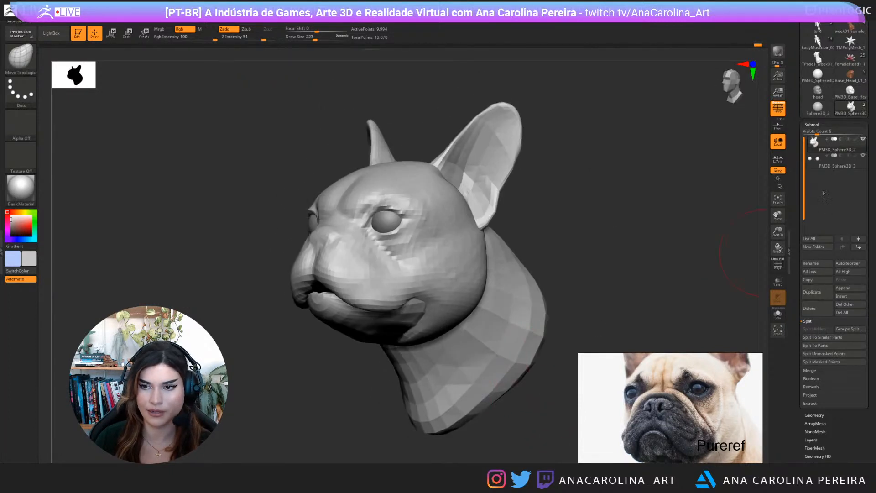
Turn on polyframe display to show the polygroups, leaving the whole model visible
{"action": "left_click", "coordinate": [497, 353], "text": "ctrl+shift"}
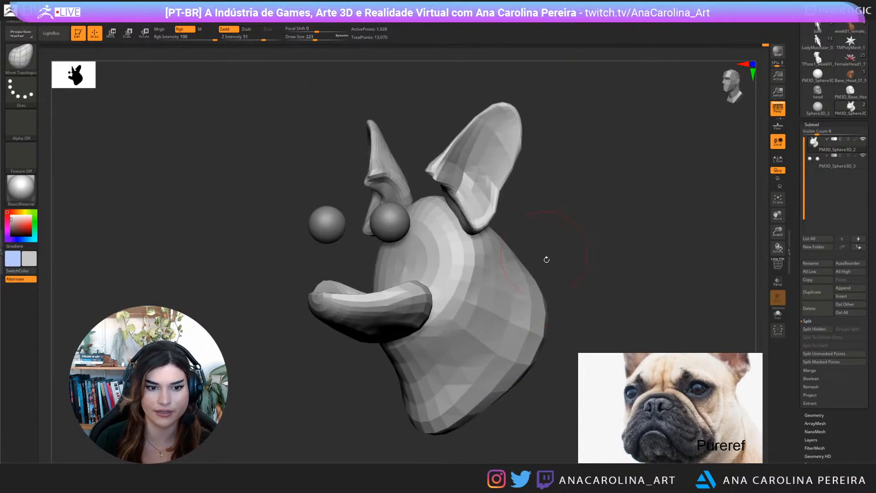
{"action": "left_click", "coordinate": [525, 284], "text": "ctrl+shift"}
{"action": "mouse_move", "coordinate": [550, 276]}
{"action": "left_mouse_down"}
{"action": "mouse_move", "coordinate": [540, 273]}
{"action": "mouse_move", "coordinate": [547, 279]}
{"action": "left_mouse_up"}
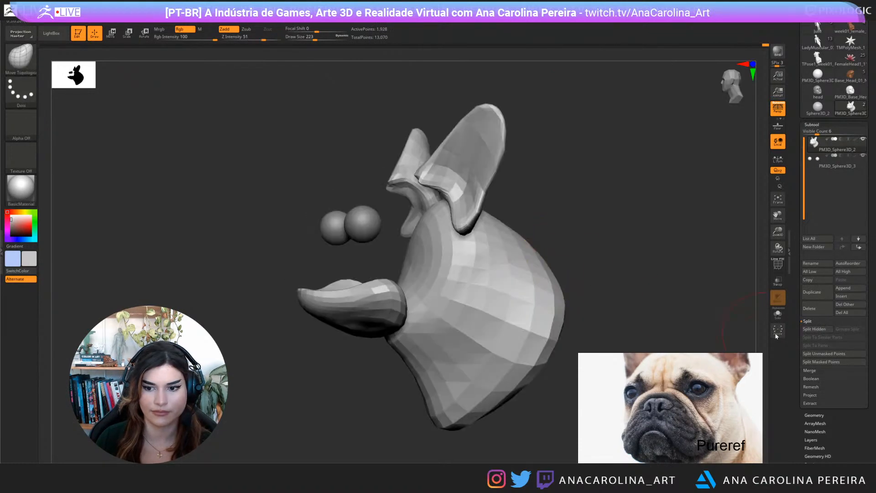
{"action": "left_click", "coordinate": [779, 264]}
{"action": "mouse_move", "coordinate": [648, 270]}
{"action": "left_mouse_down"}
{"action": "mouse_move", "coordinate": [687, 263]}
{"action": "mouse_move", "coordinate": [684, 313]}
{"action": "mouse_move", "coordinate": [612, 265]}
{"action": "mouse_move", "coordinate": [657, 267]}
{"action": "left_mouse_up"}
{"action": "left_click", "coordinate": [632, 260], "text": "ctrl+shift"}
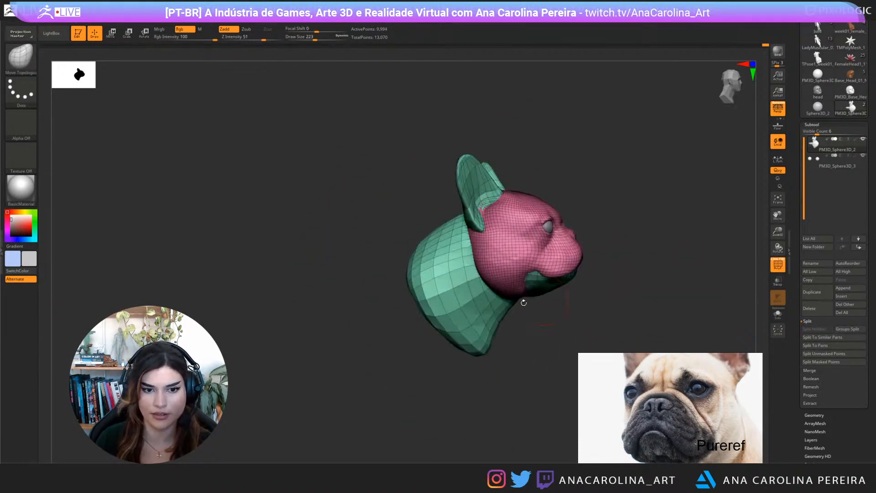
Hide the head's polygroup and give the ears, lower jaw and neck separate polygroups with Auto Groups
{"action": "left_click", "coordinate": [475, 314], "text": "ctrl+shift"}
{"action": "left_click_drag", "start_coordinate": [607, 302], "coordinate": [648, 307]}
{"action": "scroll", "coordinate": [812, 306], "scroll_direction": "down", "scroll_amount": 4}
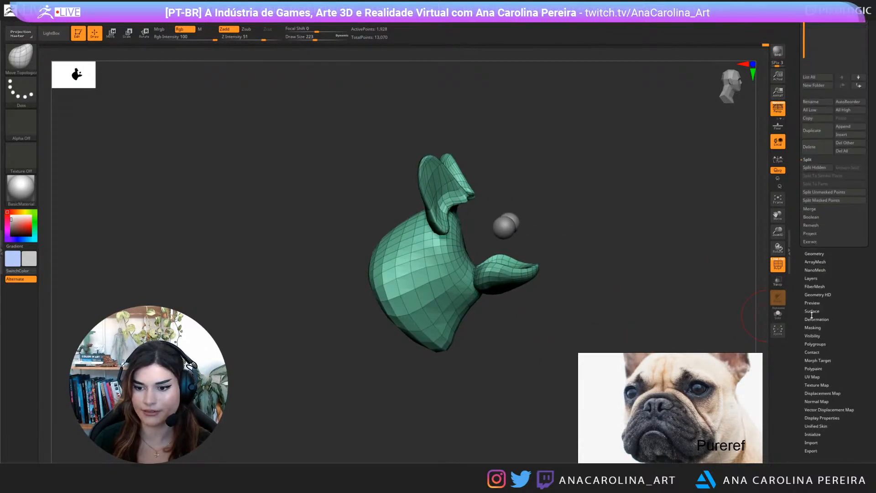
{"action": "left_click", "coordinate": [818, 344]}
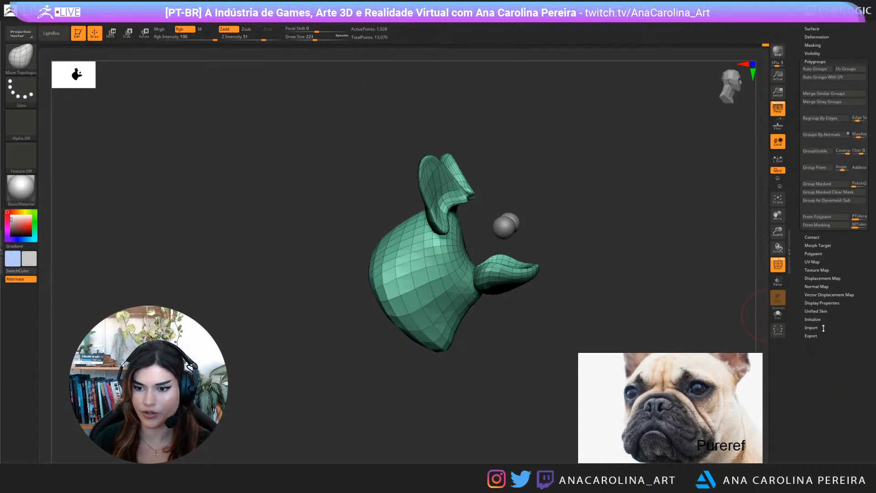
{"action": "left_click", "coordinate": [825, 71]}
{"action": "left_click_drag", "start_coordinate": [570, 214], "coordinate": [558, 229]}
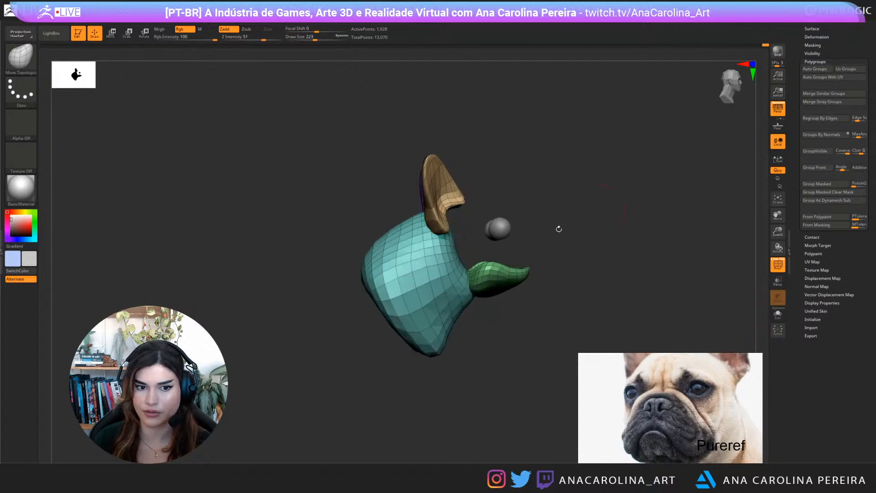
Isolate the neck polygroup, mask it and make the whole model visible again
{"action": "left_click", "coordinate": [439, 286], "text": "ctrl+alt+shift"}
{"action": "left_click", "coordinate": [352, 195], "text": "ctrl+shift"}
{"action": "left_click", "coordinate": [406, 252], "text": "ctrl+alt+shift"}
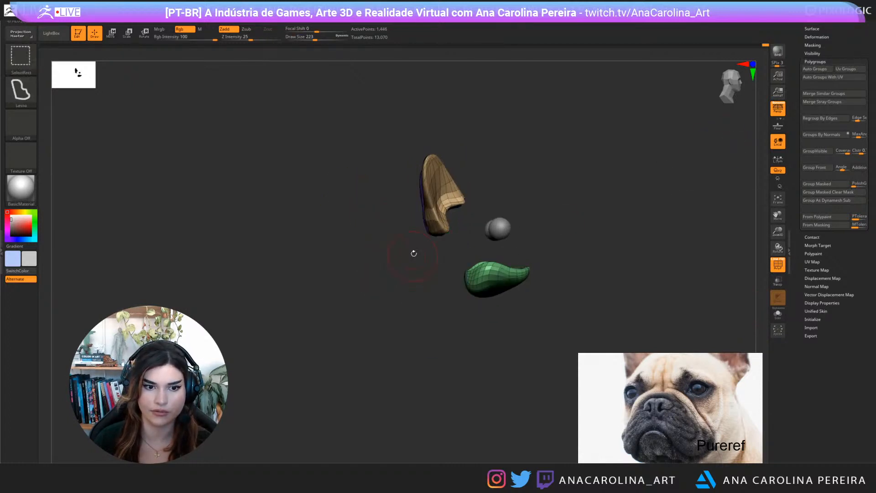
{"action": "left_click", "coordinate": [413, 251], "text": "ctrl+shift"}
{"action": "left_click", "coordinate": [564, 196], "text": "ctrl+shift"}
{"action": "left_click", "coordinate": [407, 262], "text": "ctrl+shift"}
{"action": "mouse_move", "coordinate": [325, 181]}
{"action": "left_mouse_down", "text": "ctrl"}
{"action": "mouse_move", "coordinate": [570, 365]}
{"action": "mouse_move", "coordinate": [346, 180]}
{"action": "mouse_move", "coordinate": [643, 174]}
{"action": "mouse_move", "coordinate": [607, 172]}
{"action": "left_mouse_up", "text": "ctrl"}
{"action": "left_click", "coordinate": [607, 172], "text": "ctrl+shift"}
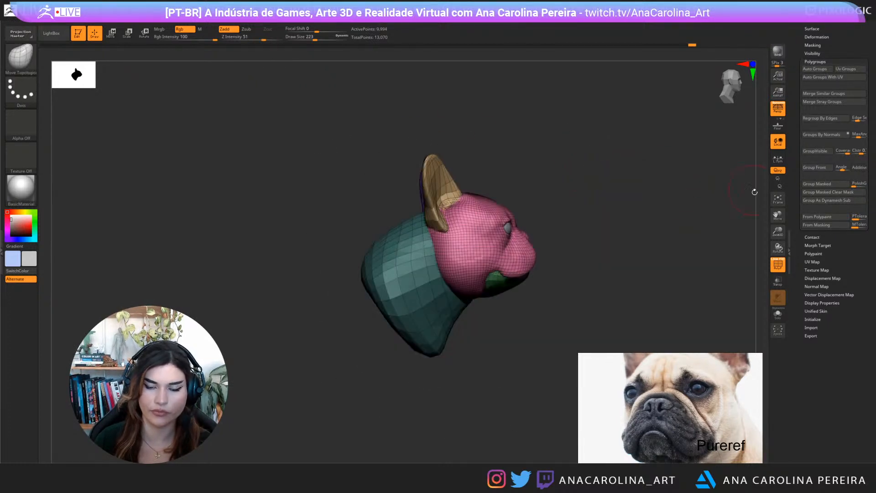
Split the unmasked head, ears and jaw from the neck into their own subtool, make it active and turn off polyframe
{"action": "left_click_drag", "start_coordinate": [794, 150], "coordinate": [793, 310]}
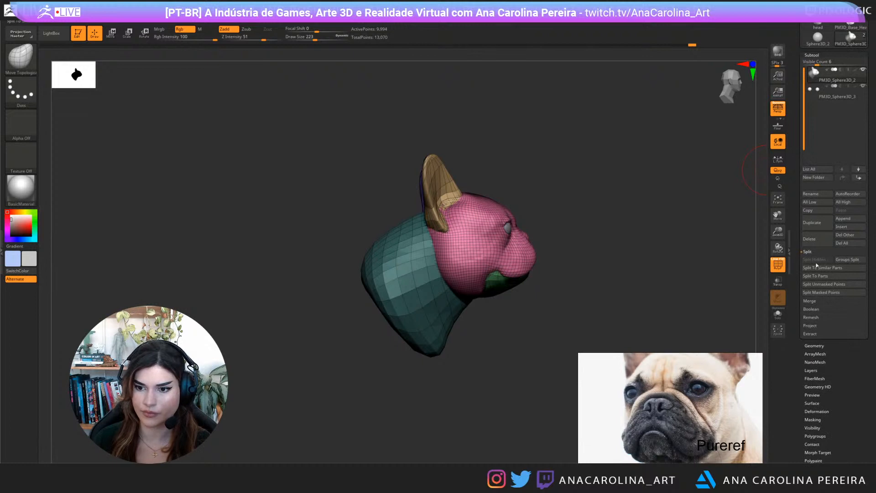
{"action": "left_click", "coordinate": [822, 284]}
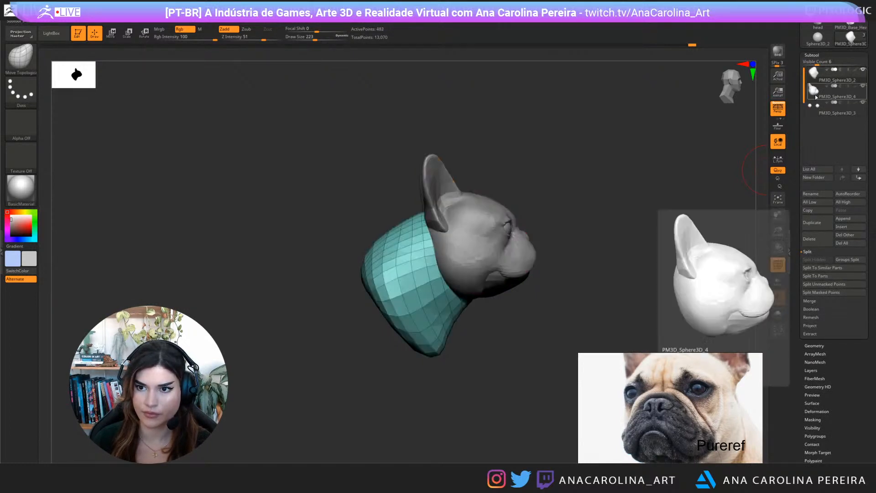
{"action": "key", "text": "shift+f"}
{"action": "left_click_drag", "start_coordinate": [714, 206], "coordinate": [686, 216]}
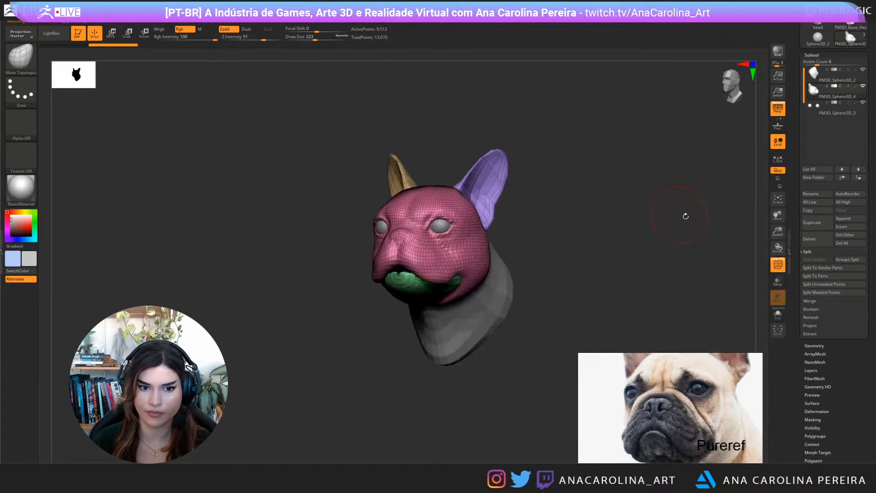
{"action": "left_click", "coordinate": [778, 264]}
{"action": "mouse_move", "coordinate": [743, 274]}
{"action": "left_mouse_down", "text": "alt"}
{"action": "mouse_move", "coordinate": [729, 292]}
{"action": "mouse_move", "coordinate": [693, 267]}
{"action": "left_mouse_up", "text": "alt"}
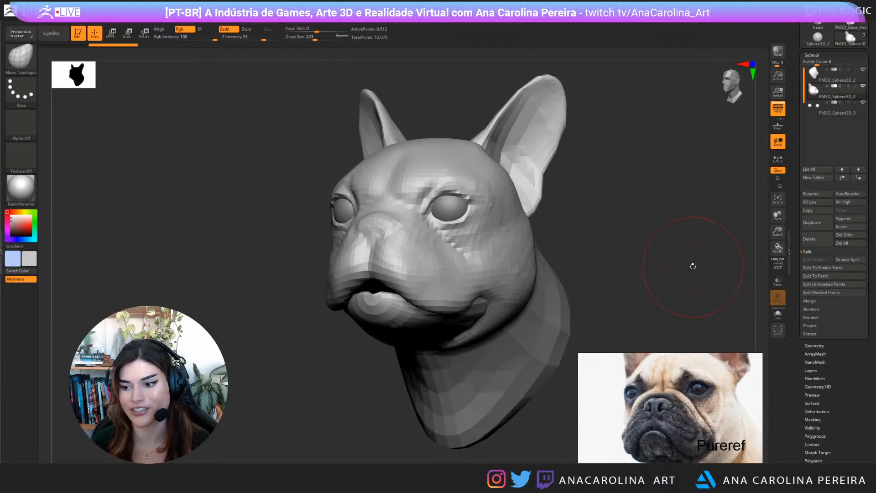
Reshape and smooth the cheek and mouth corner with the Move brush at draw sizes 158 and 108
{"action": "mouse_move", "coordinate": [642, 276]}
{"action": "left_mouse_down"}
{"action": "mouse_move", "coordinate": [629, 267]}
{"action": "mouse_move", "coordinate": [667, 229]}
{"action": "mouse_move", "coordinate": [671, 244]}
{"action": "left_mouse_up"}
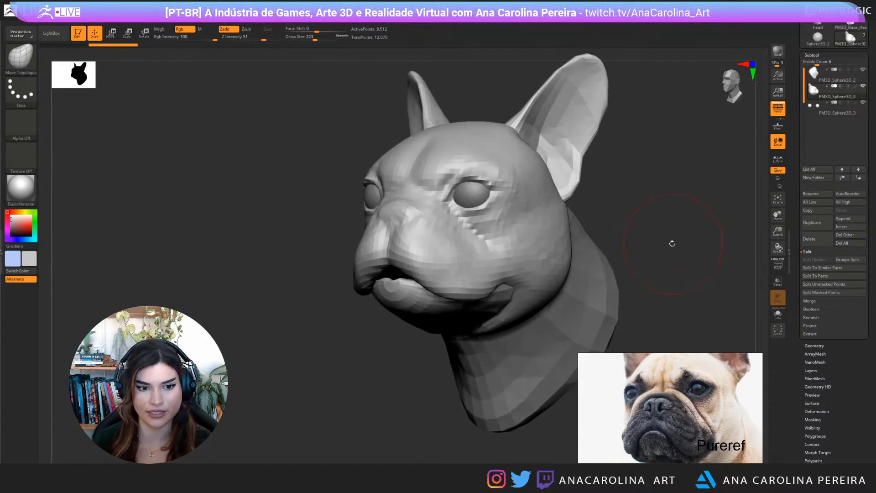
{"action": "key", "text": "space"}
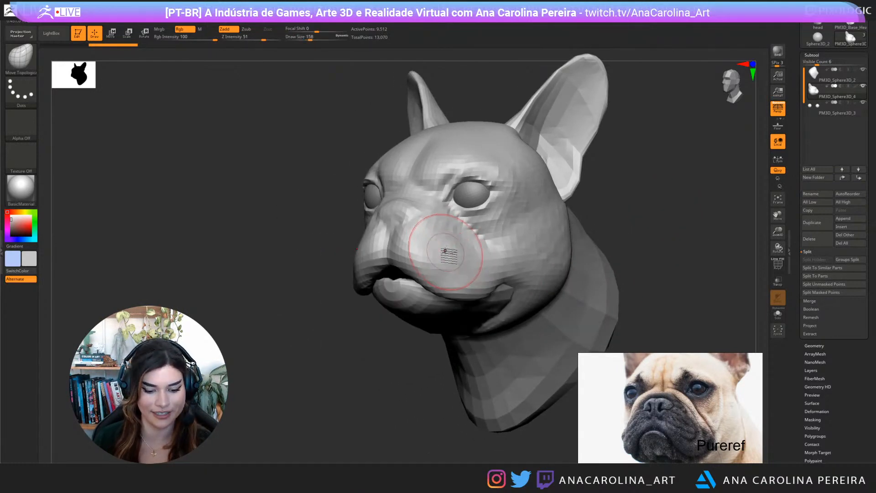
{"action": "key", "text": "b"}
{"action": "key", "text": "m"}
{"action": "key", "text": "v"}
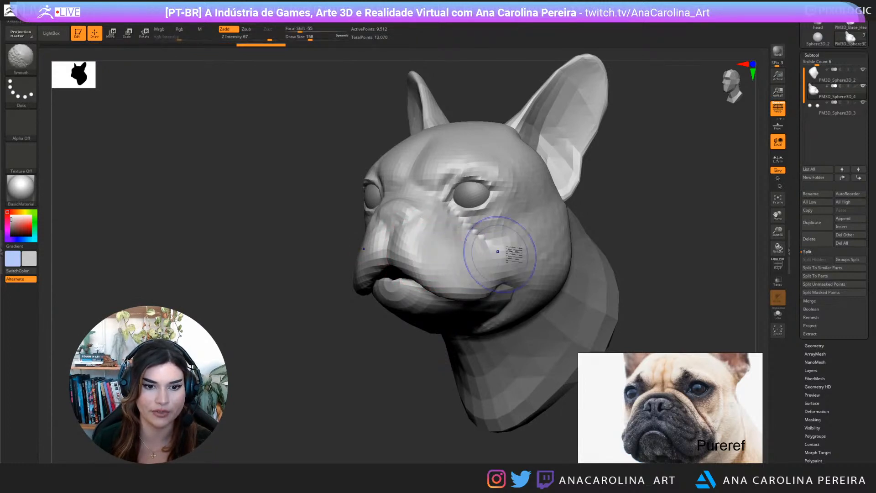
{"action": "mouse_move", "coordinate": [538, 242]}
{"action": "left_mouse_down"}
{"action": "mouse_move", "coordinate": [657, 223]}
{"action": "mouse_move", "coordinate": [550, 203]}
{"action": "left_mouse_up"}
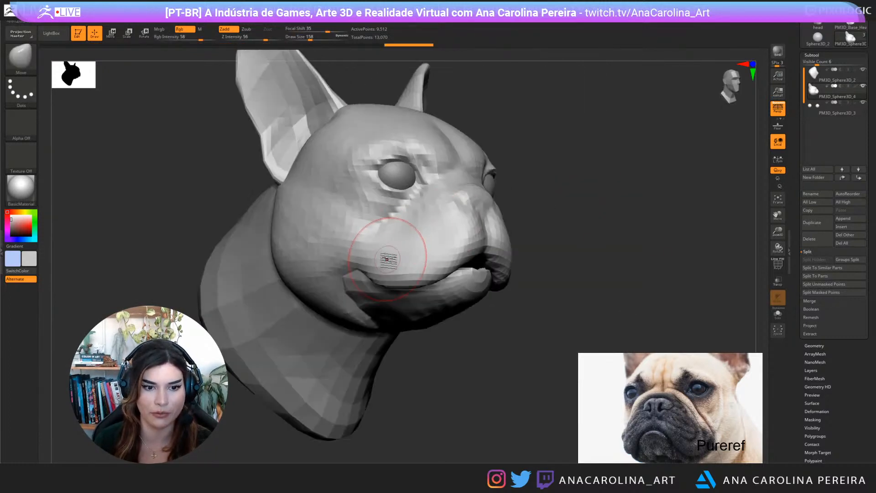
{"action": "mouse_move", "coordinate": [571, 237]}
{"action": "left_mouse_down"}
{"action": "mouse_move", "coordinate": [675, 203]}
{"action": "mouse_move", "coordinate": [661, 223]}
{"action": "mouse_move", "coordinate": [668, 214]}
{"action": "mouse_move", "coordinate": [695, 225]}
{"action": "mouse_move", "coordinate": [642, 227]}
{"action": "mouse_move", "coordinate": [593, 278]}
{"action": "left_mouse_up"}
{"action": "key", "text": "space"}
{"action": "left_click_drag", "start_coordinate": [635, 237], "coordinate": [630, 237]}
{"action": "left_click_drag", "start_coordinate": [456, 259], "coordinate": [479, 280], "text": "shift"}
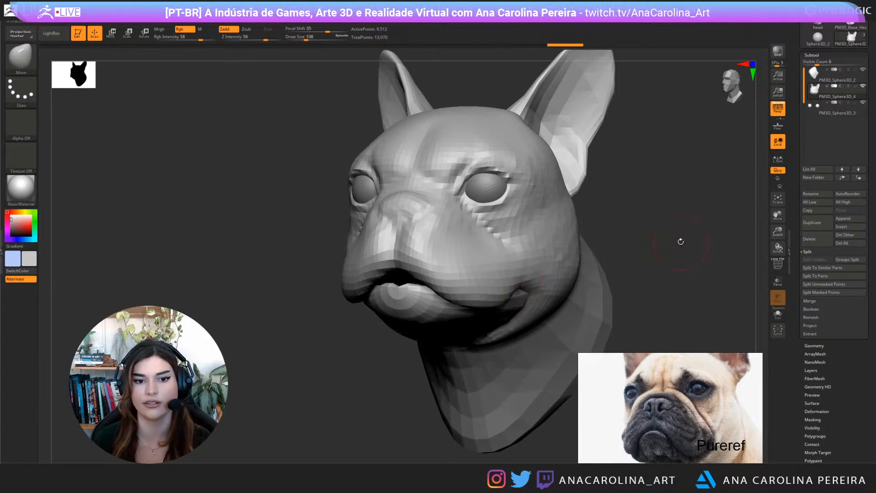
Build up the cheek below the eye with ClayBuildup at draw size 108
{"action": "mouse_move", "coordinate": [681, 245]}
{"action": "left_mouse_down"}
{"action": "mouse_move", "coordinate": [630, 219]}
{"action": "mouse_move", "coordinate": [641, 221]}
{"action": "left_mouse_up"}
{"action": "key", "text": "b"}
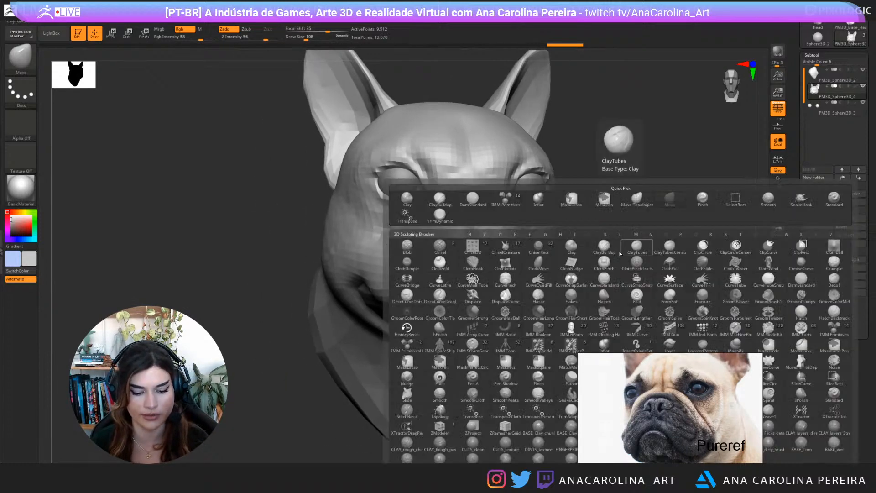
{"action": "key", "text": "c"}
{"action": "key", "text": "b"}
{"action": "left_click_drag", "start_coordinate": [666, 224], "coordinate": [604, 229]}
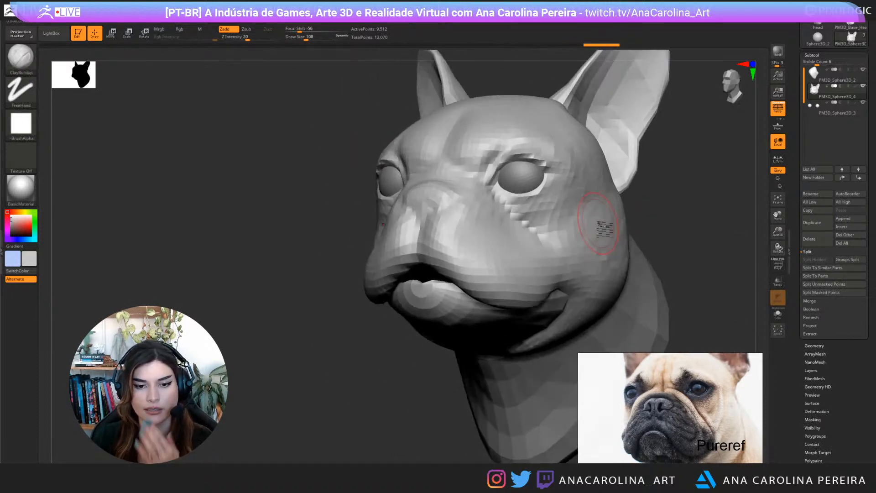
{"action": "mouse_move", "coordinate": [679, 241]}
{"action": "left_mouse_down"}
{"action": "mouse_move", "coordinate": [666, 215]}
{"action": "mouse_move", "coordinate": [646, 270]}
{"action": "left_mouse_up"}
Adjust the fold at the mouth corner with Move Topological at draw size 108
{"action": "key", "text": "b"}
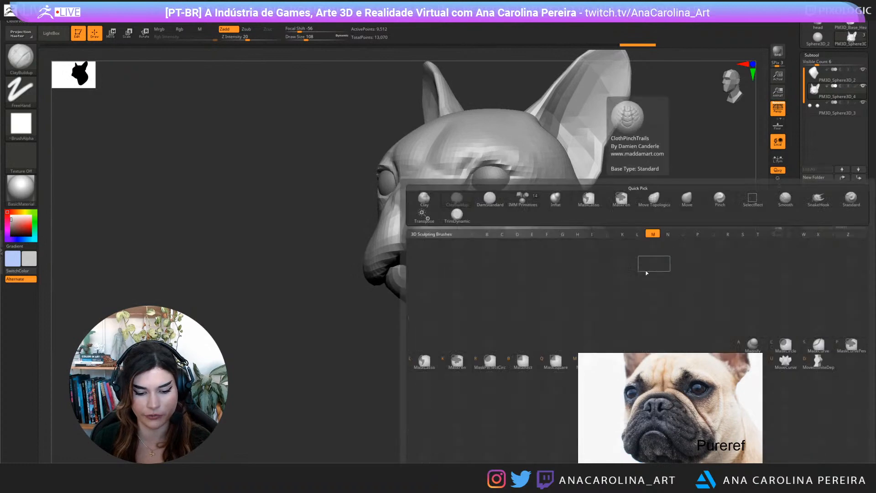
{"action": "key", "text": "m"}
{"action": "key", "text": "t"}
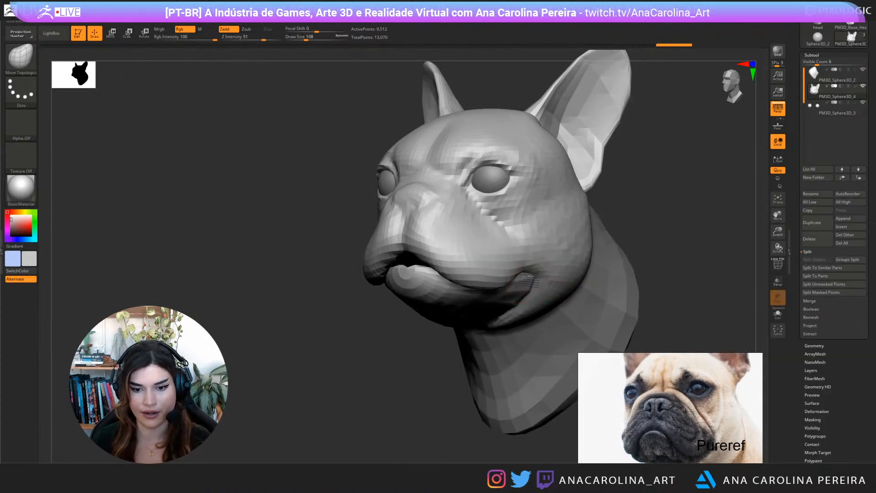
{"action": "key", "text": "ctrl"}
{"action": "mouse_move", "coordinate": [545, 286]}
{"action": "left_mouse_down"}
{"action": "mouse_move", "coordinate": [632, 240]}
{"action": "mouse_move", "coordinate": [623, 229]}
{"action": "mouse_move", "coordinate": [599, 259]}
{"action": "left_mouse_up"}
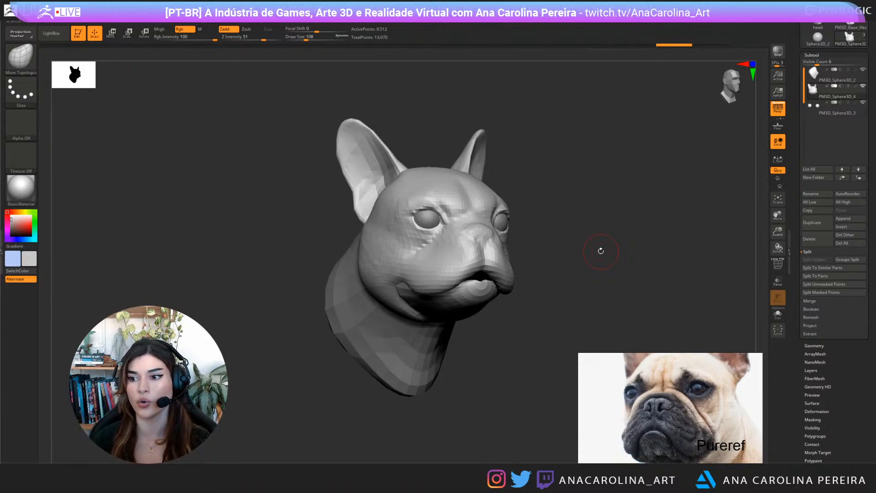
{"action": "left_click_drag", "start_coordinate": [530, 297], "coordinate": [544, 350]}
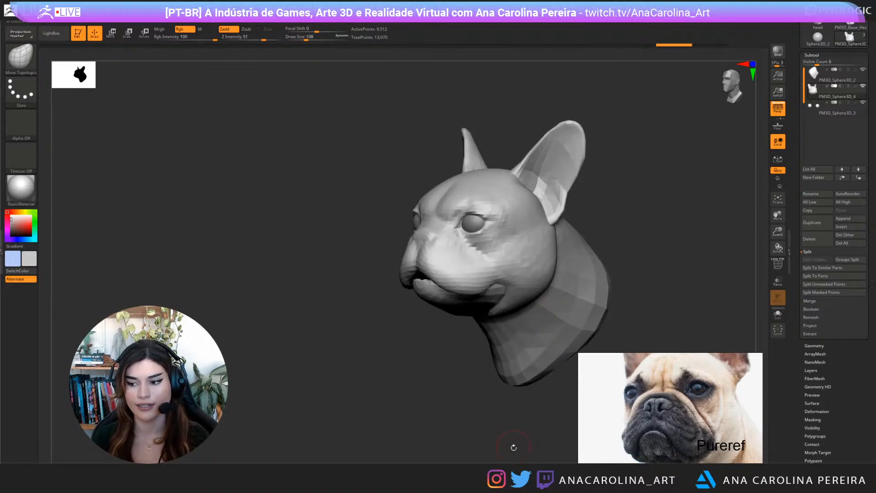
{"action": "left_click_drag", "start_coordinate": [519, 451], "coordinate": [545, 442]}
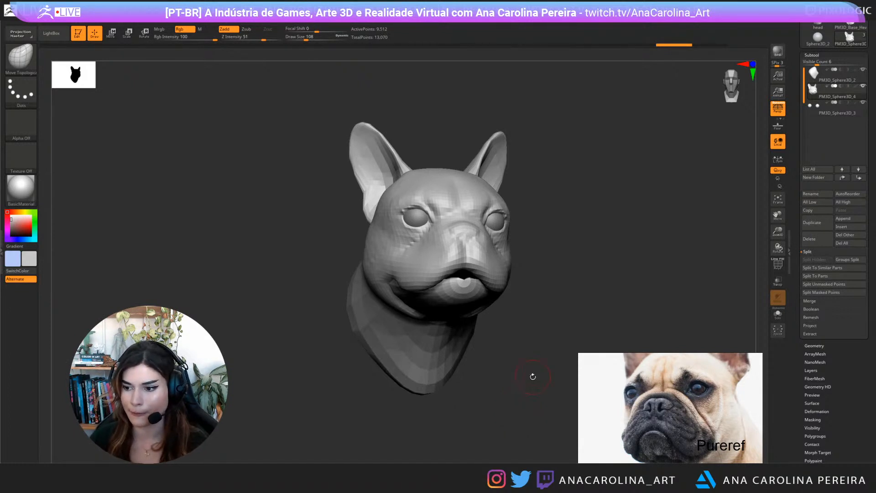
{"action": "left_click_drag", "start_coordinate": [541, 318], "coordinate": [552, 322]}
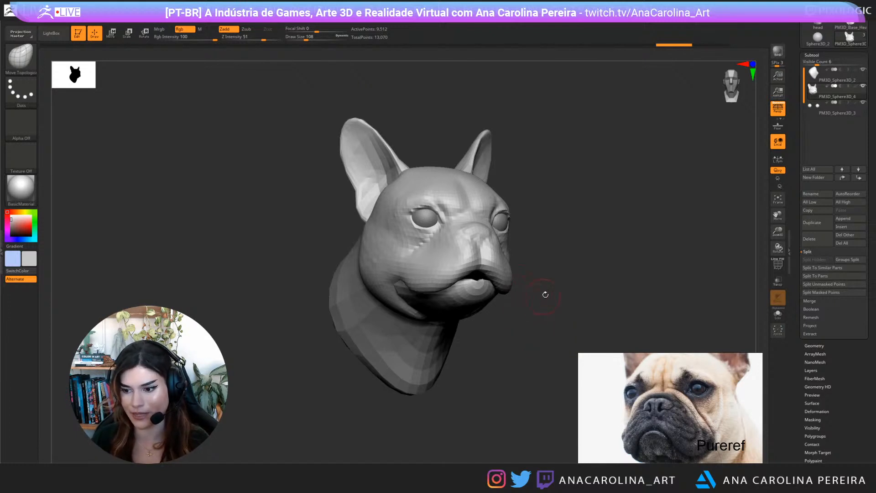
{"action": "left_click_drag", "start_coordinate": [546, 294], "coordinate": [714, 211]}
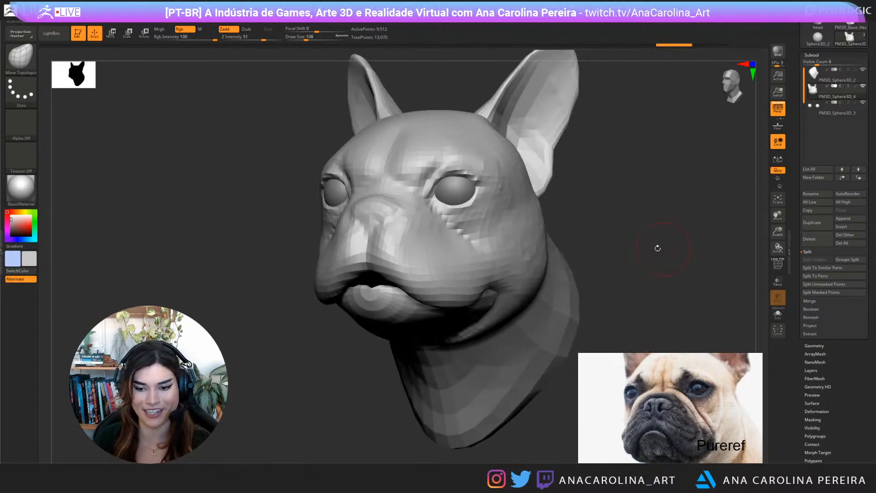
{"action": "mouse_move", "coordinate": [658, 248]}
{"action": "left_mouse_down"}
{"action": "mouse_move", "coordinate": [628, 236]}
{"action": "mouse_move", "coordinate": [651, 233]}
{"action": "mouse_move", "coordinate": [583, 241]}
{"action": "left_mouse_up"}
{"action": "key", "text": "b"}
{"action": "key", "text": "m"}
{"action": "key", "text": "v"}
{"action": "key", "text": "space"}
{"action": "right_click_drag", "start_coordinate": [562, 230], "coordinate": [573, 218]}
Push the outer cheek slightly outward behind the mouth corner using Move Topological at draw size 245
{"action": "key", "text": "space"}
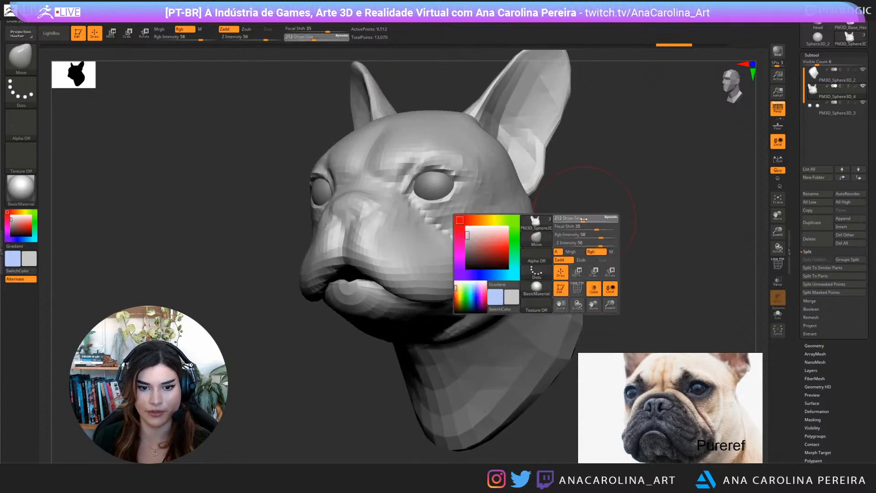
{"action": "key", "text": "b"}
{"action": "key", "text": "m"}
{"action": "key", "text": "t"}
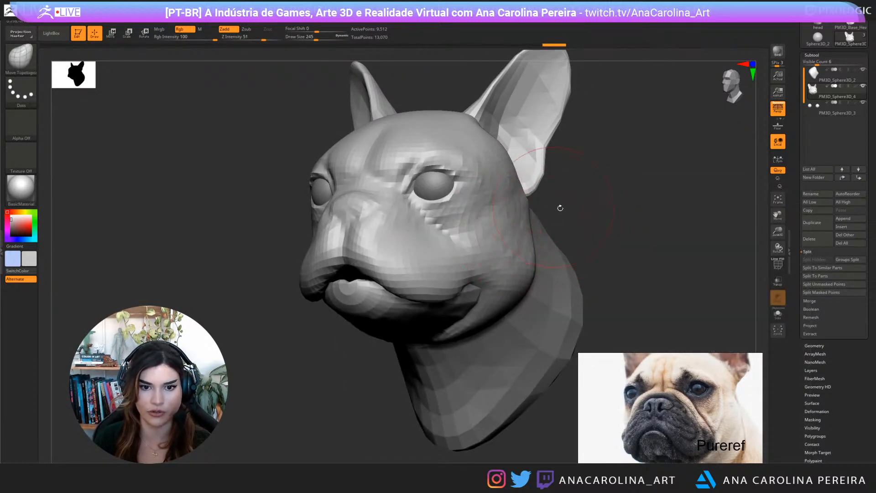
{"action": "right_click_drag", "start_coordinate": [560, 209], "coordinate": [544, 253]}
{"action": "mouse_move", "coordinate": [529, 251]}
{"action": "left_mouse_down"}
{"action": "mouse_move", "coordinate": [534, 243]}
{"action": "mouse_move", "coordinate": [532, 251]}
{"action": "left_mouse_up"}
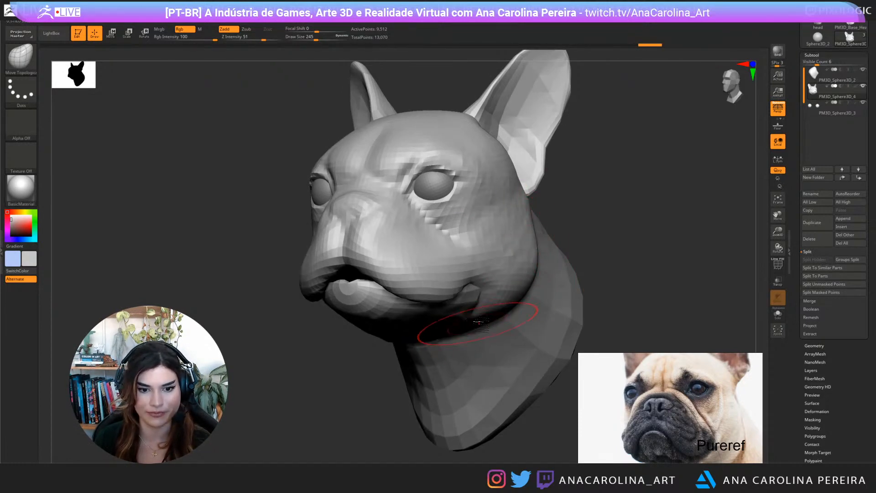
Reshape and smooth the throat bulge under the jaw with Move Topological at draw size 177
{"action": "right_click_drag", "start_coordinate": [482, 324], "coordinate": [575, 291]}
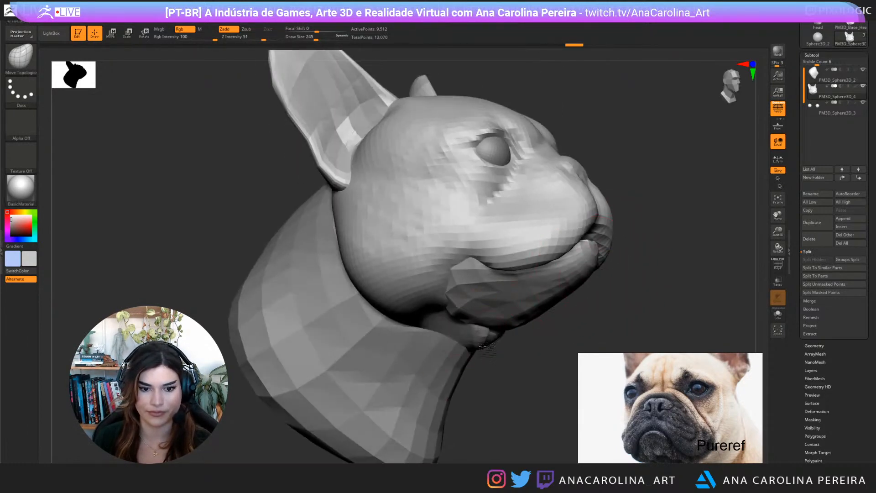
{"action": "right_click_drag", "start_coordinate": [504, 355], "coordinate": [485, 374]}
{"action": "key", "text": "space"}
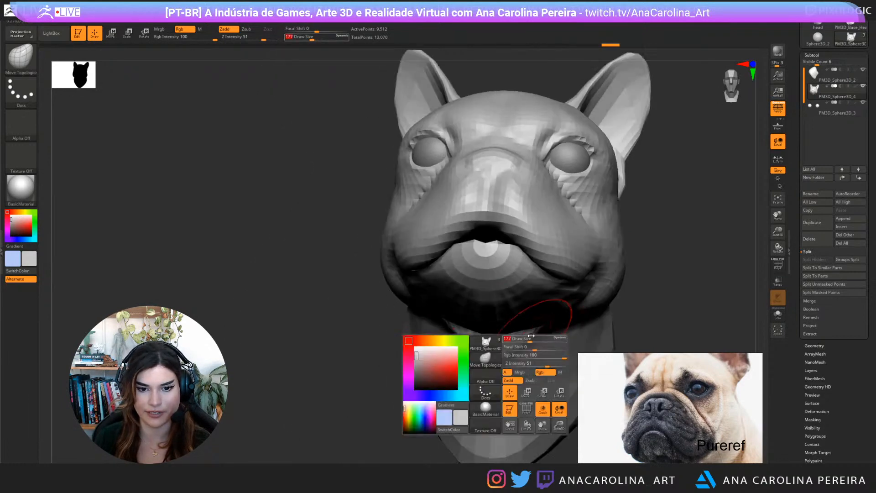
{"action": "left_click_drag", "start_coordinate": [543, 343], "coordinate": [529, 343]}
{"action": "right_click_drag", "start_coordinate": [685, 296], "coordinate": [641, 292]}
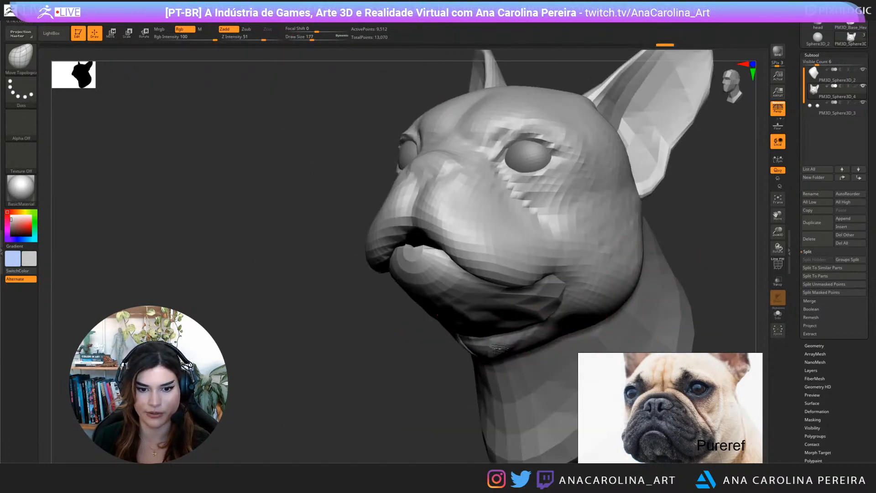
{"action": "right_click_drag", "start_coordinate": [495, 350], "coordinate": [494, 364]}
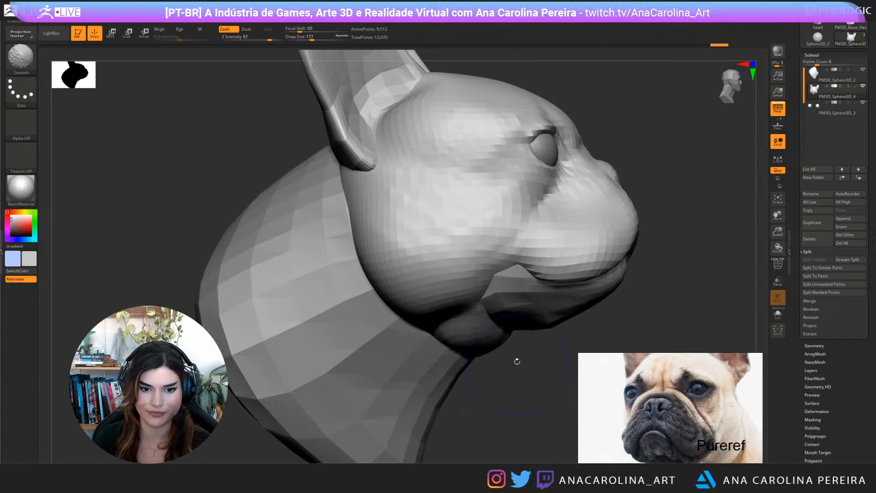
{"action": "right_click_drag", "start_coordinate": [518, 392], "coordinate": [497, 358]}
Nudge the side of the muzzle inward with Move Topological at draw size 167
{"action": "key", "text": "s"}
{"action": "left_click_drag", "start_coordinate": [457, 284], "coordinate": [450, 283]}
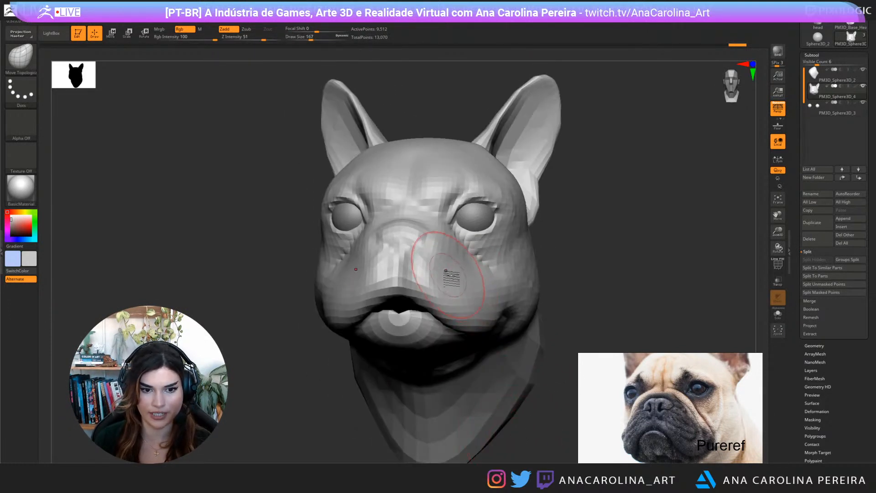
{"action": "right_click_drag", "start_coordinate": [587, 275], "coordinate": [502, 231]}
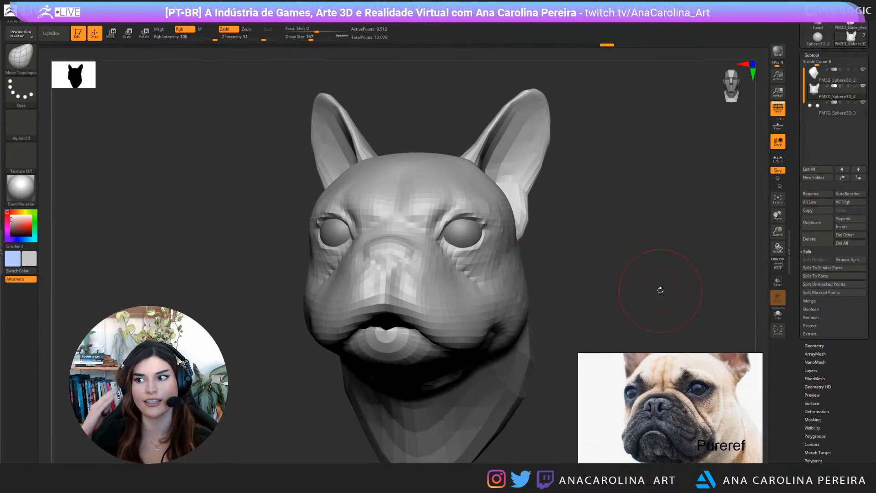
{"action": "right_click_drag", "start_coordinate": [660, 290], "coordinate": [531, 233]}
{"action": "right_click_drag", "start_coordinate": [425, 410], "coordinate": [495, 342], "text": "ctrl"}
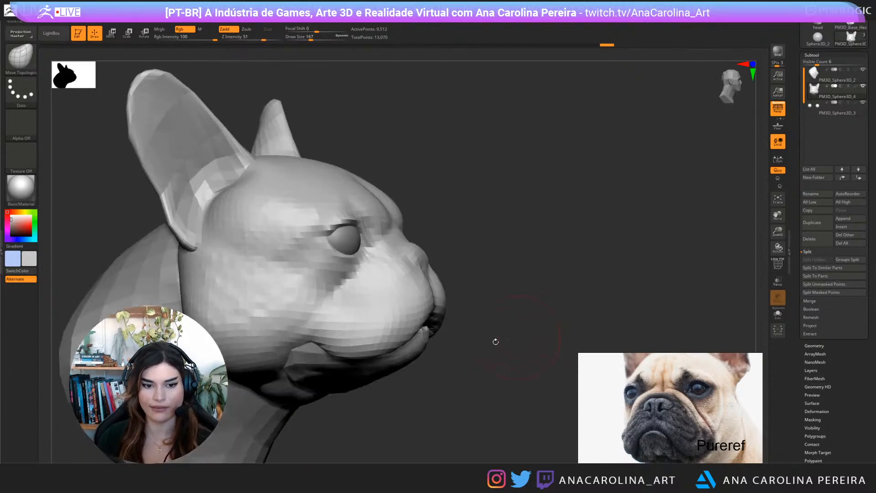
{"action": "right_click_drag", "start_coordinate": [515, 370], "coordinate": [399, 389]}
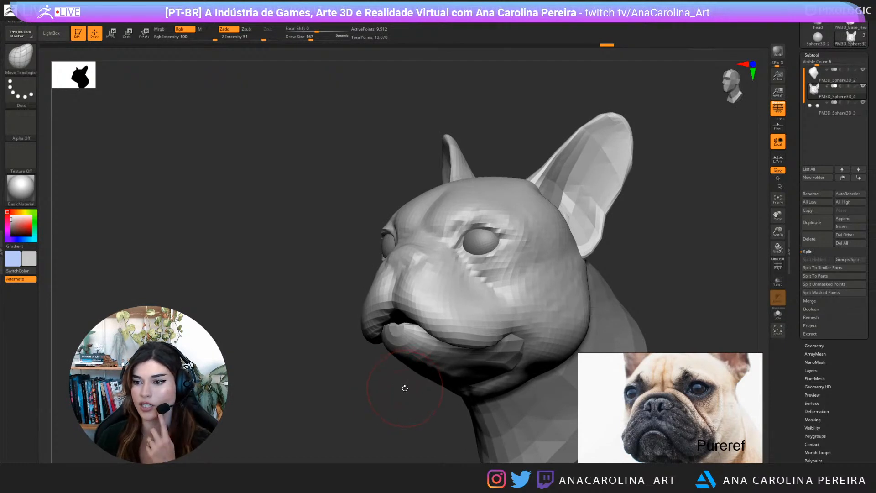
{"action": "right_click_drag", "start_coordinate": [407, 379], "coordinate": [666, 258]}
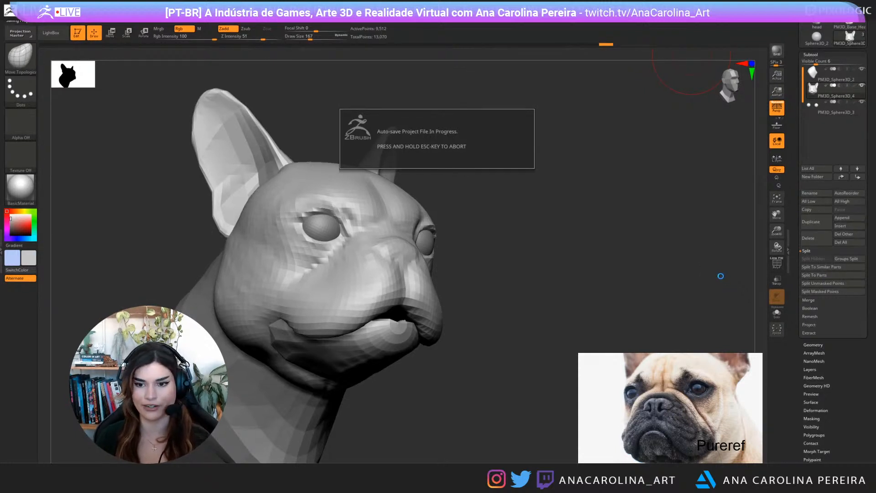
Try remeshing the head subtool with DynaMesh at resolution 32
{"action": "left_click_drag", "start_coordinate": [719, 273], "coordinate": [765, 332]}
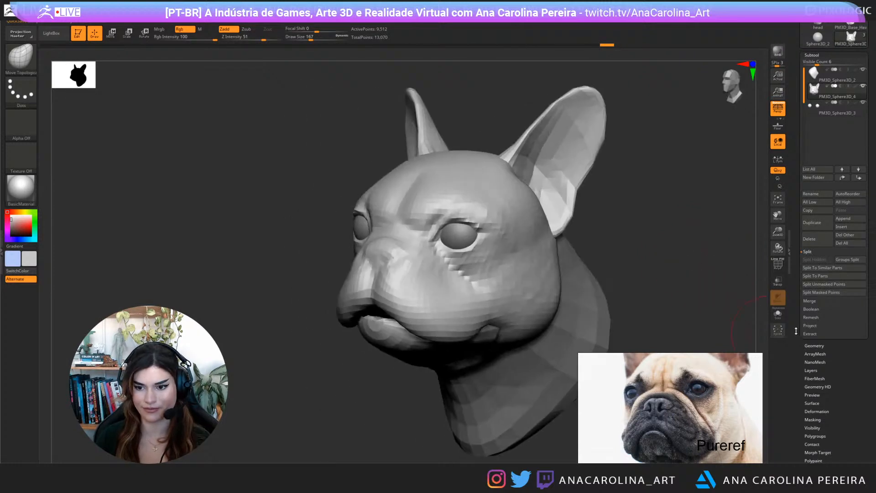
{"action": "scroll", "coordinate": [796, 331], "scroll_direction": "down", "scroll_amount": 3}
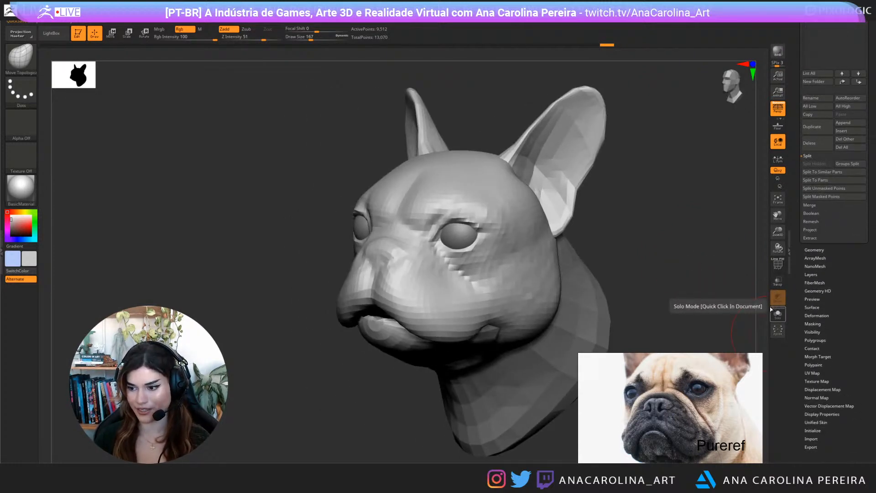
{"action": "mouse_move", "coordinate": [665, 270]}
{"action": "left_mouse_down"}
{"action": "mouse_move", "coordinate": [577, 217]}
{"action": "mouse_move", "coordinate": [653, 256]}
{"action": "left_mouse_up"}
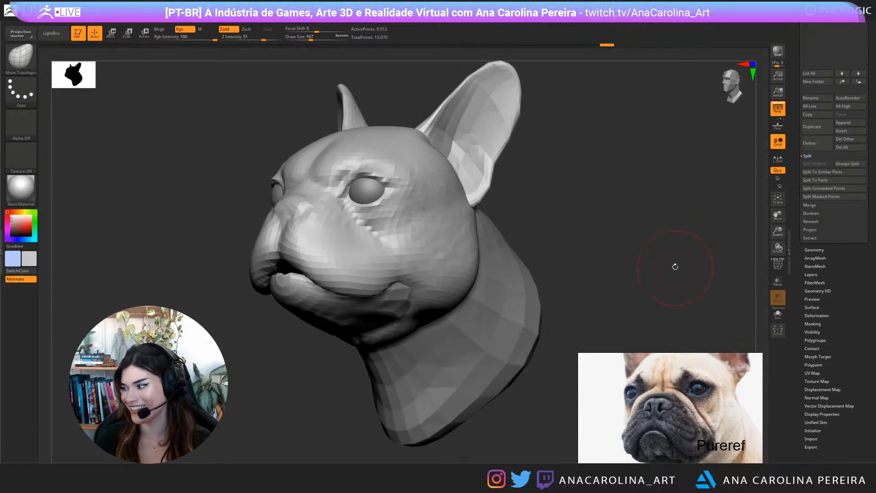
{"action": "scroll", "coordinate": [806, 315], "scroll_direction": "down", "scroll_amount": 2}
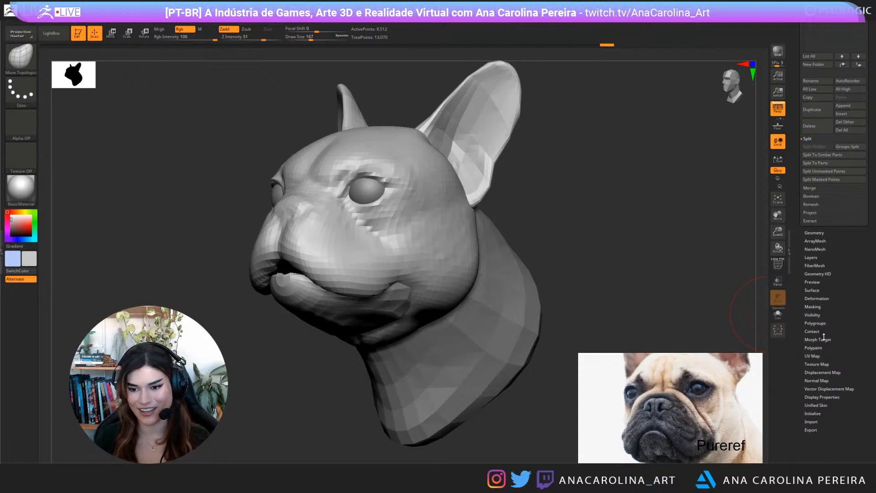
{"action": "left_click", "coordinate": [815, 232]}
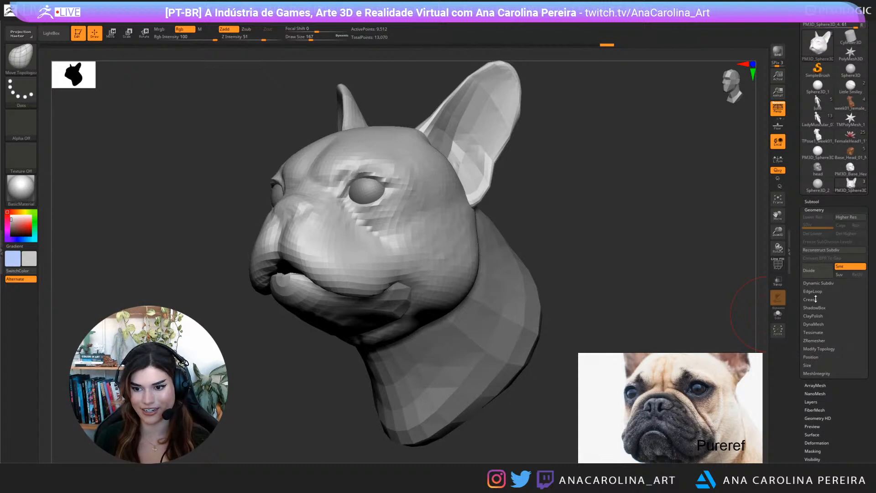
{"action": "left_click", "coordinate": [817, 324]}
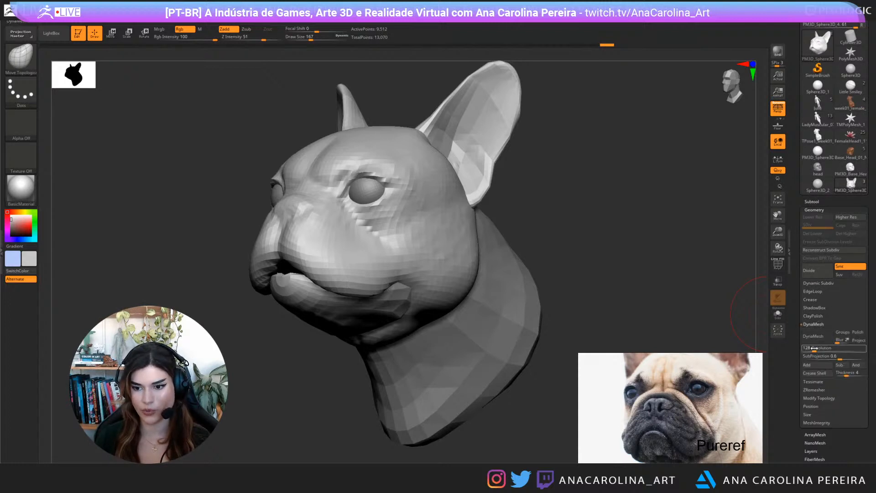
{"action": "left_click_drag", "start_coordinate": [815, 348], "coordinate": [811, 340]}
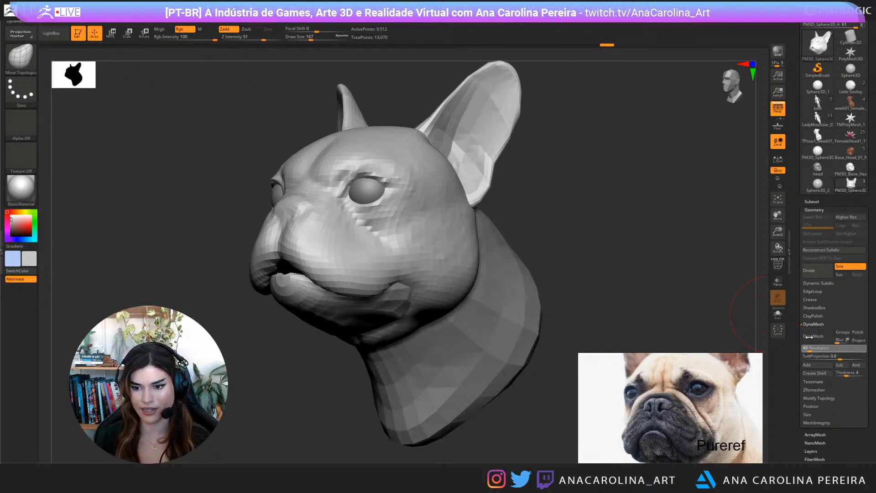
{"action": "left_click", "coordinate": [813, 336]}
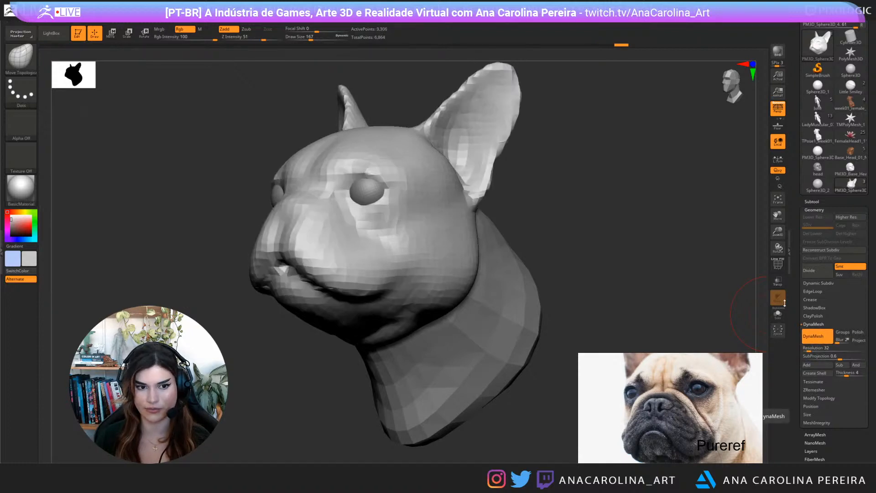
{"action": "key", "text": "ctrl+z"}
Try remeshing the head with DynaMesh at resolution 64 and check the mouth from below
{"action": "left_click_drag", "start_coordinate": [637, 236], "coordinate": [760, 283]}
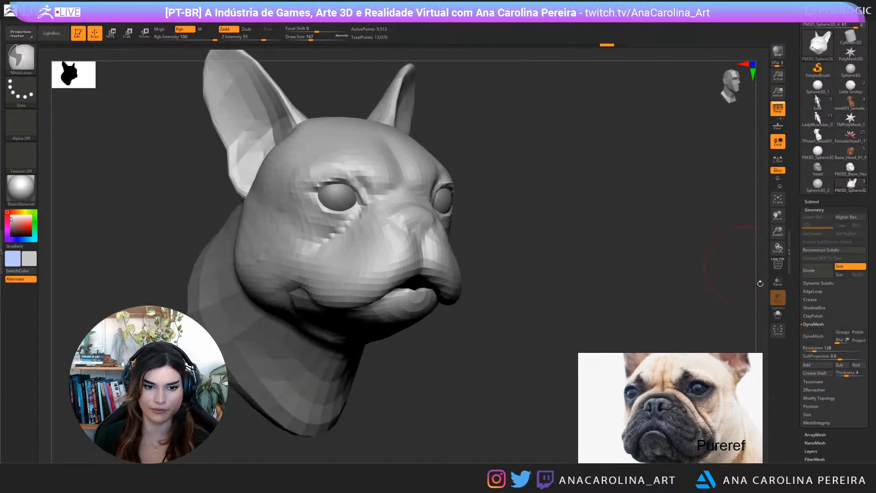
{"action": "left_click", "coordinate": [815, 340]}
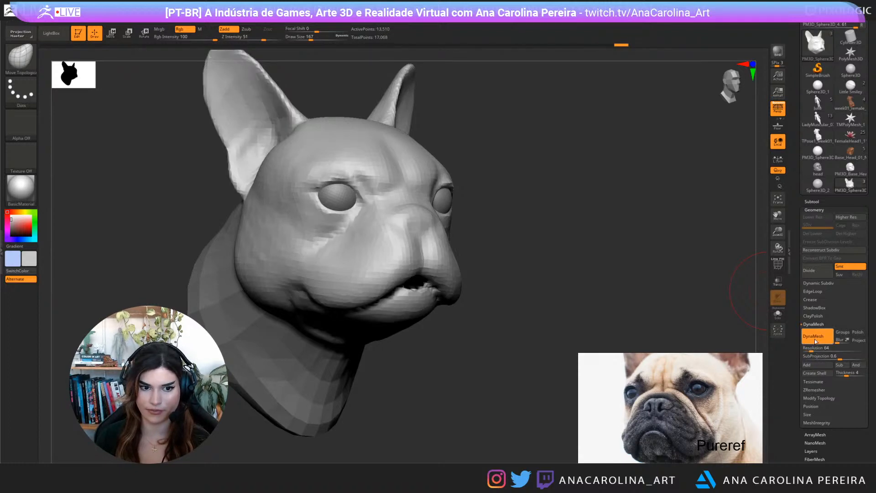
{"action": "mouse_move", "coordinate": [701, 296]}
{"action": "left_mouse_down"}
{"action": "mouse_move", "coordinate": [686, 256]}
{"action": "mouse_move", "coordinate": [706, 254]}
{"action": "mouse_move", "coordinate": [692, 262]}
{"action": "mouse_move", "coordinate": [689, 211]}
{"action": "mouse_move", "coordinate": [445, 267]}
{"action": "left_mouse_up"}
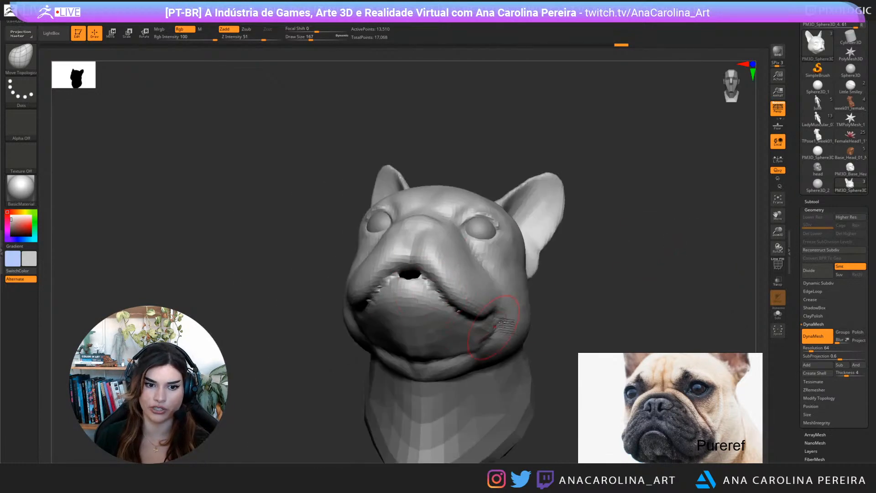
{"action": "mouse_move", "coordinate": [493, 326]}
{"action": "left_mouse_down"}
{"action": "mouse_move", "coordinate": [604, 313]}
{"action": "mouse_move", "coordinate": [550, 264]}
{"action": "mouse_move", "coordinate": [443, 298]}
{"action": "mouse_move", "coordinate": [534, 315]}
{"action": "mouse_move", "coordinate": [519, 313]}
{"action": "mouse_move", "coordinate": [495, 347]}
{"action": "mouse_move", "coordinate": [690, 334]}
{"action": "left_mouse_up"}
{"action": "key", "text": "ctrl+z"}
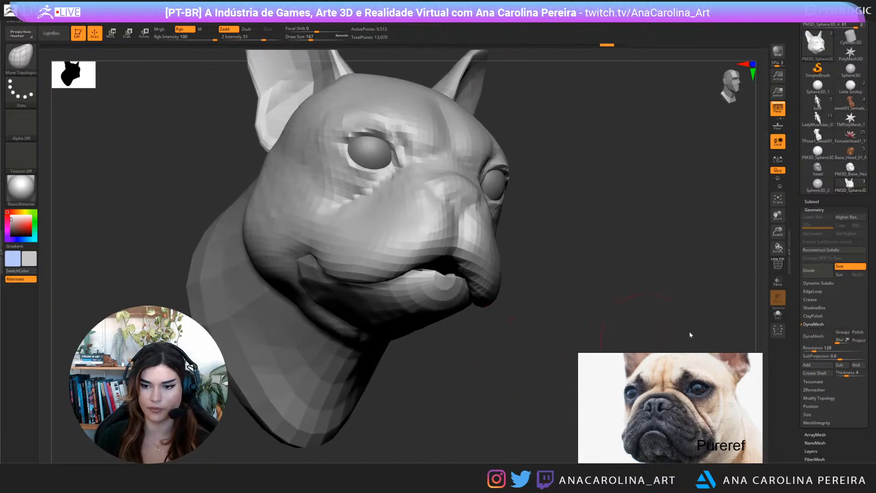
Try remeshing the head with DynaMesh at resolution 128 with Groups enabled, and display its polyframe
{"action": "left_click", "coordinate": [844, 332]}
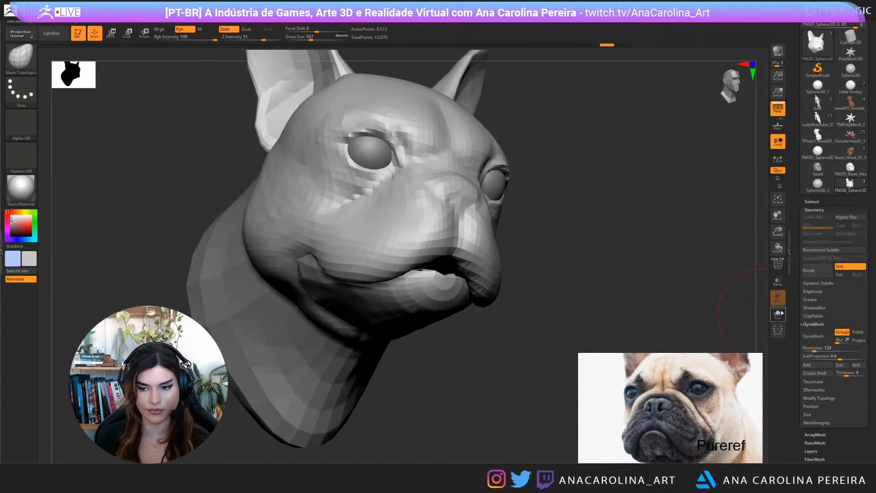
{"action": "left_click", "coordinate": [815, 337]}
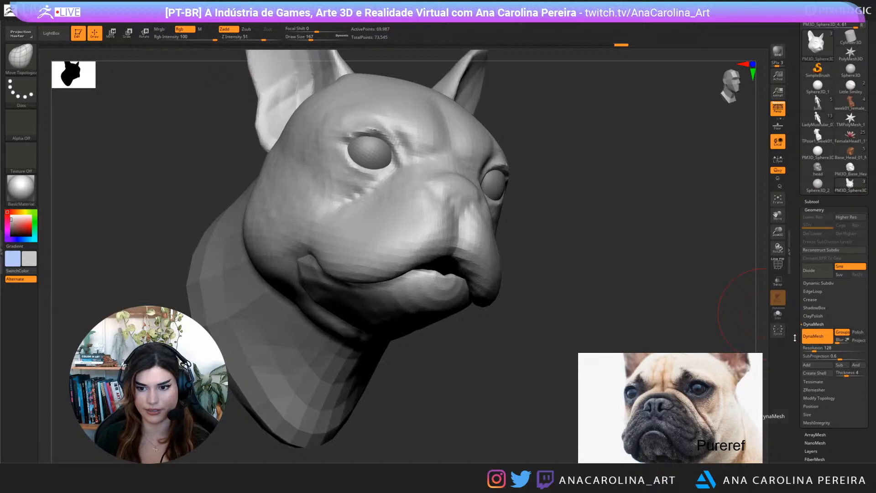
{"action": "left_click", "coordinate": [778, 264]}
{"action": "left_click_drag", "start_coordinate": [630, 242], "coordinate": [679, 254]}
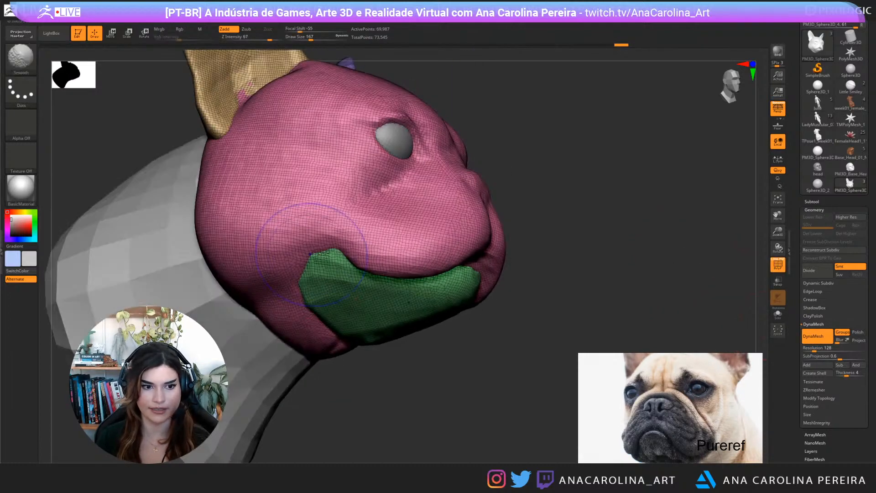
{"action": "right_click_drag", "start_coordinate": [391, 392], "coordinate": [576, 390], "text": "ctrl"}
Inspect the remeshed head in isolation, restore the other subtools, hide the polyframe and undo the resolution 128 remesh
{"action": "left_click", "coordinate": [778, 314]}
{"action": "right_click_drag", "start_coordinate": [676, 294], "coordinate": [679, 254], "text": "ctrl"}
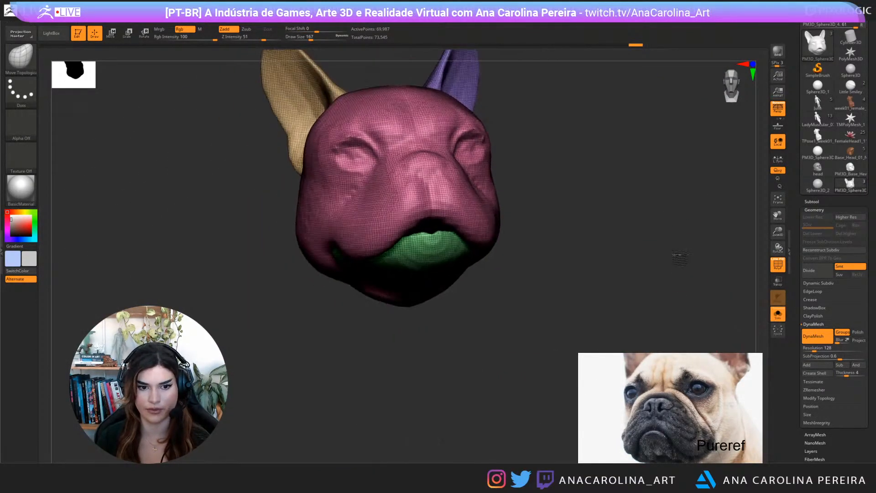
{"action": "left_click", "coordinate": [778, 313]}
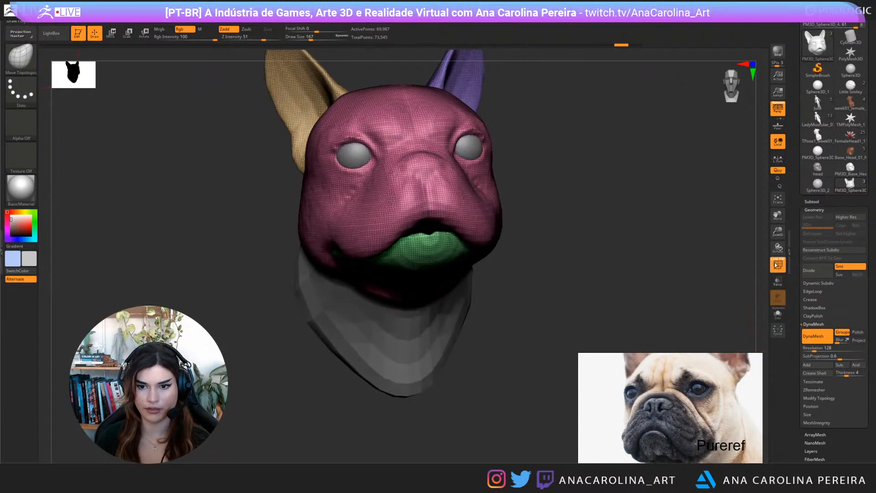
{"action": "left_click", "coordinate": [778, 264]}
{"action": "mouse_move", "coordinate": [714, 290]}
{"action": "right_mouse_down"}
{"action": "mouse_move", "coordinate": [629, 274]}
{"action": "mouse_move", "coordinate": [612, 234]}
{"action": "mouse_move", "coordinate": [637, 243]}
{"action": "mouse_move", "coordinate": [651, 218]}
{"action": "mouse_move", "coordinate": [609, 268]}
{"action": "mouse_move", "coordinate": [633, 267]}
{"action": "mouse_move", "coordinate": [631, 299]}
{"action": "mouse_move", "coordinate": [630, 278]}
{"action": "right_mouse_up"}
{"action": "key", "text": "ctrl+z"}
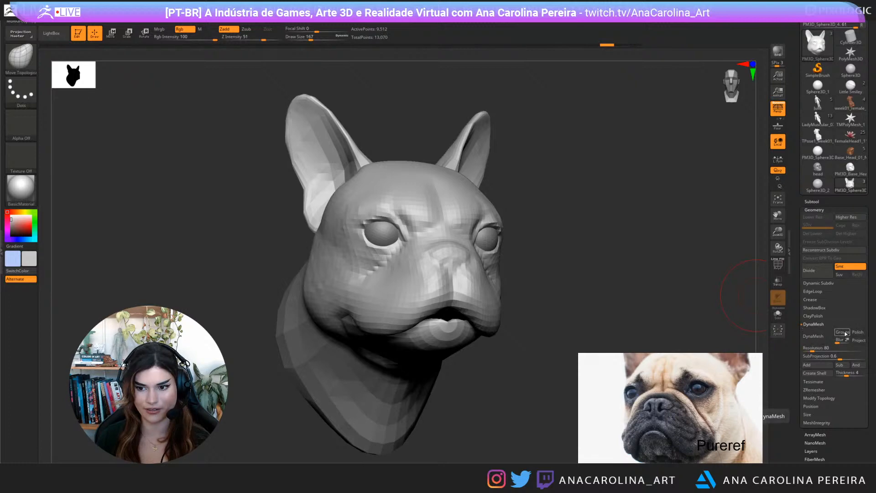
Remesh the head with DynaMesh at resolution 80 with Groups enabled
{"action": "left_click", "coordinate": [813, 336]}
{"action": "mouse_move", "coordinate": [721, 296]}
{"action": "right_mouse_down"}
{"action": "mouse_move", "coordinate": [676, 296]}
{"action": "mouse_move", "coordinate": [698, 292]}
{"action": "mouse_move", "coordinate": [685, 301]}
{"action": "mouse_move", "coordinate": [671, 289]}
{"action": "mouse_move", "coordinate": [694, 286]}
{"action": "mouse_move", "coordinate": [655, 264]}
{"action": "mouse_move", "coordinate": [667, 258]}
{"action": "mouse_move", "coordinate": [635, 251]}
{"action": "right_mouse_up"}
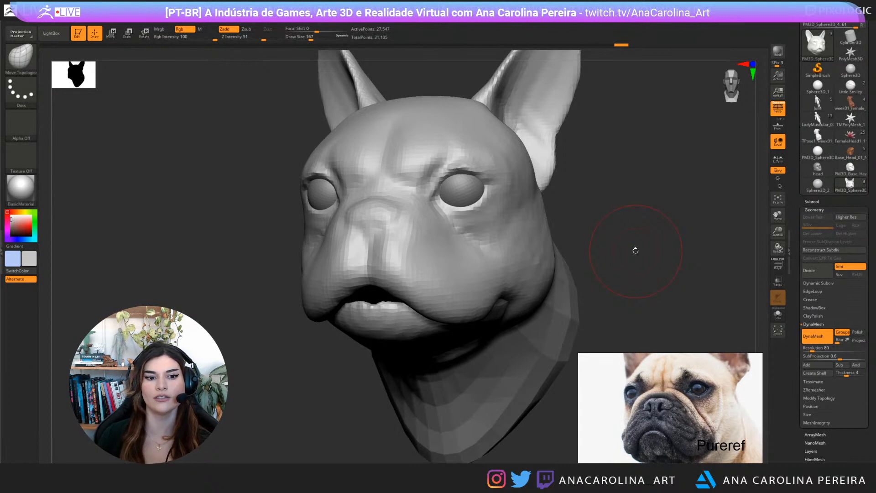
Reframe the PureRef board on an enlarged view of the fawn bulldog's face
{"action": "scroll", "coordinate": [705, 382], "scroll_direction": "down", "scroll_amount": 4}
{"action": "scroll", "coordinate": [665, 435], "scroll_direction": "up", "scroll_amount": 5}
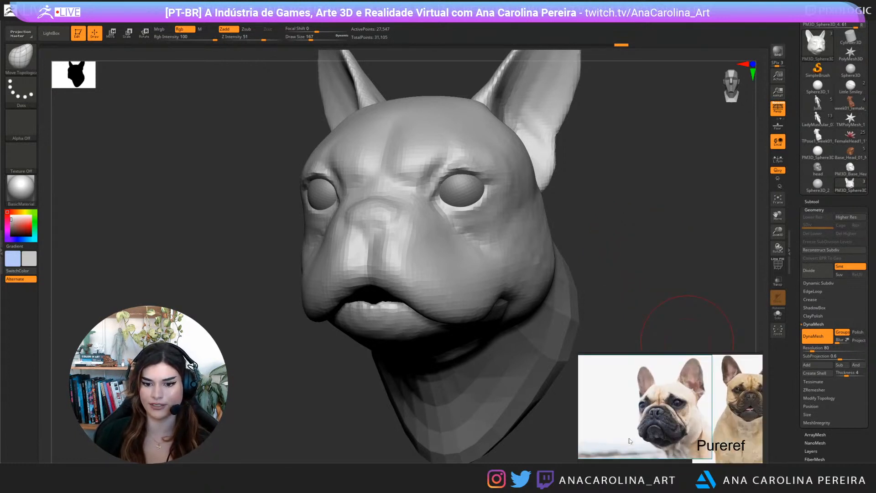
{"action": "left_click_drag", "start_coordinate": [664, 436], "coordinate": [653, 444]}
Carve a crease from the inner eye corner down across the cheek with DamStandard, ending at draw size 167
{"action": "right_click_drag", "start_coordinate": [670, 192], "coordinate": [666, 204]}
{"action": "key", "text": "b"}
{"action": "key", "text": "d"}
{"action": "key", "text": "s"}
{"action": "key", "text": "space"}
{"action": "left_click_drag", "start_coordinate": [401, 232], "coordinate": [410, 232]}
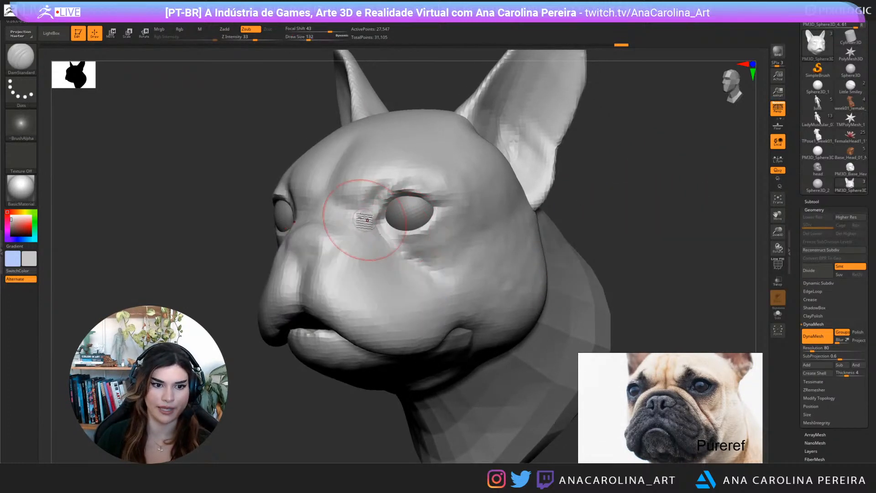
{"action": "key", "text": "space"}
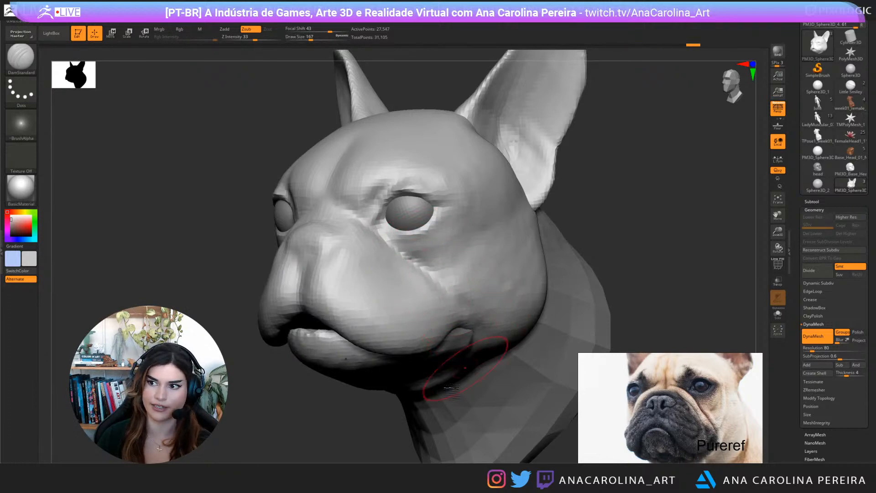
Soften the new cheek crease with the Smooth brush, reducing its draw size to 116 and adjusting its intensity
{"action": "mouse_move", "coordinate": [479, 333]}
{"action": "right_mouse_down"}
{"action": "mouse_move", "coordinate": [532, 352]}
{"action": "mouse_move", "coordinate": [522, 291]}
{"action": "right_mouse_up"}
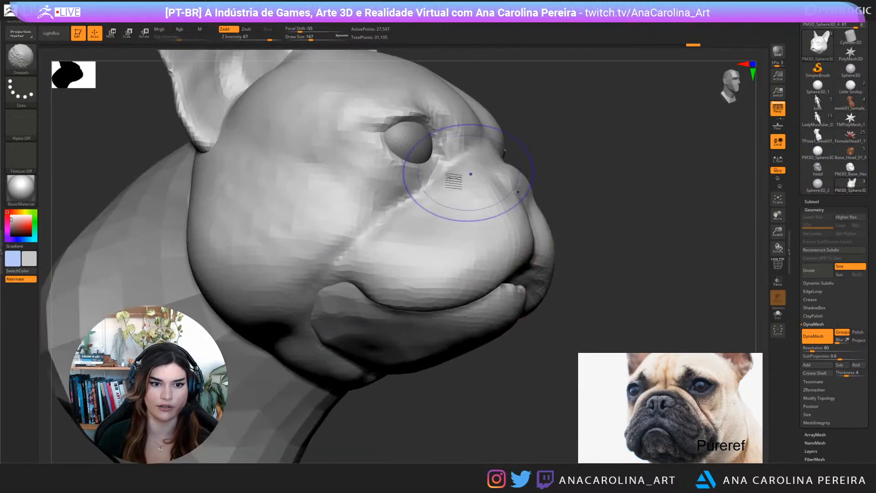
{"action": "mouse_move", "coordinate": [536, 168]}
{"action": "right_mouse_down"}
{"action": "mouse_move", "coordinate": [513, 251]}
{"action": "mouse_move", "coordinate": [442, 354]}
{"action": "mouse_move", "coordinate": [418, 365]}
{"action": "mouse_move", "coordinate": [409, 389]}
{"action": "mouse_move", "coordinate": [447, 347]}
{"action": "right_mouse_up"}
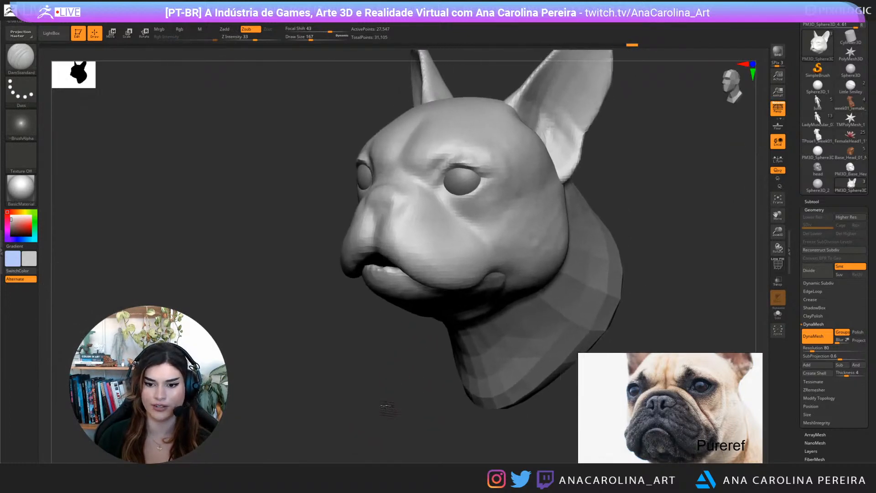
{"action": "right_click_drag", "start_coordinate": [514, 180], "coordinate": [632, 178]}
{"action": "key", "text": "shift"}
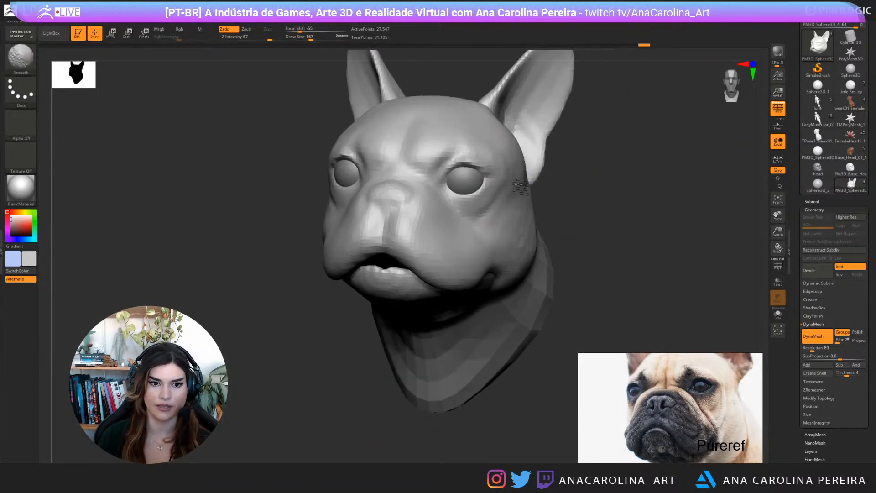
{"action": "key", "text": "space"}
{"action": "left_click_drag", "start_coordinate": [562, 223], "coordinate": [546, 224]}
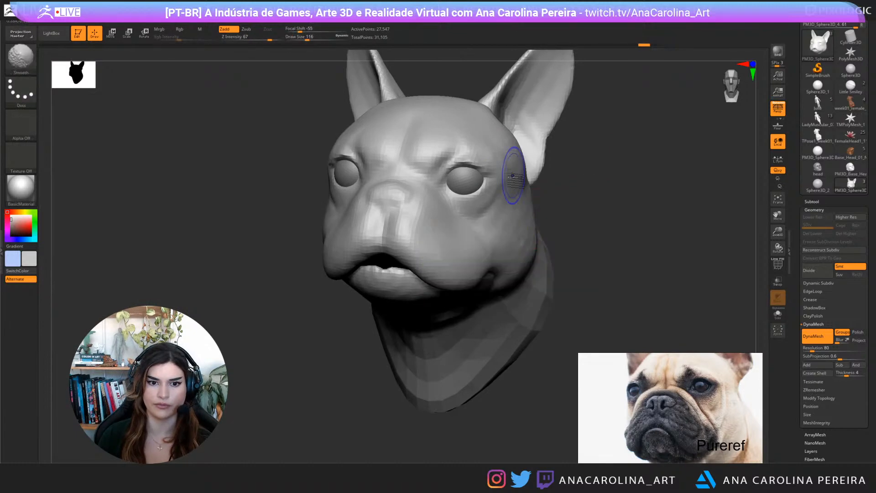
{"action": "key", "text": "space"}
{"action": "right_click_drag", "start_coordinate": [526, 212], "coordinate": [586, 201]}
{"action": "key", "text": "space"}
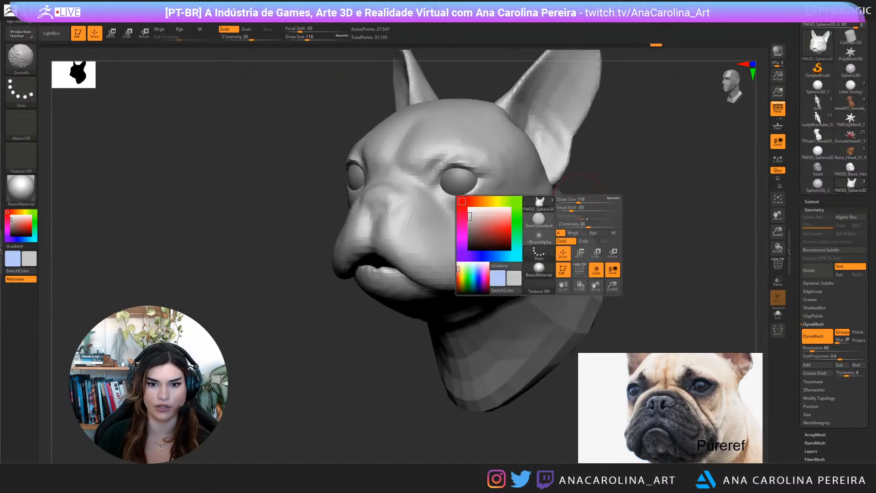
{"action": "left_click_drag", "start_coordinate": [588, 224], "coordinate": [598, 222]}
Define the outline of the nose on the muzzle with DamStandard at draw size 94
{"action": "mouse_move", "coordinate": [598, 221]}
{"action": "right_mouse_down"}
{"action": "mouse_move", "coordinate": [602, 212]}
{"action": "mouse_move", "coordinate": [612, 218]}
{"action": "mouse_move", "coordinate": [586, 256]}
{"action": "mouse_move", "coordinate": [566, 231]}
{"action": "mouse_move", "coordinate": [594, 249]}
{"action": "mouse_move", "coordinate": [564, 235]}
{"action": "right_mouse_up"}
{"action": "key", "text": "space"}
{"action": "left_click_drag", "start_coordinate": [426, 259], "coordinate": [421, 259]}
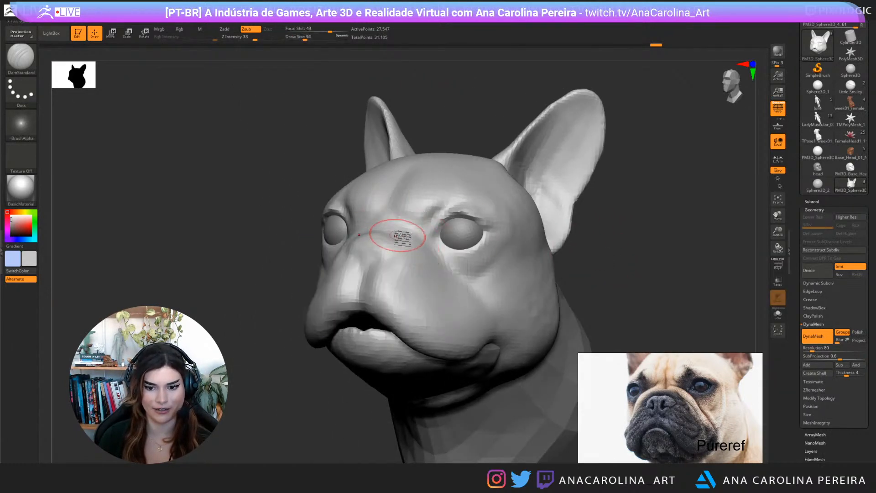
{"action": "mouse_move", "coordinate": [400, 259]}
{"action": "left_mouse_down"}
{"action": "mouse_move", "coordinate": [396, 249]}
{"action": "mouse_move", "coordinate": [404, 250]}
{"action": "mouse_move", "coordinate": [375, 276]}
{"action": "left_mouse_up"}
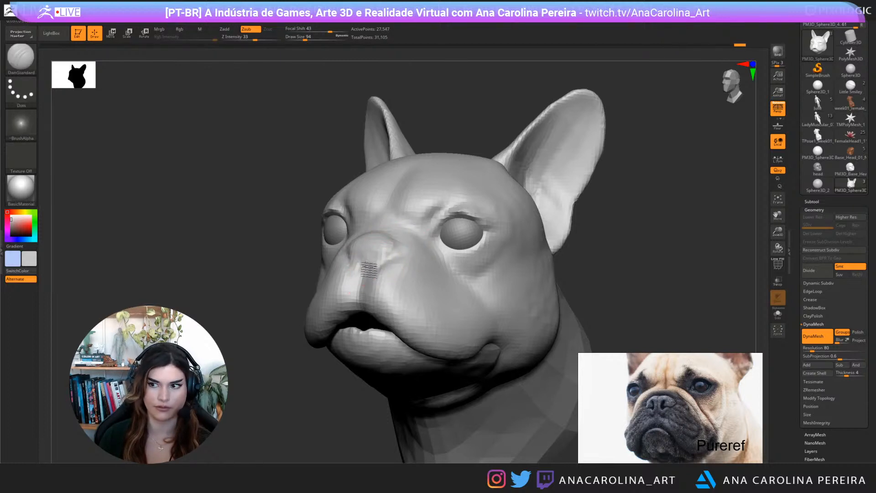
{"action": "left_click_drag", "start_coordinate": [225, 321], "coordinate": [336, 280]}
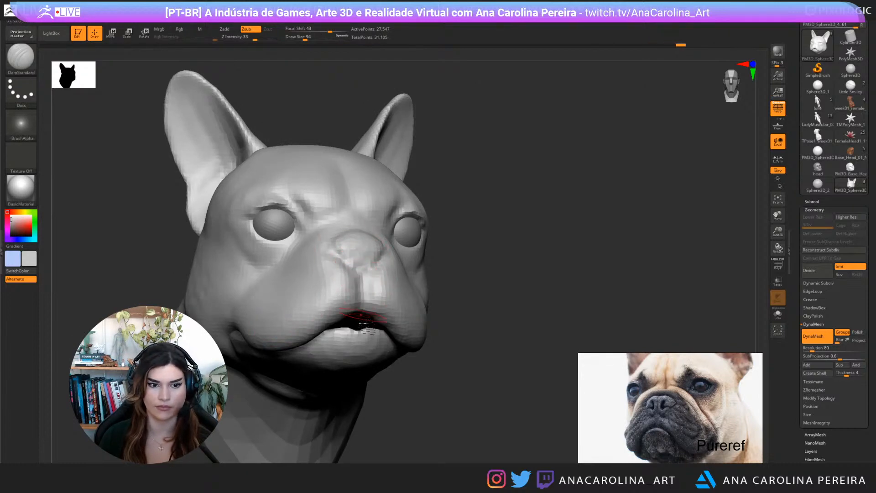
Isolate the upper head polygroup and pinch the upper lip's edge from below with the Pinch brush at draw size 293
{"action": "left_click_drag", "start_coordinate": [361, 315], "coordinate": [499, 302]}
{"action": "key", "text": "b"}
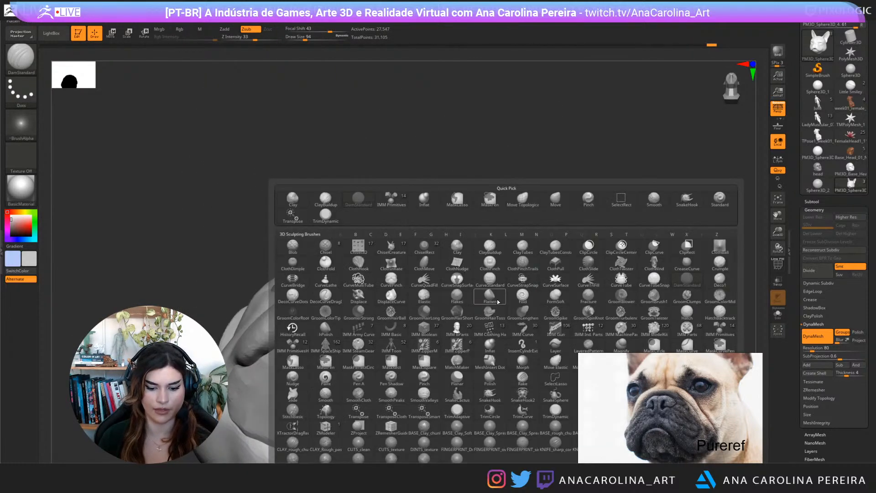
{"action": "key", "text": "p"}
{"action": "key", "text": "i"}
{"action": "left_click_drag", "start_coordinate": [392, 309], "coordinate": [414, 344]}
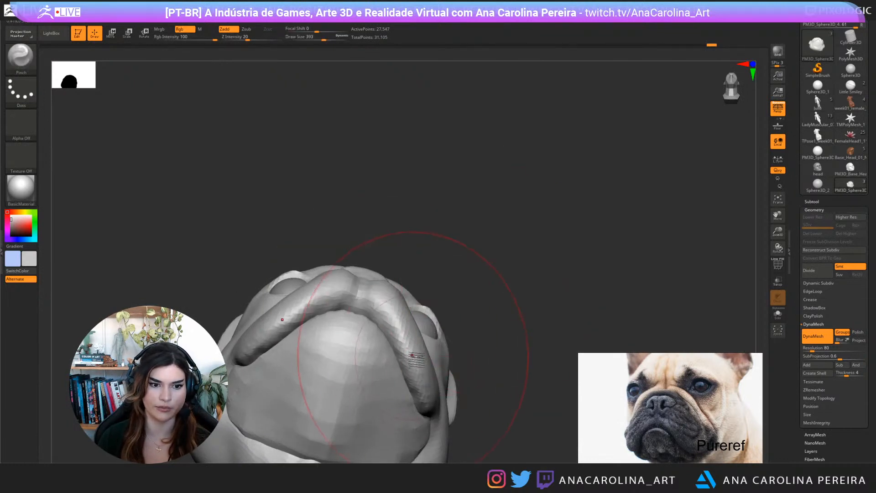
{"action": "left_click", "coordinate": [394, 314], "text": "ctrl+shift"}
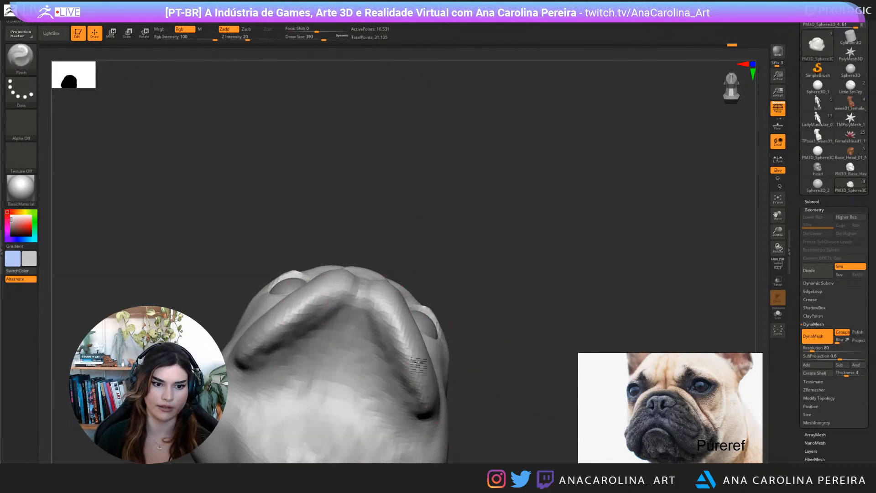
{"action": "key", "text": "space"}
{"action": "left_click_drag", "start_coordinate": [391, 301], "coordinate": [384, 302]}
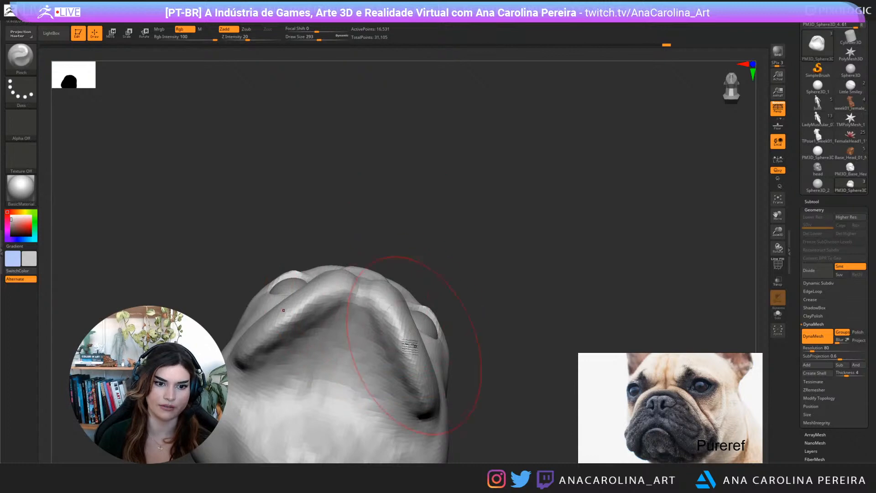
{"action": "left_click_drag", "start_coordinate": [469, 318], "coordinate": [472, 315]}
Try shifting the upper lip's edge with the Move brush, and undo the stroke
{"action": "key", "text": "space"}
{"action": "left_click_drag", "start_coordinate": [406, 355], "coordinate": [415, 381]}
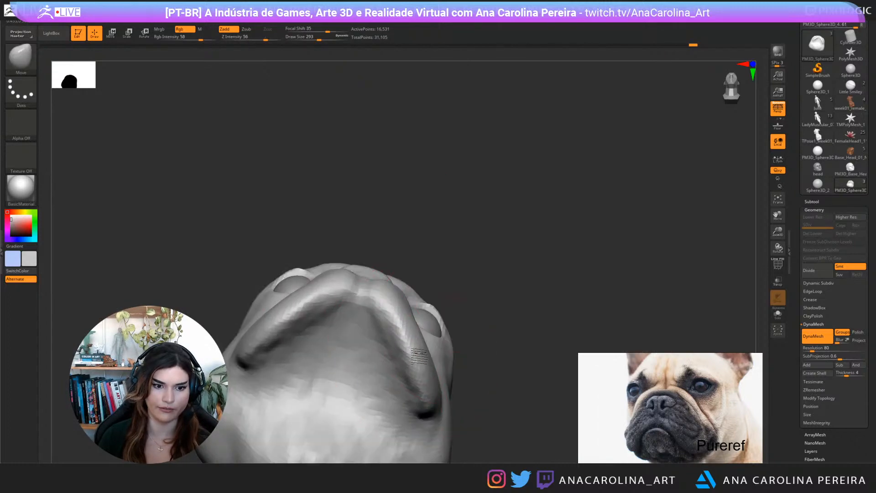
{"action": "left_click", "coordinate": [474, 312], "text": "ctrl+shift"}
{"action": "mouse_move", "coordinate": [473, 312]}
{"action": "left_mouse_down"}
{"action": "mouse_move", "coordinate": [494, 344]}
{"action": "mouse_move", "coordinate": [495, 298]}
{"action": "mouse_move", "coordinate": [524, 323]}
{"action": "mouse_move", "coordinate": [508, 371]}
{"action": "mouse_move", "coordinate": [508, 333]}
{"action": "mouse_move", "coordinate": [474, 311]}
{"action": "left_mouse_up"}
{"action": "key", "text": "ctrl+z"}
Tighten the upper lip's edge further with the Pinch brush at draw size 257, and show the hidden jaw again
{"action": "key", "text": "b"}
{"action": "key", "text": "p"}
{"action": "key", "text": "i"}
{"action": "key", "text": "space"}
{"action": "left_click_drag", "start_coordinate": [452, 308], "coordinate": [457, 308]}
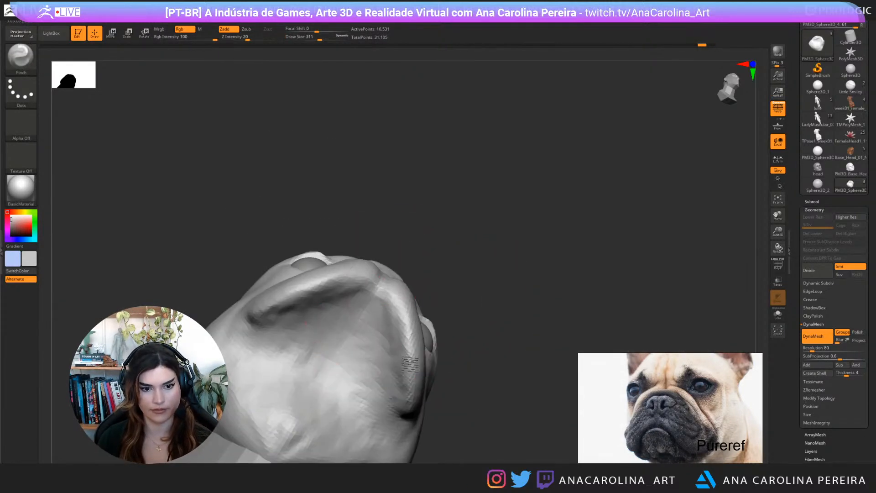
{"action": "mouse_move", "coordinate": [416, 332]}
{"action": "left_mouse_down"}
{"action": "mouse_move", "coordinate": [493, 315]}
{"action": "mouse_move", "coordinate": [511, 332]}
{"action": "mouse_move", "coordinate": [496, 306]}
{"action": "mouse_move", "coordinate": [494, 325]}
{"action": "mouse_move", "coordinate": [364, 327]}
{"action": "mouse_move", "coordinate": [442, 315]}
{"action": "mouse_move", "coordinate": [510, 335]}
{"action": "mouse_move", "coordinate": [505, 324]}
{"action": "left_mouse_up"}
{"action": "key", "text": "ctrl+z"}
{"action": "key", "text": "space"}
{"action": "key", "text": "space"}
Refine the cheek contour with the Move Topological brush at draw size 167, checking from front and three-quarter views
{"action": "key", "text": "b"}
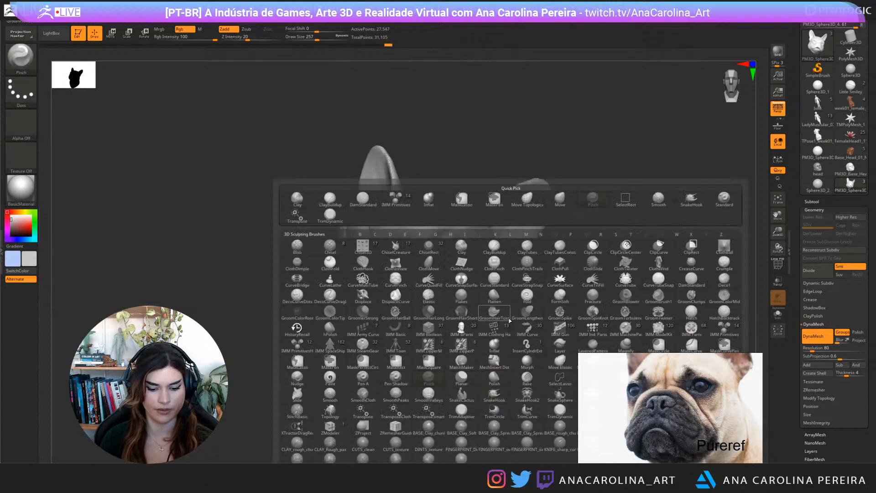
{"action": "key", "text": "m"}
{"action": "key", "text": "t"}
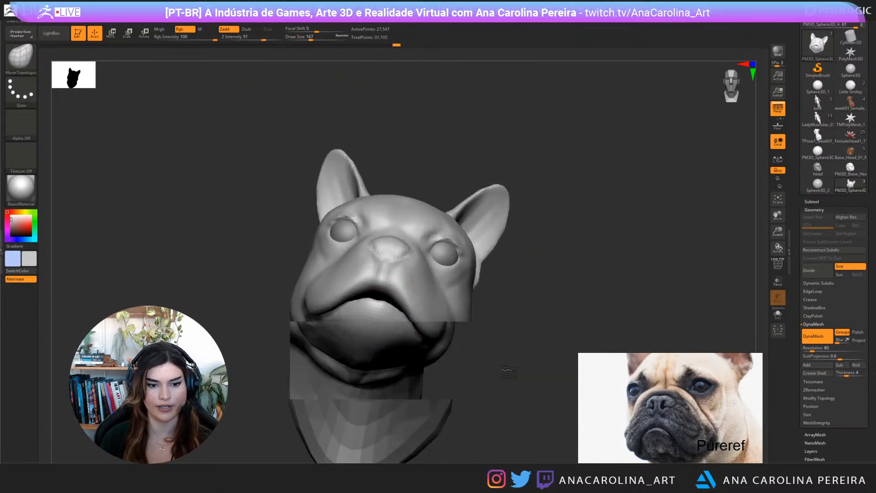
{"action": "left_click_drag", "start_coordinate": [505, 371], "coordinate": [576, 383]}
{"action": "left_click_drag", "start_coordinate": [459, 424], "coordinate": [391, 438], "text": "shift"}
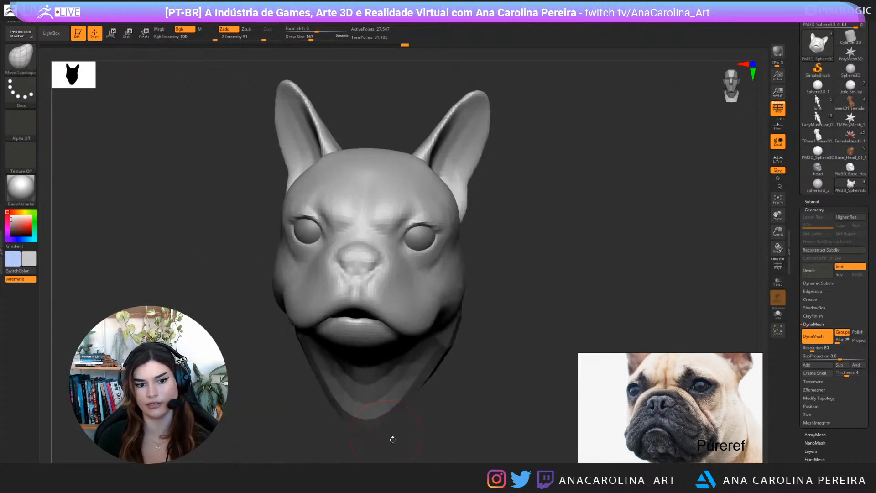
{"action": "left_click_drag", "start_coordinate": [544, 349], "coordinate": [536, 345]}
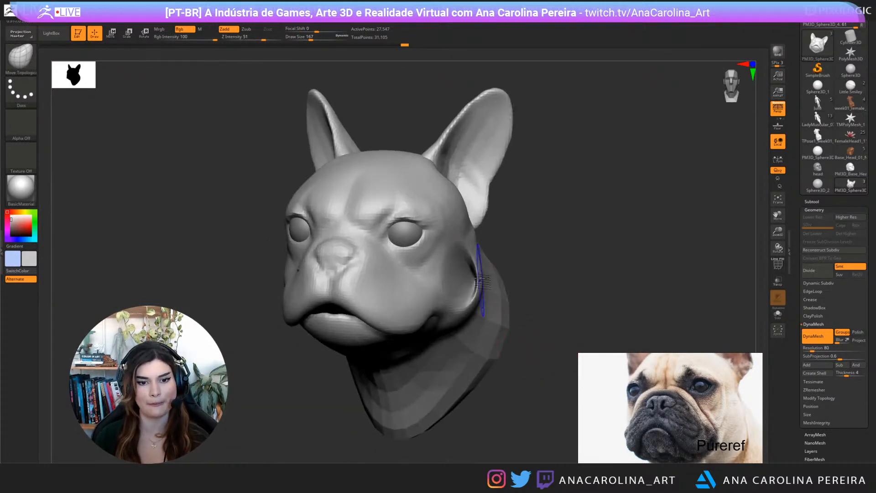
{"action": "mouse_move", "coordinate": [510, 260]}
{"action": "left_mouse_down"}
{"action": "mouse_move", "coordinate": [580, 212]}
{"action": "mouse_move", "coordinate": [525, 235]}
{"action": "left_mouse_up"}
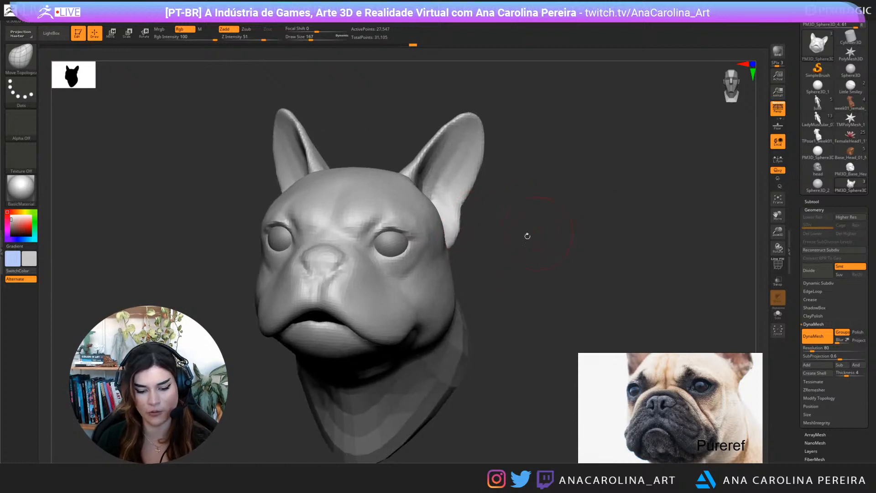
{"action": "key", "text": "b"}
{"action": "key", "text": "m"}
{"action": "key", "text": "t"}
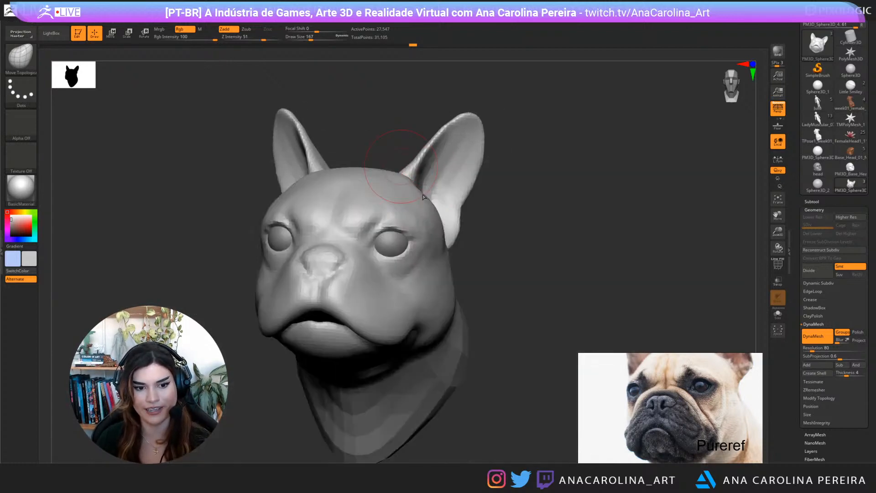
{"action": "left_click_drag", "start_coordinate": [525, 265], "coordinate": [480, 289]}
{"action": "key", "text": "b"}
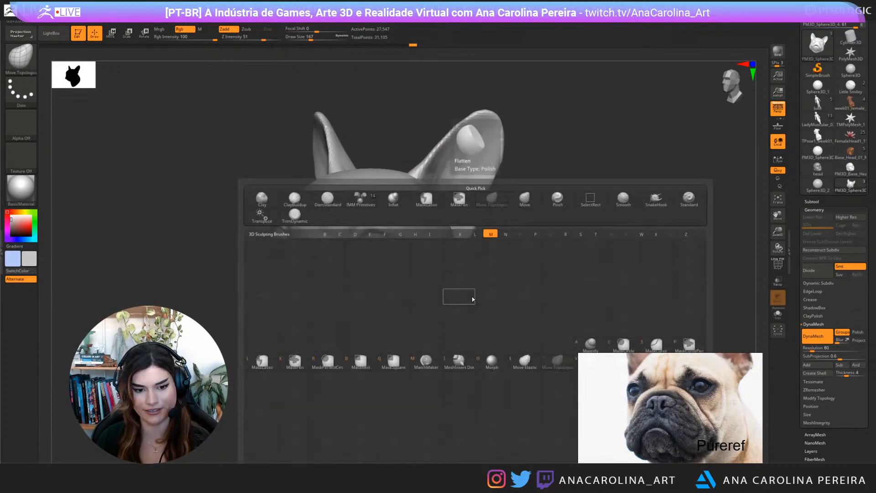
{"action": "key", "text": "m"}
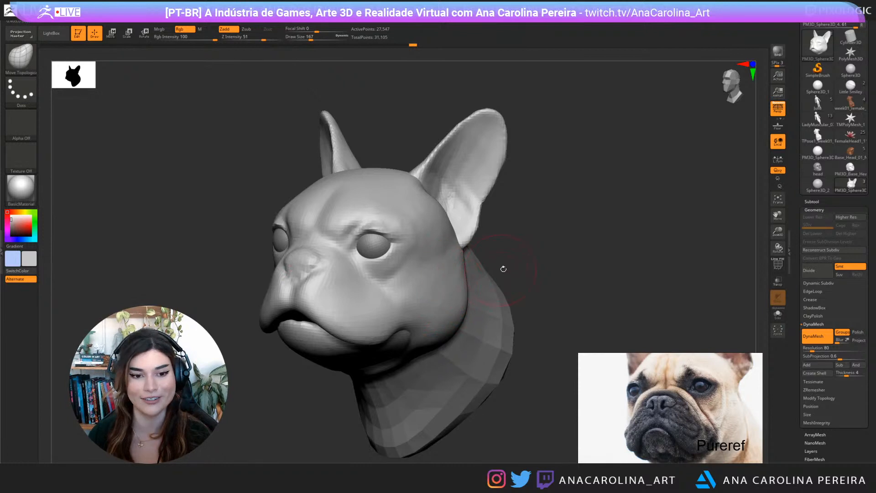
{"action": "left_click_drag", "start_coordinate": [503, 267], "coordinate": [569, 290]}
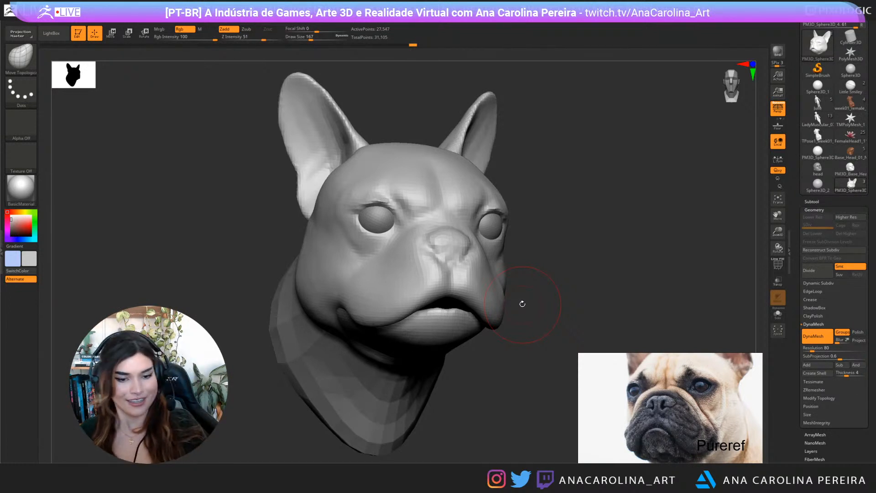
{"action": "mouse_move", "coordinate": [590, 248]}
{"action": "left_mouse_down"}
{"action": "mouse_move", "coordinate": [596, 255]}
{"action": "mouse_move", "coordinate": [618, 242]}
{"action": "mouse_move", "coordinate": [613, 232]}
{"action": "left_mouse_up"}
Adjust the cheek and upper lip near the mouth corner with the Move Topological brush at draw size 167
{"action": "key", "text": "b"}
{"action": "key", "text": "Escape"}
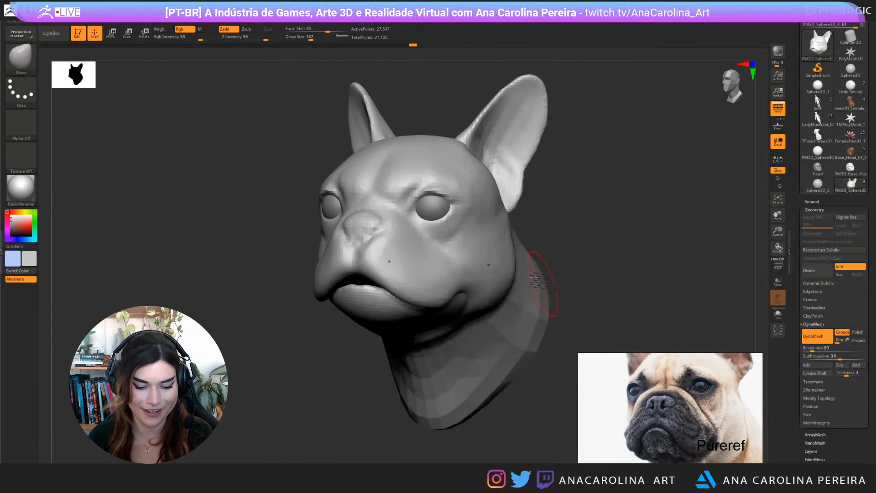
{"action": "key", "text": "b"}
{"action": "key", "text": "Escape"}
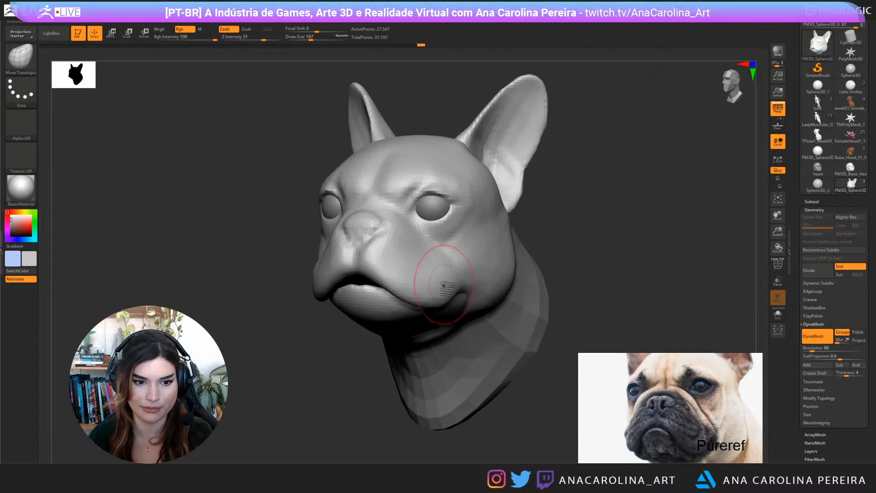
{"action": "left_click_drag", "start_coordinate": [436, 285], "coordinate": [441, 288]}
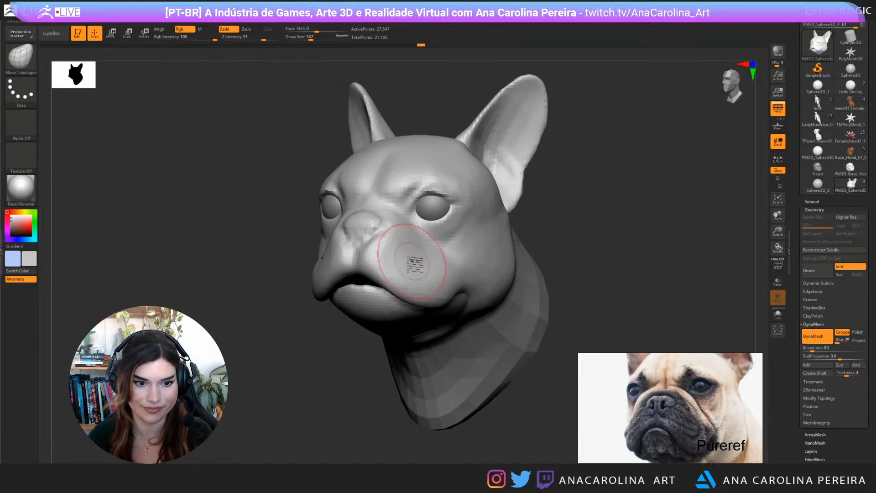
Carve frown wrinkles on the forehead, between the brows and beside the inner eyes with DamStandard at draw size 132
{"action": "key", "text": "space"}
{"action": "key", "text": "b"}
{"action": "key", "text": "d"}
{"action": "key", "text": "s"}
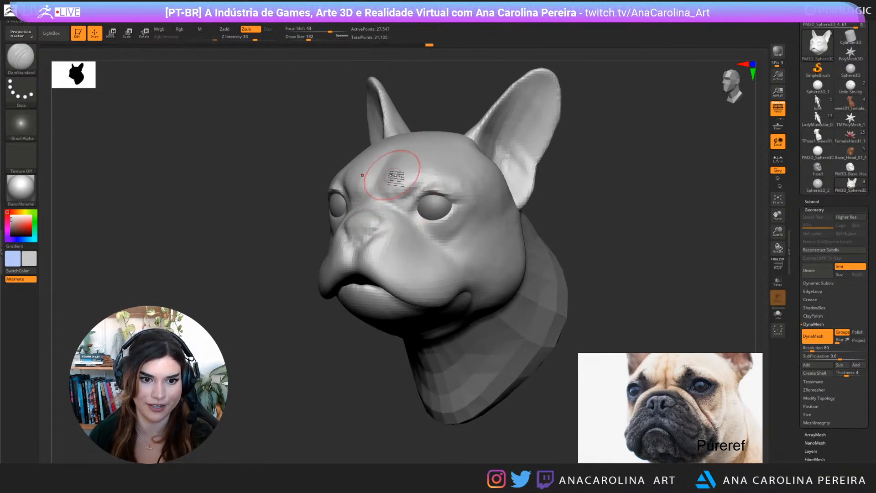
{"action": "left_click_drag", "start_coordinate": [400, 165], "coordinate": [397, 180]}
{"action": "right_click_drag", "start_coordinate": [398, 180], "coordinate": [525, 182]}
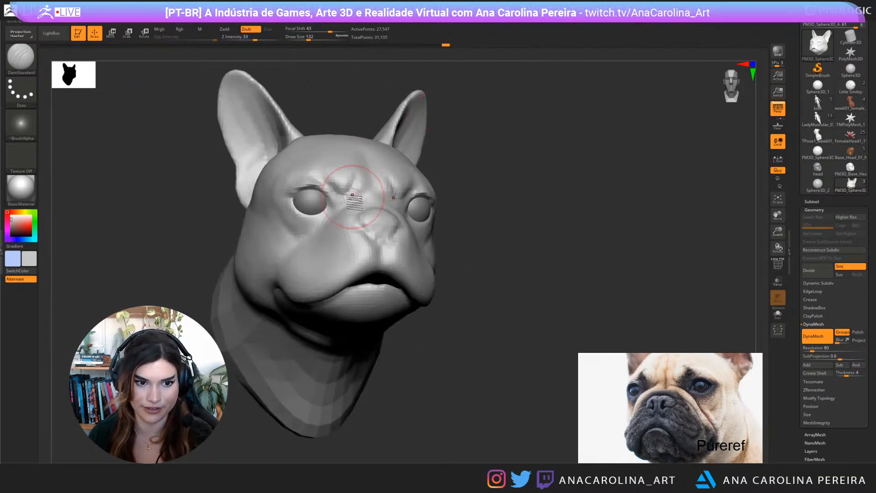
{"action": "left_click_drag", "start_coordinate": [328, 221], "coordinate": [315, 232]}
{"action": "left_click_drag", "start_coordinate": [548, 205], "coordinate": [464, 209]}
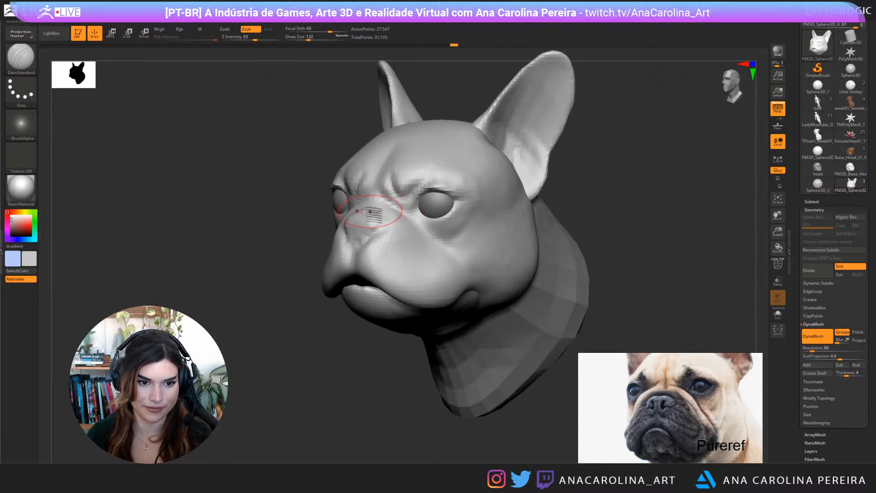
Reshape the brow and inner eye area with the Move brush at draw size 132, smoothing the frown wrinkles lightly
{"action": "key", "text": "b"}
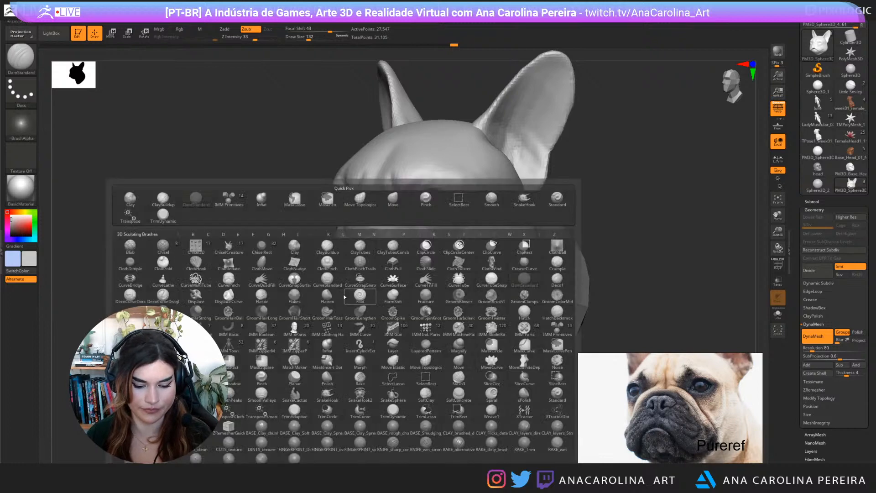
{"action": "key", "text": "m"}
{"action": "key", "text": "v"}
{"action": "mouse_move", "coordinate": [344, 292]}
{"action": "right_mouse_down"}
{"action": "mouse_move", "coordinate": [372, 214]}
{"action": "mouse_move", "coordinate": [313, 309]}
{"action": "right_mouse_up"}
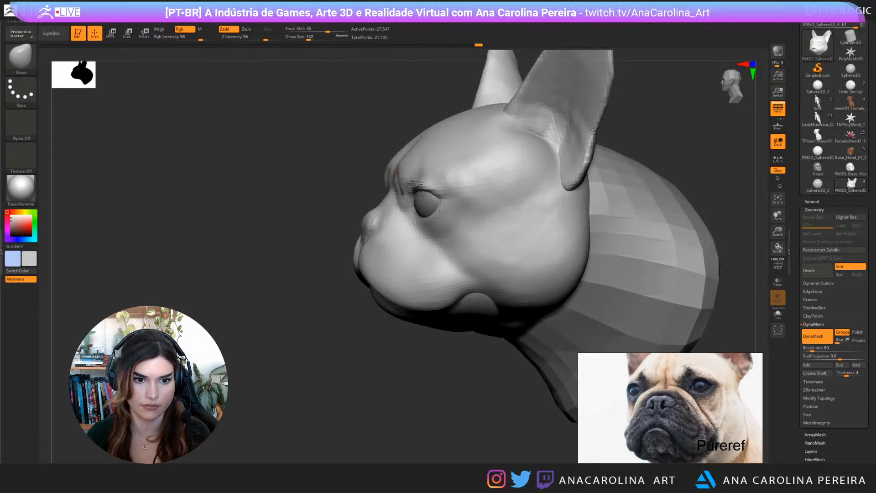
{"action": "mouse_move", "coordinate": [414, 186]}
{"action": "right_mouse_down"}
{"action": "mouse_move", "coordinate": [438, 181]}
{"action": "mouse_move", "coordinate": [427, 172]}
{"action": "mouse_move", "coordinate": [384, 185]}
{"action": "mouse_move", "coordinate": [420, 196]}
{"action": "mouse_move", "coordinate": [506, 172]}
{"action": "right_mouse_up"}
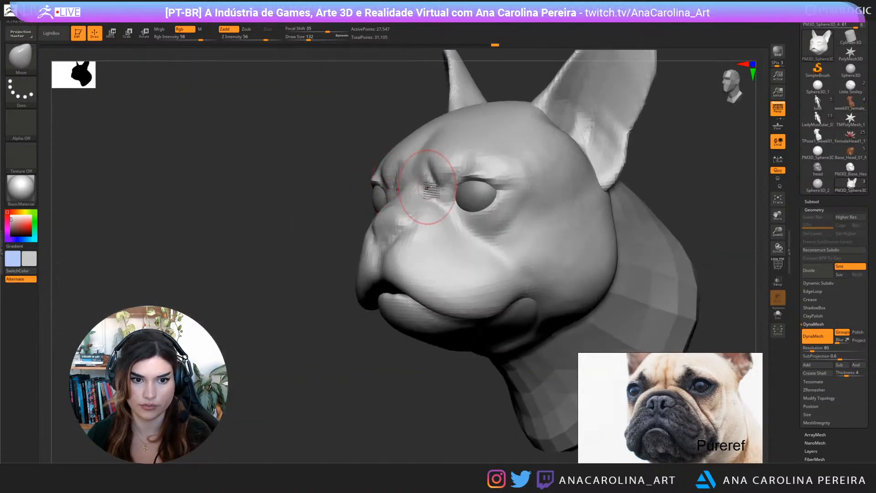
{"action": "right_click_drag", "start_coordinate": [595, 179], "coordinate": [595, 201]}
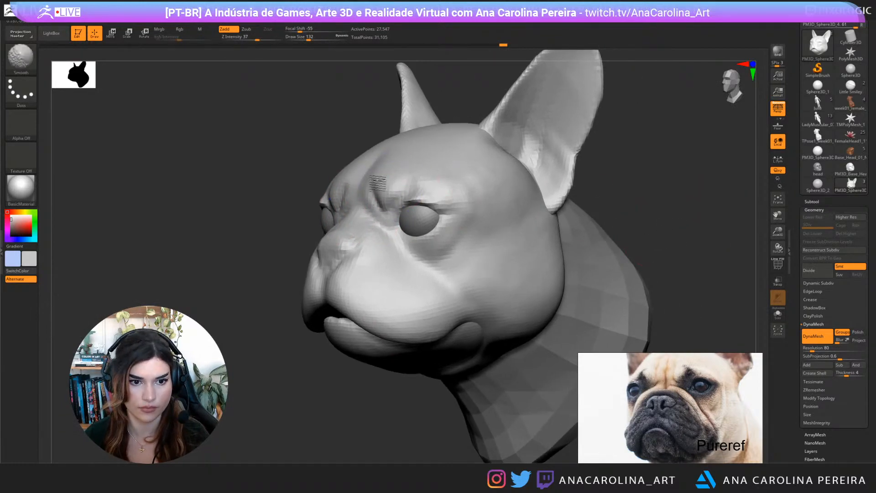
{"action": "right_click_drag", "start_coordinate": [396, 193], "coordinate": [373, 211]}
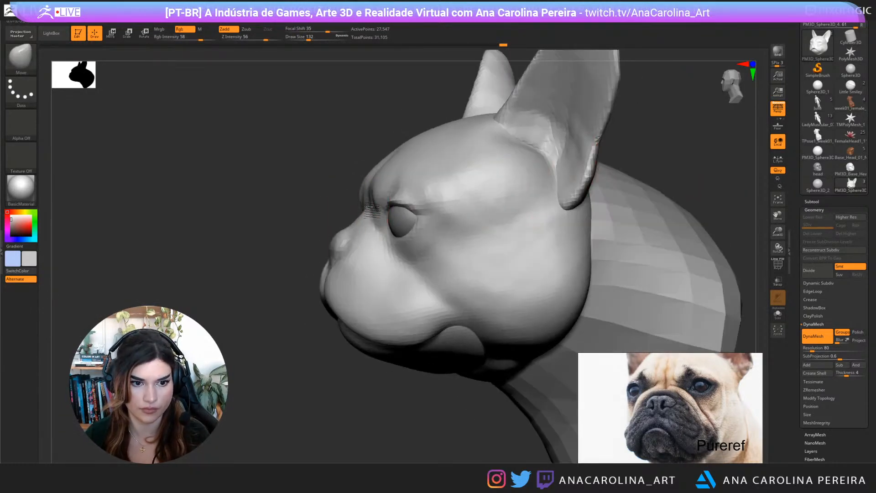
Carve wrinkles above the nose and a crease from the inner eye down to the cheek with DamStandard at draw size 132
{"action": "key", "text": "b"}
{"action": "key", "text": "d"}
{"action": "key", "text": "s"}
{"action": "right_click_drag", "start_coordinate": [303, 265], "coordinate": [383, 261]}
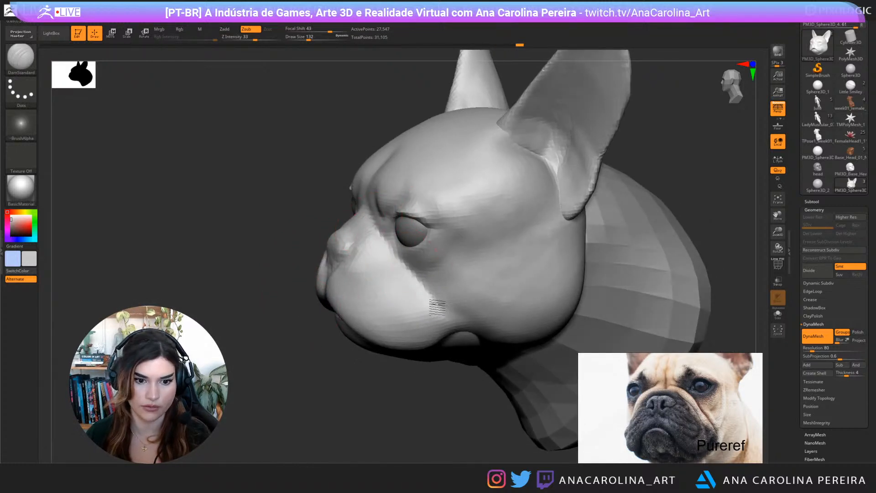
{"action": "right_click_drag", "start_coordinate": [361, 292], "coordinate": [353, 315]}
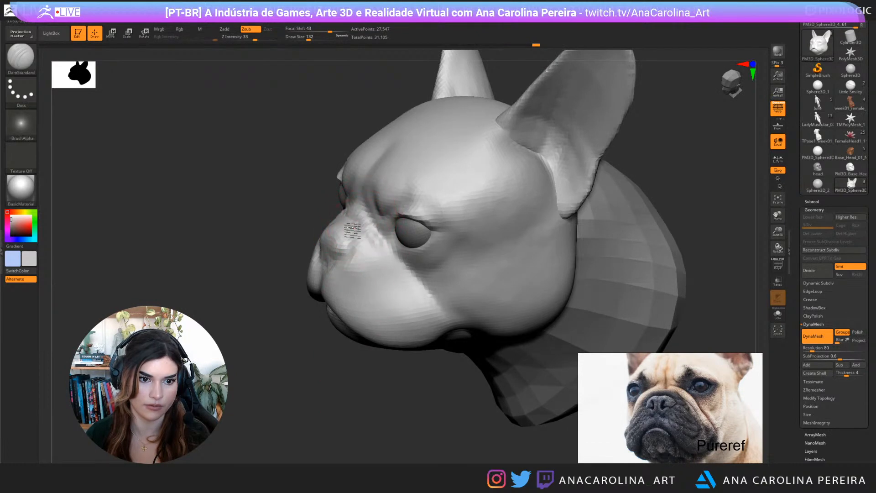
{"action": "mouse_move", "coordinate": [384, 292]}
{"action": "right_mouse_down"}
{"action": "mouse_move", "coordinate": [429, 274]}
{"action": "mouse_move", "coordinate": [458, 376]}
{"action": "mouse_move", "coordinate": [573, 303]}
{"action": "mouse_move", "coordinate": [548, 292]}
{"action": "right_mouse_up"}
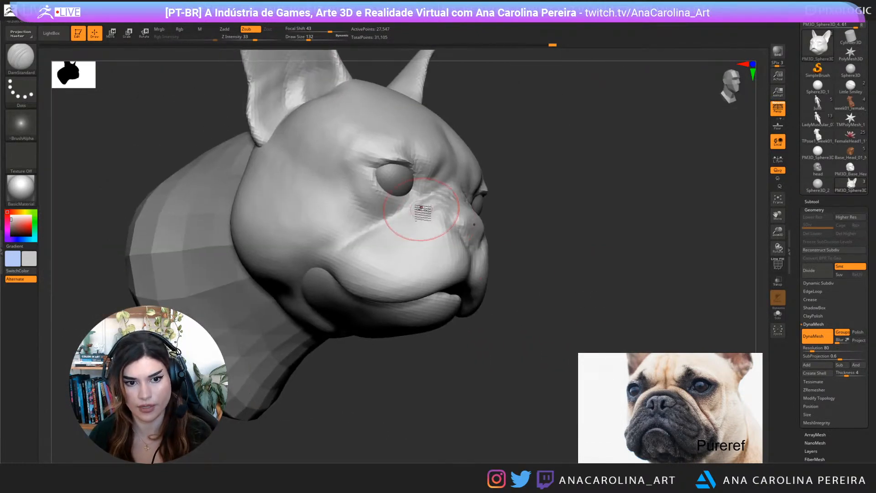
{"action": "right_click_drag", "start_coordinate": [401, 219], "coordinate": [522, 251]}
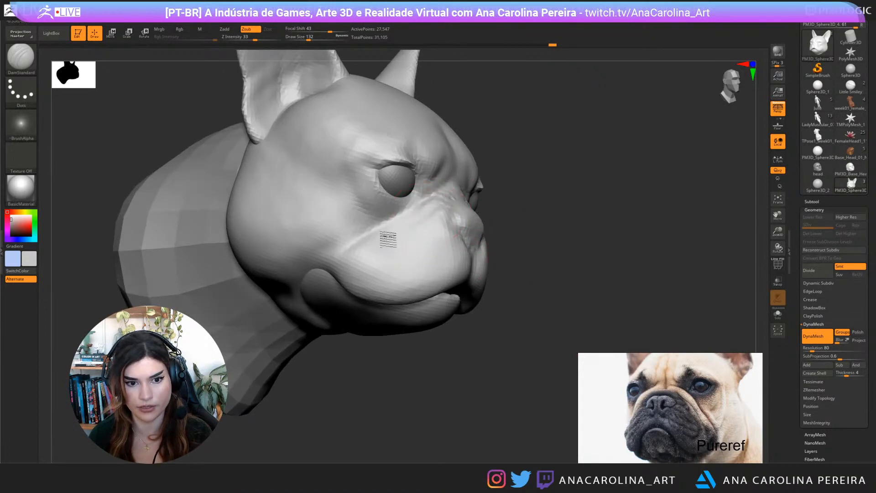
{"action": "mouse_move", "coordinate": [356, 267]}
{"action": "right_mouse_down"}
{"action": "mouse_move", "coordinate": [415, 412]}
{"action": "mouse_move", "coordinate": [454, 257]}
{"action": "right_mouse_up"}
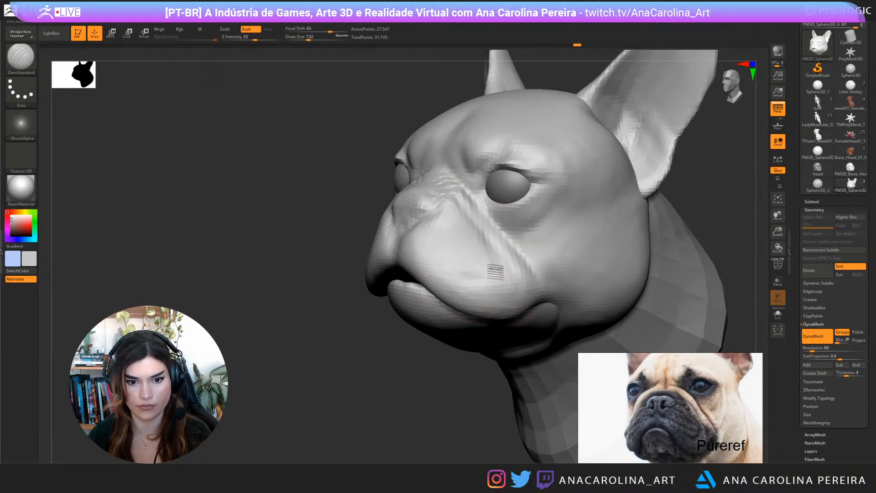
Set the Move brush to draw size 149 and bring the front-facing French bulldog photo into the reference view
{"action": "mouse_move", "coordinate": [457, 431]}
{"action": "left_mouse_down"}
{"action": "mouse_move", "coordinate": [511, 347]}
{"action": "mouse_move", "coordinate": [546, 253]}
{"action": "left_mouse_up"}
{"action": "key", "text": "b"}
{"action": "key", "text": "m"}
{"action": "key", "text": "v"}
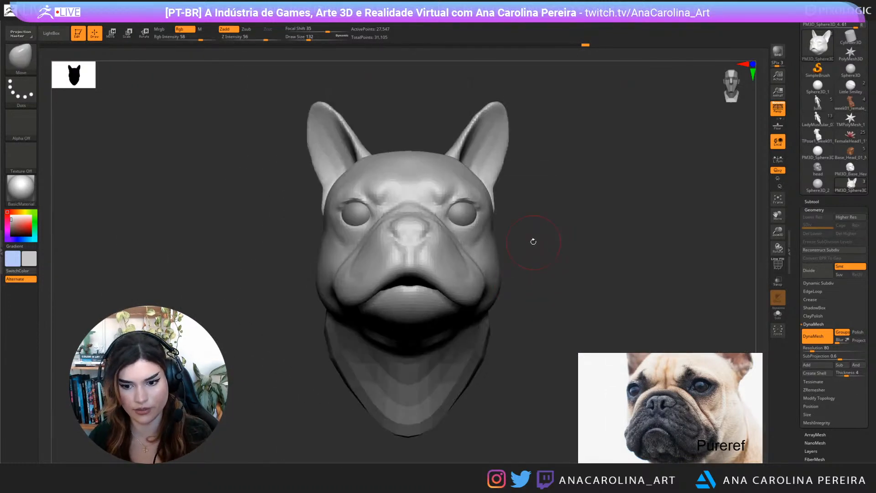
{"action": "key", "text": "space"}
{"action": "left_click_drag", "start_coordinate": [429, 227], "coordinate": [438, 227]}
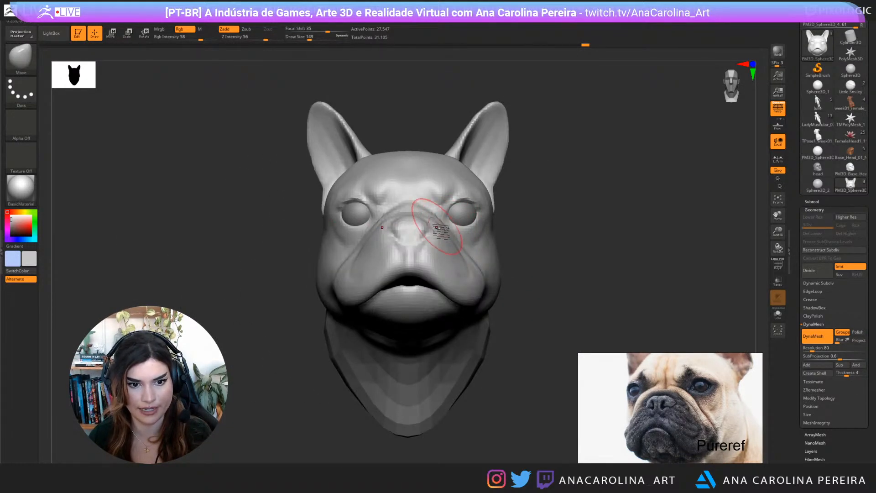
{"action": "scroll", "coordinate": [684, 407], "scroll_direction": "down", "scroll_amount": 3}
{"action": "scroll", "coordinate": [722, 395], "scroll_direction": "up", "scroll_amount": 5}
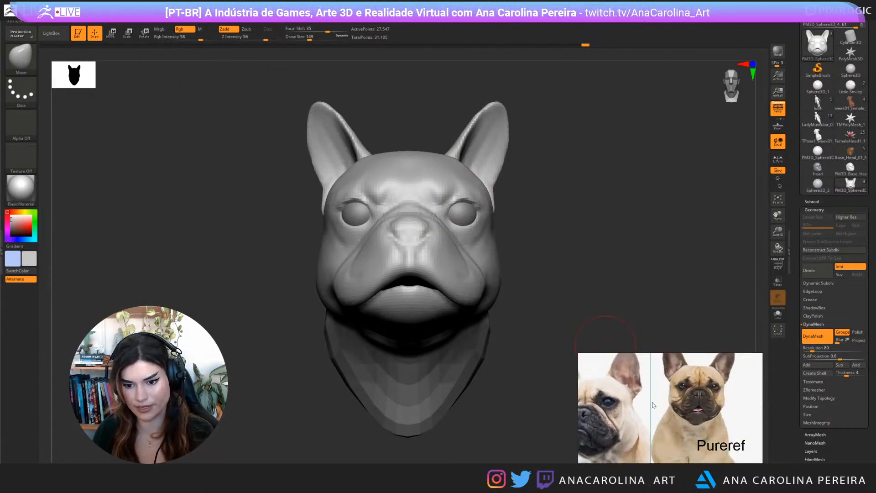
{"action": "middle_click_drag", "start_coordinate": [721, 395], "coordinate": [633, 414]}
{"action": "scroll", "coordinate": [633, 415], "scroll_direction": "down", "scroll_amount": 1}
{"action": "left_click_drag", "start_coordinate": [590, 267], "coordinate": [596, 262]}
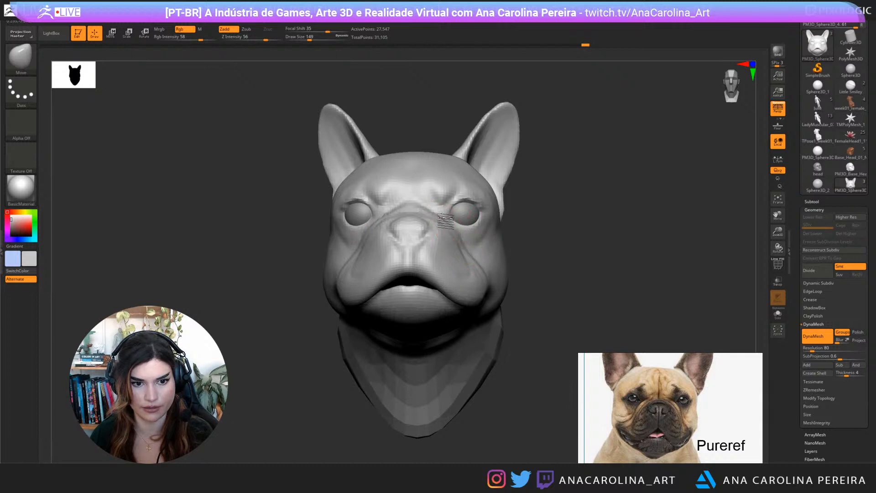
Adjust the muzzle fold and the area beside the nose with the Move brush at draw size 124
{"action": "key", "text": "space"}
{"action": "left_click_drag", "start_coordinate": [436, 220], "coordinate": [440, 220]}
{"action": "mouse_move", "coordinate": [547, 242]}
{"action": "left_mouse_down", "text": "shift"}
{"action": "mouse_move", "coordinate": [566, 240]}
{"action": "mouse_move", "coordinate": [496, 259]}
{"action": "mouse_move", "coordinate": [458, 252]}
{"action": "mouse_move", "coordinate": [429, 234]}
{"action": "left_mouse_up", "text": "shift"}
{"action": "key", "text": "space"}
{"action": "key", "text": "space"}
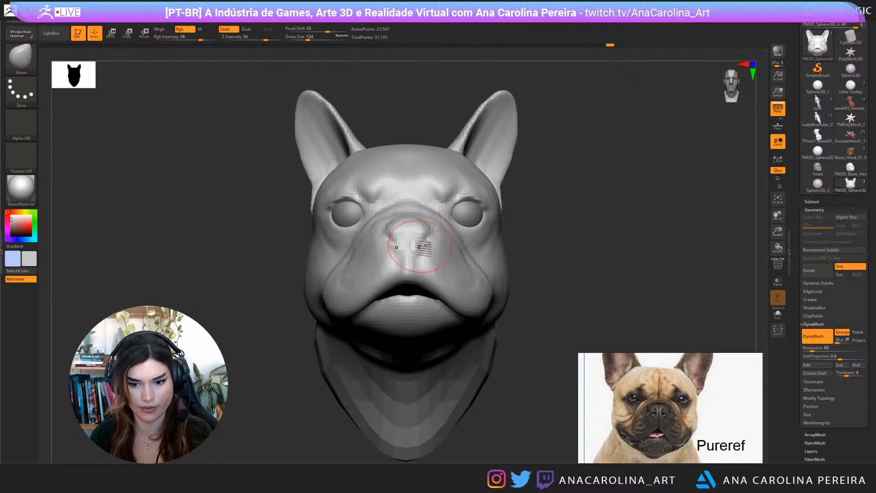
Reshape the mouth opening and pull the hanging upper lips downward with the Move brush at draw sizes 182 and 251
{"action": "key", "text": "space"}
{"action": "mouse_move", "coordinate": [417, 271]}
{"action": "left_mouse_down"}
{"action": "mouse_move", "coordinate": [435, 287]}
{"action": "mouse_move", "coordinate": [438, 303]}
{"action": "mouse_move", "coordinate": [489, 325]}
{"action": "left_mouse_up"}
{"action": "key", "text": "space"}
{"action": "key", "text": "space"}
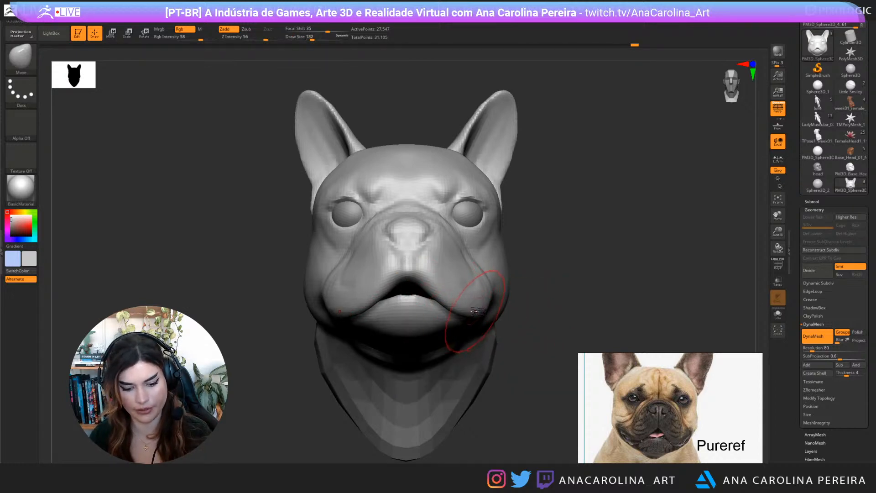
{"action": "key", "text": "space"}
{"action": "left_click_drag", "start_coordinate": [477, 302], "coordinate": [469, 317]}
{"action": "mouse_move", "coordinate": [474, 321]}
{"action": "right_mouse_down"}
{"action": "mouse_move", "coordinate": [404, 390]}
{"action": "mouse_move", "coordinate": [440, 359]}
{"action": "right_mouse_up"}
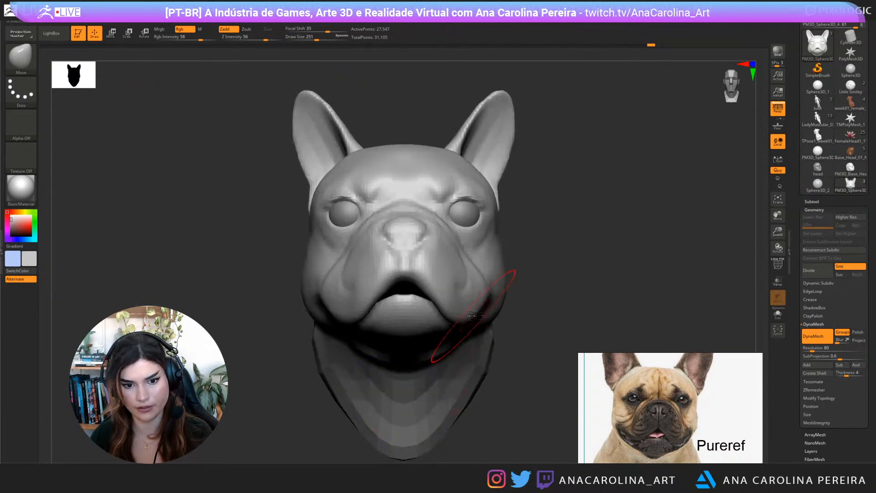
Refine the lower cheek and mouth corner contours with the Move brush at draw sizes 187 and 223
{"action": "mouse_move", "coordinate": [493, 319]}
{"action": "right_mouse_down"}
{"action": "mouse_move", "coordinate": [545, 322]}
{"action": "mouse_move", "coordinate": [530, 315]}
{"action": "right_mouse_up"}
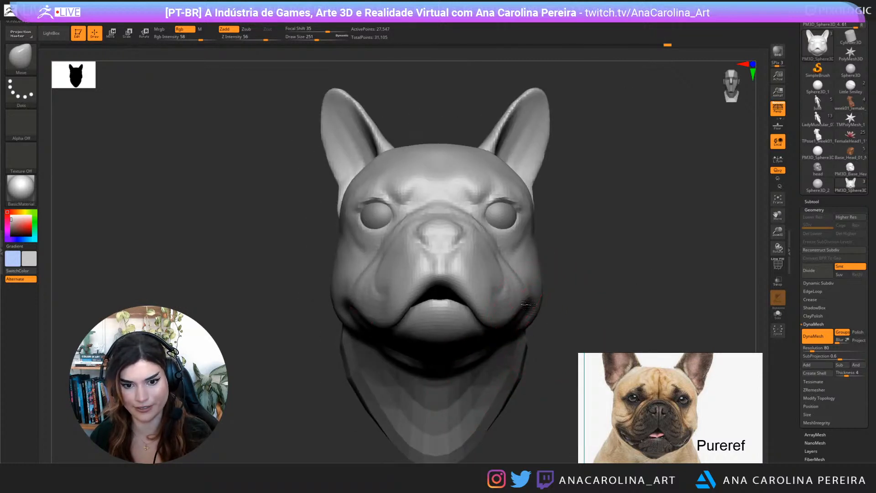
{"action": "key", "text": "space"}
{"action": "key", "text": "space"}
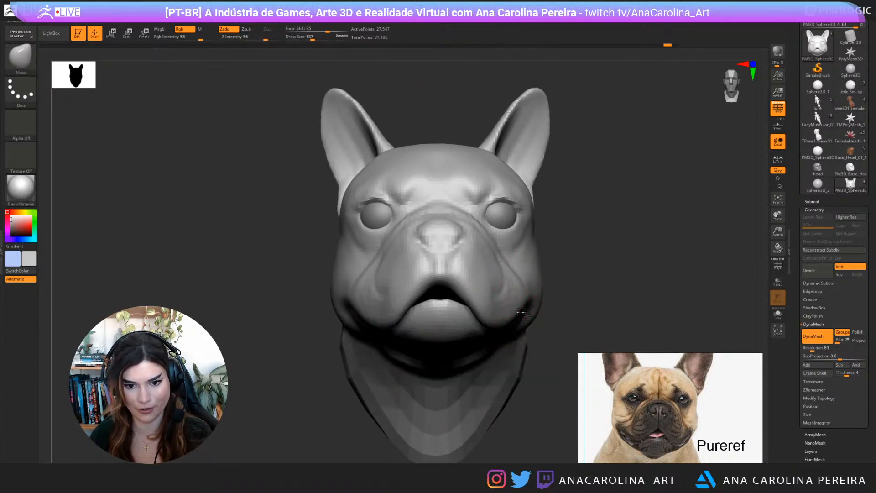
{"action": "key", "text": "bracketright"}
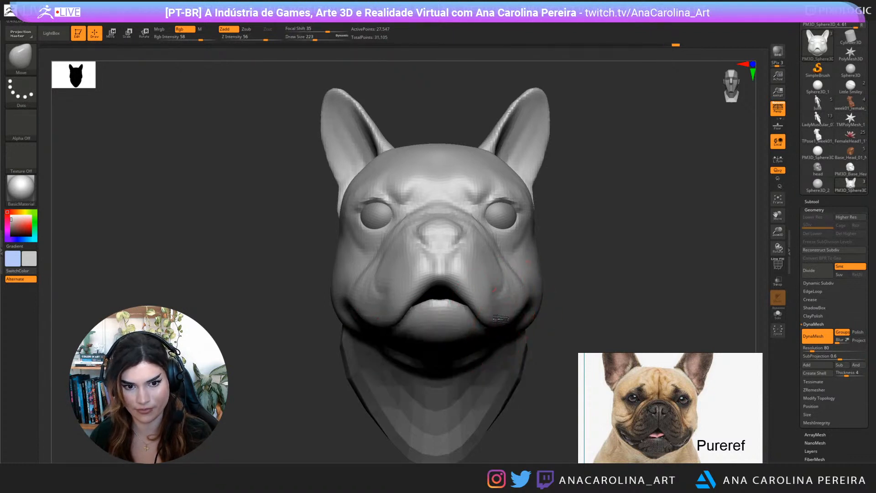
{"action": "right_click_drag", "start_coordinate": [582, 279], "coordinate": [555, 284], "text": "alt"}
Shape the cheek along the muzzle crease down to the mouth corner with the Move brush at draw size 167
{"action": "key", "text": "space"}
{"action": "left_click", "coordinate": [476, 256]}
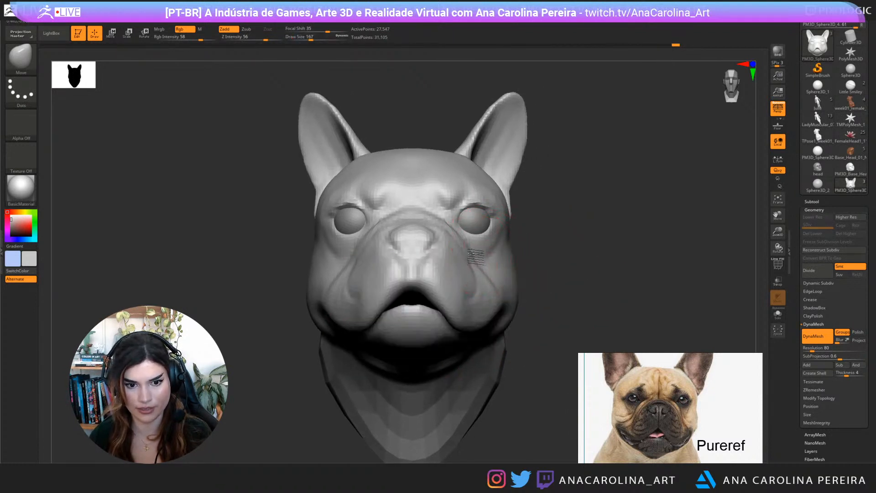
{"action": "left_click_drag", "start_coordinate": [475, 256], "coordinate": [486, 291]}
{"action": "right_click_drag", "start_coordinate": [526, 294], "coordinate": [511, 297]}
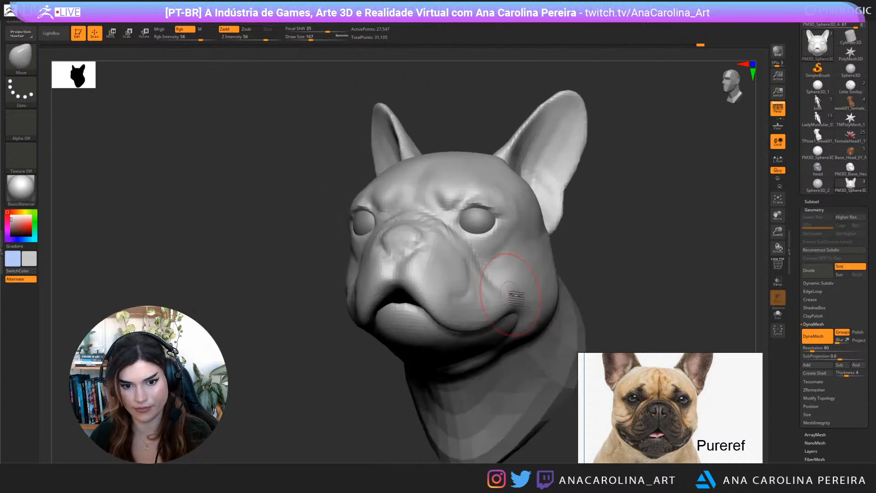
{"action": "left_click_drag", "start_coordinate": [518, 297], "coordinate": [523, 300]}
{"action": "mouse_move", "coordinate": [608, 262]}
{"action": "right_mouse_down", "text": "shift"}
{"action": "mouse_move", "coordinate": [616, 269]}
{"action": "mouse_move", "coordinate": [578, 289]}
{"action": "right_mouse_up", "text": "shift"}
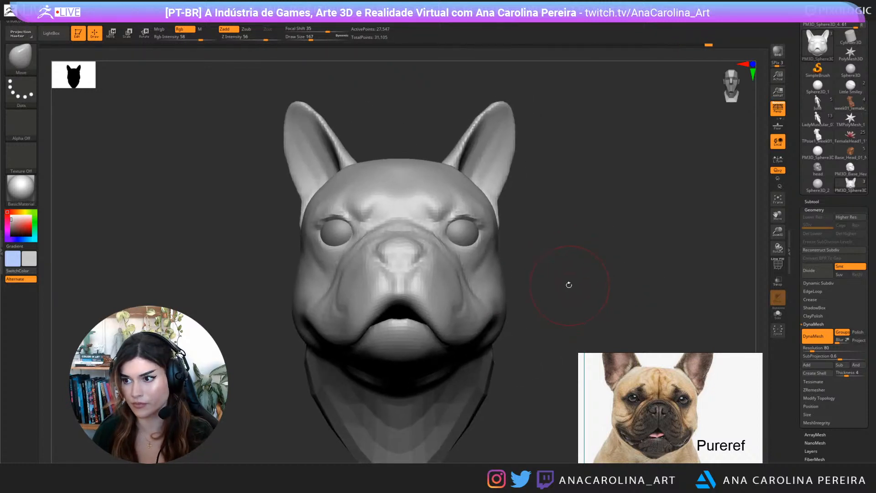
Adjust the fold over the nose bridge with the Move brush at draw sizes 112 and 97
{"action": "key", "text": "space"}
{"action": "left_click_drag", "start_coordinate": [513, 270], "coordinate": [457, 261]}
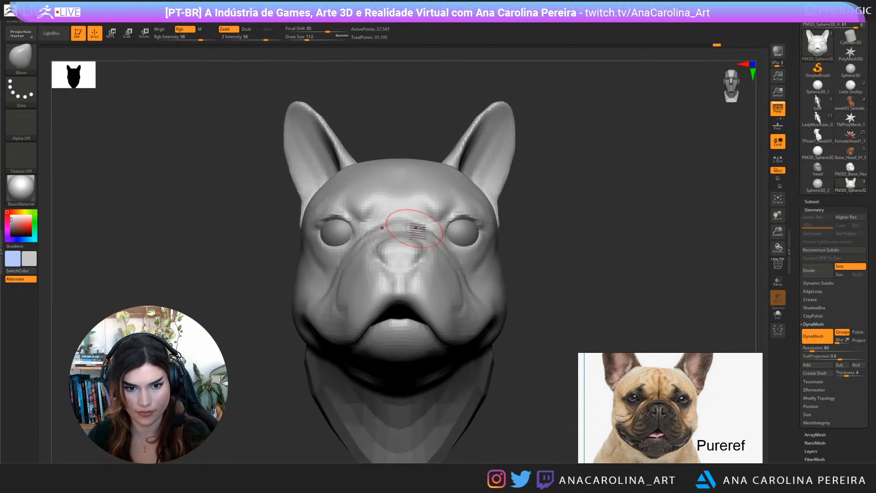
{"action": "key", "text": "space"}
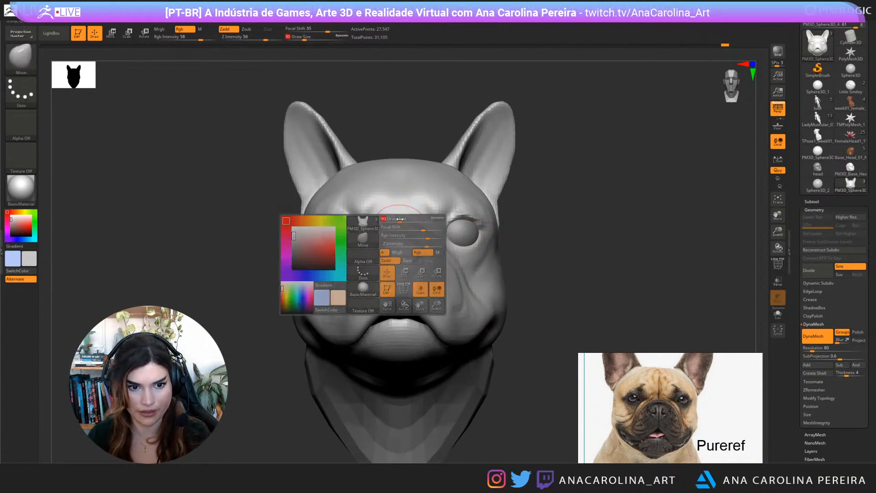
{"action": "left_click_drag", "start_coordinate": [408, 224], "coordinate": [403, 220]}
{"action": "key", "text": "space"}
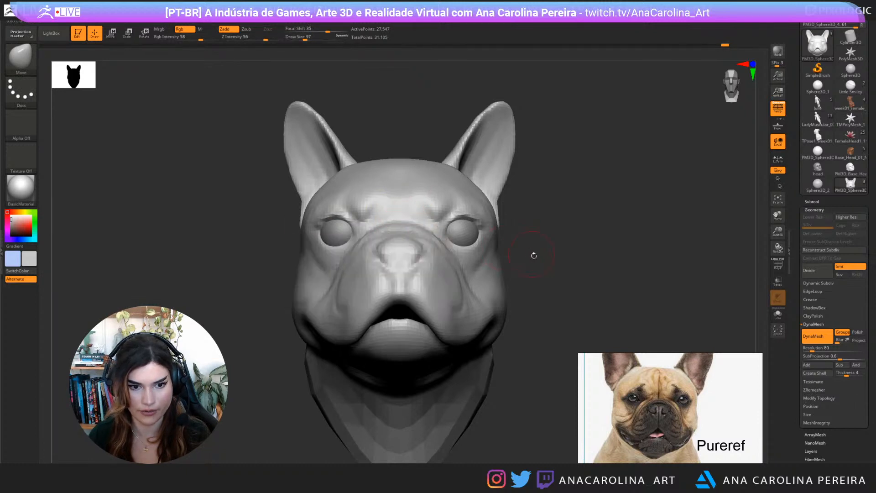
{"action": "left_click_drag", "start_coordinate": [534, 255], "coordinate": [450, 256]}
Refine the muzzle profile with the Move brush at draw sizes 149 and 116, checking from side and three-quarter views
{"action": "key", "text": "space"}
{"action": "mouse_move", "coordinate": [443, 257]}
{"action": "left_mouse_down"}
{"action": "mouse_move", "coordinate": [410, 242]}
{"action": "mouse_move", "coordinate": [442, 231]}
{"action": "mouse_move", "coordinate": [639, 261]}
{"action": "mouse_move", "coordinate": [623, 249]}
{"action": "left_mouse_up"}
{"action": "key", "text": "space"}
{"action": "key", "text": "space"}
{"action": "key", "text": "space"}
{"action": "left_click_drag", "start_coordinate": [516, 254], "coordinate": [630, 254]}
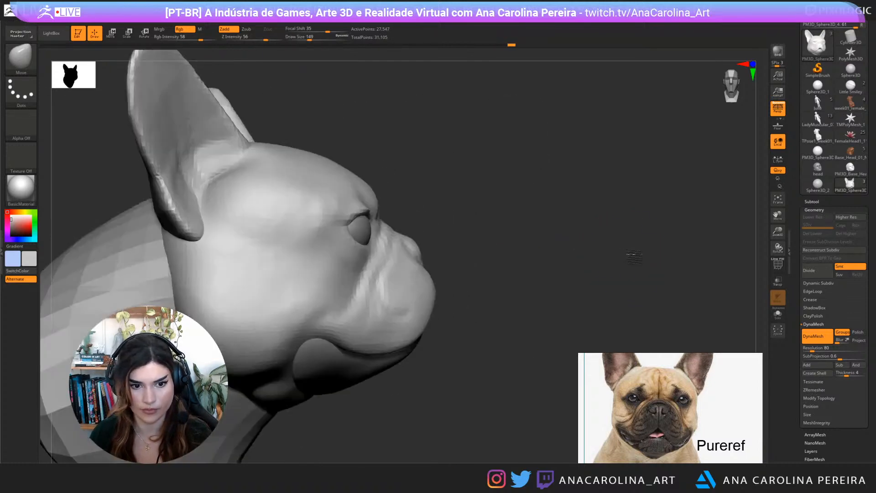
{"action": "left_click_drag", "start_coordinate": [464, 291], "coordinate": [413, 297]}
{"action": "key", "text": "s"}
{"action": "mouse_move", "coordinate": [434, 298]}
{"action": "left_mouse_down"}
{"action": "mouse_move", "coordinate": [426, 298]}
{"action": "mouse_move", "coordinate": [470, 278]}
{"action": "left_mouse_up"}
{"action": "left_click_drag", "start_coordinate": [566, 262], "coordinate": [599, 227], "text": "alt"}
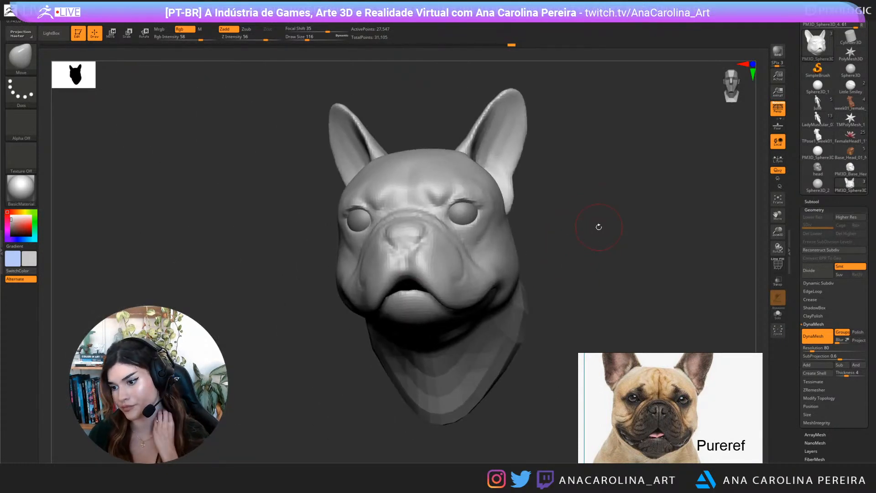
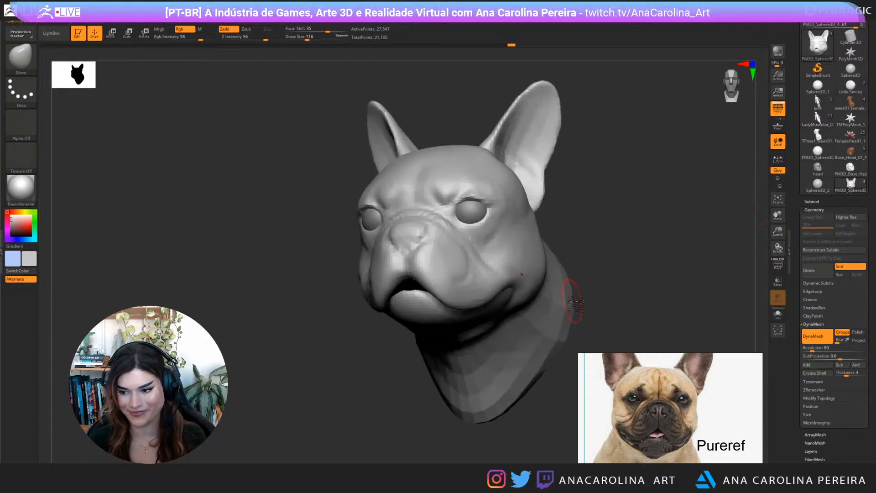
Reshape the upper lip edge and the lower lip at the mouth opening with the Move brush at draw sizes 108 and 97
{"action": "mouse_move", "coordinate": [609, 273]}
{"action": "left_mouse_down"}
{"action": "mouse_move", "coordinate": [622, 260]}
{"action": "mouse_move", "coordinate": [618, 270]}
{"action": "left_mouse_up"}
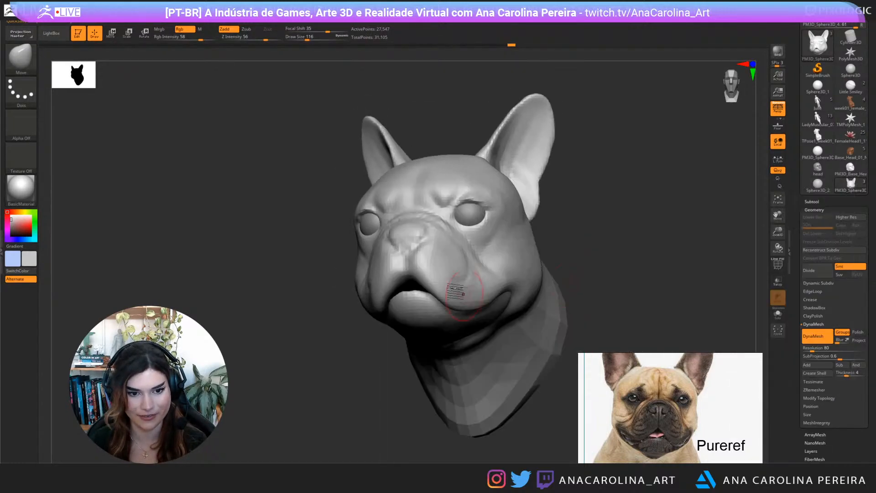
{"action": "key", "text": "space"}
{"action": "mouse_move", "coordinate": [434, 261]}
{"action": "left_mouse_down"}
{"action": "mouse_move", "coordinate": [424, 260]}
{"action": "mouse_move", "coordinate": [434, 285]}
{"action": "mouse_move", "coordinate": [452, 292]}
{"action": "left_mouse_up"}
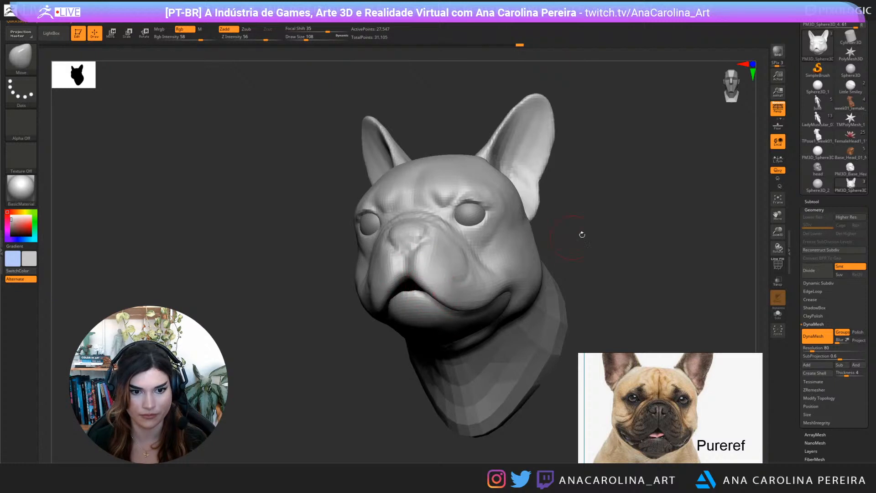
{"action": "left_click_drag", "start_coordinate": [581, 235], "coordinate": [611, 242]}
{"action": "key", "text": "space"}
{"action": "mouse_move", "coordinate": [398, 274]}
{"action": "left_mouse_down"}
{"action": "mouse_move", "coordinate": [388, 274]}
{"action": "mouse_move", "coordinate": [397, 289]}
{"action": "left_mouse_up"}
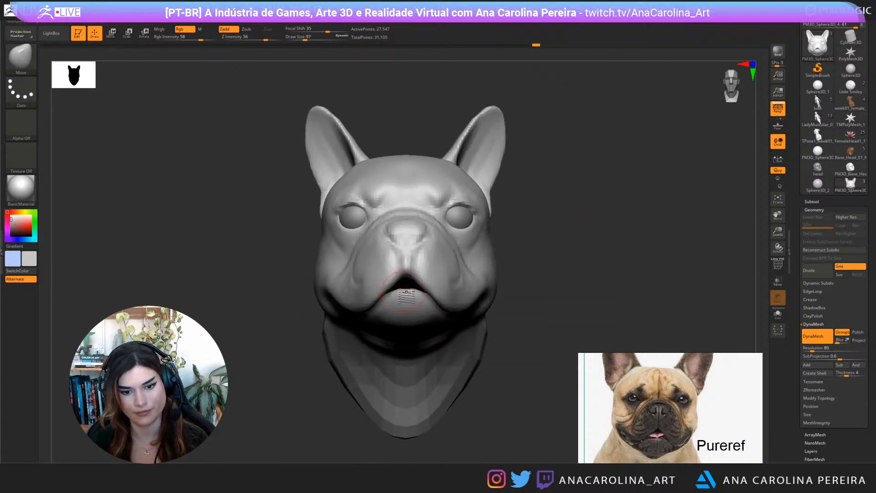
{"action": "mouse_move", "coordinate": [521, 297]}
{"action": "left_mouse_down"}
{"action": "mouse_move", "coordinate": [530, 294]}
{"action": "mouse_move", "coordinate": [524, 303]}
{"action": "mouse_move", "coordinate": [534, 289]}
{"action": "mouse_move", "coordinate": [586, 282]}
{"action": "mouse_move", "coordinate": [470, 212]}
{"action": "mouse_move", "coordinate": [498, 215]}
{"action": "left_mouse_up"}
Reshape the ears and their bases at the top of the head with the Move brush at draw sizes 365, 257 and 351
{"action": "key", "text": "space"}
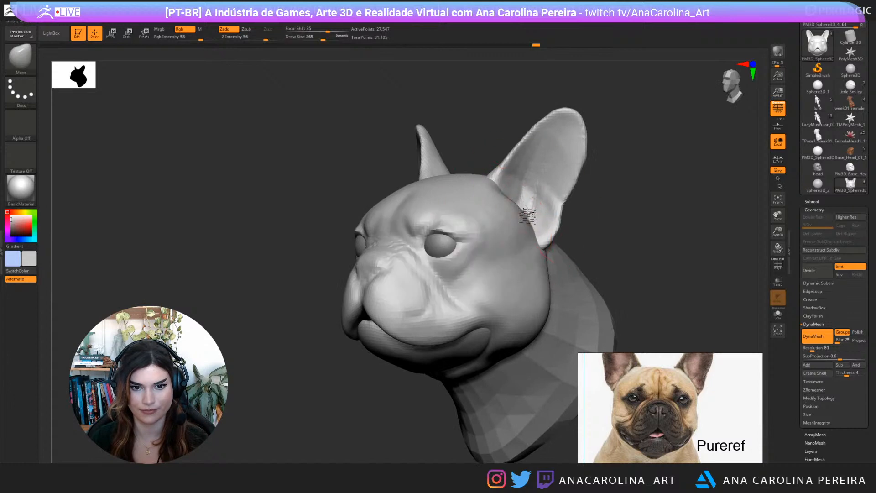
{"action": "left_click_drag", "start_coordinate": [568, 220], "coordinate": [568, 197]}
{"action": "key", "text": "space"}
{"action": "left_click_drag", "start_coordinate": [495, 164], "coordinate": [458, 159]}
{"action": "key", "text": "space"}
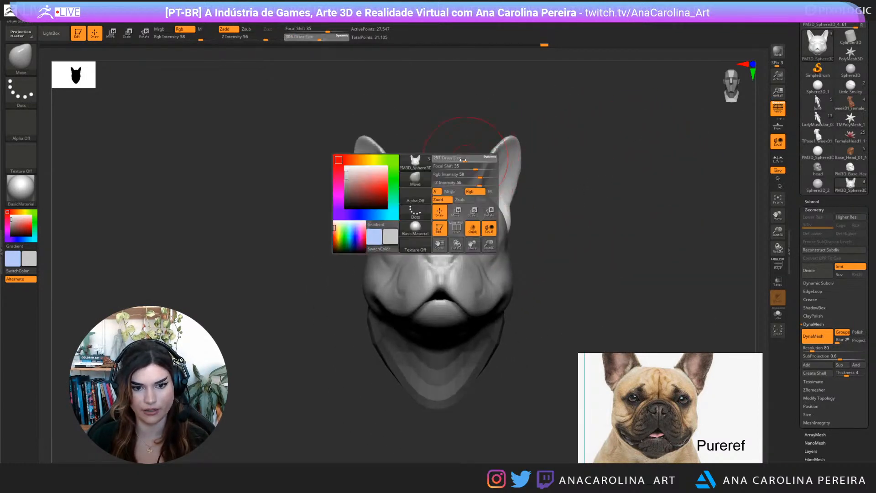
{"action": "key", "text": "space"}
{"action": "mouse_move", "coordinate": [438, 192]}
{"action": "left_mouse_down"}
{"action": "mouse_move", "coordinate": [456, 191]}
{"action": "mouse_move", "coordinate": [447, 163]}
{"action": "mouse_move", "coordinate": [450, 174]}
{"action": "mouse_move", "coordinate": [475, 172]}
{"action": "left_mouse_up"}
{"action": "key", "text": "space"}
{"action": "key", "text": "space"}
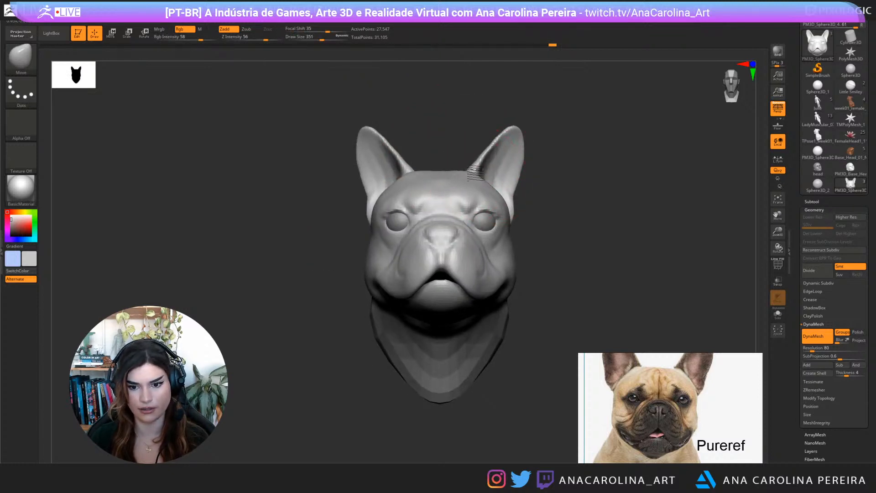
Adjust the ears and their bases from side and back views with the Move and Move Topological brushes at draw size 351
{"action": "mouse_move", "coordinate": [552, 169]}
{"action": "left_mouse_down"}
{"action": "mouse_move", "coordinate": [538, 186]}
{"action": "mouse_move", "coordinate": [593, 234]}
{"action": "mouse_move", "coordinate": [571, 228]}
{"action": "mouse_move", "coordinate": [565, 251]}
{"action": "mouse_move", "coordinate": [575, 247]}
{"action": "mouse_move", "coordinate": [530, 238]}
{"action": "mouse_move", "coordinate": [479, 246]}
{"action": "mouse_move", "coordinate": [509, 241]}
{"action": "left_mouse_up"}
{"action": "key", "text": "space"}
{"action": "key", "text": "space"}
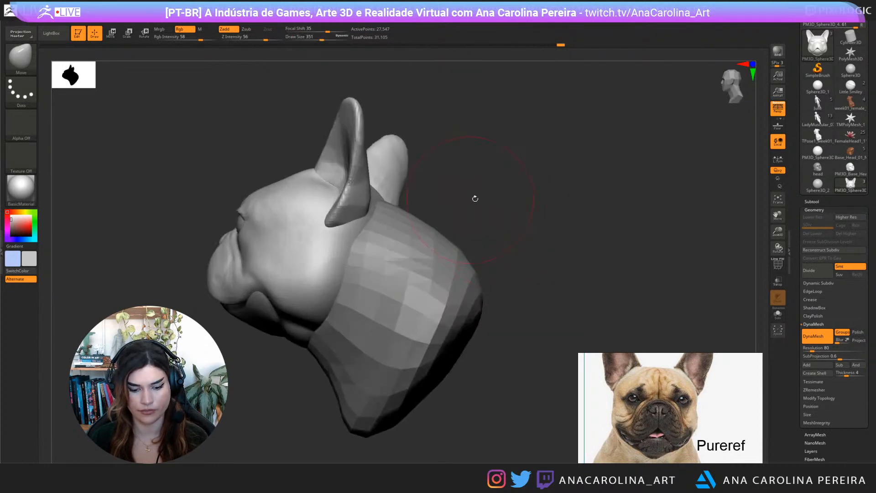
{"action": "mouse_move", "coordinate": [475, 198]}
{"action": "left_mouse_down", "text": "alt"}
{"action": "mouse_move", "coordinate": [511, 194]}
{"action": "mouse_move", "coordinate": [411, 205]}
{"action": "left_mouse_up", "text": "alt"}
{"action": "key", "text": "b"}
{"action": "key", "text": "m"}
{"action": "key", "text": "t"}
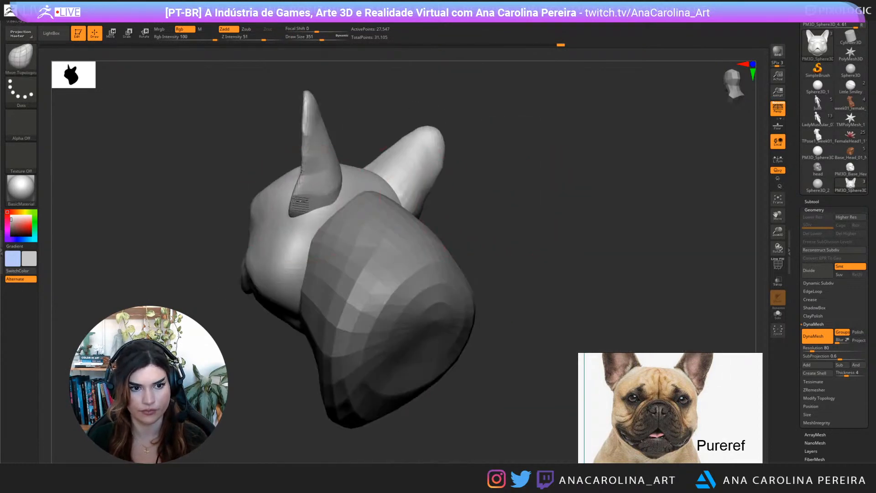
{"action": "mouse_move", "coordinate": [309, 197]}
{"action": "left_mouse_down"}
{"action": "mouse_move", "coordinate": [546, 283]}
{"action": "mouse_move", "coordinate": [462, 260]}
{"action": "mouse_move", "coordinate": [501, 260]}
{"action": "mouse_move", "coordinate": [450, 282]}
{"action": "mouse_move", "coordinate": [610, 255]}
{"action": "mouse_move", "coordinate": [592, 241]}
{"action": "mouse_move", "coordinate": [620, 245]}
{"action": "mouse_move", "coordinate": [592, 243]}
{"action": "mouse_move", "coordinate": [587, 283]}
{"action": "left_mouse_up"}
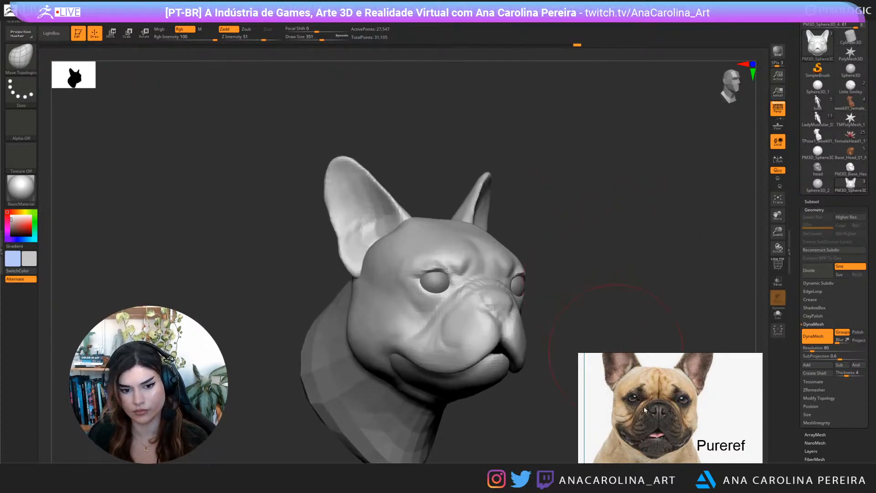
Compare with the three-quarter photo reference and adjust the head's shape with the Move Topological brush at draw sizes 158 and 228
{"action": "scroll", "coordinate": [645, 409], "scroll_direction": "down", "scroll_amount": 4}
{"action": "scroll", "coordinate": [651, 404], "scroll_direction": "up", "scroll_amount": 4}
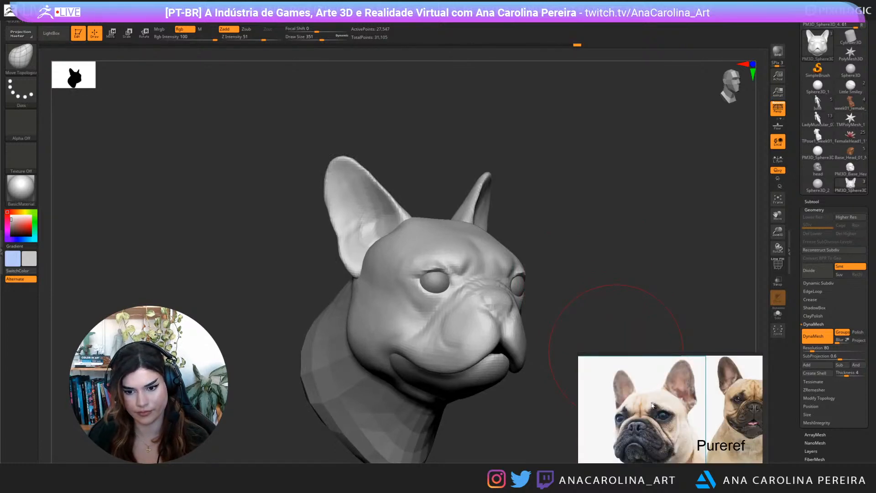
{"action": "mouse_move", "coordinate": [594, 196]}
{"action": "left_mouse_down"}
{"action": "mouse_move", "coordinate": [571, 188]}
{"action": "mouse_move", "coordinate": [569, 207]}
{"action": "mouse_move", "coordinate": [618, 209]}
{"action": "left_mouse_up"}
{"action": "key", "text": "space"}
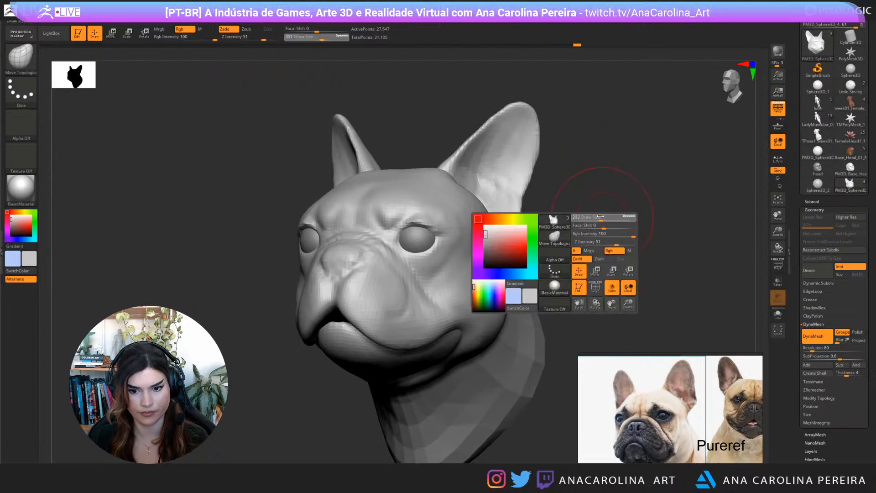
{"action": "key", "text": "space"}
{"action": "key", "text": "space"}
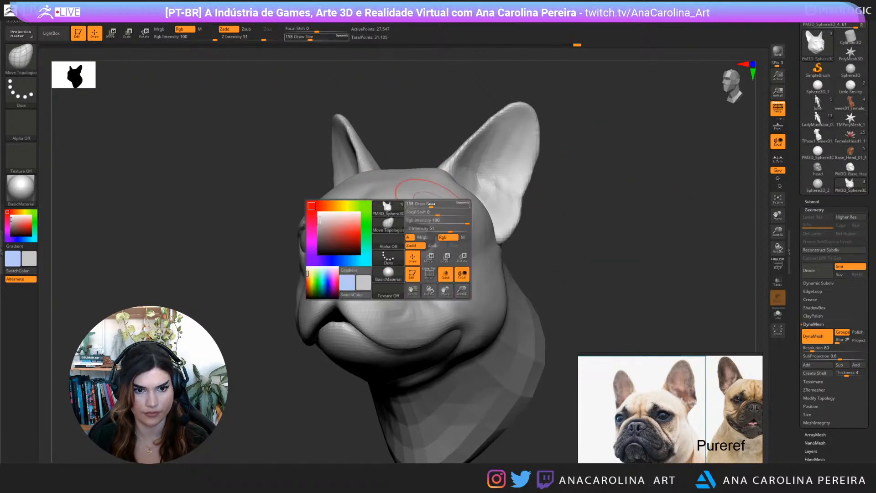
{"action": "left_click_drag", "start_coordinate": [424, 203], "coordinate": [427, 206]}
{"action": "mouse_move", "coordinate": [428, 205]}
{"action": "left_mouse_down"}
{"action": "mouse_move", "coordinate": [450, 199]}
{"action": "mouse_move", "coordinate": [441, 174]}
{"action": "left_mouse_up"}
{"action": "key", "text": "space"}
{"action": "left_click_drag", "start_coordinate": [408, 134], "coordinate": [416, 101], "text": "alt"}
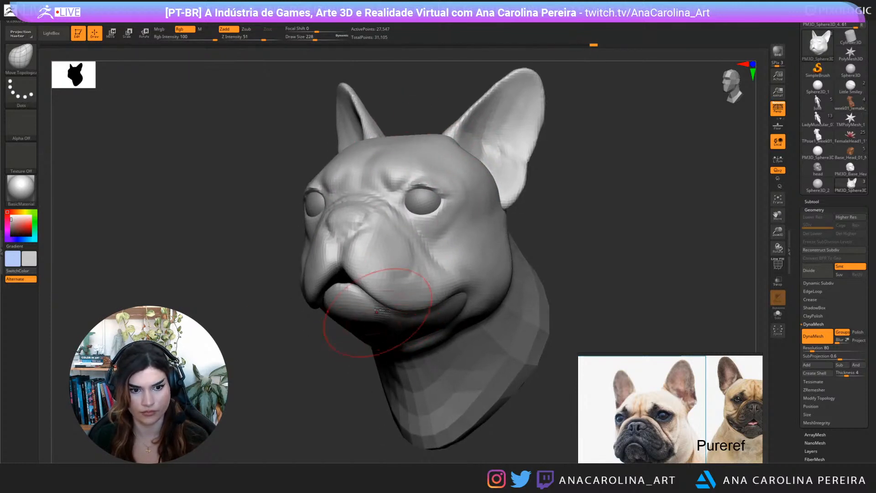
Refine the lower lip and chin with the Move Topological brush at draw sizes 172 and 154, including from below
{"action": "key", "text": "space"}
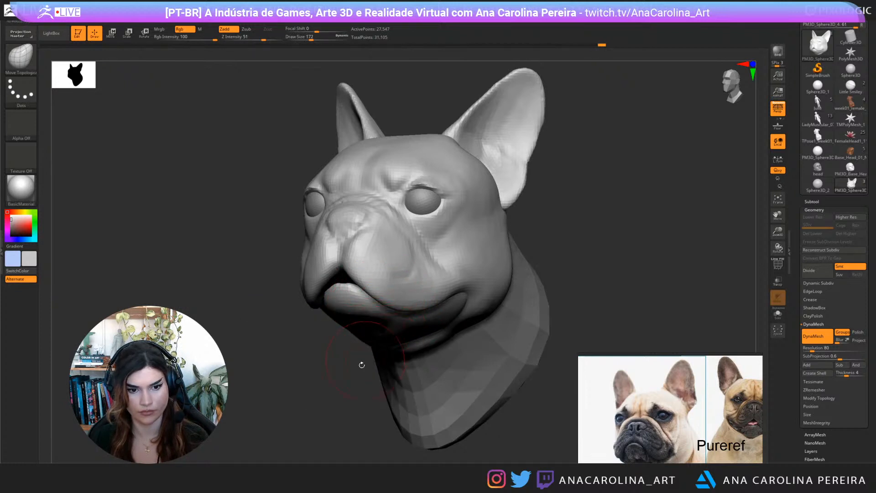
{"action": "left_click_drag", "start_coordinate": [362, 366], "coordinate": [367, 329]}
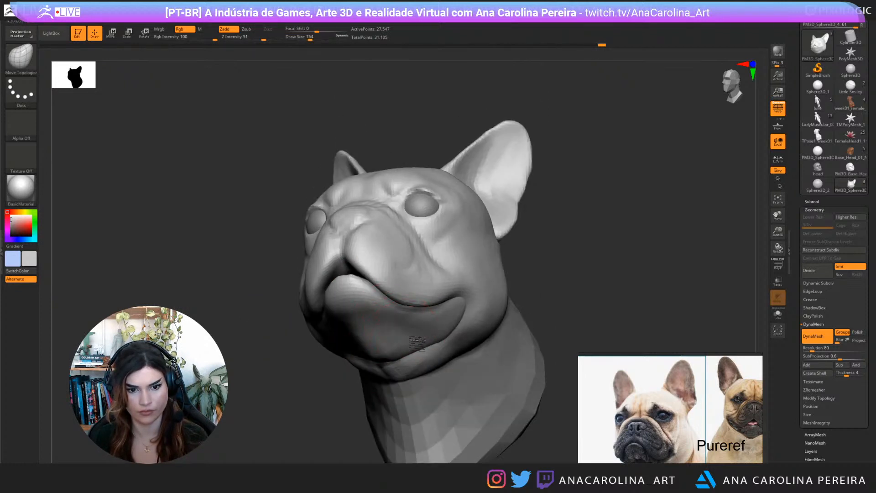
{"action": "mouse_move", "coordinate": [419, 345]}
{"action": "left_mouse_down"}
{"action": "mouse_move", "coordinate": [410, 337]}
{"action": "mouse_move", "coordinate": [449, 328]}
{"action": "mouse_move", "coordinate": [409, 313]}
{"action": "left_mouse_up"}
{"action": "left_click_drag", "start_coordinate": [548, 219], "coordinate": [554, 274]}
{"action": "mouse_move", "coordinate": [588, 214]}
{"action": "left_mouse_down", "text": "alt"}
{"action": "mouse_move", "coordinate": [556, 198]}
{"action": "mouse_move", "coordinate": [575, 264]}
{"action": "mouse_move", "coordinate": [554, 297]}
{"action": "mouse_move", "coordinate": [525, 297]}
{"action": "left_mouse_up", "text": "alt"}
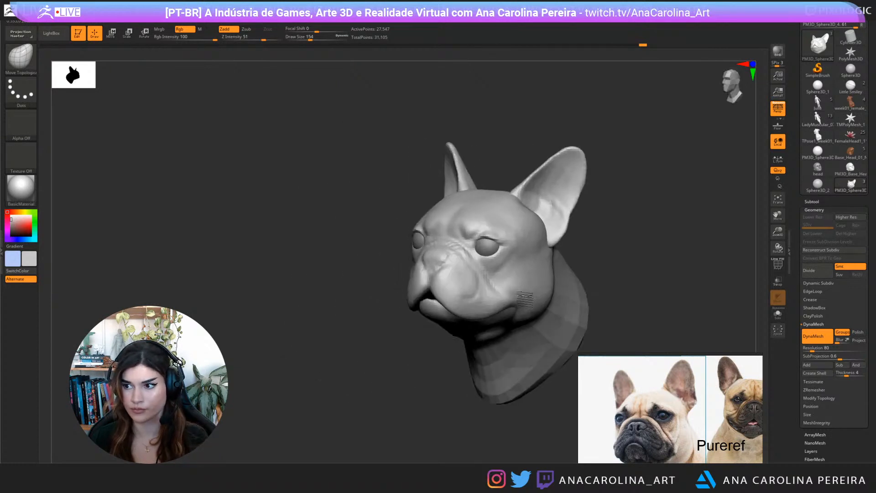
Shape the jaw, mouth corner and cheek with the Move Topological brush at draw sizes 154 and 182
{"action": "left_click_drag", "start_coordinate": [379, 393], "coordinate": [410, 365]}
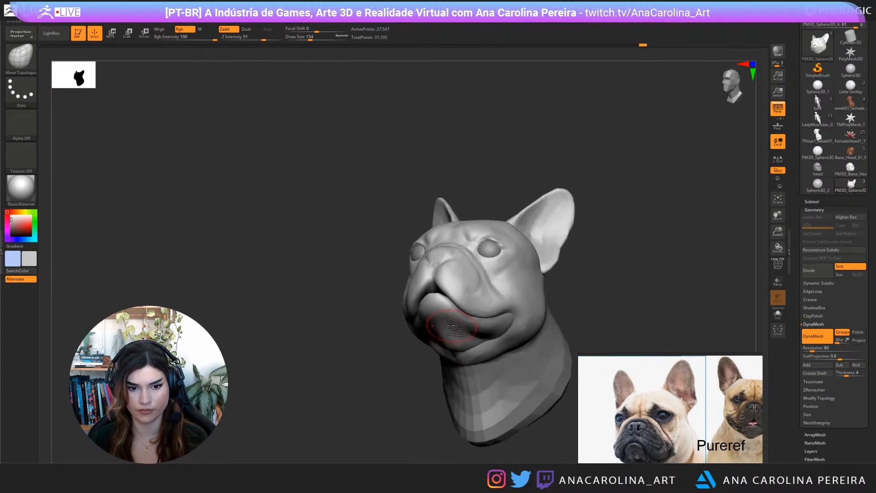
{"action": "left_click_drag", "start_coordinate": [454, 336], "coordinate": [484, 349]}
{"action": "left_click_drag", "start_coordinate": [432, 381], "coordinate": [502, 397]}
{"action": "left_click_drag", "start_coordinate": [593, 352], "coordinate": [550, 362]}
{"action": "mouse_move", "coordinate": [621, 290]}
{"action": "left_mouse_down", "text": "alt"}
{"action": "mouse_move", "coordinate": [588, 276]}
{"action": "mouse_move", "coordinate": [596, 282]}
{"action": "left_mouse_up", "text": "alt"}
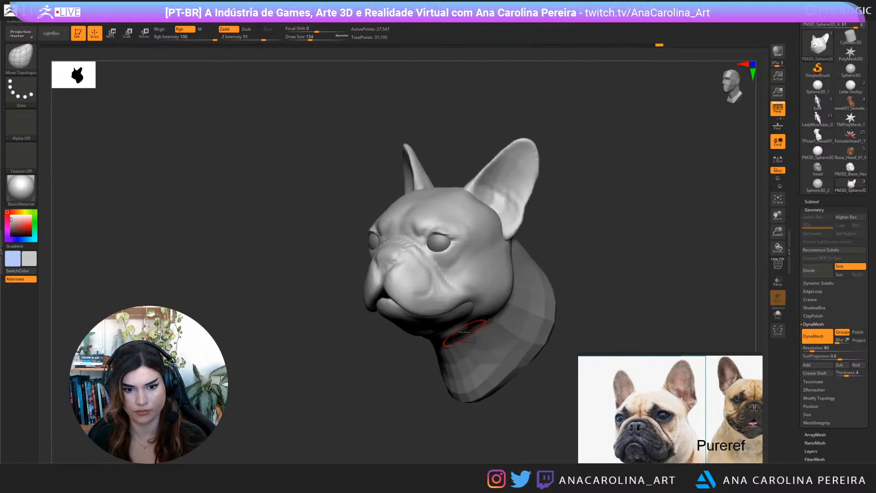
{"action": "mouse_move", "coordinate": [579, 251]}
{"action": "left_mouse_down"}
{"action": "mouse_move", "coordinate": [604, 248]}
{"action": "mouse_move", "coordinate": [589, 241]}
{"action": "left_mouse_up"}
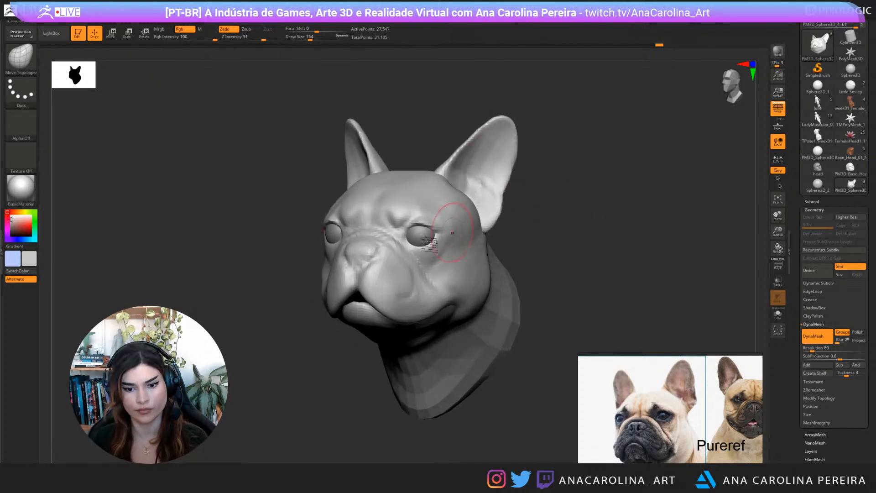
{"action": "key", "text": "space"}
{"action": "left_click_drag", "start_coordinate": [445, 265], "coordinate": [449, 265]}
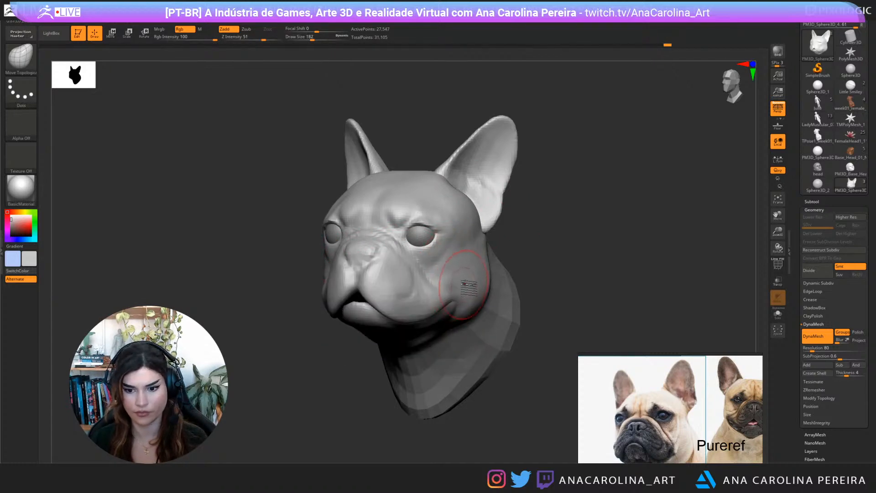
Deepen the creases over the cheek and side of the muzzle with the DamStandard brush at draw sizes 299 and 212
{"action": "key", "text": "b"}
{"action": "key", "text": "d"}
{"action": "key", "text": "s"}
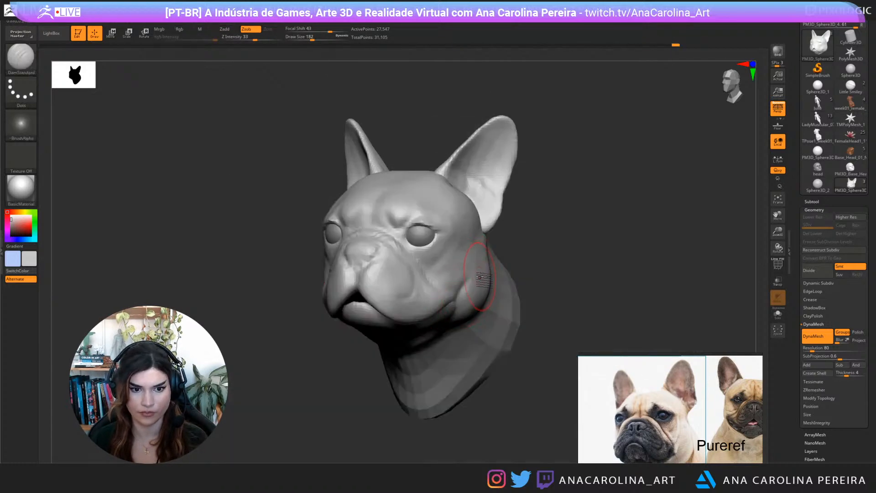
{"action": "key", "text": "space"}
{"action": "left_click_drag", "start_coordinate": [478, 274], "coordinate": [484, 274]}
{"action": "mouse_move", "coordinate": [534, 262]}
{"action": "left_mouse_down"}
{"action": "mouse_move", "coordinate": [460, 294]}
{"action": "mouse_move", "coordinate": [479, 289]}
{"action": "left_mouse_up"}
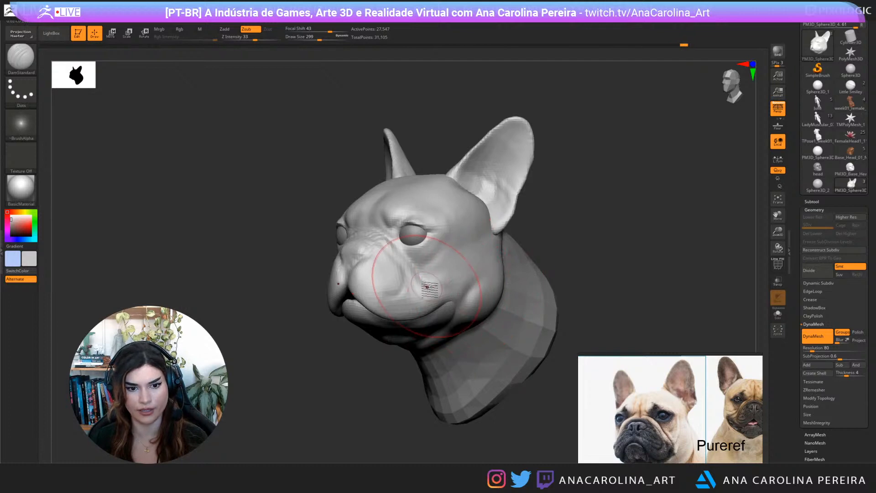
{"action": "mouse_move", "coordinate": [514, 320]}
{"action": "left_mouse_down"}
{"action": "mouse_move", "coordinate": [557, 254]}
{"action": "mouse_move", "coordinate": [534, 273]}
{"action": "mouse_move", "coordinate": [540, 249]}
{"action": "mouse_move", "coordinate": [518, 250]}
{"action": "mouse_move", "coordinate": [546, 242]}
{"action": "left_mouse_up"}
{"action": "key", "text": "space"}
{"action": "mouse_move", "coordinate": [529, 247]}
{"action": "left_mouse_down"}
{"action": "mouse_move", "coordinate": [519, 235]}
{"action": "mouse_move", "coordinate": [527, 238]}
{"action": "left_mouse_up"}
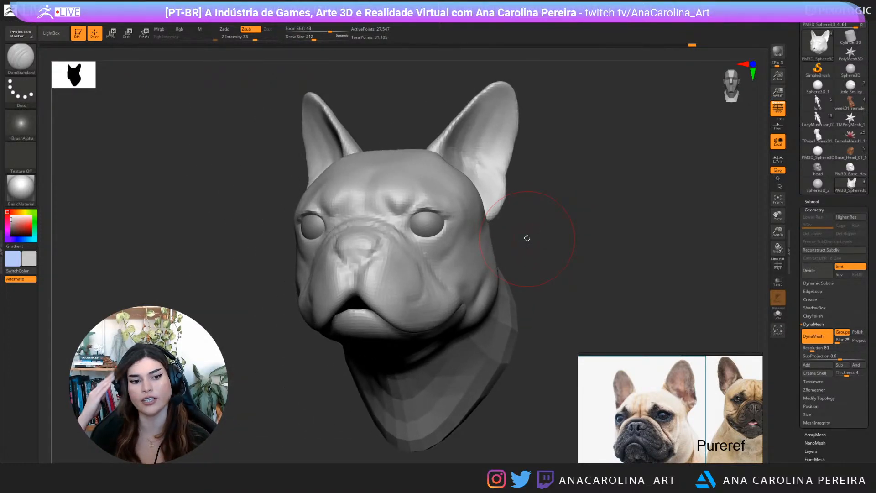
{"action": "left_click_drag", "start_coordinate": [541, 236], "coordinate": [605, 261]}
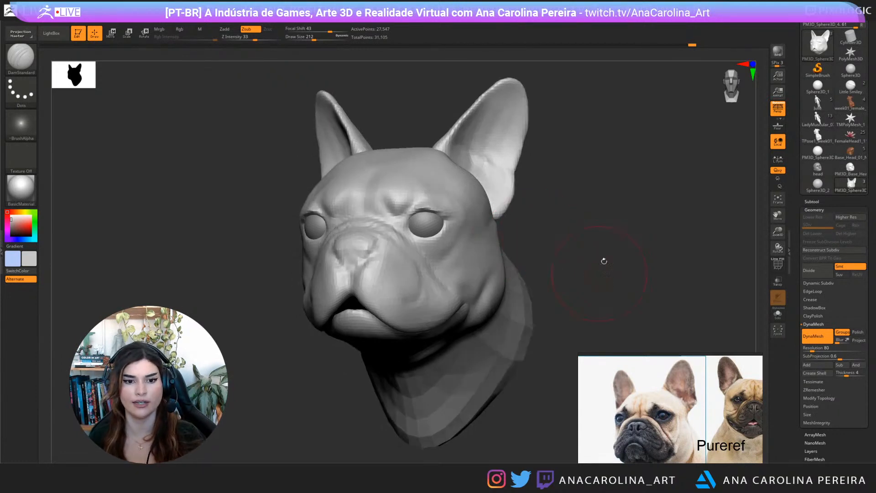
{"action": "mouse_move", "coordinate": [625, 319]}
{"action": "left_mouse_down"}
{"action": "mouse_move", "coordinate": [608, 315]}
{"action": "mouse_move", "coordinate": [634, 314]}
{"action": "left_mouse_up"}
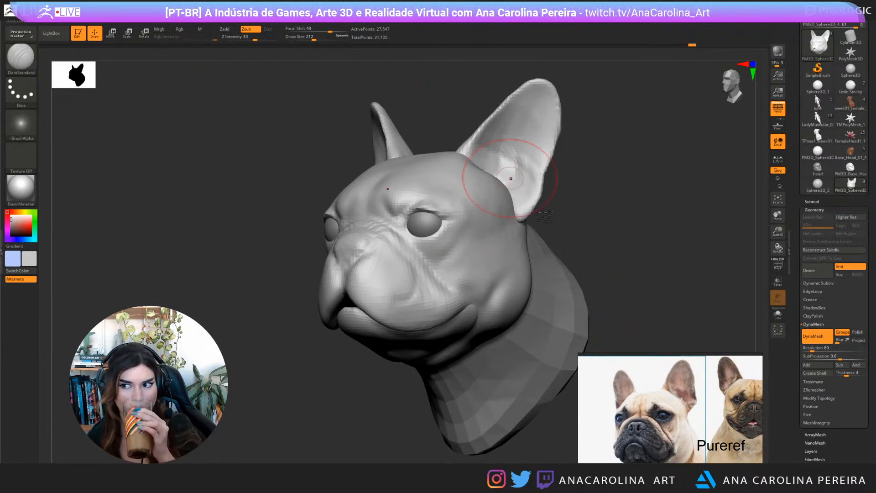
{"action": "left_click_drag", "start_coordinate": [611, 230], "coordinate": [652, 251]}
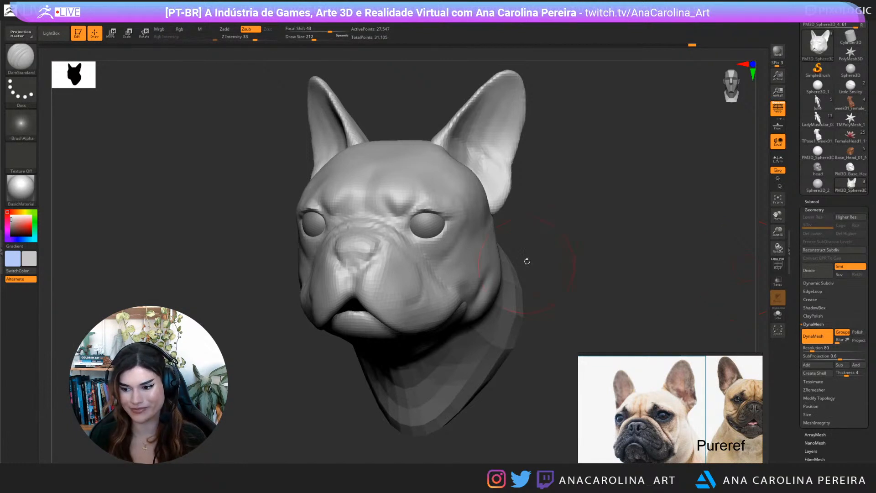
{"action": "left_click_drag", "start_coordinate": [570, 235], "coordinate": [616, 261]}
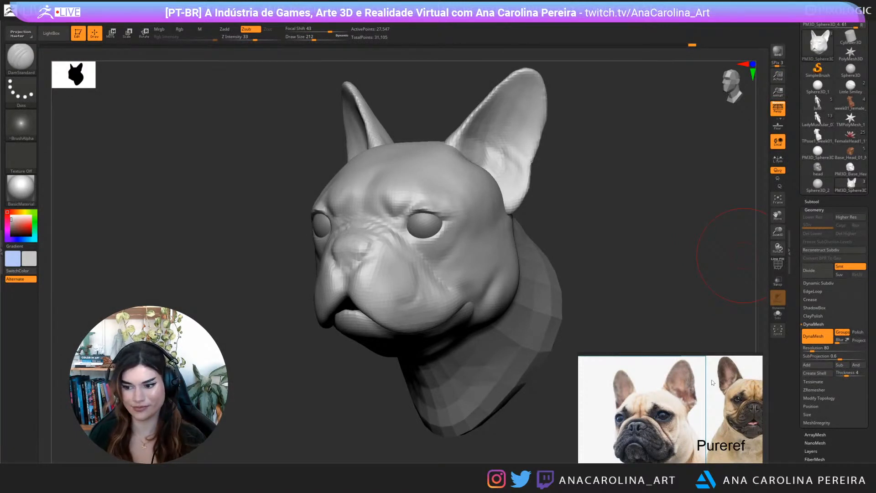
{"action": "left_click_drag", "start_coordinate": [710, 292], "coordinate": [703, 270]}
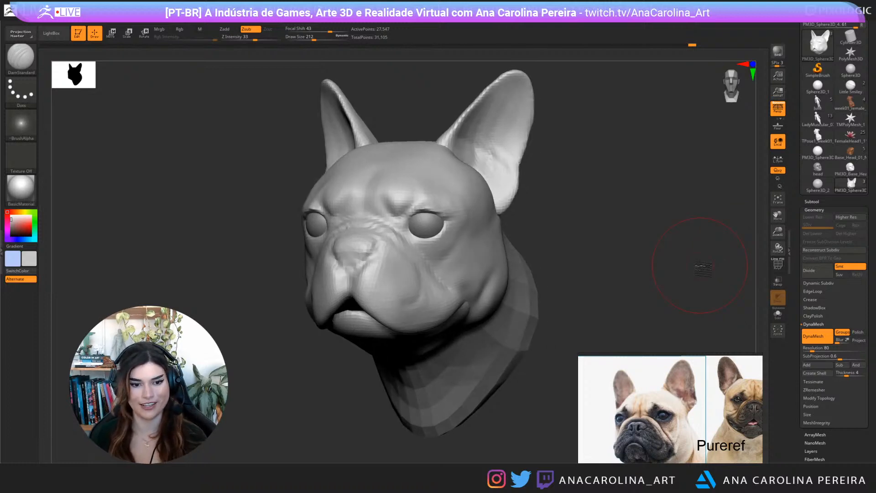
Reshape the mouth corner and the adjoining lower cheek with the Move brush at draw size 158
{"action": "left_click_drag", "start_coordinate": [559, 244], "coordinate": [603, 250]}
{"action": "key", "text": "b"}
{"action": "key", "text": "m"}
{"action": "key", "text": "v"}
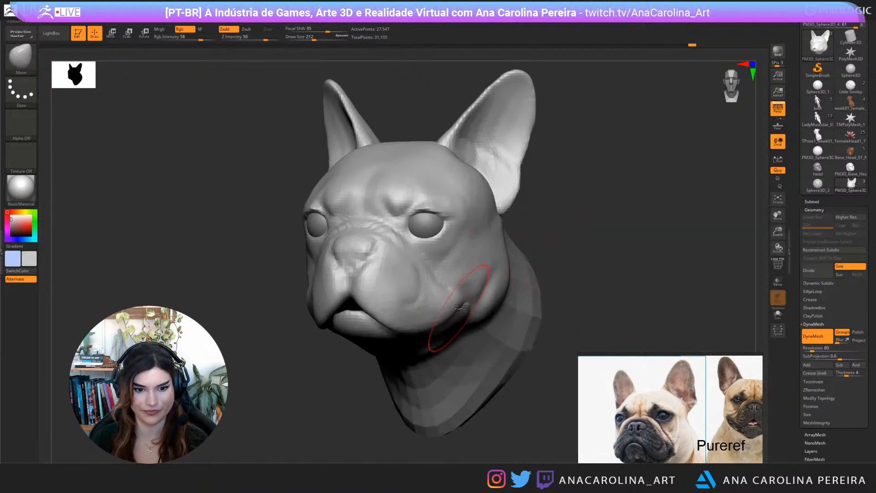
{"action": "key", "text": "space"}
{"action": "mouse_move", "coordinate": [465, 302]}
{"action": "left_mouse_down"}
{"action": "mouse_move", "coordinate": [457, 301]}
{"action": "mouse_move", "coordinate": [465, 280]}
{"action": "mouse_move", "coordinate": [491, 295]}
{"action": "left_mouse_up"}
{"action": "left_click_drag", "start_coordinate": [563, 257], "coordinate": [562, 254]}
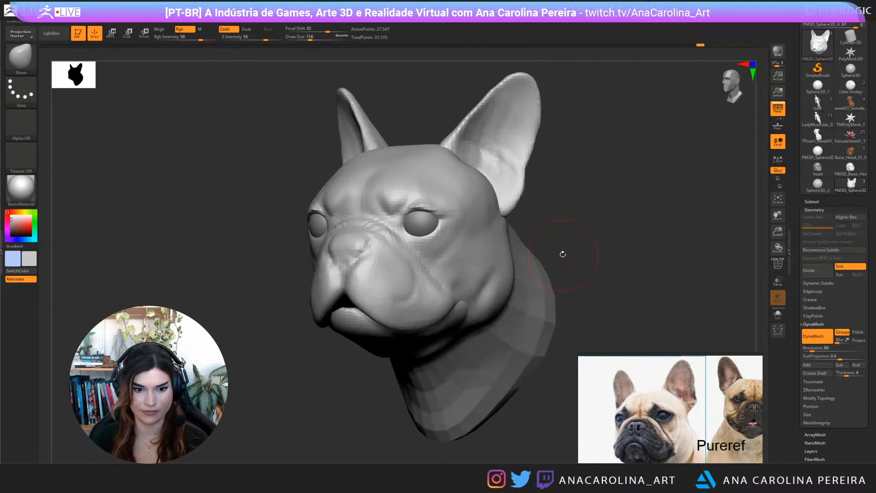
{"action": "left_click_drag", "start_coordinate": [416, 342], "coordinate": [416, 341]}
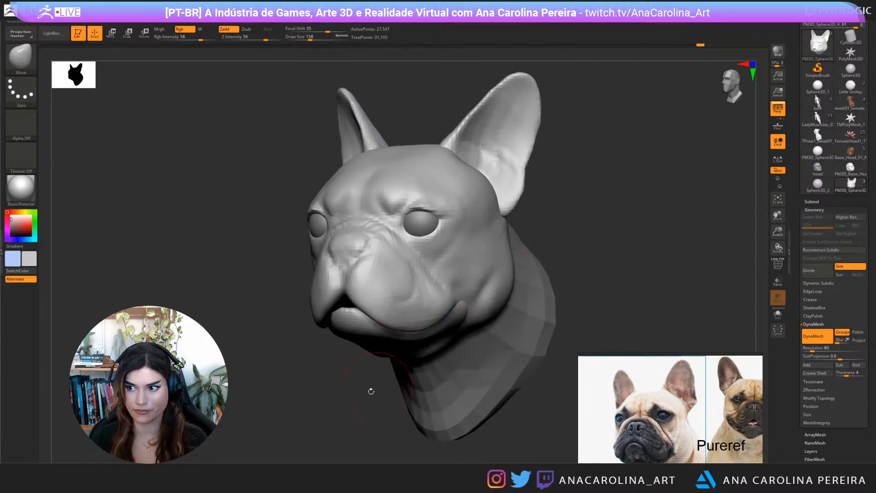
Adjust the lip line at the mouth corner from the opposite side with the Move Topological brush at draw size 158
{"action": "mouse_move", "coordinate": [371, 387]}
{"action": "left_mouse_down"}
{"action": "mouse_move", "coordinate": [401, 406]}
{"action": "mouse_move", "coordinate": [344, 365]}
{"action": "left_mouse_up"}
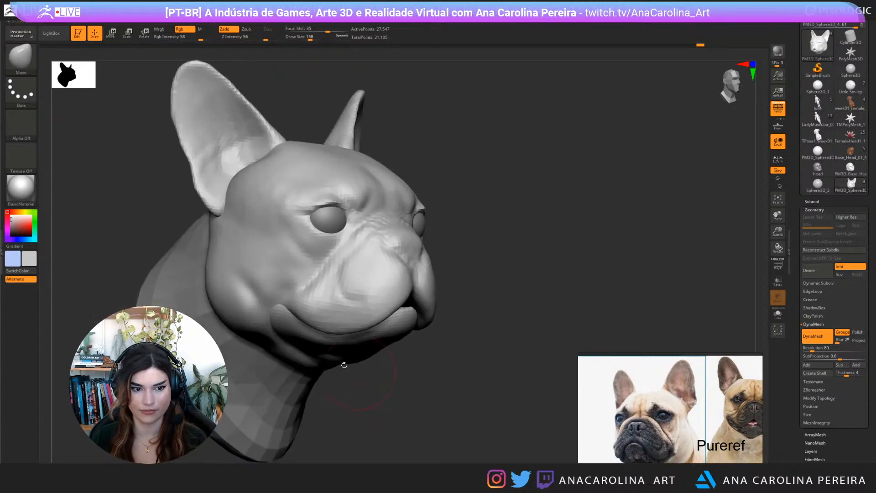
{"action": "key", "text": "b"}
{"action": "key", "text": "m"}
{"action": "key", "text": "t"}
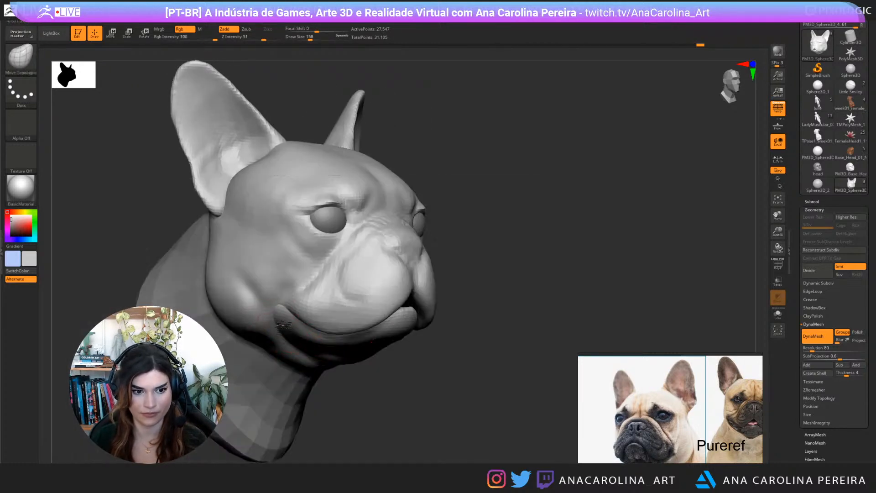
{"action": "mouse_move", "coordinate": [376, 389]}
{"action": "left_mouse_down"}
{"action": "mouse_move", "coordinate": [615, 274]}
{"action": "mouse_move", "coordinate": [644, 208]}
{"action": "left_mouse_up"}
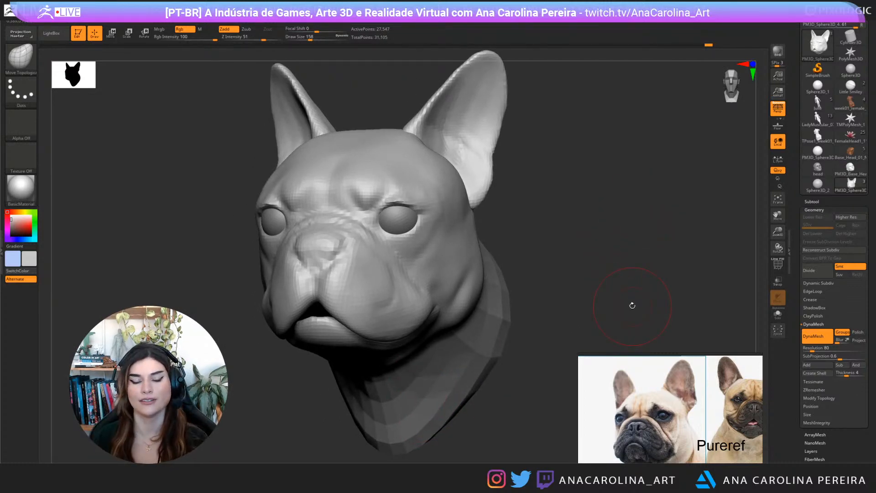
Carve the nostrils, the nose outline and the groove below the nose with the DamStandard brush at draw size 56
{"action": "mouse_move", "coordinate": [540, 273]}
{"action": "left_mouse_down"}
{"action": "mouse_move", "coordinate": [576, 251]}
{"action": "mouse_move", "coordinate": [513, 269]}
{"action": "left_mouse_up"}
{"action": "key", "text": "b"}
{"action": "key", "text": "d"}
{"action": "key", "text": "s"}
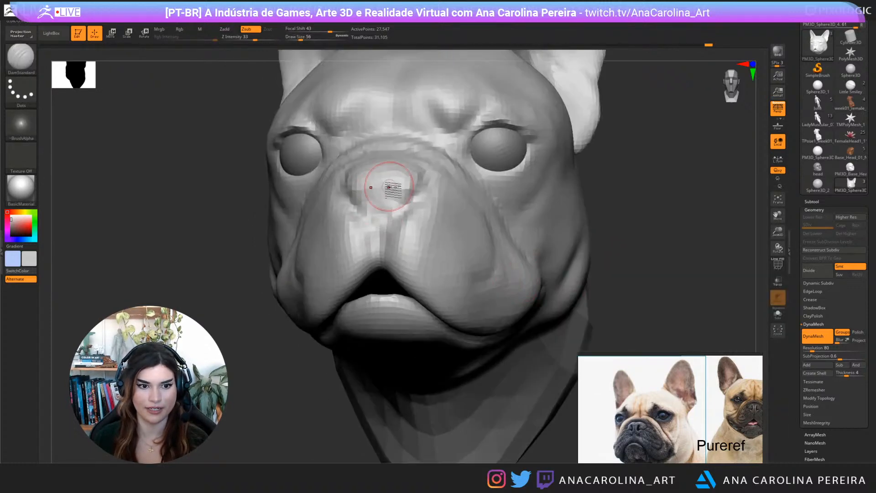
{"action": "mouse_move", "coordinate": [394, 186]}
{"action": "left_mouse_down"}
{"action": "mouse_move", "coordinate": [389, 202]}
{"action": "mouse_move", "coordinate": [396, 200]}
{"action": "left_mouse_up"}
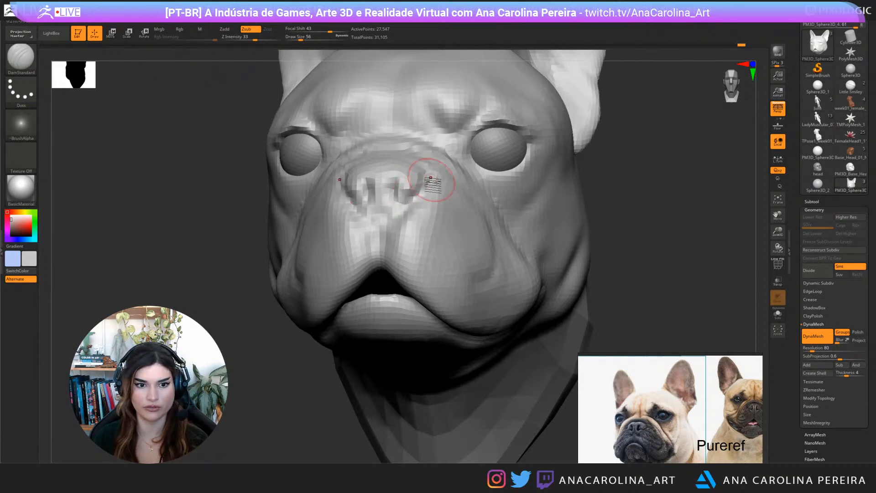
{"action": "left_click_drag", "start_coordinate": [430, 178], "coordinate": [415, 174]}
{"action": "left_click_drag", "start_coordinate": [404, 210], "coordinate": [394, 217]}
{"action": "left_click_drag", "start_coordinate": [395, 217], "coordinate": [384, 264]}
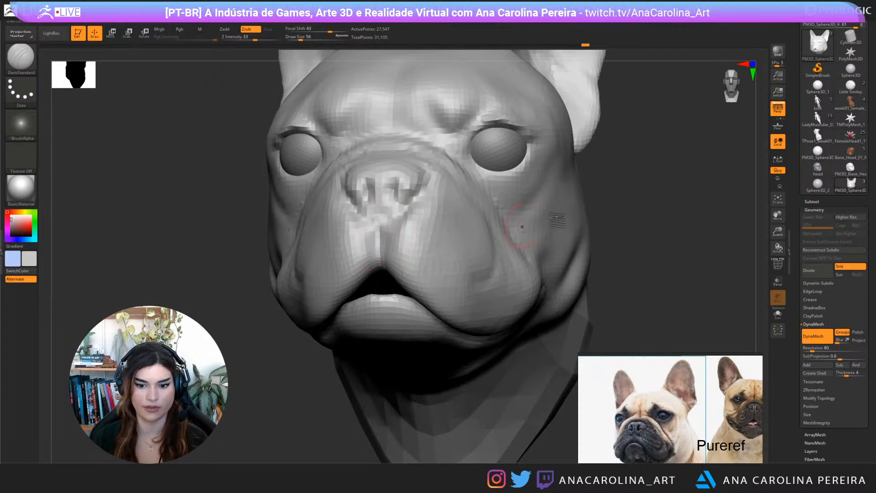
Deepen the fold along the side of the muzzle with the DamStandard brush at draw size 97
{"action": "mouse_move", "coordinate": [639, 209]}
{"action": "left_mouse_down"}
{"action": "mouse_move", "coordinate": [589, 206]}
{"action": "mouse_move", "coordinate": [597, 207]}
{"action": "left_mouse_up"}
{"action": "key", "text": "space"}
{"action": "left_click_drag", "start_coordinate": [487, 227], "coordinate": [494, 230]}
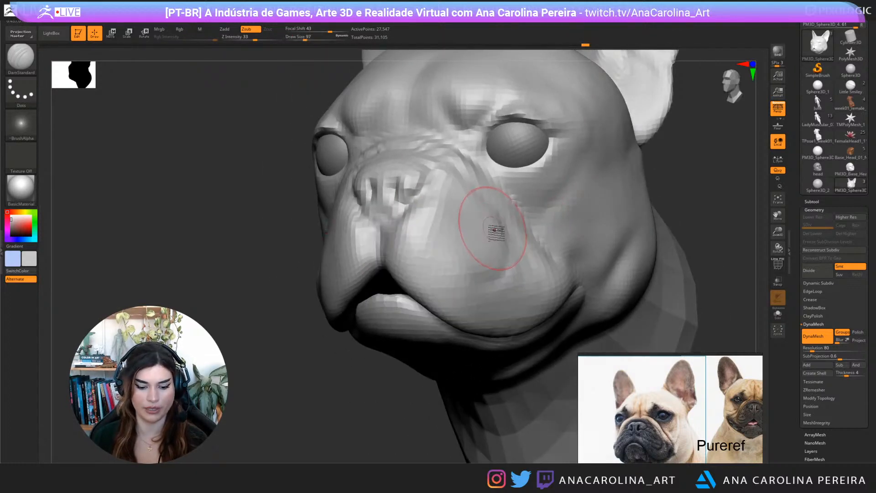
Build up volume on the muzzle beside the nose and along the upper lip with the ClayBuildup brush at draw size 104
{"action": "key", "text": "b"}
{"action": "key", "text": "c"}
{"action": "key", "text": "b"}
{"action": "key", "text": "space"}
{"action": "left_click_drag", "start_coordinate": [401, 244], "coordinate": [408, 243]}
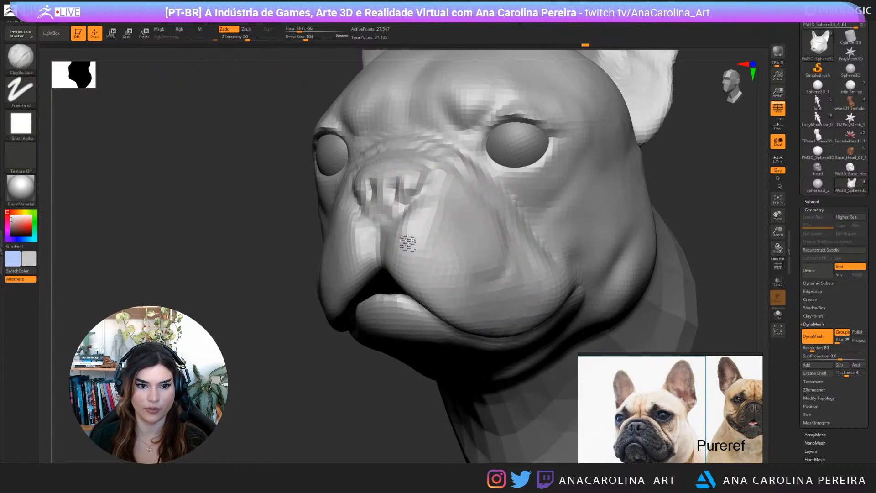
{"action": "mouse_move", "coordinate": [436, 192]}
{"action": "left_mouse_down"}
{"action": "mouse_move", "coordinate": [432, 231]}
{"action": "mouse_move", "coordinate": [450, 229]}
{"action": "mouse_move", "coordinate": [433, 252]}
{"action": "mouse_move", "coordinate": [455, 241]}
{"action": "mouse_move", "coordinate": [465, 192]}
{"action": "mouse_move", "coordinate": [480, 202]}
{"action": "mouse_move", "coordinate": [463, 193]}
{"action": "mouse_move", "coordinate": [433, 244]}
{"action": "mouse_move", "coordinate": [434, 267]}
{"action": "mouse_move", "coordinate": [459, 288]}
{"action": "mouse_move", "coordinate": [404, 241]}
{"action": "mouse_move", "coordinate": [470, 275]}
{"action": "mouse_move", "coordinate": [491, 239]}
{"action": "left_mouse_up"}
{"action": "key", "text": "space"}
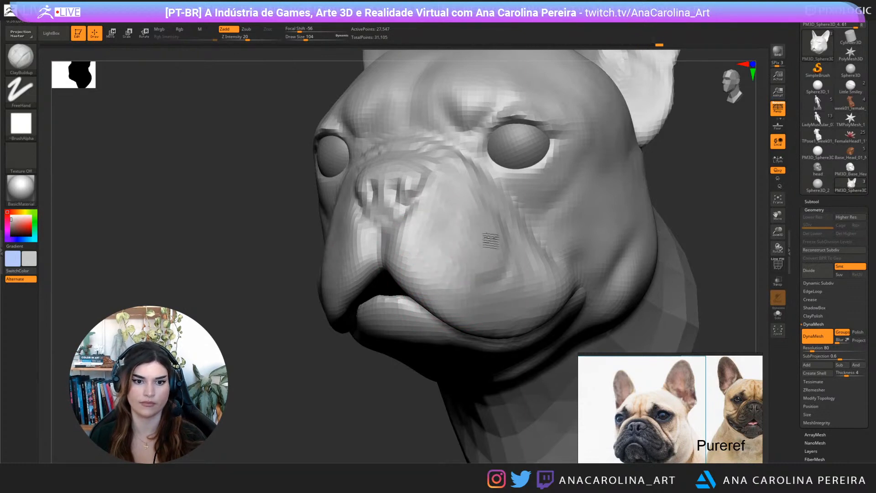
{"action": "key", "text": "f"}
{"action": "mouse_move", "coordinate": [675, 137]}
{"action": "left_mouse_down"}
{"action": "mouse_move", "coordinate": [635, 218]}
{"action": "mouse_move", "coordinate": [582, 217]}
{"action": "left_mouse_up"}
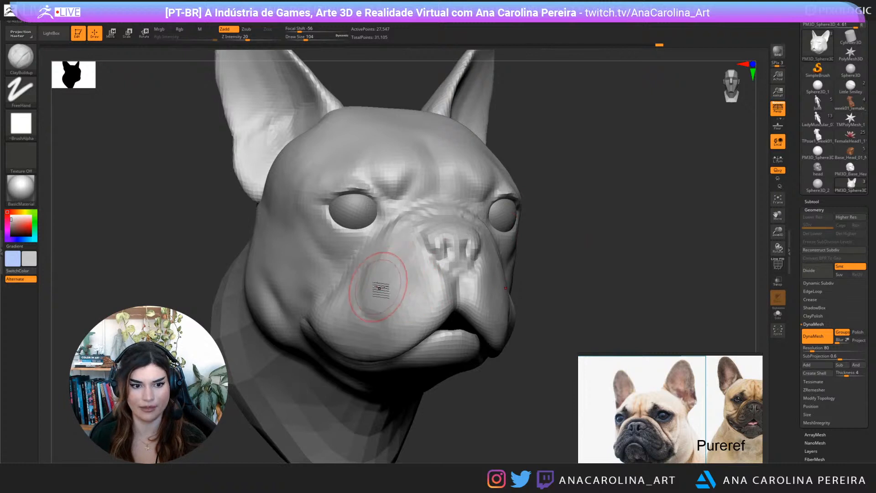
Build up the side of the muzzle and the mouth corner with the ClayBuildup brush at draw size 104
{"action": "mouse_move", "coordinate": [406, 280]}
{"action": "left_mouse_down"}
{"action": "mouse_move", "coordinate": [403, 263]}
{"action": "mouse_move", "coordinate": [373, 296]}
{"action": "mouse_move", "coordinate": [380, 345]}
{"action": "mouse_move", "coordinate": [365, 349]}
{"action": "mouse_move", "coordinate": [343, 326]}
{"action": "mouse_move", "coordinate": [361, 344]}
{"action": "left_mouse_up"}
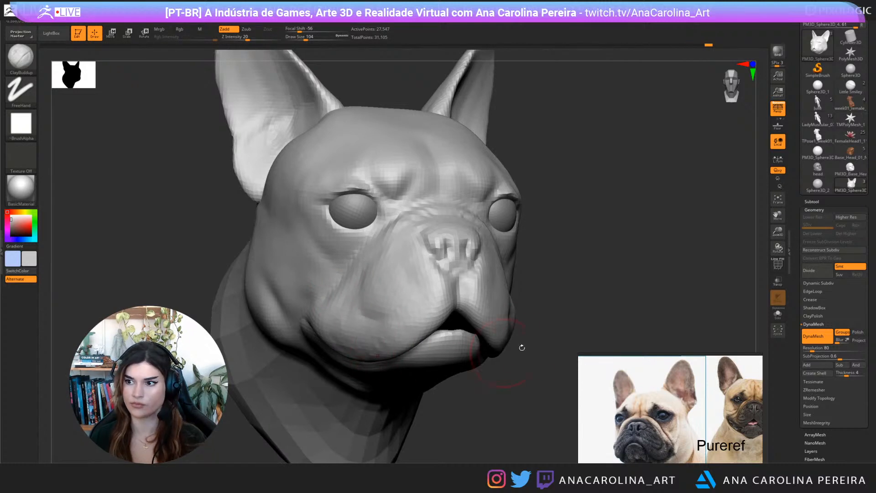
{"action": "mouse_move", "coordinate": [522, 347]}
{"action": "left_mouse_down", "text": "alt"}
{"action": "mouse_move", "coordinate": [546, 296]}
{"action": "mouse_move", "coordinate": [576, 274]}
{"action": "mouse_move", "coordinate": [450, 313]}
{"action": "left_mouse_up", "text": "alt"}
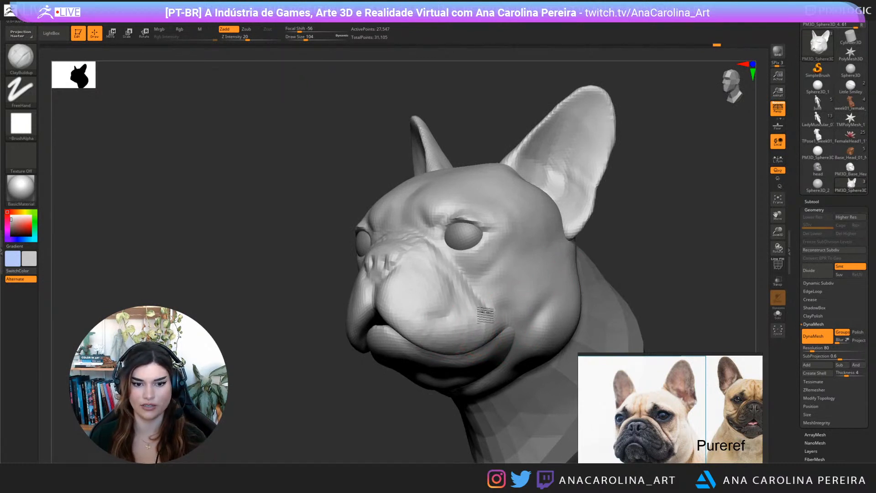
{"action": "mouse_move", "coordinate": [483, 310]}
{"action": "left_mouse_down"}
{"action": "mouse_move", "coordinate": [505, 326]}
{"action": "mouse_move", "coordinate": [498, 340]}
{"action": "left_mouse_up"}
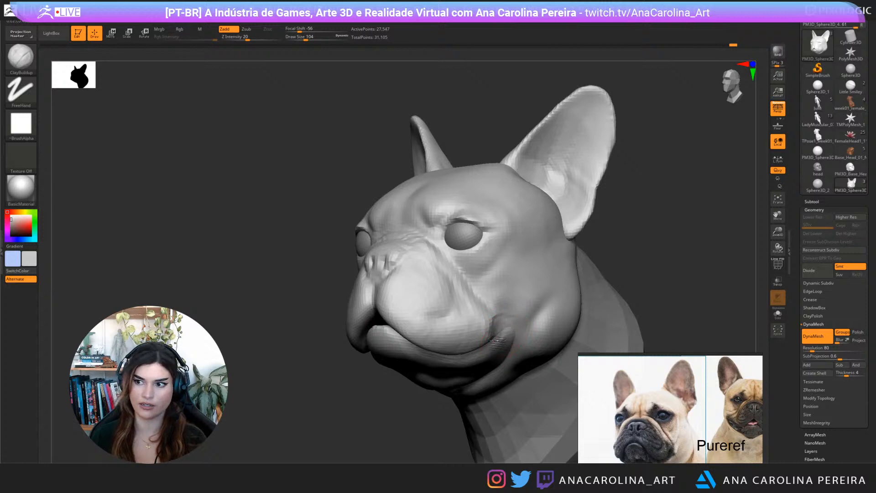
{"action": "left_click_drag", "start_coordinate": [422, 442], "coordinate": [475, 420]}
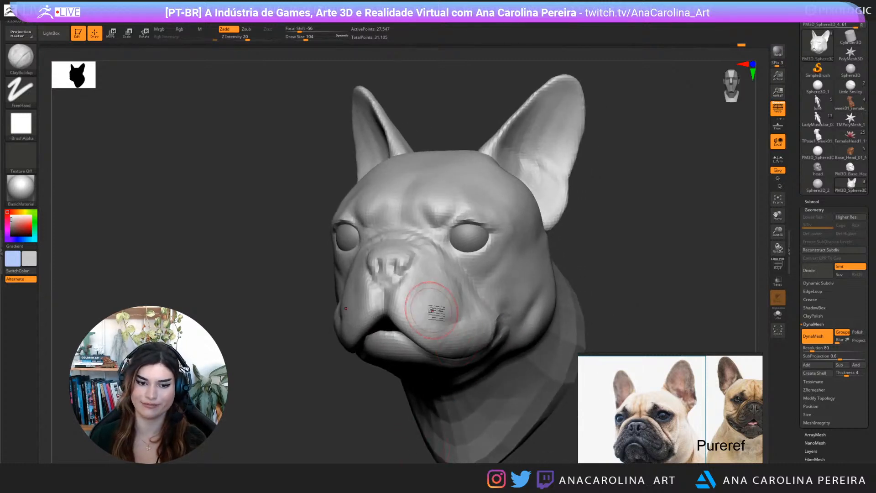
{"action": "left_click_drag", "start_coordinate": [602, 256], "coordinate": [587, 274]}
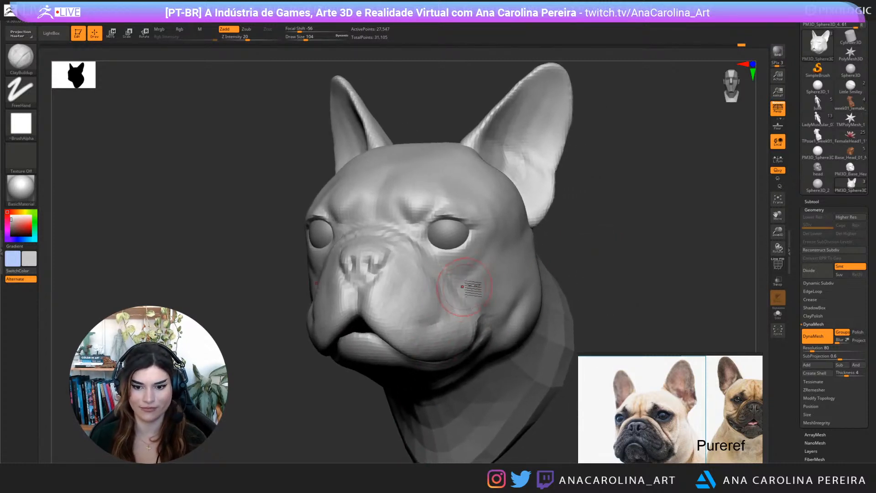
Smooth the cheek beside the muzzle and refine its fold with the ClayBuildup brush at draw size 87
{"action": "mouse_move", "coordinate": [486, 312]}
{"action": "left_mouse_down"}
{"action": "mouse_move", "coordinate": [468, 287]}
{"action": "mouse_move", "coordinate": [492, 313]}
{"action": "left_mouse_up"}
{"action": "key", "text": "s"}
{"action": "mouse_move", "coordinate": [462, 283]}
{"action": "left_mouse_down", "text": "shift"}
{"action": "mouse_move", "coordinate": [469, 293]}
{"action": "mouse_move", "coordinate": [459, 313]}
{"action": "mouse_move", "coordinate": [488, 294]}
{"action": "left_mouse_up", "text": "shift"}
{"action": "key", "text": "space"}
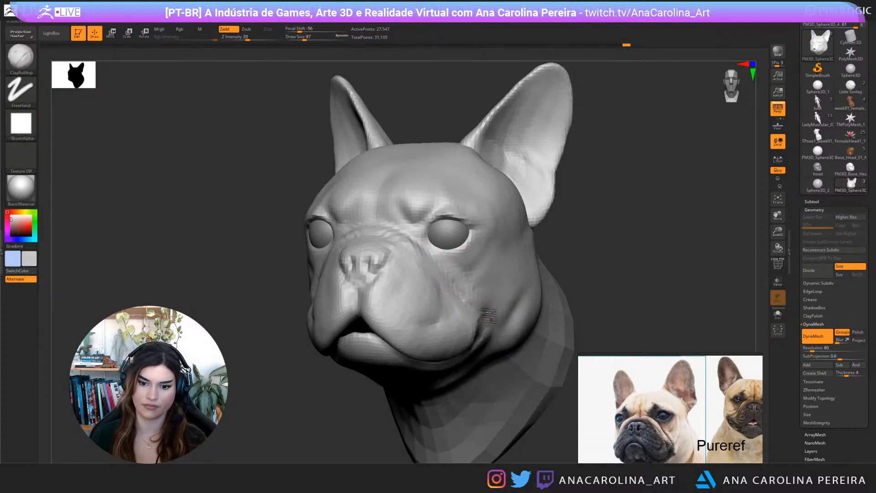
{"action": "mouse_move", "coordinate": [589, 282]}
{"action": "left_mouse_down"}
{"action": "mouse_move", "coordinate": [630, 225]}
{"action": "mouse_move", "coordinate": [601, 267]}
{"action": "mouse_move", "coordinate": [594, 243]}
{"action": "left_mouse_up"}
{"action": "key", "text": "space"}
{"action": "key", "text": "space"}
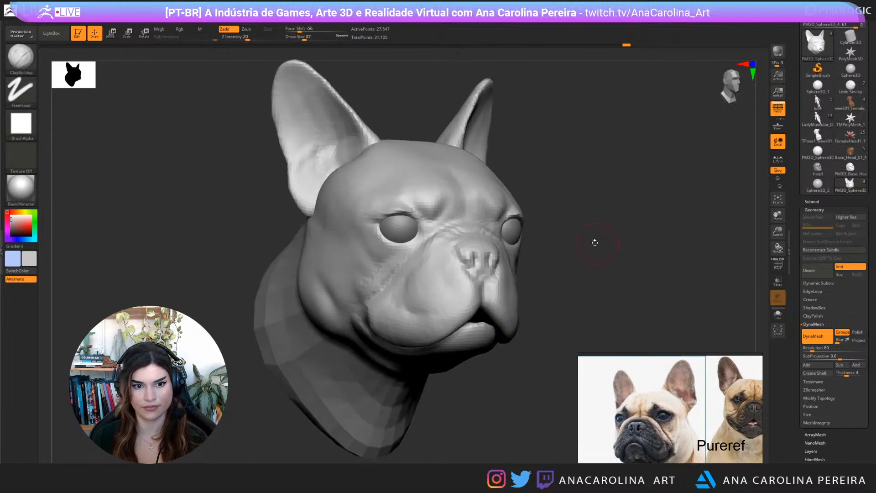
Add volume below the outer corner of the eye with the ClayBuildup brush at draw size 116
{"action": "mouse_move", "coordinate": [410, 194]}
{"action": "left_mouse_down"}
{"action": "mouse_move", "coordinate": [392, 211]}
{"action": "mouse_move", "coordinate": [382, 205]}
{"action": "left_mouse_up"}
{"action": "left_click_drag", "start_coordinate": [630, 215], "coordinate": [555, 203]}
{"action": "mouse_move", "coordinate": [548, 201]}
{"action": "left_mouse_down", "text": "shift"}
{"action": "mouse_move", "coordinate": [519, 208]}
{"action": "mouse_move", "coordinate": [554, 202]}
{"action": "left_mouse_up", "text": "shift"}
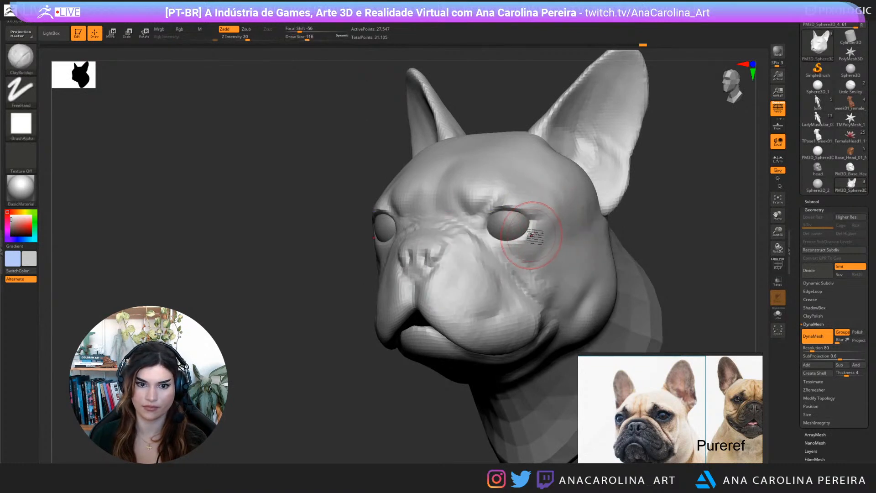
{"action": "key", "text": "space"}
{"action": "mouse_move", "coordinate": [532, 250]}
{"action": "left_mouse_down"}
{"action": "mouse_move", "coordinate": [513, 251]}
{"action": "mouse_move", "coordinate": [538, 231]}
{"action": "left_mouse_up"}
Fill out the temple behind the eye with the ClayBuildup brush at draw size 158
{"action": "left_click_drag", "start_coordinate": [651, 211], "coordinate": [598, 207], "text": "alt"}
{"action": "key", "text": "space"}
{"action": "key", "text": "space"}
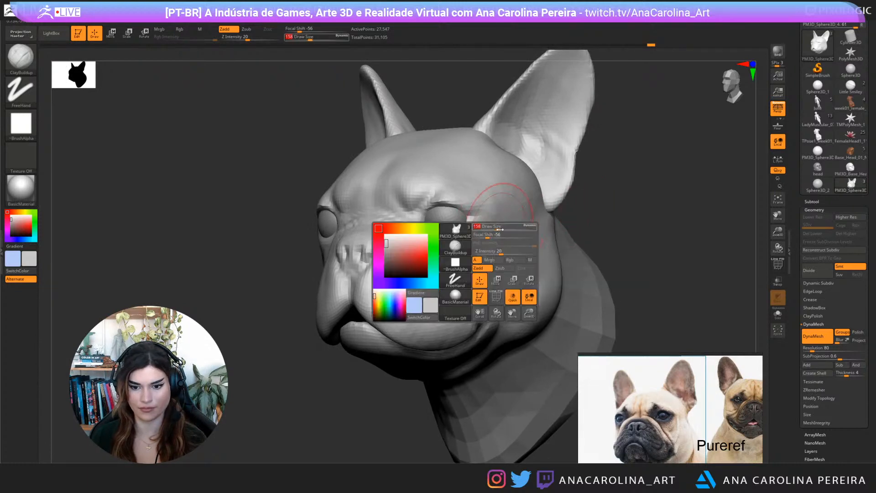
{"action": "left_click_drag", "start_coordinate": [470, 225], "coordinate": [484, 224]}
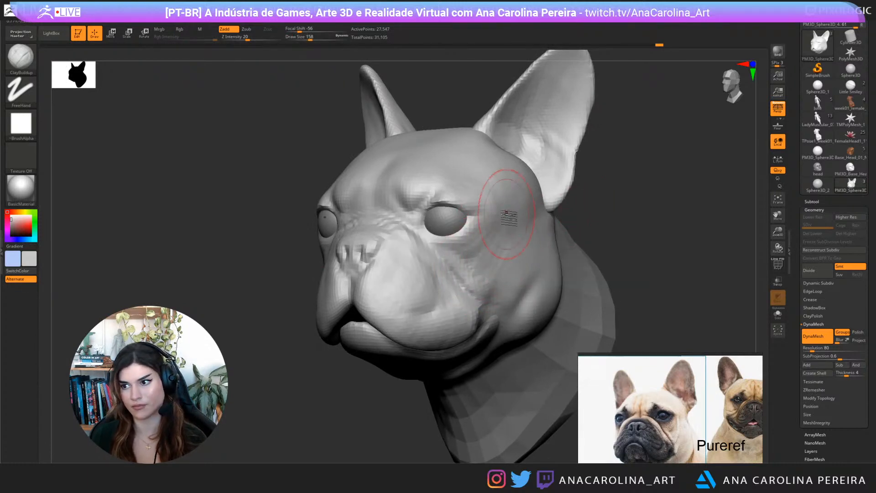
{"action": "mouse_move", "coordinate": [568, 201]}
{"action": "left_mouse_down"}
{"action": "mouse_move", "coordinate": [623, 208]}
{"action": "mouse_move", "coordinate": [618, 194]}
{"action": "mouse_move", "coordinate": [605, 198]}
{"action": "left_mouse_up"}
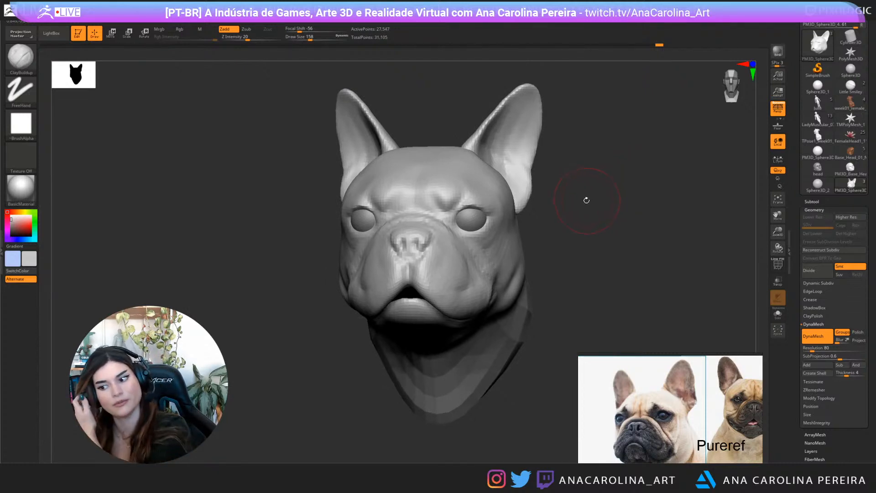
Shape the skin fold behind the mouth corner with the ClayBuildup brush at draw size 90 and smooth the cheek next to it
{"action": "mouse_move", "coordinate": [544, 217]}
{"action": "left_mouse_down"}
{"action": "mouse_move", "coordinate": [597, 225]}
{"action": "mouse_move", "coordinate": [616, 247]}
{"action": "mouse_move", "coordinate": [630, 228]}
{"action": "mouse_move", "coordinate": [642, 232]}
{"action": "mouse_move", "coordinate": [607, 205]}
{"action": "mouse_move", "coordinate": [514, 293]}
{"action": "left_mouse_up"}
{"action": "key", "text": "space"}
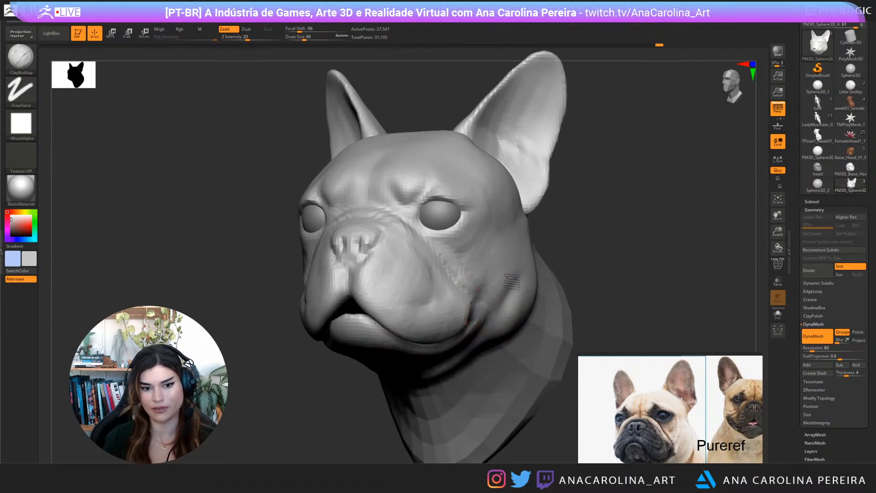
{"action": "left_click_drag", "start_coordinate": [564, 250], "coordinate": [581, 248]}
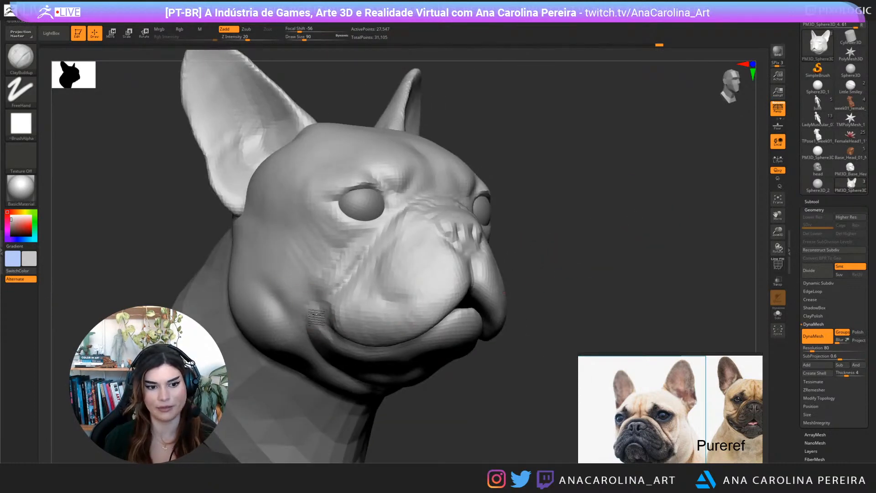
{"action": "mouse_move", "coordinate": [317, 315]}
{"action": "left_mouse_down"}
{"action": "mouse_move", "coordinate": [294, 309]}
{"action": "mouse_move", "coordinate": [312, 328]}
{"action": "left_mouse_up"}
{"action": "left_click_drag", "start_coordinate": [302, 285], "coordinate": [312, 302]}
{"action": "left_click_drag", "start_coordinate": [664, 262], "coordinate": [635, 262]}
{"action": "mouse_move", "coordinate": [456, 295]}
{"action": "left_mouse_down", "text": "shift"}
{"action": "mouse_move", "coordinate": [476, 274]}
{"action": "mouse_move", "coordinate": [486, 285]}
{"action": "left_mouse_up", "text": "shift"}
{"action": "key", "text": "space"}
{"action": "left_click_drag", "start_coordinate": [569, 265], "coordinate": [573, 265]}
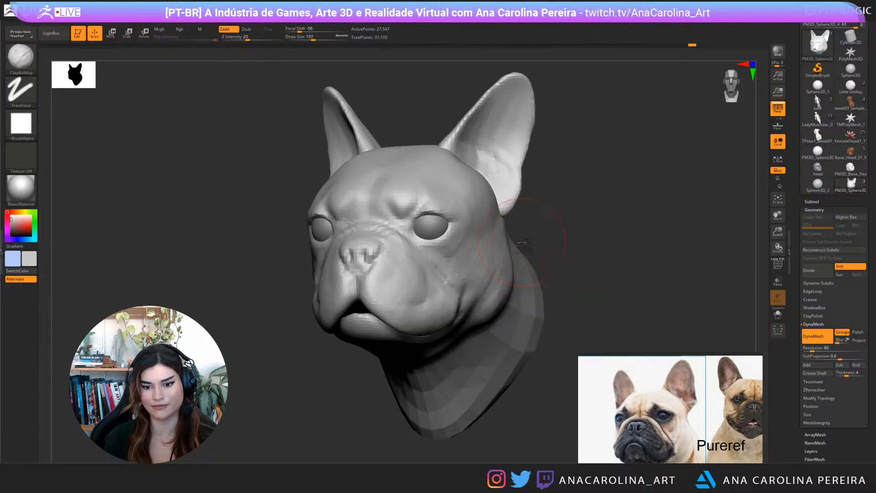
Sculpt the wrinkles on the nose bridge between the eyes with the ClayBuildup brush at draw size 51
{"action": "mouse_move", "coordinate": [569, 226]}
{"action": "left_mouse_down"}
{"action": "mouse_move", "coordinate": [583, 221]}
{"action": "mouse_move", "coordinate": [581, 211]}
{"action": "mouse_move", "coordinate": [579, 249]}
{"action": "mouse_move", "coordinate": [558, 238]}
{"action": "mouse_move", "coordinate": [586, 219]}
{"action": "mouse_move", "coordinate": [645, 237]}
{"action": "mouse_move", "coordinate": [639, 226]}
{"action": "mouse_move", "coordinate": [628, 256]}
{"action": "left_mouse_up"}
{"action": "key", "text": "space"}
{"action": "key", "text": "space"}
{"action": "key", "text": "space"}
{"action": "key", "text": "space"}
{"action": "left_click_drag", "start_coordinate": [295, 265], "coordinate": [286, 265]}
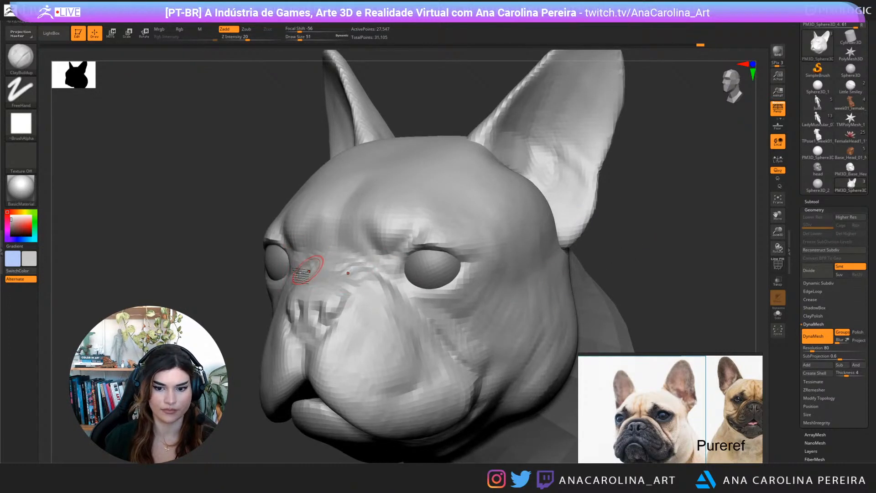
{"action": "left_click_drag", "start_coordinate": [247, 321], "coordinate": [256, 341]}
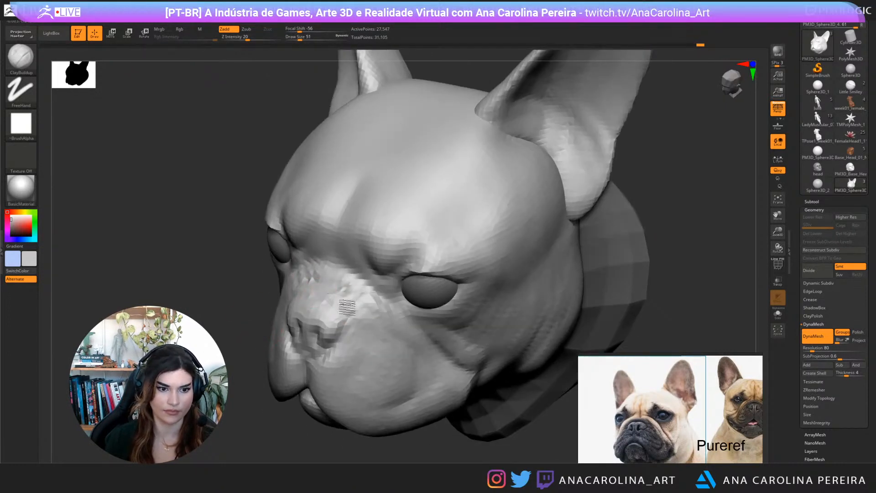
Build up the side of the head and the ear base with the ClayBuildup brush at draw sizes 245 and 202
{"action": "mouse_move", "coordinate": [633, 216]}
{"action": "left_mouse_down"}
{"action": "mouse_move", "coordinate": [657, 202]}
{"action": "mouse_move", "coordinate": [633, 197]}
{"action": "mouse_move", "coordinate": [629, 219]}
{"action": "left_mouse_up"}
{"action": "key", "text": "space"}
{"action": "key", "text": "space"}
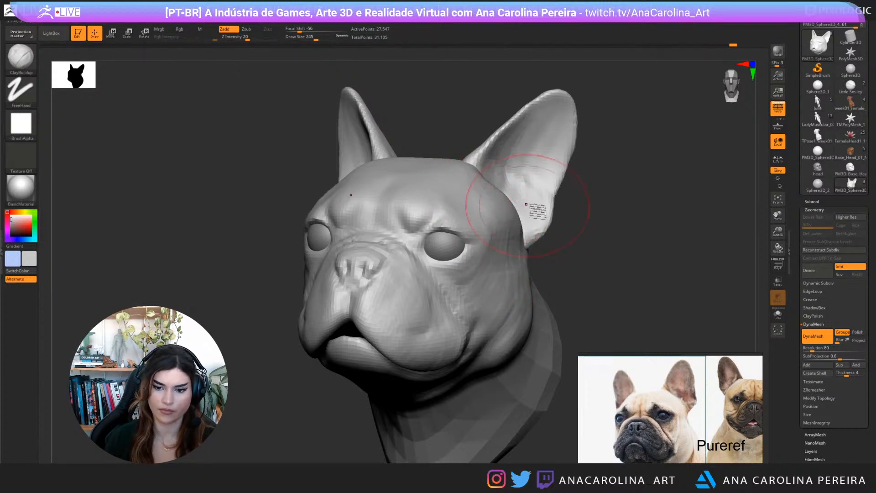
{"action": "mouse_move", "coordinate": [526, 204]}
{"action": "right_mouse_down"}
{"action": "mouse_move", "coordinate": [573, 229]}
{"action": "mouse_move", "coordinate": [469, 246]}
{"action": "right_mouse_up"}
{"action": "key", "text": "space"}
{"action": "left_click_drag", "start_coordinate": [522, 202], "coordinate": [516, 202]}
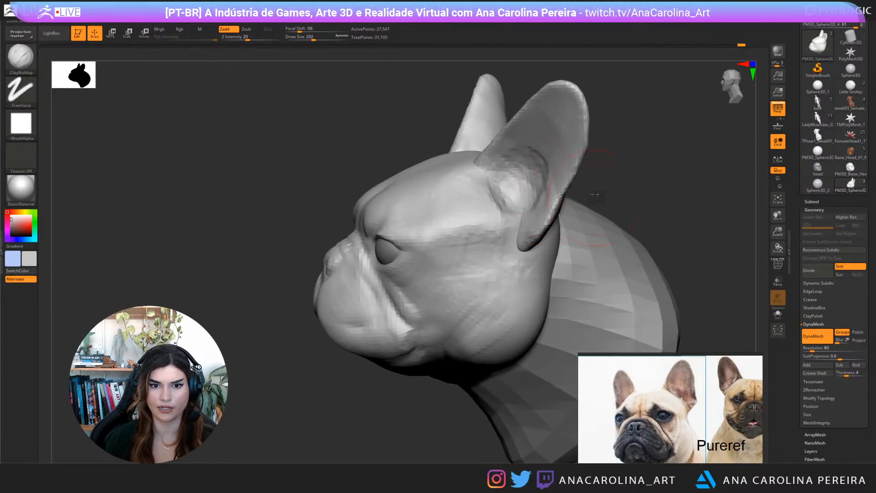
Sculpt the inner ear and its transition into the head with the ClayBuildup brush at draw size 136
{"action": "right_click_drag", "start_coordinate": [598, 196], "coordinate": [525, 221]}
{"action": "key", "text": "space"}
{"action": "mouse_move", "coordinate": [534, 215]}
{"action": "left_mouse_down"}
{"action": "mouse_move", "coordinate": [524, 215]}
{"action": "mouse_move", "coordinate": [521, 188]}
{"action": "mouse_move", "coordinate": [511, 186]}
{"action": "left_mouse_up"}
{"action": "mouse_move", "coordinate": [531, 150]}
{"action": "left_mouse_down"}
{"action": "mouse_move", "coordinate": [551, 140]}
{"action": "mouse_move", "coordinate": [563, 150]}
{"action": "mouse_move", "coordinate": [546, 174]}
{"action": "left_mouse_up"}
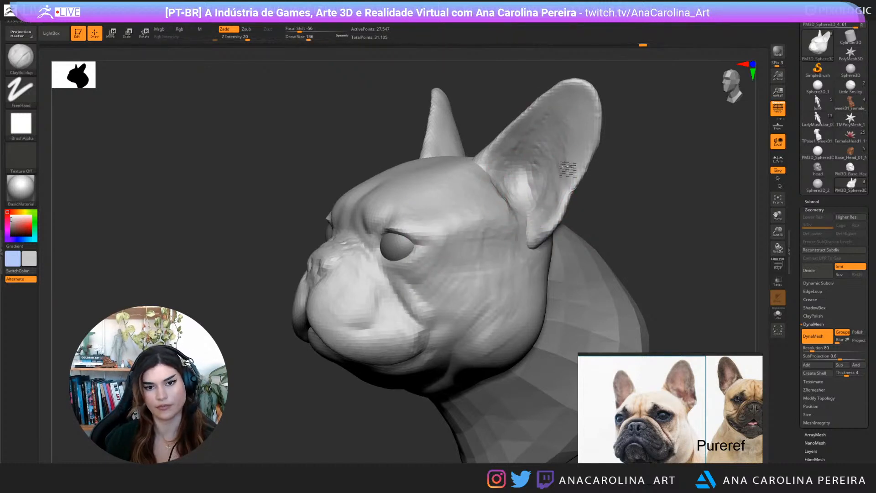
{"action": "mouse_move", "coordinate": [610, 114]}
{"action": "left_mouse_down"}
{"action": "mouse_move", "coordinate": [665, 128]}
{"action": "mouse_move", "coordinate": [593, 154]}
{"action": "left_mouse_up"}
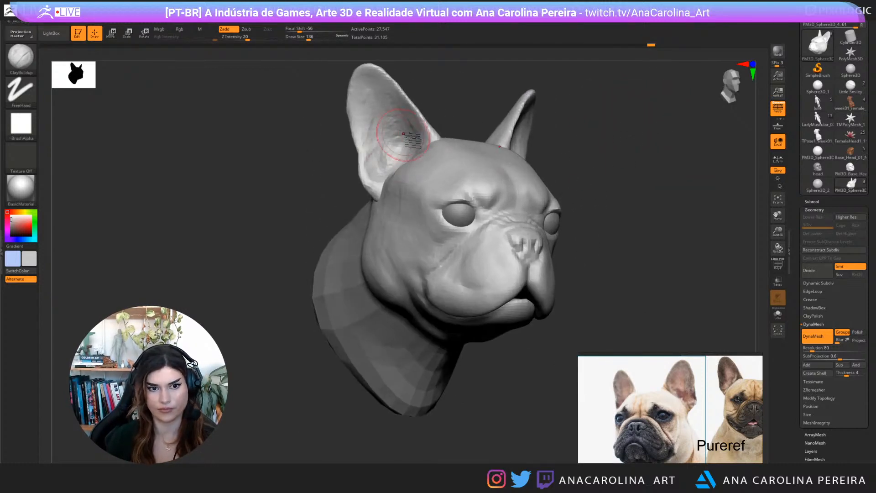
{"action": "mouse_move", "coordinate": [419, 141]}
{"action": "left_mouse_down"}
{"action": "mouse_move", "coordinate": [388, 160]}
{"action": "mouse_move", "coordinate": [392, 177]}
{"action": "left_mouse_up"}
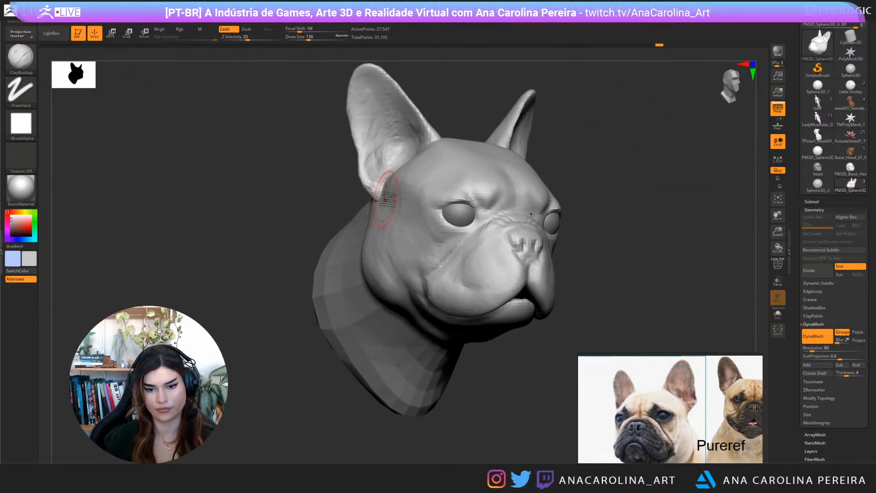
{"action": "left_click_drag", "start_coordinate": [353, 211], "coordinate": [313, 228]}
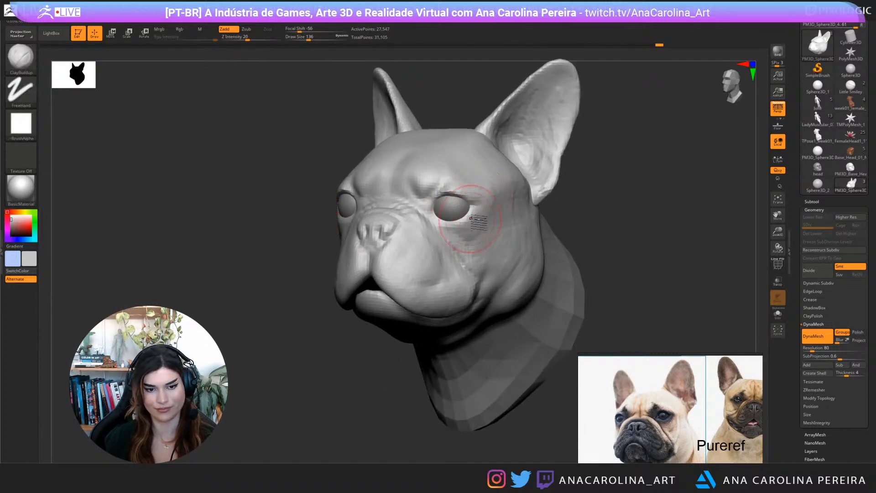
Adjust the skin around the outer corner of the eye with the Move brush at draw sizes 136 and 172
{"action": "left_click_drag", "start_coordinate": [566, 209], "coordinate": [561, 214]}
{"action": "key", "text": "b"}
{"action": "key", "text": "m"}
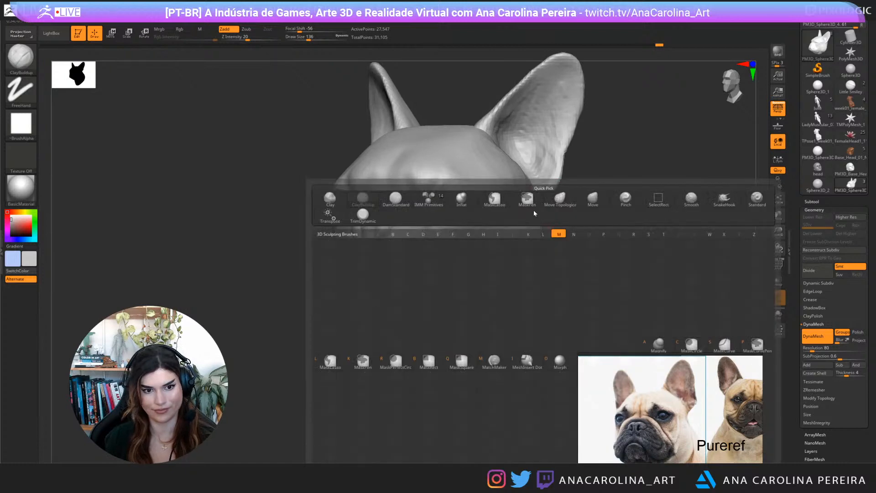
{"action": "left_click", "coordinate": [532, 210]}
{"action": "left_click", "coordinate": [511, 225]}
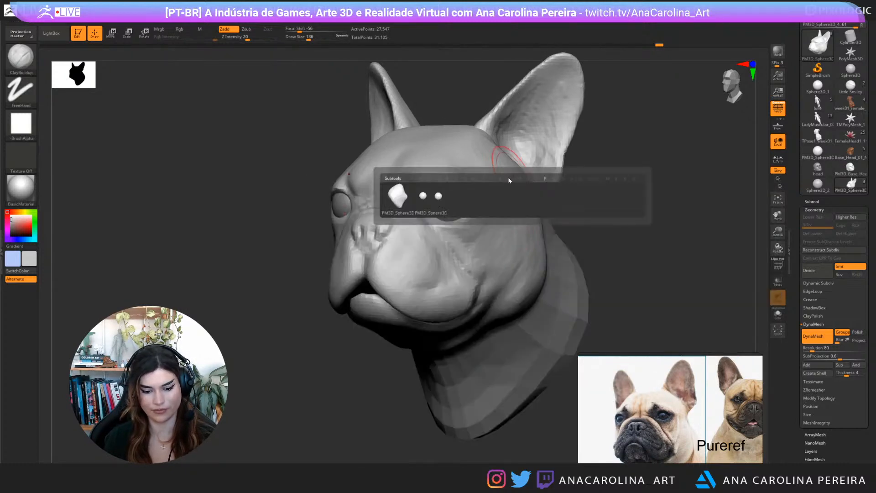
{"action": "key", "text": "b"}
{"action": "key", "text": "m"}
{"action": "key", "text": "v"}
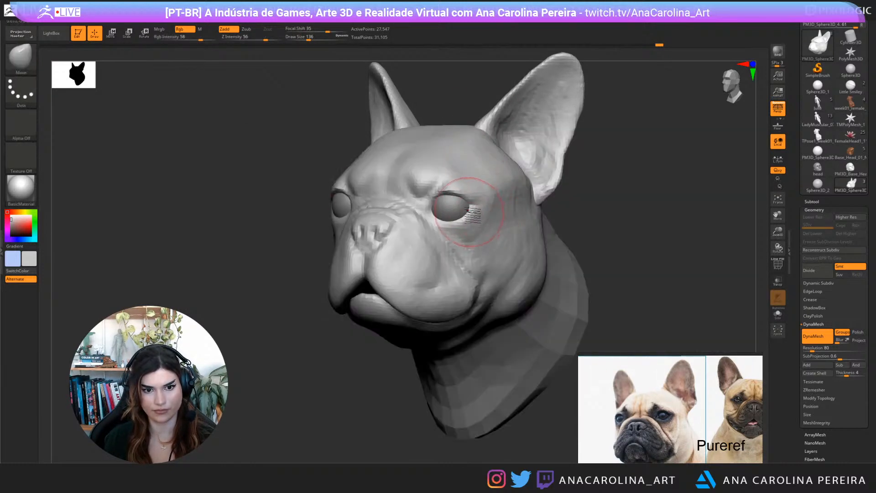
{"action": "left_click_drag", "start_coordinate": [580, 192], "coordinate": [508, 222]}
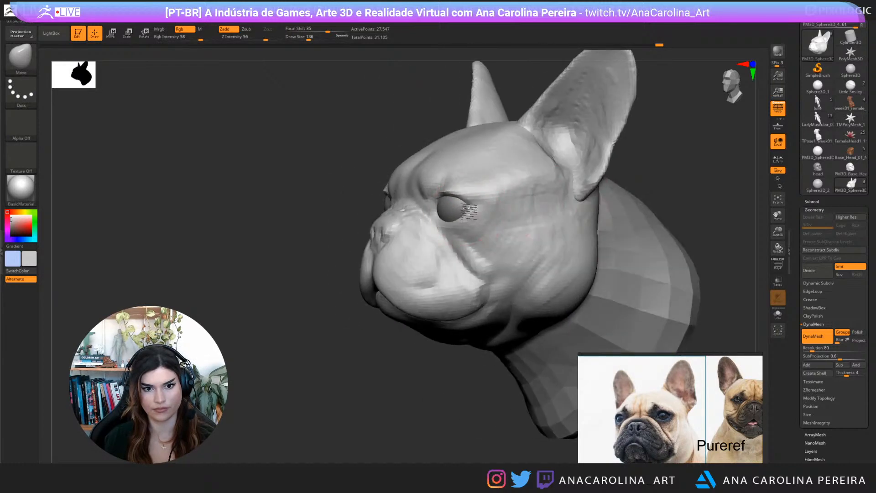
{"action": "left_click_drag", "start_coordinate": [365, 102], "coordinate": [426, 97]}
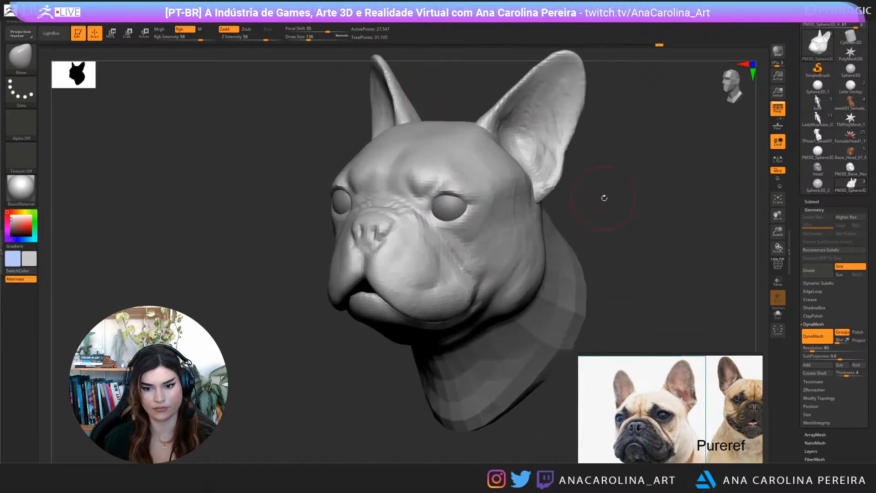
{"action": "key", "text": "space"}
{"action": "left_click_drag", "start_coordinate": [606, 192], "coordinate": [611, 193]}
{"action": "left_click_drag", "start_coordinate": [610, 194], "coordinate": [593, 196]}
{"action": "left_click_drag", "start_coordinate": [477, 211], "coordinate": [471, 205]}
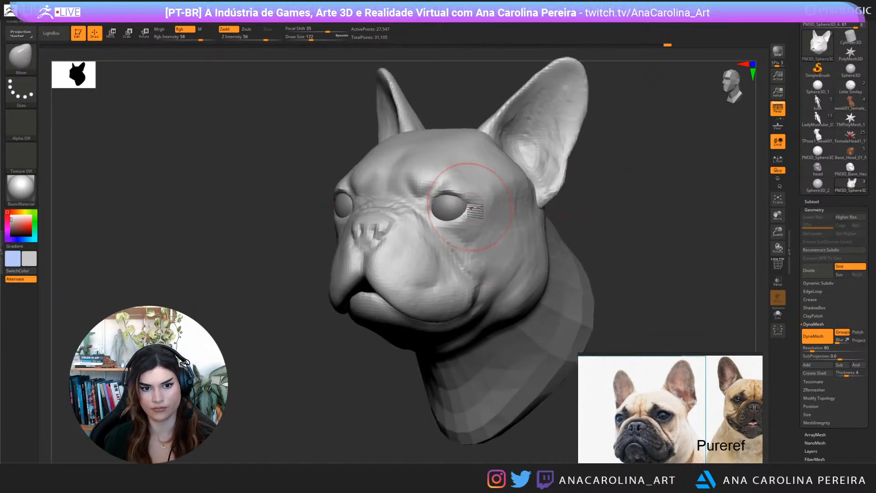
{"action": "mouse_move", "coordinate": [609, 217]}
{"action": "left_mouse_down"}
{"action": "mouse_move", "coordinate": [618, 213]}
{"action": "mouse_move", "coordinate": [602, 236]}
{"action": "mouse_move", "coordinate": [595, 214]}
{"action": "mouse_move", "coordinate": [593, 244]}
{"action": "mouse_move", "coordinate": [675, 303]}
{"action": "left_mouse_up"}
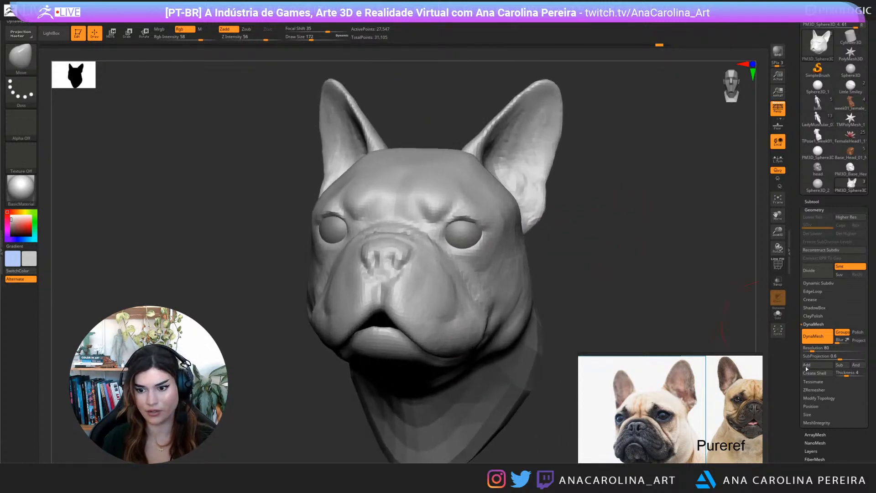
Remesh the head with DynaMesh at a resolution of 128
{"action": "left_click", "coordinate": [812, 349]}
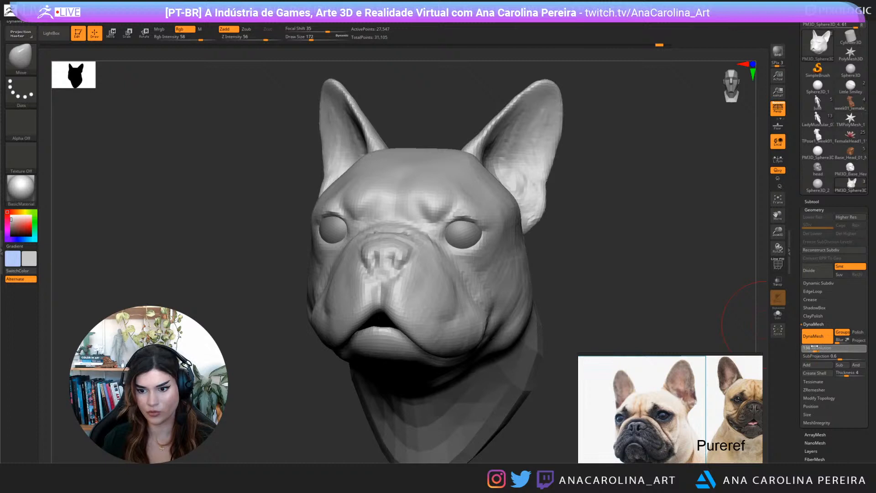
{"action": "left_click_drag", "start_coordinate": [815, 343], "coordinate": [812, 345]}
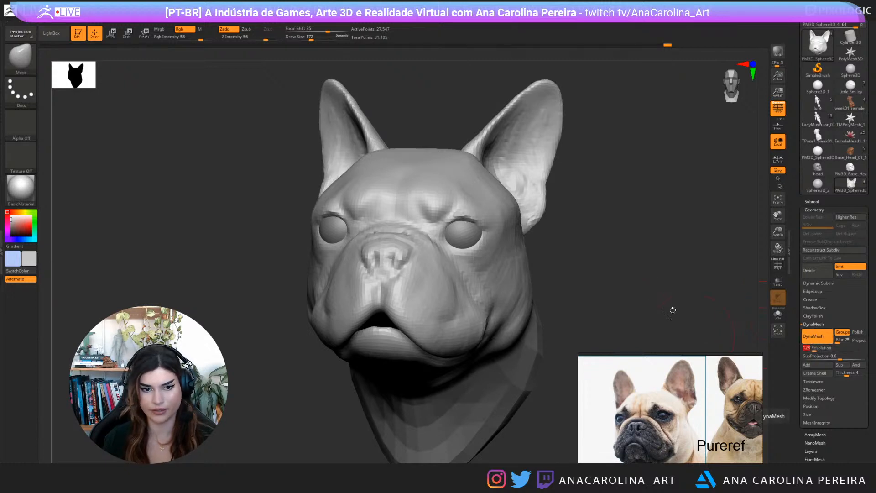
{"action": "mouse_move", "coordinate": [736, 327]}
{"action": "left_mouse_down", "text": "ctrl"}
{"action": "mouse_move", "coordinate": [724, 343]}
{"action": "mouse_move", "coordinate": [693, 280]}
{"action": "left_mouse_up", "text": "ctrl"}
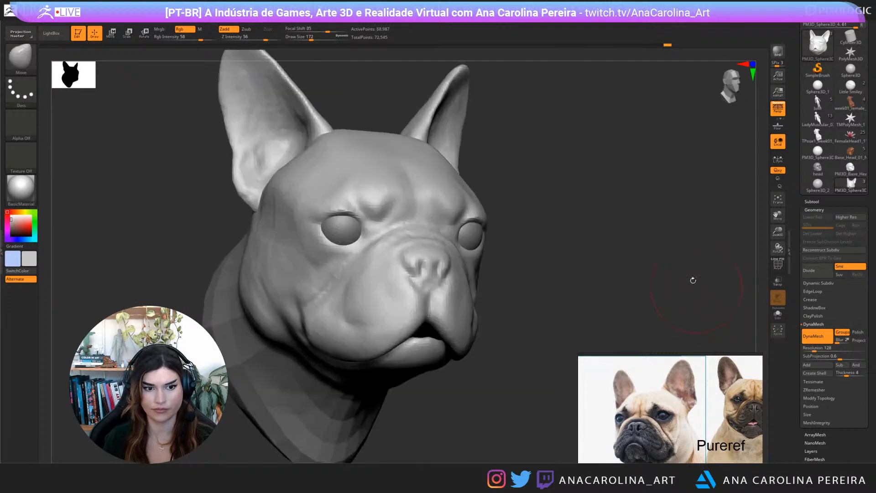
Reshape the side of the nose with the Move brush at draw size 87
{"action": "mouse_move", "coordinate": [620, 268]}
{"action": "left_mouse_down"}
{"action": "mouse_move", "coordinate": [597, 264]}
{"action": "mouse_move", "coordinate": [623, 283]}
{"action": "left_mouse_up"}
{"action": "key", "text": "b"}
{"action": "key", "text": "d"}
{"action": "key", "text": "s"}
{"action": "key", "text": "space"}
{"action": "left_click_drag", "start_coordinate": [639, 274], "coordinate": [589, 255]}
{"action": "key", "text": "b"}
{"action": "key", "text": "m"}
{"action": "key", "text": "v"}
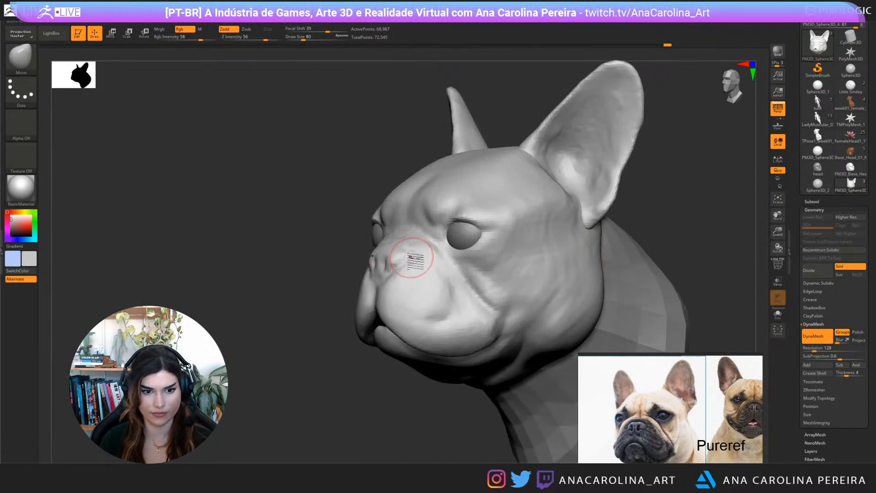
{"action": "key", "text": "space"}
{"action": "mouse_move", "coordinate": [381, 276]}
{"action": "left_mouse_down"}
{"action": "mouse_move", "coordinate": [279, 361]}
{"action": "mouse_move", "coordinate": [419, 317]}
{"action": "mouse_move", "coordinate": [493, 271]}
{"action": "mouse_move", "coordinate": [549, 272]}
{"action": "left_mouse_up"}
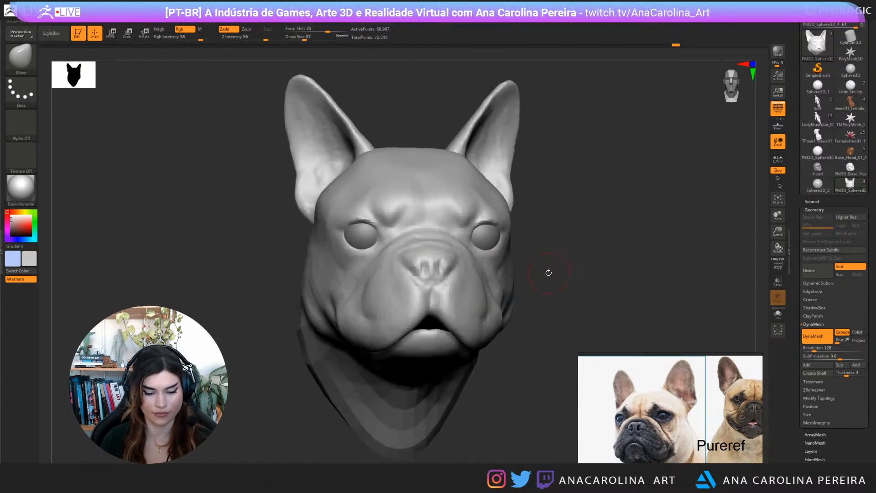
Carve the creases of the nose and the groove down to the upper lip with the DamStandard brush at draw size 74
{"action": "key", "text": "b"}
{"action": "key", "text": "d"}
{"action": "key", "text": "s"}
{"action": "left_click_drag", "start_coordinate": [552, 242], "coordinate": [528, 250]}
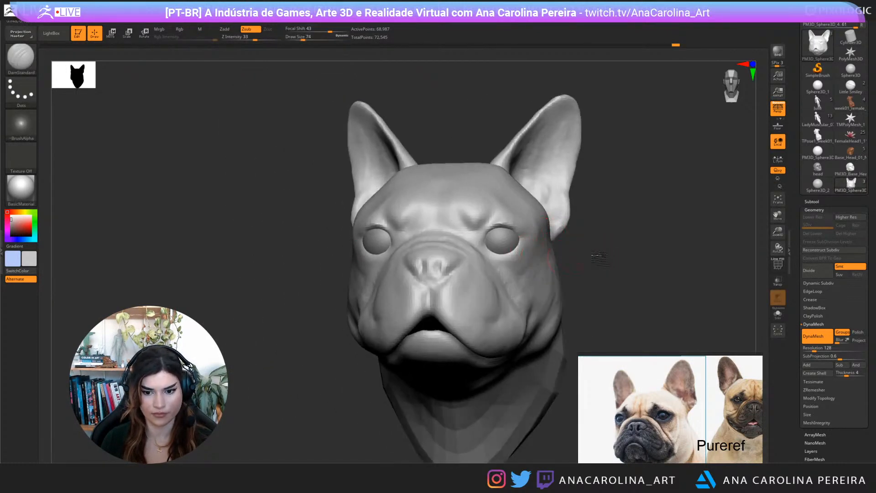
{"action": "left_click_drag", "start_coordinate": [599, 258], "coordinate": [432, 269]}
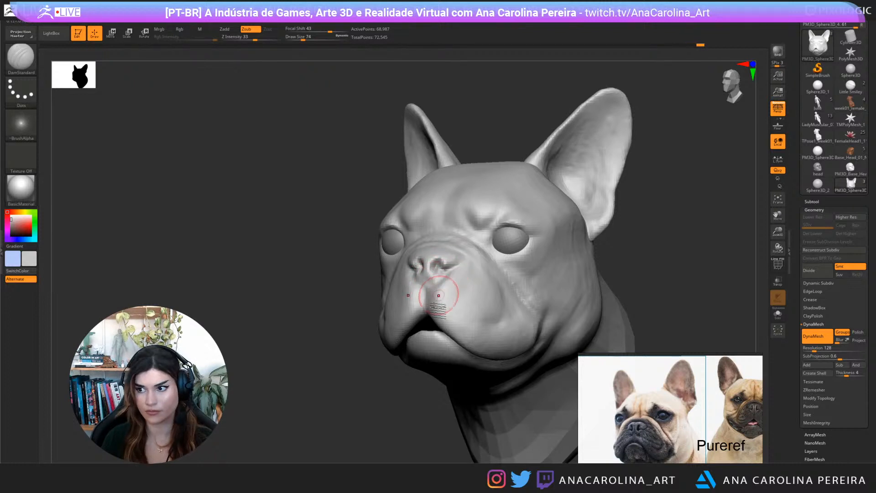
{"action": "right_click_drag", "start_coordinate": [439, 295], "coordinate": [421, 271]}
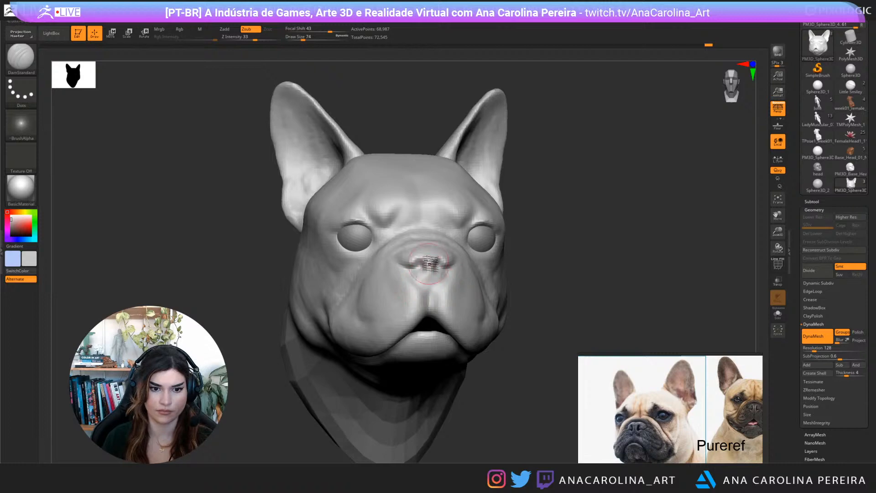
{"action": "mouse_move", "coordinate": [524, 270]}
{"action": "right_mouse_down"}
{"action": "mouse_move", "coordinate": [458, 278]}
{"action": "mouse_move", "coordinate": [421, 255]}
{"action": "right_mouse_up"}
{"action": "key", "text": "b"}
{"action": "key", "text": "m"}
{"action": "key", "text": "v"}
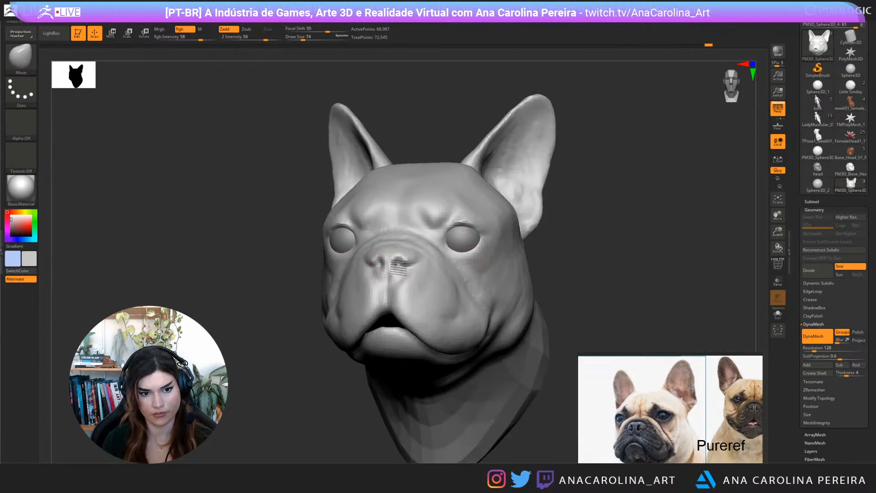
{"action": "right_click_drag", "start_coordinate": [627, 273], "coordinate": [644, 260]}
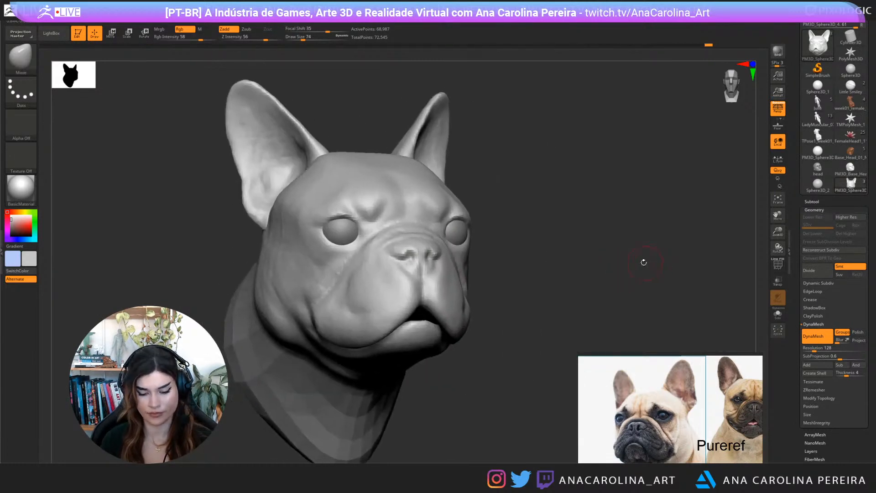
{"action": "key", "text": "b"}
{"action": "key", "text": "d"}
{"action": "key", "text": "s"}
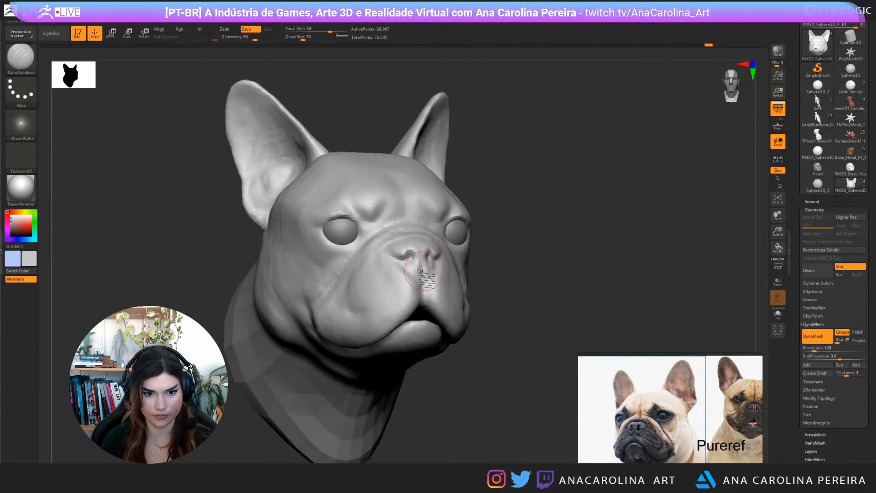
Reshape the jowl and lower muzzle with the Move brush at draw size 274
{"action": "key", "text": "b"}
{"action": "key", "text": "m"}
{"action": "key", "text": "v"}
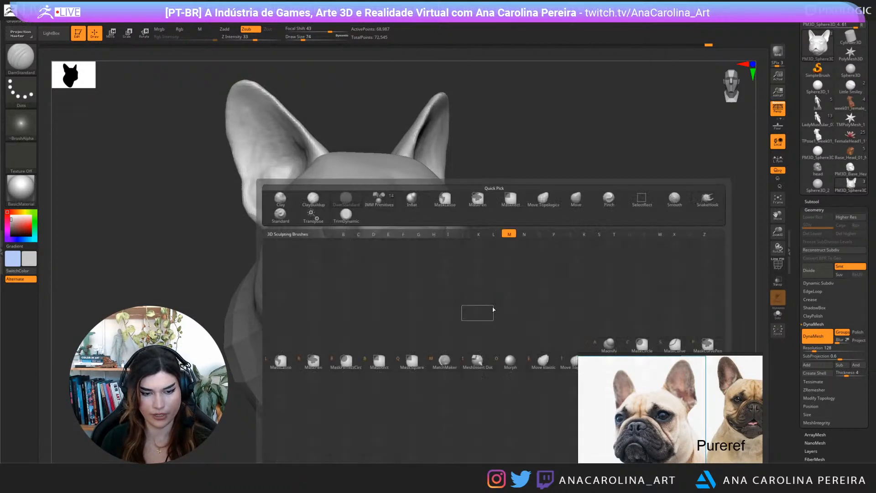
{"action": "key", "text": "space"}
{"action": "left_click_drag", "start_coordinate": [453, 310], "coordinate": [460, 319]}
{"action": "right_click_drag", "start_coordinate": [460, 318], "coordinate": [489, 343]}
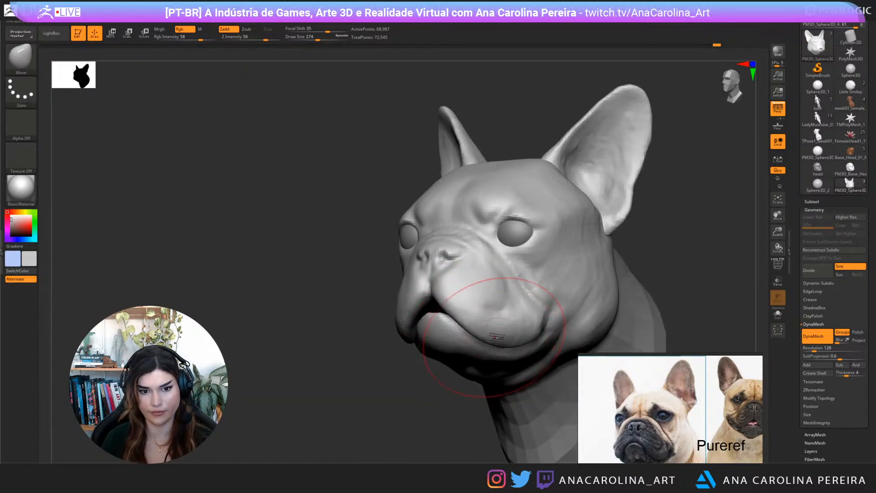
{"action": "mouse_move", "coordinate": [420, 405]}
{"action": "right_mouse_down", "text": "shift"}
{"action": "mouse_move", "coordinate": [597, 346]}
{"action": "mouse_move", "coordinate": [593, 321]}
{"action": "mouse_move", "coordinate": [605, 316]}
{"action": "right_mouse_up", "text": "shift"}
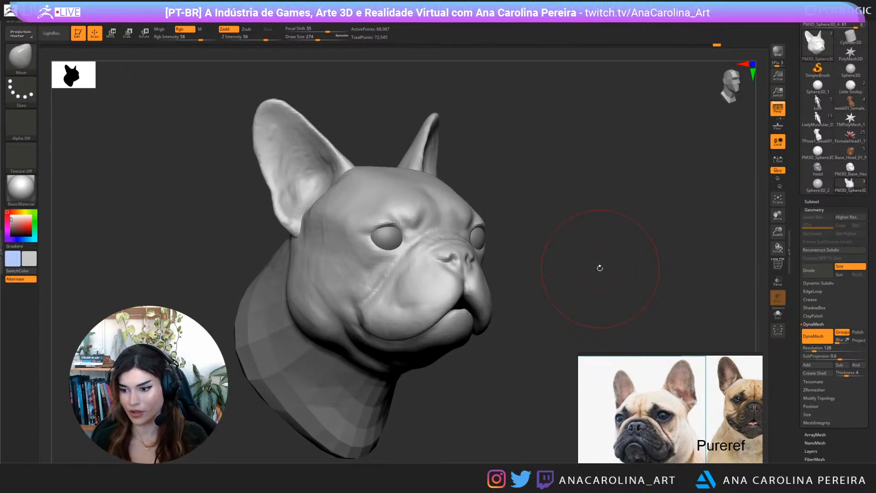
Adjust the cheek fold behind the corner of the mouth with the Move brush at draw size 212
{"action": "right_click_drag", "start_coordinate": [545, 306], "coordinate": [577, 282]}
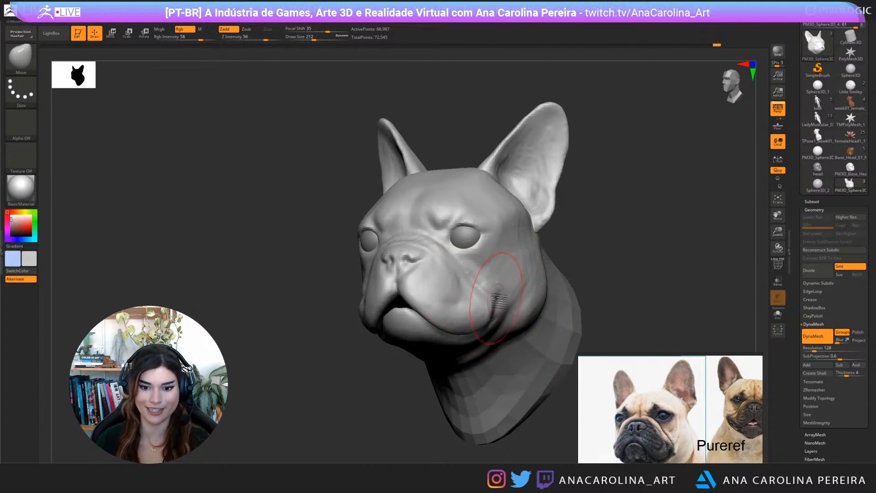
{"action": "left_click_drag", "start_coordinate": [496, 298], "coordinate": [472, 312]}
{"action": "key", "text": "space"}
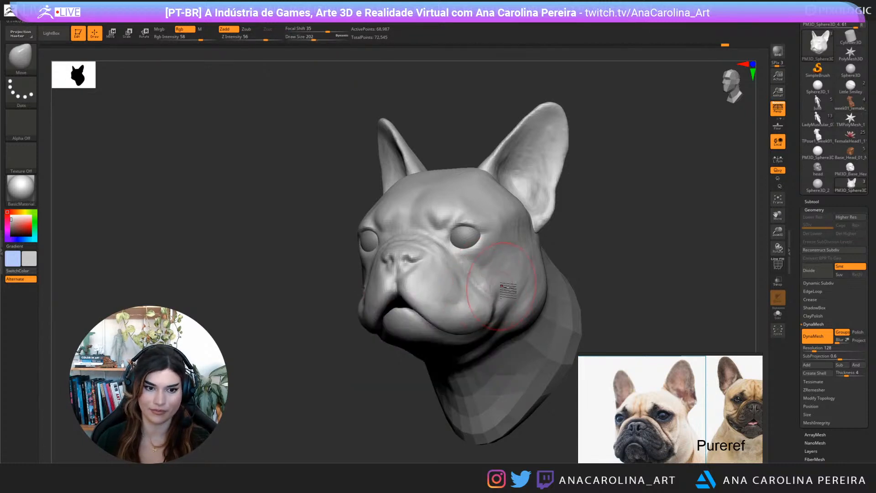
{"action": "key", "text": "space"}
{"action": "left_click_drag", "start_coordinate": [514, 287], "coordinate": [528, 277]}
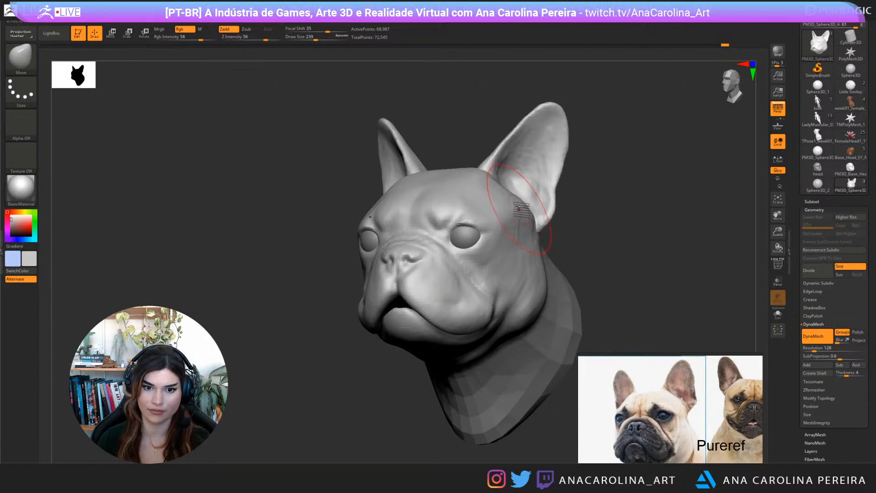
Examine the front-facing bulldog photo among the references against a close front view of the sculpted face
{"action": "mouse_move", "coordinate": [557, 196]}
{"action": "left_mouse_down"}
{"action": "mouse_move", "coordinate": [583, 243]}
{"action": "mouse_move", "coordinate": [557, 242]}
{"action": "mouse_move", "coordinate": [577, 262]}
{"action": "mouse_move", "coordinate": [622, 269]}
{"action": "mouse_move", "coordinate": [597, 265]}
{"action": "left_mouse_up"}
{"action": "key", "text": "b"}
{"action": "key", "text": "c"}
{"action": "key", "text": "b"}
{"action": "key", "text": "space"}
{"action": "scroll", "coordinate": [692, 429], "scroll_direction": "down", "scroll_amount": 1}
{"action": "middle_click_drag", "start_coordinate": [696, 430], "coordinate": [645, 431]}
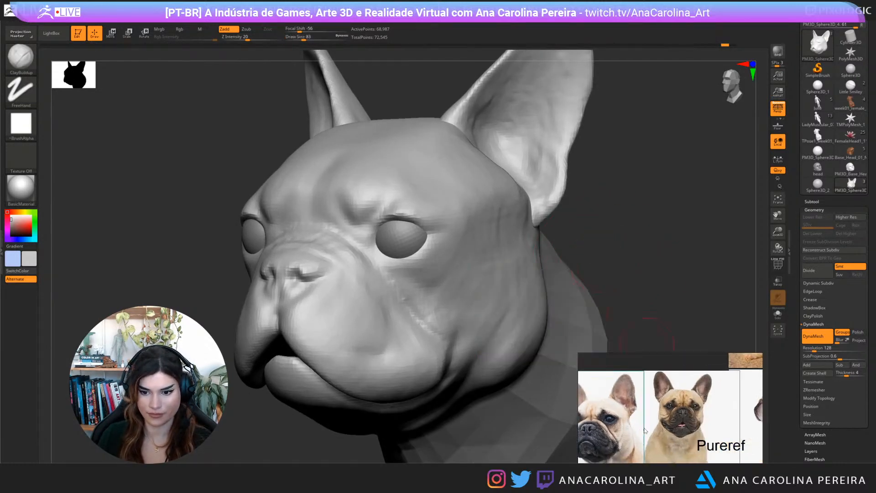
{"action": "scroll", "coordinate": [694, 413], "scroll_direction": "up", "scroll_amount": 3}
{"action": "mouse_move", "coordinate": [643, 182]}
{"action": "left_mouse_down", "text": "shift"}
{"action": "mouse_move", "coordinate": [665, 153]}
{"action": "mouse_move", "coordinate": [664, 197]}
{"action": "left_mouse_up", "text": "shift"}
Carve the crease of the upper eyelid out to the eye's outer corner with the DamStandard brush at draw size 68
{"action": "key", "text": "b"}
{"action": "key", "text": "d"}
{"action": "key", "text": "s"}
{"action": "key", "text": "space"}
{"action": "left_click_drag", "start_coordinate": [522, 213], "coordinate": [513, 213]}
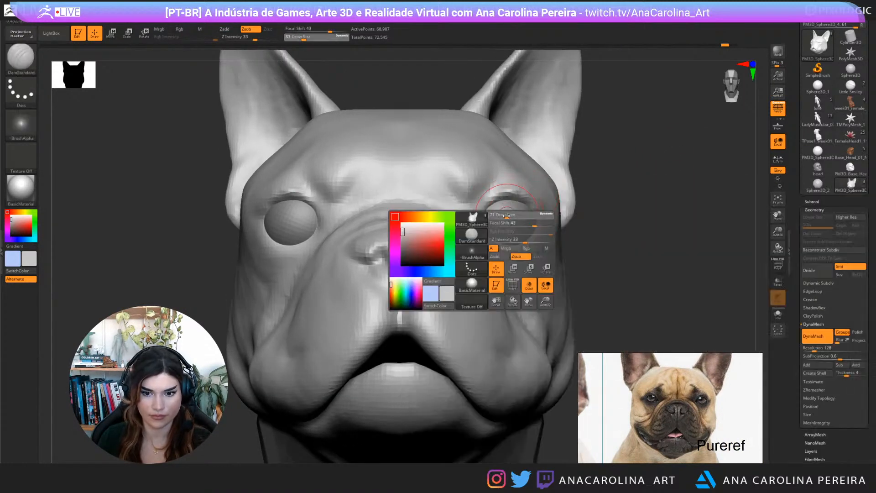
{"action": "scroll", "coordinate": [644, 376], "scroll_direction": "up", "scroll_amount": 3}
{"action": "middle_click_drag", "start_coordinate": [665, 390], "coordinate": [637, 376]}
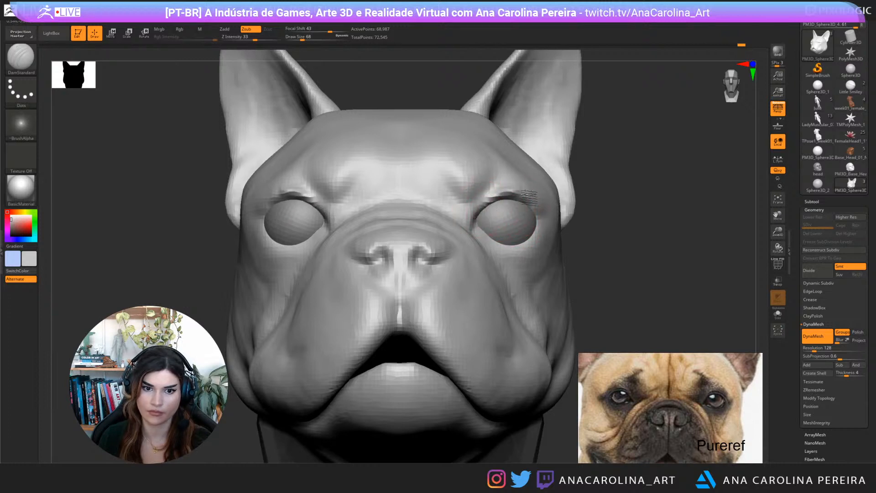
{"action": "left_click_drag", "start_coordinate": [498, 195], "coordinate": [535, 204]}
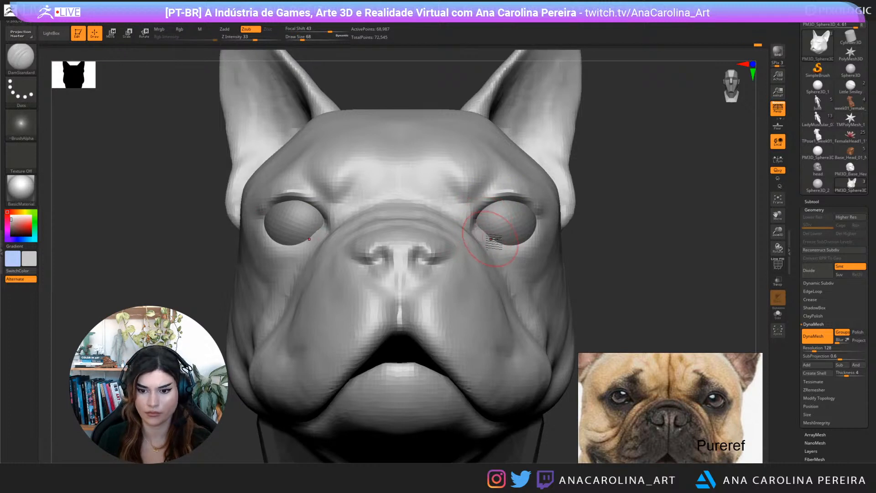
Refine the lower rim and corners of the eye with a smaller DamStandard brush, down to draw size 56 at the outer corner
{"action": "key", "text": "space"}
{"action": "left_click_drag", "start_coordinate": [495, 236], "coordinate": [517, 248]}
{"action": "key", "text": "space"}
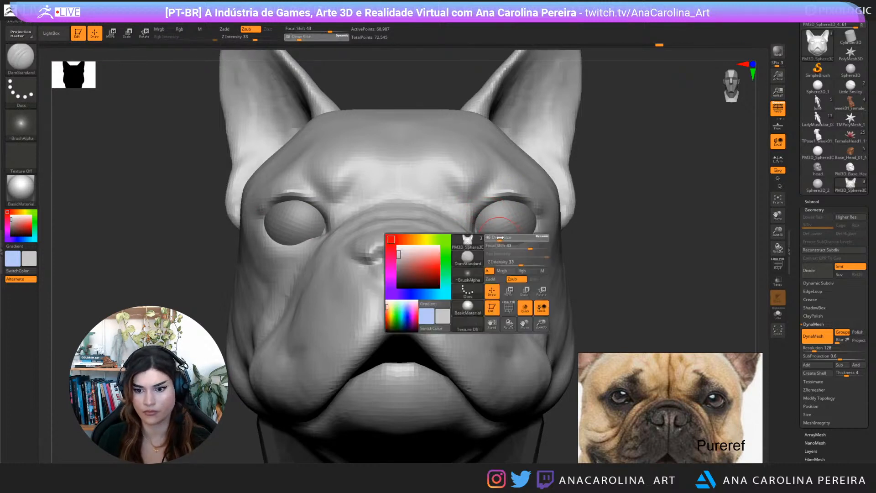
{"action": "right_click_drag", "start_coordinate": [531, 227], "coordinate": [563, 221]}
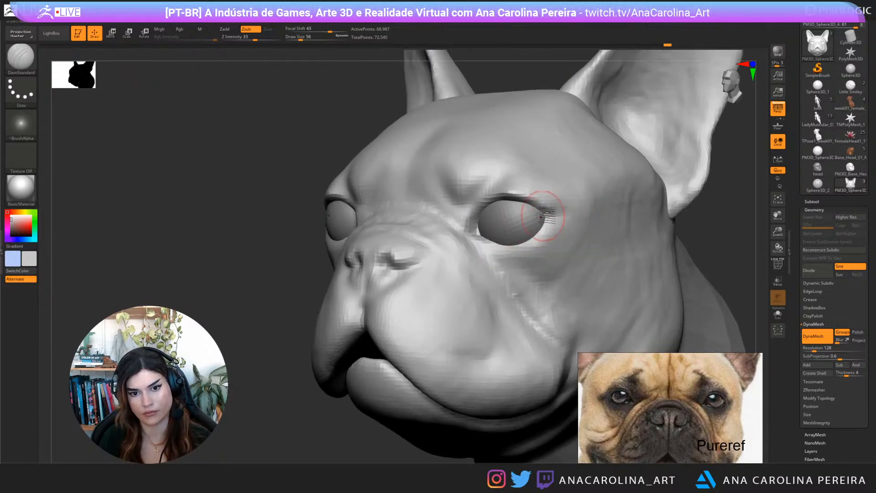
Carve the vertical centre crease between the brows up the forehead with the DamStandard brush at draw size 77
{"action": "mouse_move", "coordinate": [557, 196]}
{"action": "right_mouse_down"}
{"action": "mouse_move", "coordinate": [736, 182]}
{"action": "mouse_move", "coordinate": [680, 197]}
{"action": "mouse_move", "coordinate": [671, 232]}
{"action": "mouse_move", "coordinate": [659, 207]}
{"action": "mouse_move", "coordinate": [638, 223]}
{"action": "right_mouse_up"}
{"action": "key", "text": "f"}
{"action": "key", "text": "space"}
{"action": "left_click_drag", "start_coordinate": [643, 222], "coordinate": [648, 223]}
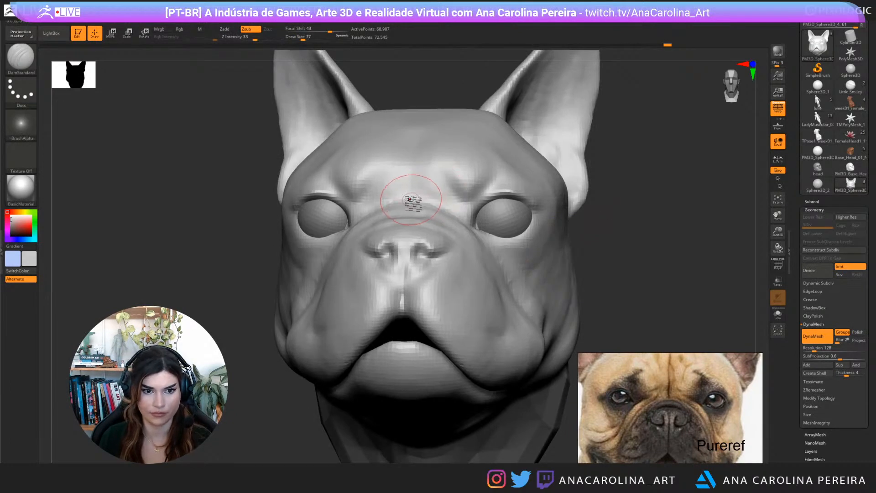
{"action": "mouse_move", "coordinate": [445, 76]}
{"action": "right_mouse_down"}
{"action": "mouse_move", "coordinate": [581, 156]}
{"action": "mouse_move", "coordinate": [574, 176]}
{"action": "right_mouse_up"}
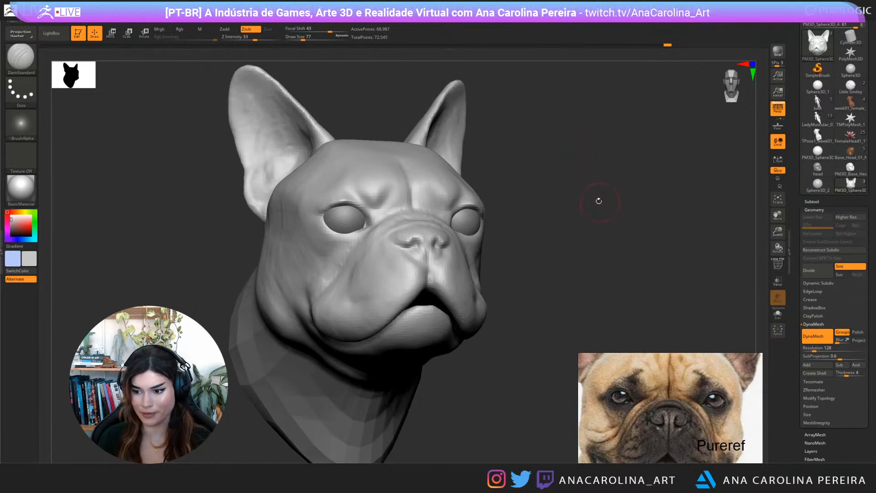
Adjust the brow and upper eyelid in side view with the Move brush at draw sizes 158 and 124
{"action": "mouse_move", "coordinate": [599, 200]}
{"action": "right_mouse_down"}
{"action": "mouse_move", "coordinate": [655, 205]}
{"action": "mouse_move", "coordinate": [618, 245]}
{"action": "mouse_move", "coordinate": [665, 252]}
{"action": "mouse_move", "coordinate": [648, 237]}
{"action": "right_mouse_up"}
{"action": "key", "text": "b"}
{"action": "key", "text": "m"}
{"action": "key", "text": "v"}
{"action": "key", "text": "space"}
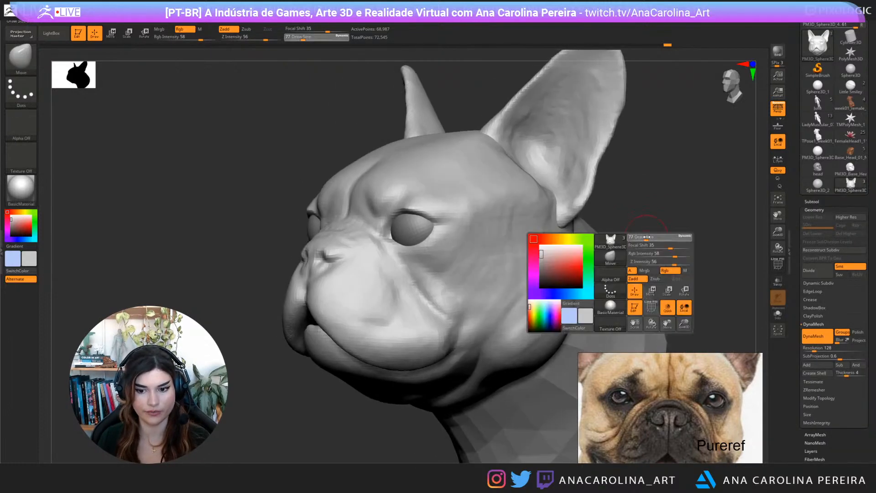
{"action": "left_click_drag", "start_coordinate": [647, 237], "coordinate": [671, 237]}
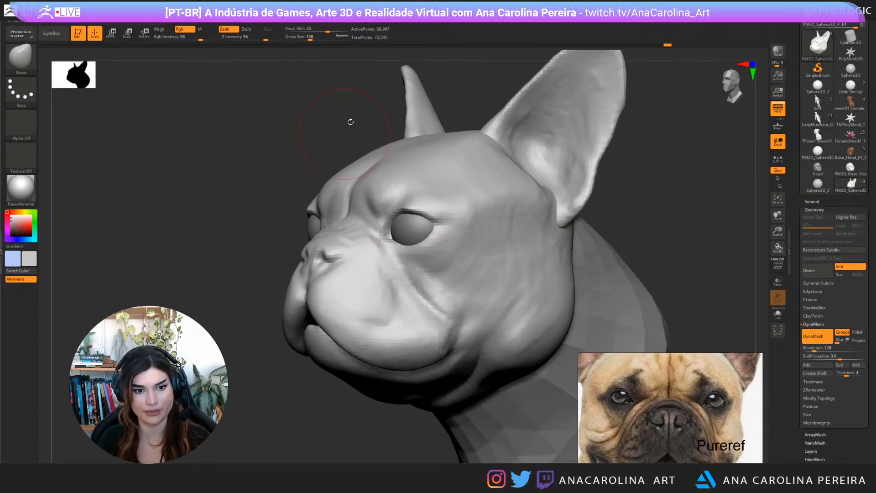
{"action": "right_click_drag", "start_coordinate": [351, 122], "coordinate": [364, 155]}
{"action": "key", "text": "space"}
{"action": "left_click_drag", "start_coordinate": [439, 206], "coordinate": [419, 208]}
{"action": "key", "text": "space"}
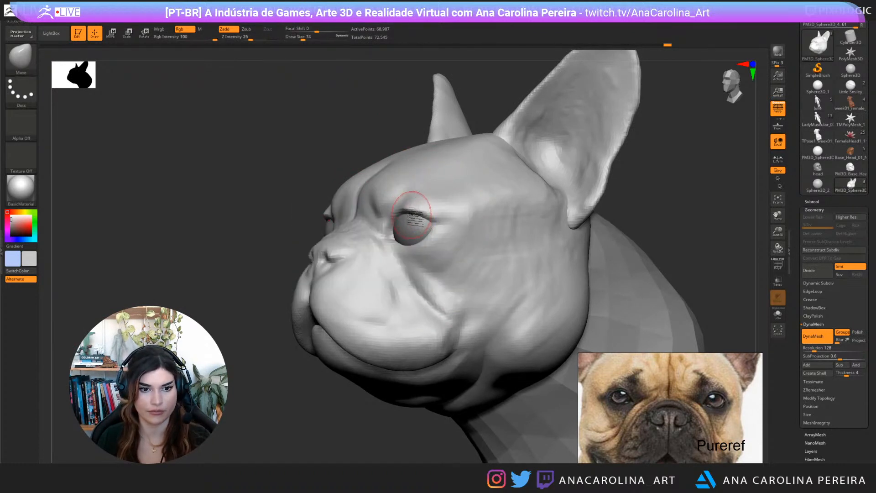
{"action": "key", "text": "space"}
{"action": "left_click_drag", "start_coordinate": [406, 206], "coordinate": [421, 207]}
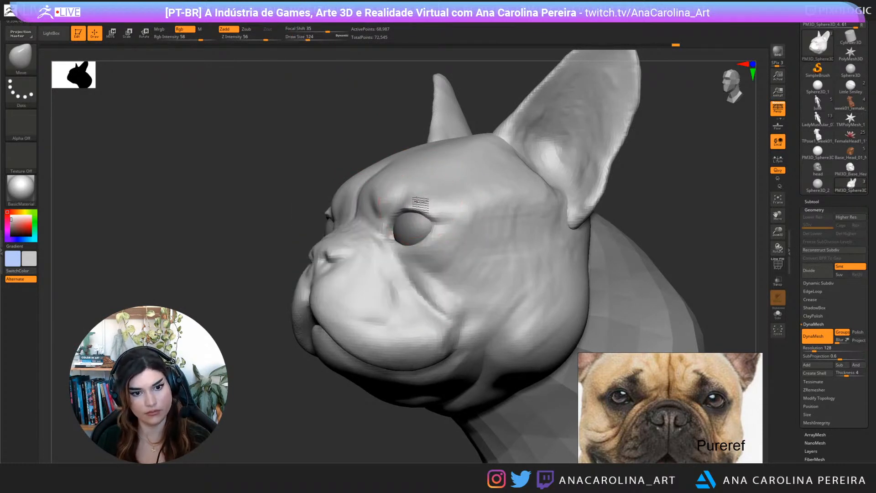
Smooth the side of the head and cheek below the ear with the Smooth brush at draw sizes 262 and 212
{"action": "left_click_drag", "start_coordinate": [324, 147], "coordinate": [256, 201]}
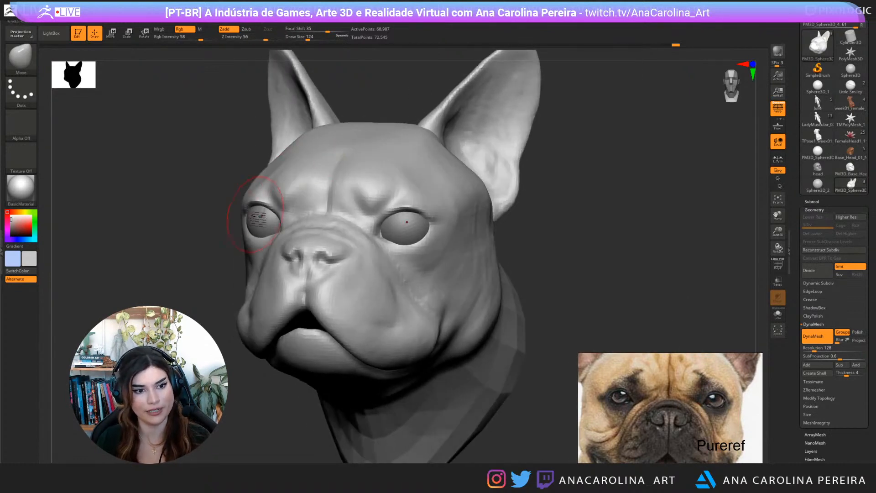
{"action": "left_click_drag", "start_coordinate": [611, 248], "coordinate": [577, 289], "text": "alt"}
{"action": "key", "text": "space"}
{"action": "left_click_drag", "start_coordinate": [534, 310], "coordinate": [550, 311]}
{"action": "left_click_drag", "start_coordinate": [523, 247], "coordinate": [480, 251], "text": "shift"}
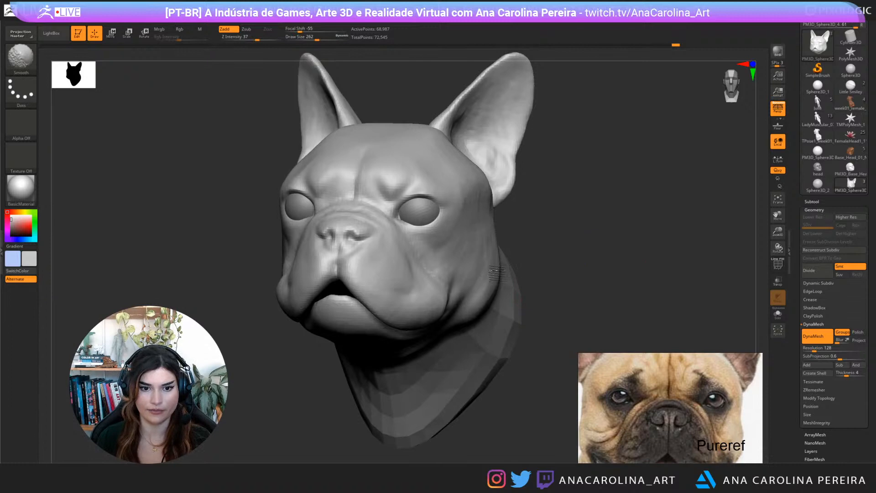
{"action": "mouse_move", "coordinate": [530, 283]}
{"action": "left_mouse_down"}
{"action": "mouse_move", "coordinate": [557, 225]}
{"action": "mouse_move", "coordinate": [622, 254]}
{"action": "mouse_move", "coordinate": [619, 239]}
{"action": "mouse_move", "coordinate": [600, 250]}
{"action": "left_mouse_up"}
{"action": "key", "text": "space"}
{"action": "left_click_drag", "start_coordinate": [481, 248], "coordinate": [478, 274], "text": "shift"}
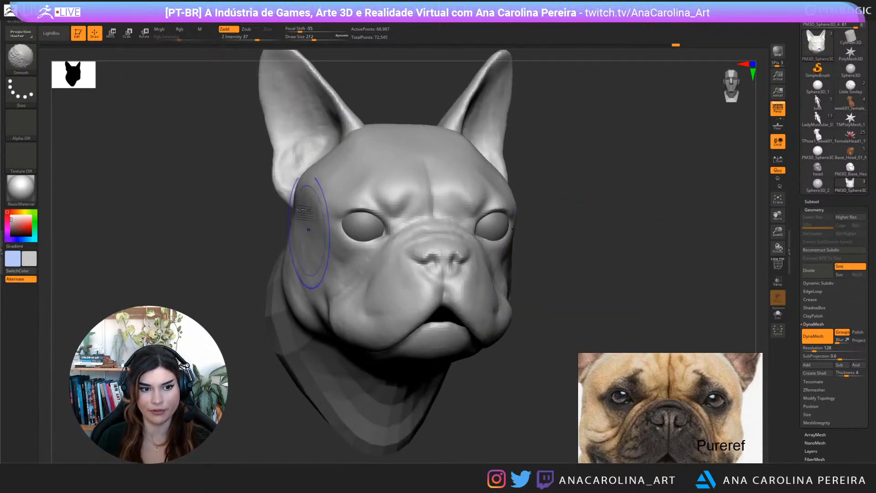
{"action": "mouse_move", "coordinate": [548, 292]}
{"action": "left_mouse_down", "text": "alt"}
{"action": "mouse_move", "coordinate": [546, 254]}
{"action": "mouse_move", "coordinate": [571, 272]}
{"action": "mouse_move", "coordinate": [587, 271]}
{"action": "mouse_move", "coordinate": [575, 270]}
{"action": "left_mouse_up", "text": "alt"}
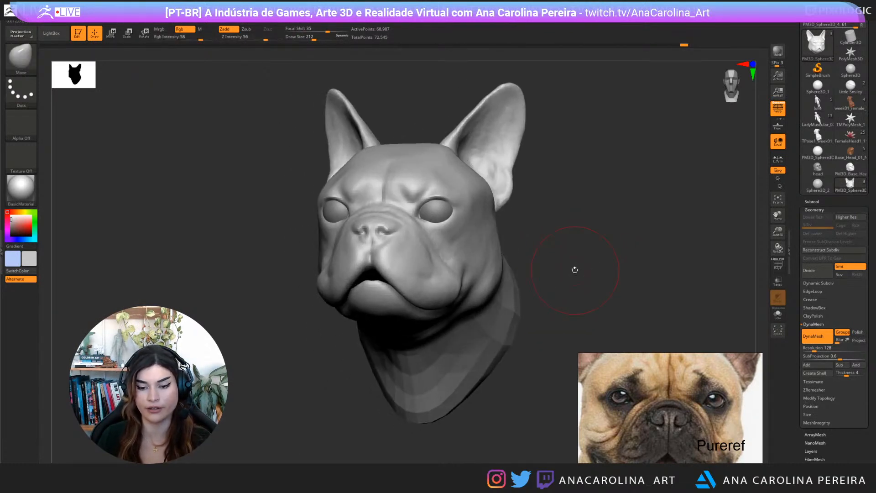
Adjust the forehead and brow area against the forehead close-up photo with the Move brush at draw size 149
{"action": "scroll", "coordinate": [703, 409], "scroll_direction": "down", "scroll_amount": 4}
{"action": "scroll", "coordinate": [694, 401], "scroll_direction": "up", "scroll_amount": 6}
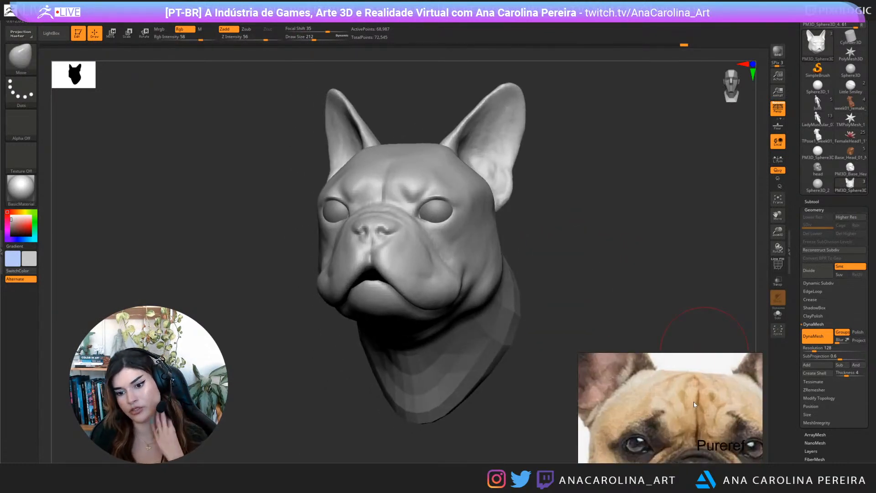
{"action": "mouse_move", "coordinate": [634, 242]}
{"action": "left_mouse_down"}
{"action": "mouse_move", "coordinate": [626, 212]}
{"action": "mouse_move", "coordinate": [628, 219]}
{"action": "left_mouse_up"}
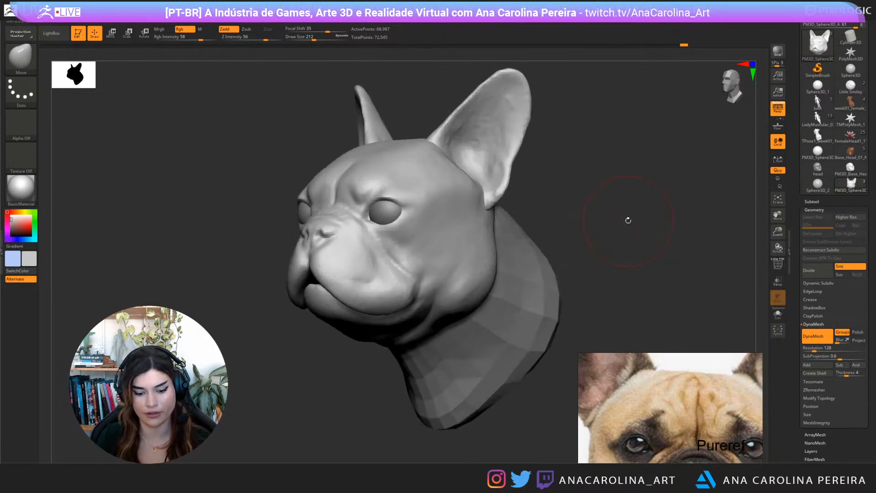
{"action": "key", "text": "b"}
{"action": "key", "text": "space"}
{"action": "left_click_drag", "start_coordinate": [340, 194], "coordinate": [334, 195]}
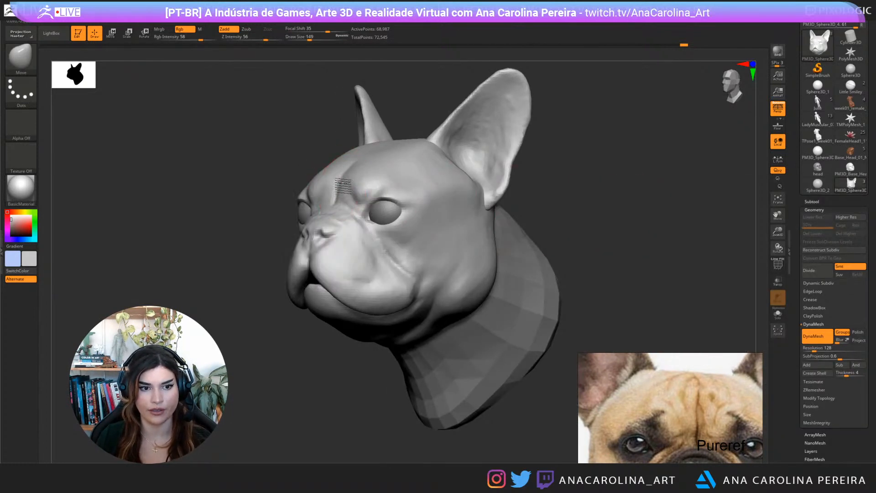
{"action": "mouse_move", "coordinate": [393, 116]}
{"action": "left_mouse_down"}
{"action": "mouse_move", "coordinate": [386, 149]}
{"action": "mouse_move", "coordinate": [378, 120]}
{"action": "left_mouse_up"}
{"action": "left_click_drag", "start_coordinate": [499, 155], "coordinate": [526, 184]}
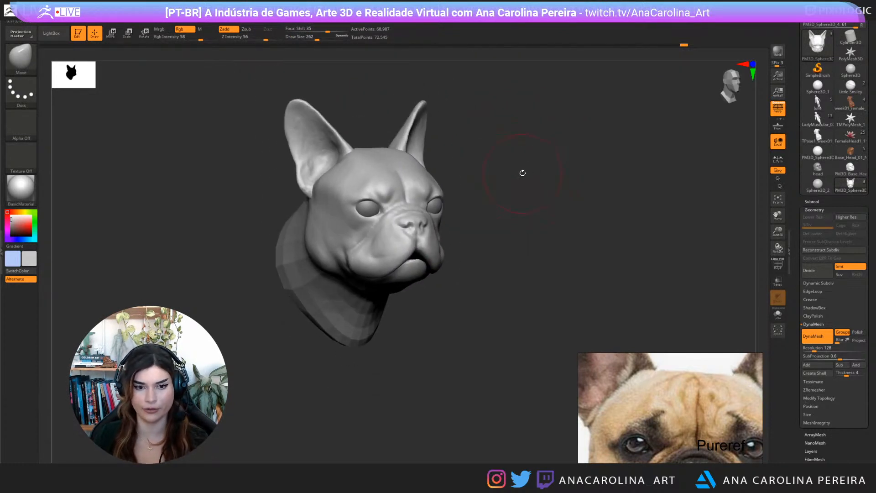
Adjust the ear base where it joins the head with the Move brush at draw size 177
{"action": "mouse_move", "coordinate": [572, 129]}
{"action": "left_mouse_down"}
{"action": "mouse_move", "coordinate": [566, 117]}
{"action": "mouse_move", "coordinate": [571, 176]}
{"action": "left_mouse_up"}
{"action": "key", "text": "space"}
{"action": "left_click_drag", "start_coordinate": [295, 182], "coordinate": [302, 171]}
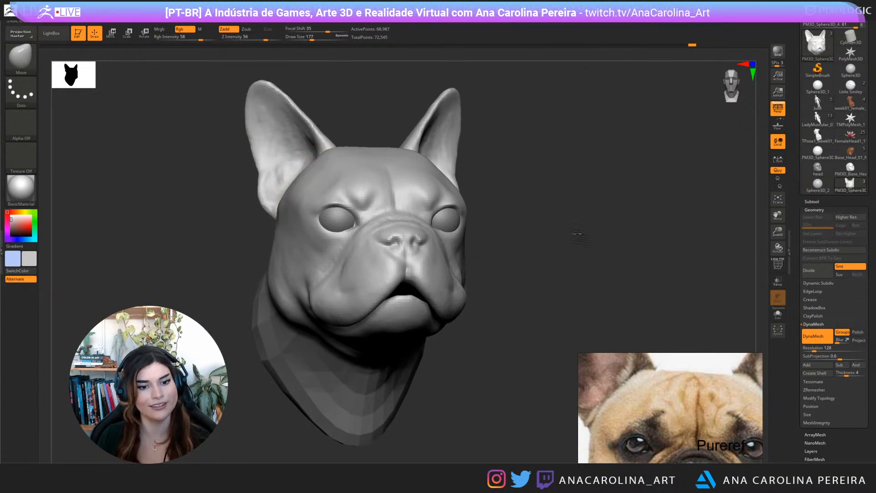
{"action": "left_click_drag", "start_coordinate": [579, 233], "coordinate": [525, 203], "text": "alt"}
{"action": "left_click_drag", "start_coordinate": [546, 245], "coordinate": [594, 273], "text": "alt"}
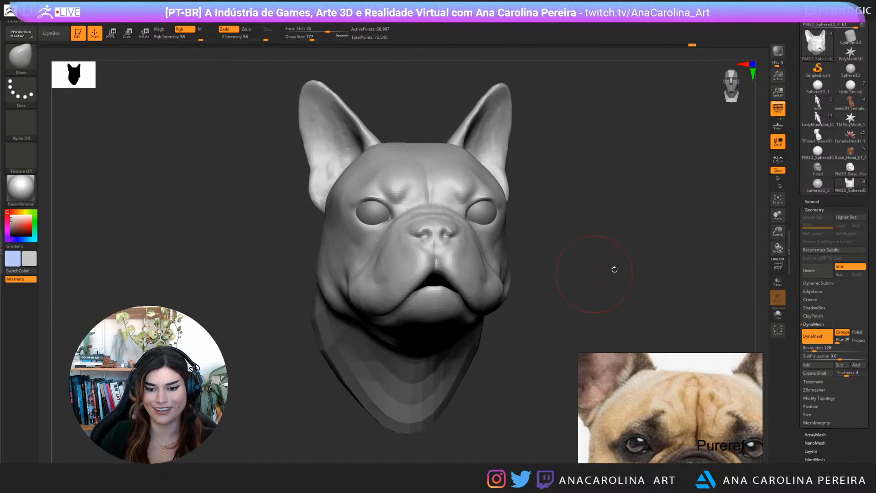
{"action": "scroll", "coordinate": [662, 422], "scroll_direction": "down", "scroll_amount": 3}
{"action": "scroll", "coordinate": [662, 424], "scroll_direction": "up", "scroll_amount": 2}
{"action": "left_click_drag", "start_coordinate": [589, 320], "coordinate": [554, 309]}
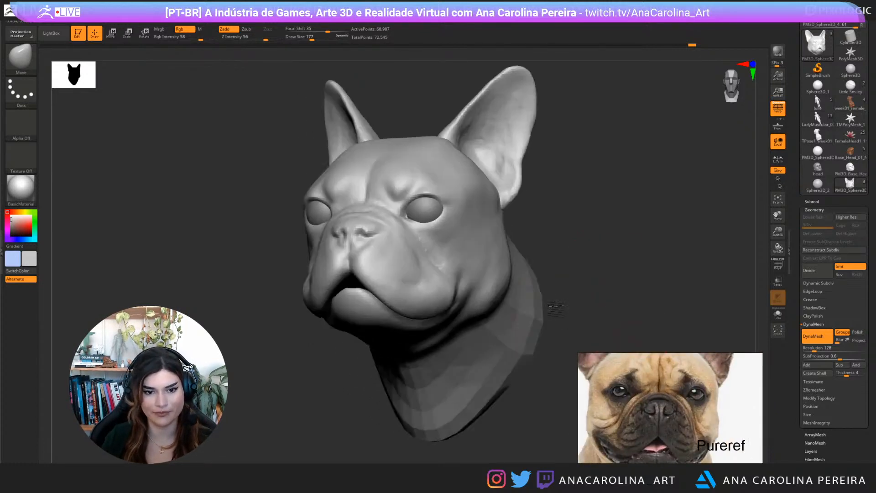
Build up the area between the muzzle and the eye with the ClayBuildup brush at draw size 132
{"action": "mouse_move", "coordinate": [582, 275]}
{"action": "left_mouse_down", "text": "alt"}
{"action": "mouse_move", "coordinate": [597, 250]}
{"action": "mouse_move", "coordinate": [578, 255]}
{"action": "left_mouse_up", "text": "alt"}
{"action": "key", "text": "b"}
{"action": "key", "text": "c"}
{"action": "key", "text": "b"}
{"action": "key", "text": "space"}
{"action": "mouse_move", "coordinate": [379, 247]}
{"action": "left_mouse_down"}
{"action": "mouse_move", "coordinate": [377, 235]}
{"action": "mouse_move", "coordinate": [388, 249]}
{"action": "mouse_move", "coordinate": [406, 235]}
{"action": "mouse_move", "coordinate": [400, 215]}
{"action": "mouse_move", "coordinate": [412, 220]}
{"action": "left_mouse_up"}
Bring the close-up photo of the dog's turned head into view on the reference board
{"action": "left_click_drag", "start_coordinate": [584, 228], "coordinate": [595, 209], "text": "alt"}
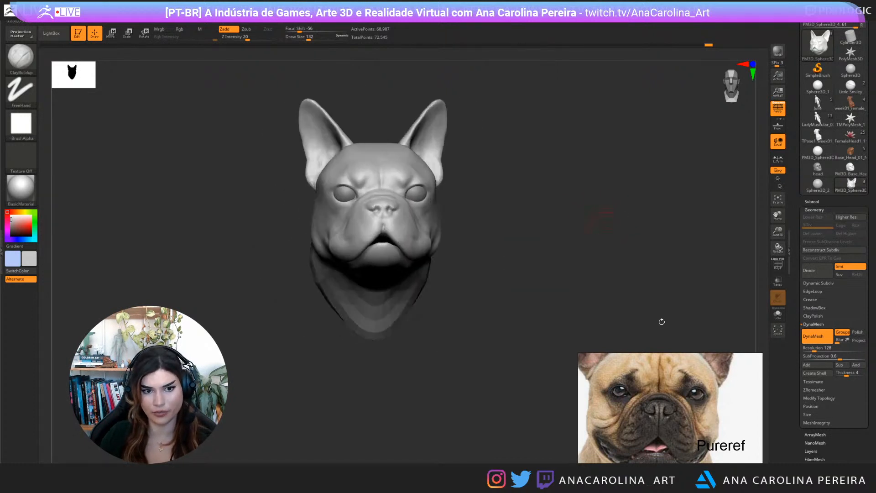
{"action": "scroll", "coordinate": [662, 402], "scroll_direction": "down", "scroll_amount": 4}
{"action": "mouse_move", "coordinate": [689, 408]}
{"action": "middle_mouse_down"}
{"action": "mouse_move", "coordinate": [612, 402]}
{"action": "mouse_move", "coordinate": [684, 400]}
{"action": "middle_mouse_up"}
{"action": "scroll", "coordinate": [657, 404], "scroll_direction": "up", "scroll_amount": 3}
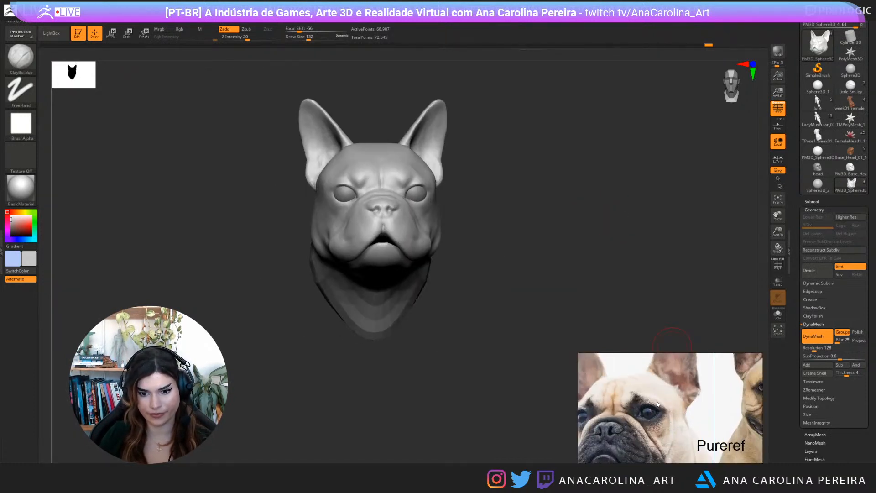
{"action": "mouse_move", "coordinate": [539, 178]}
{"action": "left_mouse_down"}
{"action": "mouse_move", "coordinate": [574, 166]}
{"action": "mouse_move", "coordinate": [571, 211]}
{"action": "mouse_move", "coordinate": [588, 214]}
{"action": "left_mouse_up"}
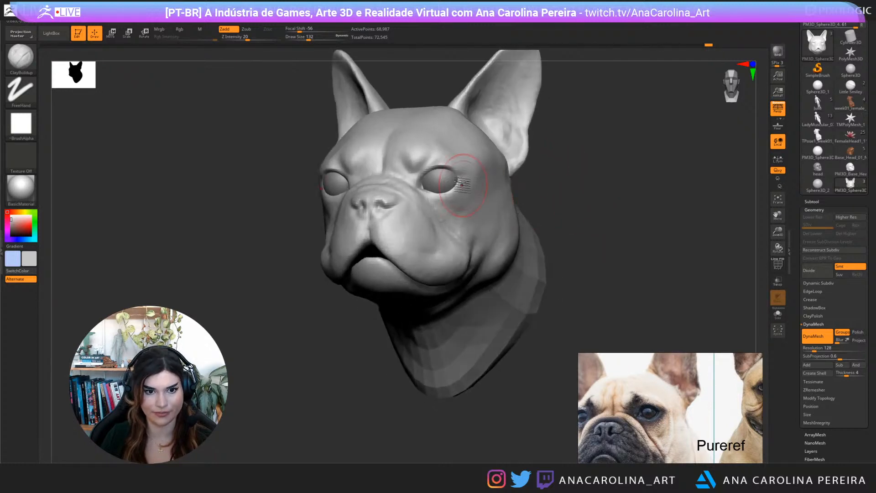
Adjust the eyeballs' size and placement with the scale gizmo, and make the head the active subtool for sculpting again
{"action": "left_click", "coordinate": [445, 181], "text": "alt"}
{"action": "key", "text": "e"}
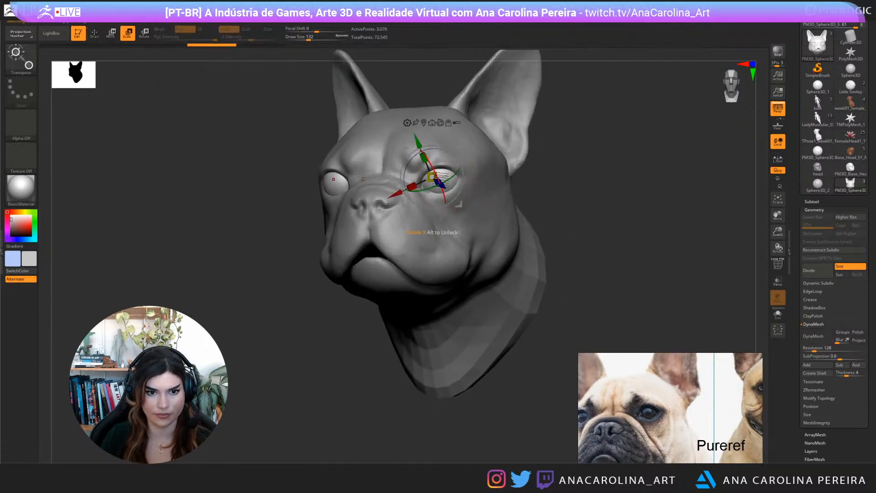
{"action": "left_click_drag", "start_coordinate": [436, 173], "coordinate": [435, 177]}
{"action": "left_click_drag", "start_coordinate": [459, 204], "coordinate": [458, 199]}
{"action": "left_click_drag", "start_coordinate": [552, 182], "coordinate": [441, 84]}
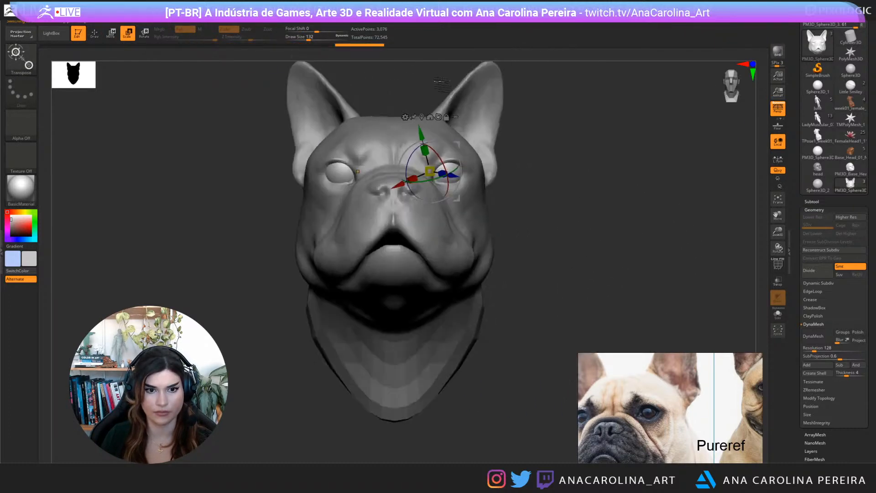
{"action": "left_click_drag", "start_coordinate": [526, 159], "coordinate": [524, 214]}
{"action": "left_click", "coordinate": [496, 230], "text": "alt"}
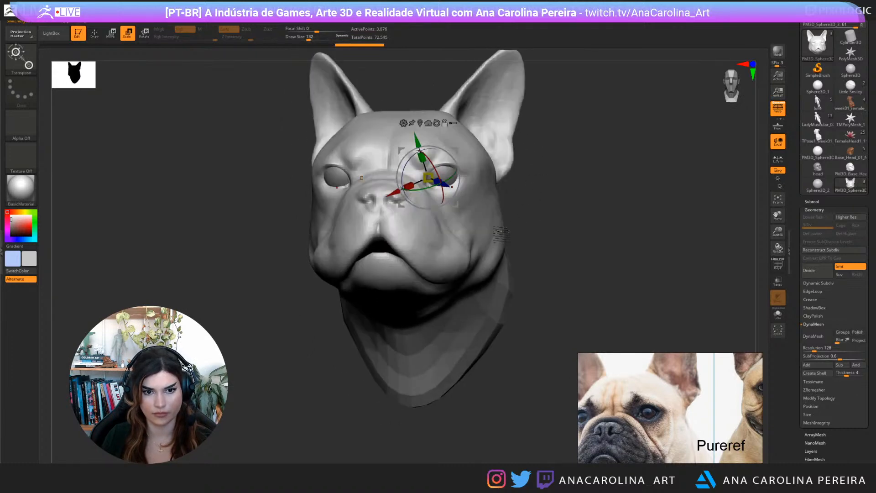
{"action": "key", "text": "q"}
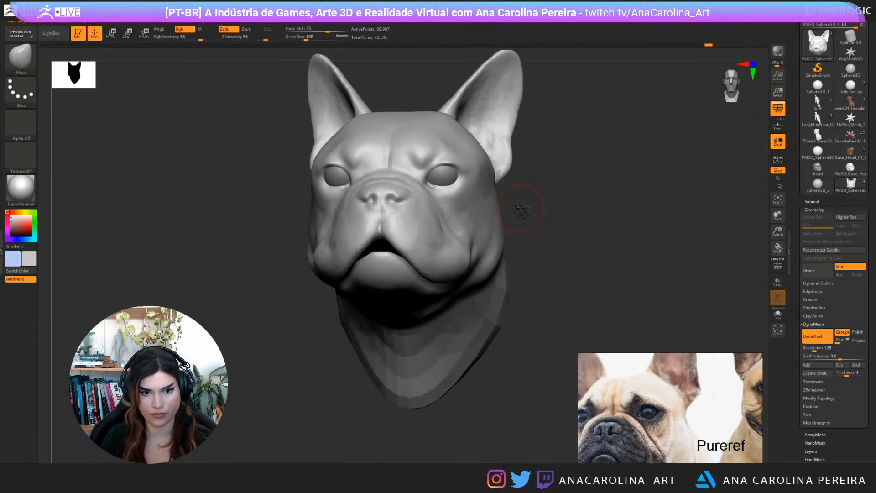
Reshape the eyelids and eye socket contour from three-quarter and side views with the Move brush at draw sizes 108 and 136
{"action": "left_click_drag", "start_coordinate": [524, 195], "coordinate": [417, 165]}
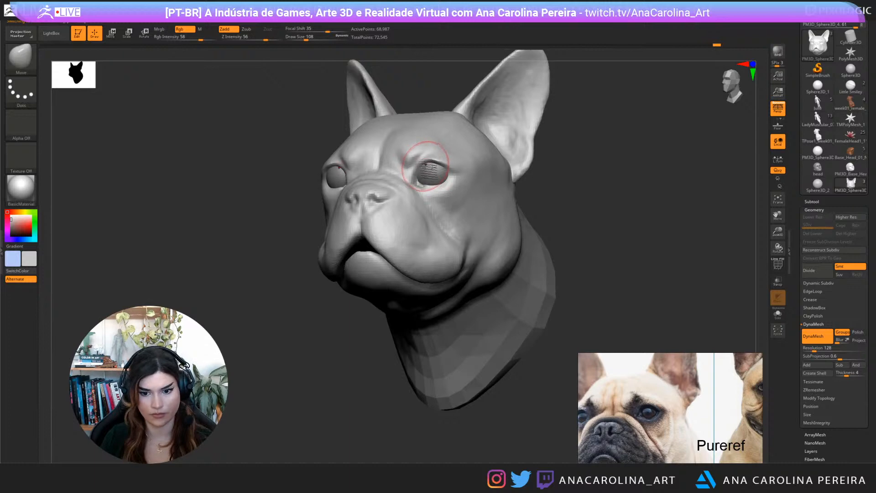
{"action": "left_click_drag", "start_coordinate": [537, 189], "coordinate": [515, 189]}
{"action": "key", "text": "]"}
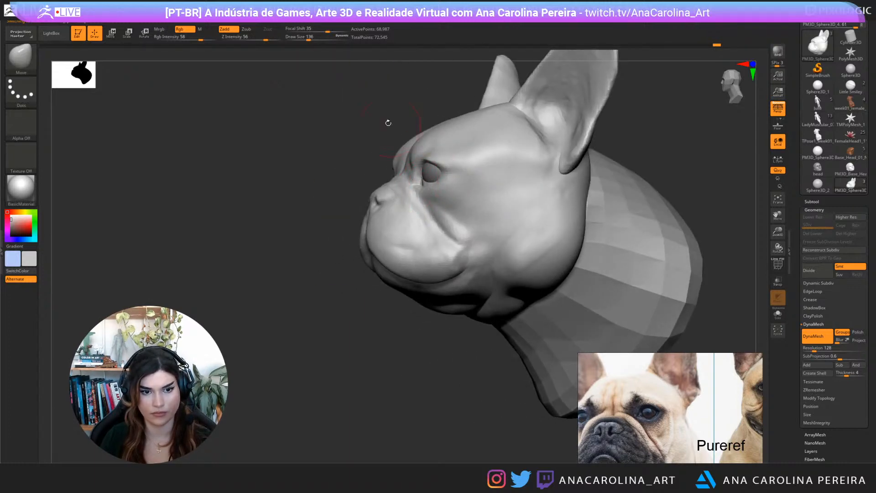
{"action": "mouse_move", "coordinate": [388, 123]}
{"action": "left_mouse_down"}
{"action": "mouse_move", "coordinate": [509, 184]}
{"action": "mouse_move", "coordinate": [516, 172]}
{"action": "mouse_move", "coordinate": [531, 198]}
{"action": "mouse_move", "coordinate": [525, 228]}
{"action": "left_mouse_up"}
{"action": "key", "text": "b"}
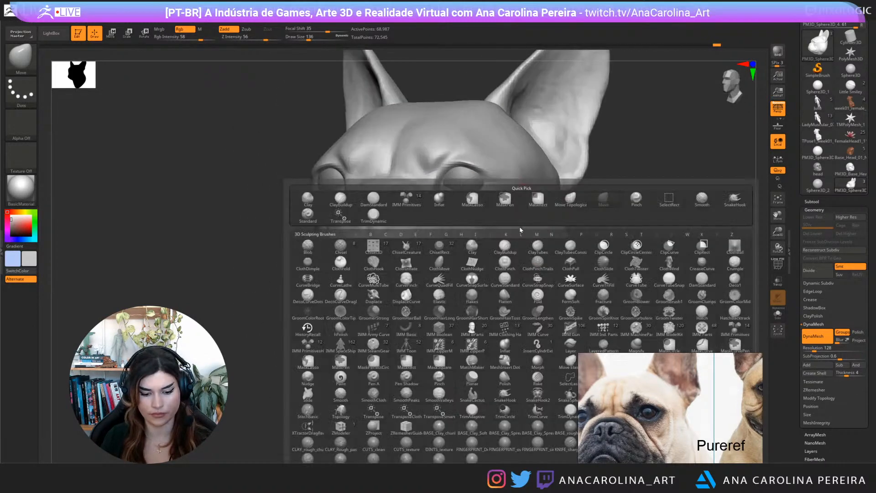
{"action": "key", "text": "m"}
{"action": "key", "text": "v"}
{"action": "right_click_drag", "start_coordinate": [568, 226], "coordinate": [547, 233]}
{"action": "right_click", "coordinate": [540, 248]}
{"action": "right_click_drag", "start_coordinate": [652, 200], "coordinate": [498, 191]}
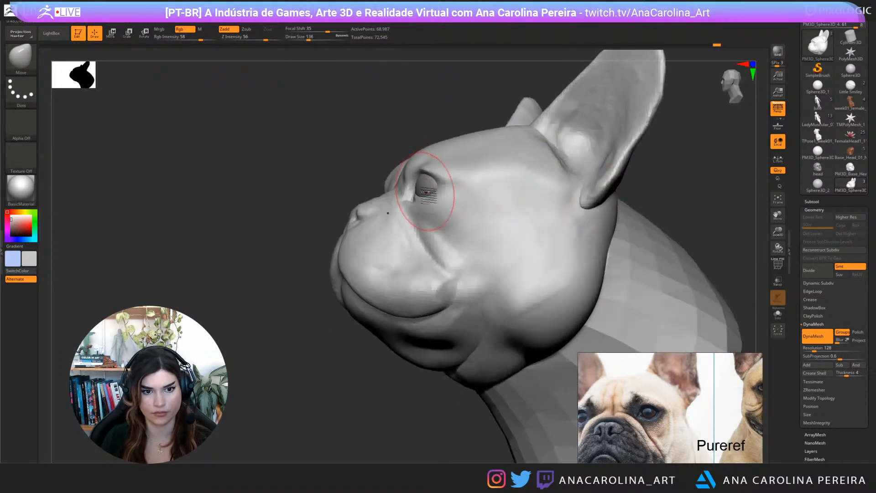
{"action": "key", "text": "bracketleft"}
{"action": "left_click_drag", "start_coordinate": [426, 192], "coordinate": [419, 196]}
Carve the lower eyelid crease with the DamStandard brush at draw size 104
{"action": "mouse_move", "coordinate": [422, 201]}
{"action": "right_mouse_down"}
{"action": "mouse_move", "coordinate": [412, 205]}
{"action": "mouse_move", "coordinate": [607, 203]}
{"action": "mouse_move", "coordinate": [601, 215]}
{"action": "mouse_move", "coordinate": [489, 200]}
{"action": "mouse_move", "coordinate": [537, 190]}
{"action": "mouse_move", "coordinate": [538, 201]}
{"action": "right_mouse_up"}
{"action": "key", "text": "b"}
{"action": "key", "text": "d"}
{"action": "key", "text": "s"}
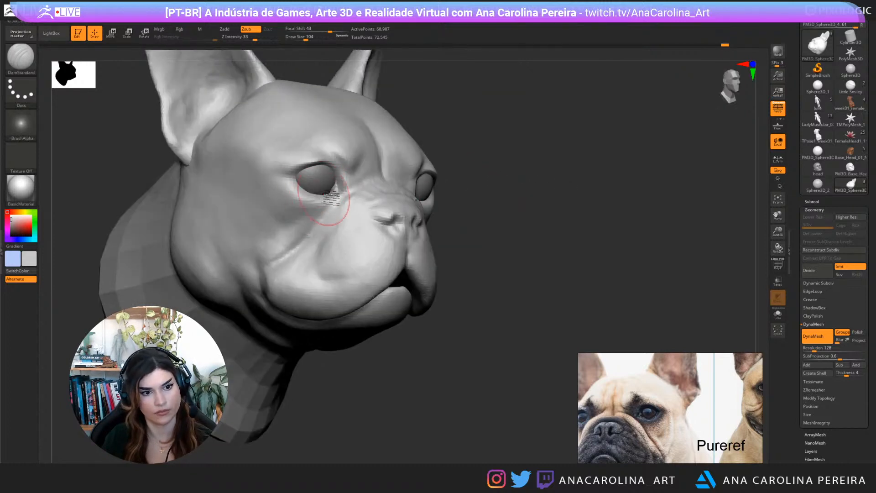
{"action": "mouse_move", "coordinate": [315, 192]}
{"action": "left_mouse_down"}
{"action": "mouse_move", "coordinate": [307, 192]}
{"action": "mouse_move", "coordinate": [340, 200]}
{"action": "mouse_move", "coordinate": [303, 192]}
{"action": "left_mouse_up"}
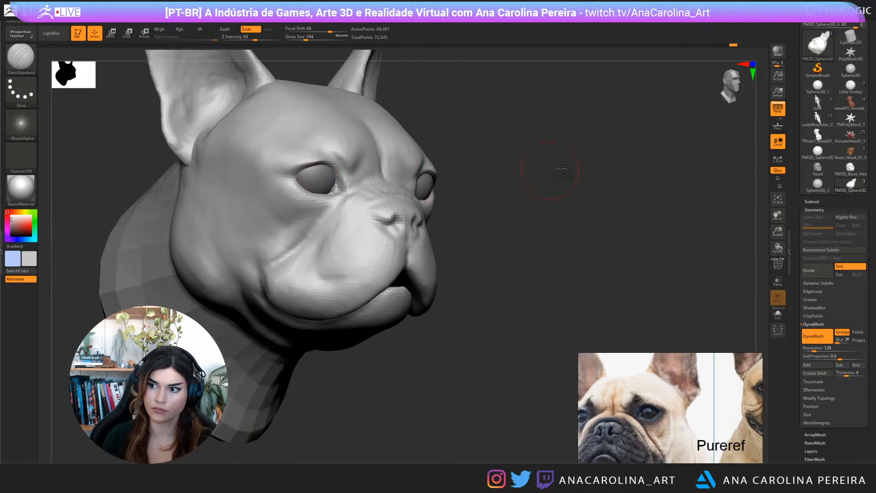
{"action": "right_click_drag", "start_coordinate": [556, 171], "coordinate": [527, 170]}
{"action": "mouse_move", "coordinate": [527, 170]}
{"action": "right_mouse_down", "text": "ctrl"}
{"action": "mouse_move", "coordinate": [526, 140]}
{"action": "mouse_move", "coordinate": [518, 143]}
{"action": "mouse_move", "coordinate": [547, 186]}
{"action": "mouse_move", "coordinate": [603, 160]}
{"action": "mouse_move", "coordinate": [578, 161]}
{"action": "right_mouse_up", "text": "ctrl"}
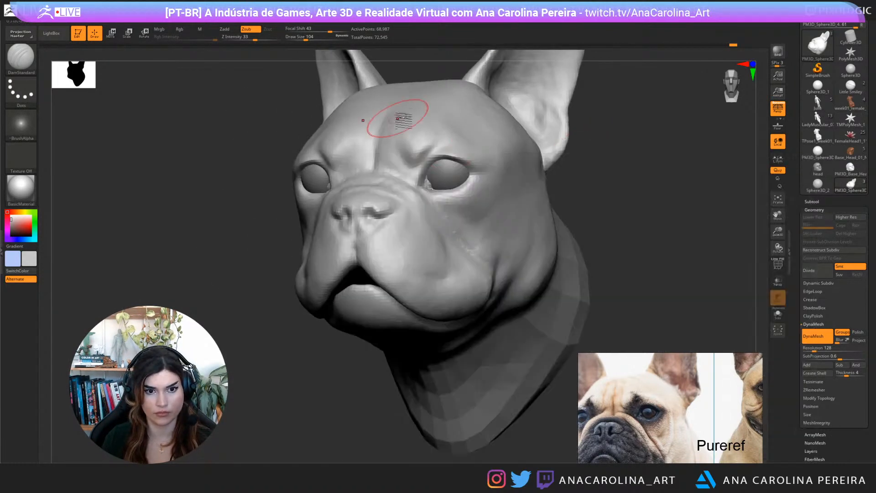
Build up and smooth the brow above the eye with the ClayBuildup brush at draw size 104
{"action": "key", "text": "b"}
{"action": "key", "text": "c"}
{"action": "key", "text": "b"}
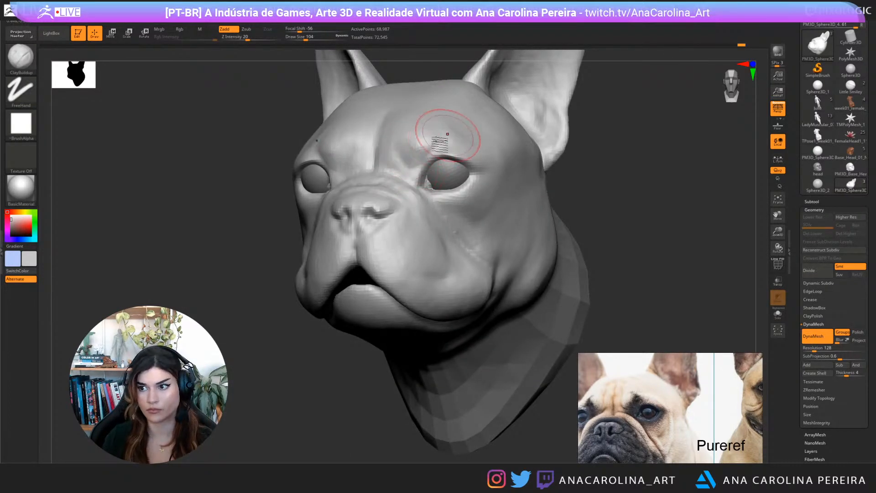
{"action": "key", "text": "shift"}
{"action": "left_click_drag", "start_coordinate": [660, 199], "coordinate": [638, 203]}
Carve wrinkles across the muzzle and beside the inner eye corner with the DamStandard brush at draw sizes 59 and 104
{"action": "key", "text": "space"}
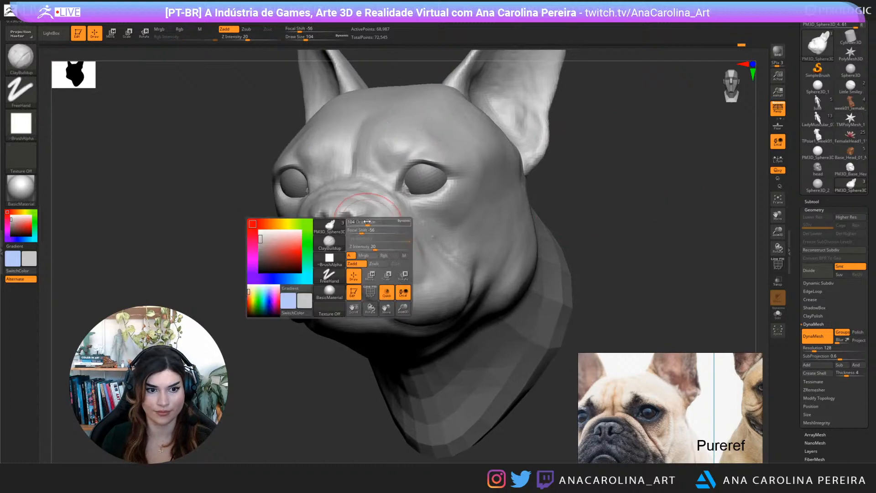
{"action": "left_click_drag", "start_coordinate": [367, 222], "coordinate": [361, 222]}
{"action": "key", "text": "b"}
{"action": "key", "text": "d"}
{"action": "key", "text": "s"}
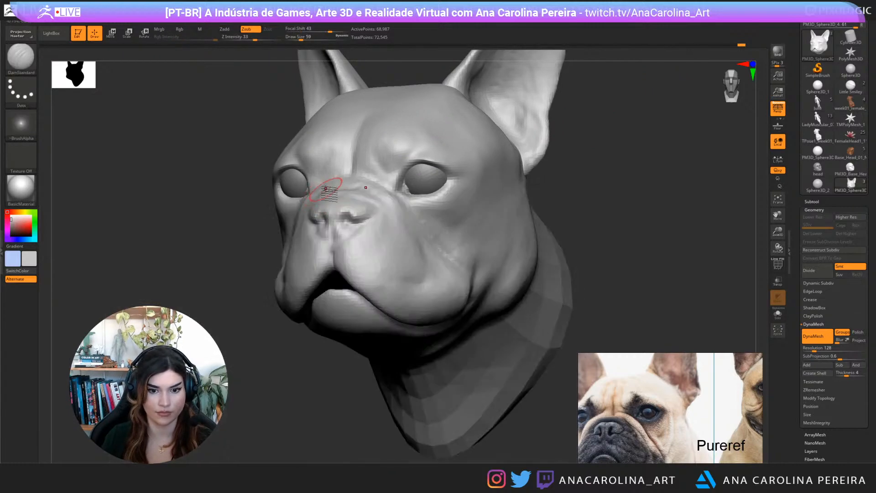
{"action": "mouse_move", "coordinate": [333, 209]}
{"action": "left_mouse_down"}
{"action": "mouse_move", "coordinate": [337, 270]}
{"action": "mouse_move", "coordinate": [319, 313]}
{"action": "left_mouse_up"}
{"action": "left_click_drag", "start_coordinate": [314, 372], "coordinate": [313, 354]}
{"action": "key", "text": "space"}
{"action": "left_click", "coordinate": [401, 212]}
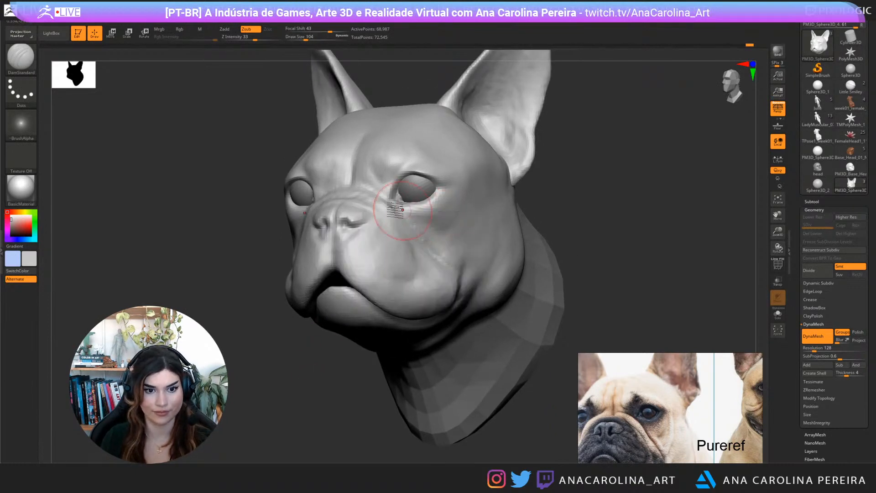
Refine the inner eye corner and lower eyelid edge with the Move brush at draw size 41
{"action": "key", "text": "b"}
{"action": "key", "text": "m"}
{"action": "key", "text": "v"}
{"action": "key", "text": "space"}
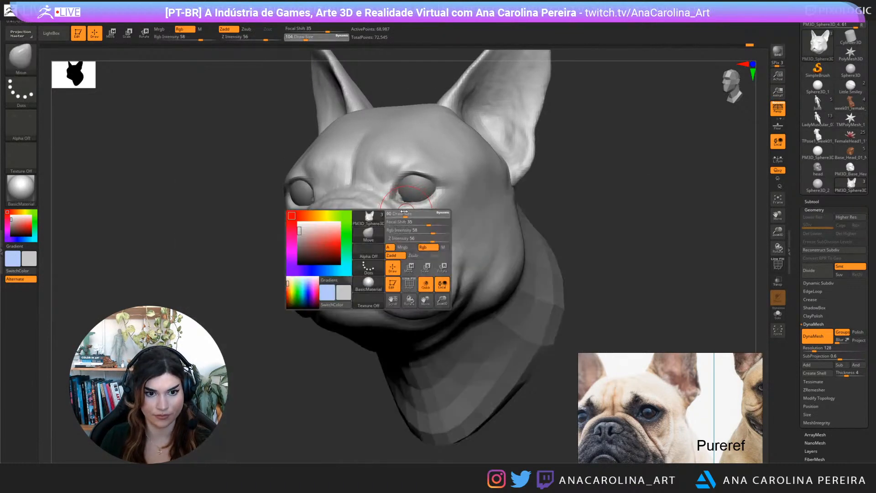
{"action": "key", "text": "space"}
{"action": "left_click", "coordinate": [406, 198]}
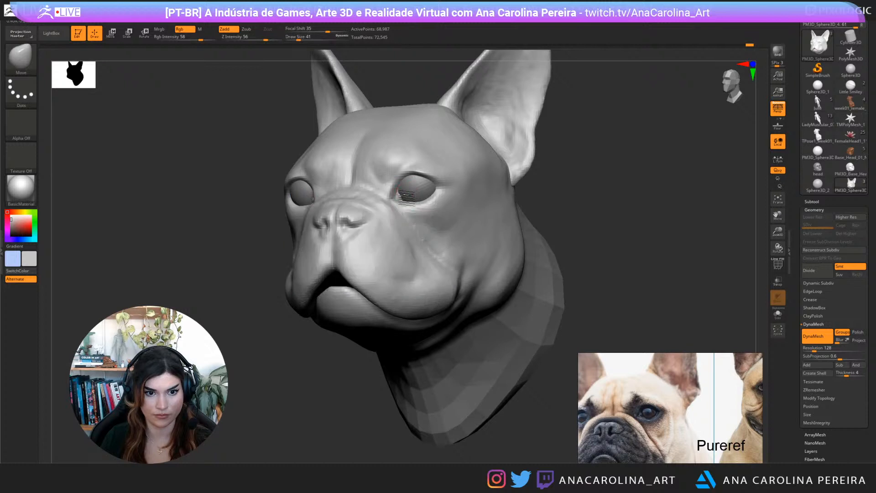
{"action": "key", "text": "ctrl+shift"}
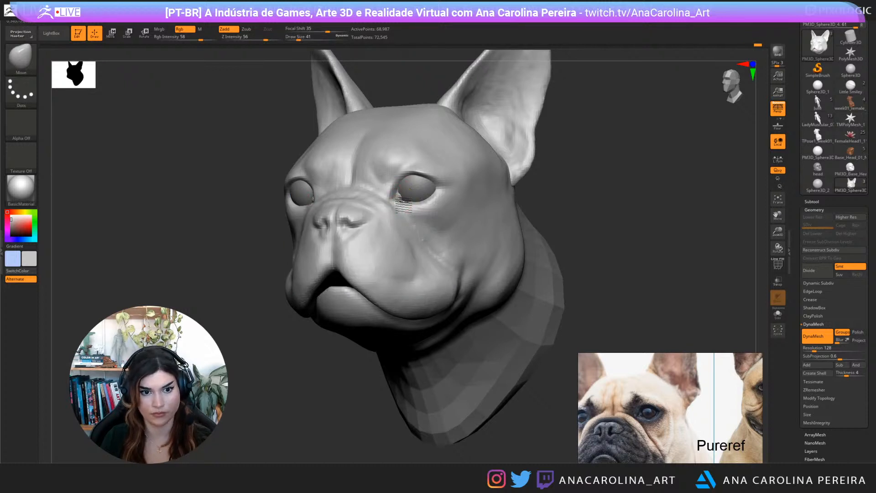
{"action": "mouse_move", "coordinate": [396, 196]}
{"action": "left_mouse_down"}
{"action": "mouse_move", "coordinate": [502, 206]}
{"action": "mouse_move", "coordinate": [607, 192]}
{"action": "mouse_move", "coordinate": [574, 232]}
{"action": "left_mouse_up"}
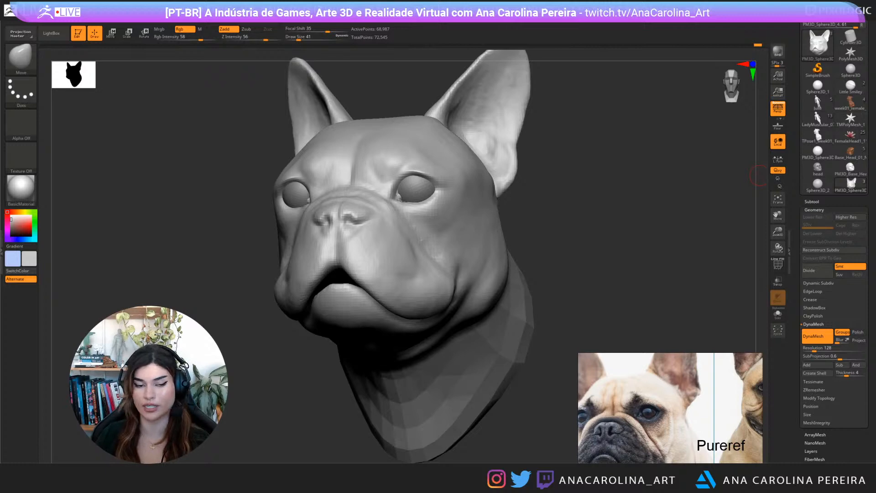
Build up the cheek below the eye with the ClayBuildup brush at draw size 128
{"action": "mouse_move", "coordinate": [550, 262]}
{"action": "left_mouse_down"}
{"action": "mouse_move", "coordinate": [593, 233]}
{"action": "mouse_move", "coordinate": [571, 258]}
{"action": "left_mouse_up"}
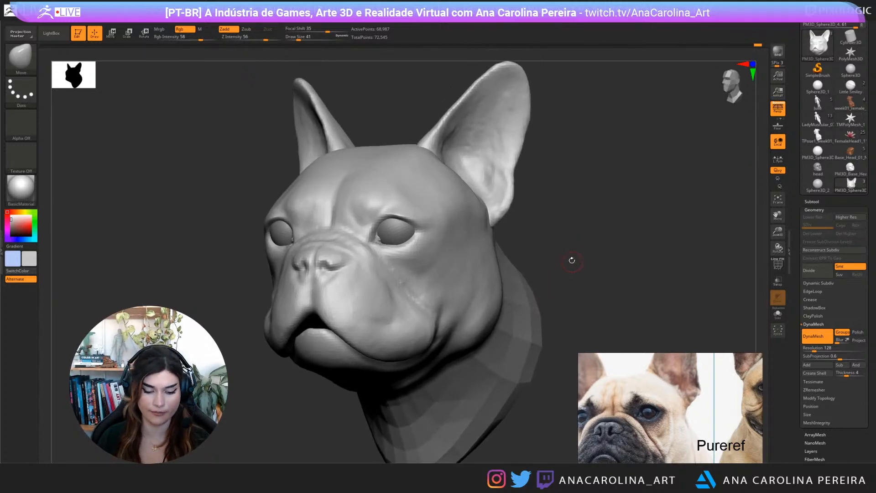
{"action": "key", "text": "b"}
{"action": "key", "text": "c"}
{"action": "key", "text": "b"}
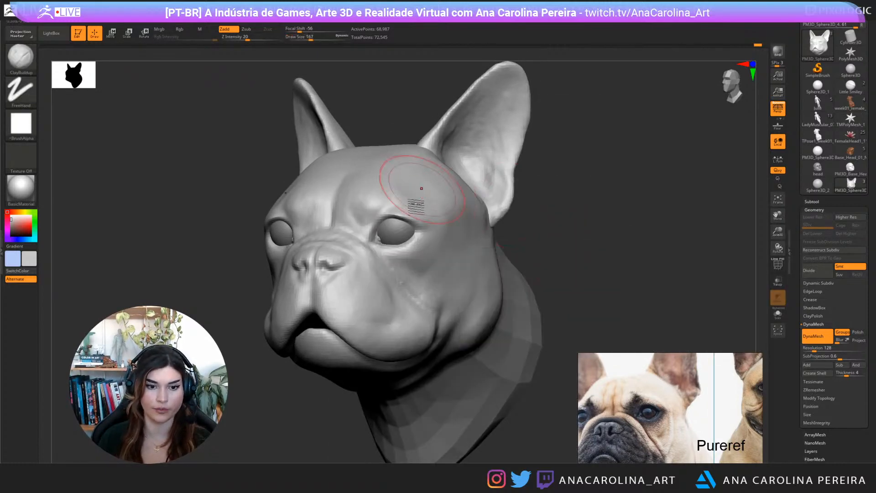
{"action": "key", "text": "space"}
{"action": "left_click_drag", "start_coordinate": [435, 257], "coordinate": [430, 258]}
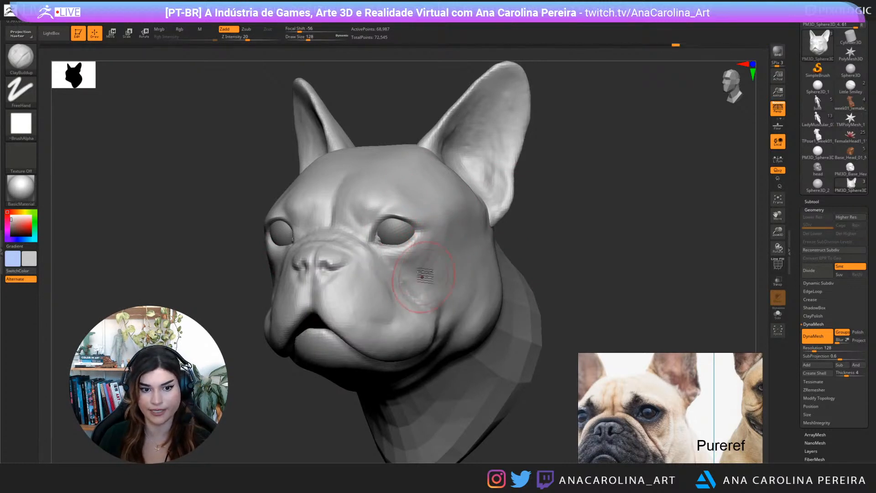
Fill out the temple and outer cheek with the ClayBuildup brush at draw size 158
{"action": "key", "text": "space"}
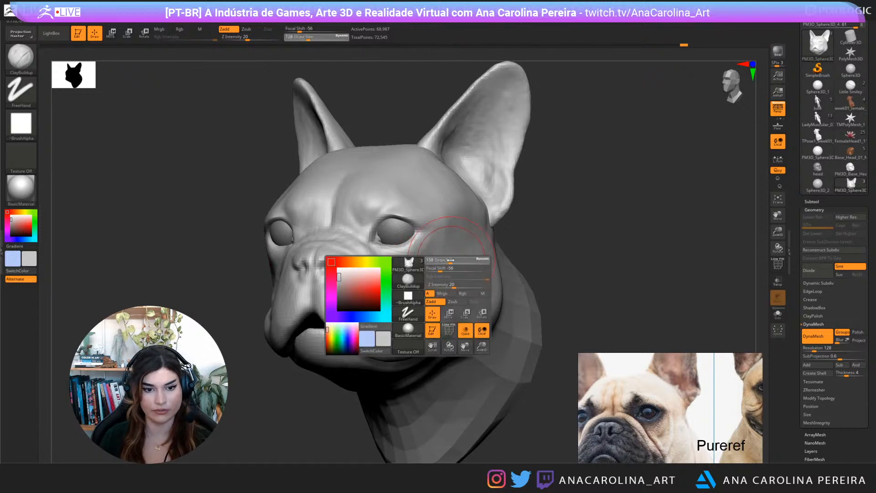
{"action": "left_click_drag", "start_coordinate": [440, 258], "coordinate": [450, 258]}
{"action": "mouse_move", "coordinate": [577, 241]}
{"action": "left_mouse_down", "text": "alt"}
{"action": "mouse_move", "coordinate": [534, 150]}
{"action": "mouse_move", "coordinate": [489, 195]}
{"action": "mouse_move", "coordinate": [553, 210]}
{"action": "mouse_move", "coordinate": [440, 242]}
{"action": "left_mouse_up", "text": "alt"}
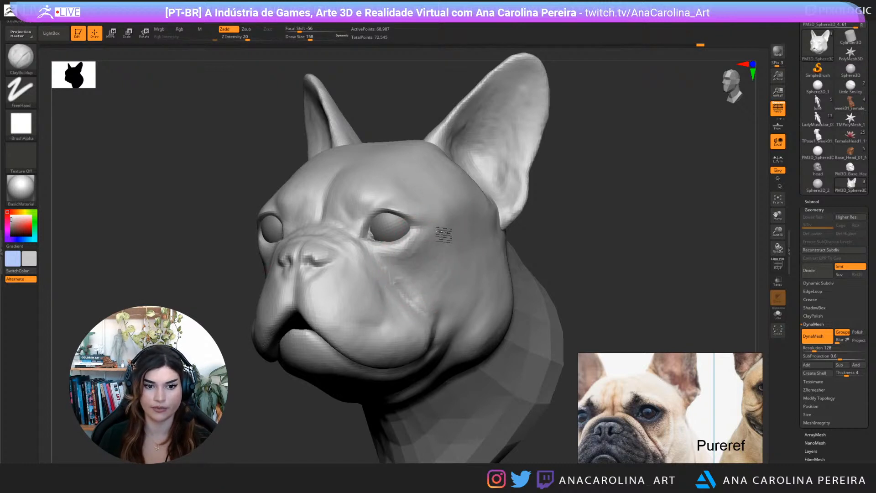
{"action": "mouse_move", "coordinate": [438, 192]}
{"action": "left_mouse_down"}
{"action": "mouse_move", "coordinate": [392, 169]}
{"action": "mouse_move", "coordinate": [452, 194]}
{"action": "left_mouse_up"}
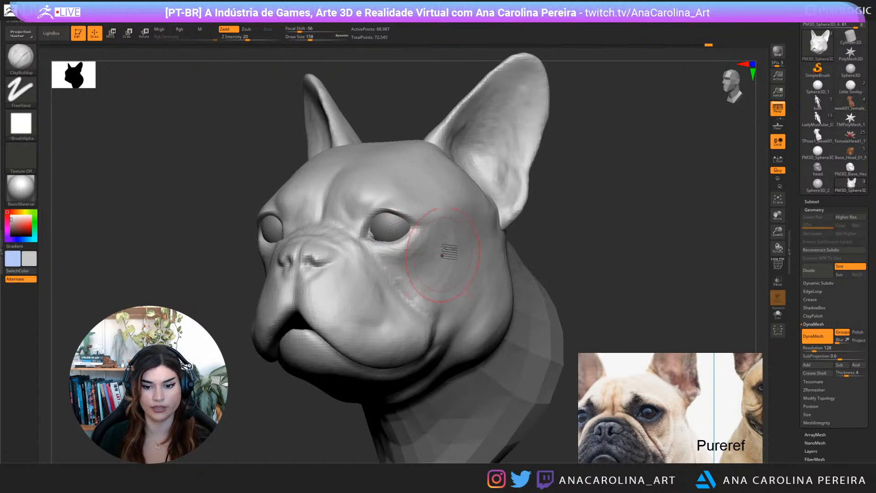
{"action": "mouse_move", "coordinate": [566, 260]}
{"action": "left_mouse_down", "text": "alt"}
{"action": "mouse_move", "coordinate": [548, 240]}
{"action": "mouse_move", "coordinate": [560, 243]}
{"action": "mouse_move", "coordinate": [553, 278]}
{"action": "mouse_move", "coordinate": [525, 273]}
{"action": "left_mouse_up", "text": "alt"}
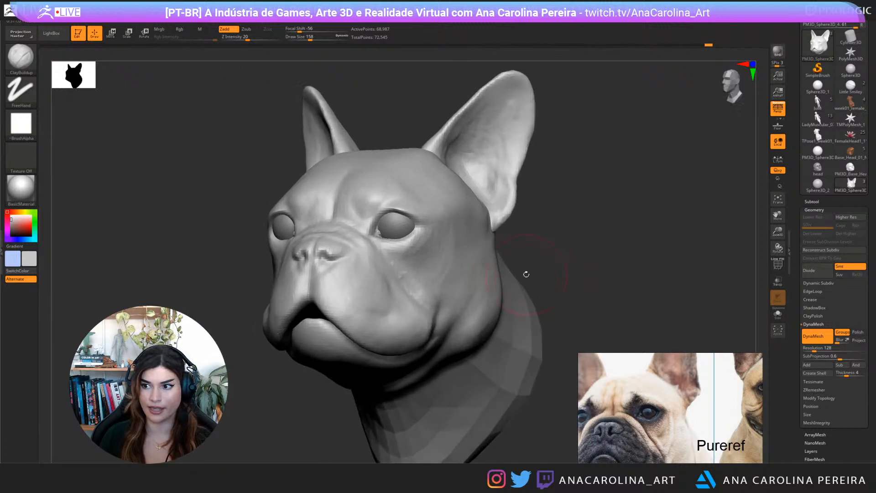
Add volume along the cheek fold beside the muzzle with the ClayBuildup brush at draw size 65
{"action": "key", "text": "s"}
{"action": "left_click_drag", "start_coordinate": [446, 282], "coordinate": [380, 273]}
{"action": "key", "text": "s"}
{"action": "key", "text": "space"}
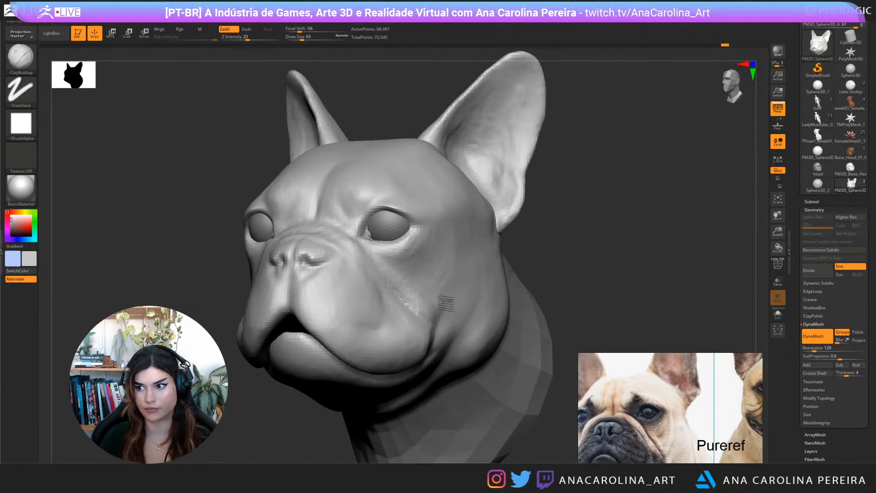
Carve a soft fold below the eye with the DamStandard brush at draw size 187 and Z Intensity 12
{"action": "left_click_drag", "start_coordinate": [596, 275], "coordinate": [584, 265]}
{"action": "key", "text": "b"}
{"action": "key", "text": "d"}
{"action": "key", "text": "s"}
{"action": "key", "text": "space"}
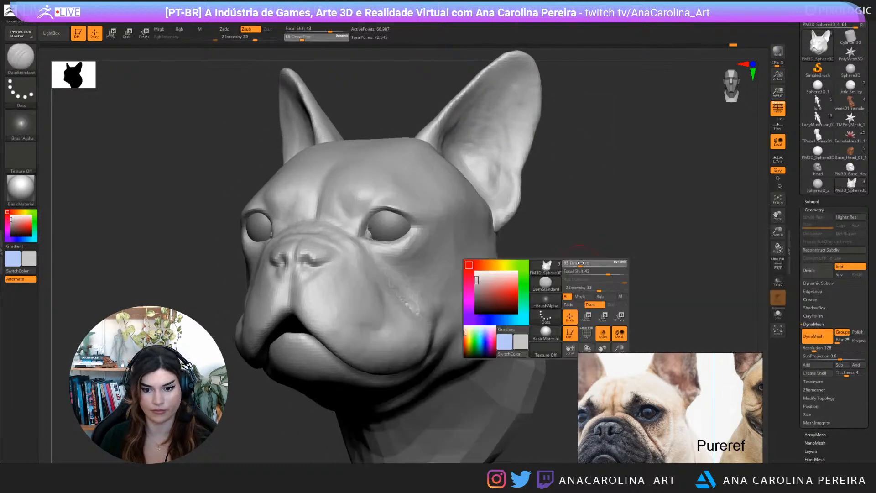
{"action": "key", "text": "space"}
{"action": "mouse_move", "coordinate": [417, 267]}
{"action": "left_mouse_down"}
{"action": "mouse_move", "coordinate": [426, 267]}
{"action": "mouse_move", "coordinate": [422, 292]}
{"action": "mouse_move", "coordinate": [400, 268]}
{"action": "left_mouse_up"}
{"action": "key", "text": "space"}
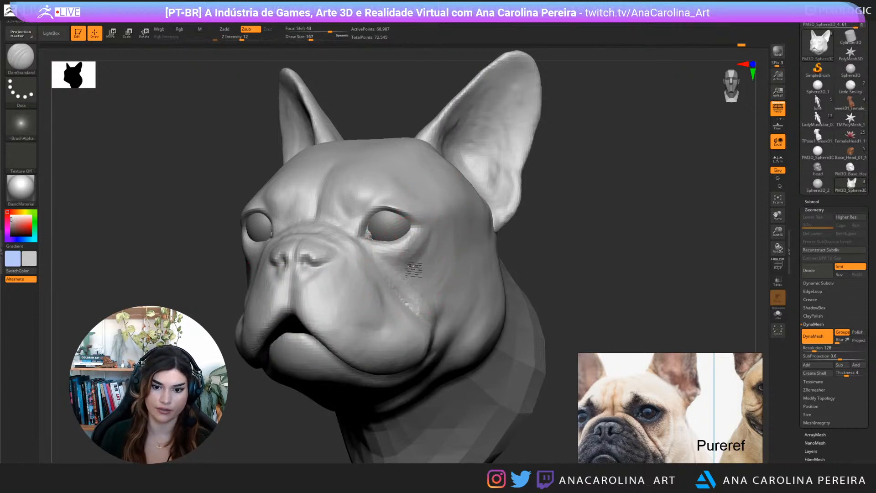
Soften the carving under the eye and on the cheek using DamStandard with Focal Shift 57, and undo the last stroke
{"action": "key", "text": "space"}
{"action": "left_click_drag", "start_coordinate": [431, 225], "coordinate": [434, 225]}
{"action": "key", "text": "space"}
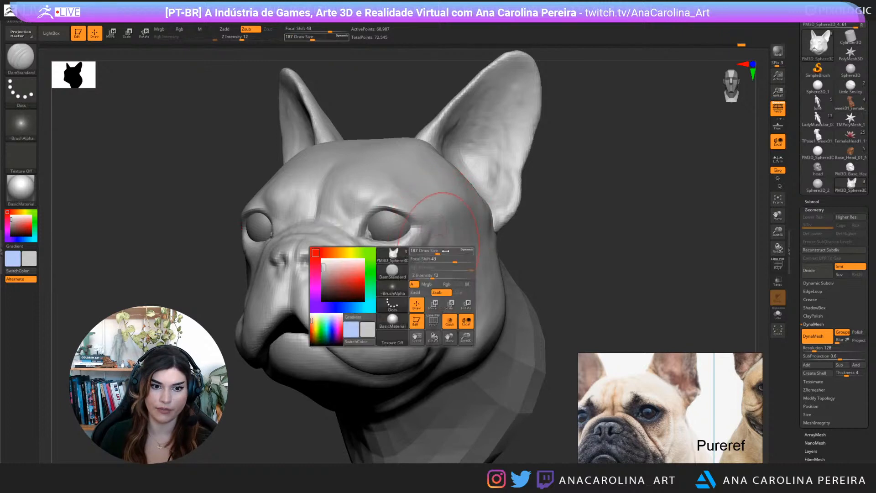
{"action": "left_click_drag", "start_coordinate": [413, 259], "coordinate": [422, 262]}
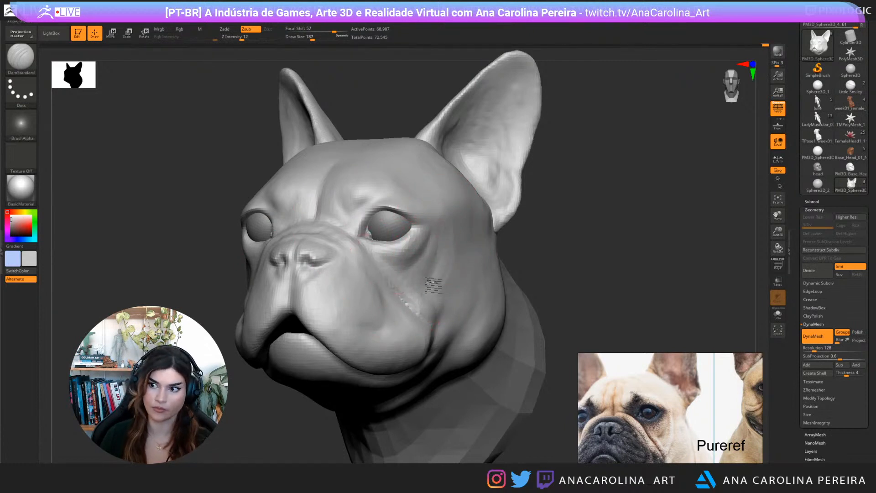
{"action": "key", "text": "ctrl+z"}
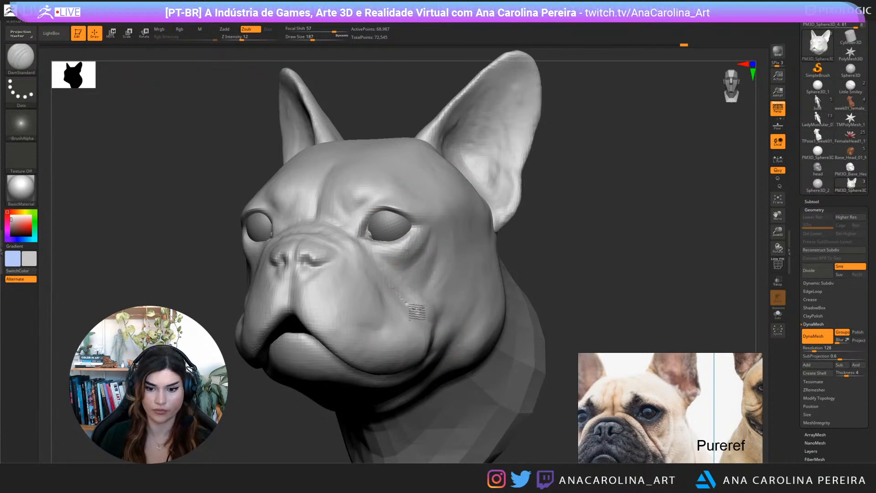
Restore the undone stroke and continue carving the cheek fold beside the muzzle with DamStandard at draw size 187
{"action": "key", "text": "ctrl+shift+z"}
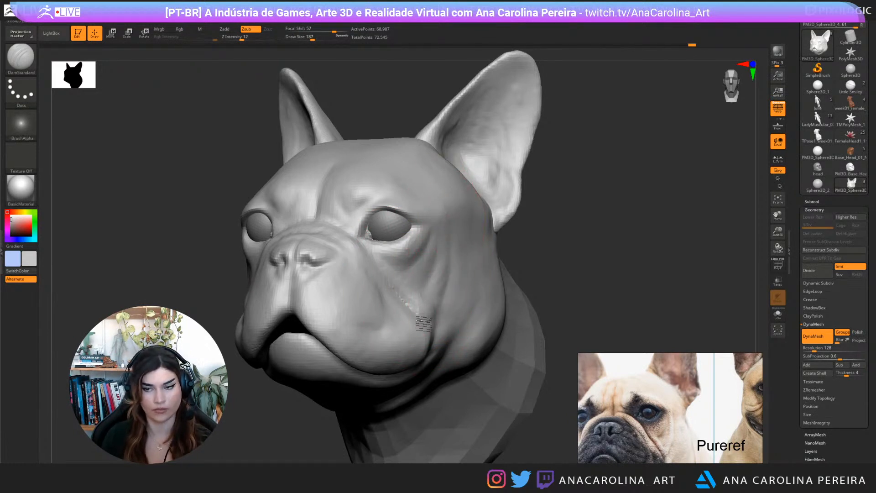
{"action": "left_click_drag", "start_coordinate": [570, 251], "coordinate": [548, 270]}
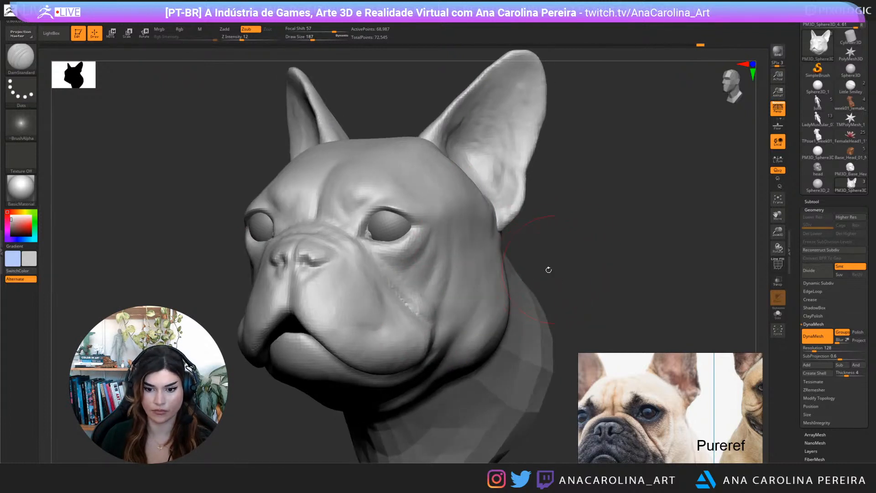
{"action": "left_click_drag", "start_coordinate": [516, 297], "coordinate": [532, 285]}
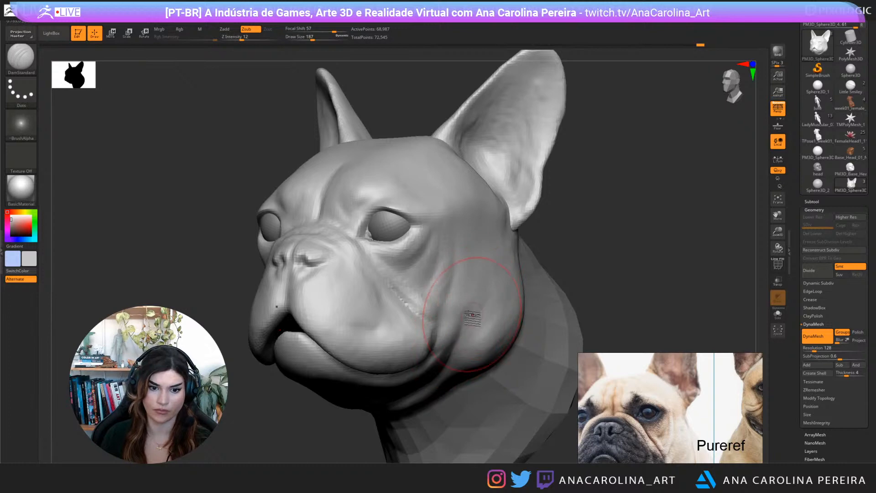
{"action": "left_click_drag", "start_coordinate": [590, 257], "coordinate": [563, 253]}
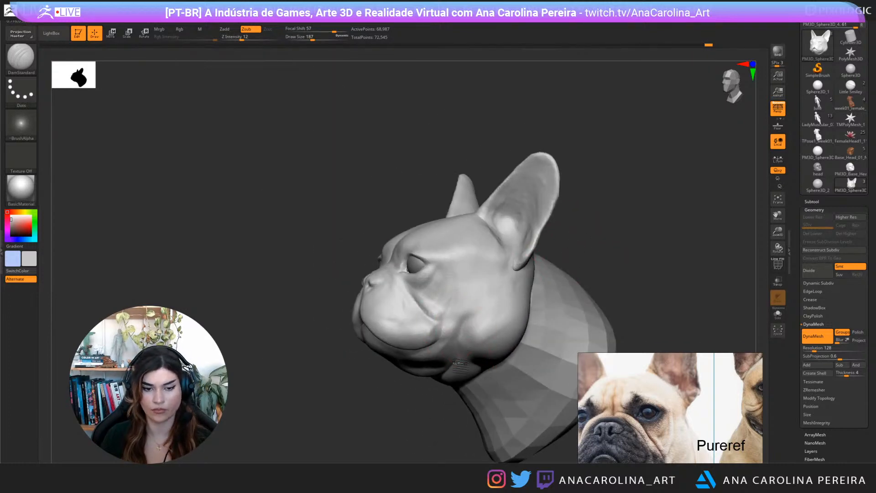
{"action": "mouse_move", "coordinate": [429, 418]}
{"action": "left_mouse_down"}
{"action": "mouse_move", "coordinate": [455, 420]}
{"action": "mouse_move", "coordinate": [436, 424]}
{"action": "mouse_move", "coordinate": [452, 426]}
{"action": "mouse_move", "coordinate": [439, 430]}
{"action": "left_mouse_up"}
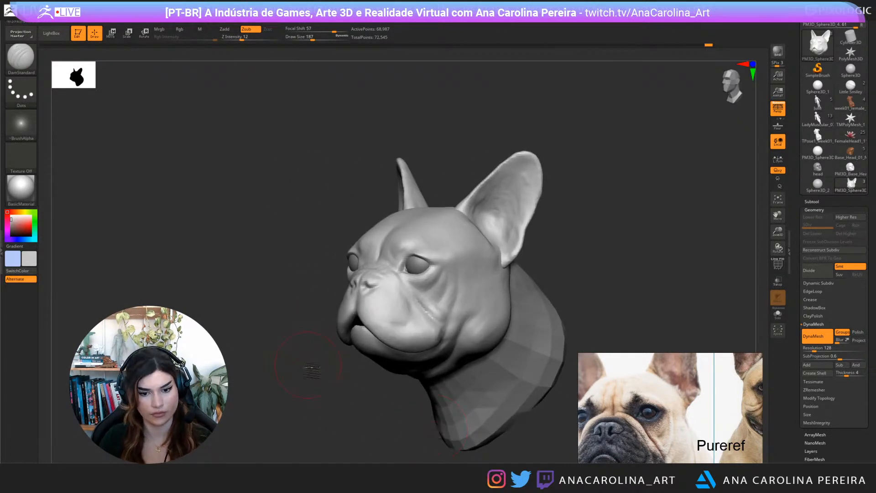
{"action": "left_click_drag", "start_coordinate": [312, 370], "coordinate": [315, 406], "text": "alt"}
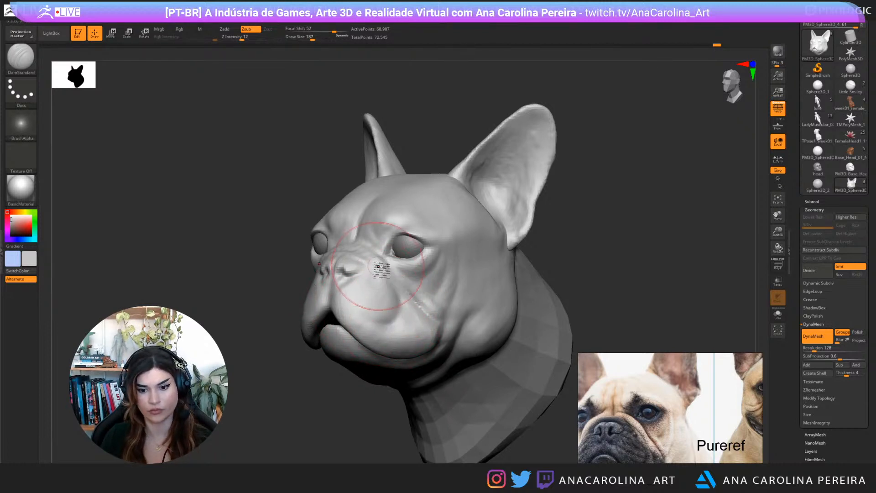
Refine the wrinkles above the nose bridge and the furrows between the brows up the forehead with DamStandard and smoothing
{"action": "left_click_drag", "start_coordinate": [347, 253], "coordinate": [366, 255], "text": "shift"}
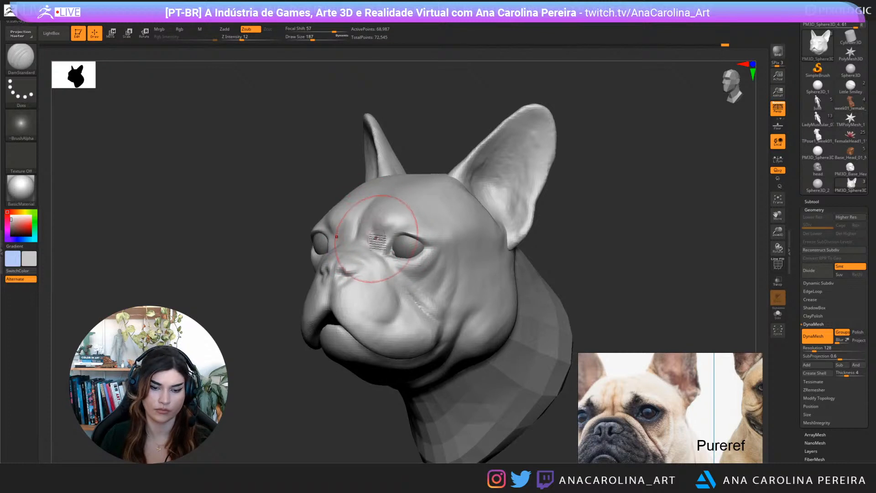
{"action": "mouse_move", "coordinate": [375, 234]}
{"action": "right_mouse_down"}
{"action": "mouse_move", "coordinate": [402, 197]}
{"action": "mouse_move", "coordinate": [386, 183]}
{"action": "right_mouse_up"}
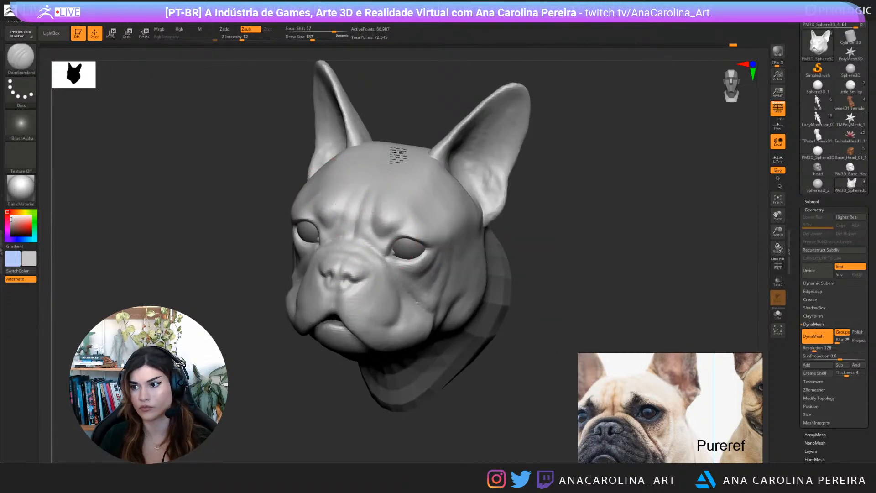
{"action": "mouse_move", "coordinate": [417, 120]}
{"action": "right_mouse_down"}
{"action": "mouse_move", "coordinate": [438, 122]}
{"action": "mouse_move", "coordinate": [503, 221]}
{"action": "mouse_move", "coordinate": [489, 238]}
{"action": "mouse_move", "coordinate": [569, 257]}
{"action": "right_mouse_up"}
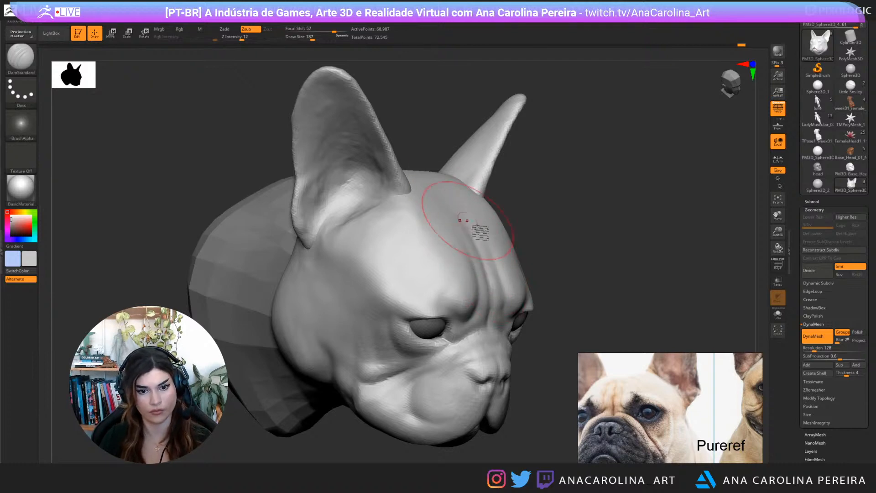
{"action": "mouse_move", "coordinate": [461, 221]}
{"action": "right_mouse_down", "text": "shift"}
{"action": "mouse_move", "coordinate": [514, 233]}
{"action": "mouse_move", "coordinate": [497, 229]}
{"action": "right_mouse_up", "text": "shift"}
{"action": "right_click_drag", "start_coordinate": [528, 172], "coordinate": [468, 89]}
{"action": "right_click_drag", "start_coordinate": [609, 197], "coordinate": [633, 203]}
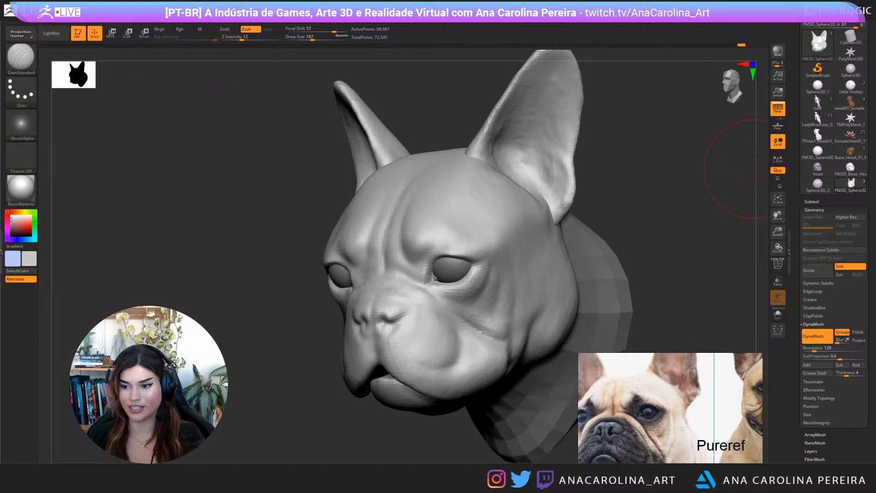
Sharpen the crease running from the inner eye corner to the cheek using DamStandard at draw size 132
{"action": "left_click_drag", "start_coordinate": [727, 257], "coordinate": [723, 258]}
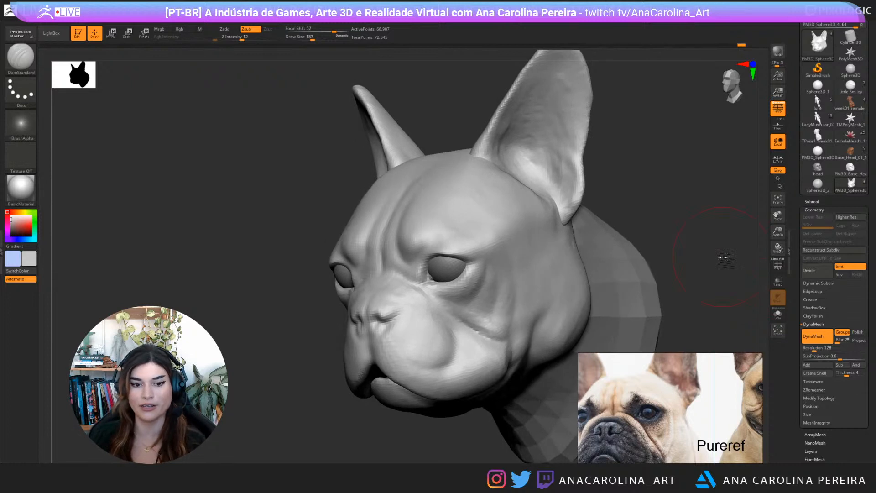
{"action": "left_click_drag", "start_coordinate": [640, 173], "coordinate": [631, 209]}
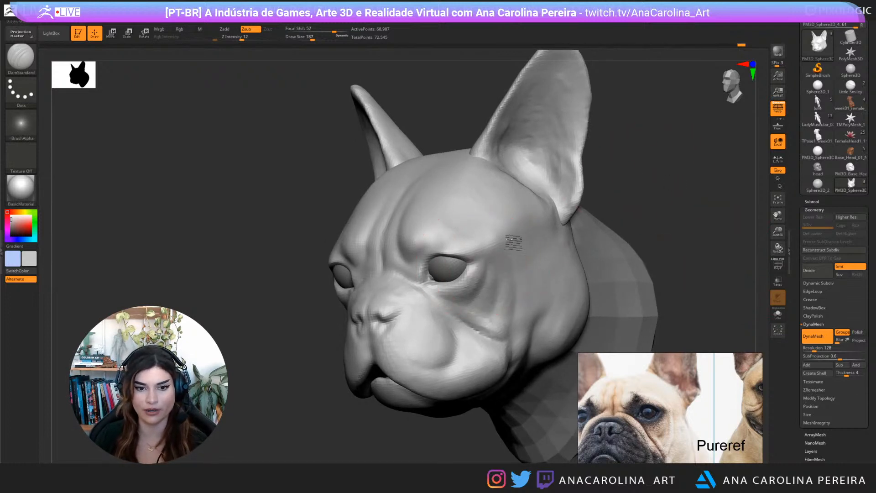
{"action": "key", "text": "space"}
{"action": "left_click", "coordinate": [472, 242]}
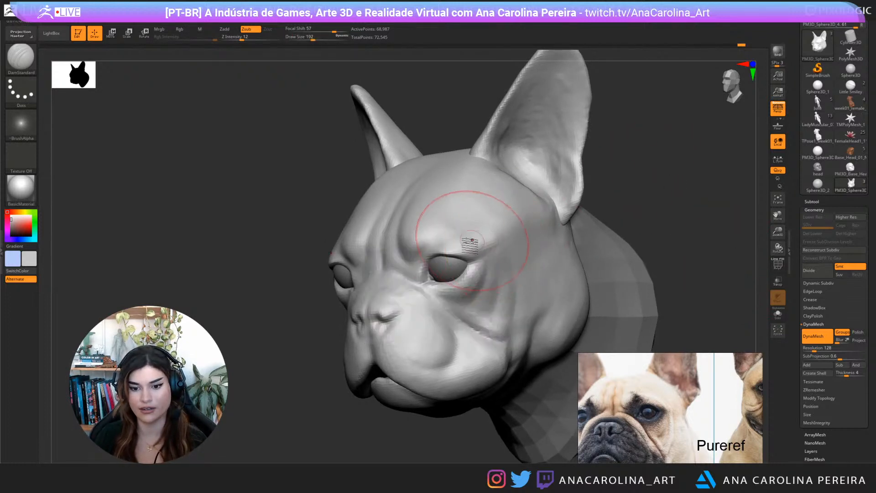
{"action": "key", "text": "space"}
{"action": "mouse_move", "coordinate": [426, 247]}
{"action": "left_mouse_down"}
{"action": "mouse_move", "coordinate": [402, 254]}
{"action": "mouse_move", "coordinate": [420, 287]}
{"action": "left_mouse_up"}
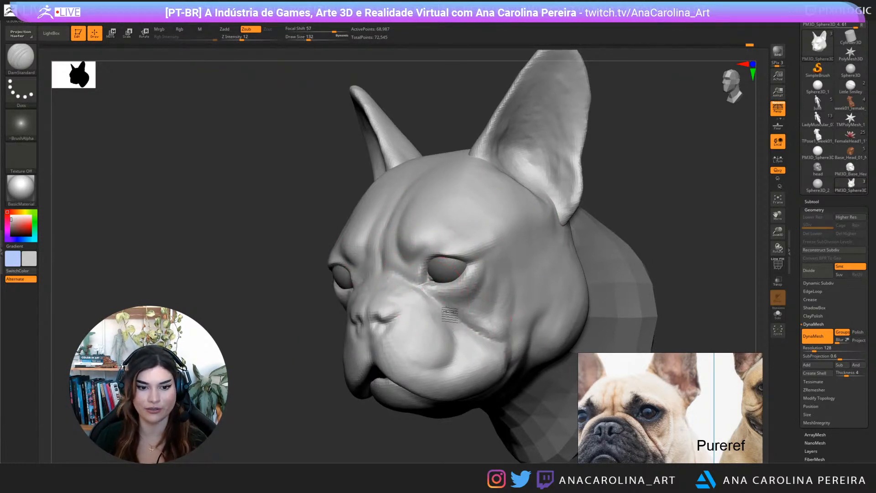
Bring the front-facing bulldog photo into view on the reference board and deepen the muzzle fold toward the mouth corner with DamStandard
{"action": "left_click_drag", "start_coordinate": [655, 191], "coordinate": [547, 165]}
{"action": "scroll", "coordinate": [671, 397], "scroll_direction": "down", "scroll_amount": 3}
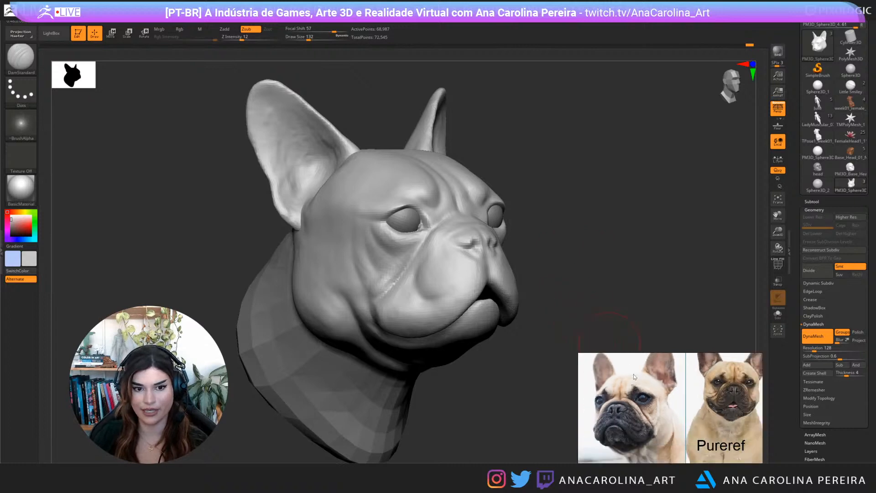
{"action": "middle_click_drag", "start_coordinate": [704, 390], "coordinate": [672, 386]}
{"action": "scroll", "coordinate": [672, 384], "scroll_direction": "up", "scroll_amount": 2}
{"action": "left_click_drag", "start_coordinate": [600, 264], "coordinate": [603, 290]}
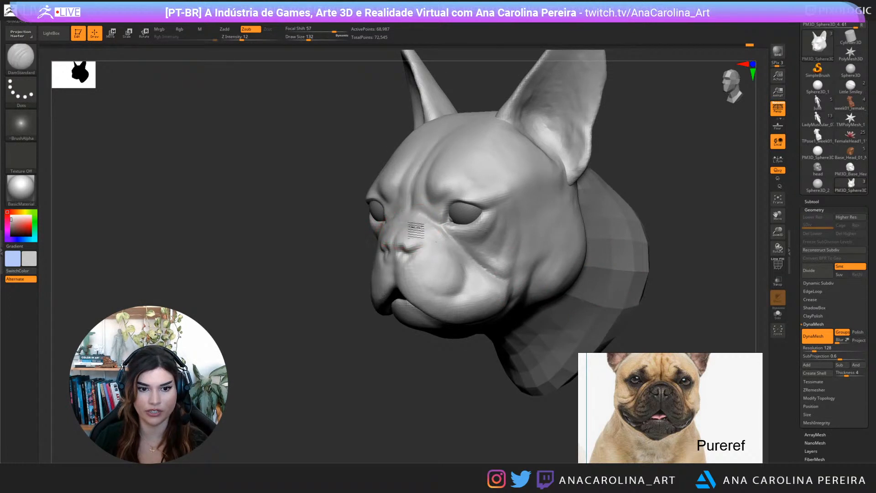
{"action": "left_click_drag", "start_coordinate": [409, 358], "coordinate": [455, 259]}
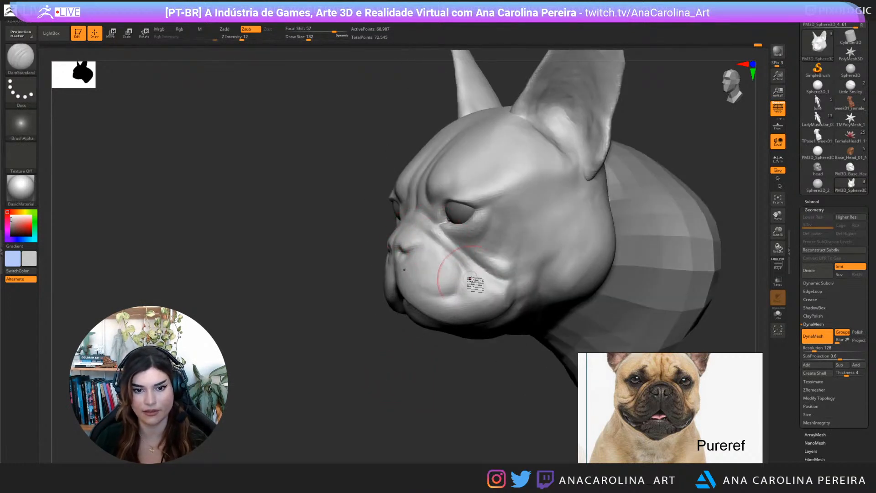
{"action": "mouse_move", "coordinate": [482, 371]}
{"action": "left_mouse_down"}
{"action": "mouse_move", "coordinate": [520, 339]}
{"action": "mouse_move", "coordinate": [518, 294]}
{"action": "mouse_move", "coordinate": [541, 304]}
{"action": "mouse_move", "coordinate": [581, 227]}
{"action": "mouse_move", "coordinate": [473, 230]}
{"action": "left_mouse_up"}
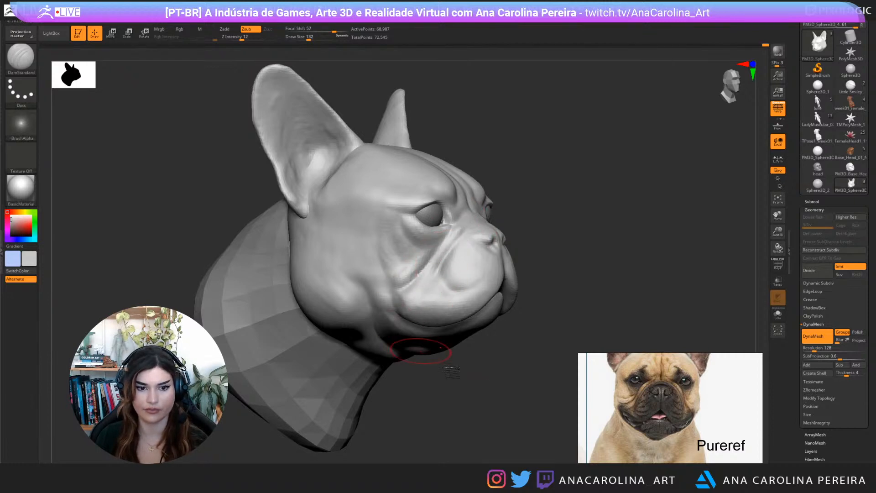
{"action": "left_click_drag", "start_coordinate": [405, 303], "coordinate": [418, 337]}
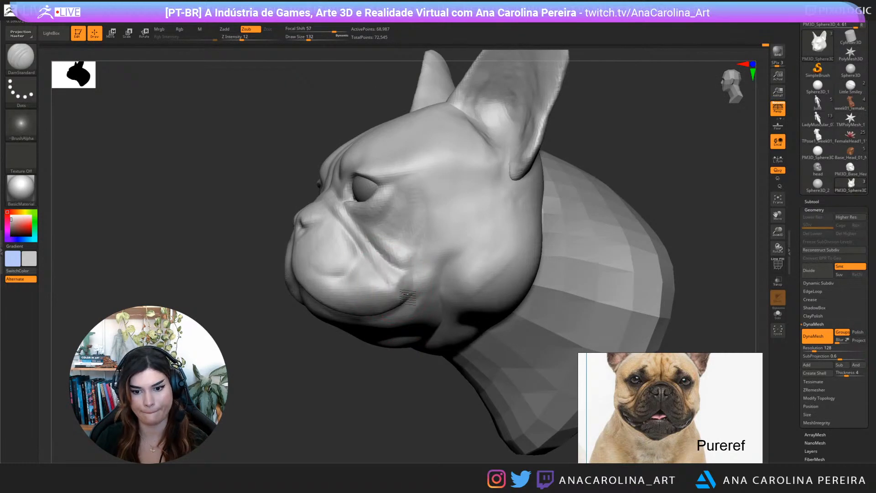
{"action": "mouse_move", "coordinate": [372, 369]}
{"action": "left_mouse_down"}
{"action": "mouse_move", "coordinate": [525, 309]}
{"action": "mouse_move", "coordinate": [365, 277]}
{"action": "left_mouse_up"}
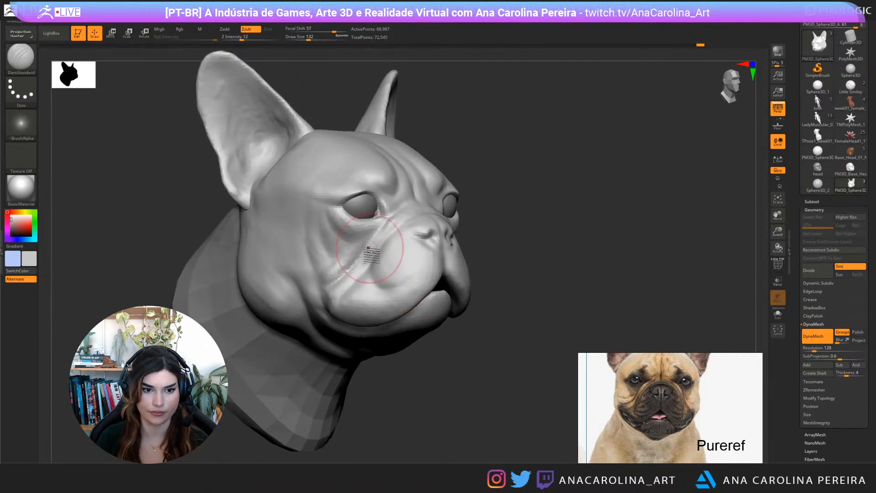
Build up volume along the cheek fold beside the muzzle with the ClayBuildup brush at draw size 71
{"action": "key", "text": "b"}
{"action": "key", "text": "c"}
{"action": "key", "text": "b"}
{"action": "key", "text": "space"}
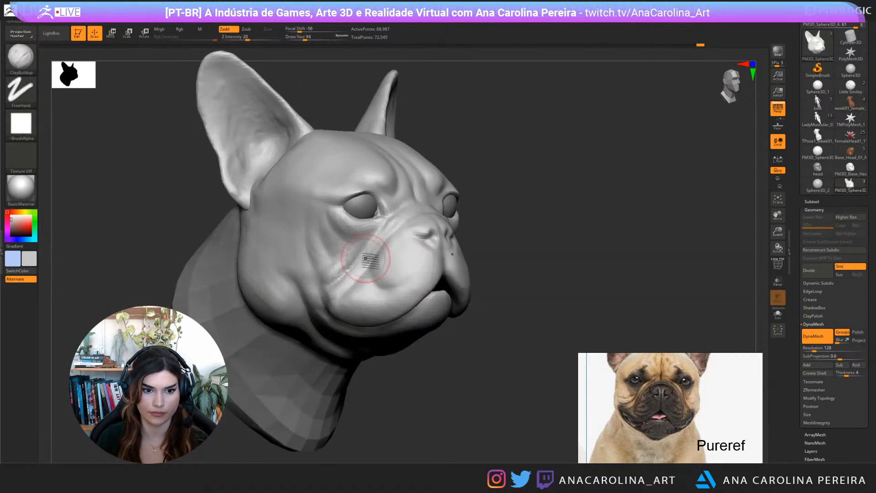
{"action": "key", "text": "space"}
{"action": "left_click", "coordinate": [370, 252]}
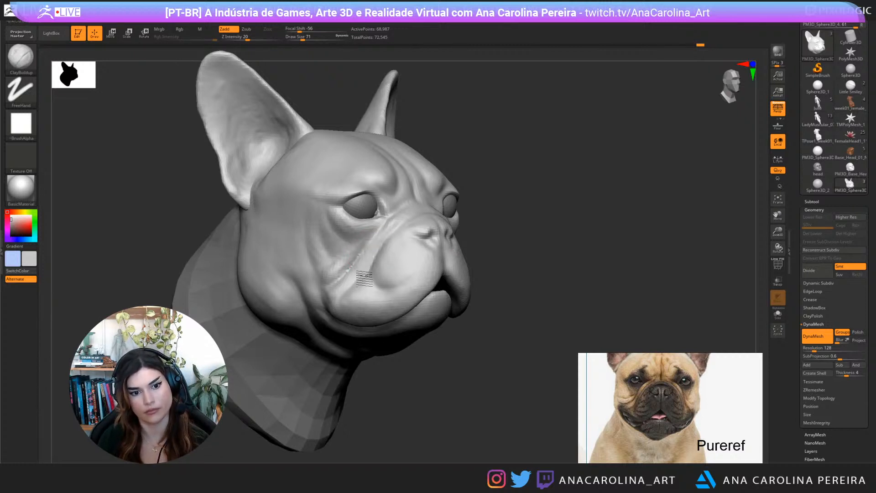
{"action": "mouse_move", "coordinate": [401, 302]}
{"action": "right_mouse_down"}
{"action": "mouse_move", "coordinate": [434, 328]}
{"action": "mouse_move", "coordinate": [406, 383]}
{"action": "mouse_move", "coordinate": [377, 385]}
{"action": "mouse_move", "coordinate": [443, 333]}
{"action": "right_mouse_up"}
{"action": "mouse_move", "coordinate": [477, 254]}
{"action": "left_mouse_down"}
{"action": "mouse_move", "coordinate": [488, 265]}
{"action": "mouse_move", "coordinate": [500, 257]}
{"action": "mouse_move", "coordinate": [466, 239]}
{"action": "mouse_move", "coordinate": [489, 259]}
{"action": "left_mouse_up"}
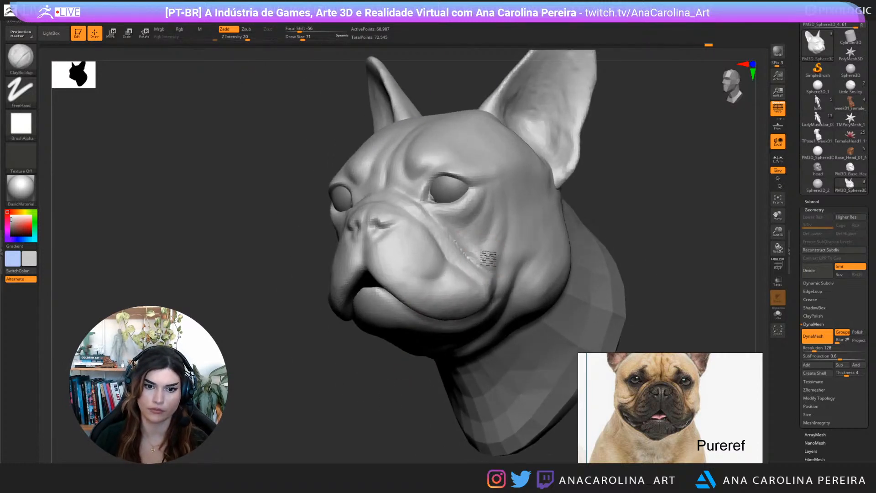
{"action": "mouse_move", "coordinate": [520, 228]}
{"action": "right_mouse_down"}
{"action": "mouse_move", "coordinate": [599, 180]}
{"action": "mouse_move", "coordinate": [611, 188]}
{"action": "mouse_move", "coordinate": [602, 202]}
{"action": "right_mouse_up"}
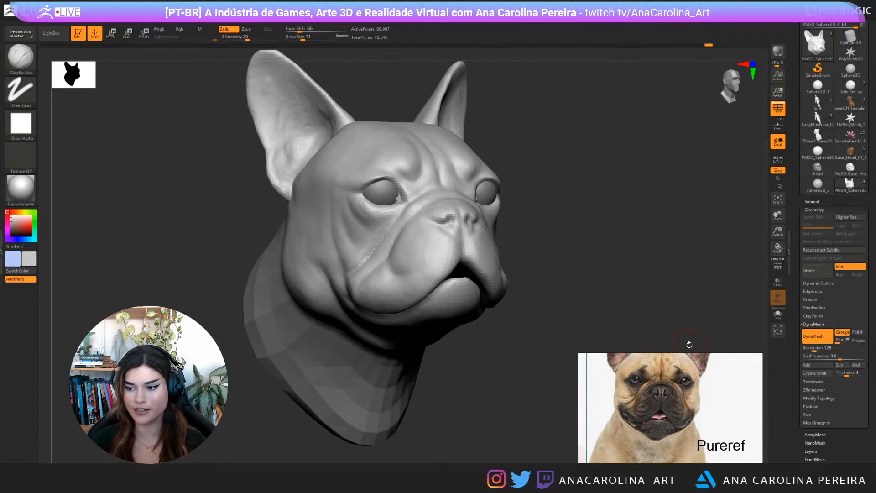
{"action": "left_click_drag", "start_coordinate": [568, 265], "coordinate": [583, 257]}
Try scaling up both eyeballs in the PM3D_Sphere3D_3 subtool, undo it, and return to the head subtool
{"action": "left_click", "coordinate": [812, 202]}
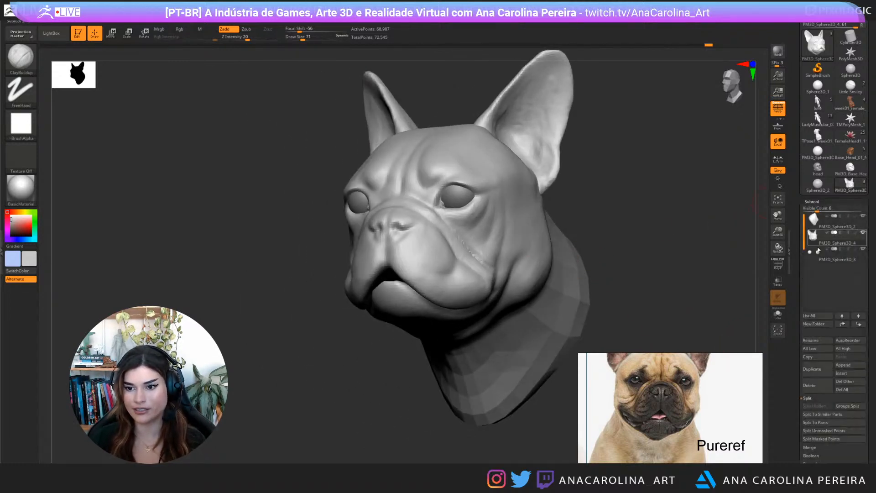
{"action": "left_click", "coordinate": [815, 259]}
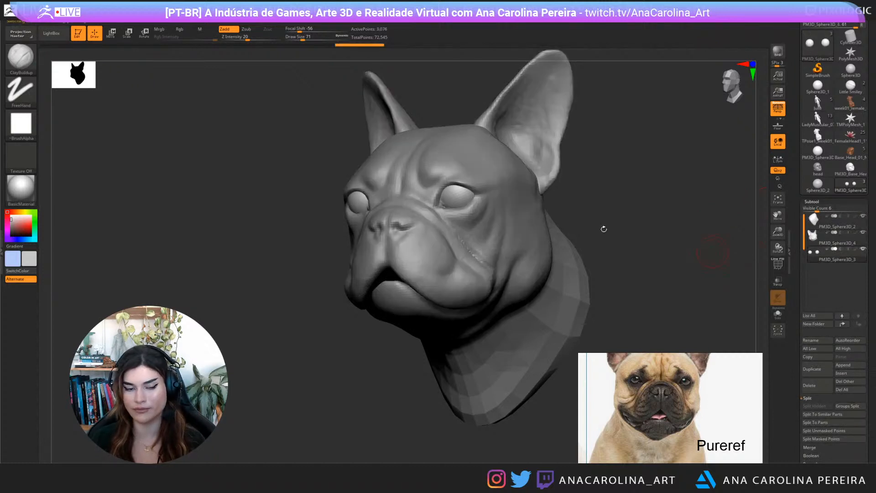
{"action": "left_click_drag", "start_coordinate": [604, 228], "coordinate": [615, 224]}
{"action": "key", "text": "e"}
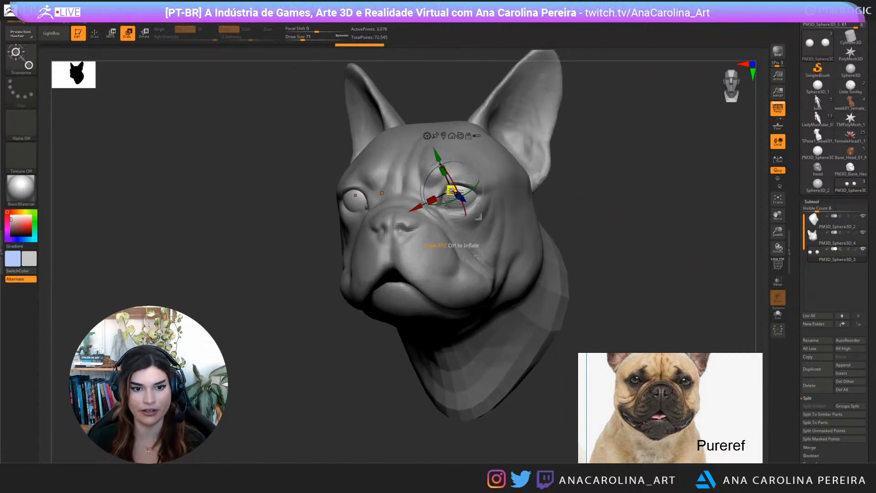
{"action": "left_click_drag", "start_coordinate": [454, 195], "coordinate": [536, 249]}
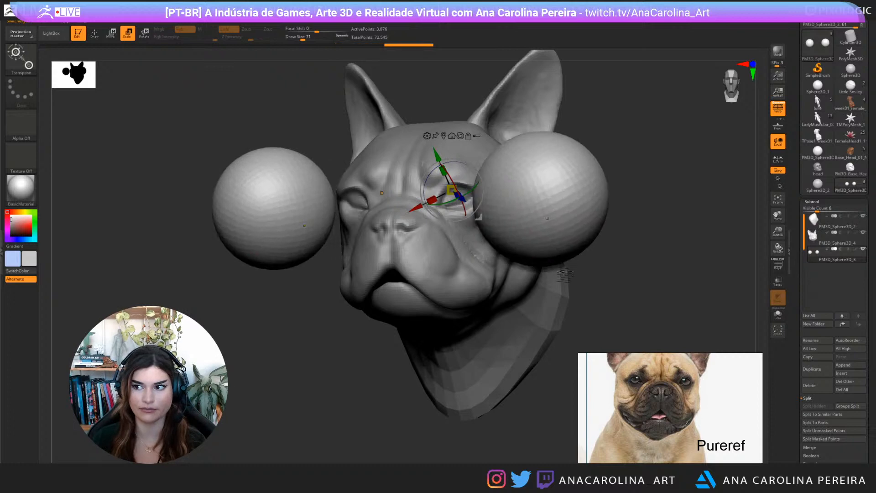
{"action": "key", "text": "ctrl+z"}
{"action": "left_click_drag", "start_coordinate": [594, 237], "coordinate": [665, 235]}
{"action": "left_click", "coordinate": [469, 275], "text": "alt"}
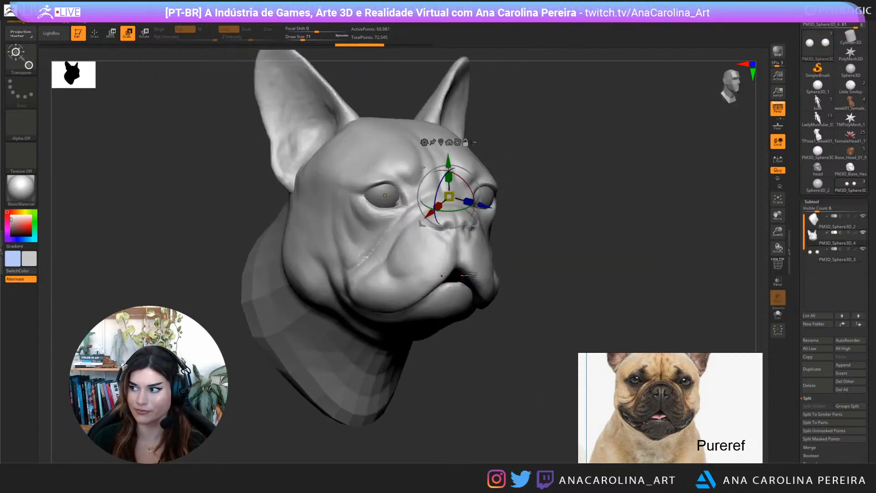
Deepen the fold beneath the lower lip and along the chin with DamStandard at draw size 182
{"action": "mouse_move", "coordinate": [601, 241]}
{"action": "left_mouse_down", "text": "alt"}
{"action": "mouse_move", "coordinate": [638, 242]}
{"action": "mouse_move", "coordinate": [649, 212]}
{"action": "left_mouse_up", "text": "alt"}
{"action": "key", "text": "b"}
{"action": "key", "text": "d"}
{"action": "key", "text": "s"}
{"action": "key", "text": "space"}
{"action": "left_click", "coordinate": [633, 242]}
{"action": "key", "text": "space"}
{"action": "left_click_drag", "start_coordinate": [649, 211], "coordinate": [587, 293]}
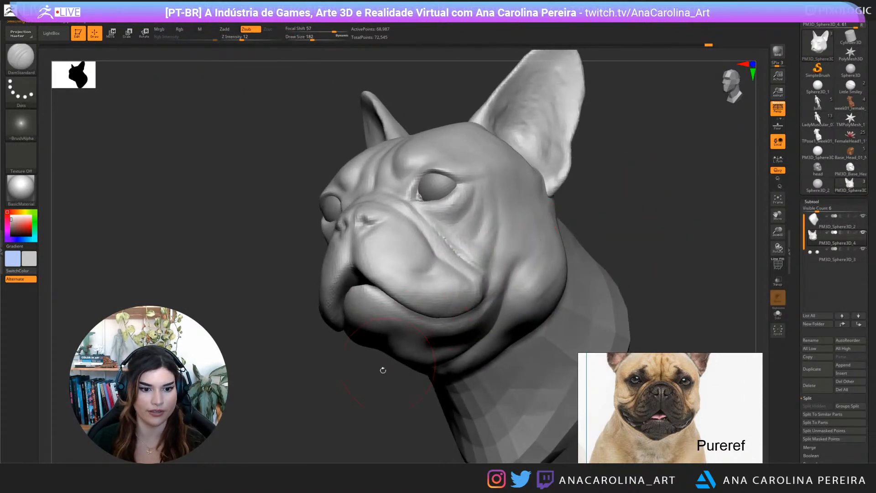
{"action": "left_click_drag", "start_coordinate": [384, 367], "coordinate": [455, 324]}
{"action": "left_click_drag", "start_coordinate": [619, 274], "coordinate": [565, 265]}
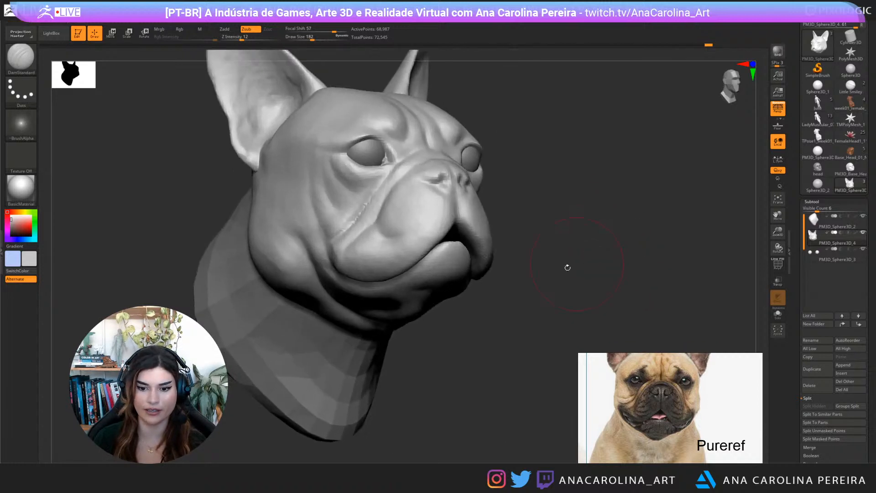
{"action": "left_click_drag", "start_coordinate": [457, 301], "coordinate": [452, 292]}
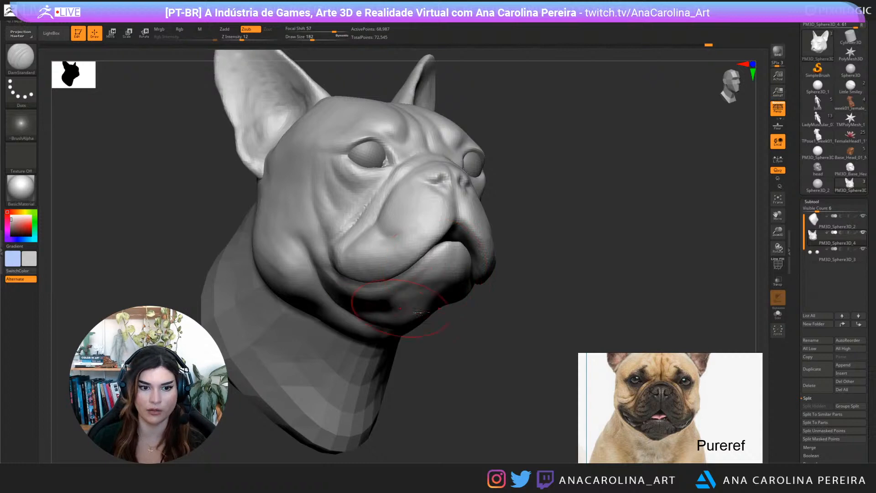
Carve the crease running under the mouth corner toward the jaw with DamStandard, reducing the draw size to 145
{"action": "mouse_move", "coordinate": [354, 306]}
{"action": "left_mouse_down"}
{"action": "mouse_move", "coordinate": [454, 317]}
{"action": "mouse_move", "coordinate": [329, 356]}
{"action": "left_mouse_up"}
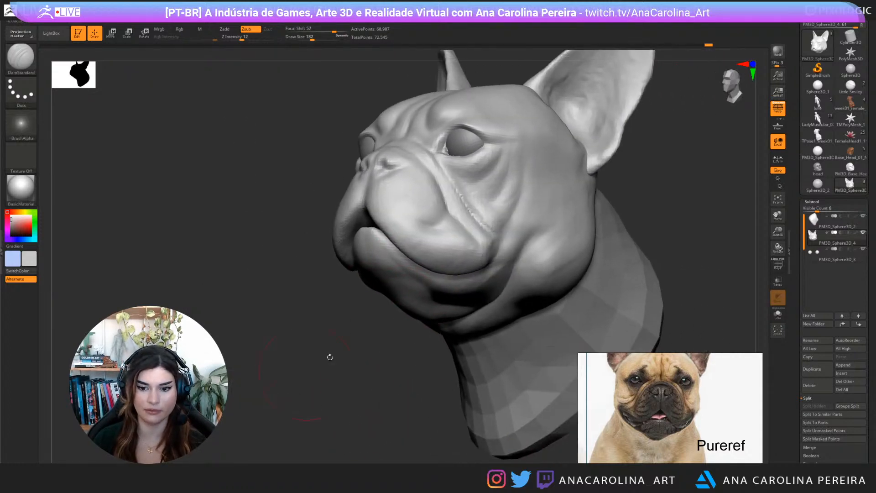
{"action": "left_click_drag", "start_coordinate": [436, 351], "coordinate": [434, 255]}
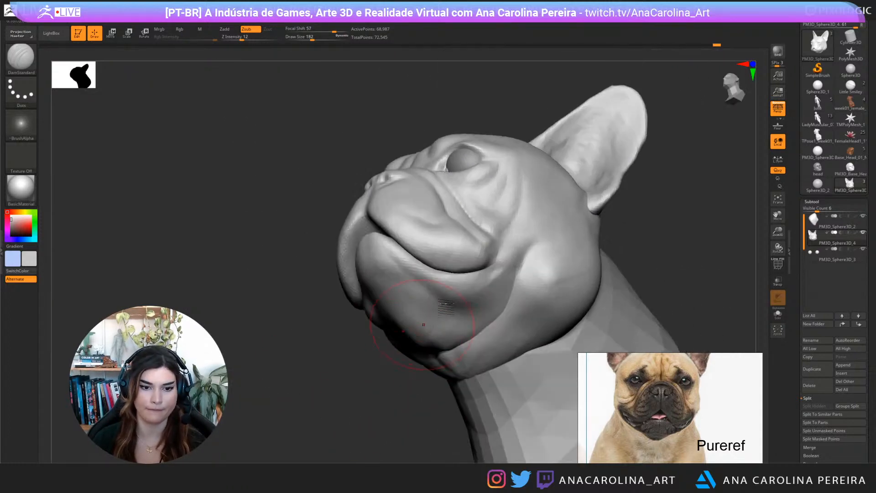
{"action": "mouse_move", "coordinate": [524, 267]}
{"action": "left_mouse_down"}
{"action": "mouse_move", "coordinate": [381, 409]}
{"action": "mouse_move", "coordinate": [493, 337]}
{"action": "mouse_move", "coordinate": [484, 328]}
{"action": "left_mouse_up"}
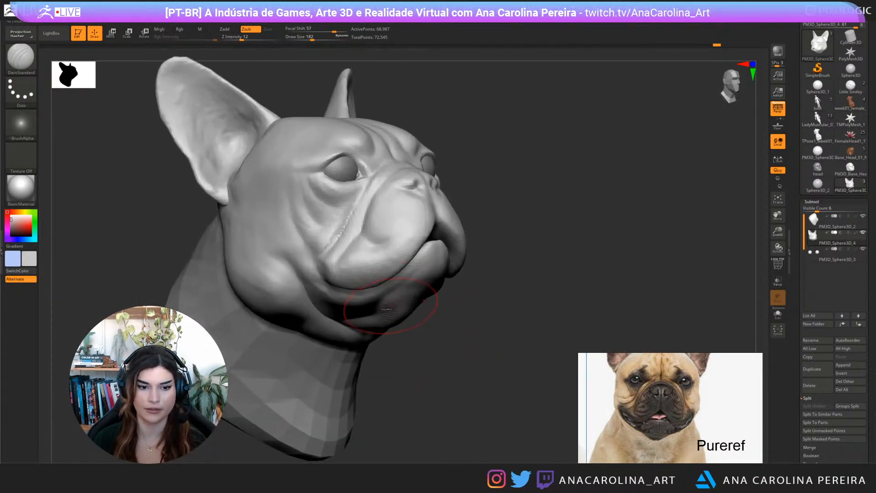
{"action": "left_click_drag", "start_coordinate": [423, 327], "coordinate": [421, 337]}
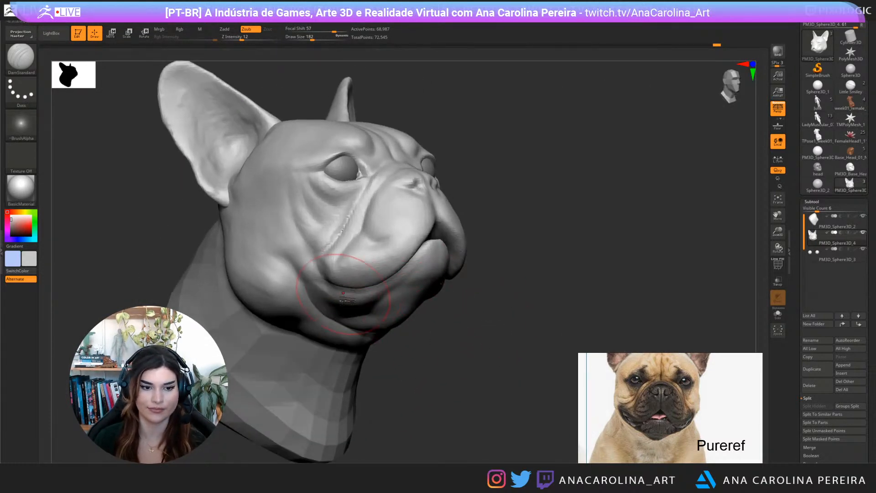
{"action": "key", "text": "s"}
{"action": "left_click_drag", "start_coordinate": [330, 284], "coordinate": [320, 276]}
{"action": "right_click_drag", "start_coordinate": [310, 282], "coordinate": [397, 319]}
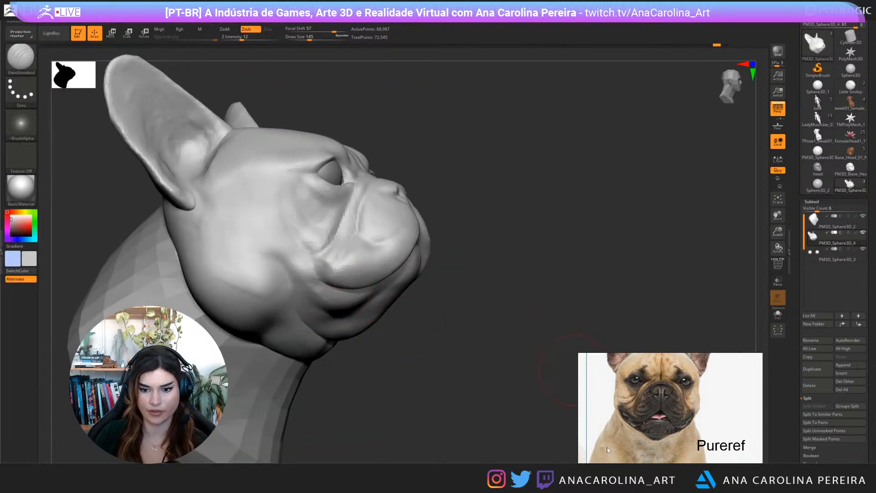
Bring the side-view photo of the white bulldog into view and carve the jaw crease below the cheek with DamStandard at draw size 207
{"action": "scroll", "coordinate": [609, 449], "scroll_direction": "down", "scroll_amount": 5}
{"action": "scroll", "coordinate": [647, 430], "scroll_direction": "up", "scroll_amount": 5}
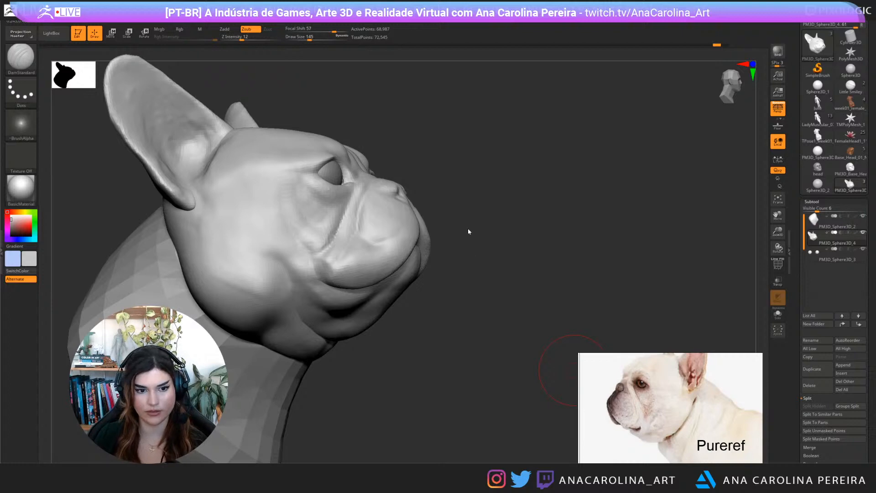
{"action": "mouse_move", "coordinate": [468, 232]}
{"action": "right_mouse_down"}
{"action": "mouse_move", "coordinate": [411, 365]}
{"action": "mouse_move", "coordinate": [352, 428]}
{"action": "mouse_move", "coordinate": [395, 401]}
{"action": "right_mouse_up"}
{"action": "key", "text": "space"}
{"action": "left_click_drag", "start_coordinate": [415, 320], "coordinate": [421, 321]}
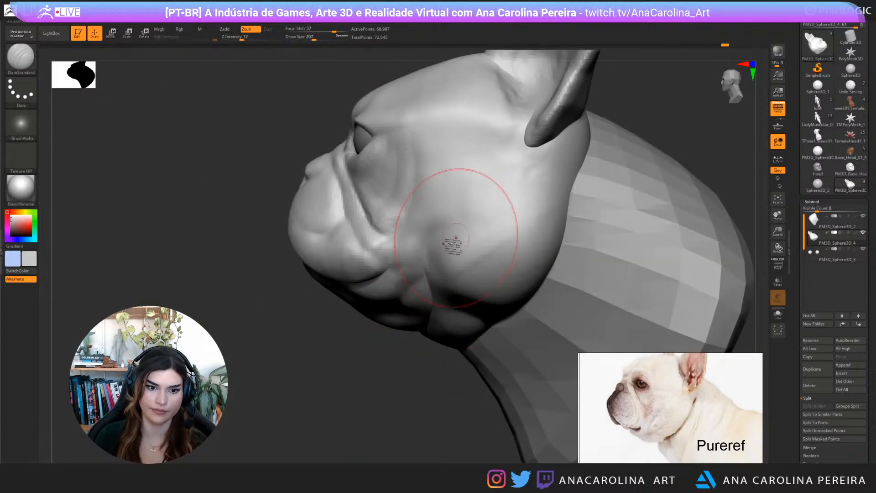
{"action": "right_click_drag", "start_coordinate": [401, 295], "coordinate": [414, 323]}
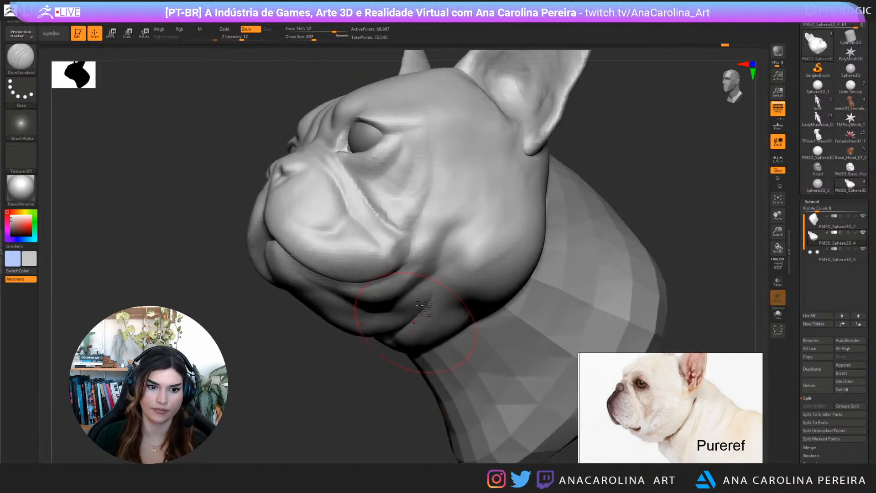
Build up the skin fold under the jaw with ClayBuildup at draw size 158 and soften its edges
{"action": "mouse_move", "coordinate": [371, 392]}
{"action": "right_mouse_down"}
{"action": "mouse_move", "coordinate": [377, 354]}
{"action": "mouse_move", "coordinate": [402, 337]}
{"action": "right_mouse_up"}
{"action": "key", "text": "b"}
{"action": "key", "text": "c"}
{"action": "key", "text": "b"}
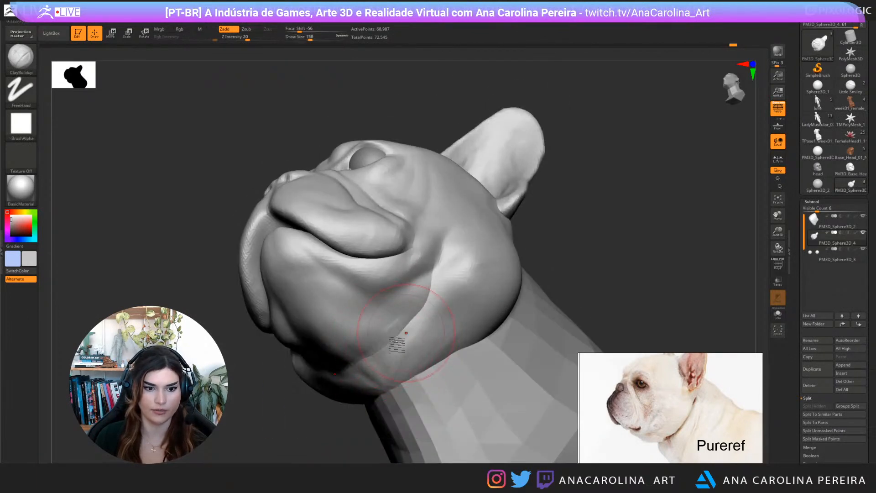
{"action": "mouse_move", "coordinate": [406, 333]}
{"action": "left_mouse_down"}
{"action": "mouse_move", "coordinate": [349, 369]}
{"action": "mouse_move", "coordinate": [410, 319]}
{"action": "mouse_move", "coordinate": [403, 365]}
{"action": "left_mouse_up"}
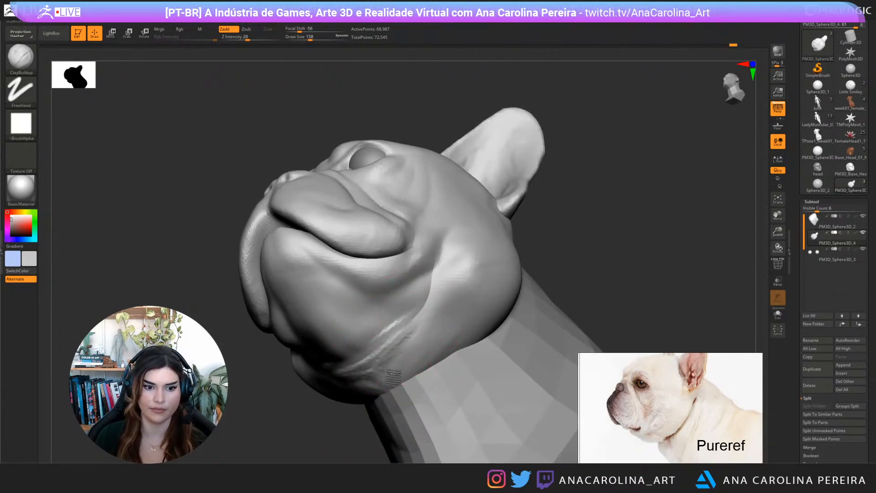
{"action": "mouse_move", "coordinate": [421, 322]}
{"action": "right_mouse_down"}
{"action": "mouse_move", "coordinate": [421, 407]}
{"action": "mouse_move", "coordinate": [305, 345]}
{"action": "mouse_move", "coordinate": [334, 321]}
{"action": "right_mouse_up"}
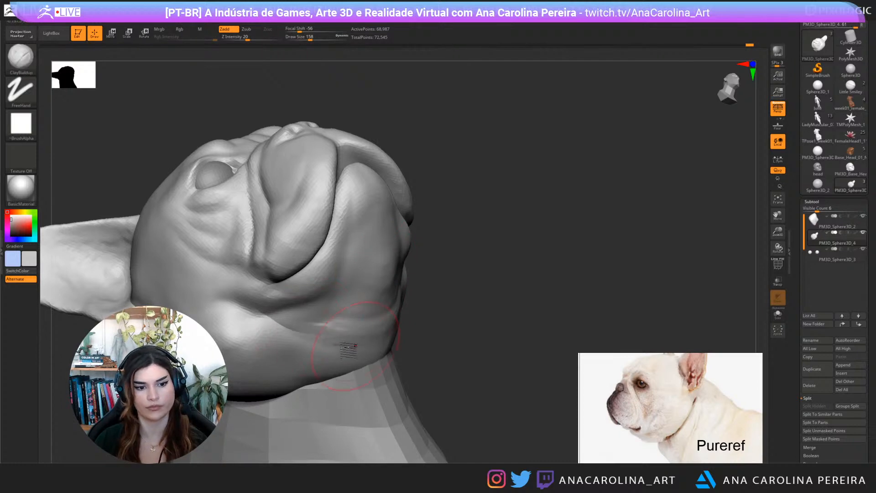
{"action": "left_click_drag", "start_coordinate": [324, 340], "coordinate": [358, 328]}
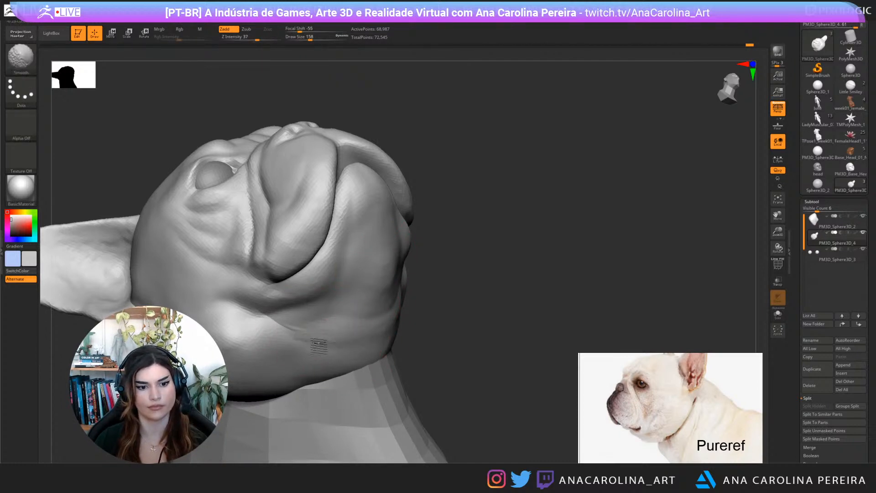
{"action": "left_click_drag", "start_coordinate": [413, 334], "coordinate": [421, 341]}
Smooth the fold where the back of the jaw meets the cheek, checking the head in profile
{"action": "right_click_drag", "start_coordinate": [435, 373], "coordinate": [431, 319], "text": "ctrl"}
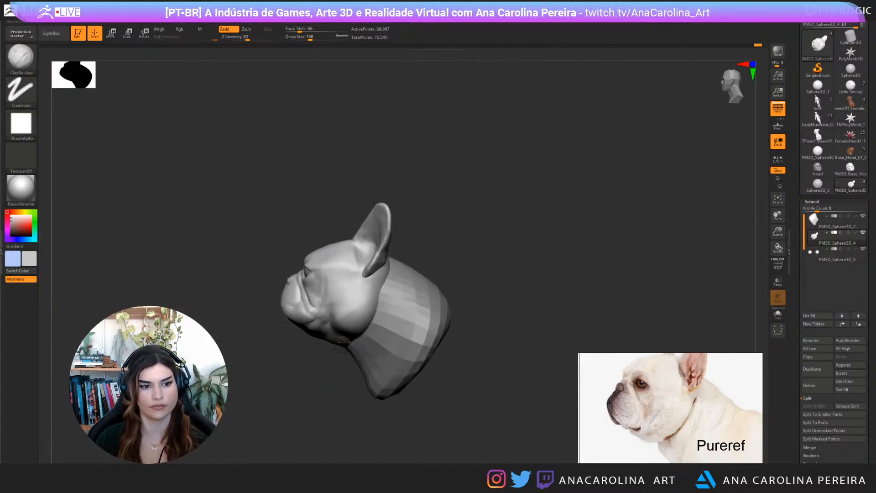
{"action": "left_click_drag", "start_coordinate": [329, 397], "coordinate": [478, 399]}
{"action": "right_click_drag", "start_coordinate": [460, 393], "coordinate": [482, 446], "text": "ctrl"}
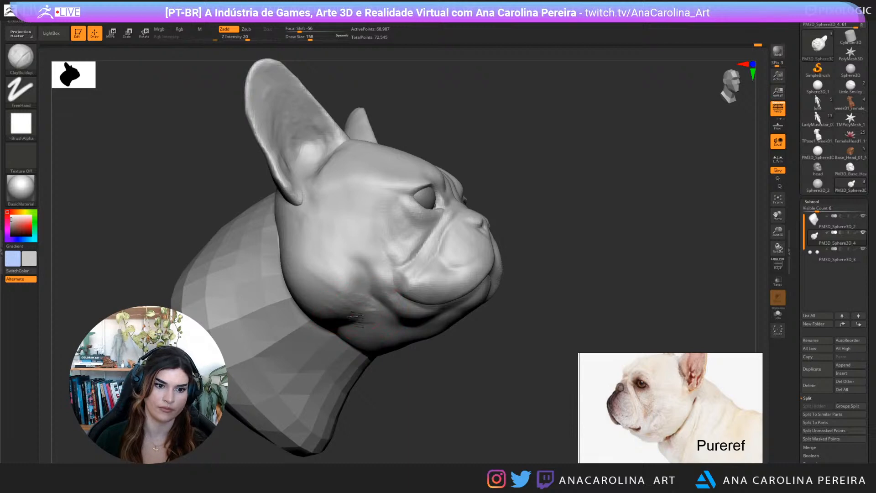
{"action": "mouse_move", "coordinate": [353, 303]}
{"action": "left_mouse_down", "text": "shift"}
{"action": "mouse_move", "coordinate": [343, 307]}
{"action": "mouse_move", "coordinate": [360, 315]}
{"action": "left_mouse_up", "text": "shift"}
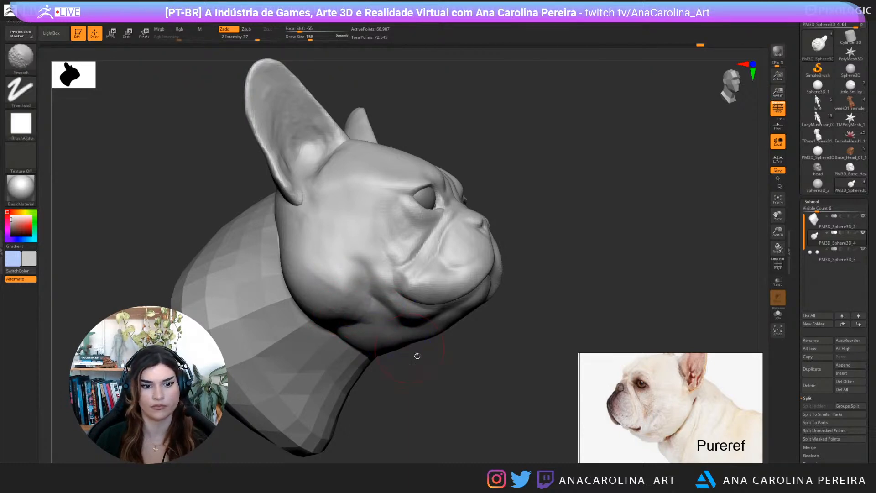
{"action": "mouse_move", "coordinate": [417, 356]}
{"action": "left_mouse_down"}
{"action": "mouse_move", "coordinate": [347, 452]}
{"action": "mouse_move", "coordinate": [341, 434]}
{"action": "left_mouse_up"}
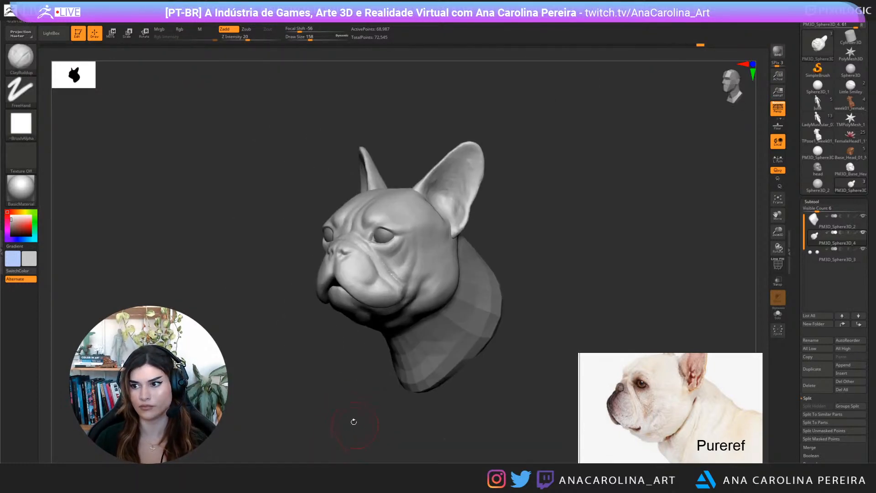
Carve the transition behind the cheek and below the ear with DamStandard at draw size 202
{"action": "mouse_move", "coordinate": [354, 423]}
{"action": "right_mouse_down", "text": "alt"}
{"action": "mouse_move", "coordinate": [359, 405]}
{"action": "mouse_move", "coordinate": [356, 430]}
{"action": "right_mouse_up", "text": "alt"}
{"action": "mouse_move", "coordinate": [359, 420]}
{"action": "left_mouse_down"}
{"action": "mouse_move", "coordinate": [314, 420]}
{"action": "mouse_move", "coordinate": [413, 403]}
{"action": "mouse_move", "coordinate": [399, 385]}
{"action": "mouse_move", "coordinate": [411, 384]}
{"action": "left_mouse_up"}
{"action": "key", "text": "b"}
{"action": "key", "text": "d"}
{"action": "key", "text": "s"}
{"action": "key", "text": "space"}
{"action": "left_click", "coordinate": [431, 314]}
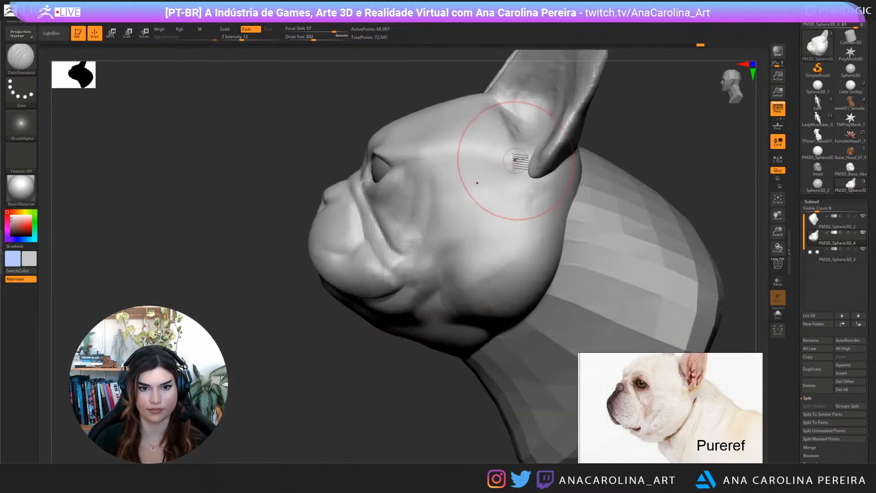
{"action": "left_click_drag", "start_coordinate": [645, 133], "coordinate": [524, 274]}
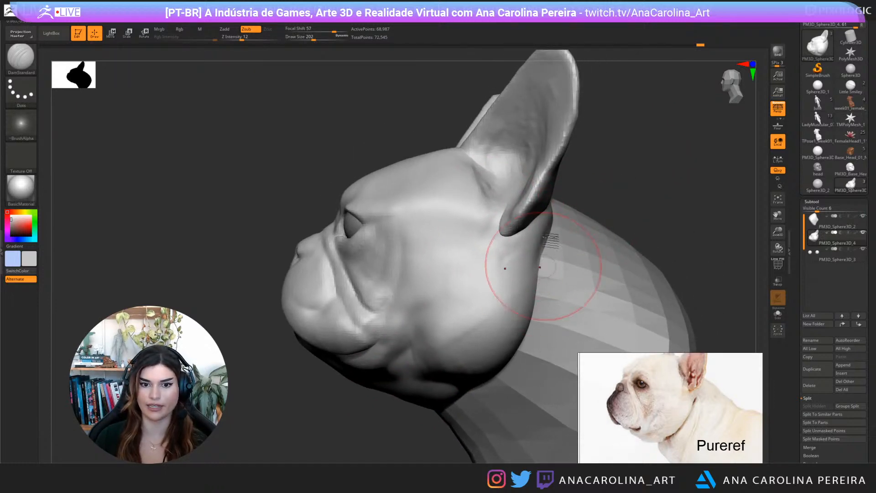
{"action": "left_click_drag", "start_coordinate": [541, 267], "coordinate": [568, 217]}
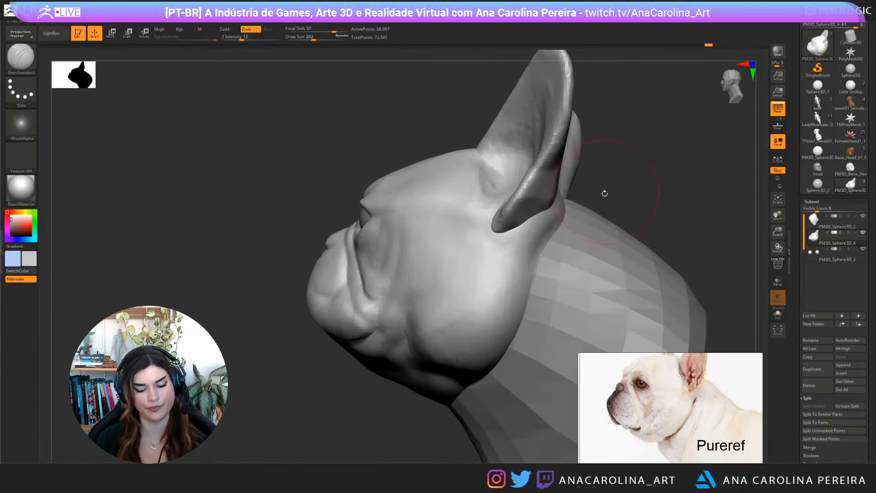
Reshape the lower base of the ears with the Move Topological brush at draw size 202, undoing the first pull
{"action": "key", "text": "b"}
{"action": "key", "text": "m"}
{"action": "key", "text": "v"}
{"action": "key", "text": "b"}
{"action": "key", "text": "m"}
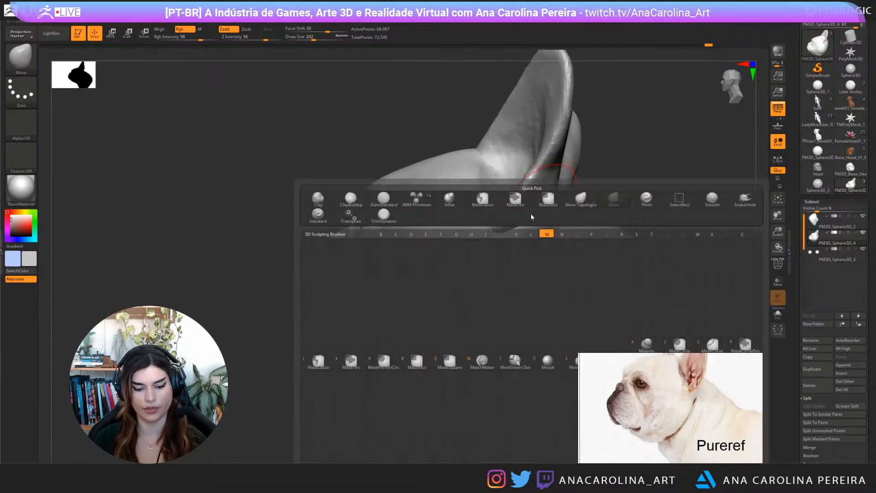
{"action": "key", "text": "t"}
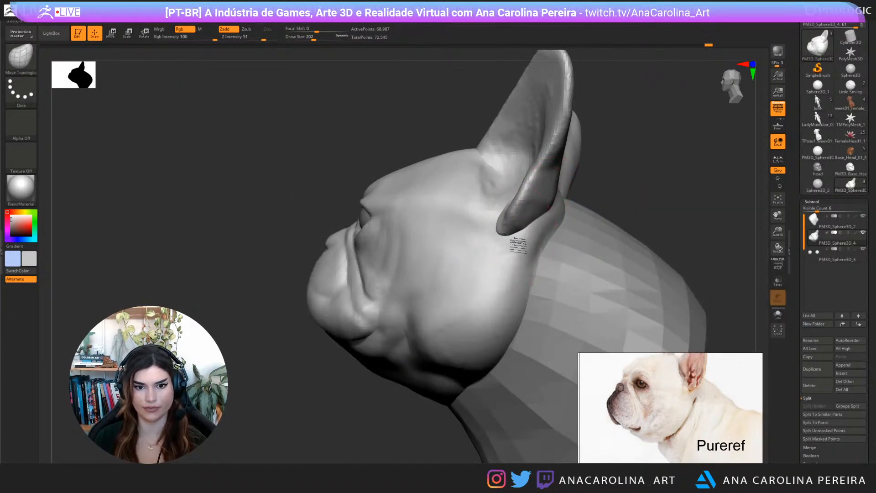
{"action": "mouse_move", "coordinate": [518, 245]}
{"action": "left_mouse_down"}
{"action": "mouse_move", "coordinate": [525, 223]}
{"action": "mouse_move", "coordinate": [584, 201]}
{"action": "mouse_move", "coordinate": [641, 201]}
{"action": "mouse_move", "coordinate": [622, 201]}
{"action": "mouse_move", "coordinate": [622, 233]}
{"action": "left_mouse_up"}
{"action": "key", "text": "ctrl+z"}
{"action": "key", "text": "f"}
{"action": "mouse_move", "coordinate": [393, 233]}
{"action": "left_mouse_down"}
{"action": "mouse_move", "coordinate": [381, 229]}
{"action": "mouse_move", "coordinate": [387, 187]}
{"action": "mouse_move", "coordinate": [398, 200]}
{"action": "left_mouse_up"}
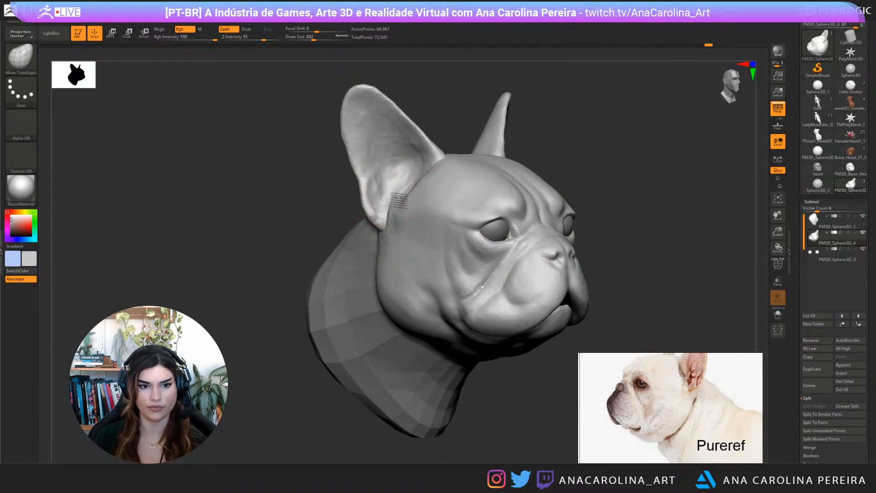
{"action": "mouse_move", "coordinate": [661, 169]}
{"action": "left_mouse_down"}
{"action": "mouse_move", "coordinate": [618, 168]}
{"action": "mouse_move", "coordinate": [648, 165]}
{"action": "mouse_move", "coordinate": [619, 186]}
{"action": "mouse_move", "coordinate": [585, 192]}
{"action": "mouse_move", "coordinate": [599, 175]}
{"action": "left_mouse_up"}
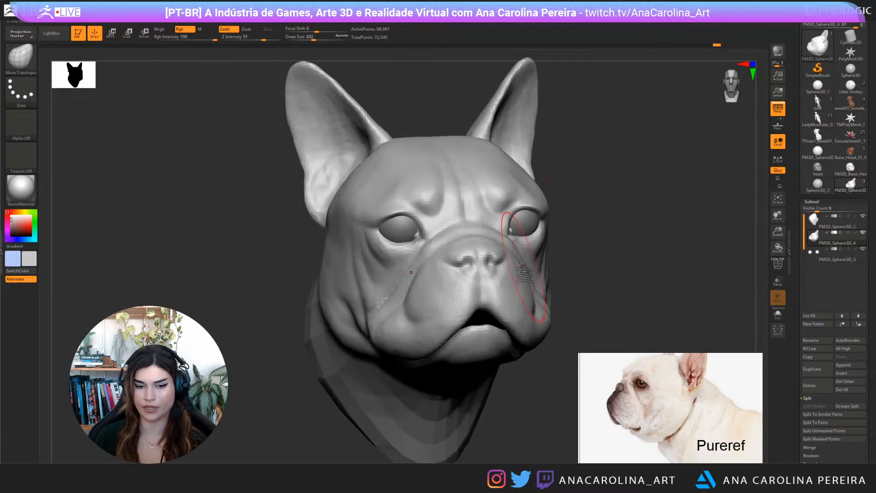
Tighten the central groove between the nose and upper lip with the Pinch brush at draw size 124
{"action": "key", "text": "b"}
{"action": "key", "text": "p"}
{"action": "key", "text": "i"}
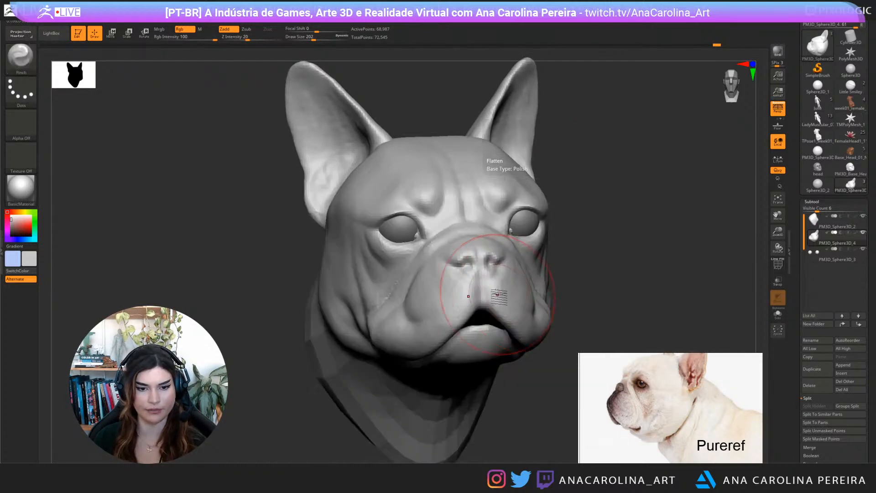
{"action": "key", "text": "space"}
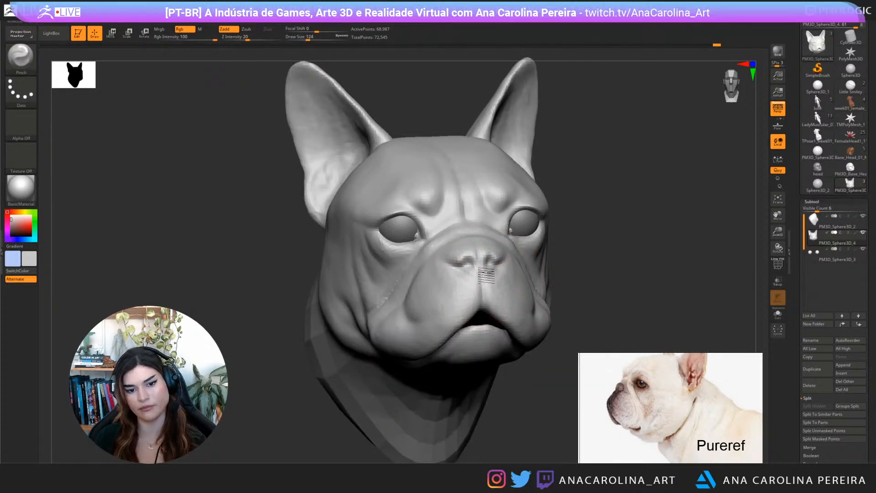
{"action": "left_click_drag", "start_coordinate": [580, 262], "coordinate": [490, 305]}
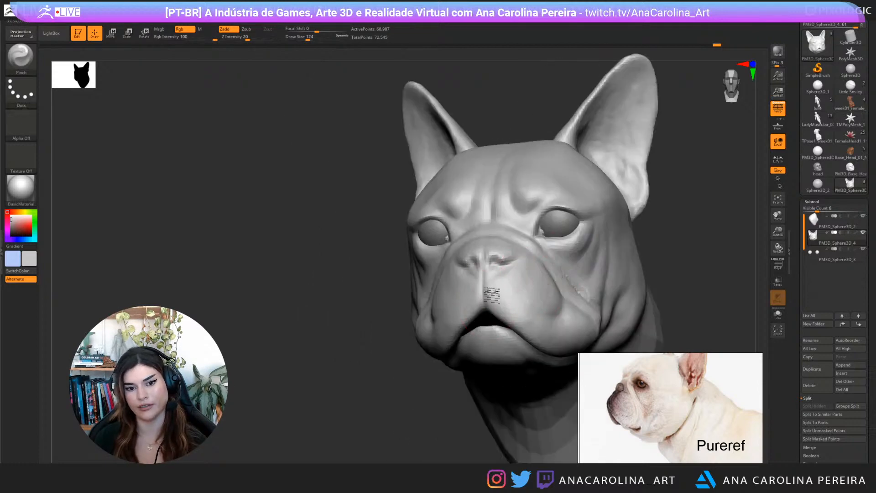
{"action": "left_click_drag", "start_coordinate": [679, 243], "coordinate": [624, 229]}
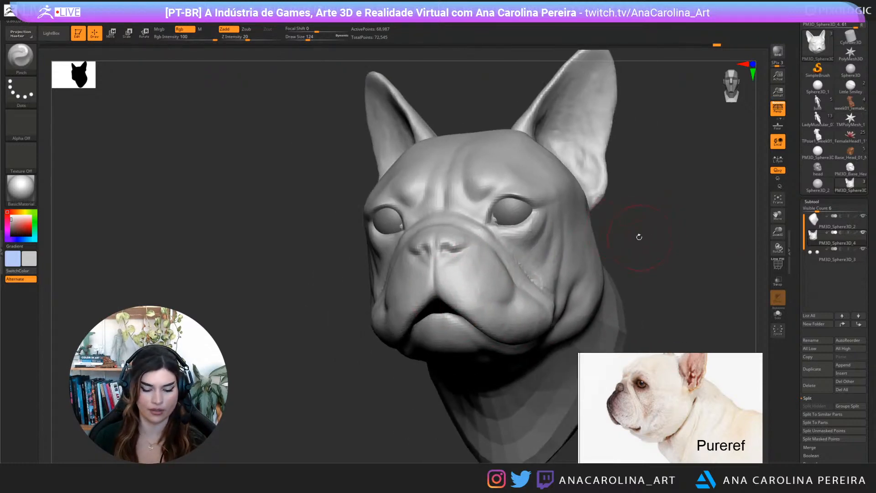
Adjust the muzzle fold beside the nose and the inner eye corner with the Move brush, reducing the draw size to 83
{"action": "key", "text": "b"}
{"action": "key", "text": "m"}
{"action": "key", "text": "v"}
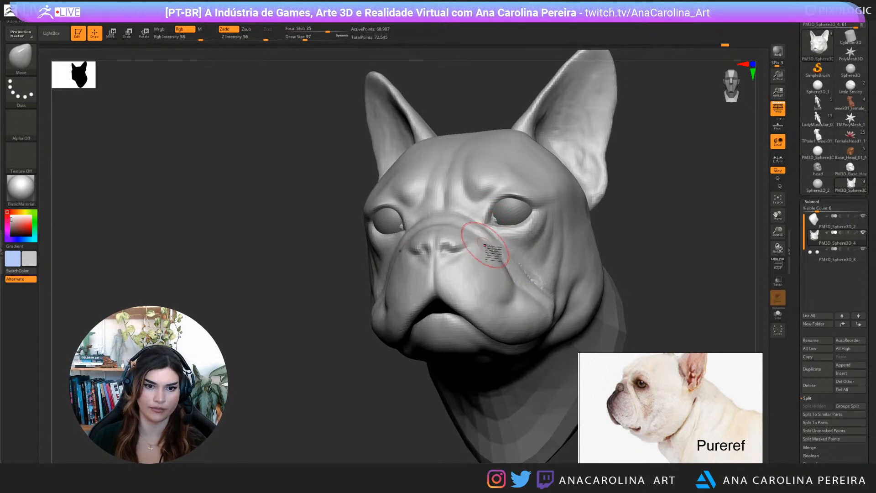
{"action": "key", "text": "bracketright"}
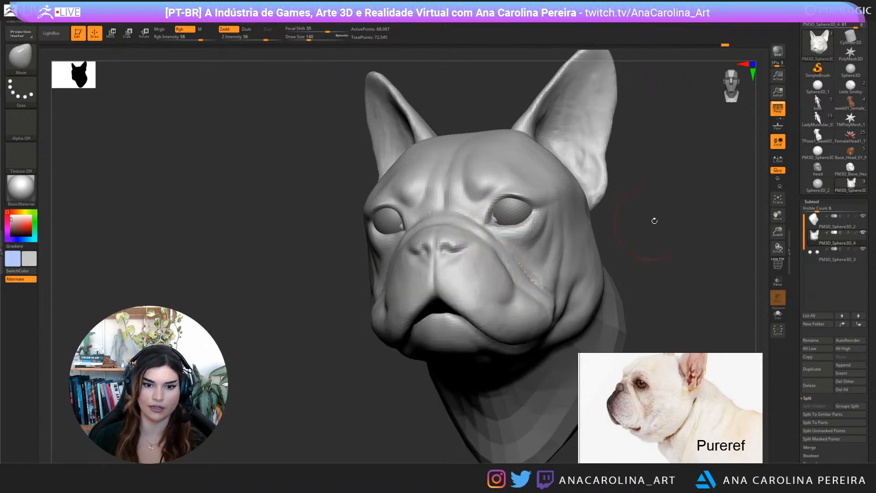
{"action": "mouse_move", "coordinate": [652, 219]}
{"action": "left_mouse_down"}
{"action": "mouse_move", "coordinate": [593, 215]}
{"action": "mouse_move", "coordinate": [601, 221]}
{"action": "mouse_move", "coordinate": [581, 208]}
{"action": "mouse_move", "coordinate": [574, 241]}
{"action": "mouse_move", "coordinate": [589, 245]}
{"action": "left_mouse_up"}
{"action": "key", "text": "b"}
{"action": "key", "text": "m"}
{"action": "key", "text": "v"}
{"action": "key", "text": "space"}
{"action": "left_click_drag", "start_coordinate": [393, 251], "coordinate": [386, 251]}
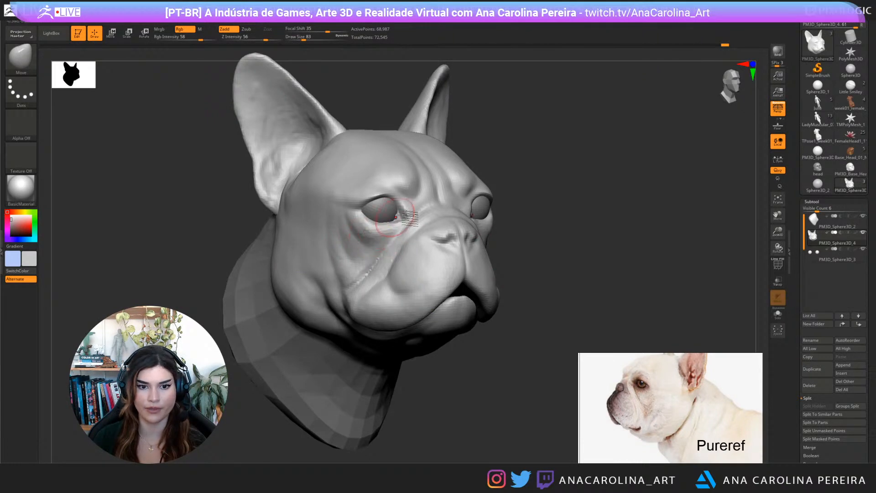
Reshape the side of the dog's nose and nostril with the Move brush at draw size 83
{"action": "mouse_move", "coordinate": [562, 240]}
{"action": "left_mouse_down"}
{"action": "mouse_move", "coordinate": [598, 233]}
{"action": "mouse_move", "coordinate": [604, 256]}
{"action": "mouse_move", "coordinate": [595, 245]}
{"action": "mouse_move", "coordinate": [417, 415]}
{"action": "mouse_move", "coordinate": [402, 390]}
{"action": "mouse_move", "coordinate": [402, 364]}
{"action": "left_mouse_up"}
{"action": "key", "text": "b"}
{"action": "key", "text": "d"}
{"action": "key", "text": "s"}
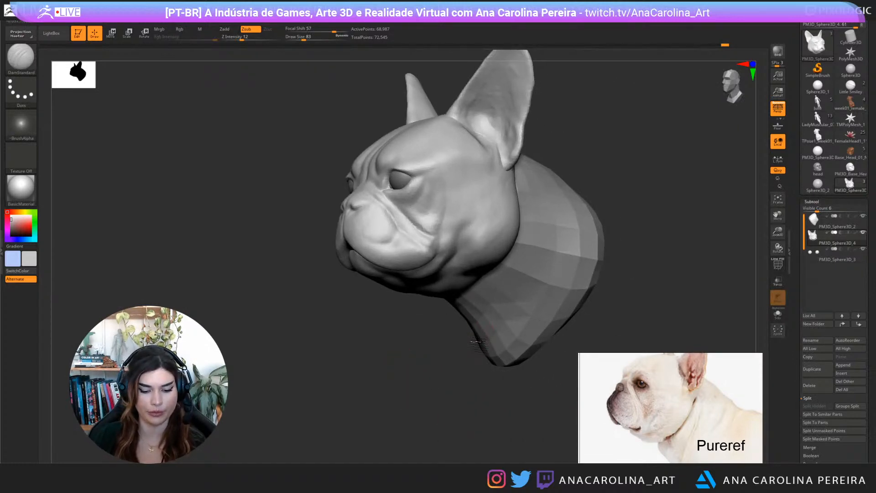
{"action": "key", "text": "b"}
{"action": "key", "text": "m"}
{"action": "key", "text": "v"}
{"action": "mouse_move", "coordinate": [477, 343]}
{"action": "left_mouse_down"}
{"action": "mouse_move", "coordinate": [464, 408]}
{"action": "mouse_move", "coordinate": [412, 393]}
{"action": "mouse_move", "coordinate": [512, 461]}
{"action": "left_mouse_up"}
{"action": "left_click_drag", "start_coordinate": [212, 223], "coordinate": [209, 270], "text": "alt"}
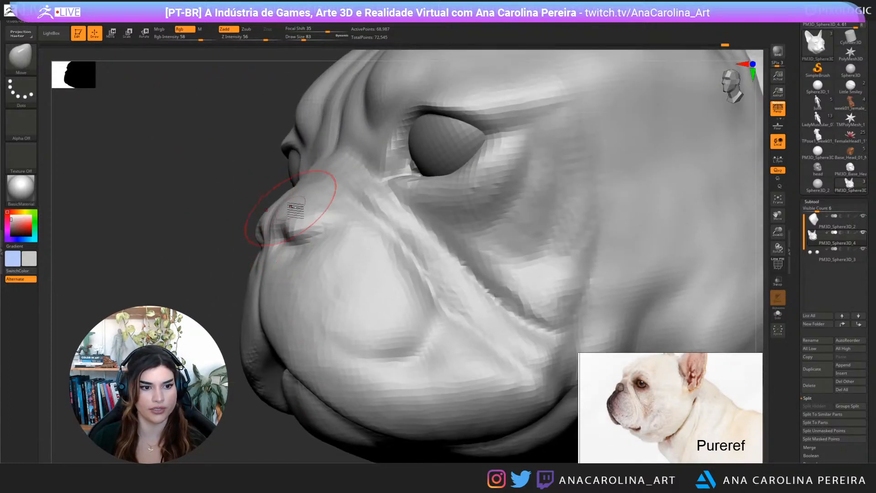
{"action": "left_click_drag", "start_coordinate": [290, 210], "coordinate": [289, 200]}
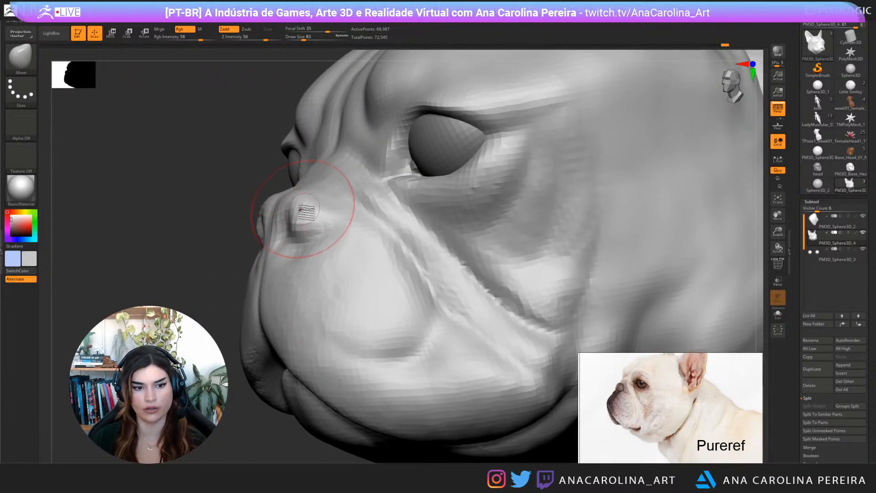
{"action": "mouse_move", "coordinate": [283, 229]}
{"action": "left_mouse_down"}
{"action": "mouse_move", "coordinate": [275, 222]}
{"action": "mouse_move", "coordinate": [323, 190]}
{"action": "mouse_move", "coordinate": [303, 225]}
{"action": "mouse_move", "coordinate": [287, 231]}
{"action": "left_mouse_up"}
Refine the top and profile of the nose with the Move brush at draw size 68
{"action": "key", "text": "space"}
{"action": "mouse_move", "coordinate": [332, 208]}
{"action": "left_mouse_down"}
{"action": "mouse_move", "coordinate": [301, 215]}
{"action": "mouse_move", "coordinate": [295, 228]}
{"action": "left_mouse_up"}
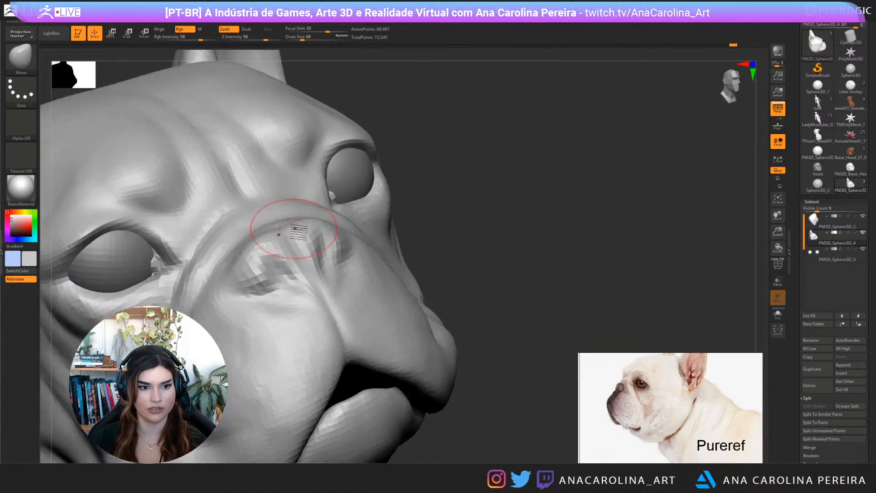
{"action": "left_click_drag", "start_coordinate": [422, 187], "coordinate": [339, 279]}
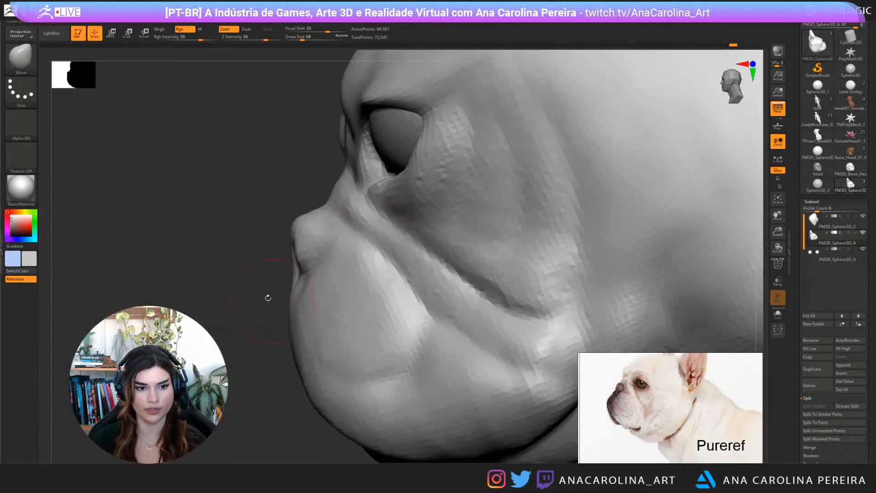
{"action": "mouse_move", "coordinate": [268, 297]}
{"action": "left_mouse_down"}
{"action": "mouse_move", "coordinate": [293, 295]}
{"action": "mouse_move", "coordinate": [352, 248]}
{"action": "left_mouse_up"}
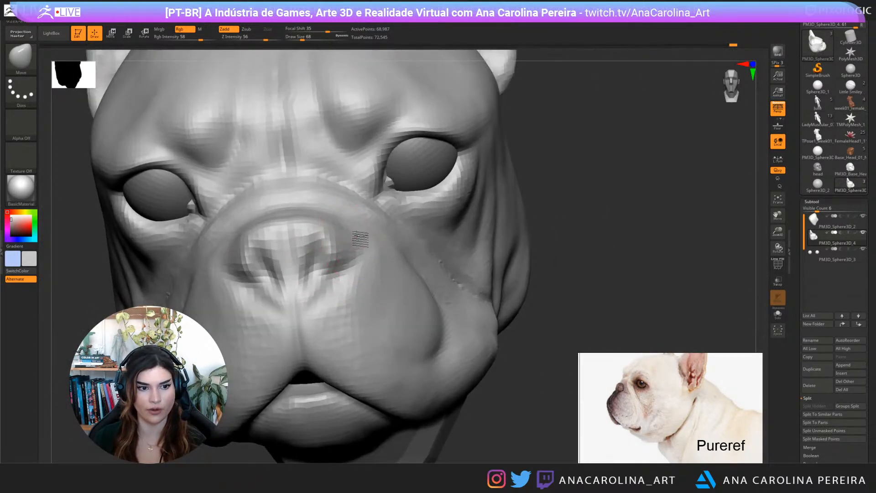
Define the creases around the nostrils with the DamStandard brush
{"action": "mouse_move", "coordinate": [545, 172]}
{"action": "left_mouse_down", "text": "alt"}
{"action": "mouse_move", "coordinate": [573, 157]}
{"action": "mouse_move", "coordinate": [538, 192]}
{"action": "mouse_move", "coordinate": [582, 192]}
{"action": "mouse_move", "coordinate": [538, 291]}
{"action": "mouse_move", "coordinate": [543, 267]}
{"action": "mouse_move", "coordinate": [536, 266]}
{"action": "left_mouse_up", "text": "alt"}
{"action": "key", "text": "b"}
{"action": "key", "text": "d"}
{"action": "key", "text": "s"}
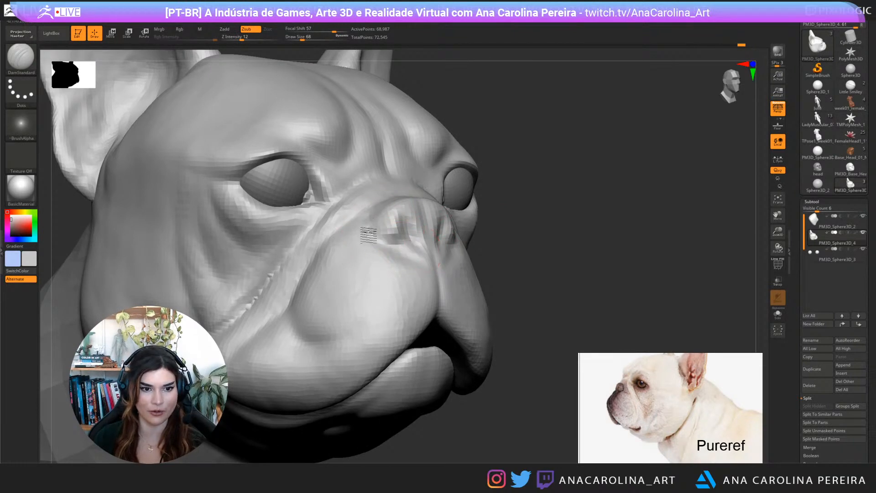
{"action": "left_click_drag", "start_coordinate": [509, 262], "coordinate": [430, 253]}
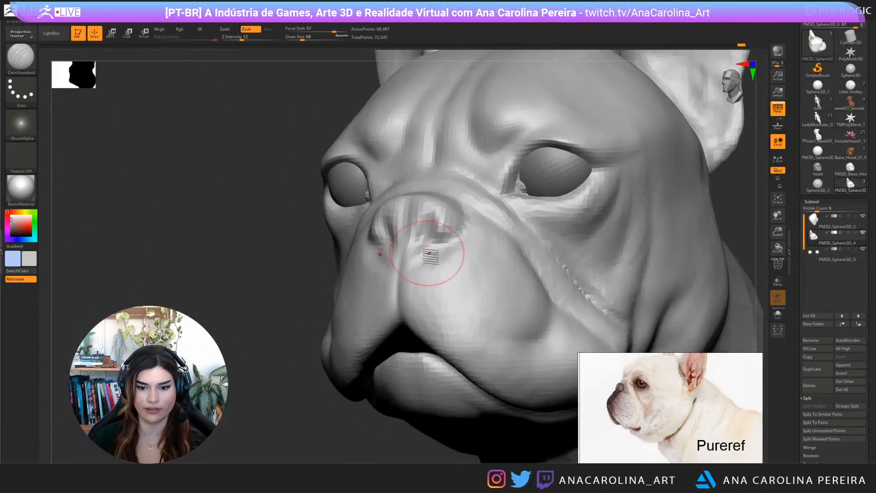
Adjust the nostril wings and the front of the muzzle with the Move brush
{"action": "key", "text": "b"}
{"action": "key", "text": "m"}
{"action": "key", "text": "v"}
{"action": "left_click_drag", "start_coordinate": [322, 402], "coordinate": [276, 406]}
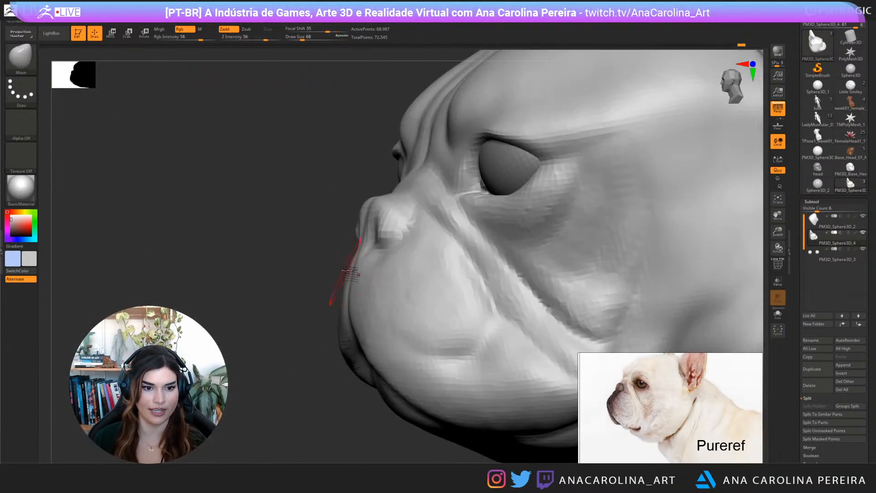
{"action": "mouse_move", "coordinate": [315, 287]}
{"action": "left_mouse_down"}
{"action": "mouse_move", "coordinate": [419, 246]}
{"action": "mouse_move", "coordinate": [412, 242]}
{"action": "mouse_move", "coordinate": [430, 254]}
{"action": "mouse_move", "coordinate": [318, 289]}
{"action": "left_mouse_up"}
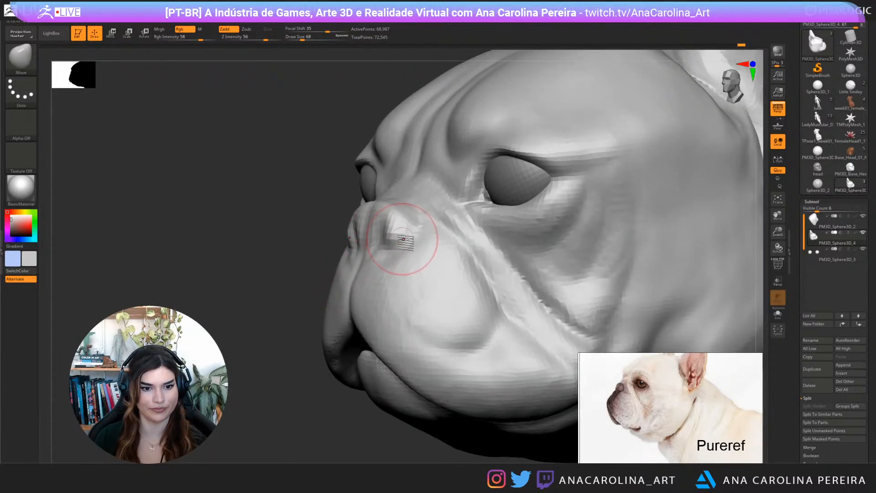
Shape the nose bridge and the fold between the eyes in profile with the Move brush
{"action": "mouse_move", "coordinate": [330, 244]}
{"action": "left_mouse_down"}
{"action": "mouse_move", "coordinate": [371, 231]}
{"action": "mouse_move", "coordinate": [391, 200]}
{"action": "mouse_move", "coordinate": [383, 176]}
{"action": "left_mouse_up"}
{"action": "key", "text": "s"}
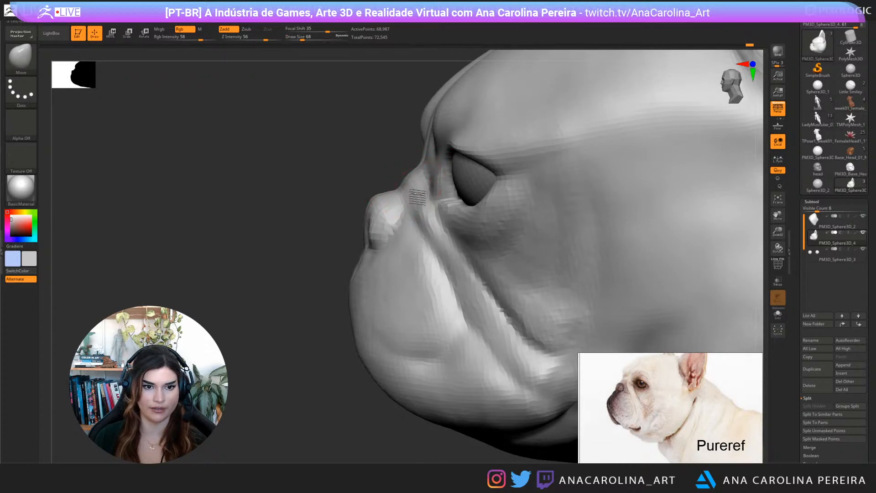
{"action": "mouse_move", "coordinate": [395, 167]}
{"action": "left_mouse_down"}
{"action": "mouse_move", "coordinate": [402, 178]}
{"action": "mouse_move", "coordinate": [384, 199]}
{"action": "left_mouse_up"}
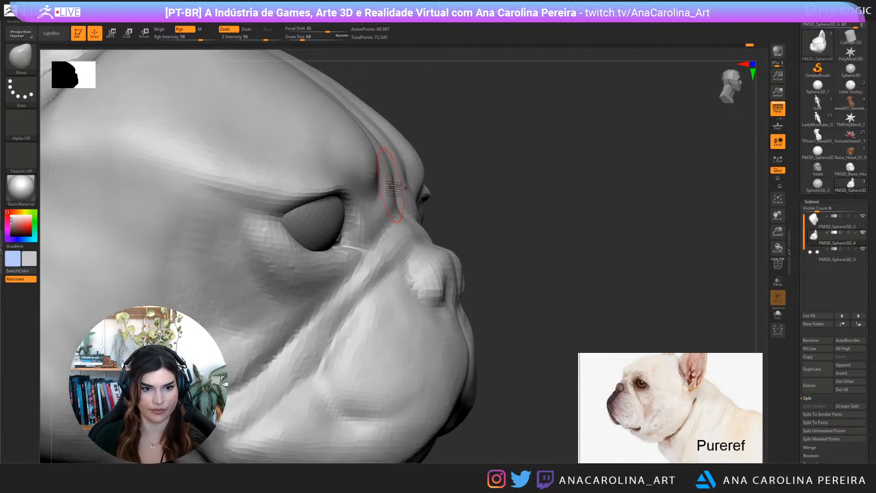
{"action": "mouse_move", "coordinate": [462, 131]}
{"action": "left_mouse_down", "text": "alt"}
{"action": "mouse_move", "coordinate": [532, 170]}
{"action": "mouse_move", "coordinate": [534, 158]}
{"action": "mouse_move", "coordinate": [548, 161]}
{"action": "mouse_move", "coordinate": [540, 144]}
{"action": "mouse_move", "coordinate": [541, 188]}
{"action": "mouse_move", "coordinate": [567, 205]}
{"action": "left_mouse_up", "text": "alt"}
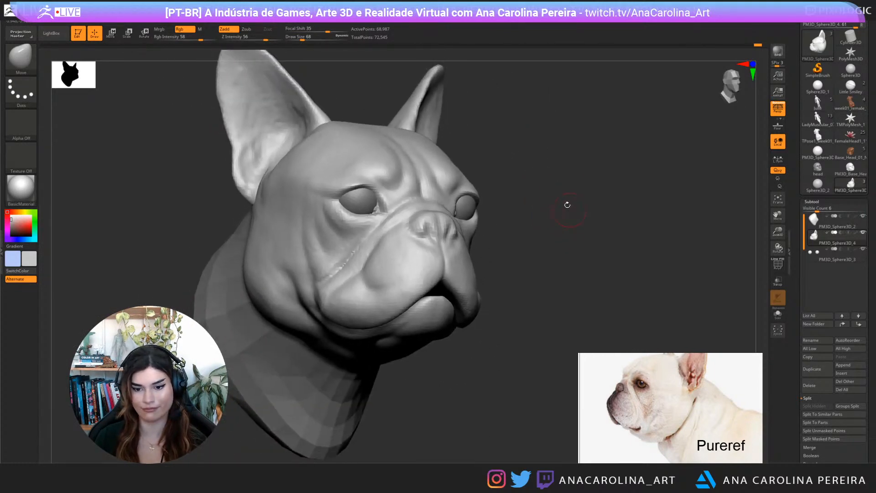
Carve the backs of the ears with the DamStandard brush at draw size 202 and smooth them, using the side-view reference
{"action": "scroll", "coordinate": [677, 368], "scroll_direction": "up", "scroll_amount": 2}
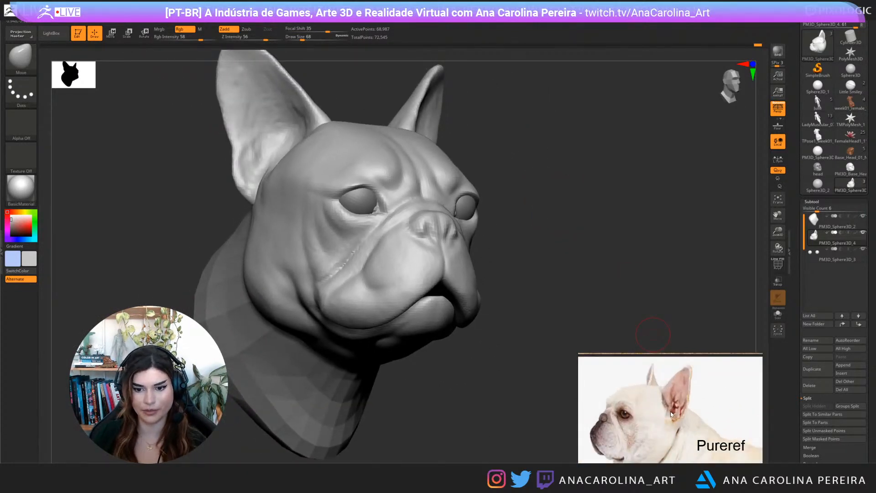
{"action": "mouse_move", "coordinate": [365, 169]}
{"action": "left_mouse_down", "text": "alt"}
{"action": "mouse_move", "coordinate": [505, 176]}
{"action": "mouse_move", "coordinate": [446, 167]}
{"action": "mouse_move", "coordinate": [461, 167]}
{"action": "left_mouse_up", "text": "alt"}
{"action": "key", "text": "b"}
{"action": "key", "text": "d"}
{"action": "key", "text": "s"}
{"action": "key", "text": "space"}
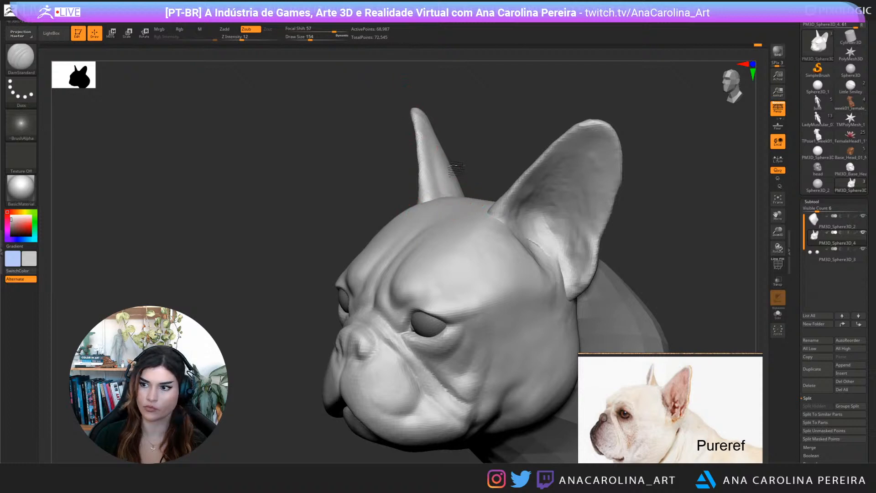
{"action": "right_click_drag", "start_coordinate": [447, 181], "coordinate": [437, 182]}
{"action": "key", "text": "space"}
{"action": "left_click_drag", "start_coordinate": [444, 168], "coordinate": [450, 167]}
{"action": "left_click_drag", "start_coordinate": [433, 99], "coordinate": [450, 129]}
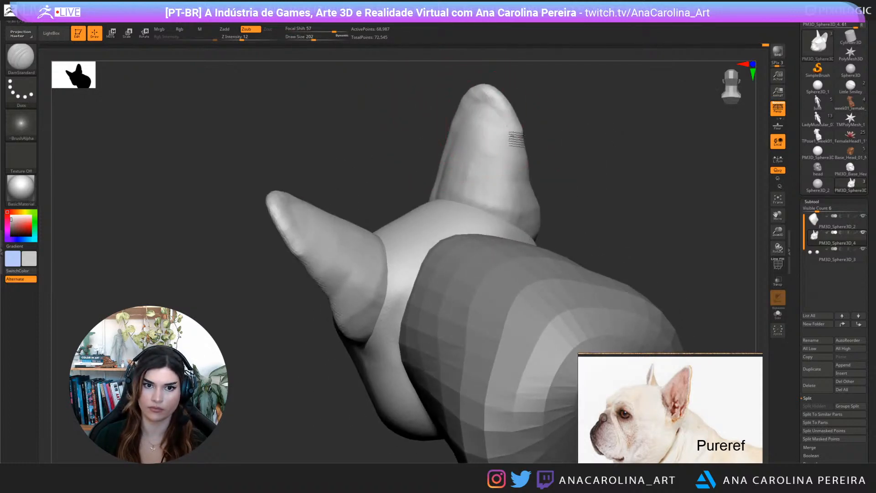
{"action": "right_click_drag", "start_coordinate": [504, 103], "coordinate": [510, 130]}
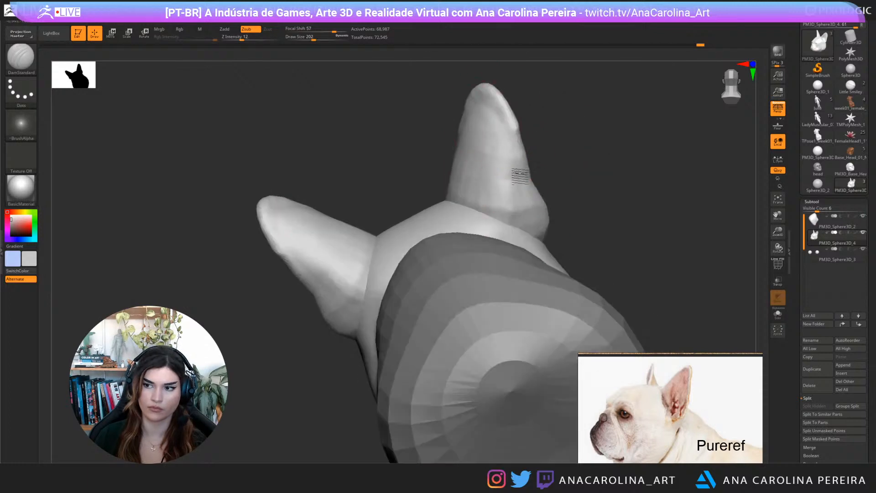
{"action": "left_click_drag", "start_coordinate": [509, 130], "coordinate": [534, 223]}
{"action": "left_click_drag", "start_coordinate": [514, 146], "coordinate": [530, 214], "text": "shift"}
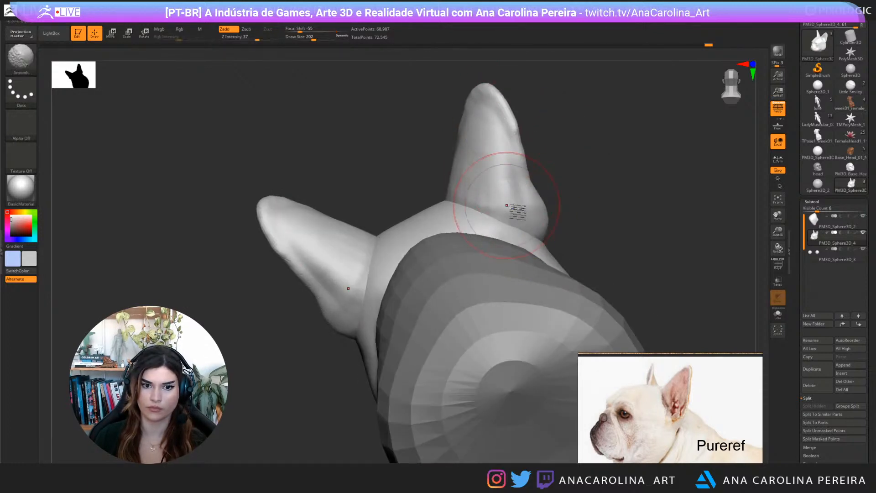
Build up volume inside the ears with the ClayBuildup brush at draw size 132
{"action": "mouse_move", "coordinate": [506, 206]}
{"action": "right_mouse_down"}
{"action": "mouse_move", "coordinate": [616, 178]}
{"action": "mouse_move", "coordinate": [589, 82]}
{"action": "mouse_move", "coordinate": [558, 66]}
{"action": "mouse_move", "coordinate": [600, 70]}
{"action": "right_mouse_up"}
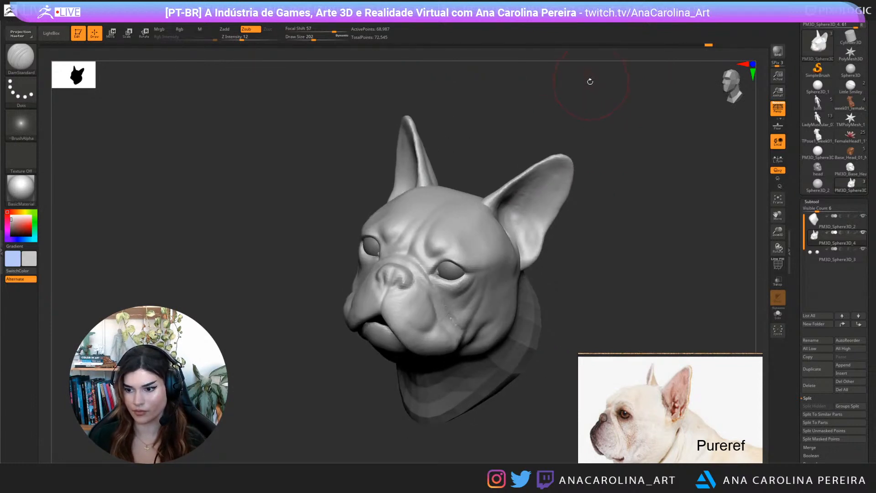
{"action": "mouse_move", "coordinate": [591, 84]}
{"action": "right_mouse_down"}
{"action": "mouse_move", "coordinate": [635, 98]}
{"action": "mouse_move", "coordinate": [581, 121]}
{"action": "mouse_move", "coordinate": [587, 155]}
{"action": "mouse_move", "coordinate": [582, 149]}
{"action": "mouse_move", "coordinate": [541, 199]}
{"action": "right_mouse_up"}
{"action": "key", "text": "b"}
{"action": "key", "text": "c"}
{"action": "key", "text": "b"}
{"action": "key", "text": "space"}
{"action": "mouse_move", "coordinate": [572, 141]}
{"action": "right_mouse_down"}
{"action": "mouse_move", "coordinate": [558, 170]}
{"action": "mouse_move", "coordinate": [515, 210]}
{"action": "right_mouse_up"}
{"action": "key", "text": "space"}
{"action": "left_click", "coordinate": [543, 166]}
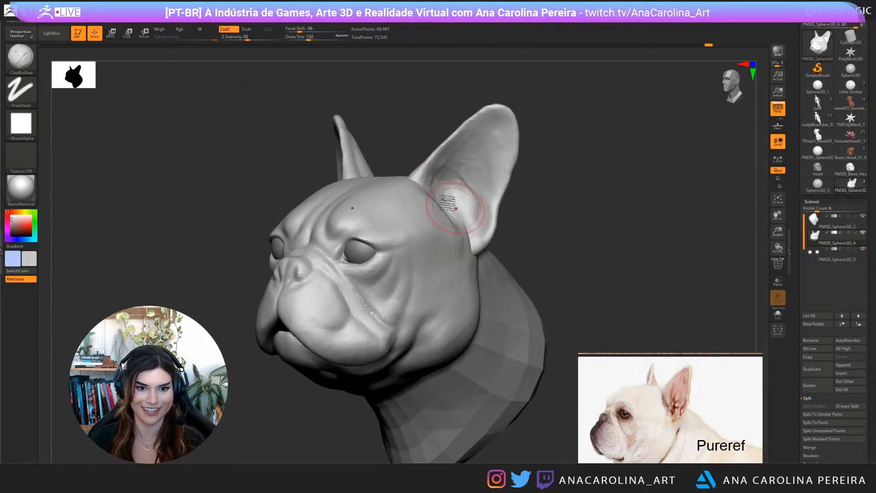
{"action": "mouse_move", "coordinate": [459, 193]}
{"action": "left_mouse_down"}
{"action": "mouse_move", "coordinate": [499, 149]}
{"action": "mouse_move", "coordinate": [472, 230]}
{"action": "left_mouse_up"}
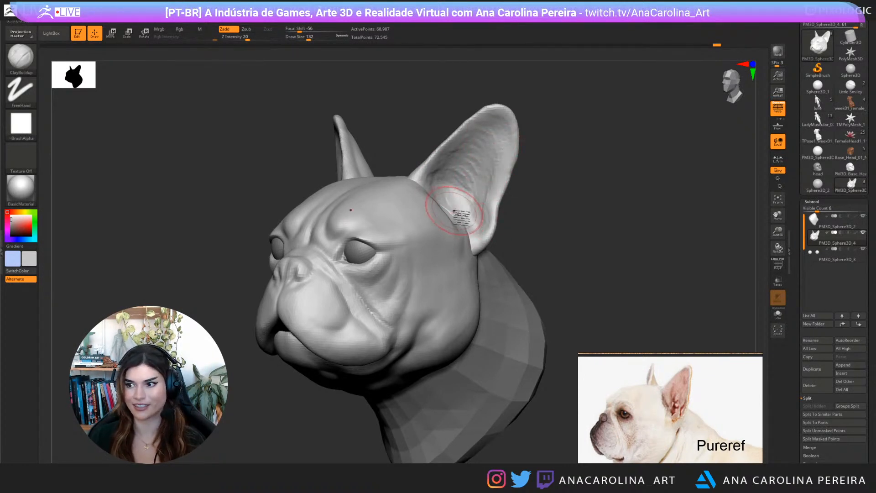
{"action": "mouse_move", "coordinate": [454, 211]}
{"action": "right_mouse_down"}
{"action": "mouse_move", "coordinate": [485, 225]}
{"action": "mouse_move", "coordinate": [574, 181]}
{"action": "right_mouse_up"}
Set up the Move brush with draw size 187 and bring the front-facing French bulldog reference into view
{"action": "mouse_move", "coordinate": [574, 180]}
{"action": "right_mouse_down", "text": "ctrl"}
{"action": "mouse_move", "coordinate": [548, 157]}
{"action": "mouse_move", "coordinate": [561, 157]}
{"action": "mouse_move", "coordinate": [548, 204]}
{"action": "mouse_move", "coordinate": [554, 232]}
{"action": "mouse_move", "coordinate": [523, 159]}
{"action": "mouse_move", "coordinate": [548, 175]}
{"action": "mouse_move", "coordinate": [525, 185]}
{"action": "mouse_move", "coordinate": [554, 159]}
{"action": "mouse_move", "coordinate": [521, 168]}
{"action": "mouse_move", "coordinate": [475, 150]}
{"action": "mouse_move", "coordinate": [452, 117]}
{"action": "mouse_move", "coordinate": [484, 139]}
{"action": "mouse_move", "coordinate": [579, 161]}
{"action": "mouse_move", "coordinate": [583, 180]}
{"action": "mouse_move", "coordinate": [593, 183]}
{"action": "mouse_move", "coordinate": [584, 167]}
{"action": "right_mouse_up", "text": "ctrl"}
{"action": "key", "text": "b"}
{"action": "key", "text": "d"}
{"action": "key", "text": "s"}
{"action": "key", "text": "b"}
{"action": "key", "text": "m"}
{"action": "key", "text": "v"}
{"action": "key", "text": "bracketright"}
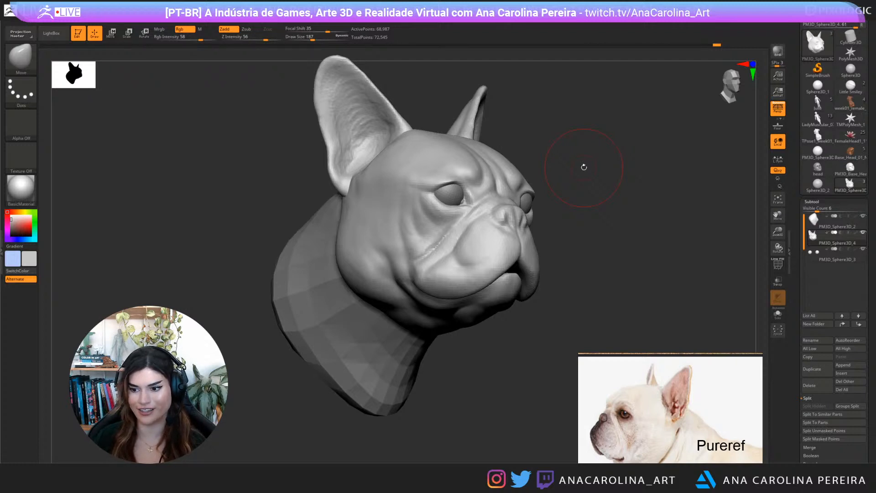
{"action": "left_click_drag", "start_coordinate": [610, 261], "coordinate": [639, 277]}
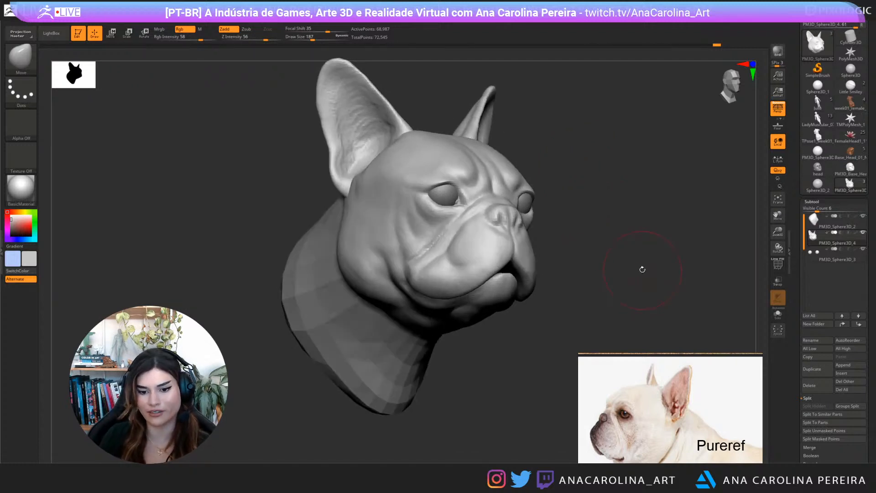
{"action": "scroll", "coordinate": [662, 395], "scroll_direction": "down", "scroll_amount": 3}
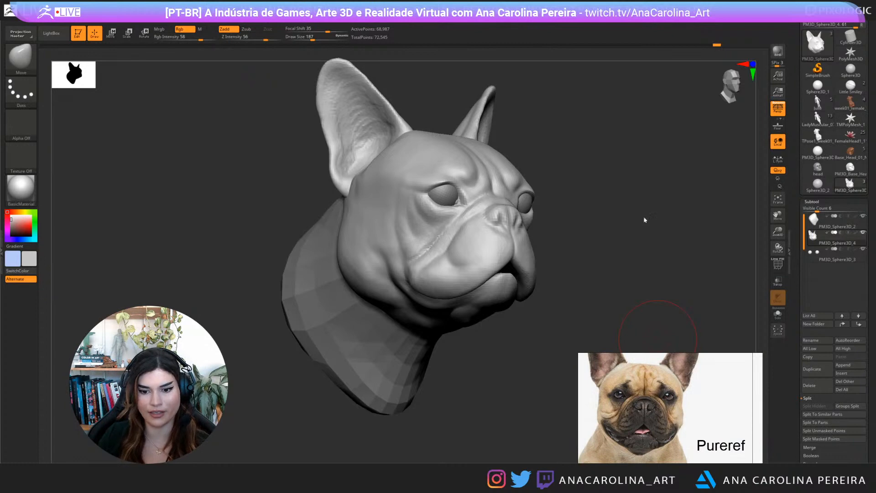
Adjust the width of the jowls and cheeks with the Move brush, comparing the head's front view with the reference
{"action": "left_click_drag", "start_coordinate": [645, 220], "coordinate": [631, 168], "text": "shift"}
{"action": "mouse_move", "coordinate": [587, 268]}
{"action": "left_mouse_down"}
{"action": "mouse_move", "coordinate": [559, 278]}
{"action": "mouse_move", "coordinate": [566, 270]}
{"action": "left_mouse_up"}
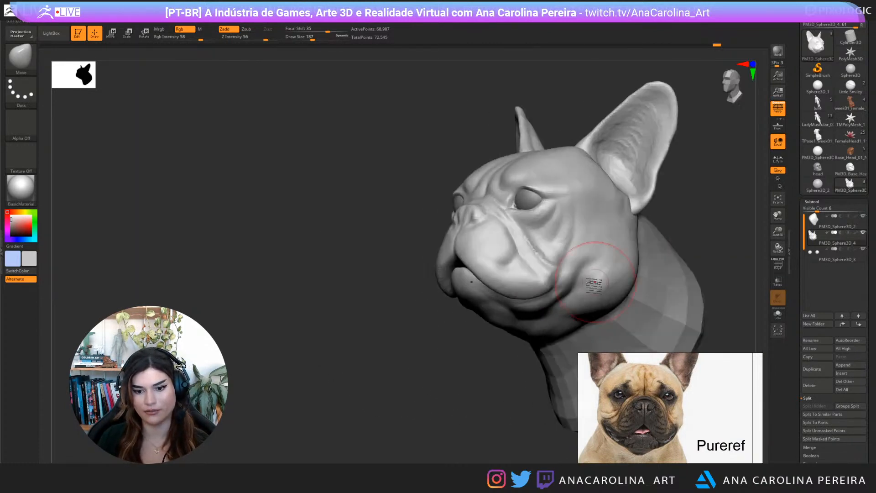
{"action": "left_click_drag", "start_coordinate": [643, 250], "coordinate": [645, 256], "text": "shift"}
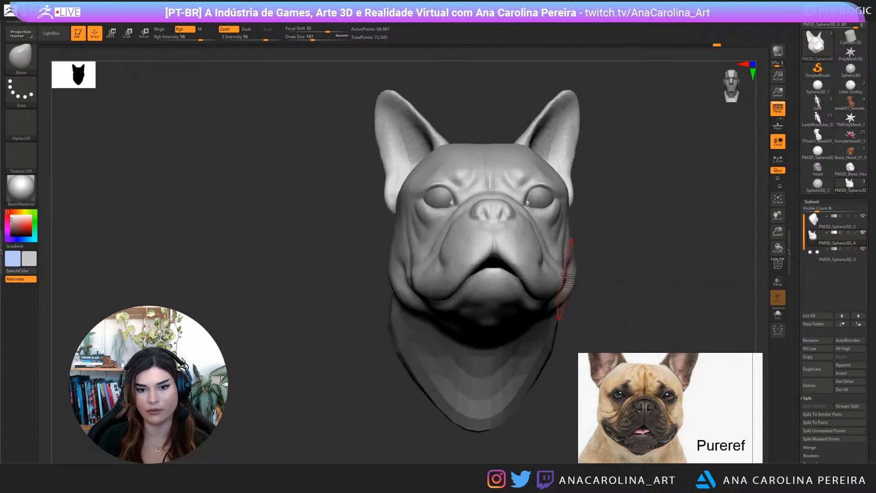
{"action": "left_click_drag", "start_coordinate": [560, 273], "coordinate": [497, 268]}
{"action": "left_click_drag", "start_coordinate": [596, 264], "coordinate": [591, 224], "text": "alt"}
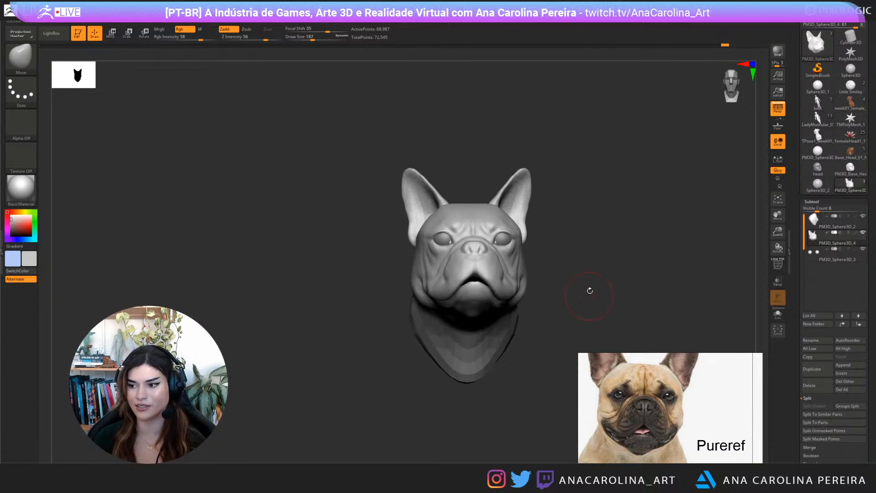
{"action": "left_click_drag", "start_coordinate": [590, 291], "coordinate": [591, 337], "text": "alt"}
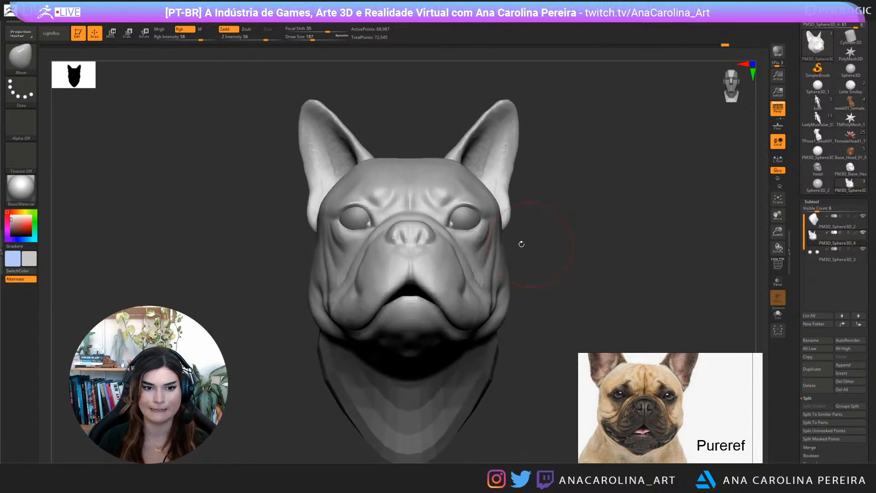
Reshape the nose and nostrils from the front with the Move brush, using draw sizes 71 and 101
{"action": "key", "text": "space"}
{"action": "left_click_drag", "start_coordinate": [452, 250], "coordinate": [447, 251]}
{"action": "key", "text": "space"}
{"action": "left_click_drag", "start_coordinate": [544, 243], "coordinate": [537, 243]}
{"action": "left_click_drag", "start_coordinate": [541, 246], "coordinate": [537, 268], "text": "alt"}
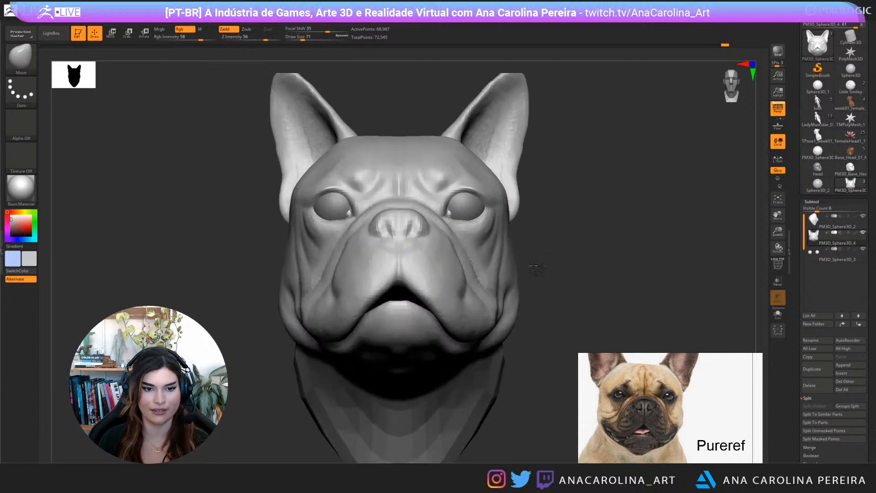
{"action": "key", "text": "]"}
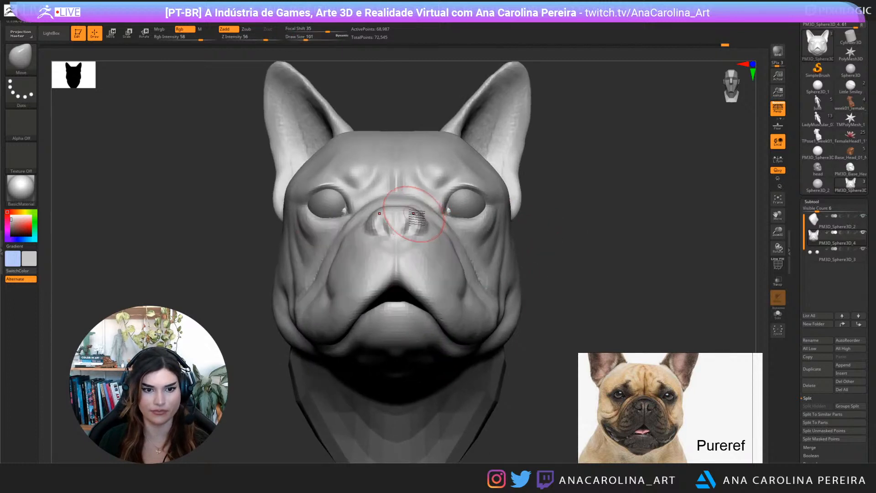
{"action": "key", "text": "space"}
{"action": "left_click_drag", "start_coordinate": [413, 213], "coordinate": [403, 206]}
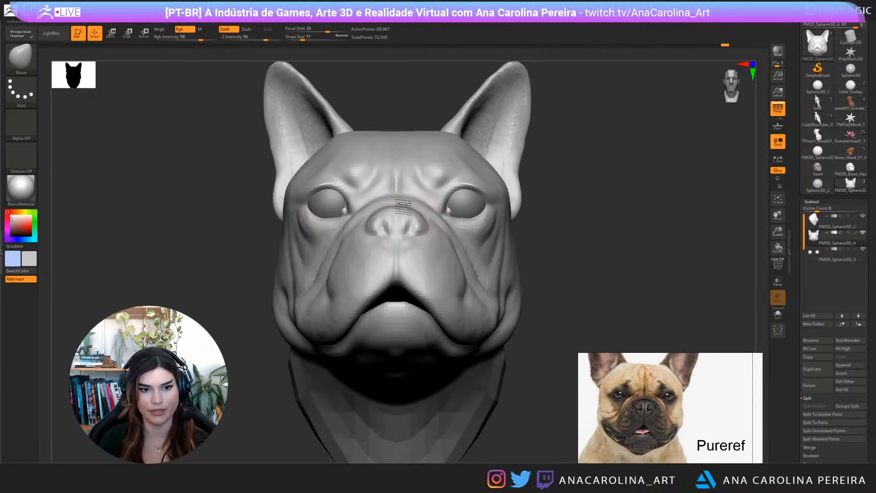
{"action": "key", "text": "]"}
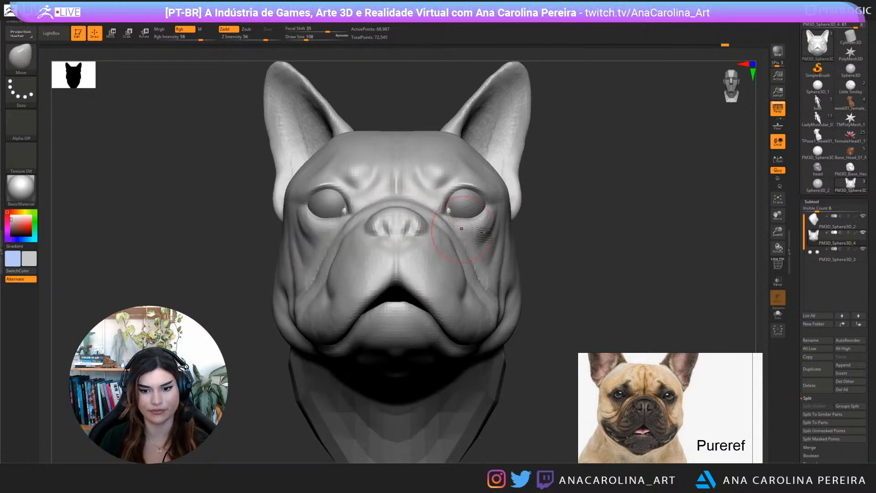
Carve the cheek fold below the eye with the DamStandard brush at draw size 154
{"action": "mouse_move", "coordinate": [462, 228]}
{"action": "right_mouse_down"}
{"action": "mouse_move", "coordinate": [544, 236]}
{"action": "mouse_move", "coordinate": [571, 254]}
{"action": "mouse_move", "coordinate": [502, 274]}
{"action": "right_mouse_up"}
{"action": "key", "text": "b"}
{"action": "key", "text": "d"}
{"action": "key", "text": "s"}
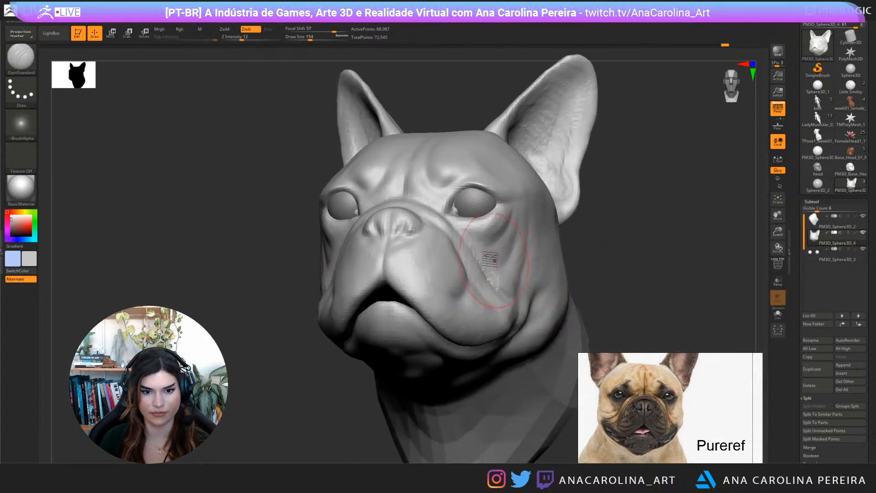
{"action": "right_click_drag", "start_coordinate": [562, 261], "coordinate": [535, 257]}
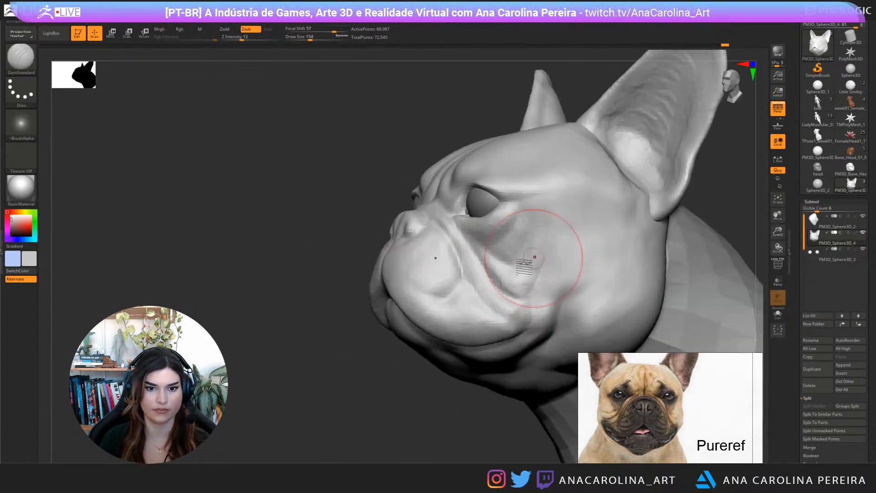
{"action": "mouse_move", "coordinate": [479, 247]}
{"action": "left_mouse_down"}
{"action": "mouse_move", "coordinate": [521, 278]}
{"action": "mouse_move", "coordinate": [515, 262]}
{"action": "left_mouse_up"}
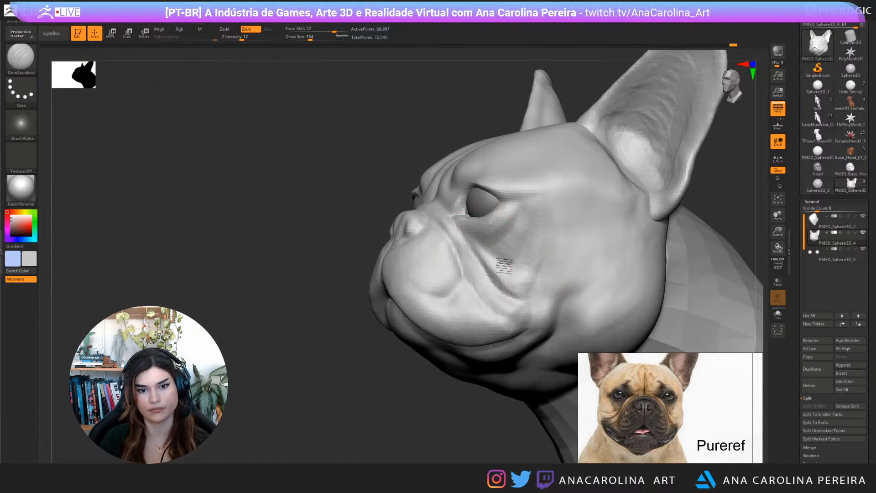
Adjust the inner corners of the eyes with the Move brush, reducing the draw size to 13
{"action": "mouse_move", "coordinate": [505, 266]}
{"action": "right_mouse_down"}
{"action": "mouse_move", "coordinate": [643, 299]}
{"action": "mouse_move", "coordinate": [651, 283]}
{"action": "mouse_move", "coordinate": [616, 267]}
{"action": "mouse_move", "coordinate": [646, 255]}
{"action": "right_mouse_up"}
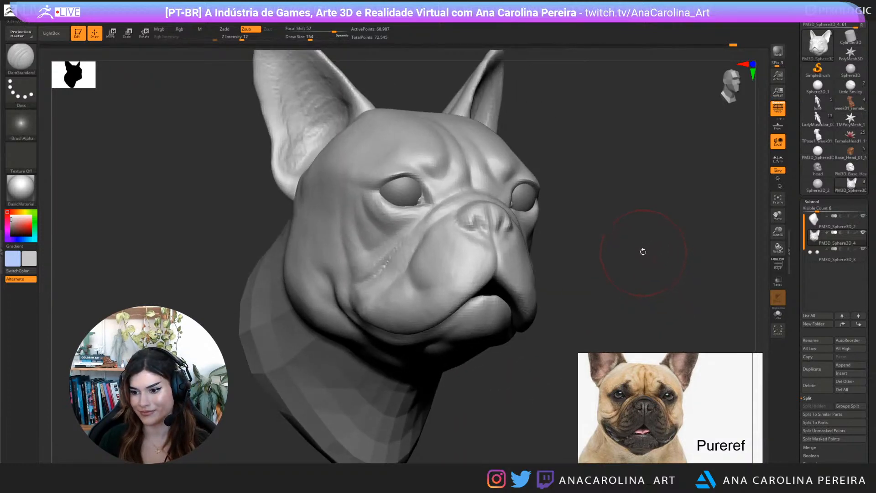
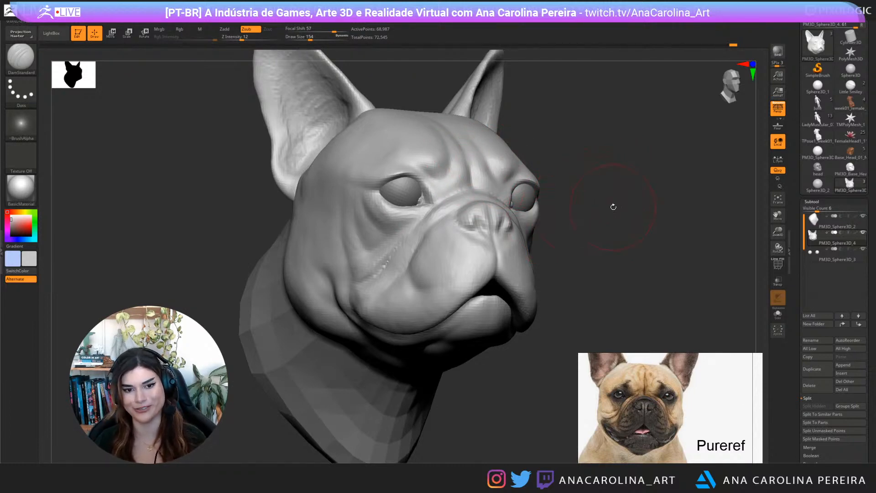
{"action": "mouse_move", "coordinate": [613, 207]}
{"action": "left_mouse_down"}
{"action": "mouse_move", "coordinate": [618, 218]}
{"action": "mouse_move", "coordinate": [577, 237]}
{"action": "mouse_move", "coordinate": [567, 320]}
{"action": "left_mouse_up"}
{"action": "key", "text": "b"}
{"action": "key", "text": "m"}
{"action": "key", "text": "v"}
{"action": "key", "text": "space"}
{"action": "mouse_move", "coordinate": [457, 207]}
{"action": "left_mouse_down"}
{"action": "mouse_move", "coordinate": [446, 208]}
{"action": "mouse_move", "coordinate": [459, 190]}
{"action": "mouse_move", "coordinate": [456, 197]}
{"action": "left_mouse_up"}
{"action": "key", "text": "space"}
{"action": "key", "text": "ctrl+z"}
{"action": "key", "text": "space"}
{"action": "left_click_drag", "start_coordinate": [212, 185], "coordinate": [208, 185]}
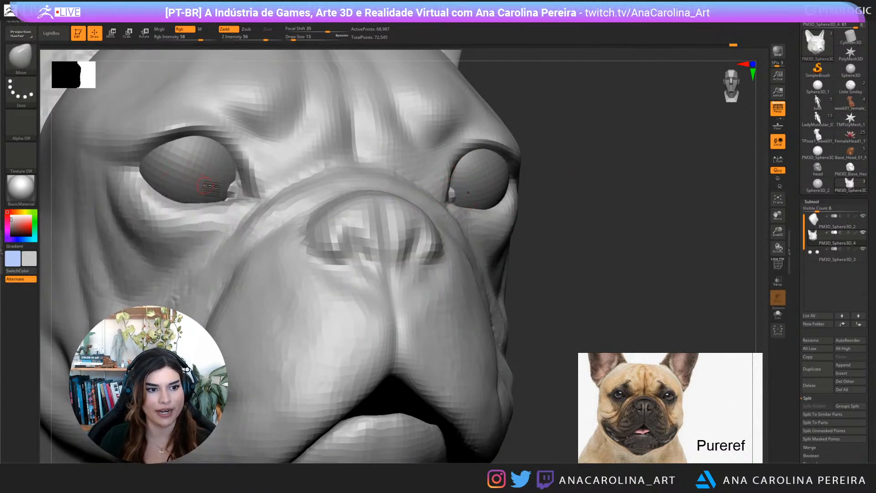
Carve the inner eye corners beside the muzzle with the DamStandard brush at draw size 59
{"action": "key", "text": "b"}
{"action": "key", "text": "d"}
{"action": "key", "text": "s"}
{"action": "key", "text": "space"}
{"action": "left_click_drag", "start_coordinate": [314, 213], "coordinate": [323, 211]}
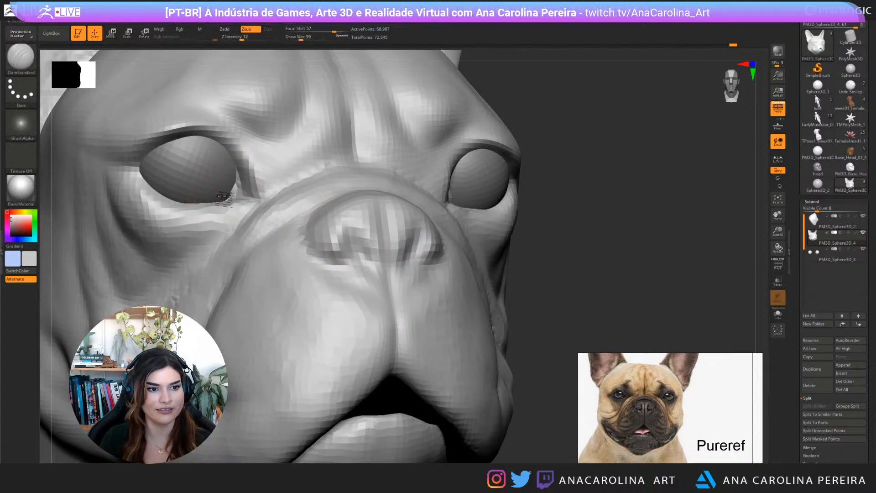
Refine the area around the inner eye corners with the Move brush at draw size 44, checking the head from several angles
{"action": "key", "text": "f"}
{"action": "left_click_drag", "start_coordinate": [516, 178], "coordinate": [554, 201]}
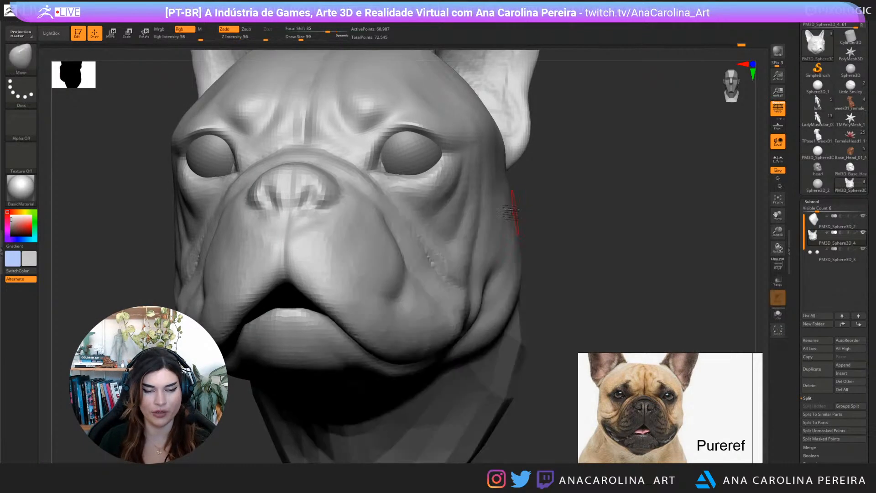
{"action": "key", "text": "space"}
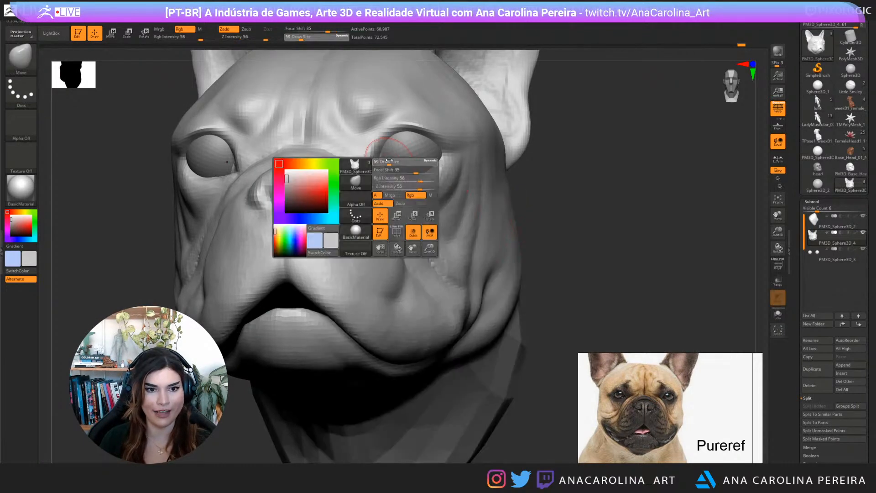
{"action": "left_click_drag", "start_coordinate": [626, 196], "coordinate": [612, 252], "text": "alt"}
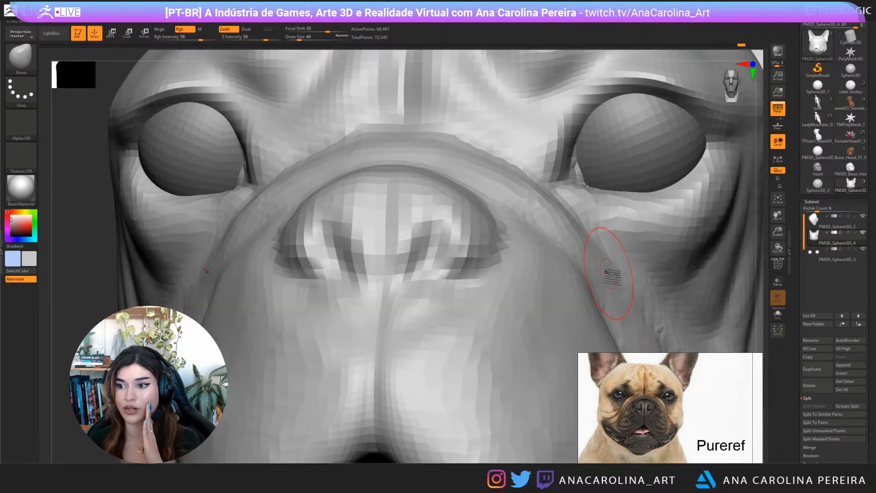
{"action": "key", "text": "f"}
{"action": "left_click_drag", "start_coordinate": [762, 254], "coordinate": [730, 251]}
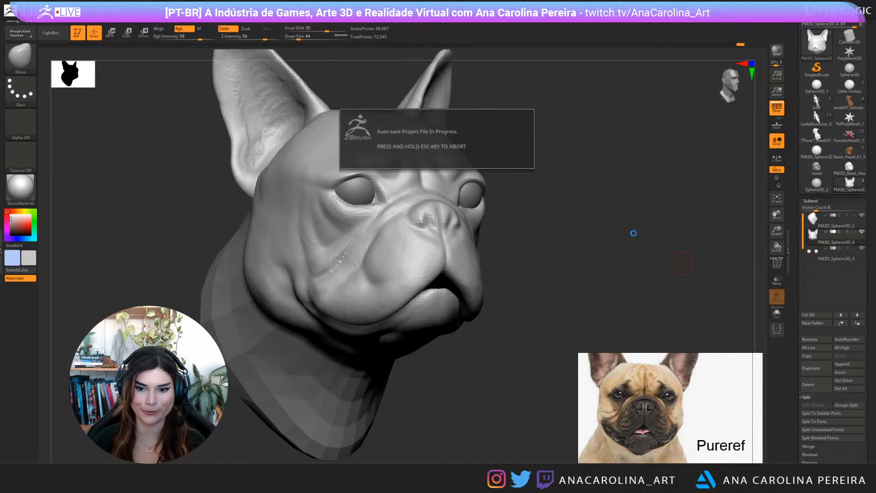
{"action": "left_click_drag", "start_coordinate": [654, 273], "coordinate": [656, 270]}
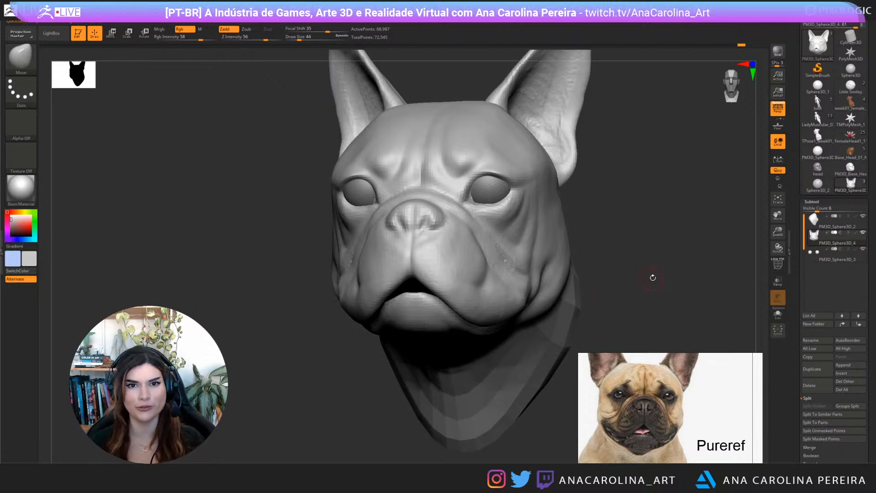
{"action": "left_click_drag", "start_coordinate": [652, 278], "coordinate": [658, 258]}
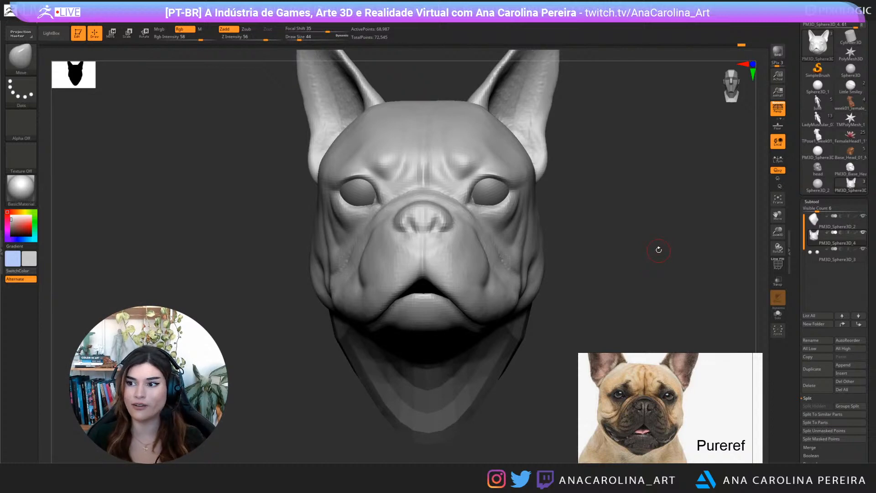
{"action": "left_click_drag", "start_coordinate": [611, 264], "coordinate": [623, 271]}
Enlarge the Move brush to draw size 167 and adjust the base of the ears in front view
{"action": "key", "text": "b"}
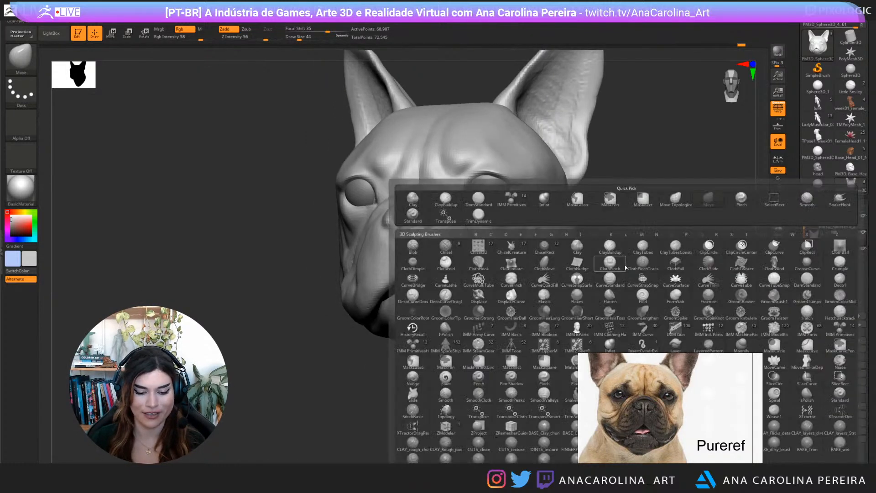
{"action": "key", "text": "Escape"}
{"action": "key", "text": "space"}
{"action": "mouse_move", "coordinate": [637, 232]}
{"action": "left_mouse_down"}
{"action": "mouse_move", "coordinate": [653, 232]}
{"action": "mouse_move", "coordinate": [630, 248]}
{"action": "mouse_move", "coordinate": [647, 244]}
{"action": "left_mouse_up"}
{"action": "mouse_move", "coordinate": [565, 260]}
{"action": "left_mouse_down"}
{"action": "mouse_move", "coordinate": [600, 249]}
{"action": "mouse_move", "coordinate": [567, 242]}
{"action": "mouse_move", "coordinate": [520, 214]}
{"action": "mouse_move", "coordinate": [509, 226]}
{"action": "mouse_move", "coordinate": [585, 239]}
{"action": "mouse_move", "coordinate": [582, 197]}
{"action": "mouse_move", "coordinate": [554, 256]}
{"action": "mouse_move", "coordinate": [542, 240]}
{"action": "mouse_move", "coordinate": [539, 251]}
{"action": "left_mouse_up"}
{"action": "key", "text": "space"}
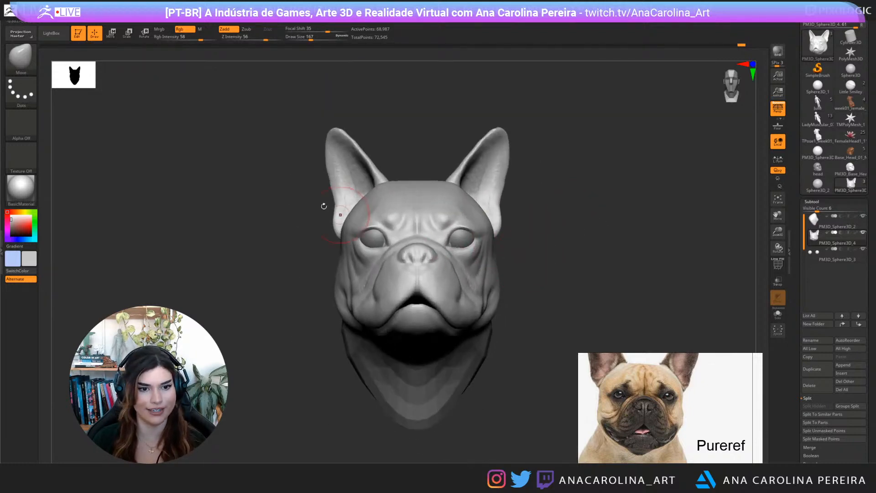
{"action": "mouse_move", "coordinate": [299, 213]}
{"action": "left_mouse_down"}
{"action": "mouse_move", "coordinate": [335, 229]}
{"action": "mouse_move", "coordinate": [362, 226]}
{"action": "left_mouse_up"}
Reshape the ears' overall placement with the Move brush at draw sizes 299 and 437, working around the head
{"action": "key", "text": "space"}
{"action": "key", "text": "b"}
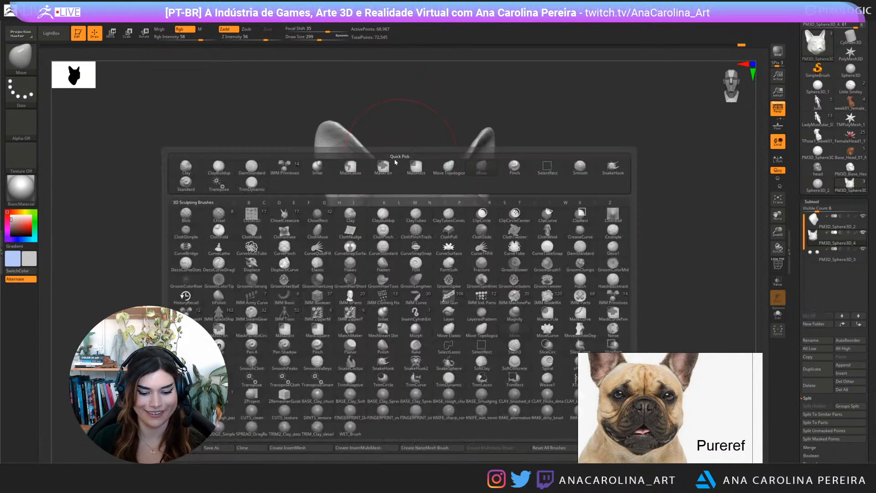
{"action": "key", "text": "space"}
{"action": "mouse_move", "coordinate": [405, 150]}
{"action": "left_mouse_down"}
{"action": "mouse_move", "coordinate": [677, 203]}
{"action": "mouse_move", "coordinate": [622, 190]}
{"action": "left_mouse_up"}
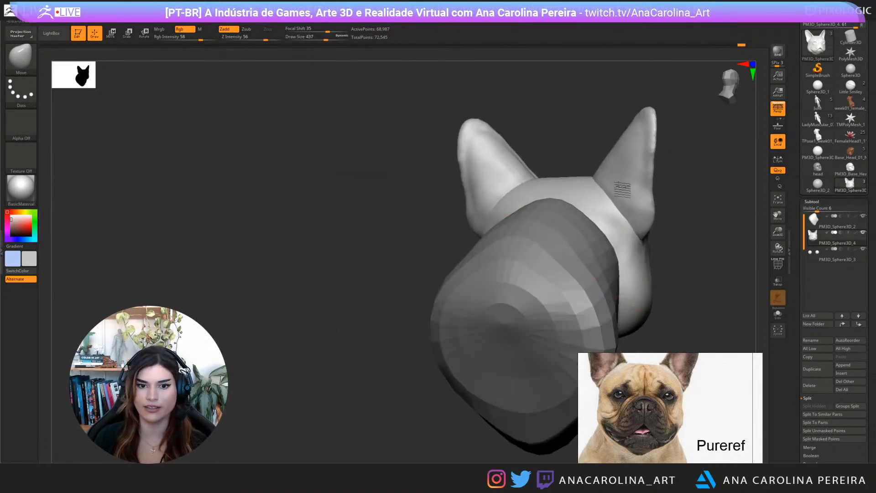
{"action": "mouse_move", "coordinate": [739, 155]}
{"action": "left_mouse_down"}
{"action": "mouse_move", "coordinate": [669, 137]}
{"action": "mouse_move", "coordinate": [562, 149]}
{"action": "left_mouse_up"}
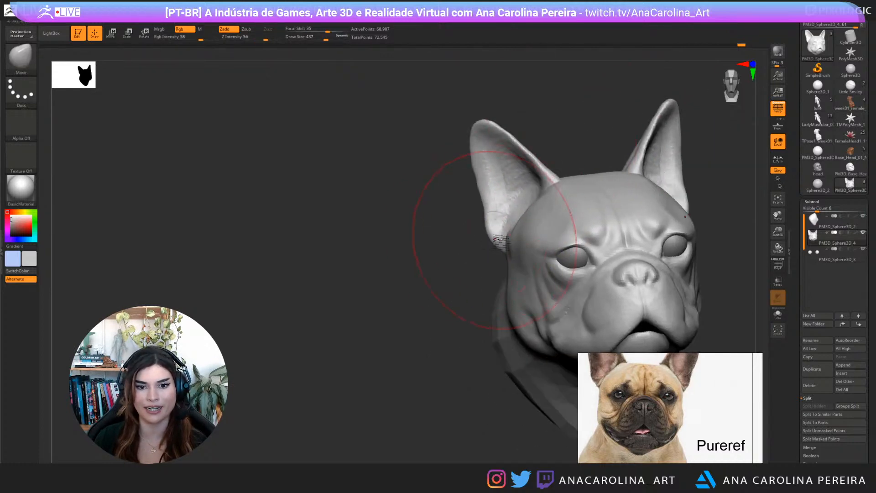
{"action": "left_click_drag", "start_coordinate": [495, 239], "coordinate": [507, 232]}
{"action": "left_click_drag", "start_coordinate": [602, 155], "coordinate": [476, 168], "text": "shift"}
{"action": "mouse_move", "coordinate": [533, 171]}
{"action": "left_mouse_down", "text": "alt"}
{"action": "mouse_move", "coordinate": [491, 167]}
{"action": "mouse_move", "coordinate": [587, 196]}
{"action": "left_mouse_up", "text": "alt"}
Refine the ears' outline from the front and back with the Move brush at draw size 305
{"action": "key", "text": "space"}
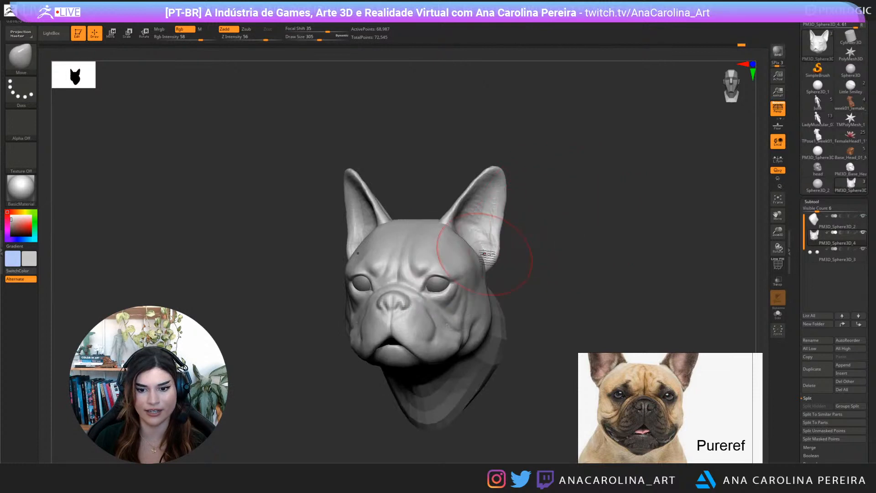
{"action": "left_click_drag", "start_coordinate": [521, 258], "coordinate": [420, 256]}
{"action": "left_click_drag", "start_coordinate": [578, 224], "coordinate": [555, 221]}
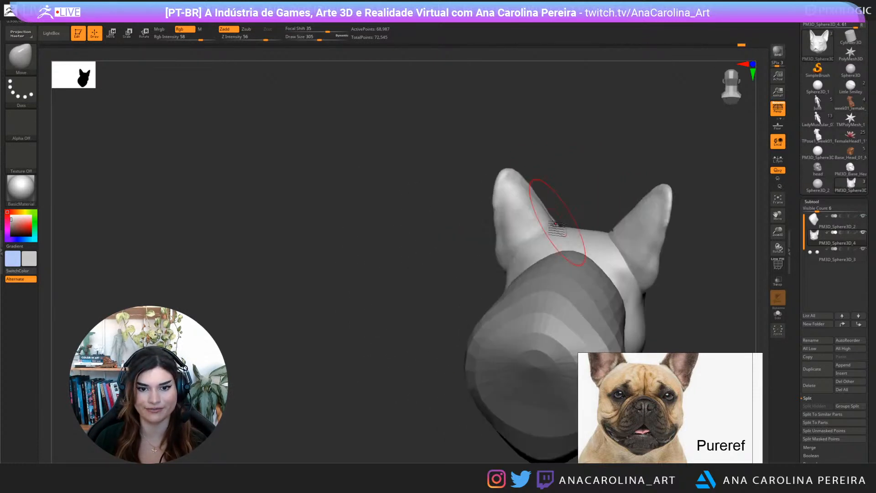
{"action": "mouse_move", "coordinate": [487, 218]}
{"action": "left_mouse_down"}
{"action": "mouse_move", "coordinate": [632, 218]}
{"action": "mouse_move", "coordinate": [579, 206]}
{"action": "mouse_move", "coordinate": [567, 238]}
{"action": "mouse_move", "coordinate": [551, 242]}
{"action": "left_mouse_up"}
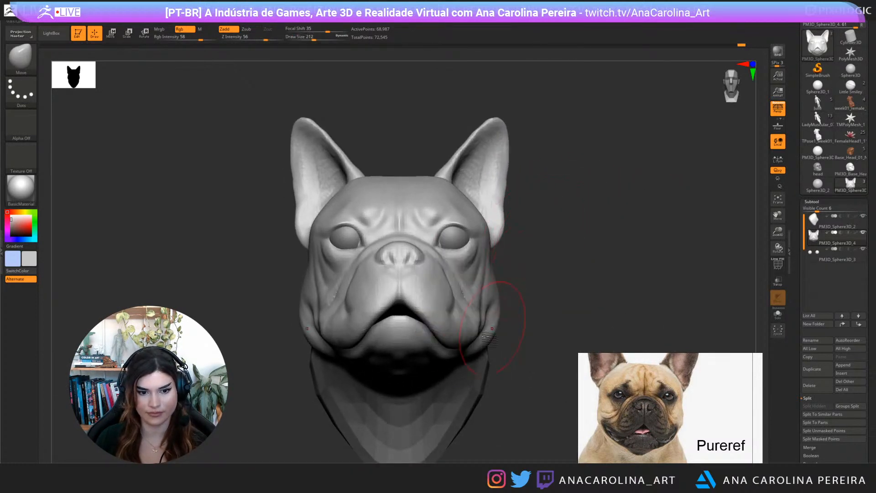
Adjust the lower cheeks beside the mouth with the Move brush at draw size 212, then reduce it to 140
{"action": "left_click_drag", "start_coordinate": [476, 334], "coordinate": [471, 333]}
{"action": "key", "text": "space"}
{"action": "key", "text": "f"}
{"action": "left_click_drag", "start_coordinate": [531, 318], "coordinate": [548, 307]}
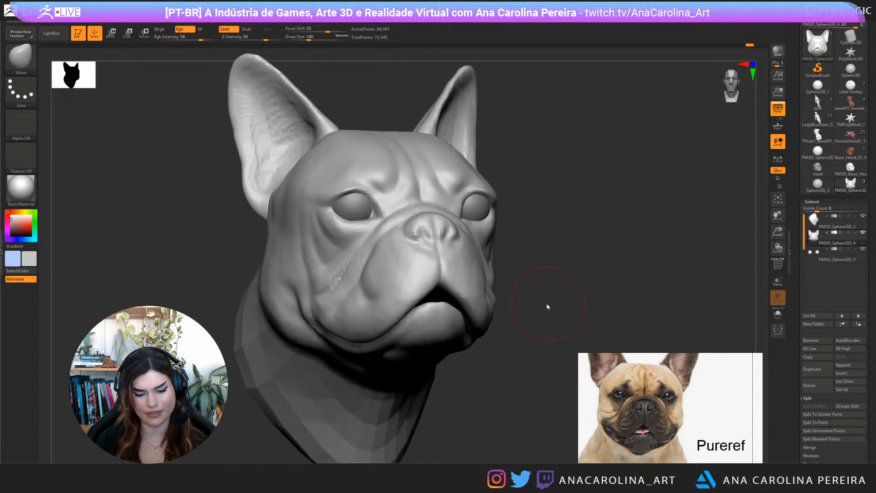
Build up the brow above the eyes with the ClayBuildup brush at draw size 108 and smooth it
{"action": "key", "text": "b"}
{"action": "key", "text": "c"}
{"action": "key", "text": "b"}
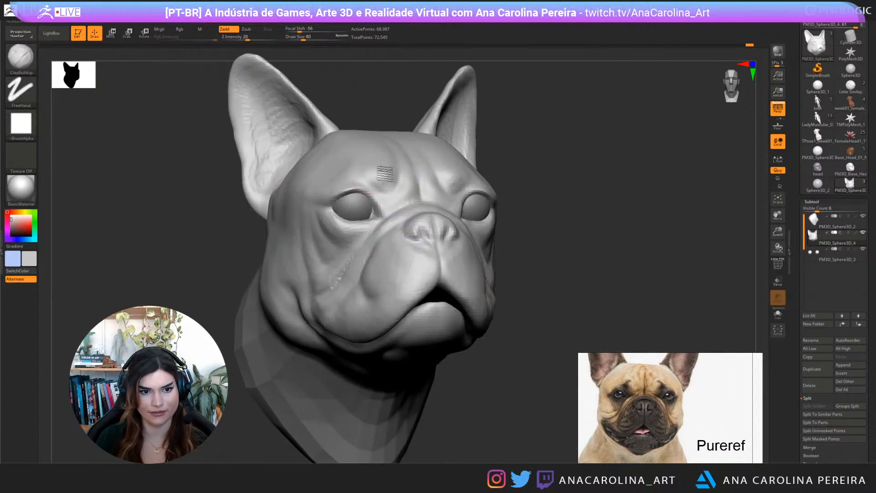
{"action": "key", "text": "space"}
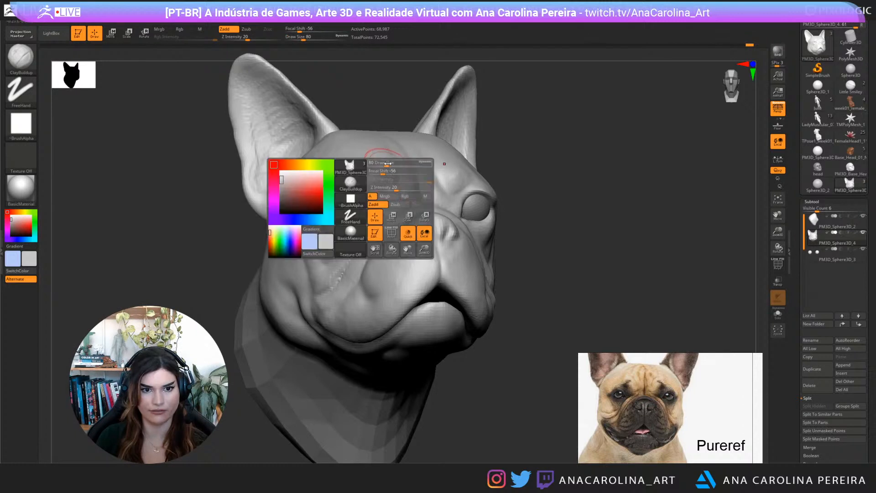
{"action": "mouse_move", "coordinate": [387, 163]}
{"action": "left_mouse_down"}
{"action": "mouse_move", "coordinate": [391, 174]}
{"action": "mouse_move", "coordinate": [374, 163]}
{"action": "left_mouse_up"}
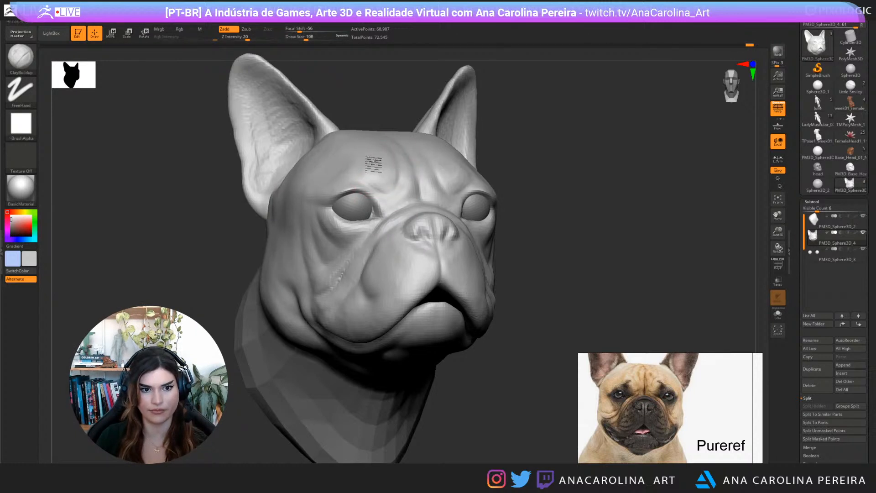
{"action": "right_click_drag", "start_coordinate": [509, 151], "coordinate": [453, 190], "text": "ctrl"}
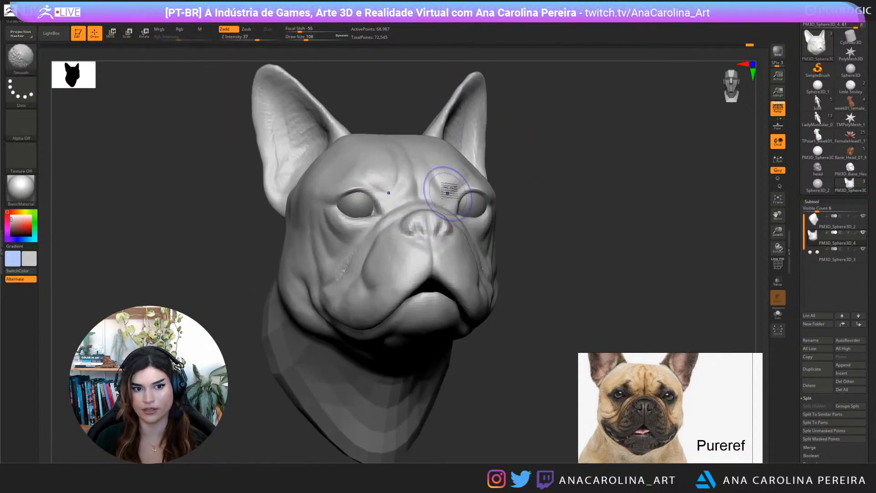
{"action": "right_click_drag", "start_coordinate": [513, 186], "coordinate": [491, 213]}
Select the eyeballs subtool and divide its mesh to subdivision level 2
{"action": "left_click", "coordinate": [476, 205], "text": "alt"}
{"action": "left_click_drag", "start_coordinate": [799, 448], "coordinate": [797, 303]}
{"action": "left_click", "coordinate": [813, 347]}
{"action": "left_click", "coordinate": [814, 120]}
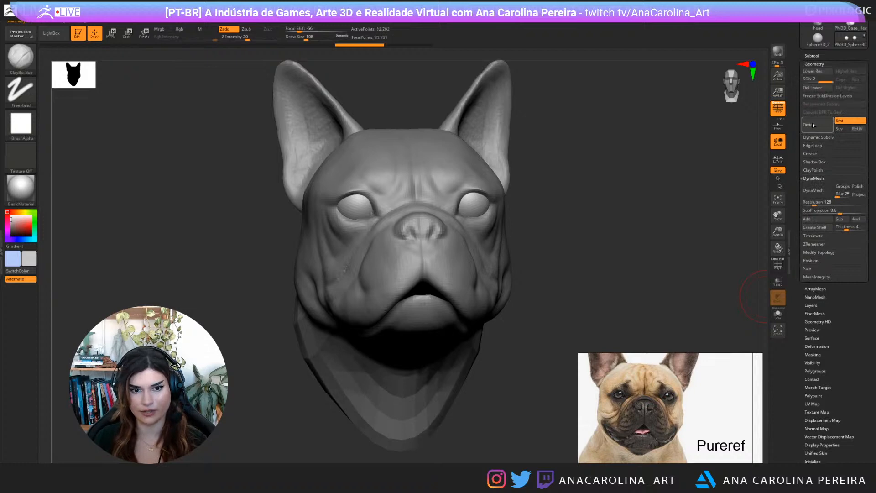
Set the active material to ToyPlastic and check its highlights on the head
{"action": "left_click_drag", "start_coordinate": [726, 183], "coordinate": [700, 194]}
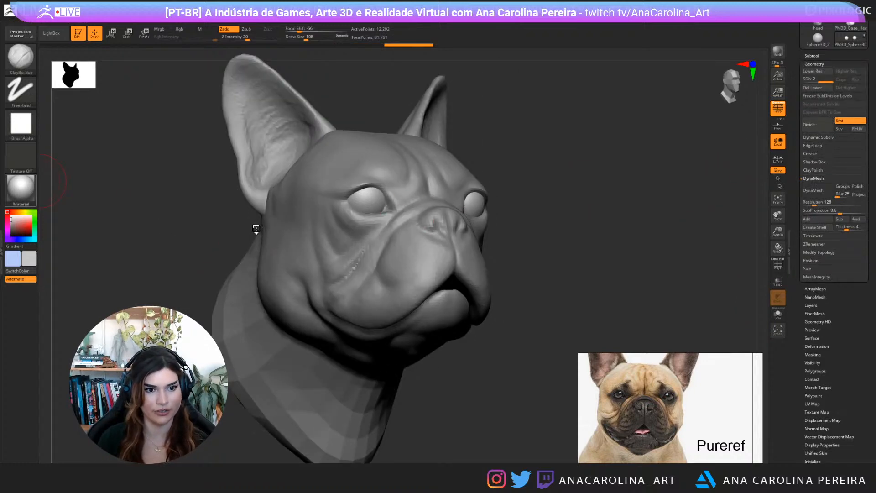
{"action": "key", "text": "m"}
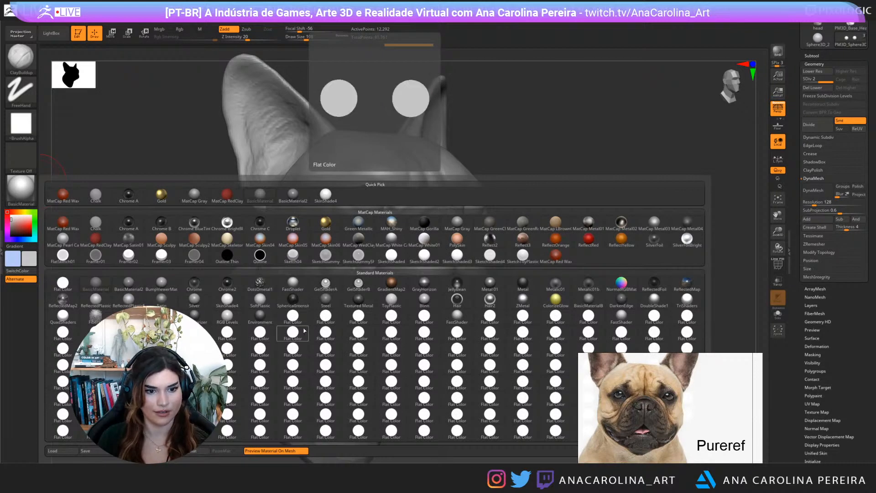
{"action": "left_click", "coordinate": [392, 299]}
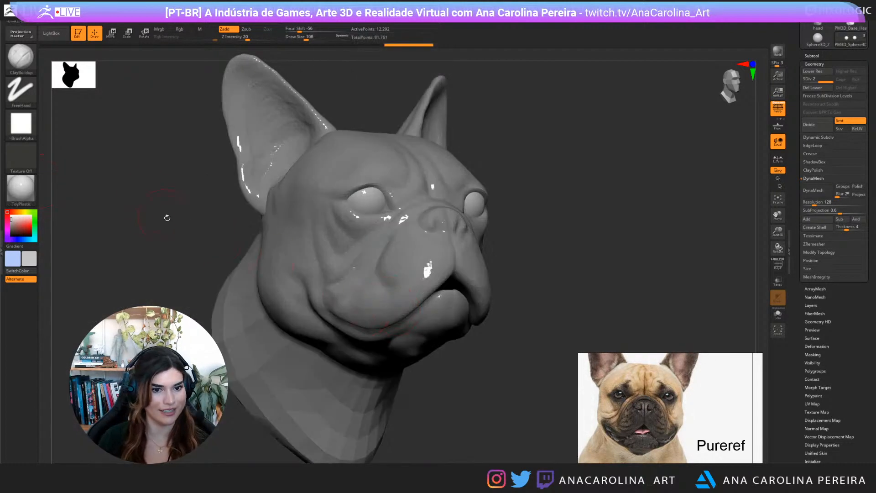
{"action": "mouse_move", "coordinate": [168, 218]}
{"action": "left_mouse_down"}
{"action": "mouse_move", "coordinate": [176, 231]}
{"action": "mouse_move", "coordinate": [155, 226]}
{"action": "left_mouse_up"}
Switch to the Paint brush in material-only mode and fill the eyeballs with the ToyPlastic material
{"action": "key", "text": "space"}
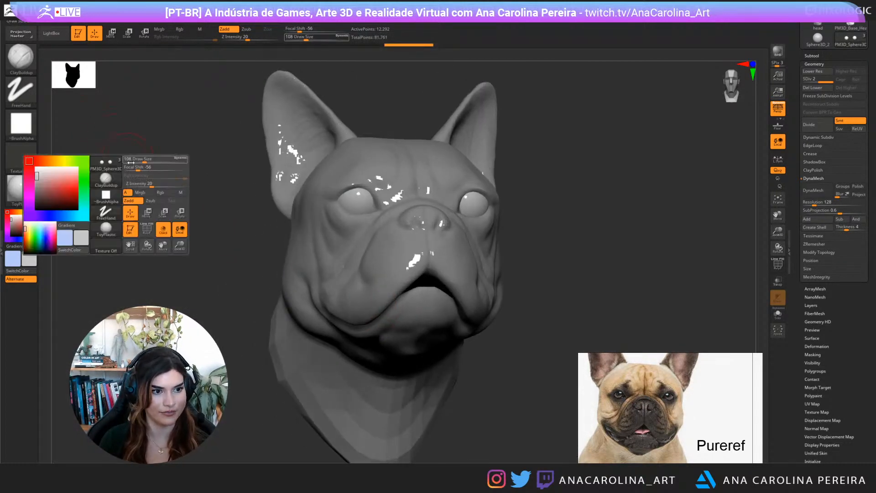
{"action": "left_click", "coordinate": [181, 193]}
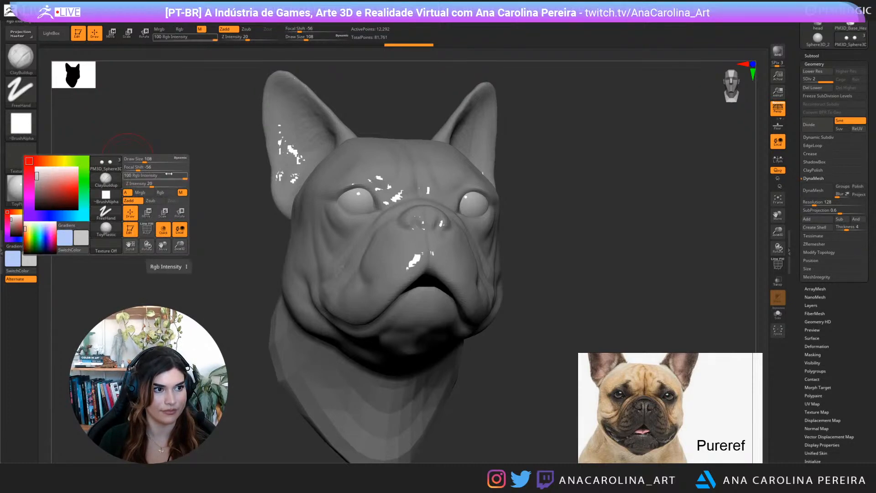
{"action": "key", "text": "b"}
{"action": "key", "text": "p"}
{"action": "key", "text": "a"}
{"action": "key", "text": "space"}
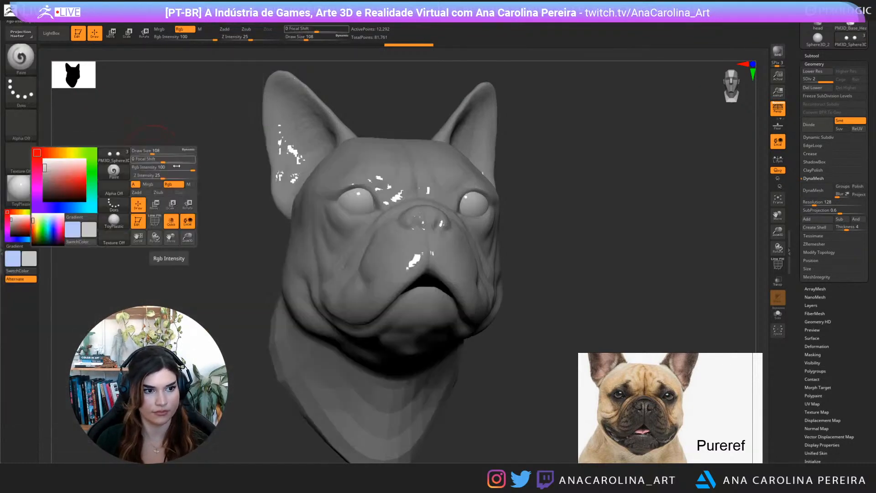
{"action": "left_click", "coordinate": [58, 18]}
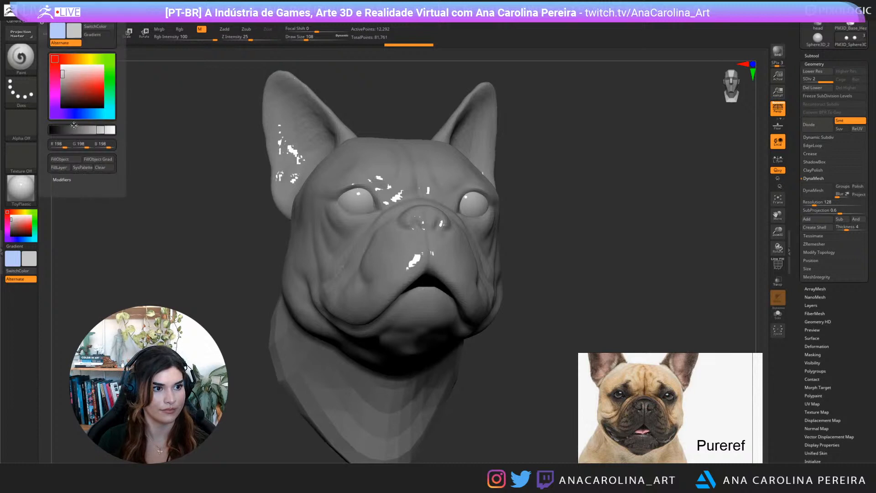
{"action": "left_click", "coordinate": [71, 162]}
Set the active color to a dark gray with RGB values 57, 57, 57
{"action": "left_click_drag", "start_coordinate": [117, 218], "coordinate": [112, 224]}
{"action": "left_click_drag", "start_coordinate": [28, 231], "coordinate": [15, 228]}
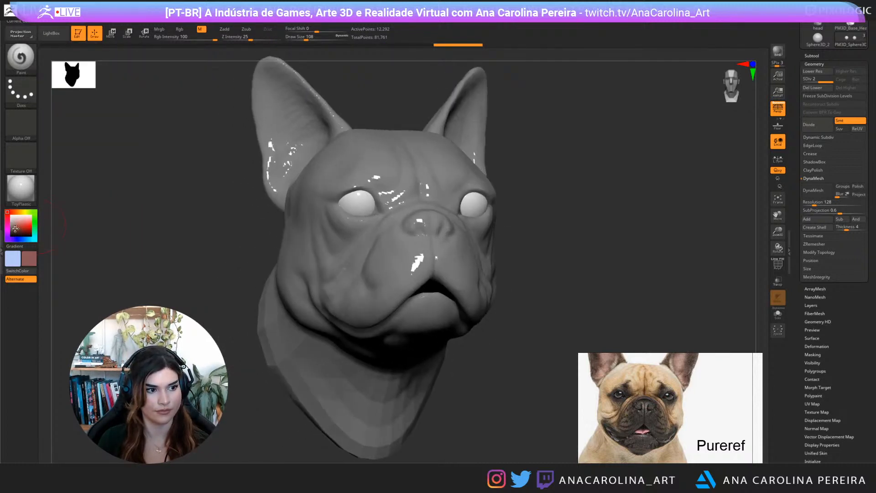
{"action": "left_click", "coordinate": [6, 231]}
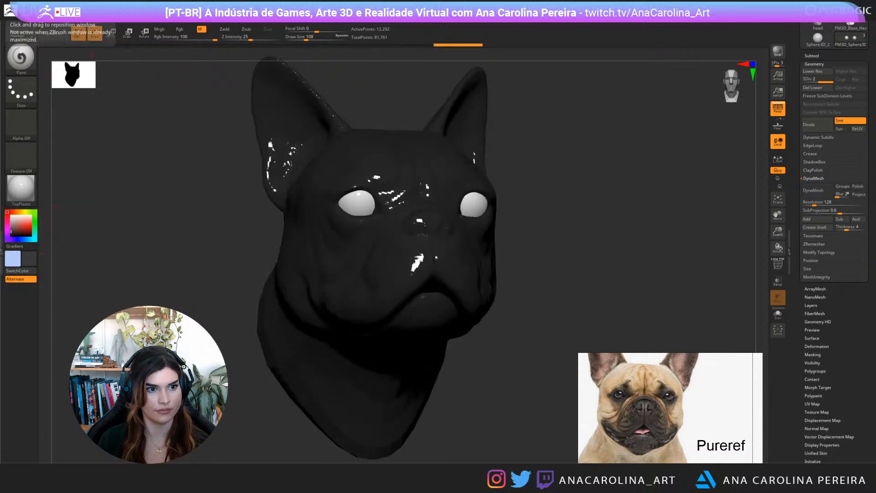
Try to fill the eyeballs with the dark gray color, then undo the fill
{"action": "left_click", "coordinate": [58, 18]}
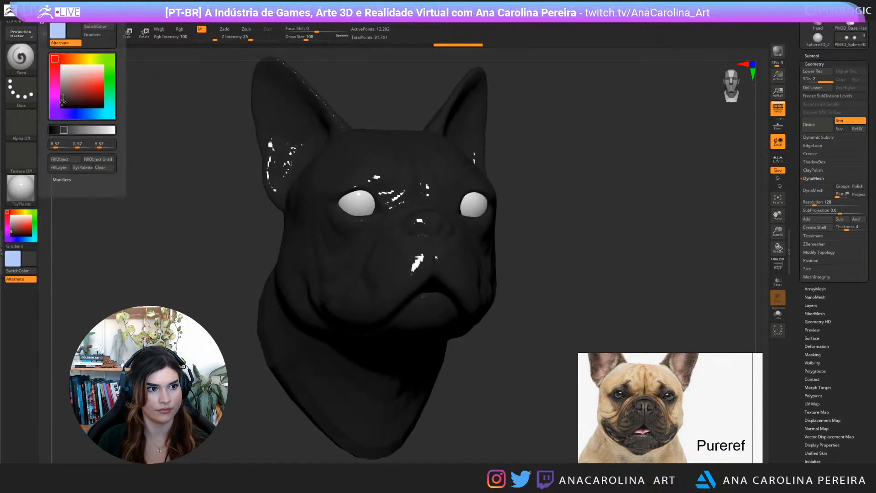
{"action": "left_click", "coordinate": [71, 161]}
{"action": "key", "text": "ctrl+z"}
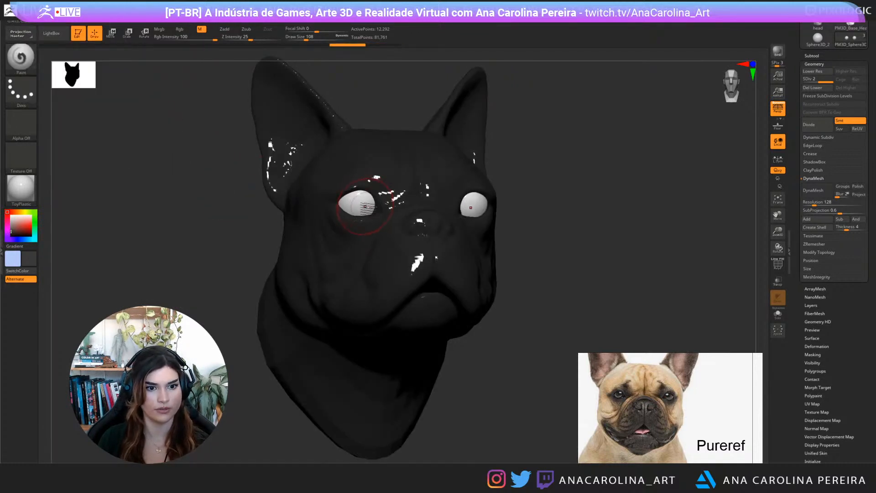
Switch the Paint brush to color-only Rgb mode and fill the eyeballs with the dark gray of RGB 57, 57, 57
{"action": "left_click", "coordinate": [812, 55]}
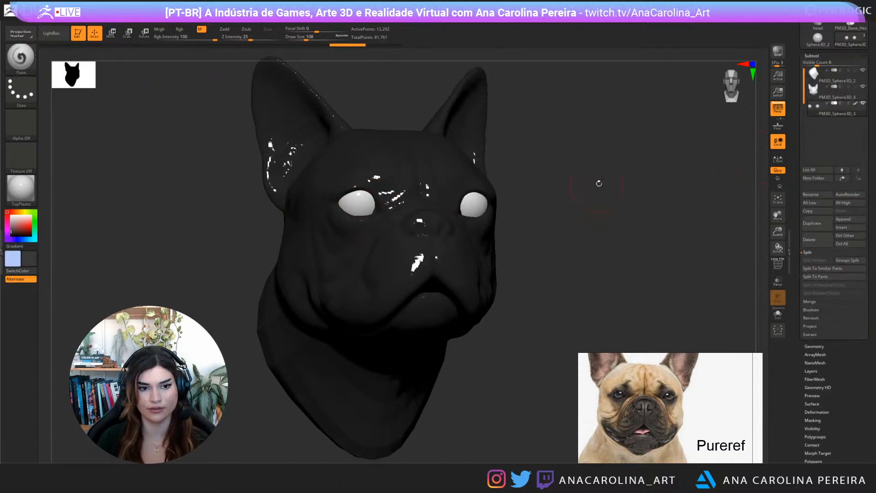
{"action": "scroll", "coordinate": [379, 206], "scroll_direction": "up", "scroll_amount": 3}
{"action": "key", "text": "space"}
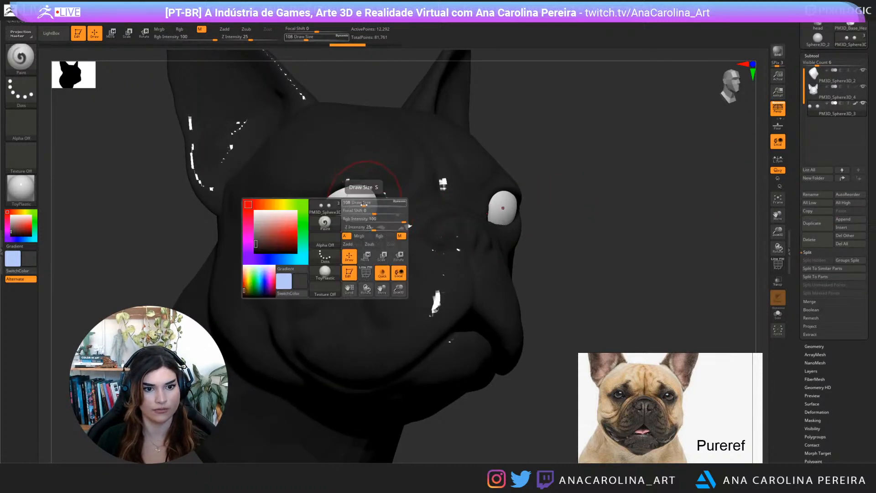
{"action": "key", "text": "space"}
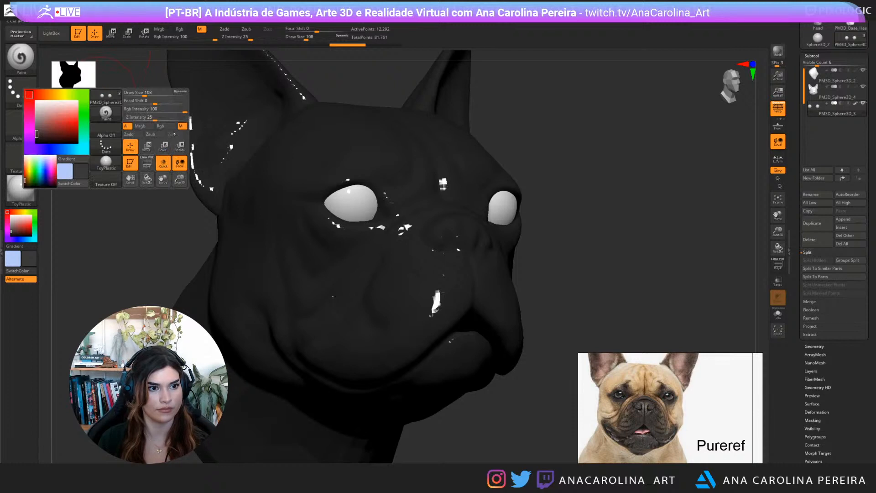
{"action": "left_click", "coordinate": [161, 127]}
{"action": "left_click", "coordinate": [45, 17]}
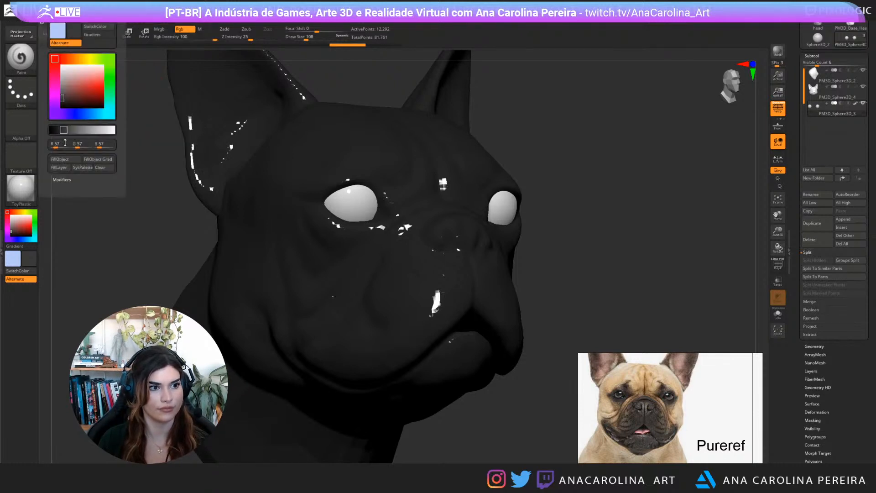
{"action": "left_click", "coordinate": [66, 159]}
Make the dog's head the active subtool and set the active material to BasicMaterial
{"action": "left_click", "coordinate": [242, 221], "text": "alt"}
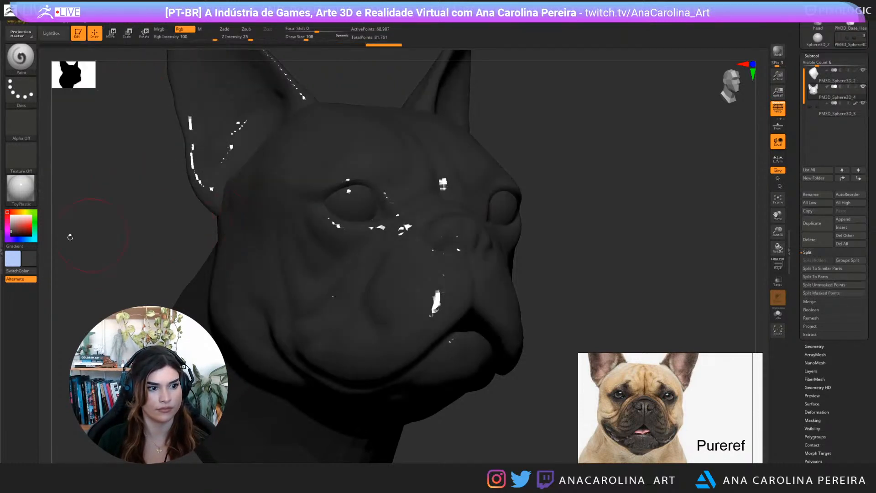
{"action": "left_click", "coordinate": [20, 188]}
{"action": "left_click", "coordinate": [101, 283]}
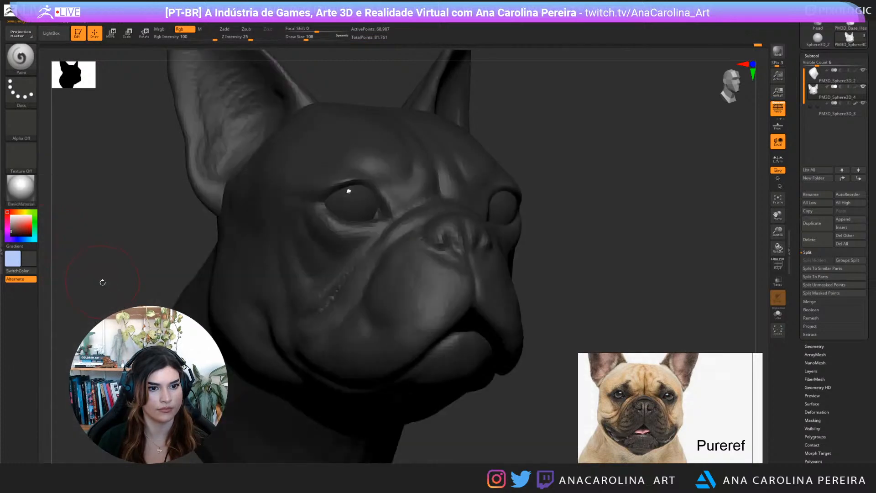
Set the active color to a light gray with RGB values 170, 170, 170 and fill the head with it
{"action": "right_click_drag", "start_coordinate": [102, 281], "coordinate": [85, 242], "text": "ctrl"}
{"action": "mouse_move", "coordinate": [116, 261]}
{"action": "left_mouse_down"}
{"action": "mouse_move", "coordinate": [107, 250]}
{"action": "mouse_move", "coordinate": [26, 260]}
{"action": "mouse_move", "coordinate": [12, 220]}
{"action": "left_mouse_up"}
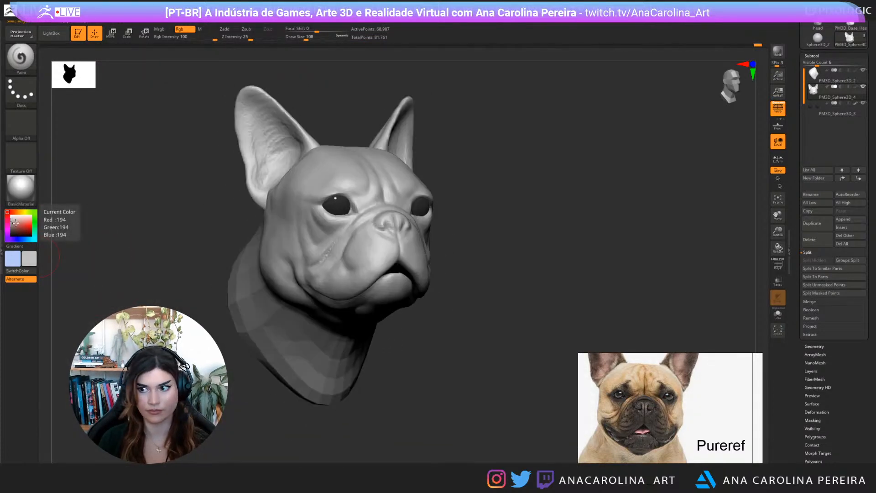
{"action": "mouse_move", "coordinate": [119, 212]}
{"action": "left_mouse_down"}
{"action": "mouse_move", "coordinate": [88, 213]}
{"action": "mouse_move", "coordinate": [77, 223]}
{"action": "left_mouse_up"}
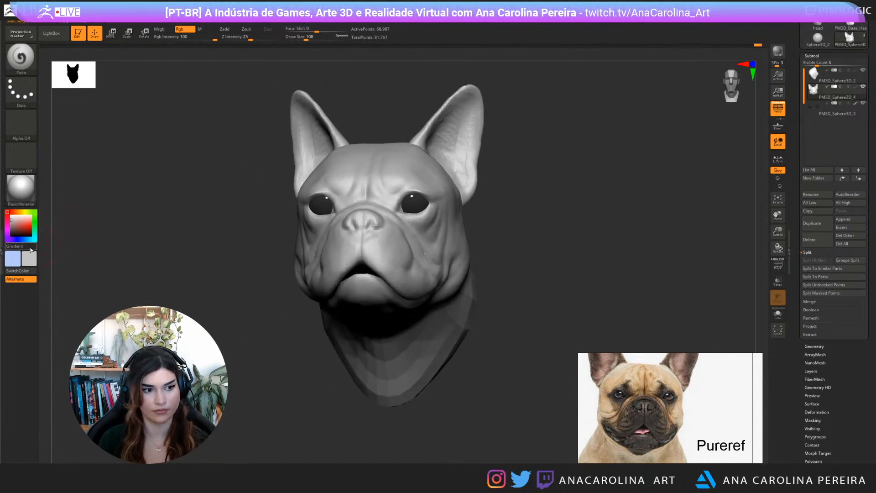
{"action": "left_click", "coordinate": [16, 225]}
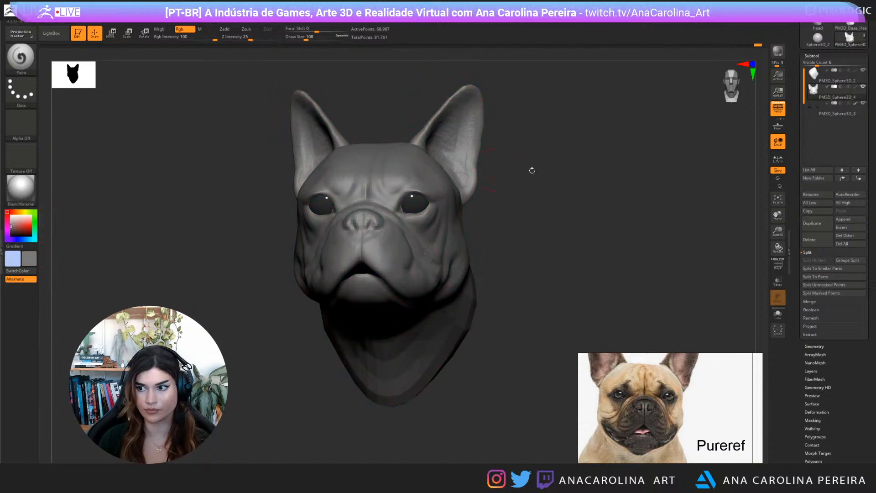
{"action": "left_click_drag", "start_coordinate": [532, 170], "coordinate": [566, 171]}
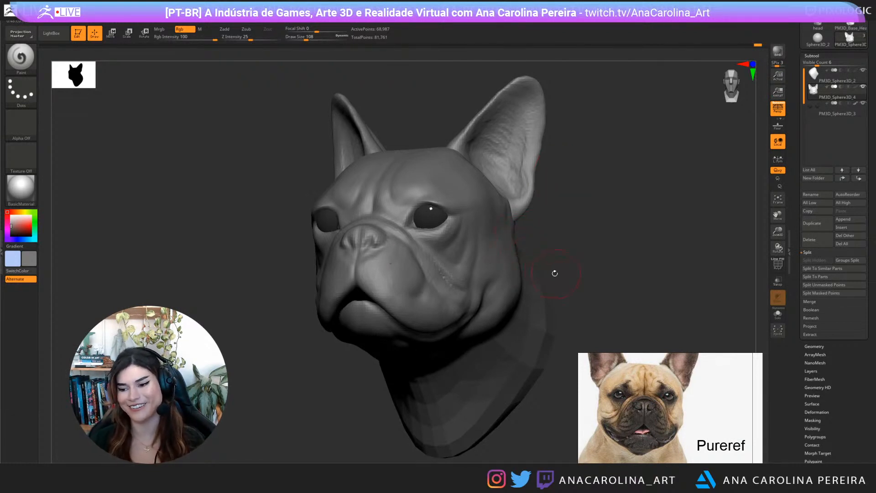
{"action": "left_click_drag", "start_coordinate": [564, 251], "coordinate": [579, 255]}
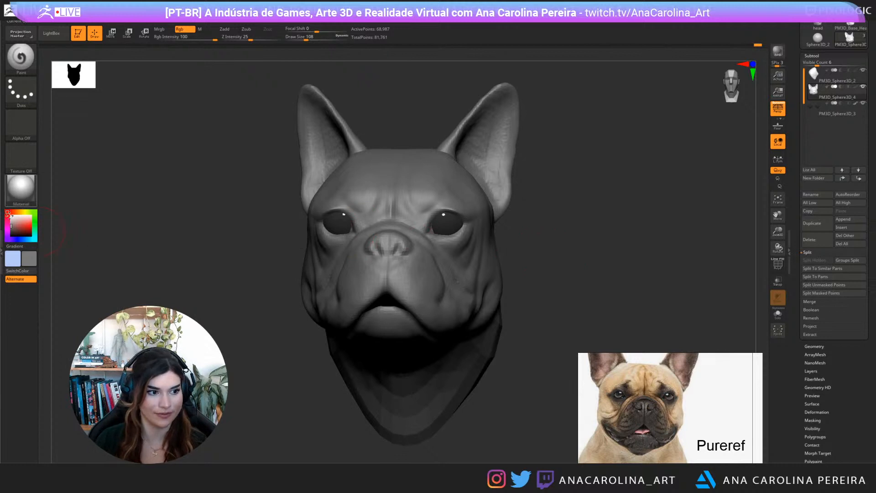
{"action": "left_click", "coordinate": [11, 222]}
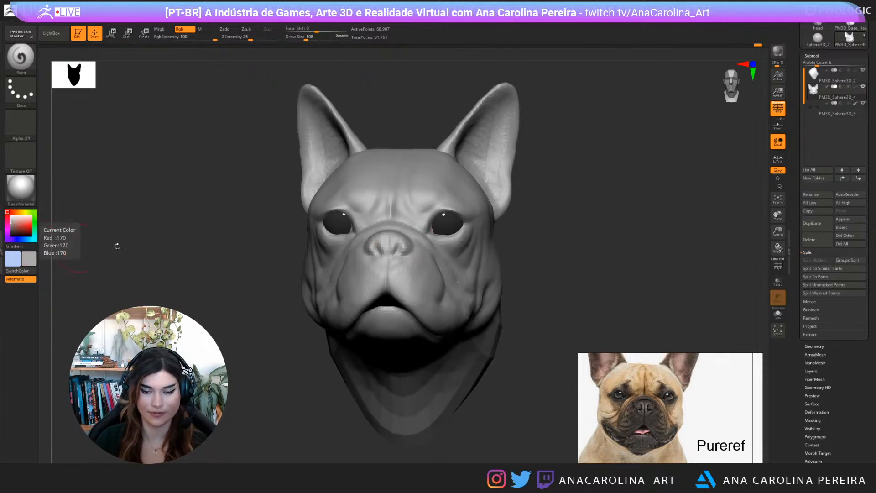
{"action": "key", "text": "space"}
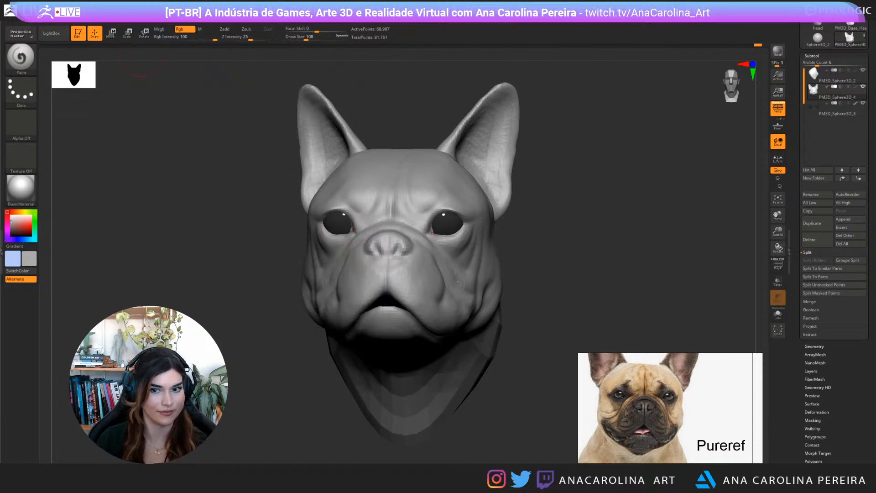
{"action": "left_click", "coordinate": [47, 19]}
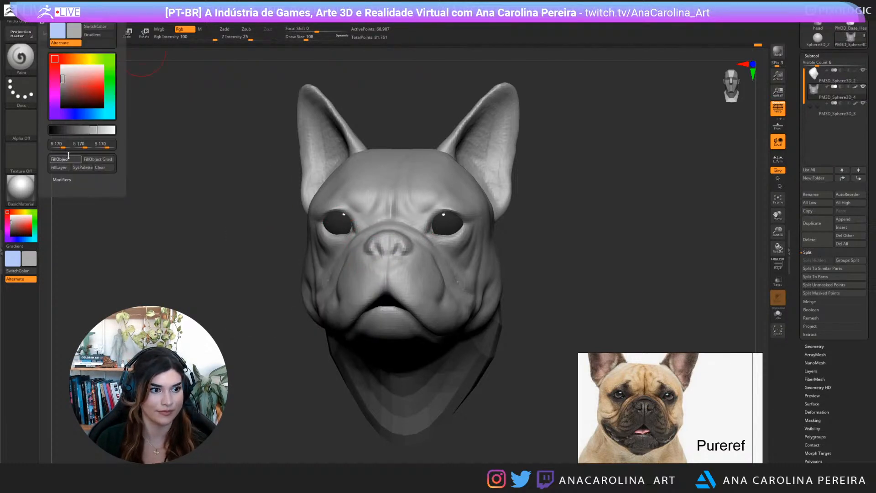
Try painting the nose and muzzle dark gray with the Paint brush enlarged to a draw size of 386
{"action": "left_click", "coordinate": [10, 230]}
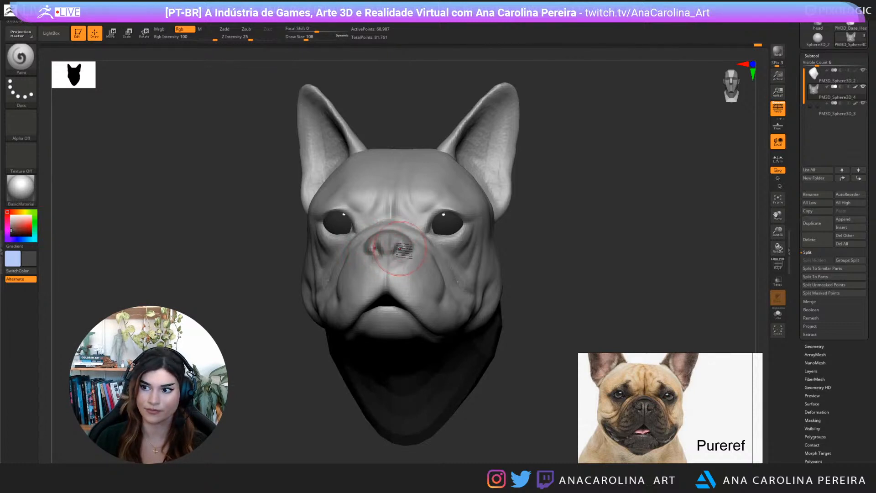
{"action": "key", "text": "space"}
{"action": "left_click_drag", "start_coordinate": [390, 258], "coordinate": [423, 283]}
{"action": "key", "text": "space"}
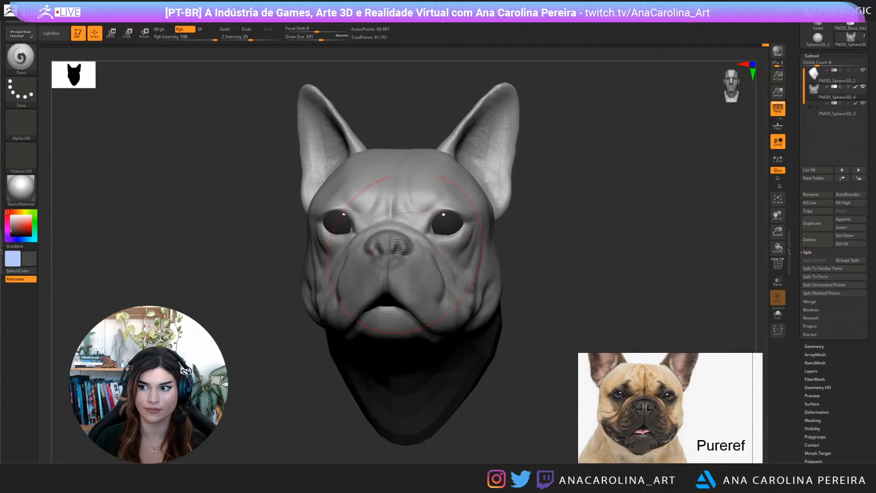
{"action": "left_click_drag", "start_coordinate": [589, 303], "coordinate": [525, 306]}
{"action": "mouse_move", "coordinate": [407, 299]}
{"action": "left_mouse_down"}
{"action": "mouse_move", "coordinate": [478, 331]}
{"action": "mouse_move", "coordinate": [415, 297]}
{"action": "mouse_move", "coordinate": [457, 319]}
{"action": "left_mouse_up"}
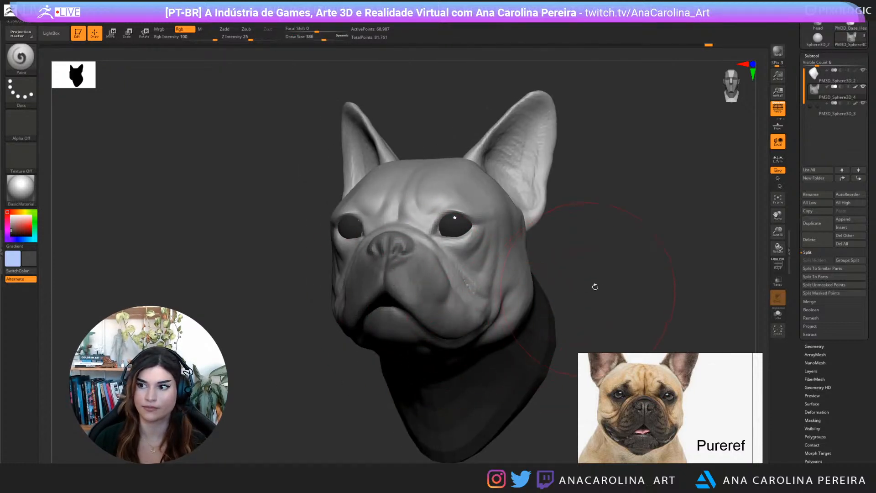
{"action": "mouse_move", "coordinate": [596, 287]}
{"action": "left_mouse_down"}
{"action": "mouse_move", "coordinate": [600, 280]}
{"action": "mouse_move", "coordinate": [525, 203]}
{"action": "left_mouse_up"}
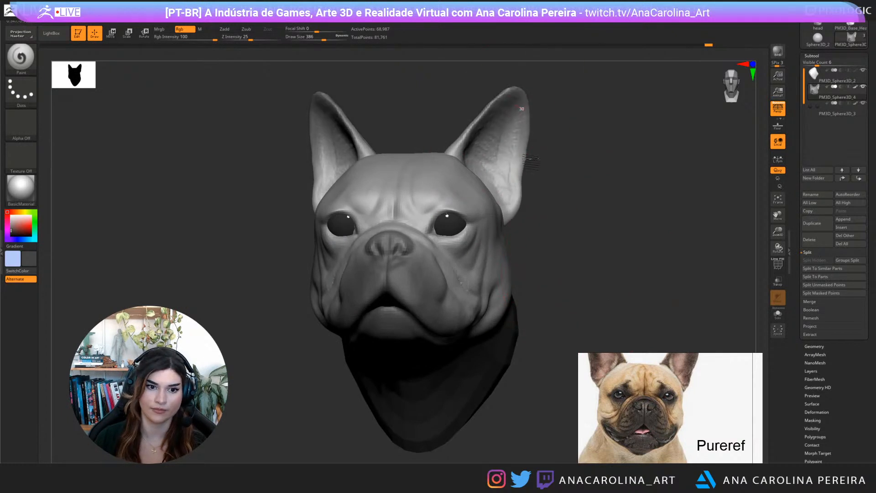
Reduce the Paint brush's draw size to 97 and check the darkened muzzle from several angles
{"action": "key", "text": "space"}
{"action": "left_click_drag", "start_coordinate": [532, 170], "coordinate": [507, 170]}
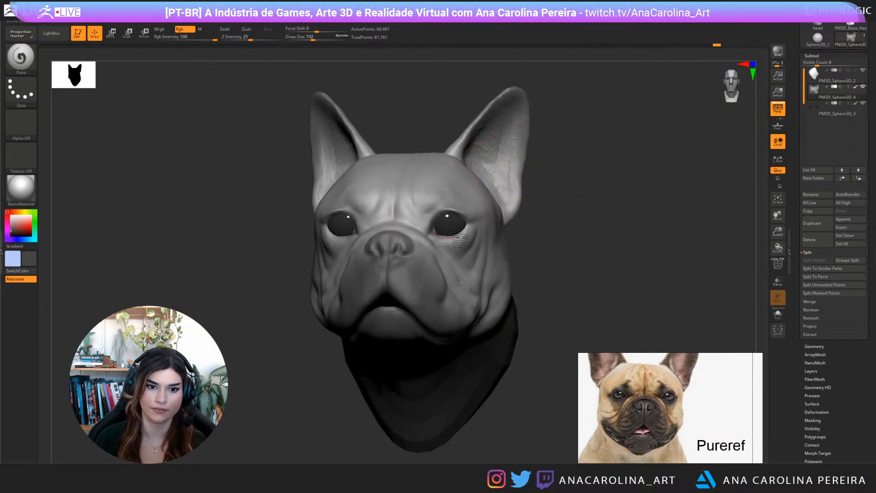
{"action": "key", "text": "space"}
{"action": "left_click_drag", "start_coordinate": [461, 240], "coordinate": [439, 239]}
{"action": "left_click_drag", "start_coordinate": [548, 242], "coordinate": [511, 240]}
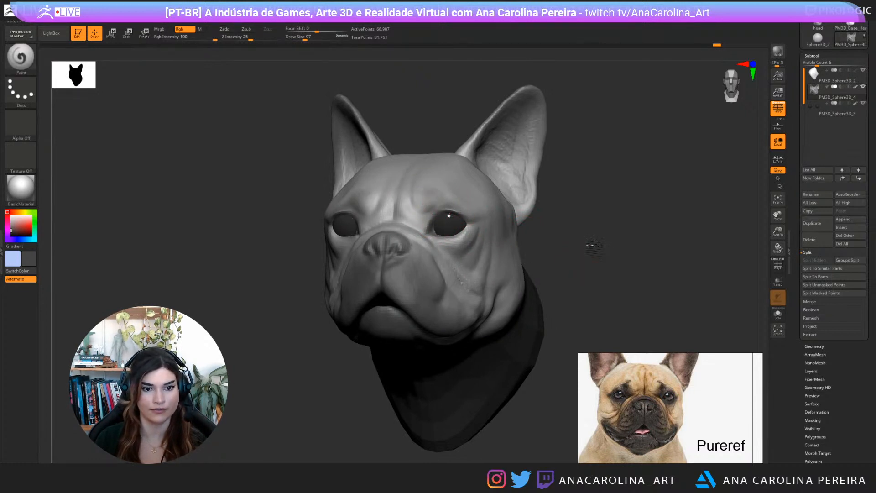
{"action": "left_click_drag", "start_coordinate": [594, 246], "coordinate": [548, 245], "text": "alt"}
{"action": "left_click_drag", "start_coordinate": [548, 245], "coordinate": [566, 243]}
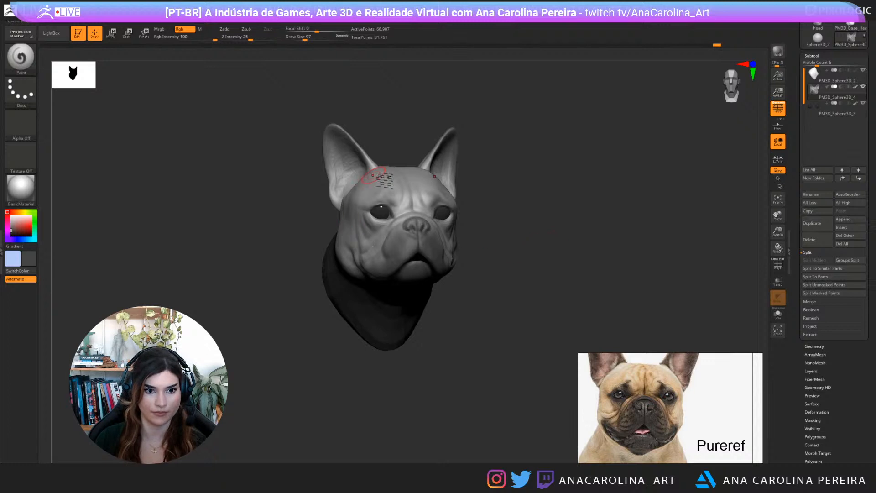
Fill the neck subtool with the light gray of RGB 170, 170, 170 and make the head active again
{"action": "left_click_drag", "start_coordinate": [434, 301], "coordinate": [460, 325]}
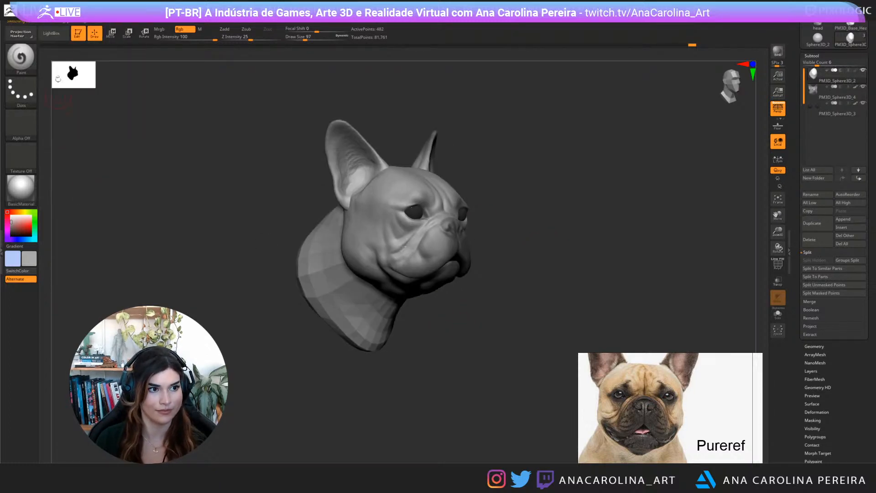
{"action": "left_click", "coordinate": [63, 14]}
{"action": "mouse_move", "coordinate": [45, 14]}
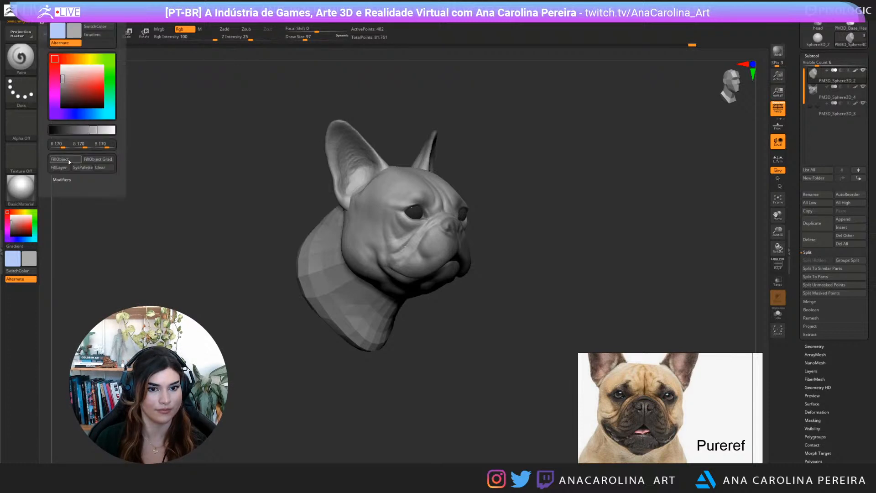
{"action": "left_click_drag", "start_coordinate": [256, 265], "coordinate": [197, 280]}
{"action": "mouse_move", "coordinate": [520, 347]}
{"action": "left_mouse_down", "text": "alt"}
{"action": "mouse_move", "coordinate": [566, 354]}
{"action": "mouse_move", "coordinate": [439, 277]}
{"action": "left_mouse_up", "text": "alt"}
{"action": "left_click_drag", "start_coordinate": [548, 235], "coordinate": [545, 237]}
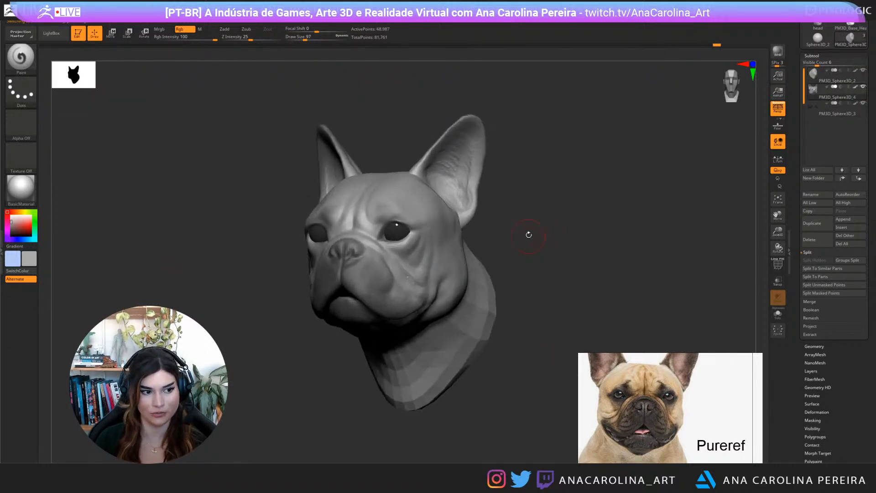
Paint over the darkened muzzle with the light gray at a draw size of 602
{"action": "key", "text": "space"}
{"action": "left_click_drag", "start_coordinate": [474, 246], "coordinate": [501, 246]}
{"action": "left_click_drag", "start_coordinate": [411, 194], "coordinate": [412, 240]}
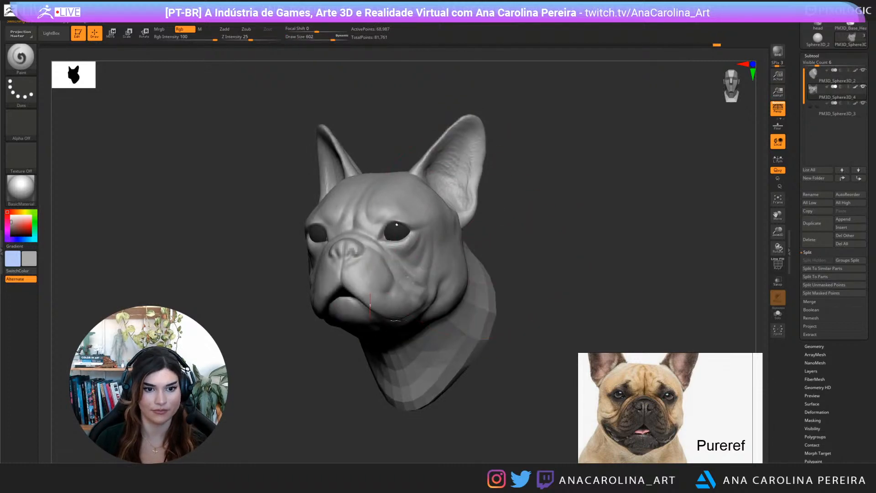
Switch to the DamStandard brush and set its draw size to 158 for work around the mouth
{"action": "mouse_move", "coordinate": [584, 244]}
{"action": "left_mouse_down"}
{"action": "mouse_move", "coordinate": [558, 248]}
{"action": "mouse_move", "coordinate": [569, 282]}
{"action": "mouse_move", "coordinate": [618, 230]}
{"action": "mouse_move", "coordinate": [602, 240]}
{"action": "mouse_move", "coordinate": [600, 230]}
{"action": "left_mouse_up"}
{"action": "key", "text": "b"}
{"action": "key", "text": "d"}
{"action": "key", "text": "s"}
{"action": "key", "text": "space"}
{"action": "key", "text": "space"}
{"action": "key", "text": "space"}
{"action": "mouse_move", "coordinate": [602, 244]}
{"action": "left_mouse_down"}
{"action": "mouse_move", "coordinate": [592, 244]}
{"action": "mouse_move", "coordinate": [601, 252]}
{"action": "mouse_move", "coordinate": [609, 242]}
{"action": "left_mouse_up"}
{"action": "key", "text": "space"}
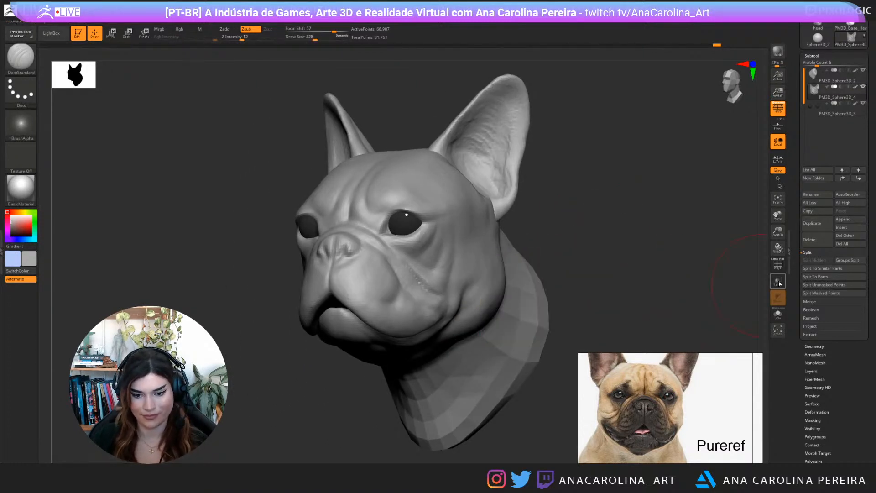
{"action": "mouse_move", "coordinate": [606, 234]}
{"action": "left_mouse_down"}
{"action": "mouse_move", "coordinate": [622, 256]}
{"action": "mouse_move", "coordinate": [593, 254]}
{"action": "left_mouse_up"}
{"action": "key", "text": "space"}
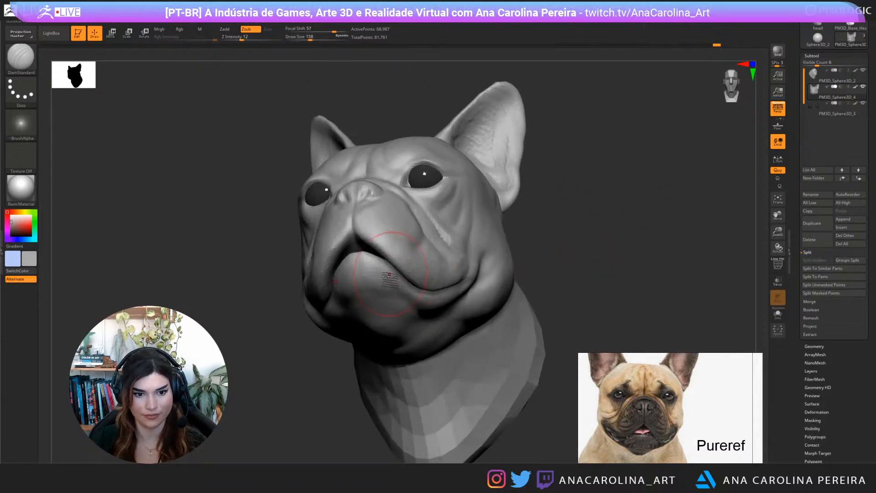
{"action": "key", "text": "space"}
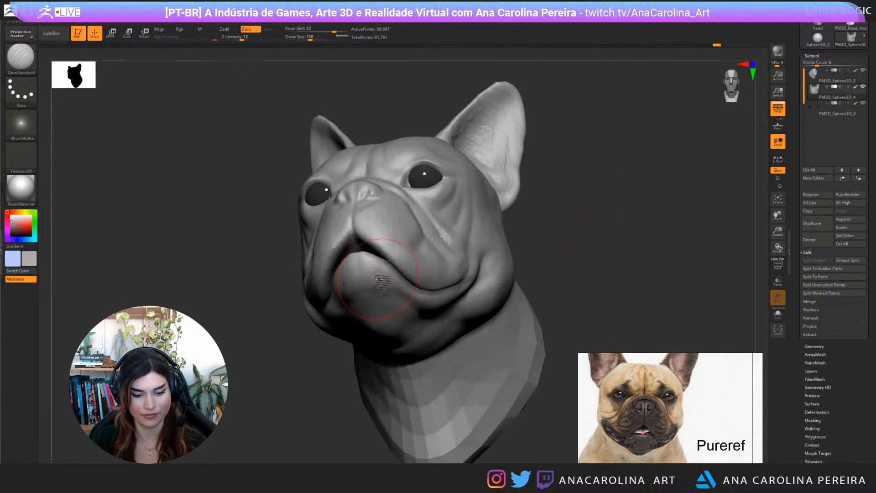
{"action": "key", "text": "b"}
{"action": "key", "text": "c"}
{"action": "key", "text": "b"}
{"action": "key", "text": "space"}
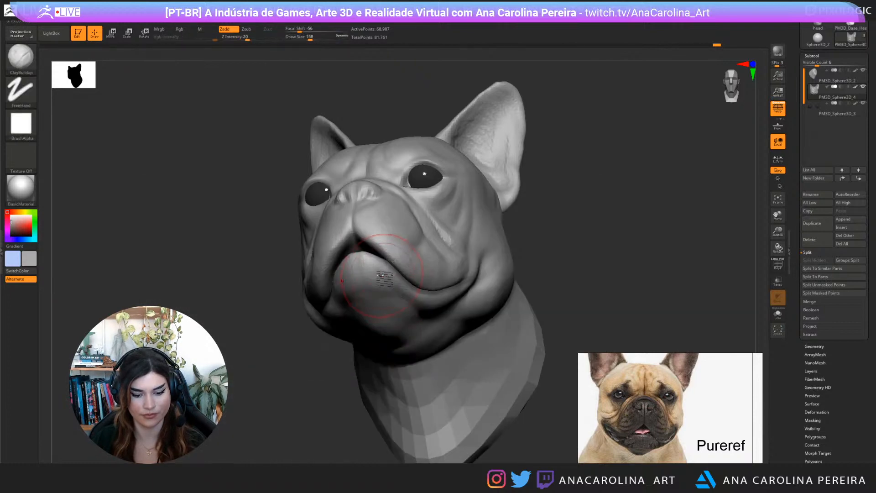
Sharpen the crease along the lower lip with the DamStandard brush
{"action": "key", "text": "b"}
{"action": "key", "text": "d"}
{"action": "key", "text": "s"}
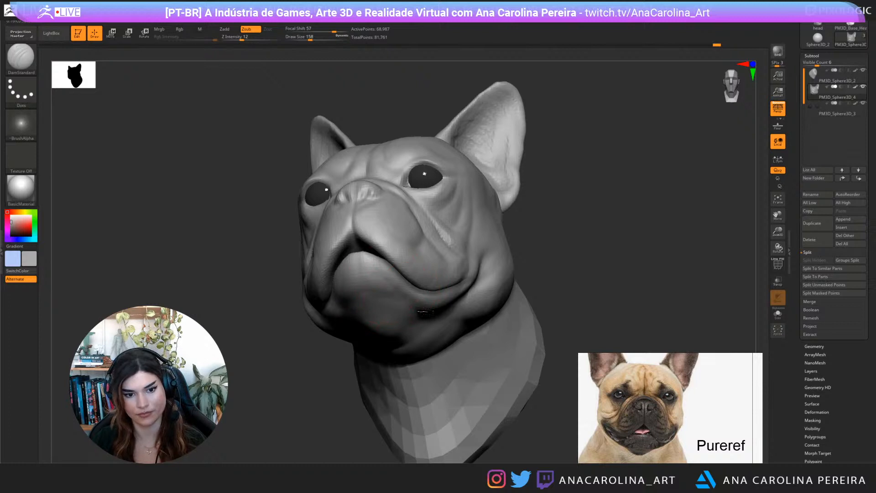
{"action": "left_click_drag", "start_coordinate": [551, 273], "coordinate": [385, 300]}
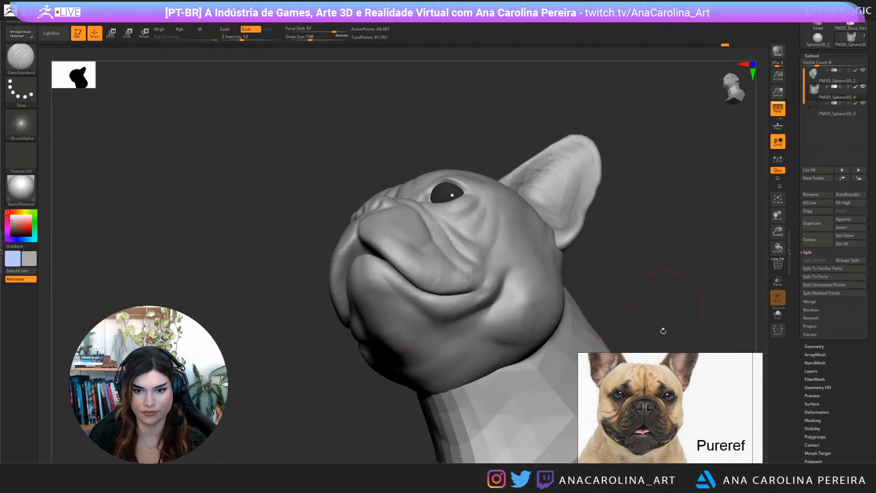
Bring up the white French bulldog's side-profile reference photo and compare the head's profile with it
{"action": "scroll", "coordinate": [706, 391], "scroll_direction": "down", "scroll_amount": 3}
{"action": "scroll", "coordinate": [706, 391], "scroll_direction": "down", "scroll_amount": 1}
{"action": "scroll", "coordinate": [705, 391], "scroll_direction": "up", "scroll_amount": 1}
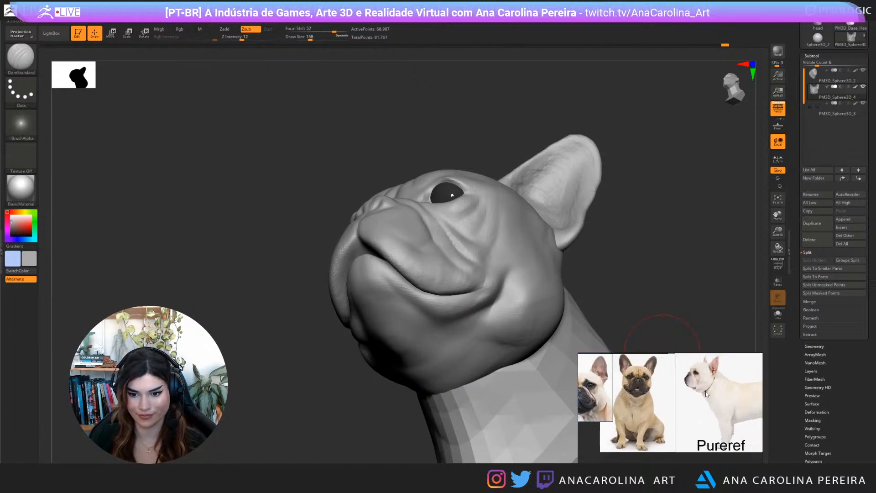
{"action": "scroll", "coordinate": [706, 391], "scroll_direction": "up", "scroll_amount": 5}
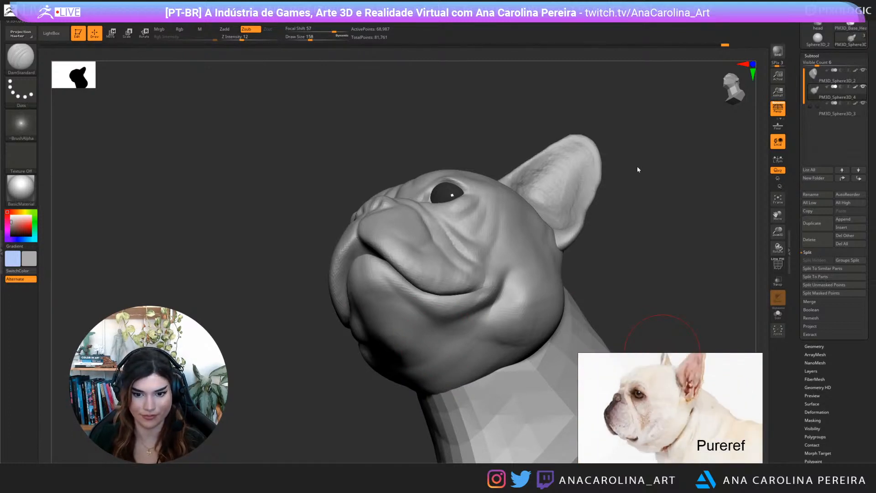
{"action": "left_click_drag", "start_coordinate": [638, 169], "coordinate": [657, 246]}
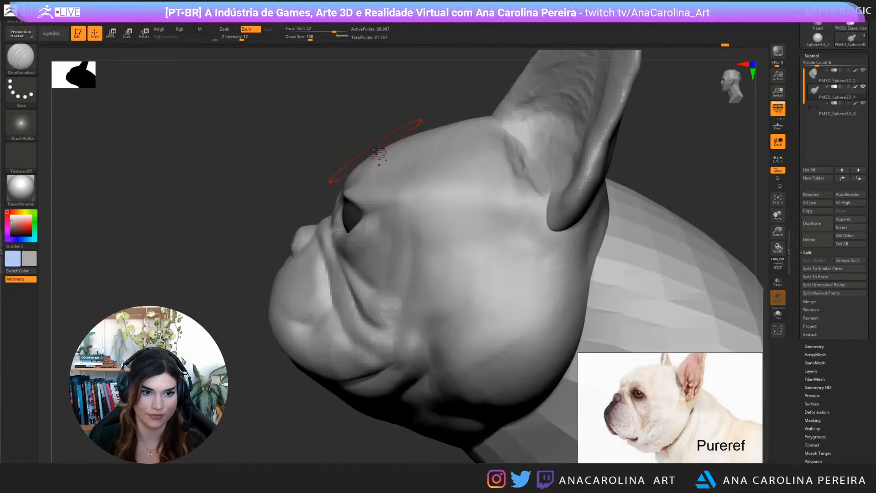
Refine the forehead crease above the brow with the DamStandard brush at draw sizes of 104 and 126
{"action": "right_click_drag", "start_coordinate": [379, 150], "coordinate": [375, 147]}
{"action": "key", "text": "space"}
{"action": "left_click_drag", "start_coordinate": [378, 147], "coordinate": [371, 148]}
{"action": "right_click_drag", "start_coordinate": [384, 188], "coordinate": [356, 133]}
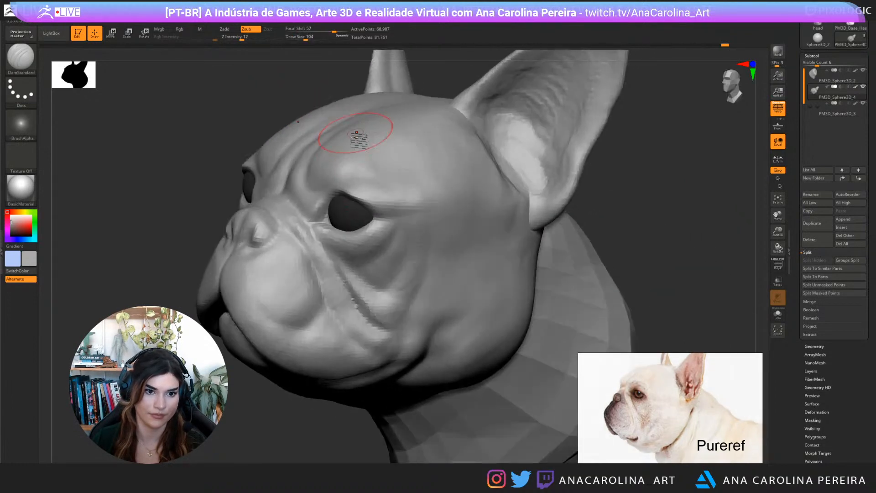
{"action": "key", "text": "space"}
{"action": "left_click_drag", "start_coordinate": [357, 133], "coordinate": [362, 133]}
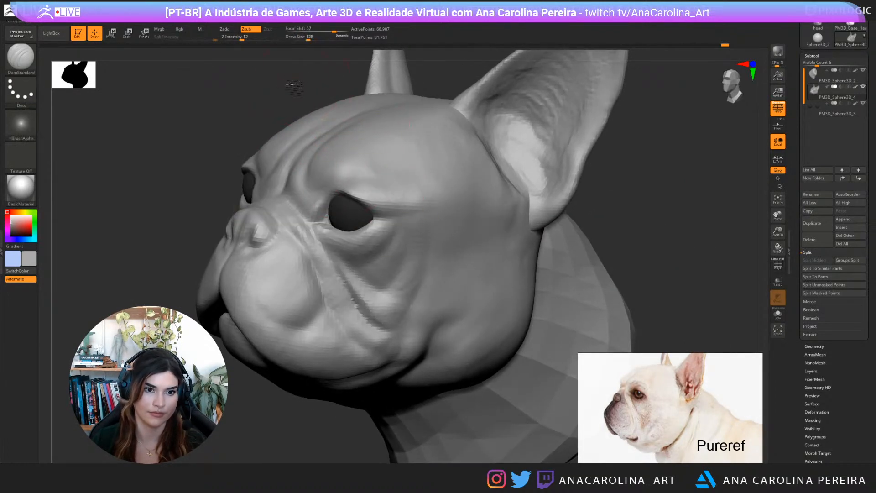
{"action": "mouse_move", "coordinate": [294, 87]}
{"action": "right_mouse_down"}
{"action": "mouse_move", "coordinate": [372, 155]}
{"action": "mouse_move", "coordinate": [329, 84]}
{"action": "mouse_move", "coordinate": [333, 112]}
{"action": "right_mouse_up"}
Reshape the eyelids and the skin around the eye in profile with the Move brush at a draw size of 77
{"action": "key", "text": "b"}
{"action": "key", "text": "m"}
{"action": "key", "text": "v"}
{"action": "key", "text": "space"}
{"action": "left_click_drag", "start_coordinate": [332, 112], "coordinate": [323, 112]}
{"action": "right_click_drag", "start_coordinate": [336, 121], "coordinate": [368, 170]}
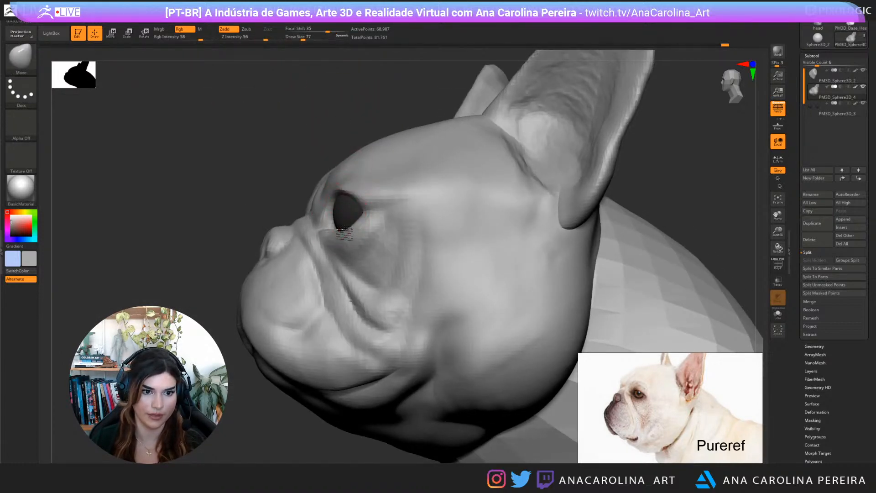
{"action": "mouse_move", "coordinate": [346, 229]}
{"action": "right_mouse_down"}
{"action": "mouse_move", "coordinate": [345, 215]}
{"action": "mouse_move", "coordinate": [343, 221]}
{"action": "right_mouse_up"}
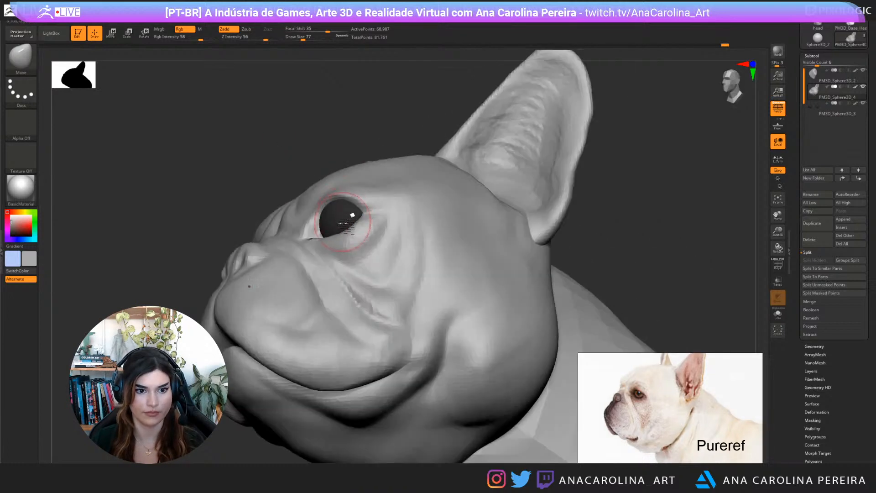
{"action": "right_click_drag", "start_coordinate": [339, 116], "coordinate": [355, 161]}
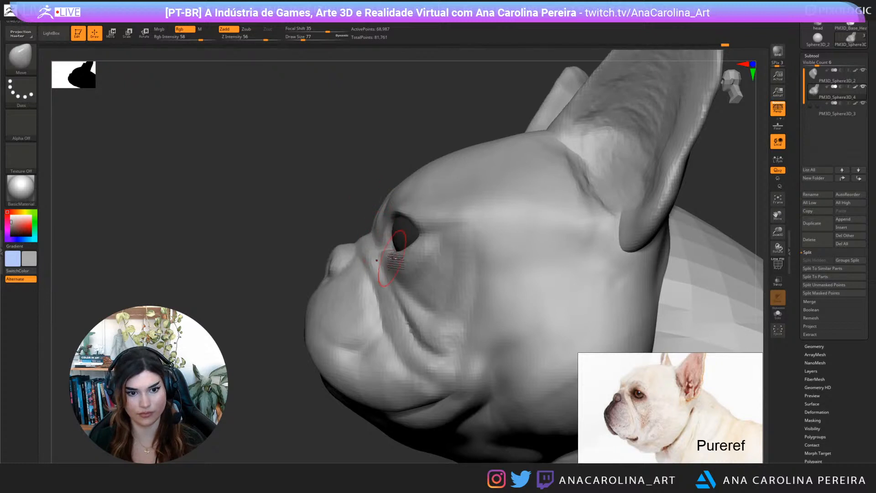
{"action": "right_click_drag", "start_coordinate": [379, 242], "coordinate": [398, 168]}
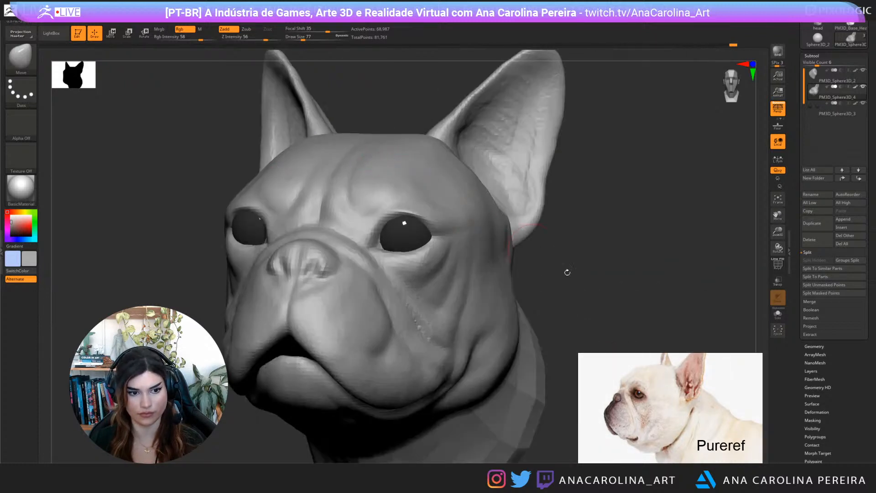
{"action": "mouse_move", "coordinate": [592, 279]}
{"action": "right_mouse_down", "text": "ctrl"}
{"action": "mouse_move", "coordinate": [574, 280]}
{"action": "mouse_move", "coordinate": [586, 272]}
{"action": "mouse_move", "coordinate": [581, 250]}
{"action": "right_mouse_up", "text": "ctrl"}
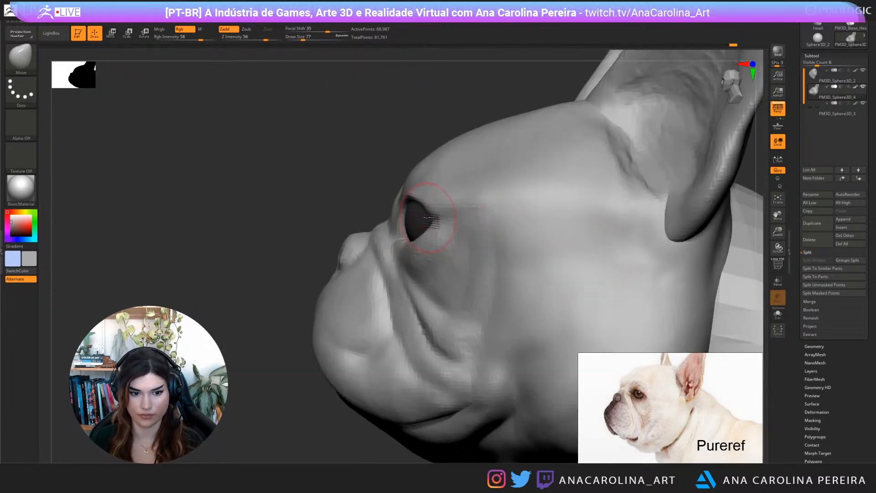
{"action": "right_click_drag", "start_coordinate": [424, 215], "coordinate": [371, 169]}
{"action": "right_click_drag", "start_coordinate": [336, 304], "coordinate": [338, 332]}
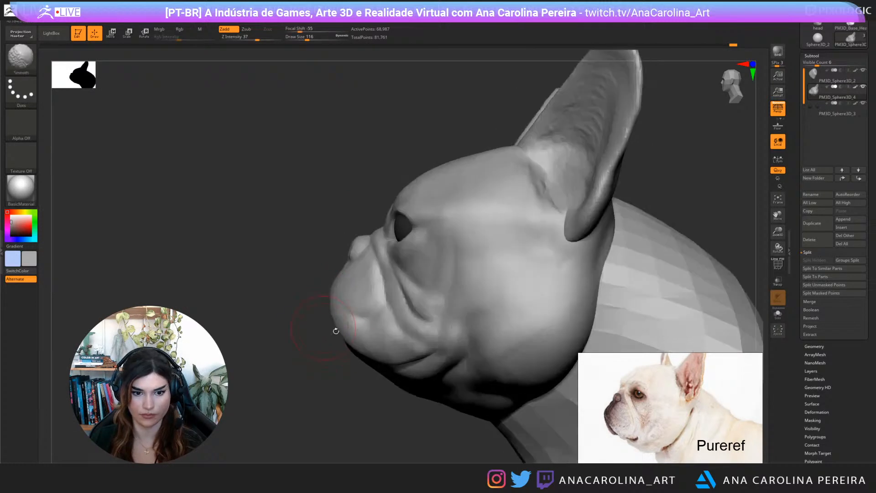
Sharpen the crease at the corner of the mouth with the DamStandard brush at a draw size of 90
{"action": "key", "text": "["}
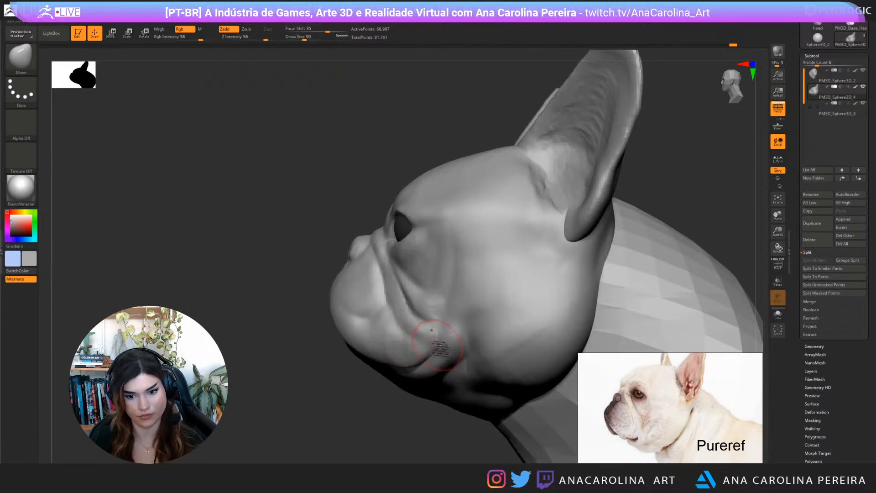
{"action": "key", "text": "b"}
{"action": "key", "text": "d"}
{"action": "key", "text": "s"}
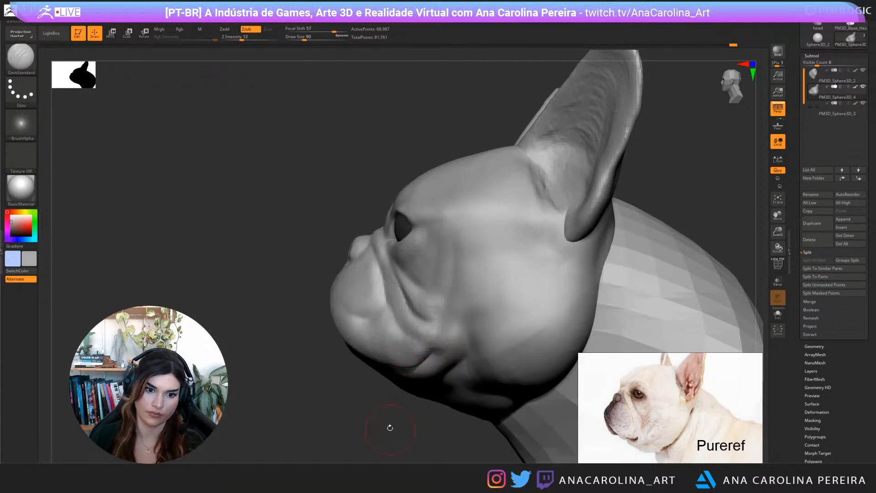
{"action": "mouse_move", "coordinate": [387, 442]}
{"action": "right_mouse_down"}
{"action": "mouse_move", "coordinate": [385, 418]}
{"action": "mouse_move", "coordinate": [439, 415]}
{"action": "mouse_move", "coordinate": [483, 379]}
{"action": "mouse_move", "coordinate": [483, 401]}
{"action": "right_mouse_up"}
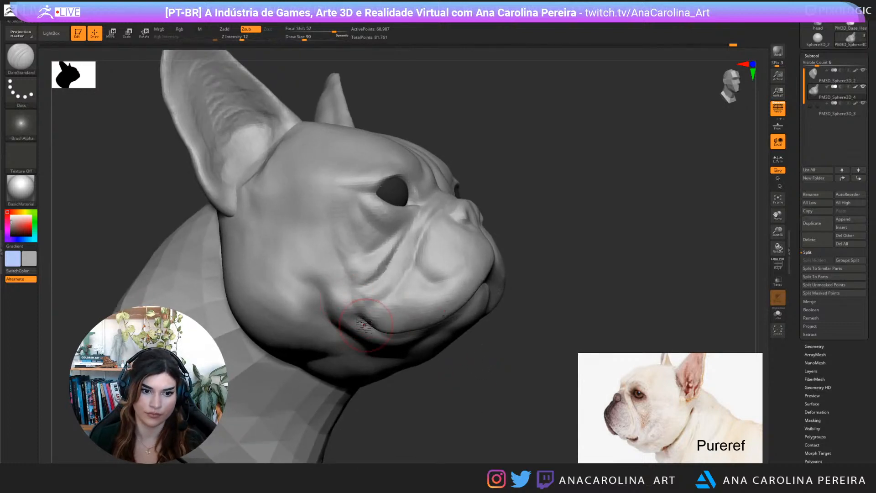
{"action": "mouse_move", "coordinate": [427, 360]}
{"action": "right_mouse_down"}
{"action": "mouse_move", "coordinate": [350, 434]}
{"action": "mouse_move", "coordinate": [334, 429]}
{"action": "right_mouse_up"}
Adjust the contour of the cheek and jaw in side view with the Move brush
{"action": "key", "text": "b"}
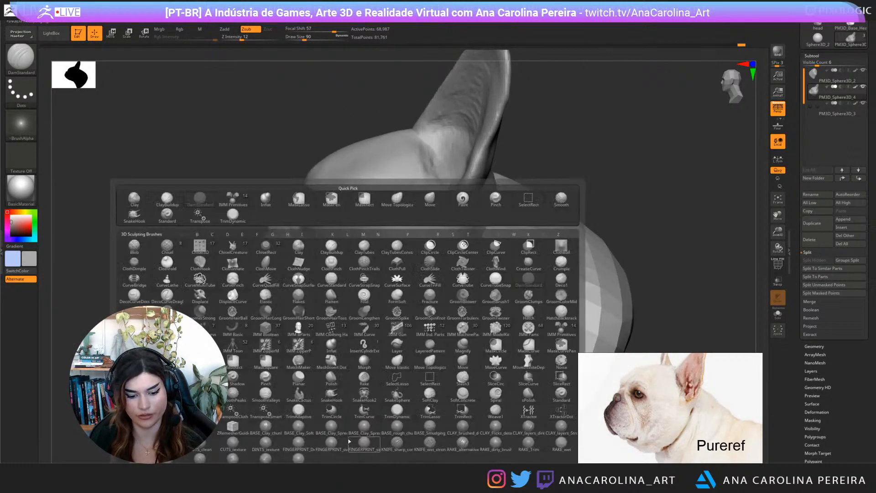
{"action": "key", "text": "m"}
{"action": "key", "text": "v"}
{"action": "key", "text": "space"}
{"action": "left_click_drag", "start_coordinate": [461, 327], "coordinate": [437, 325]}
{"action": "left_click_drag", "start_coordinate": [472, 303], "coordinate": [466, 292]}
Build up the area behind the ear with the ClayBuildup brush at a draw size of 124 and a focal shift of -10
{"action": "mouse_move", "coordinate": [534, 211]}
{"action": "right_mouse_down"}
{"action": "mouse_move", "coordinate": [575, 155]}
{"action": "mouse_move", "coordinate": [466, 179]}
{"action": "right_mouse_up"}
{"action": "key", "text": "b"}
{"action": "key", "text": "c"}
{"action": "key", "text": "b"}
{"action": "key", "text": "bracketleft"}
{"action": "key", "text": "bracketleft"}
{"action": "key", "text": "bracketleft"}
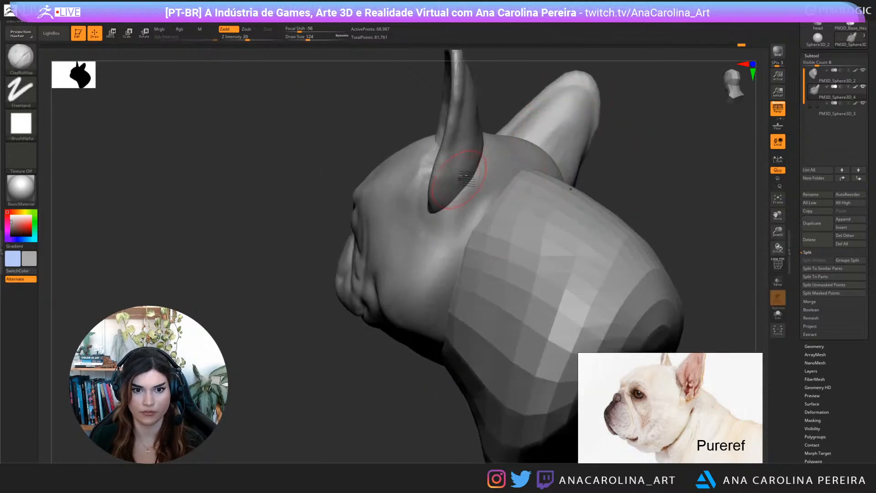
{"action": "key", "text": "space"}
{"action": "left_click_drag", "start_coordinate": [465, 183], "coordinate": [485, 174]}
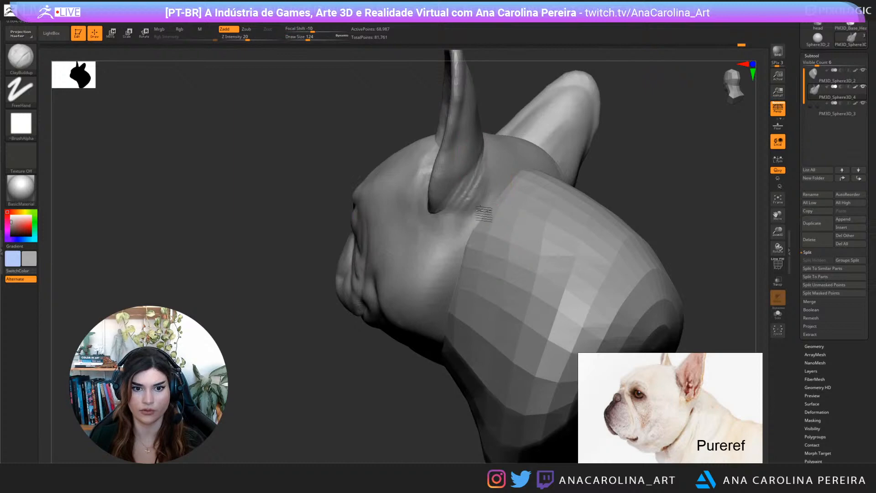
Fill out the back of the head between the ears with the ClayBuildup brush at a draw size of 257
{"action": "key", "text": "bracketright"}
{"action": "key", "text": "bracketright"}
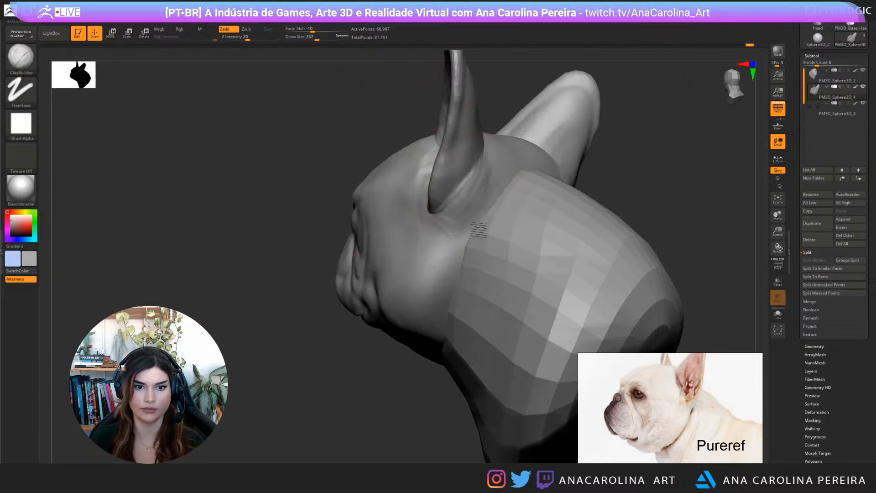
{"action": "mouse_move", "coordinate": [578, 221]}
{"action": "right_mouse_down"}
{"action": "mouse_move", "coordinate": [524, 215]}
{"action": "mouse_move", "coordinate": [634, 203]}
{"action": "mouse_move", "coordinate": [482, 154]}
{"action": "right_mouse_up"}
{"action": "left_click_drag", "start_coordinate": [475, 175], "coordinate": [501, 189]}
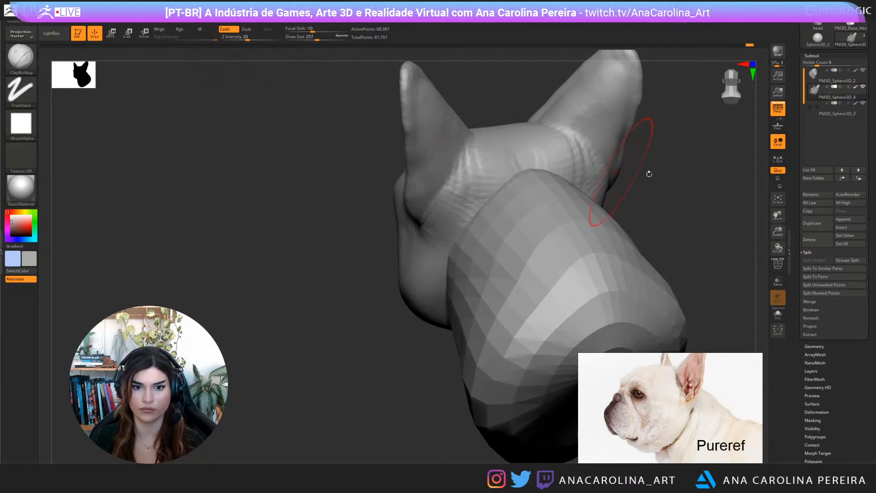
{"action": "mouse_move", "coordinate": [650, 174]}
{"action": "right_mouse_down"}
{"action": "mouse_move", "coordinate": [625, 228]}
{"action": "mouse_move", "coordinate": [540, 242]}
{"action": "right_mouse_up"}
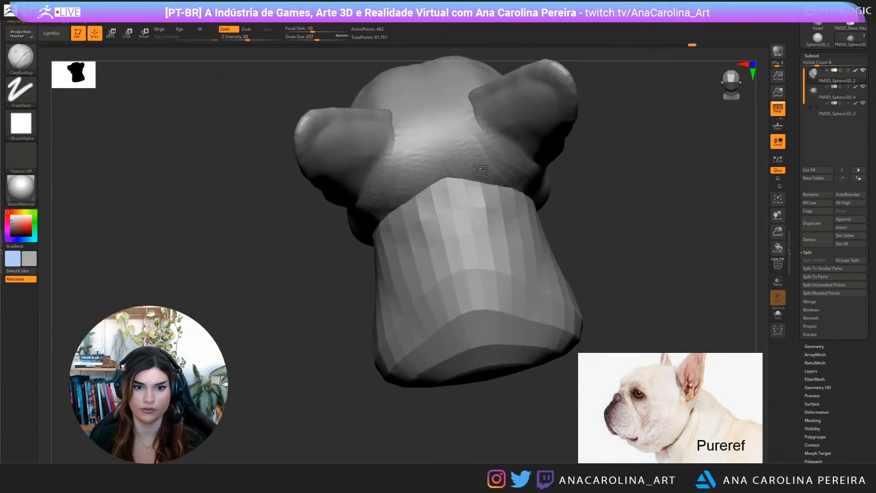
{"action": "right_click_drag", "start_coordinate": [480, 171], "coordinate": [603, 163]}
{"action": "mouse_move", "coordinate": [571, 202]}
{"action": "right_mouse_down"}
{"action": "mouse_move", "coordinate": [593, 238]}
{"action": "mouse_move", "coordinate": [615, 252]}
{"action": "mouse_move", "coordinate": [581, 218]}
{"action": "mouse_move", "coordinate": [584, 227]}
{"action": "mouse_move", "coordinate": [371, 217]}
{"action": "right_mouse_up"}
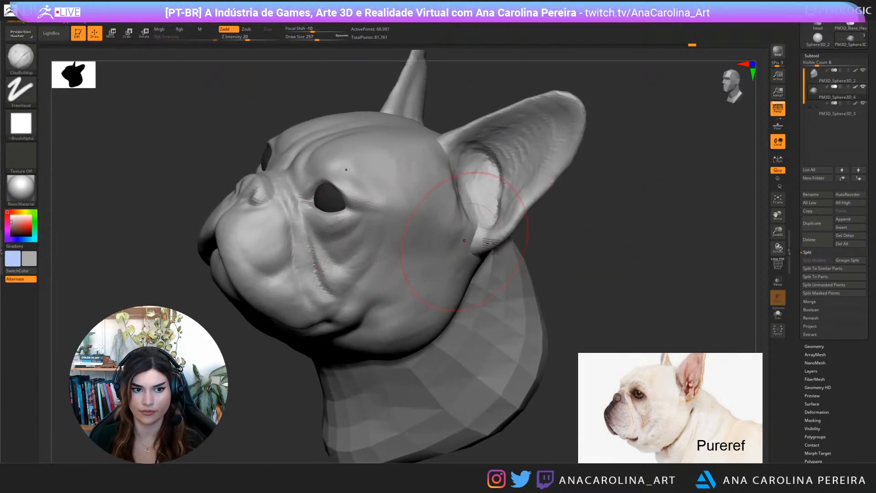
Bring up the fawn French bulldog's front-view reference photo and compare the sculpted face with it
{"action": "right_click_drag", "start_coordinate": [464, 240], "coordinate": [624, 259]}
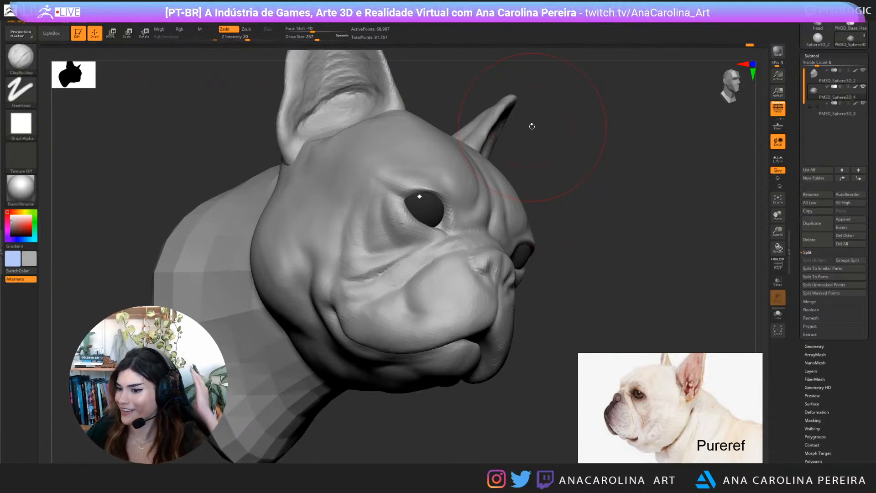
{"action": "mouse_move", "coordinate": [532, 127]}
{"action": "right_mouse_down"}
{"action": "mouse_move", "coordinate": [596, 248]}
{"action": "mouse_move", "coordinate": [603, 204]}
{"action": "mouse_move", "coordinate": [581, 235]}
{"action": "mouse_move", "coordinate": [653, 252]}
{"action": "mouse_move", "coordinate": [490, 285]}
{"action": "mouse_move", "coordinate": [499, 240]}
{"action": "mouse_move", "coordinate": [516, 247]}
{"action": "mouse_move", "coordinate": [571, 190]}
{"action": "mouse_move", "coordinate": [562, 214]}
{"action": "right_mouse_up"}
{"action": "key", "text": "shift"}
{"action": "scroll", "coordinate": [639, 384], "scroll_direction": "down", "scroll_amount": 3}
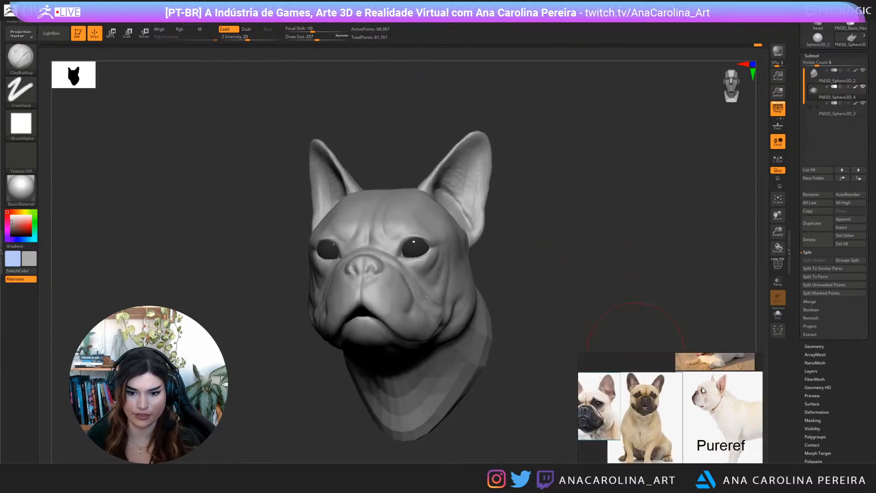
{"action": "scroll", "coordinate": [641, 392], "scroll_direction": "up", "scroll_amount": 3}
{"action": "right_click_drag", "start_coordinate": [530, 205], "coordinate": [582, 244]}
Switch to the Move brush with a draw size of 207 and enlarge the reference photo on the dog's face
{"action": "key", "text": "b"}
{"action": "key", "text": "m"}
{"action": "key", "text": "v"}
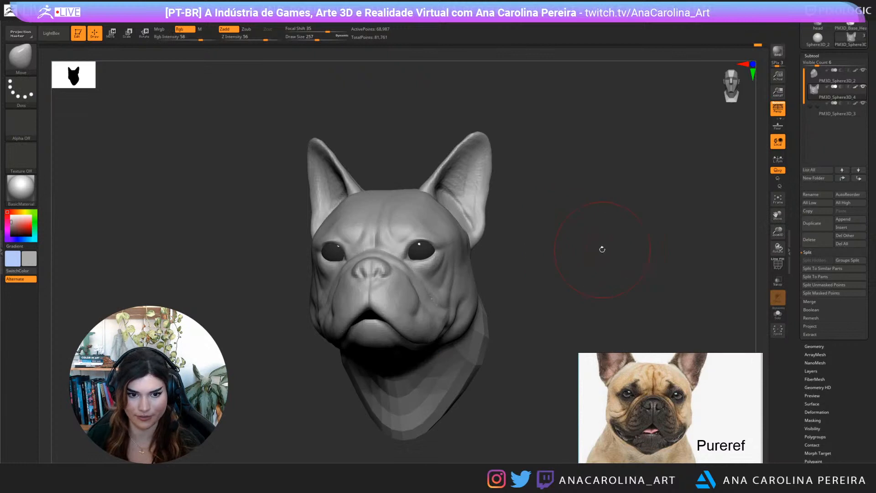
{"action": "scroll", "coordinate": [651, 373], "scroll_direction": "up", "scroll_amount": 2}
{"action": "mouse_move", "coordinate": [548, 238]}
{"action": "right_mouse_down"}
{"action": "mouse_move", "coordinate": [562, 242]}
{"action": "mouse_move", "coordinate": [423, 301]}
{"action": "right_mouse_up"}
{"action": "key", "text": "s"}
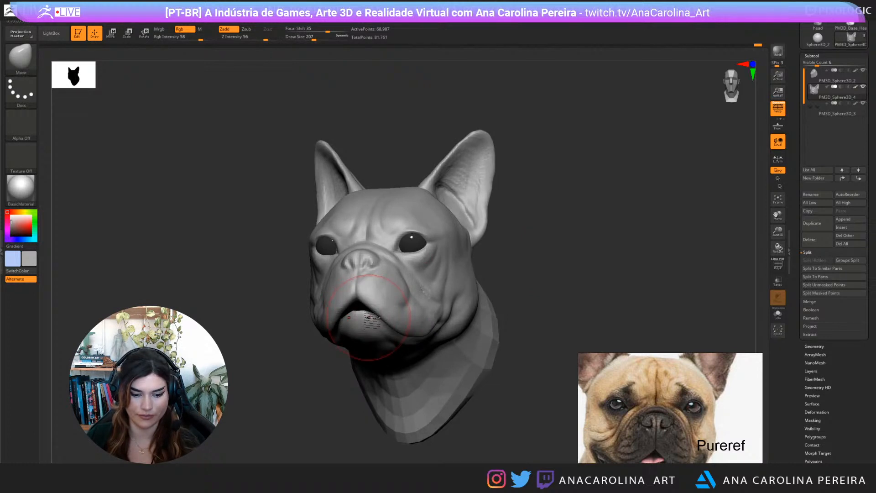
Switch to the Move Topological brush and set its draw size to 331 for work around the mouth and jaw
{"action": "key", "text": "b"}
{"action": "key", "text": "t"}
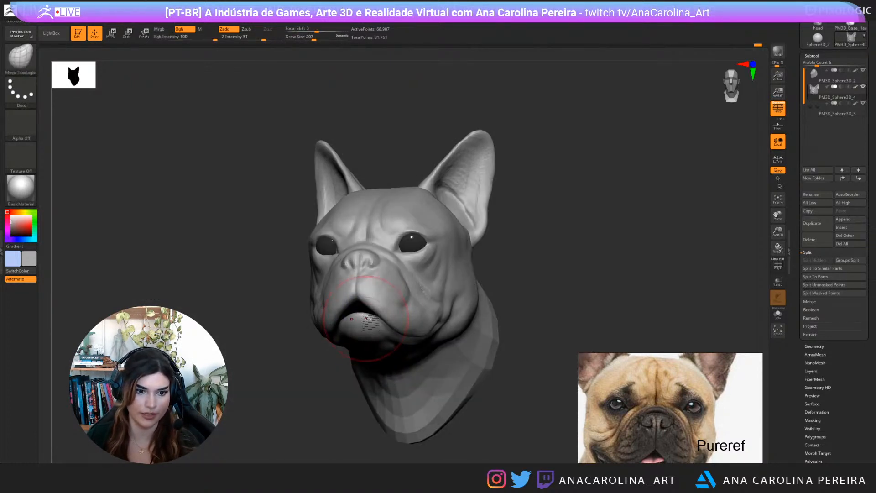
{"action": "mouse_move", "coordinate": [506, 308]}
{"action": "left_mouse_down"}
{"action": "mouse_move", "coordinate": [479, 308]}
{"action": "mouse_move", "coordinate": [521, 308]}
{"action": "left_mouse_up"}
{"action": "key", "text": "space"}
{"action": "left_click_drag", "start_coordinate": [516, 309], "coordinate": [463, 316]}
Switch back to the Move brush, try pushing the cheek inward in front view, and undo that change
{"action": "key", "text": "b"}
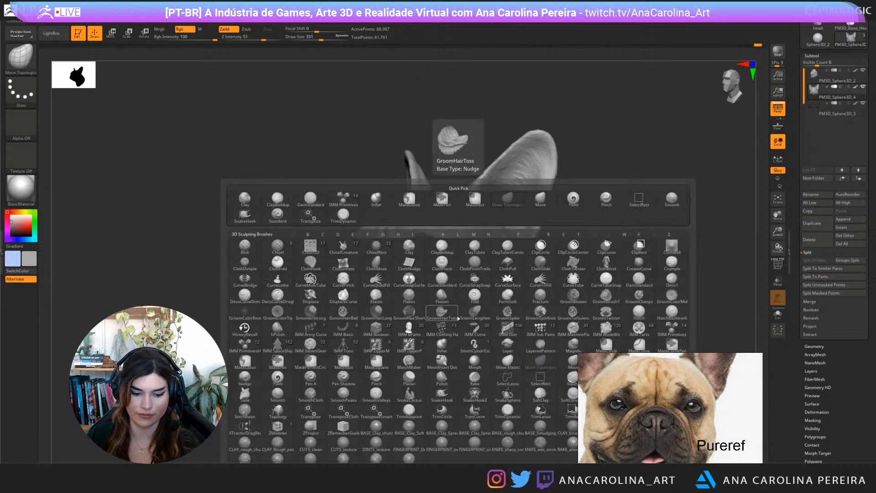
{"action": "key", "text": "m"}
{"action": "key", "text": "t"}
{"action": "key", "text": "b"}
{"action": "key", "text": "m"}
{"action": "key", "text": "v"}
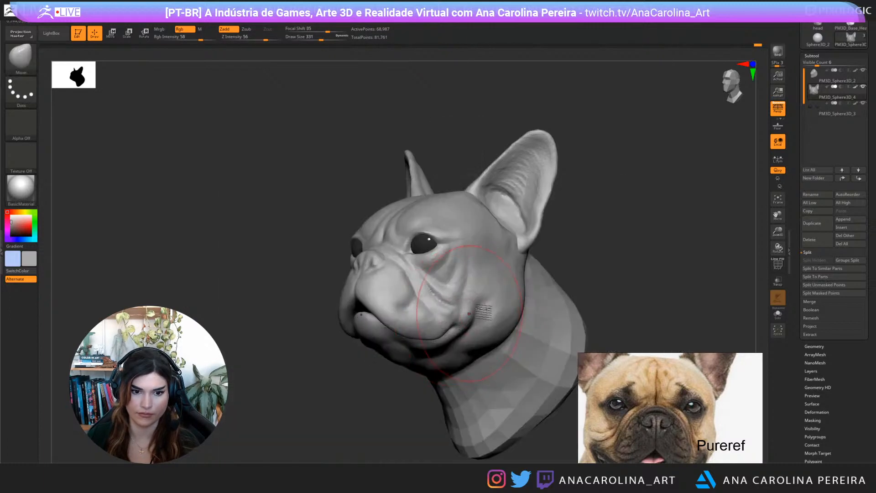
{"action": "mouse_move", "coordinate": [548, 293]}
{"action": "left_mouse_down", "text": "shift"}
{"action": "mouse_move", "coordinate": [608, 268]}
{"action": "mouse_move", "coordinate": [548, 280]}
{"action": "left_mouse_up", "text": "shift"}
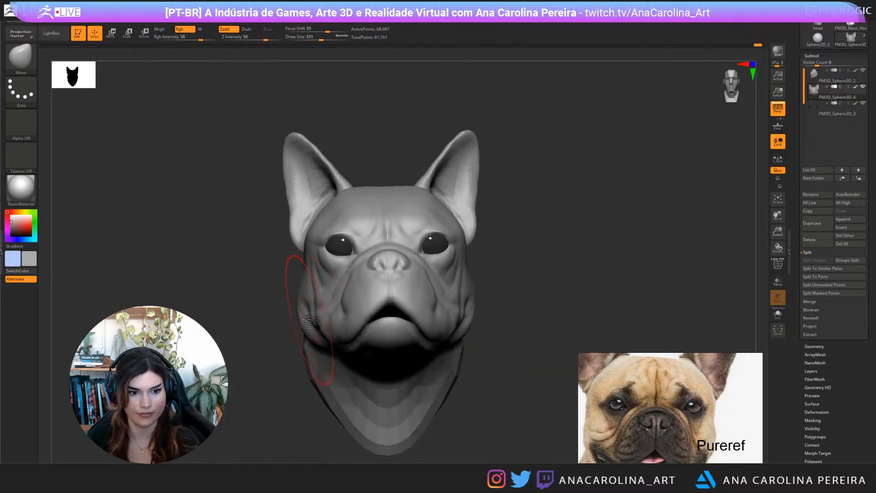
{"action": "left_click_drag", "start_coordinate": [309, 320], "coordinate": [326, 315]}
{"action": "key", "text": "ctrl+z"}
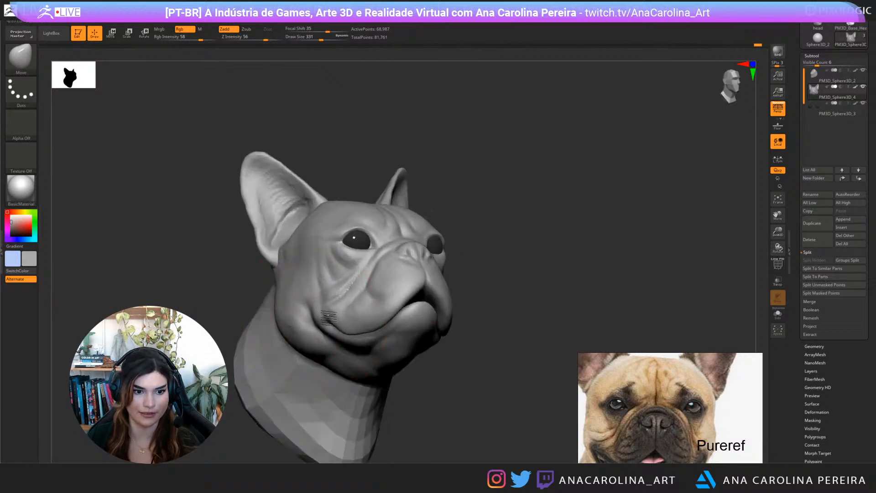
Adjust the muzzle and cheek shape with the Move brush at a draw size of 268
{"action": "mouse_move", "coordinate": [522, 270]}
{"action": "left_mouse_down", "text": "shift"}
{"action": "mouse_move", "coordinate": [548, 283]}
{"action": "mouse_move", "coordinate": [561, 279]}
{"action": "left_mouse_up", "text": "shift"}
{"action": "key", "text": "s"}
{"action": "left_click_drag", "start_coordinate": [387, 308], "coordinate": [362, 313]}
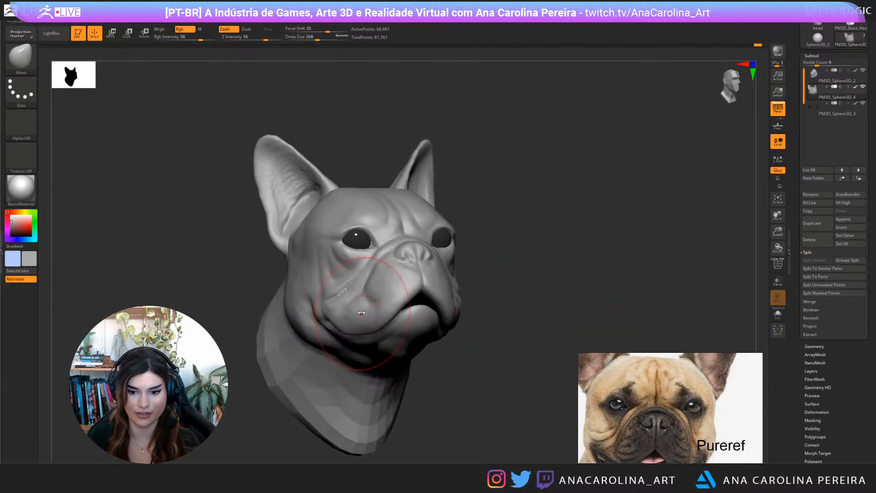
{"action": "left_click_drag", "start_coordinate": [514, 280], "coordinate": [540, 290], "text": "shift"}
{"action": "mouse_move", "coordinate": [579, 258]}
{"action": "left_mouse_down", "text": "alt"}
{"action": "mouse_move", "coordinate": [611, 263]}
{"action": "mouse_move", "coordinate": [603, 303]}
{"action": "mouse_move", "coordinate": [564, 362]}
{"action": "left_mouse_up", "text": "alt"}
Reduce the Move brush to a draw size of 80, adjust the eyelids in front view, and undo the last change
{"action": "key", "text": "space"}
{"action": "left_click_drag", "start_coordinate": [518, 259], "coordinate": [505, 259]}
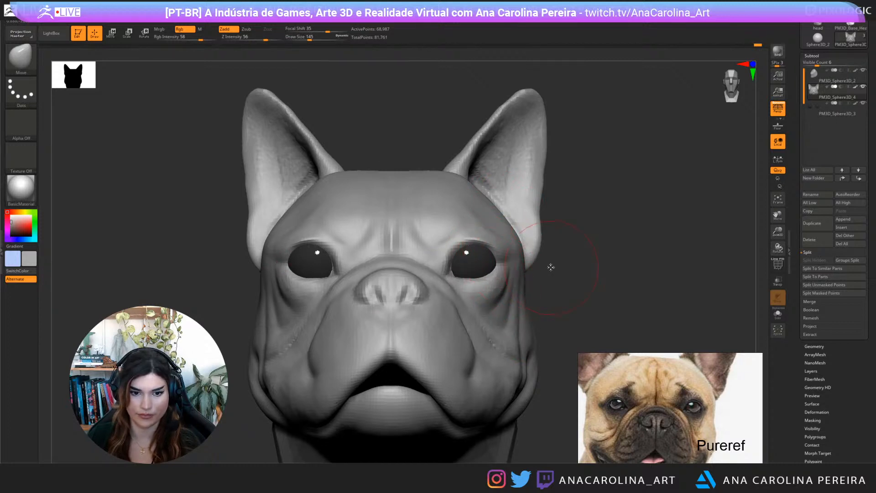
{"action": "key", "text": "space"}
{"action": "left_click_drag", "start_coordinate": [562, 270], "coordinate": [553, 270]}
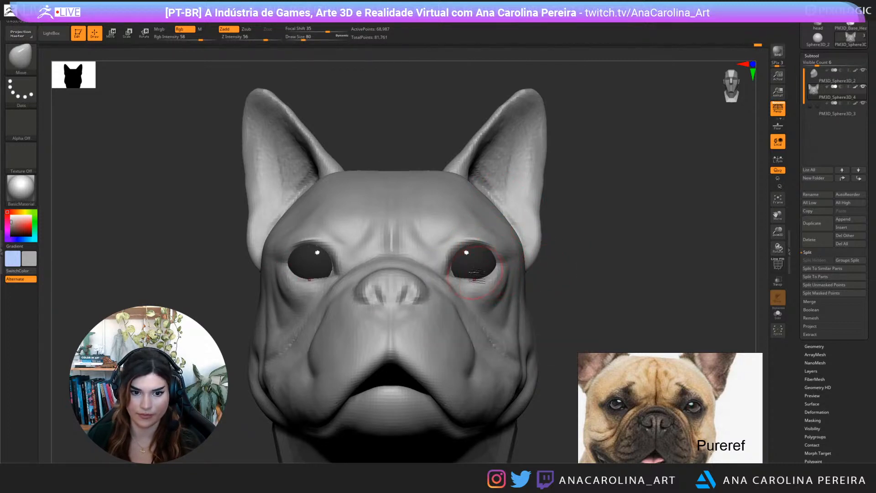
{"action": "key", "text": "space"}
{"action": "left_click_drag", "start_coordinate": [470, 273], "coordinate": [462, 244]}
{"action": "key", "text": "space"}
{"action": "key", "text": "ctrl+z"}
Reshape the brow and upper eyelids from the side and front with the Move brush at a draw size of 94
{"action": "mouse_move", "coordinate": [632, 262]}
{"action": "left_mouse_down"}
{"action": "mouse_move", "coordinate": [565, 268]}
{"action": "mouse_move", "coordinate": [469, 259]}
{"action": "left_mouse_up"}
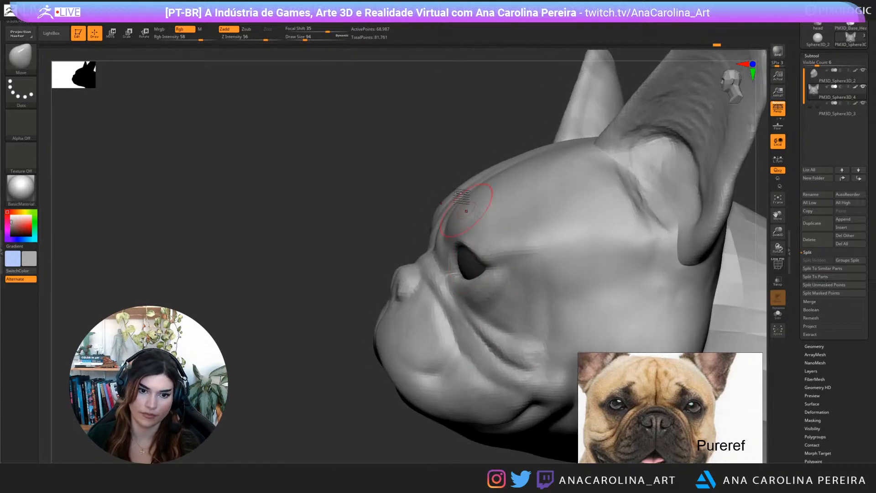
{"action": "mouse_move", "coordinate": [465, 211]}
{"action": "left_mouse_down", "text": "shift"}
{"action": "mouse_move", "coordinate": [551, 270]}
{"action": "mouse_move", "coordinate": [550, 224]}
{"action": "left_mouse_up", "text": "shift"}
{"action": "key", "text": "f"}
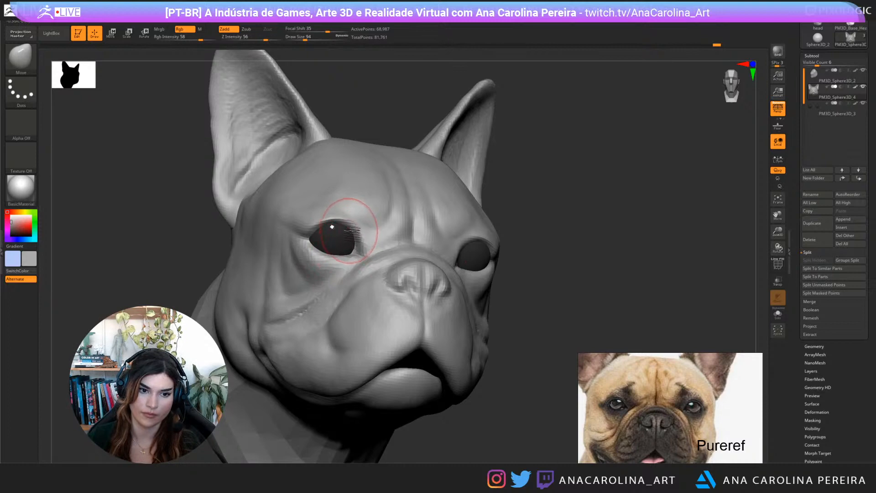
{"action": "left_click_drag", "start_coordinate": [356, 235], "coordinate": [528, 224]}
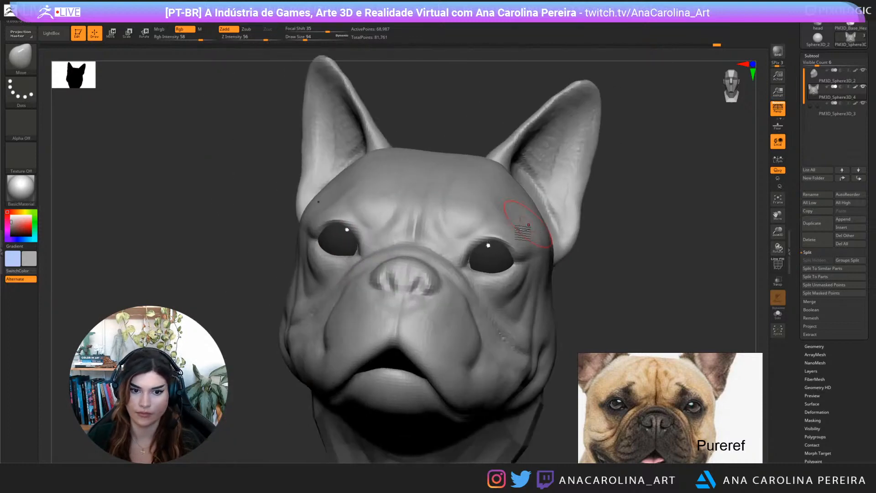
Build up the brow above the eyes with the ClayBuildup brush at a draw size of 128
{"action": "key", "text": "b"}
{"action": "key", "text": "c"}
{"action": "key", "text": "b"}
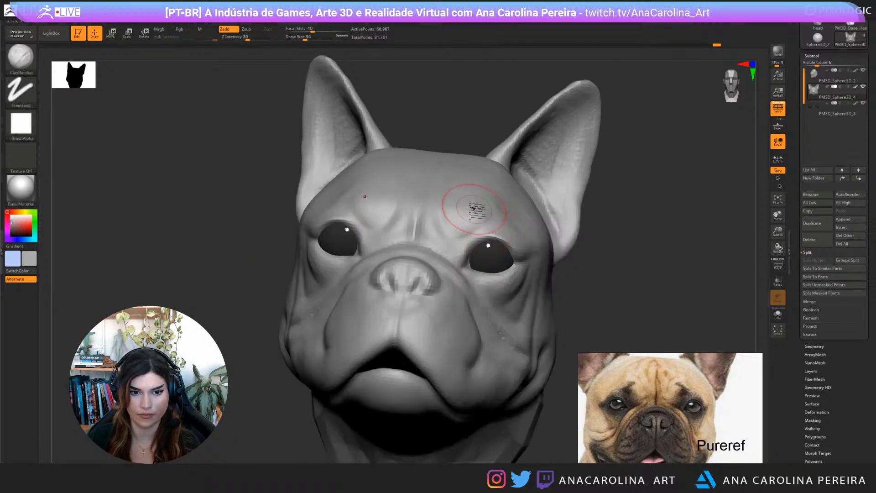
{"action": "key", "text": "space"}
{"action": "mouse_move", "coordinate": [490, 218]}
{"action": "left_mouse_down"}
{"action": "mouse_move", "coordinate": [461, 233]}
{"action": "mouse_move", "coordinate": [470, 223]}
{"action": "mouse_move", "coordinate": [453, 208]}
{"action": "mouse_move", "coordinate": [456, 236]}
{"action": "left_mouse_up"}
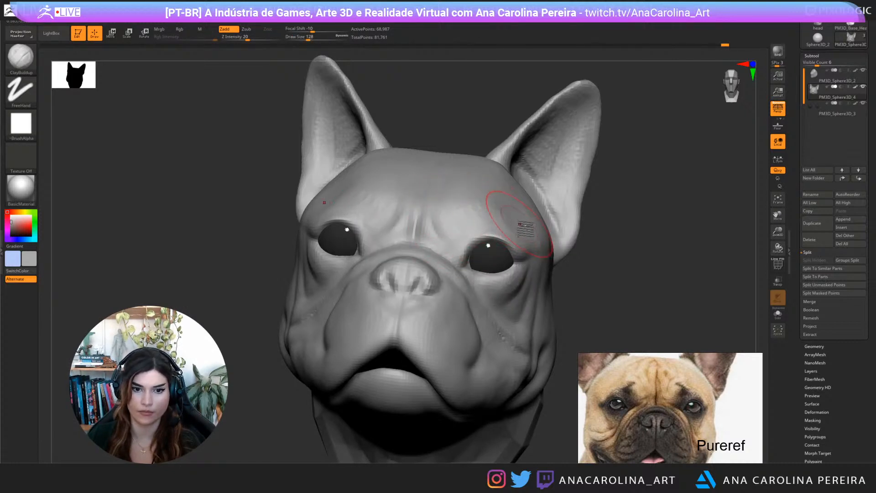
Carve the creases around the brow and inner eye with the DamStandard brush at a draw size of 97
{"action": "mouse_move", "coordinate": [618, 255]}
{"action": "left_mouse_down", "text": "alt"}
{"action": "mouse_move", "coordinate": [607, 226]}
{"action": "mouse_move", "coordinate": [621, 235]}
{"action": "mouse_move", "coordinate": [602, 223]}
{"action": "mouse_move", "coordinate": [607, 255]}
{"action": "left_mouse_up", "text": "alt"}
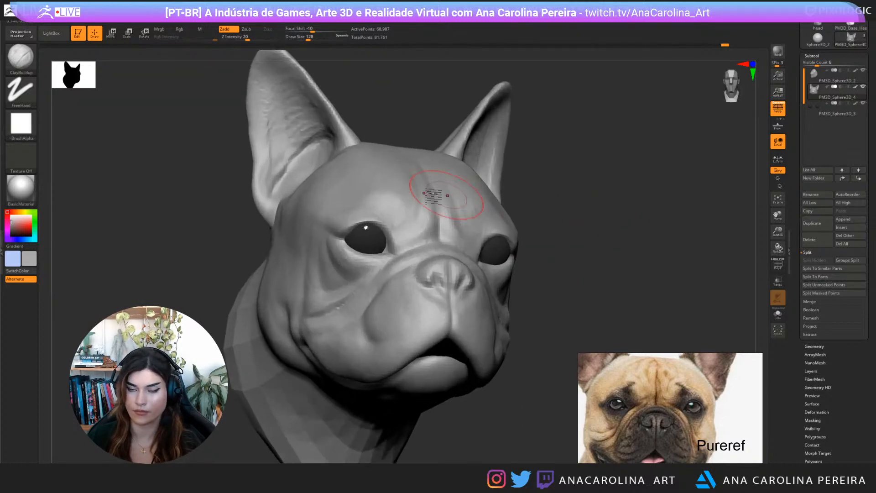
{"action": "key", "text": "b"}
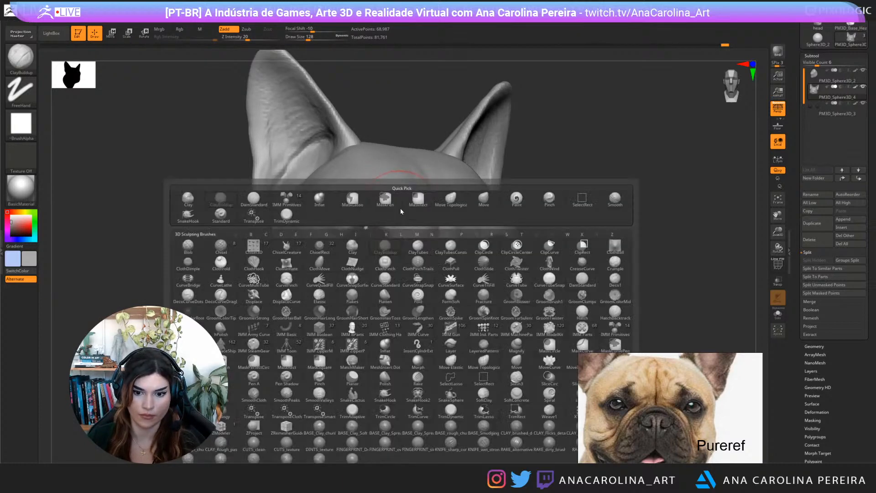
{"action": "key", "text": "d"}
{"action": "key", "text": "s"}
{"action": "key", "text": "space"}
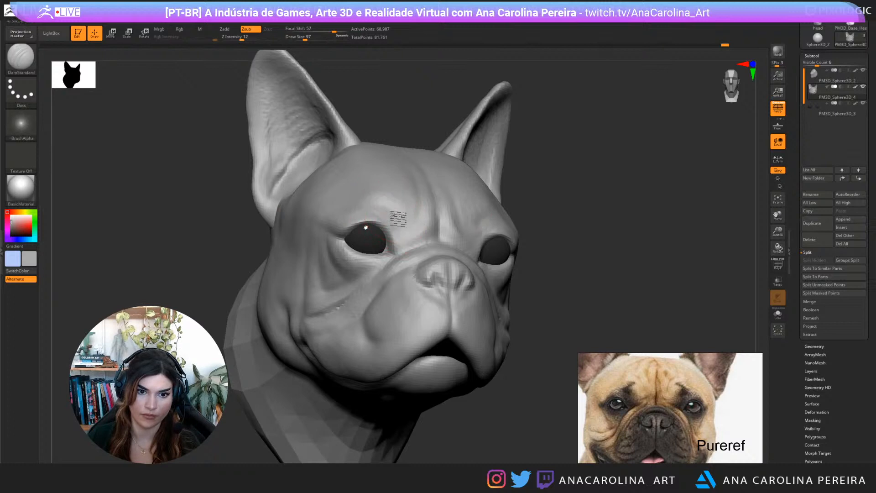
{"action": "right_click_drag", "start_coordinate": [408, 226], "coordinate": [489, 224]}
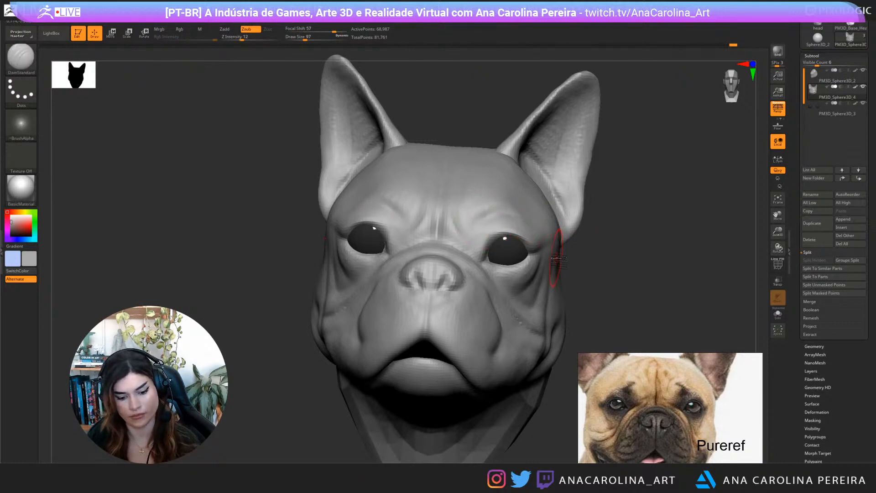
Adjust the brow shape above the eyes in front view with the Move brush at a draw size of 71
{"action": "key", "text": "b"}
{"action": "key", "text": "m"}
{"action": "key", "text": "v"}
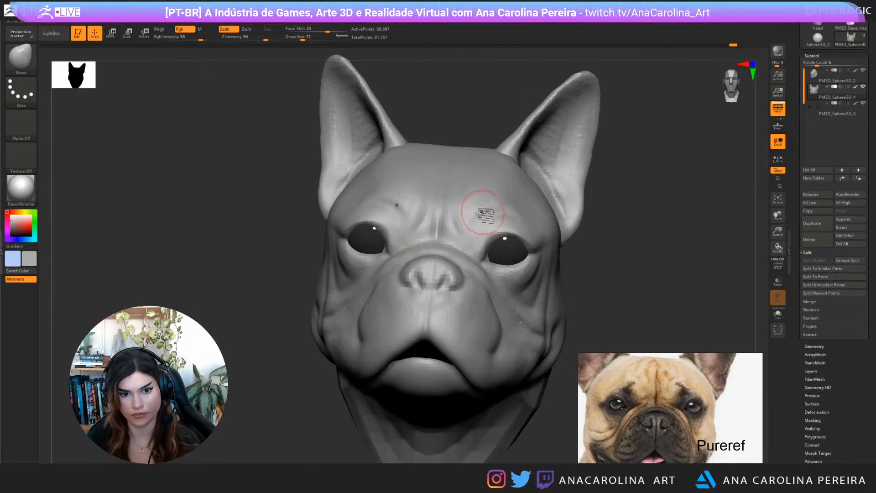
{"action": "mouse_move", "coordinate": [576, 231]}
{"action": "left_mouse_down"}
{"action": "mouse_move", "coordinate": [626, 250]}
{"action": "mouse_move", "coordinate": [612, 227]}
{"action": "mouse_move", "coordinate": [595, 257]}
{"action": "mouse_move", "coordinate": [587, 213]}
{"action": "left_mouse_up"}
Tighten the eyelid edges with the Pinch brush at a draw size of 124, checking them from below and above
{"action": "key", "text": "b"}
{"action": "key", "text": "p"}
{"action": "key", "text": "i"}
{"action": "key", "text": "space"}
{"action": "left_click_drag", "start_coordinate": [511, 172], "coordinate": [493, 162]}
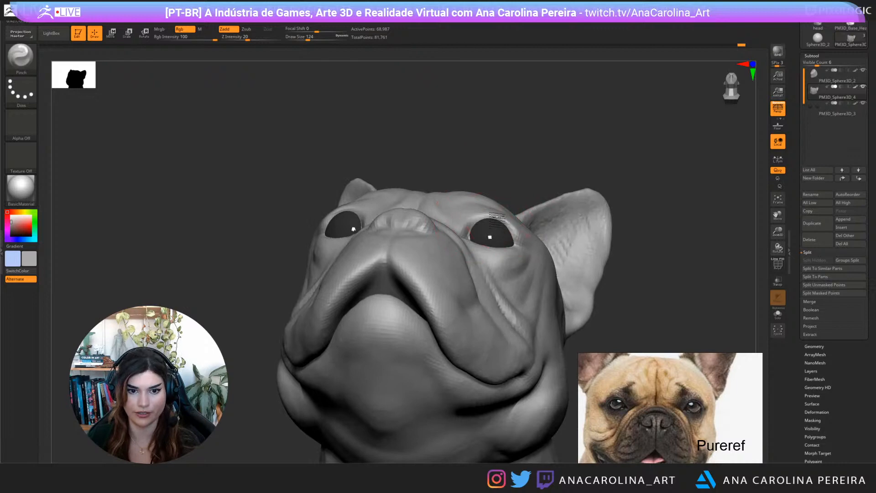
{"action": "left_click_drag", "start_coordinate": [547, 160], "coordinate": [536, 233]}
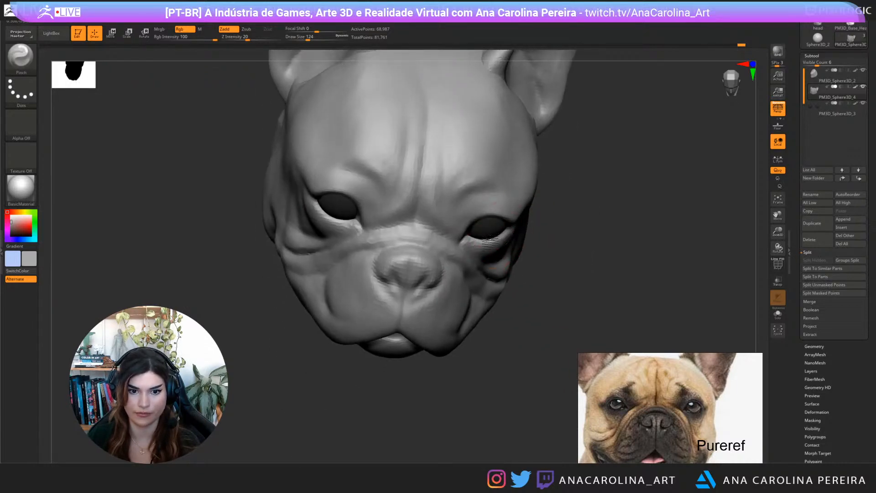
{"action": "mouse_move", "coordinate": [538, 262]}
{"action": "left_mouse_down"}
{"action": "mouse_move", "coordinate": [557, 240]}
{"action": "mouse_move", "coordinate": [582, 260]}
{"action": "mouse_move", "coordinate": [577, 239]}
{"action": "mouse_move", "coordinate": [593, 227]}
{"action": "mouse_move", "coordinate": [589, 234]}
{"action": "left_mouse_up"}
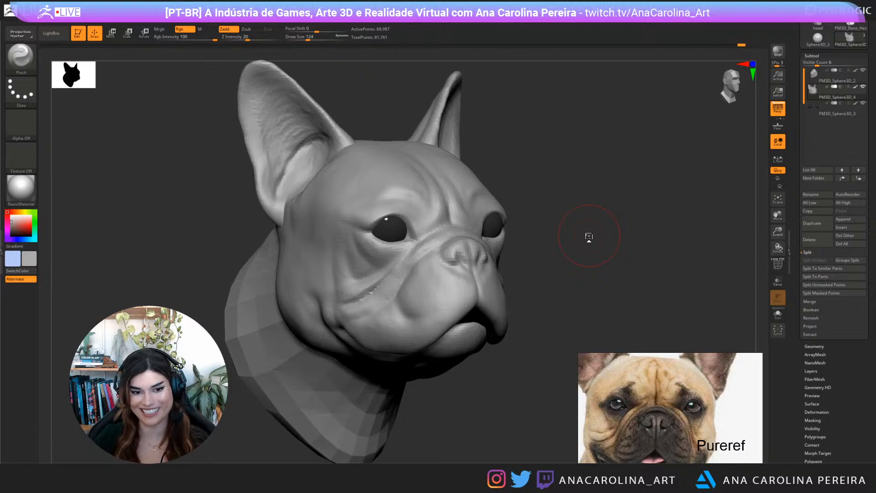
Reshape the outer corner of the eye with the Move brush at a draw size of 97
{"action": "key", "text": "b"}
{"action": "key", "text": "m"}
{"action": "key", "text": "v"}
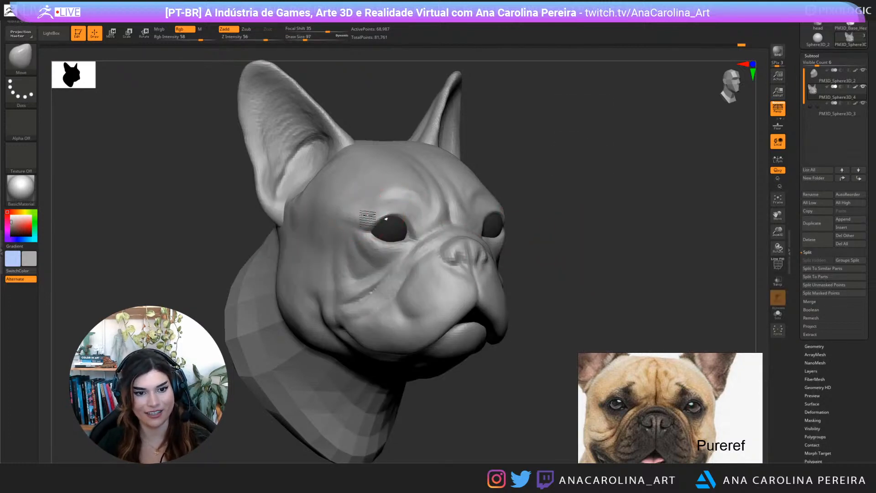
{"action": "left_click_drag", "start_coordinate": [538, 205], "coordinate": [540, 209]}
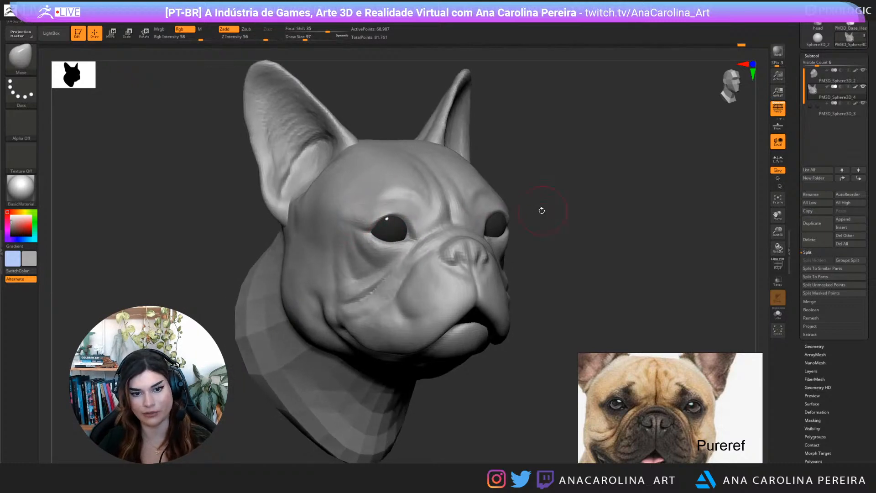
Define the creases around the nose and upper muzzle with the DamStandard brush at a draw size of 80
{"action": "left_click_drag", "start_coordinate": [497, 232], "coordinate": [551, 270], "text": "alt"}
{"action": "key", "text": "b"}
{"action": "key", "text": "d"}
{"action": "key", "text": "s"}
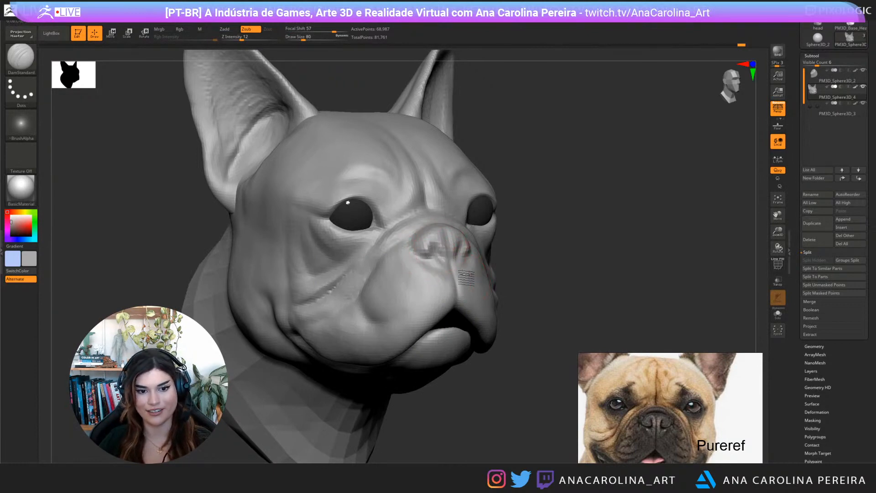
{"action": "left_click_drag", "start_coordinate": [521, 274], "coordinate": [524, 274]}
Adjust the nose profile from the side with the Move brush at a draw size of 62
{"action": "key", "text": "b"}
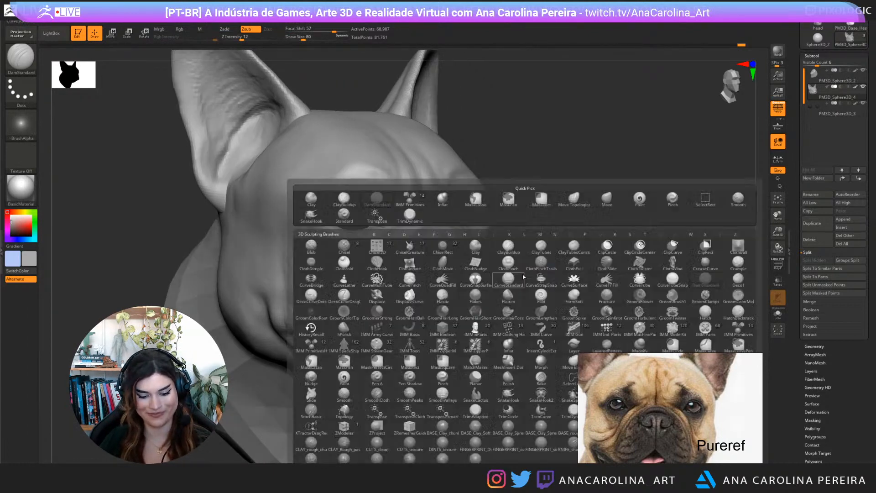
{"action": "key", "text": "m"}
{"action": "key", "text": "v"}
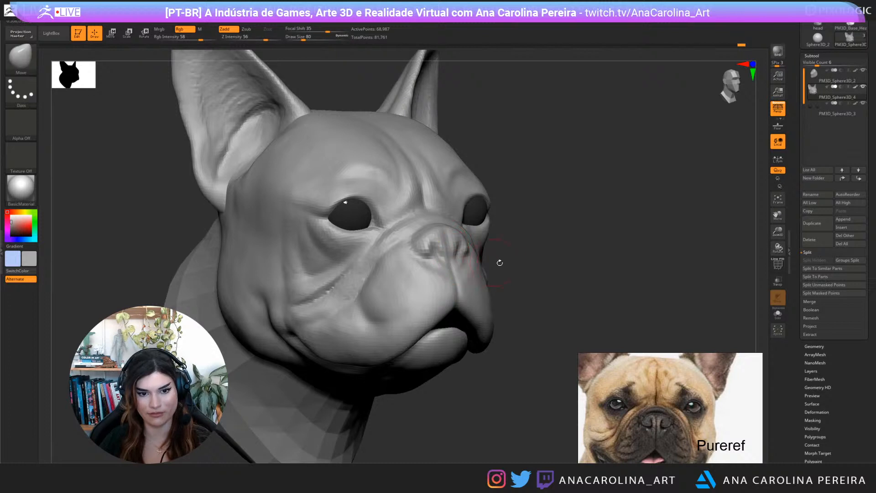
{"action": "left_click_drag", "start_coordinate": [499, 262], "coordinate": [513, 262]}
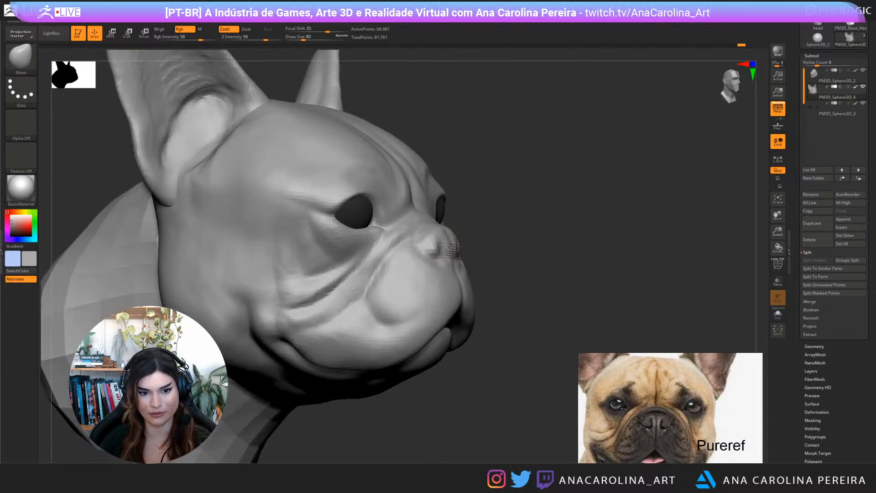
{"action": "key", "text": "bracketleft"}
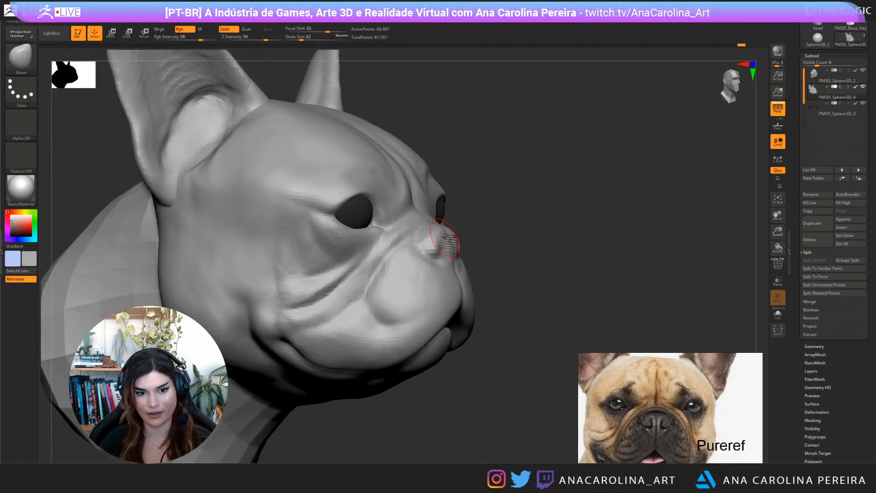
{"action": "mouse_move", "coordinate": [454, 248]}
{"action": "left_mouse_down"}
{"action": "mouse_move", "coordinate": [342, 360]}
{"action": "mouse_move", "coordinate": [372, 323]}
{"action": "mouse_move", "coordinate": [491, 300]}
{"action": "left_mouse_up"}
{"action": "mouse_move", "coordinate": [587, 238]}
{"action": "left_mouse_down", "text": "alt"}
{"action": "mouse_move", "coordinate": [575, 275]}
{"action": "mouse_move", "coordinate": [461, 267]}
{"action": "left_mouse_up", "text": "alt"}
{"action": "mouse_move", "coordinate": [702, 228]}
{"action": "left_mouse_down", "text": "alt"}
{"action": "mouse_move", "coordinate": [576, 213]}
{"action": "mouse_move", "coordinate": [599, 216]}
{"action": "left_mouse_up", "text": "alt"}
{"action": "key", "text": "b"}
{"action": "key", "text": "d"}
{"action": "key", "text": "s"}
{"action": "key", "text": "space"}
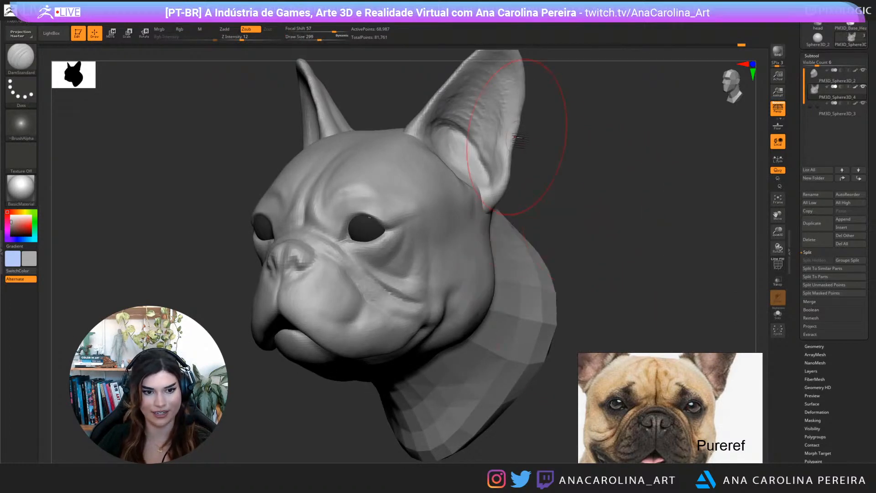
{"action": "mouse_move", "coordinate": [543, 234]}
{"action": "left_mouse_down"}
{"action": "mouse_move", "coordinate": [593, 229]}
{"action": "mouse_move", "coordinate": [520, 234]}
{"action": "left_mouse_up"}
{"action": "key", "text": "space"}
{"action": "left_click_drag", "start_coordinate": [425, 235], "coordinate": [406, 235]}
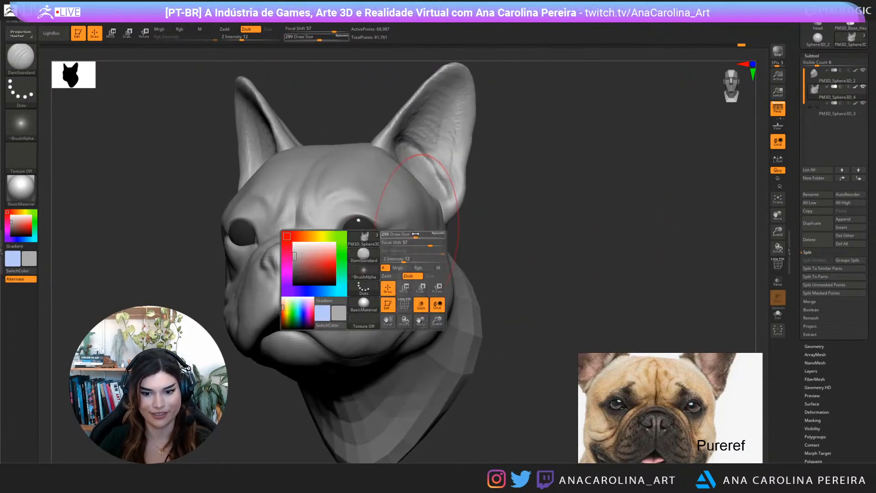
Reshape the side of the face beside the eye with the Move brush at a draw size of 172
{"action": "key", "text": "b"}
{"action": "key", "text": "m"}
{"action": "key", "text": "v"}
{"action": "key", "text": "space"}
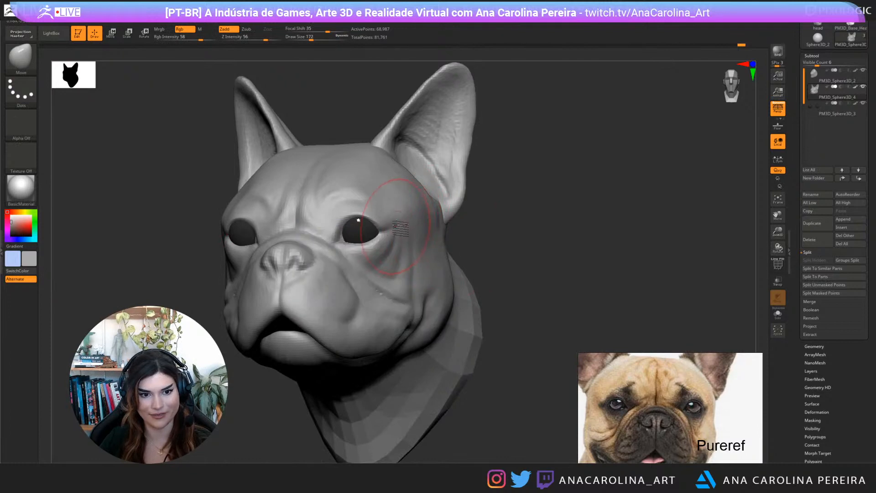
{"action": "left_click_drag", "start_coordinate": [533, 250], "coordinate": [342, 187]}
{"action": "key", "text": "space"}
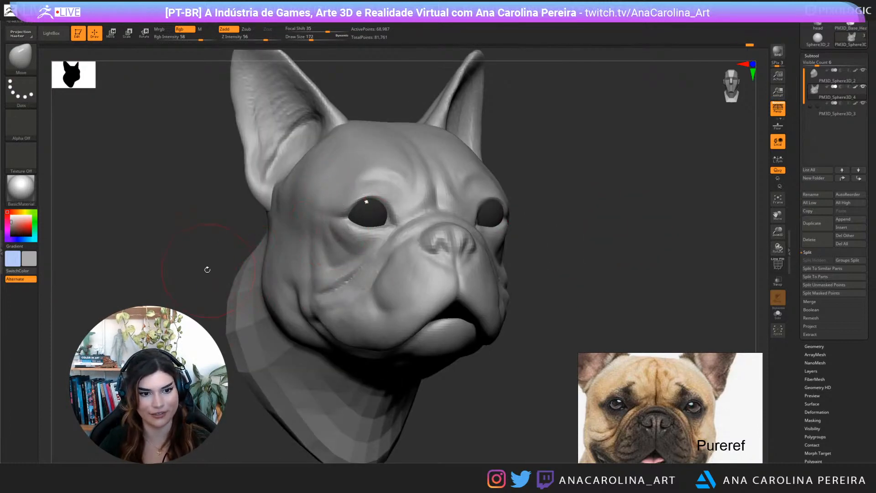
Deepen the folds on the cheek with the DamStandard brush at a draw size of 172, following the front reference photo
{"action": "left_click_drag", "start_coordinate": [206, 270], "coordinate": [265, 327], "text": "alt"}
{"action": "key", "text": "b"}
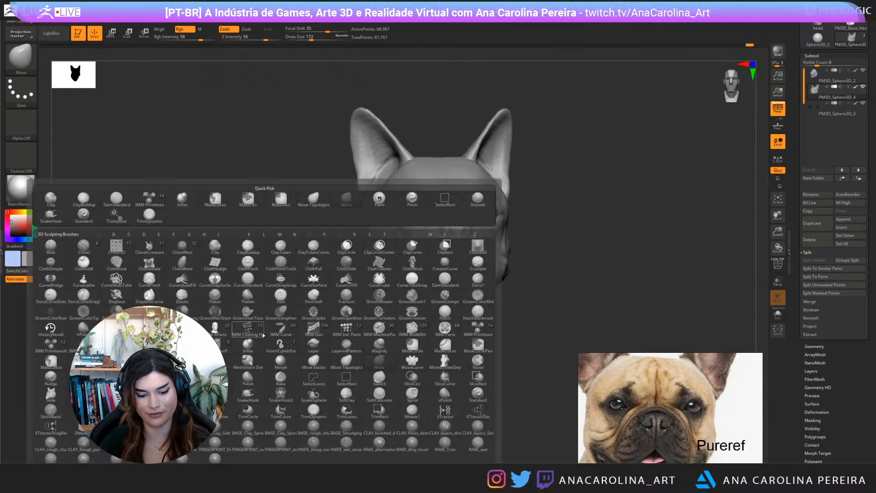
{"action": "key", "text": "d"}
{"action": "key", "text": "s"}
{"action": "scroll", "coordinate": [622, 431], "scroll_direction": "down", "scroll_amount": 3}
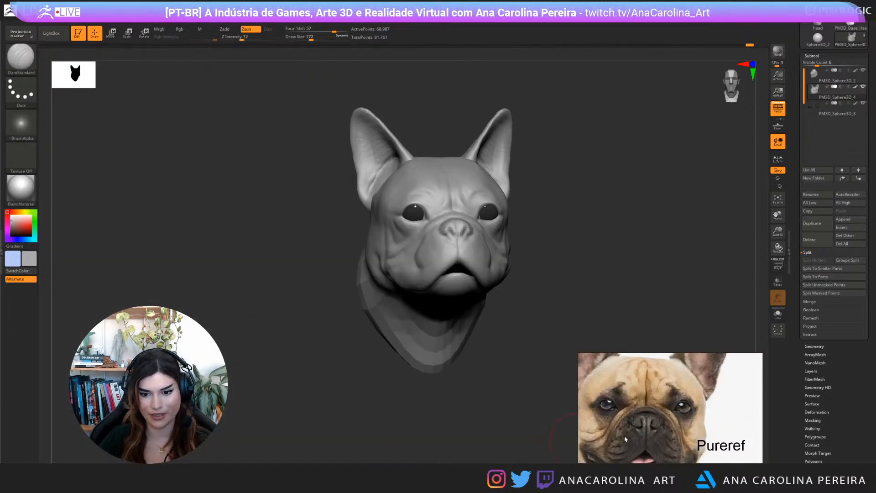
{"action": "left_click_drag", "start_coordinate": [657, 248], "coordinate": [563, 292]}
{"action": "left_click_drag", "start_coordinate": [430, 267], "coordinate": [443, 294]}
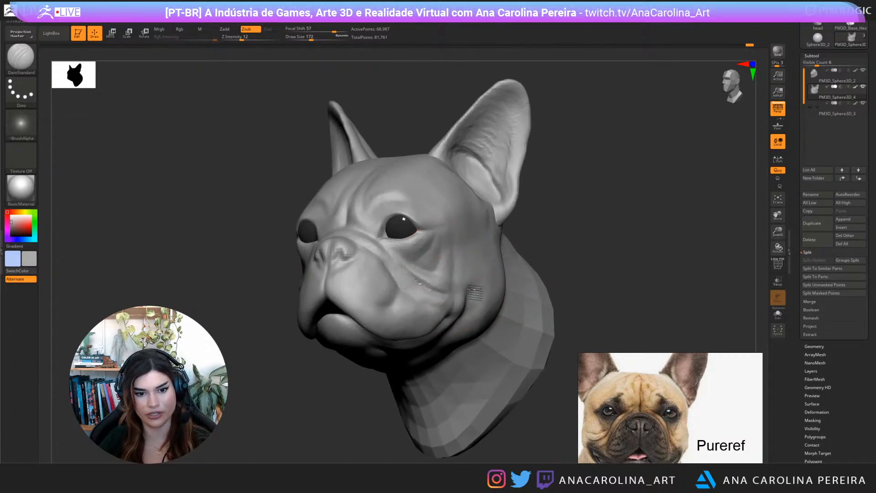
{"action": "left_click_drag", "start_coordinate": [567, 240], "coordinate": [551, 247]}
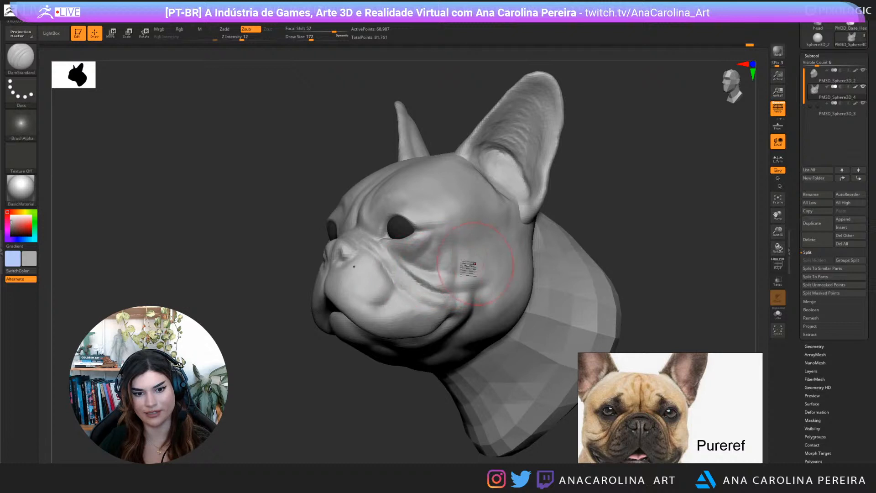
{"action": "left_click_drag", "start_coordinate": [595, 227], "coordinate": [572, 229]}
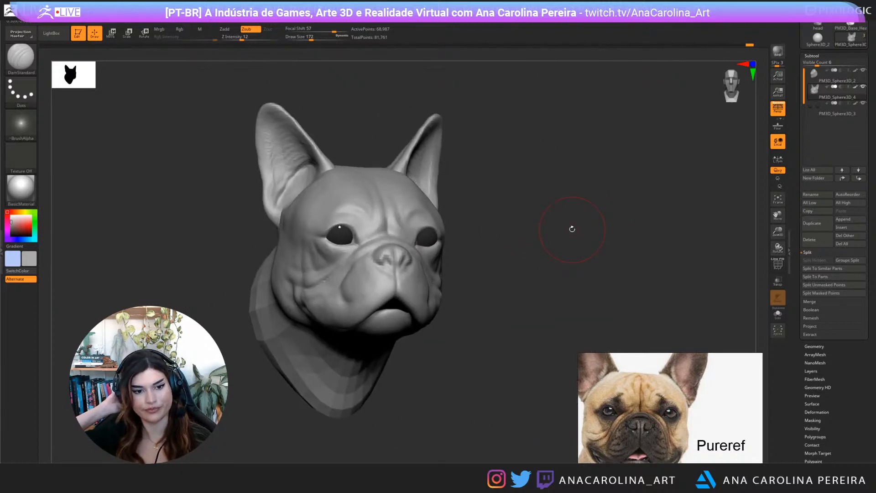
Build up the cheek below and behind the eye with the ClayBuildup brush at a draw size of 94
{"action": "mouse_move", "coordinate": [461, 308]}
{"action": "left_mouse_down"}
{"action": "mouse_move", "coordinate": [449, 305]}
{"action": "mouse_move", "coordinate": [563, 259]}
{"action": "left_mouse_up"}
{"action": "key", "text": "b"}
{"action": "key", "text": "c"}
{"action": "key", "text": "b"}
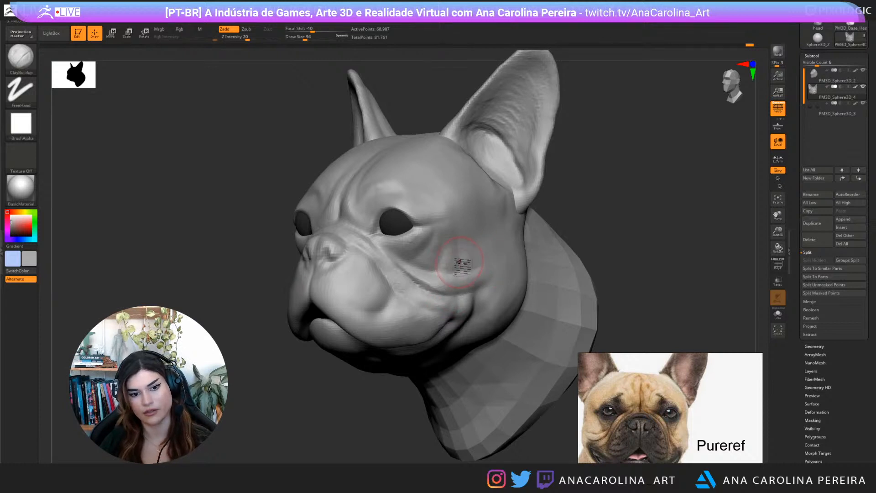
{"action": "left_click_drag", "start_coordinate": [568, 240], "coordinate": [575, 222]}
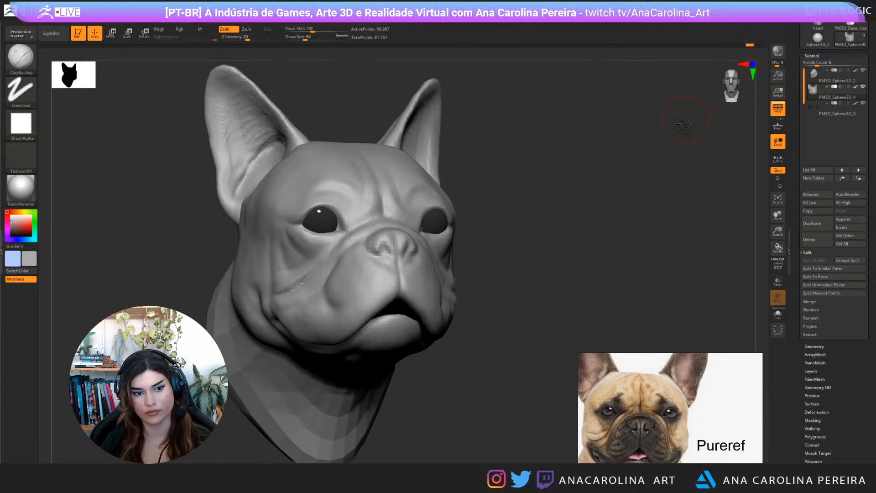
Compare the head from the front and side with the reference photos, bringing the white dog's side view into focus
{"action": "mouse_move", "coordinate": [685, 121]}
{"action": "left_mouse_down"}
{"action": "mouse_move", "coordinate": [678, 132]}
{"action": "mouse_move", "coordinate": [675, 123]}
{"action": "left_mouse_up"}
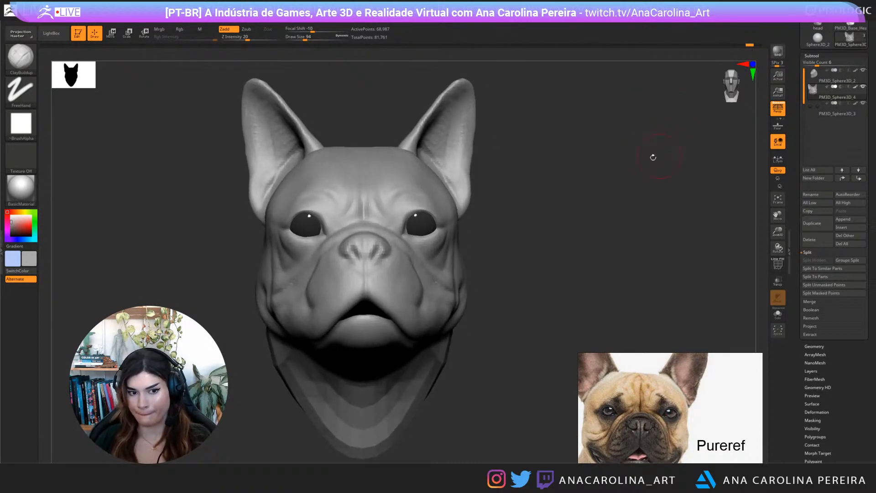
{"action": "left_click_drag", "start_coordinate": [653, 157], "coordinate": [657, 159]}
{"action": "scroll", "coordinate": [676, 406], "scroll_direction": "down", "scroll_amount": 3}
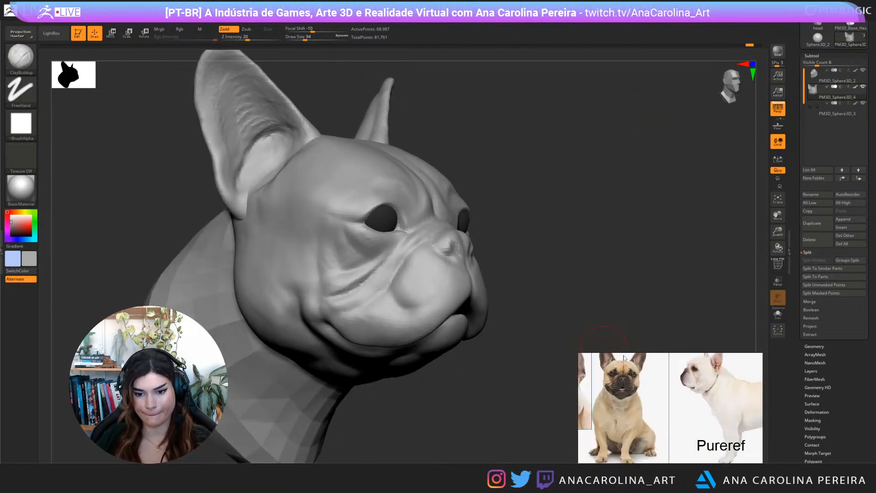
{"action": "scroll", "coordinate": [679, 408], "scroll_direction": "up", "scroll_amount": 4}
{"action": "middle_click_drag", "start_coordinate": [678, 409], "coordinate": [606, 406]}
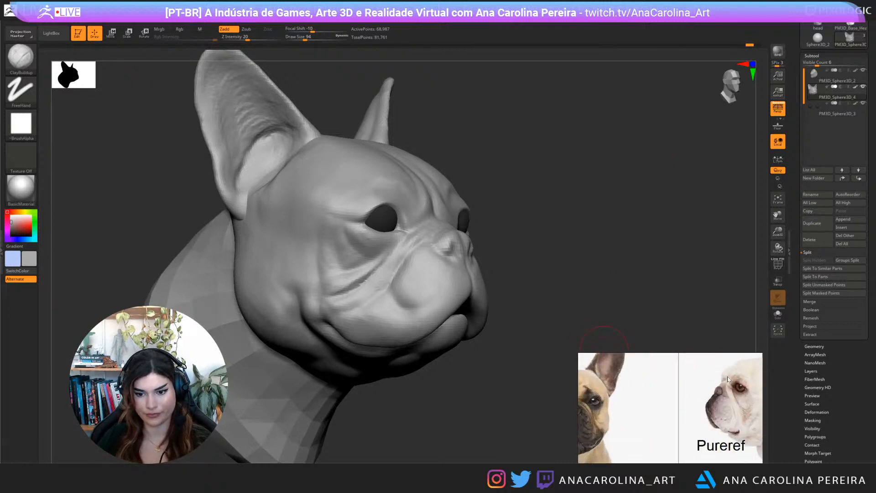
{"action": "middle_click_drag", "start_coordinate": [728, 377], "coordinate": [648, 397]}
{"action": "scroll", "coordinate": [648, 397], "scroll_direction": "up", "scroll_amount": 1}
{"action": "scroll", "coordinate": [648, 397], "scroll_direction": "down", "scroll_amount": 1}
{"action": "left_click_drag", "start_coordinate": [649, 248], "coordinate": [500, 247]}
{"action": "mouse_move", "coordinate": [643, 170]}
{"action": "left_mouse_down"}
{"action": "mouse_move", "coordinate": [652, 176]}
{"action": "mouse_move", "coordinate": [640, 178]}
{"action": "left_mouse_up"}
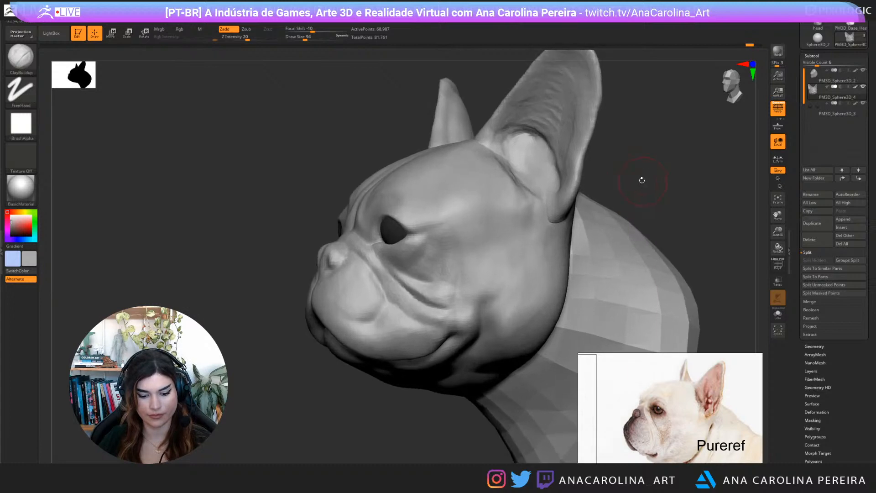
Reshape the brow above the eye in side view with the Move brush at a draw size of 124
{"action": "key", "text": "b"}
{"action": "key", "text": "m"}
{"action": "key", "text": "v"}
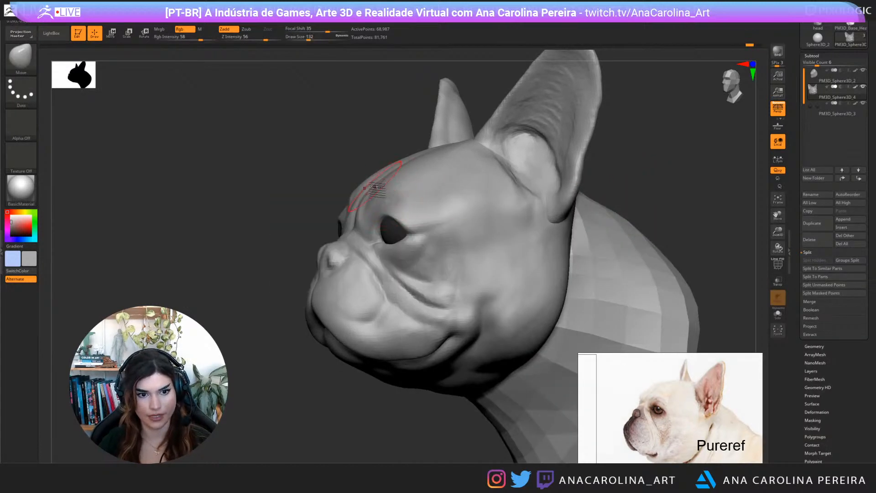
{"action": "key", "text": "space"}
{"action": "mouse_move", "coordinate": [374, 187]}
{"action": "left_mouse_down"}
{"action": "mouse_move", "coordinate": [393, 188]}
{"action": "mouse_move", "coordinate": [382, 196]}
{"action": "left_mouse_up"}
{"action": "key", "text": "space"}
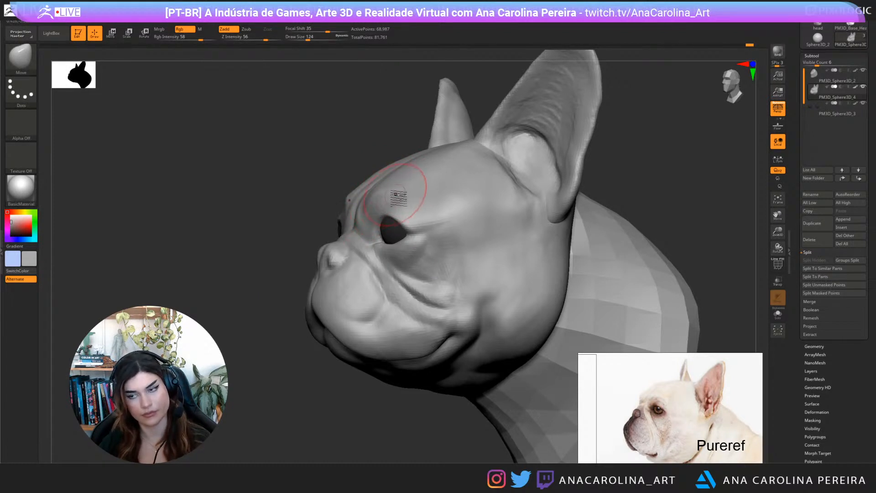
Adjust the forehead profile in side view with the Move brush, enlarging its draw size to 207
{"action": "key", "text": "space"}
{"action": "left_click_drag", "start_coordinate": [382, 189], "coordinate": [392, 189]}
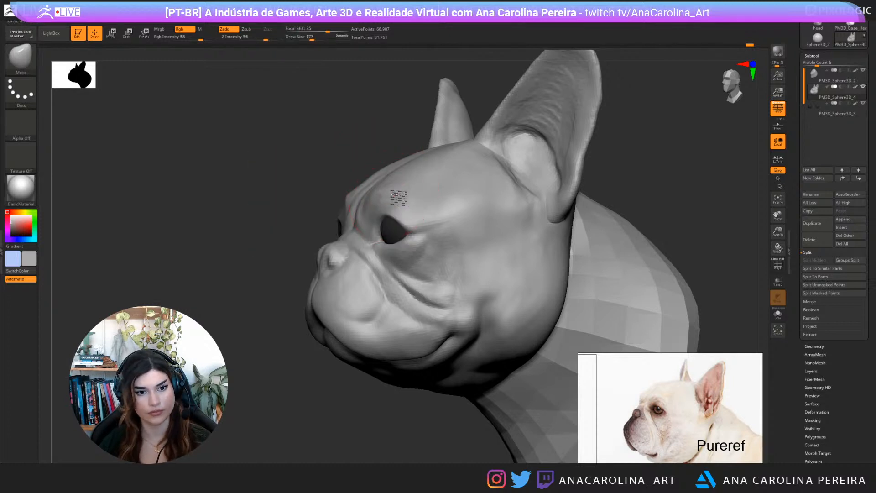
{"action": "key", "text": "space"}
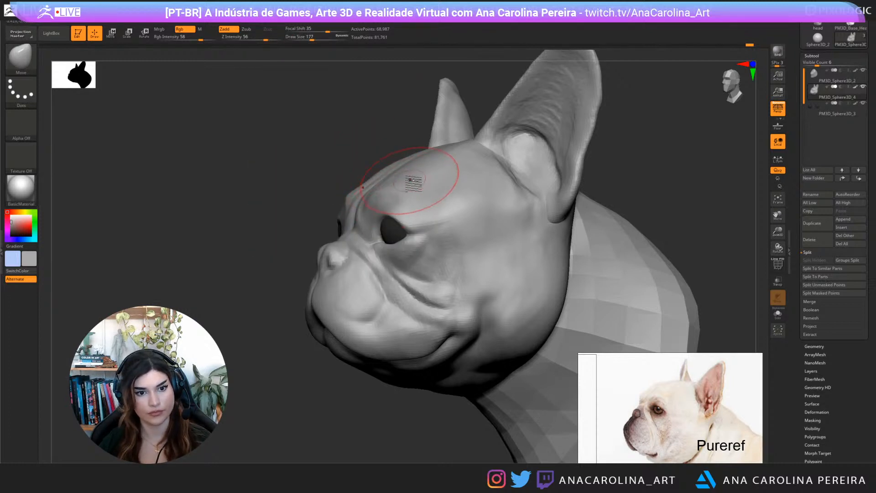
{"action": "key", "text": "space"}
{"action": "left_click_drag", "start_coordinate": [422, 180], "coordinate": [434, 178]}
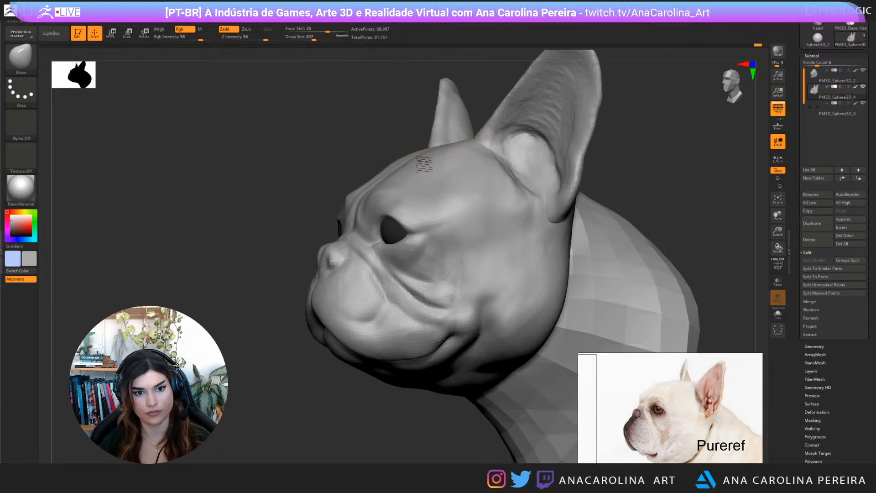
Select the faceted neck piece and subdivide its geometry once
{"action": "mouse_move", "coordinate": [386, 141]}
{"action": "left_mouse_down"}
{"action": "mouse_move", "coordinate": [427, 158]}
{"action": "mouse_move", "coordinate": [417, 166]}
{"action": "left_mouse_up"}
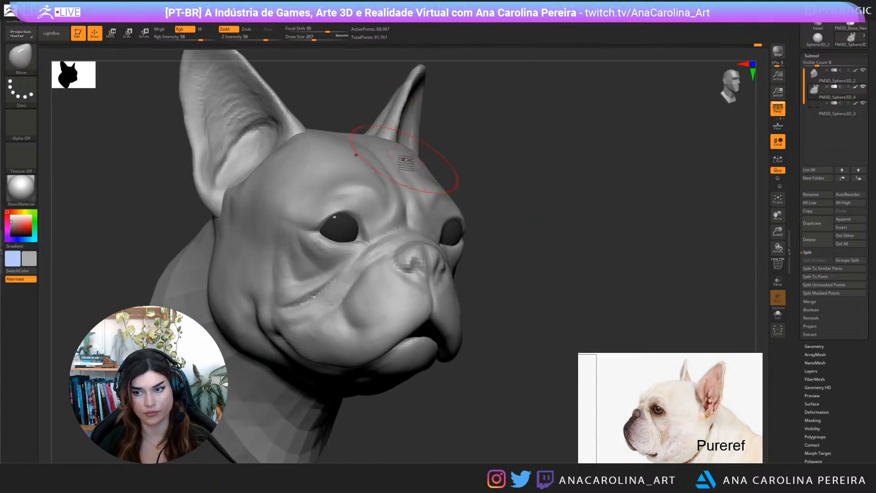
{"action": "key", "text": "f"}
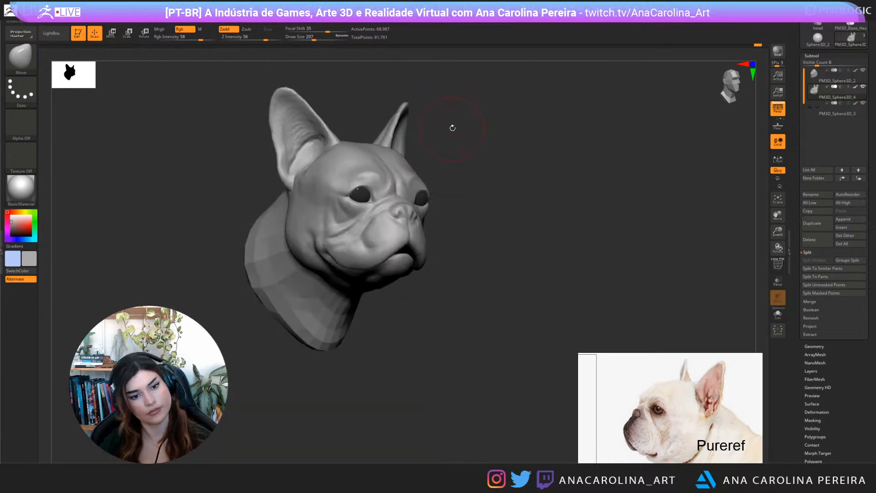
{"action": "left_click_drag", "start_coordinate": [452, 129], "coordinate": [424, 265]}
{"action": "left_click", "coordinate": [385, 345], "text": "alt"}
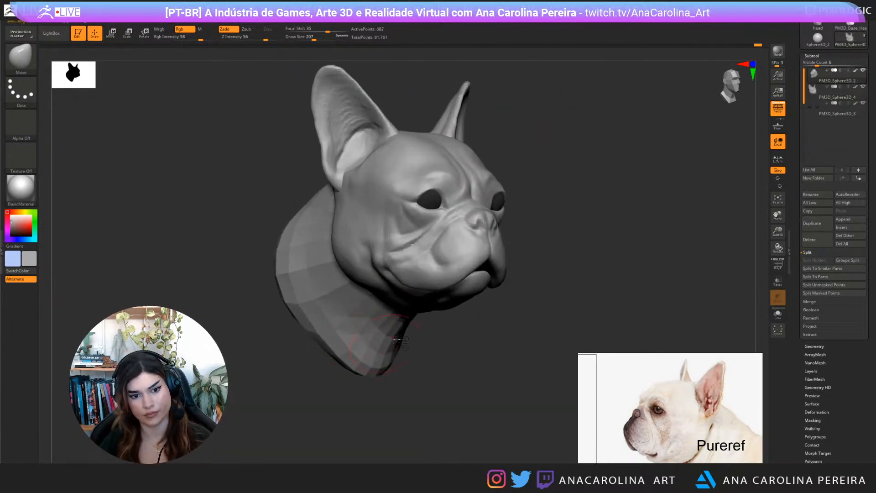
{"action": "left_click", "coordinate": [815, 346]}
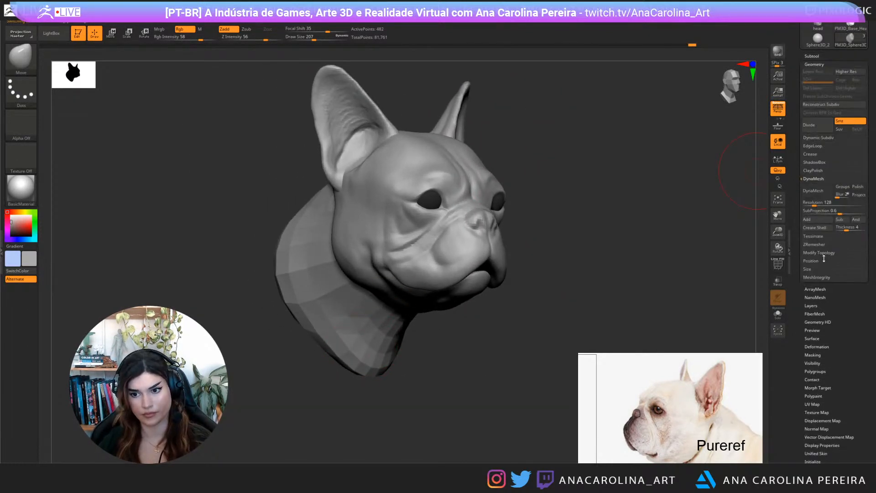
{"action": "left_click", "coordinate": [809, 124]}
{"action": "left_click_drag", "start_coordinate": [717, 176], "coordinate": [494, 229]}
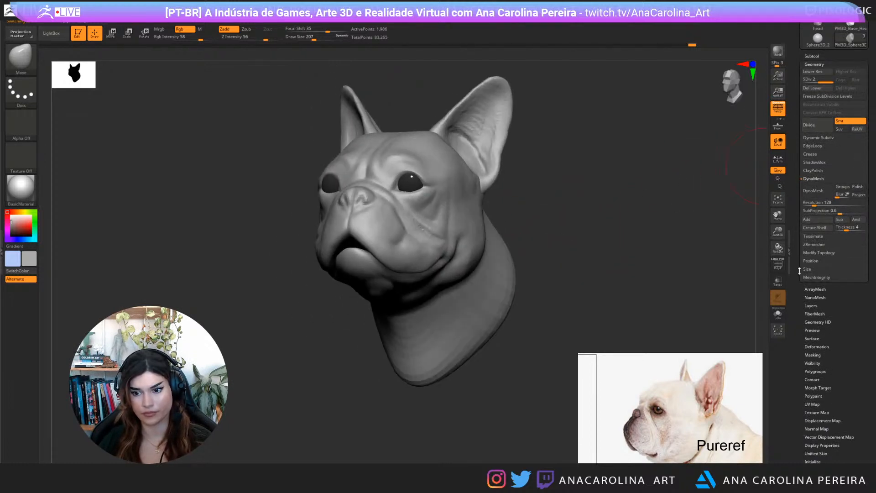
Hide the neck subtool and make the head subtool active
{"action": "left_click", "coordinate": [831, 57]}
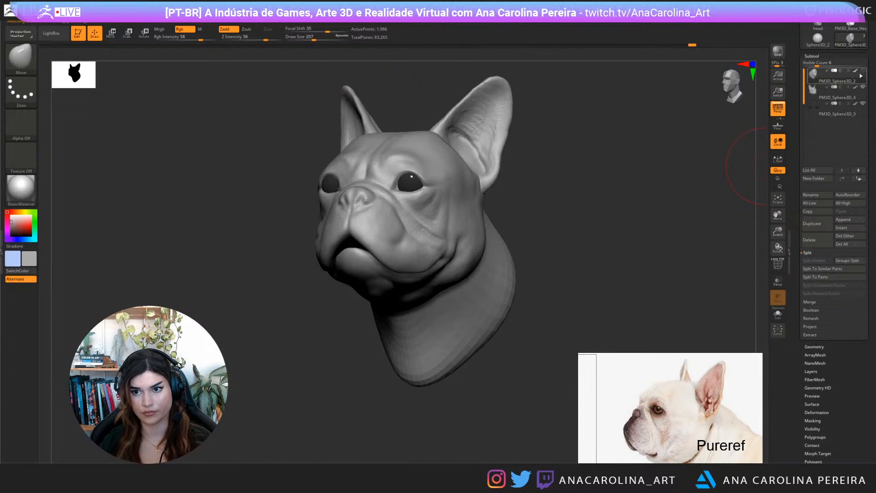
{"action": "left_click", "coordinate": [813, 94]}
{"action": "mouse_move", "coordinate": [703, 167]}
{"action": "left_mouse_down"}
{"action": "mouse_move", "coordinate": [721, 163]}
{"action": "mouse_move", "coordinate": [680, 172]}
{"action": "mouse_move", "coordinate": [708, 208]}
{"action": "mouse_move", "coordinate": [716, 256]}
{"action": "mouse_move", "coordinate": [709, 249]}
{"action": "left_mouse_up"}
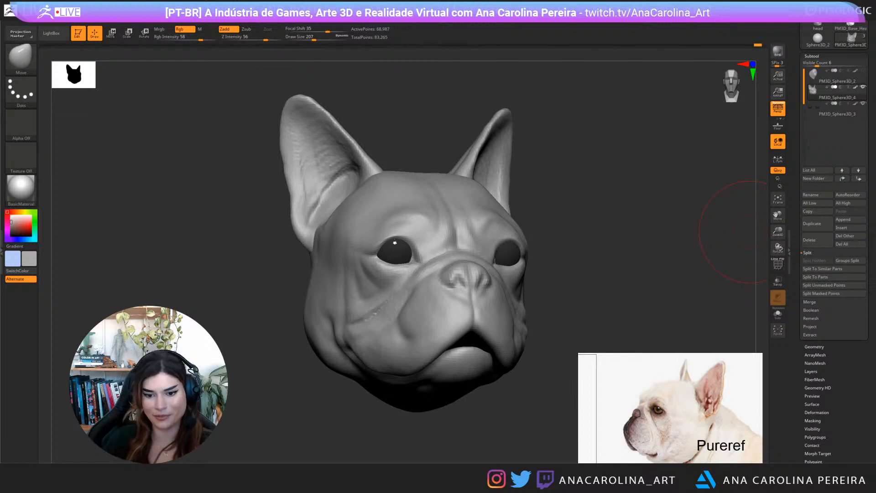
Reshape the muzzle and lower lip in side view with the Move brush, reducing its draw size to 140
{"action": "mouse_move", "coordinate": [549, 244]}
{"action": "left_mouse_down"}
{"action": "mouse_move", "coordinate": [562, 276]}
{"action": "mouse_move", "coordinate": [553, 277]}
{"action": "mouse_move", "coordinate": [591, 265]}
{"action": "left_mouse_up"}
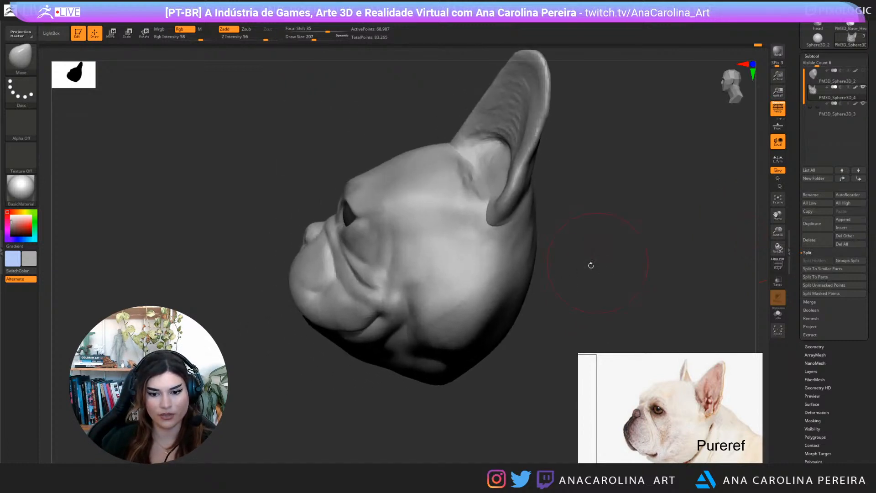
{"action": "key", "text": "b"}
{"action": "key", "text": "Escape"}
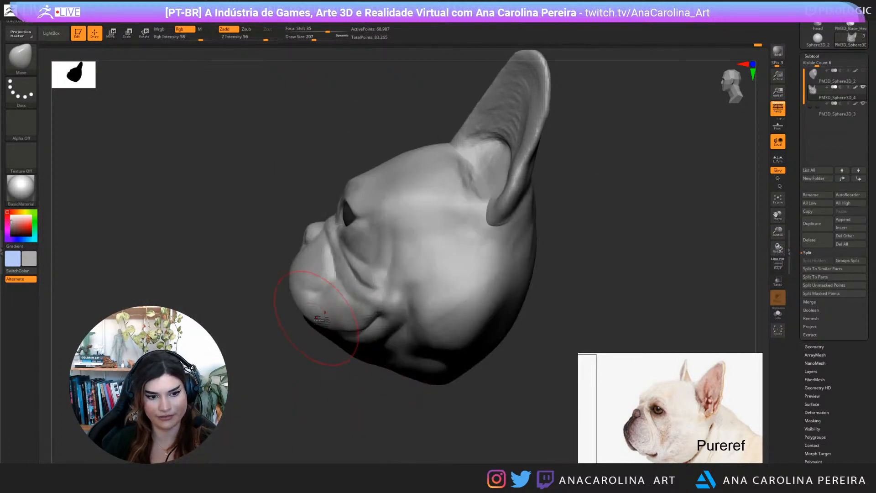
{"action": "key", "text": "space"}
{"action": "left_click_drag", "start_coordinate": [321, 310], "coordinate": [320, 310]}
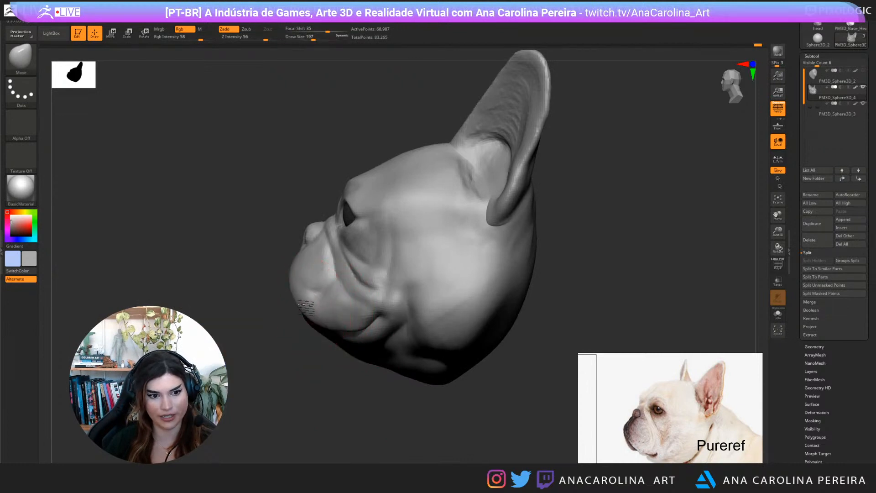
{"action": "left_click_drag", "start_coordinate": [314, 354], "coordinate": [322, 344], "text": "alt"}
{"action": "key", "text": "space"}
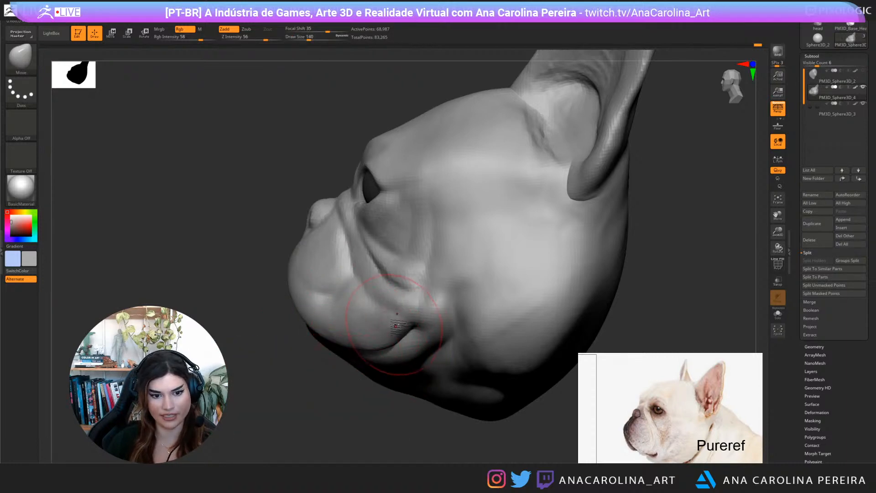
{"action": "mouse_move", "coordinate": [368, 402]}
{"action": "left_mouse_down"}
{"action": "mouse_move", "coordinate": [415, 407]}
{"action": "mouse_move", "coordinate": [430, 379]}
{"action": "mouse_move", "coordinate": [404, 387]}
{"action": "left_mouse_up"}
{"action": "mouse_move", "coordinate": [284, 244]}
{"action": "left_mouse_down", "text": "shift"}
{"action": "mouse_move", "coordinate": [313, 254]}
{"action": "mouse_move", "coordinate": [338, 283]}
{"action": "mouse_move", "coordinate": [319, 291]}
{"action": "left_mouse_up", "text": "shift"}
{"action": "mouse_move", "coordinate": [435, 384]}
{"action": "left_mouse_down"}
{"action": "mouse_move", "coordinate": [447, 368]}
{"action": "mouse_move", "coordinate": [454, 394]}
{"action": "mouse_move", "coordinate": [490, 331]}
{"action": "left_mouse_up"}
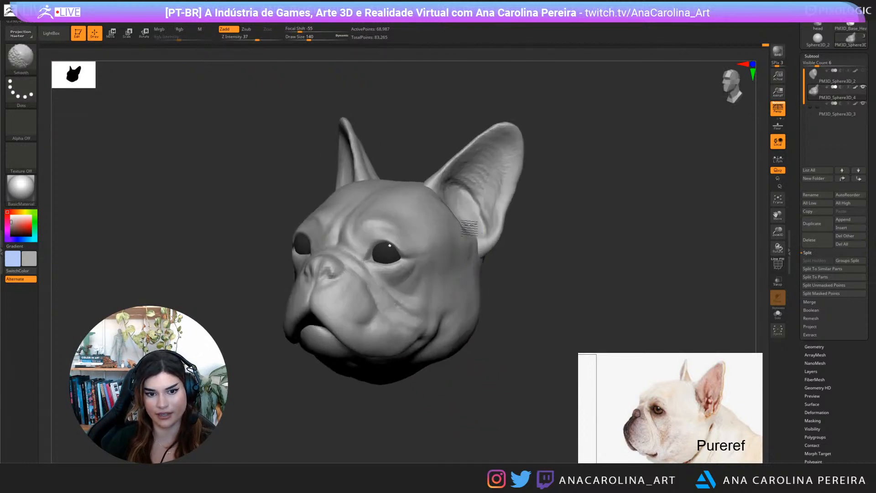
Smooth the transition between the head and the base of the ear, and select the ClayBuildup brush
{"action": "mouse_move", "coordinate": [463, 231]}
{"action": "left_mouse_down", "text": "shift"}
{"action": "mouse_move", "coordinate": [454, 208]}
{"action": "mouse_move", "coordinate": [475, 195]}
{"action": "mouse_move", "coordinate": [471, 185]}
{"action": "mouse_move", "coordinate": [509, 191]}
{"action": "mouse_move", "coordinate": [524, 269]}
{"action": "mouse_move", "coordinate": [454, 206]}
{"action": "mouse_move", "coordinate": [461, 221]}
{"action": "mouse_move", "coordinate": [472, 192]}
{"action": "mouse_move", "coordinate": [477, 214]}
{"action": "mouse_move", "coordinate": [485, 196]}
{"action": "mouse_move", "coordinate": [461, 172]}
{"action": "mouse_move", "coordinate": [491, 181]}
{"action": "mouse_move", "coordinate": [502, 163]}
{"action": "mouse_move", "coordinate": [487, 205]}
{"action": "mouse_move", "coordinate": [467, 204]}
{"action": "left_mouse_up", "text": "shift"}
{"action": "key", "text": "b"}
{"action": "key", "text": "c"}
{"action": "key", "text": "b"}
{"action": "mouse_move", "coordinate": [466, 203]}
{"action": "right_mouse_down"}
{"action": "mouse_move", "coordinate": [563, 220]}
{"action": "mouse_move", "coordinate": [552, 210]}
{"action": "mouse_move", "coordinate": [564, 230]}
{"action": "right_mouse_up"}
{"action": "right_click_drag", "start_coordinate": [549, 280], "coordinate": [537, 263]}
Using the fawn dog's close-up photo as reference, adjust the cheek beside the mouth with the Move brush at draw sizes of 120 and 149
{"action": "scroll", "coordinate": [661, 401], "scroll_direction": "down", "scroll_amount": 3}
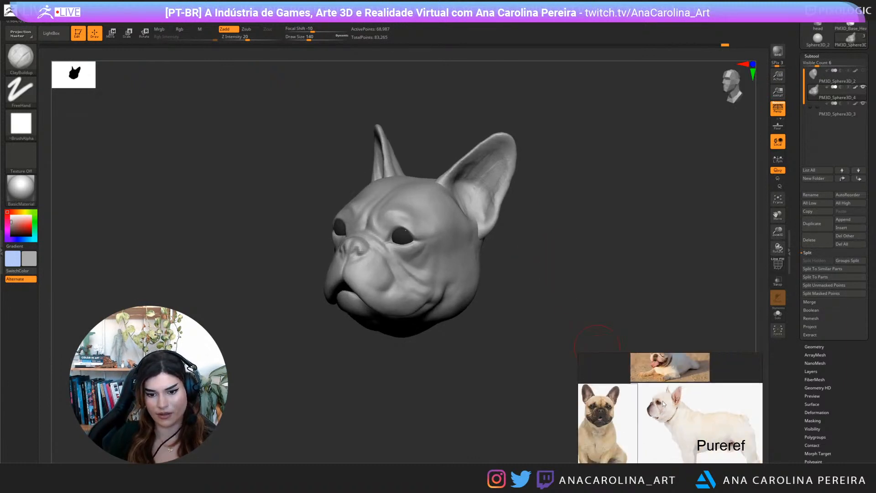
{"action": "scroll", "coordinate": [676, 419], "scroll_direction": "up", "scroll_amount": 4}
{"action": "mouse_move", "coordinate": [566, 206]}
{"action": "right_mouse_down"}
{"action": "mouse_move", "coordinate": [568, 196]}
{"action": "mouse_move", "coordinate": [577, 220]}
{"action": "mouse_move", "coordinate": [569, 225]}
{"action": "mouse_move", "coordinate": [588, 214]}
{"action": "mouse_move", "coordinate": [612, 226]}
{"action": "mouse_move", "coordinate": [628, 204]}
{"action": "mouse_move", "coordinate": [597, 215]}
{"action": "mouse_move", "coordinate": [602, 232]}
{"action": "mouse_move", "coordinate": [581, 233]}
{"action": "right_mouse_up"}
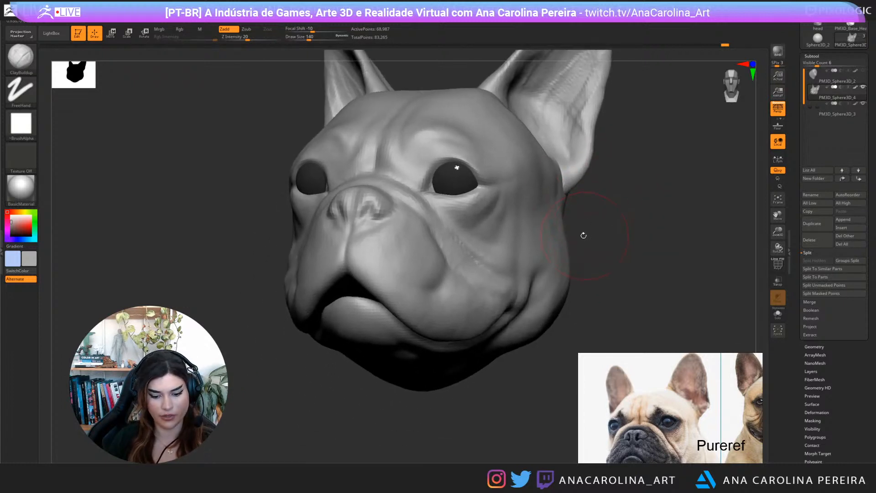
{"action": "key", "text": "b"}
{"action": "key", "text": "m"}
{"action": "key", "text": "v"}
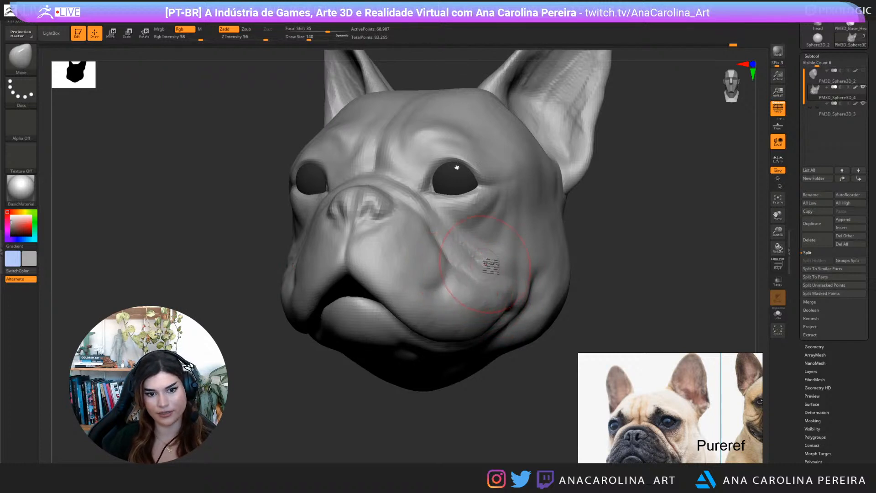
{"action": "key", "text": "space"}
{"action": "key", "text": "space"}
{"action": "left_click_drag", "start_coordinate": [497, 264], "coordinate": [491, 262]}
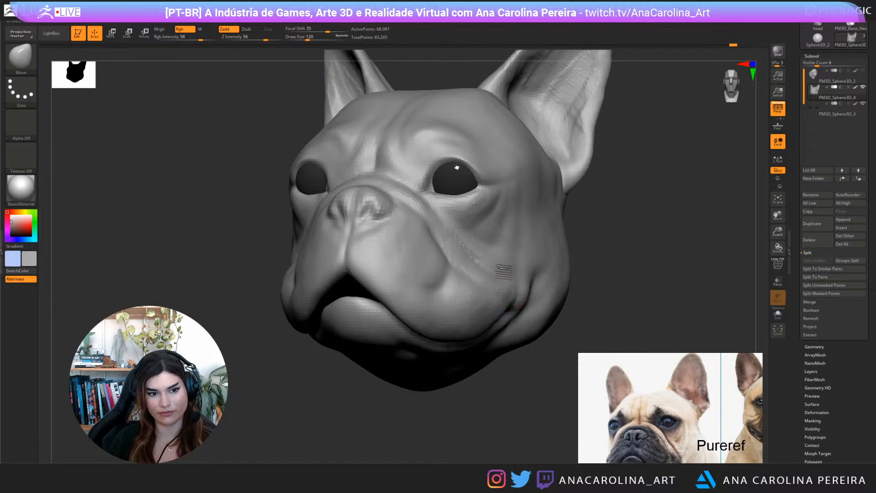
{"action": "key", "text": "space"}
{"action": "left_click_drag", "start_coordinate": [504, 273], "coordinate": [521, 266]}
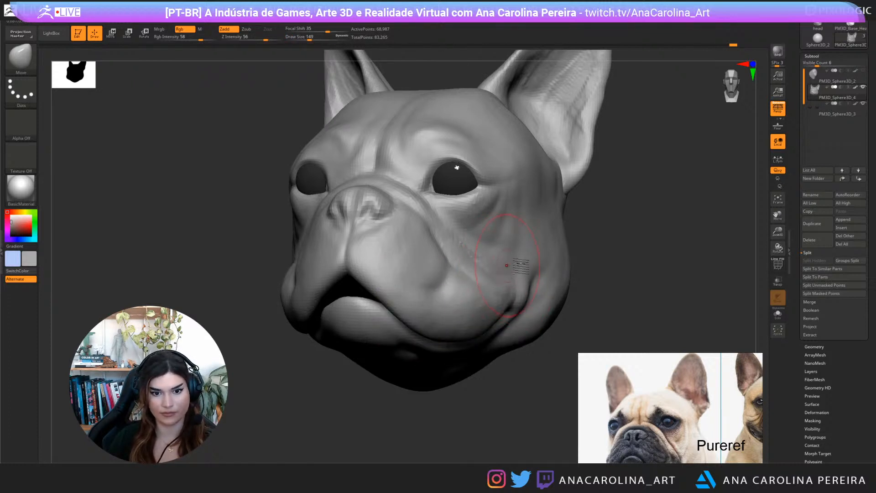
Build up the muzzle and the cheek folds below the eye with the ClayBuildup brush at draw sizes of 90 and 108
{"action": "mouse_move", "coordinate": [577, 246]}
{"action": "right_mouse_down", "text": "ctrl"}
{"action": "mouse_move", "coordinate": [574, 165]}
{"action": "mouse_move", "coordinate": [592, 187]}
{"action": "mouse_move", "coordinate": [569, 196]}
{"action": "mouse_move", "coordinate": [581, 251]}
{"action": "mouse_move", "coordinate": [569, 256]}
{"action": "right_mouse_up", "text": "ctrl"}
{"action": "key", "text": "b"}
{"action": "key", "text": "c"}
{"action": "key", "text": "b"}
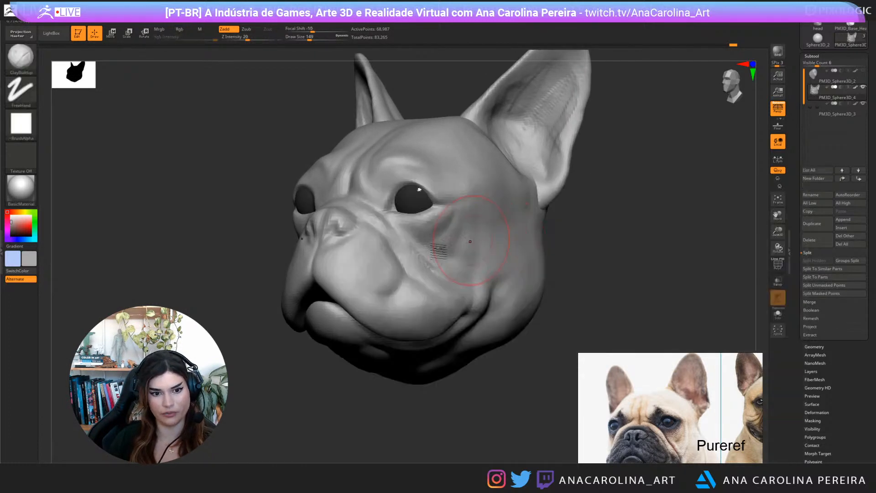
{"action": "key", "text": "space"}
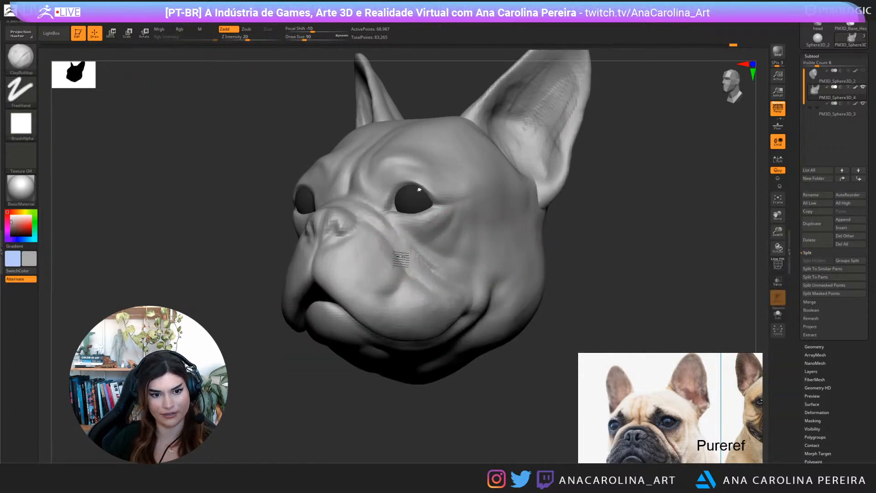
{"action": "key", "text": "space"}
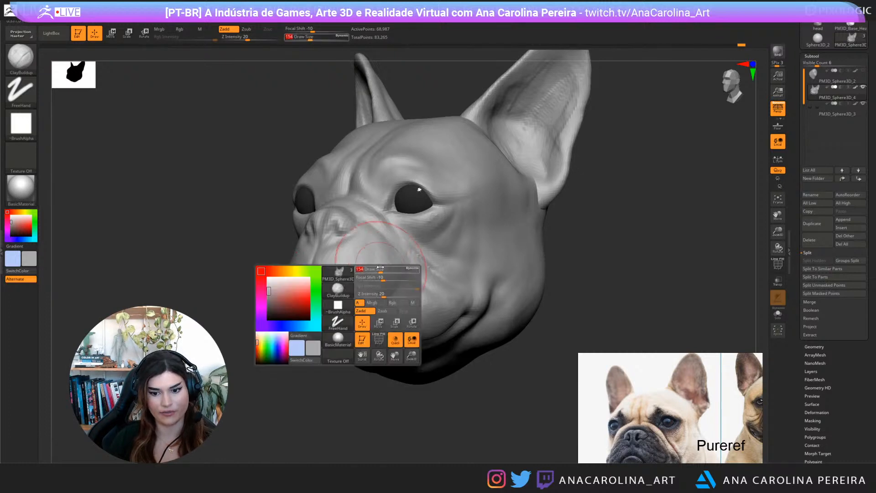
{"action": "mouse_move", "coordinate": [382, 266]}
{"action": "left_mouse_down"}
{"action": "mouse_move", "coordinate": [424, 288]}
{"action": "mouse_move", "coordinate": [418, 304]}
{"action": "mouse_move", "coordinate": [427, 316]}
{"action": "left_mouse_up"}
{"action": "key", "text": "space"}
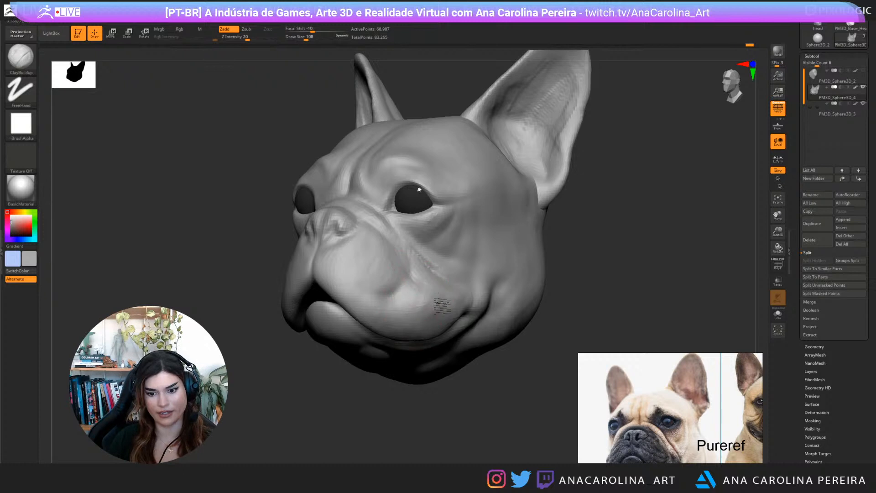
{"action": "left_click_drag", "start_coordinate": [411, 397], "coordinate": [439, 416]}
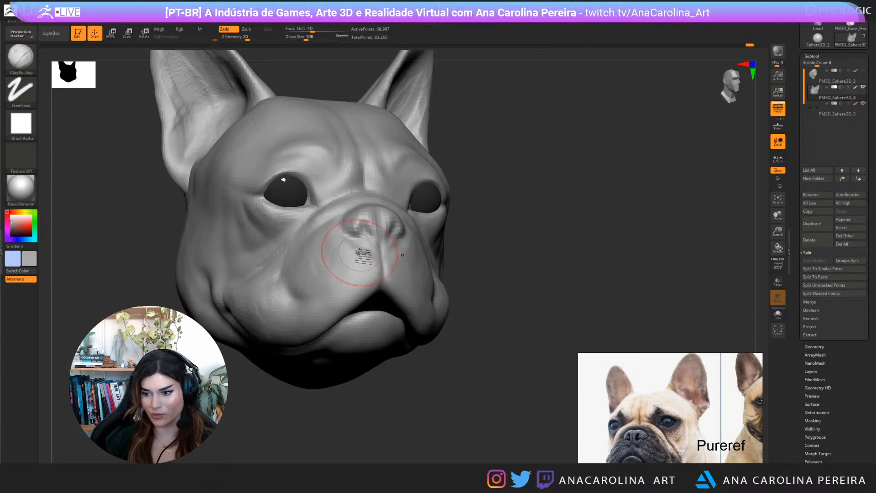
{"action": "left_click_drag", "start_coordinate": [461, 388], "coordinate": [469, 396]}
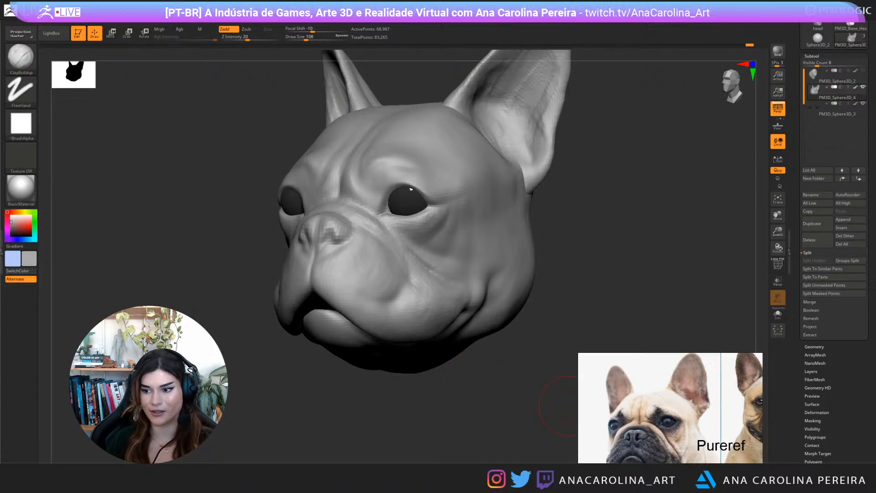
{"action": "mouse_move", "coordinate": [580, 276]}
{"action": "left_mouse_down"}
{"action": "mouse_move", "coordinate": [575, 243]}
{"action": "mouse_move", "coordinate": [571, 266]}
{"action": "mouse_move", "coordinate": [569, 258]}
{"action": "left_mouse_up"}
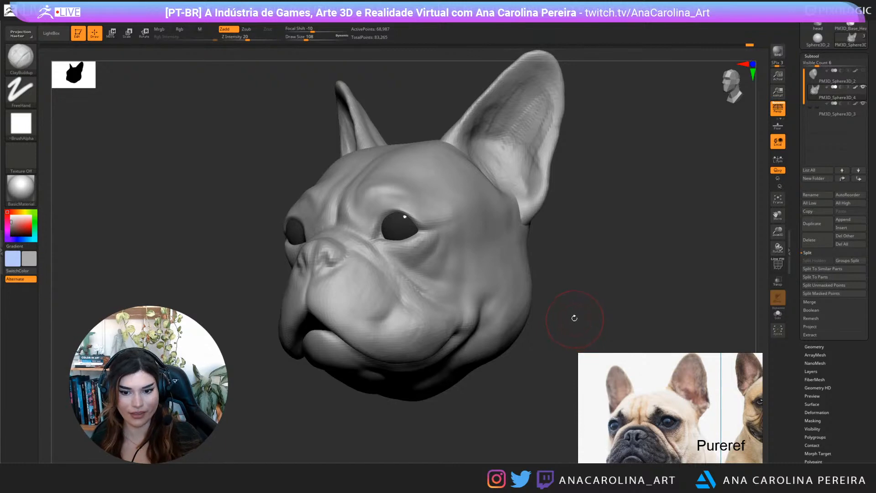
{"action": "left_click_drag", "start_coordinate": [577, 303], "coordinate": [577, 300]}
Try to shift the cheek fold beside the muzzle with the Move brush at a draw size of 149
{"action": "right_click", "coordinate": [577, 298]}
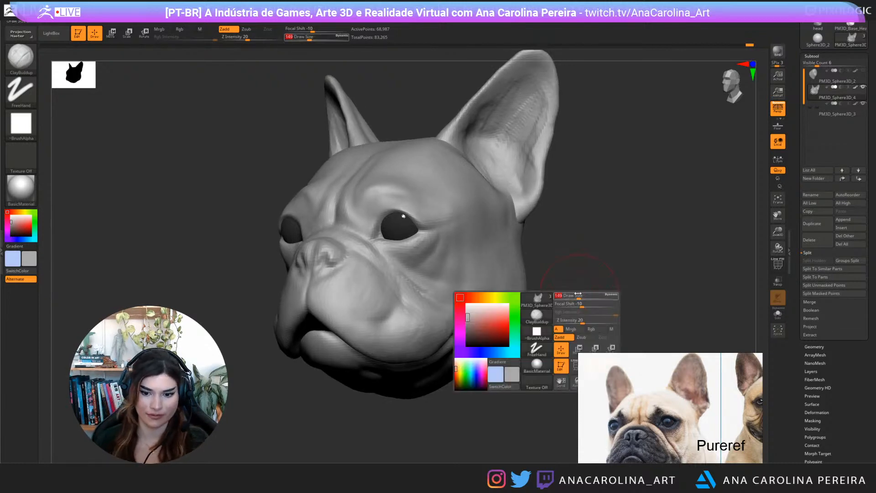
{"action": "key", "text": "b"}
{"action": "key", "text": "m"}
{"action": "key", "text": "v"}
{"action": "left_click_drag", "start_coordinate": [405, 274], "coordinate": [457, 282]}
{"action": "key", "text": "ctrl+z"}
Carve the creases below the lower lip and around the chin with the DamStandard brush at a draw size of 149
{"action": "mouse_move", "coordinate": [542, 286]}
{"action": "left_mouse_down", "text": "alt"}
{"action": "mouse_move", "coordinate": [551, 276]}
{"action": "mouse_move", "coordinate": [540, 276]}
{"action": "left_mouse_up", "text": "alt"}
{"action": "key", "text": "b"}
{"action": "key", "text": "d"}
{"action": "key", "text": "s"}
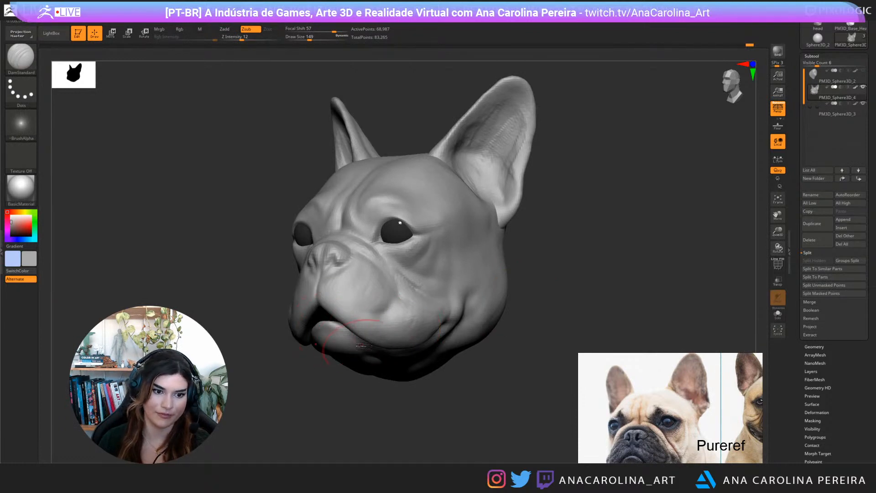
{"action": "right_click_drag", "start_coordinate": [335, 333], "coordinate": [356, 342]}
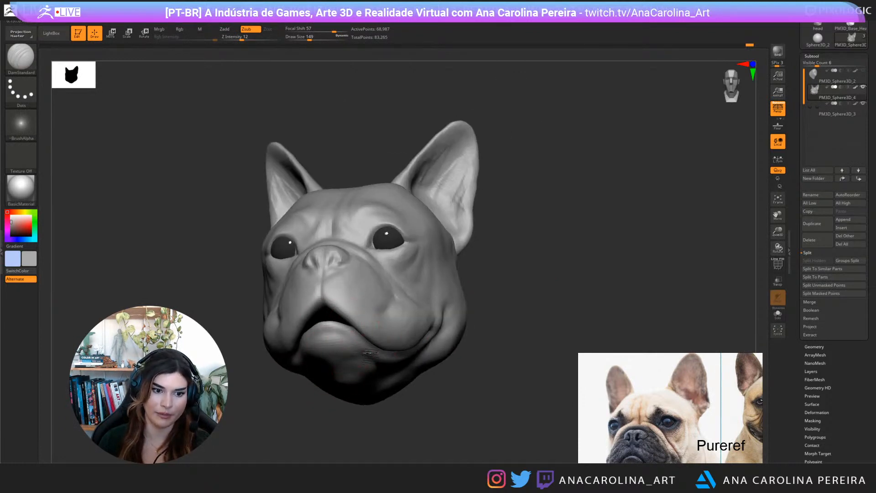
{"action": "left_click_drag", "start_coordinate": [338, 329], "coordinate": [361, 340]}
{"action": "mouse_move", "coordinate": [362, 340]}
{"action": "right_mouse_down"}
{"action": "mouse_move", "coordinate": [347, 361]}
{"action": "mouse_move", "coordinate": [392, 338]}
{"action": "right_mouse_up"}
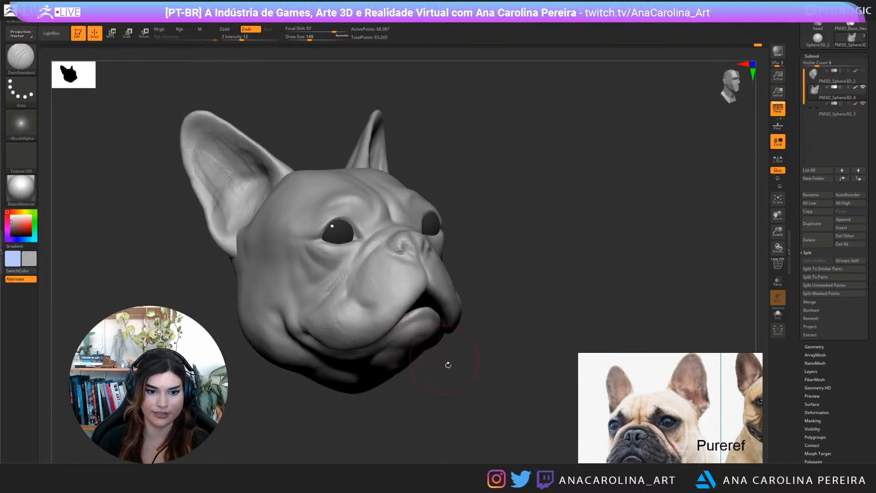
{"action": "right_click_drag", "start_coordinate": [448, 365], "coordinate": [438, 426]}
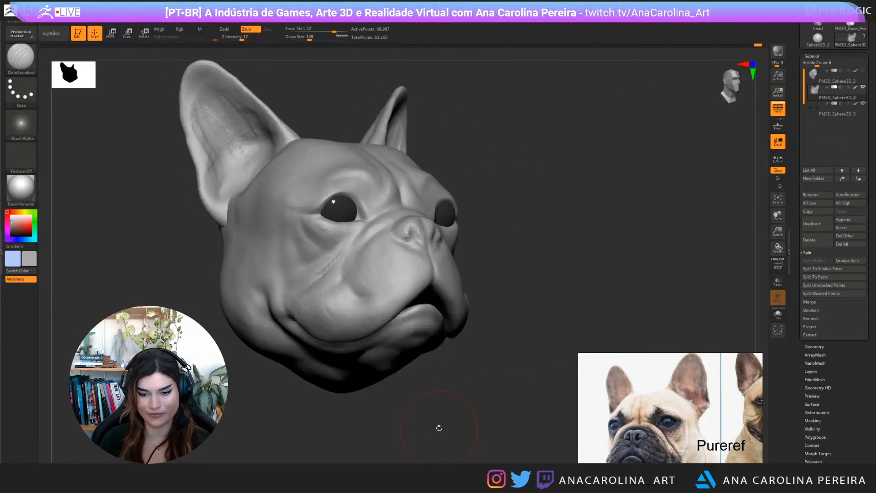
{"action": "right_click_drag", "start_coordinate": [613, 425], "coordinate": [613, 404]}
{"action": "right_click_drag", "start_coordinate": [525, 407], "coordinate": [432, 405]}
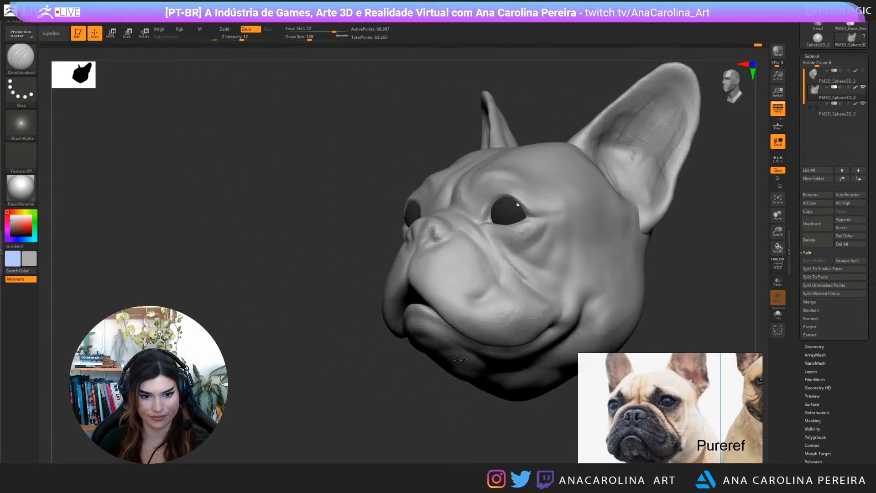
{"action": "right_click_drag", "start_coordinate": [463, 361], "coordinate": [491, 409]}
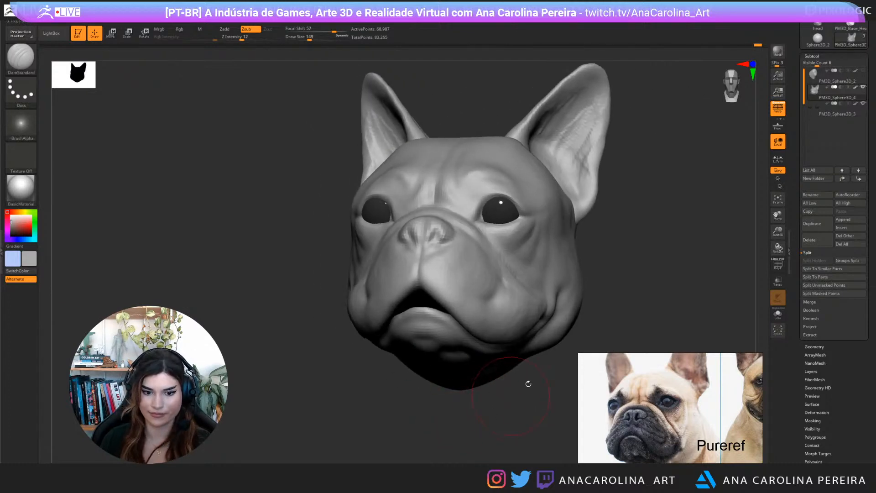
Bring the frontal photo of the fawn dog with its mouth open into focus and compare it with the head
{"action": "scroll", "coordinate": [670, 393], "scroll_direction": "down", "scroll_amount": 3}
{"action": "middle_click_drag", "start_coordinate": [735, 400], "coordinate": [695, 402]}
{"action": "scroll", "coordinate": [695, 402], "scroll_direction": "up", "scroll_amount": 5}
{"action": "right_click_drag", "start_coordinate": [538, 320], "coordinate": [484, 243]}
{"action": "key", "text": "b"}
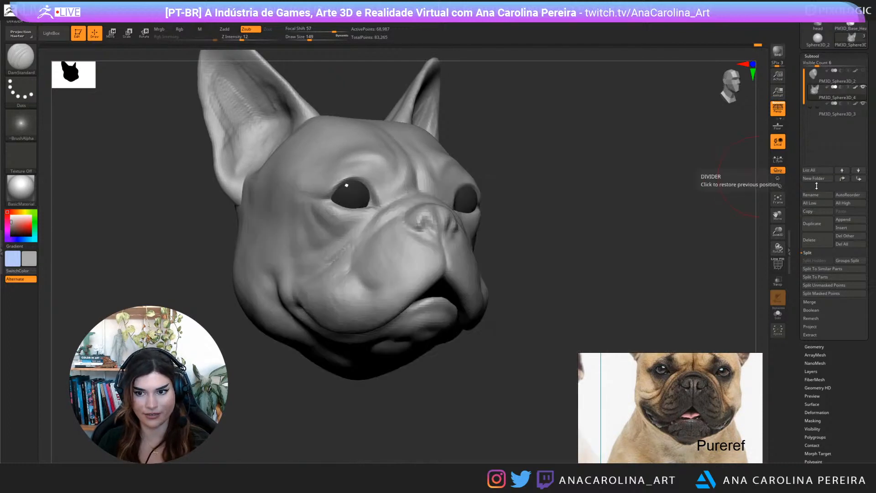
Append a Sphere3D_2 sphere as a new subtool and make it the active one
{"action": "scroll", "coordinate": [820, 347], "scroll_direction": "up", "scroll_amount": 3}
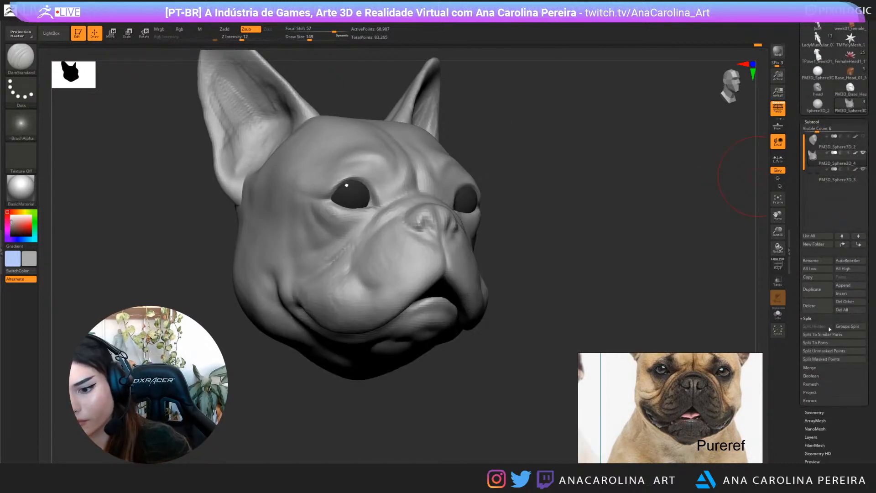
{"action": "left_click", "coordinate": [844, 287]}
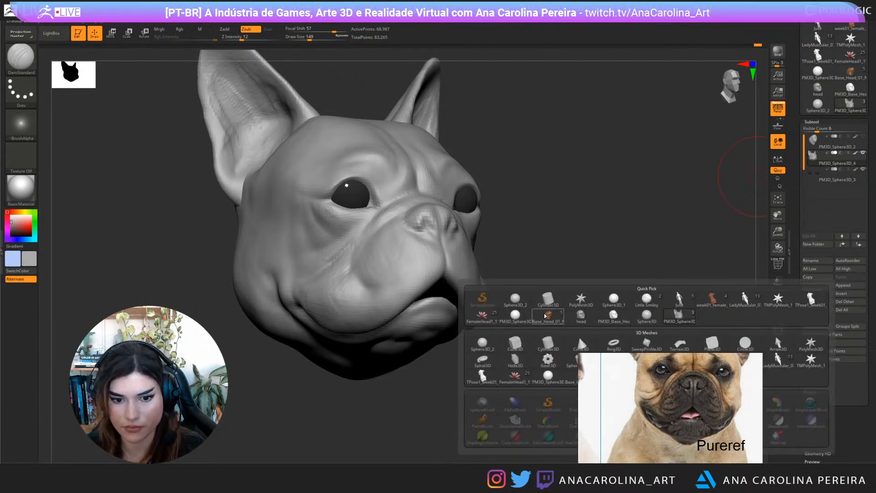
{"action": "left_click", "coordinate": [515, 300]}
{"action": "left_click", "coordinate": [431, 153], "text": "alt"}
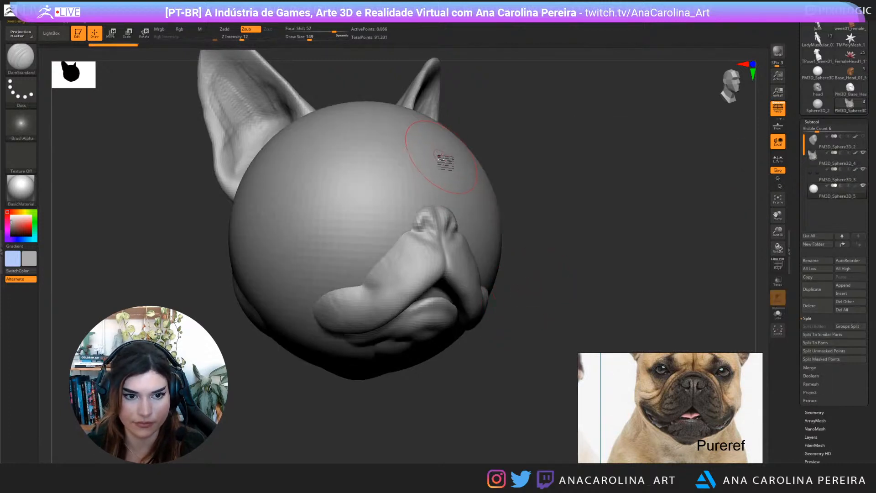
Scale the new sphere down inside the head and move it forward into the mouth area
{"action": "key", "text": "w"}
{"action": "left_click_drag", "start_coordinate": [544, 200], "coordinate": [376, 322]}
{"action": "left_click_drag", "start_coordinate": [417, 368], "coordinate": [413, 445]}
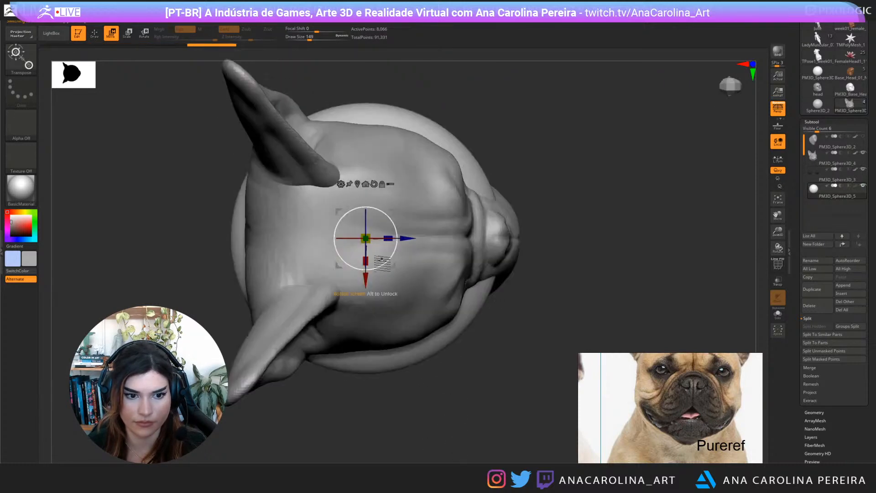
{"action": "left_click_drag", "start_coordinate": [366, 261], "coordinate": [369, 228]}
{"action": "left_click_drag", "start_coordinate": [470, 404], "coordinate": [435, 293]}
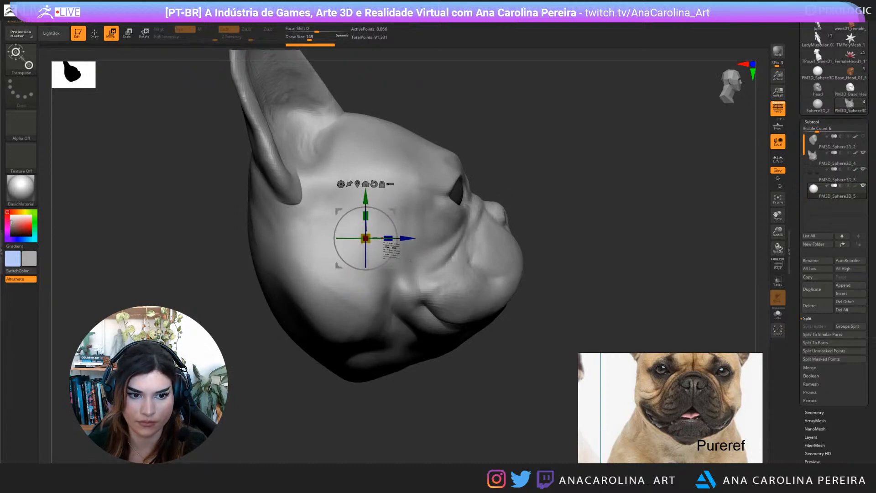
{"action": "left_click_drag", "start_coordinate": [393, 266], "coordinate": [489, 317]}
{"action": "left_click_drag", "start_coordinate": [550, 325], "coordinate": [411, 381]}
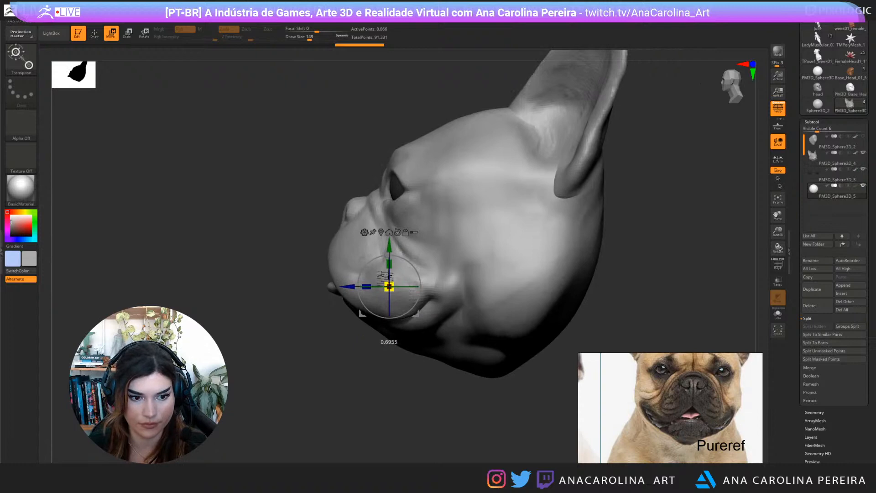
Flatten the small sphere and fit it between the lips as a tongue
{"action": "left_click_drag", "start_coordinate": [320, 379], "coordinate": [439, 384]}
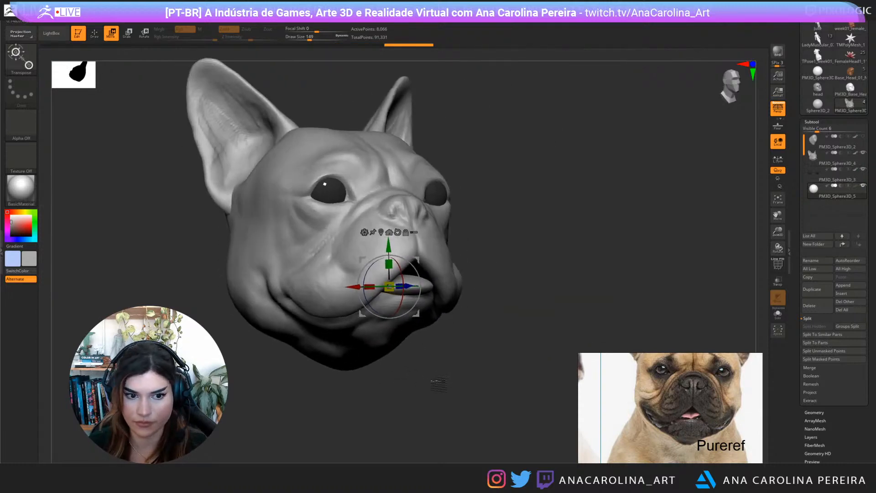
{"action": "left_click_drag", "start_coordinate": [393, 292], "coordinate": [396, 290]}
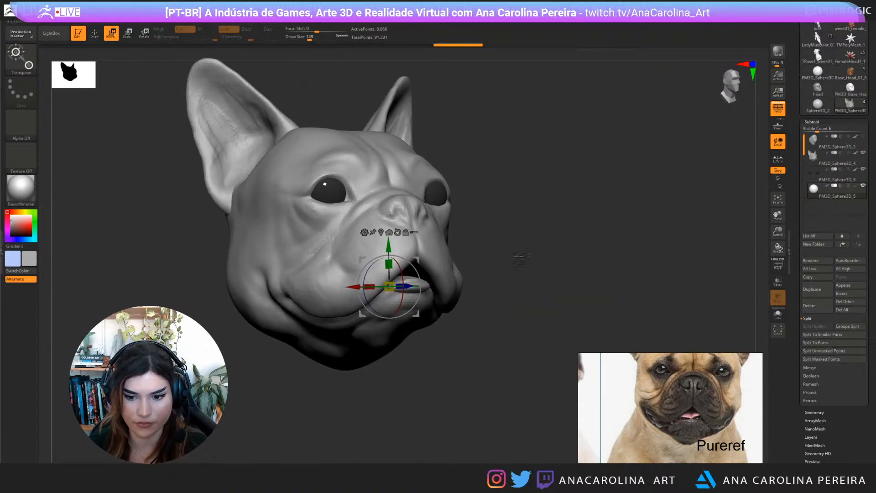
{"action": "left_click_drag", "start_coordinate": [520, 263], "coordinate": [525, 265], "text": "shift"}
{"action": "left_click_drag", "start_coordinate": [390, 286], "coordinate": [393, 270]}
{"action": "left_click_drag", "start_coordinate": [566, 240], "coordinate": [597, 260]}
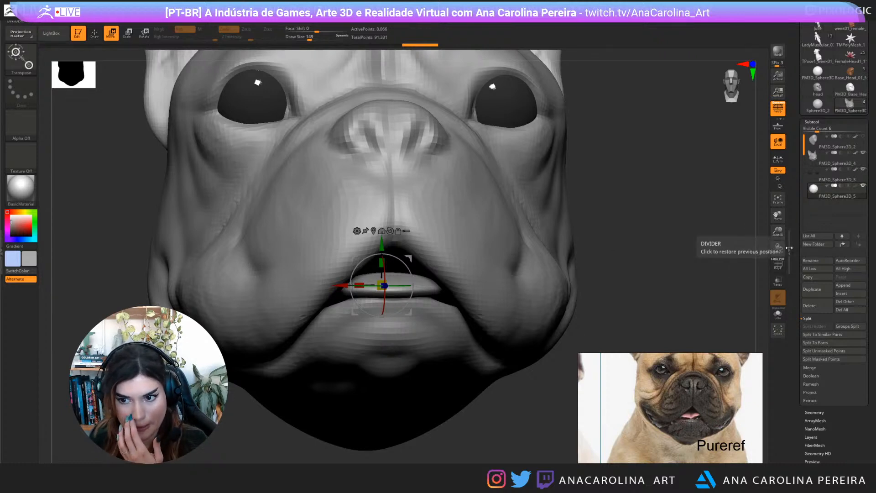
Insert mirrored Sphere 32 primitives into the head subtool beside the mouth corners with the IMM Primitives brush
{"action": "left_click", "coordinate": [455, 326], "text": "alt"}
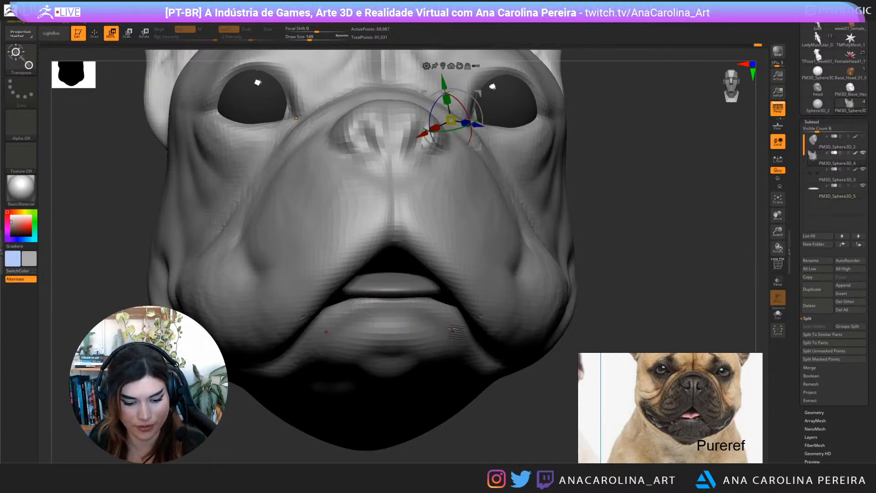
{"action": "key", "text": "b"}
{"action": "left_click", "coordinate": [456, 335]}
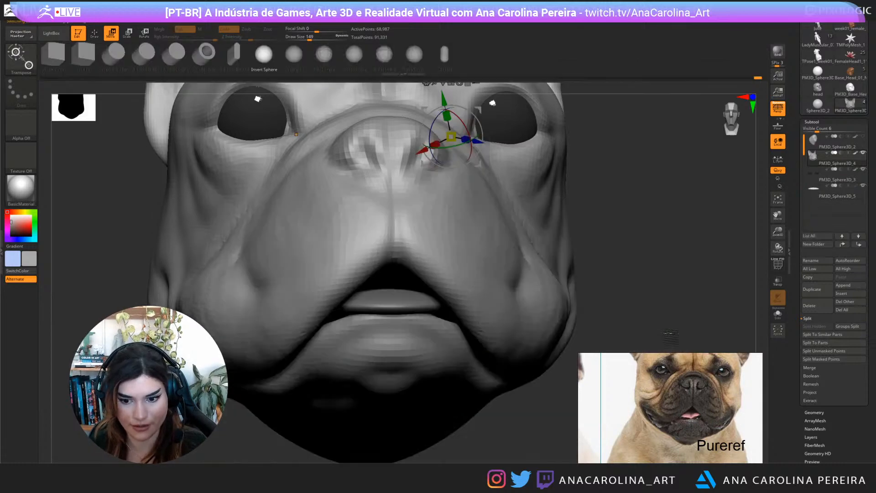
{"action": "scroll", "coordinate": [685, 294], "scroll_direction": "down", "scroll_amount": 5}
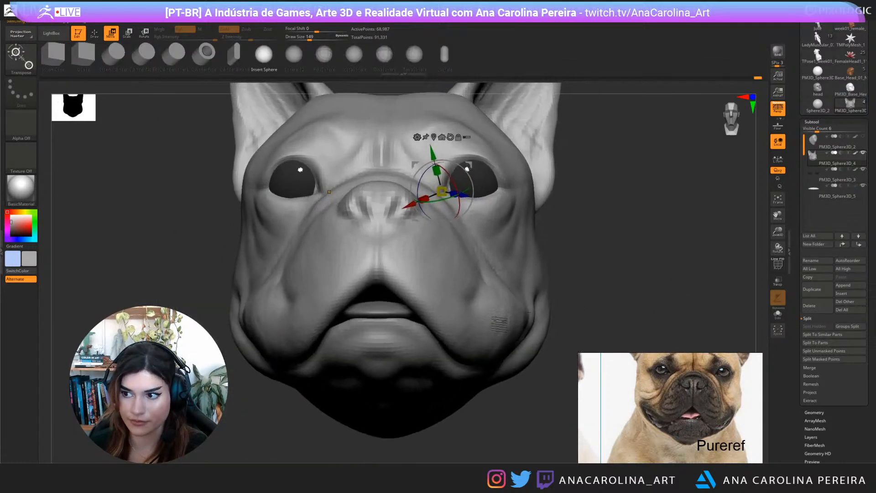
{"action": "key", "text": "q"}
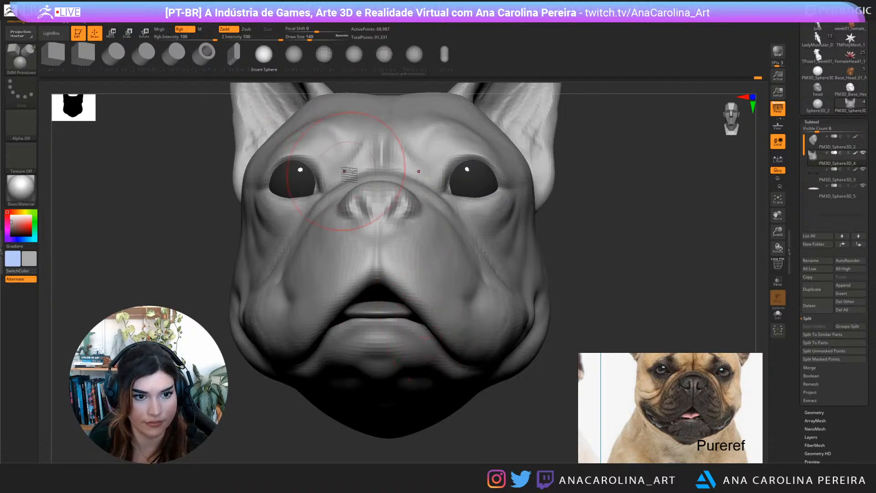
{"action": "left_click", "coordinate": [293, 55]}
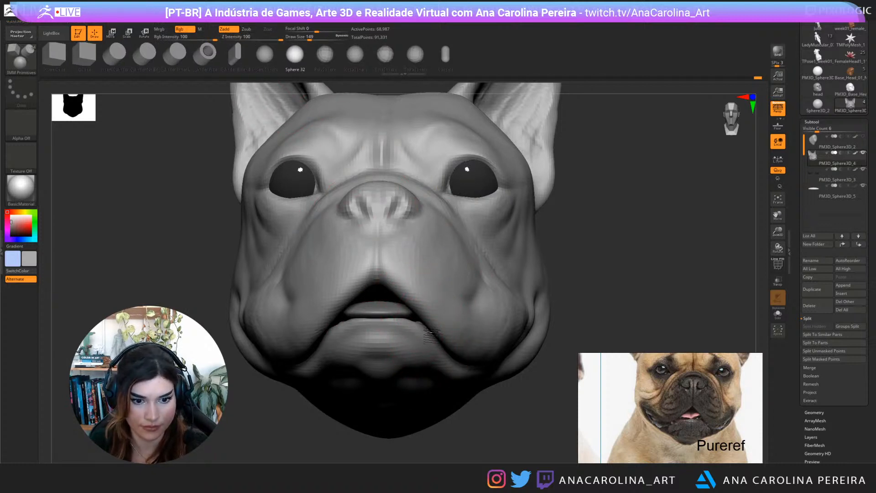
{"action": "left_click_drag", "start_coordinate": [430, 335], "coordinate": [432, 344]}
Shrink the mirrored tooth spheres and move them up to the ends of the tongue
{"action": "mouse_move", "coordinate": [486, 417]}
{"action": "left_mouse_down"}
{"action": "mouse_move", "coordinate": [503, 420]}
{"action": "mouse_move", "coordinate": [486, 411]}
{"action": "mouse_move", "coordinate": [491, 404]}
{"action": "left_mouse_up"}
{"action": "key", "text": "w"}
{"action": "left_click_drag", "start_coordinate": [454, 354], "coordinate": [497, 351]}
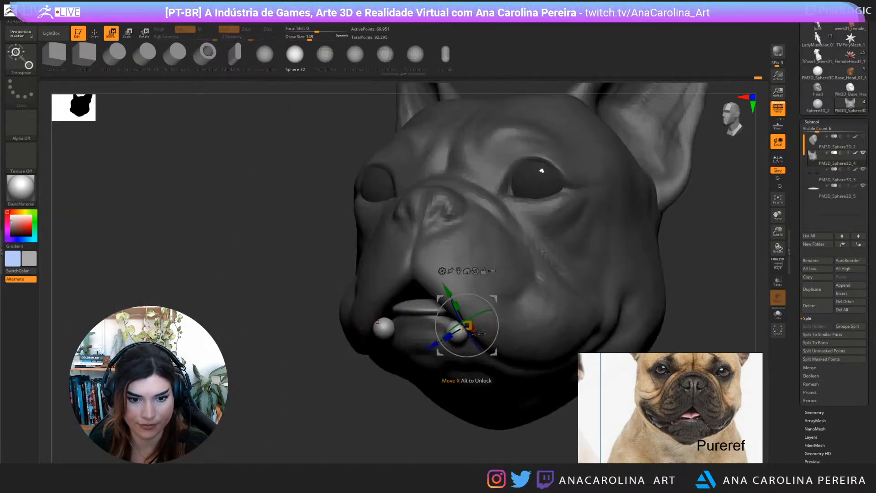
{"action": "left_click_drag", "start_coordinate": [469, 325], "coordinate": [466, 325]}
{"action": "left_click_drag", "start_coordinate": [494, 351], "coordinate": [500, 337]}
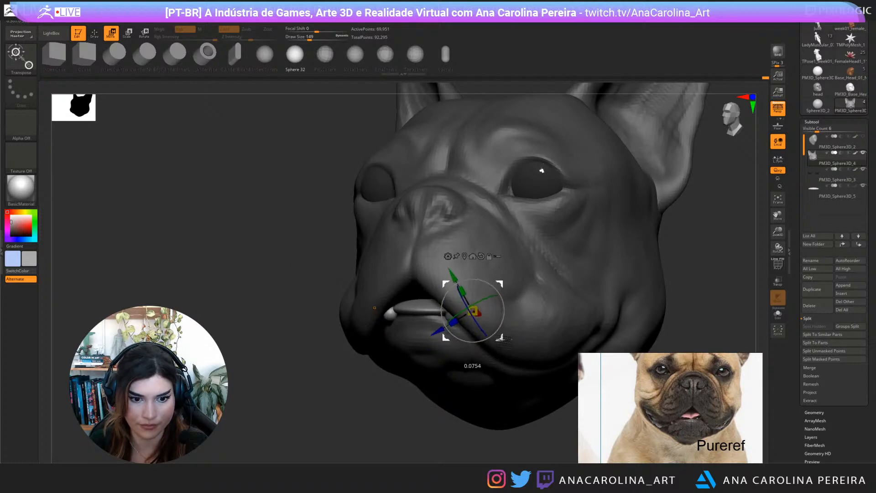
Isolate the head part to seat the tooth spheres behind the lower lip, and refine their position from the front with all parts shown
{"action": "left_click_drag", "start_coordinate": [432, 431], "coordinate": [500, 354]}
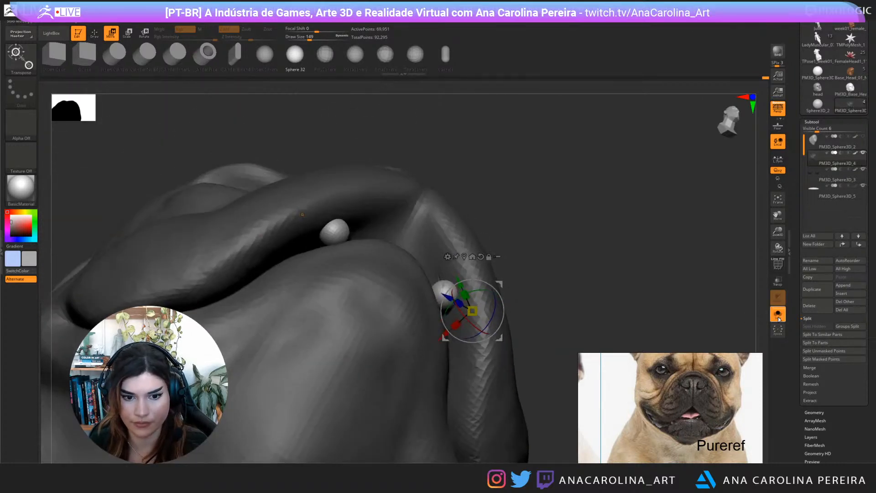
{"action": "left_click", "coordinate": [779, 315]}
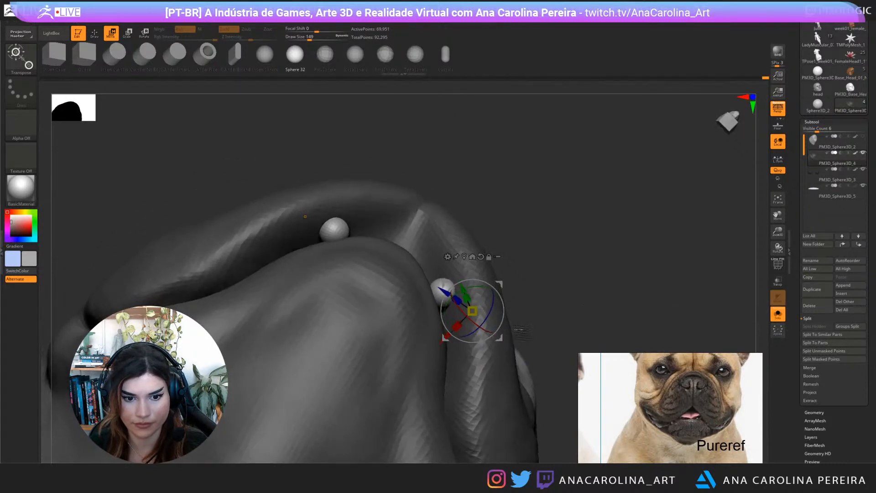
{"action": "left_click_drag", "start_coordinate": [499, 337], "coordinate": [486, 358]}
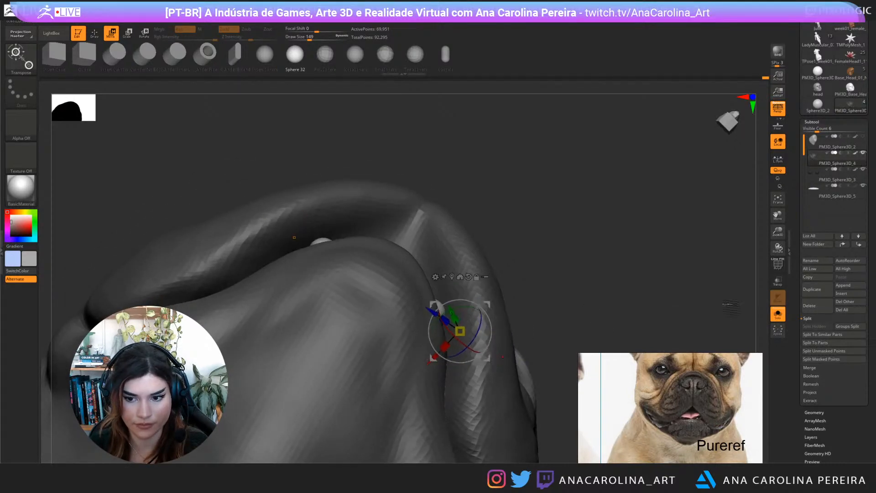
{"action": "left_click", "coordinate": [779, 314]}
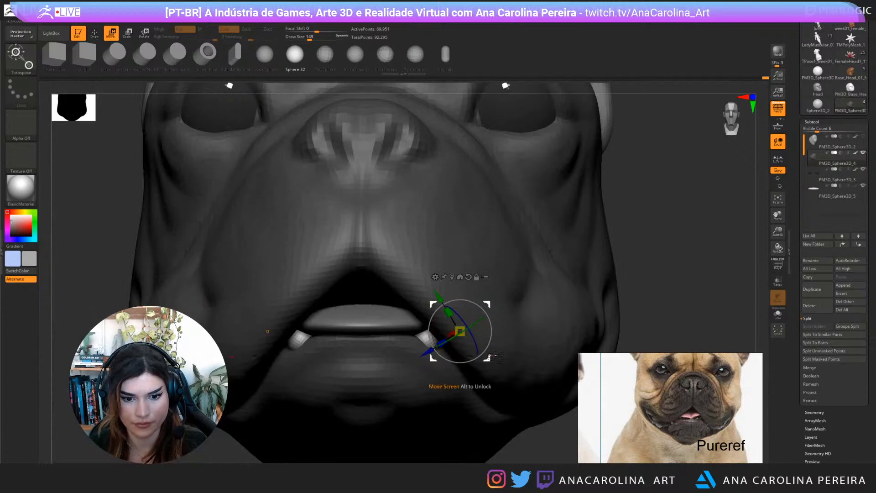
{"action": "left_click_drag", "start_coordinate": [495, 355], "coordinate": [500, 350]}
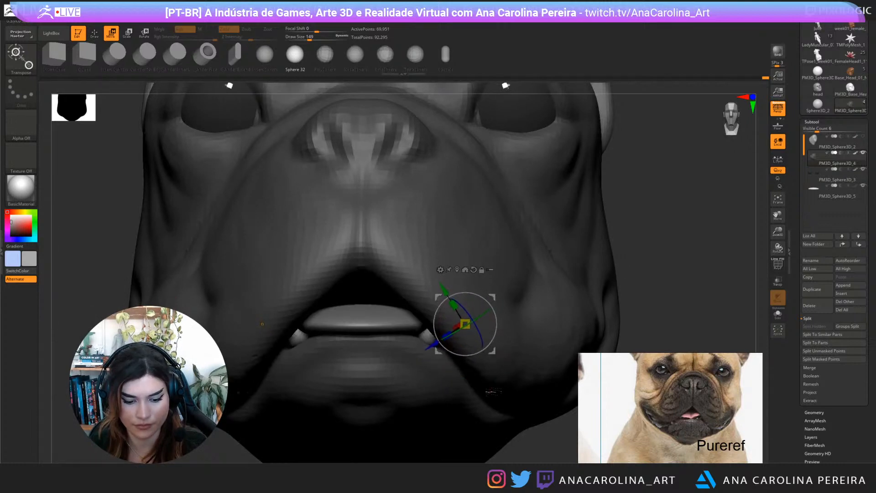
Pull the inserted spheres into tooth shapes with the SnakeHook brush at a draw size of 101
{"action": "key", "text": "b"}
{"action": "key", "text": "s"}
{"action": "key", "text": "h"}
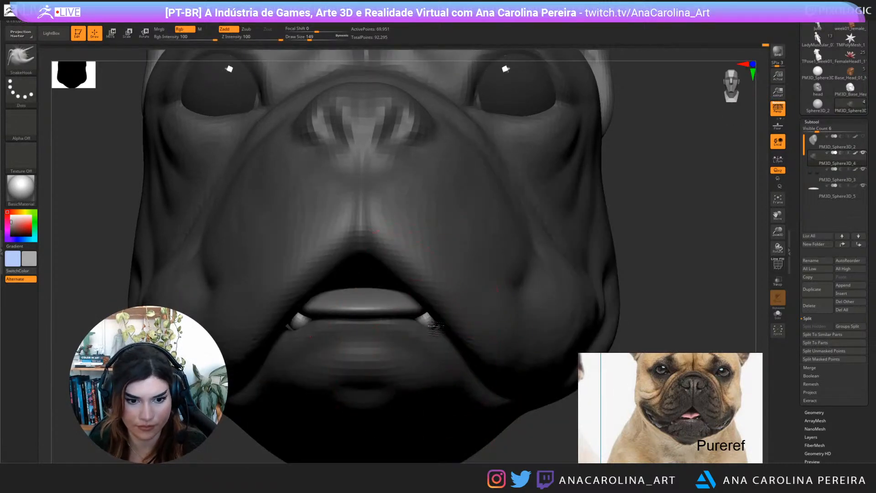
{"action": "key", "text": "space"}
{"action": "mouse_move", "coordinate": [431, 318]}
{"action": "left_mouse_down"}
{"action": "mouse_move", "coordinate": [435, 330]}
{"action": "mouse_move", "coordinate": [428, 321]}
{"action": "left_mouse_up"}
{"action": "mouse_move", "coordinate": [543, 434]}
{"action": "left_mouse_down"}
{"action": "mouse_move", "coordinate": [518, 408]}
{"action": "mouse_move", "coordinate": [541, 439]}
{"action": "left_mouse_up"}
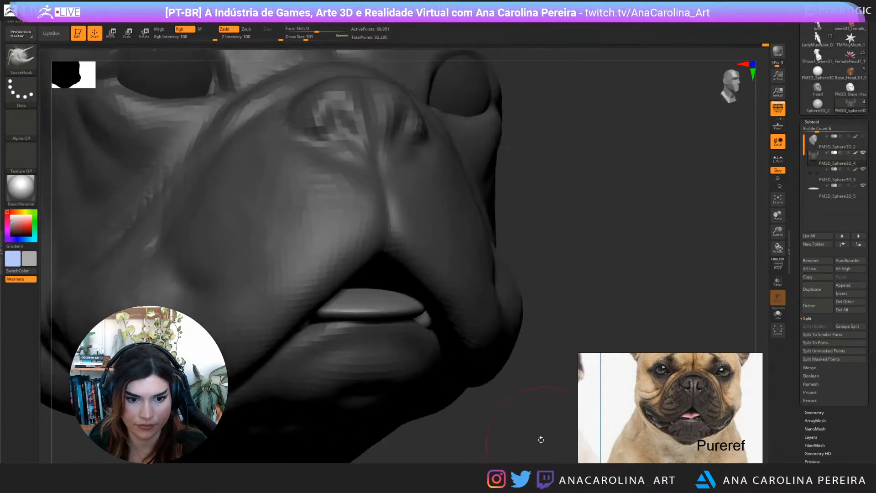
Refine the small teeth at the mouth corners with the SnakeHook brush at a draw size of 68
{"action": "key", "text": "f"}
{"action": "mouse_move", "coordinate": [499, 388]}
{"action": "left_mouse_down"}
{"action": "mouse_move", "coordinate": [519, 404]}
{"action": "mouse_move", "coordinate": [488, 411]}
{"action": "left_mouse_up"}
{"action": "key", "text": "bracketleft"}
{"action": "key", "text": "bracketleft"}
{"action": "key", "text": "bracketleft"}
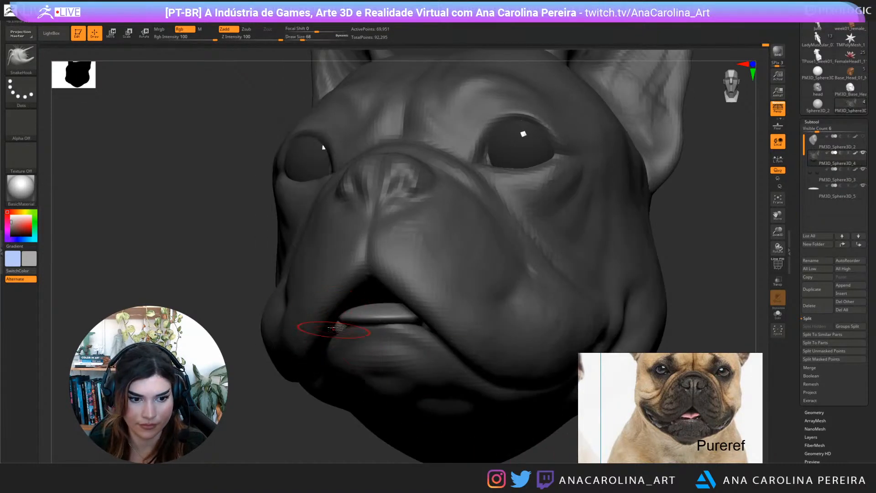
{"action": "mouse_move", "coordinate": [340, 338]}
{"action": "left_mouse_down"}
{"action": "mouse_move", "coordinate": [348, 411]}
{"action": "mouse_move", "coordinate": [402, 388]}
{"action": "mouse_move", "coordinate": [453, 354]}
{"action": "mouse_move", "coordinate": [450, 345]}
{"action": "left_mouse_up"}
{"action": "right_click_drag", "start_coordinate": [446, 342], "coordinate": [396, 316]}
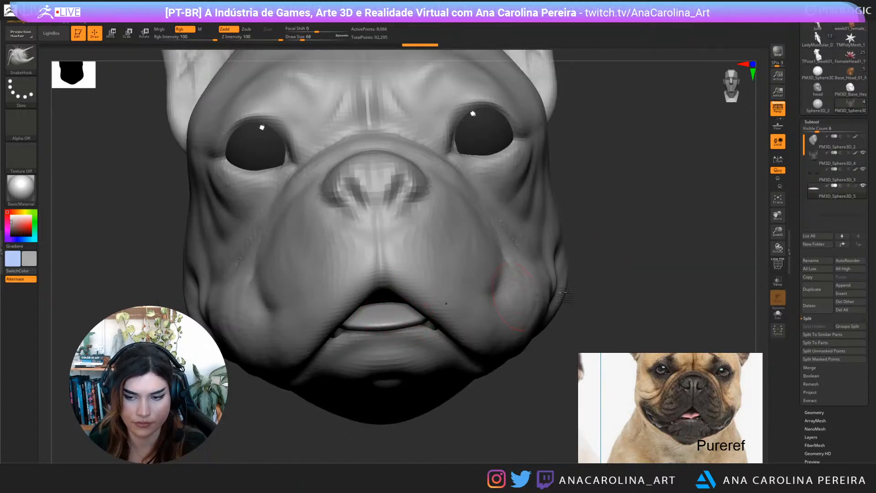
Make the parts around the tongue transparent and set up the DamStandard brush with a draw size of 104
{"action": "left_click", "coordinate": [779, 283]}
{"action": "right_click_drag", "start_coordinate": [653, 288], "coordinate": [646, 274]}
{"action": "key", "text": "b"}
{"action": "key", "text": "d"}
{"action": "key", "text": "s"}
{"action": "key", "text": "space"}
{"action": "left_click_drag", "start_coordinate": [402, 265], "coordinate": [386, 274]}
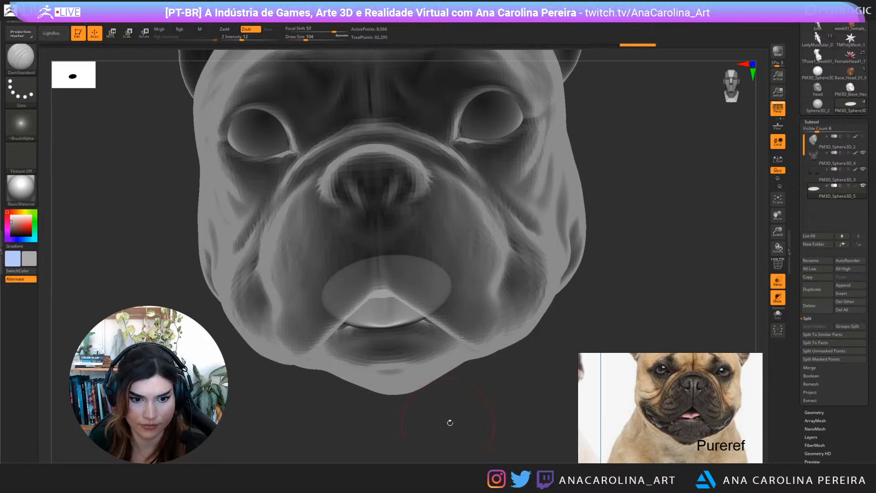
{"action": "mouse_move", "coordinate": [450, 422]}
{"action": "left_mouse_down"}
{"action": "mouse_move", "coordinate": [438, 406]}
{"action": "mouse_move", "coordinate": [457, 402]}
{"action": "mouse_move", "coordinate": [454, 411]}
{"action": "left_mouse_up"}
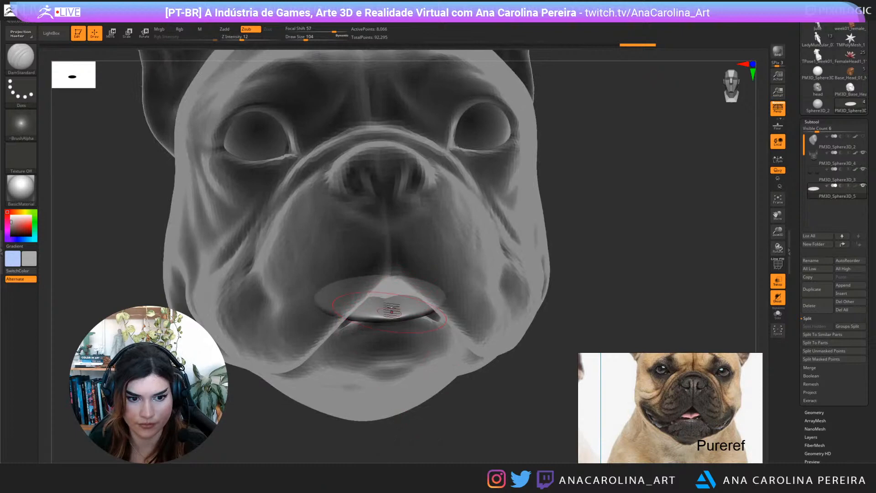
Push a central dip into the tongue and reshape its edges with the Move brush at a draw size of 104
{"action": "key", "text": "b"}
{"action": "key", "text": "m"}
{"action": "key", "text": "v"}
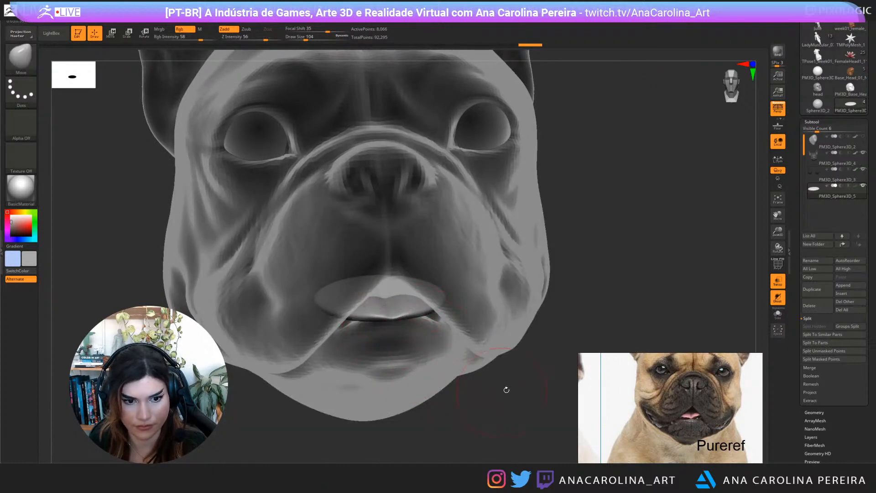
{"action": "left_click_drag", "start_coordinate": [505, 388], "coordinate": [485, 366]}
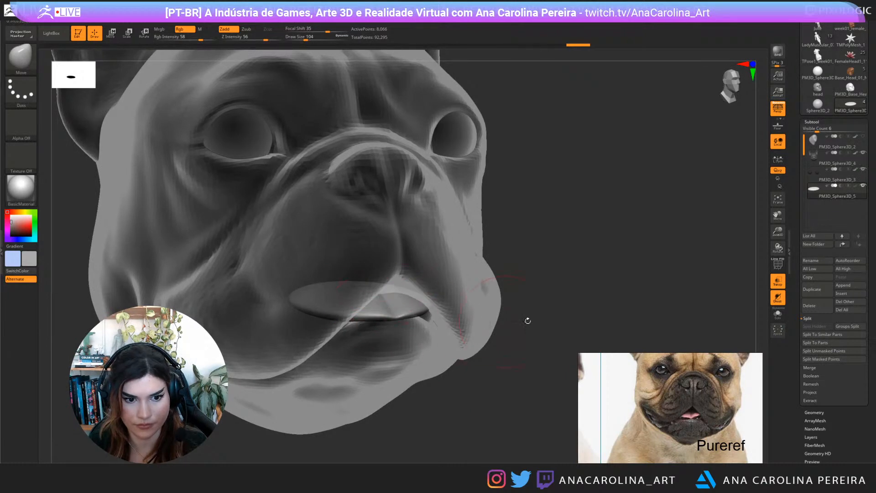
{"action": "mouse_move", "coordinate": [524, 319]}
{"action": "left_mouse_down"}
{"action": "mouse_move", "coordinate": [367, 324]}
{"action": "mouse_move", "coordinate": [404, 320]}
{"action": "left_mouse_up"}
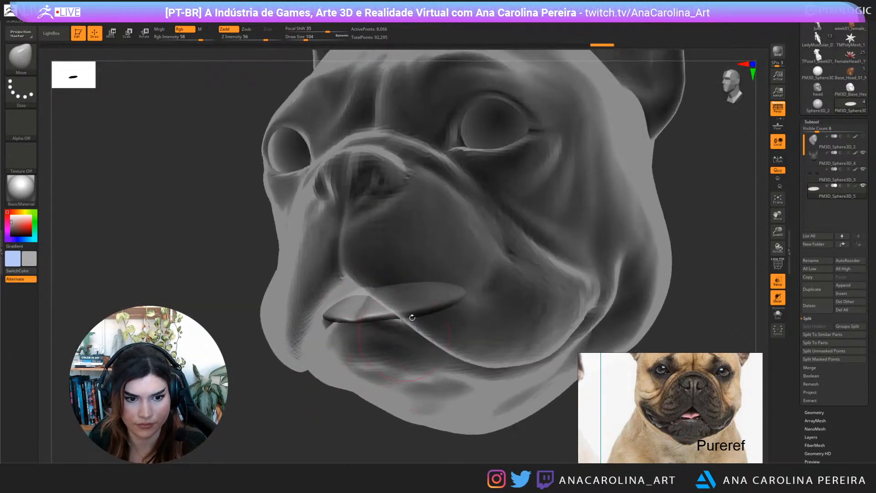
Check the tongue in isolation, then turn off transparency and frame the mouth within the whole head
{"action": "left_click", "coordinate": [778, 314]}
{"action": "left_click", "coordinate": [778, 314]}
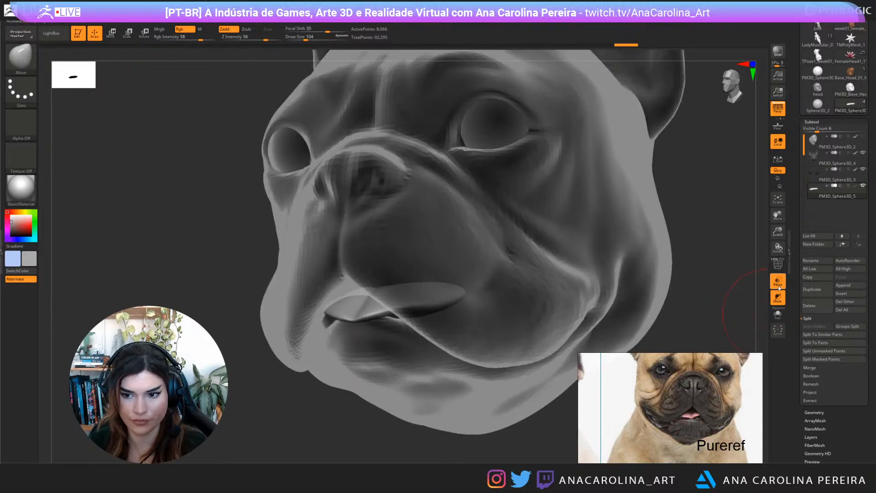
{"action": "left_click", "coordinate": [777, 281]}
{"action": "key", "text": "f"}
{"action": "left_click_drag", "start_coordinate": [638, 247], "coordinate": [619, 286], "text": "alt"}
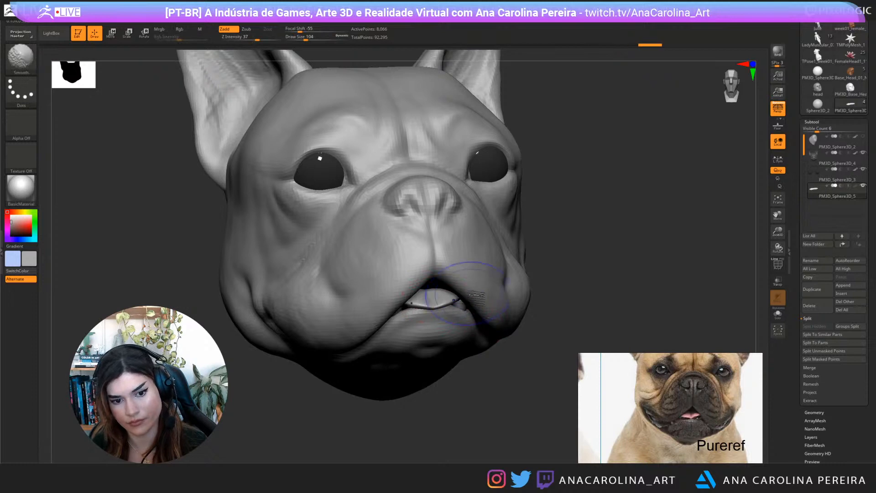
Thicken the tongue with the Inflat brush at a draw size of 104
{"action": "key", "text": "b"}
{"action": "key", "text": "p"}
{"action": "key", "text": "i"}
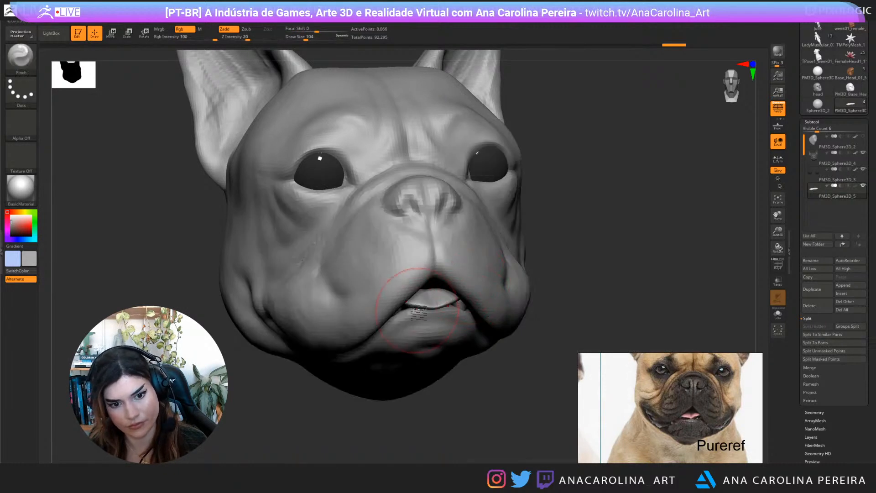
{"action": "key", "text": "b"}
{"action": "key", "text": "i"}
{"action": "key", "text": "n"}
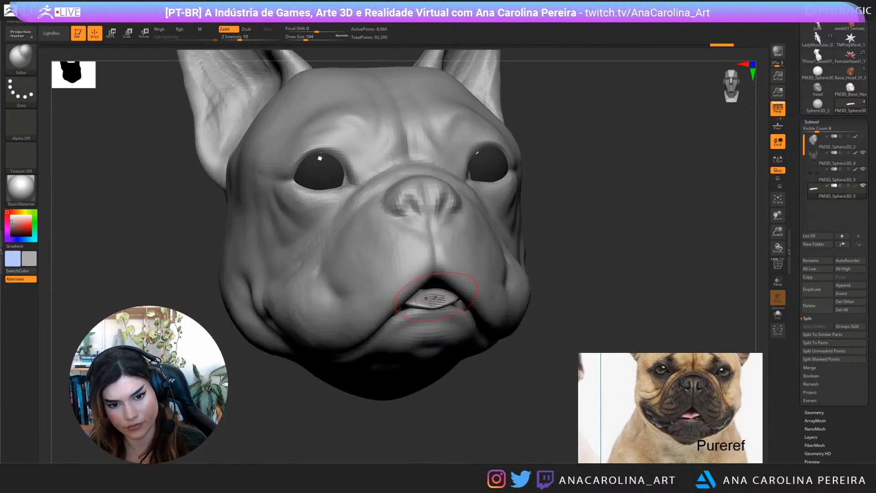
{"action": "mouse_move", "coordinate": [566, 240]}
{"action": "left_mouse_down"}
{"action": "mouse_move", "coordinate": [557, 254]}
{"action": "mouse_move", "coordinate": [558, 244]}
{"action": "left_mouse_up"}
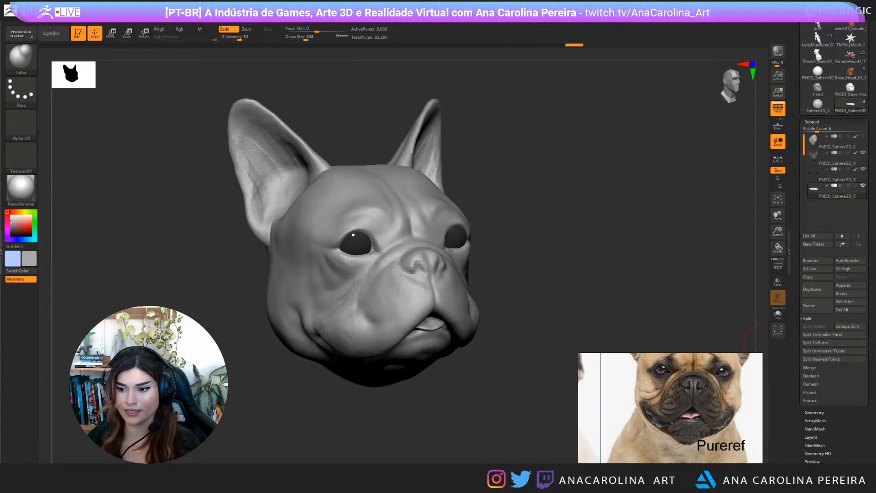
Make the head the active subtool and set the DamStandard brush to a draw size of 54
{"action": "left_click_drag", "start_coordinate": [710, 210], "coordinate": [663, 198]}
{"action": "mouse_move", "coordinate": [608, 243]}
{"action": "left_mouse_down"}
{"action": "mouse_move", "coordinate": [622, 251]}
{"action": "mouse_move", "coordinate": [601, 239]}
{"action": "mouse_move", "coordinate": [622, 237]}
{"action": "left_mouse_up"}
{"action": "key", "text": "b"}
{"action": "key", "text": "d"}
{"action": "key", "text": "s"}
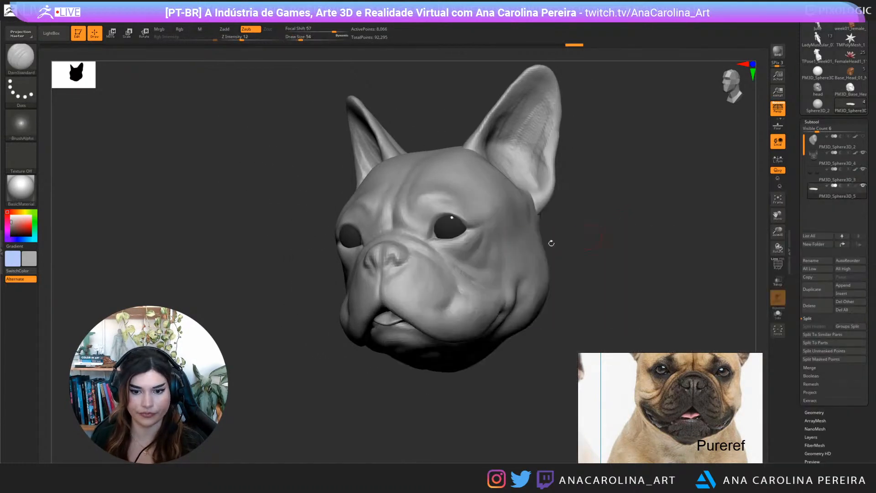
{"action": "left_click_drag", "start_coordinate": [382, 246], "coordinate": [398, 255]}
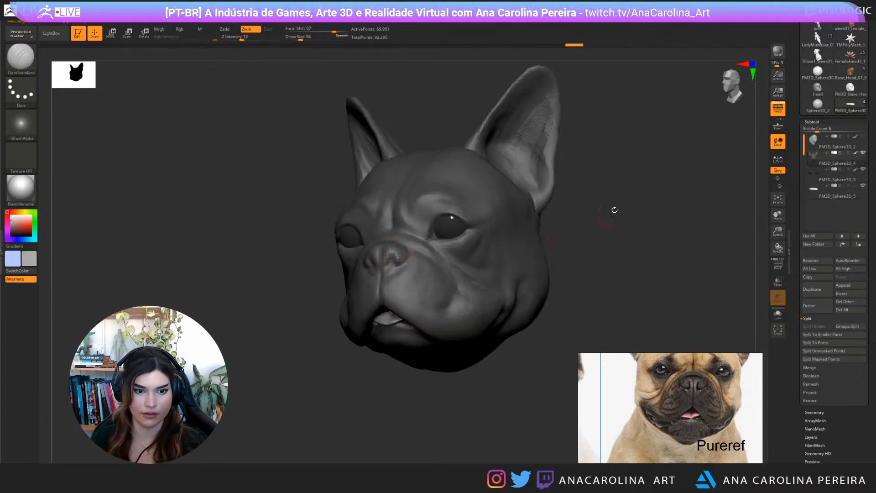
{"action": "left_click_drag", "start_coordinate": [612, 207], "coordinate": [594, 206]}
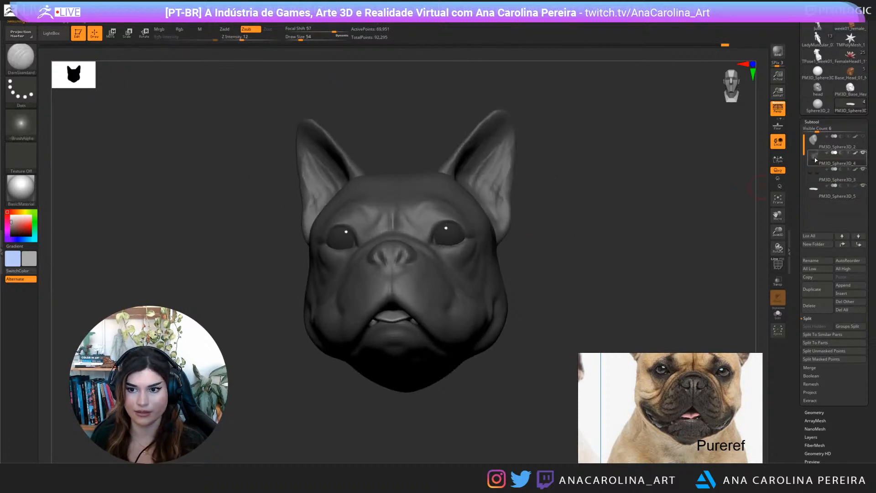
Split the unmasked points off the head mesh to separate the teeth into their own subtool
{"action": "left_click", "coordinate": [825, 351]}
{"action": "left_click_drag", "start_coordinate": [670, 247], "coordinate": [432, 280]}
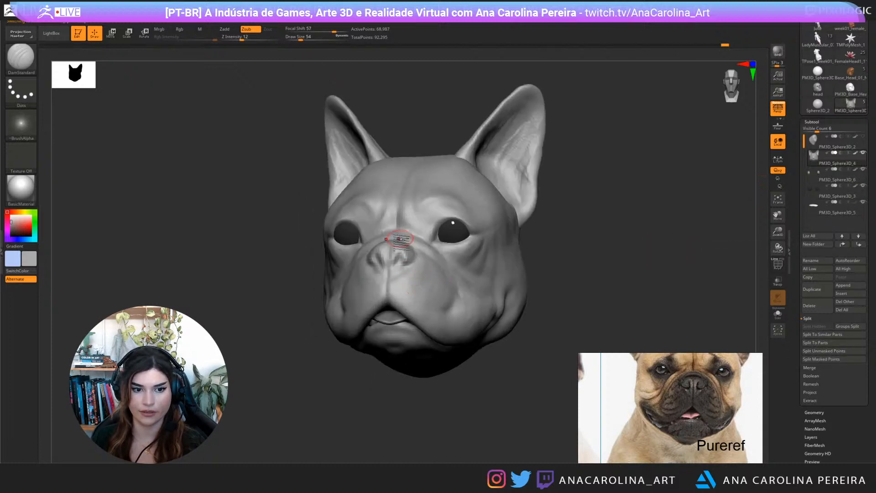
{"action": "key", "text": "b"}
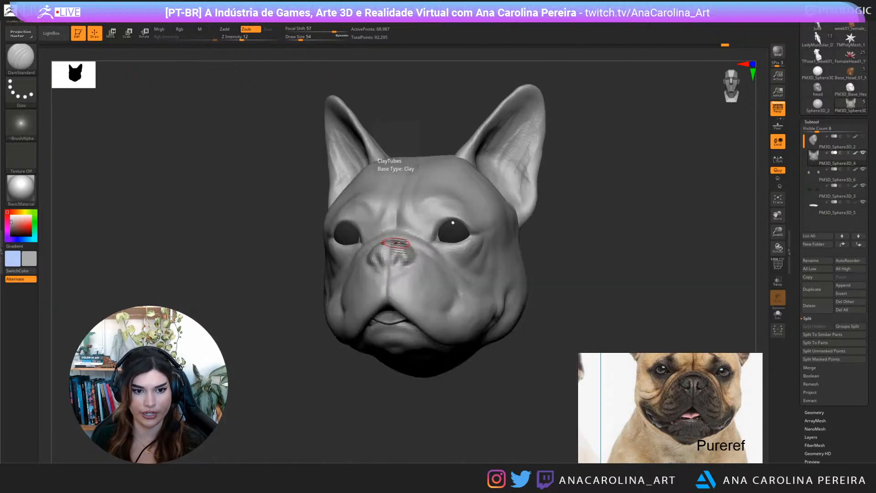
{"action": "left_click_drag", "start_coordinate": [384, 251], "coordinate": [410, 250], "text": "ctrl"}
{"action": "key", "text": "ctrl+z"}
{"action": "key", "text": "space"}
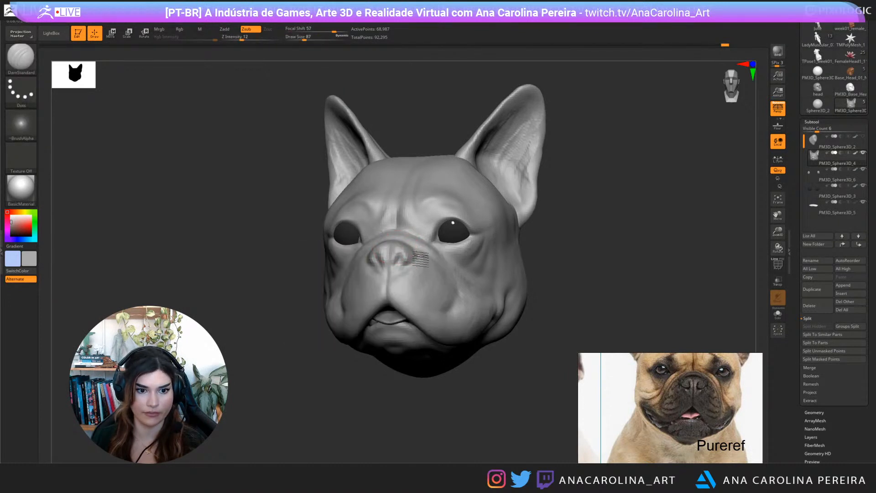
{"action": "mouse_move", "coordinate": [410, 273]}
{"action": "right_mouse_down"}
{"action": "mouse_move", "coordinate": [391, 254]}
{"action": "mouse_move", "coordinate": [372, 264]}
{"action": "right_mouse_up"}
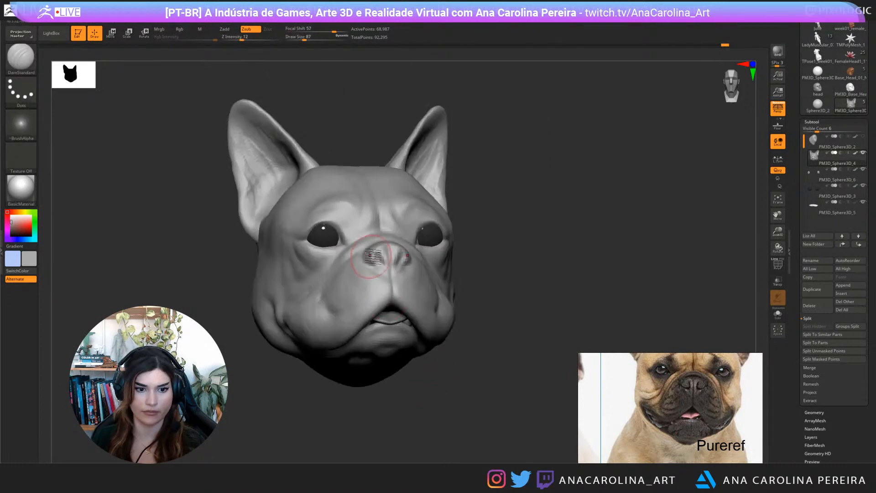
{"action": "mouse_move", "coordinate": [454, 280]}
{"action": "right_mouse_down", "text": "alt"}
{"action": "mouse_move", "coordinate": [614, 276]}
{"action": "mouse_move", "coordinate": [590, 270]}
{"action": "mouse_move", "coordinate": [614, 276]}
{"action": "mouse_move", "coordinate": [556, 284]}
{"action": "right_mouse_up", "text": "alt"}
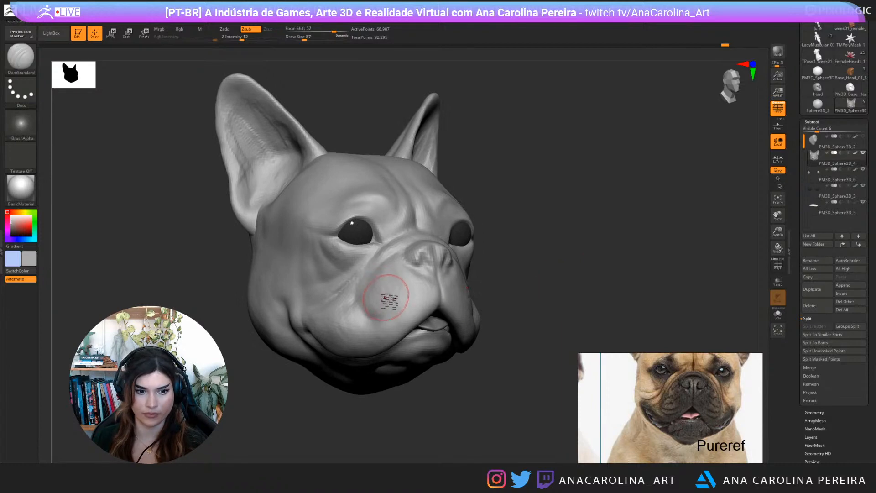
Build up the side of the muzzle with the ClayBuildup brush at a draw size of 128
{"action": "key", "text": "b"}
{"action": "key", "text": "c"}
{"action": "key", "text": "b"}
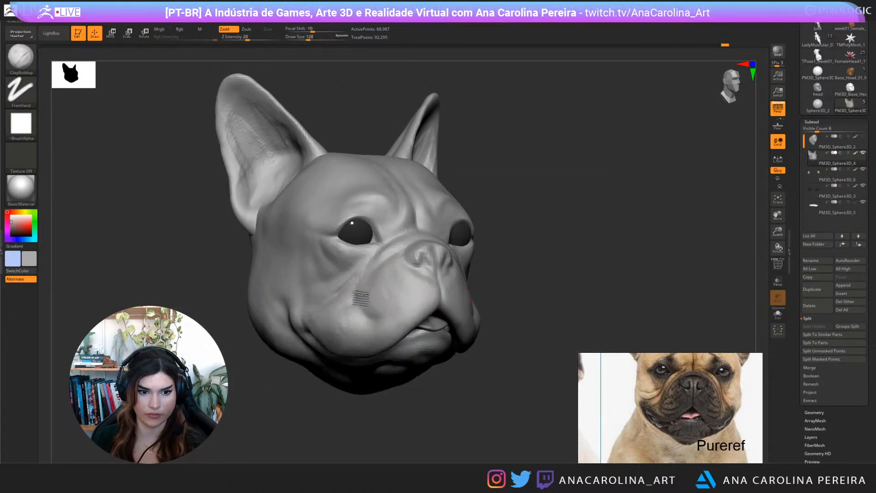
{"action": "left_click_drag", "start_coordinate": [382, 278], "coordinate": [398, 325]}
{"action": "right_click_drag", "start_coordinate": [685, 269], "coordinate": [527, 269]}
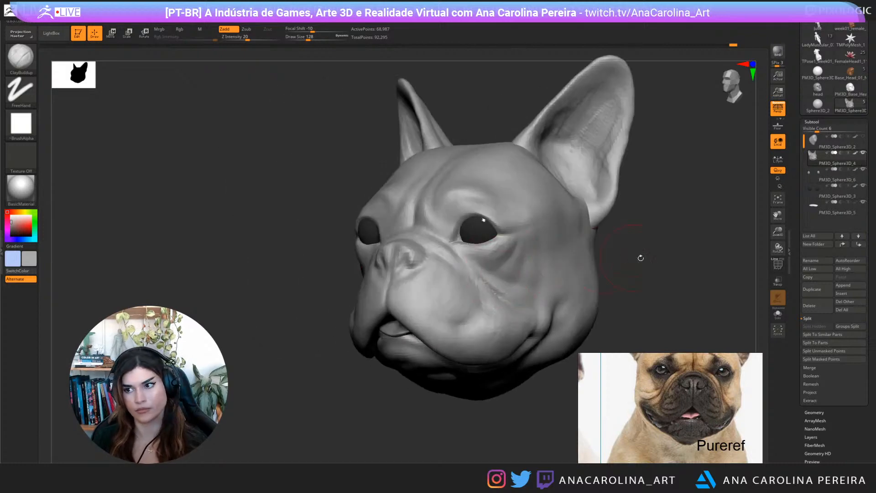
{"action": "mouse_move", "coordinate": [640, 258]}
{"action": "right_mouse_down"}
{"action": "mouse_move", "coordinate": [585, 279]}
{"action": "mouse_move", "coordinate": [632, 274]}
{"action": "mouse_move", "coordinate": [616, 280]}
{"action": "mouse_move", "coordinate": [604, 269]}
{"action": "right_mouse_up"}
Bring up the close-up muzzle reference and build up the cheek folds behind the muzzle with ClayBuildup at a draw size of 120
{"action": "key", "text": "space"}
{"action": "scroll", "coordinate": [670, 419], "scroll_direction": "down", "scroll_amount": 3}
{"action": "scroll", "coordinate": [670, 419], "scroll_direction": "up", "scroll_amount": 5}
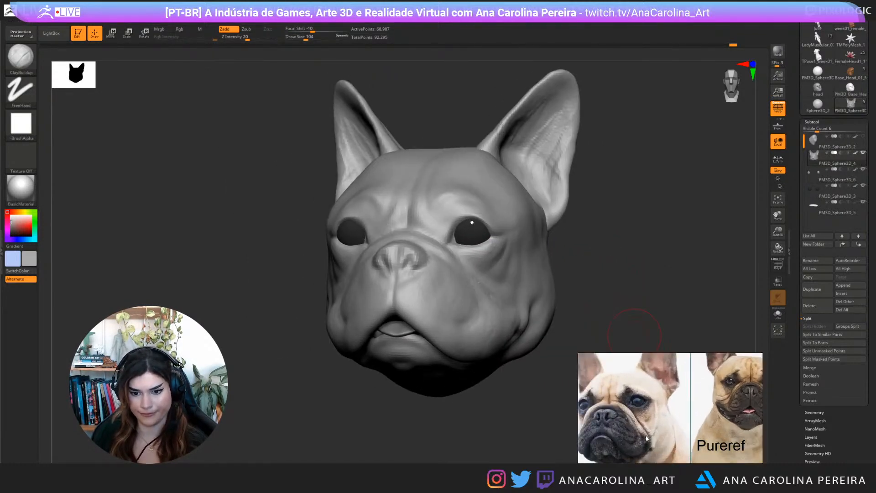
{"action": "scroll", "coordinate": [670, 419], "scroll_direction": "up", "scroll_amount": 3}
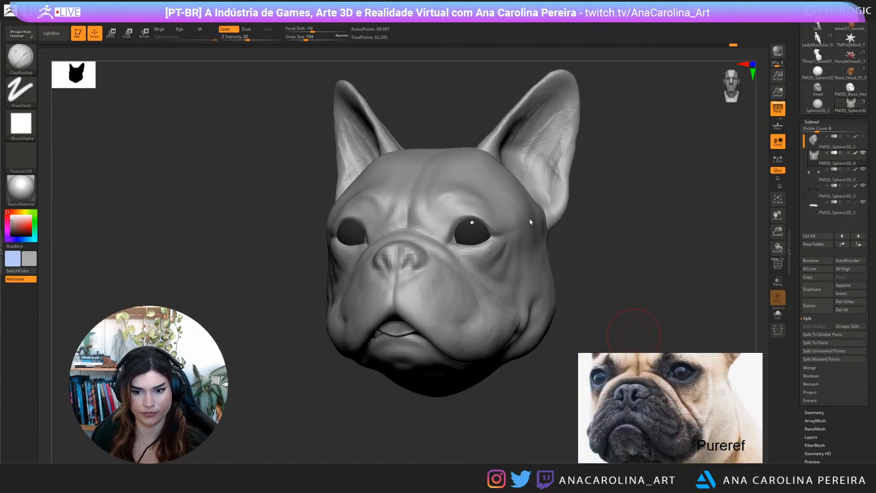
{"action": "mouse_move", "coordinate": [576, 248]}
{"action": "right_mouse_down"}
{"action": "mouse_move", "coordinate": [606, 264]}
{"action": "mouse_move", "coordinate": [521, 302]}
{"action": "right_mouse_up"}
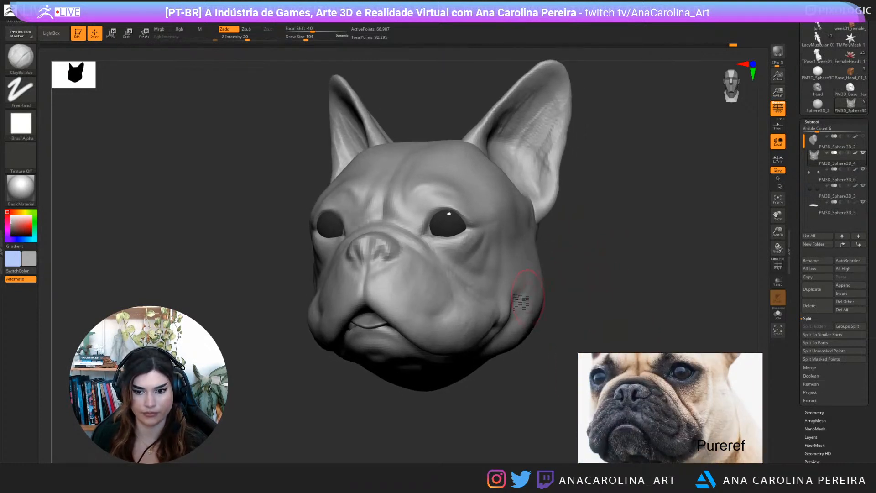
{"action": "key", "text": "space"}
{"action": "mouse_move", "coordinate": [474, 312]}
{"action": "left_mouse_down"}
{"action": "mouse_move", "coordinate": [443, 307]}
{"action": "mouse_move", "coordinate": [462, 319]}
{"action": "mouse_move", "coordinate": [437, 309]}
{"action": "mouse_move", "coordinate": [456, 331]}
{"action": "mouse_move", "coordinate": [450, 302]}
{"action": "mouse_move", "coordinate": [463, 313]}
{"action": "left_mouse_up"}
{"action": "key", "text": "space"}
{"action": "mouse_move", "coordinate": [455, 274]}
{"action": "left_mouse_down"}
{"action": "mouse_move", "coordinate": [484, 300]}
{"action": "mouse_move", "coordinate": [429, 324]}
{"action": "left_mouse_up"}
{"action": "mouse_move", "coordinate": [429, 327]}
{"action": "left_mouse_down"}
{"action": "mouse_move", "coordinate": [459, 349]}
{"action": "mouse_move", "coordinate": [473, 337]}
{"action": "left_mouse_up"}
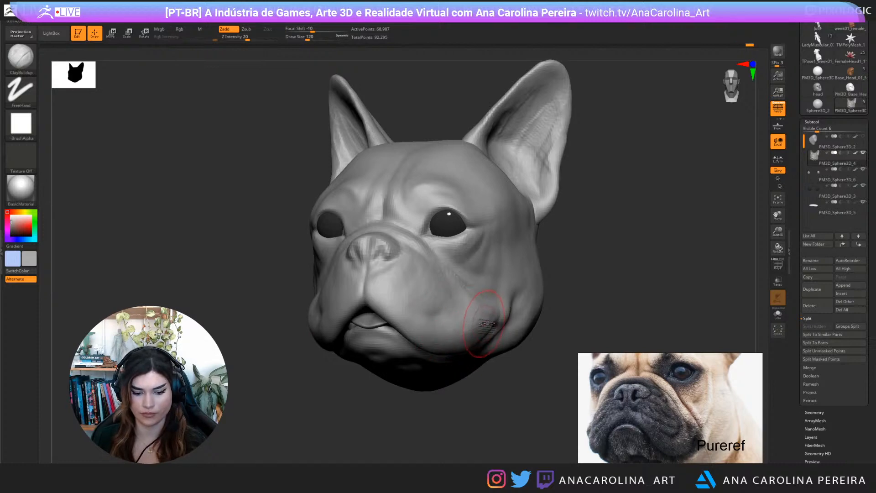
Select the Move brush at a draw size of 87 and smooth the crease at the corner of the mouth
{"action": "key", "text": "b"}
{"action": "key", "text": "m"}
{"action": "key", "text": "v"}
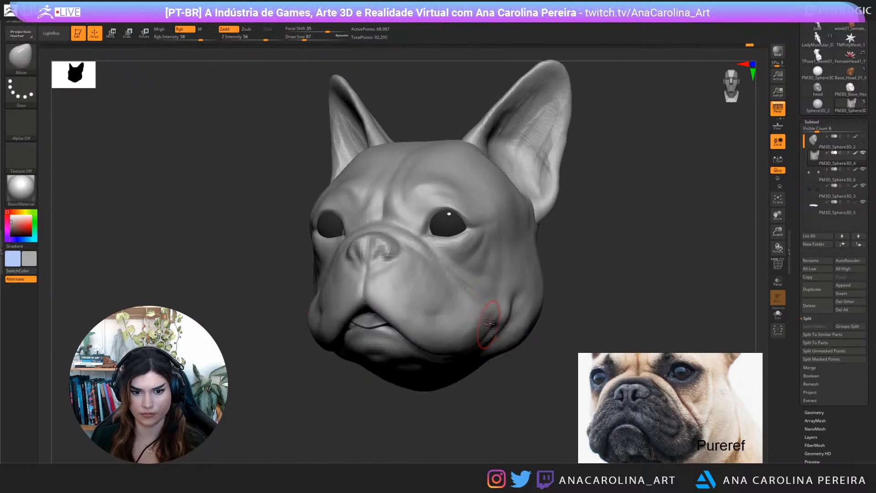
{"action": "left_click_drag", "start_coordinate": [488, 331], "coordinate": [493, 329], "text": "shift"}
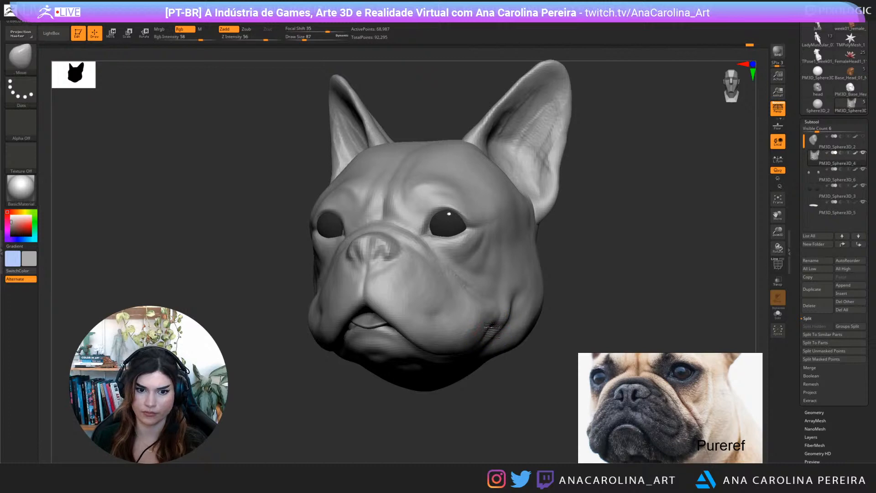
{"action": "mouse_move", "coordinate": [518, 398]}
{"action": "left_mouse_down"}
{"action": "mouse_move", "coordinate": [546, 389]}
{"action": "mouse_move", "coordinate": [510, 399]}
{"action": "left_mouse_up"}
{"action": "key", "text": "b"}
{"action": "key", "text": "c"}
{"action": "key", "text": "b"}
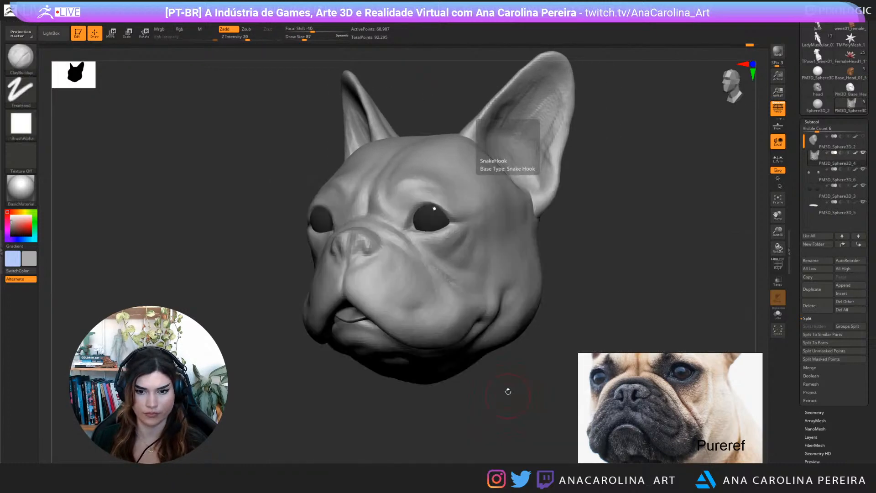
{"action": "key", "text": "space"}
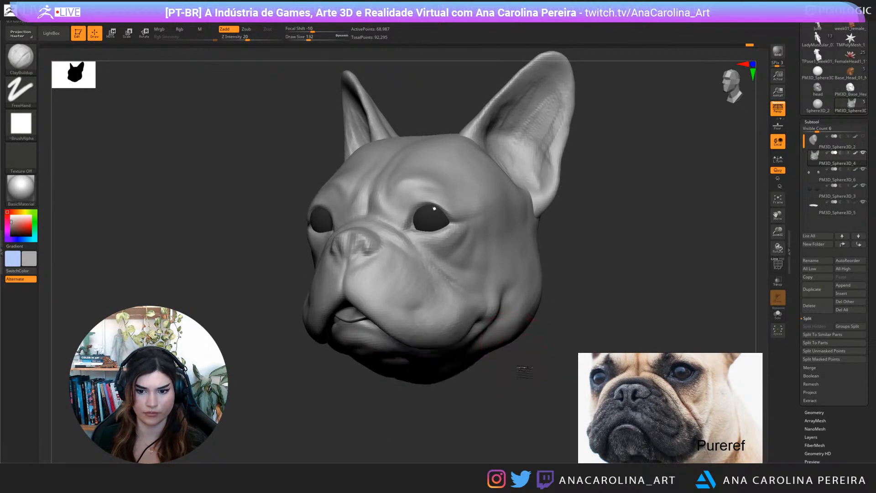
Reshape the cheek and the fold behind the mouth corner with the Move brush at a draw size of 202
{"action": "key", "text": "b"}
{"action": "key", "text": "m"}
{"action": "key", "text": "v"}
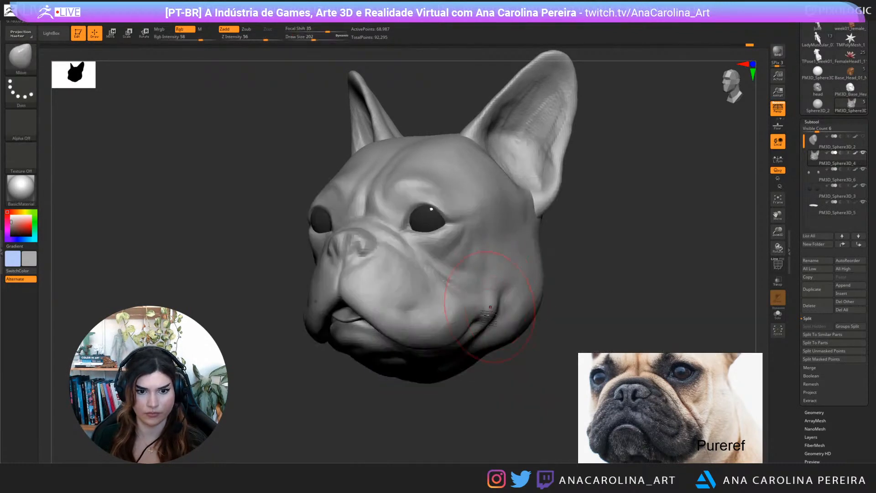
{"action": "key", "text": "bracketright"}
{"action": "key", "text": "bracketright"}
{"action": "key", "text": "bracketright"}
{"action": "mouse_move", "coordinate": [534, 384]}
{"action": "left_mouse_down"}
{"action": "mouse_move", "coordinate": [505, 384]}
{"action": "mouse_move", "coordinate": [543, 392]}
{"action": "mouse_move", "coordinate": [512, 381]}
{"action": "mouse_move", "coordinate": [481, 387]}
{"action": "mouse_move", "coordinate": [497, 434]}
{"action": "mouse_move", "coordinate": [455, 418]}
{"action": "mouse_move", "coordinate": [489, 403]}
{"action": "left_mouse_up"}
Carve the crease running from the inner eye down between muzzle and cheek with DamStandard at a draw size of 132
{"action": "key", "text": "b"}
{"action": "key", "text": "d"}
{"action": "key", "text": "s"}
{"action": "key", "text": "space"}
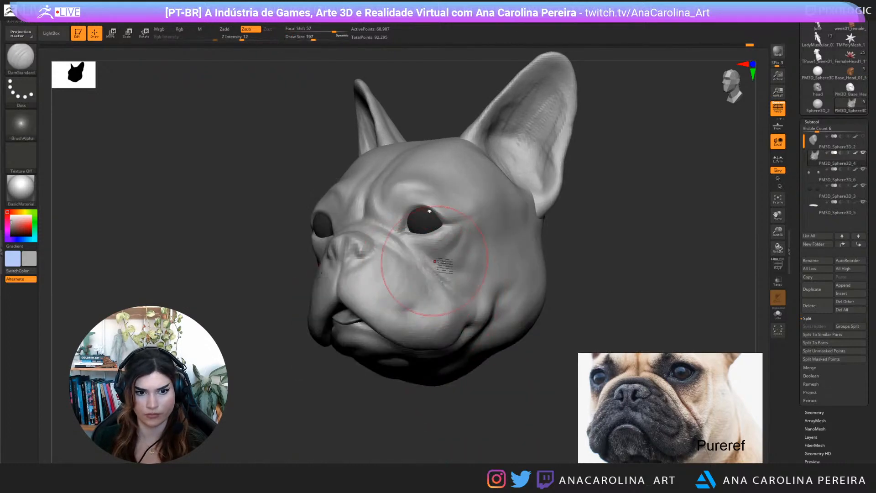
{"action": "key", "text": "space"}
{"action": "left_click_drag", "start_coordinate": [450, 278], "coordinate": [445, 279]}
{"action": "left_click_drag", "start_coordinate": [516, 375], "coordinate": [516, 402], "text": "alt"}
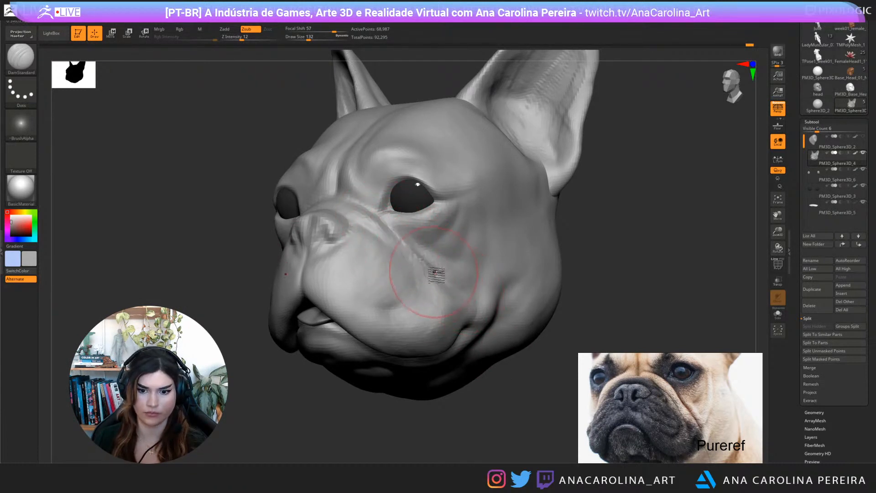
{"action": "left_click_drag", "start_coordinate": [436, 273], "coordinate": [488, 305]}
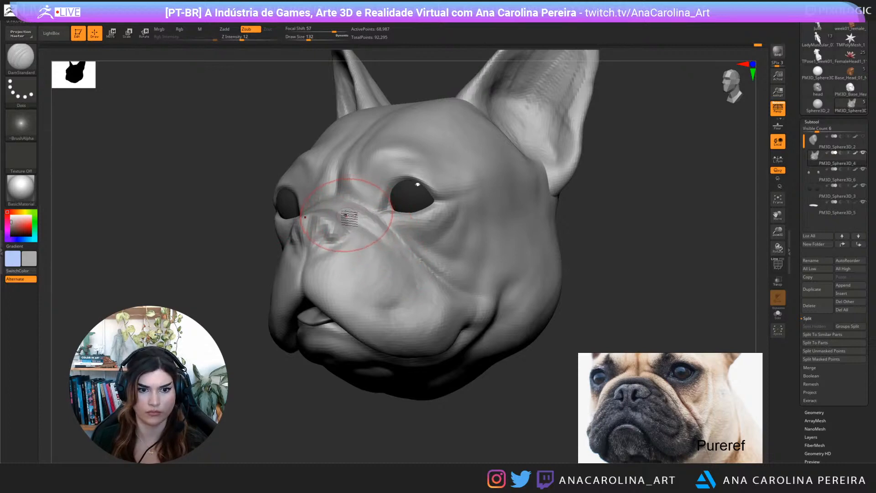
{"action": "mouse_move", "coordinate": [653, 231]}
{"action": "left_mouse_down"}
{"action": "mouse_move", "coordinate": [692, 242]}
{"action": "mouse_move", "coordinate": [698, 254]}
{"action": "mouse_move", "coordinate": [681, 192]}
{"action": "mouse_move", "coordinate": [611, 210]}
{"action": "mouse_move", "coordinate": [557, 241]}
{"action": "left_mouse_up"}
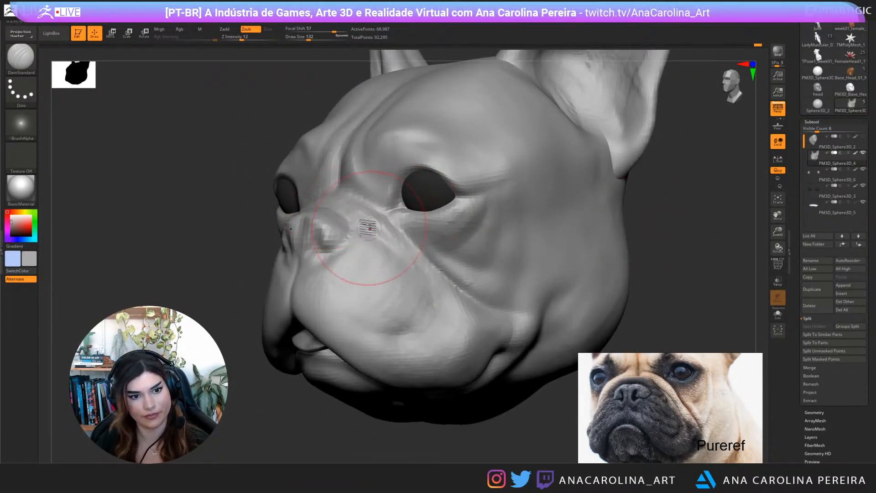
Refine the crease along the back of the muzzle with DamStandard at a draw size of 94, undoing the last change
{"action": "mouse_move", "coordinate": [235, 357]}
{"action": "left_mouse_down"}
{"action": "mouse_move", "coordinate": [292, 335]}
{"action": "mouse_move", "coordinate": [260, 415]}
{"action": "mouse_move", "coordinate": [287, 345]}
{"action": "left_mouse_up"}
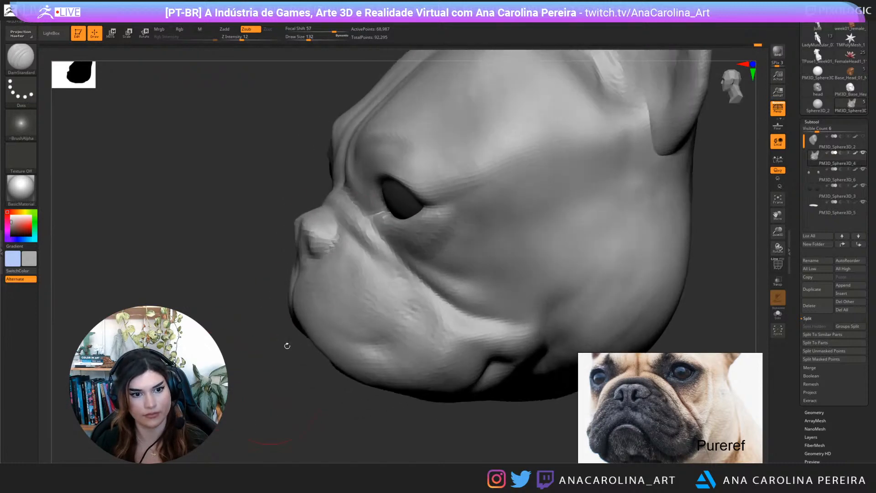
{"action": "key", "text": "space"}
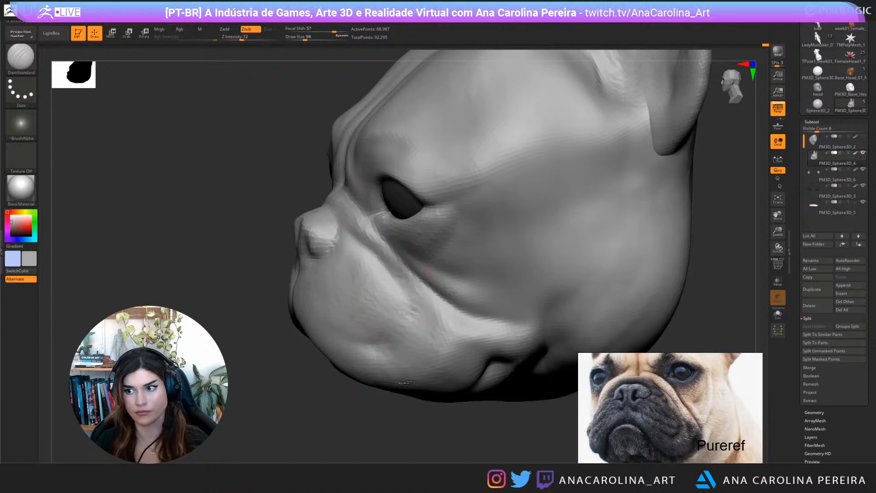
{"action": "mouse_move", "coordinate": [406, 411]}
{"action": "left_mouse_down"}
{"action": "mouse_move", "coordinate": [473, 391]}
{"action": "mouse_move", "coordinate": [502, 395]}
{"action": "mouse_move", "coordinate": [479, 393]}
{"action": "mouse_move", "coordinate": [509, 385]}
{"action": "mouse_move", "coordinate": [505, 411]}
{"action": "mouse_move", "coordinate": [385, 269]}
{"action": "left_mouse_up"}
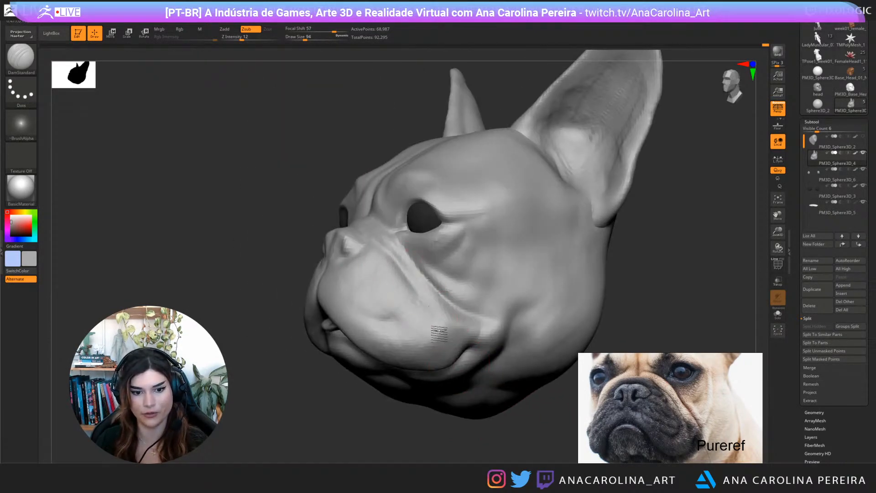
{"action": "mouse_move", "coordinate": [479, 424]}
{"action": "left_mouse_down"}
{"action": "mouse_move", "coordinate": [488, 426]}
{"action": "mouse_move", "coordinate": [477, 413]}
{"action": "left_mouse_up"}
{"action": "key", "text": "ctrl+z"}
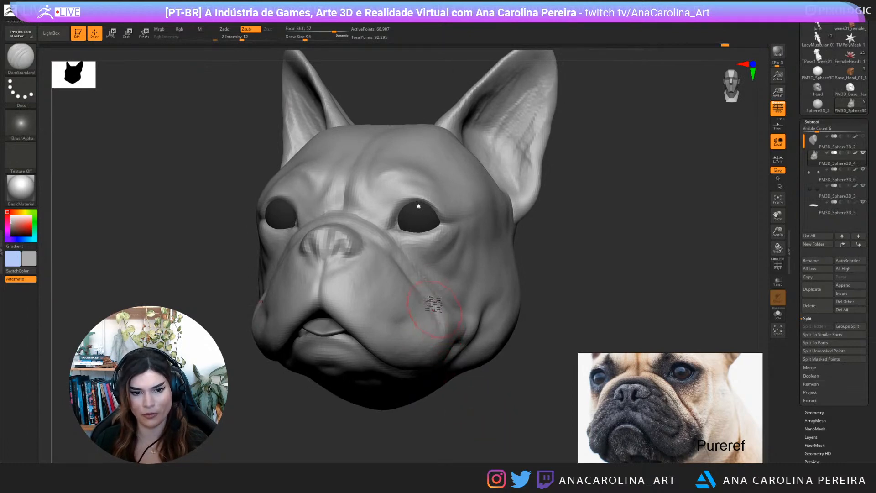
Adjust the lower end of the muzzle fold near the mouth corner with the Move brush
{"action": "key", "text": "b"}
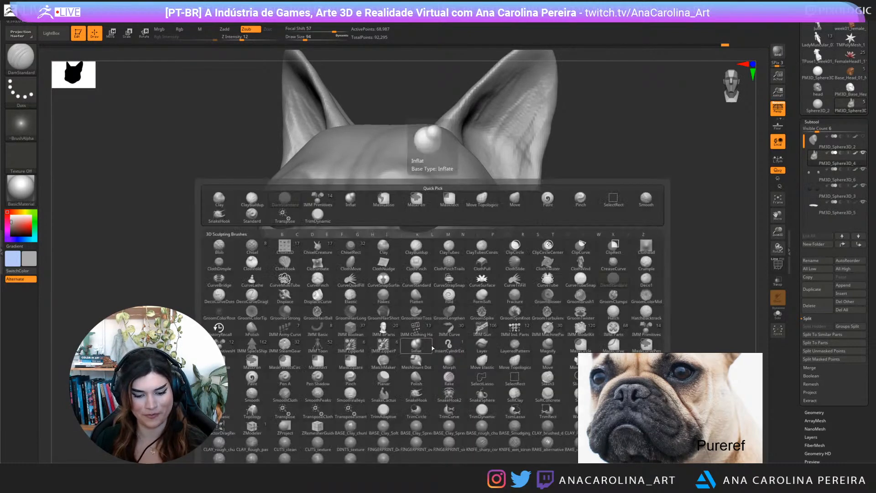
{"action": "key", "text": "m"}
{"action": "key", "text": "v"}
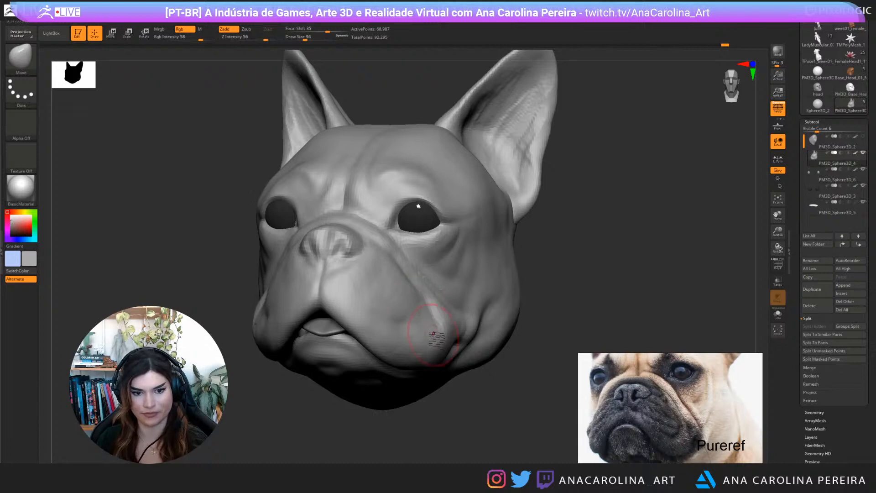
{"action": "key", "text": "space"}
{"action": "left_click_drag", "start_coordinate": [447, 318], "coordinate": [456, 324]}
{"action": "left_click_drag", "start_coordinate": [493, 375], "coordinate": [461, 360]}
Add volume along the skin fold from the nose bridge toward the cheek with the ClayBuildup brush
{"action": "key", "text": "b"}
{"action": "key", "text": "c"}
{"action": "key", "text": "b"}
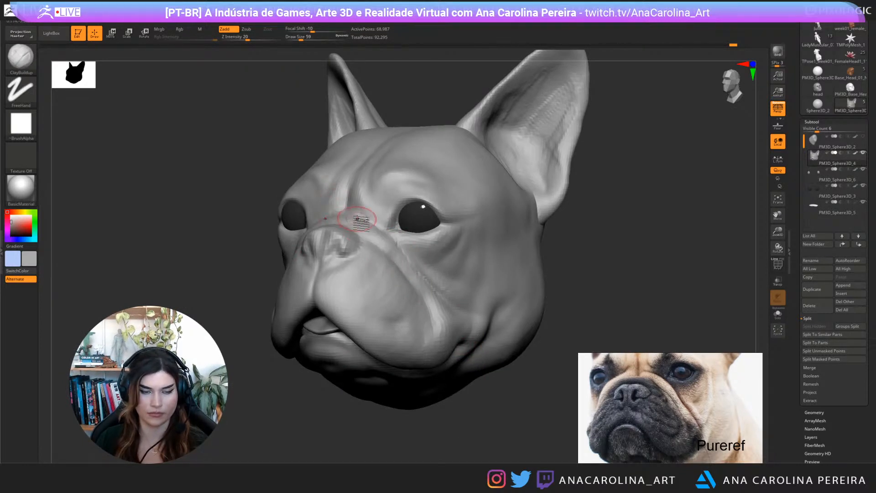
{"action": "left_click_drag", "start_coordinate": [438, 392], "coordinate": [404, 273]}
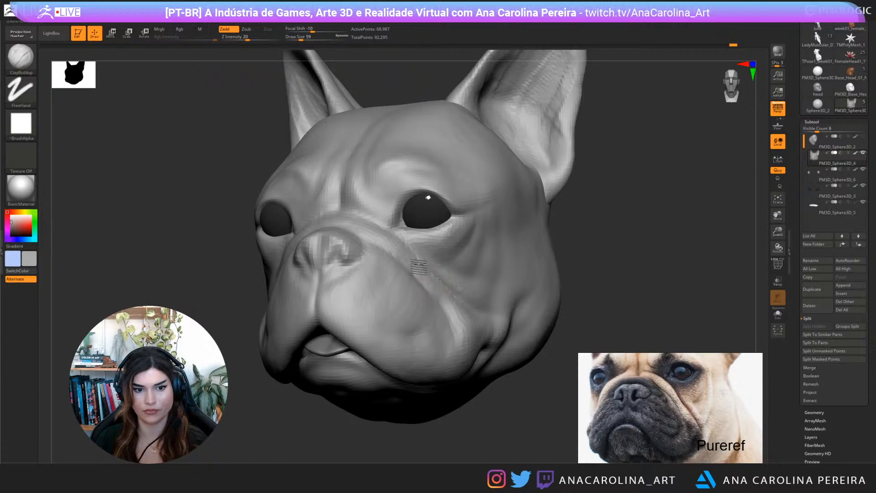
{"action": "mouse_move", "coordinate": [513, 445]}
{"action": "left_mouse_down"}
{"action": "mouse_move", "coordinate": [470, 434]}
{"action": "mouse_move", "coordinate": [424, 375]}
{"action": "left_mouse_up"}
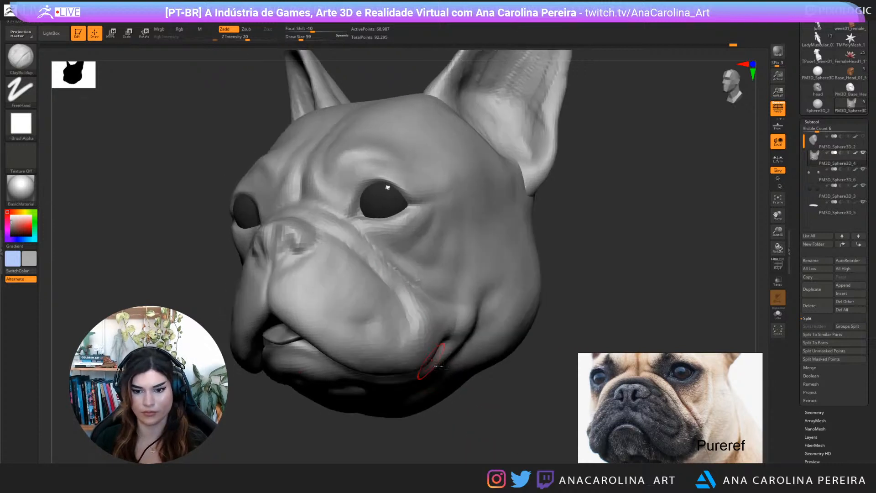
Increase the ClayBuildup draw size to 83 and fill out the rear of the muzzle below the cheek fold
{"action": "key", "text": "]"}
{"action": "key", "text": "]"}
{"action": "key", "text": "]"}
{"action": "key", "text": "]"}
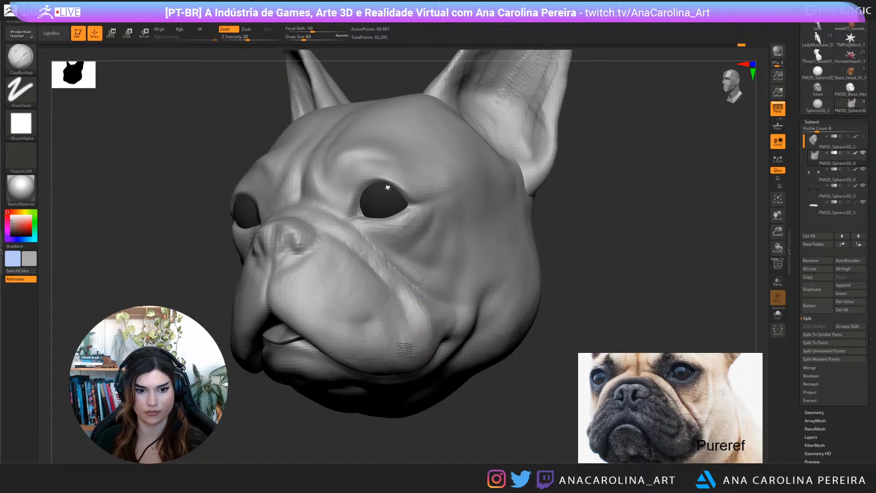
{"action": "mouse_move", "coordinate": [453, 406]}
{"action": "left_mouse_down"}
{"action": "mouse_move", "coordinate": [467, 397]}
{"action": "mouse_move", "coordinate": [450, 368]}
{"action": "mouse_move", "coordinate": [423, 382]}
{"action": "mouse_move", "coordinate": [442, 410]}
{"action": "left_mouse_up"}
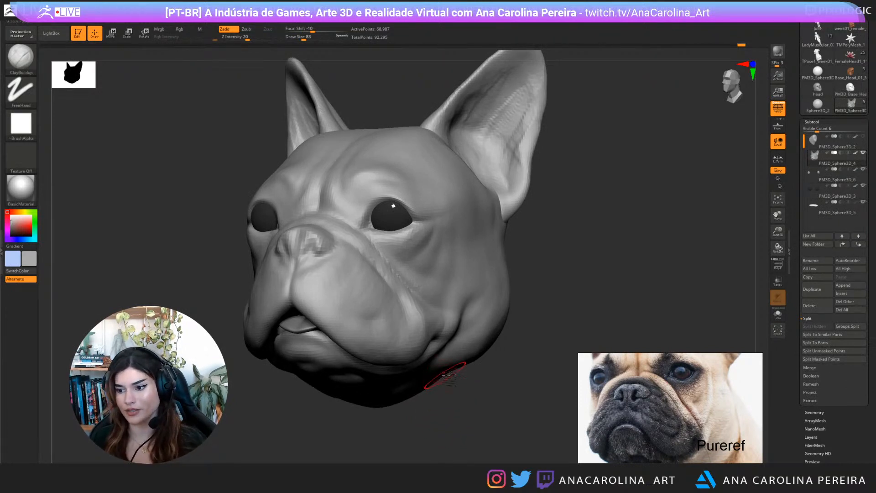
{"action": "mouse_move", "coordinate": [392, 248]}
{"action": "left_mouse_down"}
{"action": "mouse_move", "coordinate": [359, 242]}
{"action": "mouse_move", "coordinate": [359, 273]}
{"action": "mouse_move", "coordinate": [400, 325]}
{"action": "left_mouse_up"}
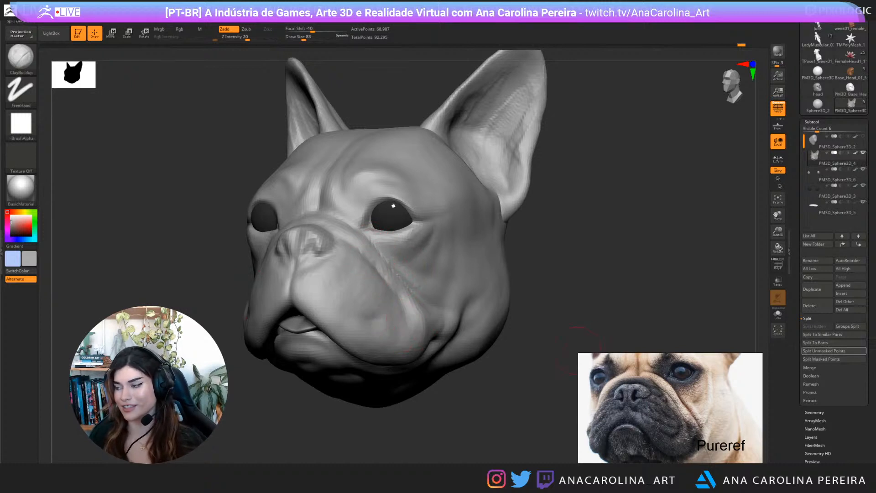
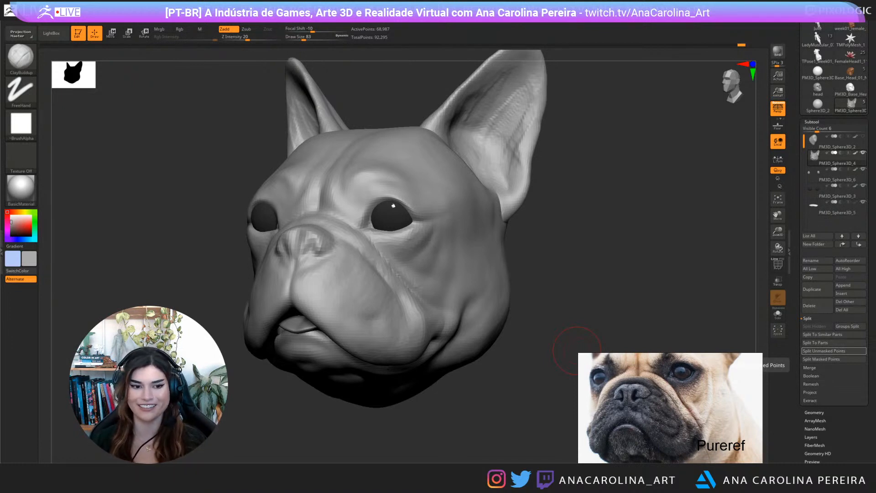
Tighten the skin folds beneath the eye with the Pinch brush at a draw size of 83
{"action": "mouse_move", "coordinate": [571, 295]}
{"action": "left_mouse_down"}
{"action": "mouse_move", "coordinate": [570, 318]}
{"action": "mouse_move", "coordinate": [438, 281]}
{"action": "left_mouse_up"}
{"action": "key", "text": "b"}
{"action": "key", "text": "p"}
{"action": "key", "text": "i"}
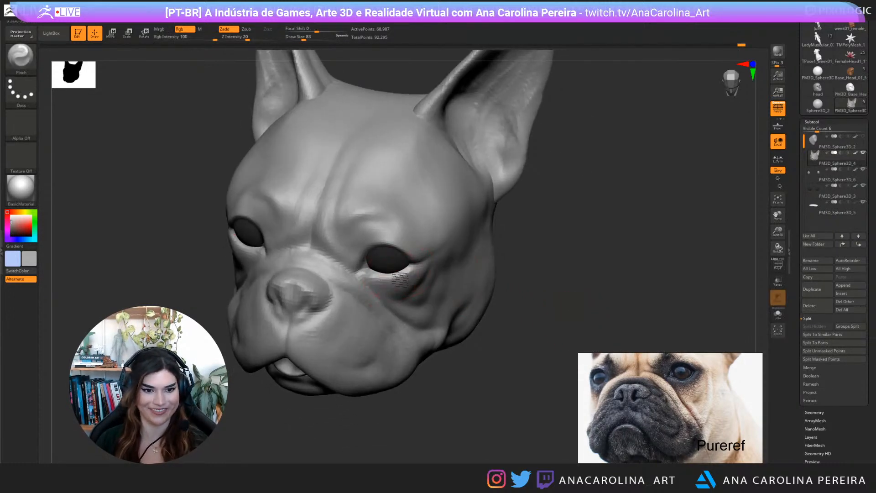
{"action": "left_click_drag", "start_coordinate": [507, 252], "coordinate": [411, 234]}
{"action": "mouse_move", "coordinate": [516, 256]}
{"action": "left_mouse_down"}
{"action": "mouse_move", "coordinate": [536, 267]}
{"action": "mouse_move", "coordinate": [531, 274]}
{"action": "left_mouse_up"}
Select the ClayBuildup brush and enlarge the reference photo around the dog's eyes and brow
{"action": "key", "text": "b"}
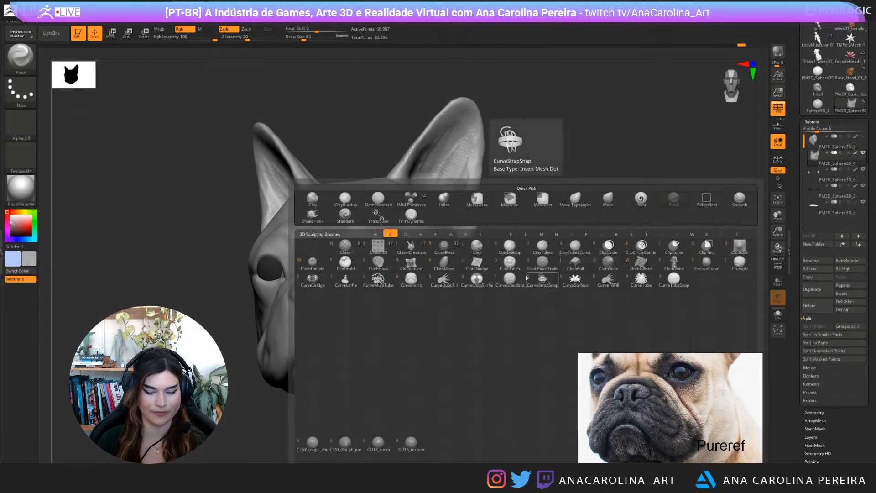
{"action": "key", "text": "c"}
{"action": "key", "text": "b"}
{"action": "scroll", "coordinate": [531, 274], "scroll_direction": "up", "scroll_amount": 2}
{"action": "scroll", "coordinate": [607, 360], "scroll_direction": "up", "scroll_amount": 2}
{"action": "middle_click_drag", "start_coordinate": [626, 384], "coordinate": [641, 414]}
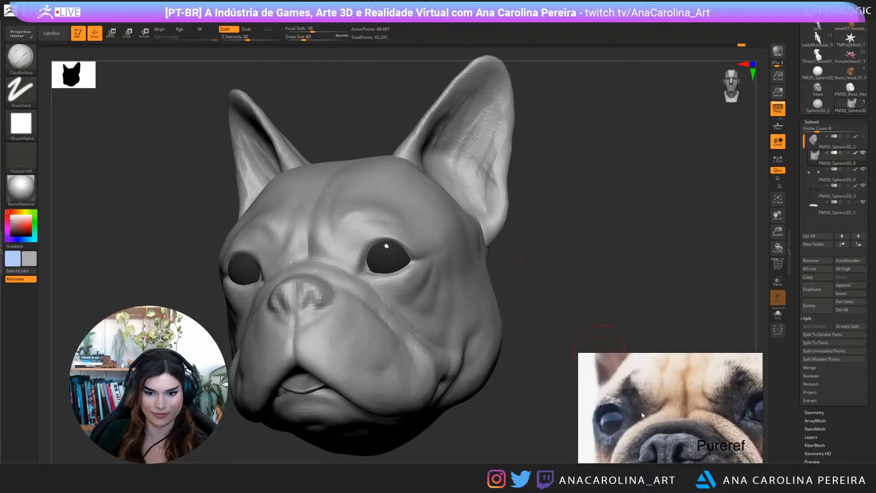
{"action": "scroll", "coordinate": [639, 413], "scroll_direction": "up", "scroll_amount": 1}
Deepen the wrinkles between the brows with the DamStandard brush at draw sizes 97 and 167
{"action": "mouse_move", "coordinate": [561, 230]}
{"action": "left_mouse_down"}
{"action": "mouse_move", "coordinate": [584, 227]}
{"action": "mouse_move", "coordinate": [589, 239]}
{"action": "left_mouse_up"}
{"action": "key", "text": "b"}
{"action": "key", "text": "d"}
{"action": "key", "text": "s"}
{"action": "key", "text": "space"}
{"action": "left_click_drag", "start_coordinate": [263, 222], "coordinate": [267, 224]}
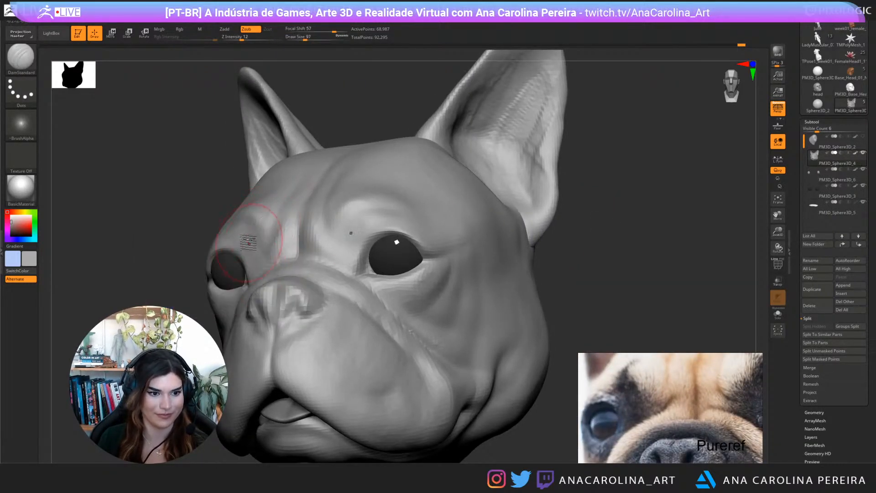
{"action": "key", "text": "space"}
{"action": "left_click_drag", "start_coordinate": [257, 255], "coordinate": [263, 255]}
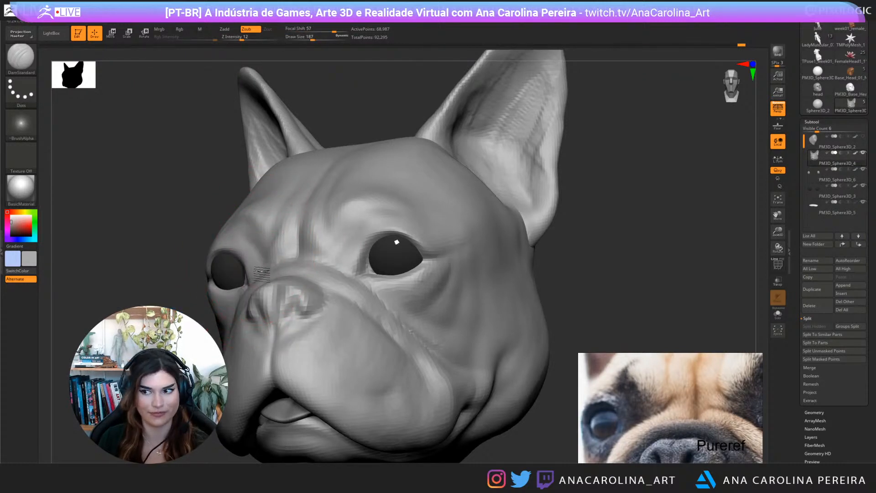
{"action": "left_click_drag", "start_coordinate": [187, 209], "coordinate": [273, 149]}
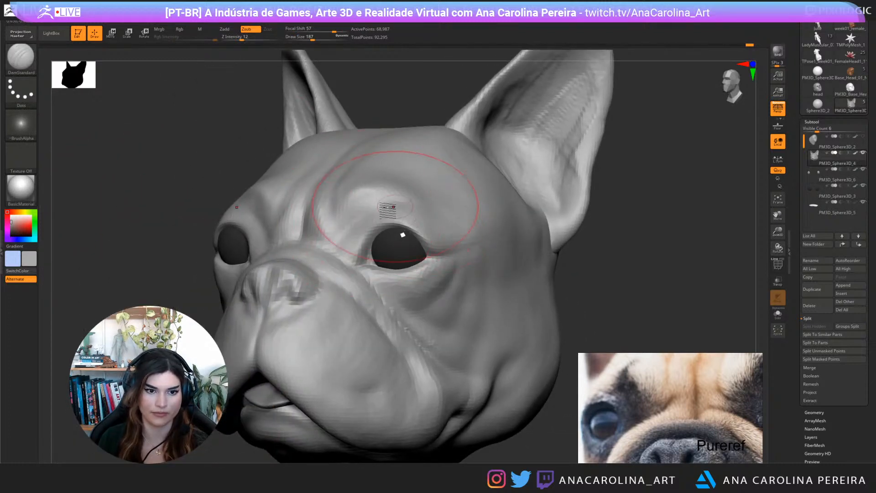
{"action": "mouse_move", "coordinate": [418, 105]}
{"action": "left_mouse_down", "text": "alt"}
{"action": "mouse_move", "coordinate": [403, 82]}
{"action": "mouse_move", "coordinate": [438, 98]}
{"action": "left_mouse_up", "text": "alt"}
{"action": "mouse_move", "coordinate": [462, 134]}
{"action": "left_mouse_down", "text": "alt"}
{"action": "mouse_move", "coordinate": [494, 138]}
{"action": "mouse_move", "coordinate": [464, 146]}
{"action": "mouse_move", "coordinate": [479, 146]}
{"action": "left_mouse_up", "text": "alt"}
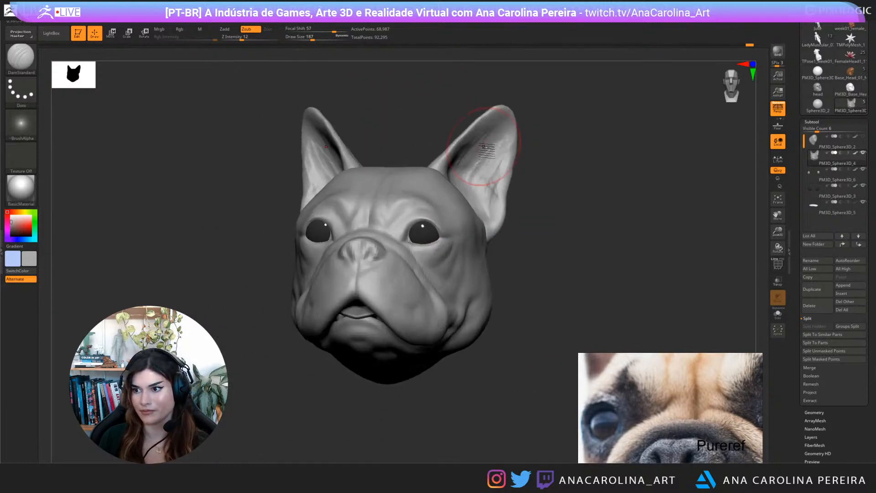
Compare the face with the reference photo and adjust the inner eye corner with the Move brush at draw size 51
{"action": "left_click_drag", "start_coordinate": [543, 172], "coordinate": [585, 236]}
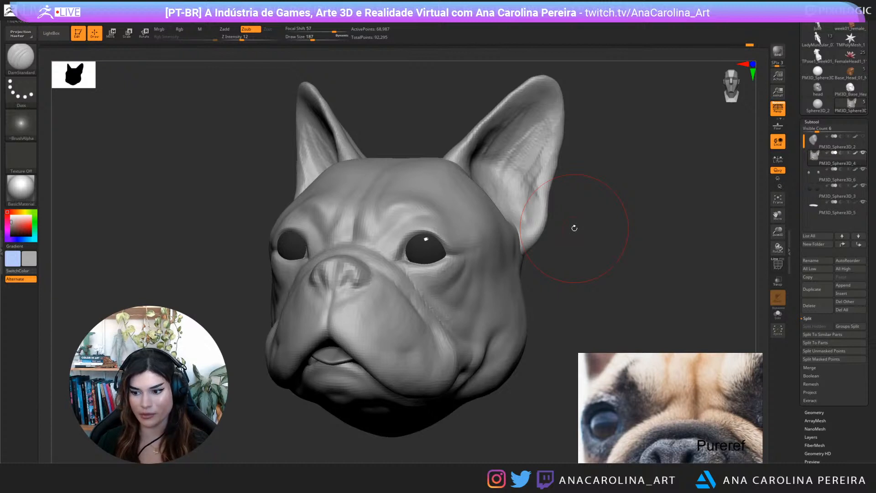
{"action": "left_click_drag", "start_coordinate": [595, 276], "coordinate": [626, 308]}
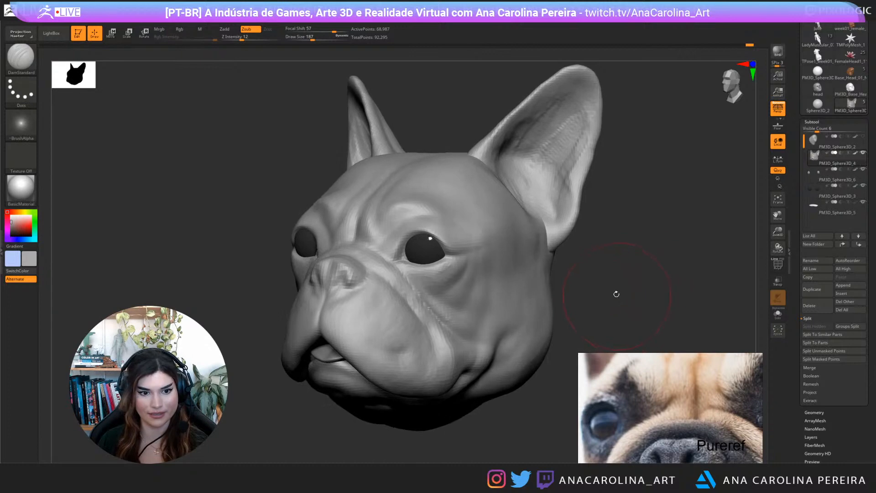
{"action": "left_click_drag", "start_coordinate": [616, 293], "coordinate": [615, 292], "text": "alt"}
{"action": "middle_click_drag", "start_coordinate": [688, 394], "coordinate": [636, 397]}
{"action": "mouse_move", "coordinate": [648, 259]}
{"action": "left_mouse_down"}
{"action": "mouse_move", "coordinate": [678, 258]}
{"action": "mouse_move", "coordinate": [667, 253]}
{"action": "left_mouse_up"}
{"action": "key", "text": "b"}
{"action": "key", "text": "m"}
{"action": "key", "text": "v"}
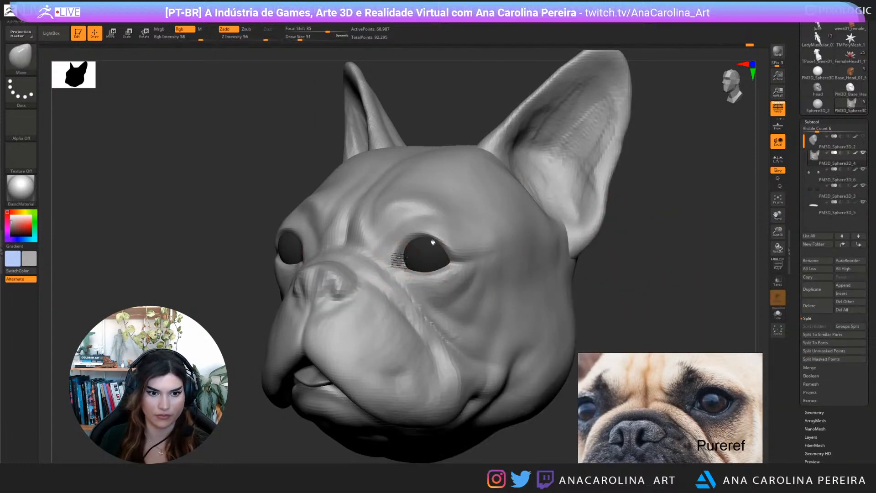
Carve and smooth a crease from the inner brow toward the eye corner with the DamStandard brush at draw size 74
{"action": "mouse_move", "coordinate": [623, 259]}
{"action": "left_mouse_down"}
{"action": "mouse_move", "coordinate": [686, 266]}
{"action": "mouse_move", "coordinate": [676, 273]}
{"action": "mouse_move", "coordinate": [673, 264]}
{"action": "left_mouse_up"}
{"action": "key", "text": "b"}
{"action": "key", "text": "d"}
{"action": "key", "text": "s"}
{"action": "key", "text": "s"}
{"action": "left_click", "coordinate": [672, 260]}
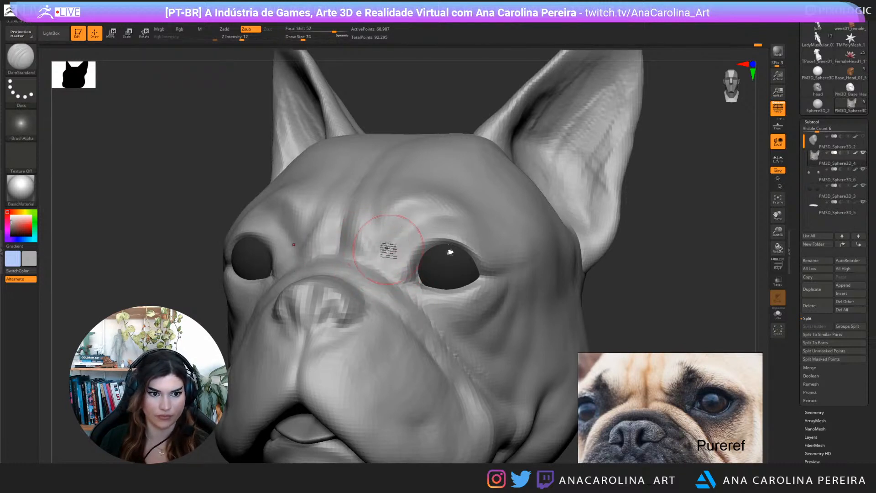
{"action": "key", "text": "shift"}
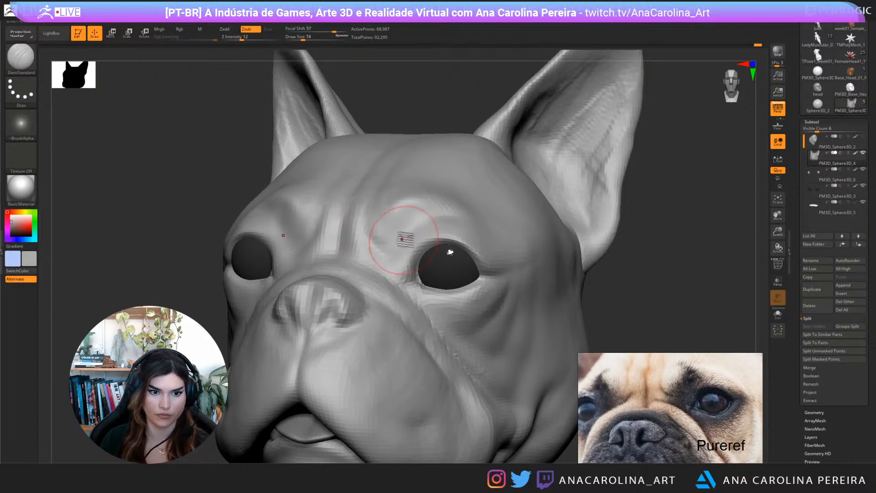
Build up the brow above the inner eye with the ClayBuildup brush and smooth it
{"action": "mouse_move", "coordinate": [657, 276]}
{"action": "right_mouse_down", "text": "ctrl"}
{"action": "mouse_move", "coordinate": [647, 260]}
{"action": "mouse_move", "coordinate": [643, 271]}
{"action": "right_mouse_up", "text": "ctrl"}
{"action": "key", "text": "b"}
{"action": "key", "text": "c"}
{"action": "key", "text": "b"}
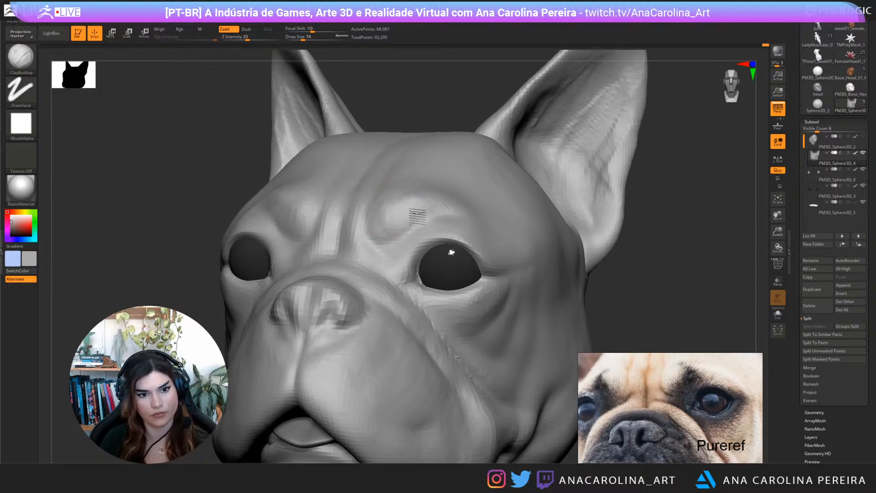
{"action": "key", "text": "shift"}
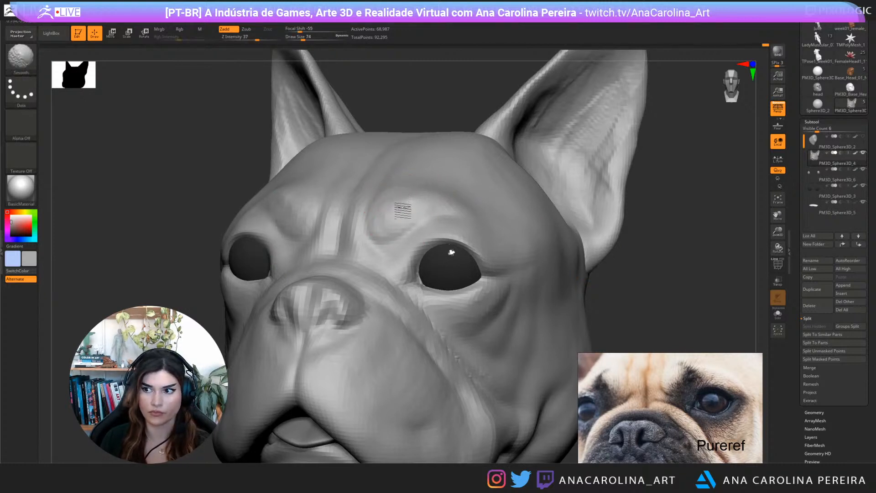
Add volume along the fold beneath the eye with the ClayBuildup brush at draw size 46
{"action": "mouse_move", "coordinate": [657, 229]}
{"action": "left_mouse_down", "text": "alt"}
{"action": "mouse_move", "coordinate": [629, 200]}
{"action": "mouse_move", "coordinate": [590, 239]}
{"action": "mouse_move", "coordinate": [630, 242]}
{"action": "mouse_move", "coordinate": [561, 251]}
{"action": "left_mouse_up", "text": "alt"}
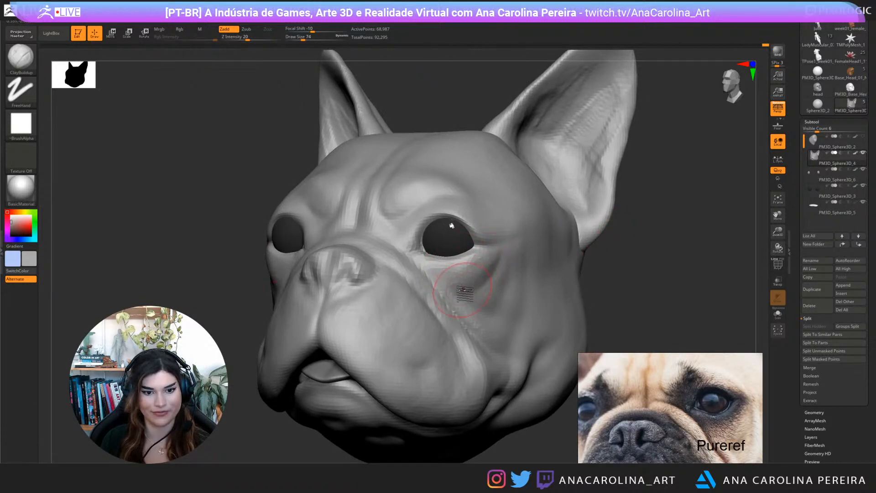
{"action": "key", "text": "s"}
{"action": "left_click_drag", "start_coordinate": [462, 291], "coordinate": [446, 290]}
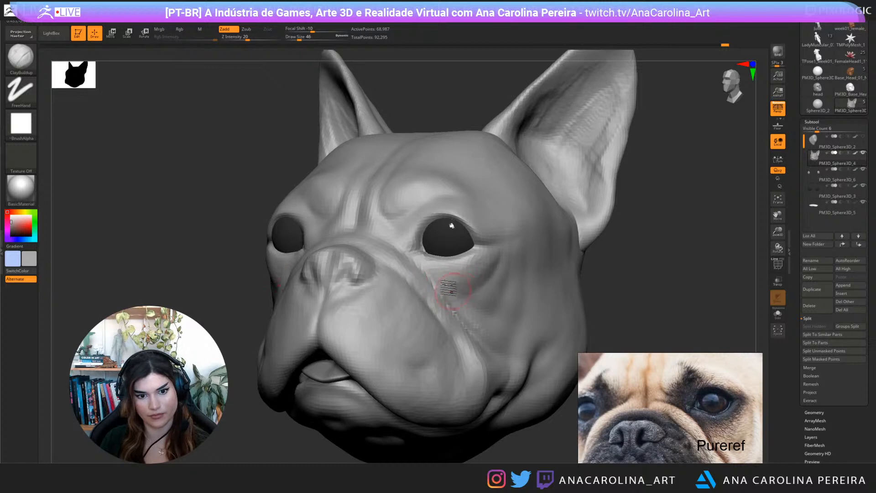
{"action": "left_click_drag", "start_coordinate": [453, 289], "coordinate": [461, 300]}
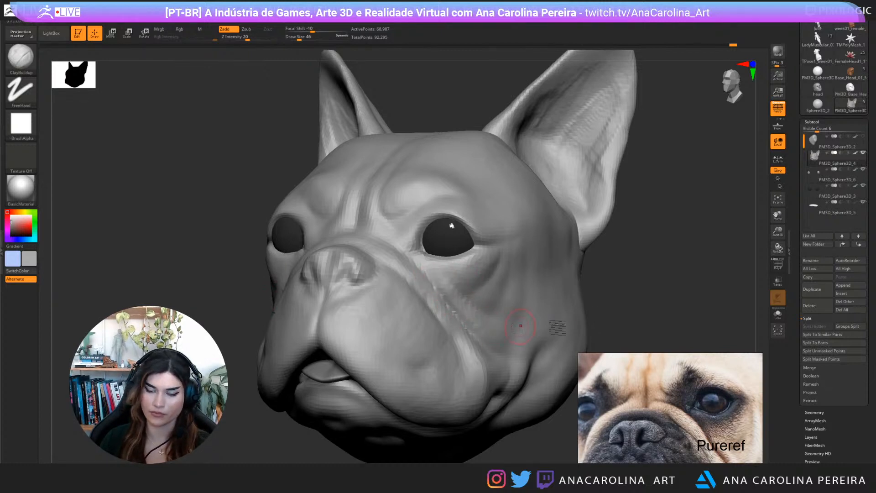
Set the ClayBuildup draw size to 62 and build up the cheek beside the muzzle fold, following the reference photo's cheek
{"action": "left_click_drag", "start_coordinate": [584, 292], "coordinate": [578, 260]}
{"action": "key", "text": "space"}
{"action": "left_click_drag", "start_coordinate": [452, 311], "coordinate": [460, 311]}
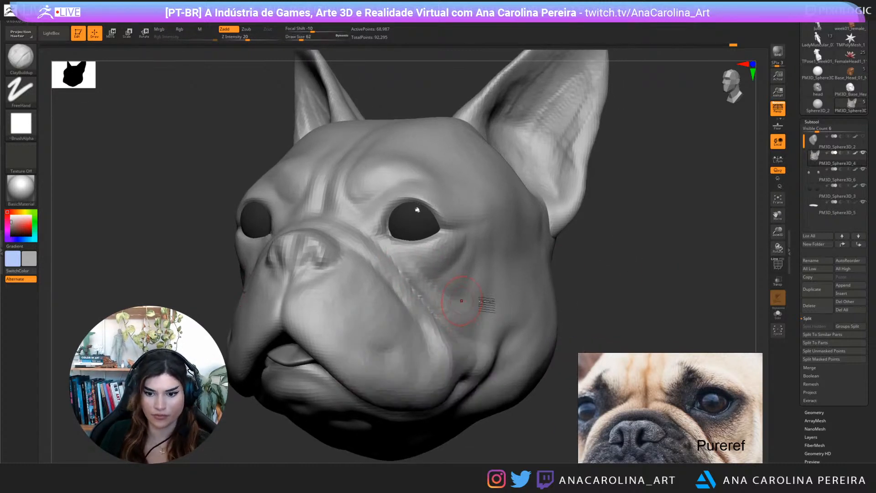
{"action": "middle_click_drag", "start_coordinate": [684, 407], "coordinate": [616, 375]}
{"action": "scroll", "coordinate": [617, 376], "scroll_direction": "up", "scroll_amount": 1}
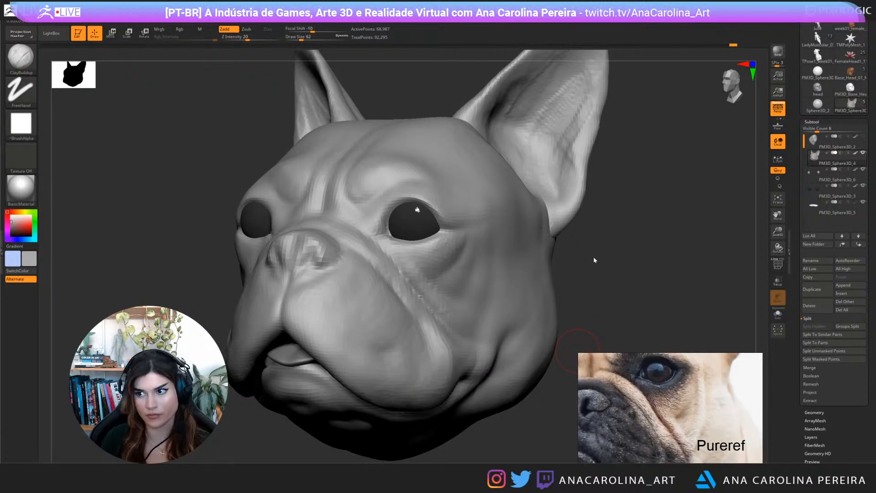
{"action": "left_click_drag", "start_coordinate": [595, 260], "coordinate": [642, 254]}
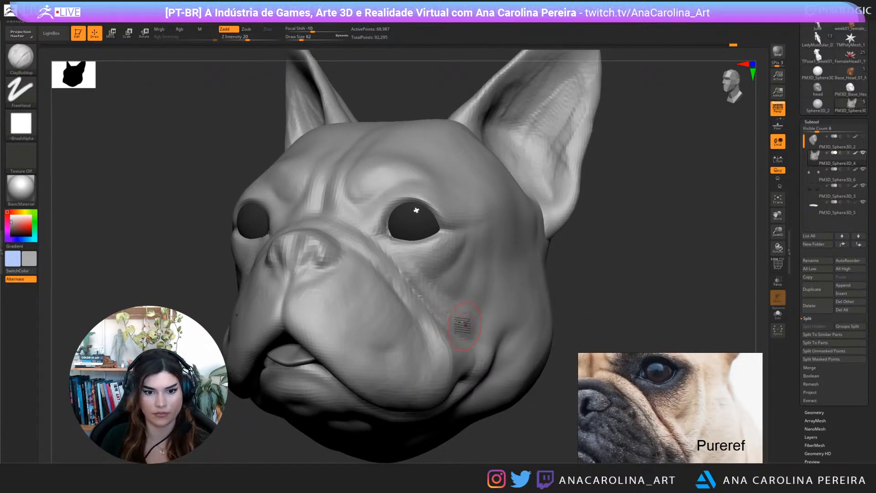
Carve the cheek crease behind the muzzle with the DamStandard brush at draw size 101
{"action": "key", "text": "b"}
{"action": "key", "text": "d"}
{"action": "key", "text": "s"}
{"action": "mouse_move", "coordinate": [427, 311]}
{"action": "left_mouse_down"}
{"action": "mouse_move", "coordinate": [472, 338]}
{"action": "mouse_move", "coordinate": [483, 324]}
{"action": "left_mouse_up"}
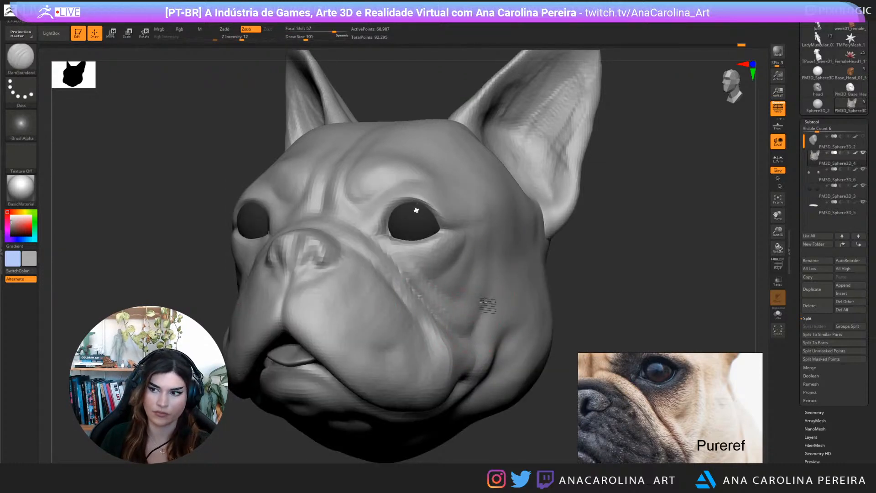
Deepen the folds beneath the eye and across the cheek with the DamStandard brush at draw size 149, checking the reference photo
{"action": "key", "text": "f"}
{"action": "mouse_move", "coordinate": [652, 272]}
{"action": "left_mouse_down"}
{"action": "mouse_move", "coordinate": [637, 220]}
{"action": "mouse_move", "coordinate": [340, 324]}
{"action": "left_mouse_up"}
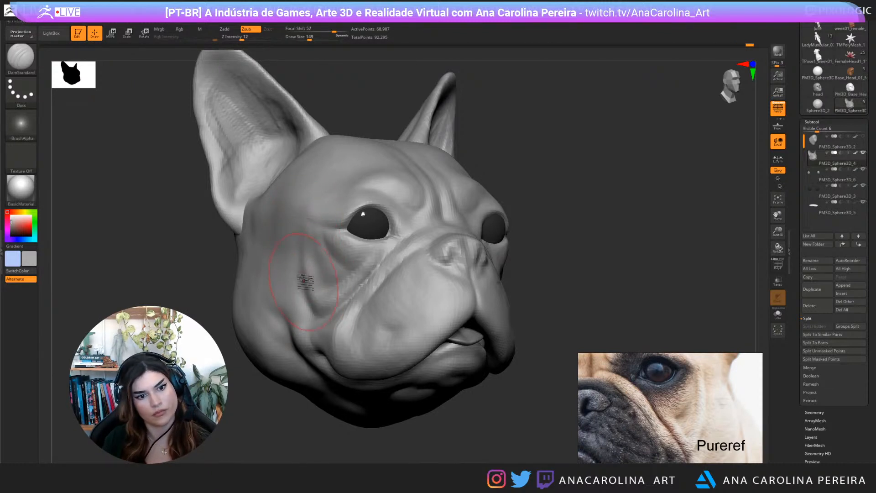
{"action": "scroll", "coordinate": [665, 415], "scroll_direction": "down", "scroll_amount": 3}
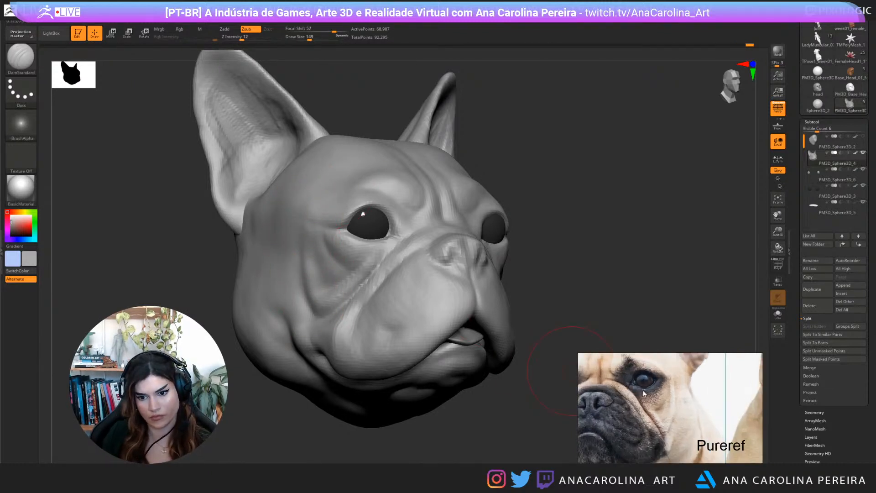
{"action": "scroll", "coordinate": [666, 416], "scroll_direction": "up", "scroll_amount": 2}
{"action": "mouse_move", "coordinate": [580, 238]}
{"action": "left_mouse_down"}
{"action": "mouse_move", "coordinate": [549, 236]}
{"action": "mouse_move", "coordinate": [439, 274]}
{"action": "left_mouse_up"}
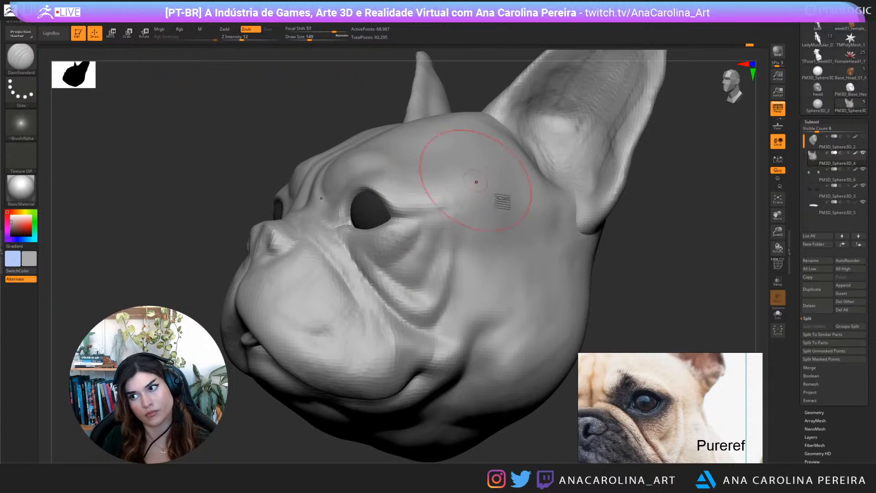
Add volume around the outer eye corner and upper cheek with the ClayBuildup brush at draw size 80
{"action": "key", "text": "f"}
{"action": "left_click_drag", "start_coordinate": [660, 251], "coordinate": [616, 246]}
{"action": "key", "text": "b"}
{"action": "key", "text": "c"}
{"action": "key", "text": "b"}
{"action": "key", "text": "space"}
{"action": "left_click_drag", "start_coordinate": [605, 241], "coordinate": [601, 241]}
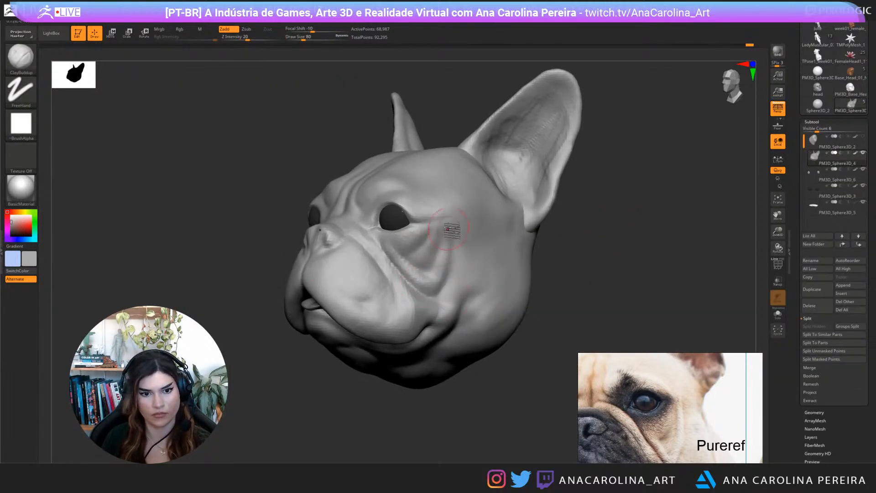
Build up the rear edge of the cheek fold with the ClayBuildup brush at draw size 68
{"action": "mouse_move", "coordinate": [566, 294]}
{"action": "left_mouse_down", "text": "alt"}
{"action": "mouse_move", "coordinate": [581, 303]}
{"action": "mouse_move", "coordinate": [582, 347]}
{"action": "left_mouse_up", "text": "alt"}
{"action": "key", "text": "space"}
{"action": "mouse_move", "coordinate": [441, 292]}
{"action": "left_mouse_down"}
{"action": "mouse_move", "coordinate": [411, 299]}
{"action": "mouse_move", "coordinate": [452, 239]}
{"action": "left_mouse_up"}
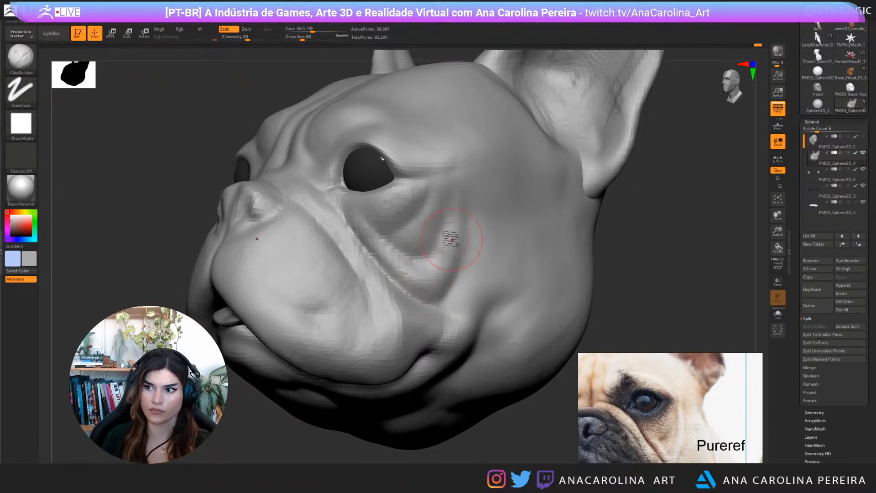
Set the ClayBuildup draw size to 104, then fill out and smooth the area beneath the eye
{"action": "mouse_move", "coordinate": [678, 231]}
{"action": "left_mouse_down"}
{"action": "mouse_move", "coordinate": [671, 211]}
{"action": "mouse_move", "coordinate": [625, 225]}
{"action": "left_mouse_up"}
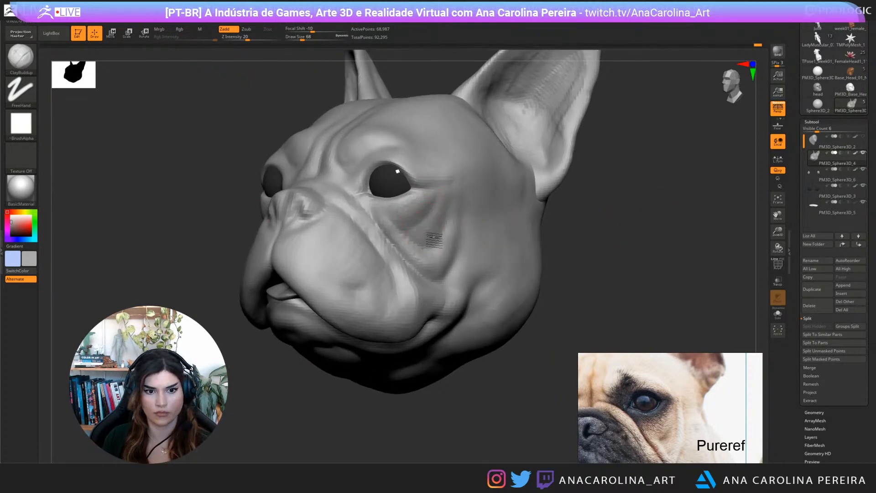
{"action": "key", "text": "space"}
{"action": "left_click_drag", "start_coordinate": [445, 189], "coordinate": [453, 189]}
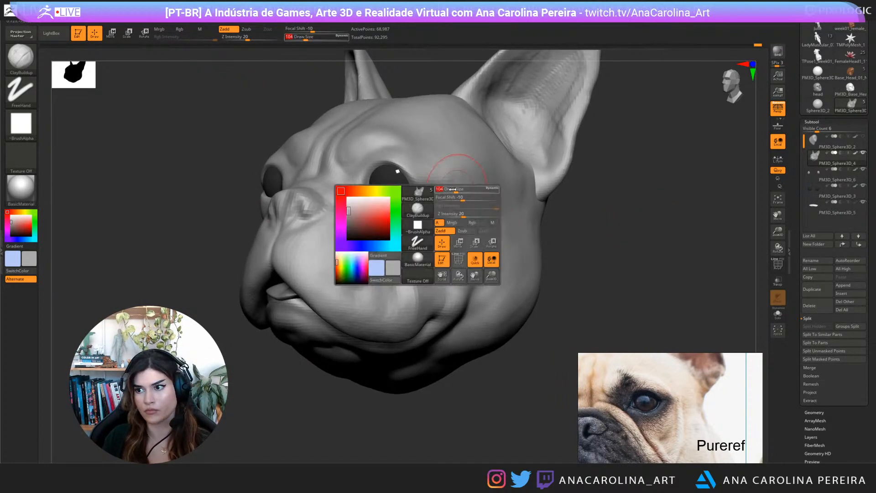
{"action": "mouse_move", "coordinate": [617, 231]}
{"action": "left_mouse_down"}
{"action": "mouse_move", "coordinate": [606, 233]}
{"action": "mouse_move", "coordinate": [589, 208]}
{"action": "mouse_move", "coordinate": [575, 242]}
{"action": "left_mouse_up"}
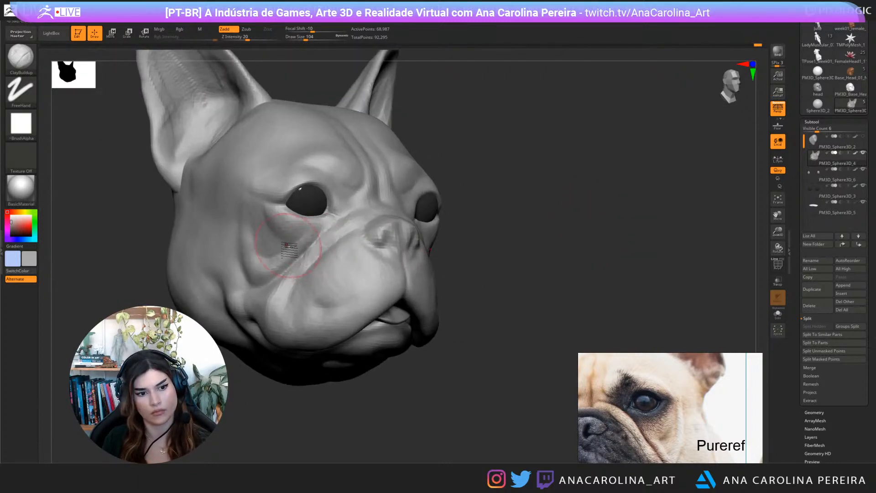
{"action": "key", "text": "shift"}
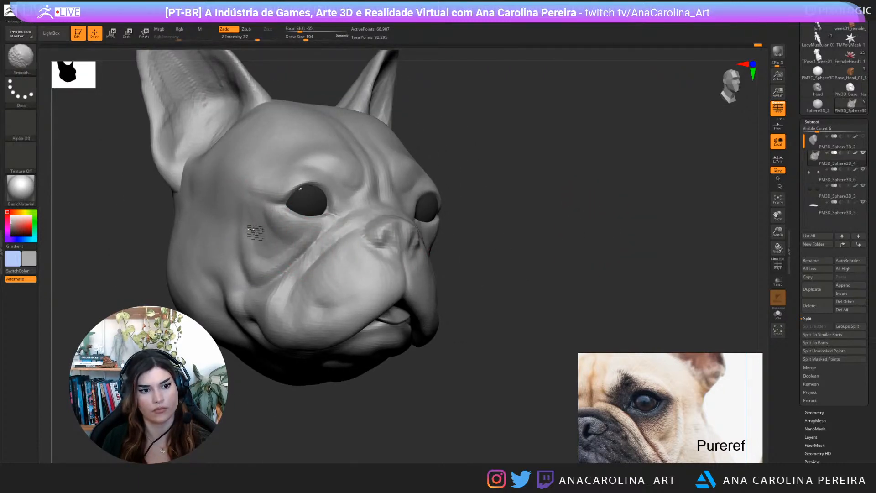
Reshape the outer eye corner with the Move brush at draw size 68
{"action": "left_click_drag", "start_coordinate": [568, 303], "coordinate": [561, 295]}
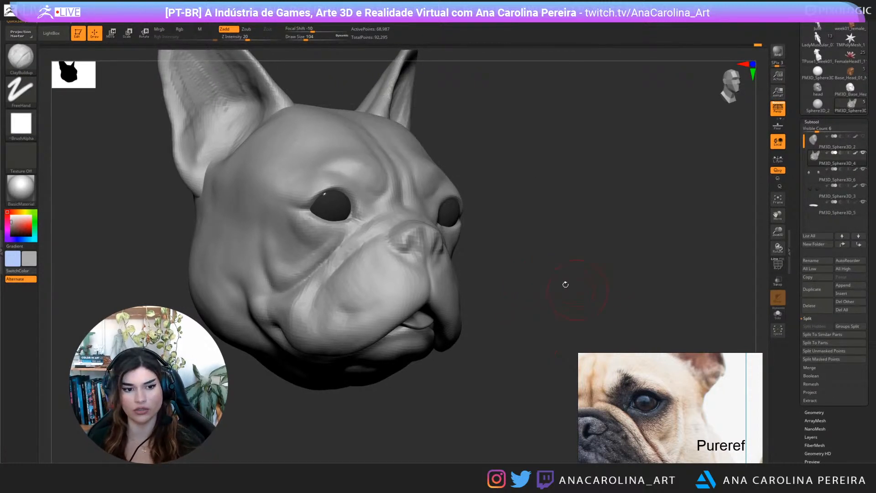
{"action": "mouse_move", "coordinate": [566, 285]}
{"action": "left_mouse_down"}
{"action": "mouse_move", "coordinate": [620, 261]}
{"action": "mouse_move", "coordinate": [632, 275]}
{"action": "mouse_move", "coordinate": [617, 256]}
{"action": "mouse_move", "coordinate": [615, 269]}
{"action": "left_mouse_up"}
{"action": "key", "text": "b"}
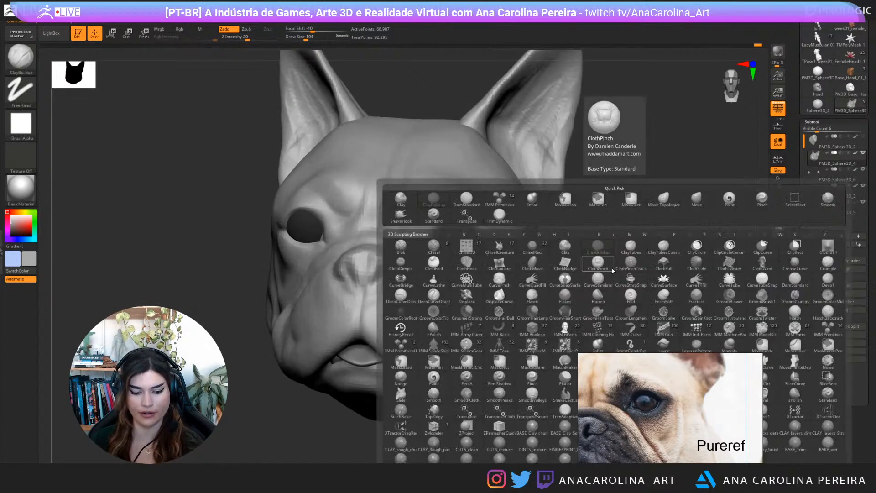
{"action": "key", "text": "m"}
{"action": "key", "text": "v"}
{"action": "key", "text": "space"}
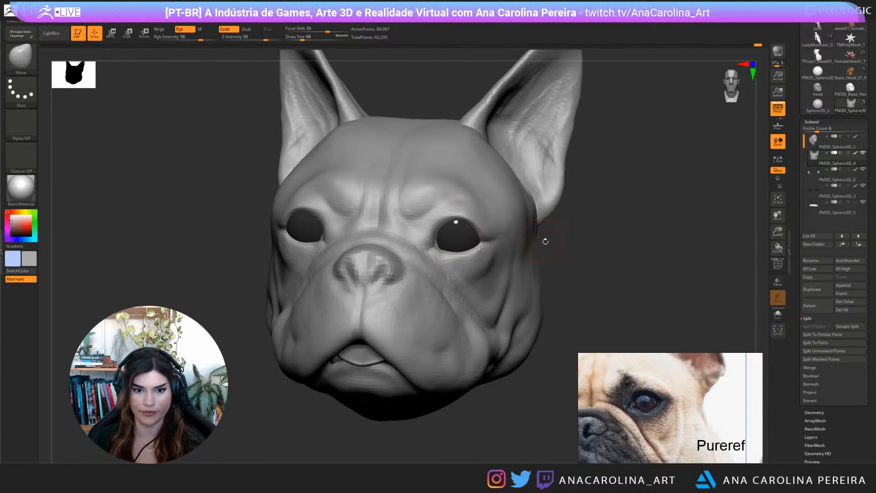
{"action": "left_click_drag", "start_coordinate": [544, 241], "coordinate": [536, 247]}
{"action": "left_click_drag", "start_coordinate": [628, 215], "coordinate": [612, 219]}
{"action": "left_click_drag", "start_coordinate": [481, 227], "coordinate": [488, 238]}
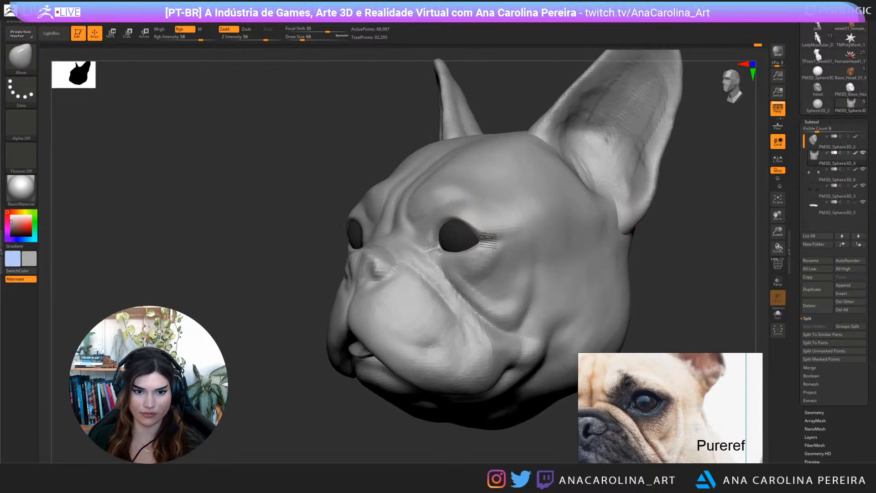
Switch to the DamStandard brush while checking the inner eye corners from the front
{"action": "left_click_drag", "start_coordinate": [695, 254], "coordinate": [739, 254], "text": "shift"}
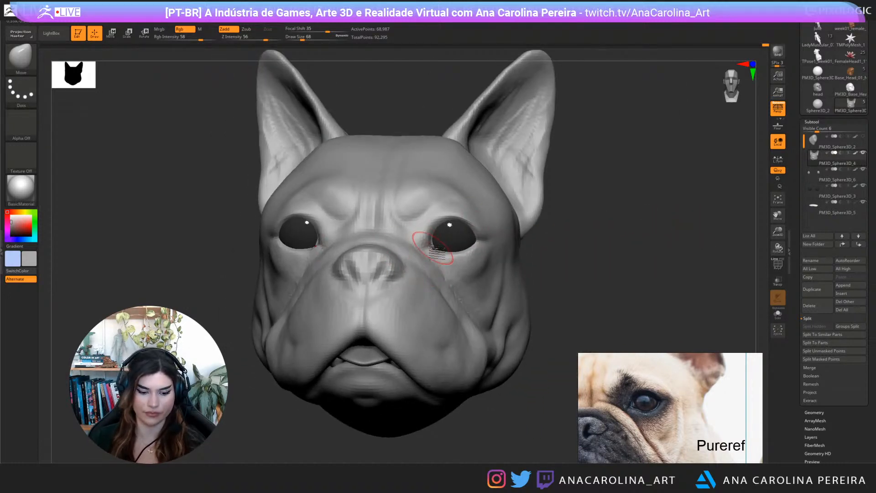
{"action": "key", "text": "b"}
{"action": "key", "text": "d"}
{"action": "key", "text": "s"}
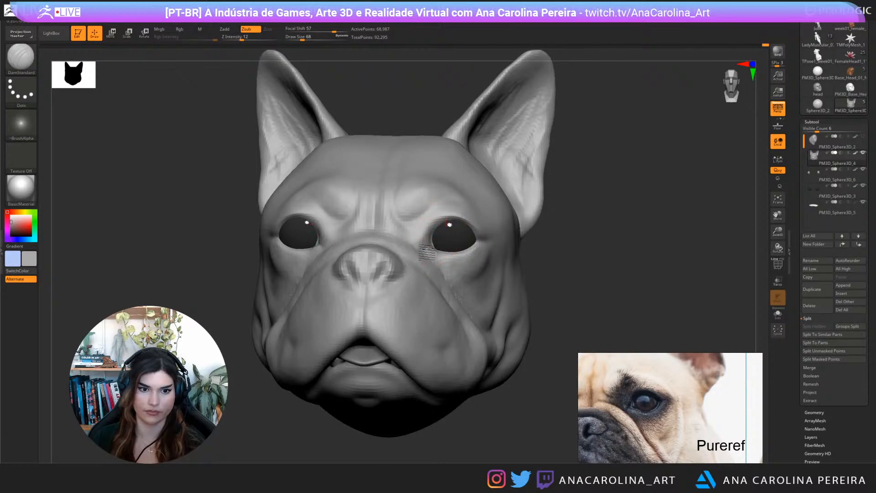
{"action": "left_click_drag", "start_coordinate": [551, 236], "coordinate": [607, 250]}
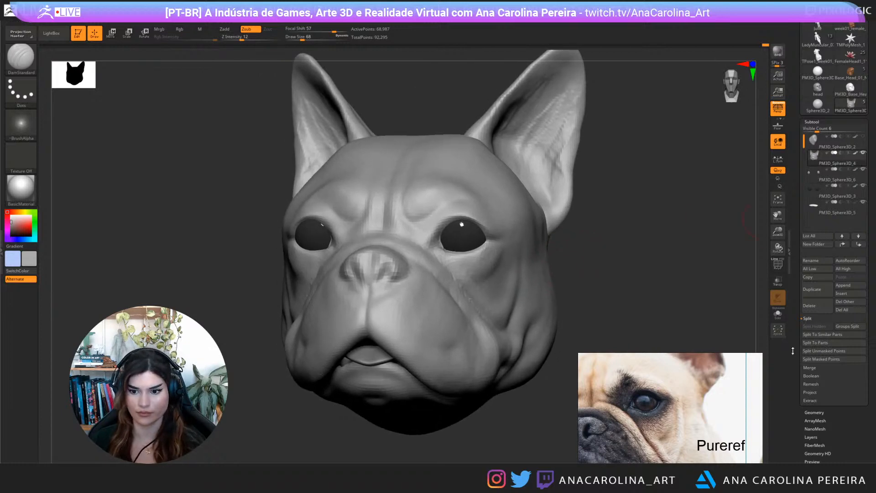
Remesh the head with DynaMesh at resolution 176, and try to remesh it again at resolution 184
{"action": "scroll", "coordinate": [792, 351], "scroll_direction": "down", "scroll_amount": 3}
{"action": "left_click_drag", "start_coordinate": [671, 278], "coordinate": [744, 305]}
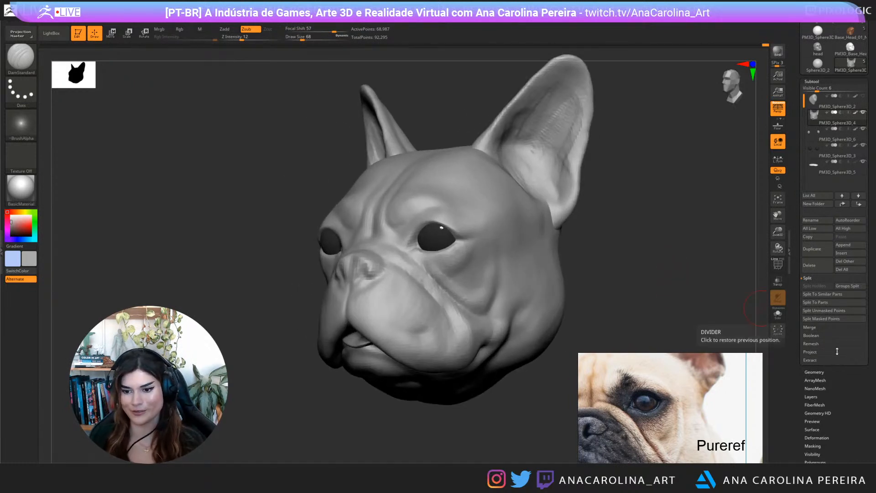
{"action": "left_click", "coordinate": [834, 372]}
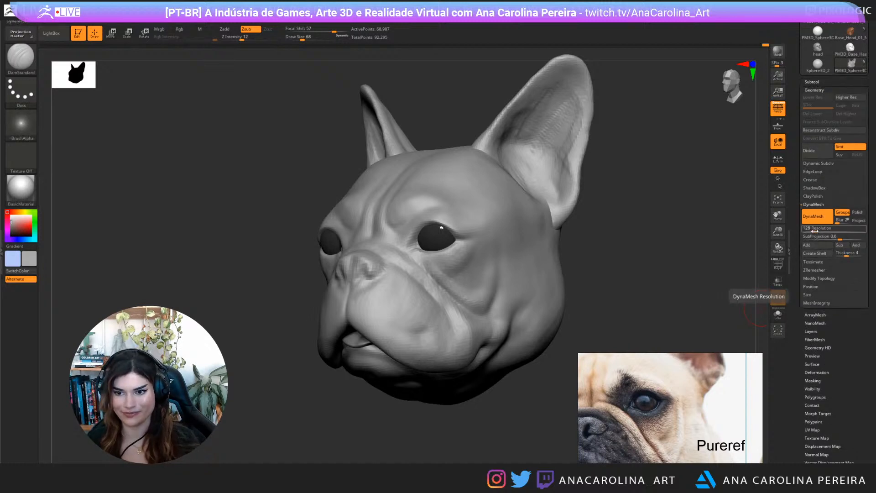
{"action": "left_click_drag", "start_coordinate": [814, 230], "coordinate": [816, 231]}
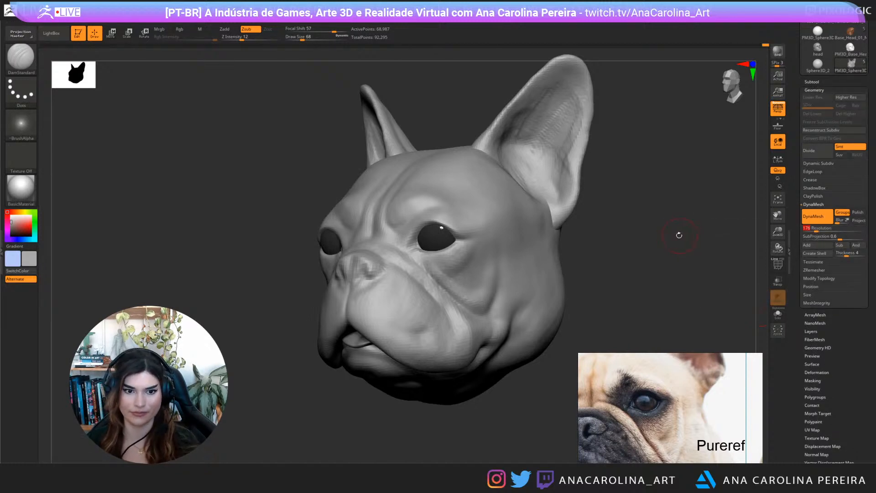
{"action": "left_click_drag", "start_coordinate": [680, 235], "coordinate": [689, 250], "text": "ctrl"}
{"action": "mouse_move", "coordinate": [601, 278]}
{"action": "left_mouse_down"}
{"action": "mouse_move", "coordinate": [661, 297]}
{"action": "mouse_move", "coordinate": [653, 292]}
{"action": "left_mouse_up"}
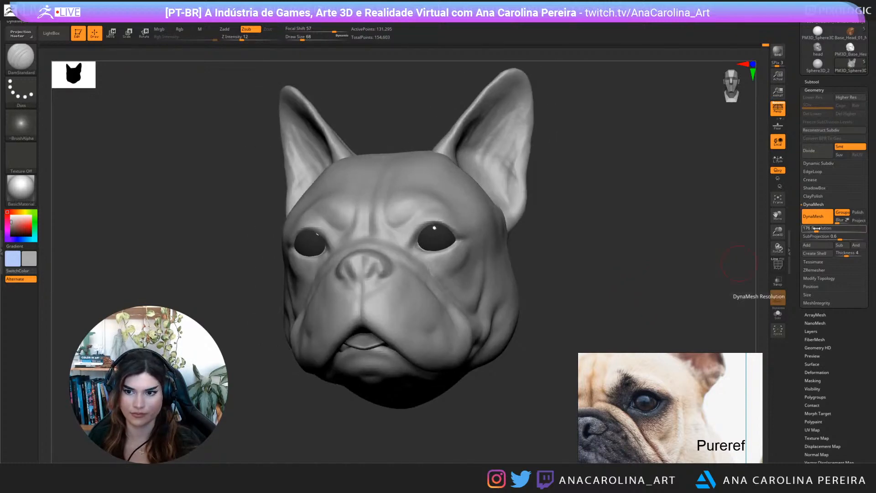
{"action": "left_click_drag", "start_coordinate": [816, 228], "coordinate": [818, 228]}
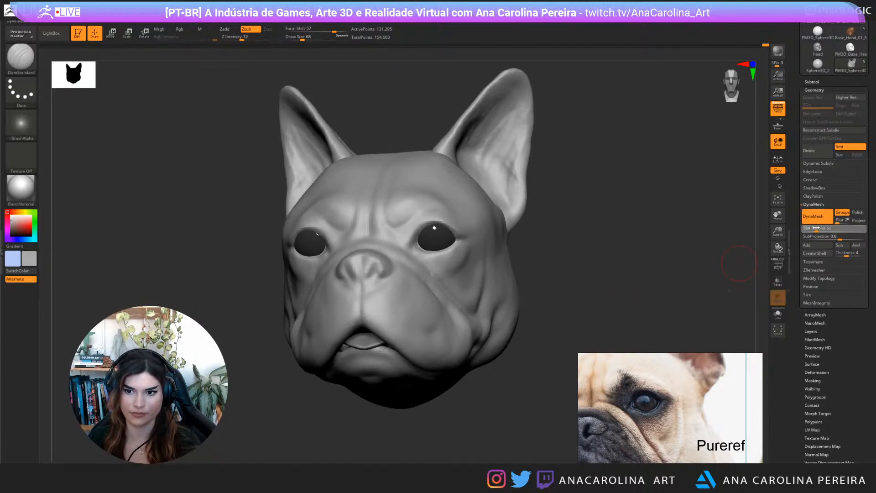
{"action": "left_click_drag", "start_coordinate": [690, 271], "coordinate": [690, 273], "text": "ctrl"}
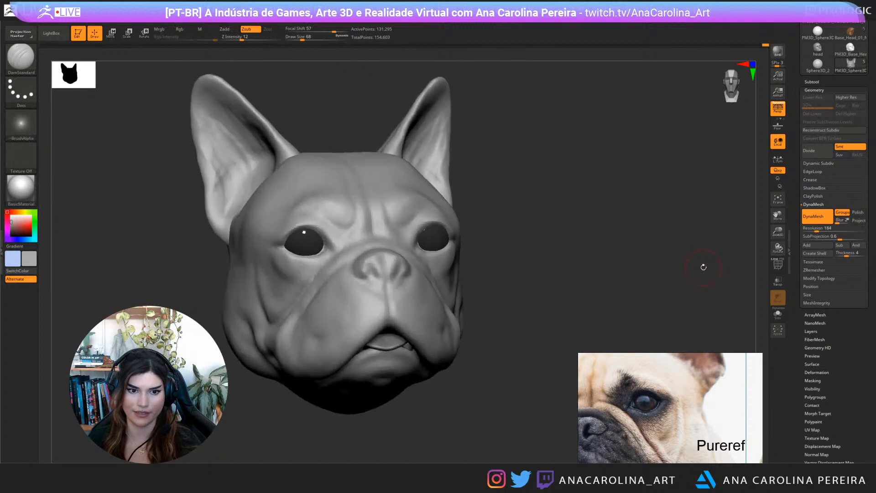
Bring up the reference photo showing the front of the face and start carving the nostrils with DamStandard at draw size 35
{"action": "right_click_drag", "start_coordinate": [693, 273], "coordinate": [723, 300], "text": "ctrl"}
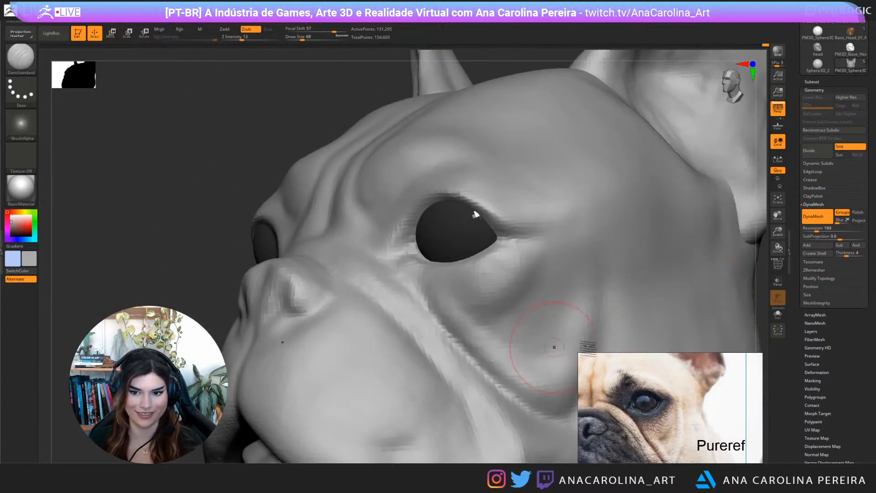
{"action": "right_click_drag", "start_coordinate": [758, 265], "coordinate": [703, 232], "text": "ctrl"}
{"action": "scroll", "coordinate": [658, 389], "scroll_direction": "down", "scroll_amount": 3}
{"action": "scroll", "coordinate": [658, 402], "scroll_direction": "up", "scroll_amount": 3}
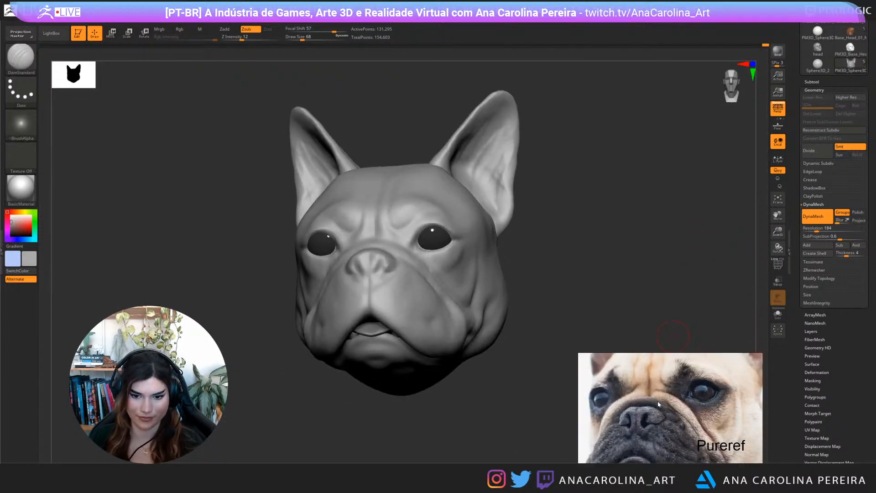
{"action": "key", "text": "b"}
{"action": "mouse_move", "coordinate": [652, 214]}
{"action": "right_mouse_down"}
{"action": "mouse_move", "coordinate": [644, 210]}
{"action": "mouse_move", "coordinate": [664, 236]}
{"action": "mouse_move", "coordinate": [717, 203]}
{"action": "mouse_move", "coordinate": [615, 340]}
{"action": "right_mouse_up"}
{"action": "key", "text": "Escape"}
{"action": "key", "text": "space"}
{"action": "left_click_drag", "start_coordinate": [373, 275], "coordinate": [360, 274]}
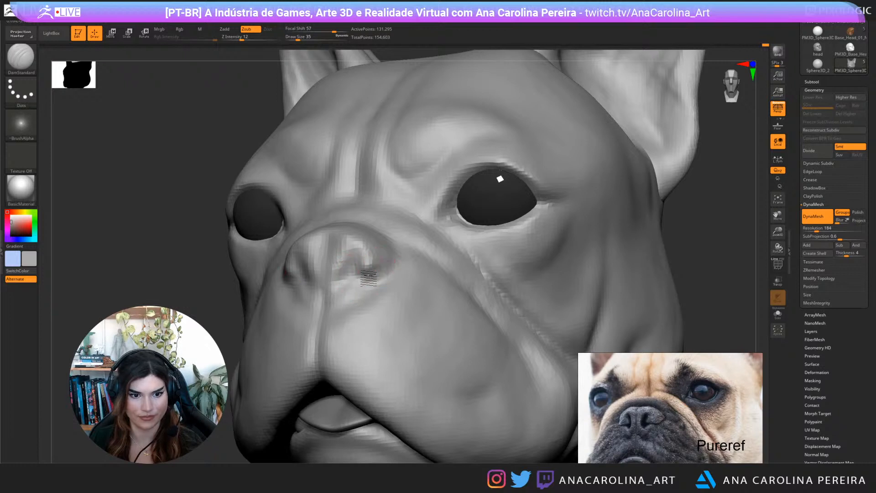
{"action": "left_click_drag", "start_coordinate": [387, 267], "coordinate": [398, 259]}
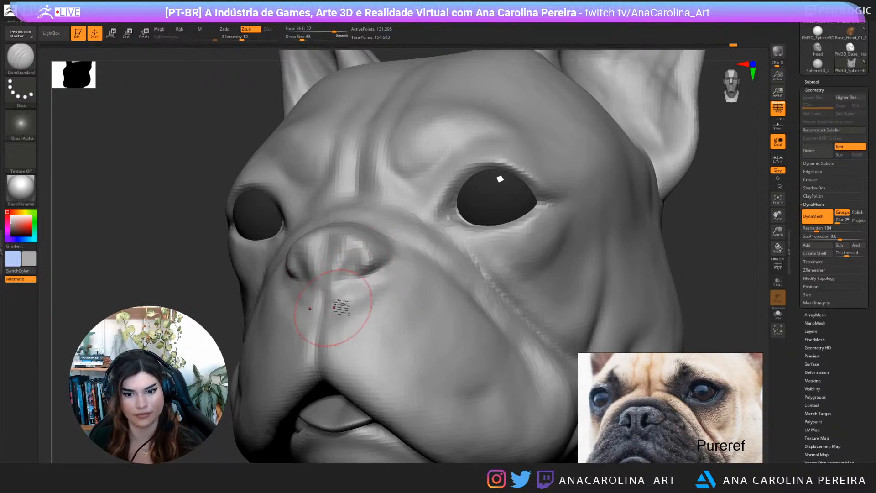
Deepen the nostril slits and define the crease under the nose with DamStandard at draw size 44 and Z intensity 19
{"action": "key", "text": "s"}
{"action": "mouse_move", "coordinate": [355, 282]}
{"action": "left_mouse_down"}
{"action": "mouse_move", "coordinate": [347, 276]}
{"action": "mouse_move", "coordinate": [361, 293]}
{"action": "left_mouse_up"}
{"action": "key", "text": "space"}
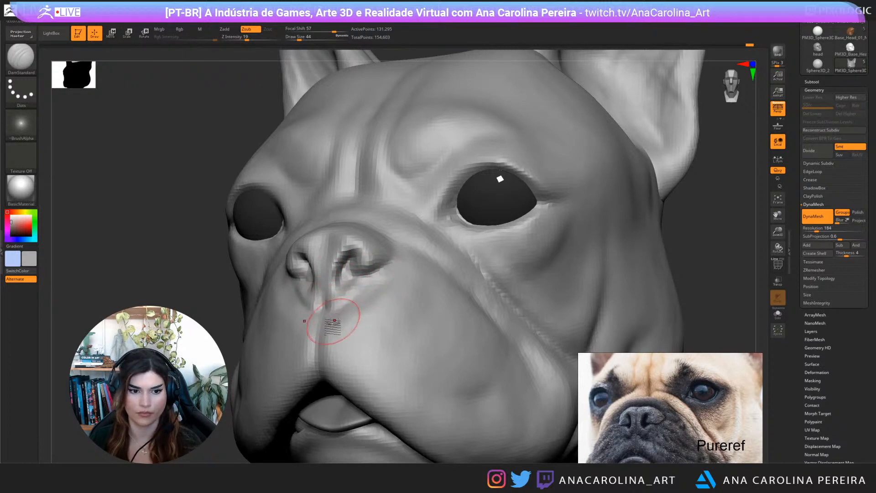
{"action": "key", "text": "shift"}
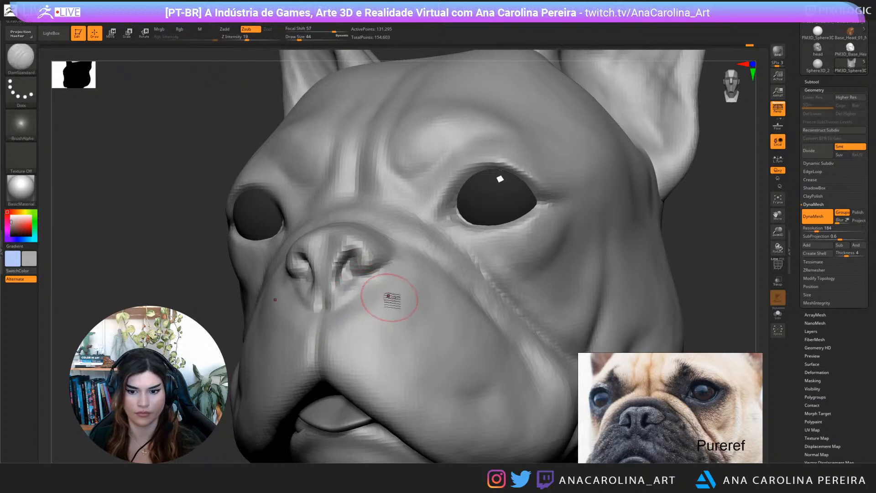
Reshape the nostril openings and their outer wings with the Move brush at draw size 46
{"action": "key", "text": "b"}
{"action": "key", "text": "m"}
{"action": "key", "text": "v"}
{"action": "key", "text": "space"}
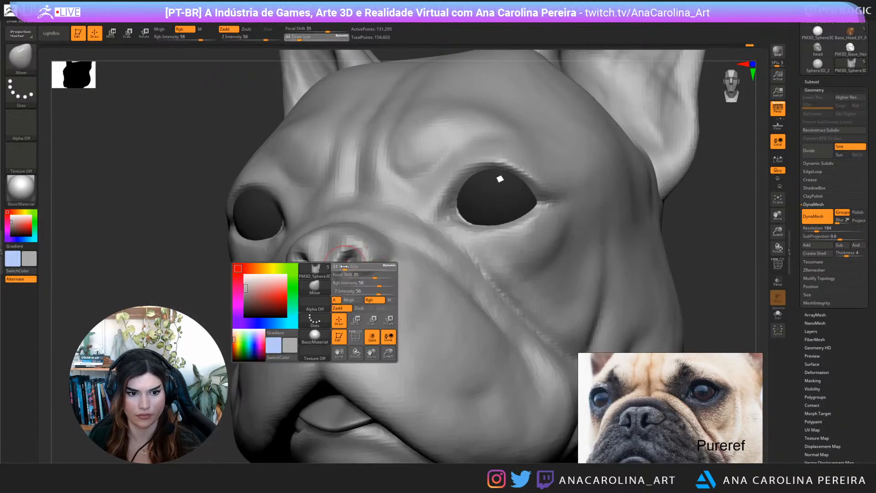
{"action": "left_click_drag", "start_coordinate": [354, 276], "coordinate": [384, 248]}
{"action": "key", "text": "space"}
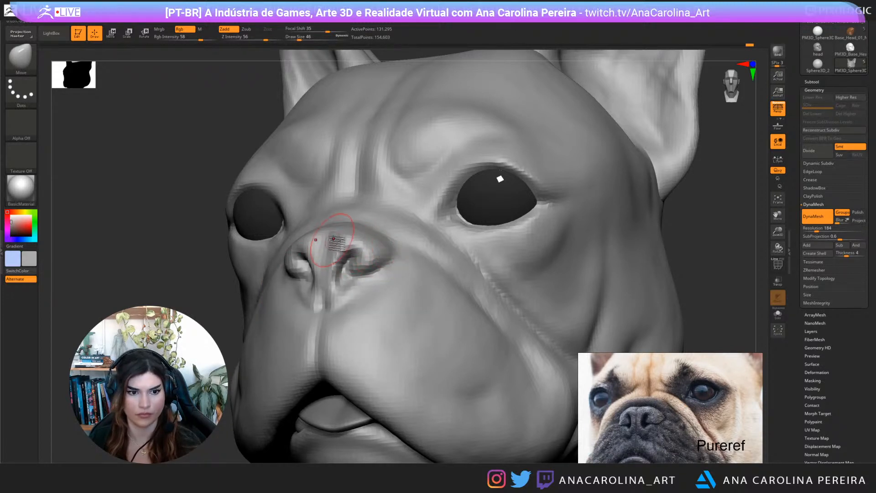
Adjust the upper edge of the nose with the Move brush at draw sizes 51 and 62
{"action": "key", "text": "s"}
{"action": "left_click_drag", "start_coordinate": [334, 239], "coordinate": [358, 238]}
{"action": "key", "text": "space"}
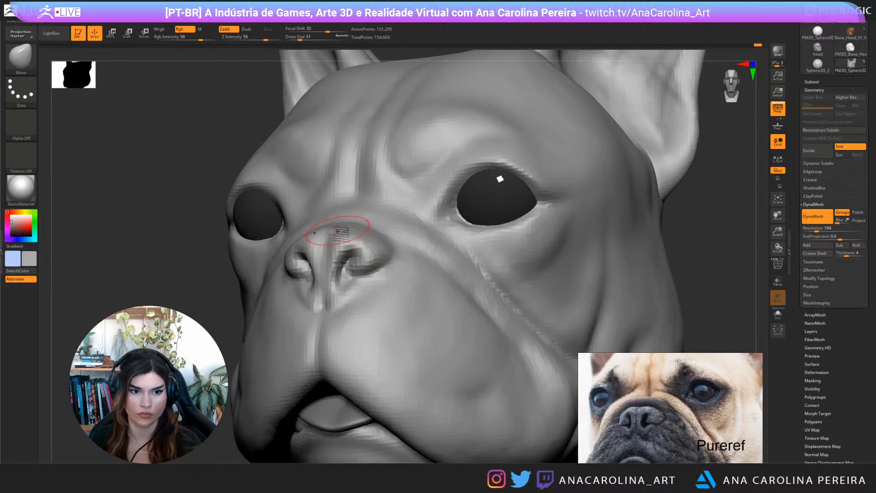
{"action": "key", "text": "space"}
{"action": "left_click_drag", "start_coordinate": [346, 228], "coordinate": [346, 225]}
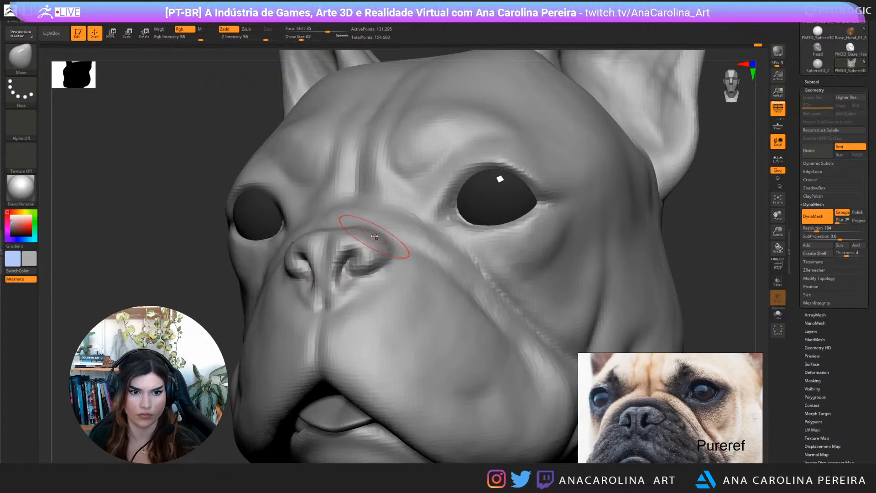
Sharpen the creases around the nostril wings and beneath the nose from both sides with DamStandard at draw size 37
{"action": "key", "text": "b"}
{"action": "key", "text": "d"}
{"action": "key", "text": "s"}
{"action": "mouse_move", "coordinate": [254, 314]}
{"action": "left_mouse_down"}
{"action": "mouse_move", "coordinate": [332, 203]}
{"action": "mouse_move", "coordinate": [391, 231]}
{"action": "mouse_move", "coordinate": [385, 251]}
{"action": "left_mouse_up"}
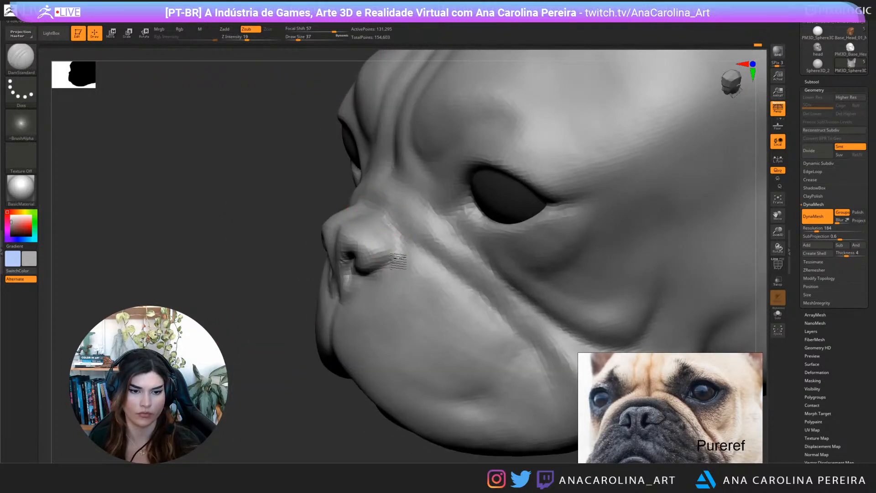
{"action": "mouse_move", "coordinate": [402, 282]}
{"action": "left_mouse_down"}
{"action": "mouse_move", "coordinate": [532, 336]}
{"action": "mouse_move", "coordinate": [549, 251]}
{"action": "mouse_move", "coordinate": [557, 265]}
{"action": "mouse_move", "coordinate": [582, 258]}
{"action": "mouse_move", "coordinate": [571, 265]}
{"action": "left_mouse_up"}
{"action": "left_click_drag", "start_coordinate": [393, 258], "coordinate": [365, 287]}
{"action": "mouse_move", "coordinate": [351, 247]}
{"action": "left_mouse_down"}
{"action": "mouse_move", "coordinate": [375, 283]}
{"action": "mouse_move", "coordinate": [406, 296]}
{"action": "left_mouse_up"}
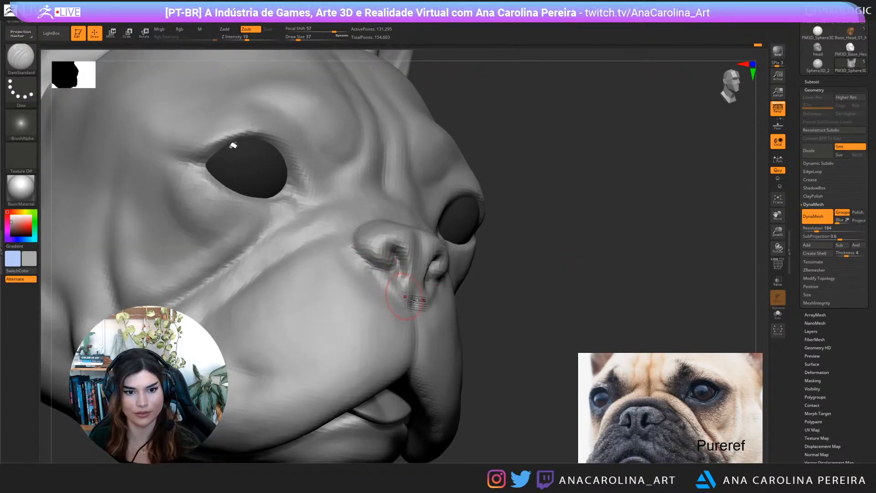
{"action": "left_click_drag", "start_coordinate": [504, 310], "coordinate": [453, 302]}
{"action": "left_click_drag", "start_coordinate": [386, 280], "coordinate": [399, 309]}
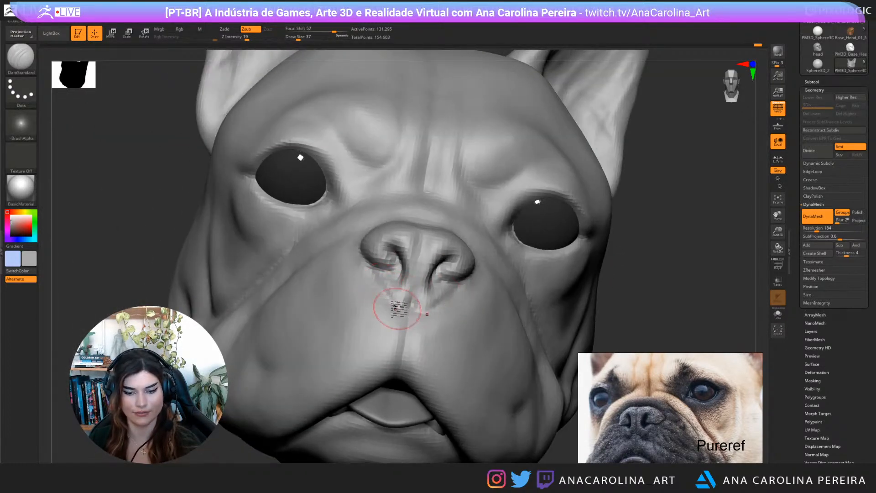
Build up the area just below the nose with the ClayBuildup brush, raising its draw size to 54
{"action": "key", "text": "b"}
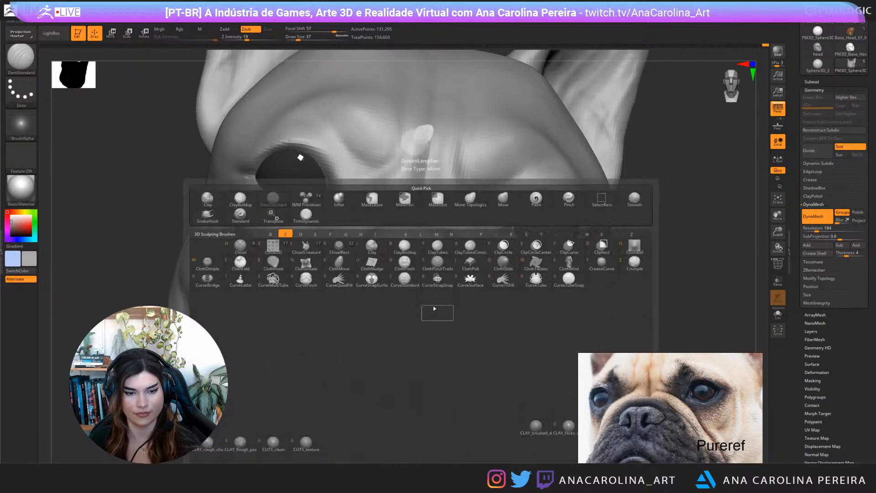
{"action": "key", "text": "c"}
{"action": "key", "text": "b"}
{"action": "left_click_drag", "start_coordinate": [652, 274], "coordinate": [622, 205]}
{"action": "key", "text": "space"}
{"action": "key", "text": "Return"}
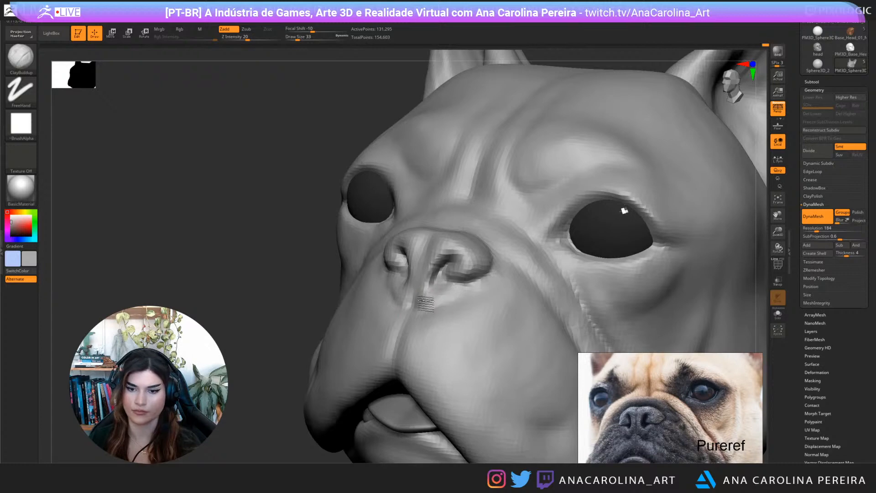
{"action": "key", "text": "bracketright"}
{"action": "key", "text": "bracketright"}
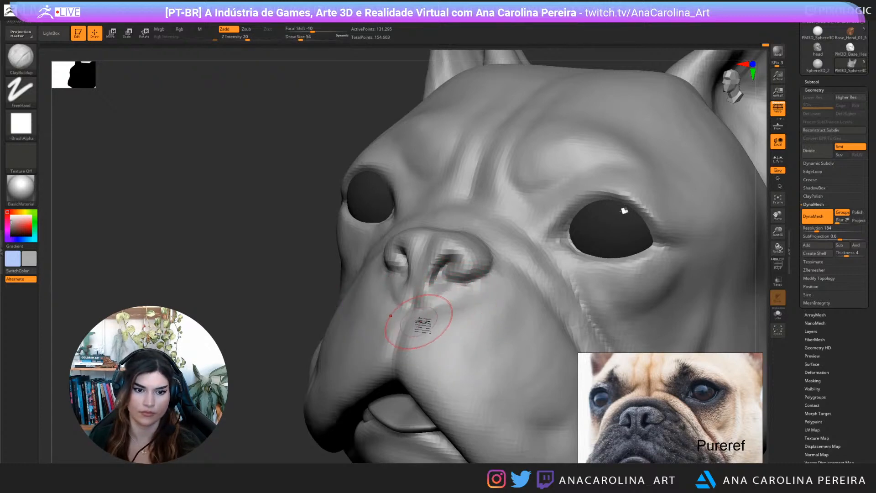
Redefine the crease between the nose and upper muzzle with DamStandard at draw size 80
{"action": "key", "text": "b"}
{"action": "key", "text": "d"}
{"action": "key", "text": "s"}
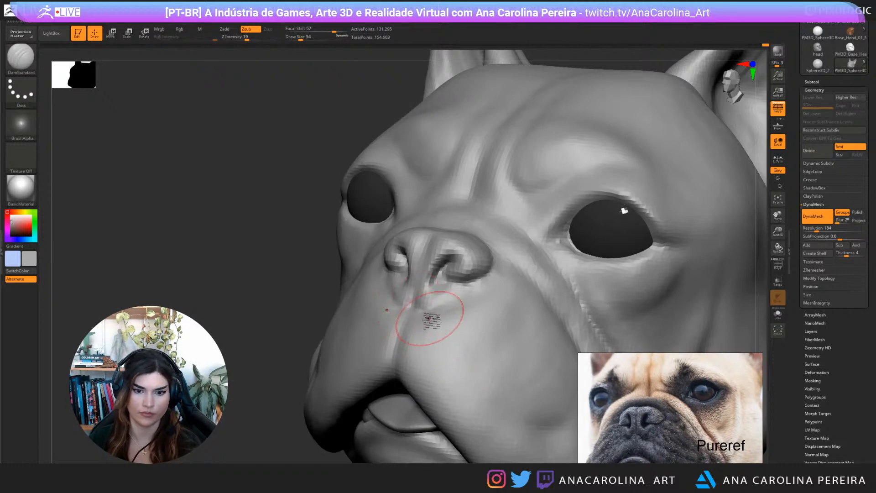
{"action": "key", "text": "bracketright"}
{"action": "key", "text": "bracketright"}
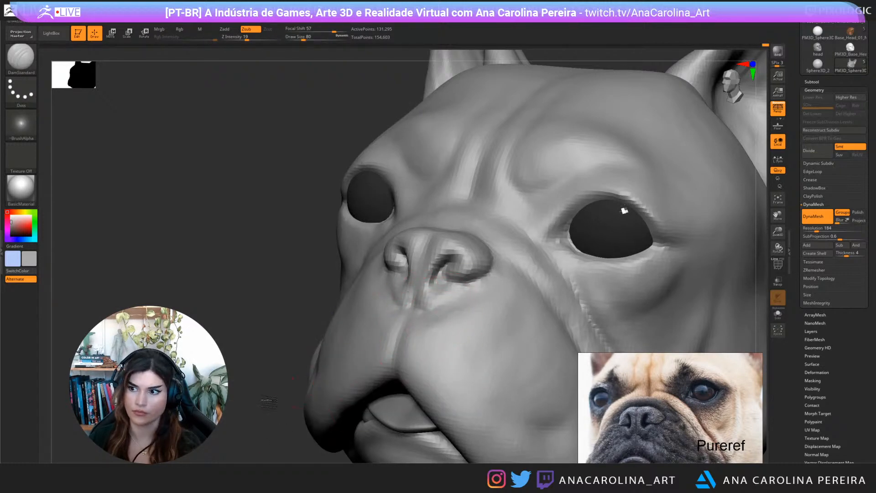
Carve broad, soft creases into the front of the muzzle with DamStandard at Z intensity 13, ending at draw size 108
{"action": "mouse_move", "coordinate": [269, 401]}
{"action": "left_mouse_down", "text": "alt"}
{"action": "mouse_move", "coordinate": [494, 406]}
{"action": "mouse_move", "coordinate": [531, 435]}
{"action": "mouse_move", "coordinate": [571, 432]}
{"action": "left_mouse_up", "text": "alt"}
{"action": "key", "text": "space"}
{"action": "left_click_drag", "start_coordinate": [433, 348], "coordinate": [437, 348]}
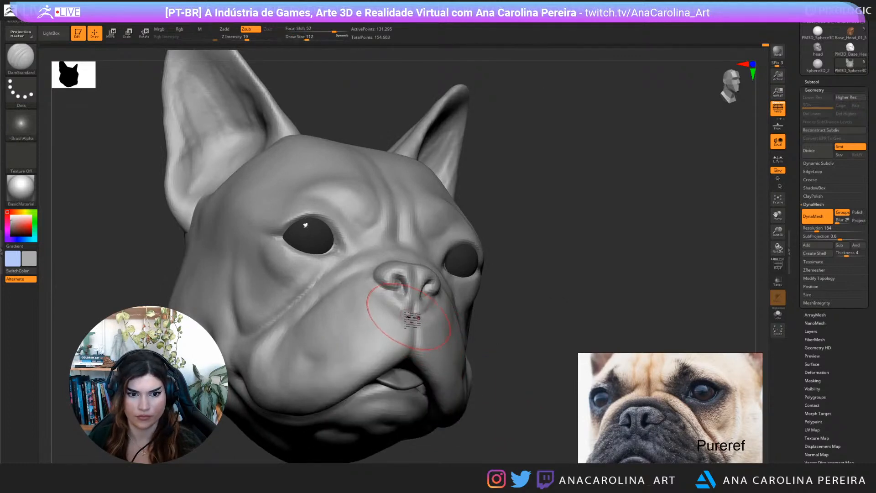
{"action": "key", "text": "space"}
{"action": "left_click_drag", "start_coordinate": [491, 345], "coordinate": [490, 345]}
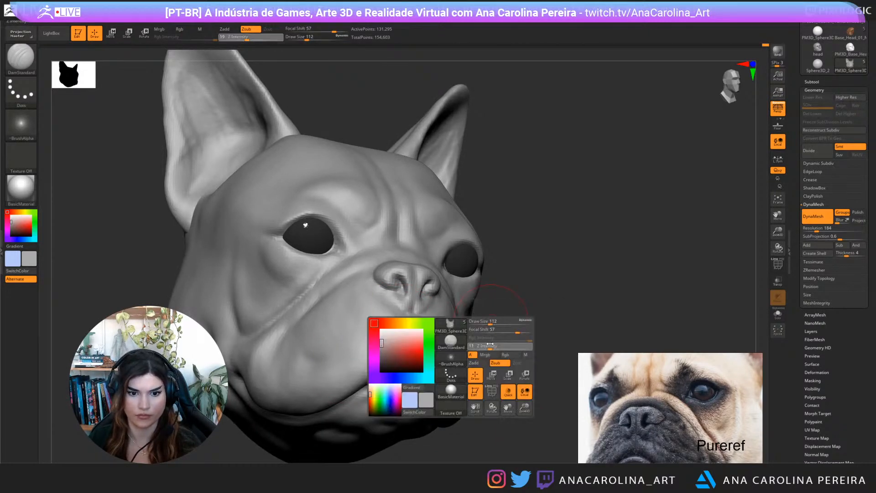
{"action": "left_click_drag", "start_coordinate": [570, 341], "coordinate": [502, 336]}
{"action": "key", "text": "space"}
{"action": "left_click_drag", "start_coordinate": [439, 321], "coordinate": [445, 321]}
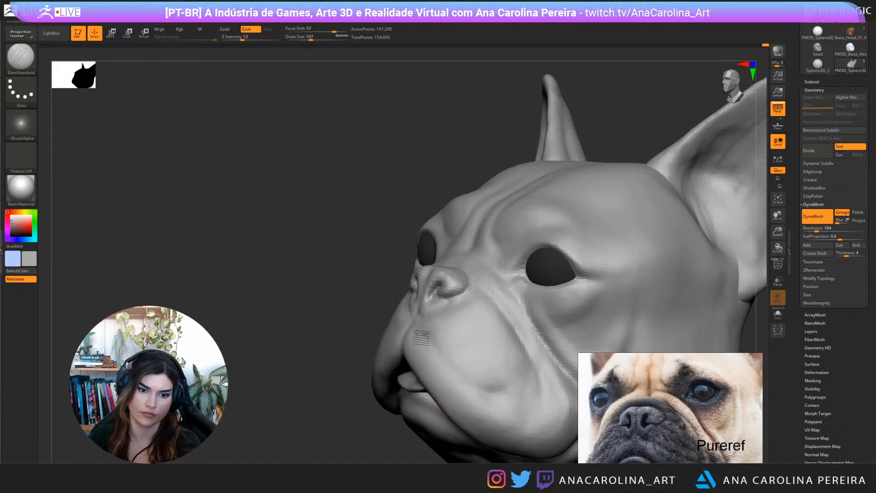
{"action": "mouse_move", "coordinate": [525, 379]}
{"action": "right_mouse_down"}
{"action": "mouse_move", "coordinate": [579, 370]}
{"action": "mouse_move", "coordinate": [580, 311]}
{"action": "mouse_move", "coordinate": [544, 287]}
{"action": "mouse_move", "coordinate": [554, 307]}
{"action": "right_mouse_up"}
{"action": "key", "text": "space"}
{"action": "left_click_drag", "start_coordinate": [415, 309], "coordinate": [409, 309]}
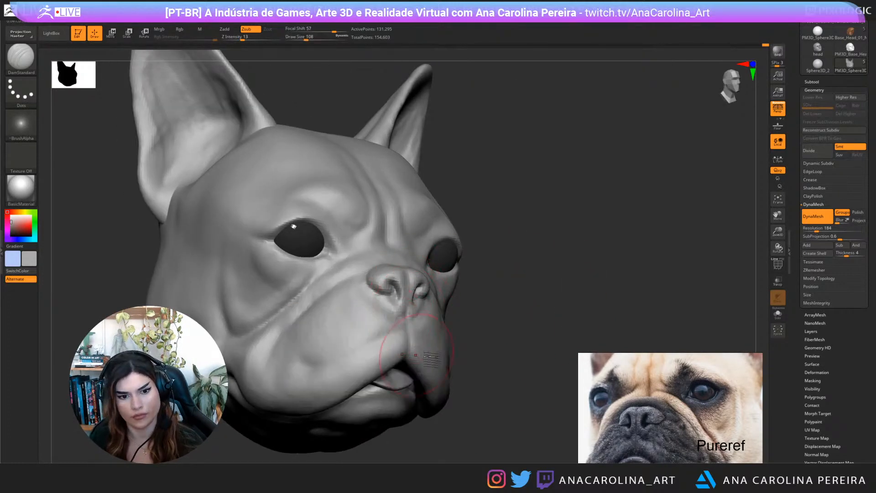
Reshape the upper lip's edge above the tongue with the Move Topological brush at draw size 158
{"action": "key", "text": "b"}
{"action": "key", "text": "m"}
{"action": "key", "text": "v"}
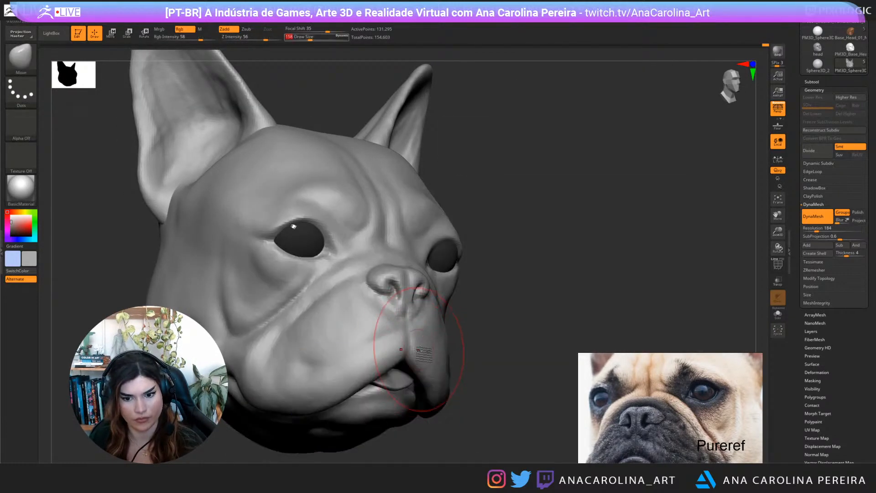
{"action": "key", "text": "b"}
{"action": "key", "text": "m"}
{"action": "key", "text": "t"}
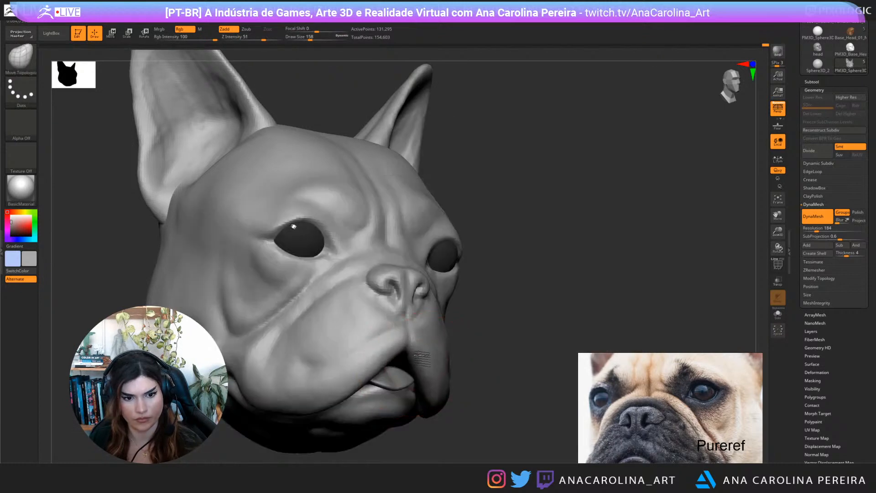
{"action": "mouse_move", "coordinate": [466, 356]}
{"action": "left_mouse_down"}
{"action": "mouse_move", "coordinate": [335, 354]}
{"action": "mouse_move", "coordinate": [338, 295]}
{"action": "left_mouse_up"}
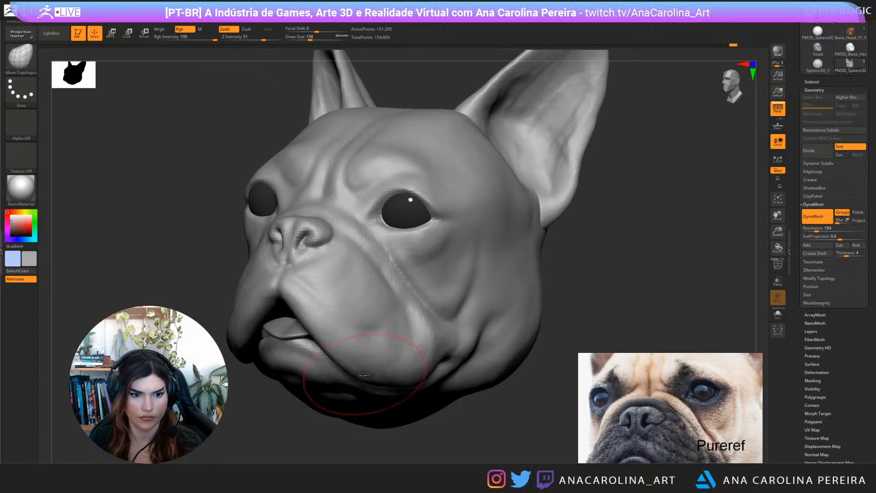
Build up the upper muzzle just below the nose with the ClayBuildup brush at draw size 62, raised to 68
{"action": "left_click_drag", "start_coordinate": [459, 445], "coordinate": [534, 443]}
{"action": "mouse_move", "coordinate": [534, 443]}
{"action": "left_mouse_down", "text": "alt"}
{"action": "mouse_move", "coordinate": [479, 428]}
{"action": "mouse_move", "coordinate": [542, 397]}
{"action": "mouse_move", "coordinate": [510, 393]}
{"action": "mouse_move", "coordinate": [523, 384]}
{"action": "left_mouse_up", "text": "alt"}
{"action": "key", "text": "b"}
{"action": "key", "text": "c"}
{"action": "key", "text": "b"}
{"action": "key", "text": "space"}
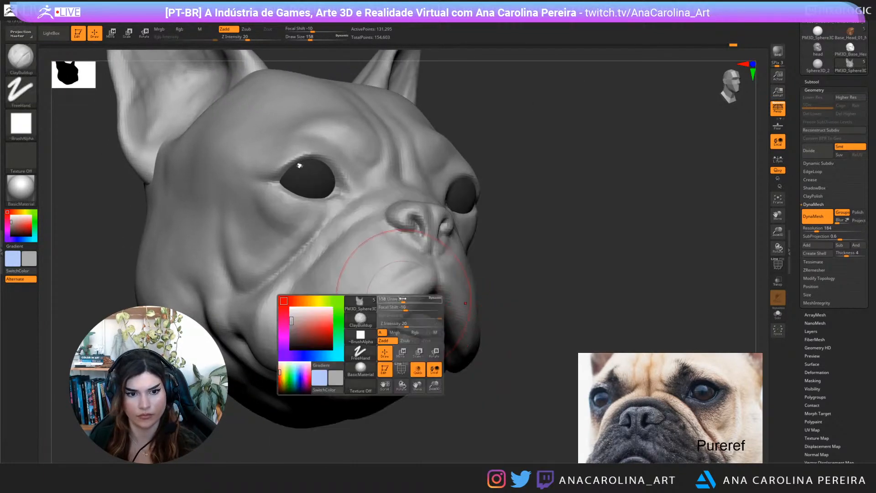
{"action": "left_click", "coordinate": [395, 299]}
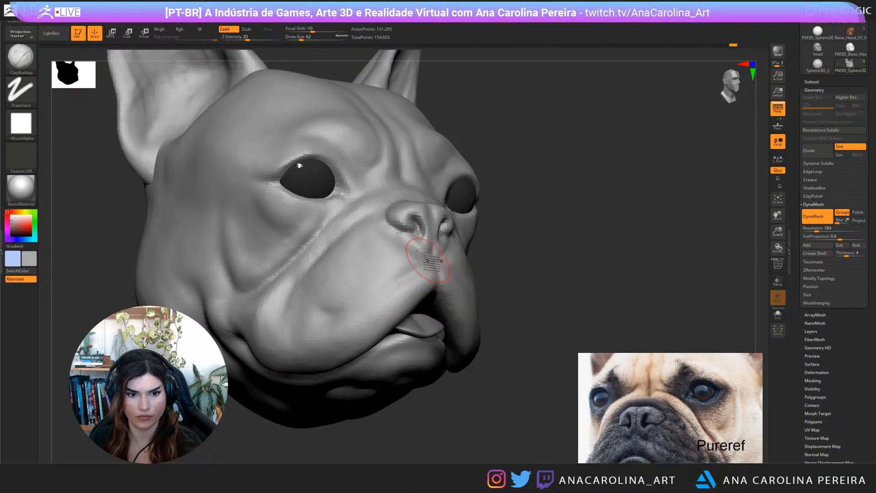
{"action": "key", "text": "]"}
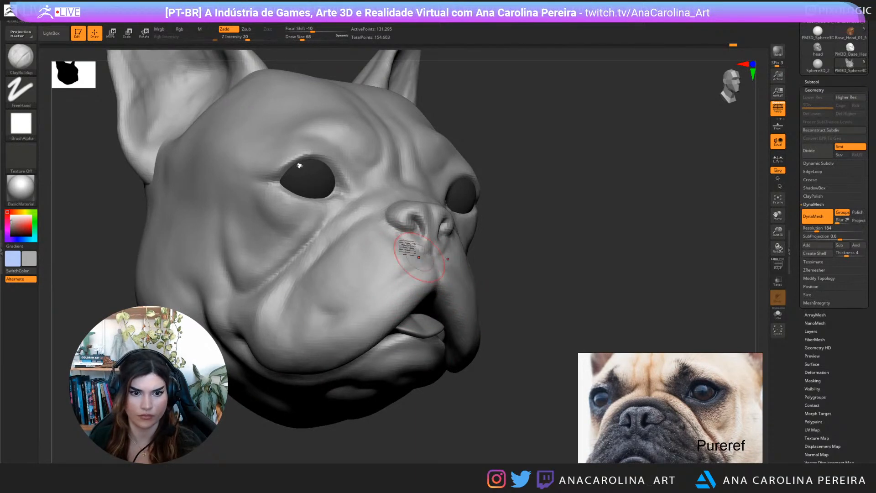
Add volume to the front of the muzzle above the upper lip with ClayBuildup, ending at draw size 80
{"action": "mouse_move", "coordinate": [519, 270]}
{"action": "left_mouse_down"}
{"action": "mouse_move", "coordinate": [498, 276]}
{"action": "mouse_move", "coordinate": [479, 255]}
{"action": "left_mouse_up"}
{"action": "key", "text": "]"}
{"action": "key", "text": "]"}
{"action": "key", "text": "]"}
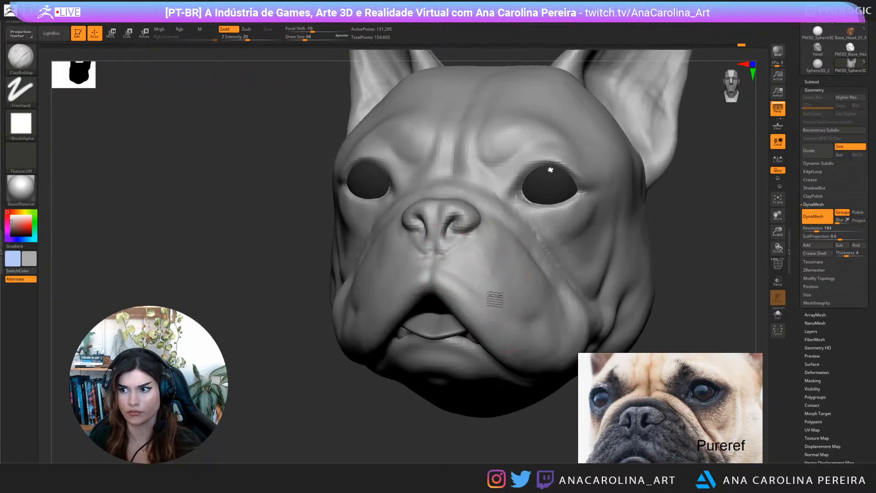
{"action": "key", "text": "space"}
{"action": "left_click_drag", "start_coordinate": [464, 288], "coordinate": [460, 288]}
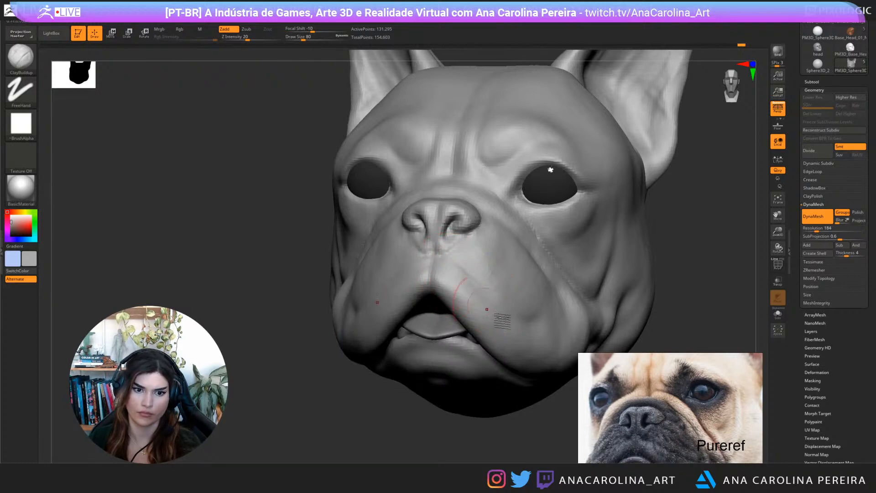
{"action": "left_click_drag", "start_coordinate": [489, 417], "coordinate": [514, 418]}
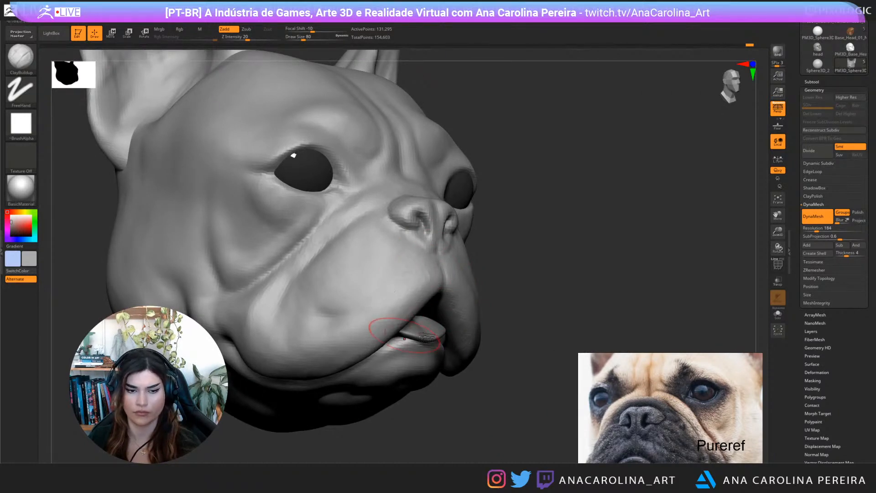
{"action": "left_click_drag", "start_coordinate": [525, 283], "coordinate": [496, 292]}
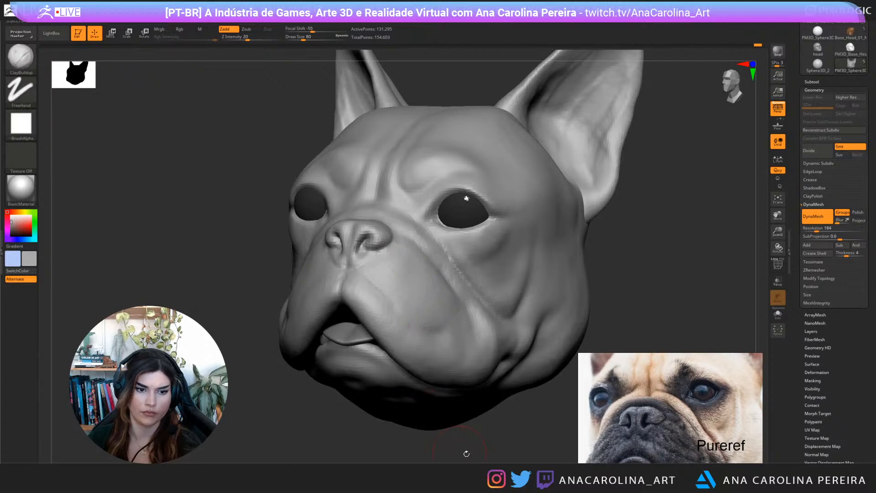
Refine the narrow area between the nose and upper lip with ClayBuildup at draw size 35, raised to 46
{"action": "left_click_drag", "start_coordinate": [466, 454], "coordinate": [481, 400]}
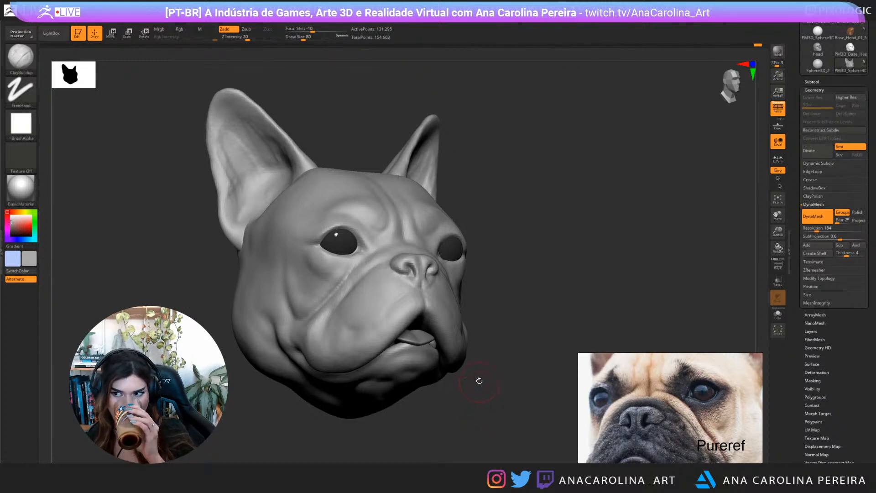
{"action": "mouse_move", "coordinate": [483, 383]}
{"action": "left_mouse_down", "text": "shift"}
{"action": "mouse_move", "coordinate": [475, 412]}
{"action": "mouse_move", "coordinate": [485, 417]}
{"action": "mouse_move", "coordinate": [460, 405]}
{"action": "left_mouse_up", "text": "shift"}
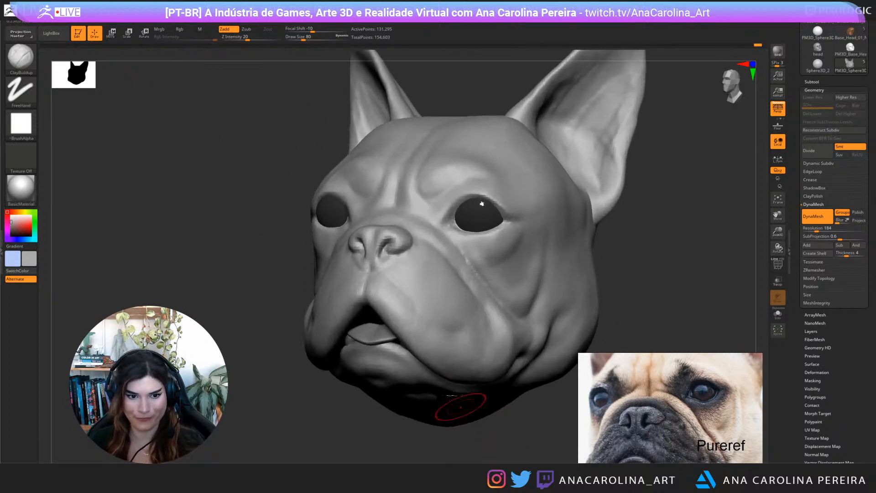
{"action": "key", "text": "space"}
{"action": "left_click_drag", "start_coordinate": [385, 276], "coordinate": [379, 276]}
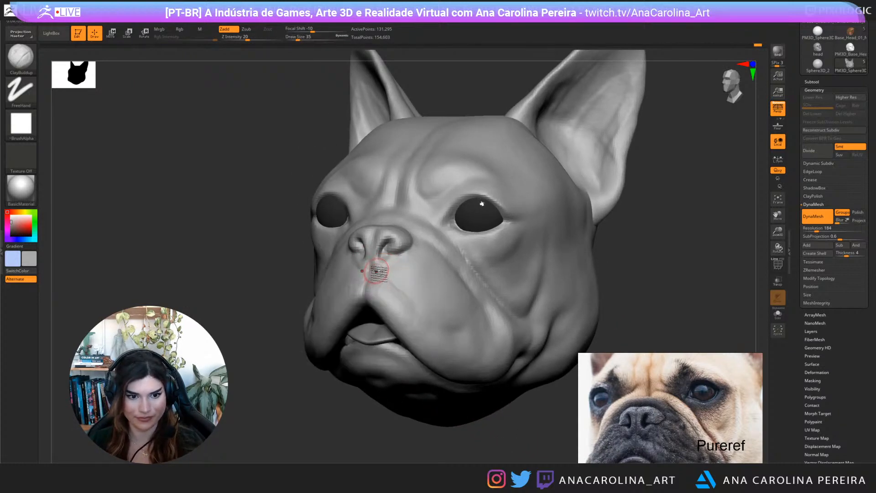
{"action": "key", "text": "space"}
{"action": "left_click", "coordinate": [376, 272]}
{"action": "type", "text": "46"}
{"action": "key", "text": "Return"}
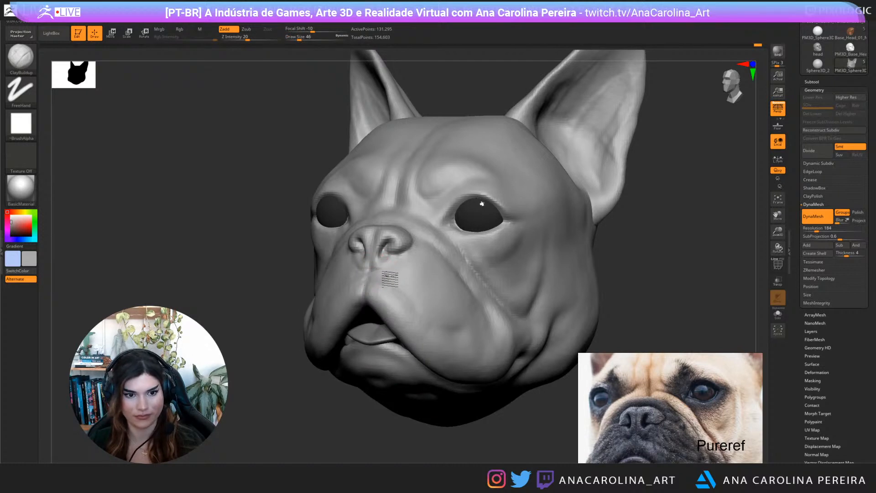
Build up the muzzle surface beside the nose with ClayBuildup at draw size 83, ending at 59
{"action": "key", "text": "space"}
{"action": "key", "text": "space"}
{"action": "mouse_move", "coordinate": [401, 275]}
{"action": "left_mouse_down"}
{"action": "mouse_move", "coordinate": [463, 323]}
{"action": "mouse_move", "coordinate": [440, 305]}
{"action": "mouse_move", "coordinate": [466, 313]}
{"action": "mouse_move", "coordinate": [451, 287]}
{"action": "mouse_move", "coordinate": [471, 313]}
{"action": "mouse_move", "coordinate": [462, 323]}
{"action": "mouse_move", "coordinate": [450, 288]}
{"action": "mouse_move", "coordinate": [465, 291]}
{"action": "mouse_move", "coordinate": [424, 264]}
{"action": "left_mouse_up"}
{"action": "right_click", "coordinate": [450, 279]}
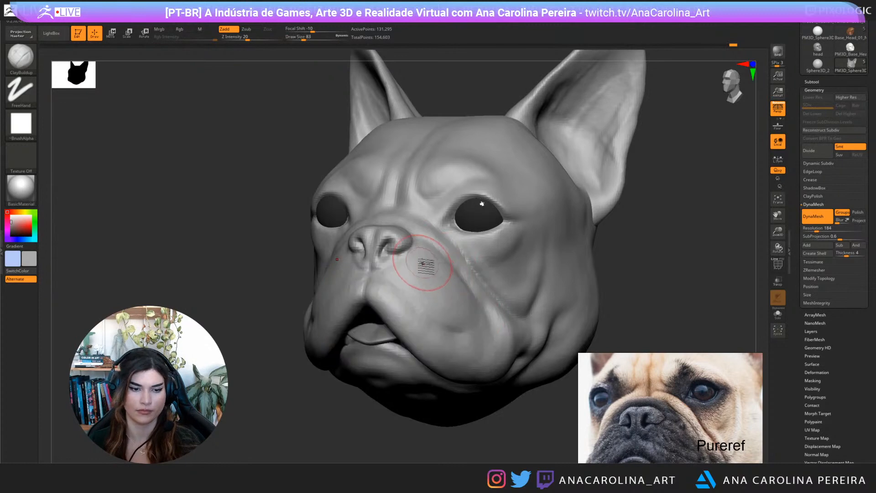
{"action": "right_click", "coordinate": [429, 253]}
Define the crease between the side of the nostril and the muzzle with DamStandard at draw size 59
{"action": "key", "text": "b"}
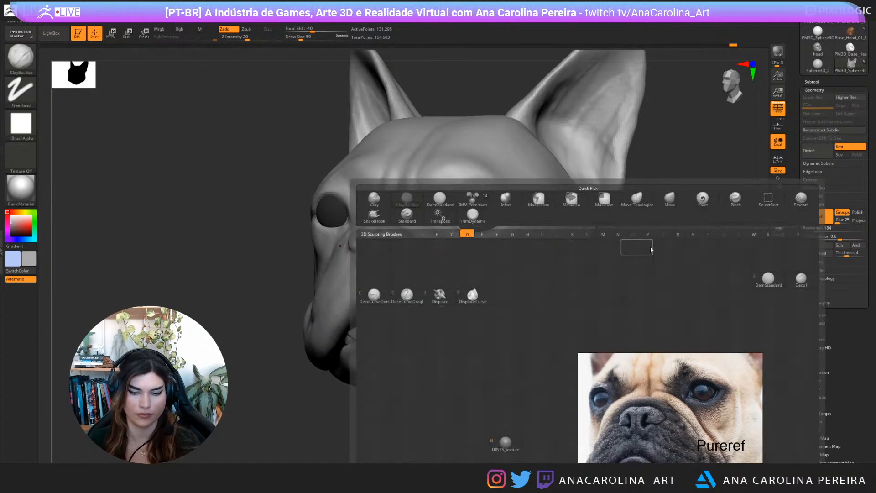
{"action": "key", "text": "d"}
{"action": "key", "text": "s"}
{"action": "mouse_move", "coordinate": [630, 246]}
{"action": "left_mouse_down"}
{"action": "mouse_move", "coordinate": [664, 244]}
{"action": "mouse_move", "coordinate": [681, 142]}
{"action": "mouse_move", "coordinate": [657, 269]}
{"action": "left_mouse_up"}
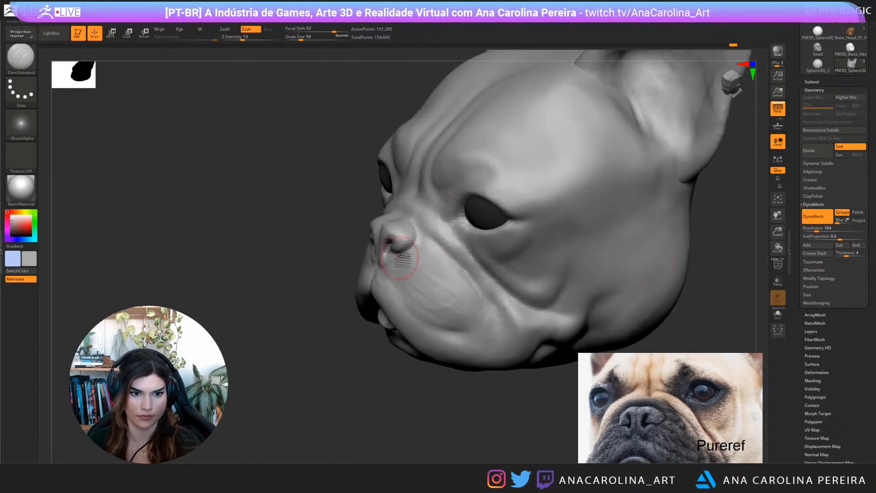
Reshape the side of the nose and the adjoining muzzle in side view with the Move brush at draw size 59
{"action": "key", "text": "b"}
{"action": "key", "text": "m"}
{"action": "key", "text": "v"}
{"action": "left_click_drag", "start_coordinate": [343, 362], "coordinate": [400, 277]}
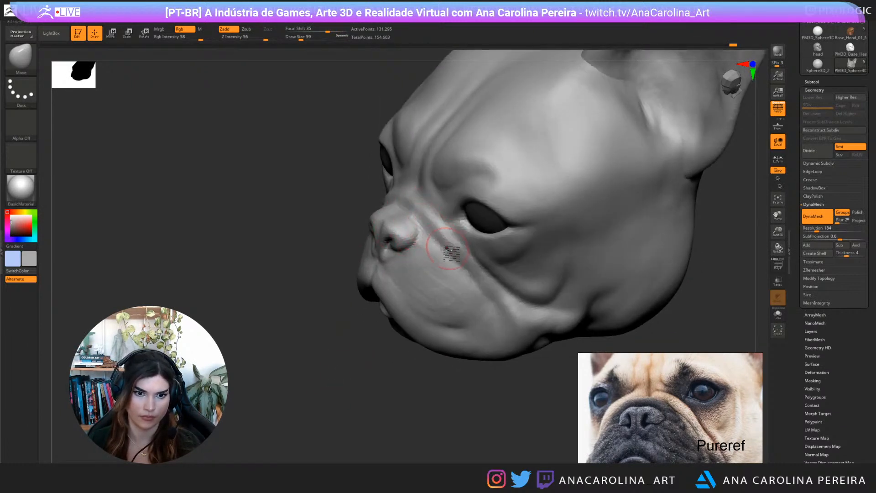
Build up the side of the muzzle and the area behind the nostril with ClayBuildup at draw size 49
{"action": "right_click_drag", "start_coordinate": [460, 267], "coordinate": [446, 352], "text": "ctrl"}
{"action": "mouse_move", "coordinate": [445, 352]}
{"action": "left_mouse_down"}
{"action": "mouse_move", "coordinate": [505, 358]}
{"action": "mouse_move", "coordinate": [504, 335]}
{"action": "mouse_move", "coordinate": [565, 373]}
{"action": "mouse_move", "coordinate": [475, 413]}
{"action": "left_mouse_up"}
{"action": "key", "text": "b"}
{"action": "key", "text": "c"}
{"action": "key", "text": "b"}
{"action": "right_click_drag", "start_coordinate": [475, 413], "coordinate": [477, 449], "text": "ctrl"}
{"action": "left_click_drag", "start_coordinate": [478, 422], "coordinate": [382, 202]}
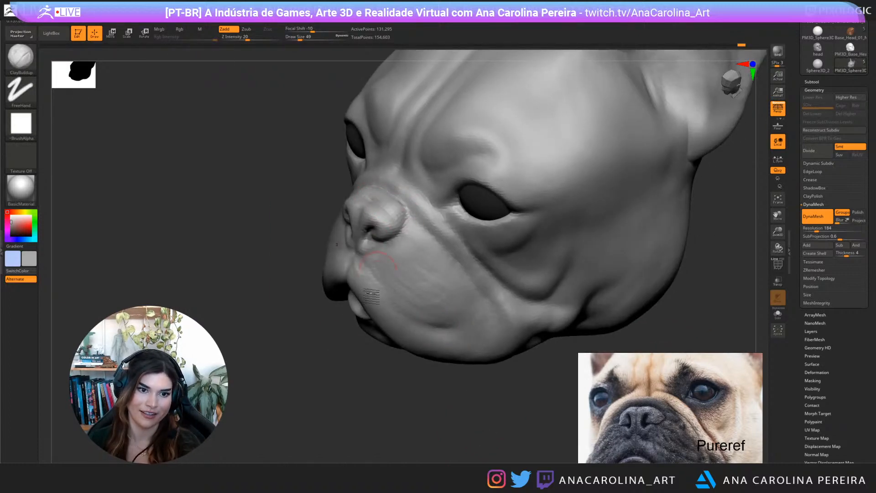
{"action": "mouse_move", "coordinate": [371, 296]}
{"action": "left_mouse_down"}
{"action": "mouse_move", "coordinate": [347, 315]}
{"action": "mouse_move", "coordinate": [362, 349]}
{"action": "mouse_move", "coordinate": [424, 324]}
{"action": "mouse_move", "coordinate": [402, 226]}
{"action": "left_mouse_up"}
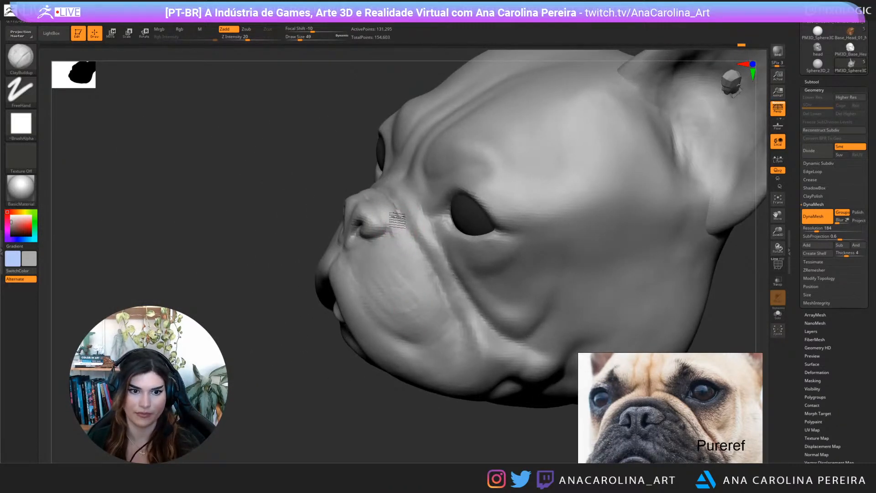
Build up and smooth the skin fold and muzzle beside the nose with the ClayBuildup brush at Z Intensity 20
{"action": "key", "text": "shift"}
{"action": "mouse_move", "coordinate": [401, 237]}
{"action": "left_mouse_down"}
{"action": "mouse_move", "coordinate": [374, 426]}
{"action": "mouse_move", "coordinate": [534, 298]}
{"action": "mouse_move", "coordinate": [495, 240]}
{"action": "left_mouse_up"}
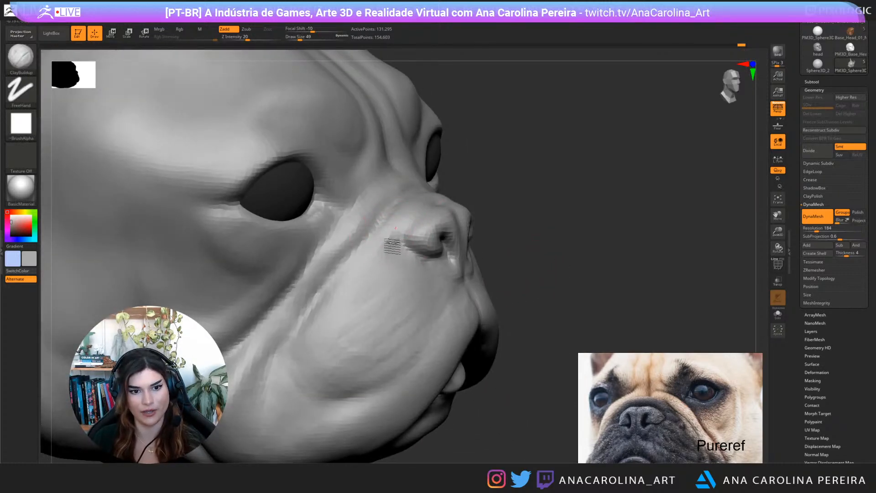
{"action": "mouse_move", "coordinate": [541, 234]}
{"action": "left_mouse_down"}
{"action": "mouse_move", "coordinate": [525, 225]}
{"action": "mouse_move", "coordinate": [622, 221]}
{"action": "mouse_move", "coordinate": [553, 246]}
{"action": "mouse_move", "coordinate": [538, 274]}
{"action": "mouse_move", "coordinate": [404, 224]}
{"action": "left_mouse_up"}
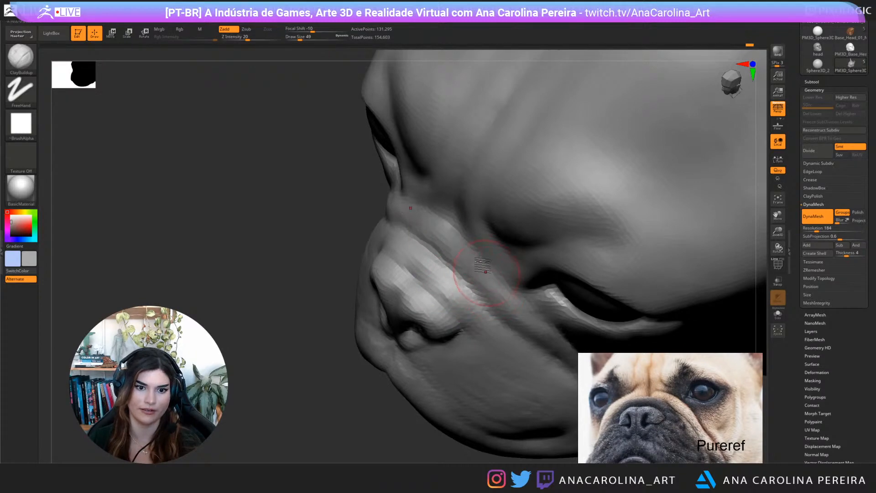
{"action": "mouse_move", "coordinate": [470, 292]}
{"action": "left_mouse_down"}
{"action": "mouse_move", "coordinate": [323, 323]}
{"action": "mouse_move", "coordinate": [335, 338]}
{"action": "mouse_move", "coordinate": [733, 248]}
{"action": "mouse_move", "coordinate": [708, 219]}
{"action": "mouse_move", "coordinate": [672, 202]}
{"action": "mouse_move", "coordinate": [609, 206]}
{"action": "mouse_move", "coordinate": [675, 231]}
{"action": "mouse_move", "coordinate": [642, 239]}
{"action": "mouse_move", "coordinate": [656, 242]}
{"action": "left_mouse_up"}
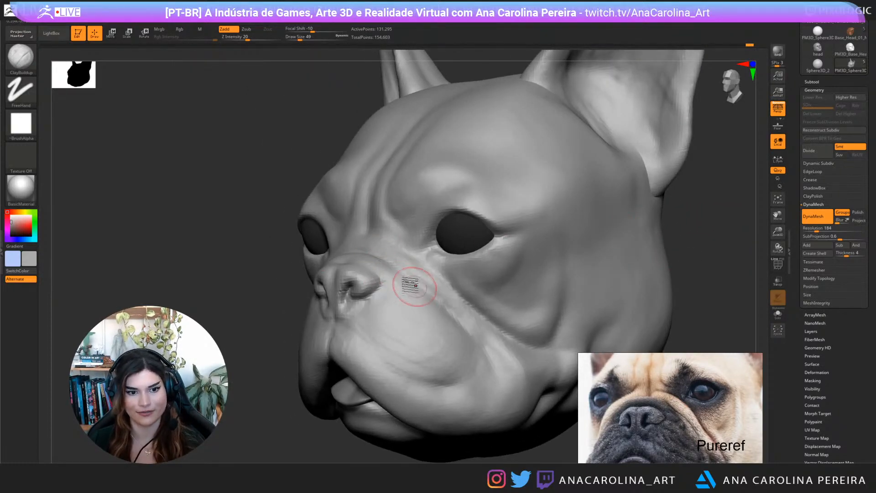
{"action": "mouse_move", "coordinate": [274, 311]}
{"action": "left_mouse_down"}
{"action": "mouse_move", "coordinate": [280, 317]}
{"action": "mouse_move", "coordinate": [522, 250]}
{"action": "mouse_move", "coordinate": [557, 238]}
{"action": "mouse_move", "coordinate": [545, 236]}
{"action": "mouse_move", "coordinate": [566, 219]}
{"action": "mouse_move", "coordinate": [626, 250]}
{"action": "mouse_move", "coordinate": [411, 273]}
{"action": "left_mouse_up"}
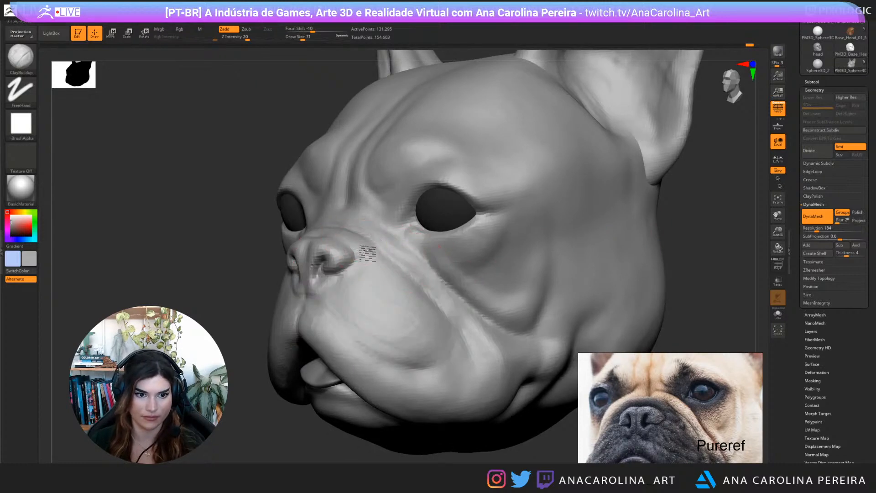
{"action": "mouse_move", "coordinate": [375, 413]}
{"action": "left_mouse_down"}
{"action": "mouse_move", "coordinate": [382, 452]}
{"action": "mouse_move", "coordinate": [466, 432]}
{"action": "mouse_move", "coordinate": [477, 397]}
{"action": "mouse_move", "coordinate": [548, 366]}
{"action": "left_mouse_up"}
{"action": "key", "text": "s"}
{"action": "left_click_drag", "start_coordinate": [384, 288], "coordinate": [363, 287]}
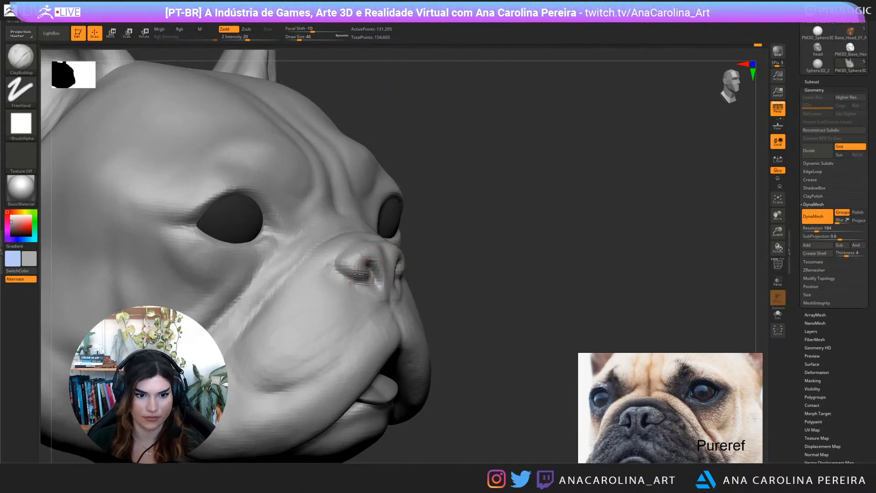
Flatten the planes around the nostrils with the TrimDynamic brush at Z Intensity 43, using a draw size of 97
{"action": "key", "text": "b"}
{"action": "key", "text": "t"}
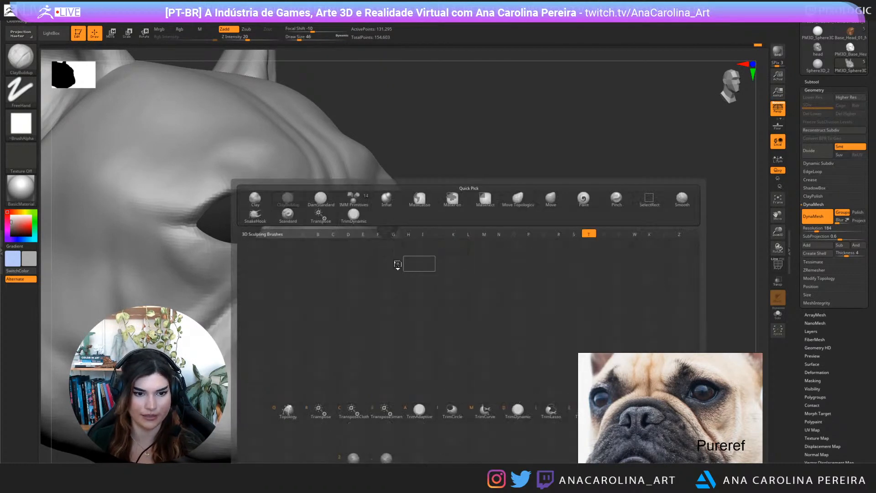
{"action": "key", "text": "d"}
{"action": "key", "text": "space"}
{"action": "key", "text": "space"}
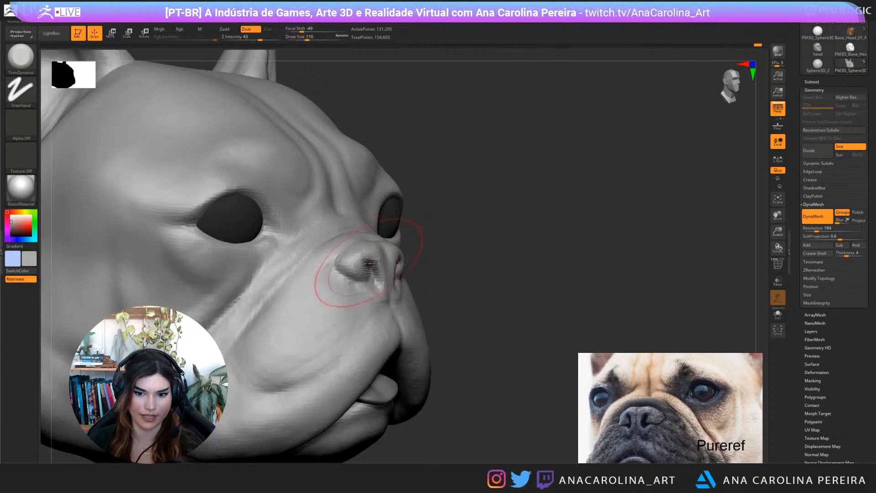
{"action": "mouse_move", "coordinate": [378, 281]}
{"action": "left_mouse_down"}
{"action": "mouse_move", "coordinate": [378, 264]}
{"action": "mouse_move", "coordinate": [368, 288]}
{"action": "mouse_move", "coordinate": [357, 269]}
{"action": "left_mouse_up"}
{"action": "left_click_drag", "start_coordinate": [447, 273], "coordinate": [401, 274]}
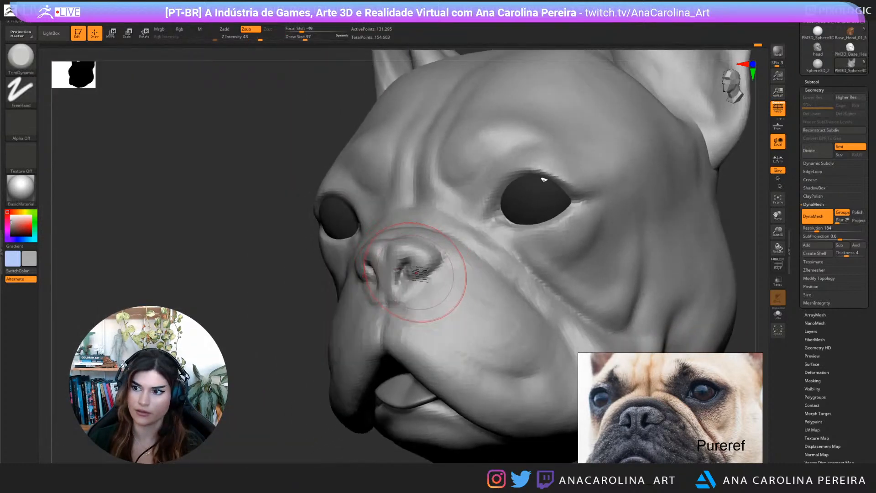
{"action": "left_click_drag", "start_coordinate": [266, 350], "coordinate": [242, 358]}
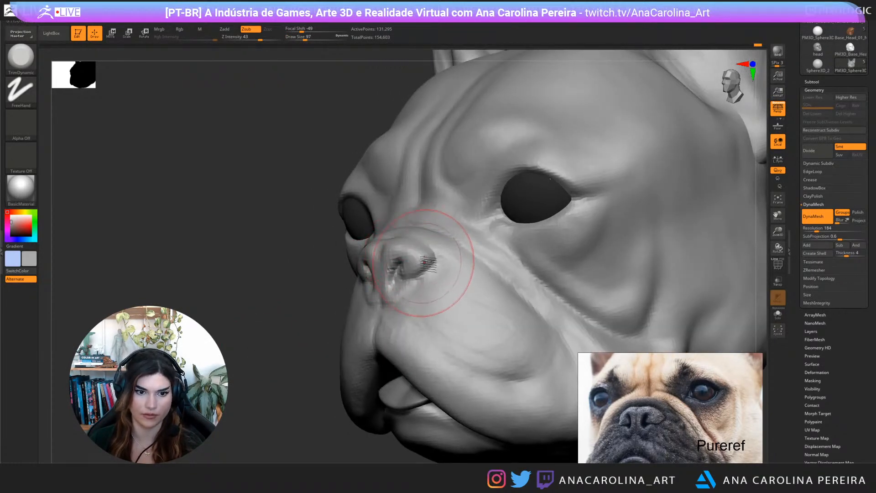
{"action": "key", "text": "space"}
{"action": "left_click_drag", "start_coordinate": [424, 276], "coordinate": [418, 277]}
Carve the nostril creases with the DamStandard brush, setting Z Intensity to 32 and draw size to 35
{"action": "key", "text": "b"}
{"action": "key", "text": "d"}
{"action": "key", "text": "s"}
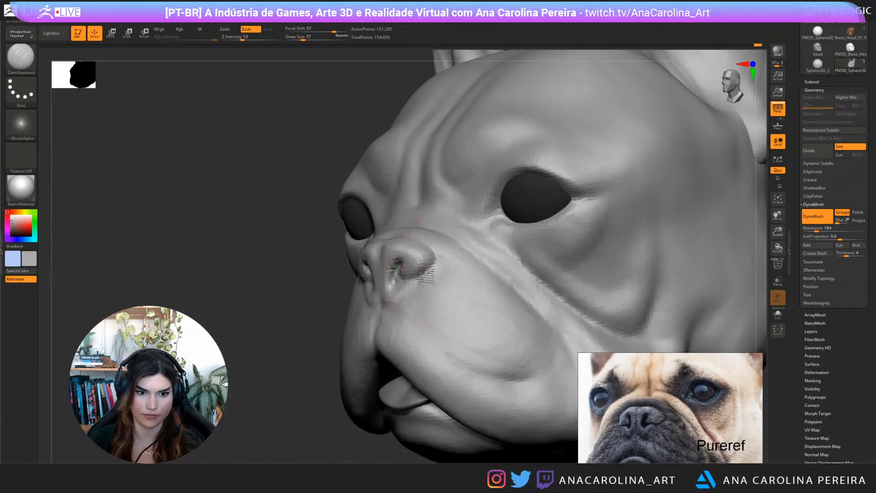
{"action": "key", "text": "space"}
{"action": "left_click_drag", "start_coordinate": [414, 283], "coordinate": [409, 283]}
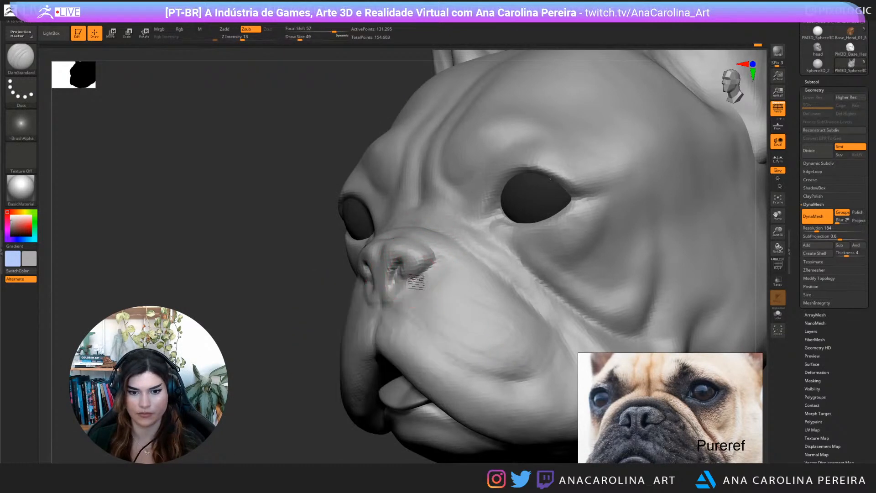
{"action": "key", "text": "space"}
{"action": "left_click_drag", "start_coordinate": [357, 347], "coordinate": [369, 347]}
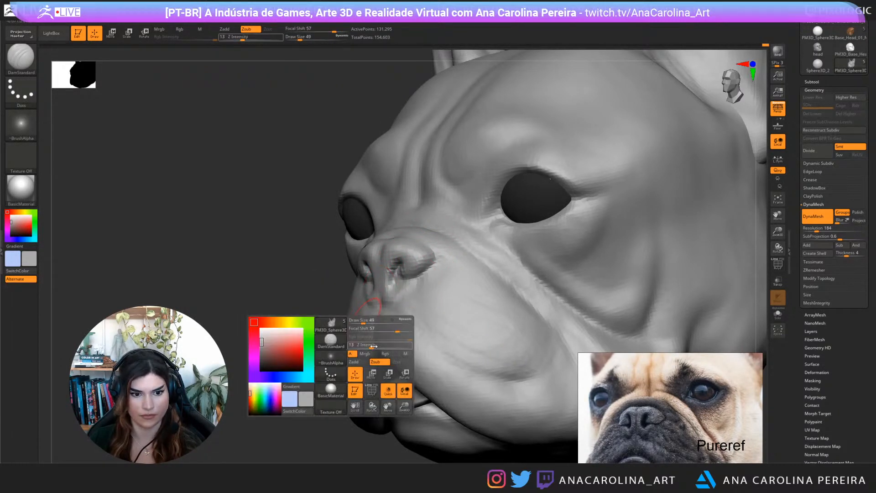
{"action": "left_click_drag", "start_coordinate": [289, 372], "coordinate": [329, 371]}
{"action": "key", "text": "space"}
{"action": "left_click_drag", "start_coordinate": [401, 277], "coordinate": [398, 276]}
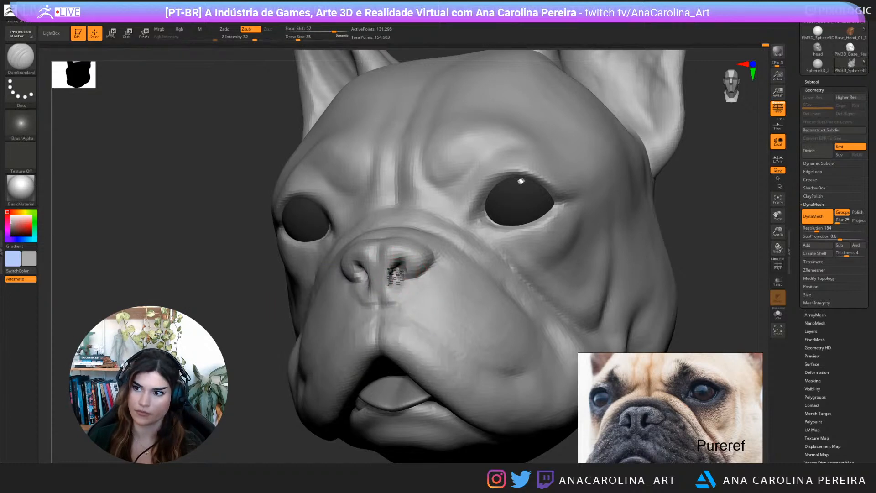
{"action": "left_click_drag", "start_coordinate": [212, 452], "coordinate": [280, 395]}
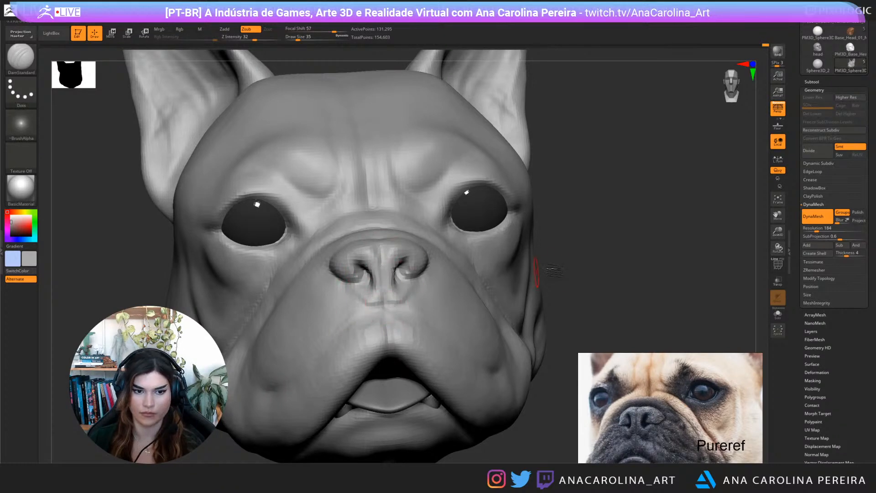
Reshape the front and profile of the nose with the Move brush at a draw size of about 46
{"action": "mouse_move", "coordinate": [554, 270]}
{"action": "left_mouse_down"}
{"action": "mouse_move", "coordinate": [573, 254]}
{"action": "mouse_move", "coordinate": [567, 240]}
{"action": "mouse_move", "coordinate": [554, 239]}
{"action": "mouse_move", "coordinate": [552, 255]}
{"action": "mouse_move", "coordinate": [538, 251]}
{"action": "left_mouse_up"}
{"action": "key", "text": "b"}
{"action": "key", "text": "m"}
{"action": "key", "text": "v"}
{"action": "key", "text": "space"}
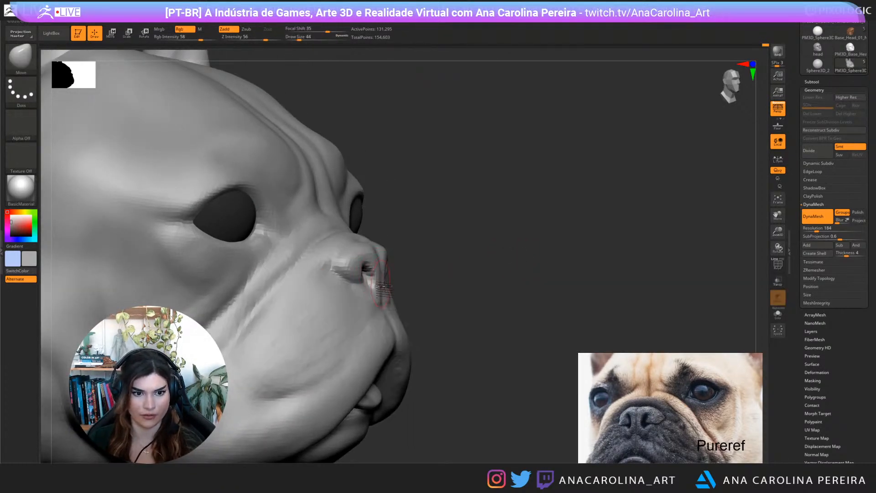
{"action": "mouse_move", "coordinate": [411, 296]}
{"action": "left_mouse_down"}
{"action": "mouse_move", "coordinate": [433, 294]}
{"action": "mouse_move", "coordinate": [407, 254]}
{"action": "left_mouse_up"}
{"action": "left_click_drag", "start_coordinate": [470, 258], "coordinate": [393, 260]}
{"action": "mouse_move", "coordinate": [559, 229]}
{"action": "left_mouse_down", "text": "alt"}
{"action": "mouse_move", "coordinate": [553, 219]}
{"action": "mouse_move", "coordinate": [562, 288]}
{"action": "mouse_move", "coordinate": [599, 243]}
{"action": "mouse_move", "coordinate": [579, 241]}
{"action": "mouse_move", "coordinate": [573, 218]}
{"action": "left_mouse_up", "text": "alt"}
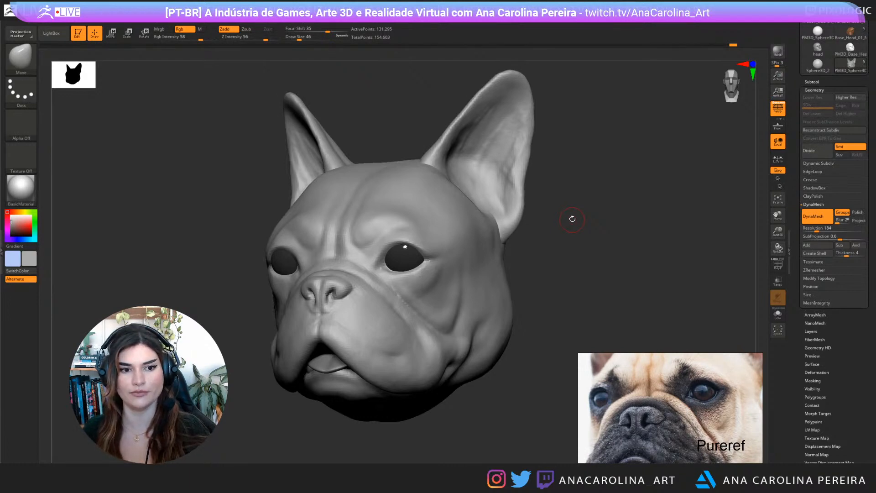
Build up the cheek fold beneath the eye with the ClayBuildup brush at draw size 41
{"action": "mouse_move", "coordinate": [522, 324]}
{"action": "left_mouse_down"}
{"action": "mouse_move", "coordinate": [525, 303]}
{"action": "mouse_move", "coordinate": [554, 292]}
{"action": "mouse_move", "coordinate": [553, 313]}
{"action": "left_mouse_up"}
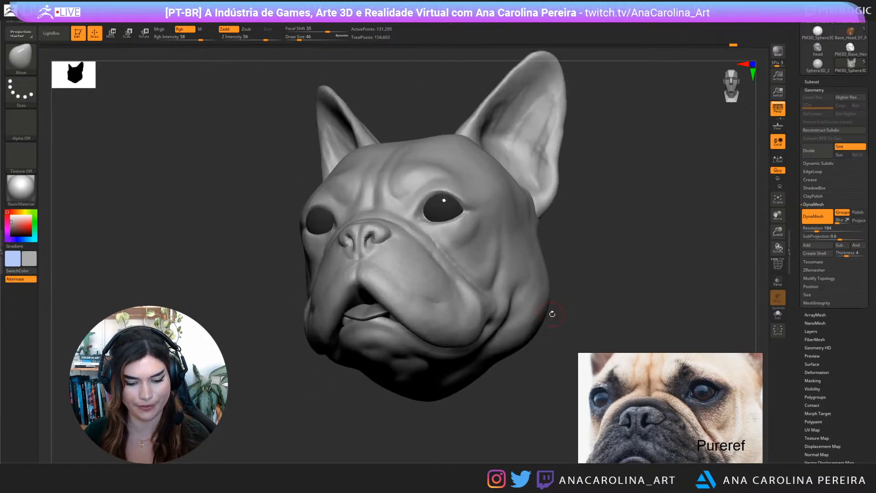
{"action": "key", "text": "b"}
{"action": "key", "text": "b"}
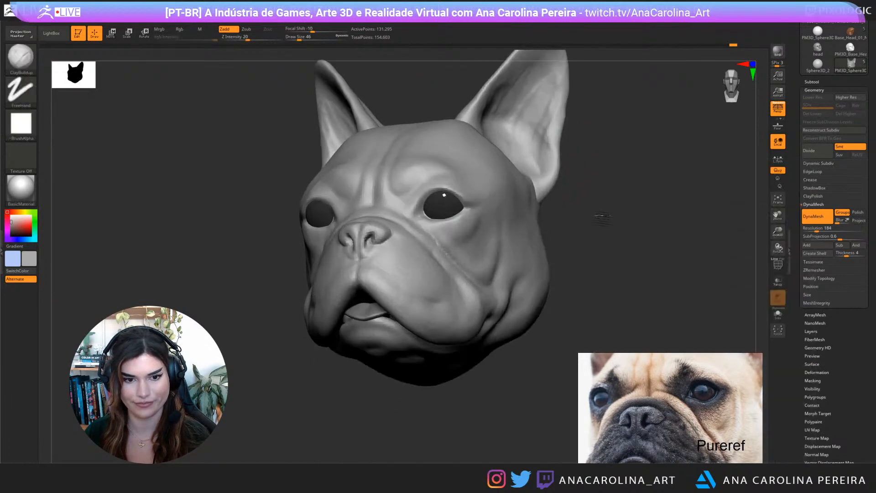
{"action": "key", "text": "space"}
{"action": "key", "text": "space"}
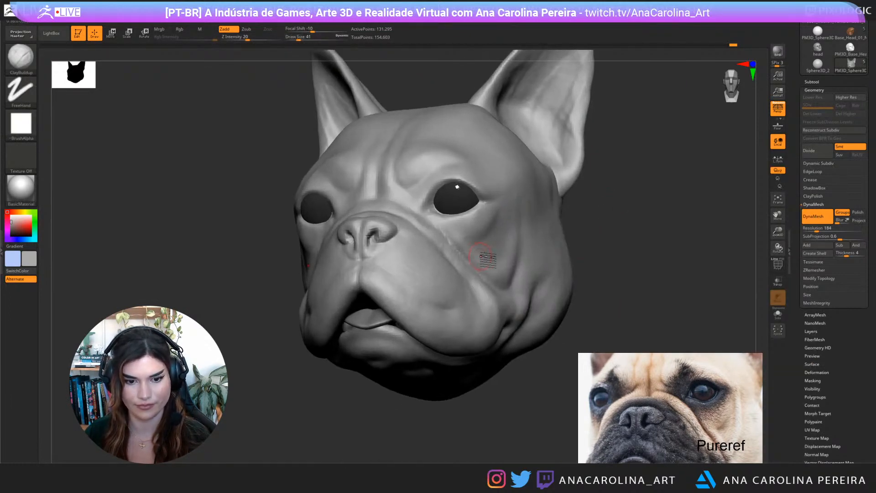
Crease the fold between cheek and muzzle with the DamStandard brush at Z Intensity 15 and draw size 108
{"action": "key", "text": "b"}
{"action": "key", "text": "d"}
{"action": "key", "text": "s"}
{"action": "key", "text": "space"}
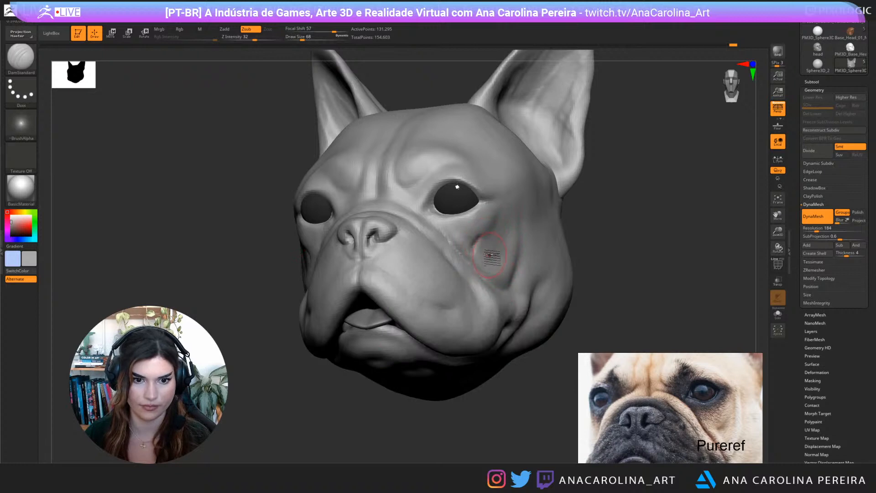
{"action": "key", "text": "space"}
{"action": "left_click", "coordinate": [492, 255]}
{"action": "key", "text": "space"}
{"action": "left_click_drag", "start_coordinate": [501, 280], "coordinate": [499, 280]}
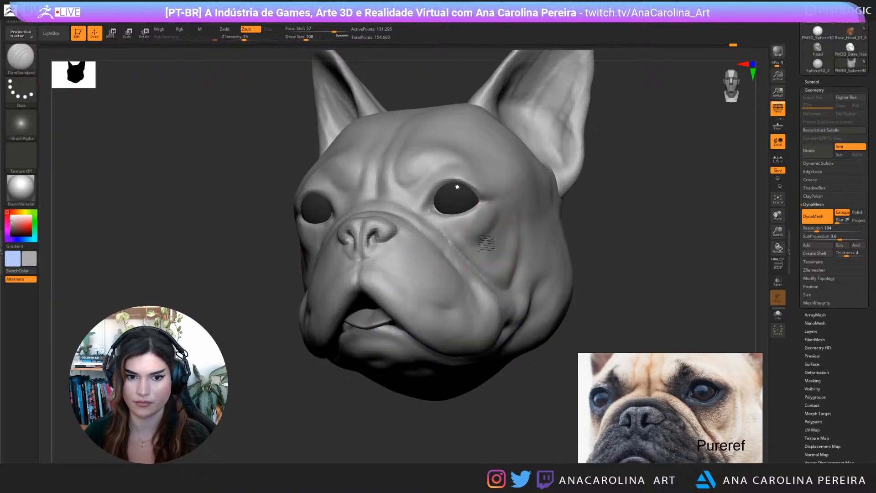
{"action": "left_click_drag", "start_coordinate": [608, 229], "coordinate": [565, 215], "text": "shift"}
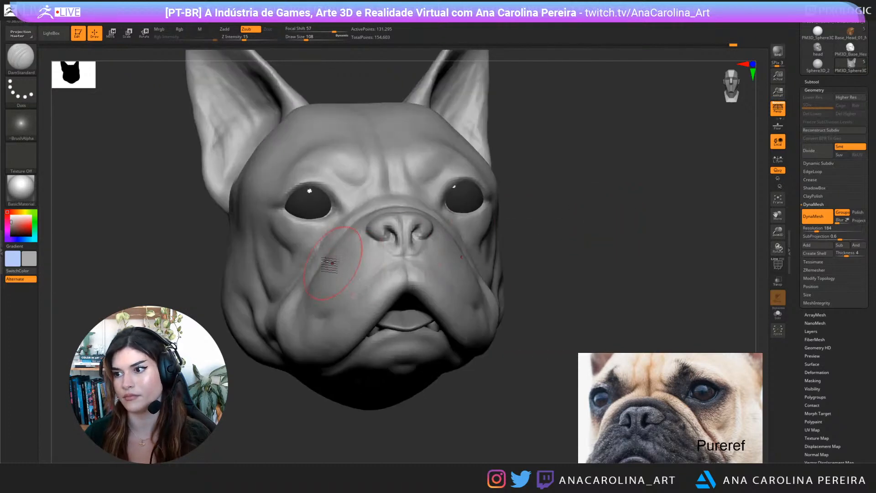
Define the eyelid rim with DamStandard at draw size 46 and sharpen the eye corners with the Pinch brush
{"action": "mouse_move", "coordinate": [547, 288]}
{"action": "left_mouse_down", "text": "alt"}
{"action": "mouse_move", "coordinate": [544, 258]}
{"action": "mouse_move", "coordinate": [575, 274]}
{"action": "mouse_move", "coordinate": [563, 268]}
{"action": "mouse_move", "coordinate": [552, 281]}
{"action": "mouse_move", "coordinate": [558, 320]}
{"action": "left_mouse_up", "text": "alt"}
{"action": "key", "text": "space"}
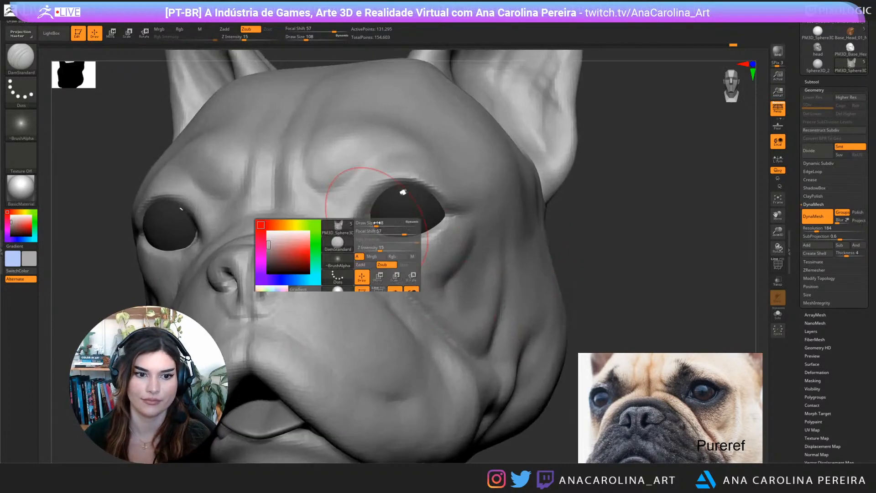
{"action": "left_click_drag", "start_coordinate": [377, 224], "coordinate": [370, 223]}
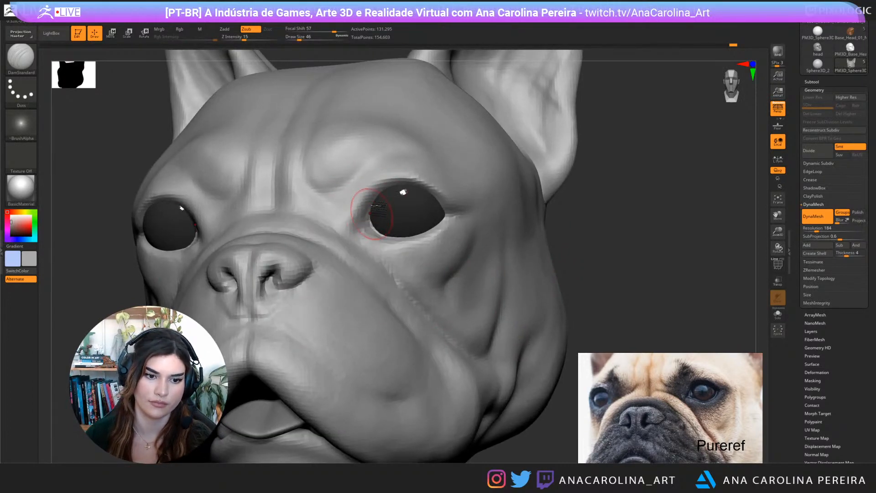
{"action": "key", "text": "b"}
{"action": "key", "text": "p"}
{"action": "key", "text": "i"}
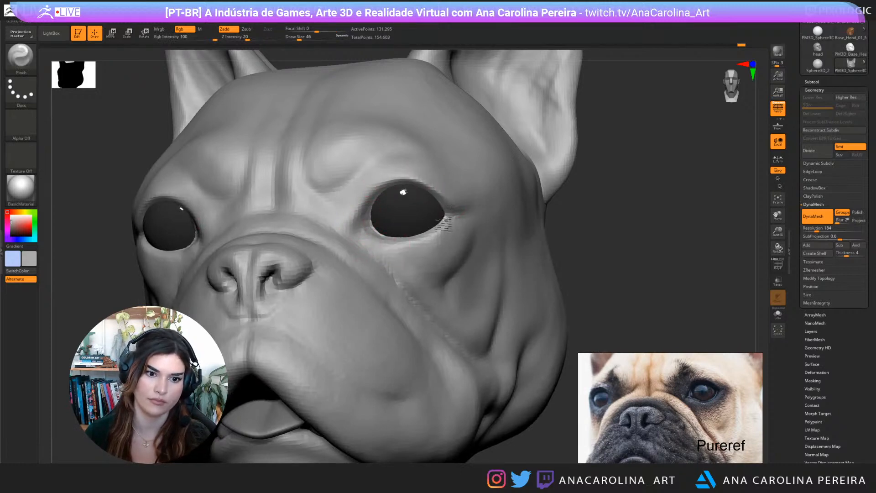
Carve the inner eye corner with the DamStandard brush, setting draw size to 20 and Z Intensity to 28
{"action": "key", "text": "b"}
{"action": "key", "text": "d"}
{"action": "key", "text": "s"}
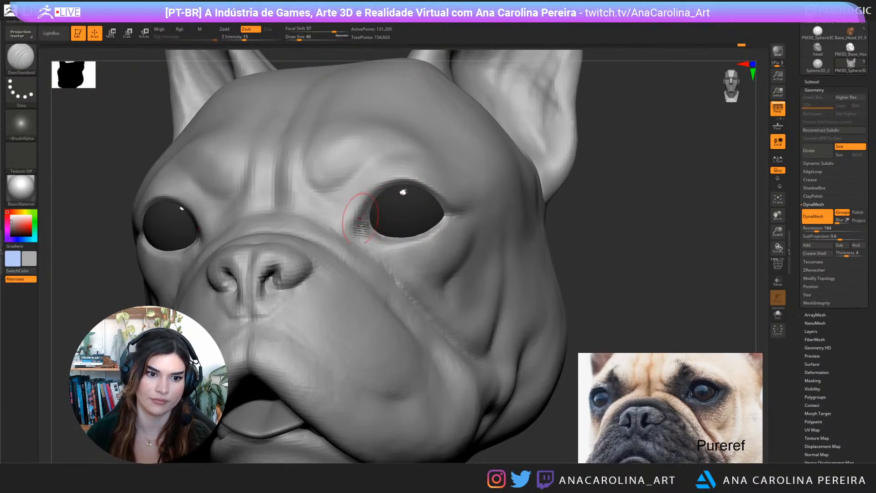
{"action": "key", "text": "ctrl"}
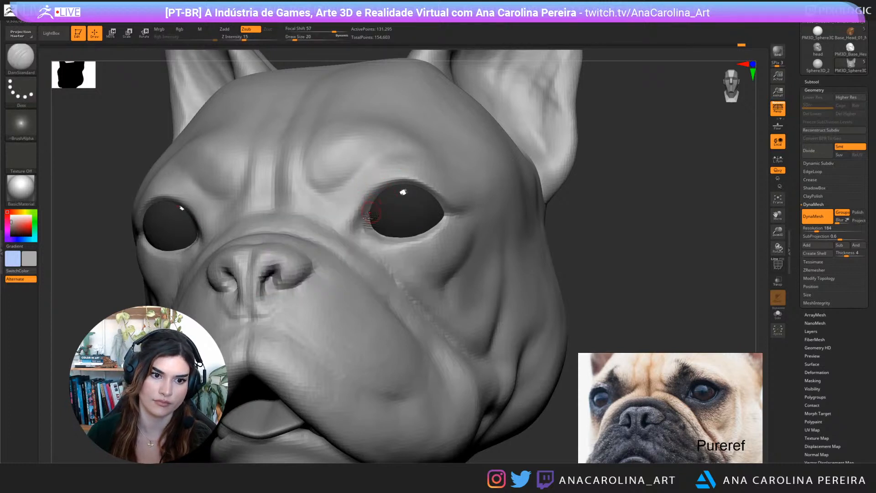
{"action": "key", "text": "space"}
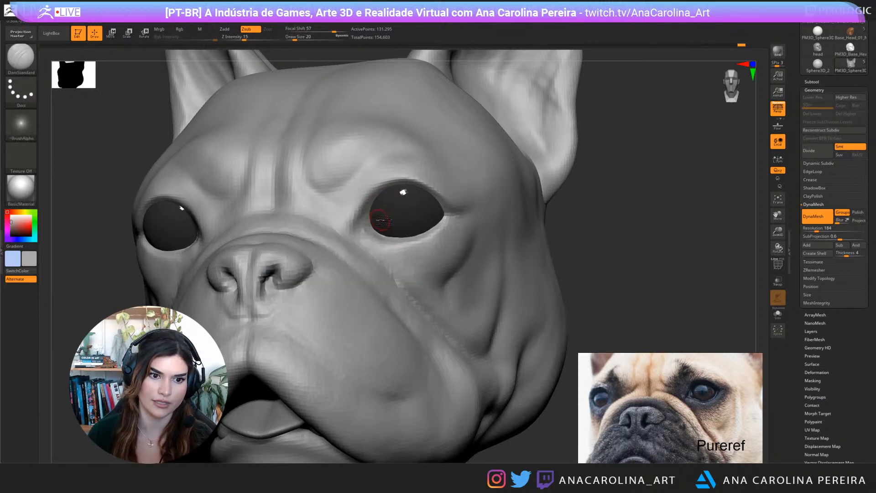
{"action": "key", "text": "space"}
{"action": "left_click_drag", "start_coordinate": [397, 242], "coordinate": [405, 242]}
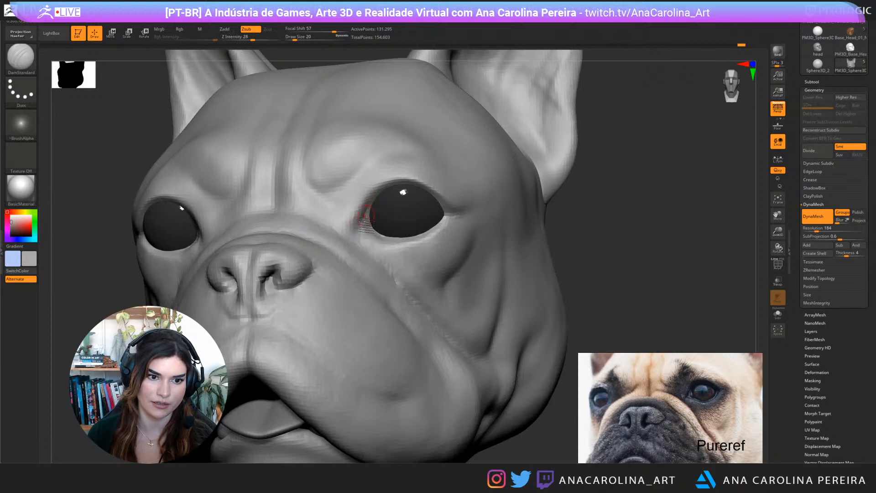
Deepen the tear duct and the lower eyelid's inner edge with DamStandard at draw size 22
{"action": "mouse_move", "coordinate": [607, 159]}
{"action": "left_mouse_down"}
{"action": "mouse_move", "coordinate": [616, 153]}
{"action": "mouse_move", "coordinate": [628, 162]}
{"action": "mouse_move", "coordinate": [612, 159]}
{"action": "mouse_move", "coordinate": [592, 198]}
{"action": "mouse_move", "coordinate": [610, 254]}
{"action": "mouse_move", "coordinate": [554, 255]}
{"action": "left_mouse_up"}
{"action": "key", "text": "space"}
{"action": "left_click_drag", "start_coordinate": [429, 240], "coordinate": [431, 240]}
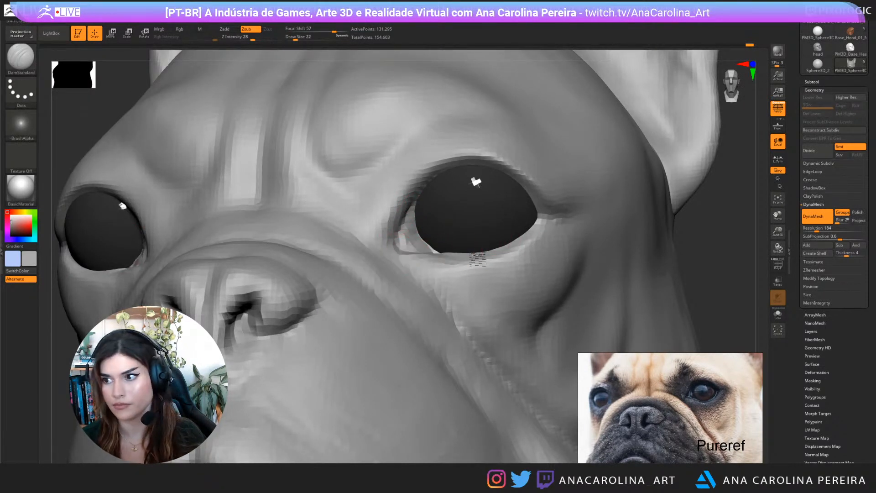
{"action": "key", "text": "ctrl"}
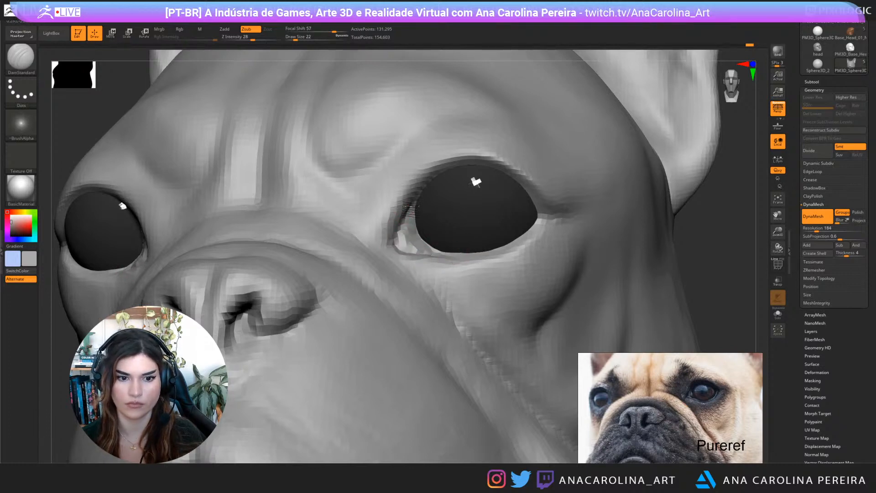
Adjust the inner eye corner and lower lid with the Move brush at draw sizes 29 and 39, and frame the head
{"action": "key", "text": "b"}
{"action": "key", "text": "m"}
{"action": "key", "text": "v"}
{"action": "key", "text": "space"}
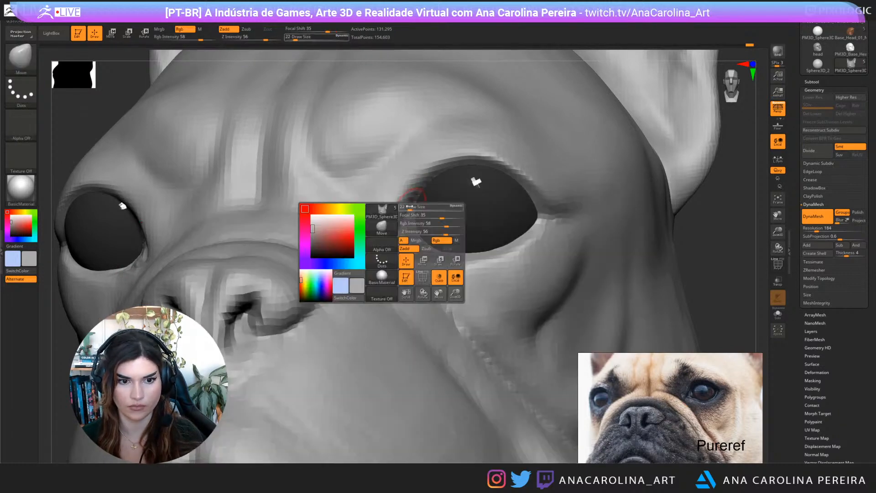
{"action": "mouse_move", "coordinate": [404, 229]}
{"action": "left_mouse_down"}
{"action": "mouse_move", "coordinate": [403, 211]}
{"action": "mouse_move", "coordinate": [402, 243]}
{"action": "left_mouse_up"}
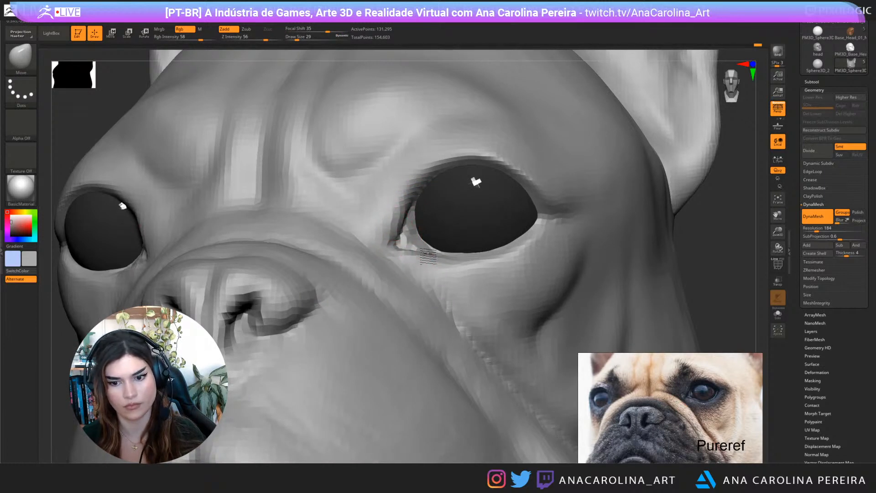
{"action": "key", "text": "space"}
{"action": "left_click_drag", "start_coordinate": [453, 260], "coordinate": [461, 259]}
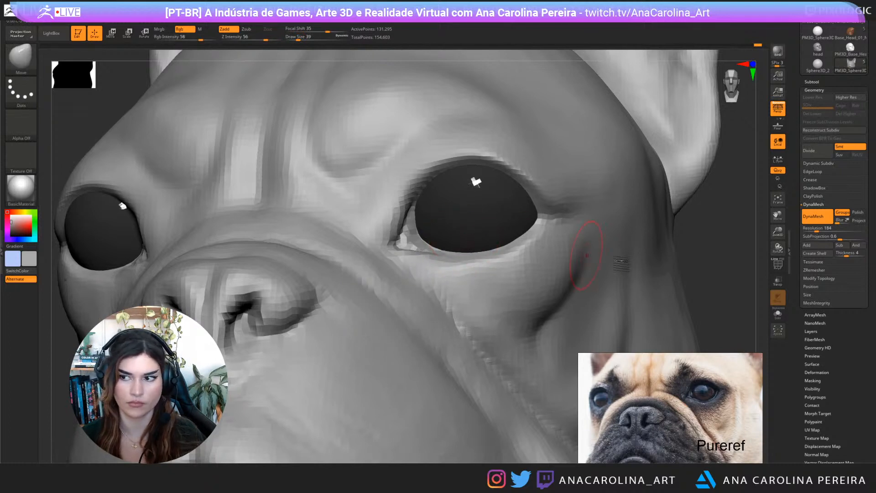
{"action": "key", "text": "f"}
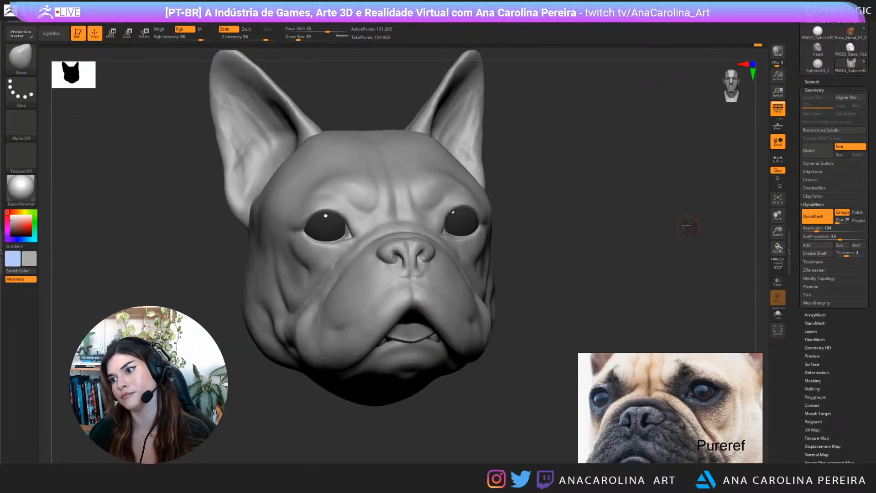
Carve the crease above the upper eyelid with the DamStandard brush at draw size 41 and soften it with Smooth
{"action": "left_click_drag", "start_coordinate": [700, 202], "coordinate": [675, 227]}
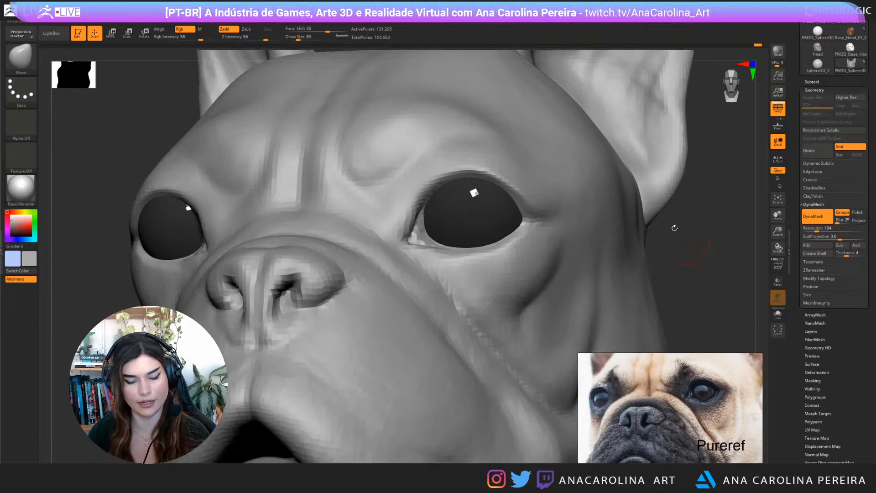
{"action": "key", "text": "b"}
{"action": "key", "text": "d"}
{"action": "key", "text": "s"}
{"action": "key", "text": "space"}
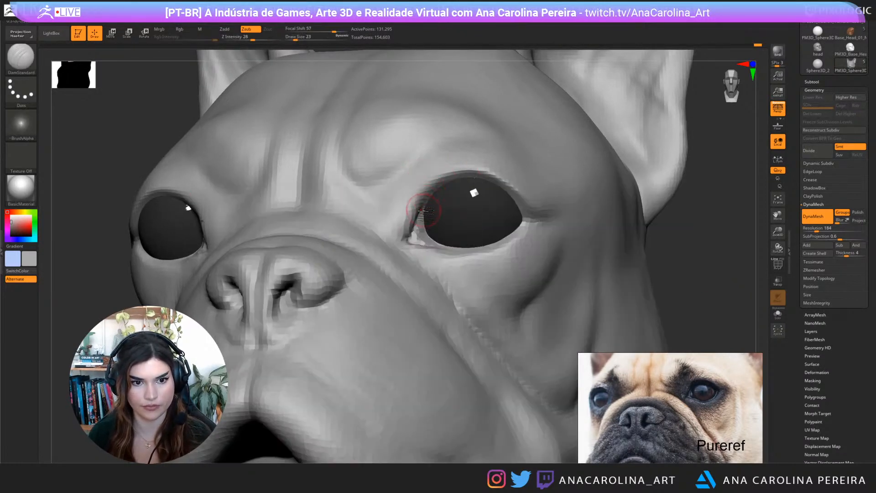
{"action": "key", "text": "space"}
{"action": "left_click_drag", "start_coordinate": [445, 191], "coordinate": [451, 189]}
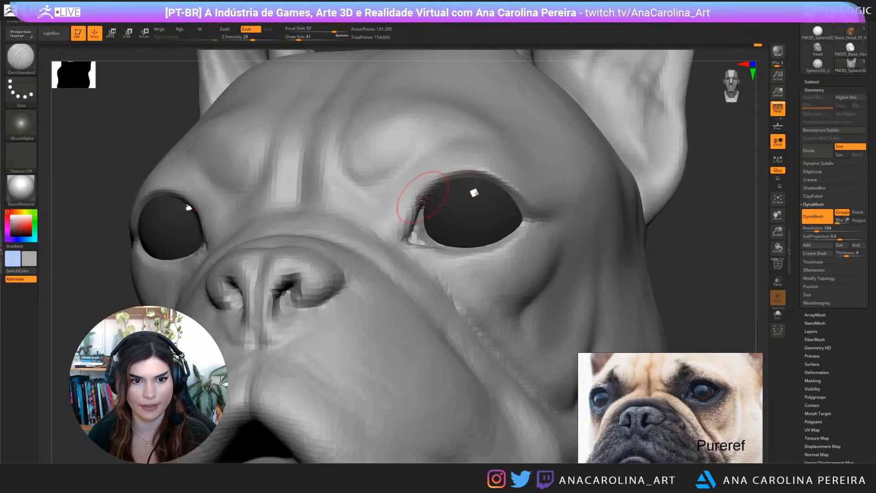
{"action": "mouse_move", "coordinate": [405, 212]}
{"action": "left_mouse_down"}
{"action": "mouse_move", "coordinate": [423, 182]}
{"action": "mouse_move", "coordinate": [489, 165]}
{"action": "left_mouse_up"}
{"action": "left_click_drag", "start_coordinate": [709, 199], "coordinate": [607, 213]}
{"action": "left_click_drag", "start_coordinate": [712, 218], "coordinate": [618, 269], "text": "alt"}
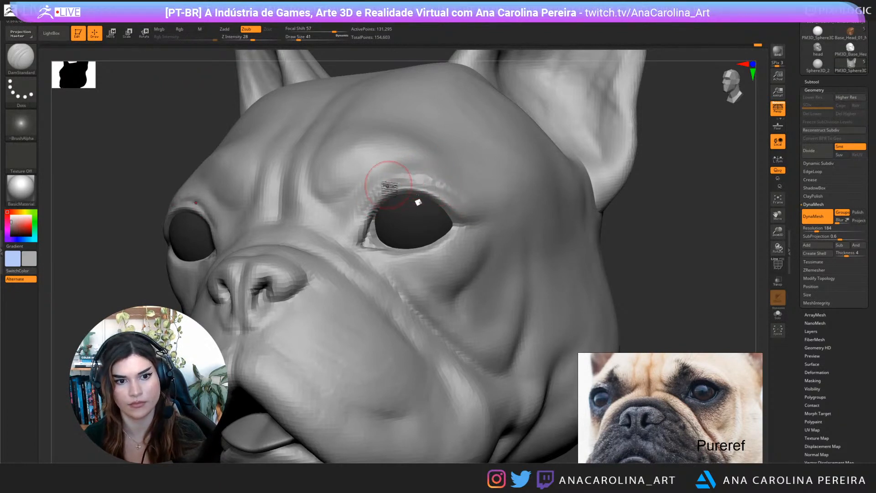
{"action": "key", "text": "shift"}
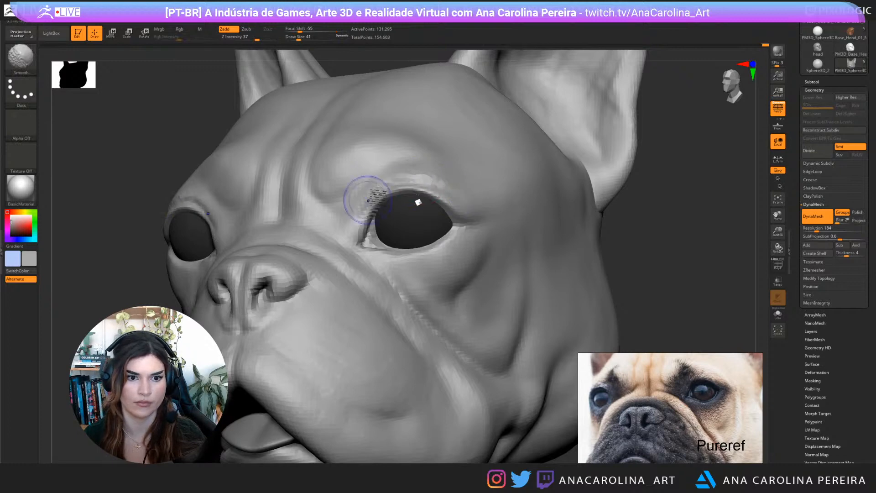
Compare the mouth with the reference photo, make the tongue active and choose light pink, RGB 235, 178, 178
{"action": "key", "text": "f"}
{"action": "left_click_drag", "start_coordinate": [677, 224], "coordinate": [657, 162]}
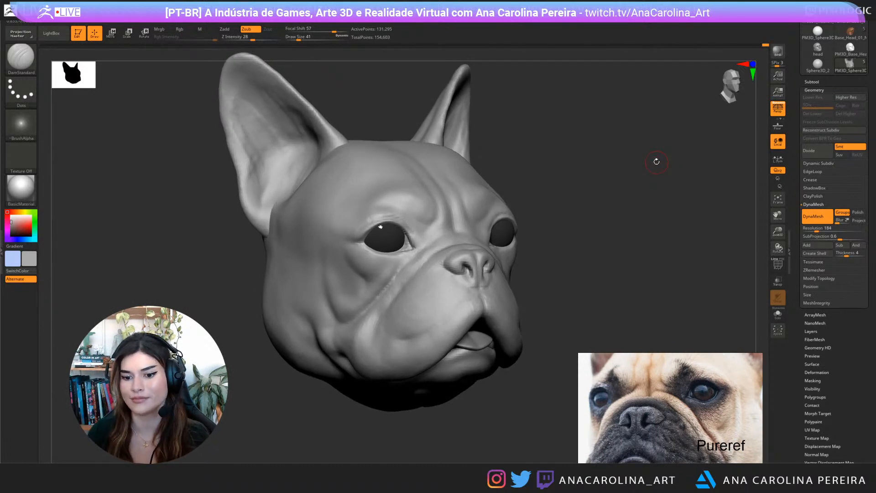
{"action": "scroll", "coordinate": [669, 354], "scroll_direction": "down", "scroll_amount": 3}
{"action": "scroll", "coordinate": [707, 379], "scroll_direction": "up", "scroll_amount": 4}
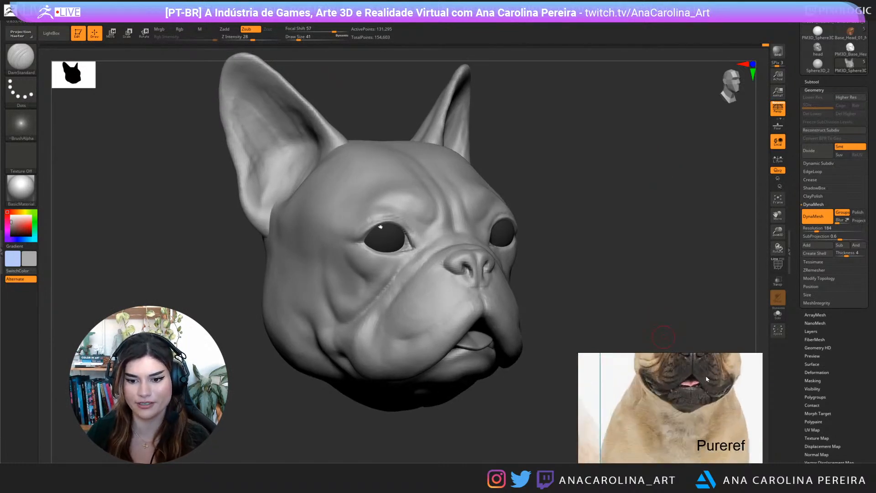
{"action": "left_click", "coordinate": [482, 343], "text": "alt"}
{"action": "left_click_drag", "start_coordinate": [544, 293], "coordinate": [532, 258], "text": "alt"}
{"action": "left_click_drag", "start_coordinate": [18, 230], "coordinate": [20, 218]}
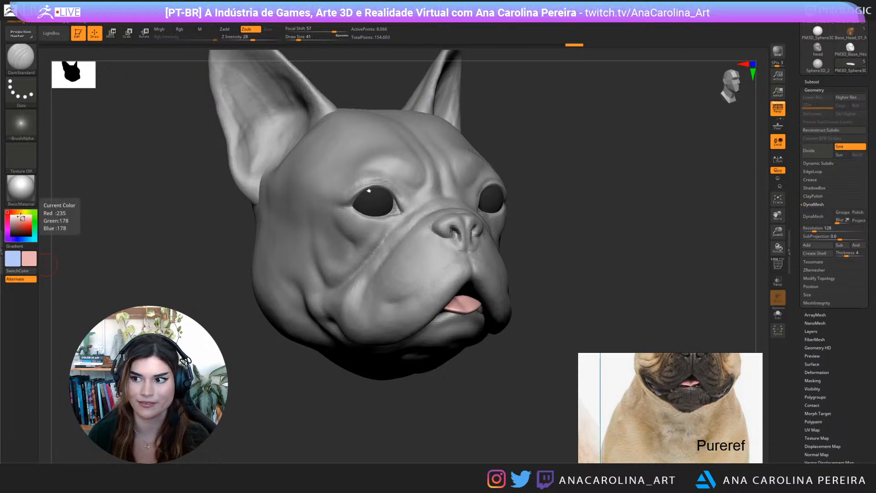
Switch to the Paint brush and fill the whole tongue object with the light pink colour
{"action": "key", "text": "bracketright"}
{"action": "key", "text": "bracketright"}
{"action": "key", "text": "bracketright"}
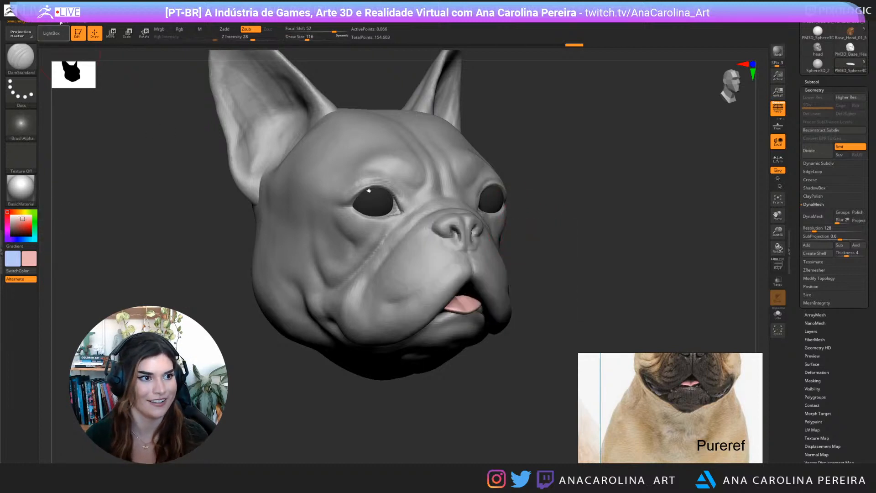
{"action": "key", "text": "b"}
{"action": "key", "text": "p"}
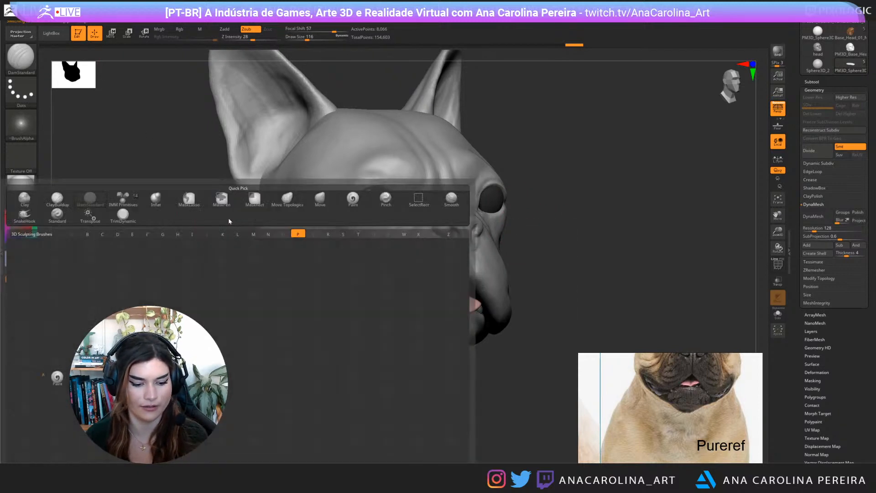
{"action": "key", "text": "a"}
{"action": "left_click", "coordinate": [45, 21]}
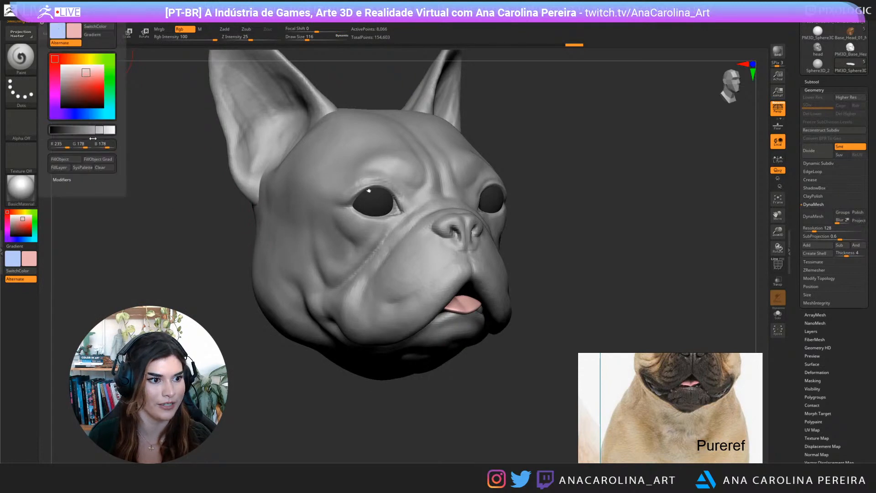
{"action": "left_click", "coordinate": [72, 159]}
Make the head mesh active and switch to the Move brush
{"action": "left_click", "coordinate": [396, 197], "text": "alt"}
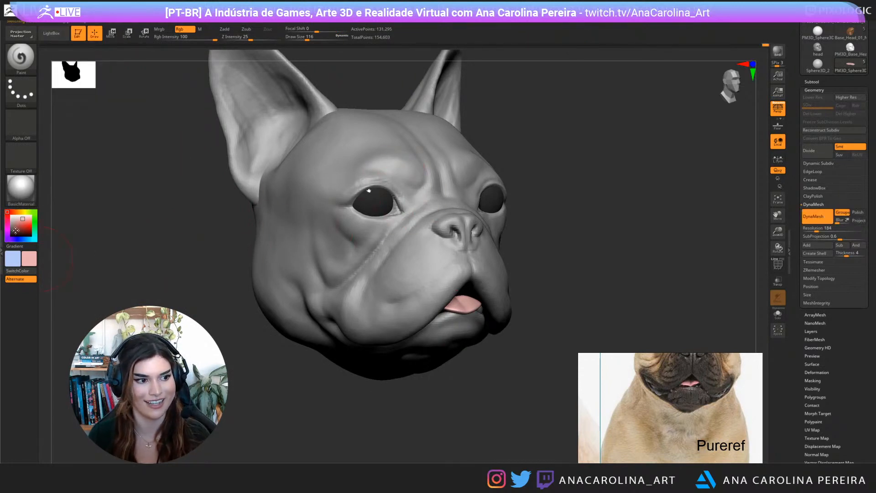
{"action": "mouse_move", "coordinate": [237, 346]}
{"action": "left_mouse_down"}
{"action": "mouse_move", "coordinate": [226, 345]}
{"action": "mouse_move", "coordinate": [250, 367]}
{"action": "mouse_move", "coordinate": [538, 363]}
{"action": "mouse_move", "coordinate": [573, 397]}
{"action": "mouse_move", "coordinate": [523, 417]}
{"action": "mouse_move", "coordinate": [556, 432]}
{"action": "left_mouse_up"}
{"action": "key", "text": "b"}
{"action": "key", "text": "m"}
{"action": "key", "text": "v"}
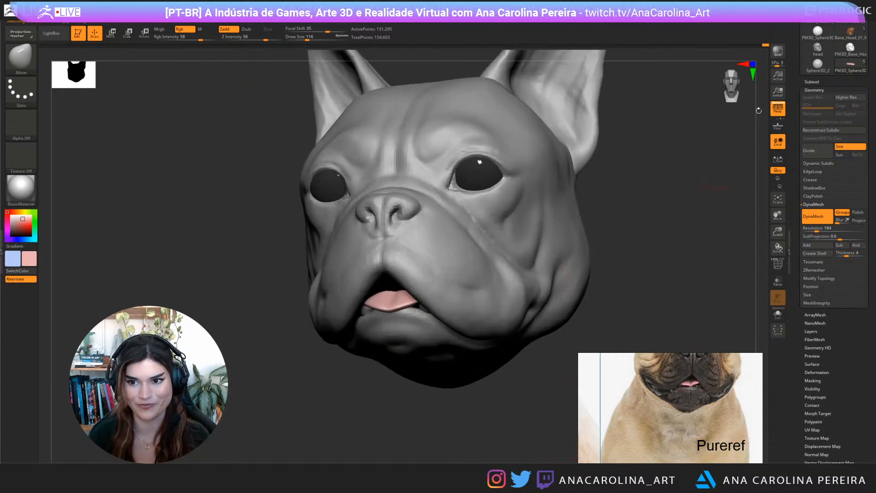
Select the teeth subtool and fill it with white, RGB 255, 255, 255, with the Paint brush active
{"action": "left_click", "coordinate": [812, 82]}
{"action": "left_click", "coordinate": [815, 137]}
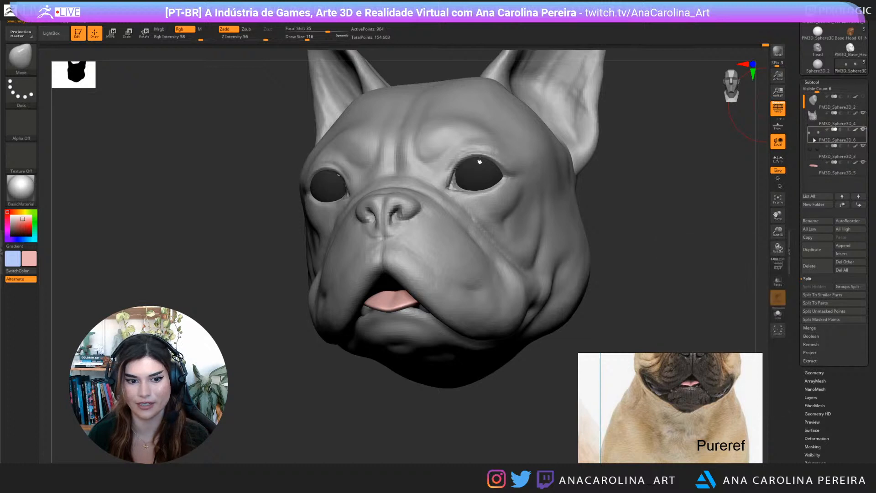
{"action": "left_click_drag", "start_coordinate": [22, 223], "coordinate": [17, 215]}
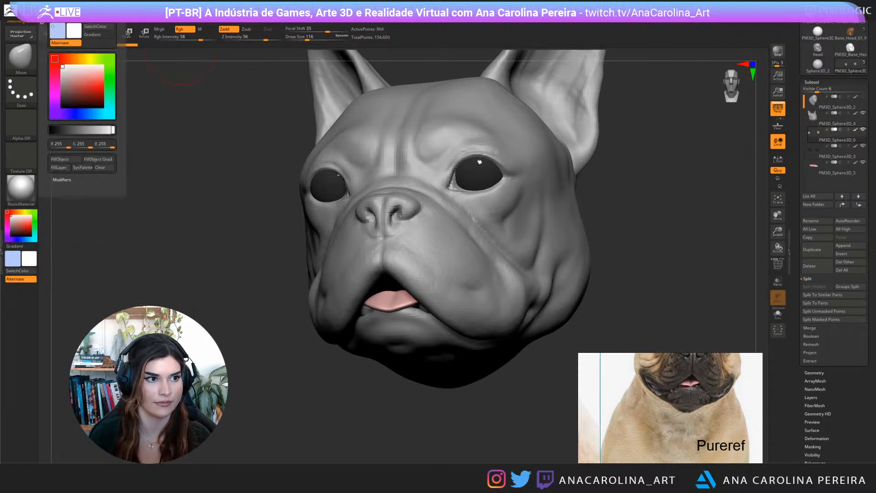
{"action": "key", "text": "b"}
{"action": "key", "text": "p"}
{"action": "key", "text": "a"}
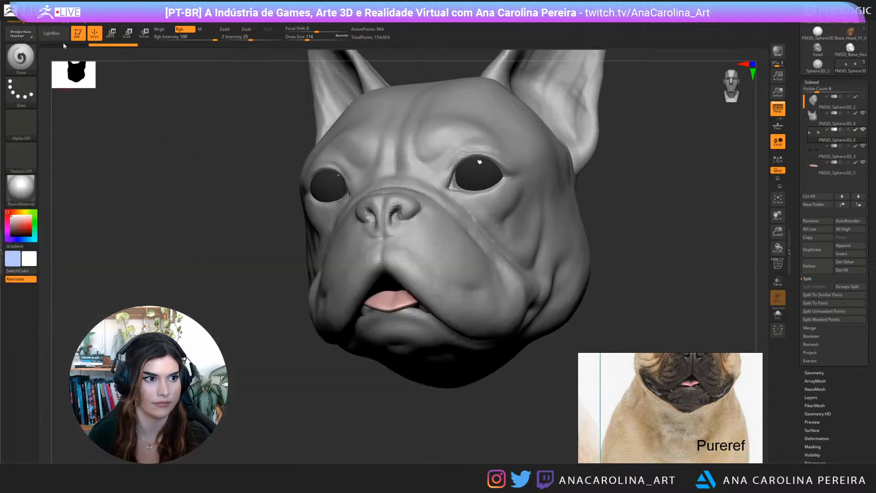
{"action": "left_click", "coordinate": [42, 21]}
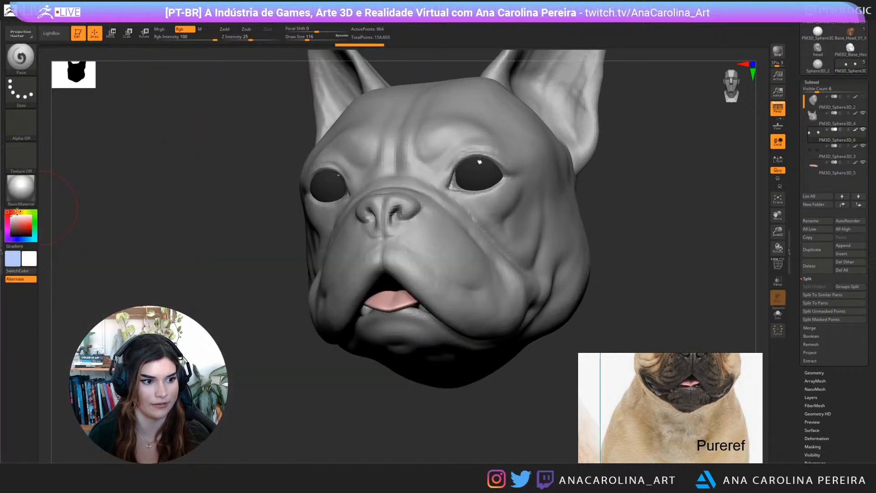
Change the colour to a warm off-white, RGB 239, 234, 222, and refill the teeth with it
{"action": "left_click_drag", "start_coordinate": [19, 216], "coordinate": [17, 217]}
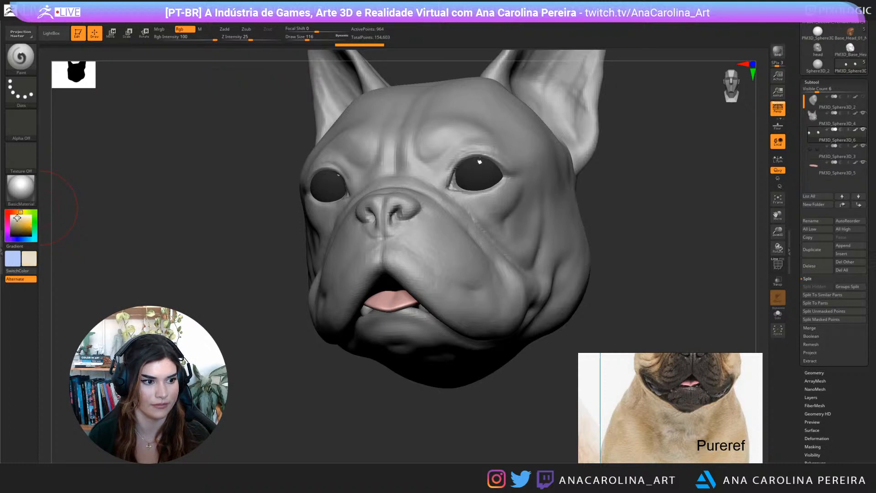
{"action": "left_click", "coordinate": [45, 20]}
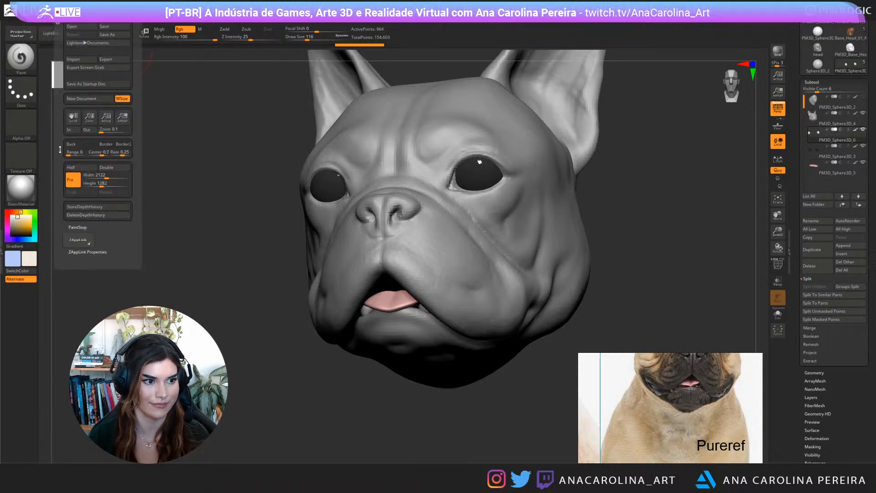
{"action": "left_click", "coordinate": [45, 20]}
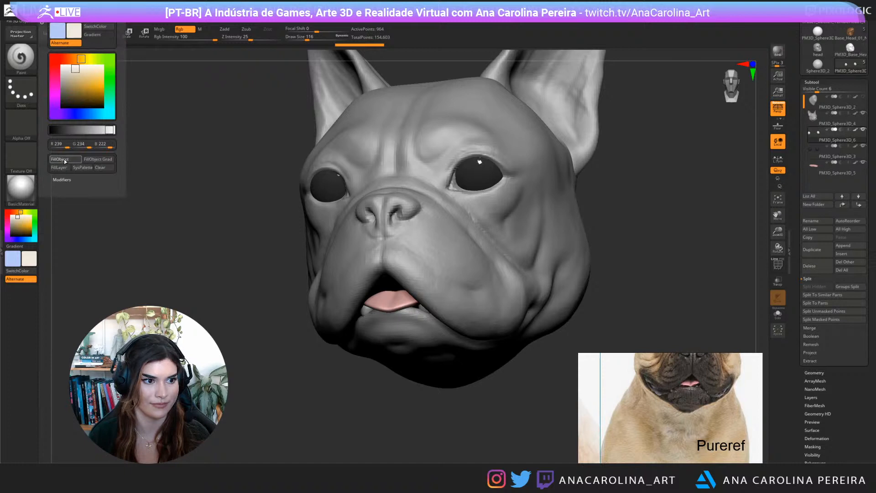
{"action": "left_click", "coordinate": [64, 160]}
Review the coloured mouth on the whole head, reselect the head mesh and activate the Move brush
{"action": "right_click_drag", "start_coordinate": [155, 219], "coordinate": [186, 250], "text": "ctrl"}
{"action": "left_click_drag", "start_coordinate": [185, 250], "coordinate": [204, 255]}
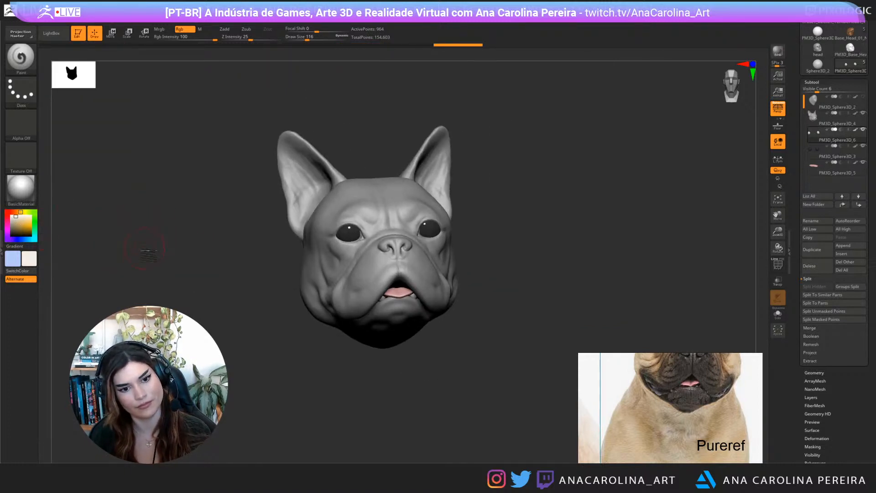
{"action": "left_click_drag", "start_coordinate": [144, 249], "coordinate": [156, 249]}
{"action": "left_click", "coordinate": [409, 263], "text": "alt"}
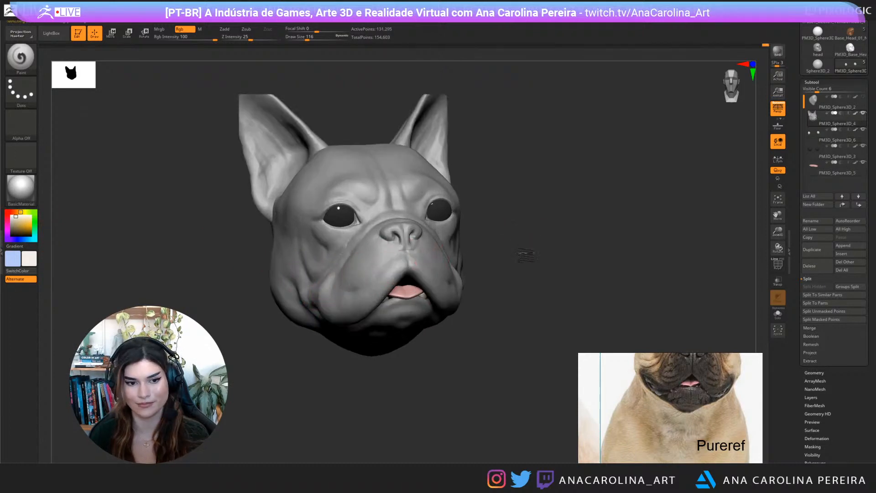
{"action": "right_click_drag", "start_coordinate": [526, 255], "coordinate": [511, 266], "text": "ctrl"}
{"action": "mouse_move", "coordinate": [531, 260]}
{"action": "left_mouse_down"}
{"action": "mouse_move", "coordinate": [626, 251]}
{"action": "mouse_move", "coordinate": [576, 254]}
{"action": "left_mouse_up"}
{"action": "key", "text": "b"}
{"action": "key", "text": "m"}
{"action": "key", "text": "v"}
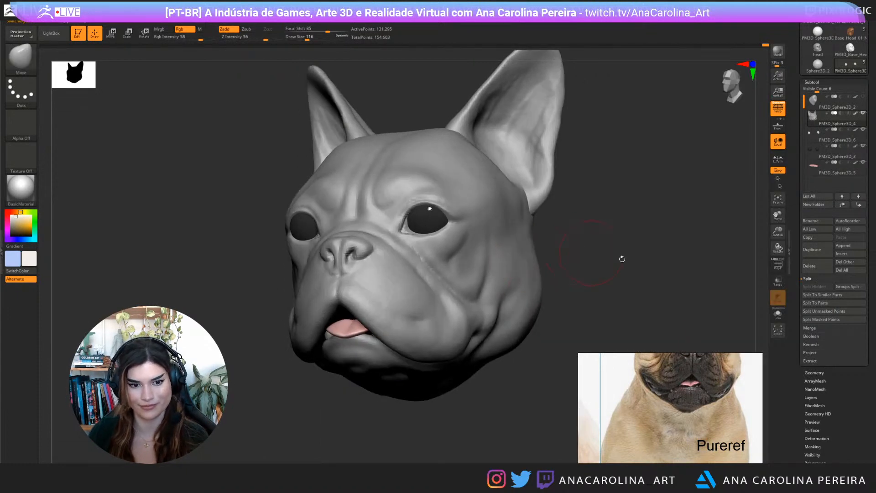
Examine the lips, mouth corners and chin in the Pureref photos and switch to the DamStandard brush
{"action": "scroll", "coordinate": [730, 388], "scroll_direction": "down", "scroll_amount": 3}
{"action": "scroll", "coordinate": [712, 392], "scroll_direction": "up", "scroll_amount": 2}
{"action": "scroll", "coordinate": [686, 389], "scroll_direction": "down", "scroll_amount": 2}
{"action": "middle_click_drag", "start_coordinate": [687, 389], "coordinate": [683, 410]}
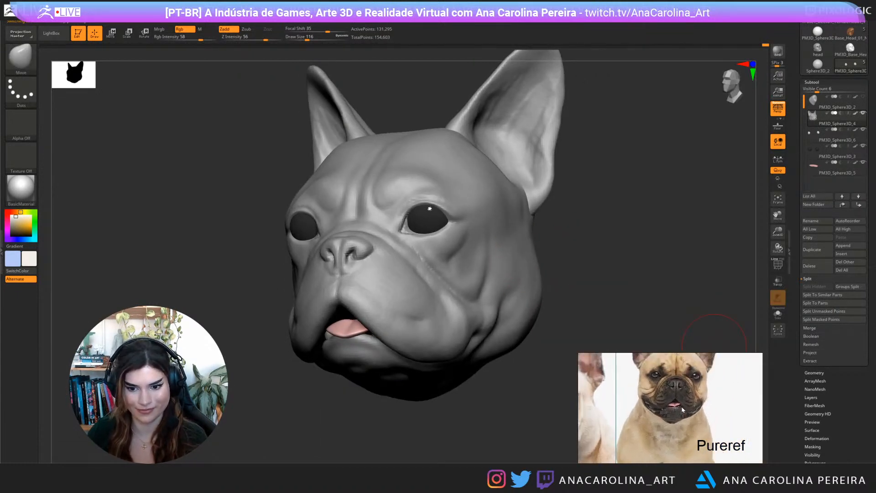
{"action": "scroll", "coordinate": [676, 403], "scroll_direction": "up", "scroll_amount": 2}
{"action": "left_click_drag", "start_coordinate": [593, 283], "coordinate": [624, 268]}
{"action": "key", "text": "b"}
{"action": "key", "text": "d"}
{"action": "key", "text": "s"}
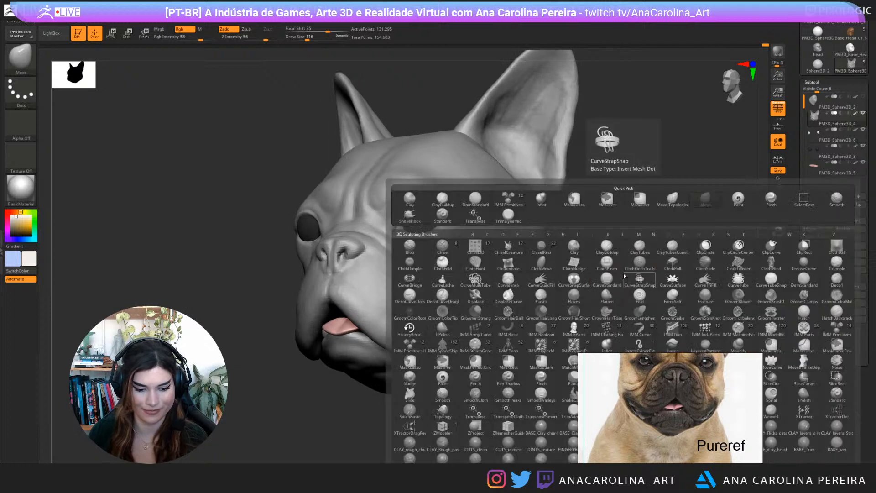
{"action": "scroll", "coordinate": [676, 383], "scroll_direction": "down", "scroll_amount": 3}
{"action": "scroll", "coordinate": [712, 383], "scroll_direction": "up", "scroll_amount": 3}
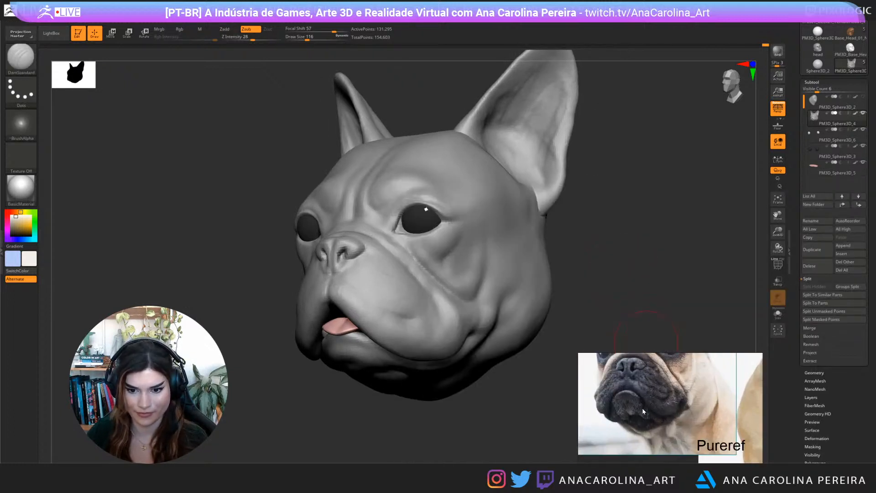
{"action": "scroll", "coordinate": [657, 374], "scroll_direction": "down", "scroll_amount": 3}
{"action": "scroll", "coordinate": [698, 384], "scroll_direction": "up", "scroll_amount": 2}
{"action": "scroll", "coordinate": [668, 388], "scroll_direction": "up", "scroll_amount": 3}
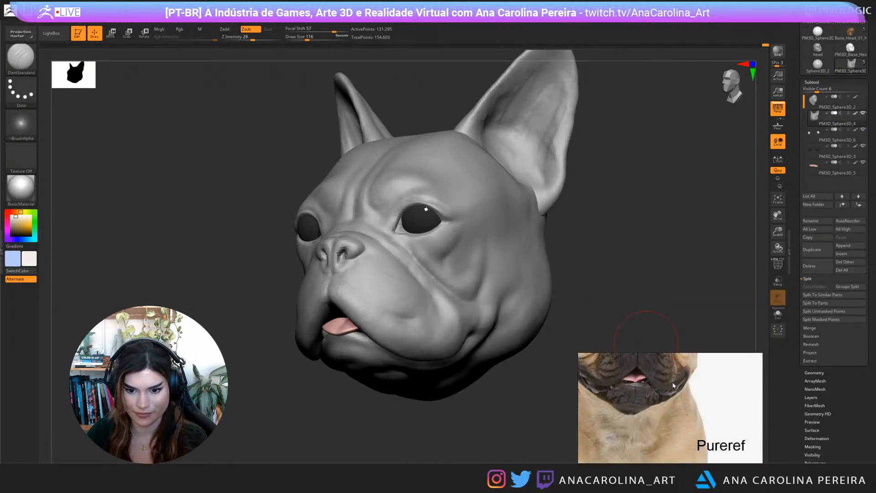
Define the upper lip edge along the jowl with DamStandard at draw size 140 and Z Intensity 14
{"action": "left_click_drag", "start_coordinate": [592, 222], "coordinate": [548, 260]}
{"action": "key", "text": "space"}
{"action": "left_click_drag", "start_coordinate": [360, 323], "coordinate": [364, 323]}
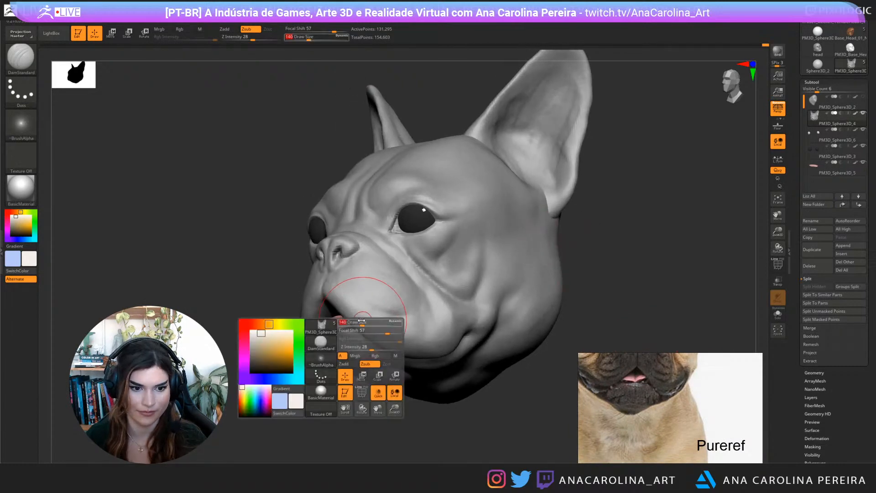
{"action": "key", "text": "b"}
{"action": "key", "text": "d"}
{"action": "key", "text": "s"}
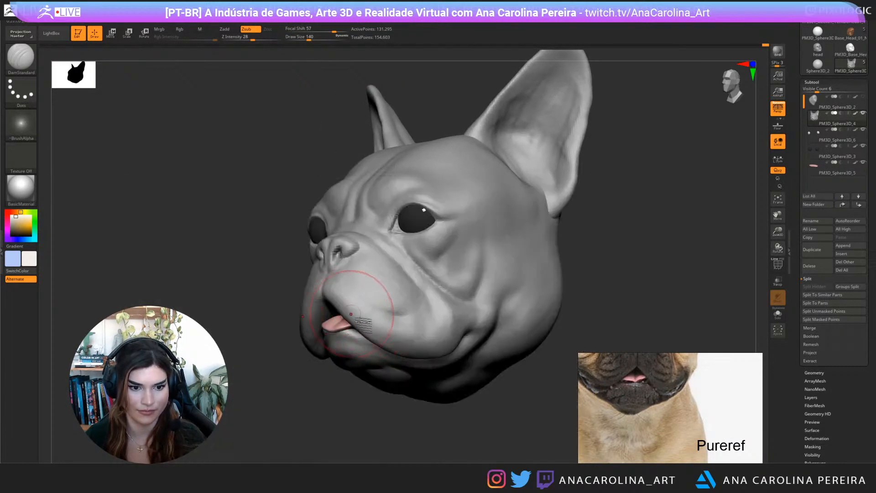
{"action": "key", "text": "space"}
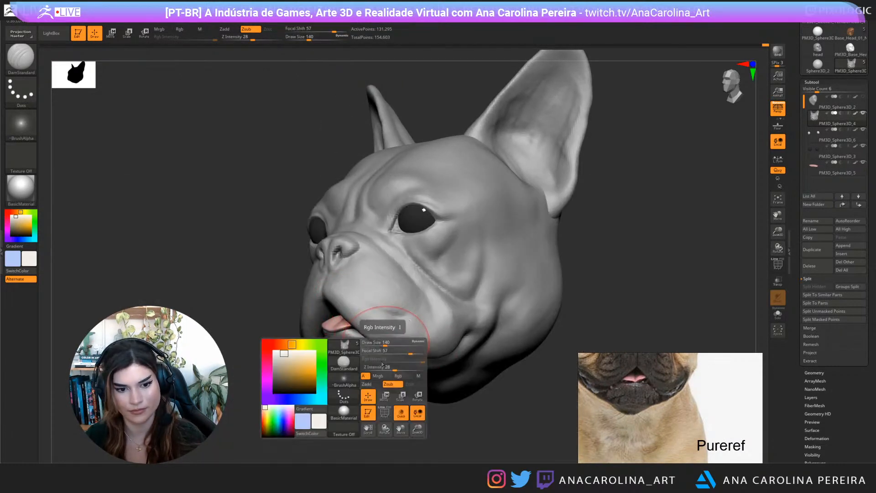
{"action": "left_click_drag", "start_coordinate": [387, 366], "coordinate": [380, 365]}
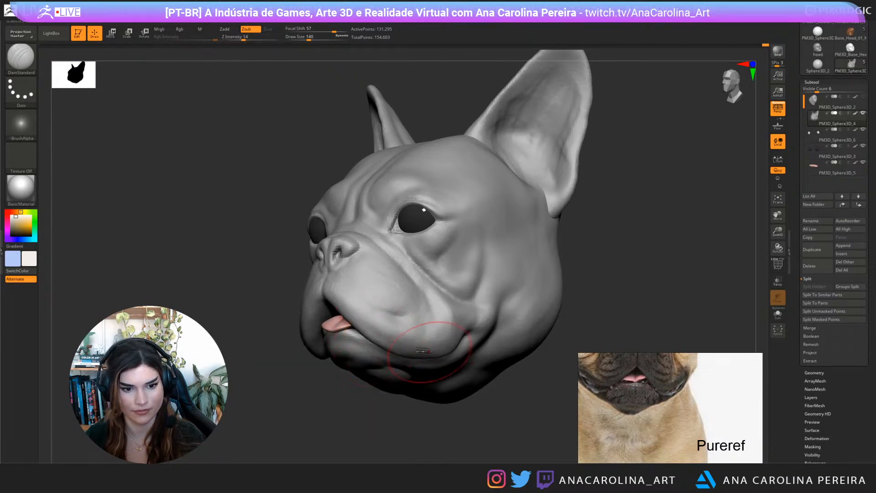
Refine the lip line on the other side of the mouth with DamStandard and smooth the lower lip
{"action": "mouse_move", "coordinate": [418, 412]}
{"action": "left_mouse_down"}
{"action": "mouse_move", "coordinate": [447, 420]}
{"action": "mouse_move", "coordinate": [424, 409]}
{"action": "mouse_move", "coordinate": [525, 378]}
{"action": "left_mouse_up"}
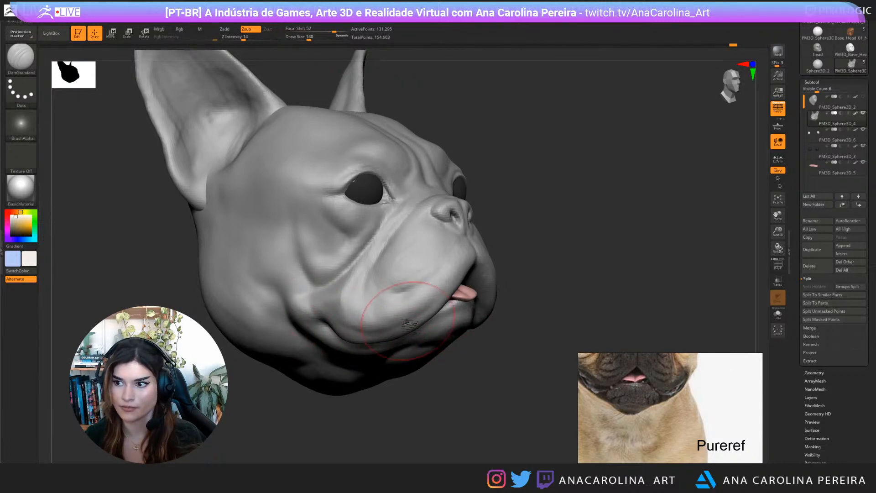
{"action": "mouse_move", "coordinate": [476, 391]}
{"action": "left_mouse_down"}
{"action": "mouse_move", "coordinate": [478, 407]}
{"action": "mouse_move", "coordinate": [457, 333]}
{"action": "left_mouse_up"}
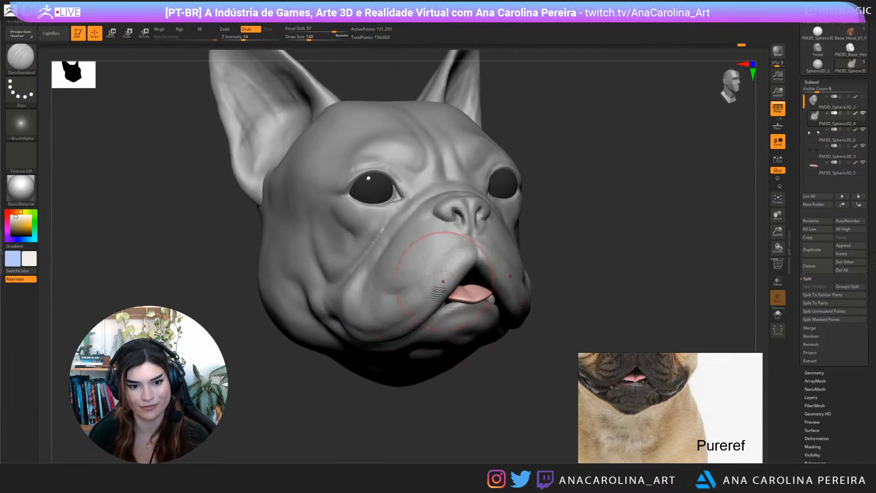
{"action": "mouse_move", "coordinate": [571, 402]}
{"action": "left_mouse_down"}
{"action": "mouse_move", "coordinate": [504, 424]}
{"action": "mouse_move", "coordinate": [384, 440]}
{"action": "left_mouse_up"}
{"action": "mouse_move", "coordinate": [471, 327]}
{"action": "left_mouse_down", "text": "shift"}
{"action": "mouse_move", "coordinate": [479, 314]}
{"action": "mouse_move", "coordinate": [493, 320]}
{"action": "left_mouse_up", "text": "shift"}
Activate the Move brush at draw size 116 for adjusting the side of the muzzle
{"action": "mouse_move", "coordinate": [610, 249]}
{"action": "left_mouse_down"}
{"action": "mouse_move", "coordinate": [674, 241]}
{"action": "mouse_move", "coordinate": [593, 240]}
{"action": "left_mouse_up"}
{"action": "key", "text": "b"}
{"action": "key", "text": "m"}
{"action": "key", "text": "v"}
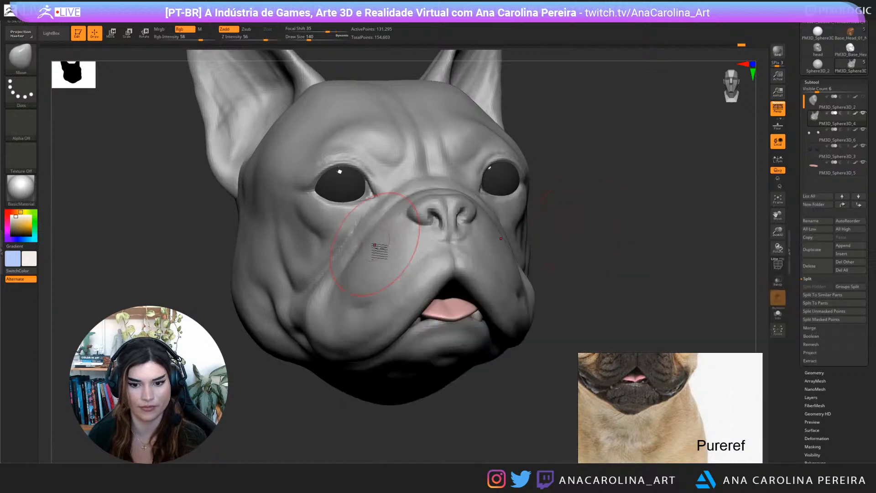
{"action": "key", "text": "space"}
{"action": "key", "text": "space"}
{"action": "left_click_drag", "start_coordinate": [371, 255], "coordinate": [379, 254]}
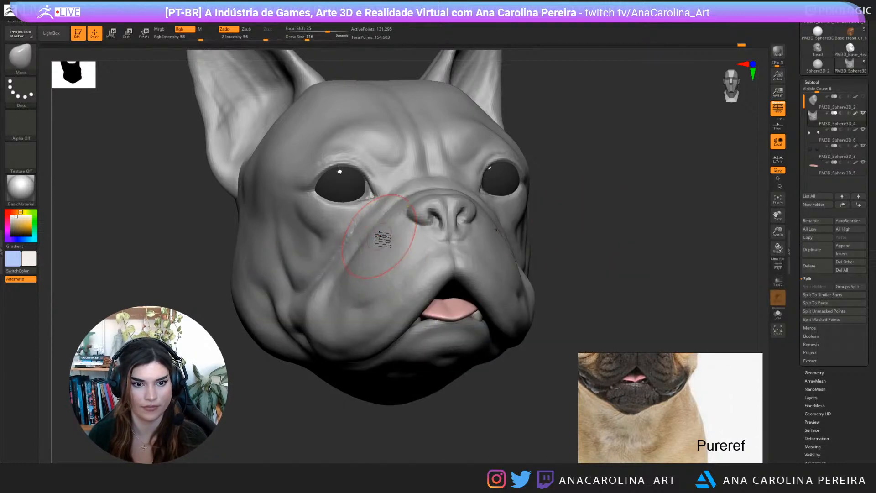
Switch to DamStandard and compare the head's muzzle folds with the front and three-quarter French bulldog photos in Pureref
{"action": "mouse_move", "coordinate": [566, 214]}
{"action": "left_mouse_down", "text": "alt"}
{"action": "mouse_move", "coordinate": [573, 209]}
{"action": "mouse_move", "coordinate": [568, 227]}
{"action": "mouse_move", "coordinate": [624, 211]}
{"action": "mouse_move", "coordinate": [590, 223]}
{"action": "left_mouse_up", "text": "alt"}
{"action": "key", "text": "b"}
{"action": "key", "text": "d"}
{"action": "key", "text": "s"}
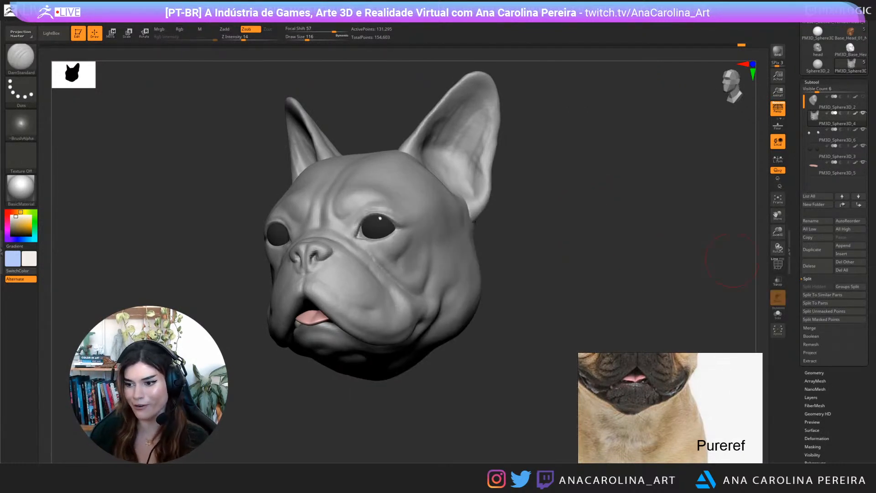
{"action": "left_click_drag", "start_coordinate": [496, 230], "coordinate": [529, 235]}
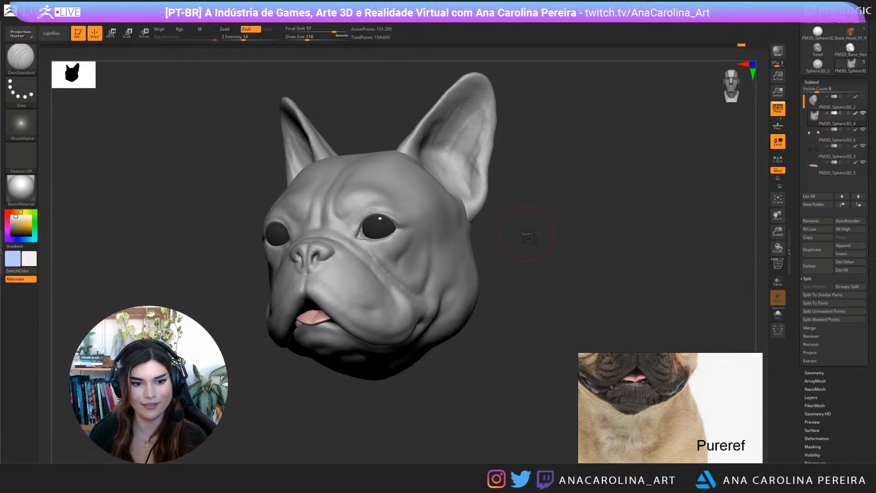
{"action": "scroll", "coordinate": [656, 421], "scroll_direction": "down", "scroll_amount": 6}
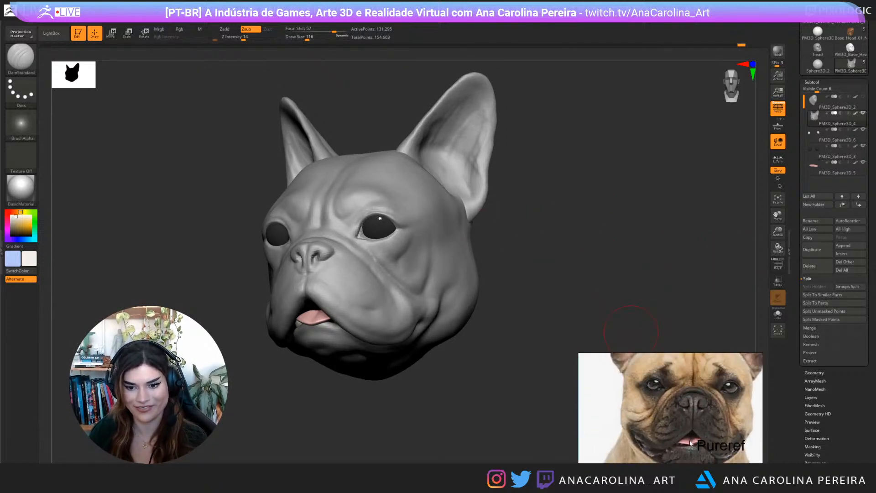
{"action": "scroll", "coordinate": [640, 433], "scroll_direction": "up", "scroll_amount": 5}
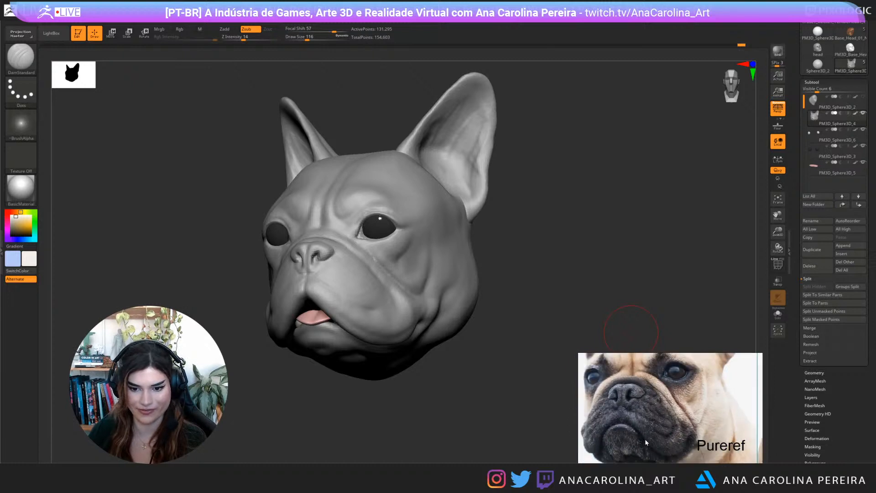
{"action": "mouse_move", "coordinate": [552, 251]}
{"action": "left_mouse_down"}
{"action": "mouse_move", "coordinate": [576, 261]}
{"action": "mouse_move", "coordinate": [610, 244]}
{"action": "left_mouse_up"}
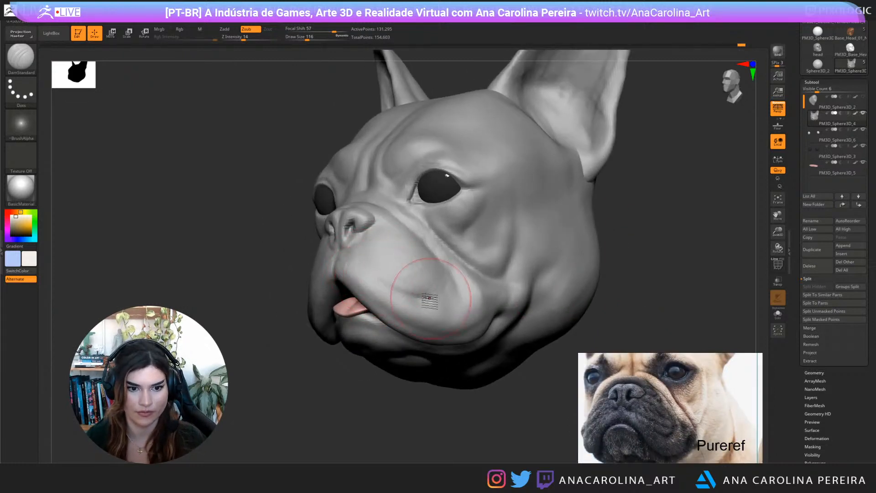
Step back through the sculpting history and rework the muzzle fold with DamStandard, accepting removal of the newer history entries
{"action": "key", "text": "space"}
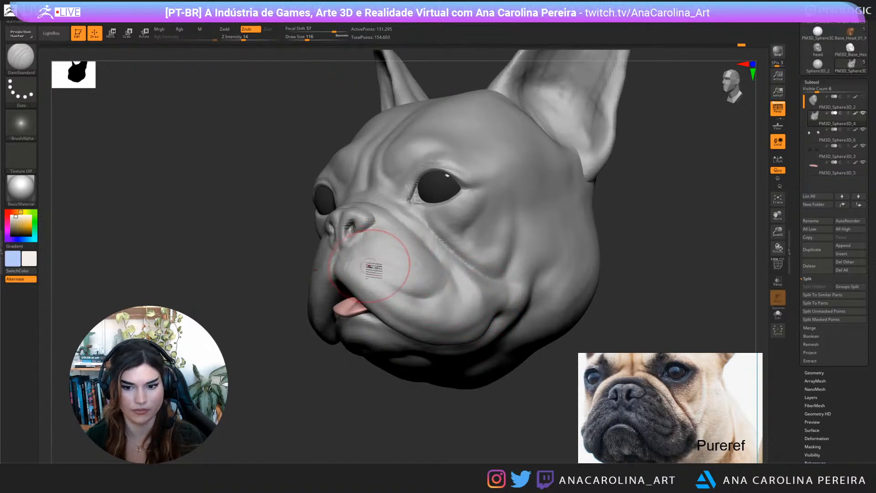
{"action": "key", "text": "ctrl"}
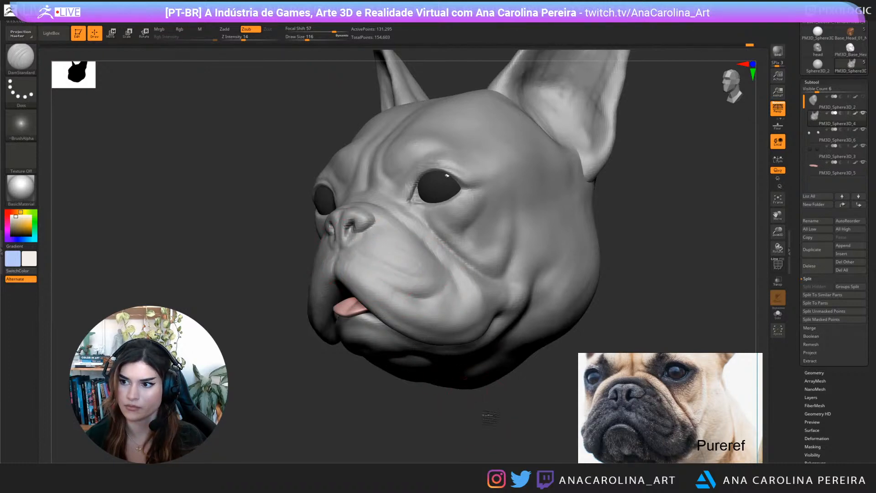
{"action": "mouse_move", "coordinate": [489, 416]}
{"action": "left_mouse_down"}
{"action": "mouse_move", "coordinate": [507, 411]}
{"action": "mouse_move", "coordinate": [481, 401]}
{"action": "left_mouse_up"}
{"action": "key", "text": "ctrl"}
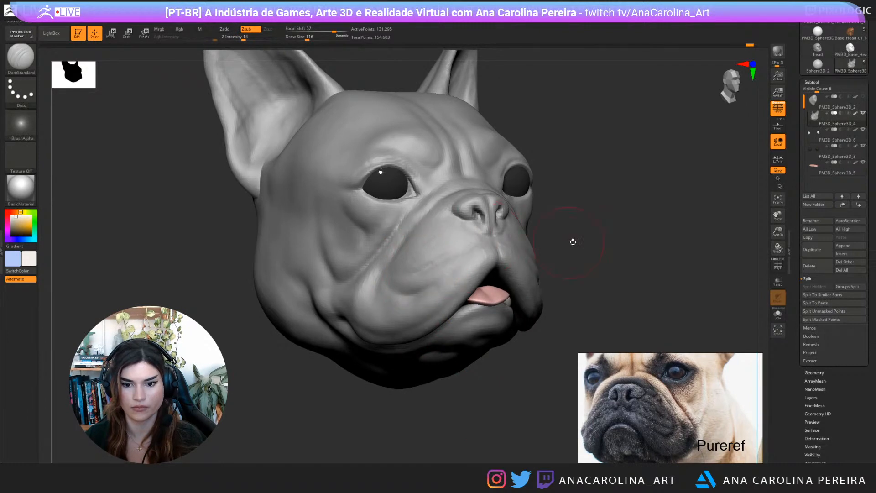
{"action": "left_click_drag", "start_coordinate": [573, 241], "coordinate": [489, 264]}
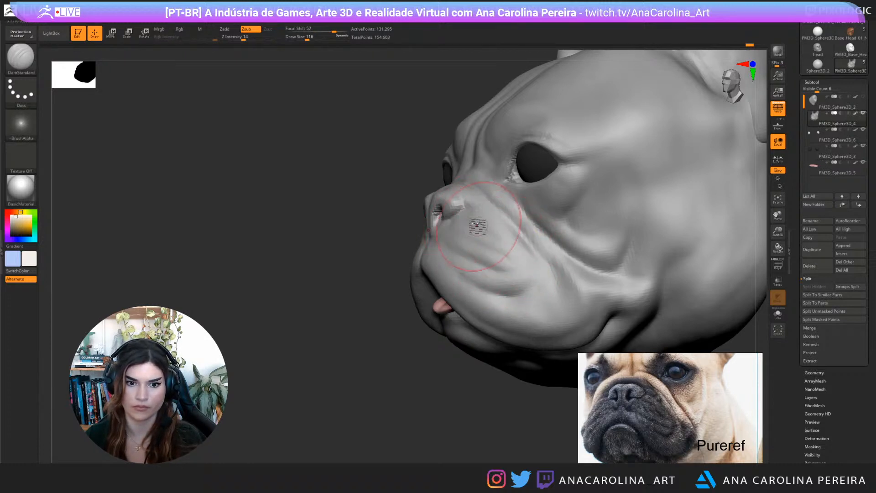
{"action": "mouse_move", "coordinate": [525, 365]}
{"action": "left_mouse_down"}
{"action": "mouse_move", "coordinate": [504, 370]}
{"action": "mouse_move", "coordinate": [532, 300]}
{"action": "mouse_move", "coordinate": [528, 288]}
{"action": "mouse_move", "coordinate": [514, 303]}
{"action": "mouse_move", "coordinate": [516, 328]}
{"action": "mouse_move", "coordinate": [559, 347]}
{"action": "mouse_move", "coordinate": [527, 342]}
{"action": "mouse_move", "coordinate": [509, 389]}
{"action": "mouse_move", "coordinate": [431, 419]}
{"action": "mouse_move", "coordinate": [562, 433]}
{"action": "mouse_move", "coordinate": [536, 418]}
{"action": "left_mouse_up"}
{"action": "key", "text": "ctrl"}
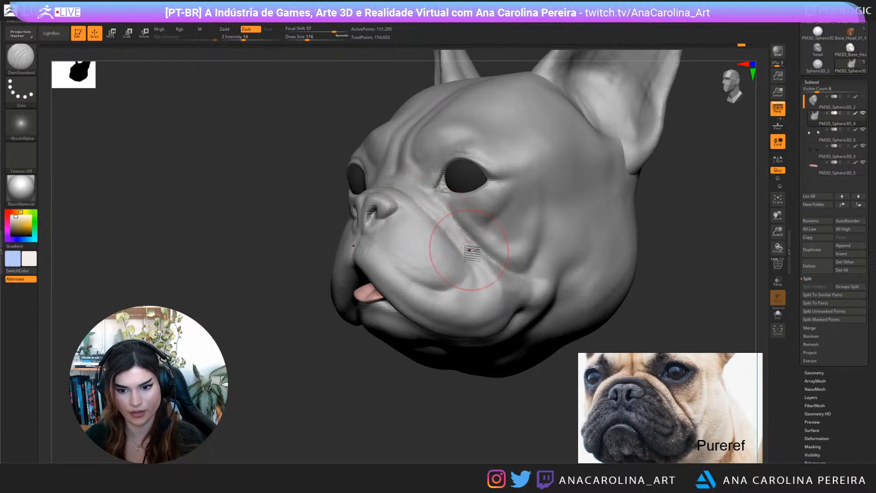
{"action": "left_click", "coordinate": [462, 260]}
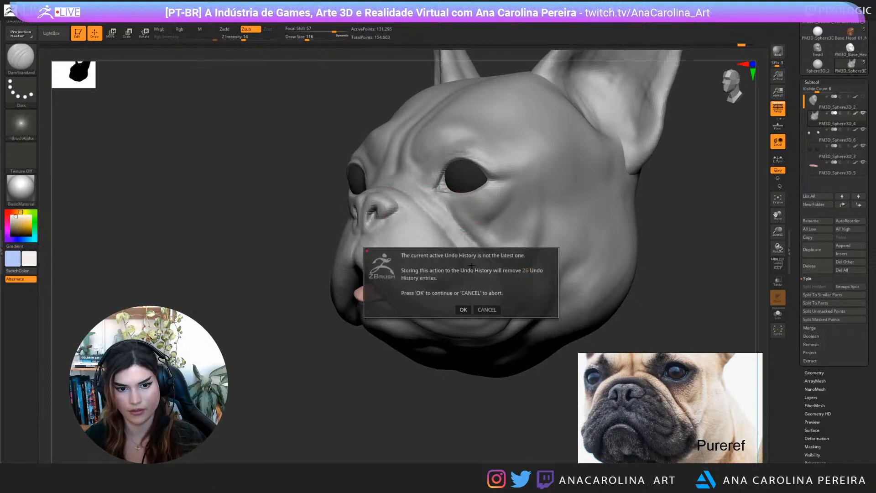
{"action": "left_click", "coordinate": [463, 309]}
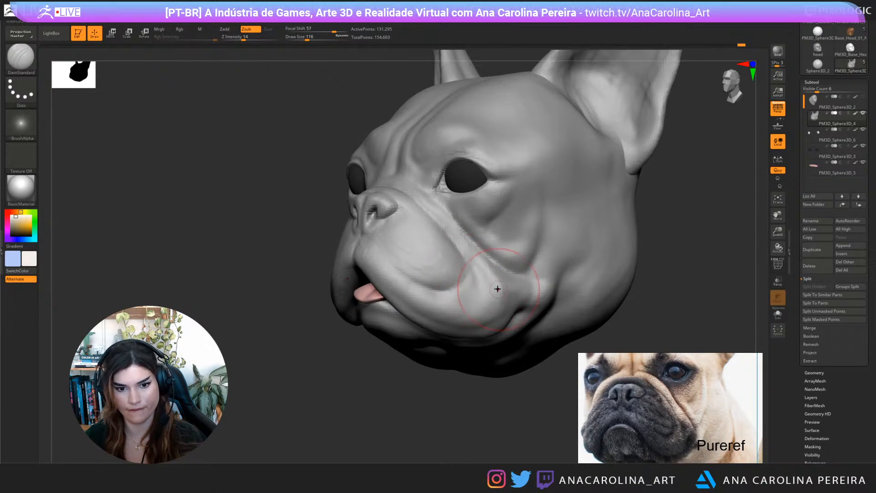
Build up the jowl behind the muzzle with ClayBuildup at draw size 124 and Z Intensity 20, and smooth the added volume
{"action": "key", "text": "b"}
{"action": "key", "text": "c"}
{"action": "key", "text": "b"}
{"action": "key", "text": "space"}
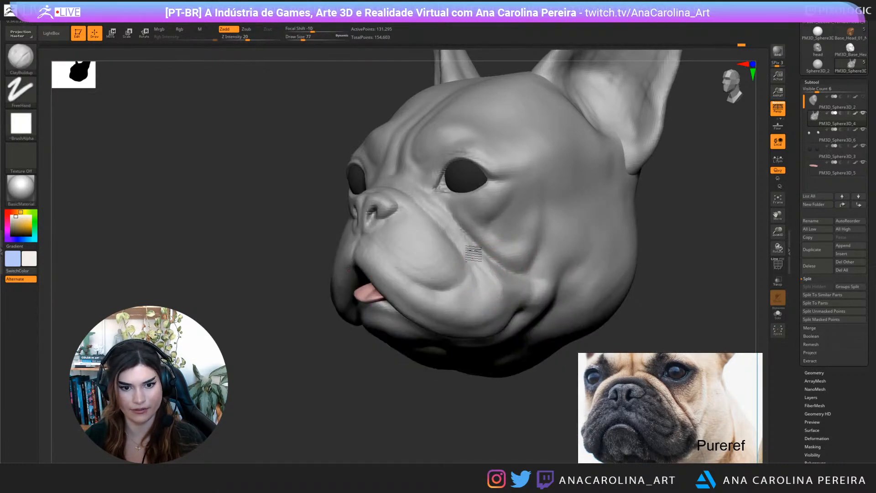
{"action": "left_click_drag", "start_coordinate": [508, 380], "coordinate": [516, 357]}
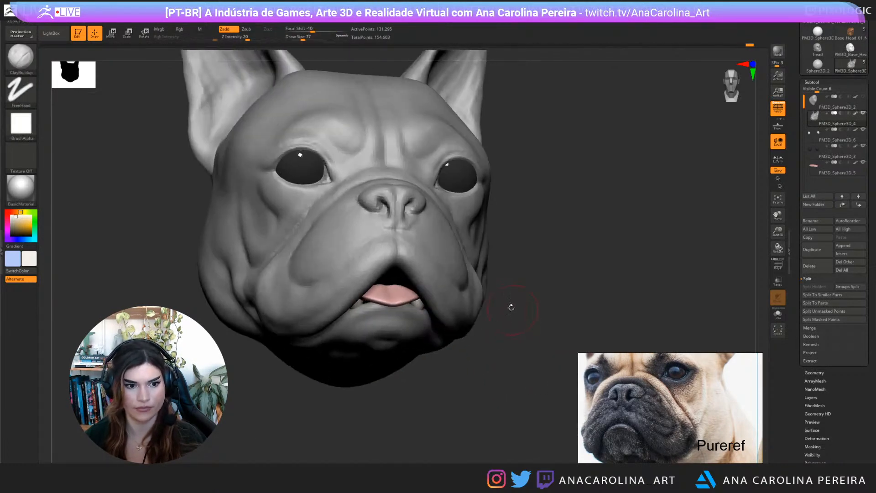
{"action": "key", "text": "space"}
{"action": "left_click_drag", "start_coordinate": [506, 311], "coordinate": [524, 310]}
{"action": "left_click_drag", "start_coordinate": [544, 268], "coordinate": [641, 236]}
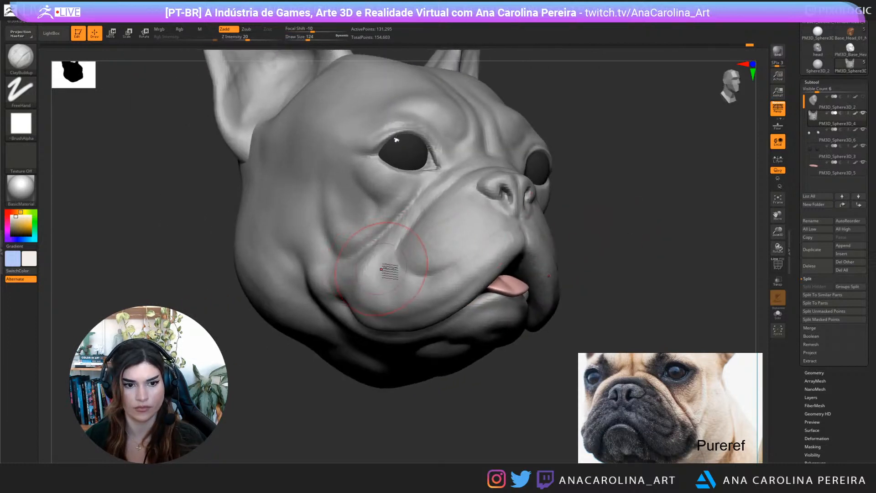
{"action": "mouse_move", "coordinate": [411, 268]}
{"action": "left_mouse_down"}
{"action": "mouse_move", "coordinate": [374, 289]}
{"action": "mouse_move", "coordinate": [394, 303]}
{"action": "mouse_move", "coordinate": [394, 256]}
{"action": "mouse_move", "coordinate": [379, 290]}
{"action": "mouse_move", "coordinate": [360, 273]}
{"action": "mouse_move", "coordinate": [416, 301]}
{"action": "mouse_move", "coordinate": [395, 296]}
{"action": "left_mouse_up"}
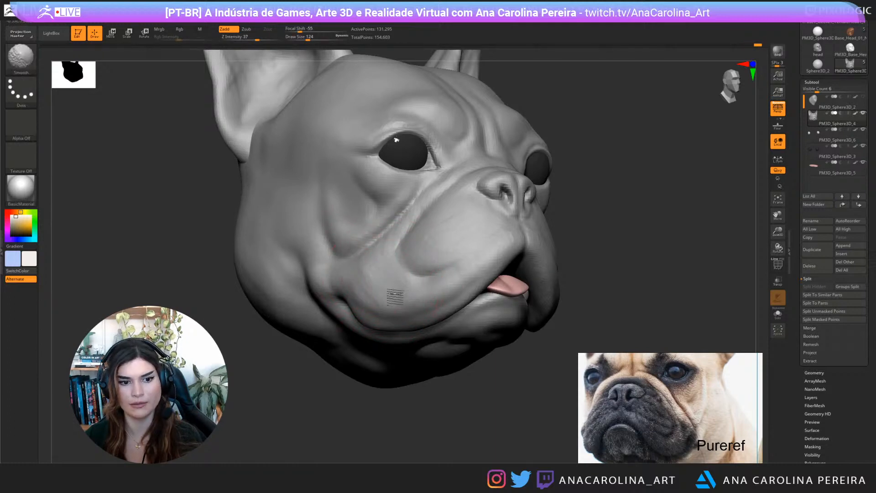
Smooth the jowl near the mouth corner and the side of the muzzle with a draw size of 101
{"action": "mouse_move", "coordinate": [583, 319]}
{"action": "left_mouse_down"}
{"action": "mouse_move", "coordinate": [632, 260]}
{"action": "mouse_move", "coordinate": [639, 237]}
{"action": "left_mouse_up"}
{"action": "key", "text": "["}
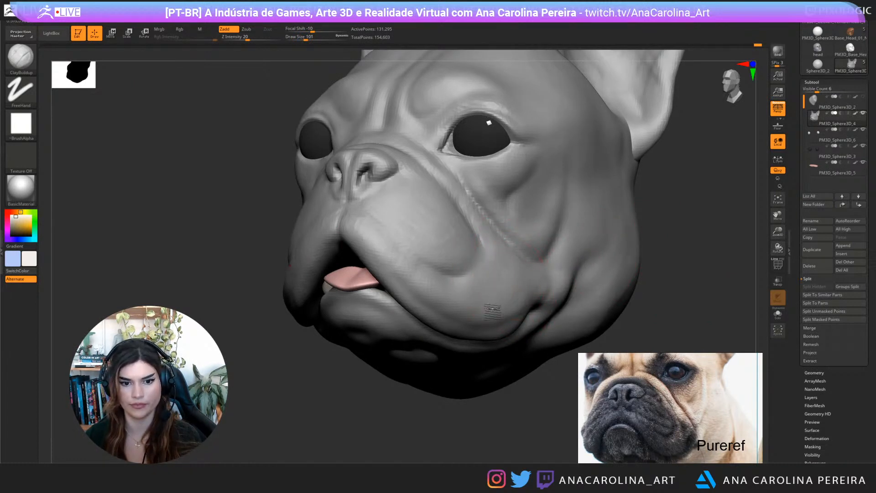
{"action": "left_click_drag", "start_coordinate": [501, 279], "coordinate": [530, 294], "text": "shift"}
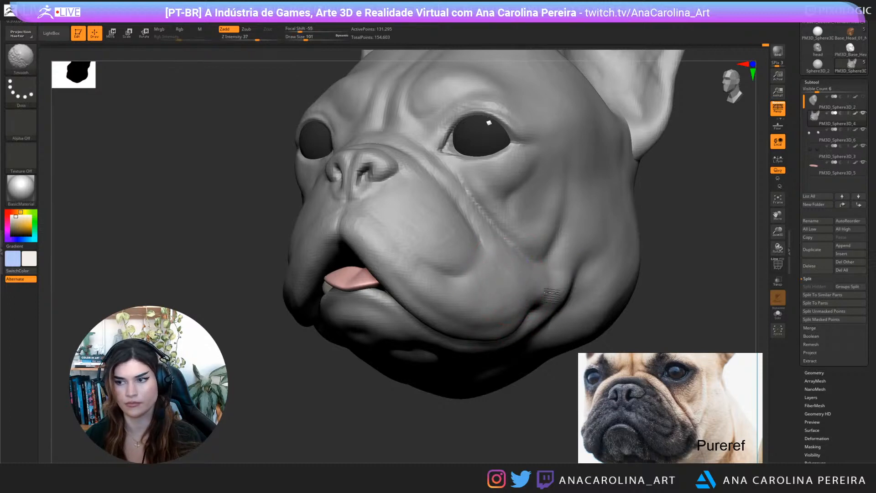
{"action": "left_click_drag", "start_coordinate": [494, 404], "coordinate": [514, 401]}
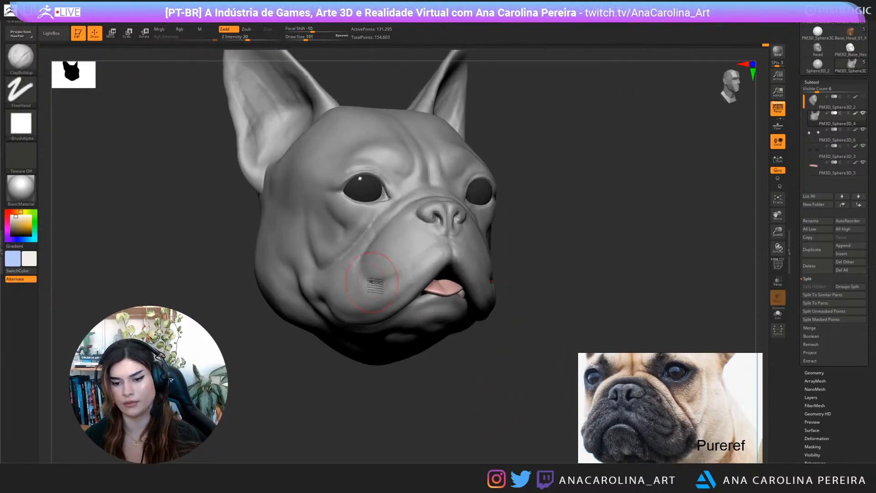
{"action": "left_click_drag", "start_coordinate": [480, 373], "coordinate": [372, 264]}
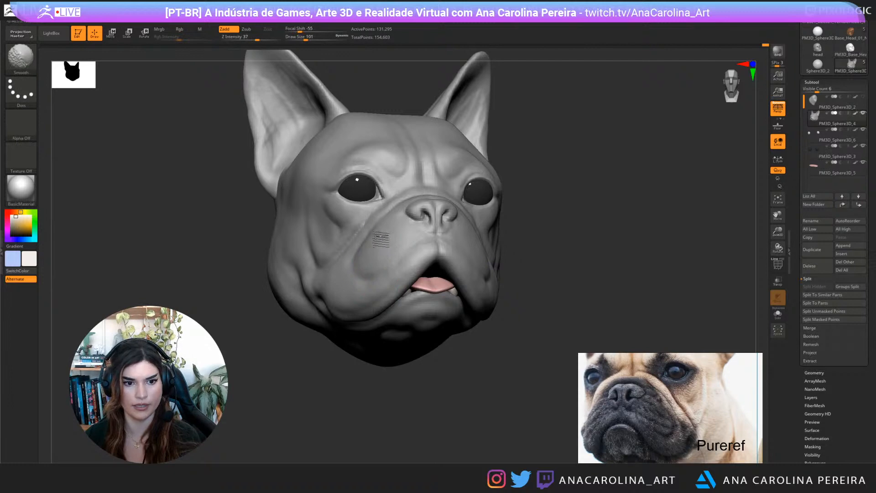
Carve the fold running from the muzzle down across the cheek with DamStandard at draw size 145 and Z Intensity 14
{"action": "mouse_move", "coordinate": [552, 256]}
{"action": "left_mouse_down"}
{"action": "mouse_move", "coordinate": [657, 264]}
{"action": "mouse_move", "coordinate": [610, 235]}
{"action": "mouse_move", "coordinate": [617, 247]}
{"action": "left_mouse_up"}
{"action": "key", "text": "b"}
{"action": "key", "text": "d"}
{"action": "key", "text": "s"}
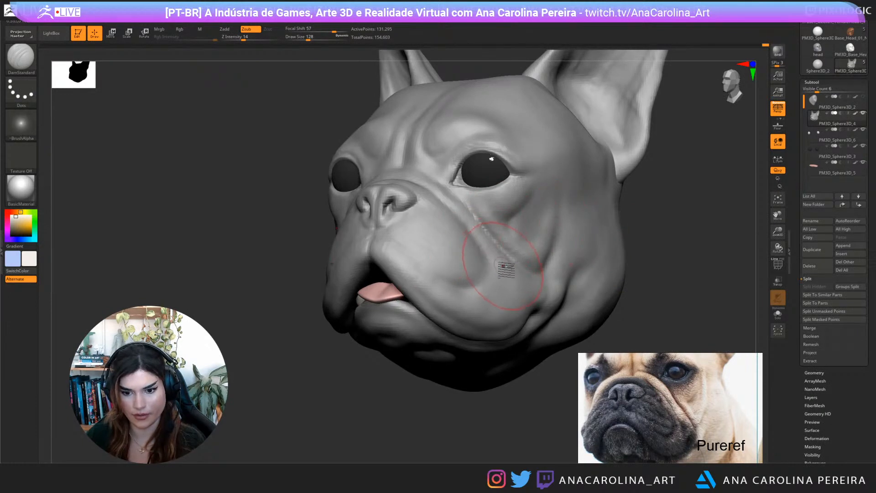
{"action": "key", "text": "space"}
{"action": "left_click_drag", "start_coordinate": [503, 266], "coordinate": [509, 267]}
{"action": "left_click_drag", "start_coordinate": [479, 239], "coordinate": [522, 301]}
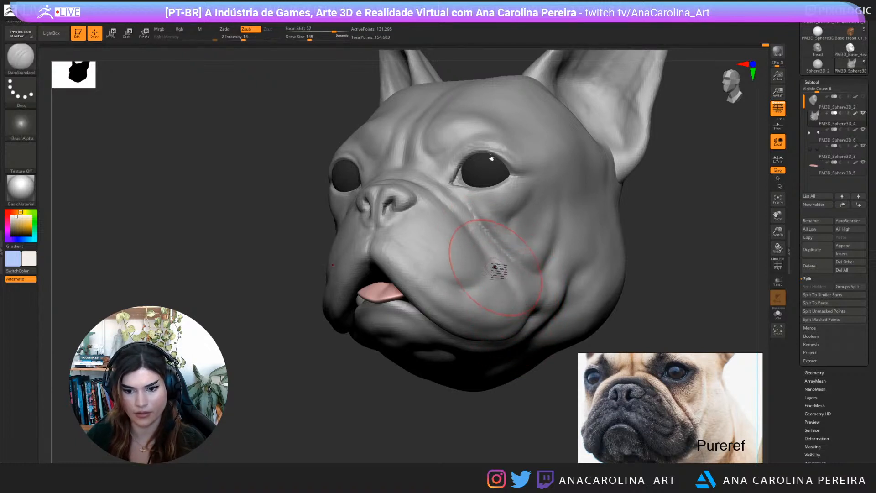
{"action": "left_click_drag", "start_coordinate": [478, 237], "coordinate": [484, 280]}
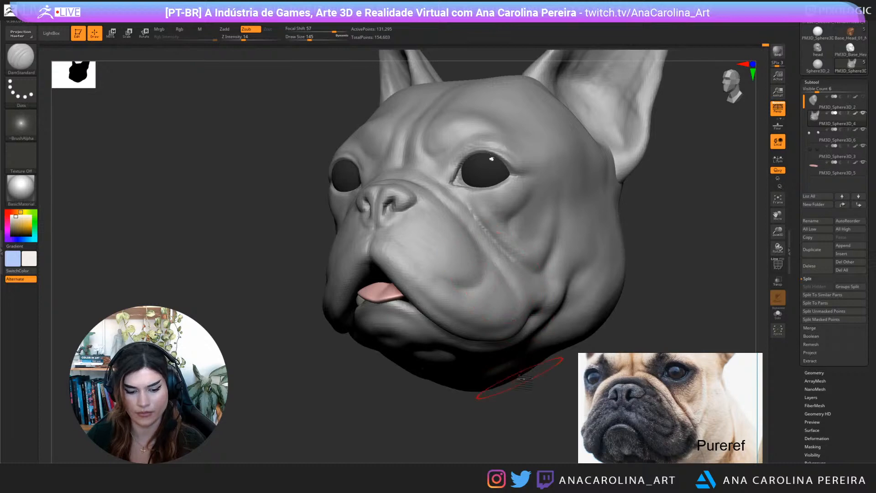
Adjust the fold above the mouth corner with the Move brush at draw size 104, smooth it, and set the draw size to 120
{"action": "key", "text": "b"}
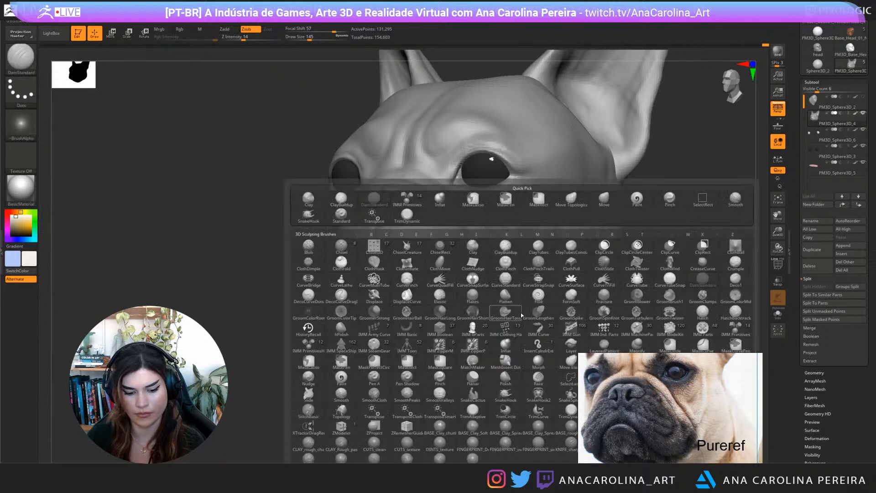
{"action": "key", "text": "m"}
{"action": "key", "text": "b"}
{"action": "key", "text": "m"}
{"action": "key", "text": "b"}
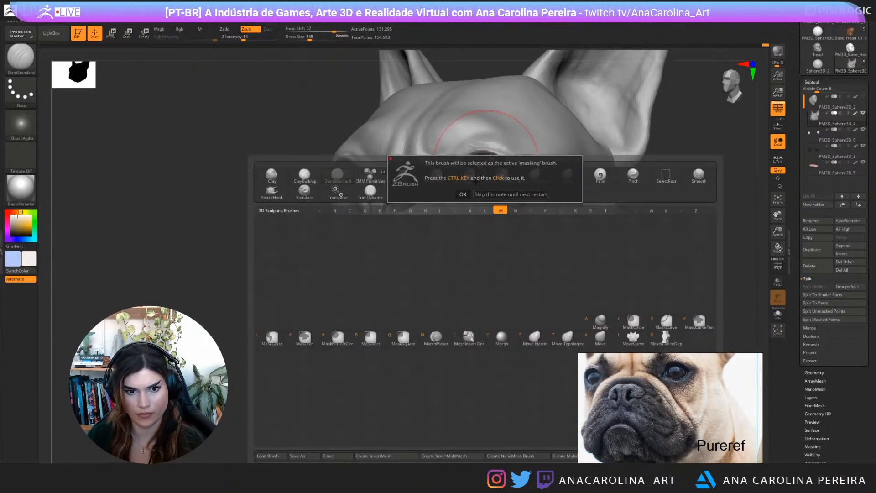
{"action": "left_click", "coordinate": [464, 194]}
{"action": "key", "text": "b"}
{"action": "key", "text": "m"}
{"action": "key", "text": "v"}
{"action": "key", "text": "space"}
{"action": "left_click_drag", "start_coordinate": [498, 243], "coordinate": [493, 243]}
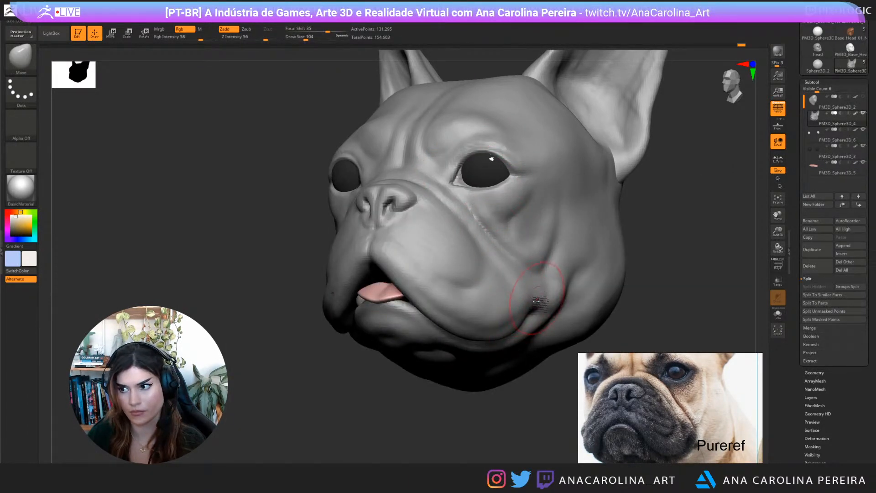
{"action": "mouse_move", "coordinate": [514, 288]}
{"action": "left_mouse_down", "text": "shift"}
{"action": "mouse_move", "coordinate": [507, 283]}
{"action": "mouse_move", "coordinate": [525, 302]}
{"action": "left_mouse_up", "text": "shift"}
{"action": "key", "text": "space"}
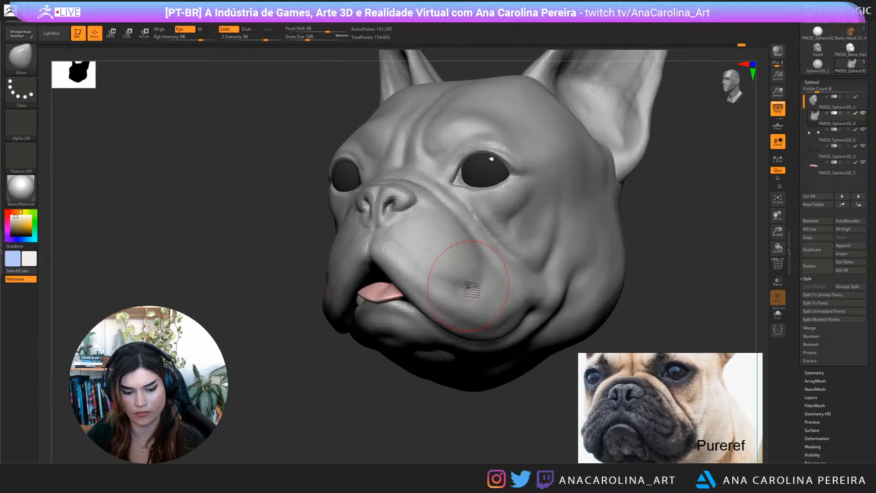
Fill out the side of the muzzle with ClayBuildup at draw size 120 and Z Intensity 20
{"action": "key", "text": "b"}
{"action": "key", "text": "c"}
{"action": "key", "text": "b"}
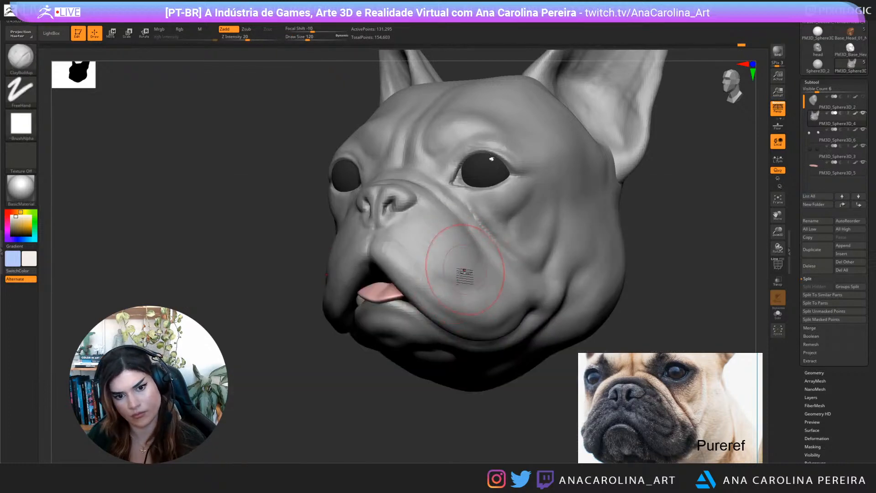
{"action": "left_click_drag", "start_coordinate": [507, 417], "coordinate": [612, 411]}
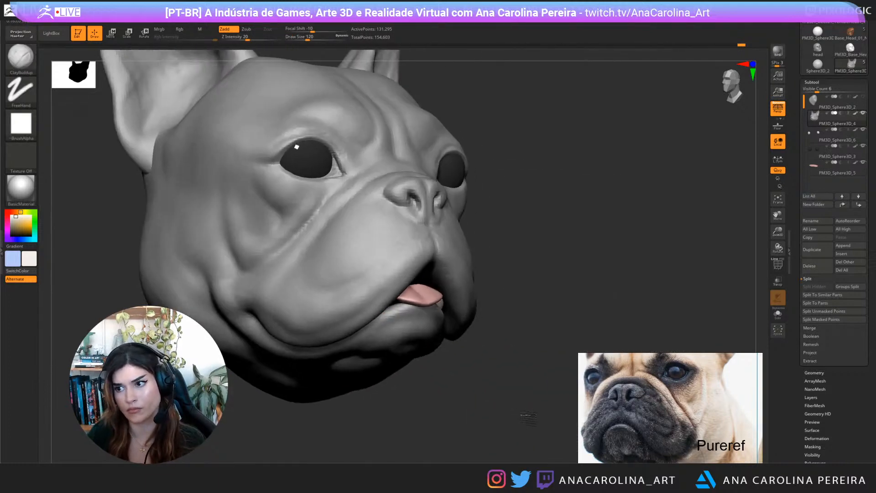
{"action": "mouse_move", "coordinate": [342, 261]}
{"action": "left_mouse_down"}
{"action": "mouse_move", "coordinate": [309, 274]}
{"action": "mouse_move", "coordinate": [339, 290]}
{"action": "left_mouse_up"}
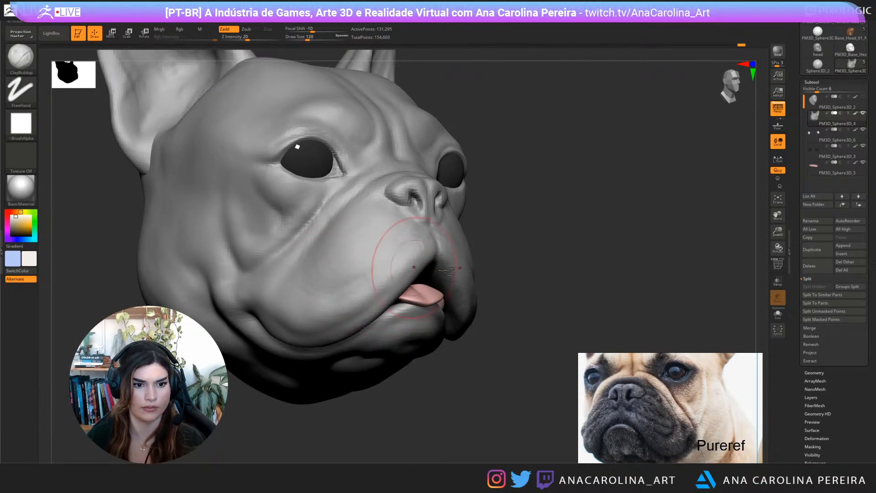
{"action": "left_click_drag", "start_coordinate": [556, 274], "coordinate": [472, 268]}
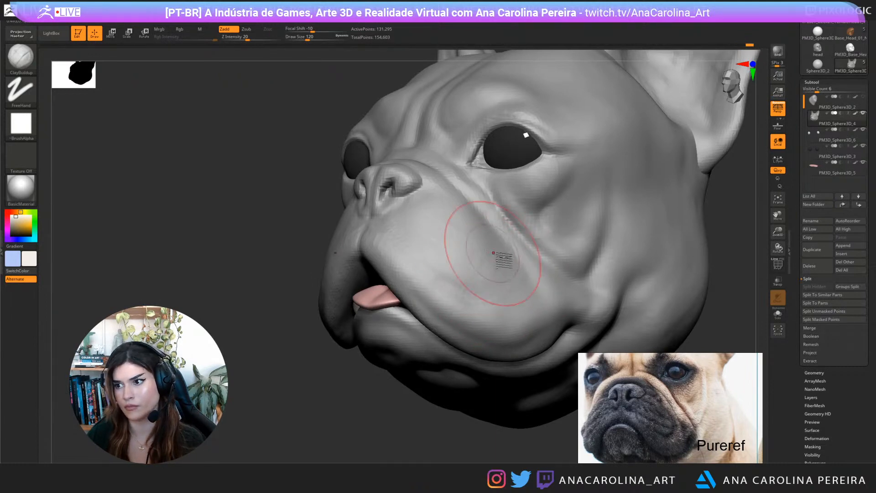
Adjust the cheek fold beside the mouth corner with the Move brush at draw size 120
{"action": "mouse_move", "coordinate": [432, 412]}
{"action": "left_mouse_down", "text": "alt"}
{"action": "mouse_move", "coordinate": [425, 383]}
{"action": "mouse_move", "coordinate": [456, 385]}
{"action": "mouse_move", "coordinate": [446, 392]}
{"action": "mouse_move", "coordinate": [463, 399]}
{"action": "mouse_move", "coordinate": [430, 391]}
{"action": "mouse_move", "coordinate": [475, 418]}
{"action": "mouse_move", "coordinate": [481, 409]}
{"action": "left_mouse_up", "text": "alt"}
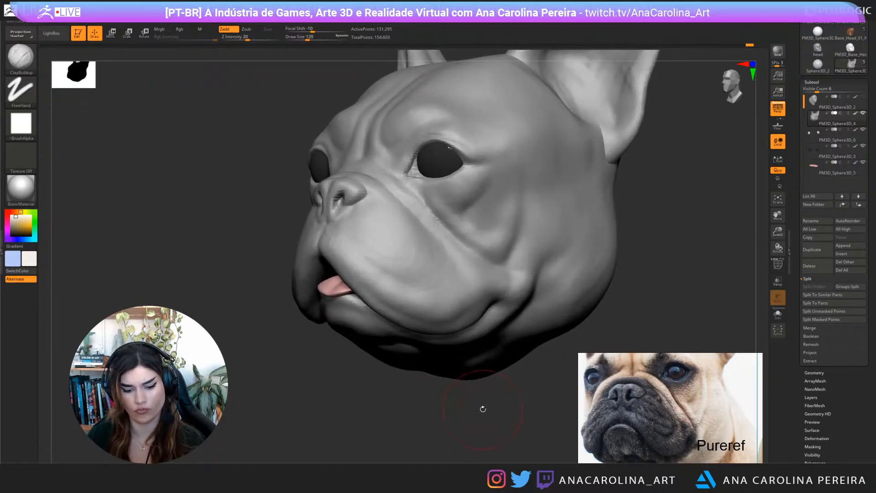
{"action": "key", "text": "b"}
{"action": "key", "text": "m"}
{"action": "key", "text": "v"}
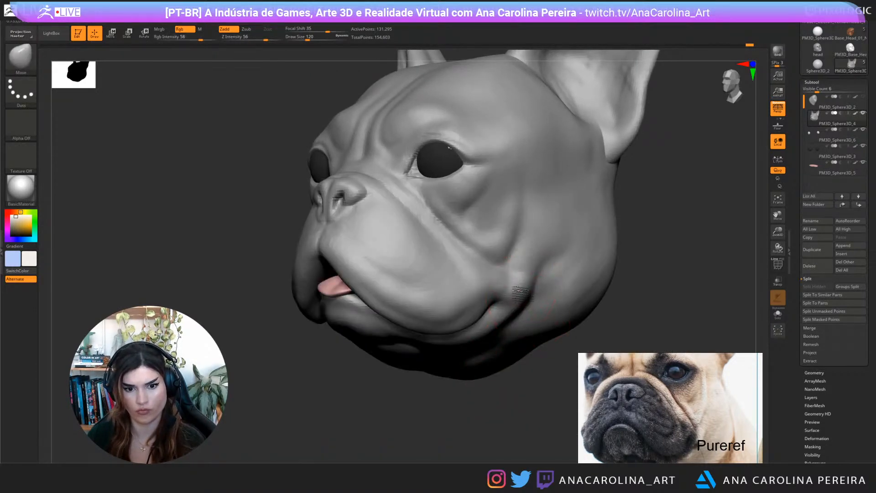
Carve the fold behind the mouth corner with DamStandard at draw size 120 and Z Intensity 14
{"action": "key", "text": "b"}
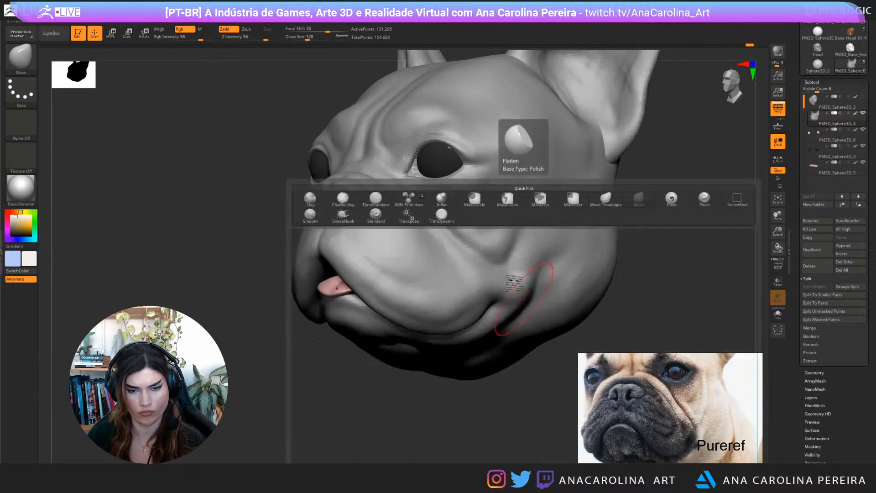
{"action": "key", "text": "d"}
{"action": "key", "text": "s"}
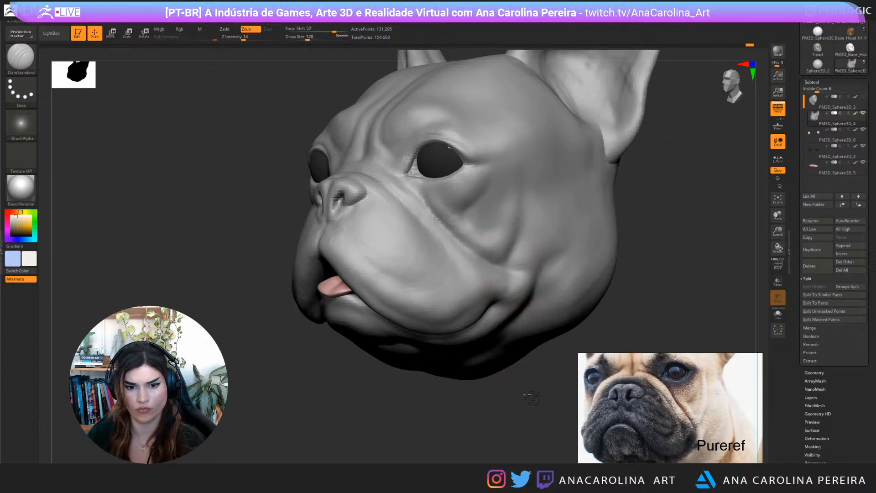
{"action": "left_click_drag", "start_coordinate": [531, 398], "coordinate": [546, 339]}
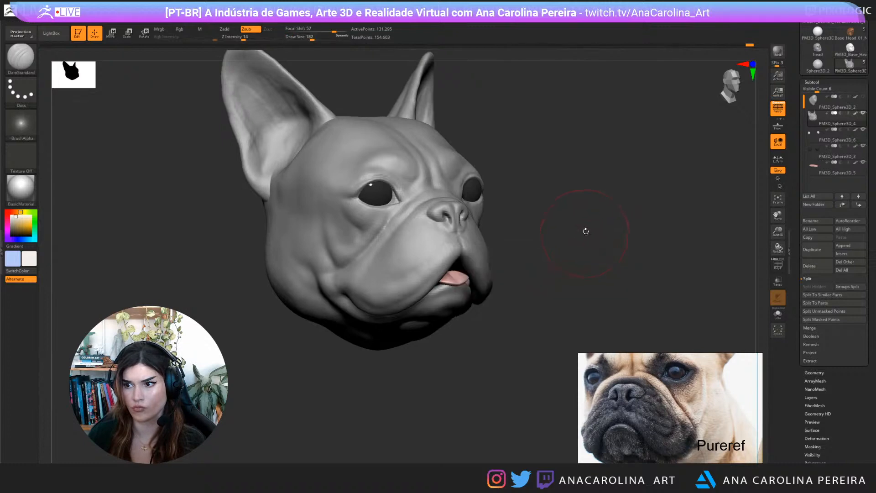
Smooth the lower cheek behind the mouth corner with a draw size of 262
{"action": "left_click_drag", "start_coordinate": [583, 228], "coordinate": [361, 230]}
{"action": "key", "text": "bracketright"}
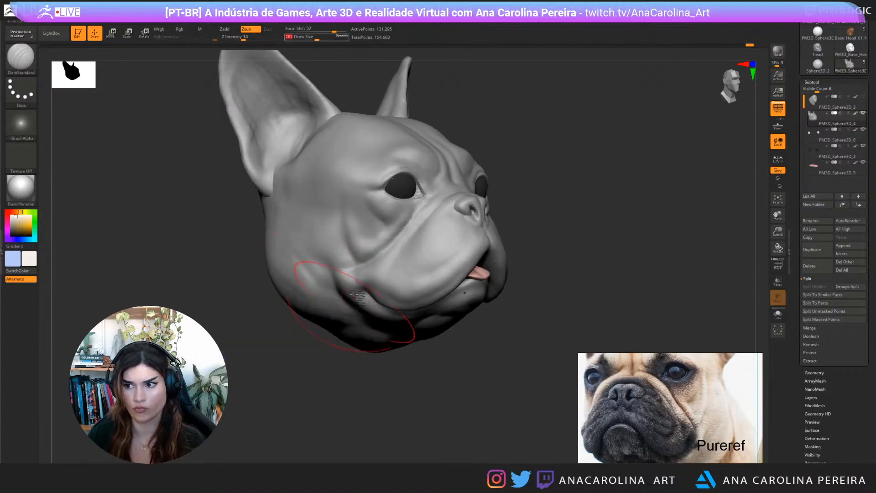
{"action": "left_click_drag", "start_coordinate": [352, 294], "coordinate": [319, 271], "text": "shift"}
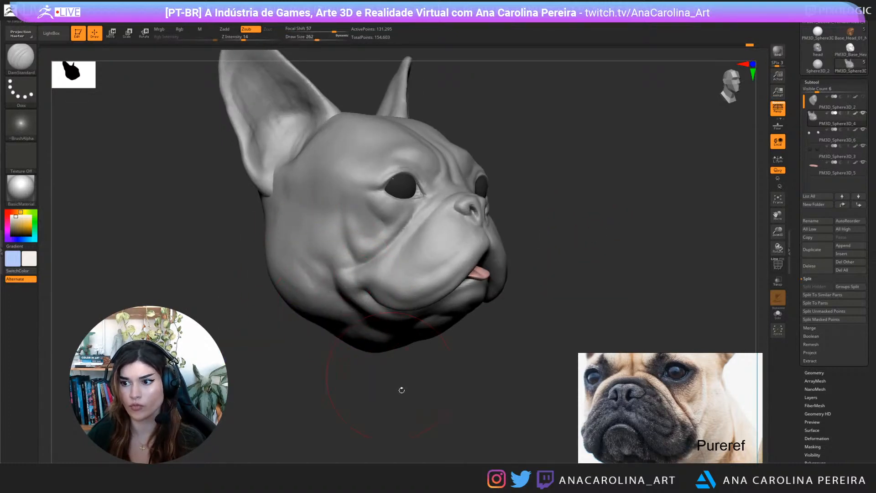
{"action": "mouse_move", "coordinate": [401, 390]}
{"action": "left_mouse_down"}
{"action": "mouse_move", "coordinate": [385, 409]}
{"action": "mouse_move", "coordinate": [397, 409]}
{"action": "mouse_move", "coordinate": [391, 376]}
{"action": "mouse_move", "coordinate": [411, 420]}
{"action": "mouse_move", "coordinate": [439, 425]}
{"action": "mouse_move", "coordinate": [501, 352]}
{"action": "left_mouse_up"}
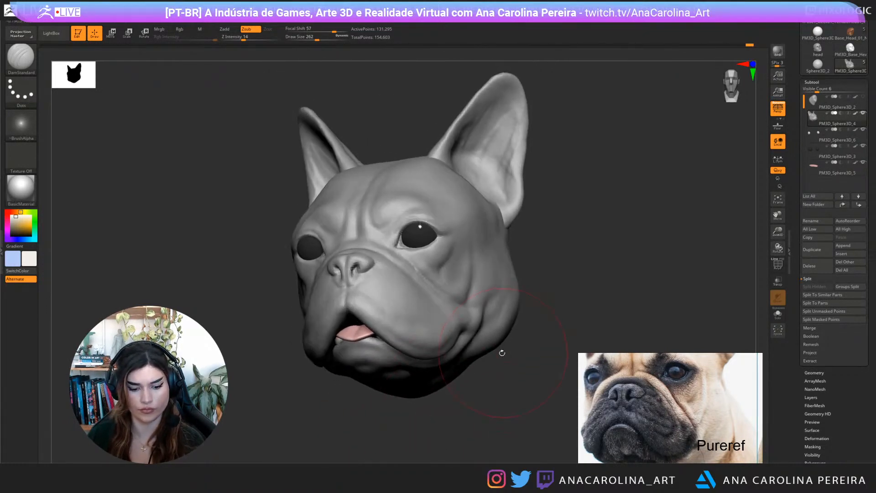
Add volume to the front of the muzzle and upper lip with ClayBuildup at draw size 132 and Z Intensity 20
{"action": "key", "text": "b"}
{"action": "key", "text": "c"}
{"action": "key", "text": "b"}
{"action": "mouse_move", "coordinate": [542, 294]}
{"action": "left_mouse_down"}
{"action": "mouse_move", "coordinate": [595, 277]}
{"action": "mouse_move", "coordinate": [588, 270]}
{"action": "mouse_move", "coordinate": [612, 289]}
{"action": "mouse_move", "coordinate": [434, 274]}
{"action": "left_mouse_up"}
{"action": "key", "text": "bracketleft"}
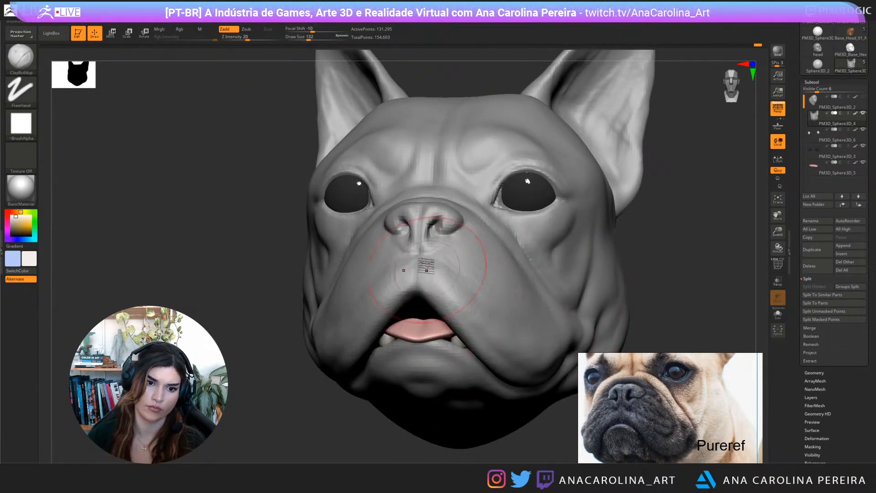
{"action": "mouse_move", "coordinate": [623, 296]}
{"action": "left_mouse_down", "text": "alt"}
{"action": "mouse_move", "coordinate": [644, 283]}
{"action": "mouse_move", "coordinate": [548, 278]}
{"action": "left_mouse_up", "text": "alt"}
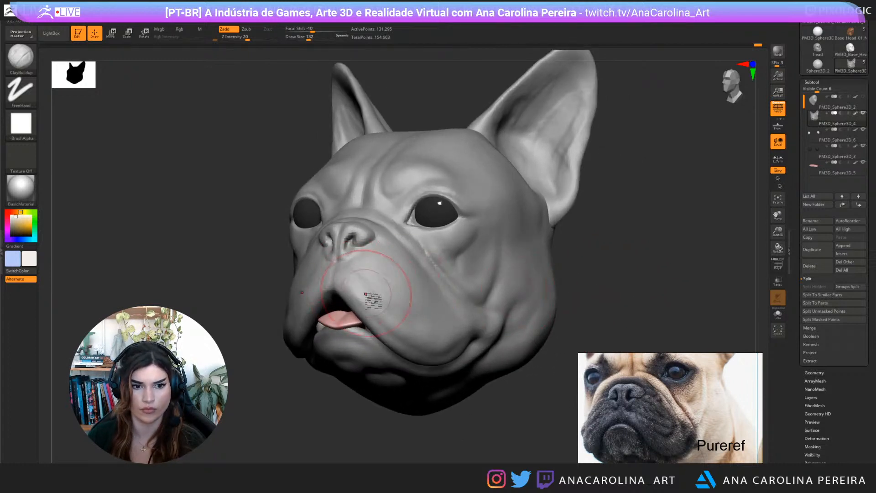
Examine the forehead, eyes and ears of the French bulldog in the PureRef reference photo
{"action": "mouse_move", "coordinate": [504, 415]}
{"action": "left_mouse_down", "text": "alt"}
{"action": "mouse_move", "coordinate": [488, 382]}
{"action": "mouse_move", "coordinate": [495, 403]}
{"action": "left_mouse_up", "text": "alt"}
{"action": "scroll", "coordinate": [653, 402], "scroll_direction": "down", "scroll_amount": 5}
{"action": "scroll", "coordinate": [644, 401], "scroll_direction": "up", "scroll_amount": 3}
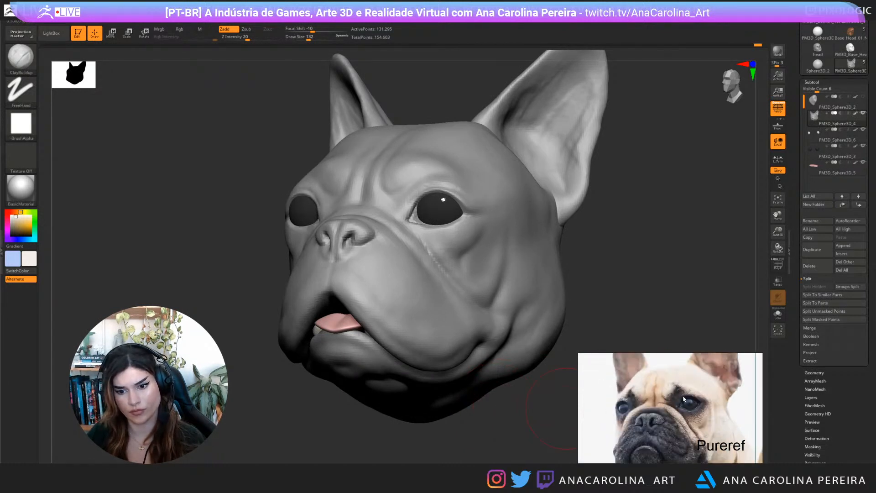
{"action": "middle_click_drag", "start_coordinate": [671, 402], "coordinate": [555, 406]}
{"action": "scroll", "coordinate": [661, 394], "scroll_direction": "up", "scroll_amount": 3}
{"action": "scroll", "coordinate": [656, 392], "scroll_direction": "down", "scroll_amount": 3}
{"action": "middle_click_drag", "start_coordinate": [655, 391], "coordinate": [726, 398]}
{"action": "scroll", "coordinate": [669, 404], "scroll_direction": "up", "scroll_amount": 3}
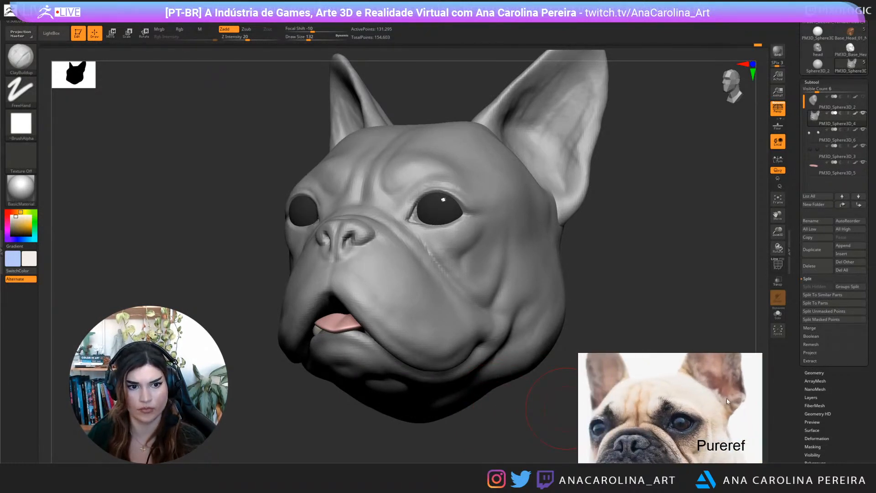
Build up the brow and forehead with ClayBuildup at draw sizes 94 and 112, keeping Z Intensity 20
{"action": "mouse_move", "coordinate": [657, 255]}
{"action": "left_mouse_down"}
{"action": "mouse_move", "coordinate": [651, 244]}
{"action": "mouse_move", "coordinate": [645, 254]}
{"action": "mouse_move", "coordinate": [566, 222]}
{"action": "left_mouse_up"}
{"action": "key", "text": "space"}
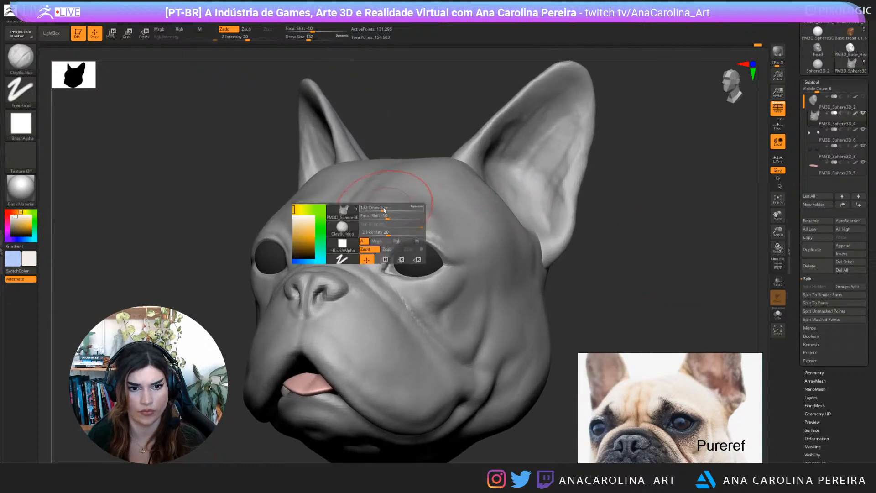
{"action": "left_click_drag", "start_coordinate": [387, 210], "coordinate": [382, 210]}
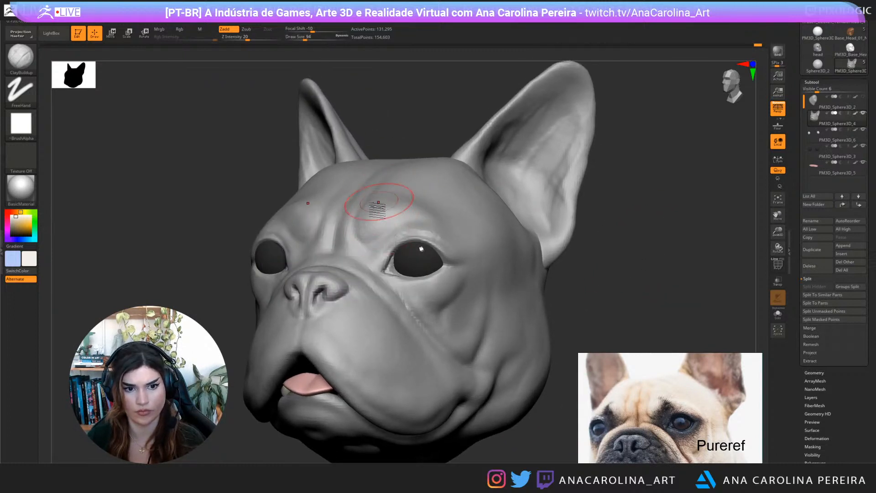
{"action": "key", "text": "space"}
{"action": "left_click_drag", "start_coordinate": [401, 202], "coordinate": [415, 200]}
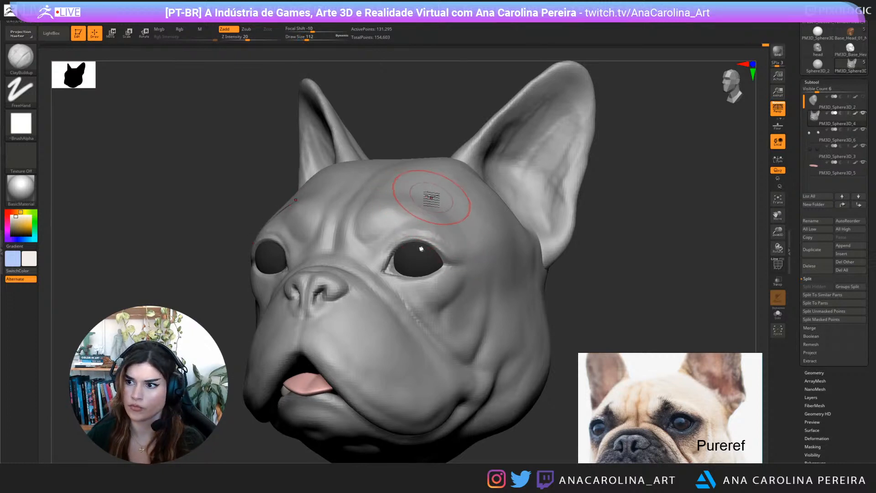
Smooth and fill out the upper forehead with ClayBuildup at draw size 154, finishing at draw size 104
{"action": "key", "text": "shift"}
{"action": "key", "text": "space"}
{"action": "left_click_drag", "start_coordinate": [421, 194], "coordinate": [405, 203]}
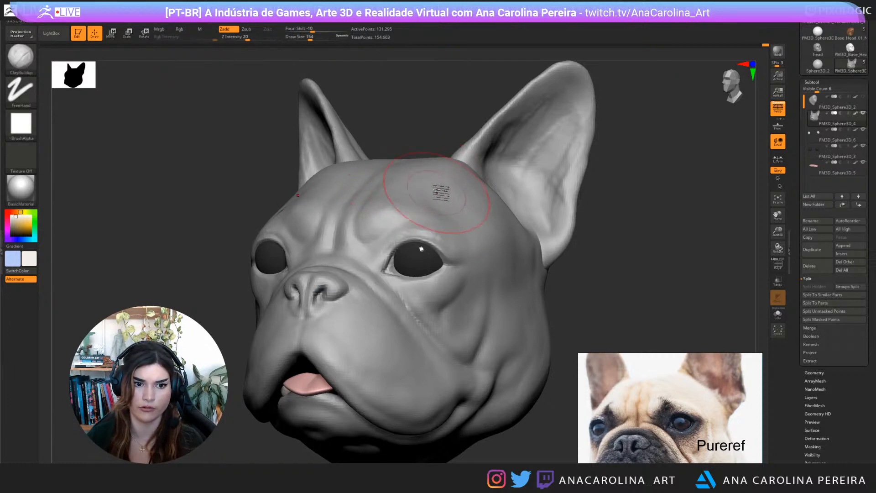
{"action": "key", "text": "space"}
{"action": "left_click_drag", "start_coordinate": [445, 175], "coordinate": [432, 175]}
Carve the crease between the brow and the inner eye corner with DamStandard at draw sizes 177 and 245, Z Intensity 14
{"action": "key", "text": "b"}
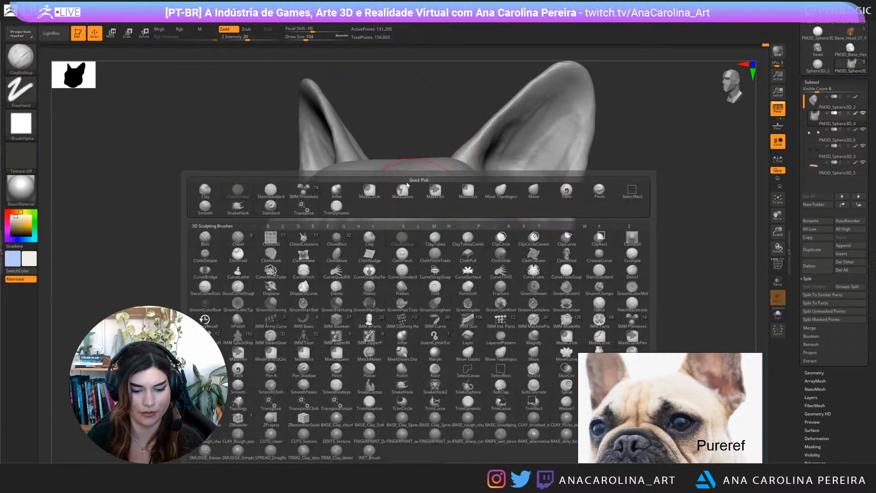
{"action": "key", "text": "d"}
{"action": "key", "text": "s"}
{"action": "key", "text": "space"}
{"action": "left_click_drag", "start_coordinate": [325, 261], "coordinate": [342, 258]}
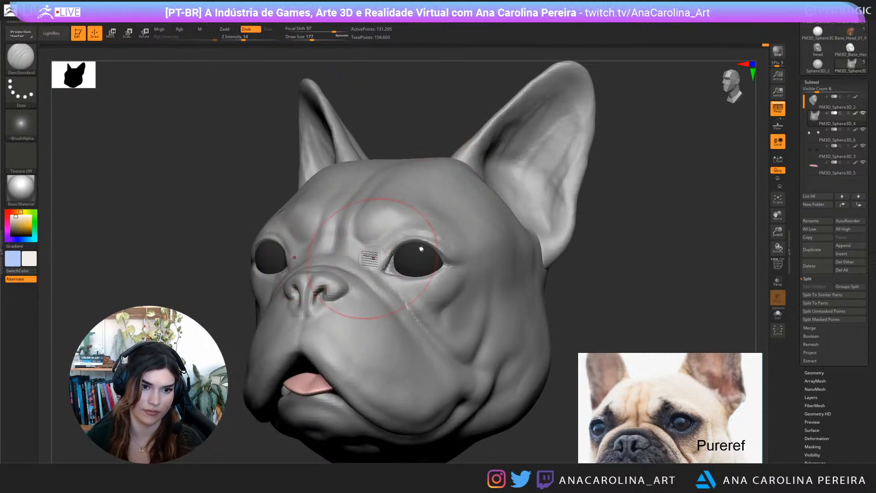
{"action": "left_click_drag", "start_coordinate": [418, 121], "coordinate": [435, 127], "text": "alt"}
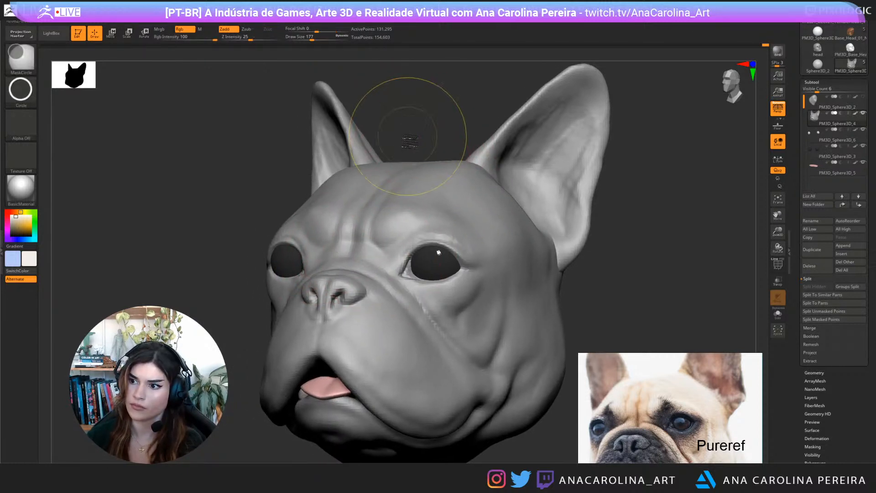
{"action": "key", "text": "space"}
{"action": "left_click_drag", "start_coordinate": [369, 217], "coordinate": [382, 218]}
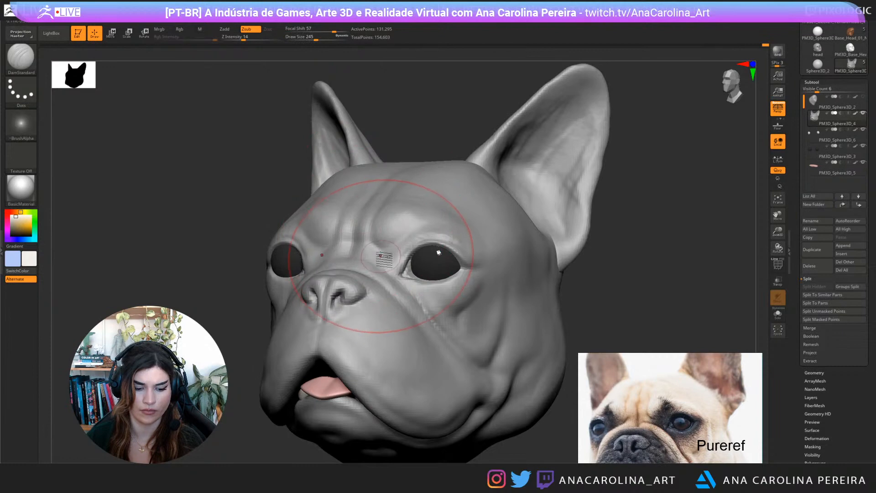
Reshape the inner brow fold above the nose with the Move brush at draw size 128
{"action": "key", "text": "b"}
{"action": "key", "text": "m"}
{"action": "key", "text": "v"}
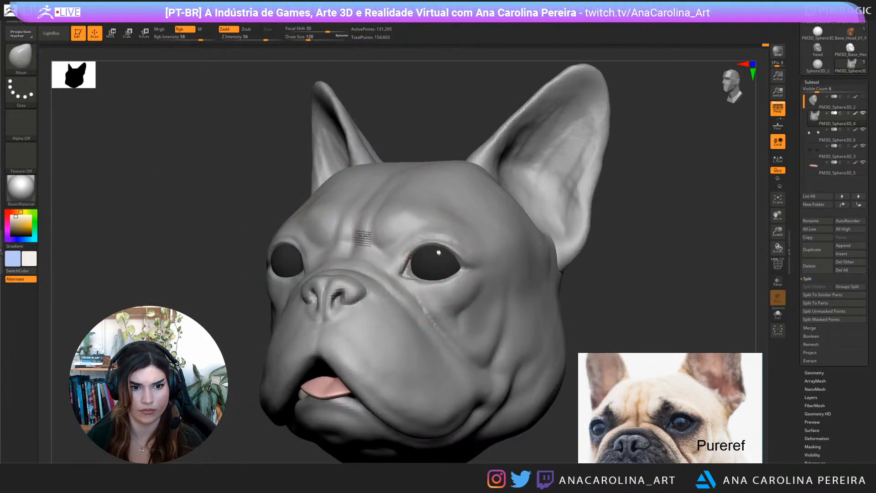
Add volume to the wrinkles between the brows with ClayBuildup at draw size 90 and Z Intensity 20
{"action": "key", "text": "b"}
{"action": "key", "text": "c"}
{"action": "key", "text": "b"}
{"action": "key", "text": "space"}
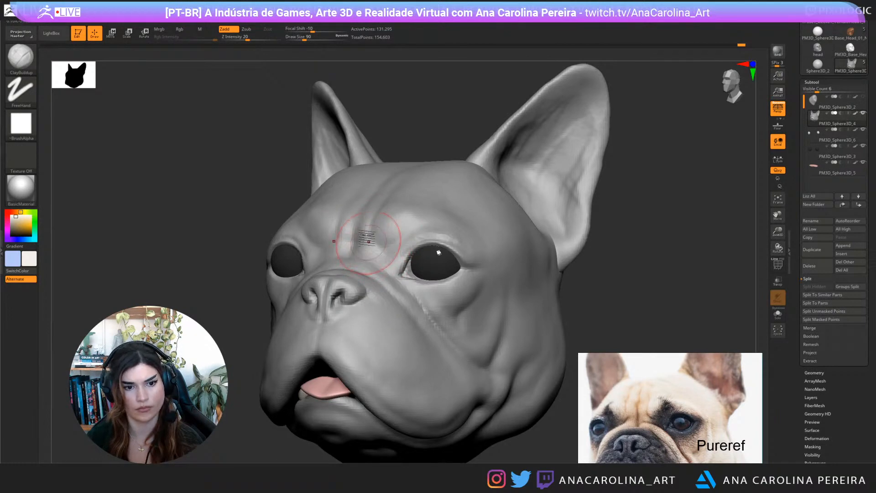
Define the edge of the inner brow beside the eye with DamStandard at draw size 77 and Z Intensity 14
{"action": "key", "text": "b"}
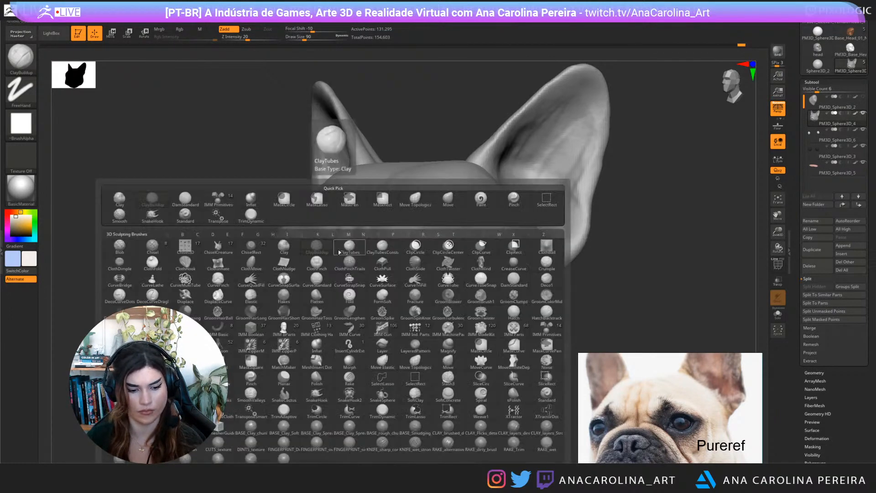
{"action": "key", "text": "d"}
{"action": "key", "text": "s"}
{"action": "key", "text": "space"}
{"action": "left_click_drag", "start_coordinate": [389, 258], "coordinate": [389, 257]}
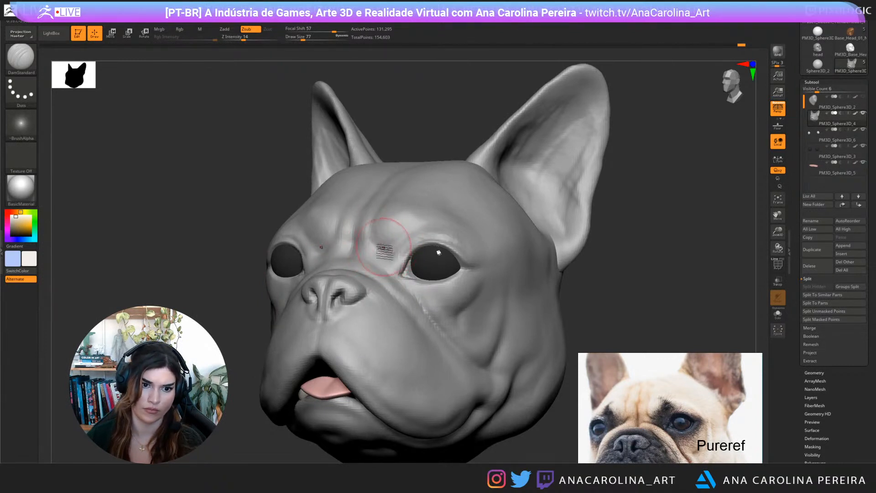
{"action": "key", "text": "ctrl"}
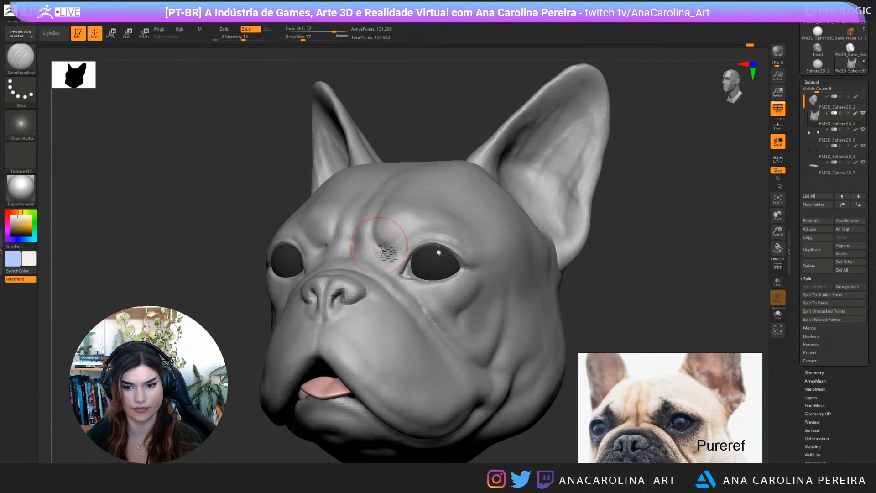
Build up the narrow forehead wrinkle ridges between the brows with ClayBuildup at draw size 46
{"action": "key", "text": "b"}
{"action": "key", "text": "c"}
{"action": "key", "text": "b"}
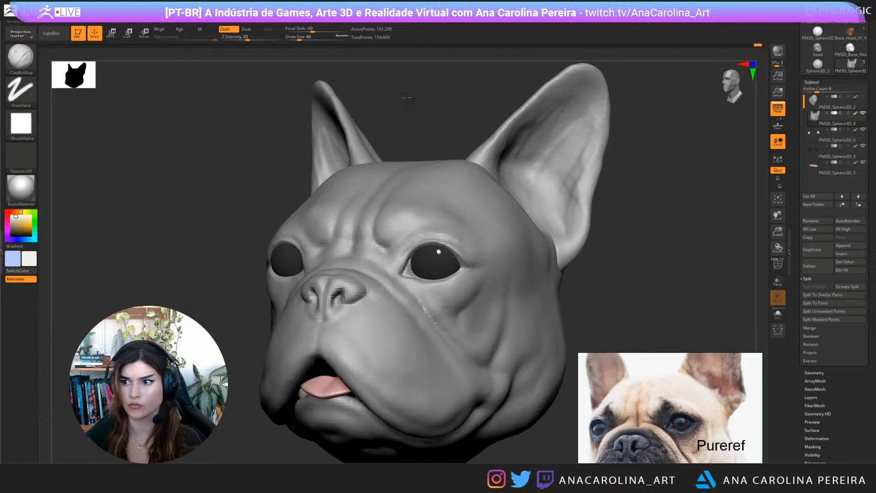
Carve the wrinkles just above the nose bridge with DamStandard at draw sizes 46 and 65
{"action": "left_click_drag", "start_coordinate": [409, 102], "coordinate": [358, 246], "text": "alt"}
{"action": "left_click_drag", "start_coordinate": [497, 264], "coordinate": [474, 263]}
{"action": "key", "text": "b"}
{"action": "key", "text": "d"}
{"action": "key", "text": "s"}
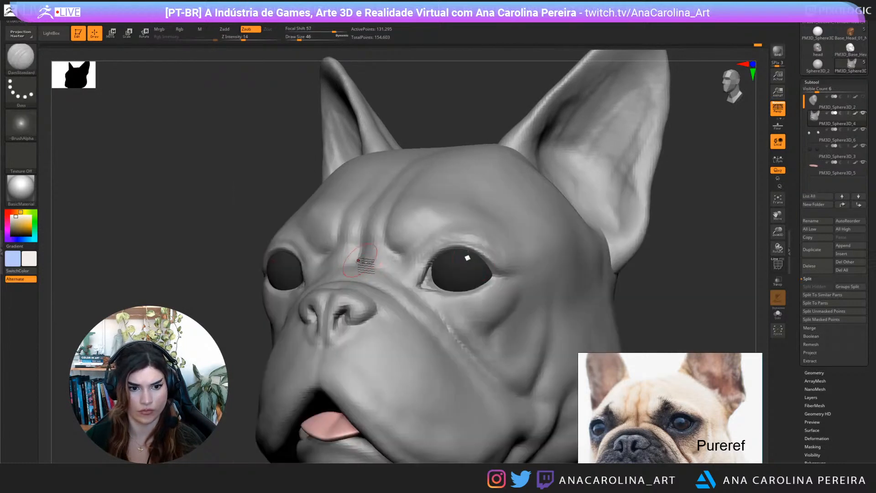
{"action": "key", "text": "space"}
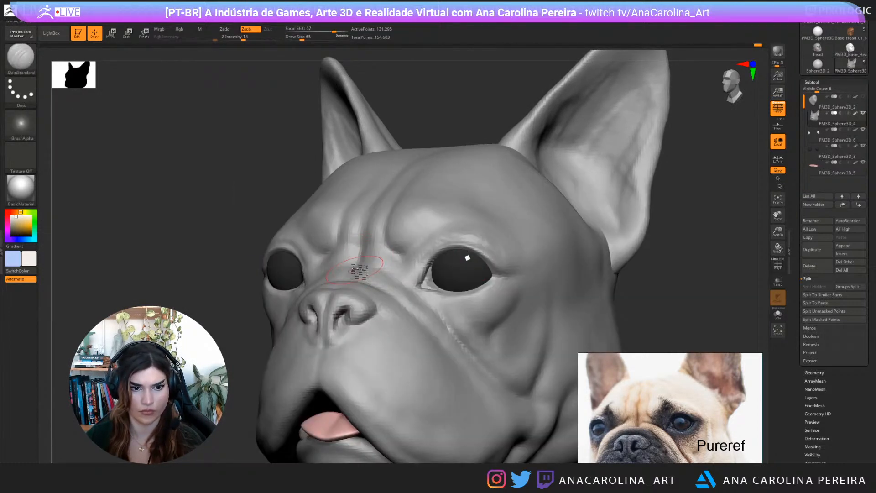
Sharpen the wrinkles between the brows with the Pinch brush at draw size 65 and Z Intensity 20
{"action": "left_click_drag", "start_coordinate": [229, 321], "coordinate": [460, 247], "text": "alt"}
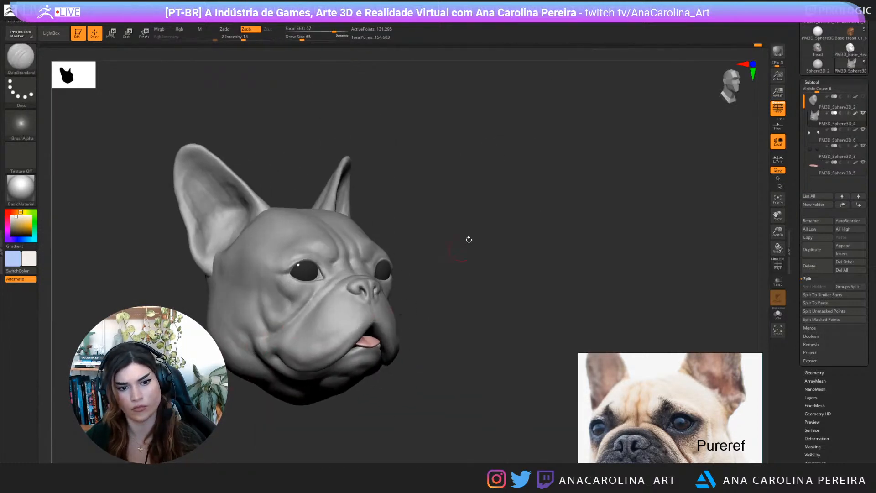
{"action": "left_click_drag", "start_coordinate": [491, 214], "coordinate": [479, 215]}
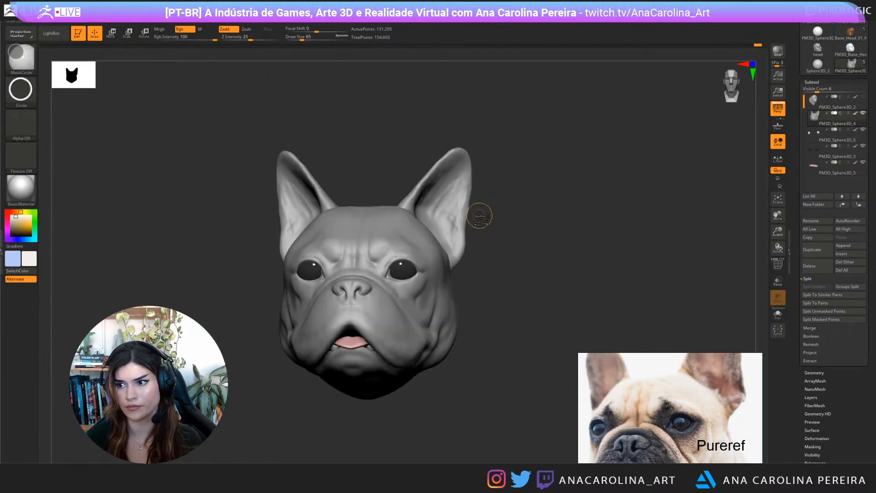
{"action": "mouse_move", "coordinate": [559, 250]}
{"action": "left_mouse_down"}
{"action": "mouse_move", "coordinate": [579, 231]}
{"action": "mouse_move", "coordinate": [583, 254]}
{"action": "mouse_move", "coordinate": [574, 246]}
{"action": "mouse_move", "coordinate": [617, 242]}
{"action": "mouse_move", "coordinate": [621, 297]}
{"action": "left_mouse_up"}
{"action": "key", "text": "b"}
{"action": "key", "text": "p"}
{"action": "key", "text": "i"}
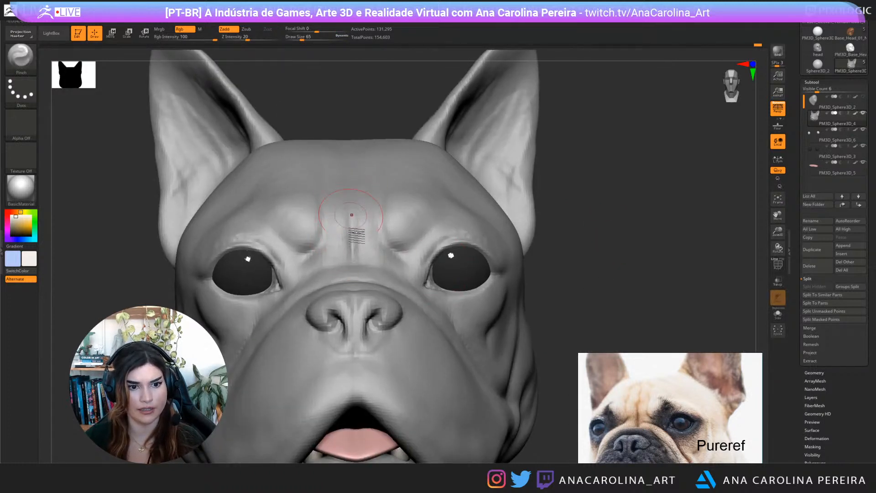
{"action": "left_click_drag", "start_coordinate": [372, 84], "coordinate": [450, 172]}
{"action": "right_click_drag", "start_coordinate": [459, 172], "coordinate": [417, 239], "text": "ctrl"}
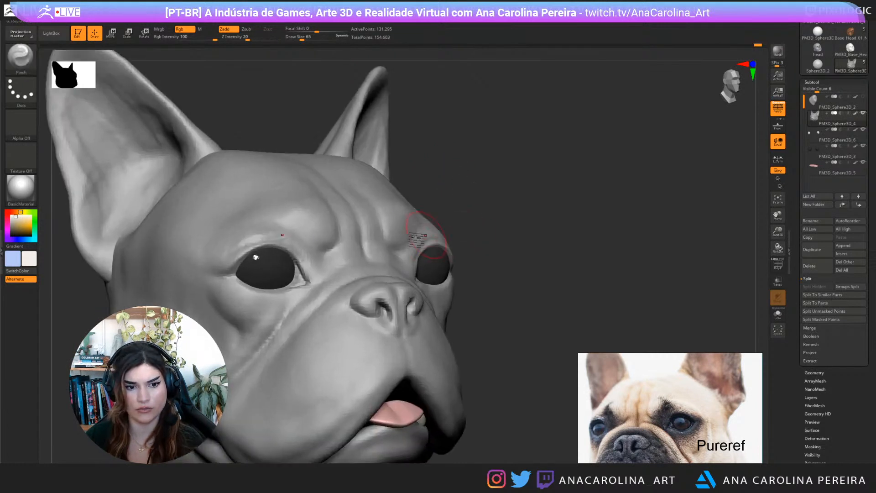
{"action": "left_click_drag", "start_coordinate": [573, 200], "coordinate": [582, 202]}
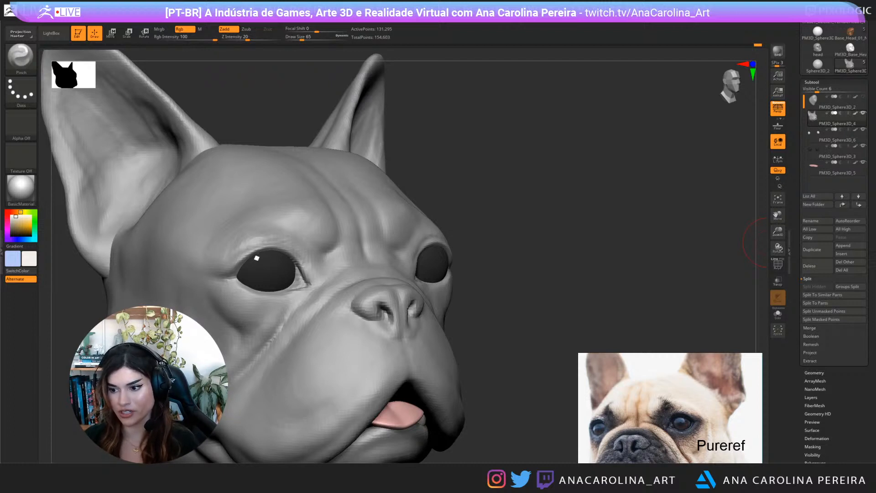
{"action": "left_click_drag", "start_coordinate": [609, 263], "coordinate": [648, 250]}
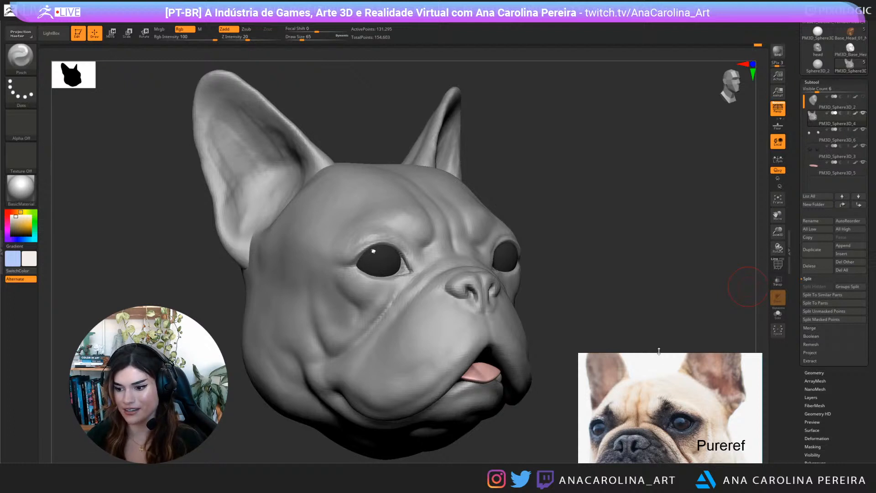
{"action": "left_click_drag", "start_coordinate": [648, 329], "coordinate": [630, 296], "text": "shift"}
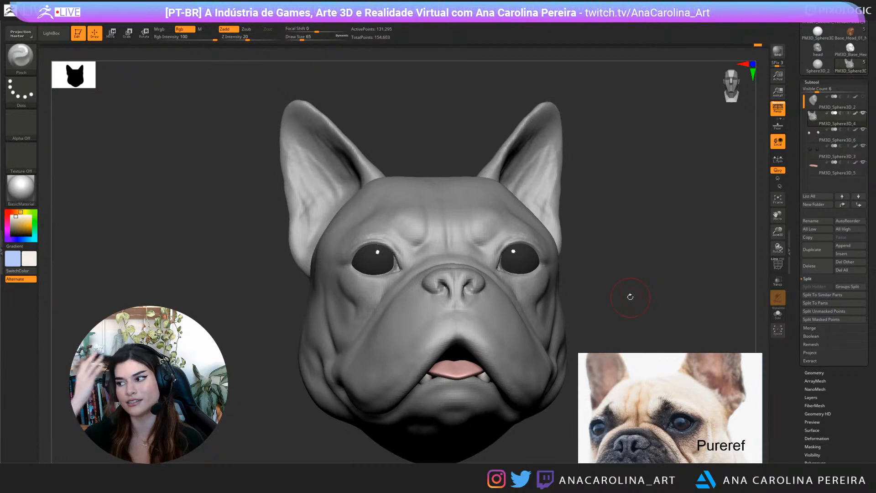
Compare the sculpted muzzle and cheek folds with the French bulldog reference photos, from front and three-quarter angles
{"action": "left_click_drag", "start_coordinate": [630, 296], "coordinate": [622, 298]}
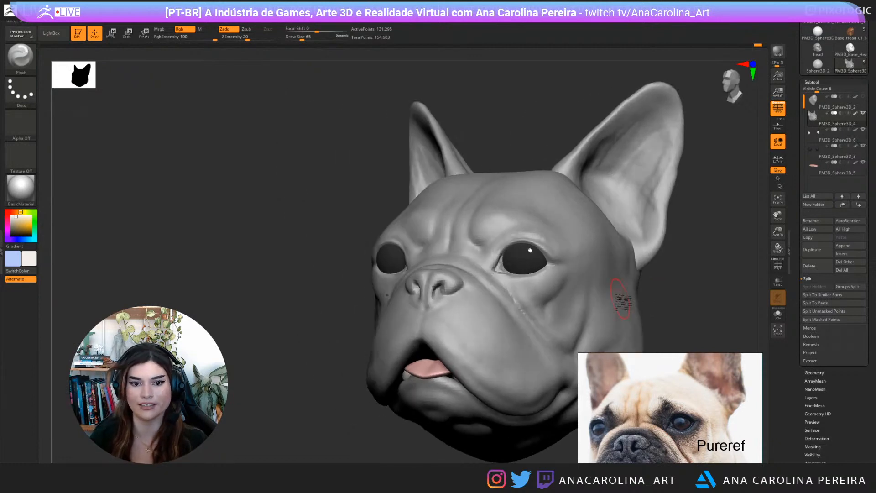
{"action": "key", "text": "f"}
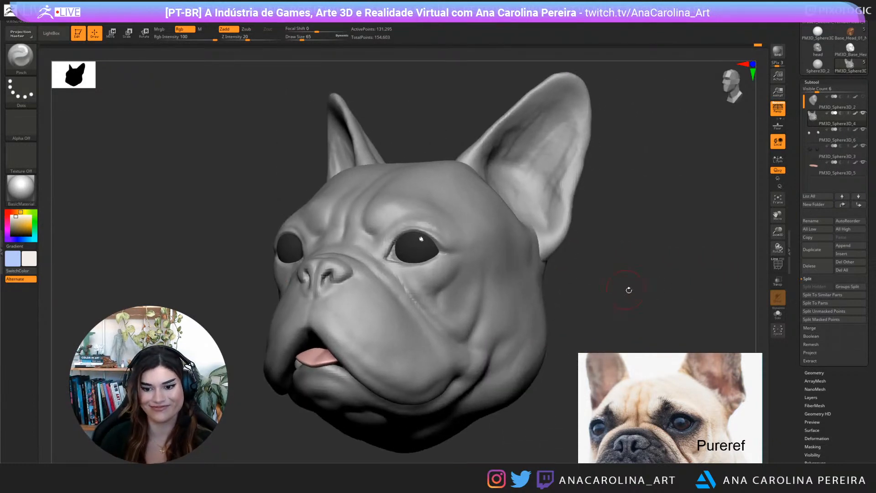
{"action": "left_click_drag", "start_coordinate": [602, 287], "coordinate": [574, 297]}
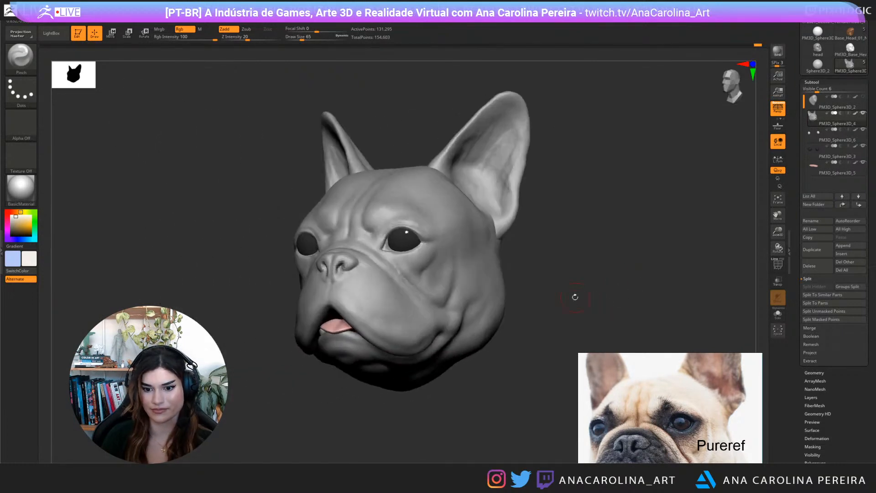
{"action": "scroll", "coordinate": [639, 393], "scroll_direction": "down", "scroll_amount": 3}
{"action": "scroll", "coordinate": [658, 383], "scroll_direction": "up", "scroll_amount": 5}
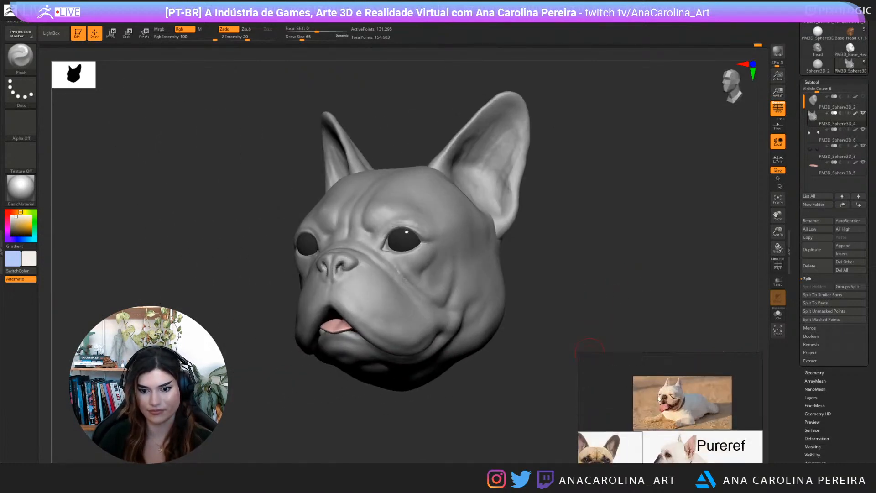
{"action": "left_click_drag", "start_coordinate": [613, 305], "coordinate": [622, 316]}
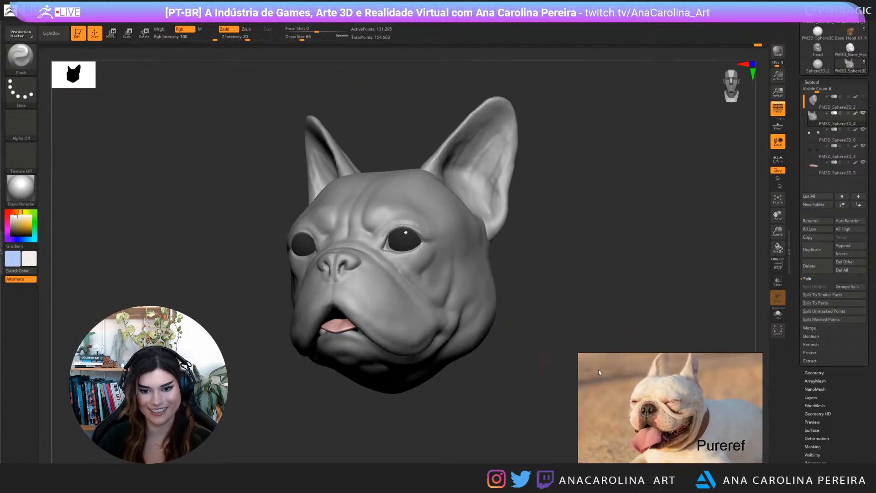
{"action": "scroll", "coordinate": [659, 412], "scroll_direction": "down", "scroll_amount": 3}
{"action": "scroll", "coordinate": [675, 425], "scroll_direction": "up", "scroll_amount": 5}
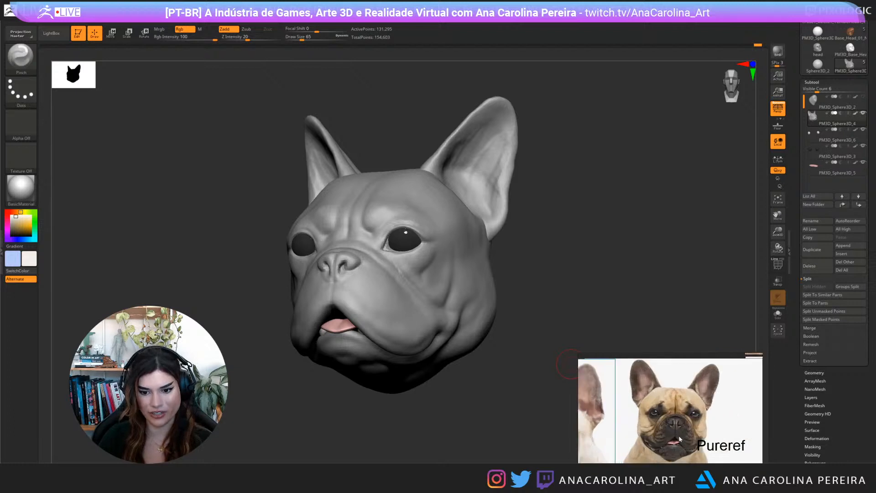
{"action": "scroll", "coordinate": [692, 433], "scroll_direction": "down", "scroll_amount": 3}
{"action": "scroll", "coordinate": [707, 416], "scroll_direction": "up", "scroll_amount": 5}
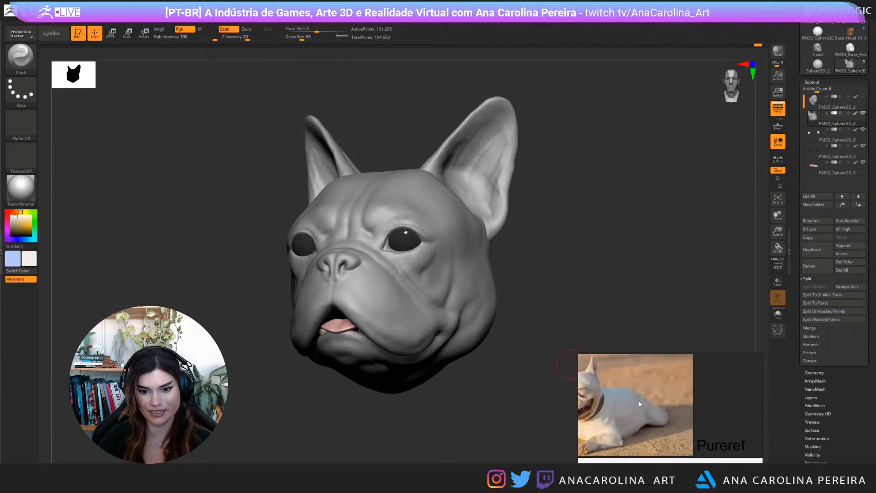
{"action": "scroll", "coordinate": [659, 404], "scroll_direction": "up", "scroll_amount": 3}
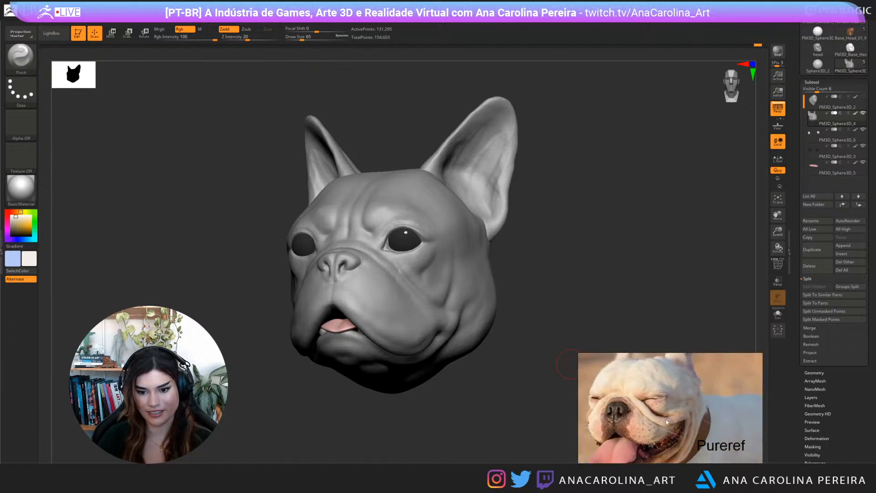
{"action": "left_click_drag", "start_coordinate": [552, 361], "coordinate": [402, 283]}
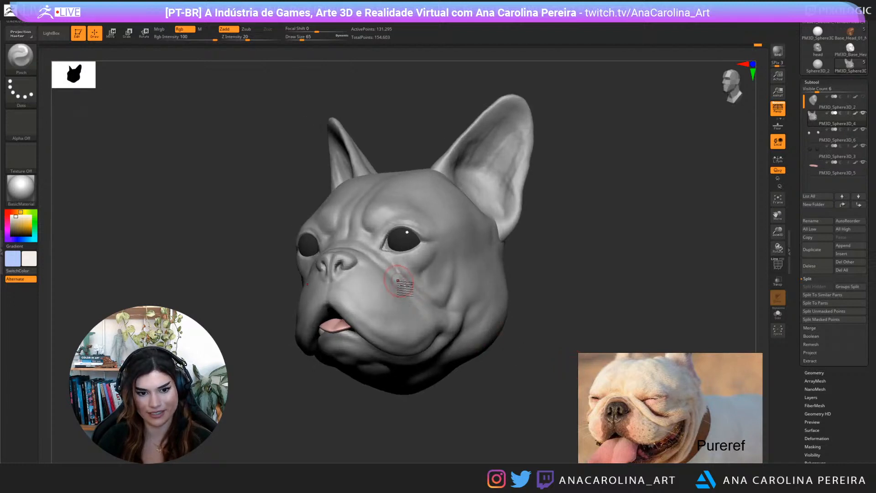
{"action": "scroll", "coordinate": [640, 394], "scroll_direction": "down", "scroll_amount": 1}
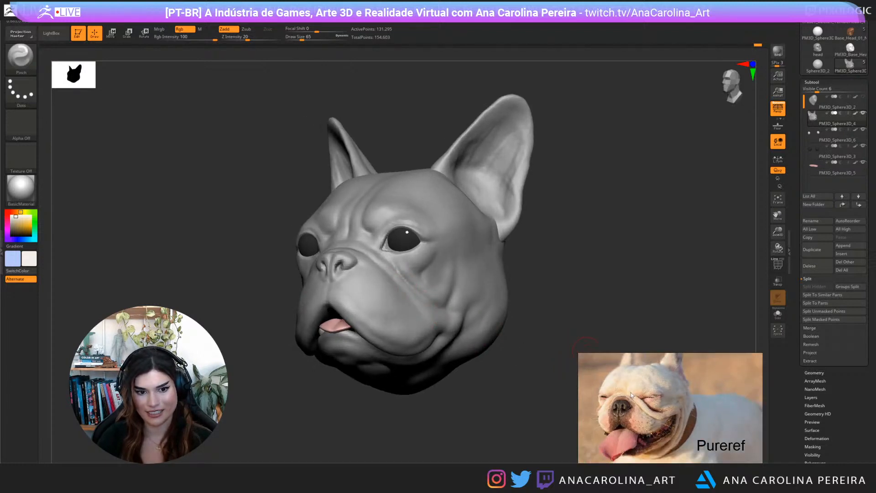
{"action": "scroll", "coordinate": [632, 395], "scroll_direction": "down", "scroll_amount": 4}
{"action": "scroll", "coordinate": [612, 423], "scroll_direction": "up", "scroll_amount": 6}
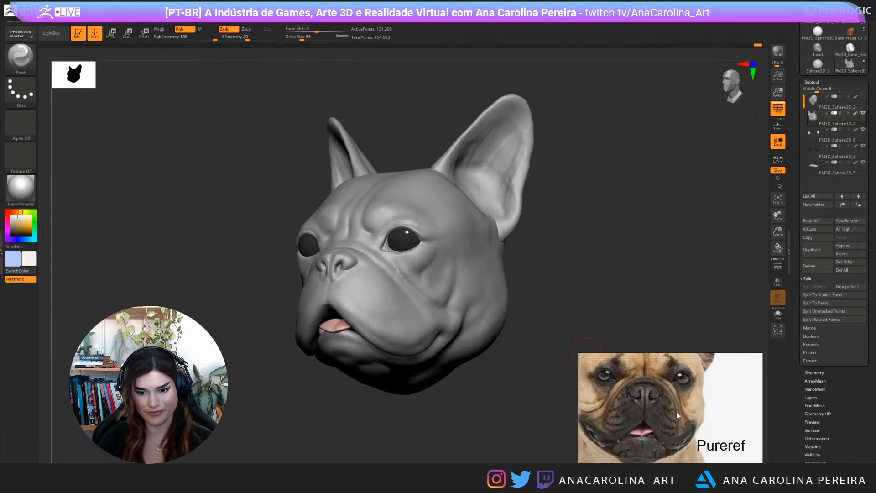
{"action": "scroll", "coordinate": [673, 389], "scroll_direction": "down", "scroll_amount": 2}
{"action": "middle_click_drag", "start_coordinate": [673, 390], "coordinate": [753, 394]}
{"action": "scroll", "coordinate": [648, 395], "scroll_direction": "up", "scroll_amount": 4}
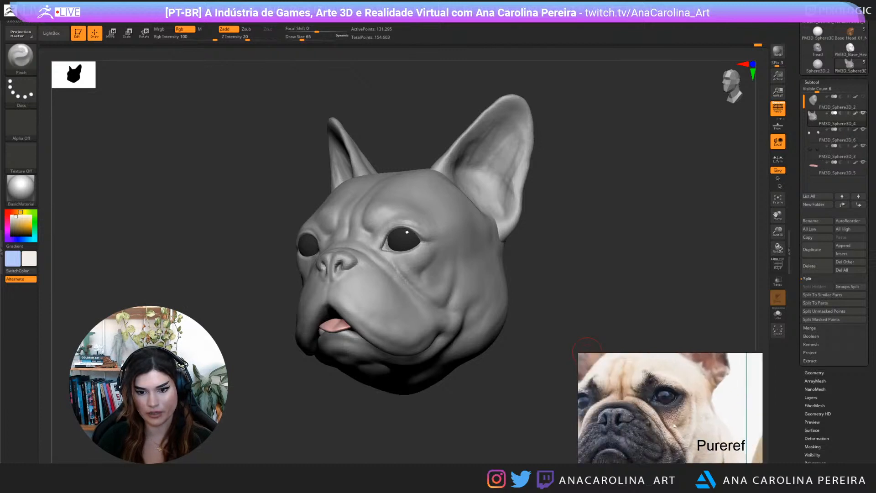
{"action": "scroll", "coordinate": [675, 391], "scroll_direction": "down", "scroll_amount": 2}
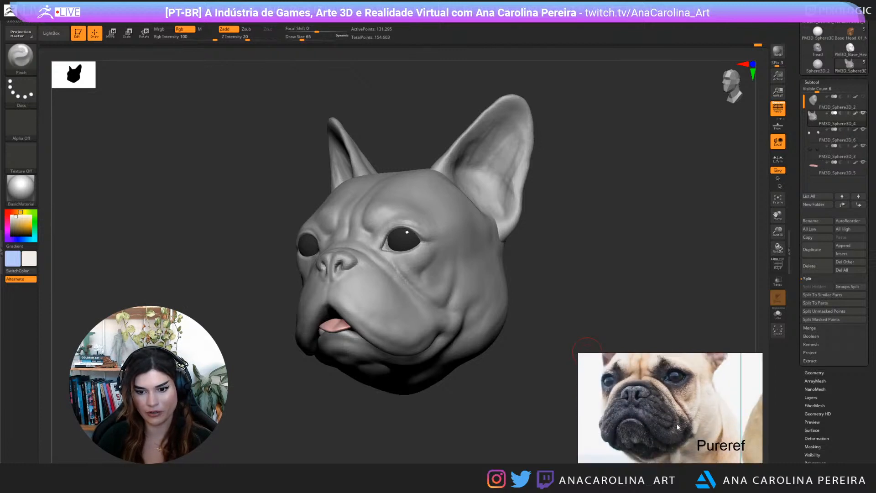
{"action": "mouse_move", "coordinate": [555, 388]}
{"action": "left_mouse_down"}
{"action": "mouse_move", "coordinate": [502, 389]}
{"action": "mouse_move", "coordinate": [739, 391]}
{"action": "mouse_move", "coordinate": [688, 394]}
{"action": "left_mouse_up"}
{"action": "scroll", "coordinate": [594, 430], "scroll_direction": "down", "scroll_amount": 3}
{"action": "scroll", "coordinate": [646, 392], "scroll_direction": "up", "scroll_amount": 8}
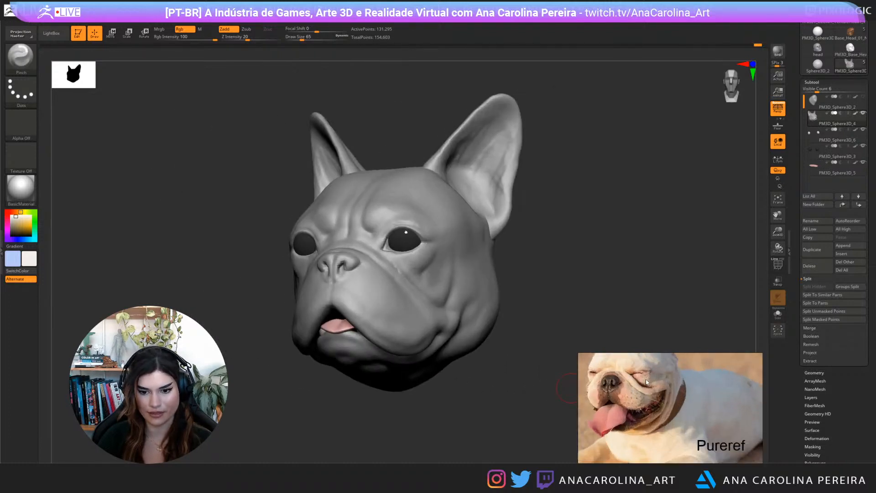
{"action": "left_click_drag", "start_coordinate": [534, 281], "coordinate": [551, 287]}
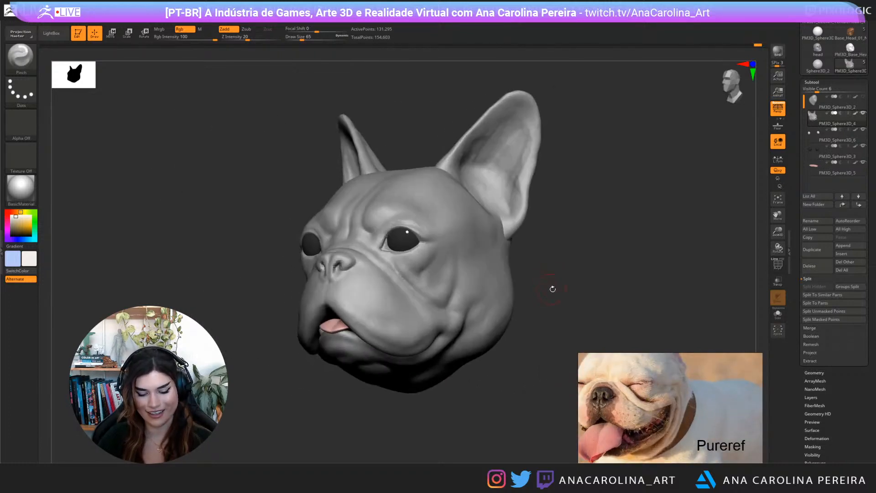
Adjust the cheek fold beside the muzzle with the Move brush at draw size 87 and Z Intensity 56
{"action": "key", "text": "b"}
{"action": "key", "text": "m"}
{"action": "key", "text": "v"}
{"action": "key", "text": "space"}
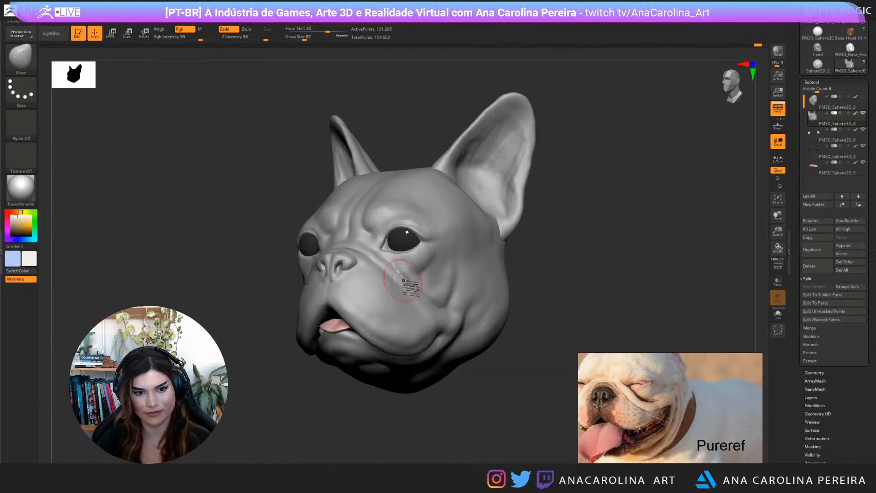
{"action": "mouse_move", "coordinate": [584, 297]}
{"action": "left_mouse_down"}
{"action": "mouse_move", "coordinate": [610, 303]}
{"action": "mouse_move", "coordinate": [575, 297]}
{"action": "left_mouse_up"}
Carve broad creases around the cheek fold behind the mouth corner with DamStandard at draw size 172 and Z Intensity 14
{"action": "key", "text": "b"}
{"action": "key", "text": "d"}
{"action": "key", "text": "s"}
{"action": "key", "text": "space"}
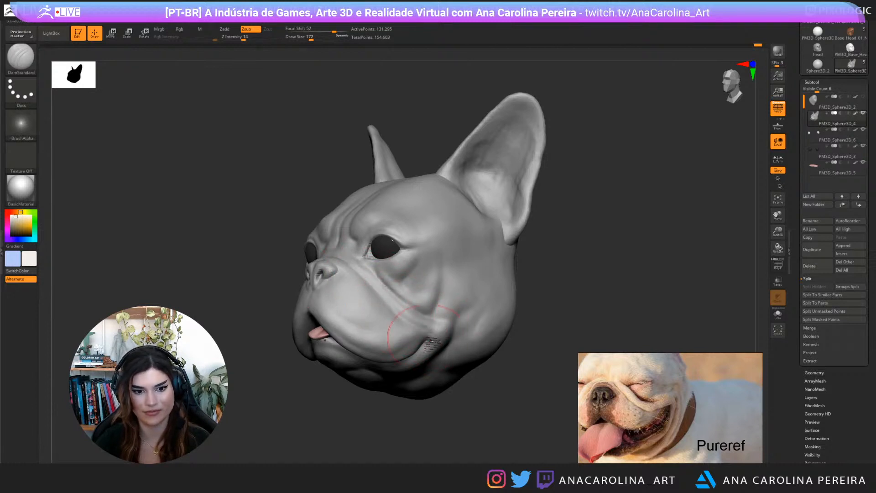
{"action": "mouse_move", "coordinate": [438, 429]}
{"action": "left_mouse_down"}
{"action": "mouse_move", "coordinate": [452, 420]}
{"action": "mouse_move", "coordinate": [463, 380]}
{"action": "left_mouse_up"}
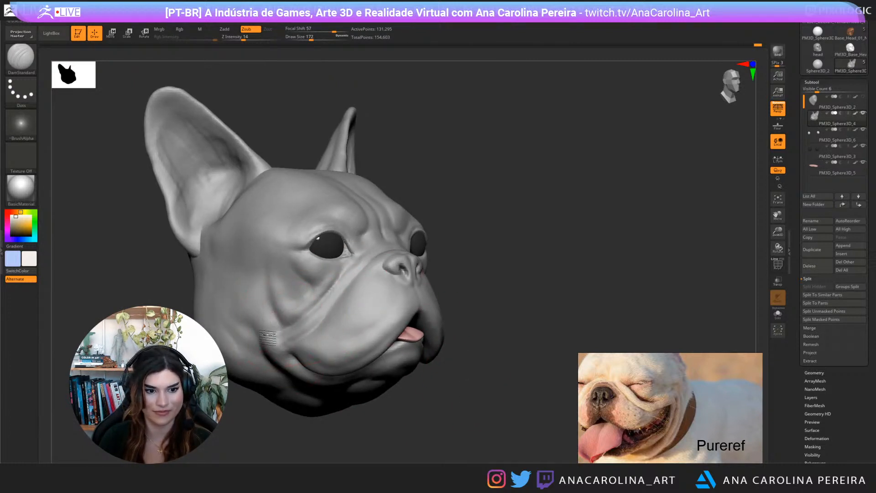
{"action": "mouse_move", "coordinate": [267, 387]}
{"action": "left_mouse_down"}
{"action": "mouse_move", "coordinate": [419, 390]}
{"action": "mouse_move", "coordinate": [274, 387]}
{"action": "left_mouse_up"}
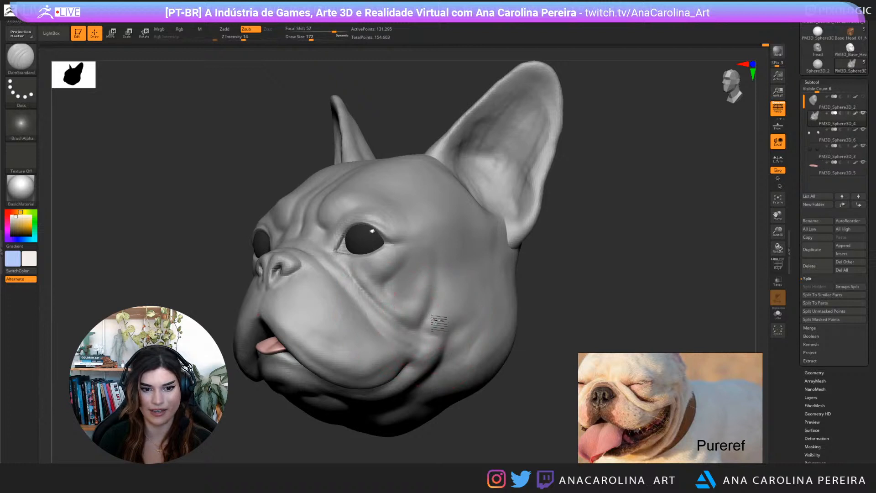
Refine the crease at the mouth corner with DamStandard at draw sizes 128 and 112
{"action": "mouse_move", "coordinate": [463, 421]}
{"action": "left_mouse_down", "text": "alt"}
{"action": "mouse_move", "coordinate": [460, 407]}
{"action": "mouse_move", "coordinate": [502, 404]}
{"action": "mouse_move", "coordinate": [484, 396]}
{"action": "mouse_move", "coordinate": [466, 439]}
{"action": "left_mouse_up", "text": "alt"}
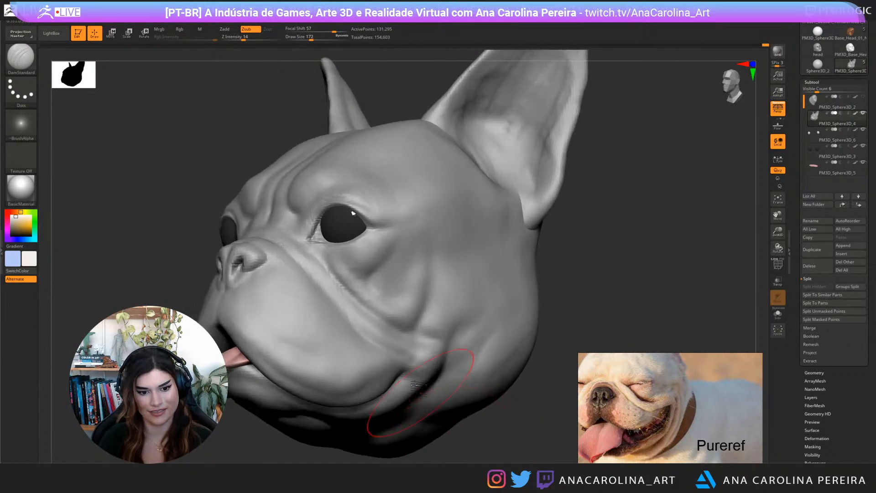
{"action": "key", "text": "space"}
{"action": "left_click_drag", "start_coordinate": [394, 365], "coordinate": [389, 366]}
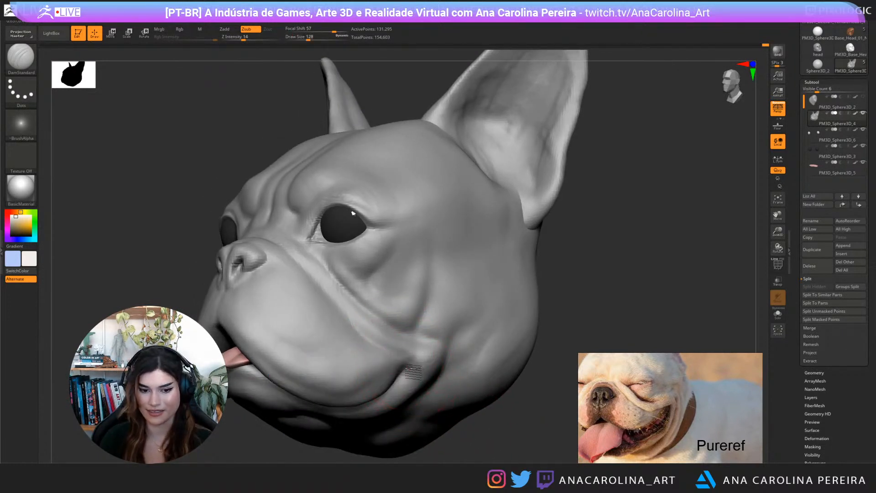
{"action": "key", "text": "space"}
{"action": "left_click_drag", "start_coordinate": [407, 369], "coordinate": [403, 369]}
{"action": "mouse_move", "coordinate": [475, 445]}
{"action": "left_mouse_down", "text": "alt"}
{"action": "mouse_move", "coordinate": [474, 411]}
{"action": "mouse_move", "coordinate": [466, 412]}
{"action": "mouse_move", "coordinate": [521, 385]}
{"action": "mouse_move", "coordinate": [477, 390]}
{"action": "left_mouse_up", "text": "alt"}
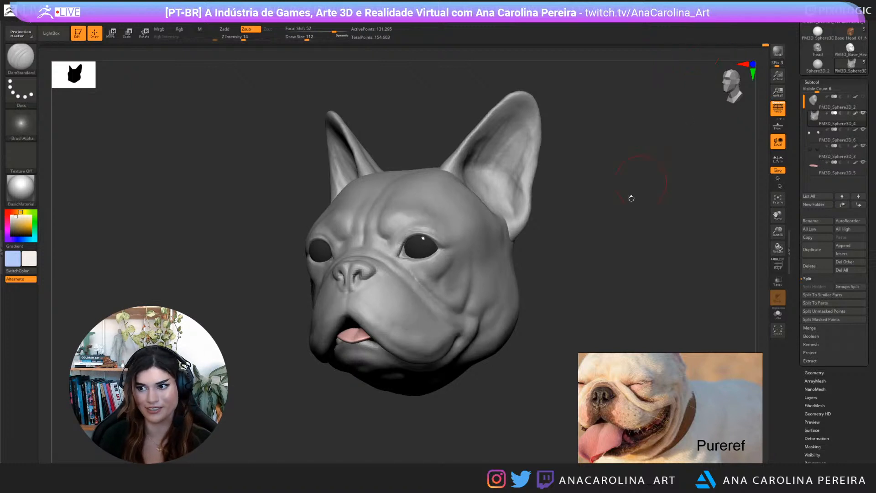
Build up the skin fold above the mouth corner with ClayBuildup at draw size 83 and Z Intensity 20
{"action": "mouse_move", "coordinate": [630, 195]}
{"action": "left_mouse_down"}
{"action": "mouse_move", "coordinate": [651, 211]}
{"action": "mouse_move", "coordinate": [646, 221]}
{"action": "mouse_move", "coordinate": [591, 243]}
{"action": "left_mouse_up"}
{"action": "key", "text": "b"}
{"action": "key", "text": "c"}
{"action": "key", "text": "b"}
{"action": "key", "text": "space"}
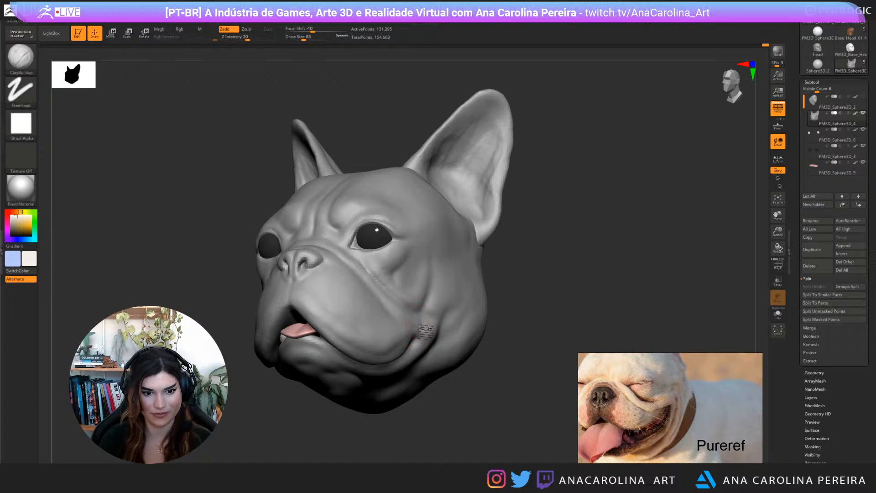
{"action": "mouse_move", "coordinate": [498, 297]}
{"action": "left_mouse_down"}
{"action": "mouse_move", "coordinate": [538, 282]}
{"action": "mouse_move", "coordinate": [542, 245]}
{"action": "mouse_move", "coordinate": [333, 301]}
{"action": "left_mouse_up"}
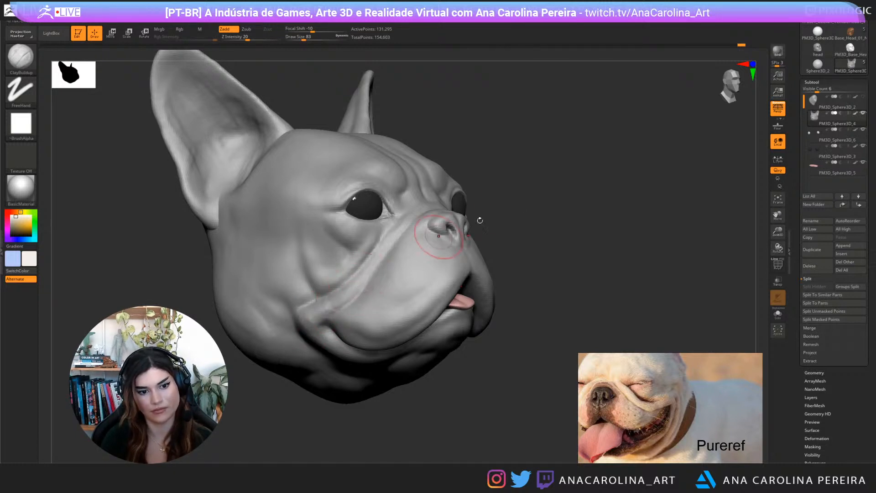
{"action": "mouse_move", "coordinate": [480, 221]}
{"action": "left_mouse_down"}
{"action": "mouse_move", "coordinate": [695, 193]}
{"action": "mouse_move", "coordinate": [689, 182]}
{"action": "mouse_move", "coordinate": [659, 185]}
{"action": "mouse_move", "coordinate": [694, 176]}
{"action": "mouse_move", "coordinate": [662, 215]}
{"action": "left_mouse_up"}
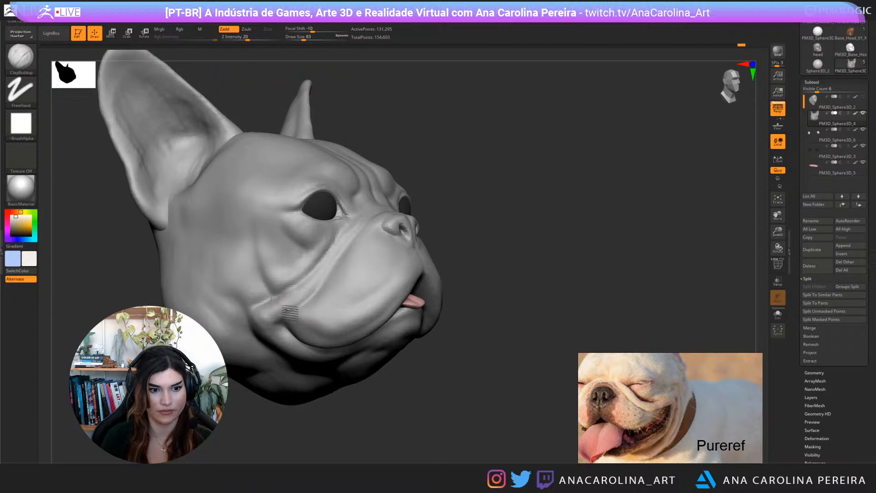
{"action": "left_click_drag", "start_coordinate": [288, 309], "coordinate": [279, 311]}
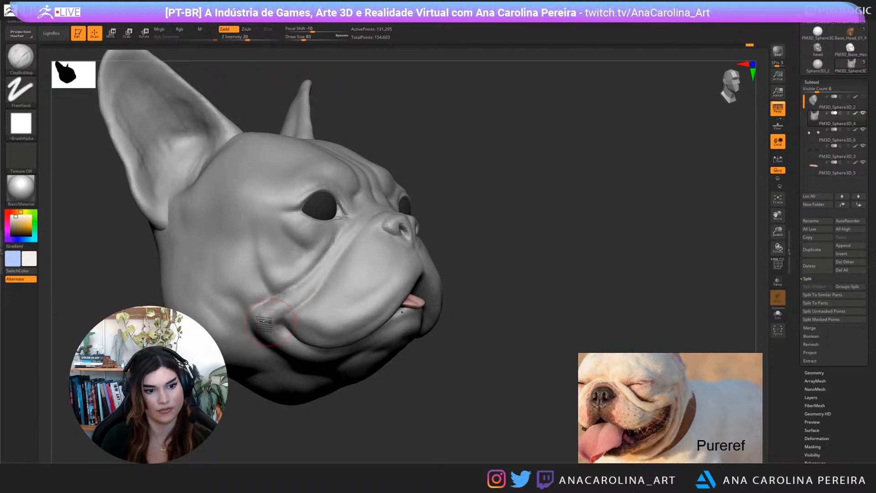
{"action": "mouse_move", "coordinate": [456, 214]}
{"action": "left_mouse_down"}
{"action": "mouse_move", "coordinate": [661, 215]}
{"action": "mouse_move", "coordinate": [652, 212]}
{"action": "mouse_move", "coordinate": [653, 225]}
{"action": "mouse_move", "coordinate": [631, 209]}
{"action": "mouse_move", "coordinate": [648, 240]}
{"action": "mouse_move", "coordinate": [661, 235]}
{"action": "mouse_move", "coordinate": [625, 297]}
{"action": "left_mouse_up"}
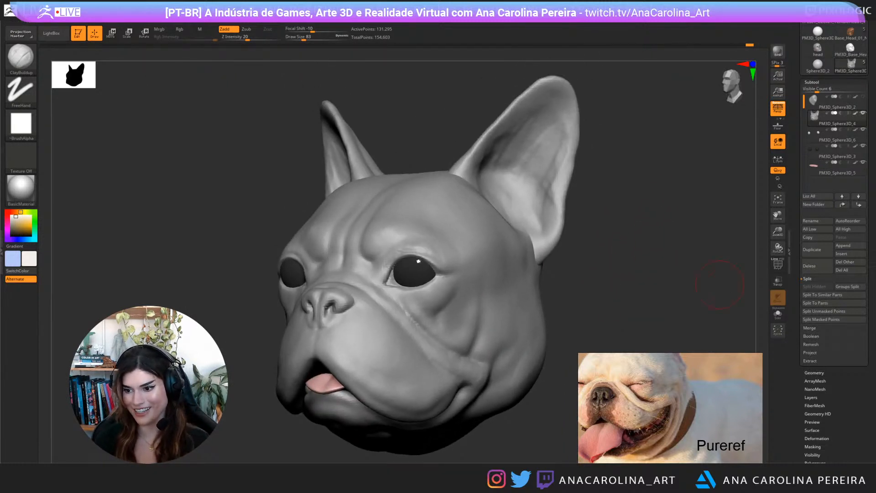
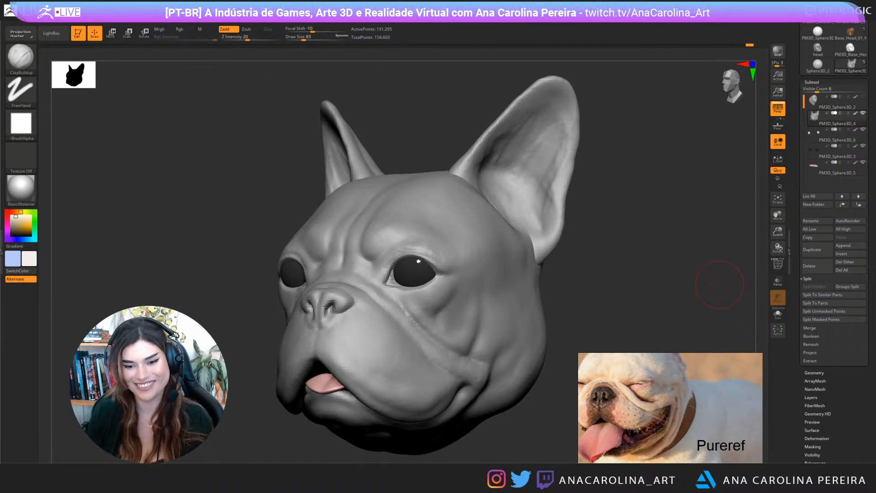
Deepen the long crease from below the eye to the cheek with DamStandard at draw sizes 158 and 149
{"action": "left_click_drag", "start_coordinate": [613, 288], "coordinate": [612, 248]}
{"action": "key", "text": "b"}
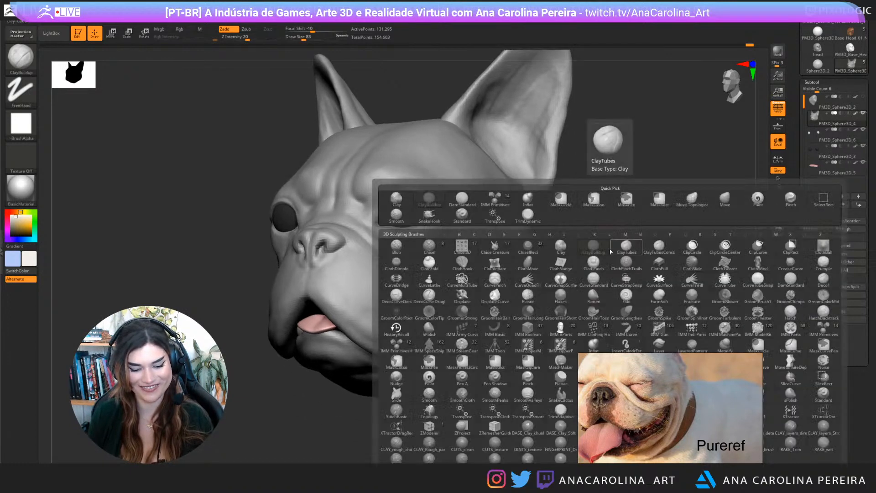
{"action": "key", "text": "d"}
{"action": "key", "text": "s"}
{"action": "key", "text": "space"}
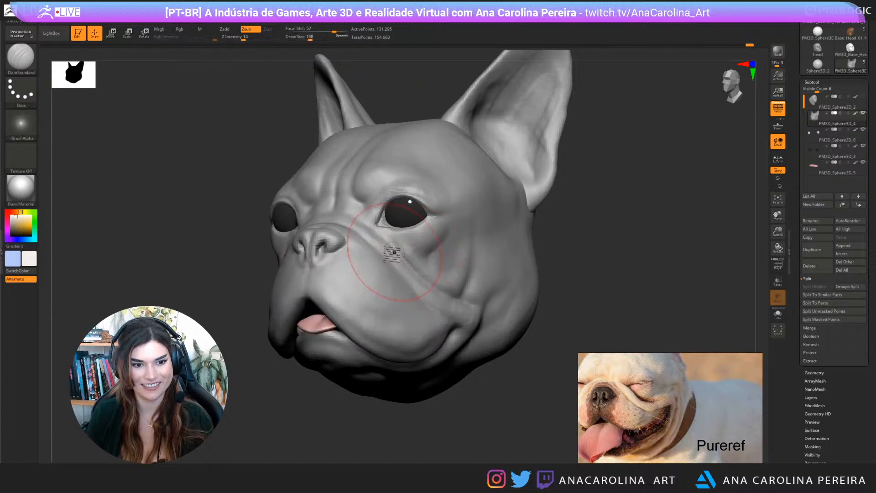
{"action": "key", "text": "space"}
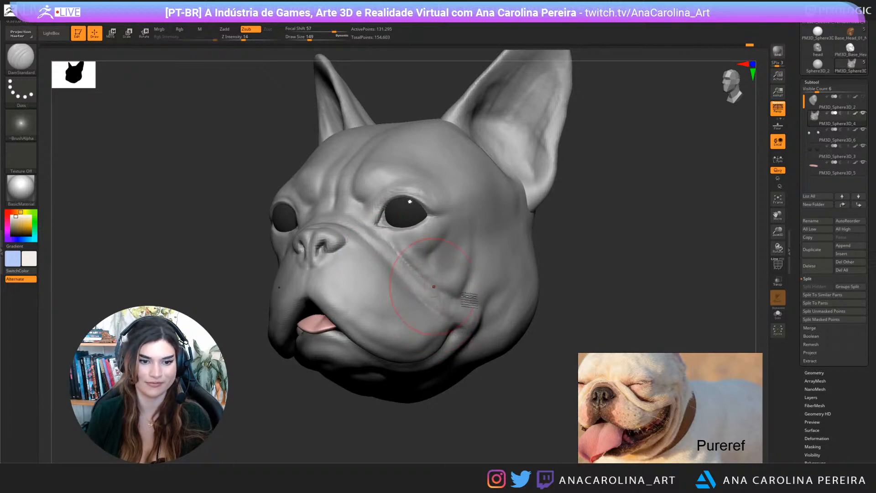
{"action": "right_click_drag", "start_coordinate": [529, 271], "coordinate": [597, 273]}
{"action": "mouse_move", "coordinate": [597, 273]}
{"action": "right_mouse_down"}
{"action": "mouse_move", "coordinate": [630, 282]}
{"action": "mouse_move", "coordinate": [607, 294]}
{"action": "mouse_move", "coordinate": [570, 255]}
{"action": "right_mouse_up"}
Reshape the muzzle and cheek fold with the Move brush at draw sizes 172 and 80, Z Intensity 56
{"action": "key", "text": "b"}
{"action": "key", "text": "m"}
{"action": "key", "text": "v"}
{"action": "key", "text": "space"}
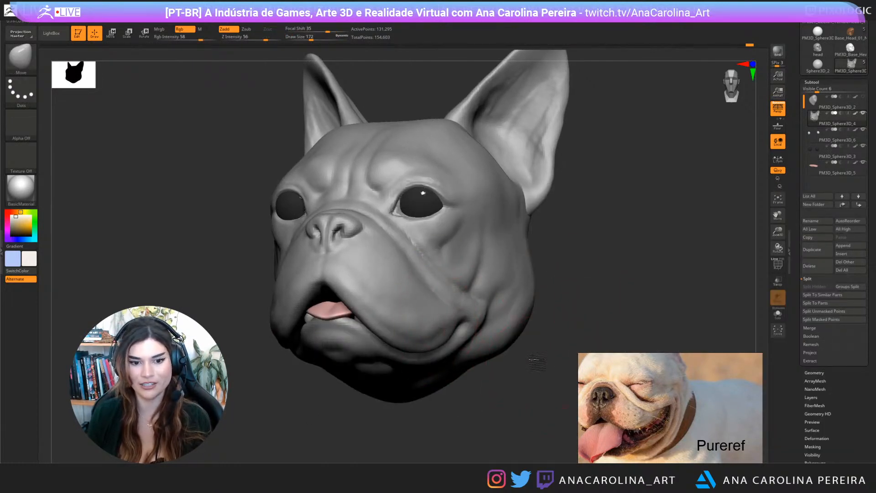
{"action": "mouse_move", "coordinate": [532, 344]}
{"action": "right_mouse_down"}
{"action": "mouse_move", "coordinate": [518, 411]}
{"action": "mouse_move", "coordinate": [429, 372]}
{"action": "right_mouse_up"}
{"action": "key", "text": "space"}
{"action": "left_click_drag", "start_coordinate": [447, 290], "coordinate": [407, 292]}
{"action": "key", "text": "space"}
Build up the skin fold around the mouth corner with ClayBuildup at draw size 59 and Z Intensity 20
{"action": "key", "text": "b"}
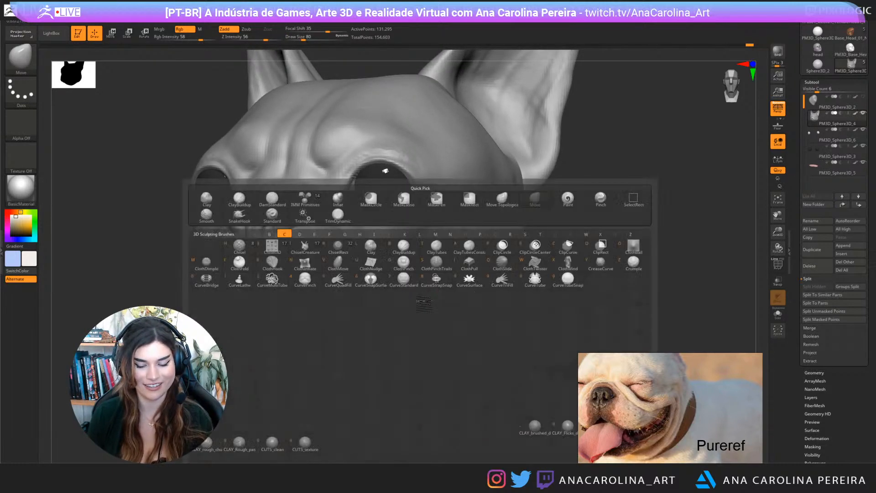
{"action": "key", "text": "b"}
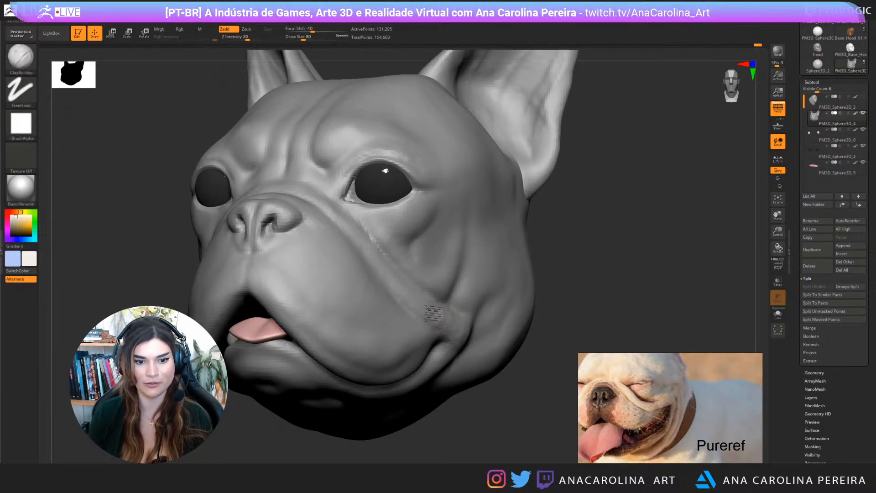
{"action": "mouse_move", "coordinate": [589, 262]}
{"action": "left_mouse_down"}
{"action": "mouse_move", "coordinate": [622, 267]}
{"action": "mouse_move", "coordinate": [552, 246]}
{"action": "mouse_move", "coordinate": [600, 217]}
{"action": "mouse_move", "coordinate": [515, 253]}
{"action": "left_mouse_up"}
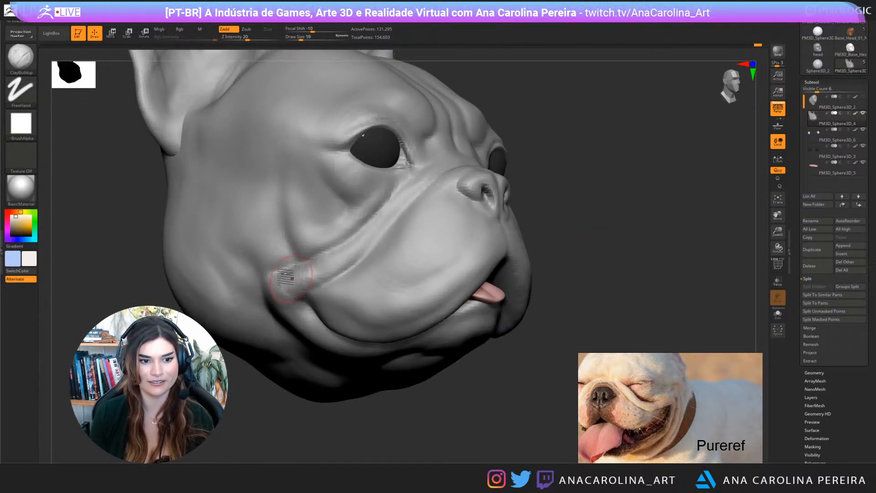
{"action": "left_click_drag", "start_coordinate": [292, 278], "coordinate": [276, 290]}
{"action": "mouse_move", "coordinate": [313, 263]}
{"action": "left_mouse_down"}
{"action": "mouse_move", "coordinate": [329, 274]}
{"action": "mouse_move", "coordinate": [299, 274]}
{"action": "mouse_move", "coordinate": [331, 276]}
{"action": "mouse_move", "coordinate": [346, 265]}
{"action": "left_mouse_up"}
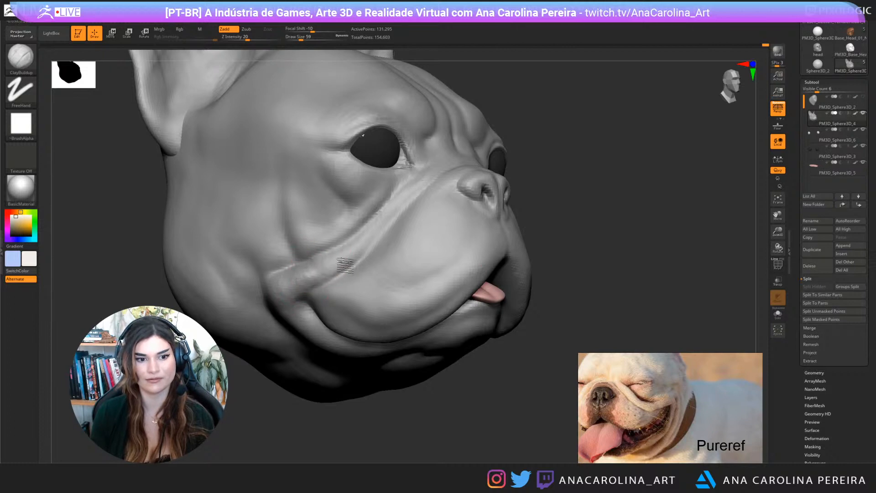
{"action": "mouse_move", "coordinate": [563, 190]}
{"action": "left_mouse_down"}
{"action": "mouse_move", "coordinate": [680, 176]}
{"action": "mouse_move", "coordinate": [668, 157]}
{"action": "mouse_move", "coordinate": [618, 178]}
{"action": "mouse_move", "coordinate": [612, 214]}
{"action": "left_mouse_up"}
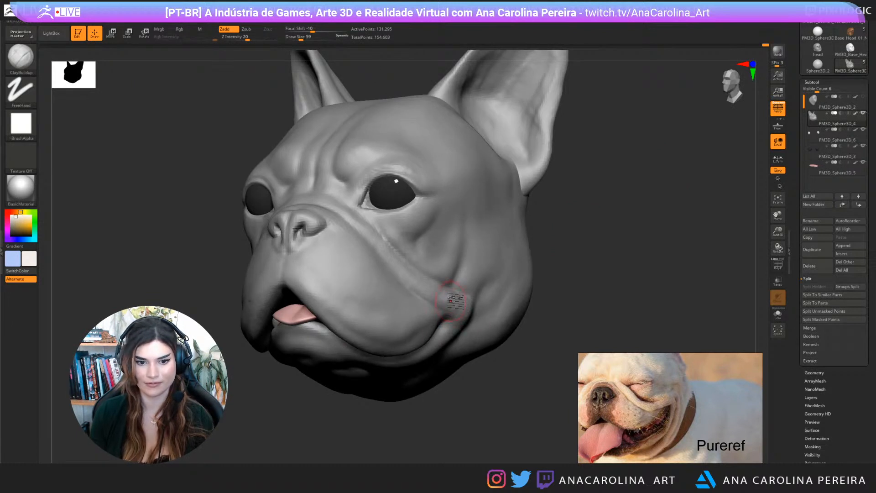
{"action": "mouse_move", "coordinate": [451, 301]}
{"action": "left_mouse_down"}
{"action": "mouse_move", "coordinate": [457, 308]}
{"action": "mouse_move", "coordinate": [445, 299]}
{"action": "left_mouse_up"}
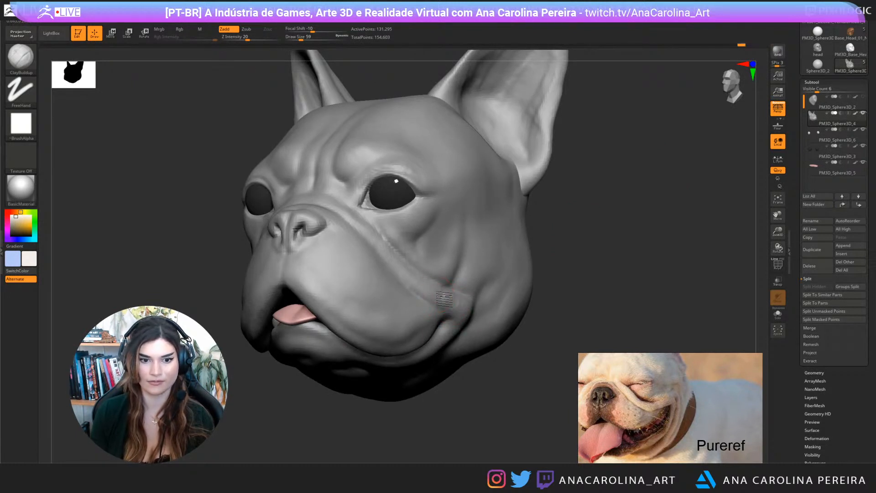
{"action": "mouse_move", "coordinate": [536, 262]}
{"action": "left_mouse_down"}
{"action": "mouse_move", "coordinate": [558, 225]}
{"action": "mouse_move", "coordinate": [557, 215]}
{"action": "mouse_move", "coordinate": [543, 213]}
{"action": "mouse_move", "coordinate": [559, 256]}
{"action": "left_mouse_up"}
{"action": "mouse_move", "coordinate": [289, 283]}
{"action": "left_mouse_down"}
{"action": "mouse_move", "coordinate": [301, 297]}
{"action": "mouse_move", "coordinate": [279, 295]}
{"action": "mouse_move", "coordinate": [289, 286]}
{"action": "mouse_move", "coordinate": [284, 298]}
{"action": "left_mouse_up"}
Soften the built-up fold above the mouth corner with the Smooth brush at draw size 59 and Z Intensity 37
{"action": "left_click_drag", "start_coordinate": [632, 256], "coordinate": [559, 253]}
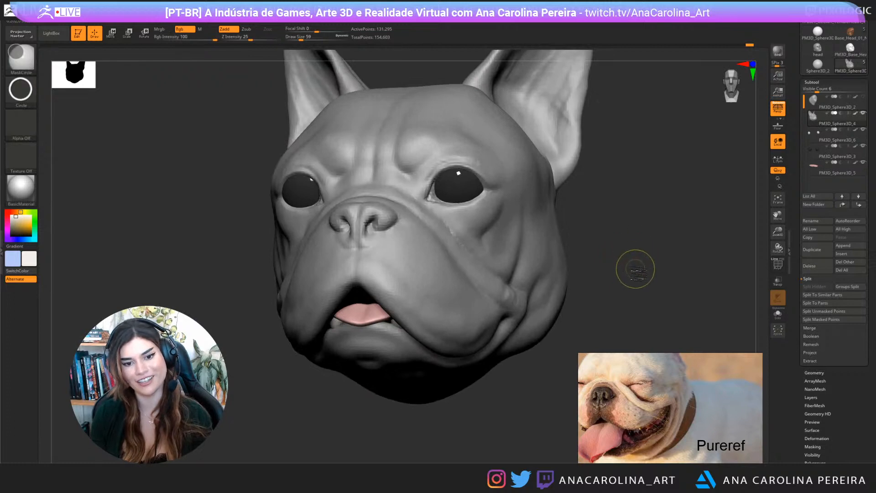
{"action": "left_click_drag", "start_coordinate": [622, 289], "coordinate": [616, 280]}
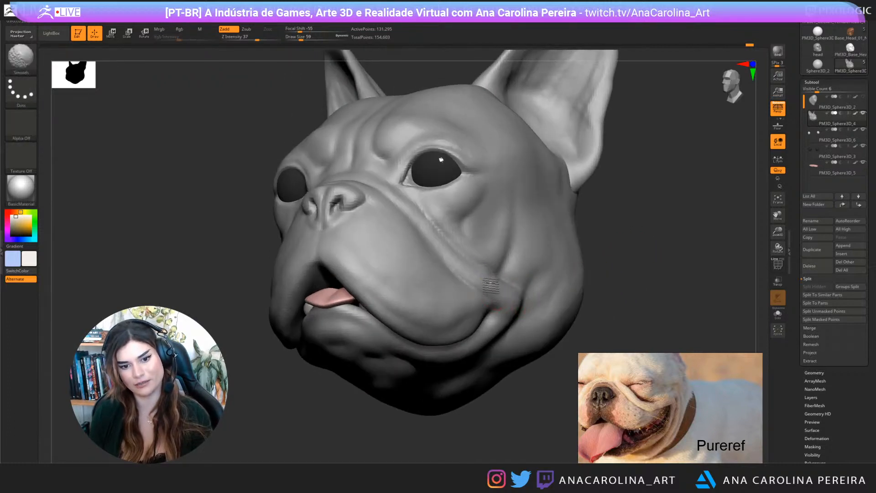
{"action": "mouse_move", "coordinate": [651, 254]}
{"action": "left_mouse_down"}
{"action": "mouse_move", "coordinate": [562, 274]}
{"action": "mouse_move", "coordinate": [608, 254]}
{"action": "mouse_move", "coordinate": [589, 252]}
{"action": "left_mouse_up"}
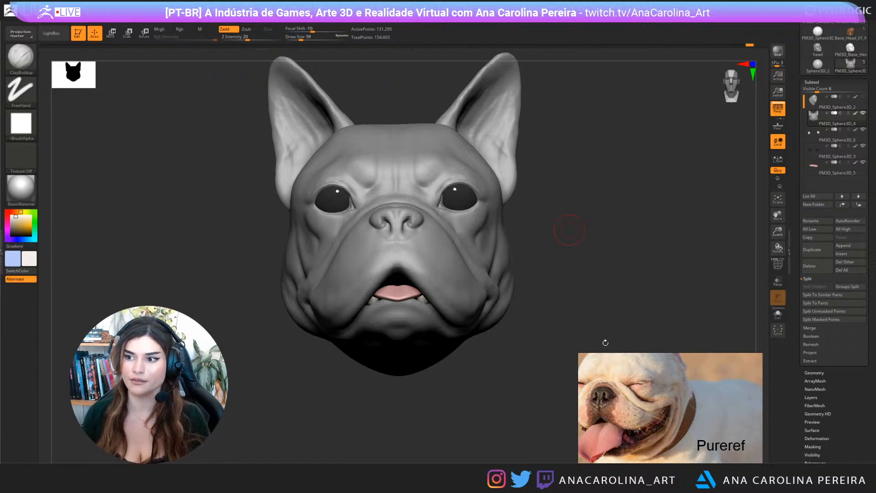
Build up the cheek folds behind and below the mouth corner with ClayBuildup at draw size 90 and Z Intensity 20
{"action": "left_click_drag", "start_coordinate": [686, 244], "coordinate": [665, 291]}
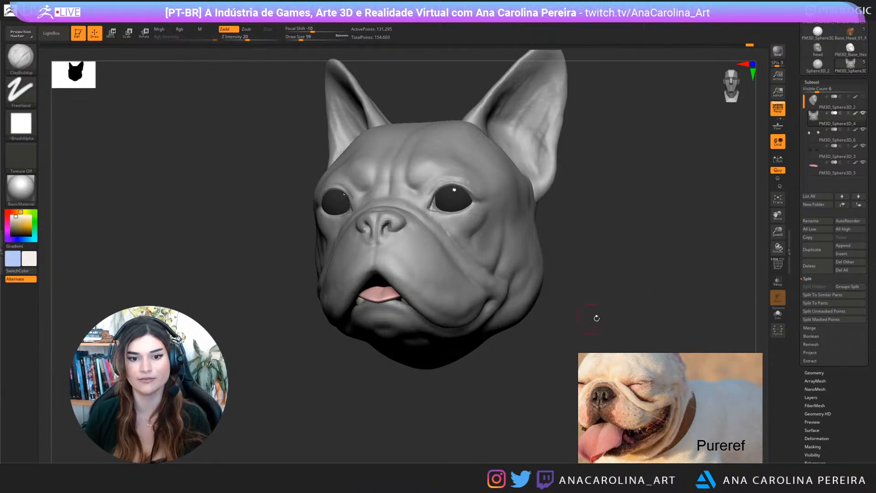
{"action": "left_click_drag", "start_coordinate": [595, 318], "coordinate": [598, 300]}
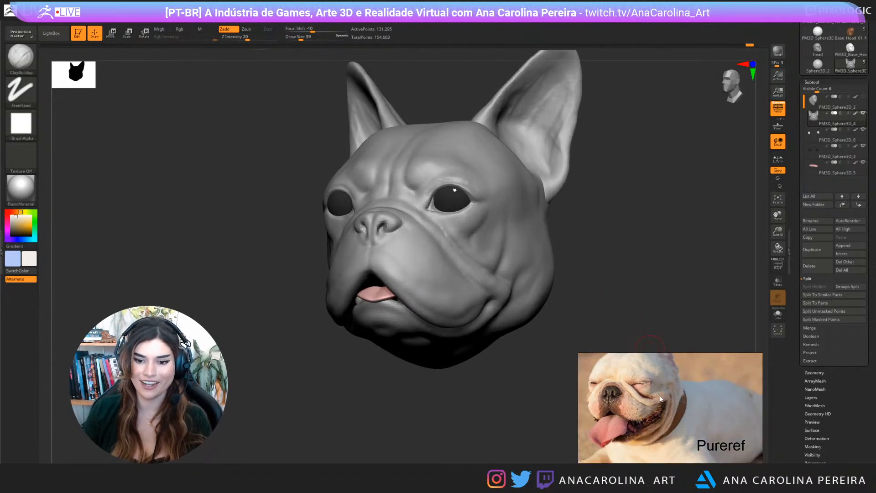
{"action": "mouse_move", "coordinate": [652, 254]}
{"action": "left_mouse_down"}
{"action": "mouse_move", "coordinate": [657, 267]}
{"action": "mouse_move", "coordinate": [663, 262]}
{"action": "mouse_move", "coordinate": [650, 251]}
{"action": "mouse_move", "coordinate": [657, 247]}
{"action": "mouse_move", "coordinate": [656, 274]}
{"action": "mouse_move", "coordinate": [582, 259]}
{"action": "left_mouse_up"}
{"action": "key", "text": "space"}
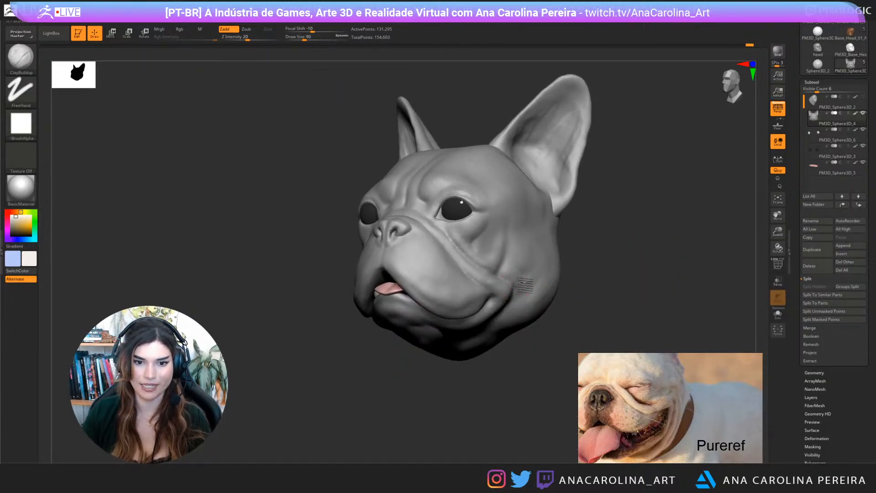
{"action": "left_click_drag", "start_coordinate": [573, 319], "coordinate": [593, 320]}
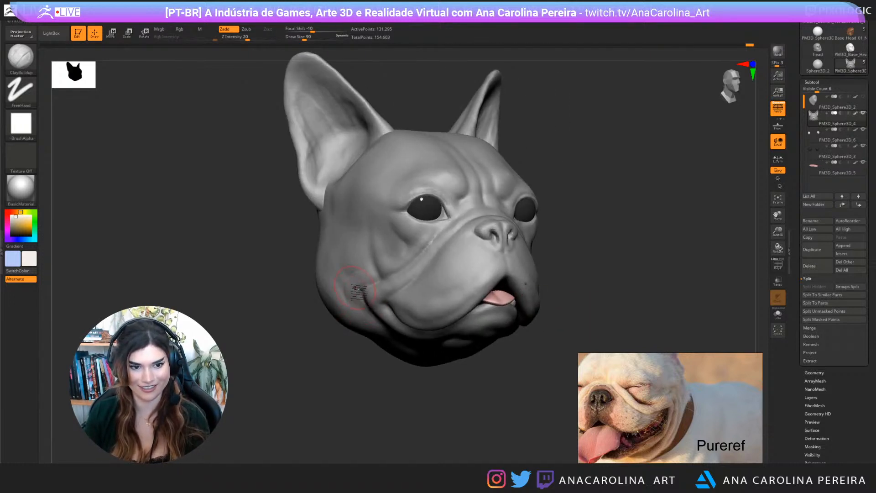
{"action": "left_click_drag", "start_coordinate": [546, 245], "coordinate": [541, 288]}
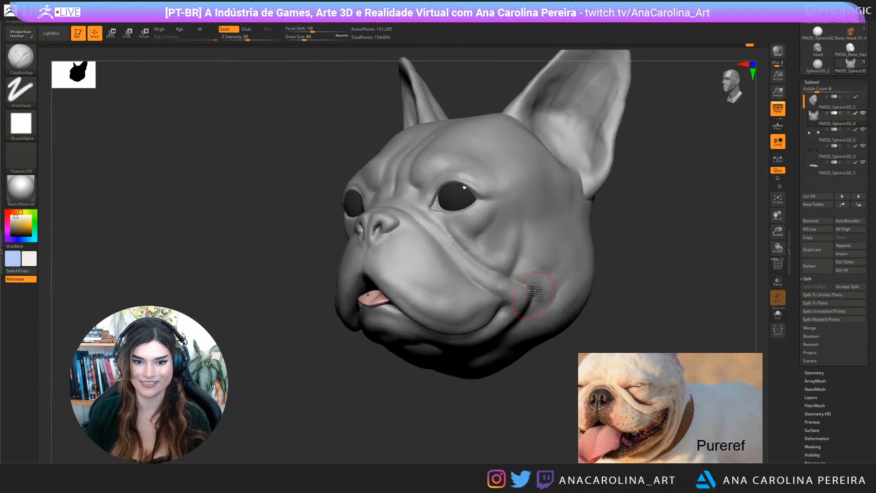
{"action": "right_click_drag", "start_coordinate": [537, 310], "coordinate": [522, 336]}
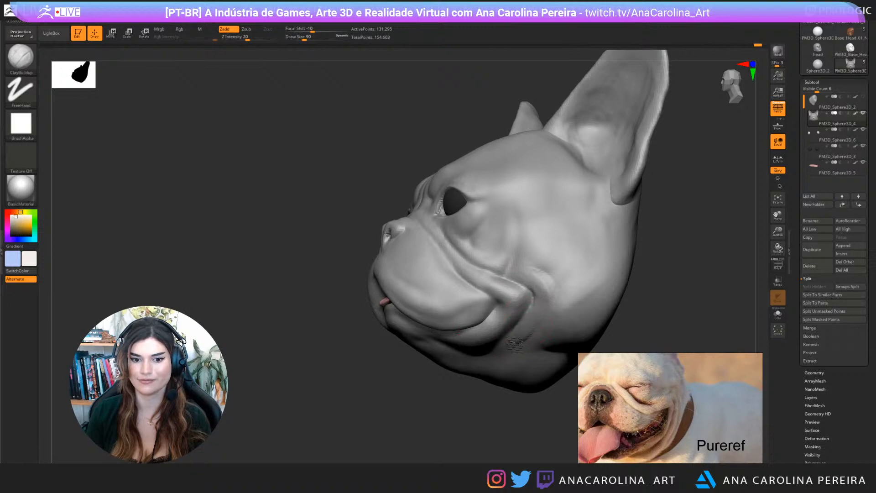
{"action": "mouse_move", "coordinate": [541, 319]}
{"action": "right_mouse_down"}
{"action": "mouse_move", "coordinate": [555, 292]}
{"action": "mouse_move", "coordinate": [618, 260]}
{"action": "mouse_move", "coordinate": [603, 237]}
{"action": "mouse_move", "coordinate": [607, 227]}
{"action": "mouse_move", "coordinate": [598, 245]}
{"action": "mouse_move", "coordinate": [524, 233]}
{"action": "right_mouse_up"}
{"action": "key", "text": "shift"}
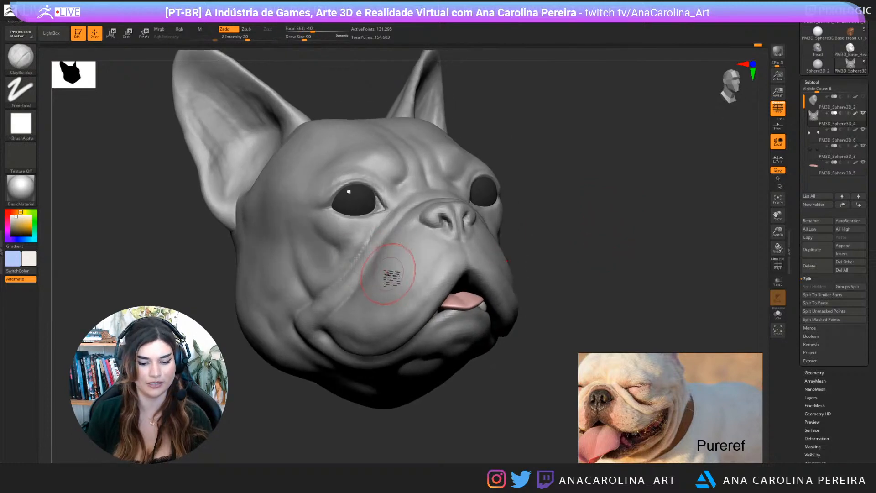
Carve the creases between the cheek folds behind the mouth corner with DamStandard at draw size 154 and Z Intensity 14
{"action": "key", "text": "b"}
{"action": "key", "text": "d"}
{"action": "key", "text": "s"}
{"action": "right_click_drag", "start_coordinate": [662, 265], "coordinate": [579, 263]}
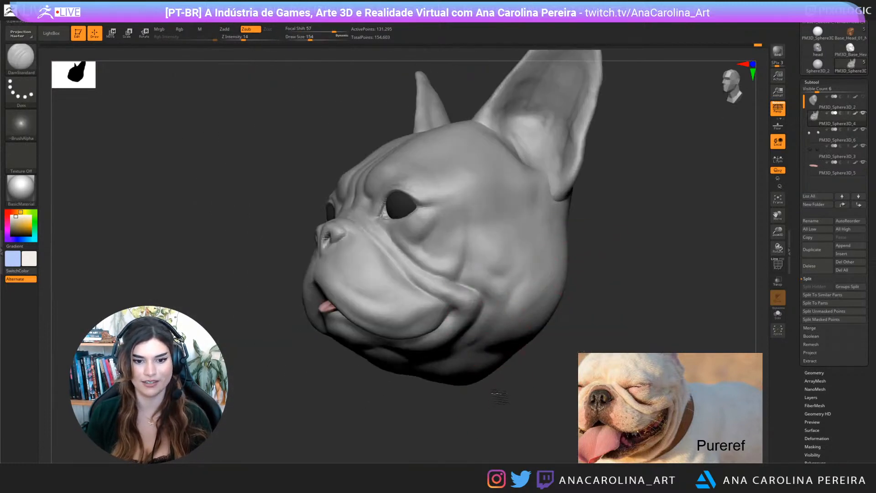
{"action": "right_click_drag", "start_coordinate": [521, 283], "coordinate": [489, 342]}
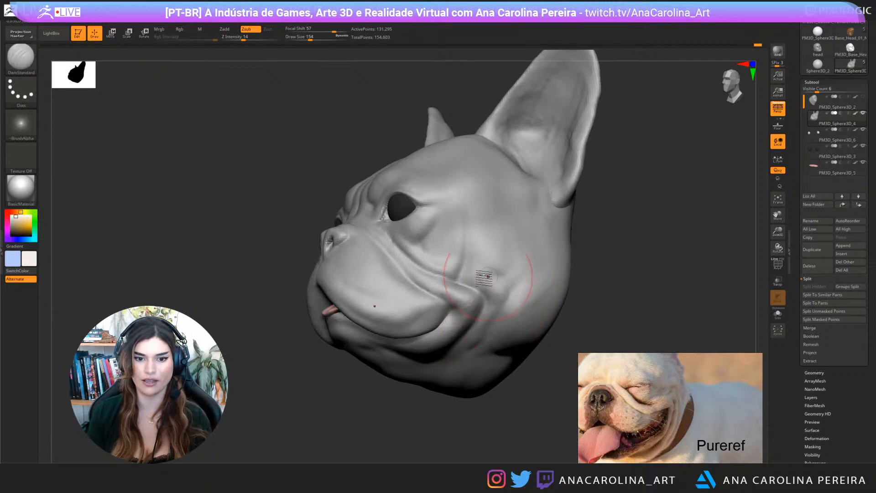
{"action": "mouse_move", "coordinate": [514, 296]}
{"action": "right_mouse_down"}
{"action": "mouse_move", "coordinate": [632, 256]}
{"action": "mouse_move", "coordinate": [583, 251]}
{"action": "mouse_move", "coordinate": [607, 234]}
{"action": "right_mouse_up"}
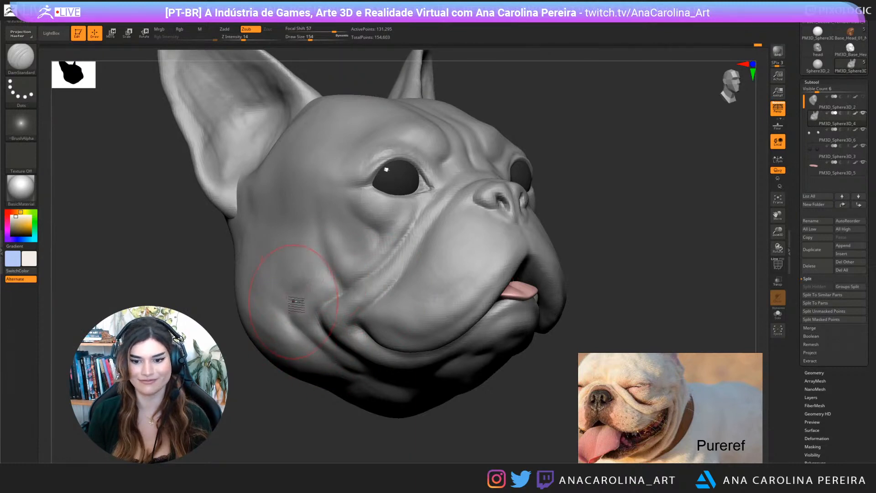
{"action": "mouse_move", "coordinate": [484, 242]}
{"action": "right_mouse_down"}
{"action": "mouse_move", "coordinate": [648, 241]}
{"action": "mouse_move", "coordinate": [675, 213]}
{"action": "mouse_move", "coordinate": [703, 219]}
{"action": "right_mouse_up"}
Reshape the lower cheek folds behind the mouth corner with the Move brush at draw sizes 94 and 80, Z Intensity 56
{"action": "key", "text": "b"}
{"action": "key", "text": "m"}
{"action": "key", "text": "v"}
{"action": "key", "text": "s"}
{"action": "left_click_drag", "start_coordinate": [342, 330], "coordinate": [323, 341]}
{"action": "right_click_drag", "start_coordinate": [306, 404], "coordinate": [311, 396]}
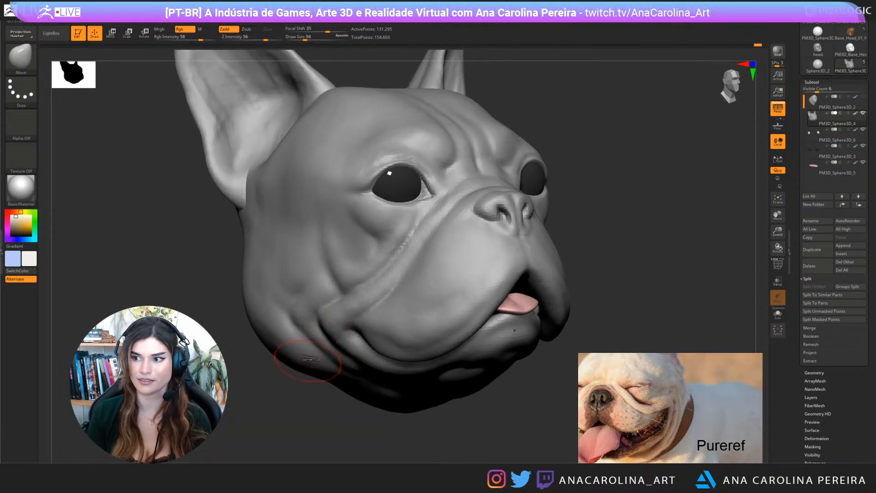
{"action": "key", "text": "s"}
{"action": "left_click_drag", "start_coordinate": [313, 332], "coordinate": [306, 332]}
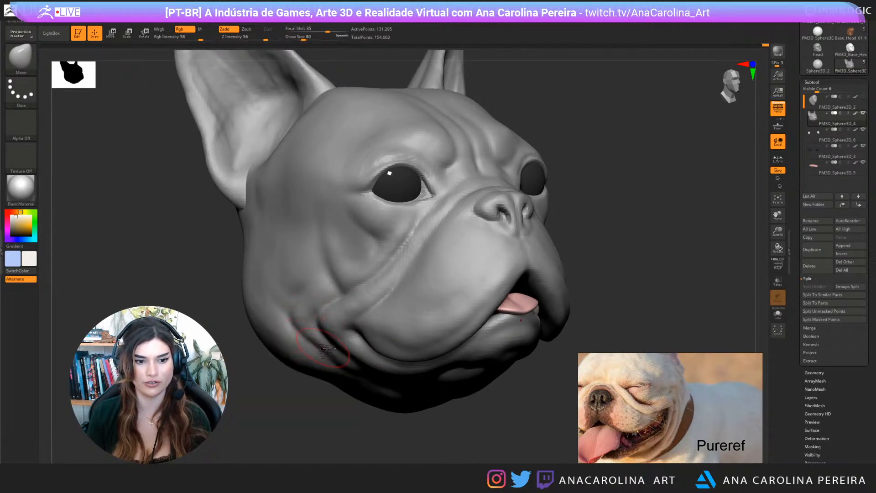
Examine the cheek folds from both sides of the head and compare the lower subdivision level with the higher one
{"action": "right_click_drag", "start_coordinate": [332, 409], "coordinate": [354, 432]}
{"action": "right_click_drag", "start_coordinate": [509, 412], "coordinate": [512, 343]}
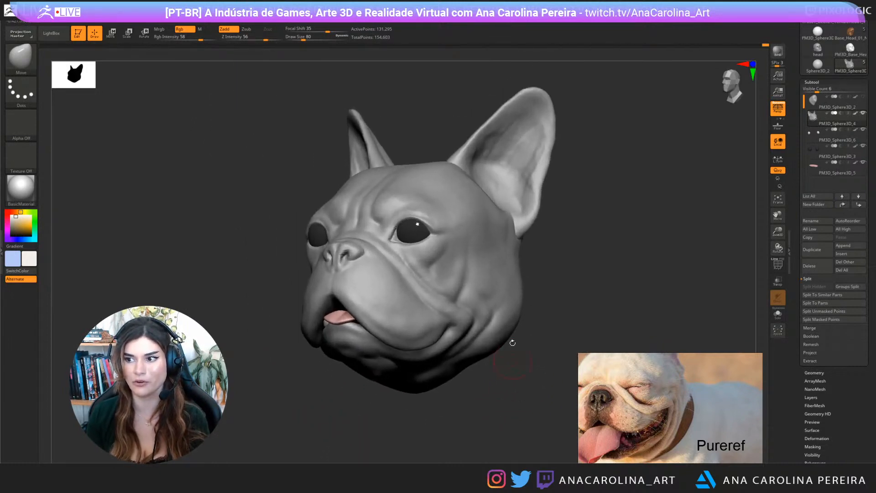
{"action": "key", "text": "space"}
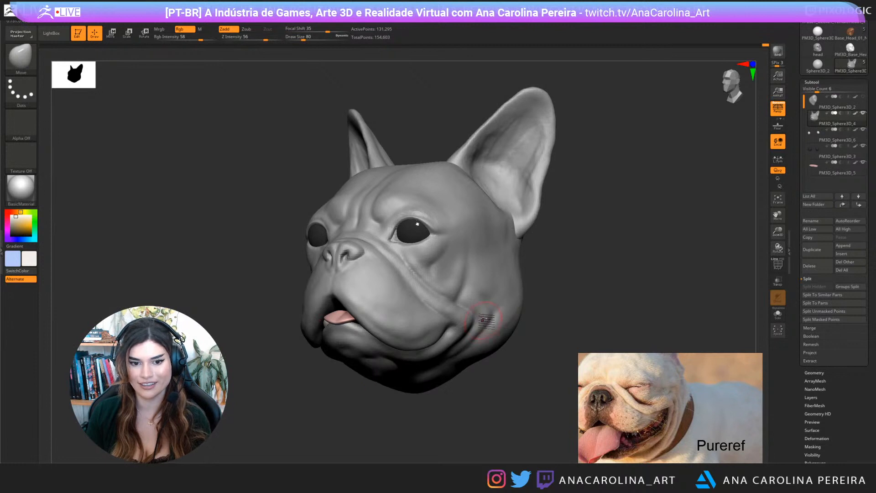
{"action": "right_click_drag", "start_coordinate": [495, 367], "coordinate": [563, 309]}
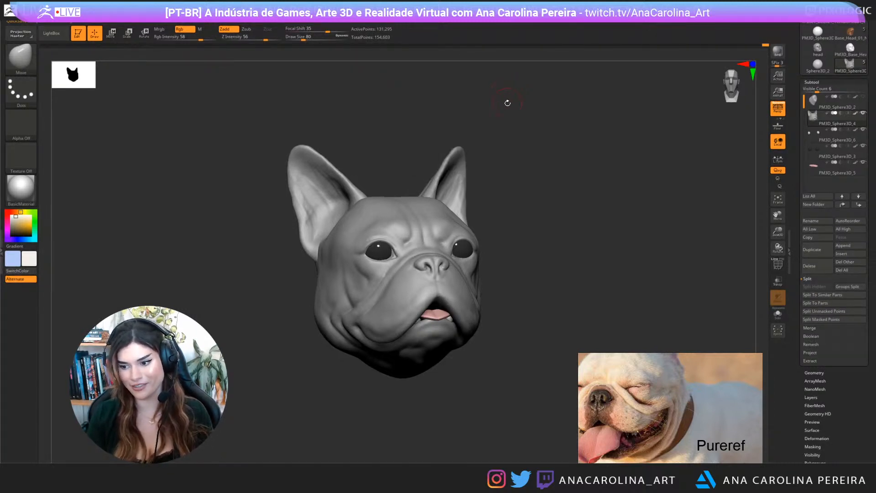
{"action": "left_click_drag", "start_coordinate": [525, 102], "coordinate": [485, 61]}
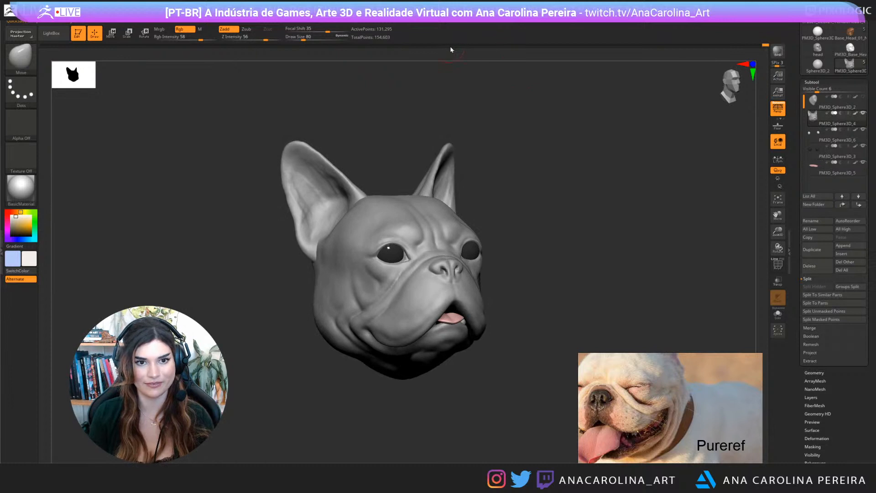
{"action": "key", "text": "shift+d"}
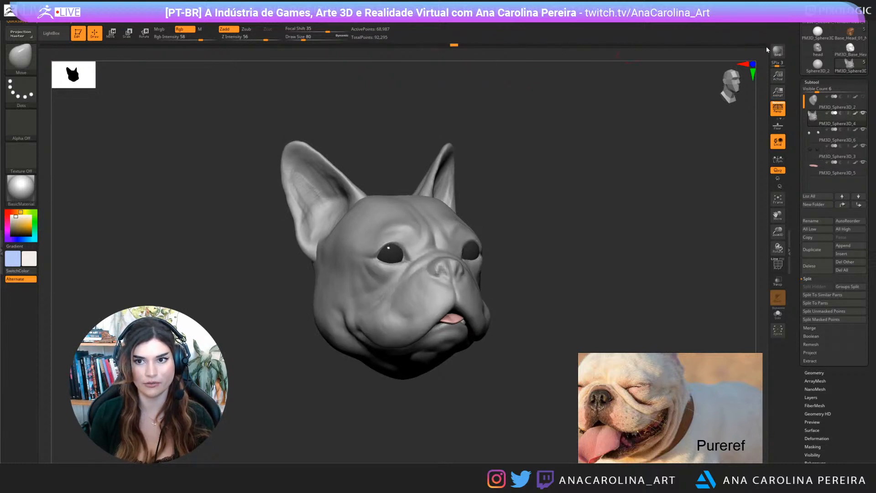
{"action": "key", "text": "d"}
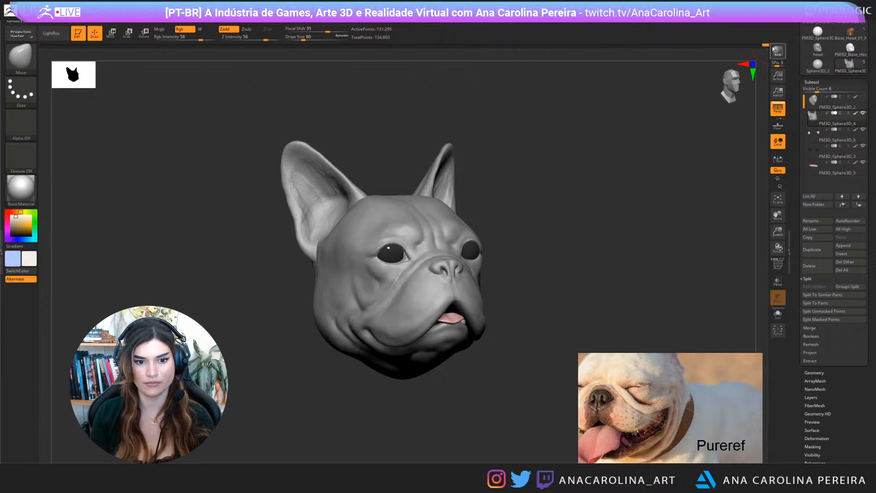
{"action": "left_click_drag", "start_coordinate": [636, 133], "coordinate": [631, 132]}
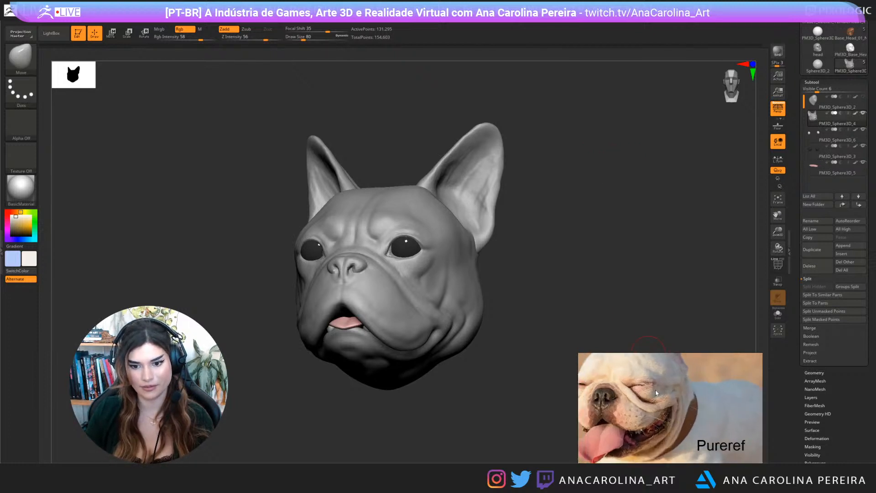
Try to build up the cheek above the mouth-corner fold with ClayBuildup at draw size 80 and Z Intensity 20, undoing the strokes
{"action": "key", "text": "b"}
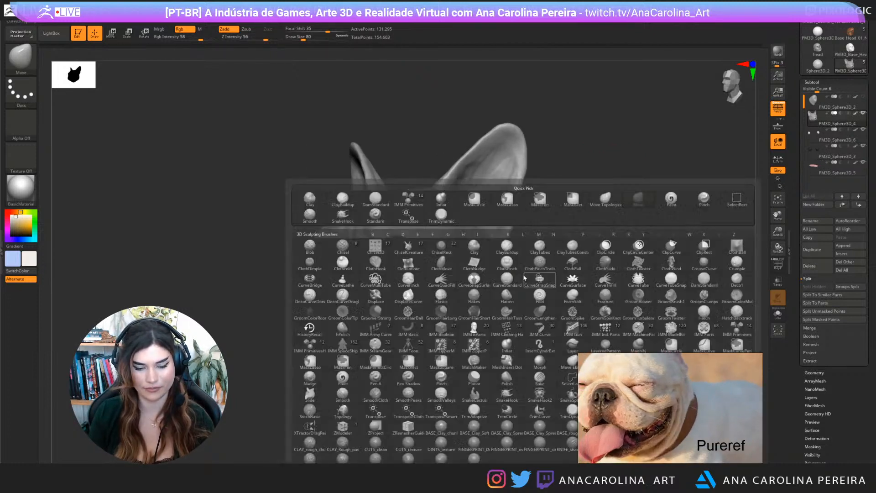
{"action": "key", "text": "c"}
{"action": "key", "text": "b"}
{"action": "mouse_move", "coordinate": [544, 274]}
{"action": "left_mouse_down"}
{"action": "mouse_move", "coordinate": [456, 305]}
{"action": "mouse_move", "coordinate": [535, 287]}
{"action": "mouse_move", "coordinate": [523, 272]}
{"action": "mouse_move", "coordinate": [417, 284]}
{"action": "left_mouse_up"}
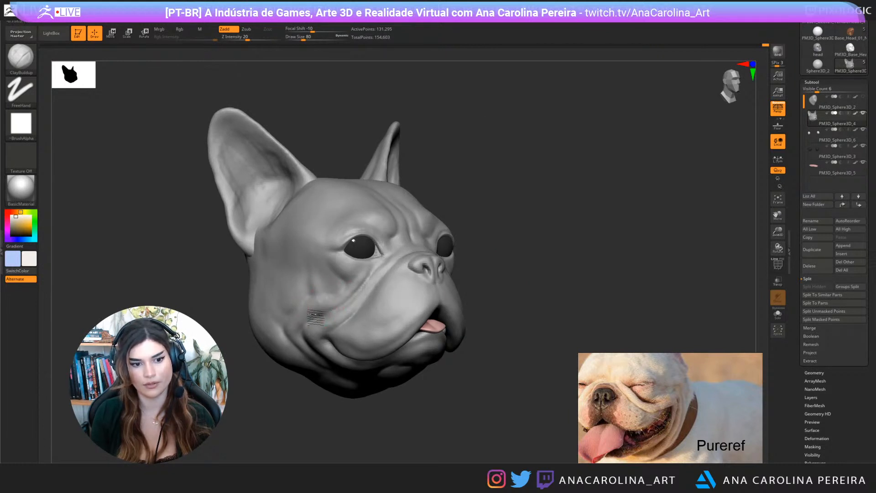
{"action": "mouse_move", "coordinate": [495, 297]}
{"action": "left_mouse_down"}
{"action": "mouse_move", "coordinate": [566, 261]}
{"action": "mouse_move", "coordinate": [579, 271]}
{"action": "left_mouse_up"}
{"action": "key", "text": "ctrl"}
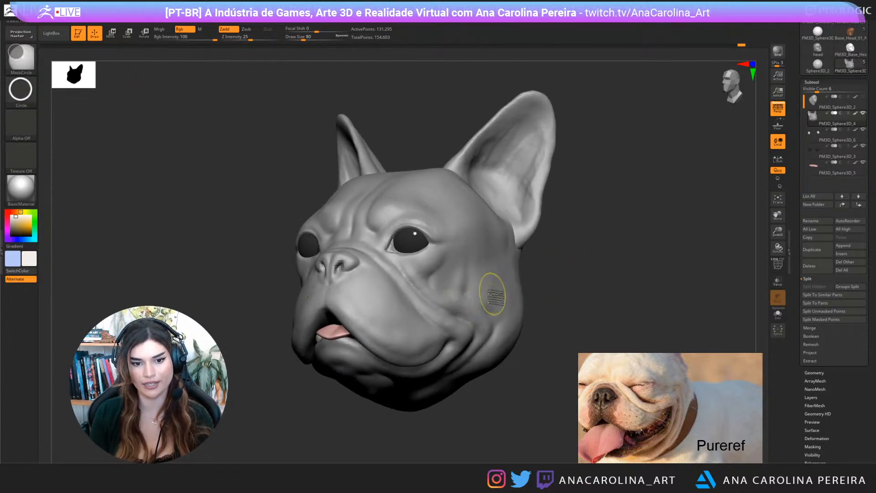
{"action": "key", "text": "ctrl"}
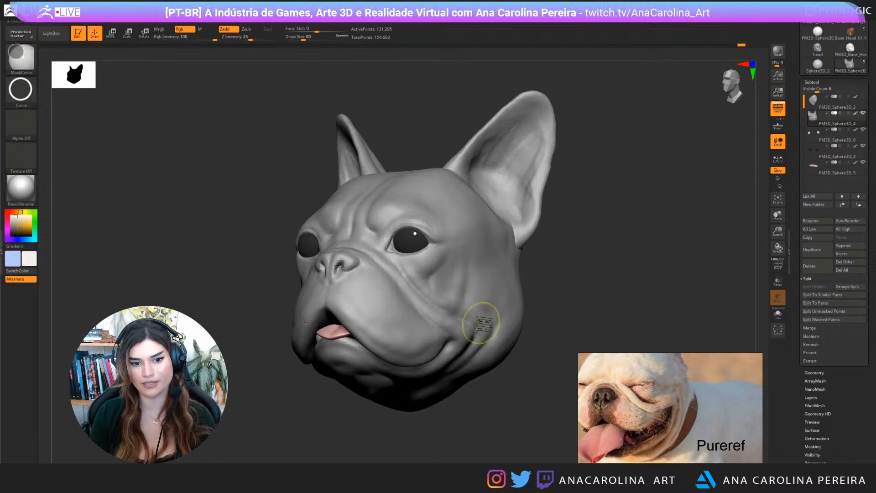
{"action": "mouse_move", "coordinate": [462, 313]}
{"action": "left_mouse_down"}
{"action": "mouse_move", "coordinate": [462, 301]}
{"action": "mouse_move", "coordinate": [458, 315]}
{"action": "left_mouse_up"}
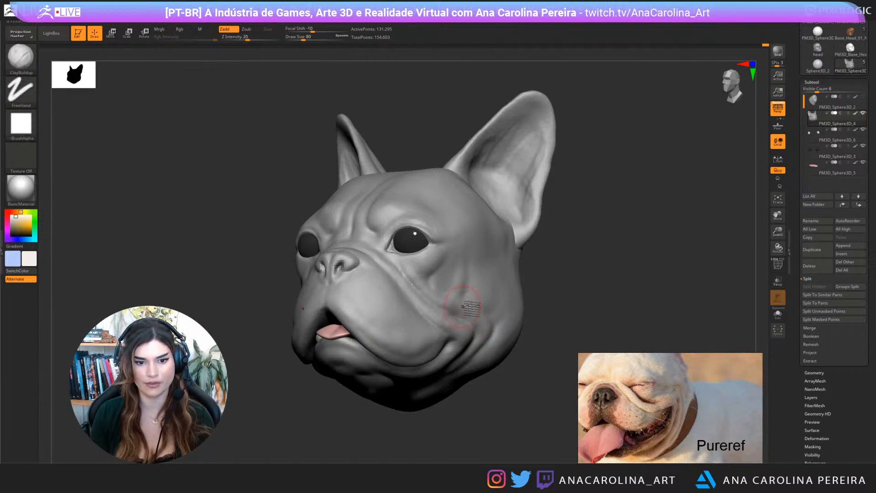
{"action": "right_click_drag", "start_coordinate": [472, 304], "coordinate": [418, 313]}
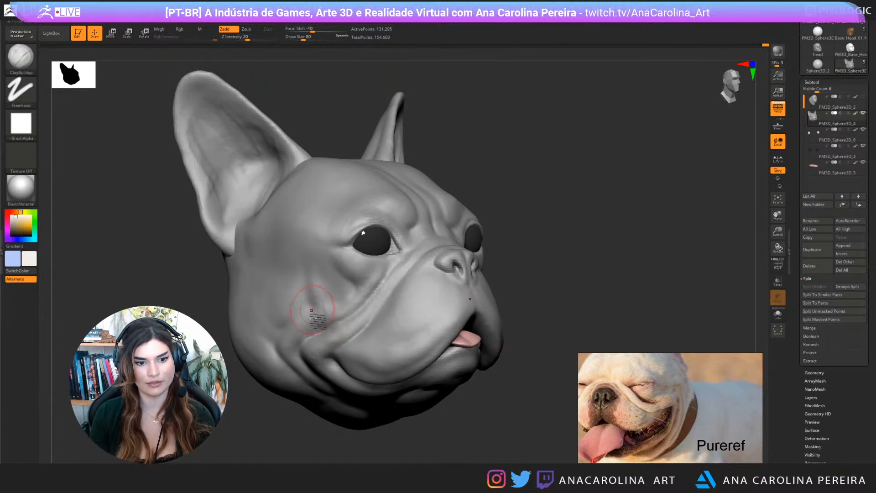
{"action": "key", "text": "ctrl+z"}
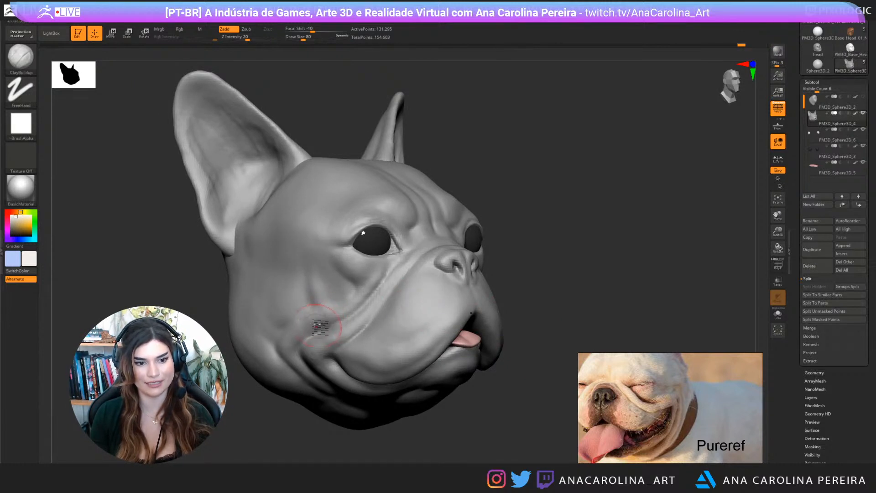
Examine the cheek folds and mouth corner from three-quarter and near-front views of the head
{"action": "key", "text": "ctrl+shift+z"}
{"action": "right_click_drag", "start_coordinate": [439, 429], "coordinate": [431, 408], "text": "ctrl"}
{"action": "right_click_drag", "start_coordinate": [432, 409], "coordinate": [456, 303]}
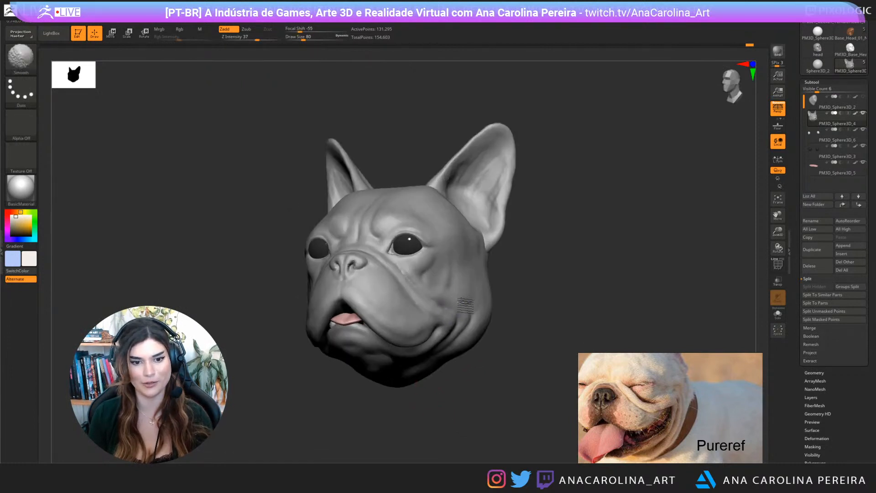
{"action": "right_click_drag", "start_coordinate": [518, 336], "coordinate": [517, 361]}
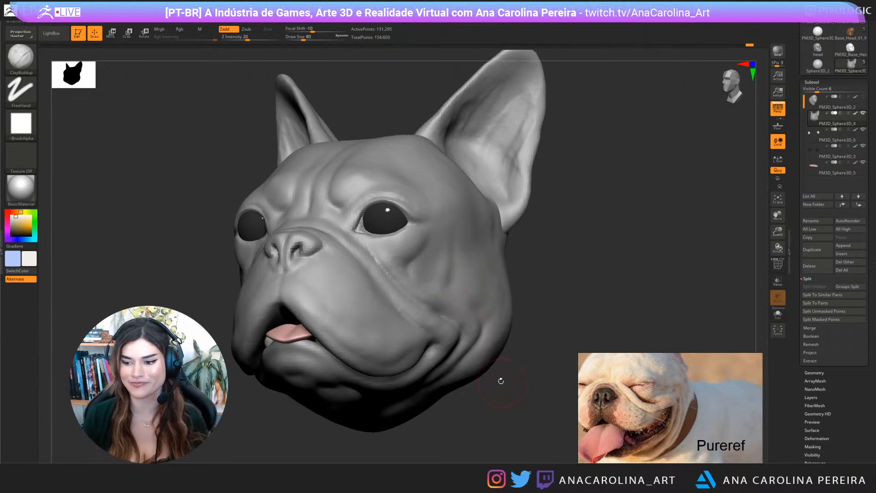
{"action": "right_click_drag", "start_coordinate": [512, 402], "coordinate": [514, 404]}
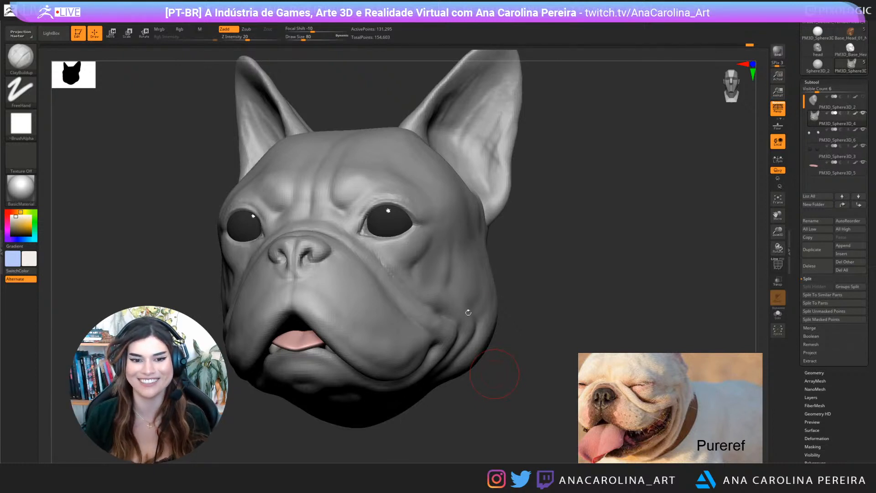
{"action": "mouse_move", "coordinate": [535, 296]}
{"action": "left_mouse_down"}
{"action": "mouse_move", "coordinate": [523, 265]}
{"action": "mouse_move", "coordinate": [545, 301]}
{"action": "left_mouse_up"}
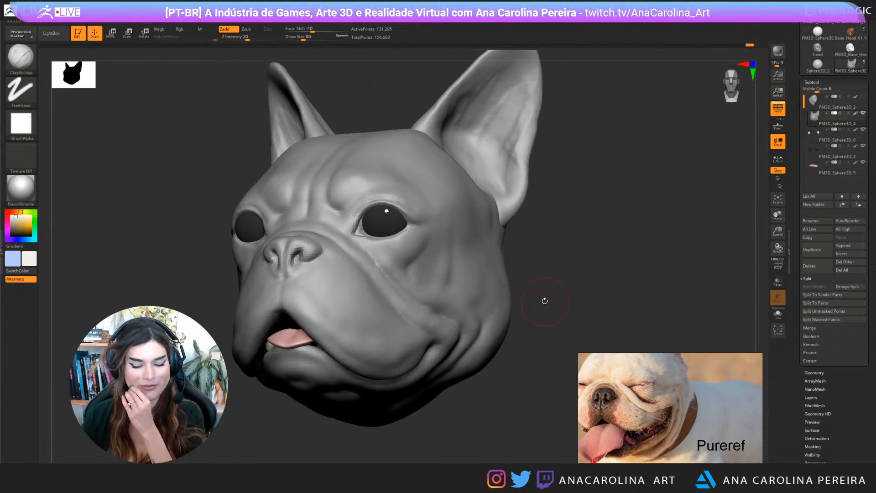
Refine and smooth the cheek folds behind the mouth corner with Move at draw size 132 and DamStandard at draw size 177, Z Intensity 14
{"action": "key", "text": "b"}
{"action": "key", "text": "m"}
{"action": "key", "text": "v"}
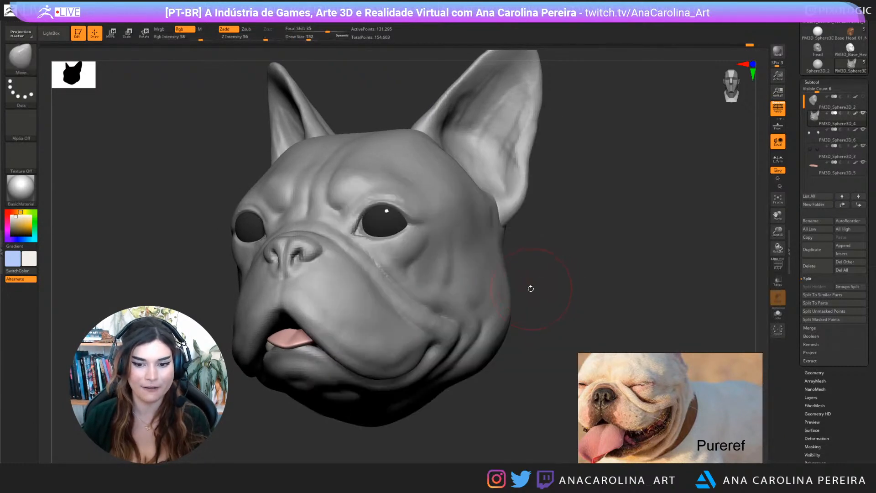
{"action": "mouse_move", "coordinate": [512, 308]}
{"action": "left_mouse_down"}
{"action": "mouse_move", "coordinate": [536, 314]}
{"action": "mouse_move", "coordinate": [559, 253]}
{"action": "mouse_move", "coordinate": [528, 254]}
{"action": "left_mouse_up"}
{"action": "key", "text": "b"}
{"action": "key", "text": "d"}
{"action": "key", "text": "s"}
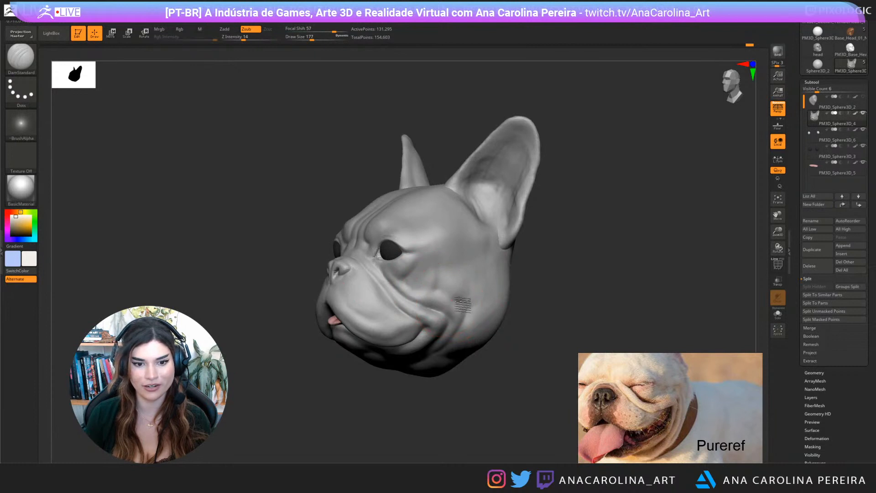
{"action": "mouse_move", "coordinate": [466, 319]}
{"action": "left_mouse_down", "text": "shift"}
{"action": "mouse_move", "coordinate": [464, 303]}
{"action": "mouse_move", "coordinate": [470, 309]}
{"action": "left_mouse_up", "text": "shift"}
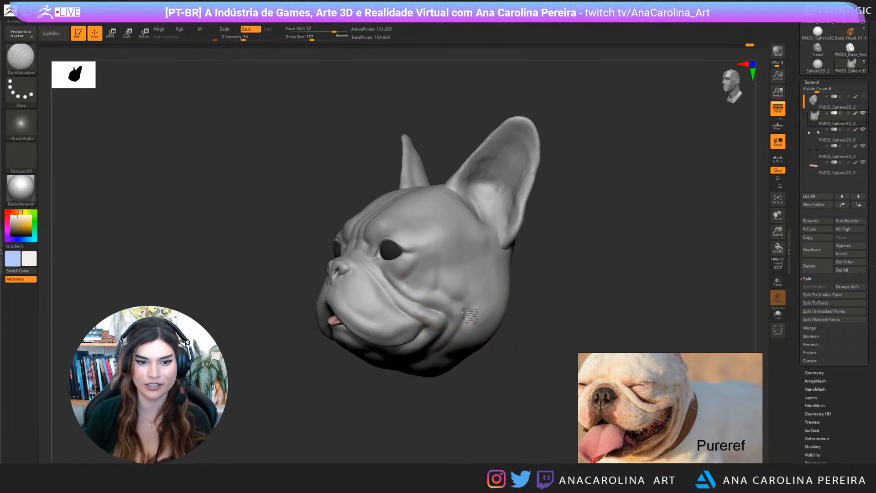
{"action": "left_click_drag", "start_coordinate": [461, 375], "coordinate": [469, 398]}
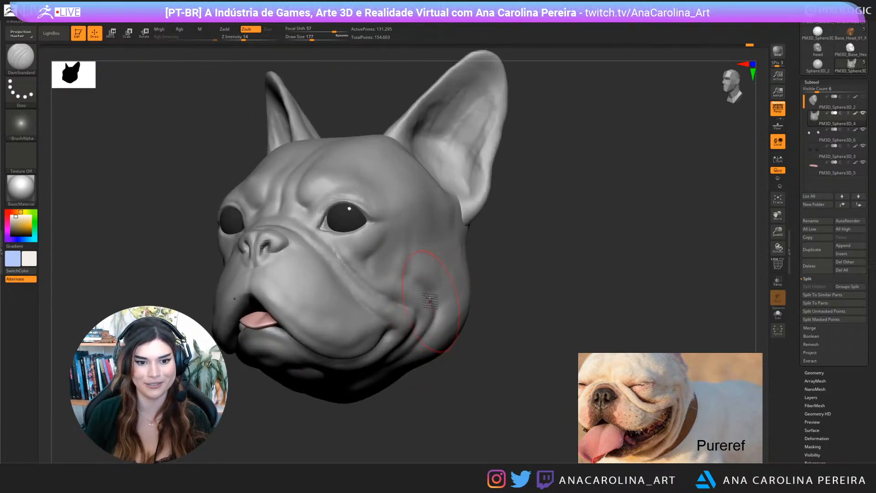
{"action": "mouse_move", "coordinate": [439, 319]}
{"action": "left_mouse_down", "text": "alt"}
{"action": "mouse_move", "coordinate": [469, 365]}
{"action": "mouse_move", "coordinate": [465, 345]}
{"action": "mouse_move", "coordinate": [454, 350]}
{"action": "mouse_move", "coordinate": [454, 331]}
{"action": "mouse_move", "coordinate": [423, 332]}
{"action": "left_mouse_up", "text": "alt"}
Try to build up a rounded volume on the cheeks below the eyes with ClayBuildup at draw size 94 and Z Intensity 20
{"action": "key", "text": "b"}
{"action": "key", "text": "c"}
{"action": "key", "text": "b"}
{"action": "key", "text": "space"}
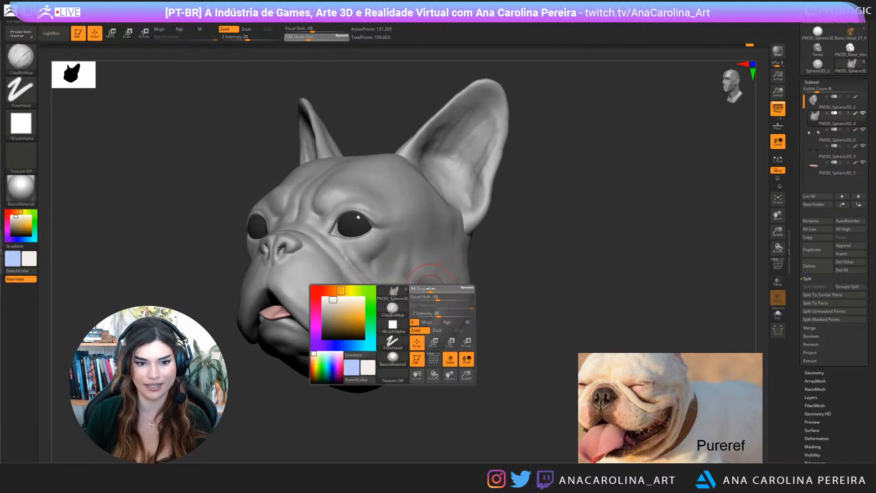
{"action": "left_click_drag", "start_coordinate": [451, 288], "coordinate": [446, 288]}
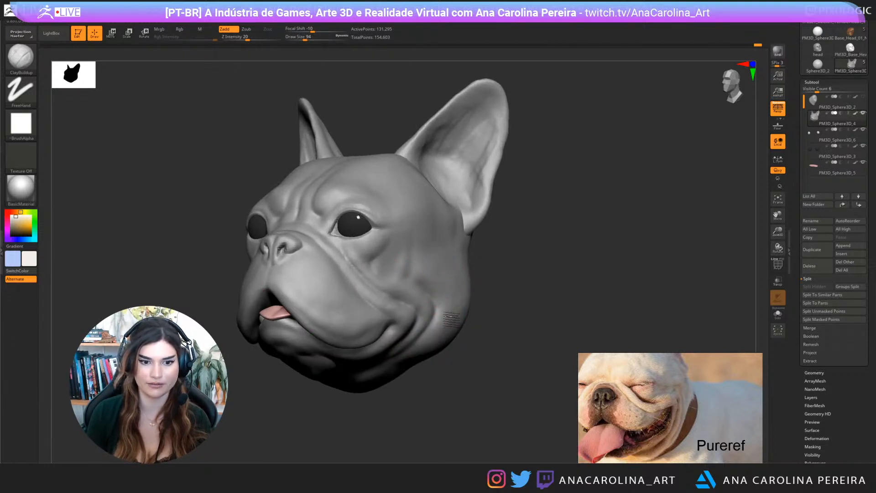
{"action": "left_click_drag", "start_coordinate": [448, 320], "coordinate": [575, 223]}
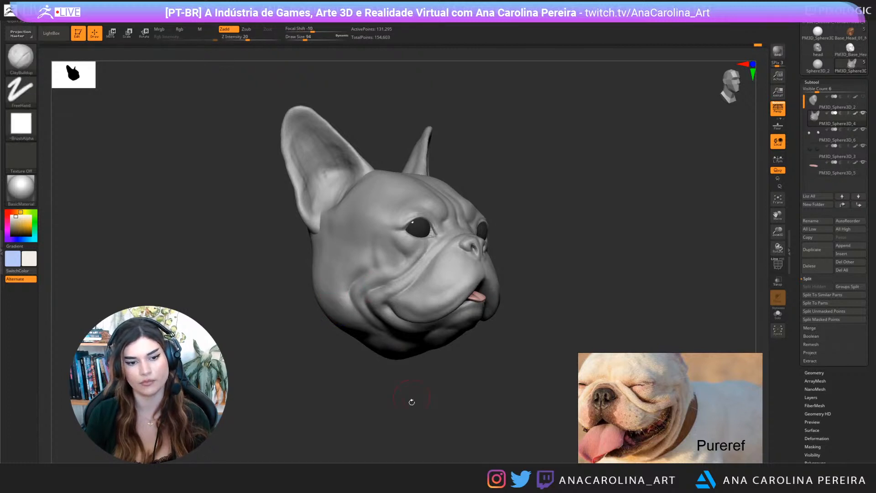
{"action": "left_click_drag", "start_coordinate": [412, 401], "coordinate": [466, 399]}
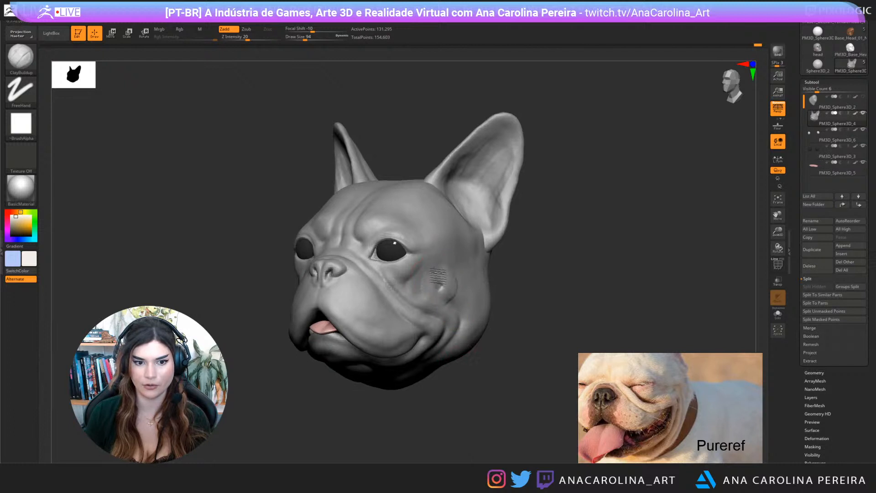
{"action": "left_click_drag", "start_coordinate": [509, 329], "coordinate": [440, 303]}
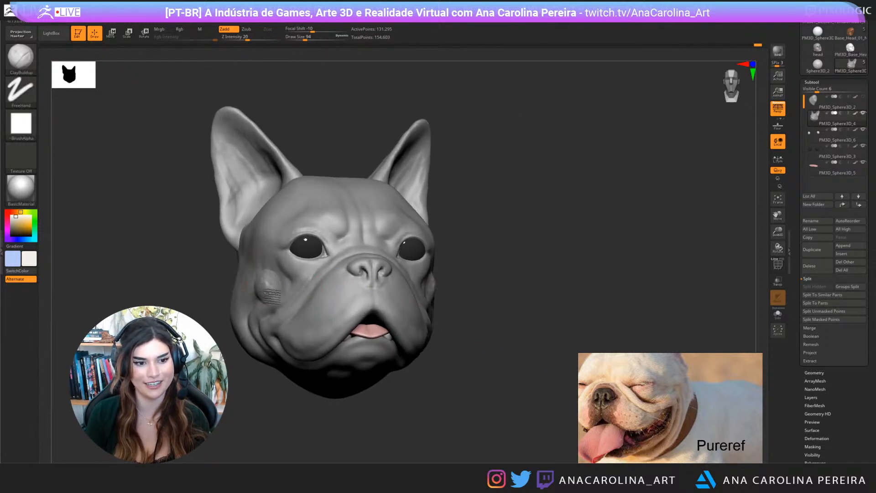
{"action": "mouse_move", "coordinate": [272, 296]}
{"action": "left_mouse_down"}
{"action": "mouse_move", "coordinate": [262, 285]}
{"action": "mouse_move", "coordinate": [260, 292]}
{"action": "mouse_move", "coordinate": [266, 288]}
{"action": "left_mouse_up"}
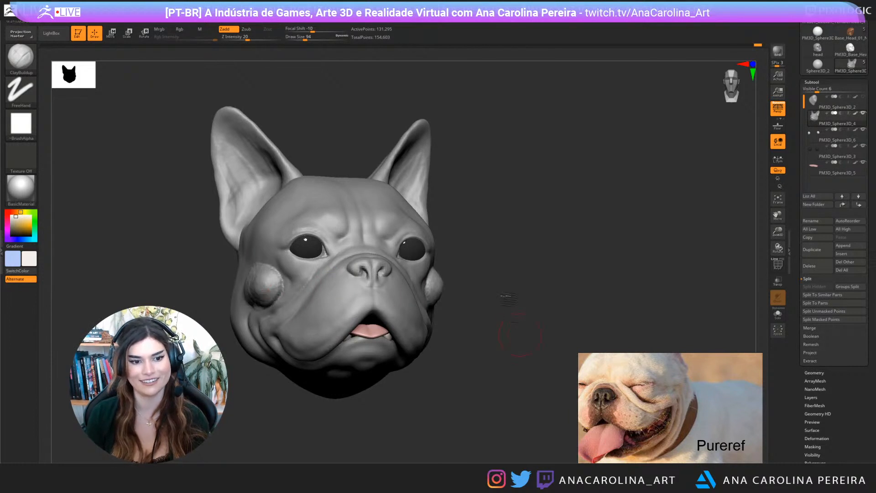
{"action": "mouse_move", "coordinate": [520, 335]}
{"action": "left_mouse_down", "text": "alt"}
{"action": "mouse_move", "coordinate": [504, 301]}
{"action": "mouse_move", "coordinate": [522, 302]}
{"action": "mouse_move", "coordinate": [521, 375]}
{"action": "mouse_move", "coordinate": [459, 274]}
{"action": "left_mouse_up", "text": "alt"}
{"action": "right_click", "coordinate": [458, 263]}
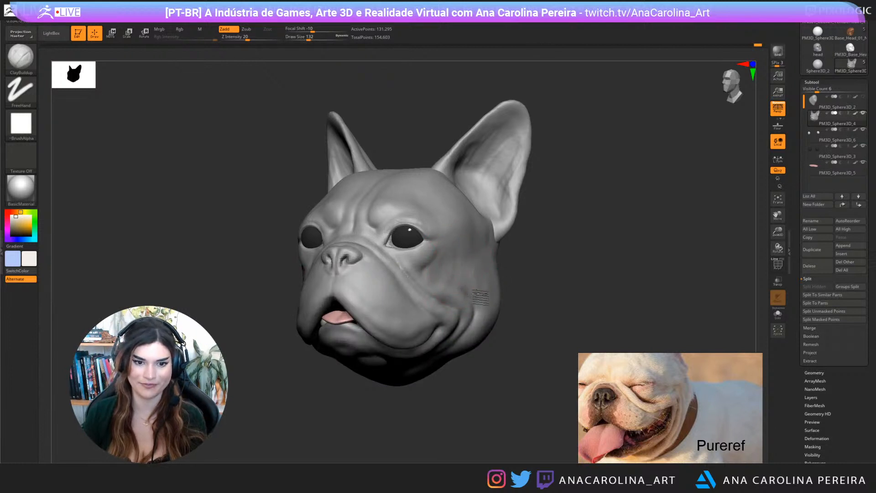
{"action": "mouse_move", "coordinate": [507, 292]}
{"action": "left_mouse_down"}
{"action": "mouse_move", "coordinate": [525, 283]}
{"action": "mouse_move", "coordinate": [514, 295]}
{"action": "left_mouse_up"}
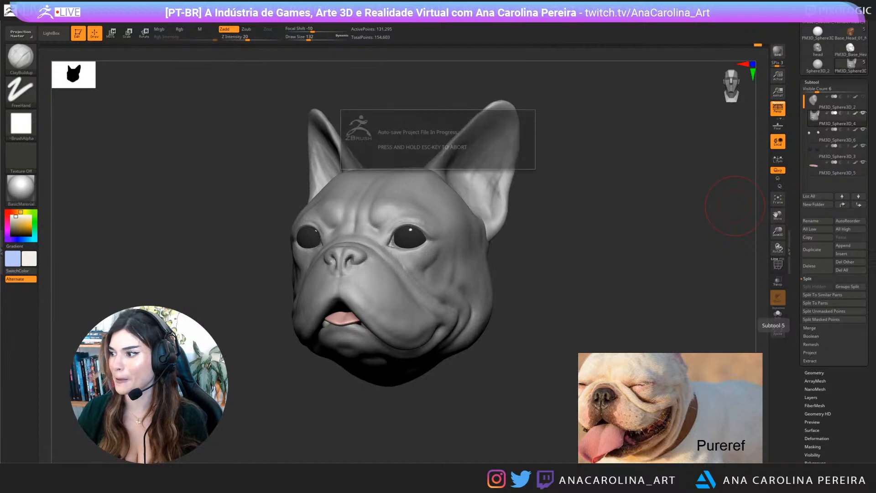
Switch to the Aquatic Creatures board on Pinterest, view the pink sea slugs pin enlarged and move the bulldog reference image off the photo
{"action": "left_click_drag", "start_coordinate": [875, 196], "coordinate": [303, 2]}
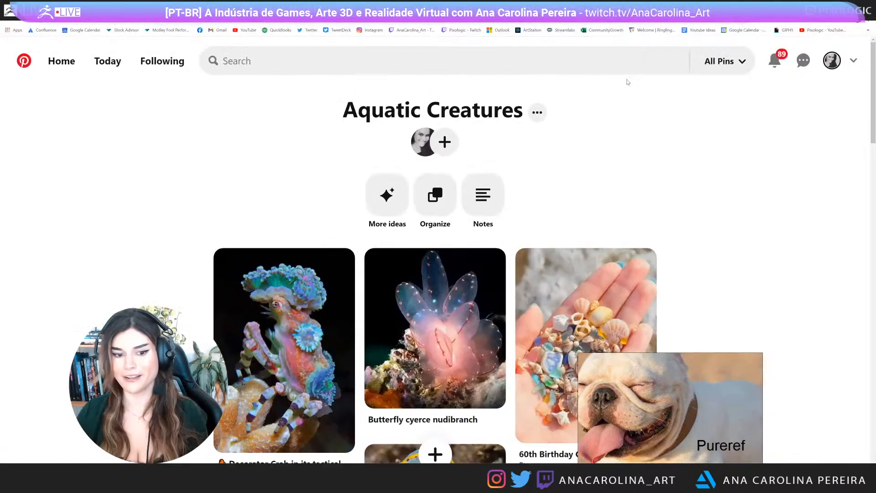
{"action": "scroll", "coordinate": [629, 92], "scroll_direction": "down", "scroll_amount": 4}
{"action": "left_click", "coordinate": [700, 130]}
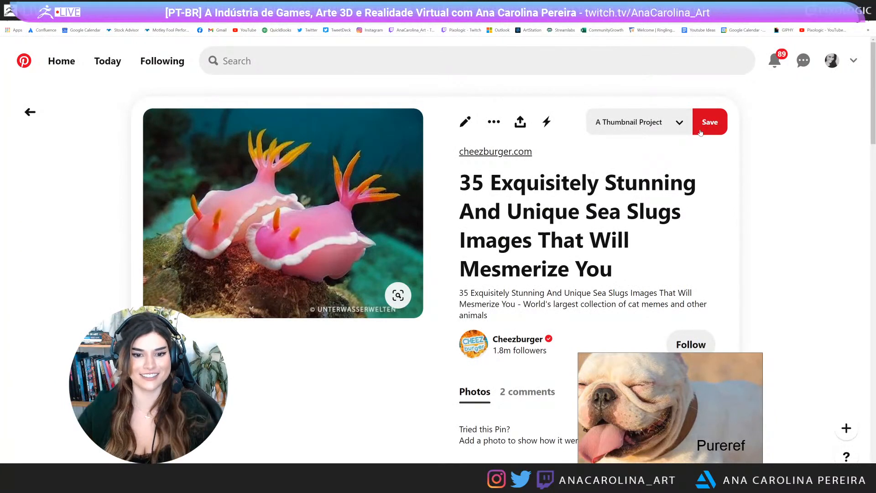
{"action": "left_click", "coordinate": [756, 187]}
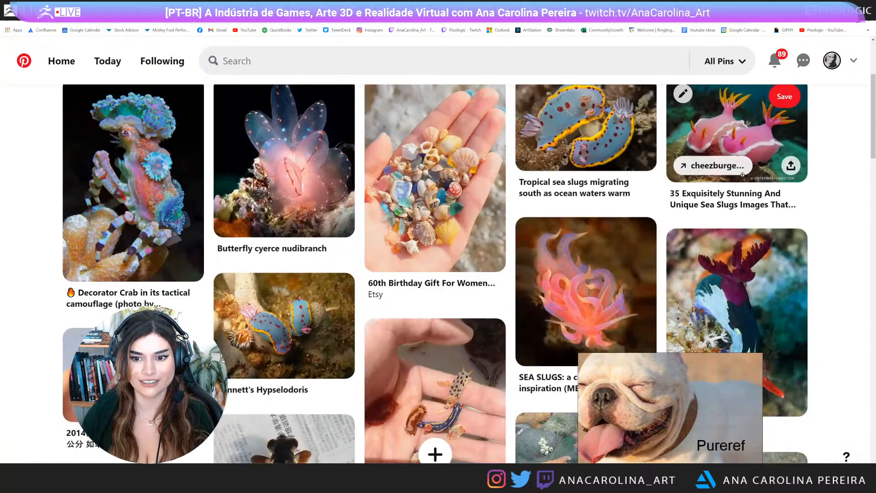
{"action": "left_click", "coordinate": [730, 155]}
{"action": "scroll", "coordinate": [731, 156], "scroll_direction": "up", "scroll_amount": 2, "text": "ctrl"}
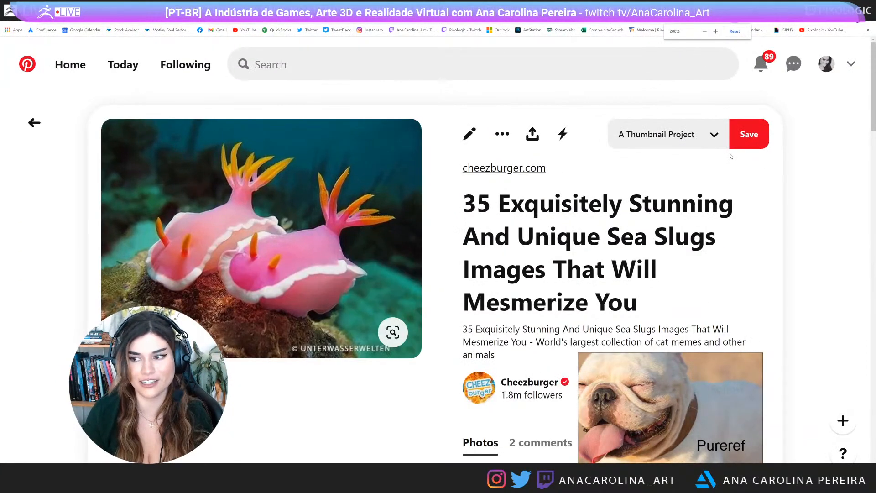
{"action": "scroll", "coordinate": [759, 194], "scroll_direction": "down", "scroll_amount": 2}
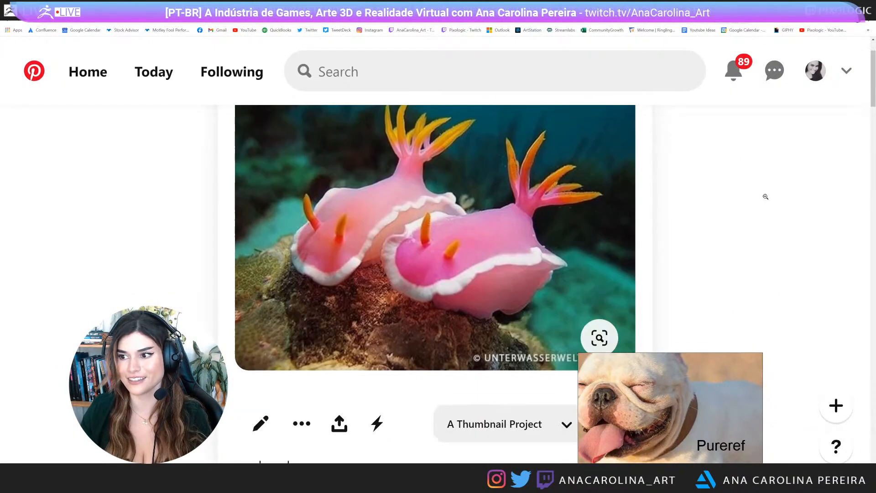
{"action": "scroll", "coordinate": [765, 196], "scroll_direction": "up", "scroll_amount": 1}
{"action": "right_click_drag", "start_coordinate": [692, 382], "coordinate": [752, 378]}
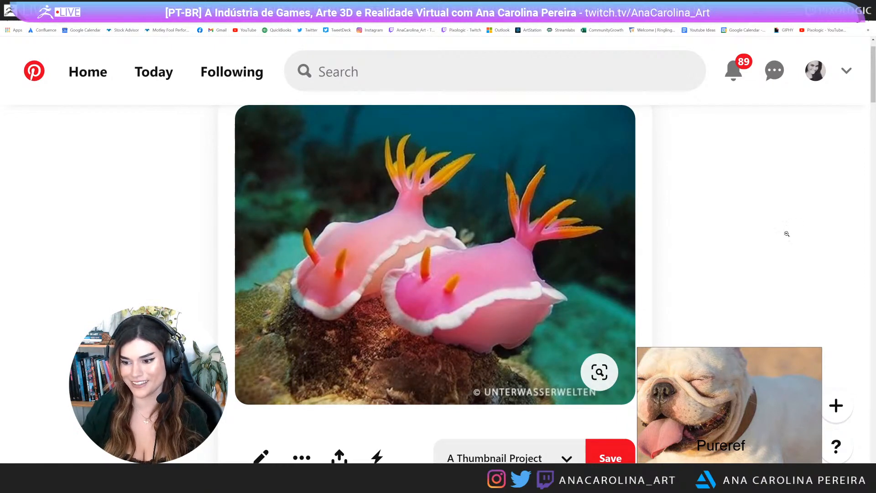
View the Bennett's Hypselodoris and Along the Reef pins from the Aquatic Creatures board
{"action": "left_click", "coordinate": [675, 242]}
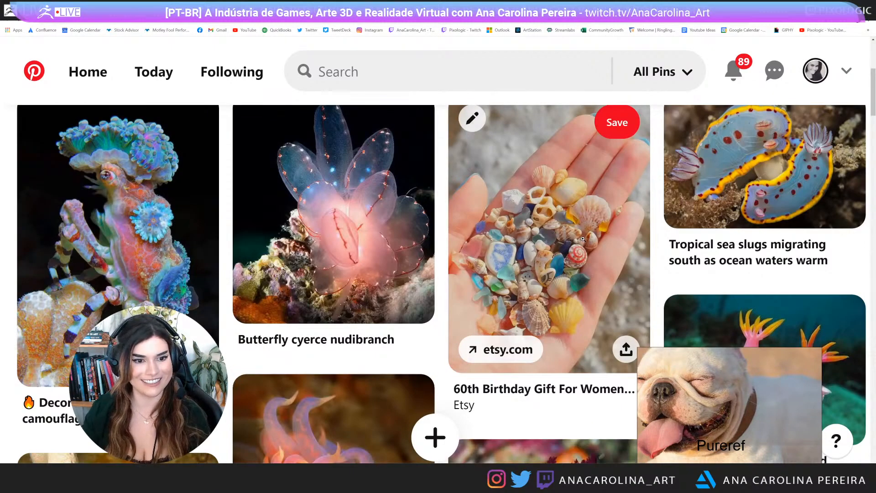
{"action": "scroll", "coordinate": [583, 239], "scroll_direction": "down", "scroll_amount": 7}
{"action": "left_click", "coordinate": [130, 199]}
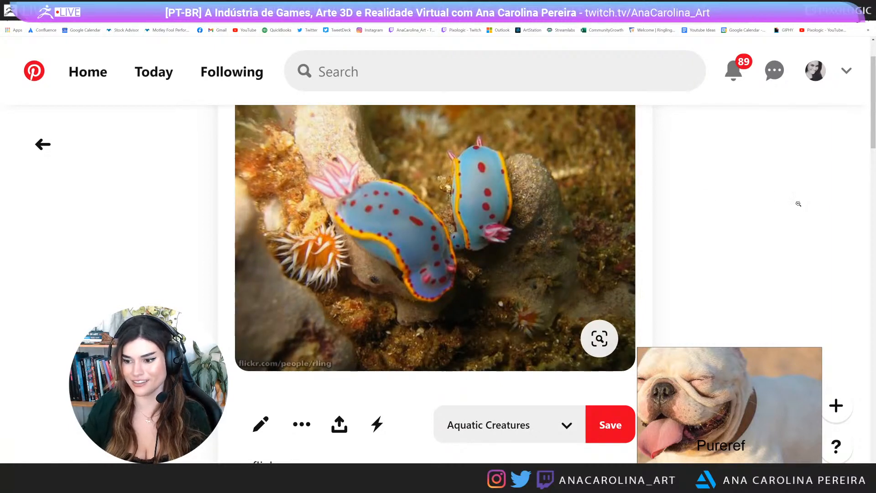
{"action": "scroll", "coordinate": [797, 205], "scroll_direction": "down", "scroll_amount": 10}
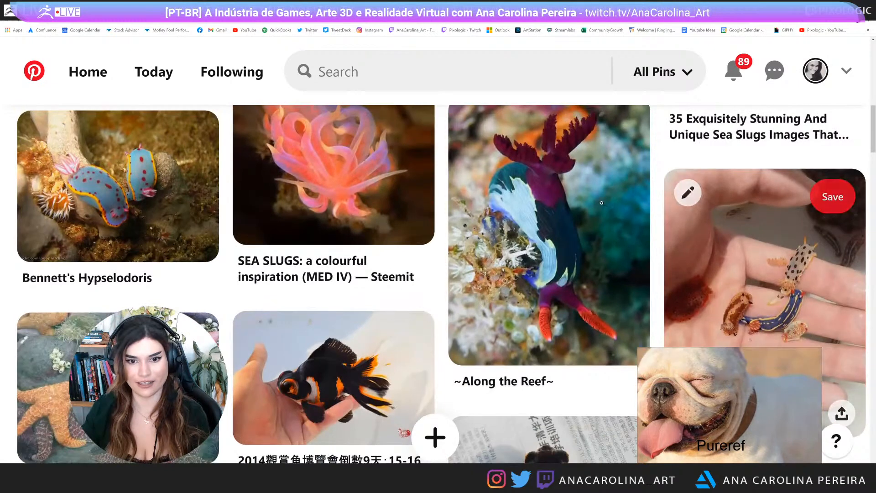
{"action": "left_click", "coordinate": [618, 205]}
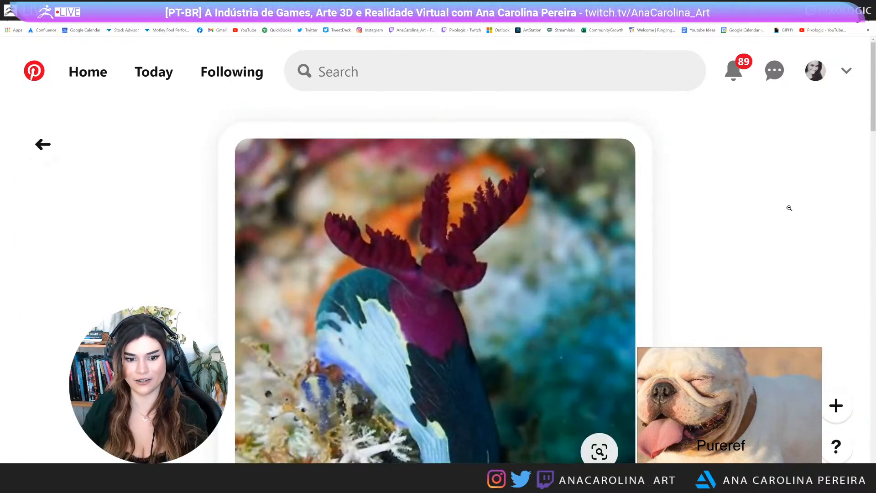
{"action": "scroll", "coordinate": [780, 206], "scroll_direction": "down", "scroll_amount": 4}
{"action": "scroll", "coordinate": [781, 206], "scroll_direction": "up", "scroll_amount": 4}
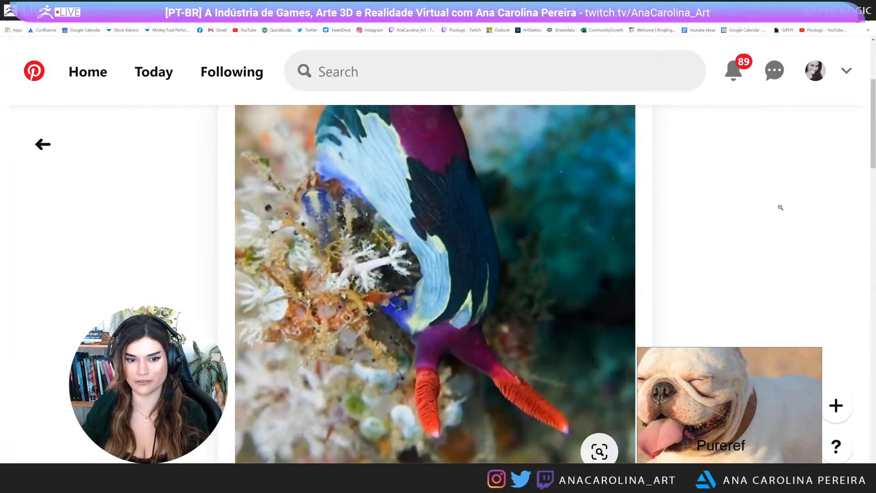
{"action": "key", "text": "alt+Left"}
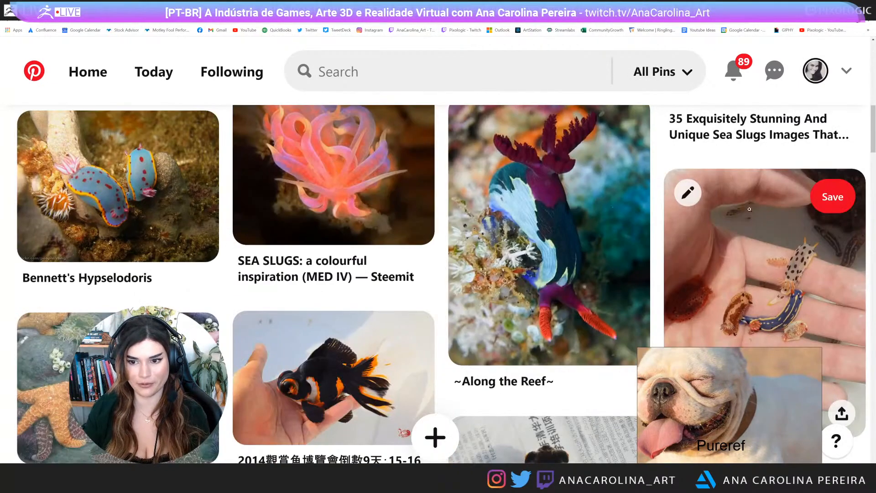
View the pin of small sea slugs held in a hand, and browse the rest of the board
{"action": "left_click", "coordinate": [749, 209]}
{"action": "scroll", "coordinate": [783, 214], "scroll_direction": "down", "scroll_amount": 3}
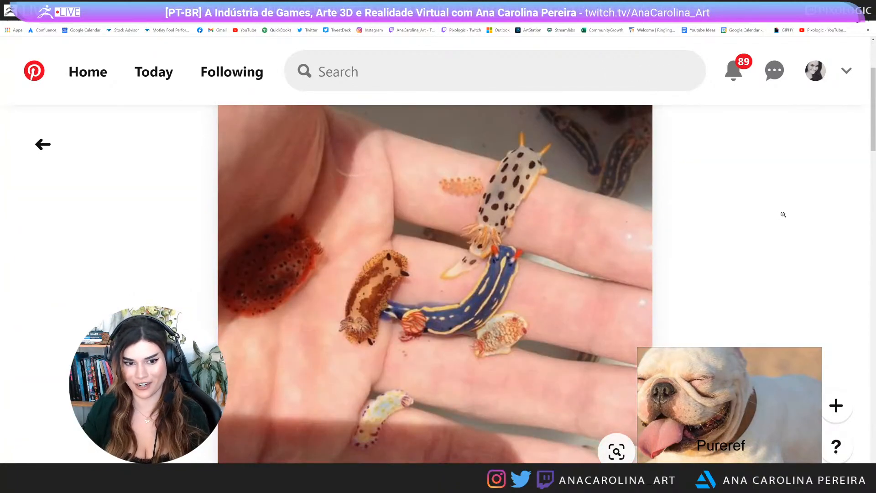
{"action": "key", "text": "alt+Left"}
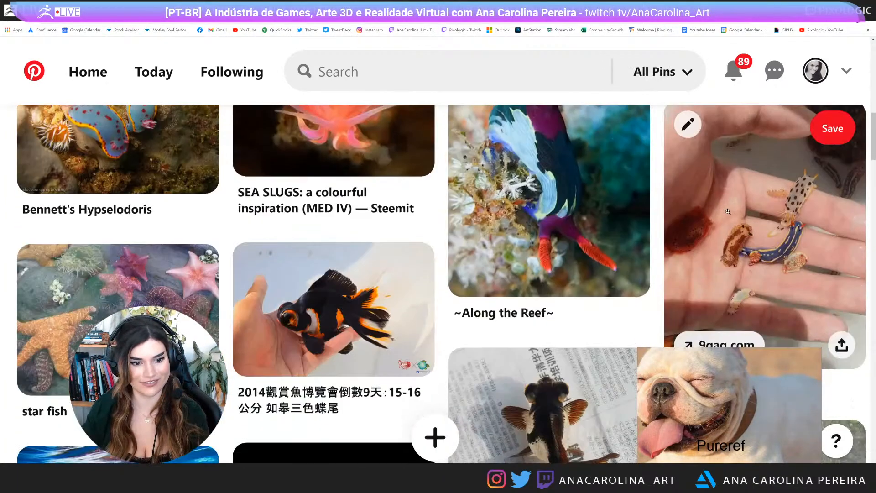
{"action": "scroll", "coordinate": [728, 211], "scroll_direction": "down", "scroll_amount": 5}
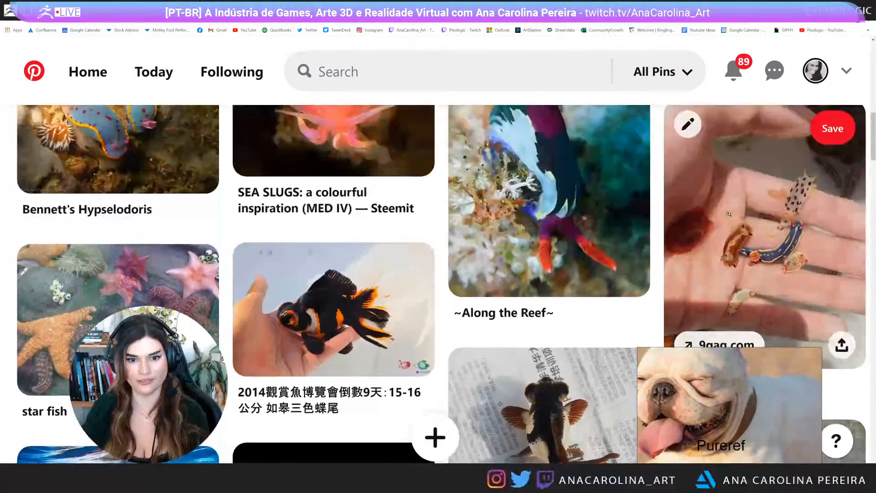
{"action": "scroll", "coordinate": [729, 213], "scroll_direction": "down", "scroll_amount": 5}
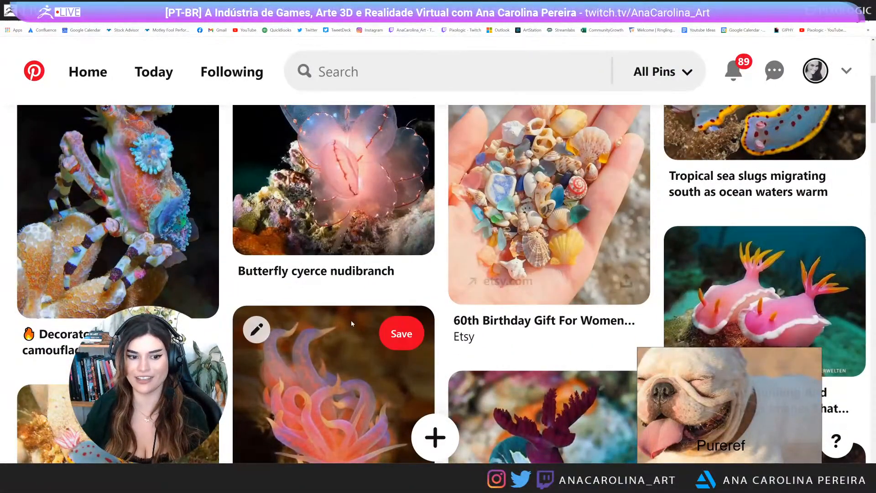
View the SEA SLUGS: a colourful inspiration pin in full, and open the pin of seashells held in a hand
{"action": "left_click", "coordinate": [330, 357]}
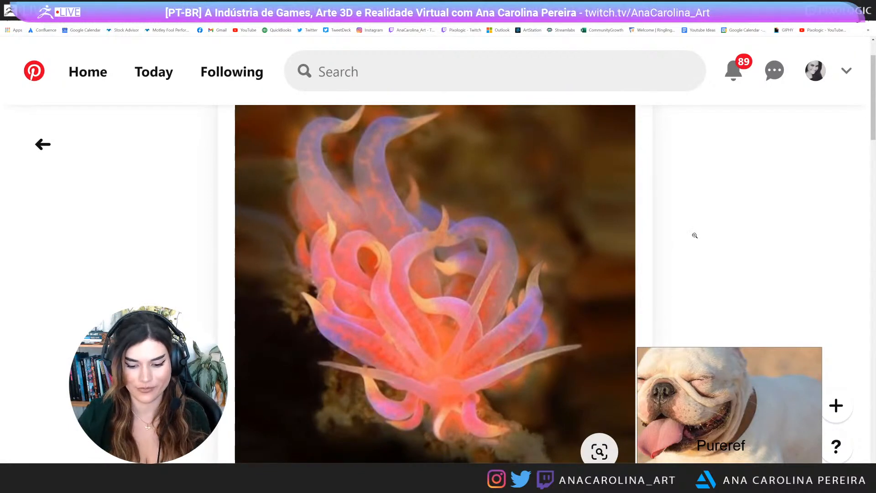
{"action": "scroll", "coordinate": [695, 235], "scroll_direction": "down", "scroll_amount": 1, "text": "ctrl"}
{"action": "scroll", "coordinate": [652, 200], "scroll_direction": "down", "scroll_amount": 2}
{"action": "scroll", "coordinate": [644, 183], "scroll_direction": "up", "scroll_amount": 3}
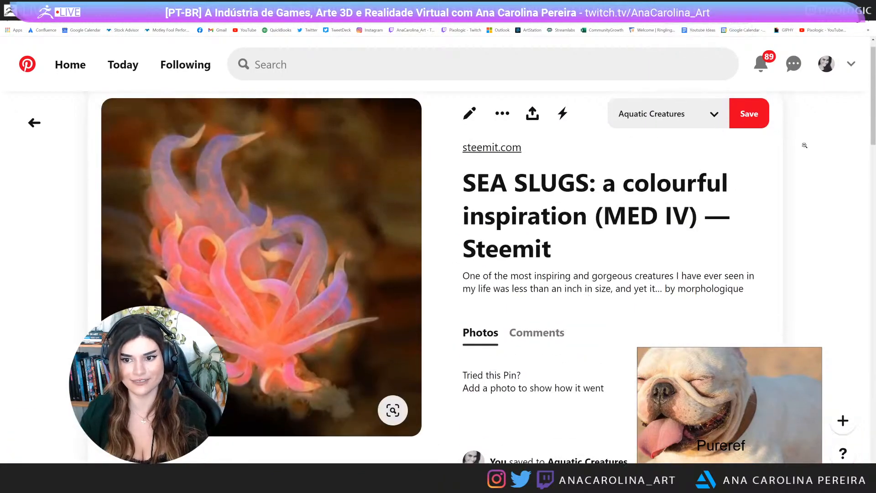
{"action": "left_click", "coordinate": [805, 145]}
{"action": "scroll", "coordinate": [439, 222], "scroll_direction": "up", "scroll_amount": 1}
{"action": "left_click", "coordinate": [439, 222]}
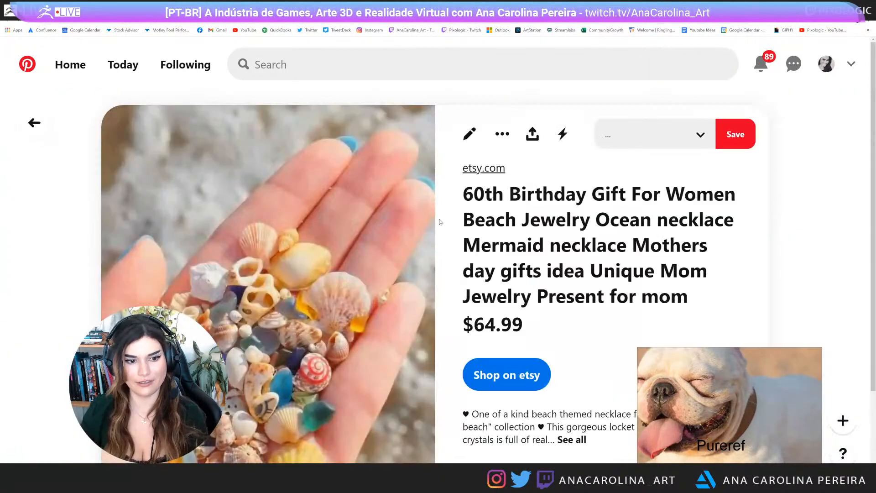
View the rest of the seashells pin, browse further down the Aquatic Creatures board, and close Pinterest to return to ZBrush
{"action": "scroll", "coordinate": [442, 221], "scroll_direction": "down", "scroll_amount": 2}
{"action": "left_click_drag", "start_coordinate": [639, 7], "coordinate": [459, 32]}
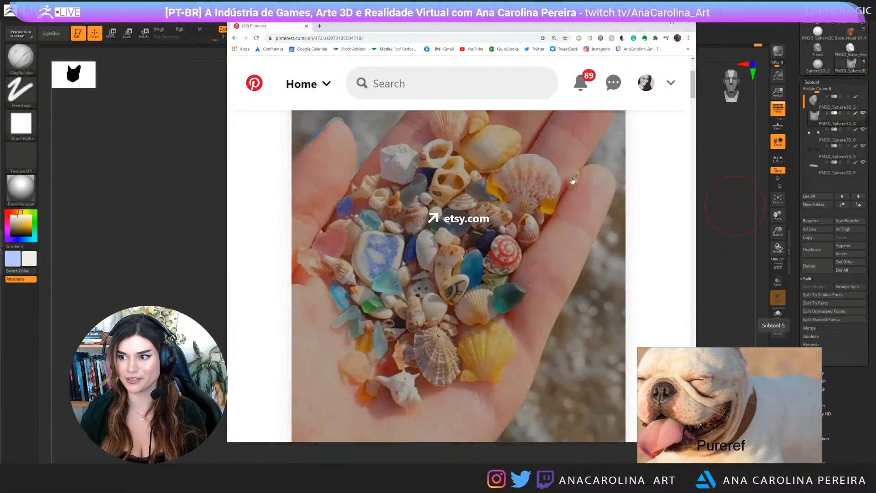
{"action": "left_click", "coordinate": [235, 38]}
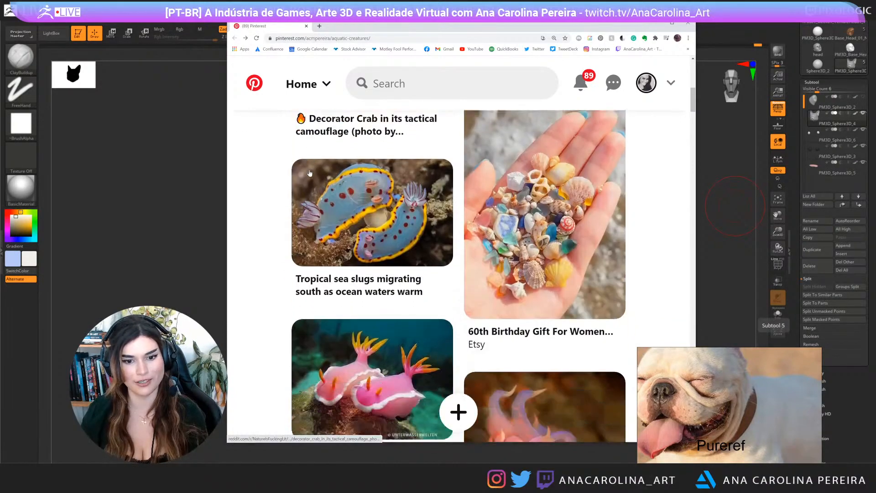
{"action": "scroll", "coordinate": [310, 173], "scroll_direction": "down", "scroll_amount": 12}
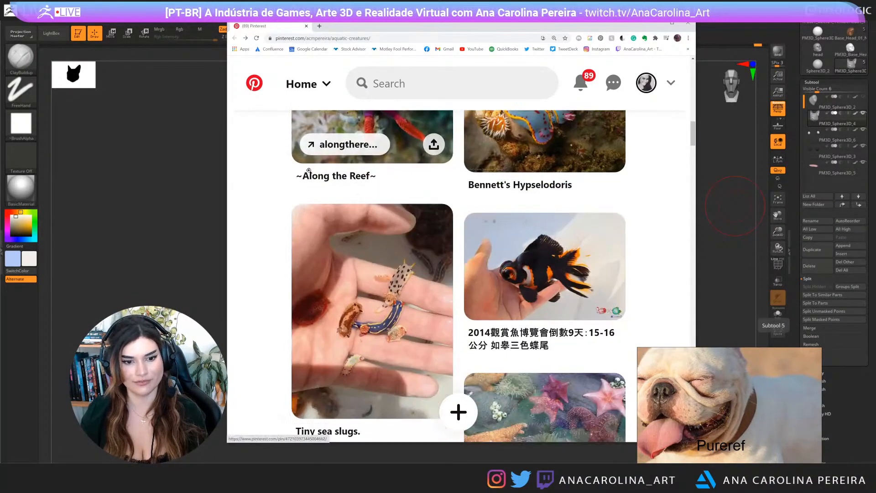
{"action": "scroll", "coordinate": [309, 170], "scroll_direction": "down", "scroll_amount": 13}
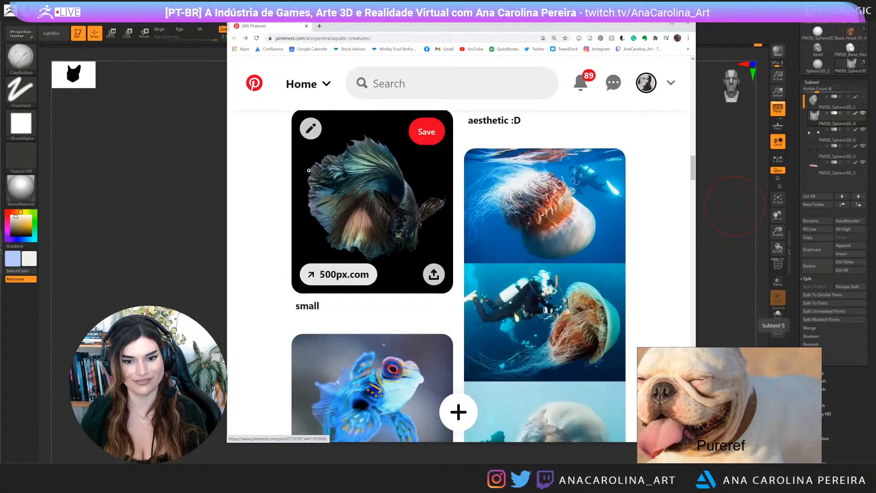
{"action": "left_click", "coordinate": [306, 26]}
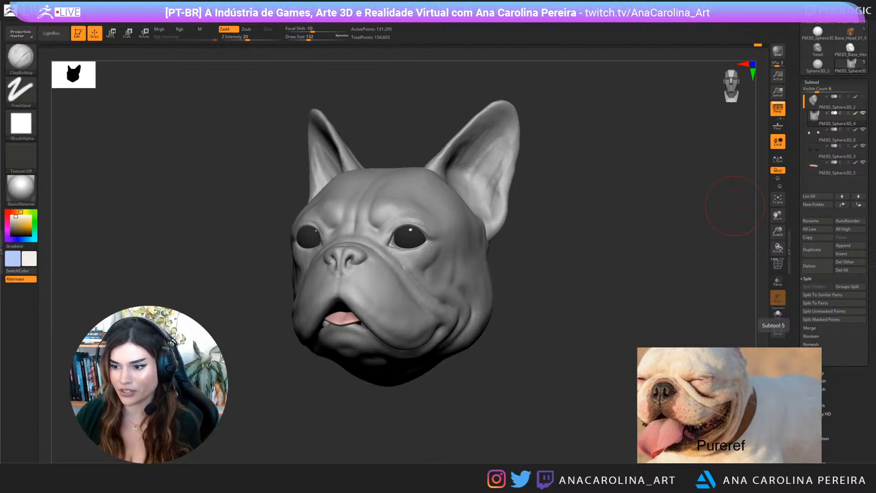
{"action": "left_click_drag", "start_coordinate": [619, 255], "coordinate": [590, 255]}
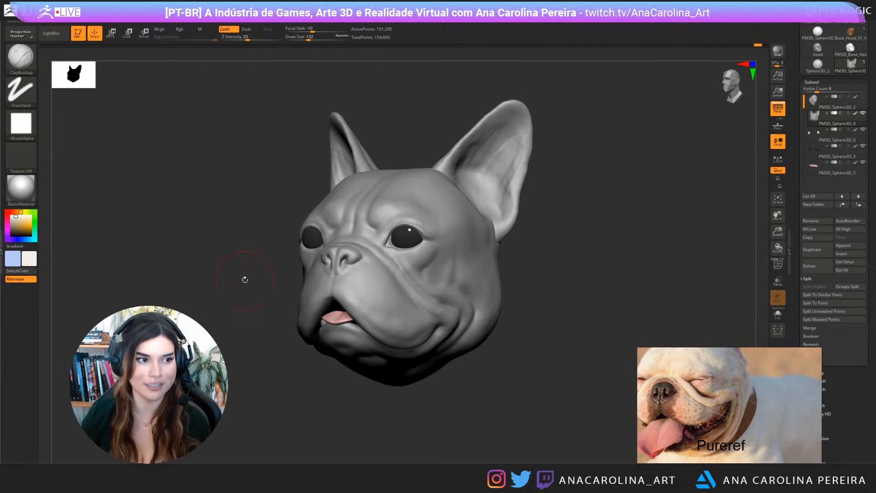
{"action": "left_click", "coordinate": [21, 57]}
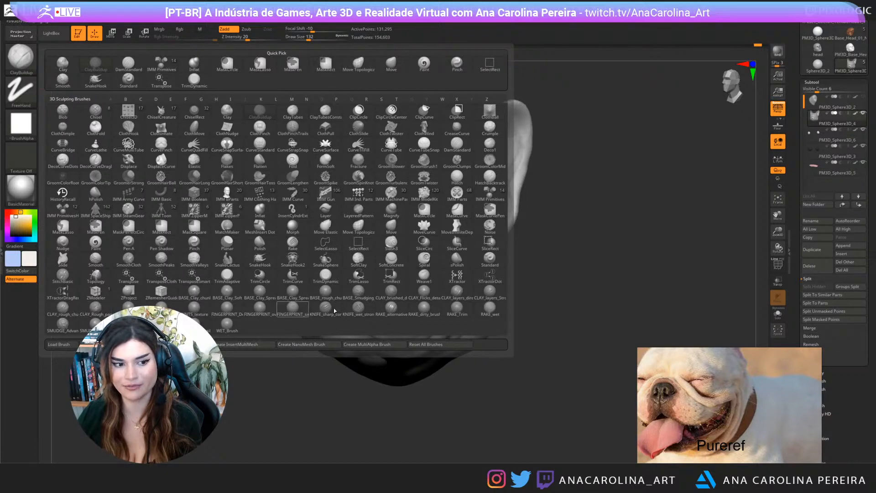
{"action": "left_click_drag", "start_coordinate": [579, 238], "coordinate": [627, 240]}
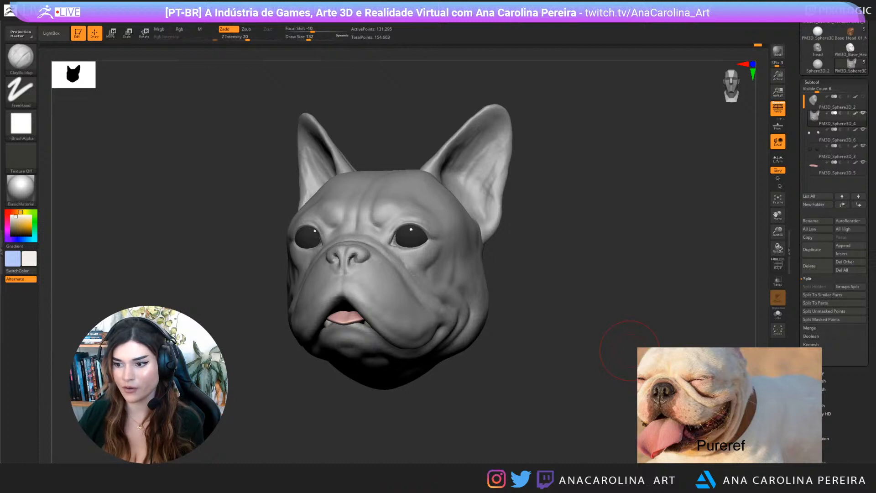
Expand the head's Geometry settings and move the bulldog reference image clear of the tool settings
{"action": "left_click_drag", "start_coordinate": [815, 375], "coordinate": [786, 380]}
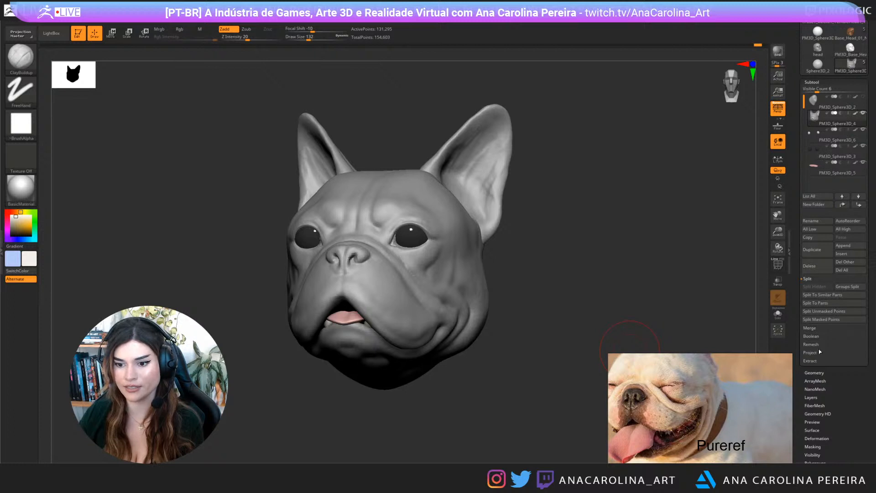
{"action": "left_click", "coordinate": [828, 373]}
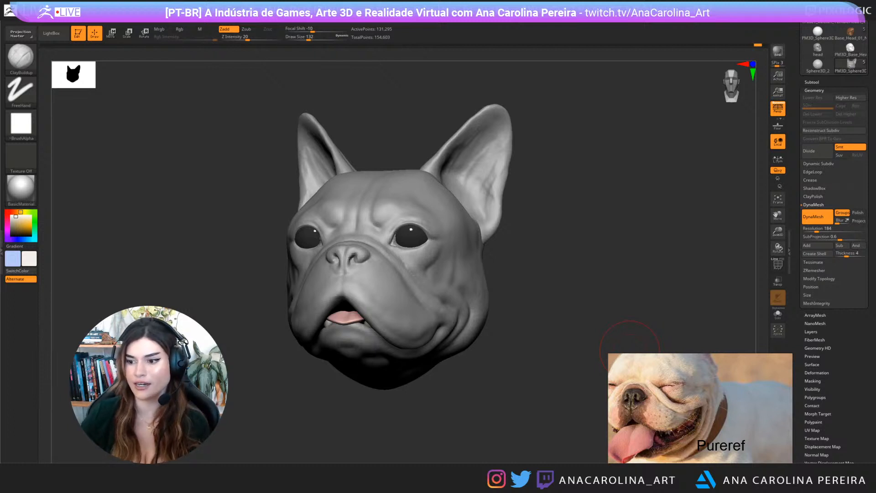
{"action": "left_click_drag", "start_coordinate": [692, 382], "coordinate": [639, 385]}
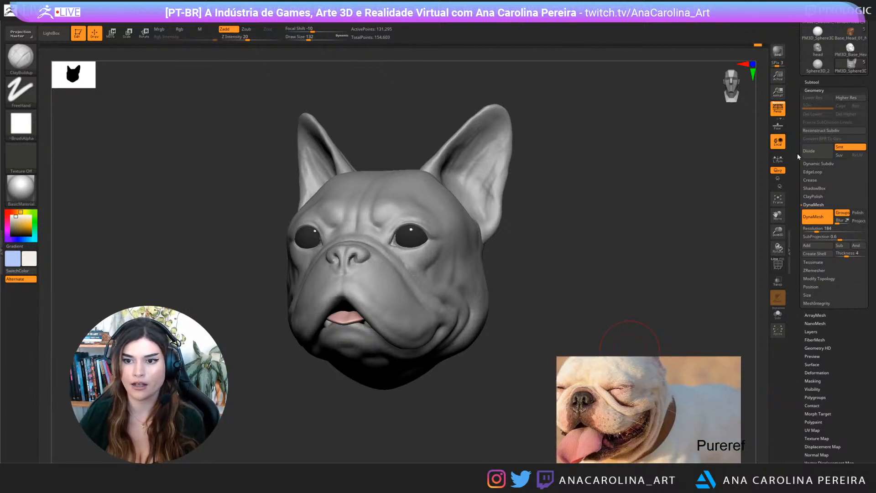
Examine the head's DynaMesh settings and subtool list, and open the Project settings
{"action": "scroll", "coordinate": [798, 154], "scroll_direction": "up", "scroll_amount": 1}
{"action": "left_click_drag", "start_coordinate": [708, 169], "coordinate": [749, 164]}
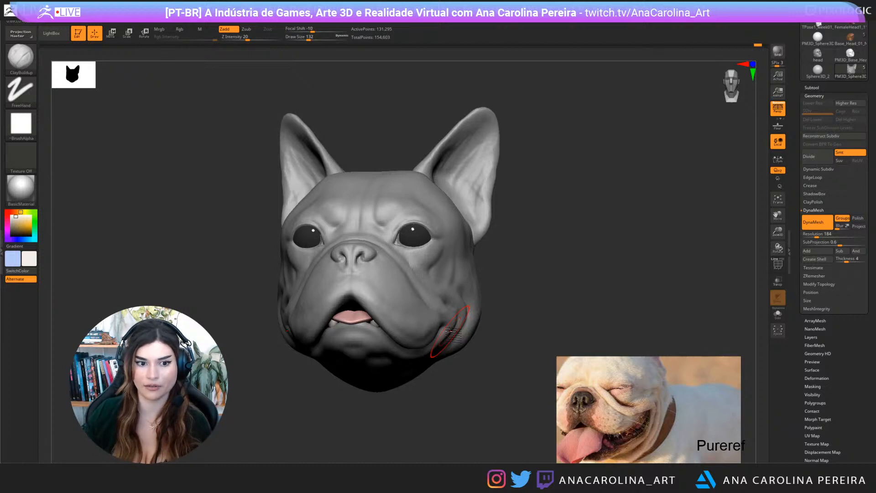
{"action": "right_click_drag", "start_coordinate": [467, 319], "coordinate": [468, 300]}
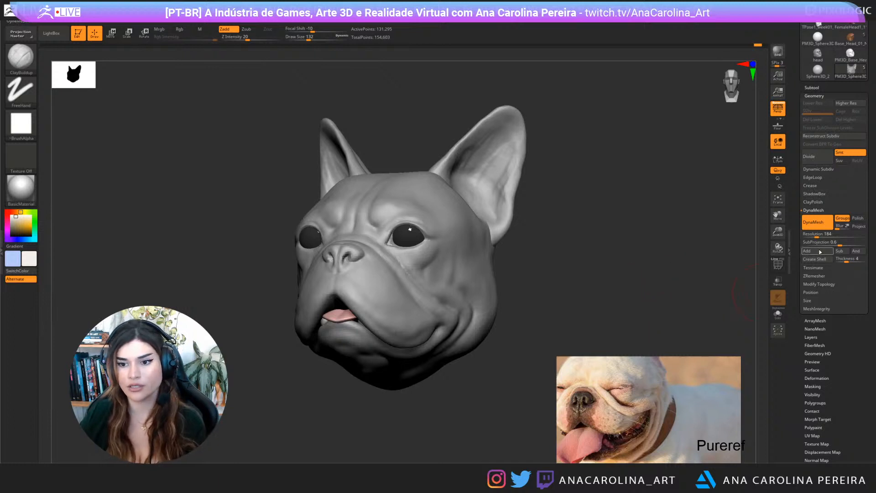
{"action": "left_click_drag", "start_coordinate": [694, 242], "coordinate": [712, 246]}
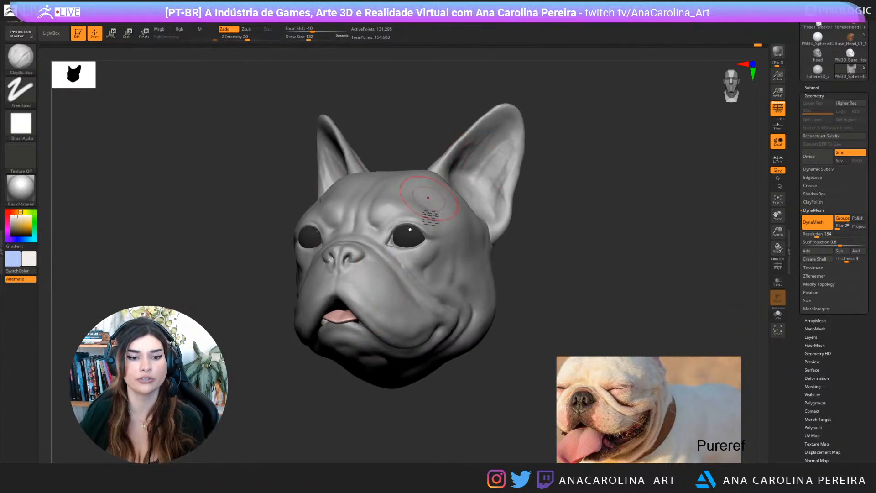
{"action": "left_click_drag", "start_coordinate": [506, 222], "coordinate": [571, 233]}
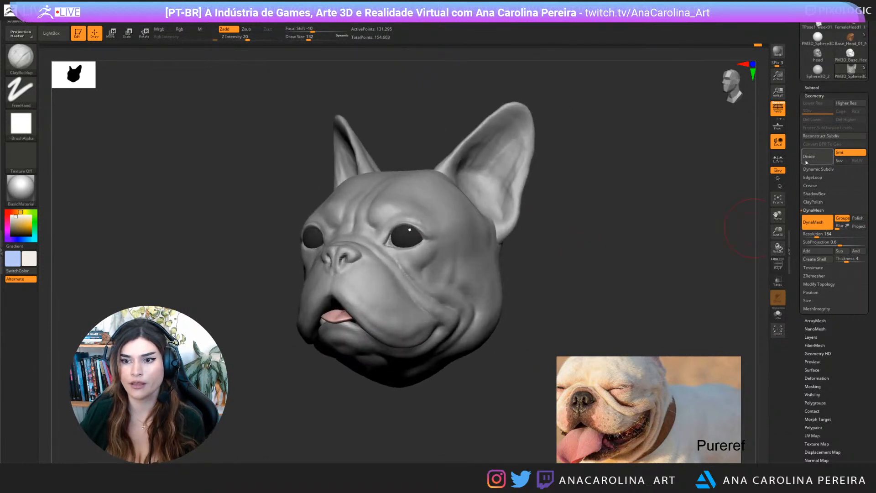
{"action": "left_click", "coordinate": [811, 87]}
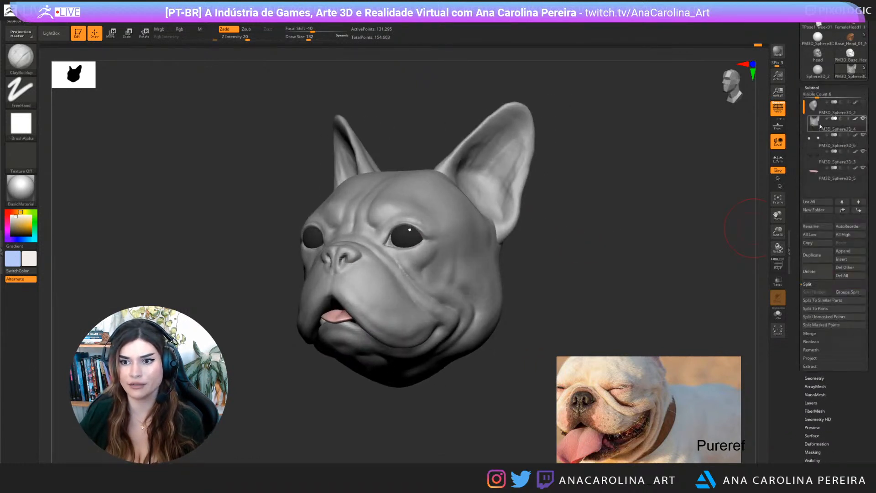
{"action": "left_click_drag", "start_coordinate": [797, 167], "coordinate": [797, 143]}
{"action": "left_click", "coordinate": [815, 321]}
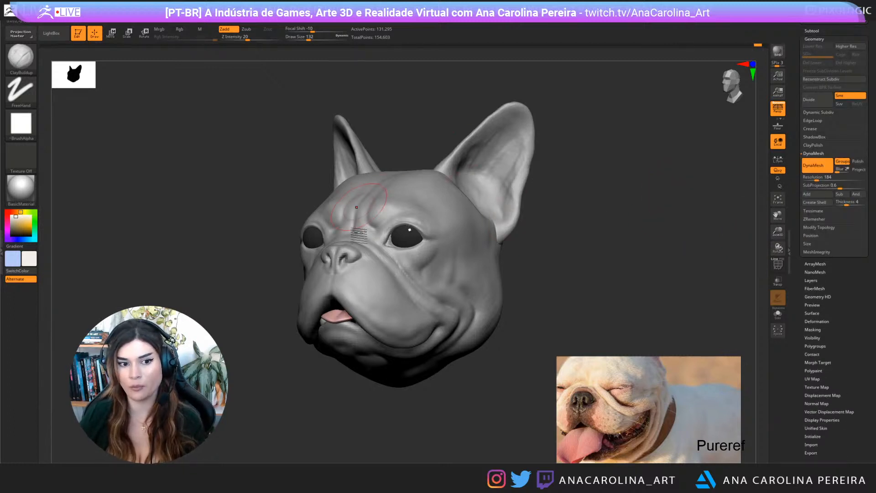
{"action": "left_click", "coordinate": [815, 31]}
{"action": "left_click", "coordinate": [815, 303]}
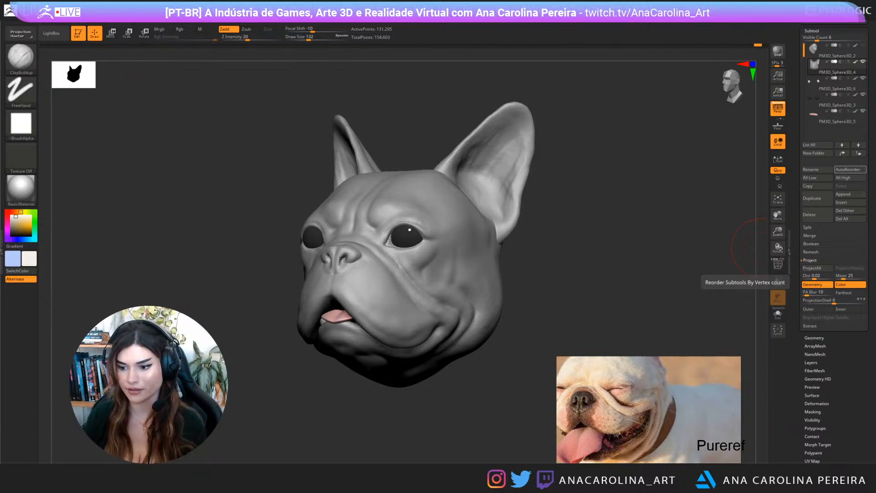
Reduce the ClayBuildup draw size to 68 and refine the cheek folds behind the corner of the mouth
{"action": "mouse_move", "coordinate": [596, 231]}
{"action": "left_mouse_down"}
{"action": "mouse_move", "coordinate": [602, 265]}
{"action": "mouse_move", "coordinate": [615, 269]}
{"action": "mouse_move", "coordinate": [608, 286]}
{"action": "left_mouse_up"}
{"action": "key", "text": "b"}
{"action": "key", "text": "Escape"}
{"action": "key", "text": "space"}
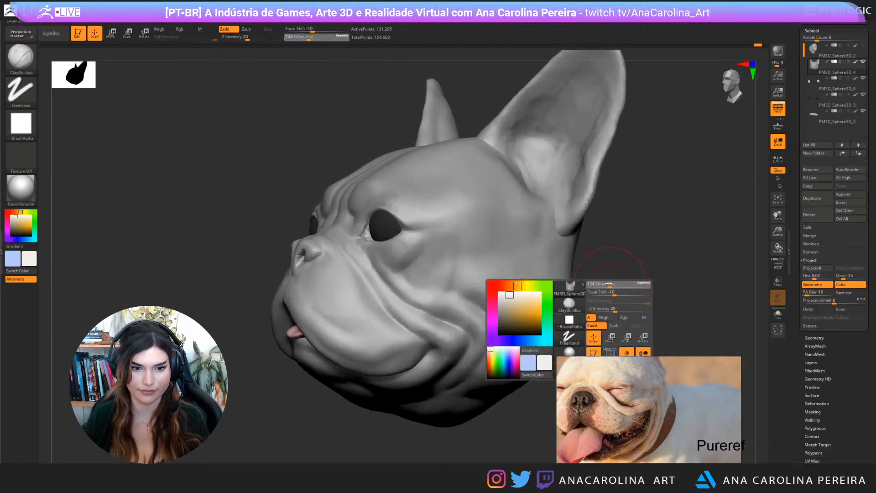
{"action": "key", "text": "space"}
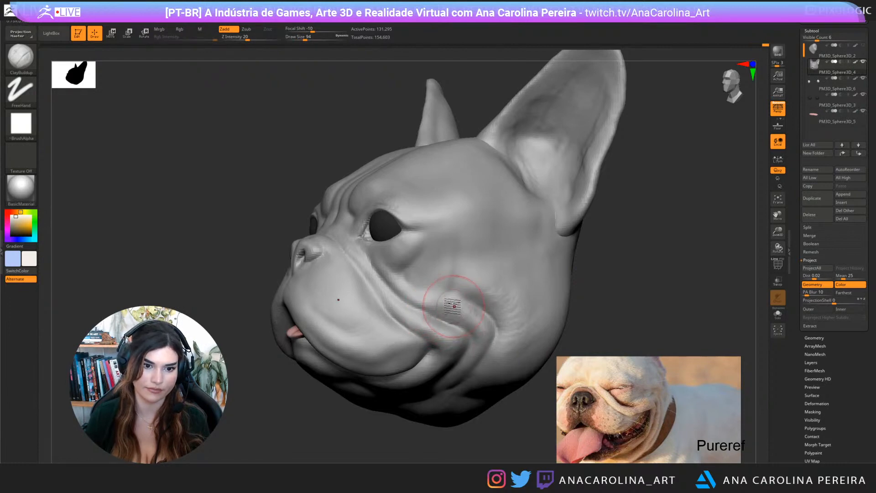
{"action": "key", "text": "bracketleft"}
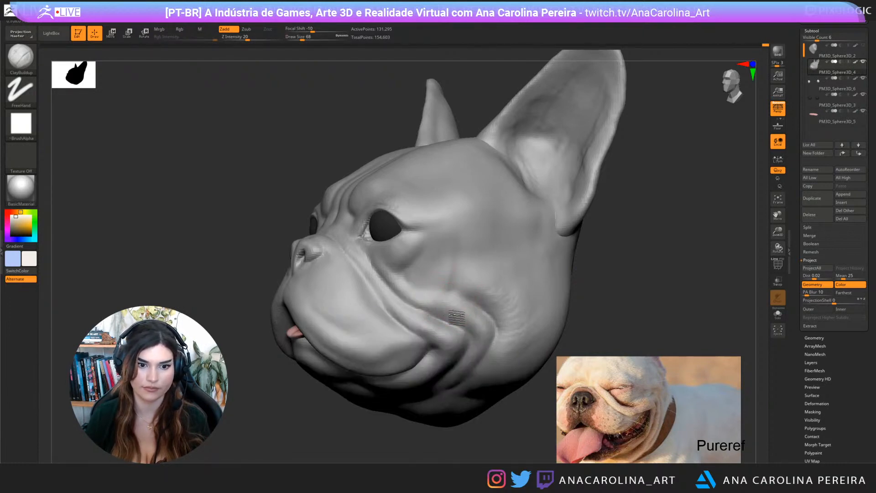
{"action": "left_click_drag", "start_coordinate": [577, 302], "coordinate": [548, 285]}
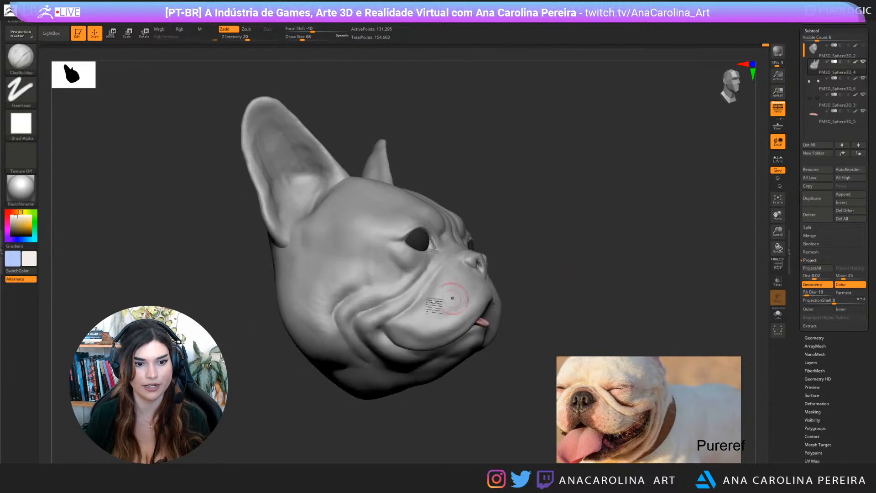
{"action": "left_click_drag", "start_coordinate": [389, 312], "coordinate": [381, 311]}
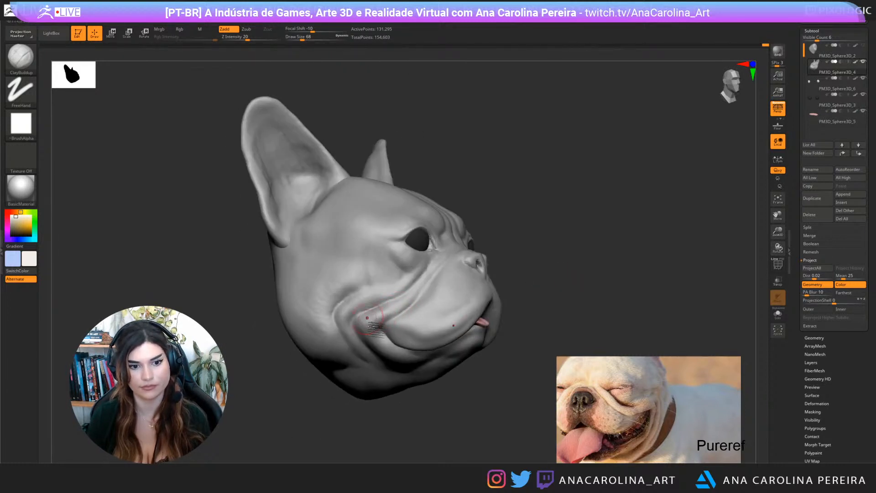
Bring the head into side view and switch the masking brush to MaskLasso, keeping ClayBuildup as the sculpting brush
{"action": "left_click_drag", "start_coordinate": [401, 420], "coordinate": [400, 351]}
{"action": "left_click_drag", "start_coordinate": [336, 235], "coordinate": [363, 268], "text": "ctrl"}
{"action": "key", "text": "b"}
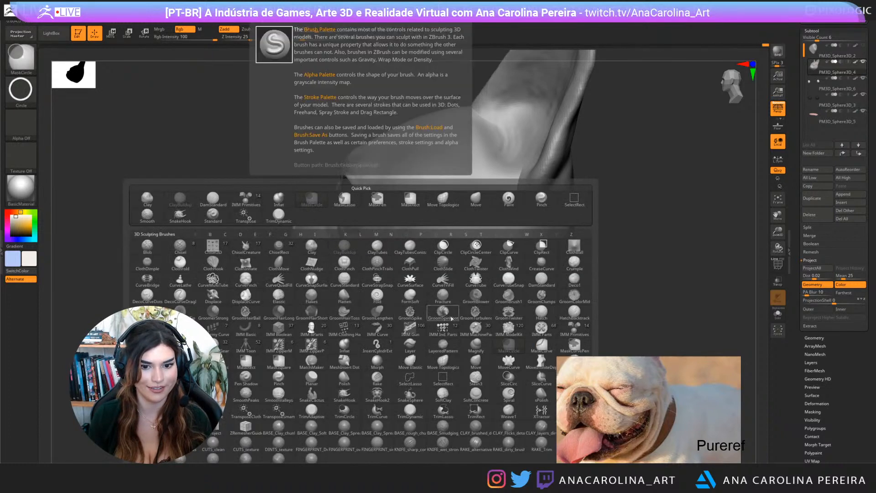
{"action": "key", "text": "c"}
{"action": "key", "text": "b"}
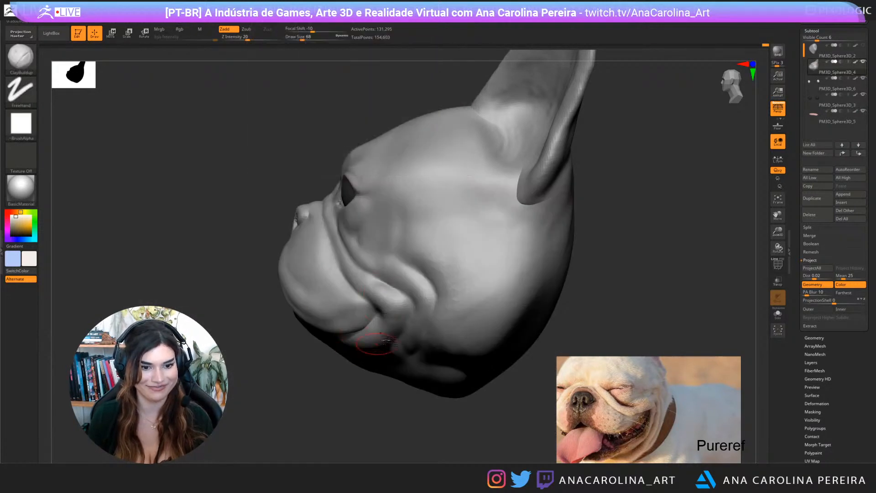
Try a lasso mask over the lower muzzle and mouth-corner fold, inverting it and back
{"action": "key", "text": "ctrl"}
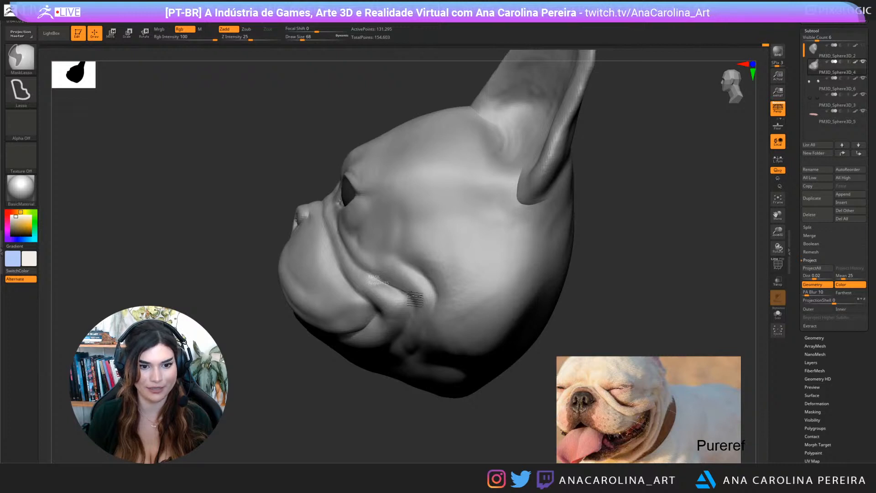
{"action": "mouse_move", "coordinate": [414, 299]}
{"action": "left_mouse_down", "text": "ctrl"}
{"action": "mouse_move", "coordinate": [351, 361]}
{"action": "mouse_move", "coordinate": [267, 288]}
{"action": "mouse_move", "coordinate": [322, 244]}
{"action": "left_mouse_up", "text": "ctrl"}
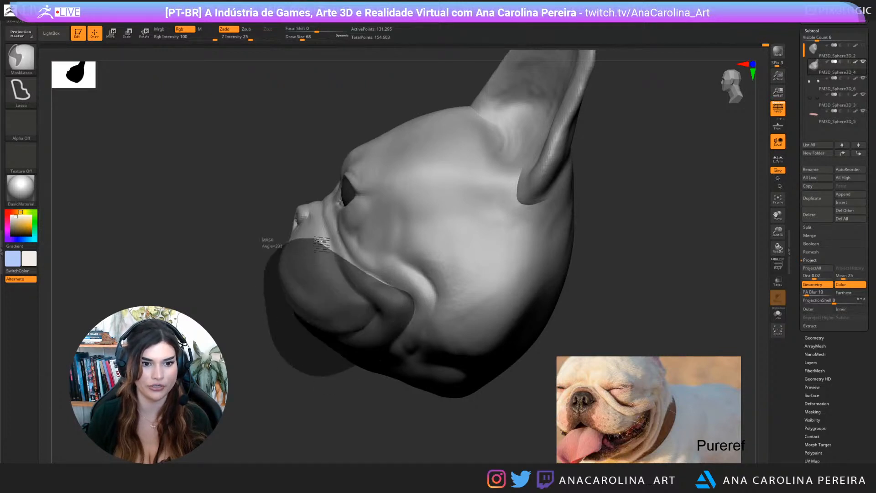
{"action": "left_click_drag", "start_coordinate": [375, 278], "coordinate": [369, 278], "text": "ctrl"}
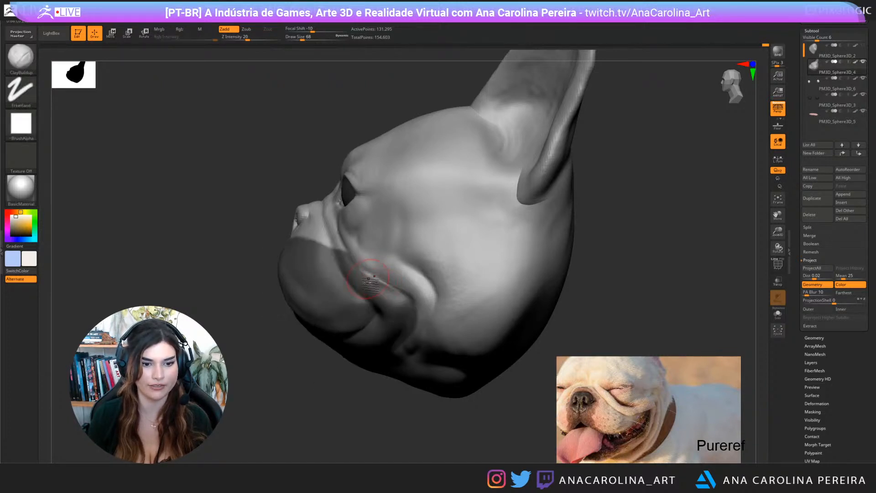
{"action": "left_click", "coordinate": [363, 402], "text": "ctrl"}
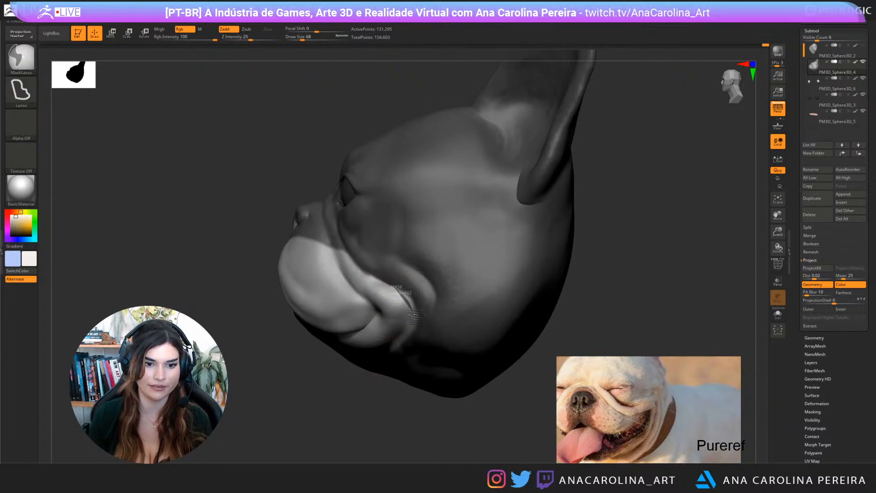
{"action": "right_click_drag", "start_coordinate": [377, 416], "coordinate": [377, 426], "text": "ctrl"}
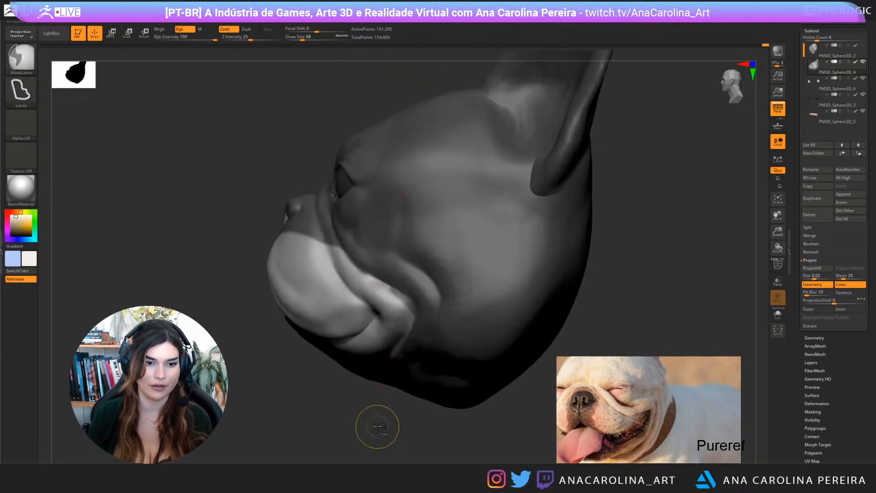
{"action": "left_click", "coordinate": [378, 426], "text": "ctrl"}
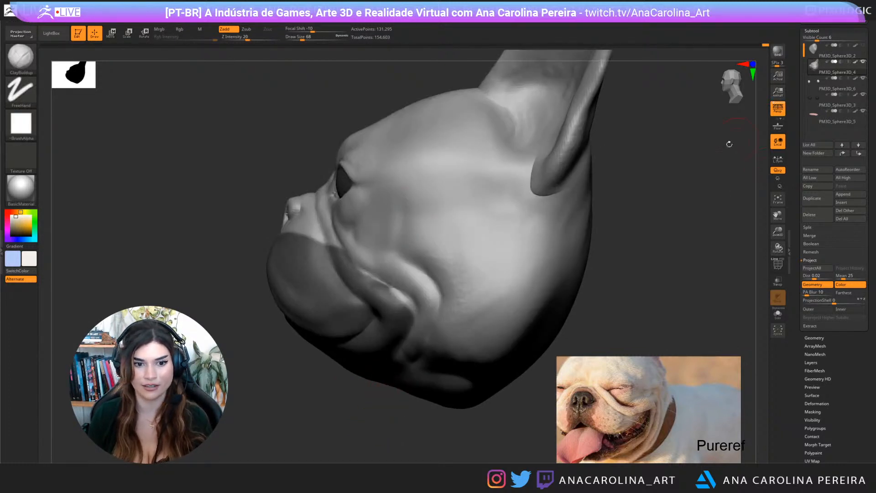
Turn off perspective, clear the mask, lasso-mask the whole muzzle including the nose, and invert it to protect the rest of the head
{"action": "left_click", "coordinate": [778, 111]}
{"action": "left_click_drag", "start_coordinate": [696, 180], "coordinate": [664, 240], "text": "ctrl"}
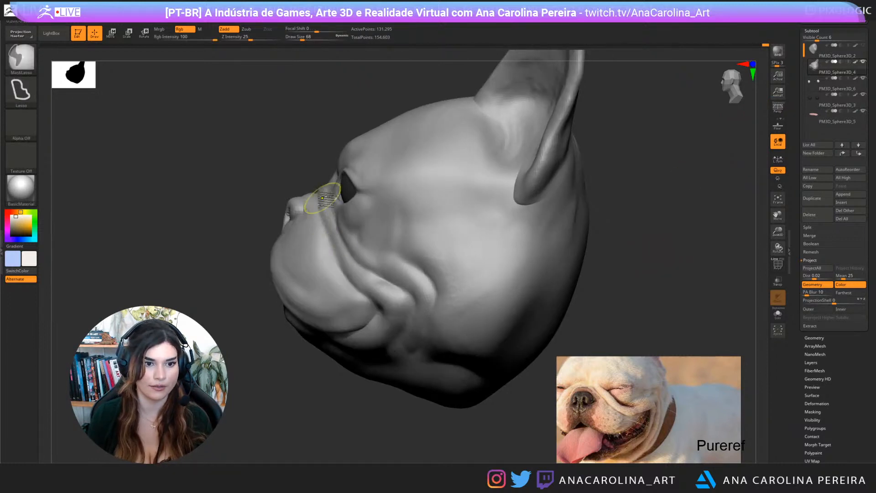
{"action": "mouse_move", "coordinate": [342, 234]}
{"action": "left_mouse_down", "text": "ctrl"}
{"action": "mouse_move", "coordinate": [364, 265]}
{"action": "mouse_move", "coordinate": [411, 291]}
{"action": "mouse_move", "coordinate": [333, 340]}
{"action": "mouse_move", "coordinate": [226, 192]}
{"action": "left_mouse_up", "text": "ctrl"}
{"action": "left_click", "coordinate": [286, 150], "text": "ctrl"}
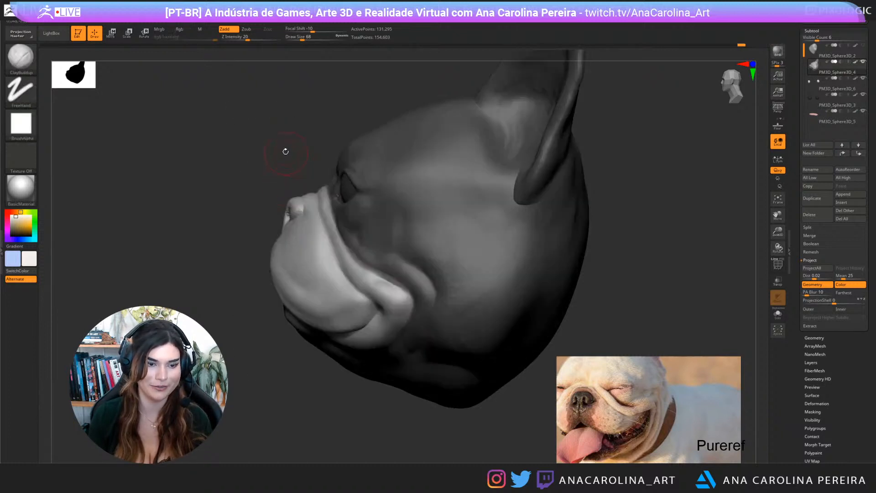
{"action": "left_click", "coordinate": [286, 149], "text": "ctrl"}
{"action": "left_click", "coordinate": [289, 152], "text": "ctrl"}
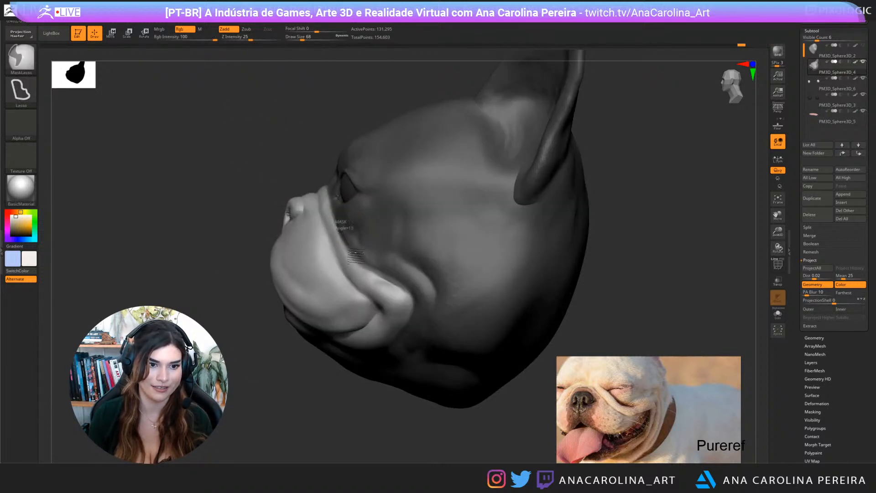
Refine the lasso mask's edge along the fold between muzzle and cheek, and blur the mask border
{"action": "mouse_move", "coordinate": [356, 257]}
{"action": "left_mouse_down", "text": "ctrl"}
{"action": "mouse_move", "coordinate": [390, 285]}
{"action": "mouse_move", "coordinate": [437, 293]}
{"action": "mouse_move", "coordinate": [398, 209]}
{"action": "left_mouse_up", "text": "ctrl"}
{"action": "left_click_drag", "start_coordinate": [342, 231], "coordinate": [355, 252], "text": "ctrl"}
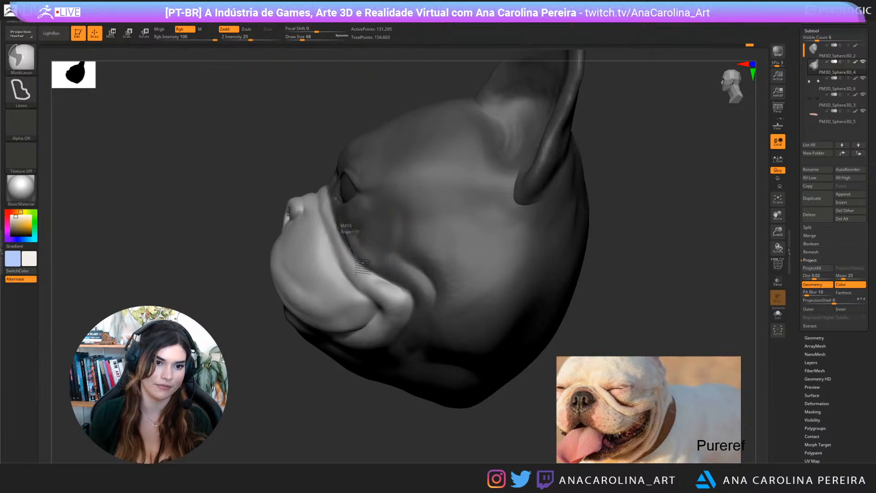
{"action": "mouse_move", "coordinate": [398, 267]}
{"action": "left_mouse_down", "text": "ctrl"}
{"action": "mouse_move", "coordinate": [424, 315]}
{"action": "mouse_move", "coordinate": [440, 284]}
{"action": "mouse_move", "coordinate": [438, 293]}
{"action": "left_mouse_up", "text": "ctrl"}
{"action": "mouse_move", "coordinate": [362, 431]}
{"action": "left_mouse_down"}
{"action": "mouse_move", "coordinate": [432, 411]}
{"action": "mouse_move", "coordinate": [436, 385]}
{"action": "left_mouse_up"}
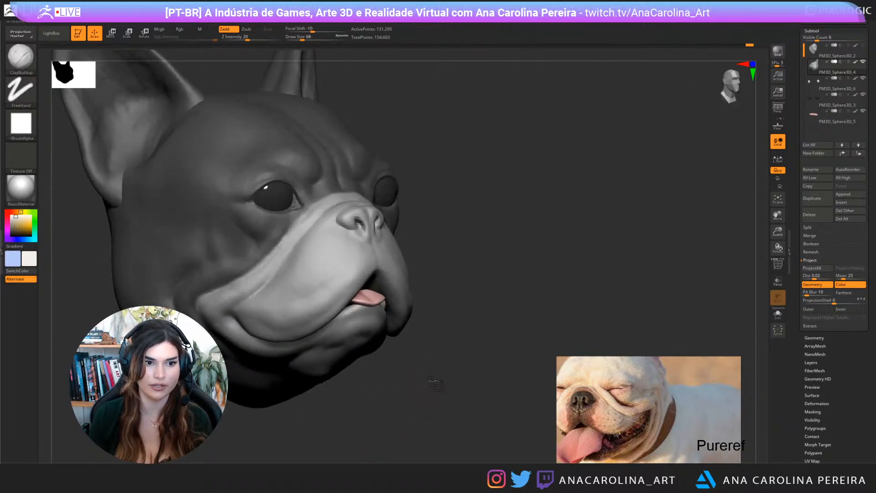
{"action": "left_click_drag", "start_coordinate": [392, 123], "coordinate": [315, 187], "text": "shift"}
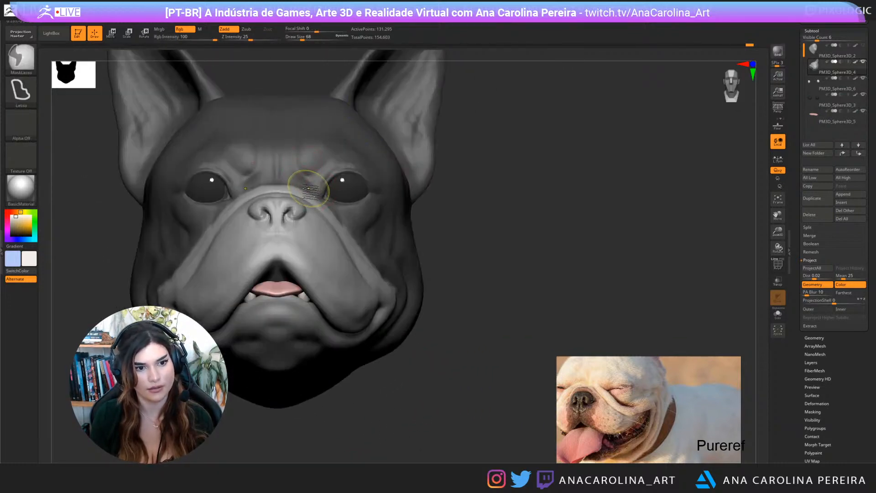
{"action": "left_click", "coordinate": [309, 187], "text": "ctrl"}
{"action": "left_click_drag", "start_coordinate": [513, 213], "coordinate": [621, 253], "text": "alt"}
{"action": "mouse_move", "coordinate": [545, 272]}
{"action": "left_mouse_down"}
{"action": "mouse_move", "coordinate": [484, 267]}
{"action": "mouse_move", "coordinate": [429, 182]}
{"action": "left_mouse_up"}
{"action": "left_click", "coordinate": [429, 233], "text": "ctrl"}
Switch to the Move brush at draw size 80 and reshape the unmasked muzzle's upper edge beside the nose bridge
{"action": "left_click_drag", "start_coordinate": [632, 243], "coordinate": [618, 250]}
{"action": "key", "text": "b"}
{"action": "key", "text": "m"}
{"action": "key", "text": "v"}
{"action": "key", "text": "space"}
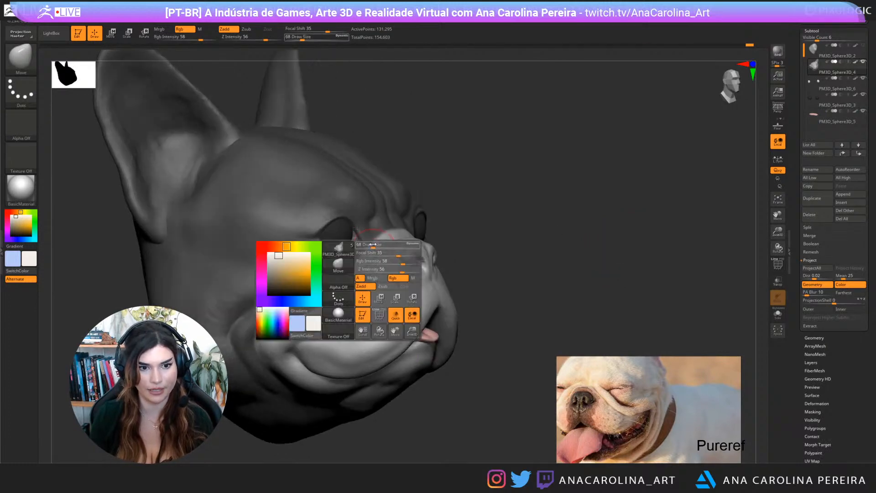
{"action": "key", "text": "bracketright"}
{"action": "key", "text": "bracketright"}
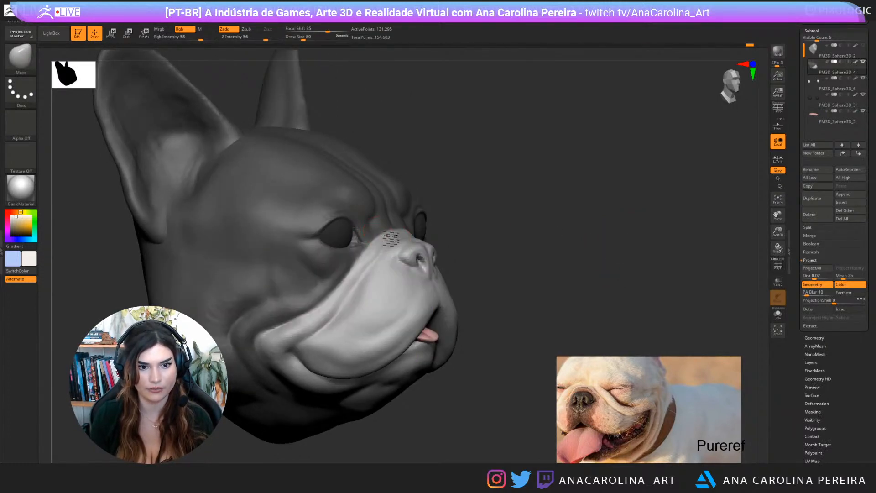
{"action": "left_click_drag", "start_coordinate": [447, 222], "coordinate": [461, 228]}
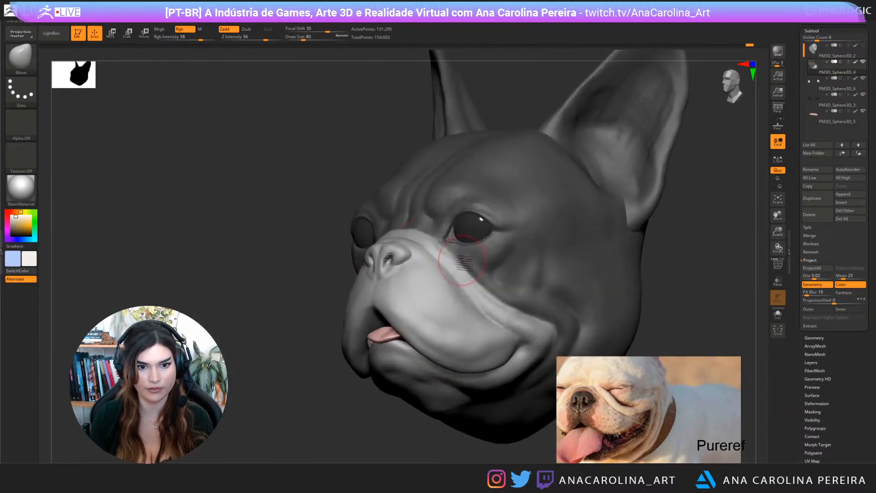
Enlarge the Move brush to 116 and adjust the muzzle fold behind the corner of the mouth
{"action": "left_click_drag", "start_coordinate": [673, 279], "coordinate": [637, 285]}
{"action": "key", "text": "bracketright"}
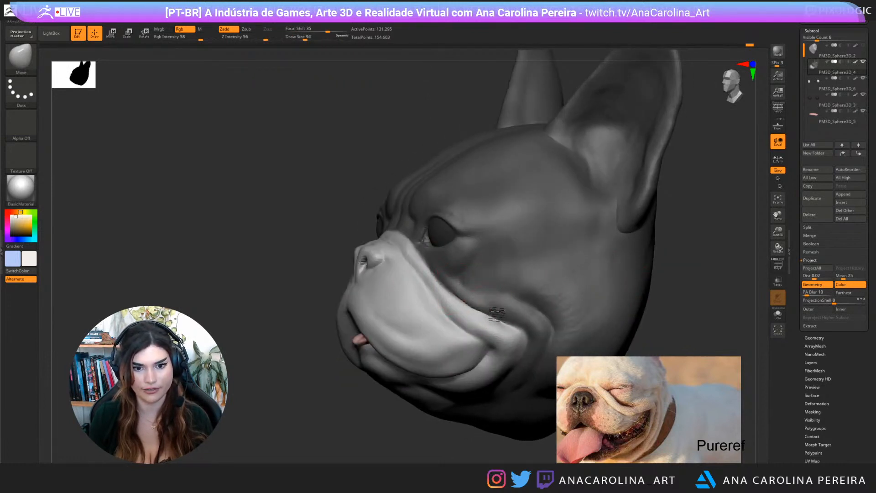
{"action": "mouse_move", "coordinate": [451, 420]}
{"action": "left_mouse_down"}
{"action": "mouse_move", "coordinate": [438, 417]}
{"action": "mouse_move", "coordinate": [456, 411]}
{"action": "mouse_move", "coordinate": [516, 323]}
{"action": "mouse_move", "coordinate": [503, 334]}
{"action": "left_mouse_up"}
{"action": "key", "text": "]"}
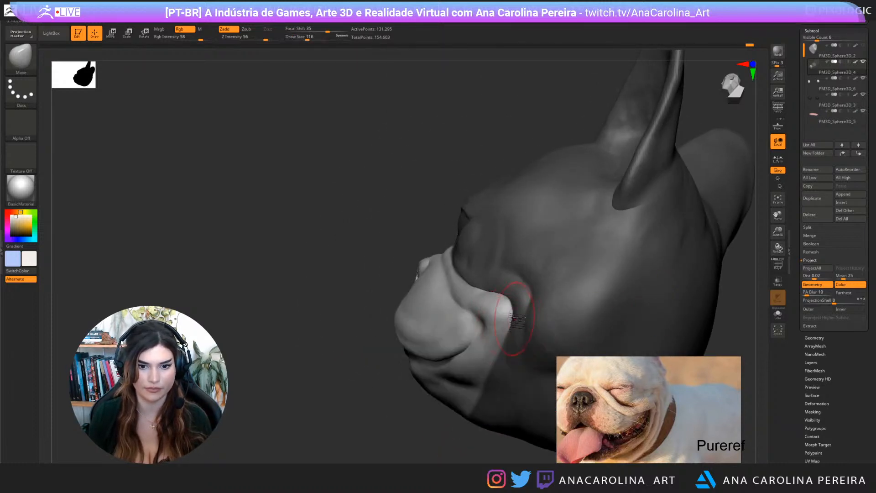
{"action": "key", "text": "shift"}
{"action": "left_click_drag", "start_coordinate": [468, 264], "coordinate": [529, 314]}
Set the Move brush's draw size to 104 and reshape the muzzle's upper contour below the eye
{"action": "mouse_move", "coordinate": [571, 230]}
{"action": "left_mouse_down"}
{"action": "mouse_move", "coordinate": [558, 236]}
{"action": "mouse_move", "coordinate": [600, 212]}
{"action": "mouse_move", "coordinate": [589, 242]}
{"action": "left_mouse_up"}
{"action": "key", "text": "space"}
{"action": "left_click_drag", "start_coordinate": [431, 263], "coordinate": [576, 222]}
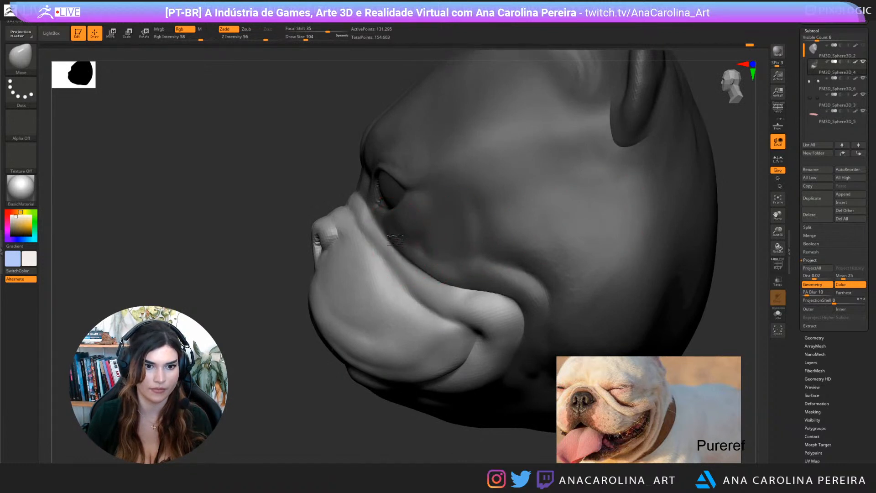
{"action": "left_click_drag", "start_coordinate": [320, 196], "coordinate": [369, 203]}
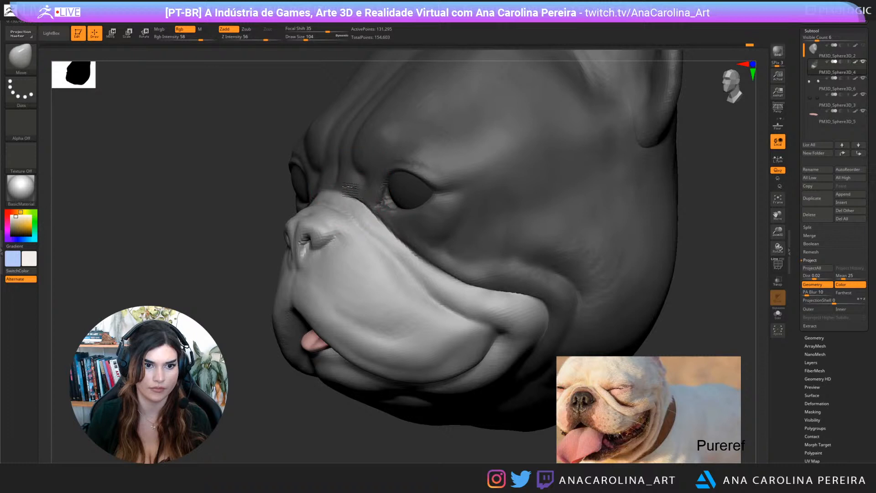
Smooth the upper edge of the unmasked muzzle fold on both sides of the face and adjust it with the Move brush
{"action": "key", "text": "shift"}
{"action": "mouse_move", "coordinate": [439, 270]}
{"action": "left_mouse_down", "text": "shift"}
{"action": "mouse_move", "coordinate": [445, 286]}
{"action": "mouse_move", "coordinate": [431, 258]}
{"action": "mouse_move", "coordinate": [420, 260]}
{"action": "left_mouse_up", "text": "shift"}
{"action": "left_click_drag", "start_coordinate": [465, 276], "coordinate": [491, 295], "text": "shift"}
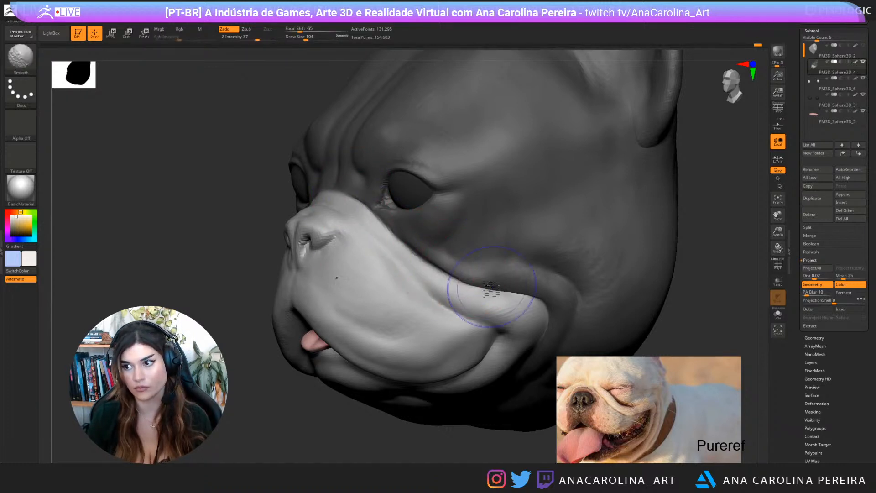
{"action": "mouse_move", "coordinate": [450, 344]}
{"action": "right_mouse_down", "text": "ctrl"}
{"action": "mouse_move", "coordinate": [355, 411]}
{"action": "mouse_move", "coordinate": [460, 417]}
{"action": "mouse_move", "coordinate": [382, 274]}
{"action": "right_mouse_up", "text": "ctrl"}
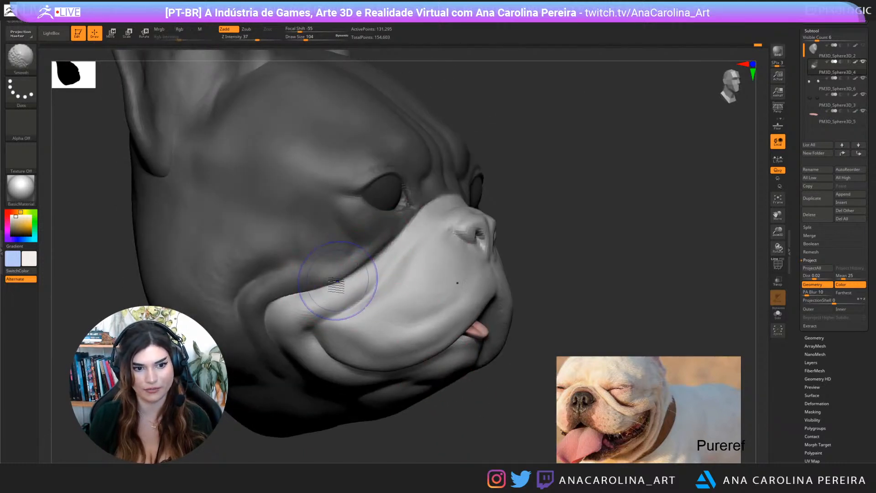
{"action": "left_click_drag", "start_coordinate": [337, 283], "coordinate": [331, 283], "text": "shift"}
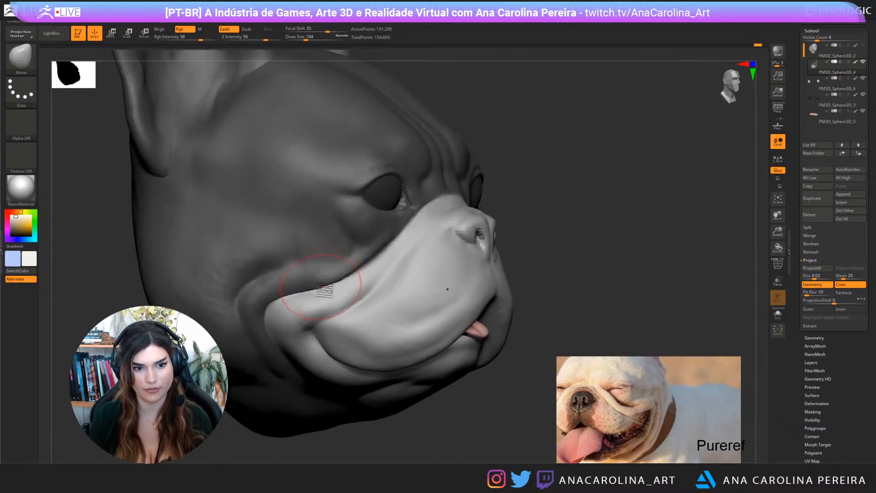
{"action": "right_click_drag", "start_coordinate": [329, 286], "coordinate": [329, 292]}
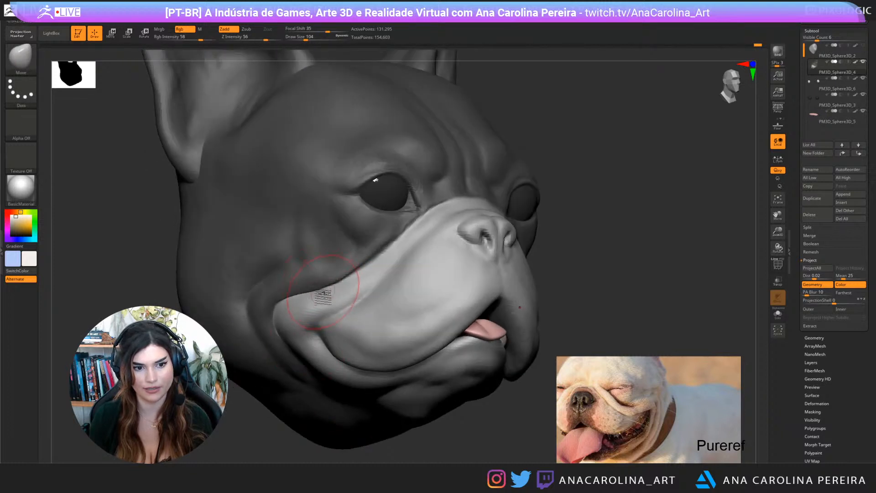
{"action": "key", "text": "shift"}
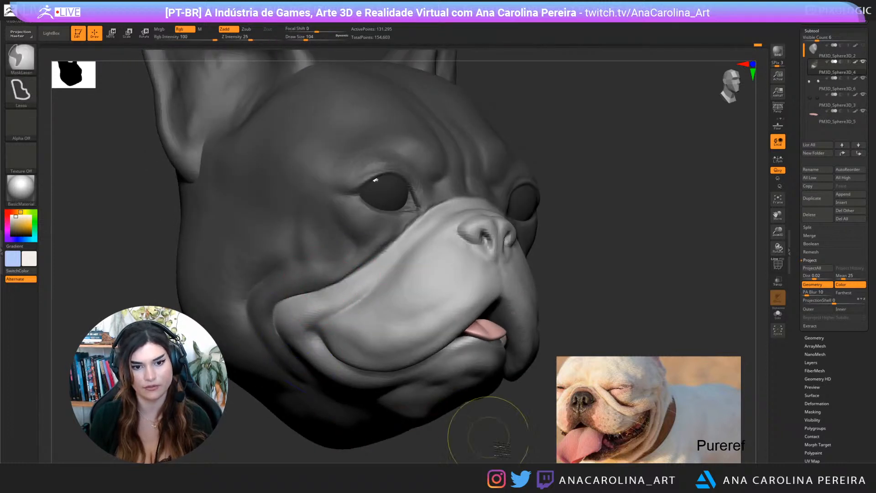
Invert the mask to protect the muzzle and smooth the cheek beside its edge
{"action": "mouse_move", "coordinate": [485, 410]}
{"action": "right_mouse_down", "text": "ctrl"}
{"action": "mouse_move", "coordinate": [478, 389]}
{"action": "mouse_move", "coordinate": [470, 407]}
{"action": "mouse_move", "coordinate": [494, 413]}
{"action": "mouse_move", "coordinate": [461, 314]}
{"action": "right_mouse_up", "text": "ctrl"}
{"action": "left_click", "coordinate": [483, 414], "text": "ctrl"}
{"action": "left_click", "coordinate": [502, 415], "text": "ctrl"}
{"action": "key", "text": "shift"}
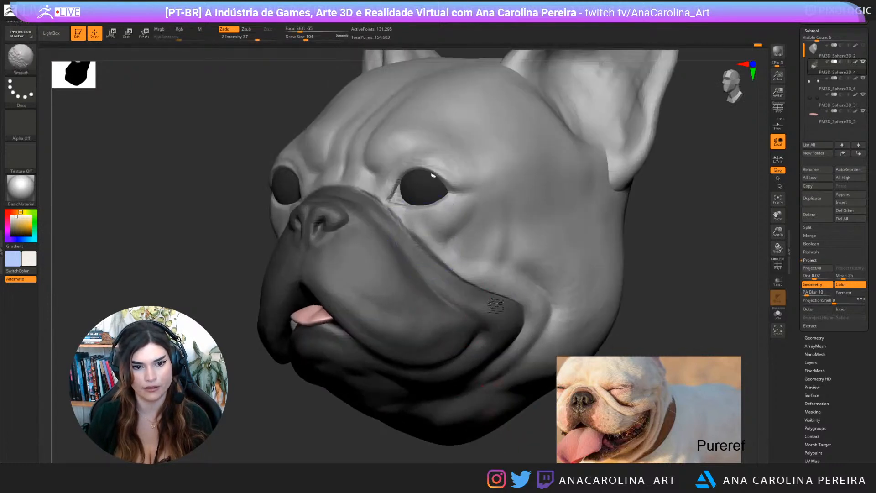
Reduce the Move brush to 83 and push the unmasked cheek fold around the corner of the masked muzzle
{"action": "right_click_drag", "start_coordinate": [663, 288], "coordinate": [598, 295], "text": "alt"}
{"action": "key", "text": "space"}
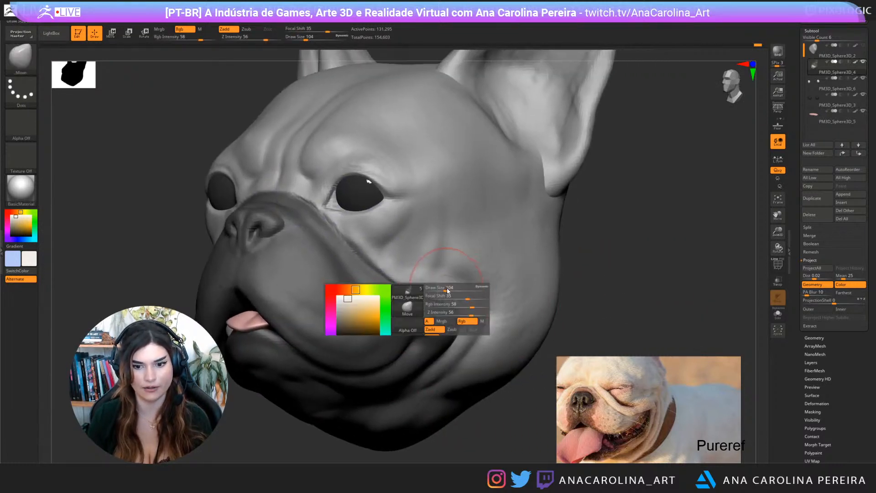
{"action": "mouse_move", "coordinate": [446, 293]}
{"action": "left_mouse_down"}
{"action": "mouse_move", "coordinate": [423, 303]}
{"action": "mouse_move", "coordinate": [436, 294]}
{"action": "left_mouse_up"}
{"action": "key", "text": "space"}
{"action": "key", "text": "space"}
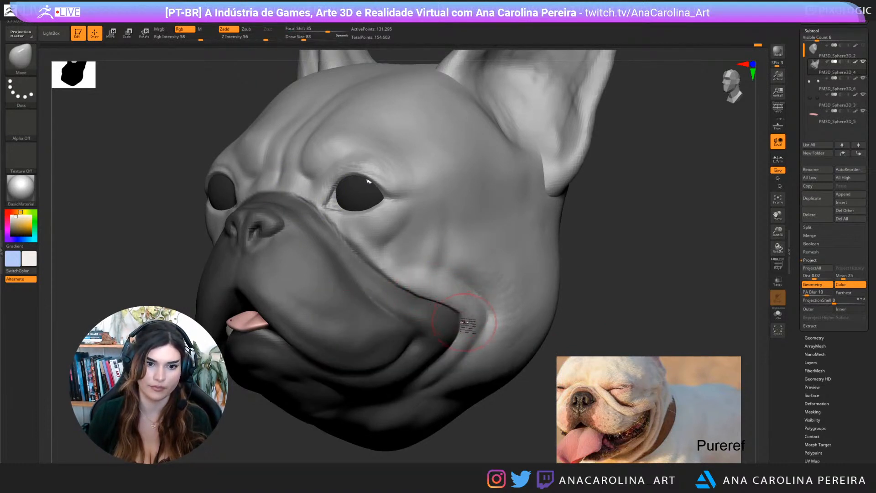
{"action": "right_click_drag", "start_coordinate": [595, 284], "coordinate": [460, 328]}
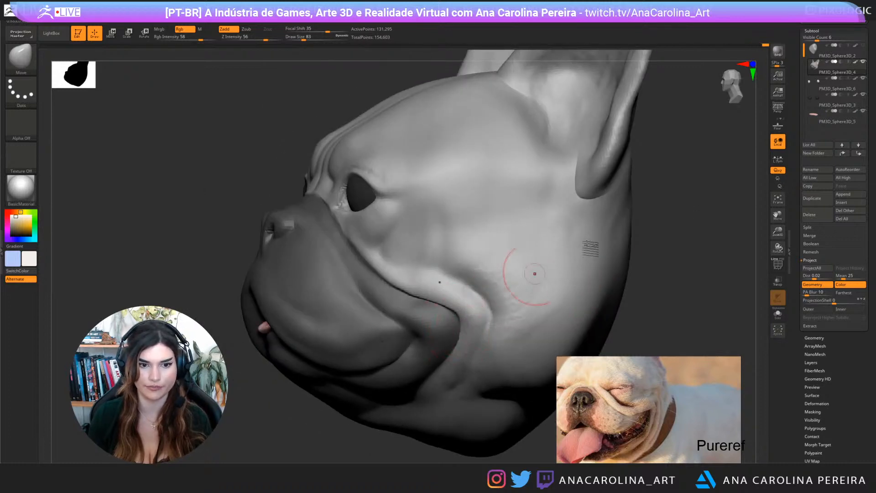
{"action": "mouse_move", "coordinate": [528, 274]}
{"action": "right_mouse_down"}
{"action": "mouse_move", "coordinate": [718, 193]}
{"action": "mouse_move", "coordinate": [522, 243]}
{"action": "right_mouse_up"}
Shape the cheek and nose-bridge skin along the masked muzzle with the Move brush at sizes from 54 to 71, smoothing the cheek fold
{"action": "key", "text": "space"}
{"action": "left_click_drag", "start_coordinate": [399, 289], "coordinate": [392, 288]}
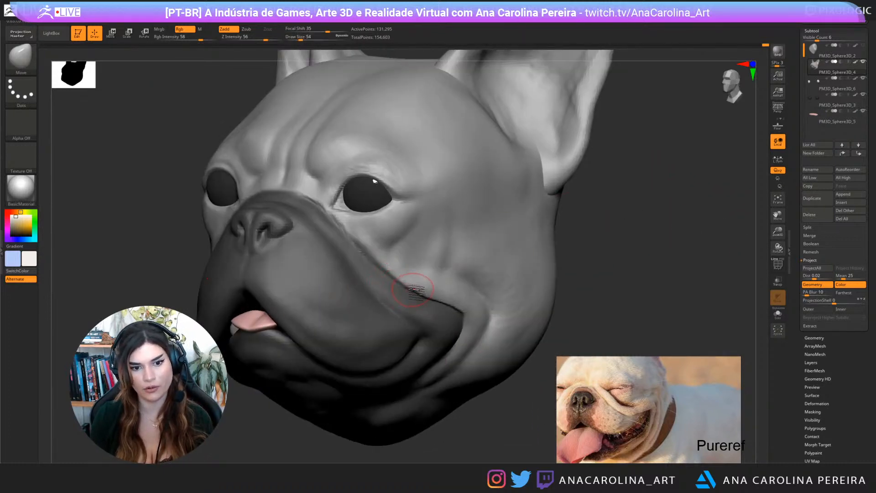
{"action": "key", "text": "bracketright"}
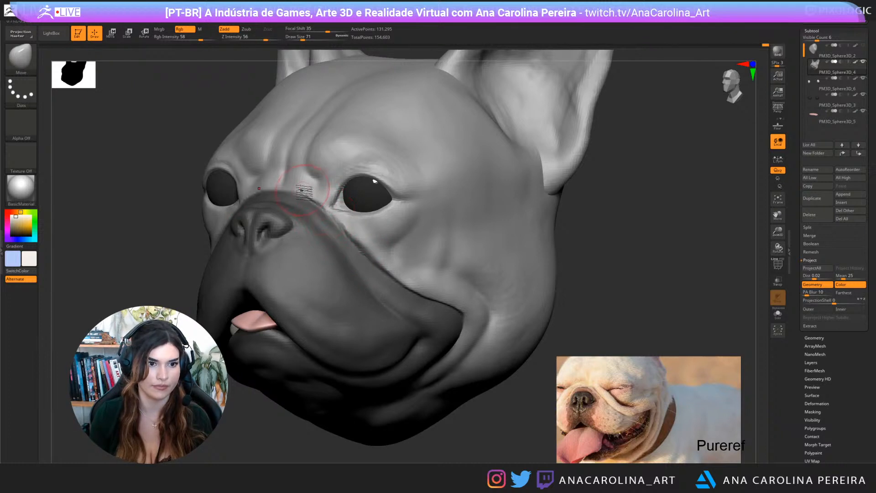
{"action": "key", "text": "bracketleft"}
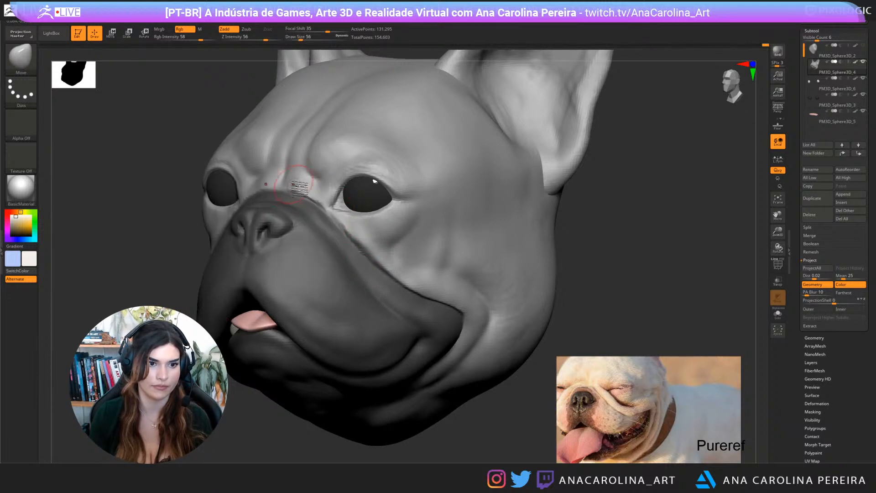
{"action": "key", "text": "shift"}
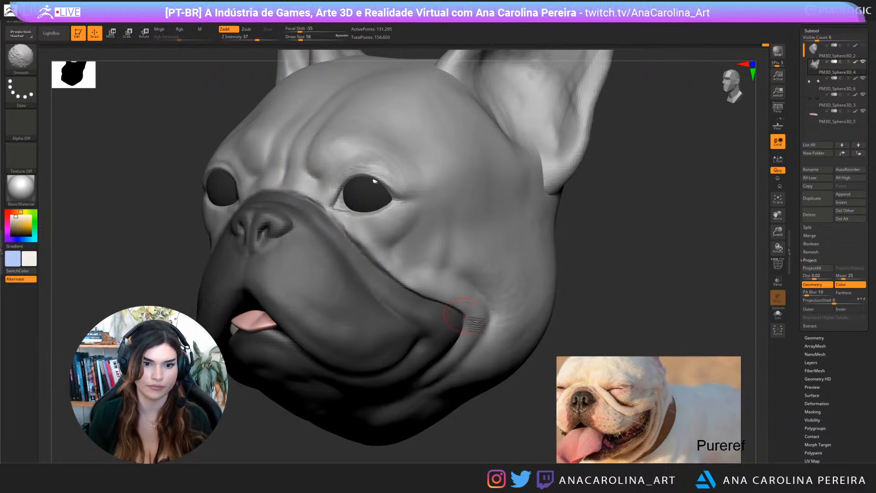
Enlarge the Move brush to 104 and reshape the cheek fold behind the mouth corner from the side
{"action": "left_click_drag", "start_coordinate": [579, 314], "coordinate": [558, 313]}
{"action": "left_click_drag", "start_coordinate": [599, 294], "coordinate": [584, 296]}
{"action": "key", "text": "bracketright"}
{"action": "key", "text": "bracketright"}
{"action": "left_click_drag", "start_coordinate": [648, 284], "coordinate": [595, 289]}
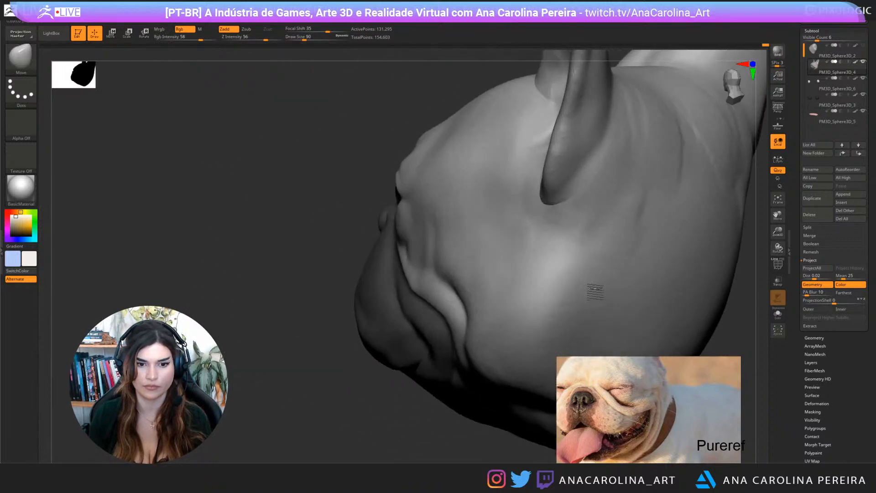
{"action": "left_click_drag", "start_coordinate": [418, 313], "coordinate": [411, 371]}
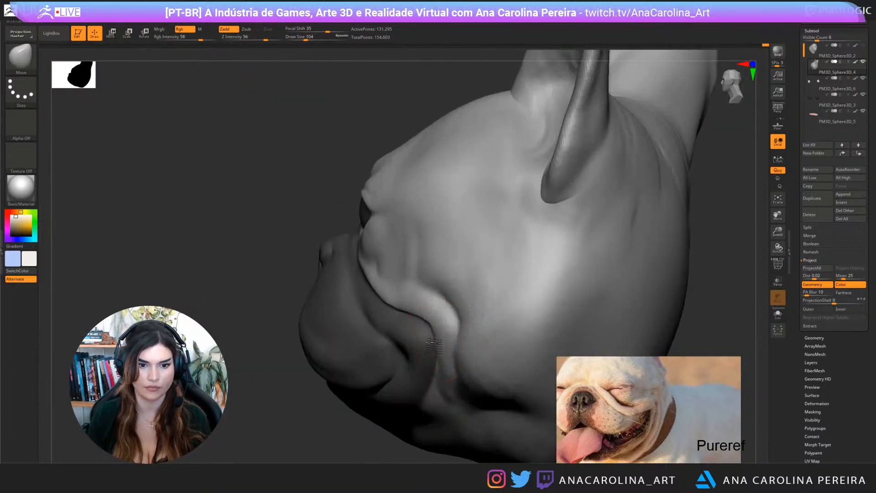
{"action": "mouse_move", "coordinate": [382, 458]}
{"action": "left_mouse_down"}
{"action": "mouse_move", "coordinate": [356, 411]}
{"action": "mouse_move", "coordinate": [374, 374]}
{"action": "mouse_move", "coordinate": [422, 321]}
{"action": "left_mouse_up"}
Reduce the Move brush to 65 and adjust the cheek against the masked muzzle from the front
{"action": "mouse_move", "coordinate": [479, 362]}
{"action": "right_mouse_down"}
{"action": "mouse_move", "coordinate": [512, 313]}
{"action": "mouse_move", "coordinate": [436, 292]}
{"action": "mouse_move", "coordinate": [525, 256]}
{"action": "mouse_move", "coordinate": [411, 293]}
{"action": "right_mouse_up"}
{"action": "key", "text": "bracketleft"}
{"action": "key", "text": "bracketleft"}
{"action": "key", "text": "bracketleft"}
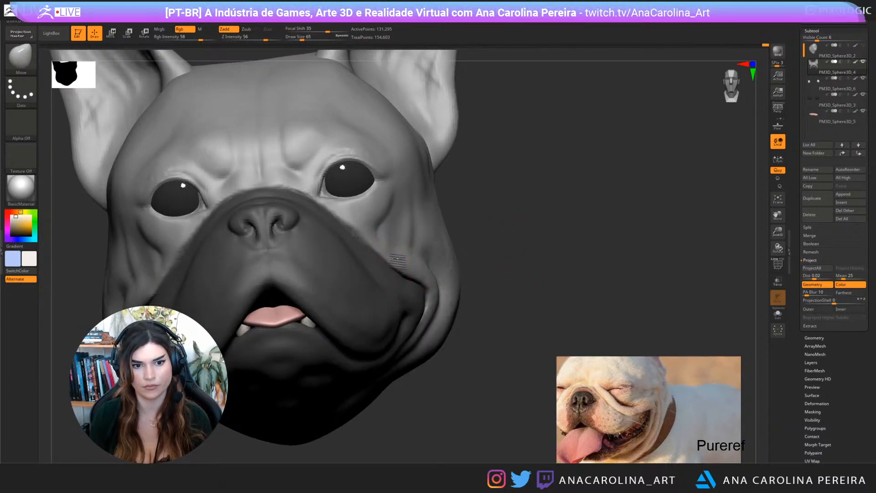
Clear the mask and smooth the seam between the muzzle and the cheek below the eye
{"action": "mouse_move", "coordinate": [488, 231]}
{"action": "right_mouse_down", "text": "alt"}
{"action": "mouse_move", "coordinate": [505, 239]}
{"action": "mouse_move", "coordinate": [438, 265]}
{"action": "mouse_move", "coordinate": [438, 377]}
{"action": "mouse_move", "coordinate": [449, 351]}
{"action": "mouse_move", "coordinate": [518, 311]}
{"action": "mouse_move", "coordinate": [506, 347]}
{"action": "right_mouse_up", "text": "alt"}
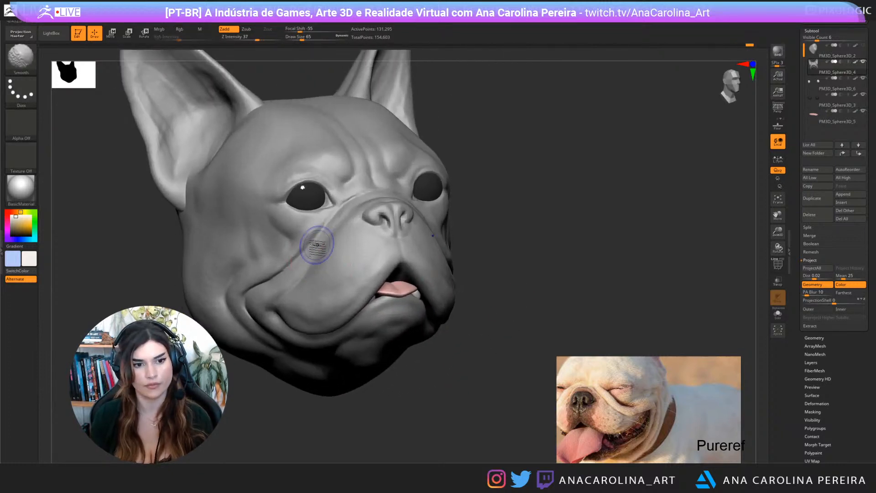
{"action": "mouse_move", "coordinate": [319, 245]}
{"action": "left_mouse_down", "text": "shift"}
{"action": "mouse_move", "coordinate": [267, 273]}
{"action": "mouse_move", "coordinate": [323, 231]}
{"action": "left_mouse_up", "text": "shift"}
{"action": "mouse_move", "coordinate": [394, 409]}
{"action": "right_mouse_down", "text": "shift"}
{"action": "mouse_move", "coordinate": [398, 426]}
{"action": "mouse_move", "coordinate": [462, 426]}
{"action": "mouse_move", "coordinate": [455, 413]}
{"action": "right_mouse_up", "text": "shift"}
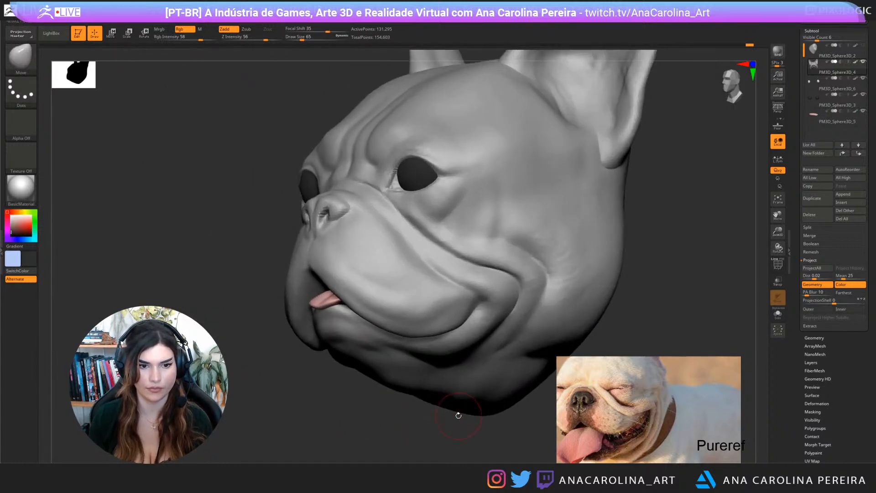
Switch to ClayBuildup and build up the cheek fold above the muzzle crease, smoothing the strokes
{"action": "key", "text": "b"}
{"action": "key", "text": "c"}
{"action": "key", "text": "b"}
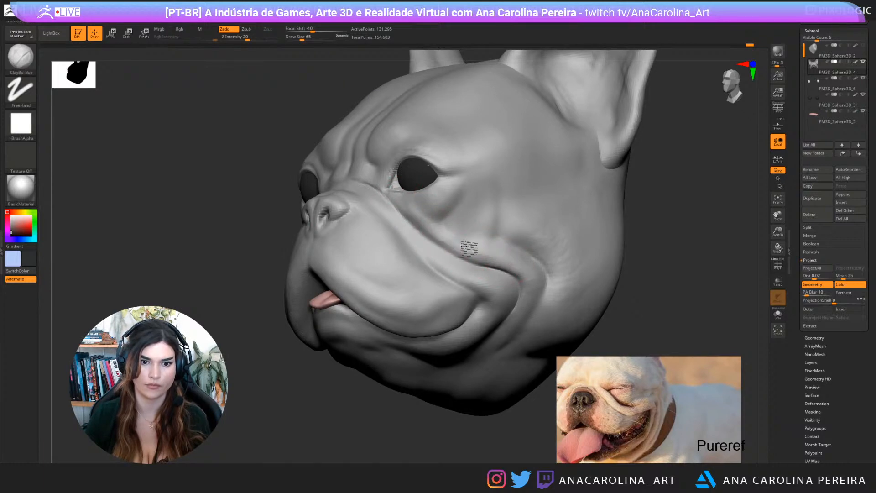
{"action": "key", "text": "shift"}
Switch to DamStandard and define the crease between the muzzle and the cheek fold
{"action": "mouse_move", "coordinate": [665, 244]}
{"action": "left_mouse_down"}
{"action": "mouse_move", "coordinate": [683, 254]}
{"action": "mouse_move", "coordinate": [677, 249]}
{"action": "left_mouse_up"}
{"action": "key", "text": "b"}
{"action": "key", "text": "d"}
{"action": "key", "text": "s"}
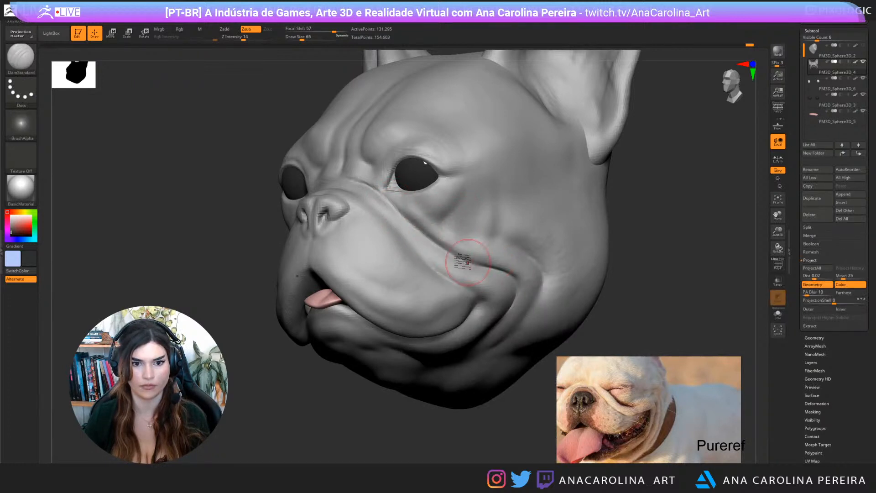
{"action": "mouse_move", "coordinate": [631, 293]}
{"action": "left_mouse_down"}
{"action": "mouse_move", "coordinate": [622, 231]}
{"action": "mouse_move", "coordinate": [612, 249]}
{"action": "mouse_move", "coordinate": [557, 231]}
{"action": "mouse_move", "coordinate": [602, 225]}
{"action": "mouse_move", "coordinate": [603, 247]}
{"action": "left_mouse_up"}
Switch to the Move brush at draw size 65 and adjust the folds around the corner of the mouth
{"action": "key", "text": "b"}
{"action": "key", "text": "m"}
{"action": "key", "text": "v"}
{"action": "mouse_move", "coordinate": [603, 246]}
{"action": "left_mouse_down"}
{"action": "mouse_move", "coordinate": [623, 247]}
{"action": "mouse_move", "coordinate": [609, 243]}
{"action": "left_mouse_up"}
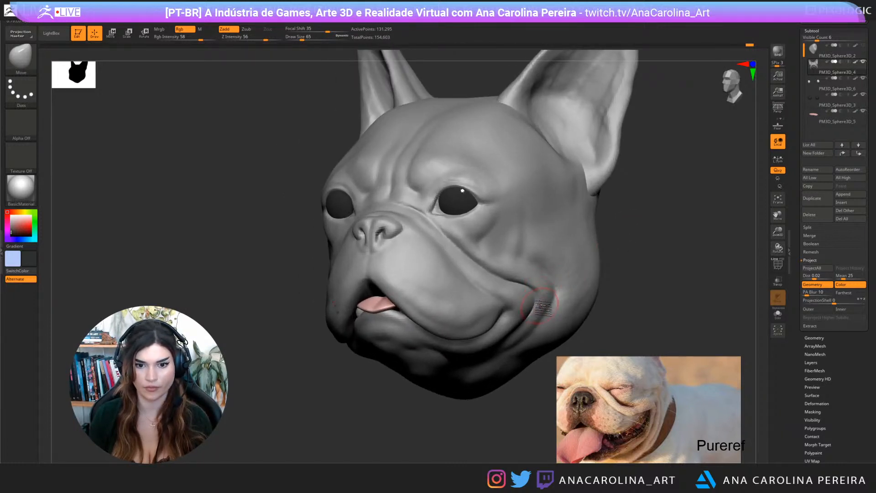
Enlarge the Move brush to 124 and adjust the cheek shape below the eye in front view
{"action": "mouse_move", "coordinate": [659, 214]}
{"action": "left_mouse_down", "text": "shift"}
{"action": "mouse_move", "coordinate": [650, 226]}
{"action": "mouse_move", "coordinate": [621, 213]}
{"action": "mouse_move", "coordinate": [601, 244]}
{"action": "left_mouse_up", "text": "shift"}
{"action": "key", "text": "space"}
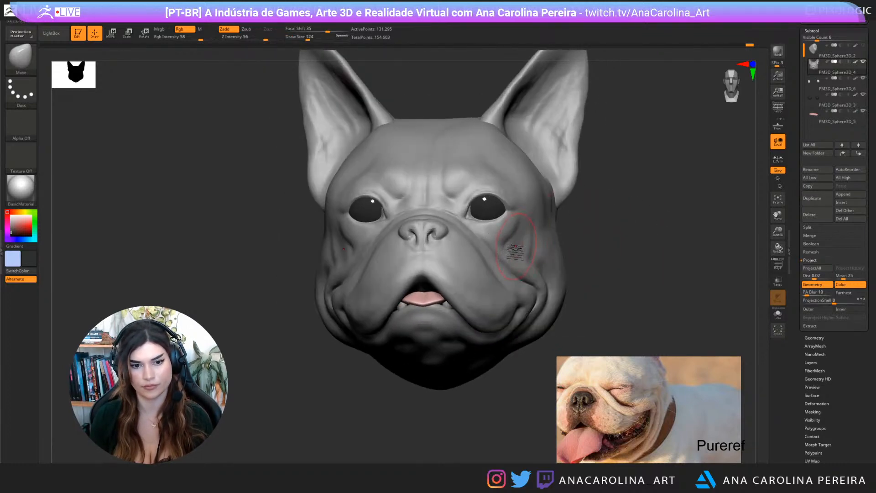
{"action": "mouse_move", "coordinate": [598, 240]}
{"action": "left_mouse_down", "text": "alt"}
{"action": "mouse_move", "coordinate": [599, 227]}
{"action": "mouse_move", "coordinate": [604, 237]}
{"action": "mouse_move", "coordinate": [560, 253]}
{"action": "mouse_move", "coordinate": [423, 239]}
{"action": "left_mouse_up", "text": "alt"}
Switch to ClayBuildup, touch up the cheek fold beneath the eye at draw size 101, and frame the whole head
{"action": "key", "text": "b"}
{"action": "left_click", "coordinate": [560, 253]}
{"action": "key", "text": "space"}
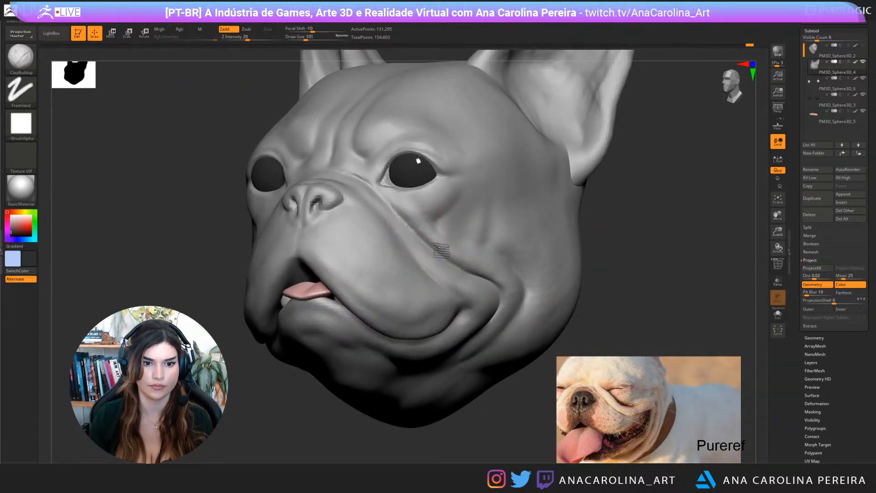
{"action": "key", "text": "f"}
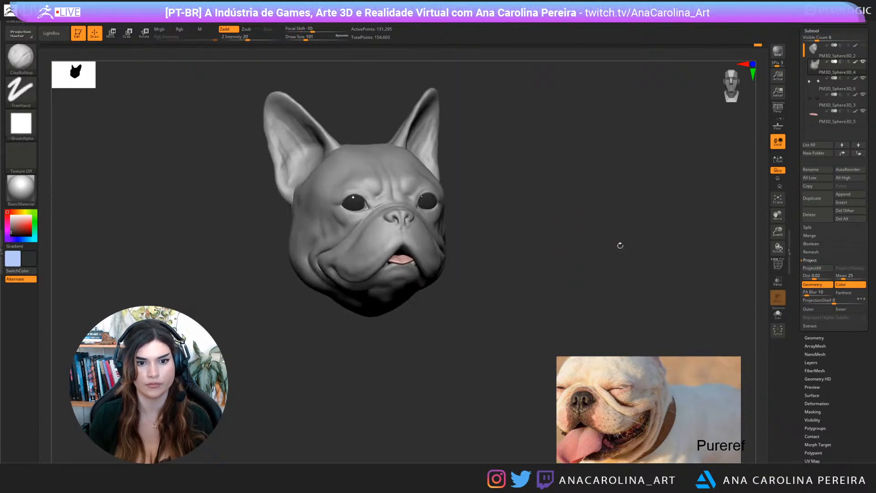
{"action": "left_click_drag", "start_coordinate": [620, 244], "coordinate": [628, 223]}
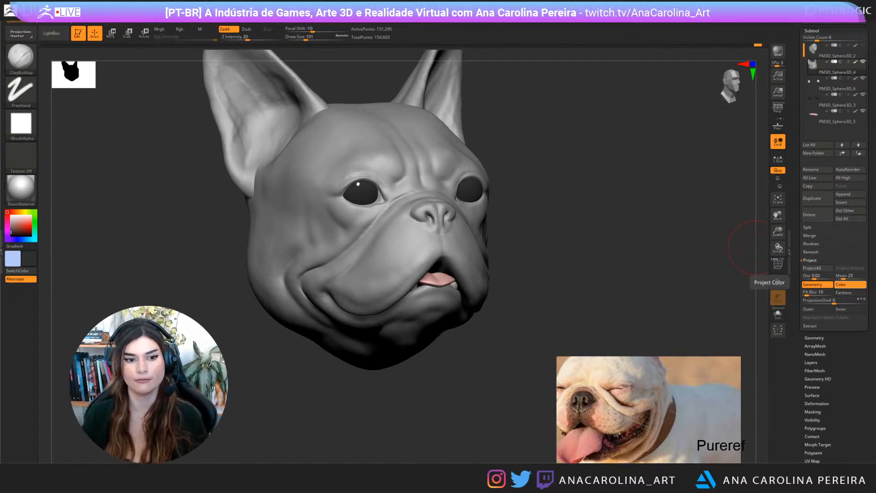
Switch to DamStandard and define the cheek crease beneath the eye
{"action": "left_click_drag", "start_coordinate": [582, 239], "coordinate": [457, 242]}
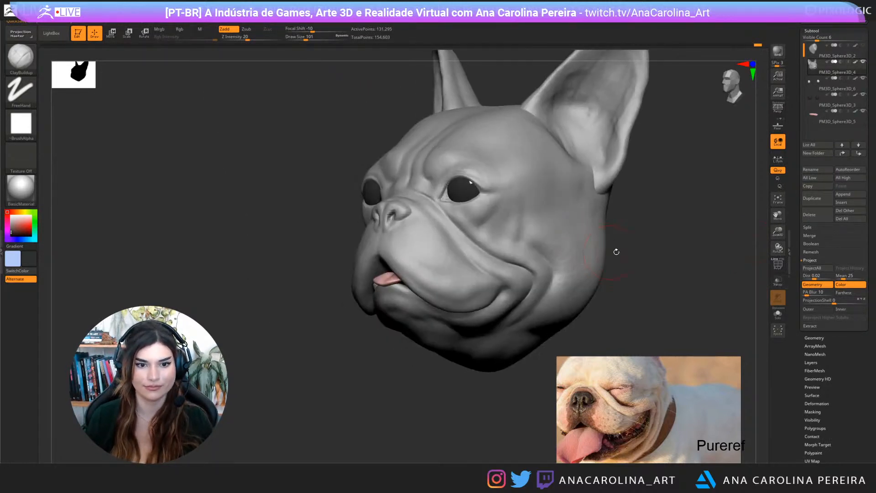
{"action": "mouse_move", "coordinate": [616, 252]}
{"action": "left_mouse_down"}
{"action": "mouse_move", "coordinate": [630, 248]}
{"action": "mouse_move", "coordinate": [613, 258]}
{"action": "mouse_move", "coordinate": [548, 255]}
{"action": "left_mouse_up"}
{"action": "key", "text": "b"}
{"action": "key", "text": "d"}
{"action": "key", "text": "s"}
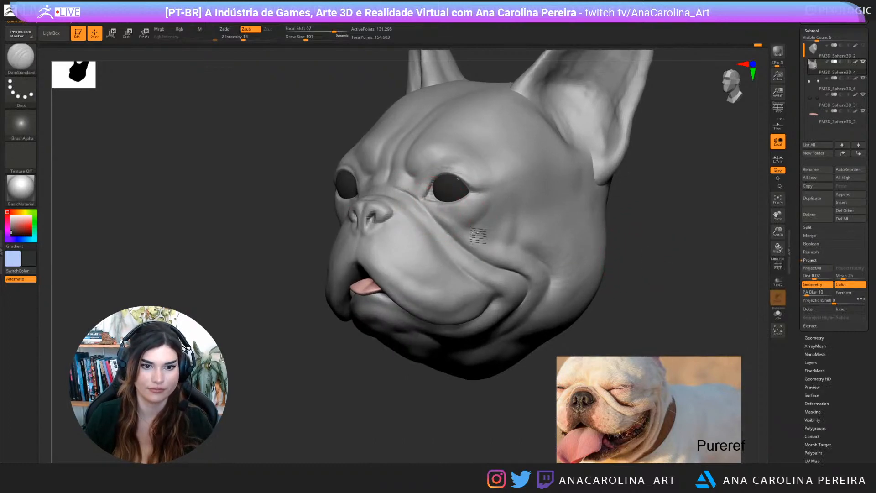
{"action": "mouse_move", "coordinate": [637, 253]}
{"action": "left_mouse_down"}
{"action": "mouse_move", "coordinate": [623, 218]}
{"action": "mouse_move", "coordinate": [604, 227]}
{"action": "mouse_move", "coordinate": [620, 247]}
{"action": "mouse_move", "coordinate": [609, 242]}
{"action": "mouse_move", "coordinate": [618, 227]}
{"action": "mouse_move", "coordinate": [599, 228]}
{"action": "left_mouse_up"}
Switch to ClayBuildup, build up the cheek fold behind the mouth corner at draw sizes 87 and 68, and smooth it
{"action": "key", "text": "b"}
{"action": "key", "text": "c"}
{"action": "key", "text": "b"}
{"action": "key", "text": "space"}
{"action": "left_click_drag", "start_coordinate": [598, 229], "coordinate": [595, 230]}
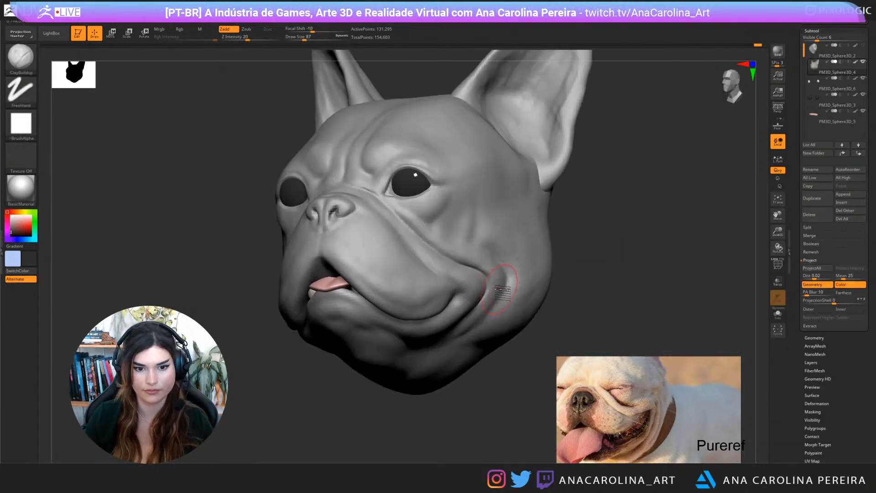
{"action": "key", "text": "space"}
{"action": "left_click_drag", "start_coordinate": [504, 283], "coordinate": [501, 282]}
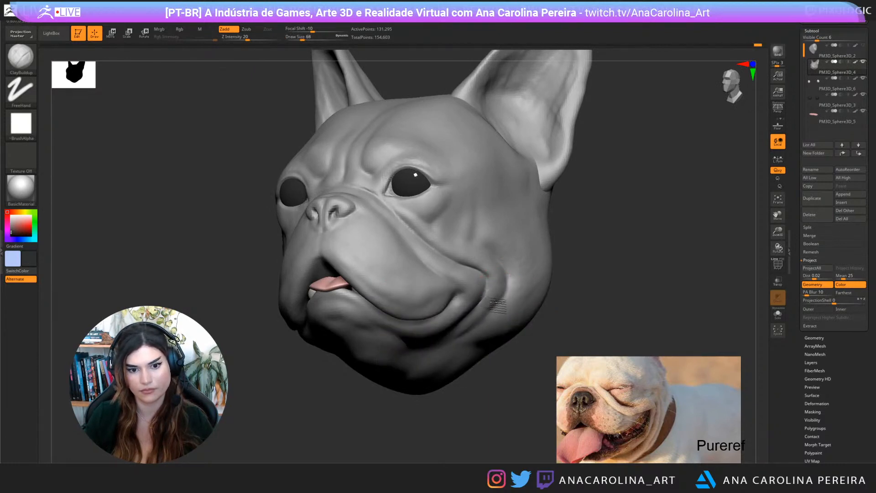
{"action": "mouse_move", "coordinate": [521, 368]}
{"action": "left_mouse_down"}
{"action": "mouse_move", "coordinate": [639, 365]}
{"action": "mouse_move", "coordinate": [658, 374]}
{"action": "left_mouse_up"}
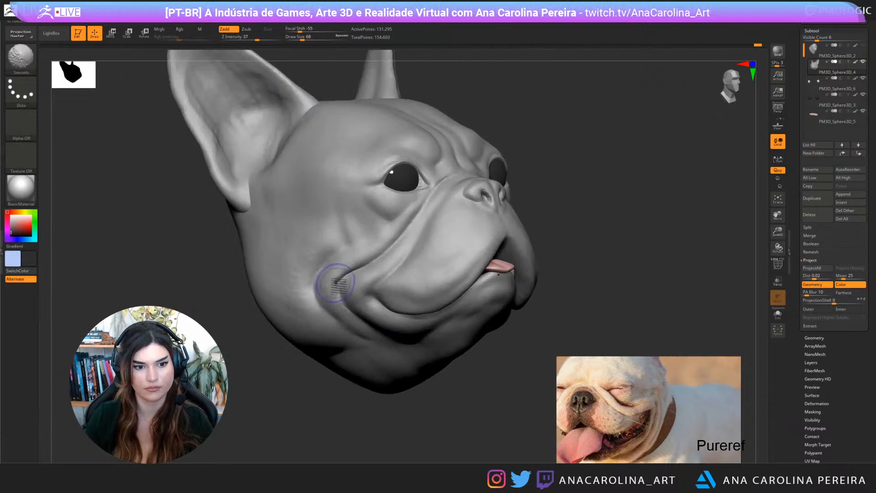
{"action": "left_click_drag", "start_coordinate": [333, 283], "coordinate": [359, 310], "text": "shift"}
{"action": "mouse_move", "coordinate": [461, 416]}
{"action": "left_mouse_down"}
{"action": "mouse_move", "coordinate": [411, 431]}
{"action": "mouse_move", "coordinate": [422, 368]}
{"action": "mouse_move", "coordinate": [438, 386]}
{"action": "mouse_move", "coordinate": [414, 399]}
{"action": "mouse_move", "coordinate": [427, 406]}
{"action": "mouse_move", "coordinate": [423, 415]}
{"action": "left_mouse_up"}
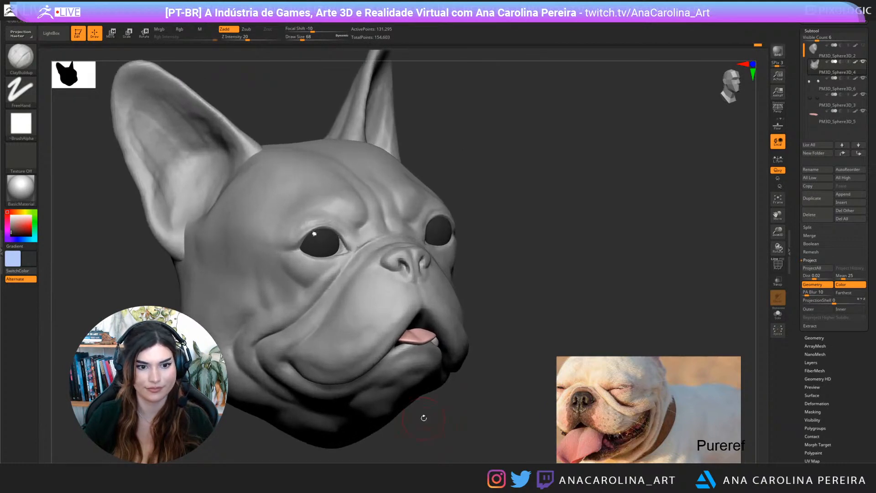
Reduce the ClayBuildup draw size to 56 and add volume to the fold between the nose bridge and inner eye corner
{"action": "mouse_move", "coordinate": [549, 176]}
{"action": "left_mouse_down"}
{"action": "mouse_move", "coordinate": [562, 181]}
{"action": "mouse_move", "coordinate": [445, 193]}
{"action": "left_mouse_up"}
{"action": "key", "text": "space"}
{"action": "key", "text": "space"}
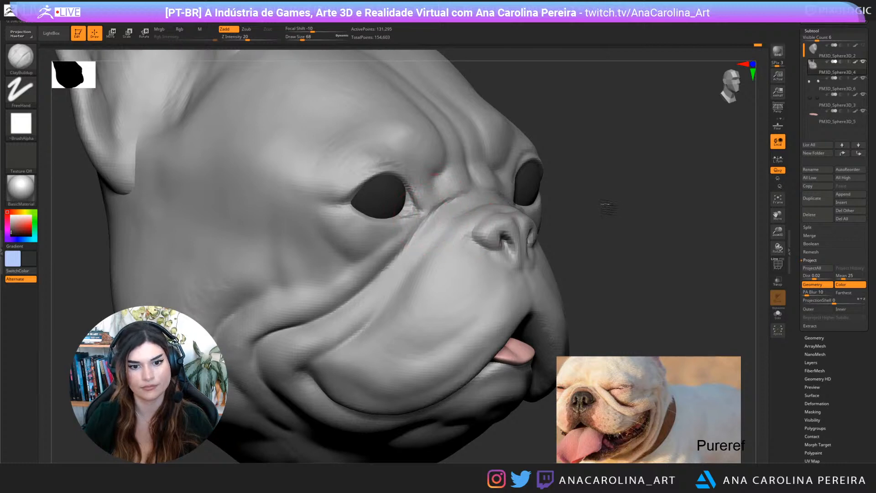
{"action": "left_click_drag", "start_coordinate": [607, 204], "coordinate": [530, 216]}
{"action": "key", "text": "space"}
{"action": "left_click_drag", "start_coordinate": [475, 199], "coordinate": [474, 237]}
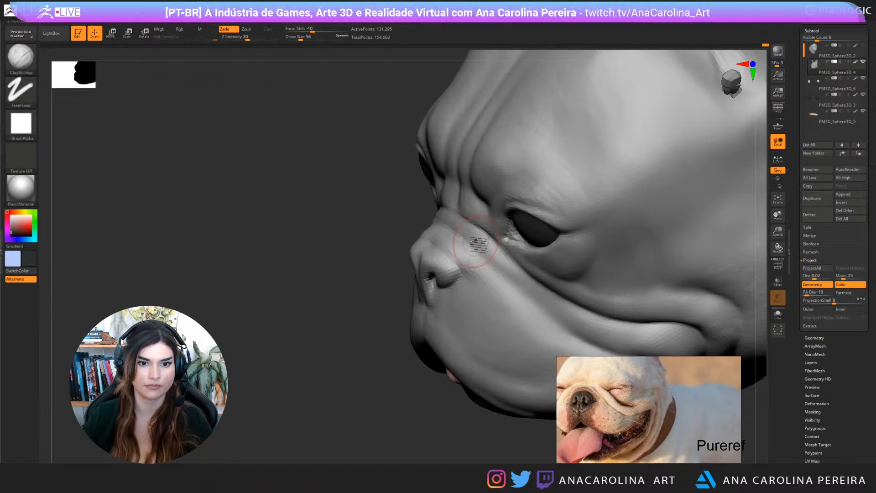
Refine the start of the muzzle fold above the nose from both sides and smooth it beneath the inner eye corner
{"action": "left_click_drag", "start_coordinate": [346, 224], "coordinate": [630, 230]}
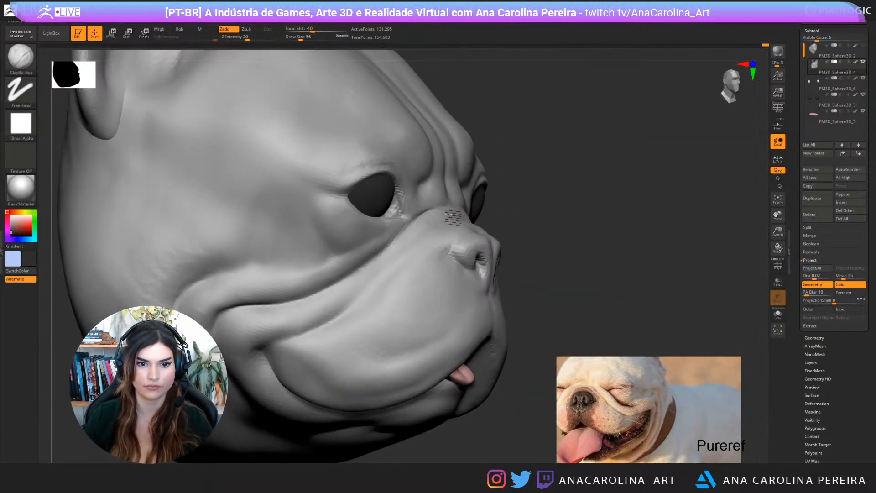
{"action": "left_click_drag", "start_coordinate": [510, 235], "coordinate": [497, 224]}
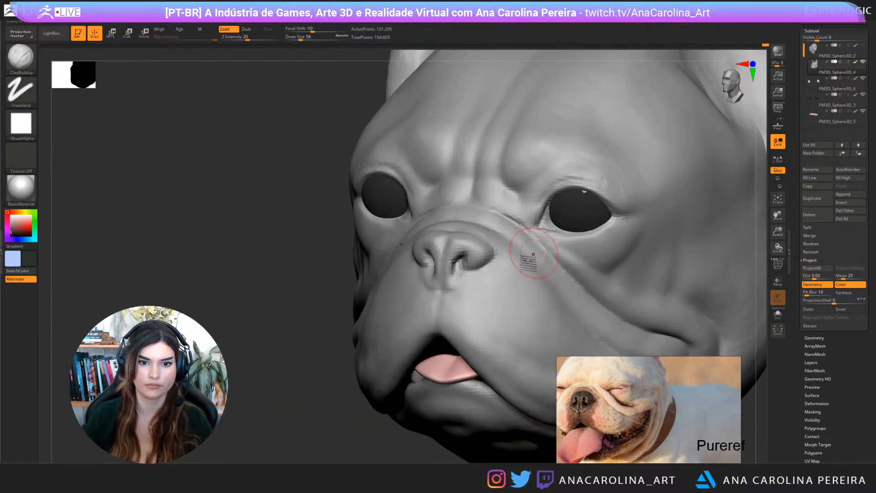
{"action": "mouse_move", "coordinate": [331, 441]}
{"action": "left_mouse_down", "text": "alt"}
{"action": "mouse_move", "coordinate": [294, 372]}
{"action": "mouse_move", "coordinate": [487, 368]}
{"action": "mouse_move", "coordinate": [506, 356]}
{"action": "mouse_move", "coordinate": [504, 405]}
{"action": "left_mouse_up", "text": "alt"}
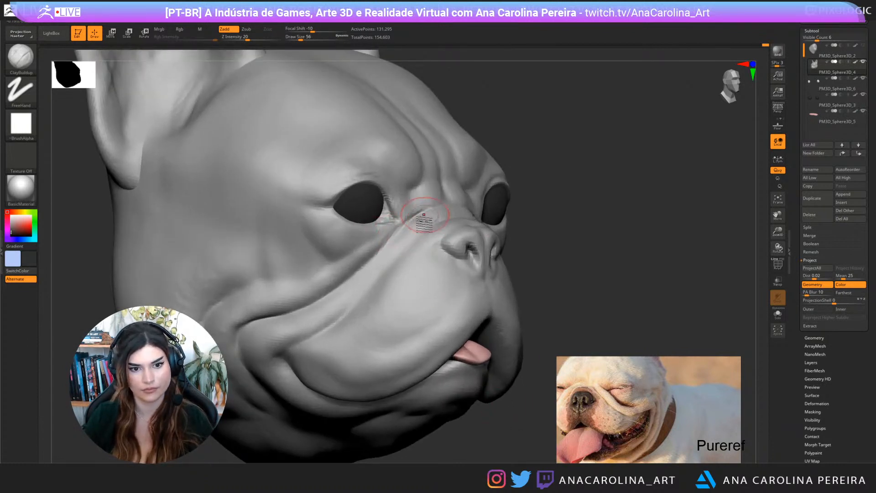
{"action": "left_click_drag", "start_coordinate": [416, 236], "coordinate": [410, 232], "text": "shift"}
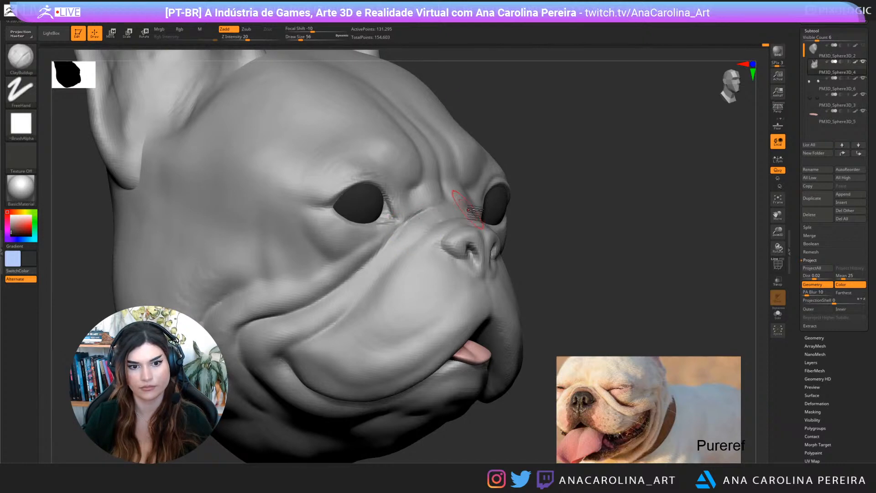
Undo the last stroke and resculpt the upper muzzle fold between the nose and the eye
{"action": "left_click_drag", "start_coordinate": [531, 206], "coordinate": [514, 173], "text": "alt"}
{"action": "left_click_drag", "start_coordinate": [644, 202], "coordinate": [566, 274], "text": "alt"}
{"action": "left_click_drag", "start_coordinate": [263, 213], "coordinate": [391, 146], "text": "alt"}
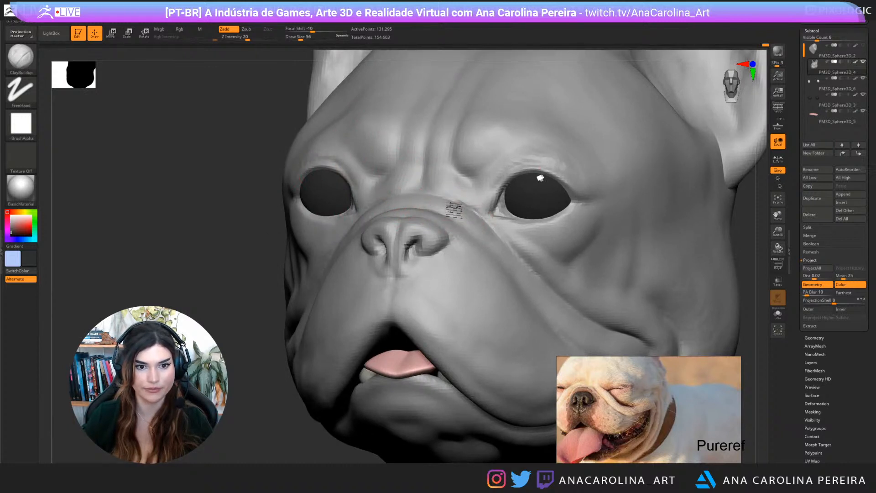
{"action": "key", "text": "ctrl+z"}
{"action": "left_click_drag", "start_coordinate": [432, 208], "coordinate": [474, 225]}
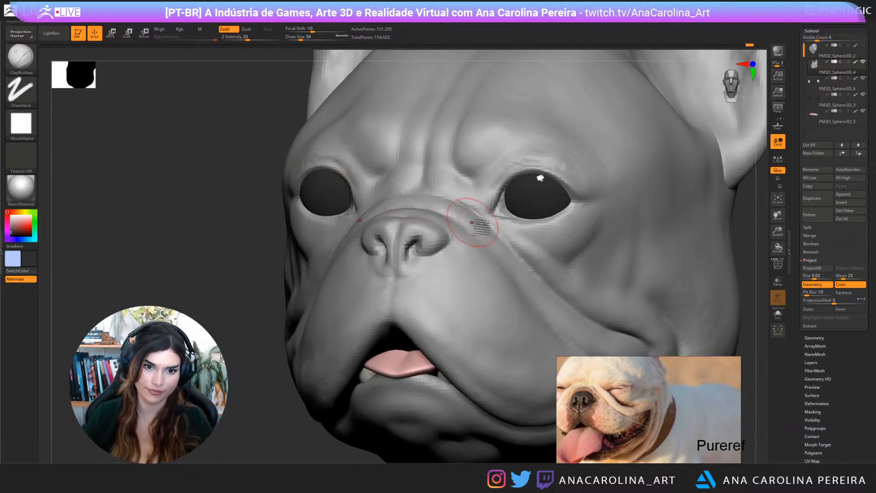
Extend the muzzle fold from beneath the eye down along the cheek and frame the whole head
{"action": "right_click_drag", "start_coordinate": [540, 246], "coordinate": [456, 247], "text": "alt"}
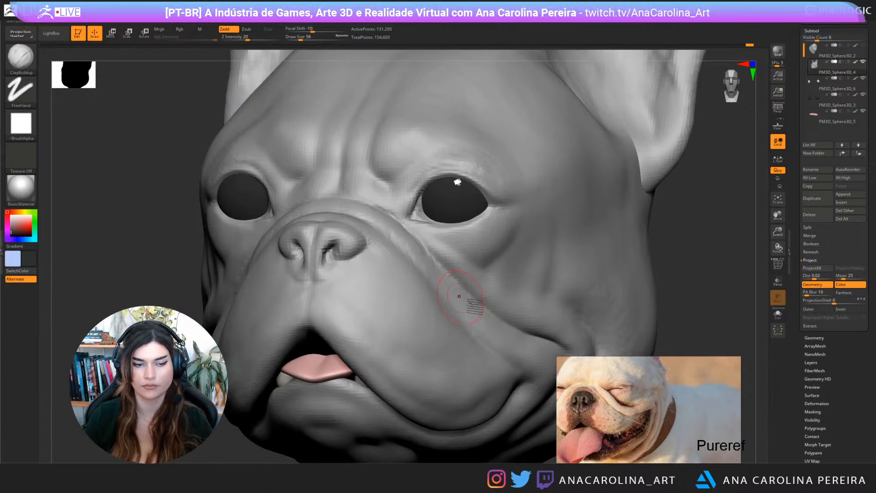
{"action": "right_click_drag", "start_coordinate": [456, 214], "coordinate": [700, 215], "text": "ctrl"}
{"action": "right_click_drag", "start_coordinate": [623, 224], "coordinate": [683, 233], "text": "alt"}
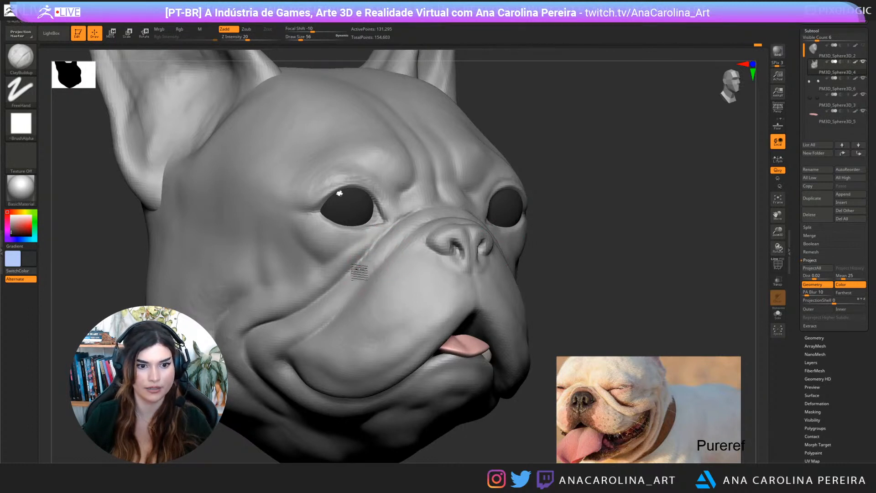
{"action": "key", "text": "f"}
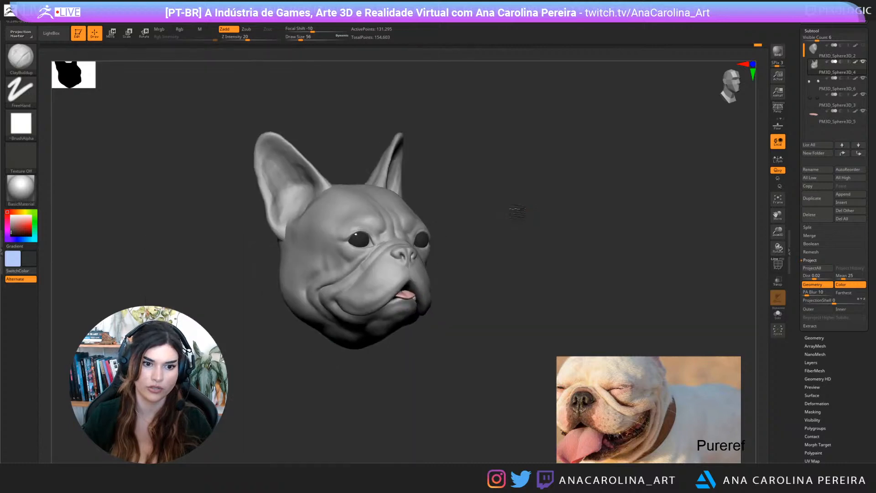
{"action": "mouse_move", "coordinate": [514, 209]}
{"action": "left_mouse_down"}
{"action": "mouse_move", "coordinate": [543, 249]}
{"action": "mouse_move", "coordinate": [569, 249]}
{"action": "mouse_move", "coordinate": [550, 203]}
{"action": "mouse_move", "coordinate": [575, 227]}
{"action": "mouse_move", "coordinate": [570, 237]}
{"action": "left_mouse_up"}
{"action": "mouse_move", "coordinate": [367, 275]}
{"action": "left_mouse_down"}
{"action": "mouse_move", "coordinate": [360, 288]}
{"action": "mouse_move", "coordinate": [362, 269]}
{"action": "mouse_move", "coordinate": [354, 288]}
{"action": "mouse_move", "coordinate": [342, 286]}
{"action": "mouse_move", "coordinate": [340, 316]}
{"action": "left_mouse_up"}
{"action": "key", "text": "f"}
Set the ClayBuildup draw size to 74 and thicken the muzzle fold below the eye
{"action": "mouse_move", "coordinate": [557, 210]}
{"action": "left_mouse_down"}
{"action": "mouse_move", "coordinate": [532, 218]}
{"action": "mouse_move", "coordinate": [562, 212]}
{"action": "left_mouse_up"}
{"action": "right_click_drag", "start_coordinate": [562, 212], "coordinate": [417, 256], "text": "ctrl"}
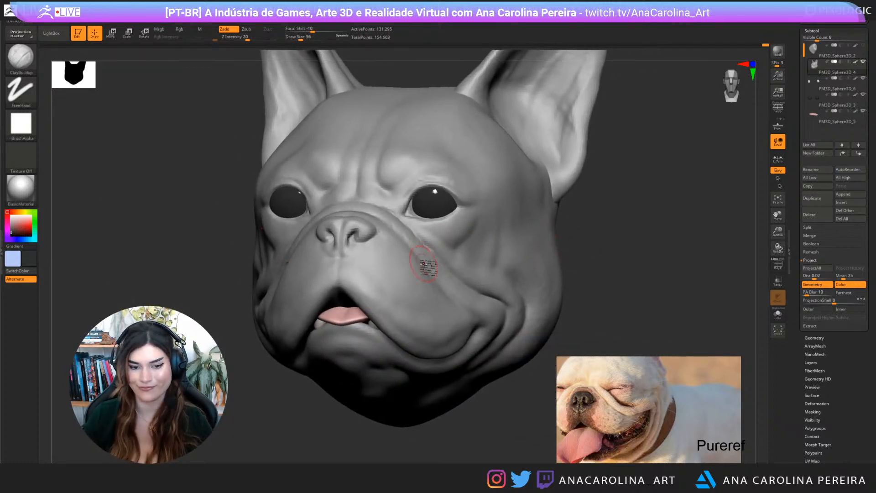
{"action": "key", "text": "space"}
{"action": "left_click_drag", "start_coordinate": [430, 261], "coordinate": [437, 261]}
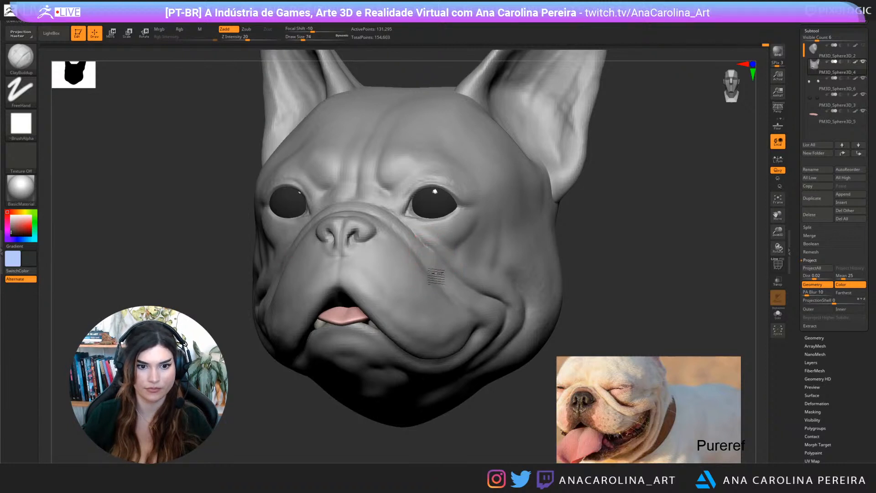
{"action": "left_click_drag", "start_coordinate": [435, 275], "coordinate": [460, 297]}
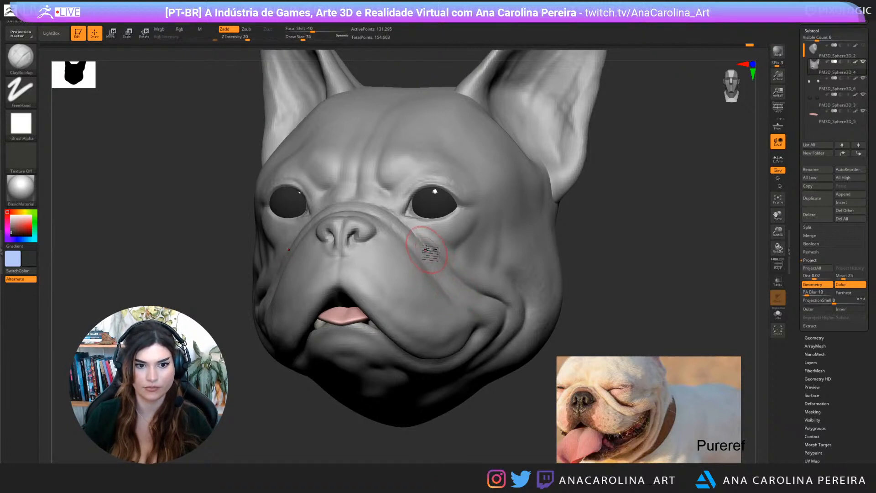
Continue building the muzzle fold down to the corner of the mouth, checking its shape from both sides
{"action": "left_click_drag", "start_coordinate": [576, 264], "coordinate": [546, 251], "text": "alt"}
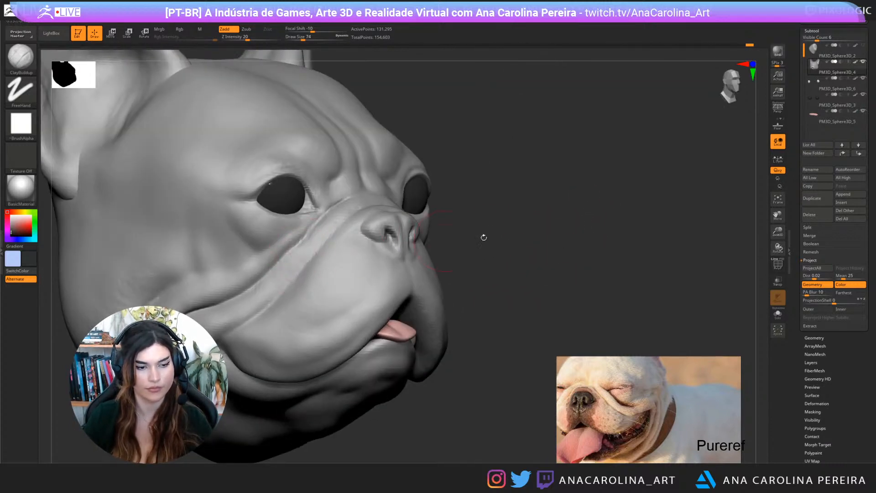
{"action": "left_click_drag", "start_coordinate": [483, 236], "coordinate": [527, 231], "text": "alt"}
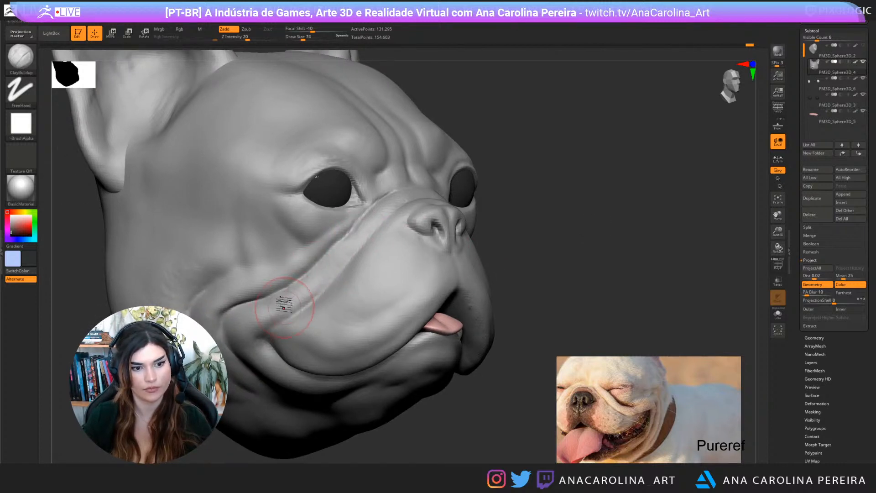
{"action": "left_click_drag", "start_coordinate": [657, 256], "coordinate": [567, 245]}
{"action": "left_click_drag", "start_coordinate": [651, 230], "coordinate": [659, 213], "text": "alt"}
{"action": "mouse_move", "coordinate": [712, 215]}
{"action": "left_mouse_down"}
{"action": "mouse_move", "coordinate": [664, 220]}
{"action": "mouse_move", "coordinate": [657, 274]}
{"action": "left_mouse_up"}
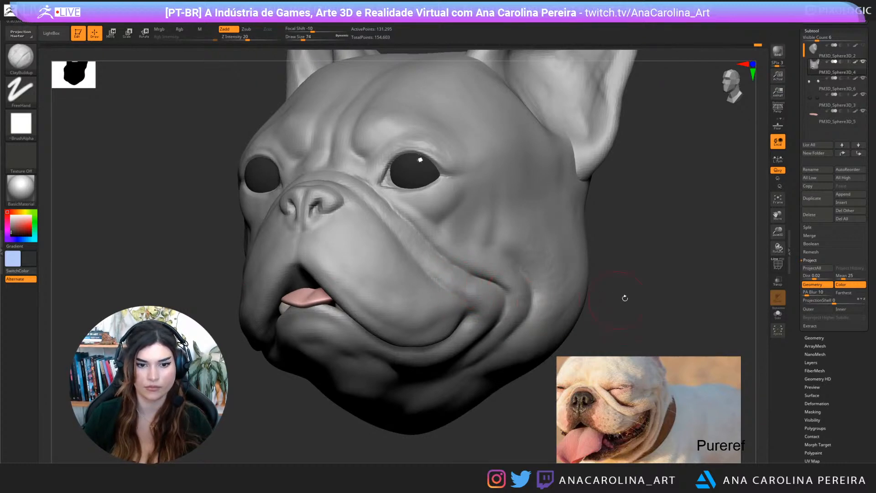
{"action": "left_click_drag", "start_coordinate": [623, 297], "coordinate": [580, 219]}
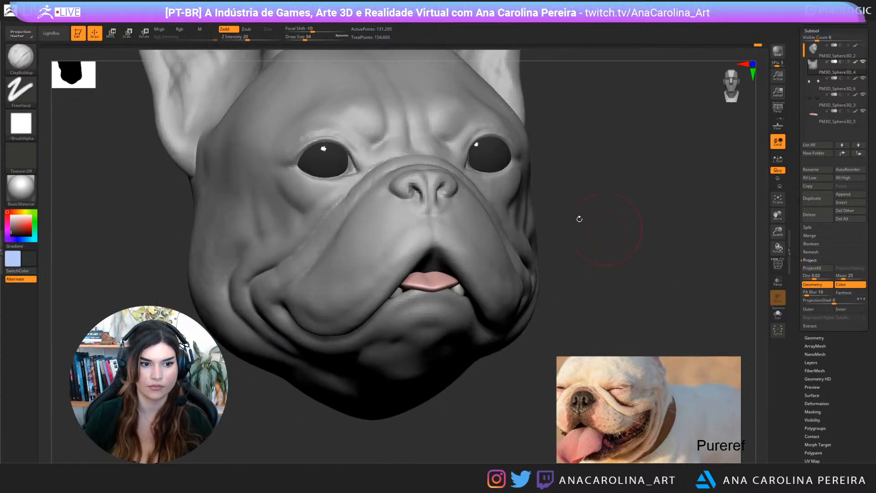
Set the draw size to 65 and blend the lower end of the muzzle fold into the cheek around the mouth corner
{"action": "key", "text": "s"}
{"action": "left_click", "coordinate": [287, 265]}
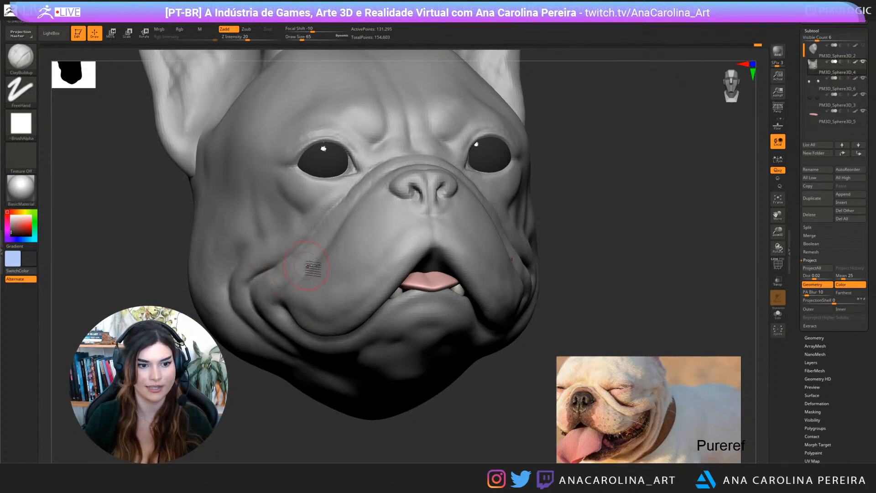
{"action": "right_click_drag", "start_coordinate": [391, 436], "coordinate": [462, 415], "text": "ctrl"}
{"action": "left_click_drag", "start_coordinate": [461, 415], "coordinate": [514, 350]}
{"action": "right_click_drag", "start_coordinate": [515, 350], "coordinate": [431, 378], "text": "ctrl"}
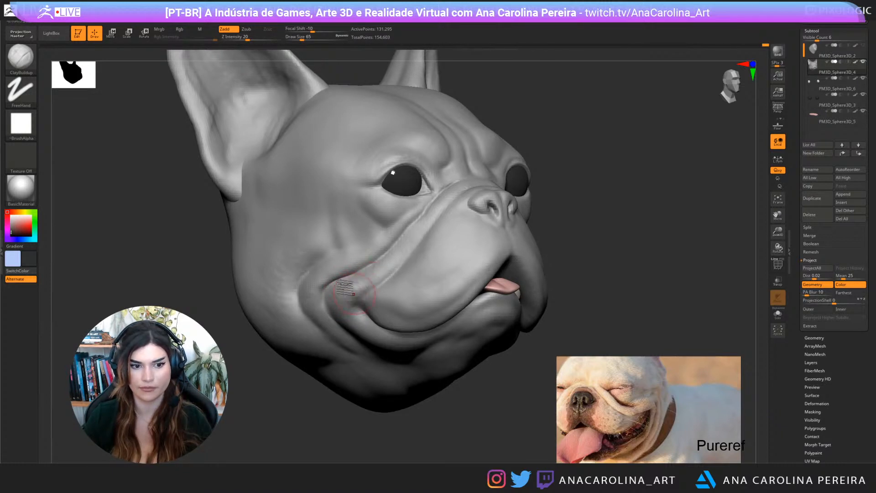
{"action": "left_click_drag", "start_coordinate": [397, 417], "coordinate": [584, 302], "text": "alt"}
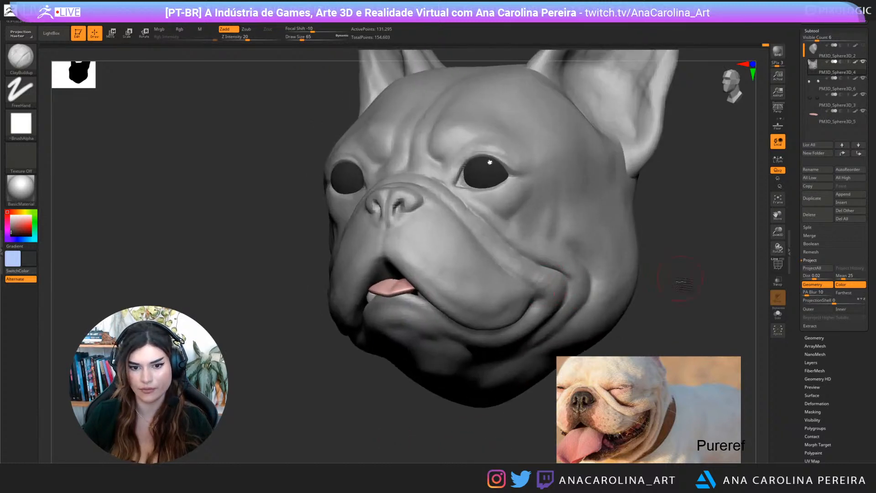
{"action": "right_click_drag", "start_coordinate": [559, 288], "coordinate": [583, 276], "text": "shift"}
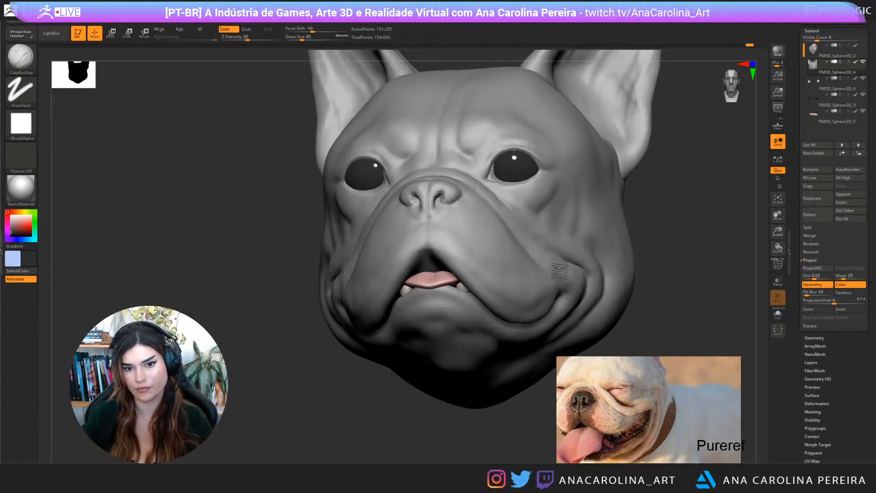
Refine the fold across the nose bridge and along the upper muzzle with ClayBuildup at draw size 65
{"action": "mouse_move", "coordinate": [616, 292]}
{"action": "right_mouse_down", "text": "ctrl"}
{"action": "mouse_move", "coordinate": [670, 281]}
{"action": "mouse_move", "coordinate": [614, 285]}
{"action": "mouse_move", "coordinate": [620, 294]}
{"action": "mouse_move", "coordinate": [550, 274]}
{"action": "right_mouse_up", "text": "ctrl"}
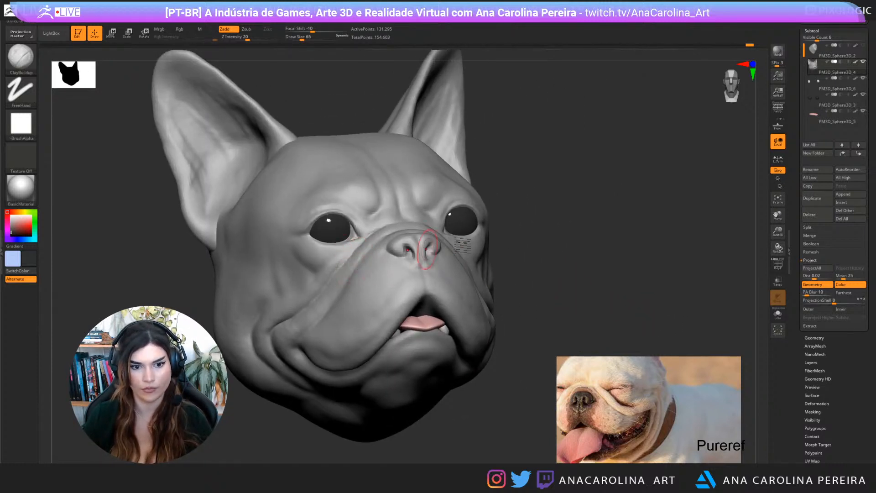
{"action": "right_click_drag", "start_coordinate": [497, 228], "coordinate": [566, 269], "text": "ctrl"}
{"action": "right_click_drag", "start_coordinate": [580, 166], "coordinate": [539, 192]}
{"action": "key", "text": "space"}
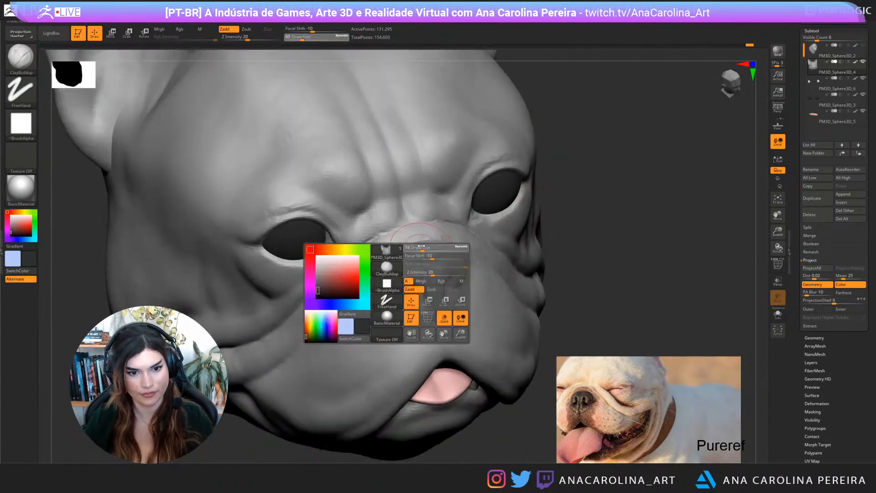
{"action": "left_click_drag", "start_coordinate": [414, 251], "coordinate": [380, 281]}
{"action": "right_click_drag", "start_coordinate": [380, 281], "coordinate": [365, 260]}
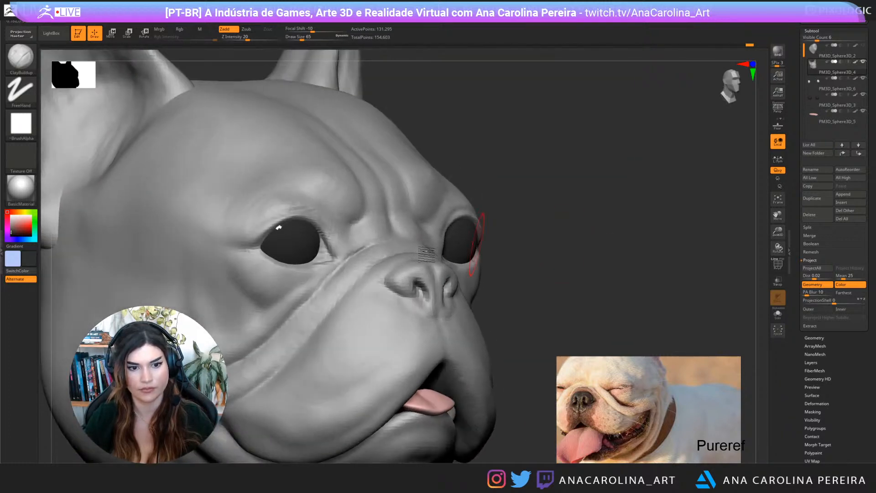
{"action": "mouse_move", "coordinate": [381, 287]}
{"action": "left_mouse_down"}
{"action": "mouse_move", "coordinate": [370, 287]}
{"action": "mouse_move", "coordinate": [370, 312]}
{"action": "left_mouse_up"}
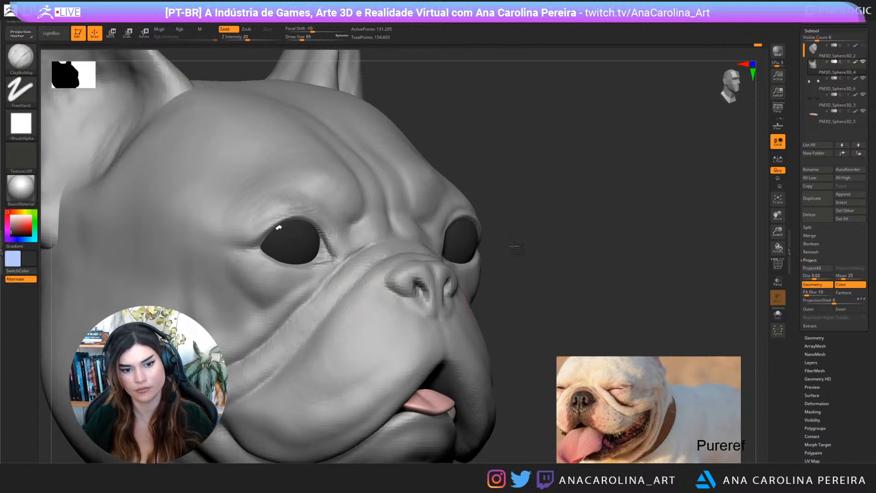
Enlarge the ClayBuildup draw size to 83 and fill out the cheek below the eye
{"action": "key", "text": "f"}
{"action": "mouse_move", "coordinate": [522, 241]}
{"action": "right_mouse_down"}
{"action": "mouse_move", "coordinate": [570, 224]}
{"action": "mouse_move", "coordinate": [572, 214]}
{"action": "mouse_move", "coordinate": [599, 274]}
{"action": "right_mouse_up"}
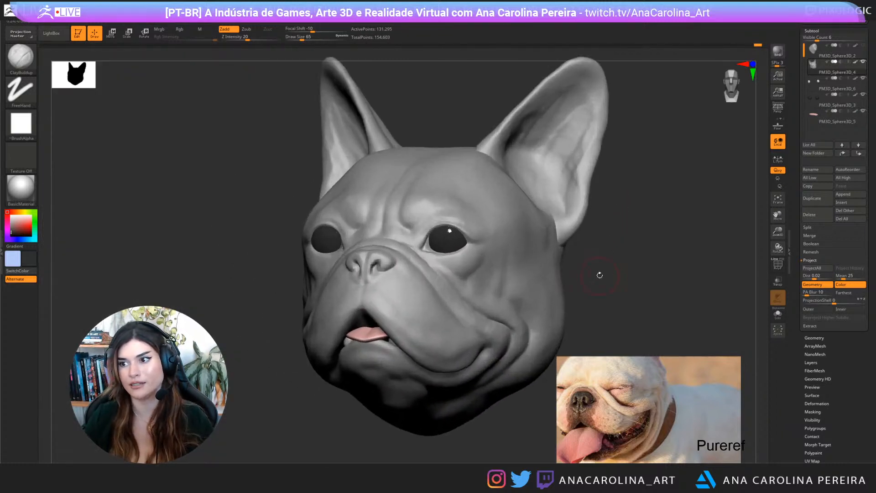
{"action": "key", "text": "space"}
{"action": "left_click_drag", "start_coordinate": [464, 252], "coordinate": [465, 278]}
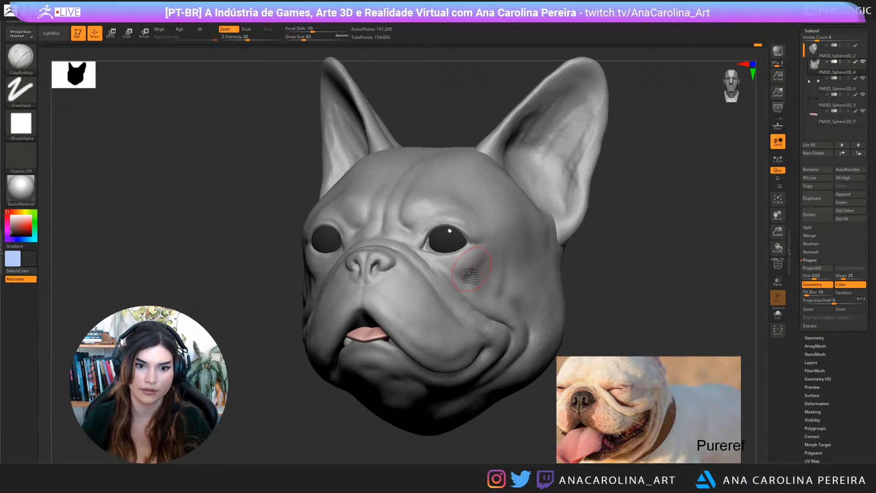
Frame the whole head and zoom out the reference board to compare it with other French bulldog photos
{"action": "key", "text": "f"}
{"action": "right_click_drag", "start_coordinate": [575, 241], "coordinate": [593, 261]}
{"action": "scroll", "coordinate": [634, 366], "scroll_direction": "down", "scroll_amount": 4}
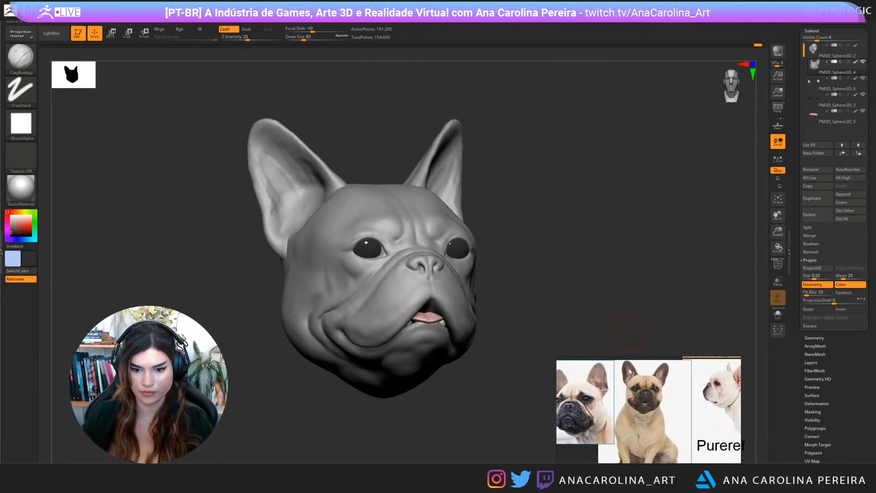
Zoom the reference board in on the French bulldog's face and fill out the cheek behind the eye with ClayBuildup at draw size 145
{"action": "scroll", "coordinate": [641, 412], "scroll_direction": "up", "scroll_amount": 5}
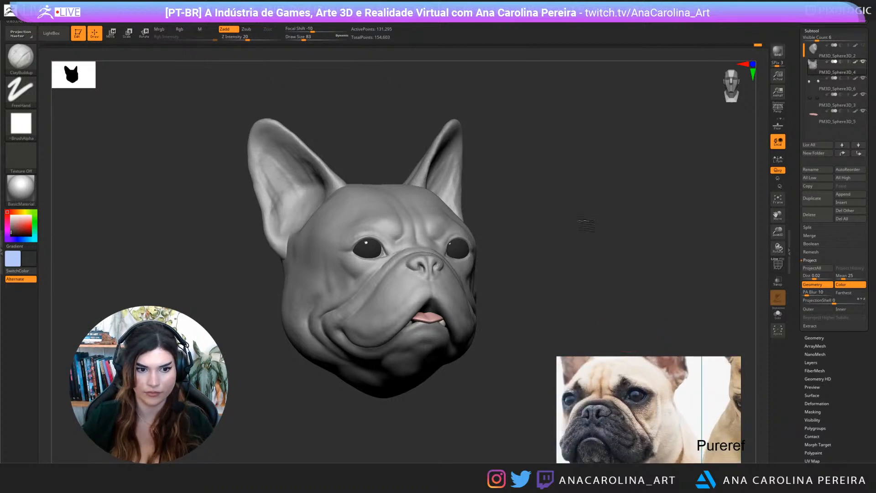
{"action": "right_click_drag", "start_coordinate": [586, 223], "coordinate": [626, 274]}
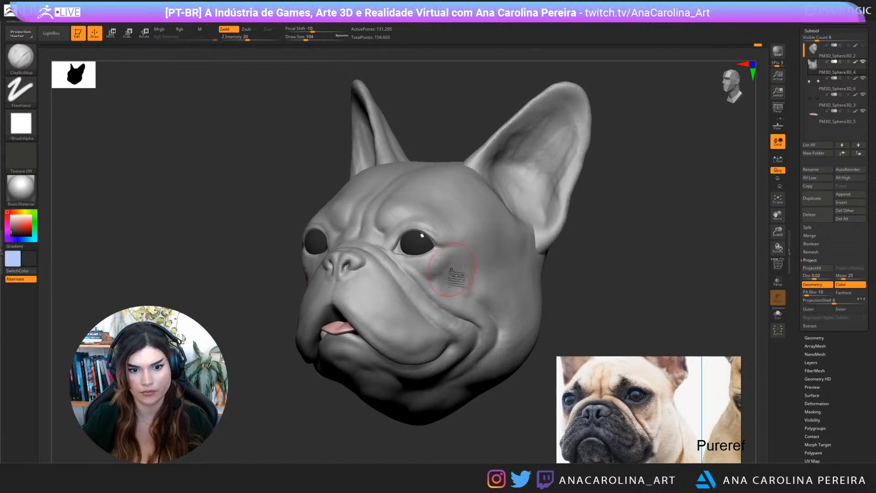
{"action": "key", "text": "bracketright"}
{"action": "key", "text": "bracketright"}
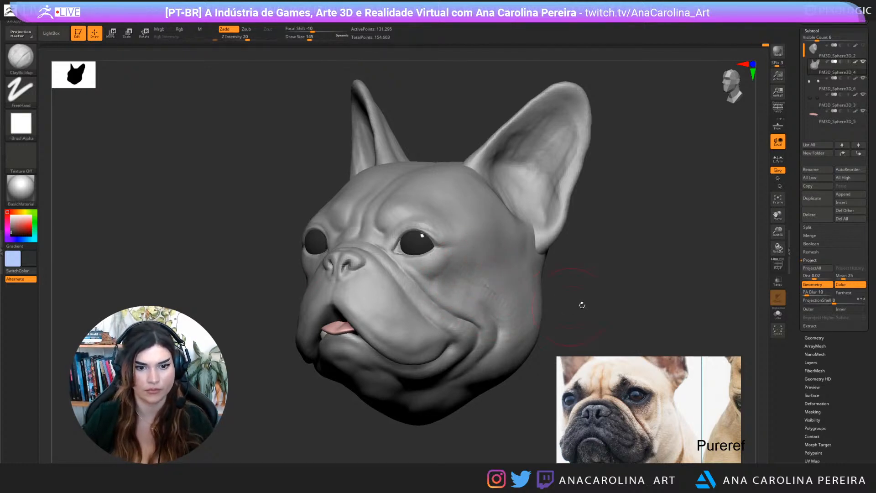
{"action": "mouse_move", "coordinate": [581, 303]}
{"action": "left_mouse_down"}
{"action": "mouse_move", "coordinate": [611, 302]}
{"action": "mouse_move", "coordinate": [577, 301]}
{"action": "left_mouse_up"}
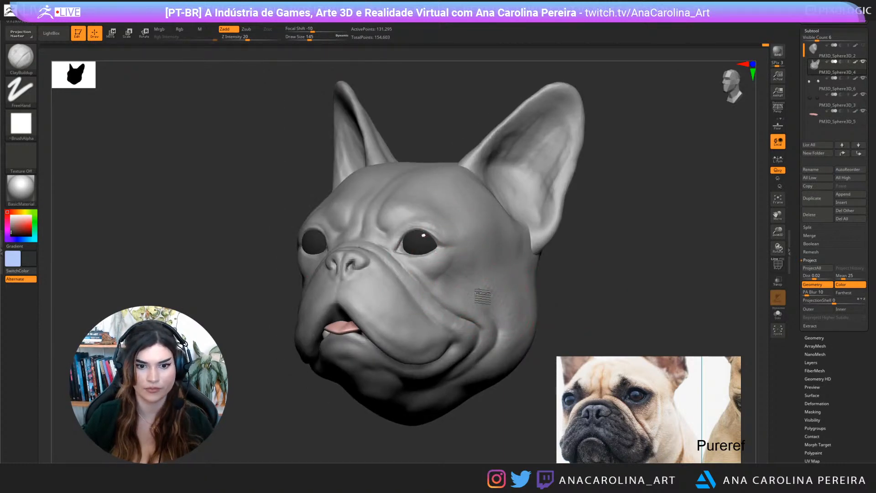
{"action": "left_click_drag", "start_coordinate": [561, 299], "coordinate": [607, 299]}
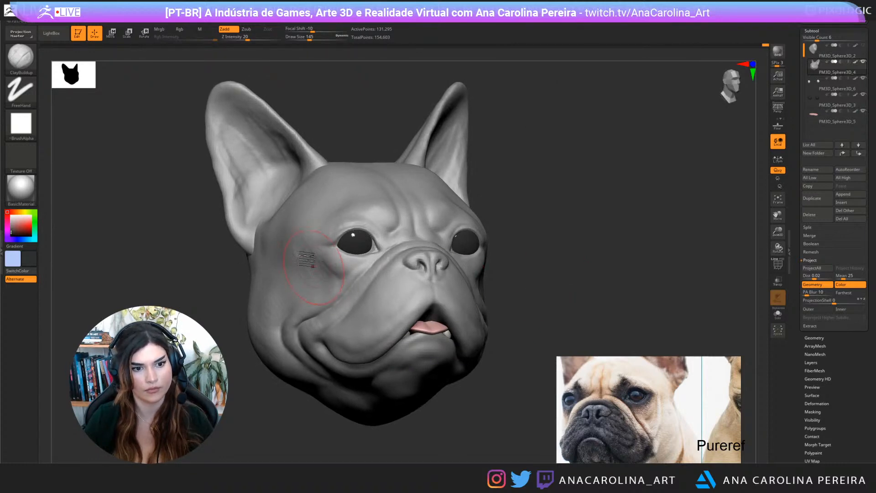
Smooth the built-up cheek surface between the eye and the muzzle fold
{"action": "left_click_drag", "start_coordinate": [547, 309], "coordinate": [489, 307]}
{"action": "key", "text": "space"}
{"action": "left_click_drag", "start_coordinate": [444, 268], "coordinate": [435, 269]}
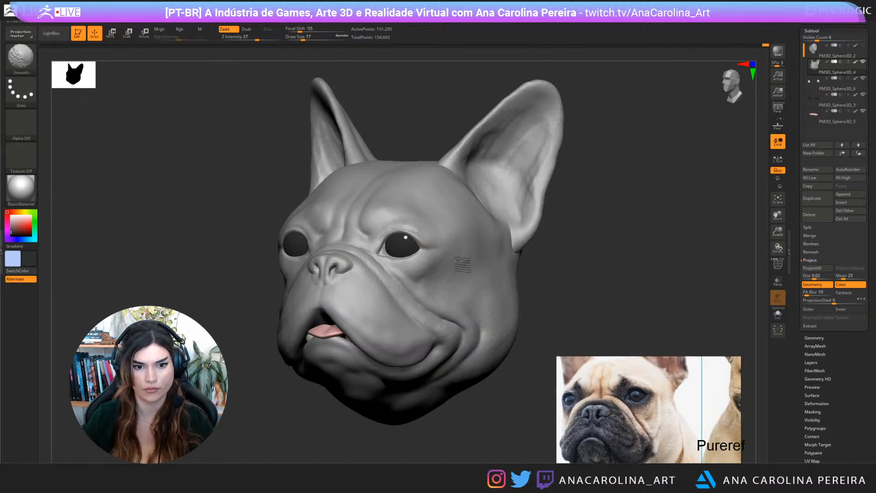
{"action": "left_click_drag", "start_coordinate": [495, 301], "coordinate": [479, 283], "text": "shift"}
Reduce the ClayBuildup draw size to 65 and refine the fold around the mouth corner on both sides of the head
{"action": "key", "text": "b"}
{"action": "key", "text": "c"}
{"action": "key", "text": "b"}
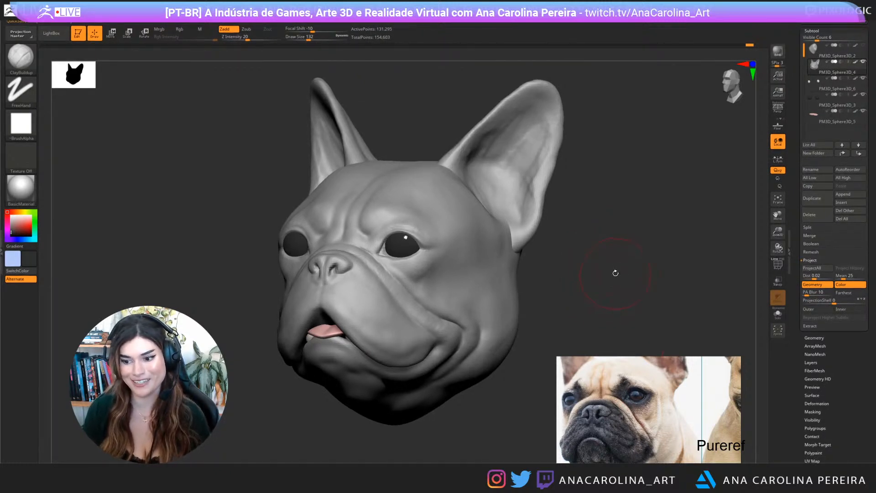
{"action": "key", "text": "space"}
{"action": "left_click_drag", "start_coordinate": [609, 281], "coordinate": [620, 287]}
{"action": "key", "text": "space"}
{"action": "left_click_drag", "start_coordinate": [621, 287], "coordinate": [623, 295]}
{"action": "key", "text": "space"}
{"action": "left_click_drag", "start_coordinate": [421, 344], "coordinate": [416, 344]}
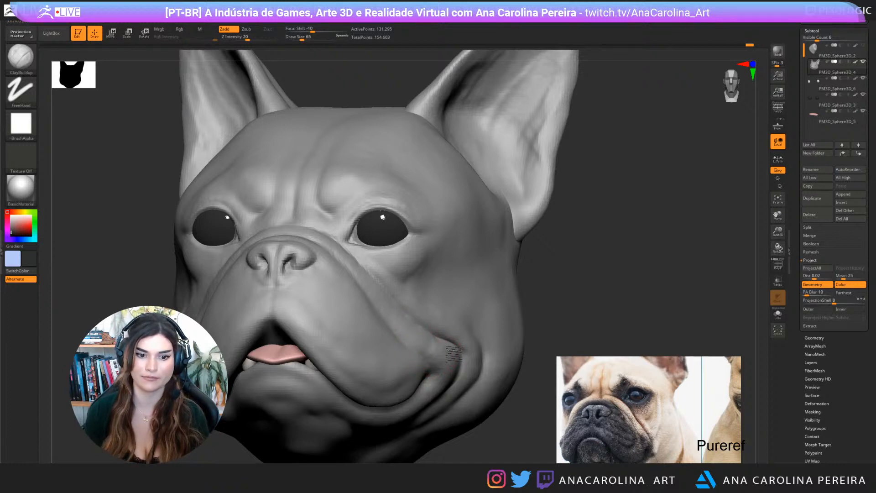
{"action": "left_click_drag", "start_coordinate": [564, 271], "coordinate": [564, 249], "text": "alt"}
{"action": "left_click_drag", "start_coordinate": [538, 274], "coordinate": [562, 319]}
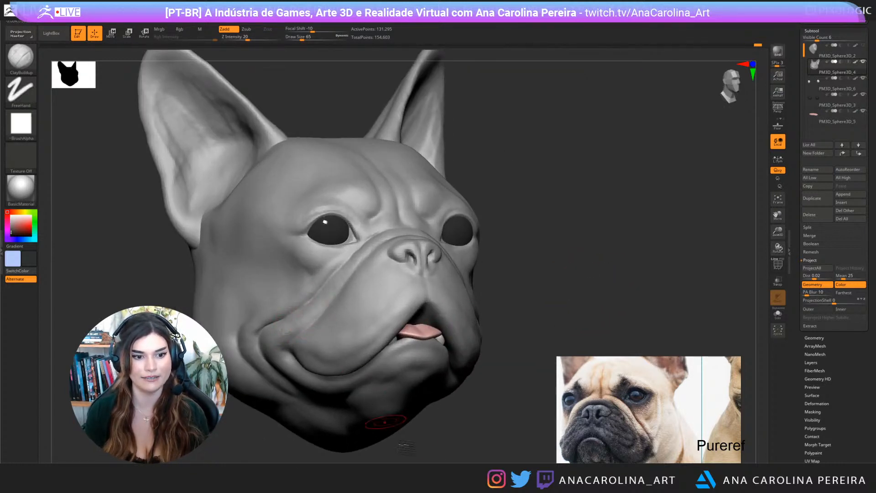
{"action": "left_click_drag", "start_coordinate": [398, 419], "coordinate": [459, 453]}
{"action": "left_click_drag", "start_coordinate": [297, 330], "coordinate": [303, 321]}
{"action": "mouse_move", "coordinate": [395, 338]}
{"action": "left_mouse_down"}
{"action": "mouse_move", "coordinate": [390, 349]}
{"action": "mouse_move", "coordinate": [346, 352]}
{"action": "left_mouse_up"}
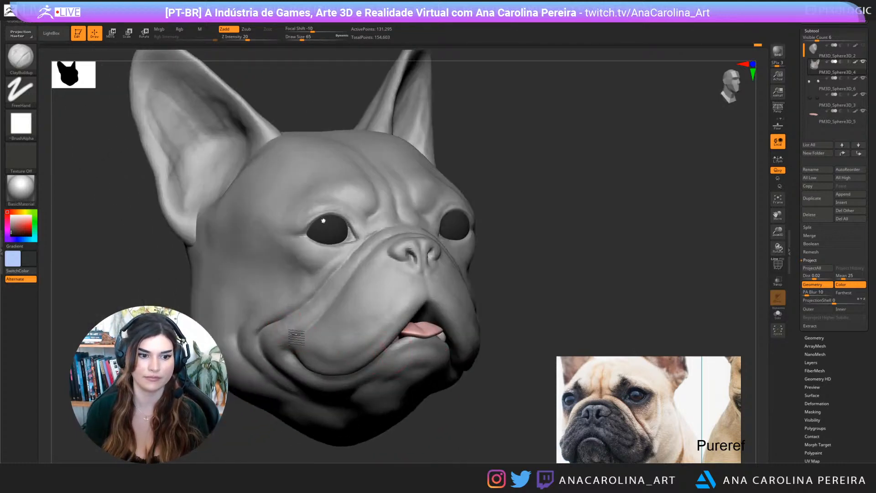
Switch to DamStandard with draw size 202 and shape the broad hollow along the side of the muzzle
{"action": "left_click_drag", "start_coordinate": [519, 337], "coordinate": [519, 297], "text": "alt"}
{"action": "left_click_drag", "start_coordinate": [571, 302], "coordinate": [592, 316]}
{"action": "mouse_move", "coordinate": [639, 285]}
{"action": "left_mouse_down"}
{"action": "mouse_move", "coordinate": [618, 260]}
{"action": "mouse_move", "coordinate": [411, 274]}
{"action": "left_mouse_up"}
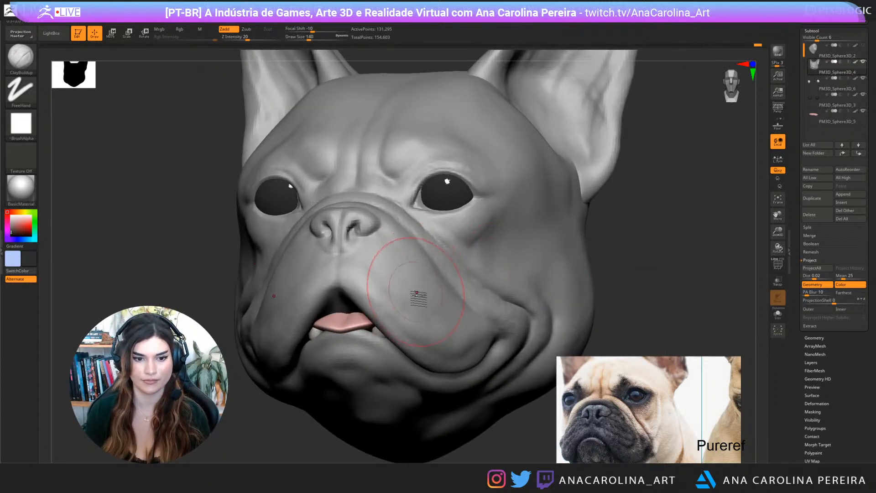
{"action": "key", "text": "b"}
{"action": "key", "text": "d"}
{"action": "key", "text": "s"}
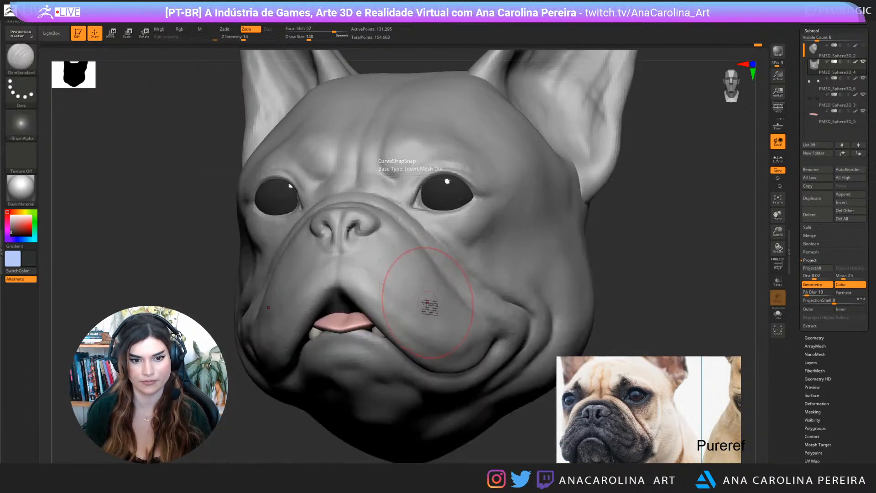
{"action": "key", "text": "space"}
{"action": "left_click_drag", "start_coordinate": [412, 308], "coordinate": [415, 308]}
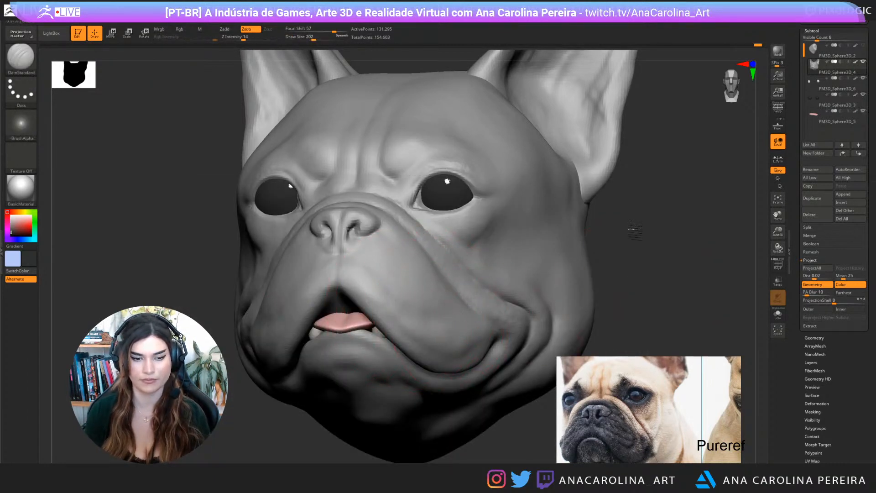
{"action": "left_click_drag", "start_coordinate": [619, 303], "coordinate": [612, 274]}
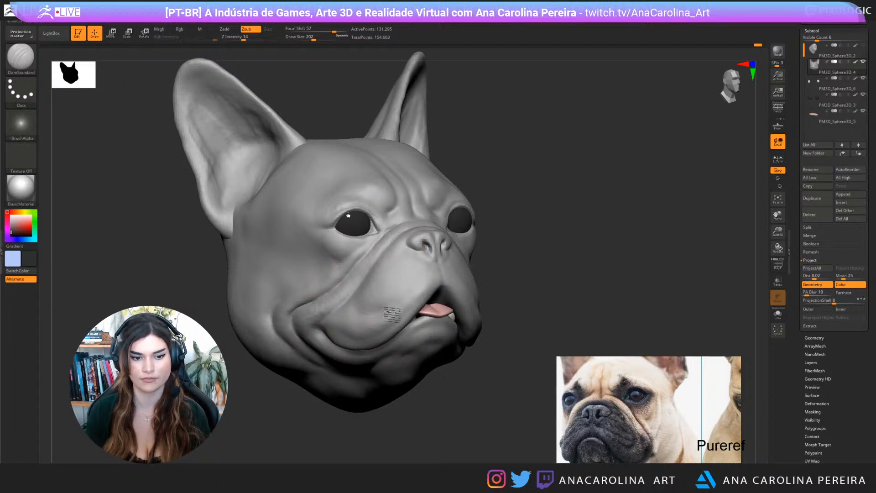
{"action": "left_click_drag", "start_coordinate": [538, 244], "coordinate": [468, 260]}
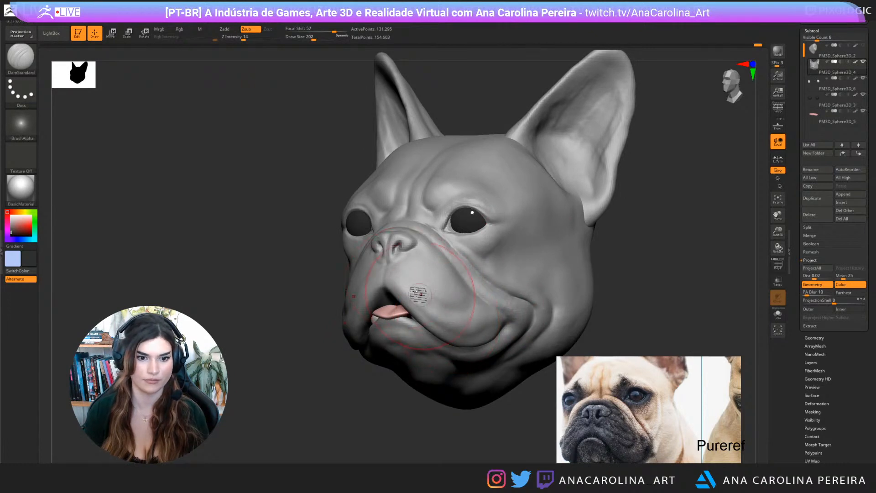
Return to ClayBuildup at draw size 120 and build up the side of the muzzle beside the nose
{"action": "key", "text": "b"}
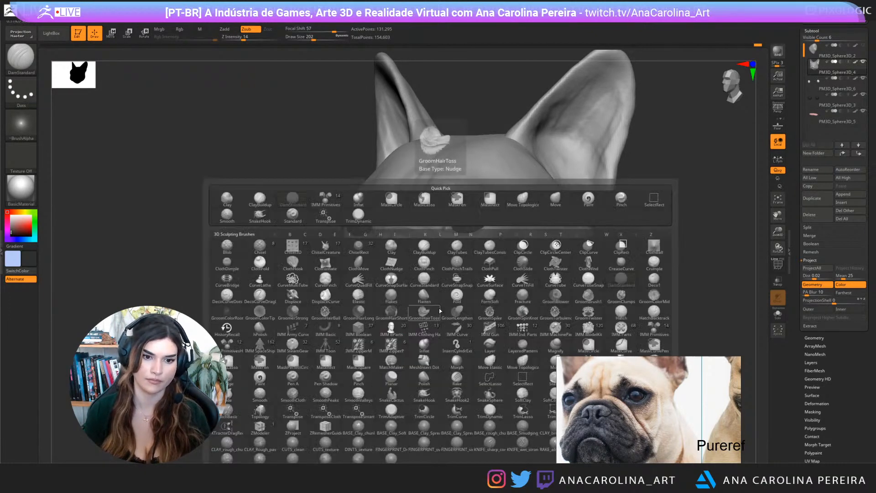
{"action": "key", "text": "c"}
{"action": "key", "text": "b"}
{"action": "key", "text": "space"}
{"action": "left_click_drag", "start_coordinate": [437, 304], "coordinate": [422, 304]}
{"action": "left_click_drag", "start_coordinate": [395, 391], "coordinate": [418, 388]}
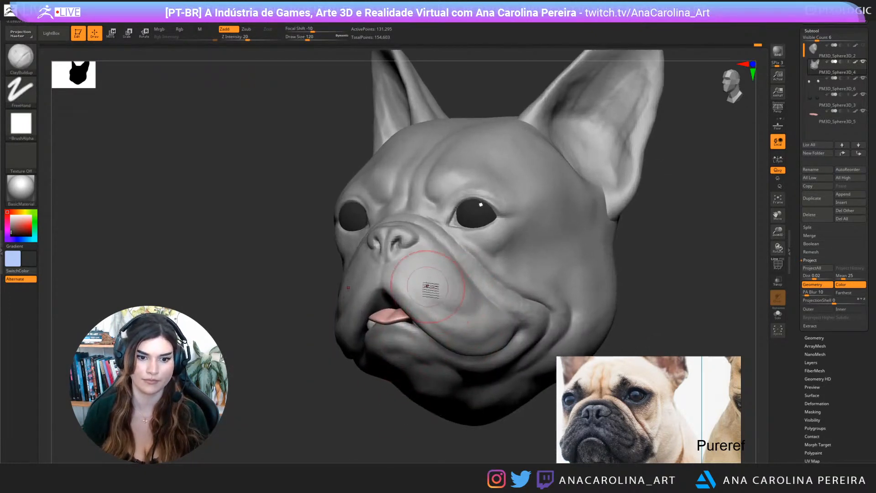
{"action": "mouse_move", "coordinate": [429, 289]}
{"action": "left_mouse_down"}
{"action": "mouse_move", "coordinate": [466, 299]}
{"action": "mouse_move", "coordinate": [429, 279]}
{"action": "mouse_move", "coordinate": [479, 299]}
{"action": "mouse_move", "coordinate": [447, 271]}
{"action": "left_mouse_up"}
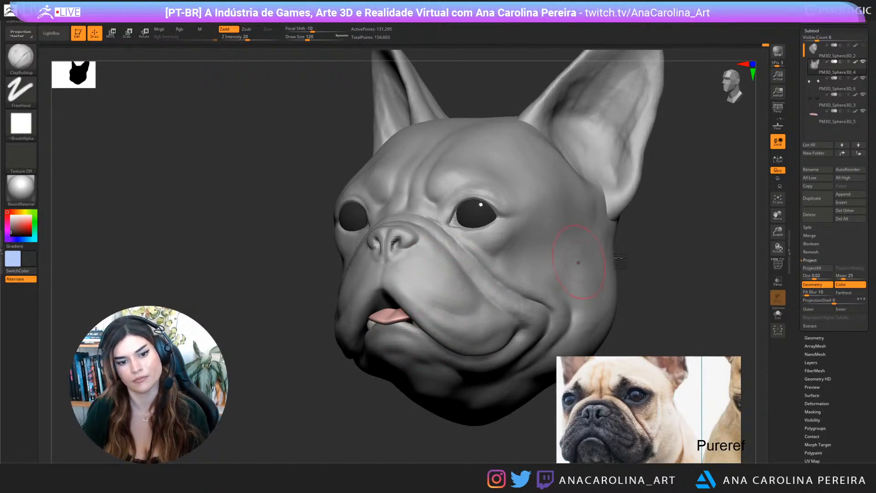
{"action": "left_click_drag", "start_coordinate": [579, 263], "coordinate": [590, 273]}
{"action": "mouse_move", "coordinate": [329, 283]}
{"action": "left_mouse_down"}
{"action": "mouse_move", "coordinate": [313, 264]}
{"action": "mouse_move", "coordinate": [343, 304]}
{"action": "mouse_move", "coordinate": [362, 289]}
{"action": "mouse_move", "coordinate": [359, 258]}
{"action": "left_mouse_up"}
{"action": "left_click_drag", "start_coordinate": [514, 259], "coordinate": [487, 270]}
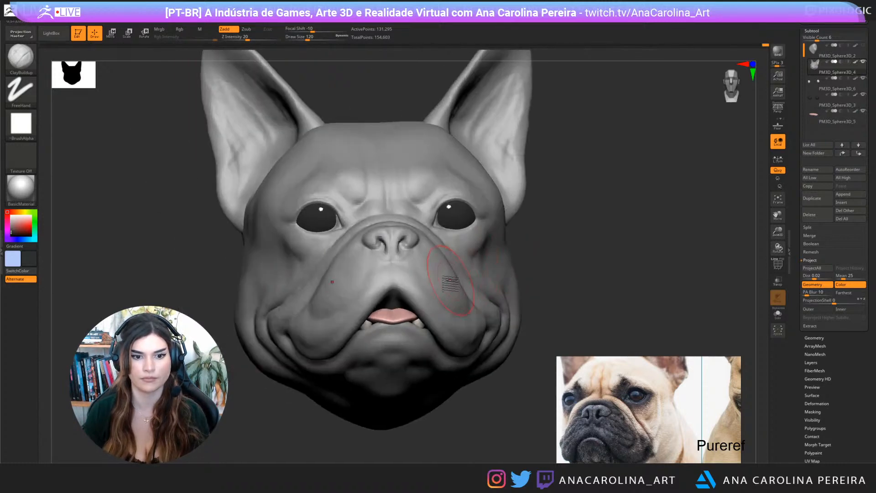
Examine the dog head's muzzle, cheek folds and jaw from the front and both sides
{"action": "left_click_drag", "start_coordinate": [566, 292], "coordinate": [516, 287]}
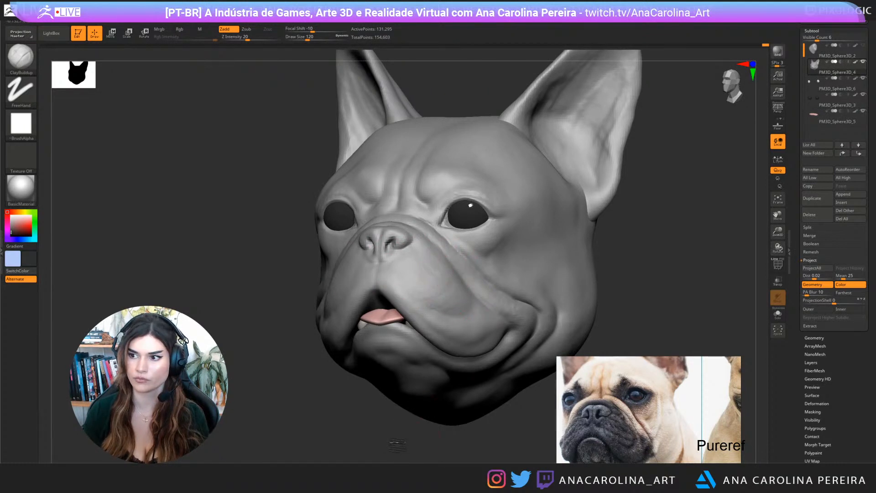
{"action": "left_click_drag", "start_coordinate": [398, 446], "coordinate": [384, 449], "text": "alt"}
{"action": "mouse_move", "coordinate": [383, 449]}
{"action": "left_mouse_down"}
{"action": "mouse_move", "coordinate": [415, 437]}
{"action": "mouse_move", "coordinate": [419, 424]}
{"action": "mouse_move", "coordinate": [429, 438]}
{"action": "left_mouse_up"}
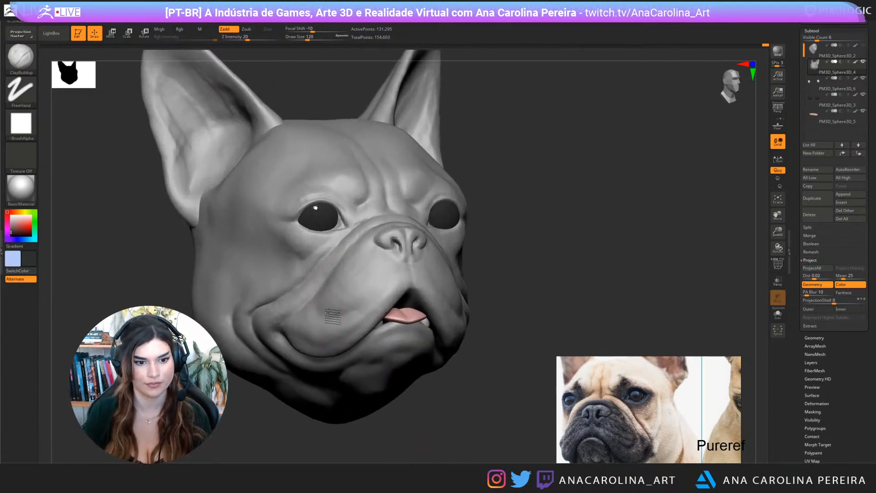
{"action": "mouse_move", "coordinate": [513, 296]}
{"action": "left_mouse_down"}
{"action": "mouse_move", "coordinate": [450, 289]}
{"action": "mouse_move", "coordinate": [500, 337]}
{"action": "mouse_move", "coordinate": [507, 317]}
{"action": "left_mouse_up"}
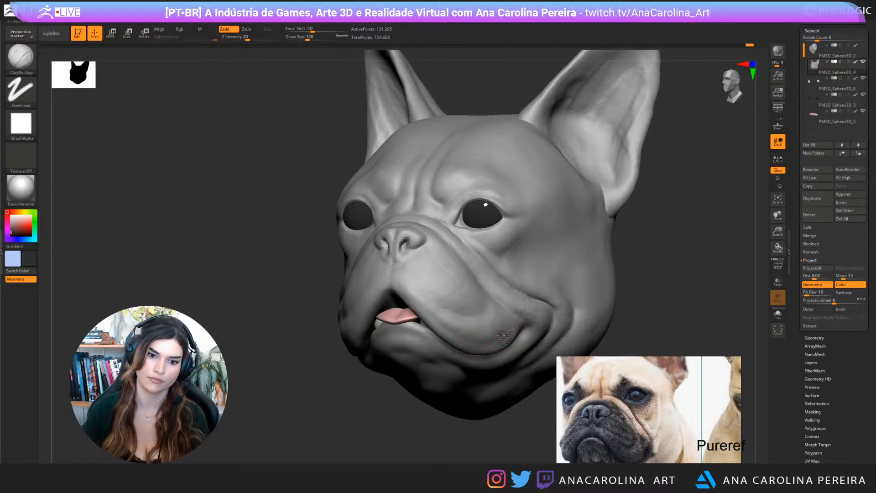
{"action": "mouse_move", "coordinate": [497, 456]}
{"action": "left_mouse_down"}
{"action": "mouse_move", "coordinate": [503, 429]}
{"action": "mouse_move", "coordinate": [518, 429]}
{"action": "mouse_move", "coordinate": [511, 414]}
{"action": "left_mouse_up"}
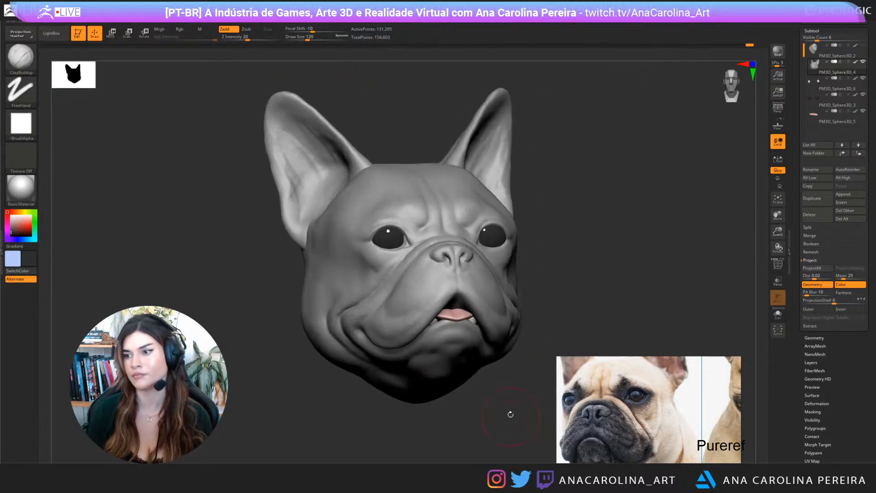
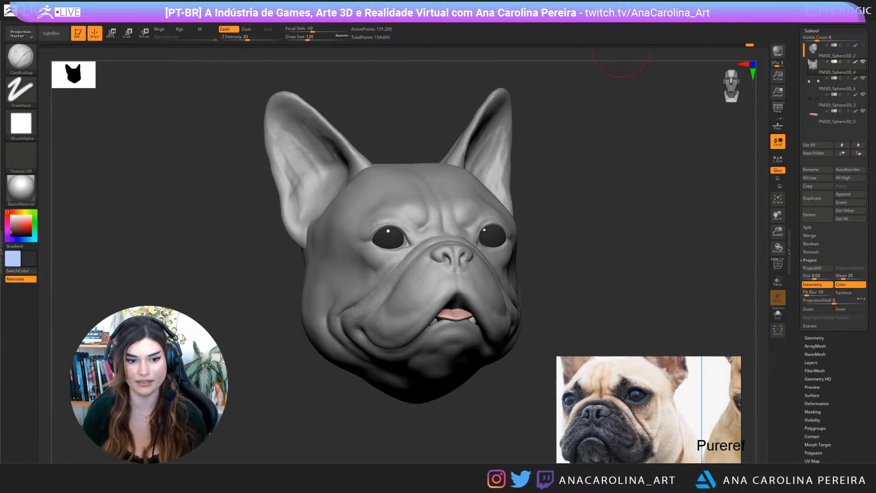
{"action": "mouse_move", "coordinate": [606, 303]}
{"action": "left_mouse_down"}
{"action": "mouse_move", "coordinate": [629, 290]}
{"action": "mouse_move", "coordinate": [571, 317]}
{"action": "mouse_move", "coordinate": [646, 301]}
{"action": "mouse_move", "coordinate": [634, 300]}
{"action": "left_mouse_up"}
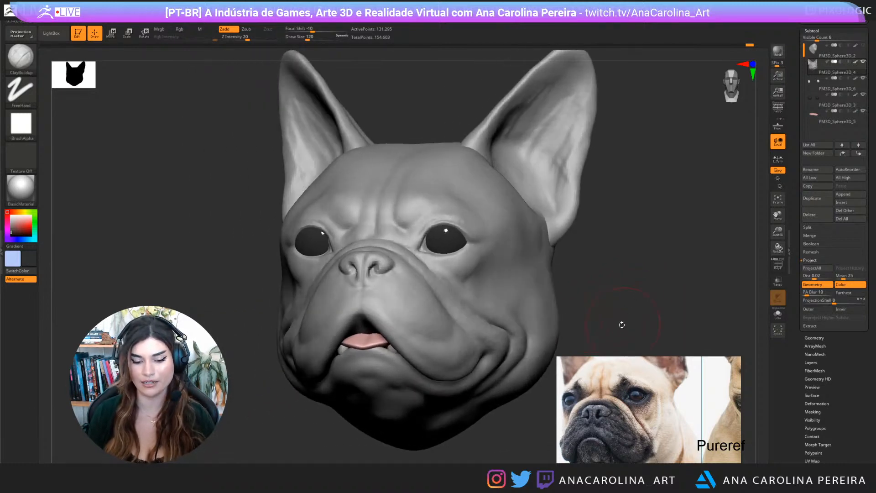
Use the DamStandard brush to define the creases around the chin below the lower lip
{"action": "key", "text": "b"}
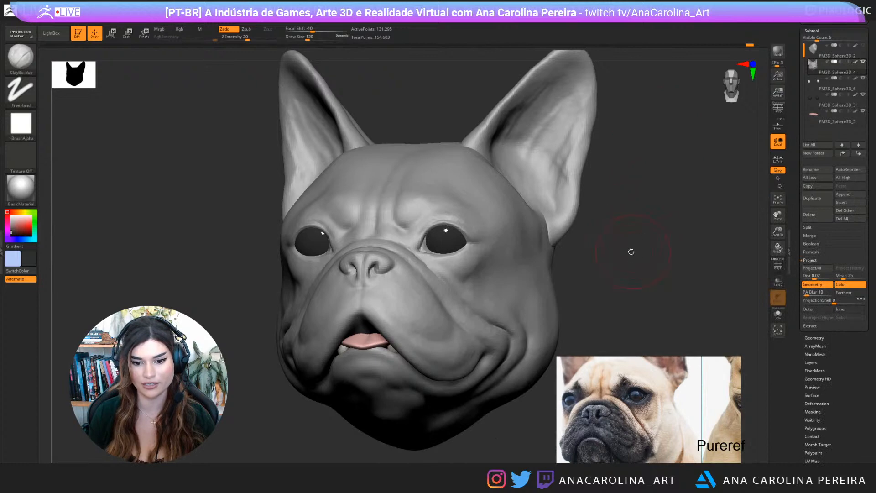
{"action": "mouse_move", "coordinate": [630, 251]}
{"action": "left_mouse_down"}
{"action": "mouse_move", "coordinate": [639, 233]}
{"action": "mouse_move", "coordinate": [611, 299]}
{"action": "mouse_move", "coordinate": [596, 304]}
{"action": "left_mouse_up"}
{"action": "key", "text": "b"}
{"action": "key", "text": "d"}
{"action": "key", "text": "s"}
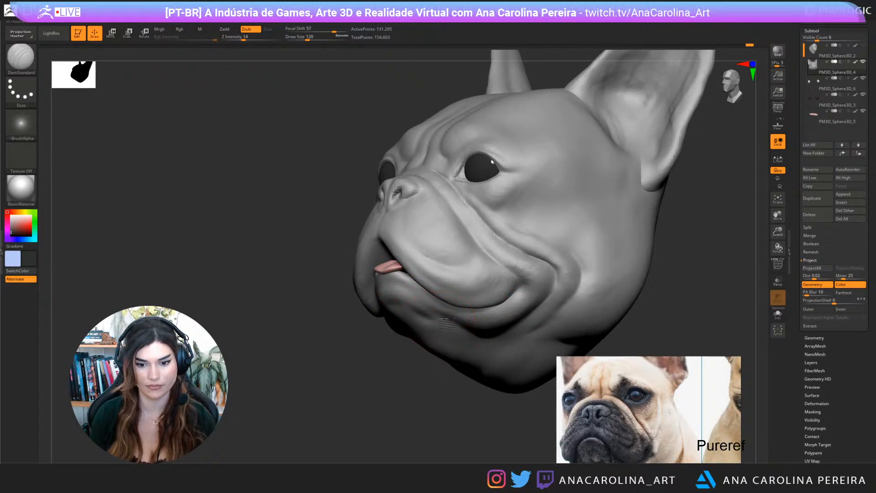
{"action": "mouse_move", "coordinate": [440, 419]}
{"action": "left_mouse_down"}
{"action": "mouse_move", "coordinate": [470, 417]}
{"action": "mouse_move", "coordinate": [461, 412]}
{"action": "mouse_move", "coordinate": [473, 391]}
{"action": "mouse_move", "coordinate": [442, 364]}
{"action": "left_mouse_up"}
Sculpt the chin and the folds below the lower lip with the ClayBuildup brush, raising its draw size to 90
{"action": "key", "text": "b"}
{"action": "key", "text": "c"}
{"action": "key", "text": "b"}
{"action": "key", "text": "s"}
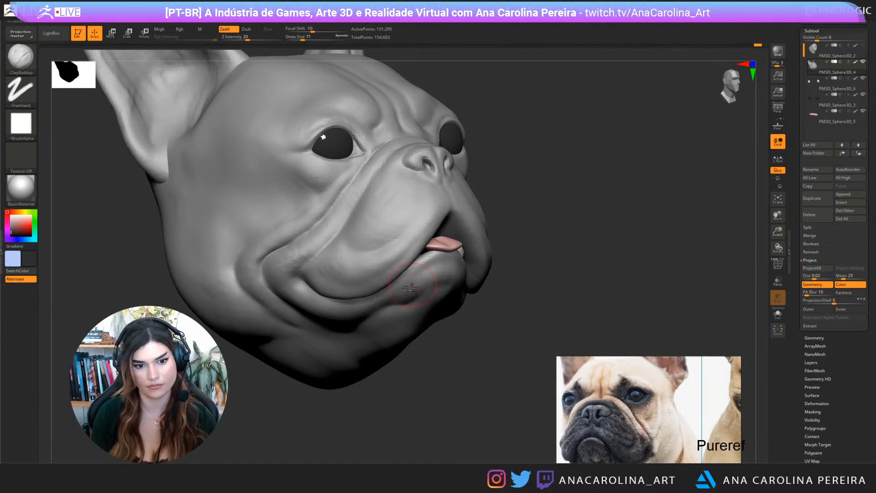
{"action": "mouse_move", "coordinate": [502, 305]}
{"action": "left_mouse_down"}
{"action": "mouse_move", "coordinate": [458, 263]}
{"action": "mouse_move", "coordinate": [458, 274]}
{"action": "mouse_move", "coordinate": [437, 279]}
{"action": "left_mouse_up"}
{"action": "key", "text": "space"}
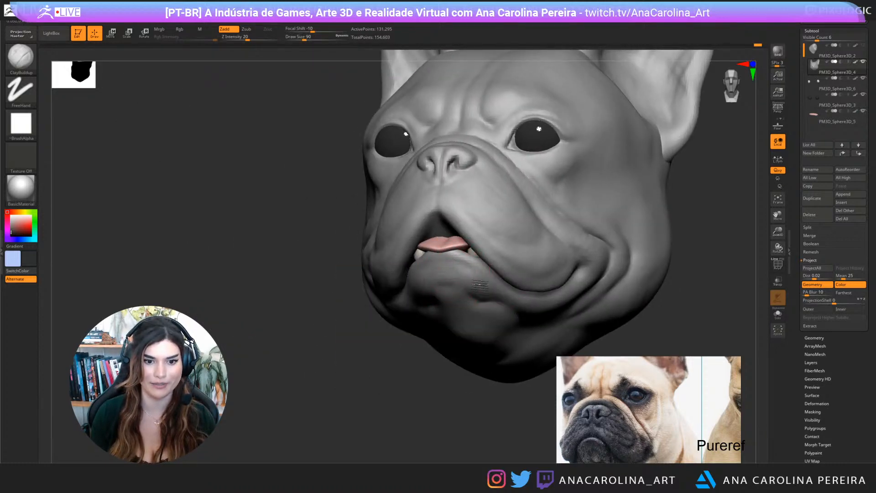
{"action": "mouse_move", "coordinate": [460, 419]}
{"action": "left_mouse_down"}
{"action": "mouse_move", "coordinate": [475, 432]}
{"action": "mouse_move", "coordinate": [481, 382]}
{"action": "mouse_move", "coordinate": [475, 418]}
{"action": "left_mouse_up"}
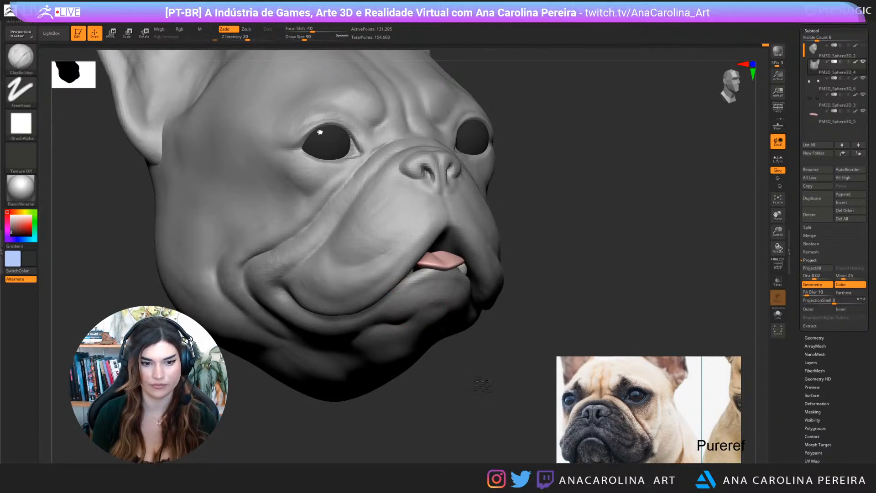
{"action": "left_click_drag", "start_coordinate": [484, 384], "coordinate": [446, 323], "text": "shift"}
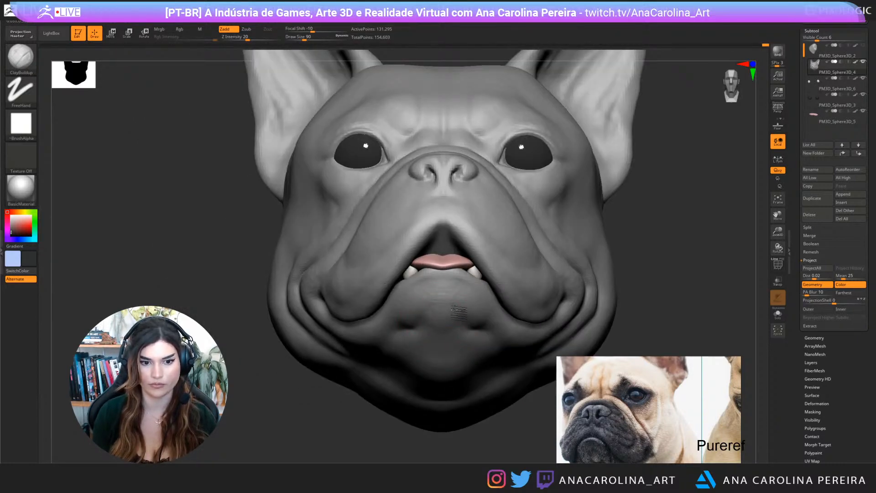
{"action": "mouse_move", "coordinate": [495, 401]}
{"action": "left_mouse_down"}
{"action": "mouse_move", "coordinate": [499, 417]}
{"action": "mouse_move", "coordinate": [511, 409]}
{"action": "left_mouse_up"}
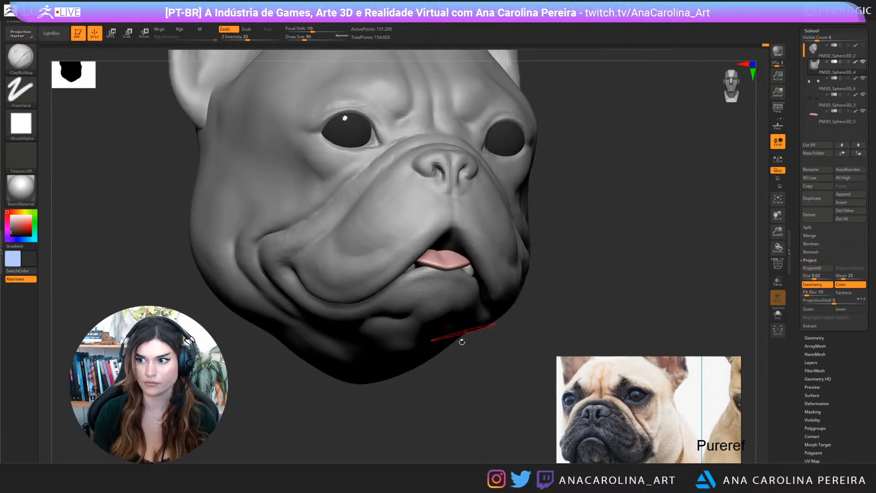
{"action": "mouse_move", "coordinate": [478, 404]}
{"action": "left_mouse_down"}
{"action": "mouse_move", "coordinate": [474, 432]}
{"action": "mouse_move", "coordinate": [470, 390]}
{"action": "left_mouse_up"}
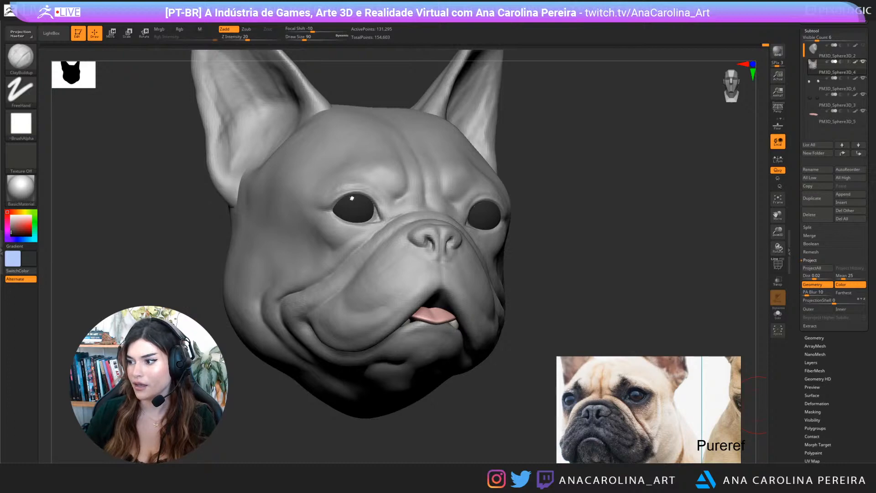
Switch to the Pixologic Twitch page in the browser and open the Apply Now form for streaming on the channel
{"action": "left_click_drag", "start_coordinate": [875, 195], "coordinate": [256, 2]}
{"action": "scroll", "coordinate": [550, 107], "scroll_direction": "up", "scroll_amount": 8}
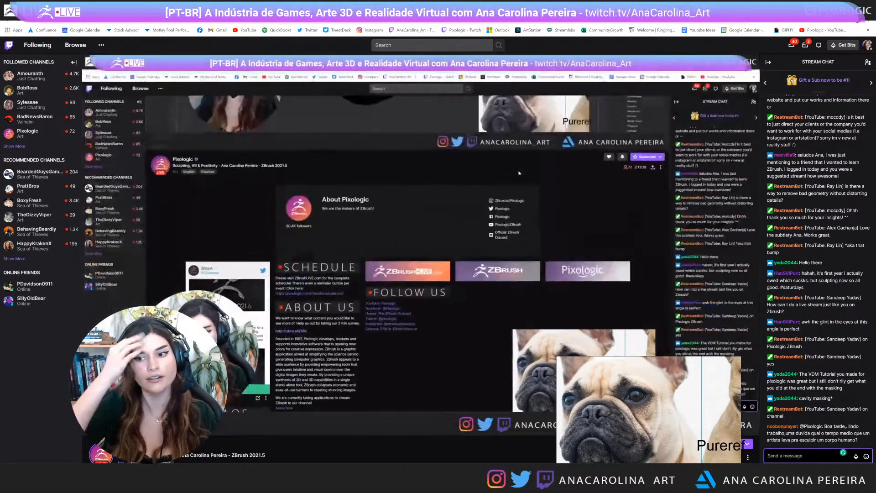
{"action": "scroll", "coordinate": [548, 173], "scroll_direction": "down", "scroll_amount": 5}
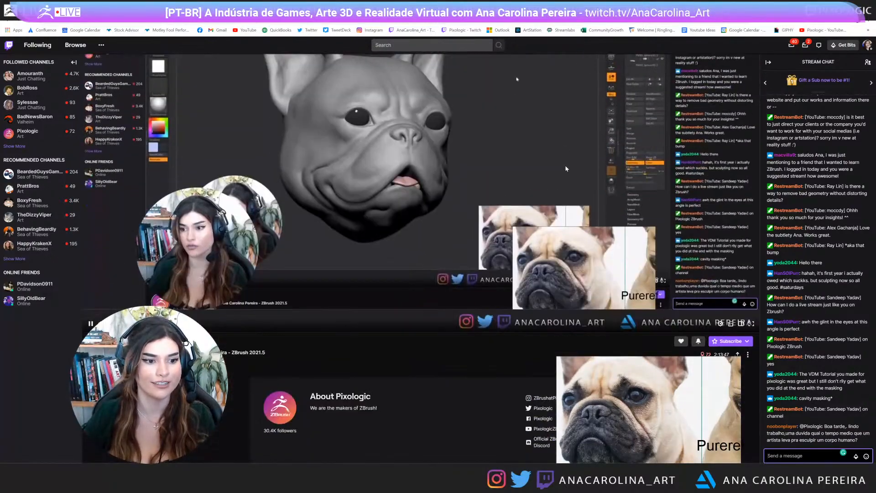
{"action": "scroll", "coordinate": [566, 172], "scroll_direction": "down", "scroll_amount": 5}
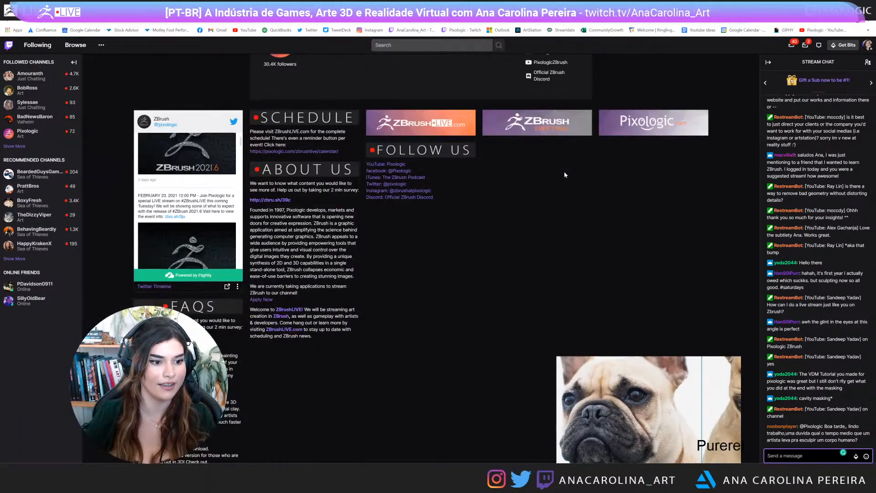
{"action": "left_click", "coordinate": [493, 250]}
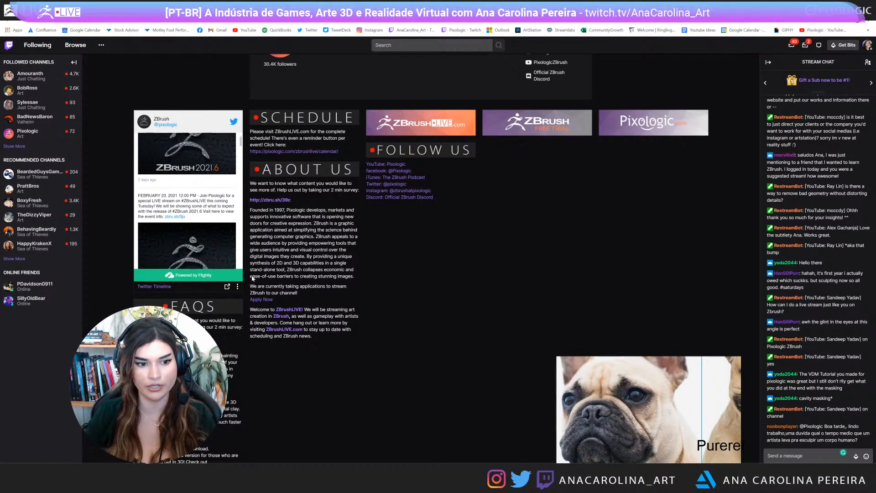
{"action": "left_click_drag", "start_coordinate": [302, 286], "coordinate": [249, 288]}
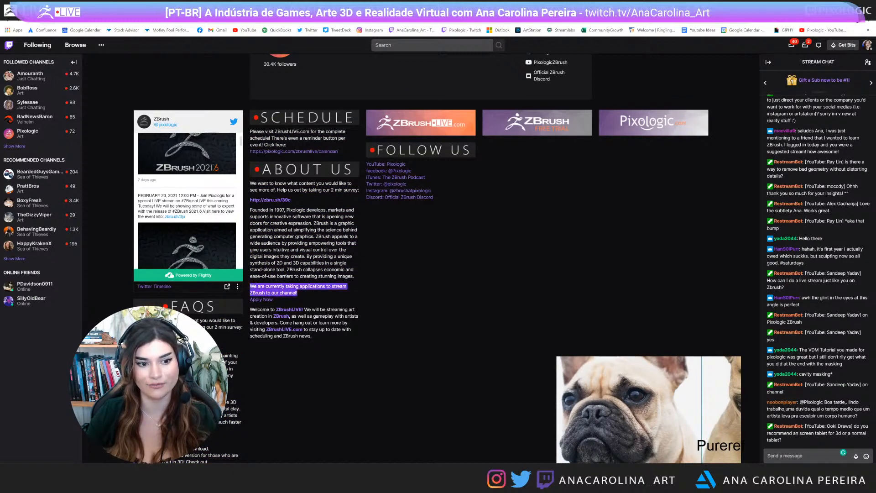
{"action": "left_click", "coordinate": [264, 301]}
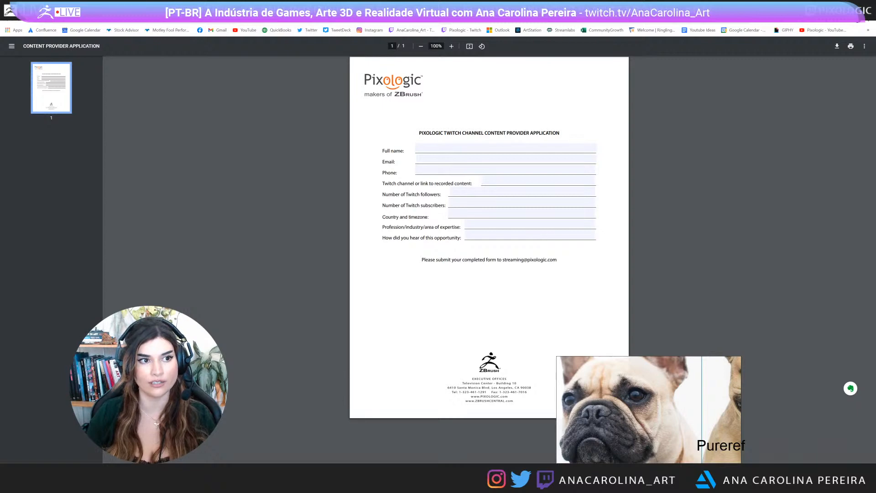
Return to the Pixologic channel page and highlight the paragraph about streaming applications with its Apply Now link
{"action": "key", "text": "alt+Left"}
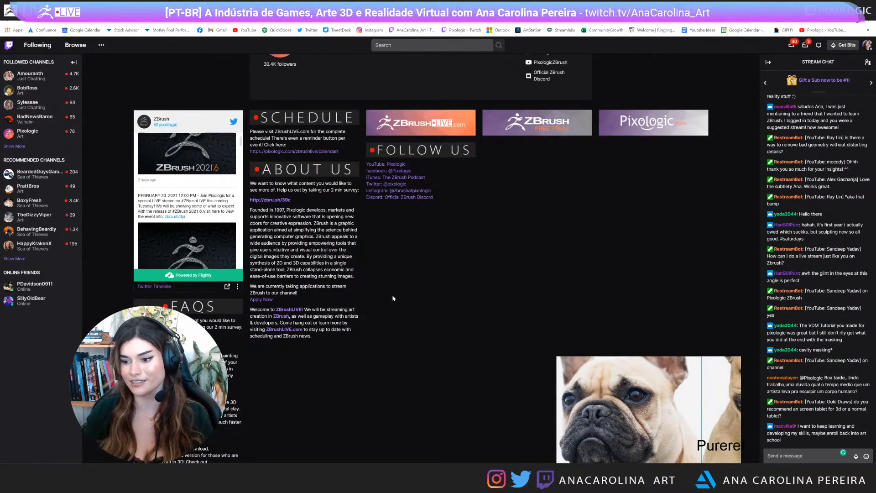
{"action": "scroll", "coordinate": [328, 315], "scroll_direction": "up", "scroll_amount": 1}
{"action": "left_click_drag", "start_coordinate": [294, 337], "coordinate": [251, 320]}
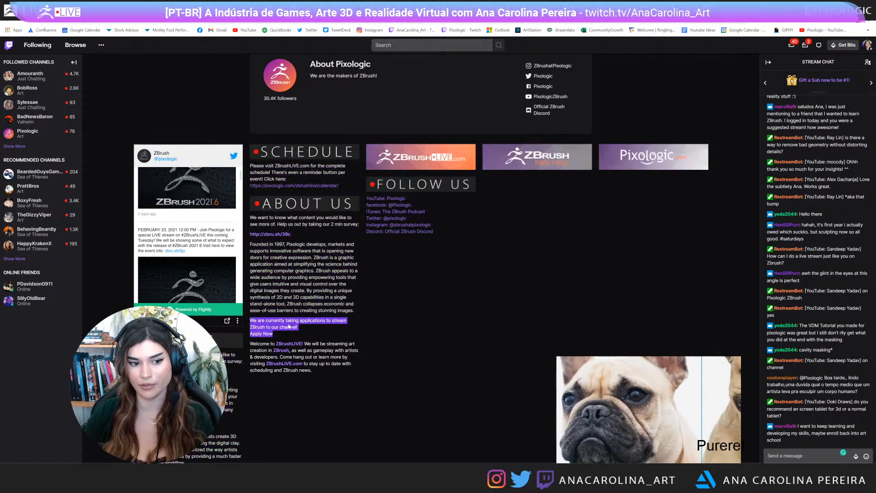
{"action": "left_click_drag", "start_coordinate": [341, 332], "coordinate": [250, 320]}
{"action": "left_click", "coordinate": [364, 321]}
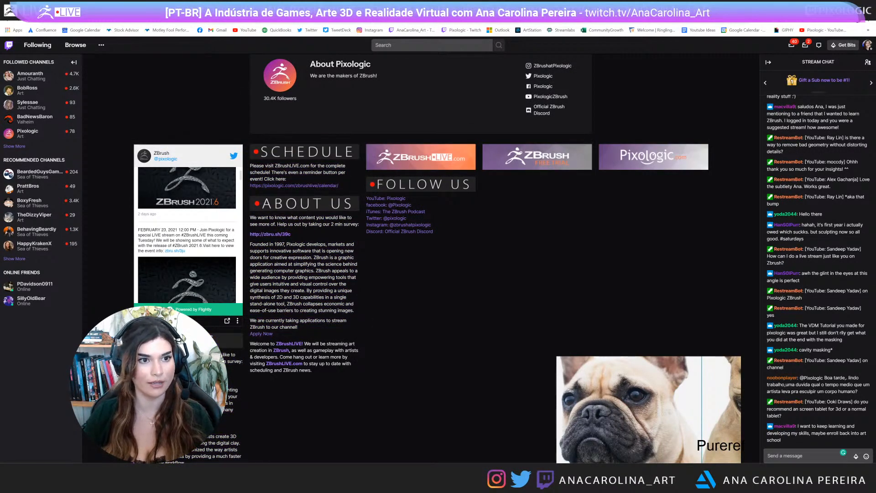
Switch back to ZBrush and sculpt the cheek below the outer eye with the ClayBuildup brush at draw size 132
{"action": "left_click_drag", "start_coordinate": [263, 7], "coordinate": [306, 58]}
{"action": "left_click", "coordinate": [515, 52]}
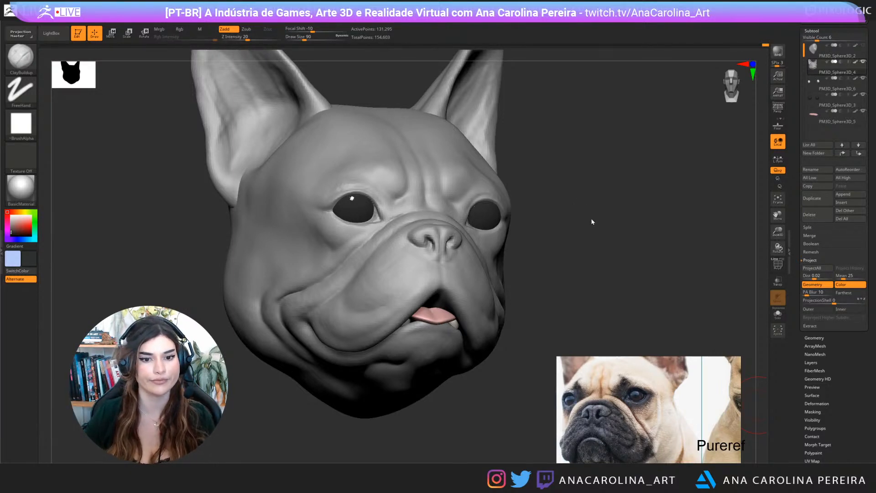
{"action": "mouse_move", "coordinate": [591, 221]}
{"action": "left_mouse_down"}
{"action": "mouse_move", "coordinate": [659, 254]}
{"action": "mouse_move", "coordinate": [644, 244]}
{"action": "mouse_move", "coordinate": [608, 258]}
{"action": "mouse_move", "coordinate": [649, 251]}
{"action": "left_mouse_up"}
{"action": "key", "text": "b"}
{"action": "key", "text": "c"}
{"action": "key", "text": "b"}
{"action": "key", "text": "space"}
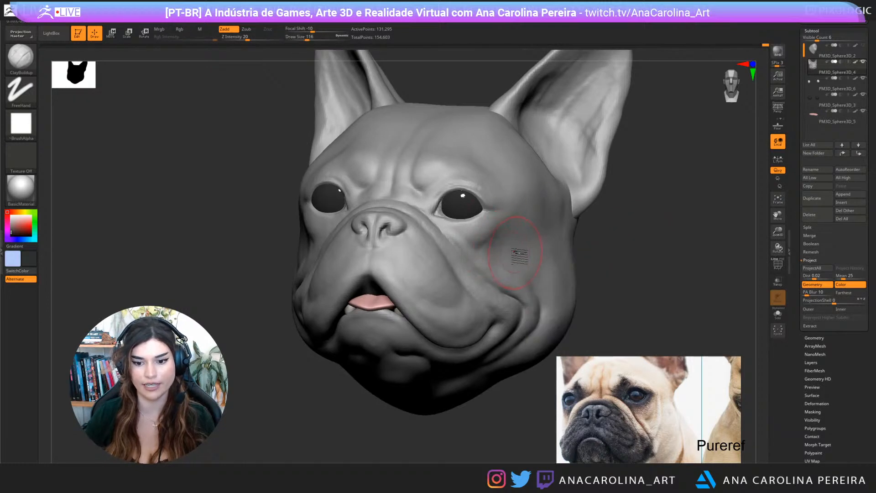
{"action": "key", "text": "space"}
{"action": "left_click_drag", "start_coordinate": [519, 256], "coordinate": [524, 257]}
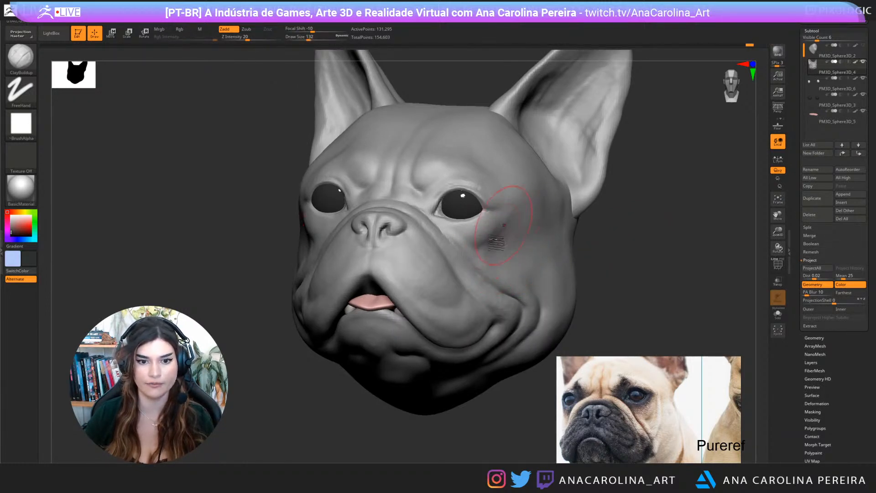
{"action": "right_click_drag", "start_coordinate": [562, 257], "coordinate": [500, 244]}
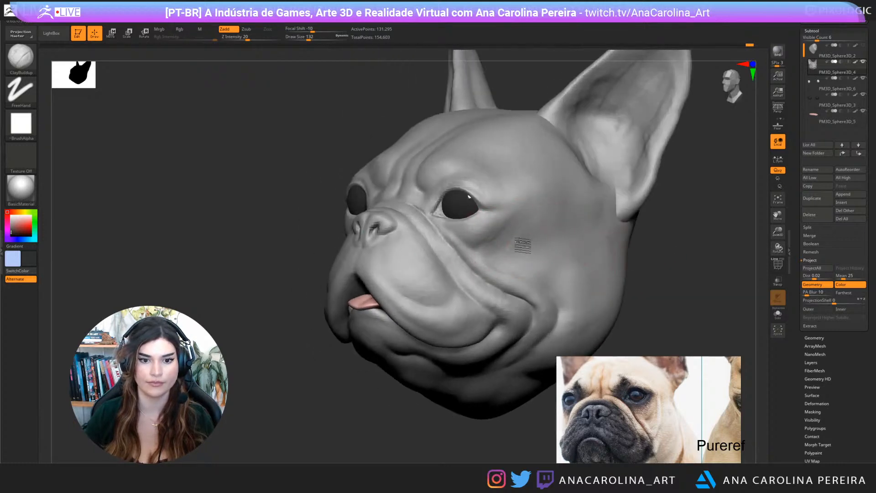
{"action": "mouse_move", "coordinate": [569, 235]}
{"action": "right_mouse_down"}
{"action": "mouse_move", "coordinate": [633, 264]}
{"action": "mouse_move", "coordinate": [631, 242]}
{"action": "mouse_move", "coordinate": [633, 270]}
{"action": "right_mouse_up"}
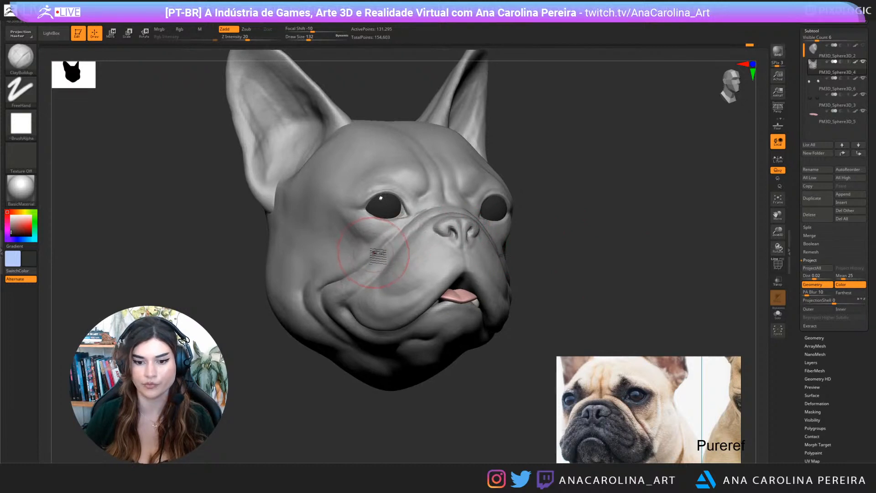
Sculpt the area beside the outer eye corner with ClayBuildup at draw size 80, and raise the size to 104
{"action": "key", "text": "space"}
{"action": "key", "text": "space"}
{"action": "left_click", "coordinate": [354, 240]}
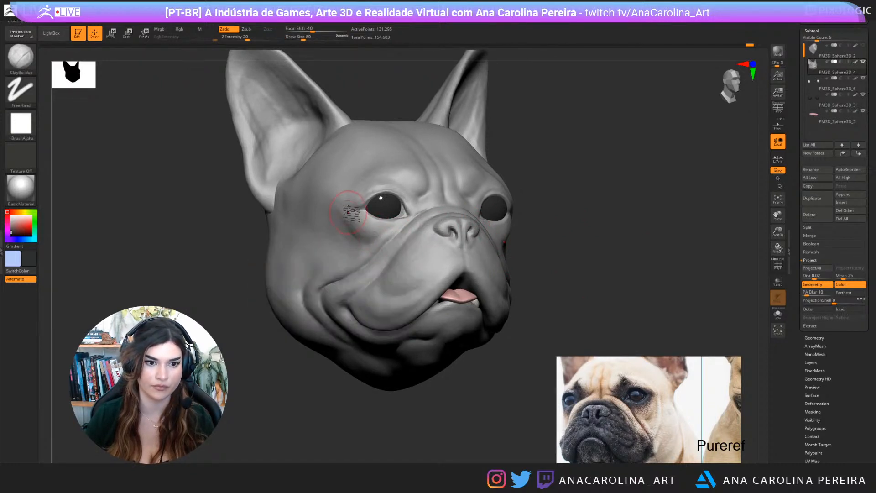
{"action": "mouse_move", "coordinate": [348, 211]}
{"action": "left_mouse_down"}
{"action": "mouse_move", "coordinate": [352, 197]}
{"action": "mouse_move", "coordinate": [359, 239]}
{"action": "mouse_move", "coordinate": [344, 211]}
{"action": "mouse_move", "coordinate": [358, 242]}
{"action": "left_mouse_up"}
{"action": "mouse_move", "coordinate": [560, 217]}
{"action": "left_mouse_down"}
{"action": "mouse_move", "coordinate": [575, 219]}
{"action": "mouse_move", "coordinate": [555, 221]}
{"action": "mouse_move", "coordinate": [633, 230]}
{"action": "mouse_move", "coordinate": [593, 228]}
{"action": "left_mouse_up"}
{"action": "key", "text": "space"}
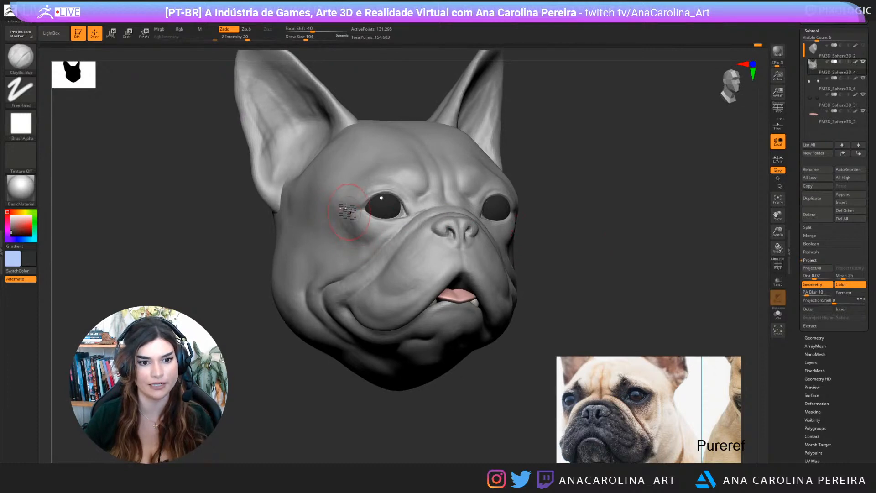
Shift the PureRef reference board to the frontal photo showing the dog's forehead, brows and ears
{"action": "key", "text": "ctrl"}
{"action": "mouse_move", "coordinate": [607, 235]}
{"action": "left_mouse_down"}
{"action": "mouse_move", "coordinate": [507, 246]}
{"action": "mouse_move", "coordinate": [543, 231]}
{"action": "left_mouse_up"}
{"action": "mouse_move", "coordinate": [610, 270]}
{"action": "left_mouse_down", "text": "alt"}
{"action": "mouse_move", "coordinate": [607, 227]}
{"action": "mouse_move", "coordinate": [606, 263]}
{"action": "mouse_move", "coordinate": [593, 254]}
{"action": "mouse_move", "coordinate": [603, 261]}
{"action": "left_mouse_up", "text": "alt"}
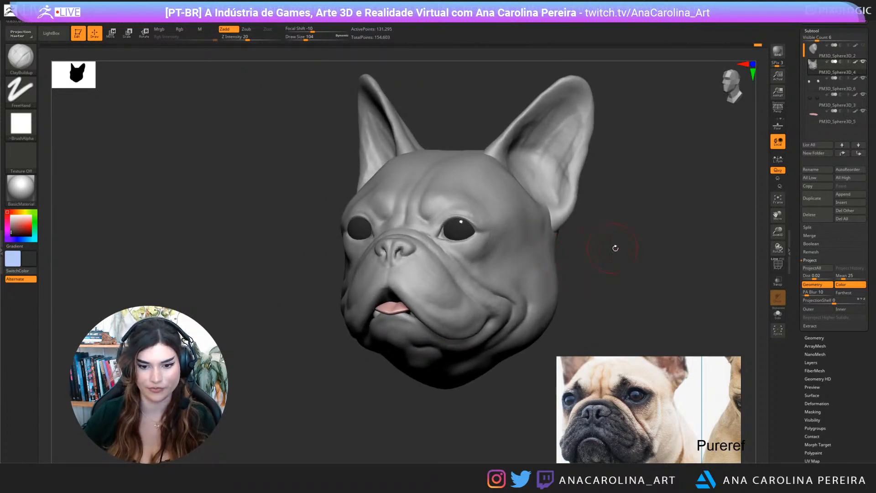
{"action": "middle_click_drag", "start_coordinate": [712, 392], "coordinate": [634, 418]}
{"action": "scroll", "coordinate": [635, 417], "scroll_direction": "down", "scroll_amount": 1}
{"action": "scroll", "coordinate": [714, 371], "scroll_direction": "up", "scroll_amount": 3}
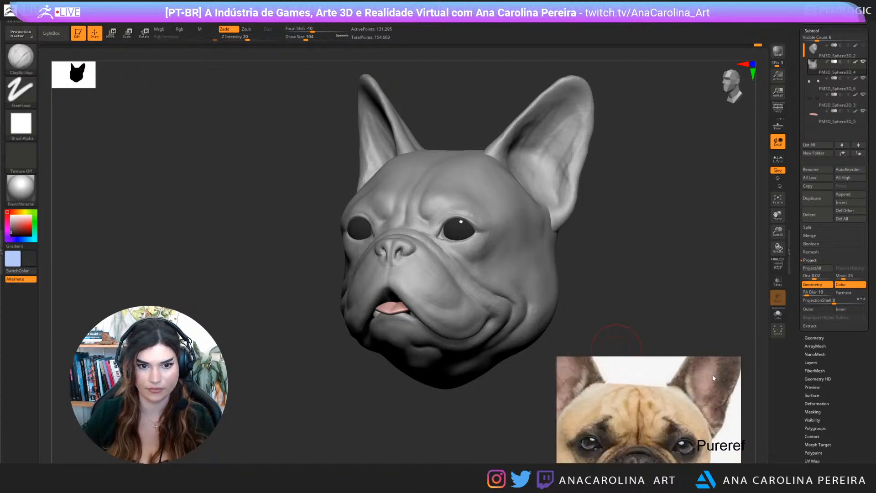
Sculpt the brow and temple above the outer eye with the ClayBuildup brush at draw size 145
{"action": "left_click_drag", "start_coordinate": [648, 256], "coordinate": [616, 225]}
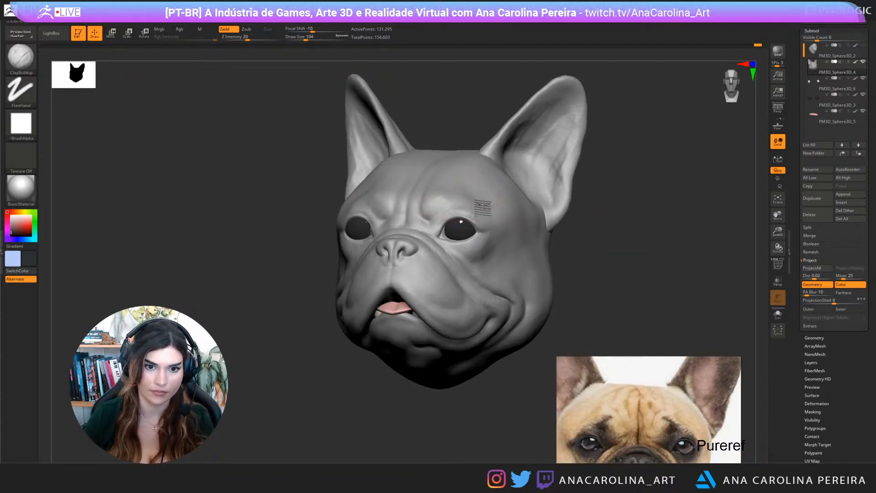
{"action": "key", "text": "space"}
{"action": "left_click_drag", "start_coordinate": [484, 205], "coordinate": [488, 204]}
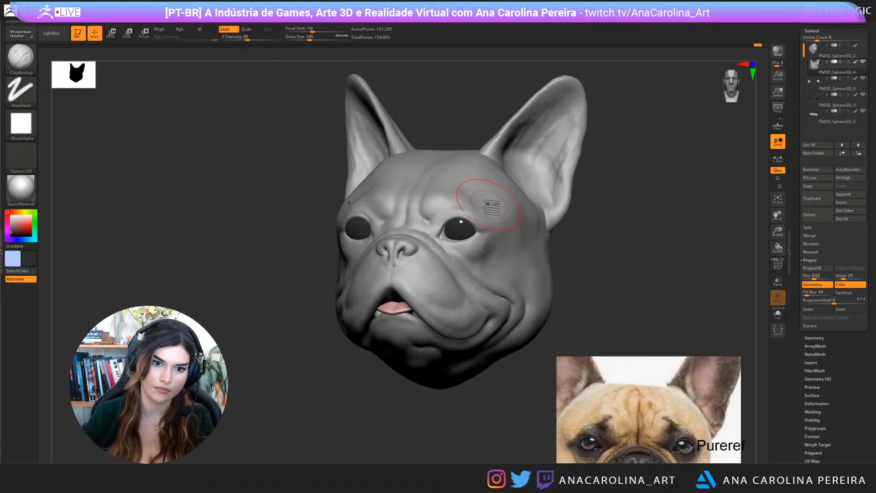
{"action": "mouse_move", "coordinate": [607, 269]}
{"action": "left_mouse_down", "text": "alt"}
{"action": "mouse_move", "coordinate": [602, 247]}
{"action": "mouse_move", "coordinate": [622, 249]}
{"action": "mouse_move", "coordinate": [595, 263]}
{"action": "left_mouse_up", "text": "alt"}
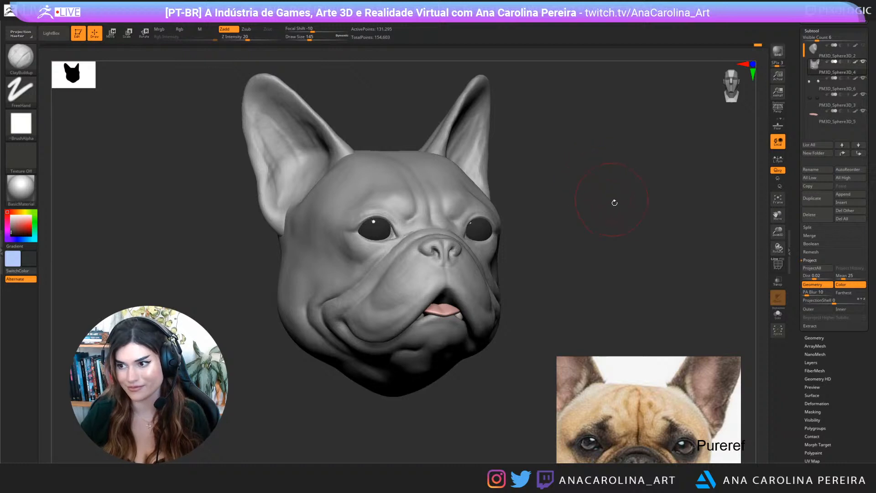
Expand the Mask By Cavity options in the Masking settings
{"action": "left_click_drag", "start_coordinate": [614, 202], "coordinate": [614, 208]}
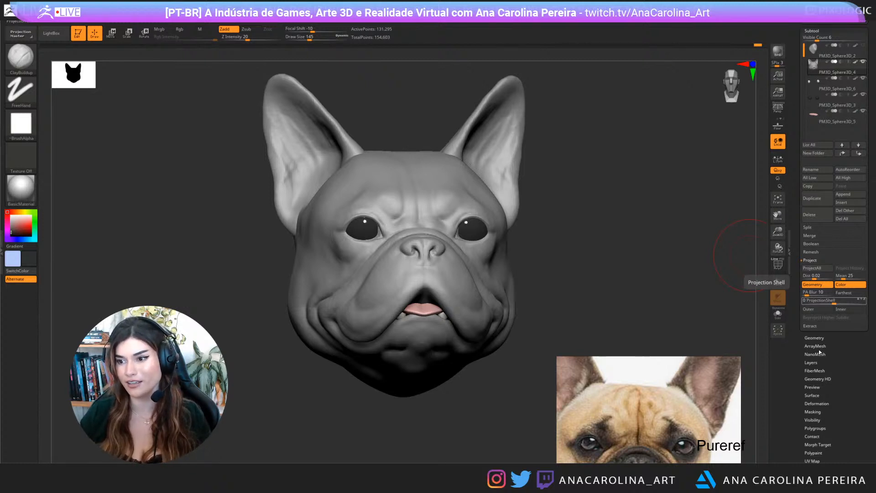
{"action": "mouse_move", "coordinate": [829, 367]}
{"action": "left_mouse_down"}
{"action": "mouse_move", "coordinate": [835, 329]}
{"action": "mouse_move", "coordinate": [842, 371]}
{"action": "left_mouse_up"}
{"action": "left_click", "coordinate": [815, 323]}
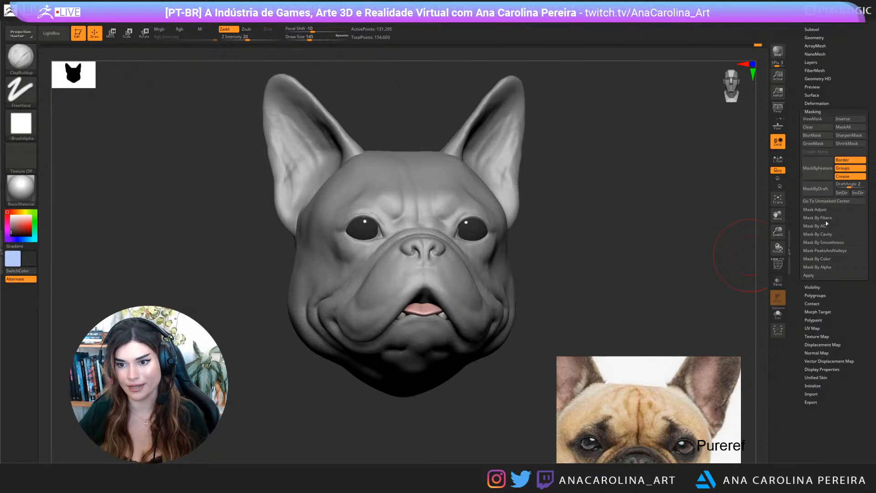
{"action": "left_click", "coordinate": [819, 234]}
{"action": "left_click_drag", "start_coordinate": [672, 228], "coordinate": [664, 226]}
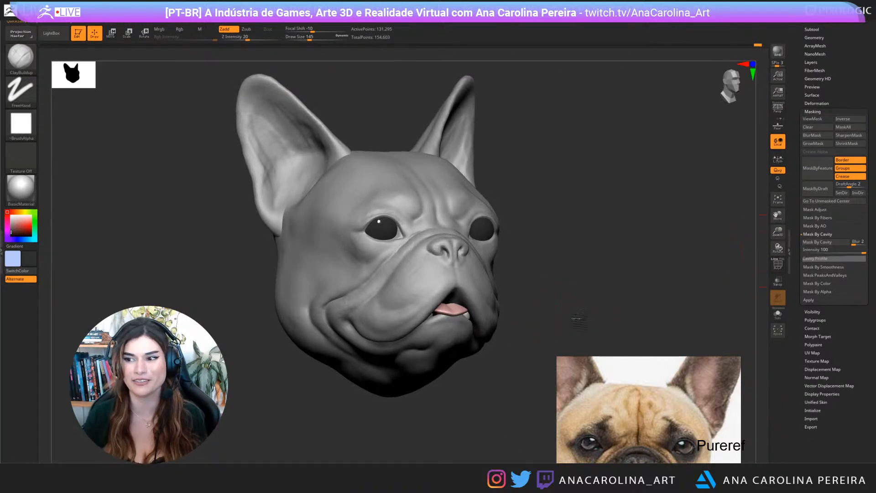
Shift the PureRef reference board down the frontal photo to show the dog's muzzle, mouth and jowls
{"action": "left_click_drag", "start_coordinate": [564, 326], "coordinate": [562, 321], "text": "shift"}
{"action": "middle_click_drag", "start_coordinate": [626, 411], "coordinate": [623, 365]}
{"action": "middle_click_drag", "start_coordinate": [643, 452], "coordinate": [642, 401]}
{"action": "mouse_move", "coordinate": [686, 288]}
{"action": "left_mouse_down"}
{"action": "mouse_move", "coordinate": [677, 233]}
{"action": "mouse_move", "coordinate": [677, 253]}
{"action": "left_mouse_up"}
{"action": "key", "text": "b"}
{"action": "left_click", "coordinate": [677, 253]}
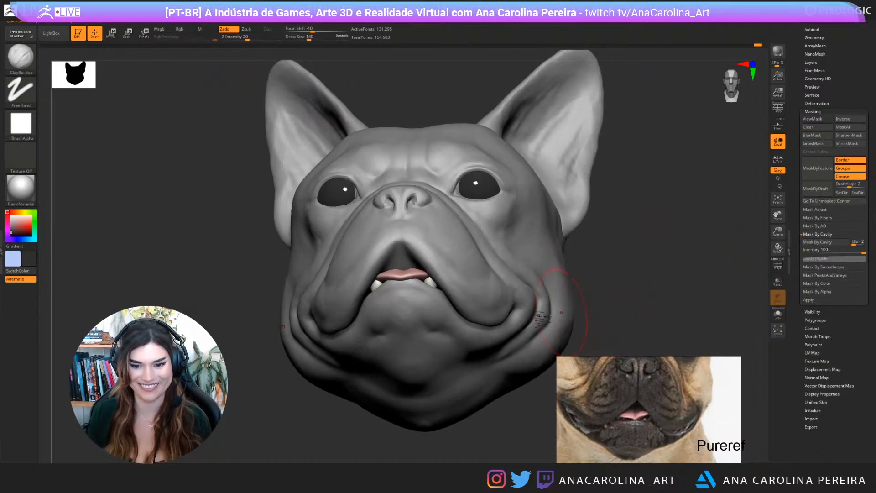
Set the ClayBuildup draw size to 97 and inspect the chin and jowls from below and from the side
{"action": "key", "text": "space"}
{"action": "left_click_drag", "start_coordinate": [538, 304], "coordinate": [522, 304]}
{"action": "right_click_drag", "start_coordinate": [525, 301], "coordinate": [500, 273]}
{"action": "key", "text": "space"}
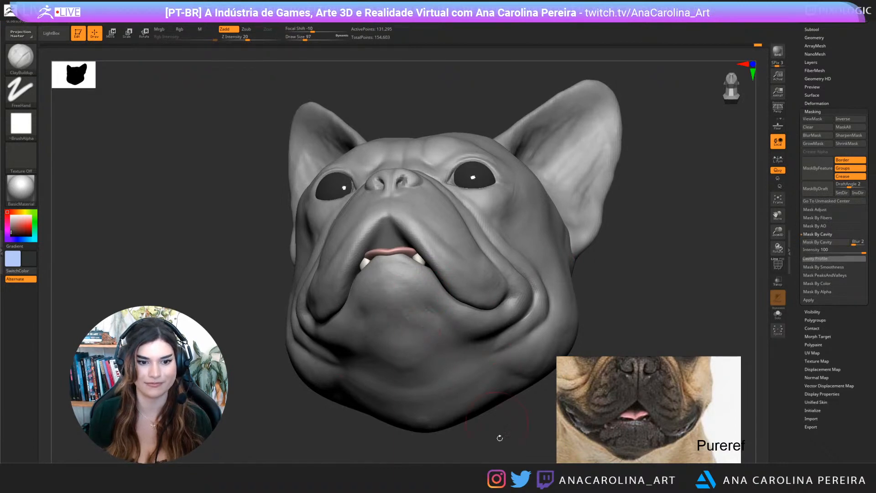
{"action": "right_click_drag", "start_coordinate": [500, 435], "coordinate": [415, 360]}
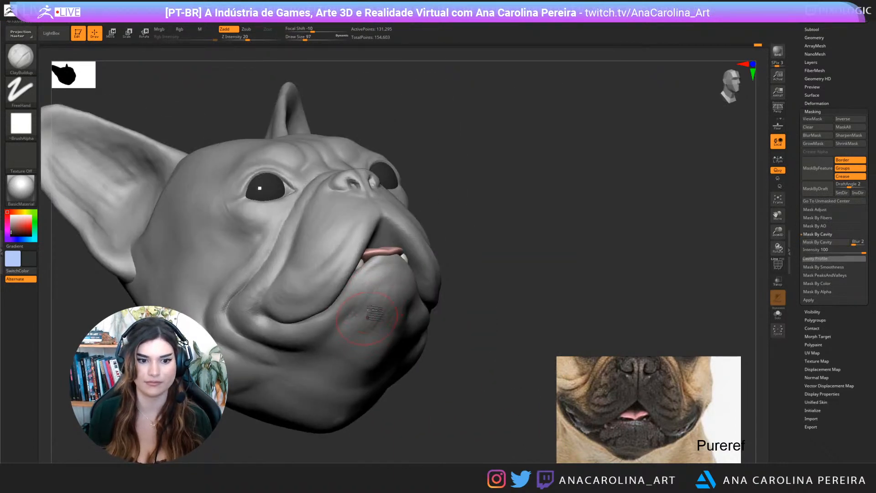
{"action": "mouse_move", "coordinate": [491, 287]}
{"action": "right_mouse_down"}
{"action": "mouse_move", "coordinate": [505, 330]}
{"action": "mouse_move", "coordinate": [489, 274]}
{"action": "mouse_move", "coordinate": [497, 256]}
{"action": "right_mouse_up"}
Switch to the DamStandard brush at draw size 136 and hide the ears and lower jaw to expose the mouth interior
{"action": "key", "text": "b"}
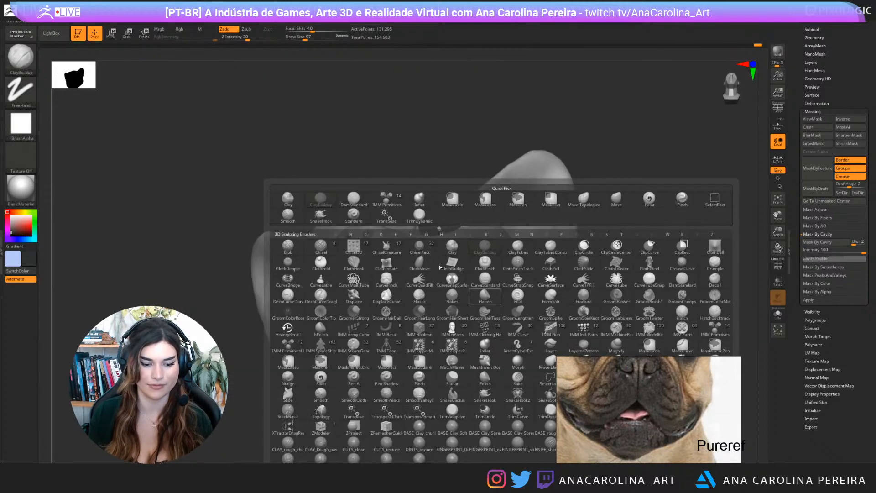
{"action": "key", "text": "d"}
{"action": "key", "text": "s"}
{"action": "left_click_drag", "start_coordinate": [382, 289], "coordinate": [366, 278]}
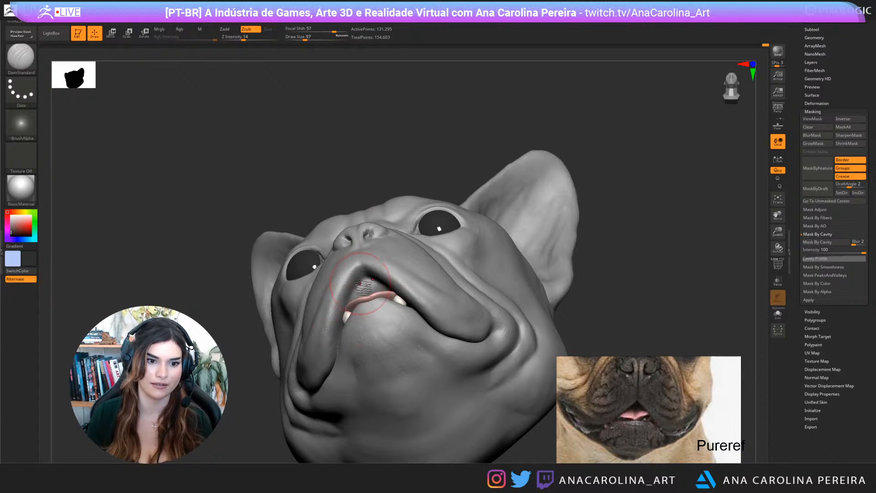
{"action": "left_click", "coordinate": [367, 281], "text": "ctrl+shift"}
{"action": "key", "text": "space"}
{"action": "left_click_drag", "start_coordinate": [320, 340], "coordinate": [338, 340]}
{"action": "right_click_drag", "start_coordinate": [502, 180], "coordinate": [544, 200]}
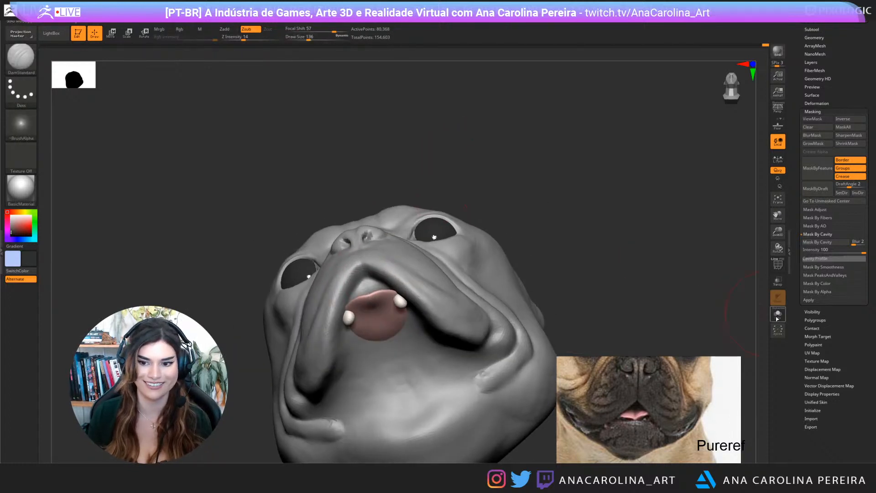
Solo the head subtool to hide the eyes, teeth and tongue, and view the mouth cavity from below
{"action": "left_click_drag", "start_coordinate": [698, 214], "coordinate": [691, 282]}
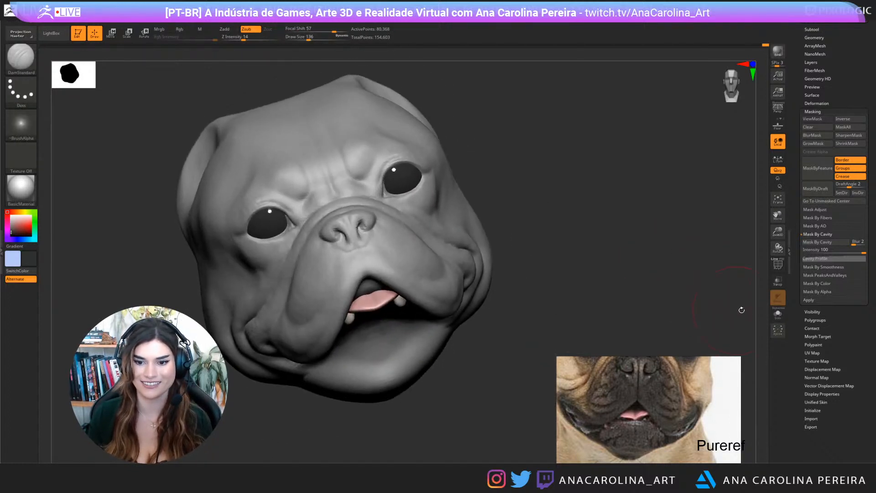
{"action": "left_click", "coordinate": [778, 314]}
{"action": "left_click_drag", "start_coordinate": [593, 255], "coordinate": [565, 194]}
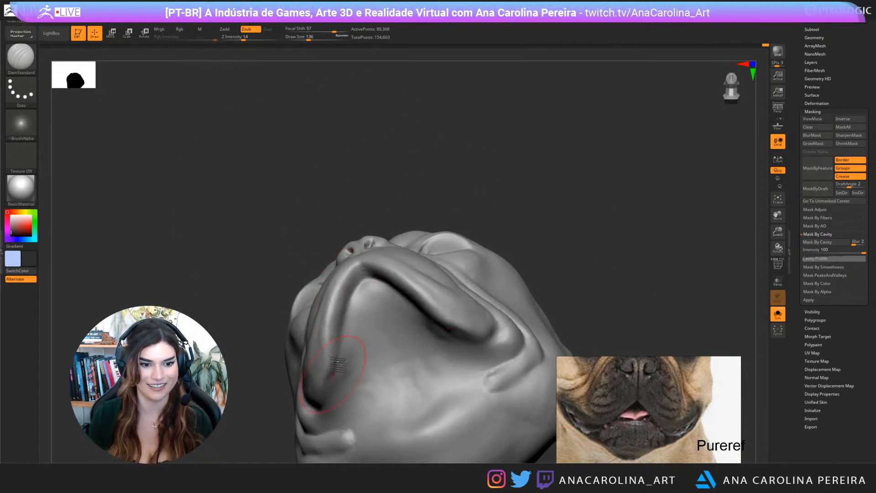
Build up the inside of the mouth beneath the upper lip with the ClayBuildup brush at draw size 112
{"action": "key", "text": "b"}
{"action": "key", "text": "c"}
{"action": "key", "text": "b"}
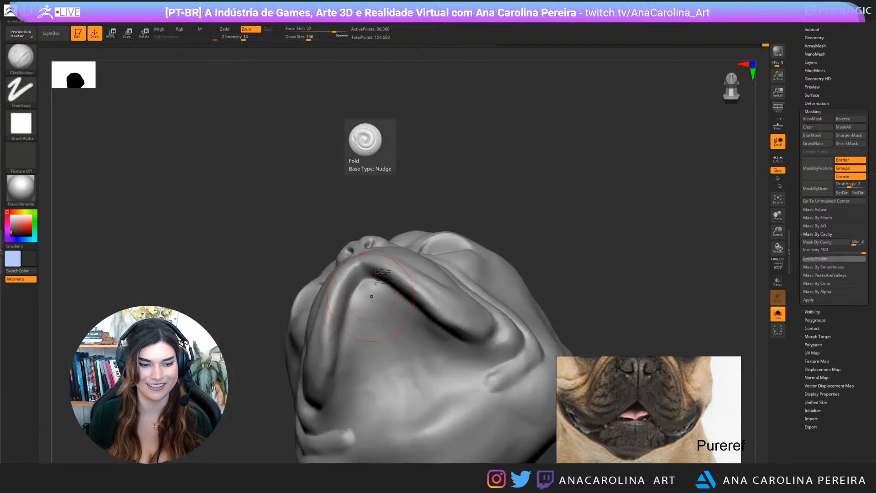
{"action": "key", "text": "space"}
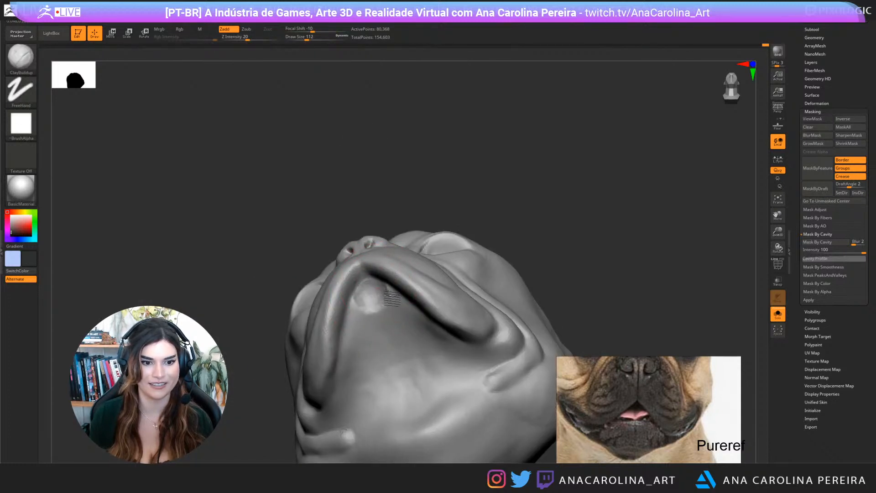
{"action": "left_click_drag", "start_coordinate": [365, 296], "coordinate": [361, 322]}
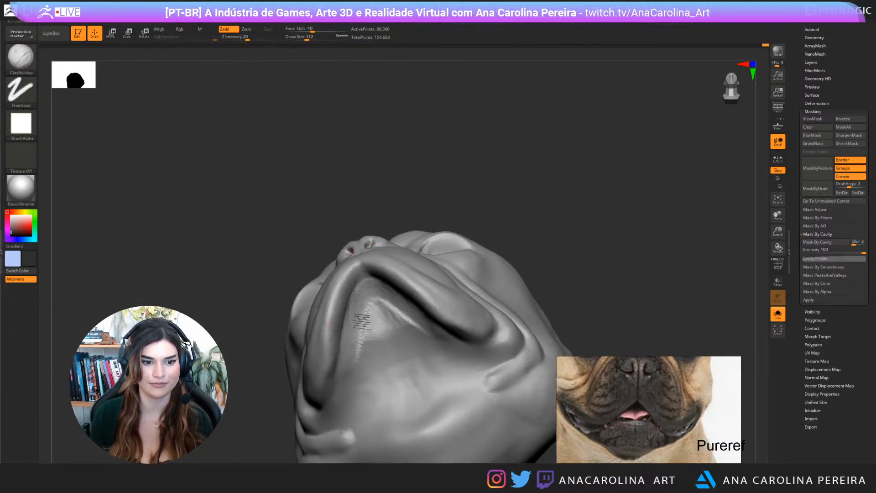
{"action": "left_click_drag", "start_coordinate": [463, 193], "coordinate": [418, 227]}
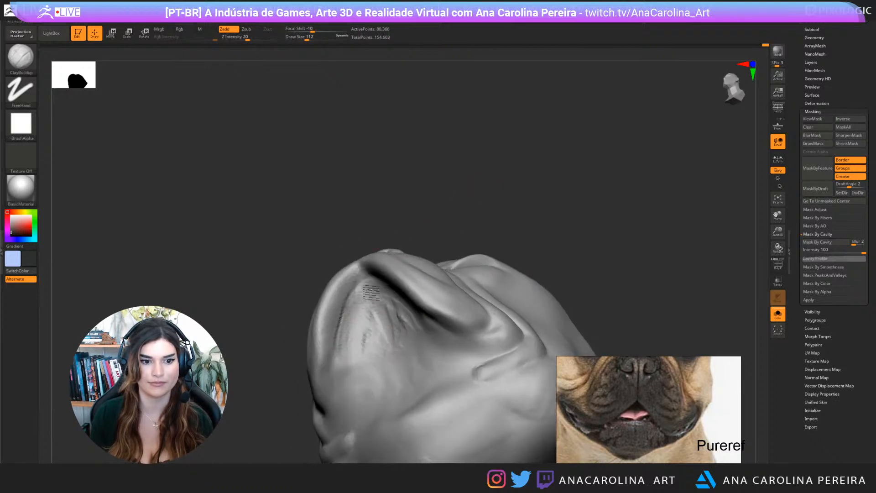
{"action": "left_click_drag", "start_coordinate": [474, 192], "coordinate": [485, 267]}
{"action": "left_click_drag", "start_coordinate": [616, 259], "coordinate": [687, 290]}
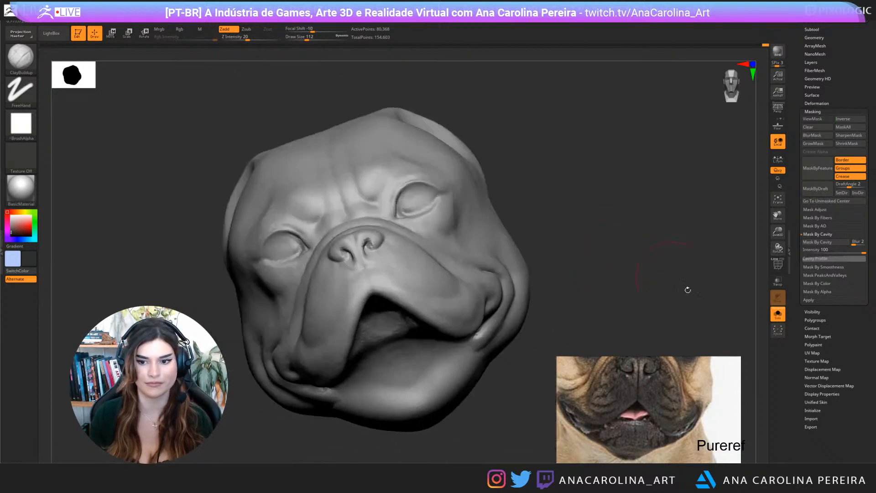
Turn off Solo and unhide the head's ears and lower jaw, with ViewMask enabled
{"action": "left_click", "coordinate": [785, 321]}
{"action": "left_click_drag", "start_coordinate": [714, 318], "coordinate": [645, 260], "text": "alt"}
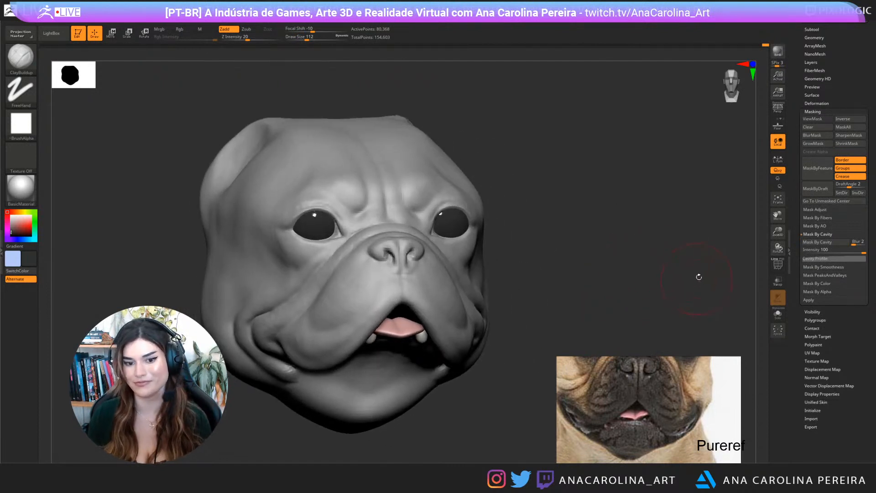
{"action": "key", "text": "ctrl+h"}
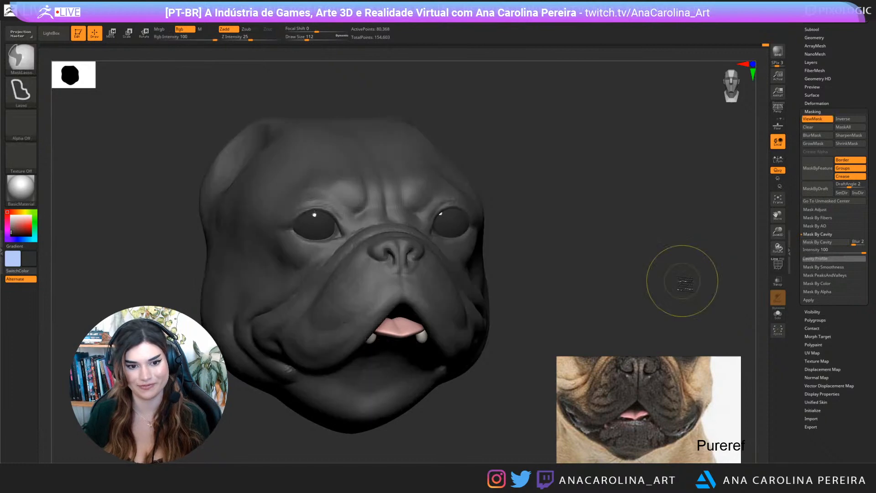
{"action": "left_click", "coordinate": [683, 283], "text": "ctrl"}
{"action": "left_click", "coordinate": [681, 281], "text": "ctrl+shift"}
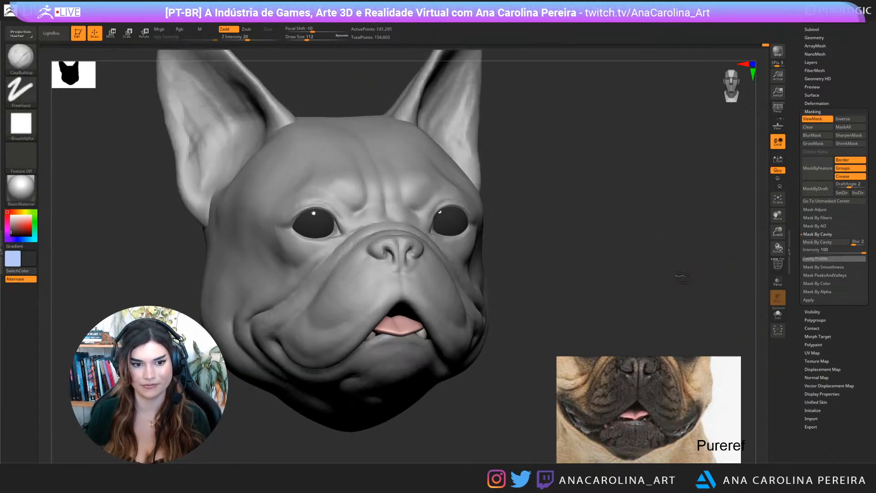
{"action": "left_click_drag", "start_coordinate": [681, 280], "coordinate": [662, 289], "text": "alt"}
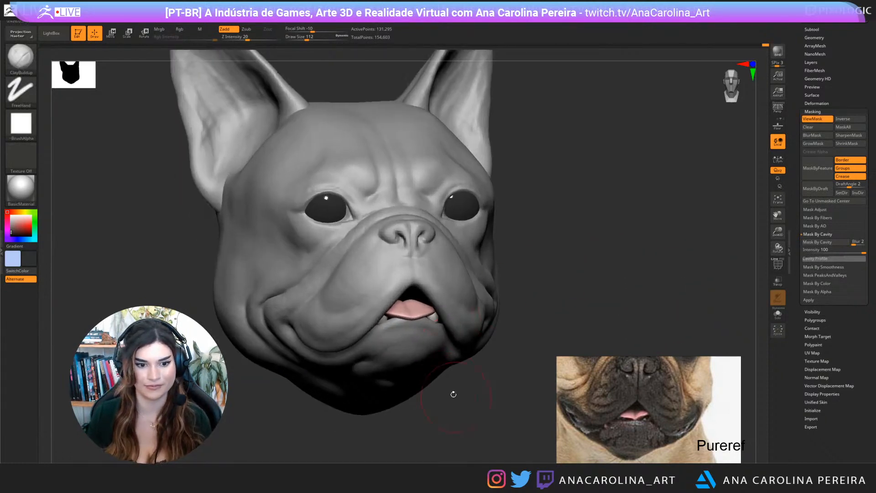
{"action": "left_click_drag", "start_coordinate": [454, 395], "coordinate": [508, 407]}
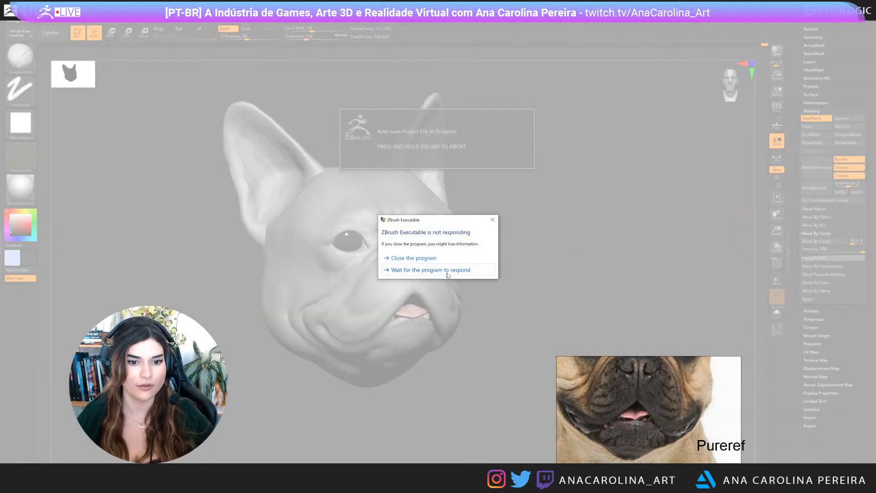
Choose to wait for the unresponsive ZBrush executable instead of closing it
{"action": "left_click", "coordinate": [431, 269]}
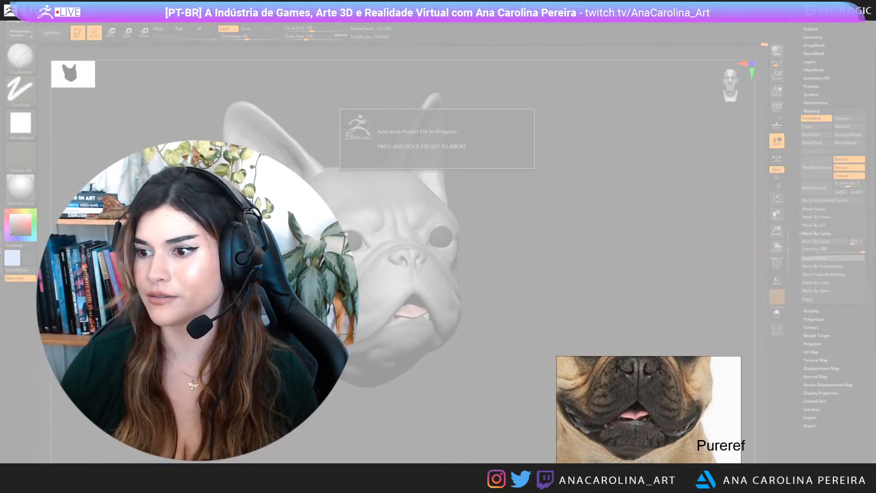
Switch to the browser and open the Firbolg D&D Character thread from the Polycount profile's topics
{"action": "left_click_drag", "start_coordinate": [875, 201], "coordinate": [769, 2]}
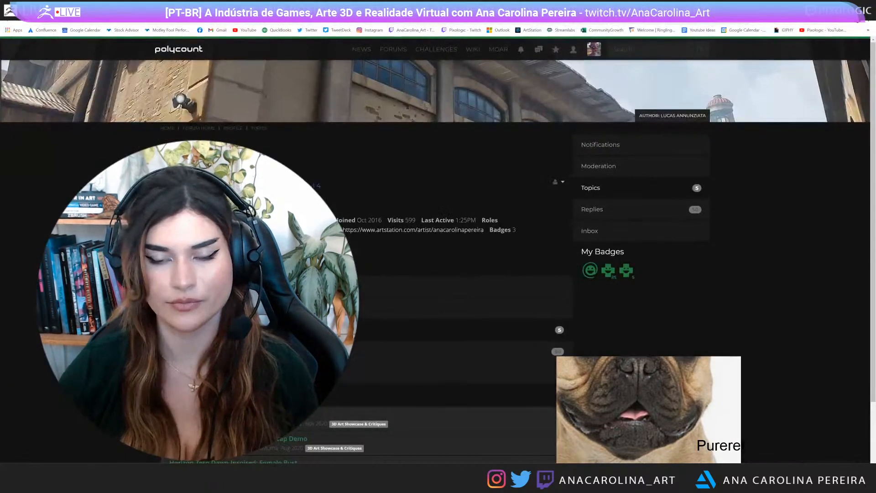
{"action": "scroll", "coordinate": [557, 122], "scroll_direction": "down", "scroll_amount": 2}
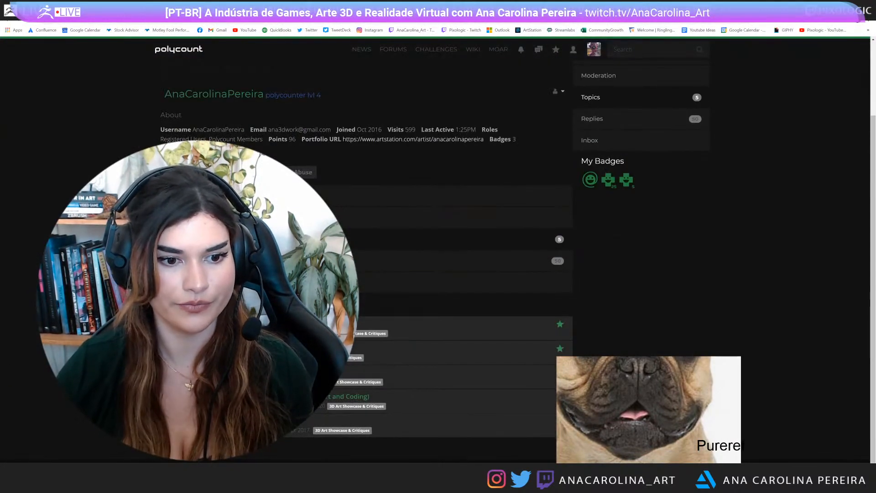
{"action": "left_click", "coordinate": [475, 343]}
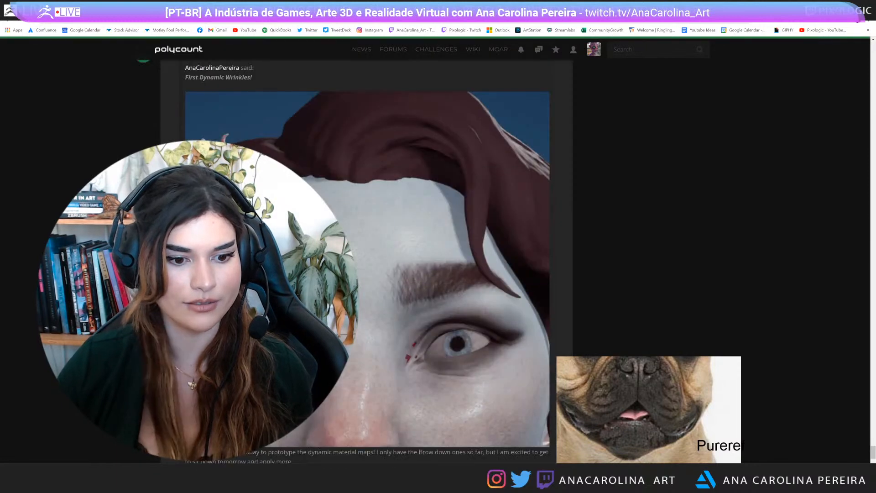
Examine the Firbolg thread's hair and brow renders, earlier iterations, and the feedback post with its eyelash overpaint
{"action": "scroll", "coordinate": [473, 319], "scroll_direction": "down", "scroll_amount": 10}
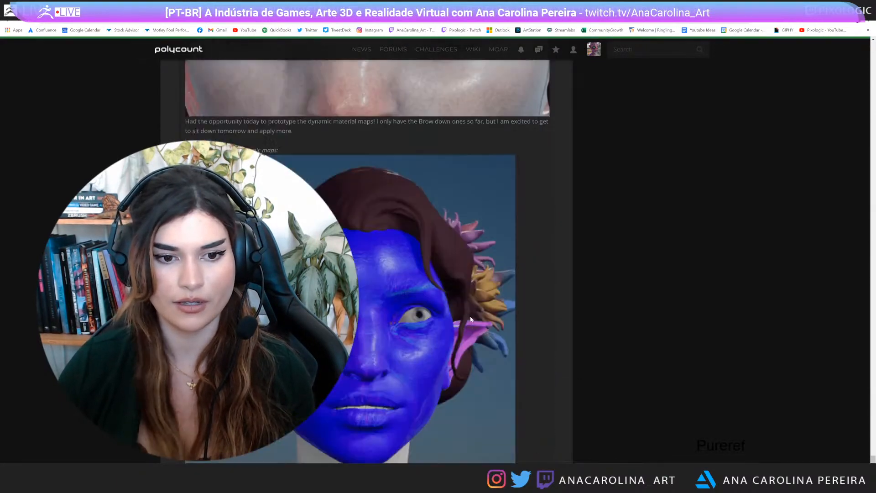
{"action": "scroll", "coordinate": [472, 319], "scroll_direction": "up", "scroll_amount": 6}
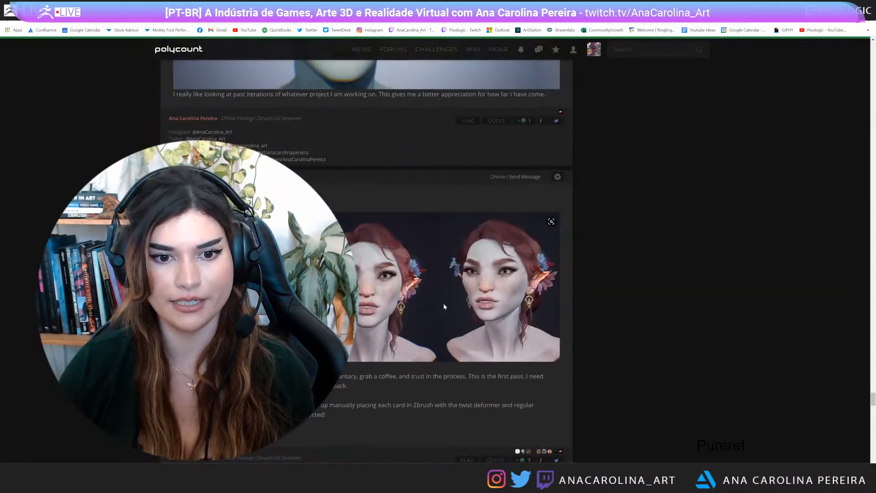
{"action": "scroll", "coordinate": [493, 328], "scroll_direction": "down", "scroll_amount": 8}
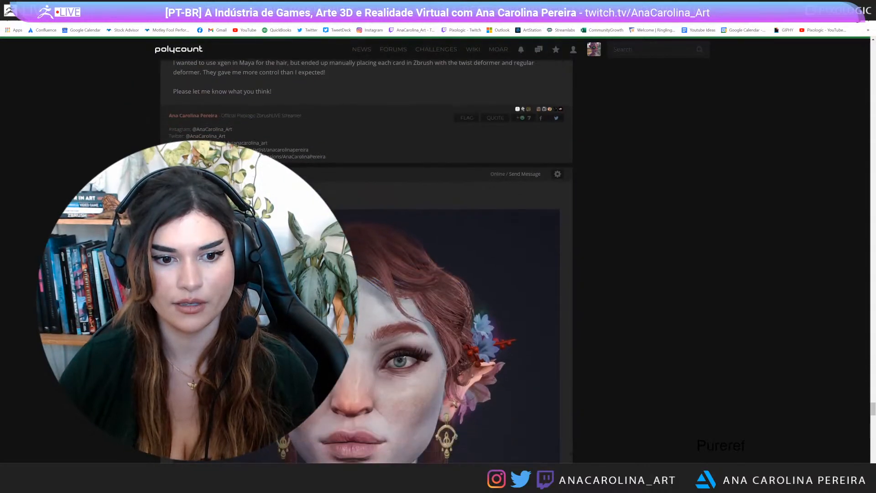
{"action": "left_click_drag", "start_coordinate": [589, 6], "coordinate": [512, 37]}
{"action": "scroll", "coordinate": [465, 274], "scroll_direction": "up", "scroll_amount": 10}
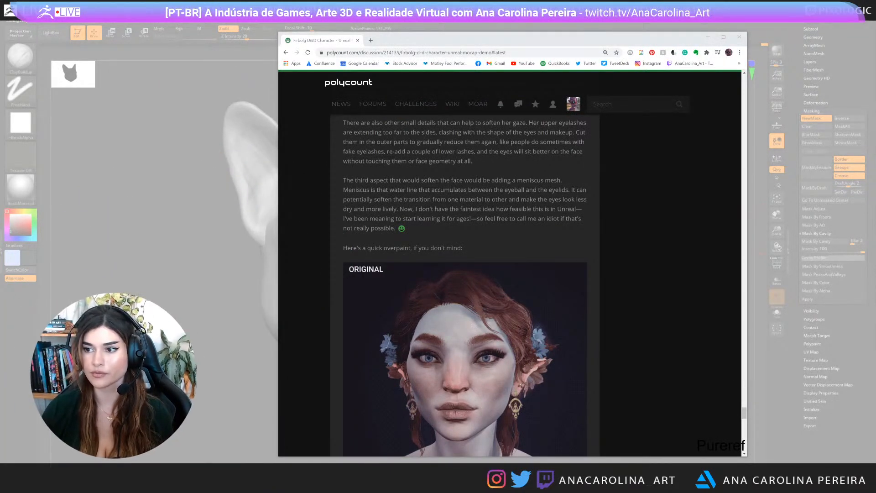
{"action": "double_click", "coordinate": [666, 40]}
{"action": "scroll", "coordinate": [591, 88], "scroll_direction": "down", "scroll_amount": 3}
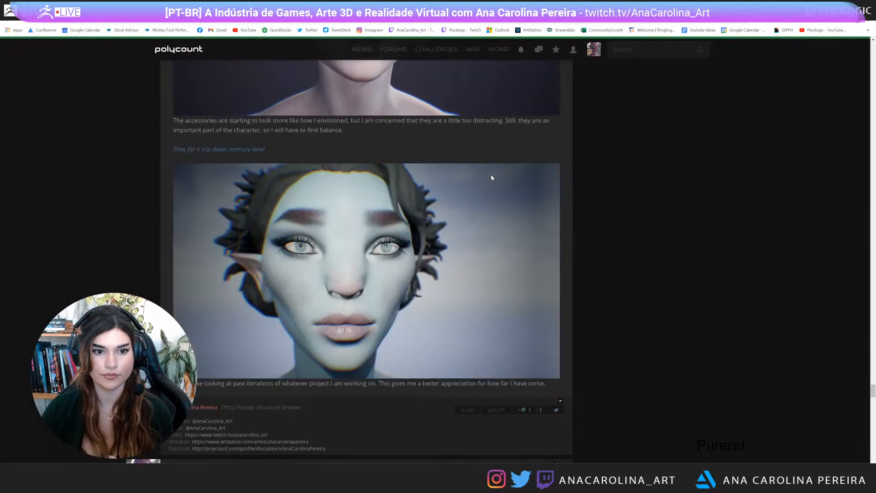
{"action": "scroll", "coordinate": [492, 178], "scroll_direction": "down", "scroll_amount": 15}
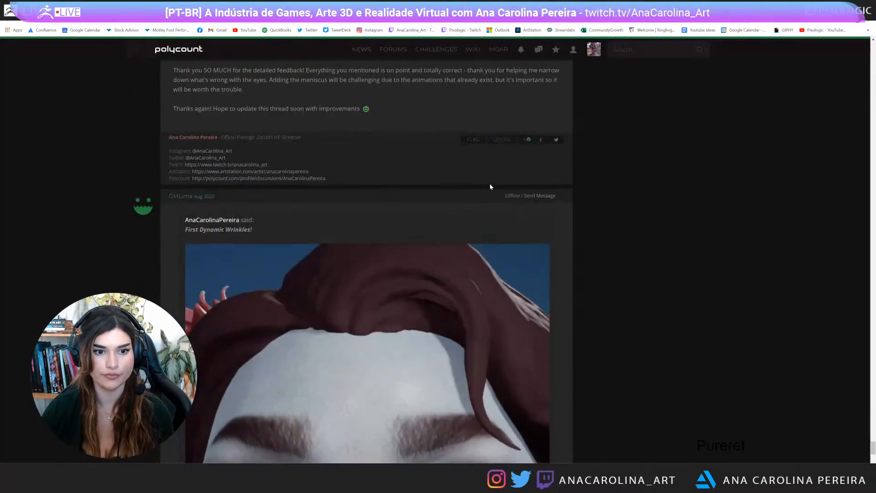
{"action": "scroll", "coordinate": [491, 187], "scroll_direction": "up", "scroll_amount": 15}
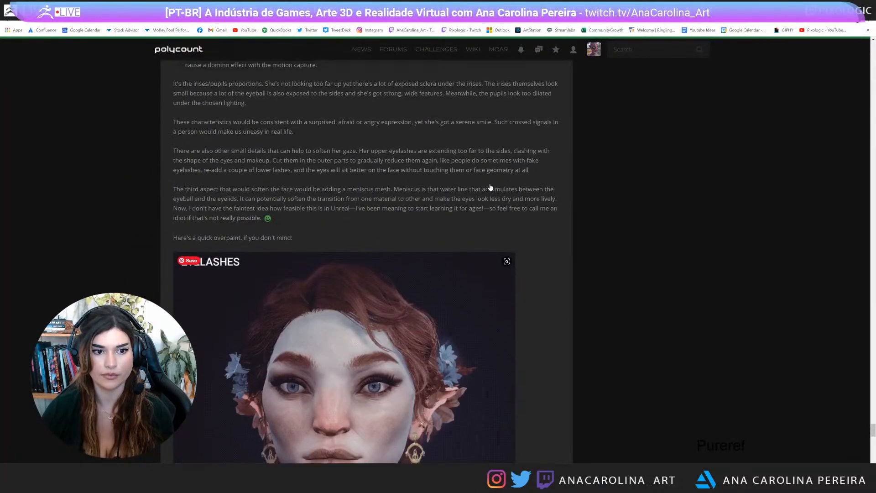
{"action": "scroll", "coordinate": [491, 187], "scroll_direction": "up", "scroll_amount": 12}
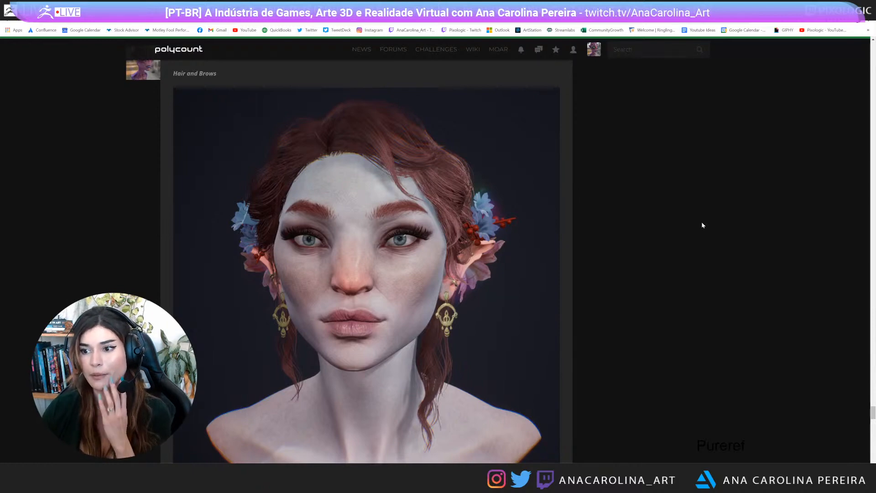
Examine the thread's dynamic wrinkle posts, including the smile maps and the blue wrinkle mask preview
{"action": "scroll", "coordinate": [670, 253], "scroll_direction": "up", "scroll_amount": 8}
{"action": "scroll", "coordinate": [669, 254], "scroll_direction": "down", "scroll_amount": 12}
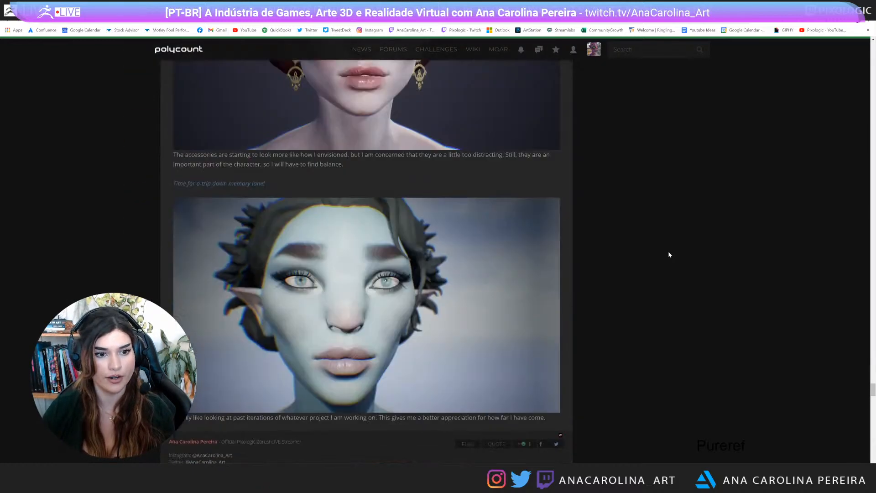
{"action": "scroll", "coordinate": [669, 254], "scroll_direction": "up", "scroll_amount": 10}
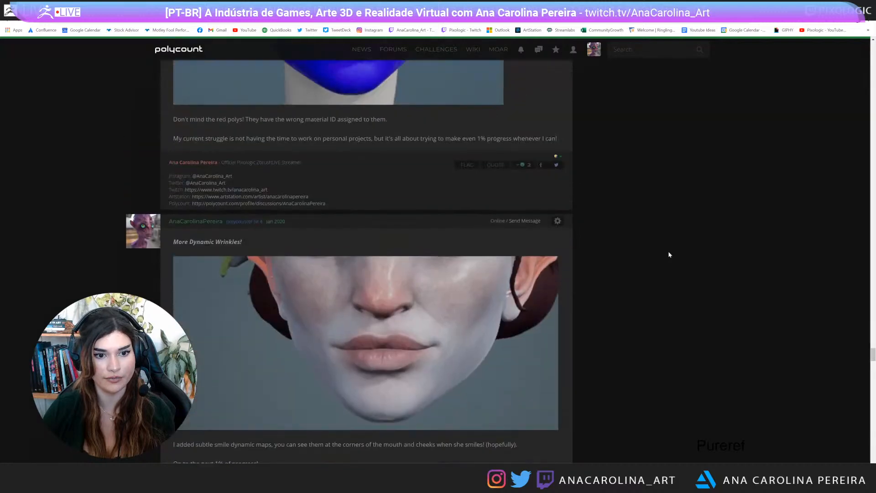
{"action": "scroll", "coordinate": [670, 255], "scroll_direction": "down", "scroll_amount": 2}
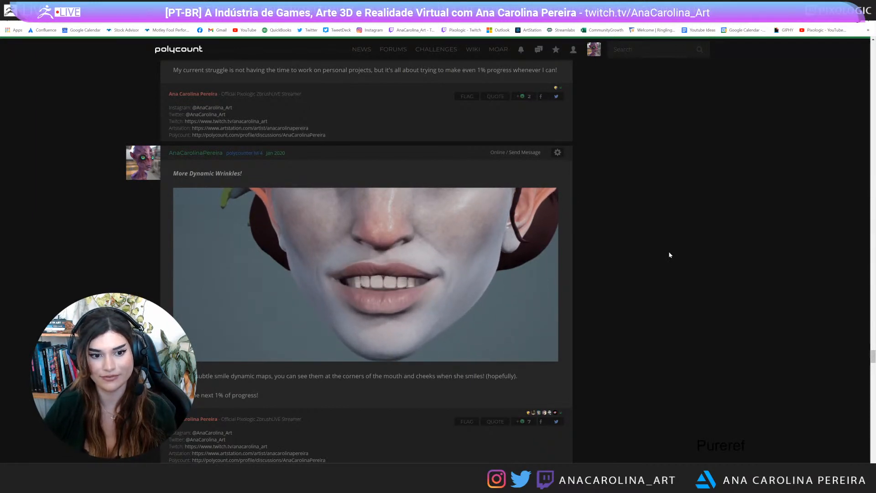
{"action": "scroll", "coordinate": [669, 254], "scroll_direction": "up", "scroll_amount": 7}
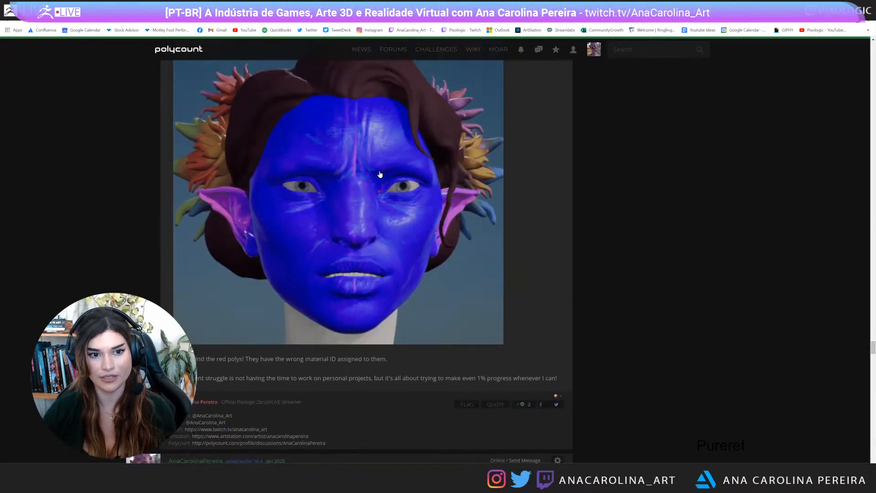
{"action": "scroll", "coordinate": [380, 174], "scroll_direction": "up", "scroll_amount": 1}
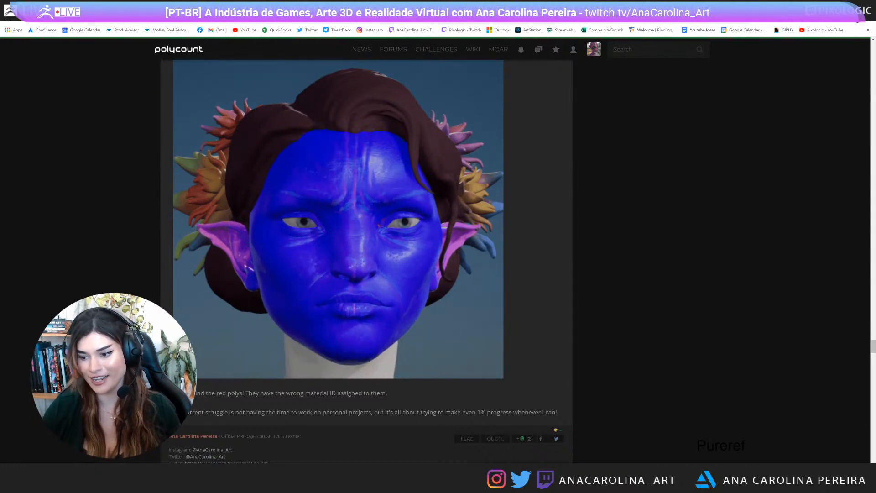
{"action": "scroll", "coordinate": [620, 418], "scroll_direction": "up", "scroll_amount": 5}
{"action": "scroll", "coordinate": [620, 416], "scroll_direction": "up", "scroll_amount": 10}
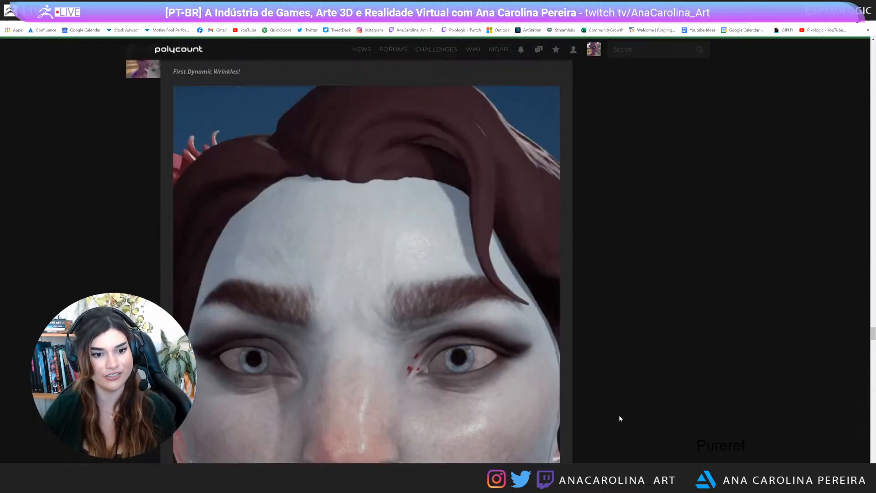
Review the thread's teeth and smile refinement, second morph iteration, and the sculpt images with flowers and earrings
{"action": "scroll", "coordinate": [618, 412], "scroll_direction": "down", "scroll_amount": 5}
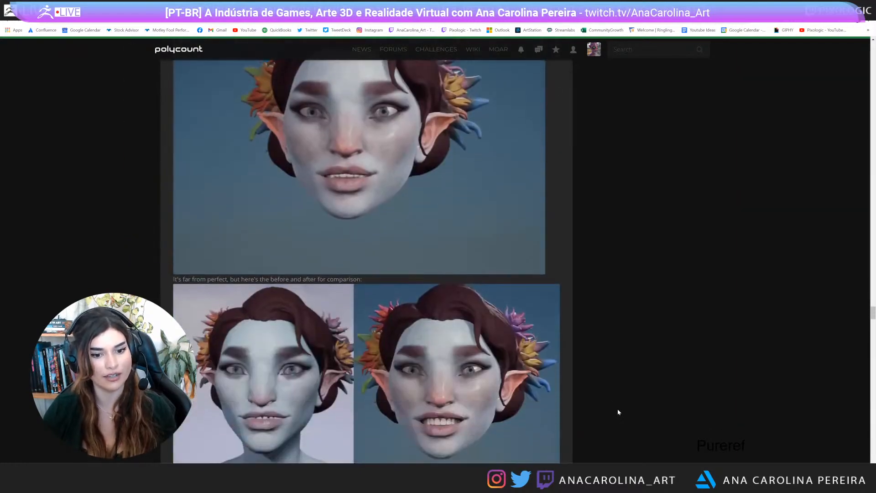
{"action": "scroll", "coordinate": [615, 404], "scroll_direction": "up", "scroll_amount": 4}
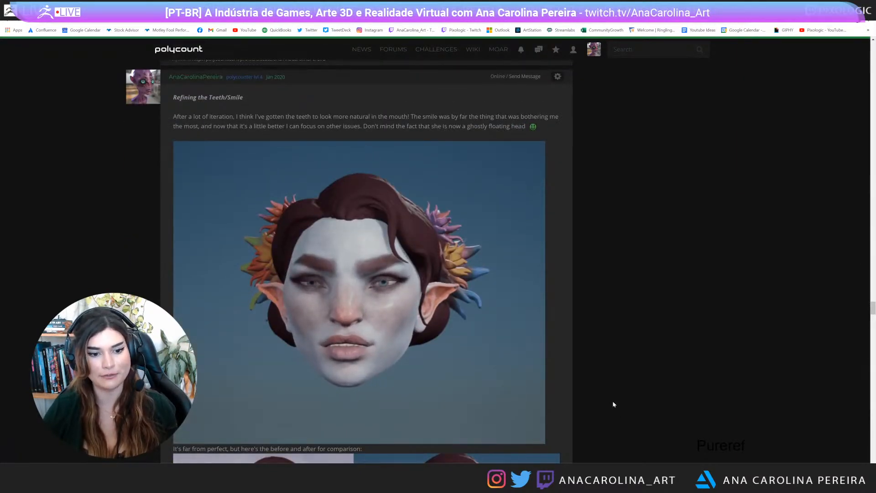
{"action": "scroll", "coordinate": [613, 405], "scroll_direction": "up", "scroll_amount": 10}
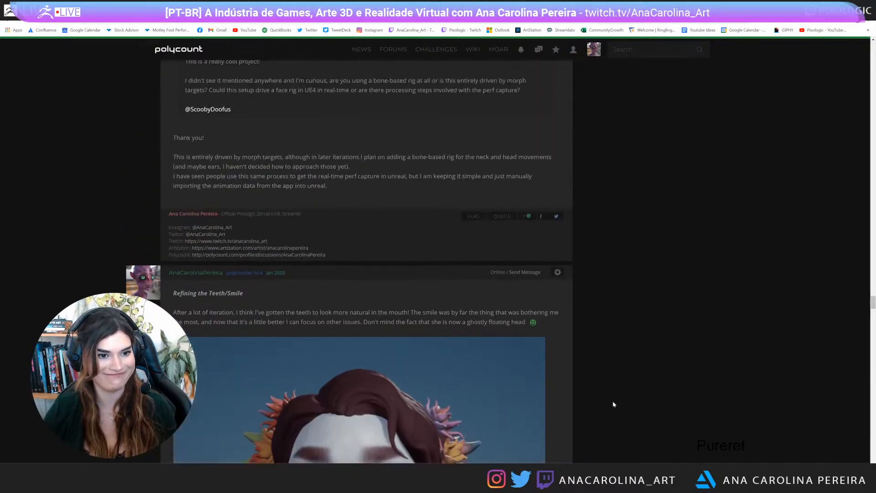
{"action": "scroll", "coordinate": [614, 404], "scroll_direction": "up", "scroll_amount": 15}
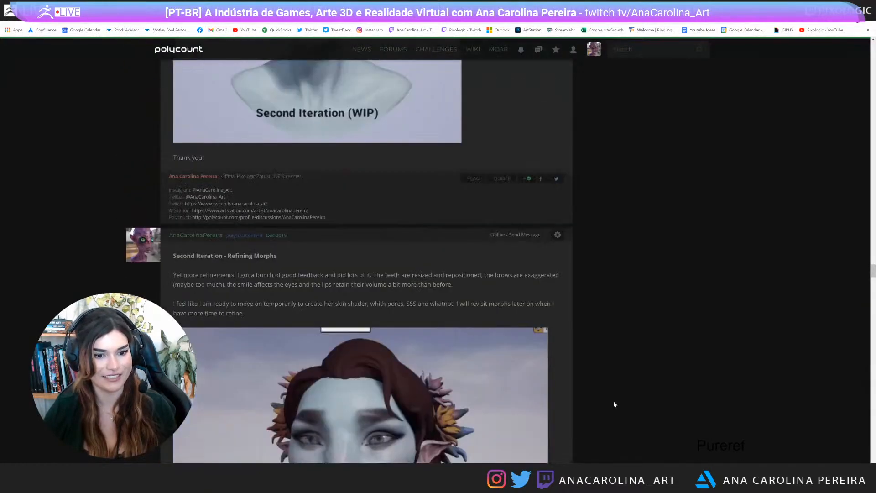
{"action": "scroll", "coordinate": [615, 404], "scroll_direction": "up", "scroll_amount": 15}
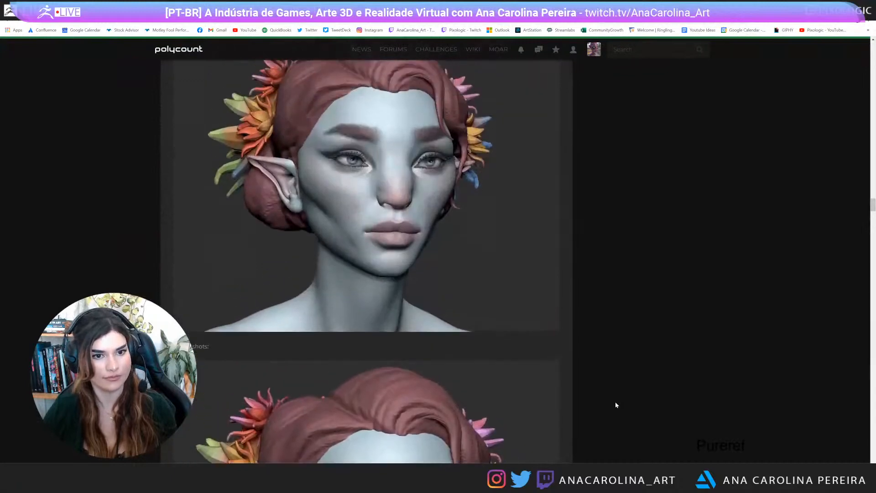
{"action": "scroll", "coordinate": [616, 405], "scroll_direction": "down", "scroll_amount": 18}
{"action": "scroll", "coordinate": [617, 405], "scroll_direction": "up", "scroll_amount": 3}
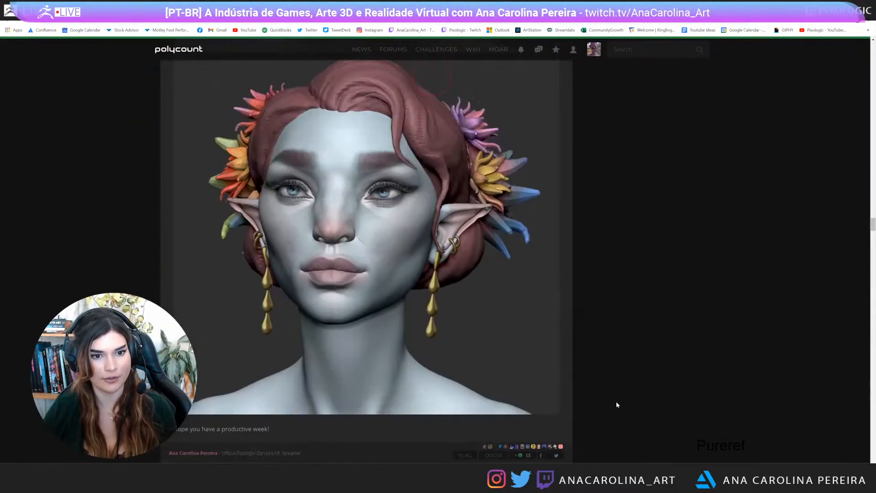
{"action": "scroll", "coordinate": [616, 404], "scroll_direction": "up", "scroll_amount": 1}
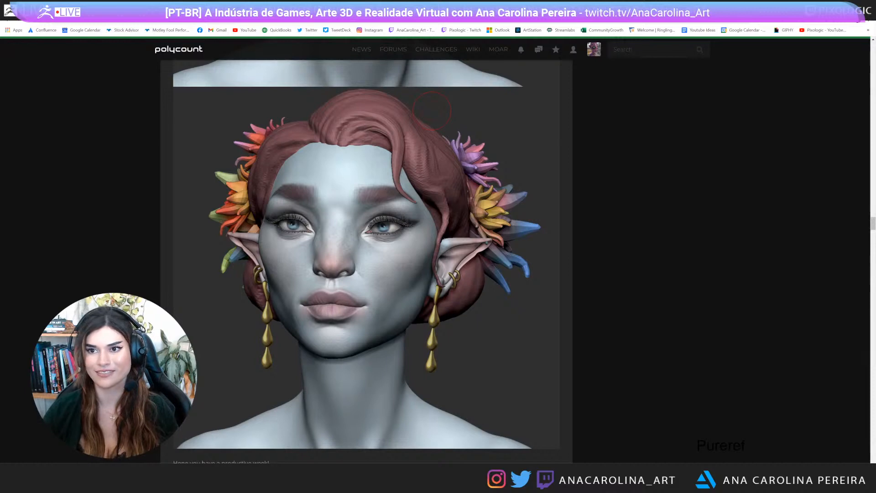
Minimize the browser, resolve the unresponsive ZBrush executable prompt, and dismiss the abnormal termination notice in the restarted ZBrush
{"action": "key", "text": "super+Down"}
{"action": "key", "text": "super+Down"}
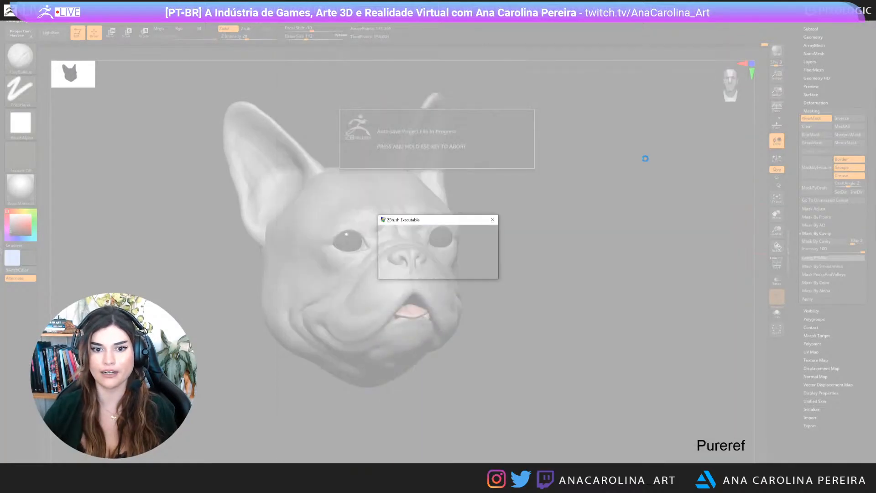
{"action": "left_click", "coordinate": [438, 259]}
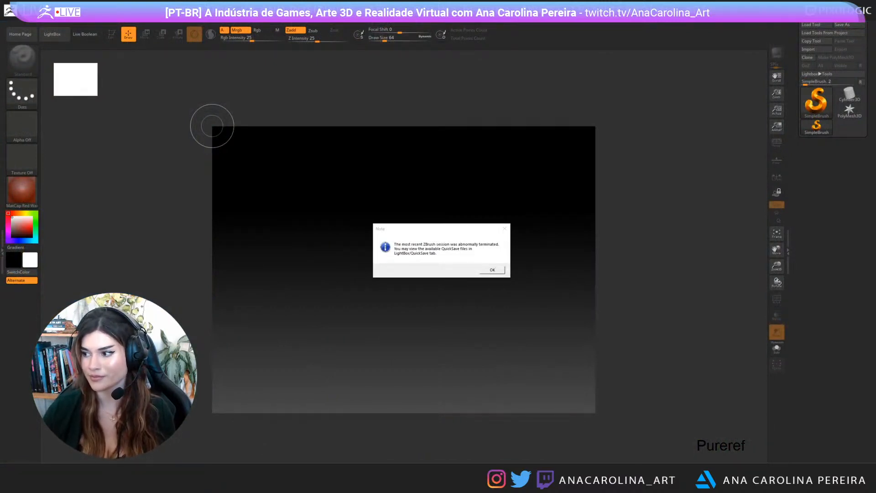
{"action": "left_click", "coordinate": [497, 272]}
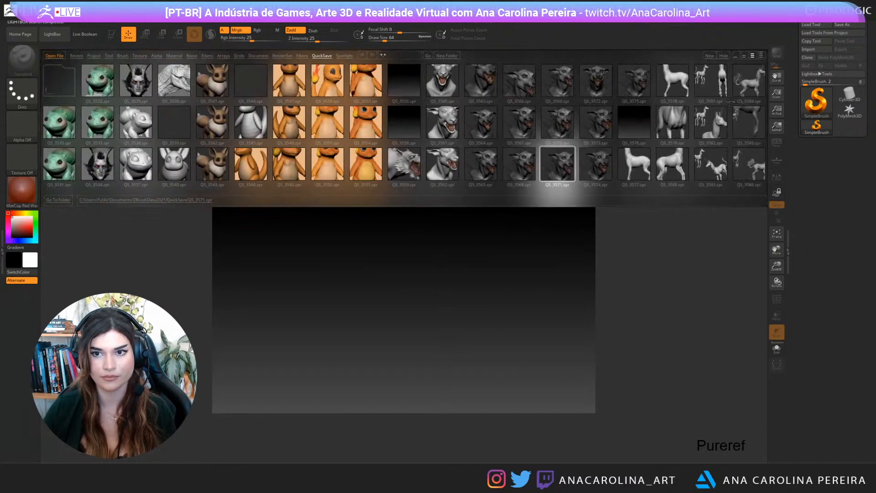
Bring the ZBrush window with the recovered QS_3986 project onto the main screen, maximize it, and face the dog head forward
{"action": "left_click", "coordinate": [846, 5]}
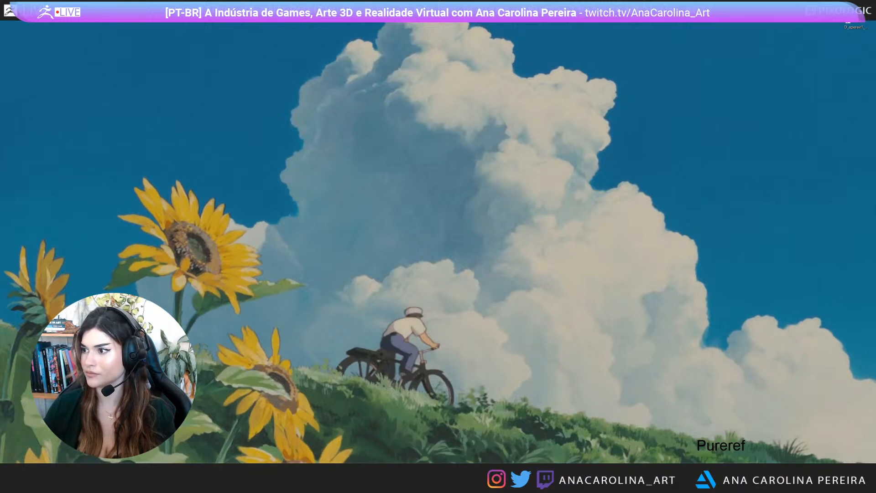
{"action": "left_click_drag", "start_coordinate": [875, 131], "coordinate": [309, 116]}
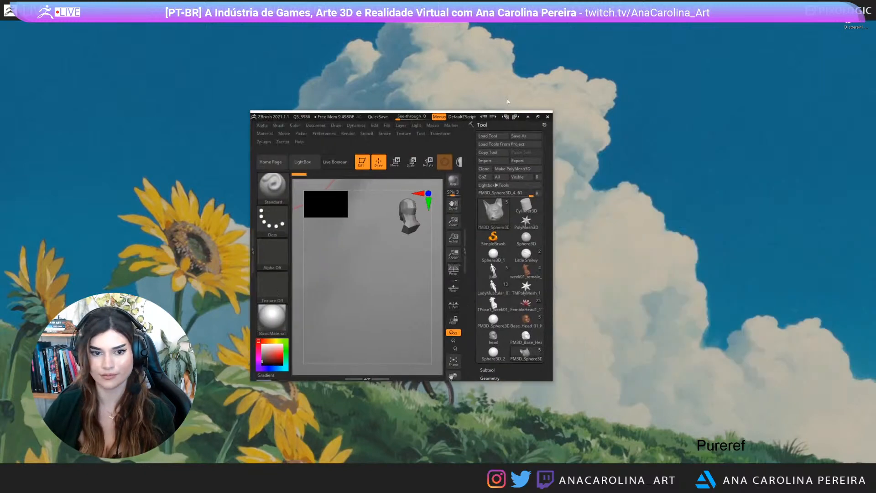
{"action": "left_click", "coordinate": [538, 117]}
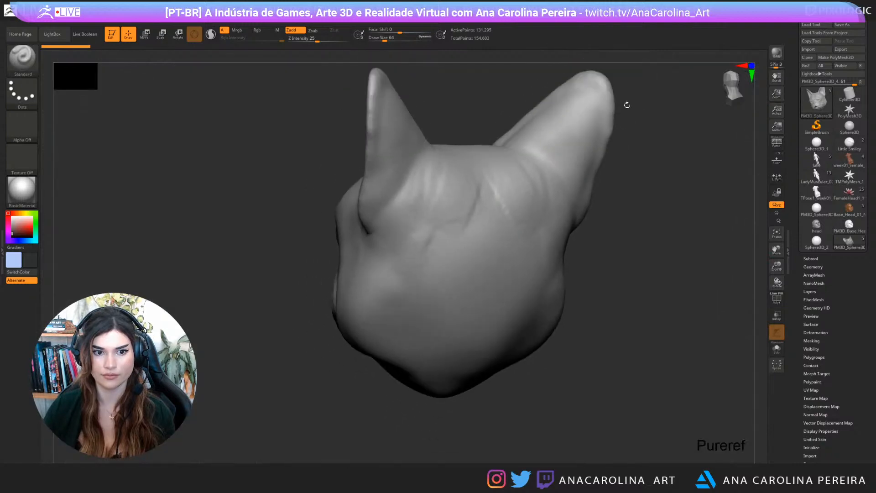
{"action": "left_click_drag", "start_coordinate": [627, 105], "coordinate": [685, 195]}
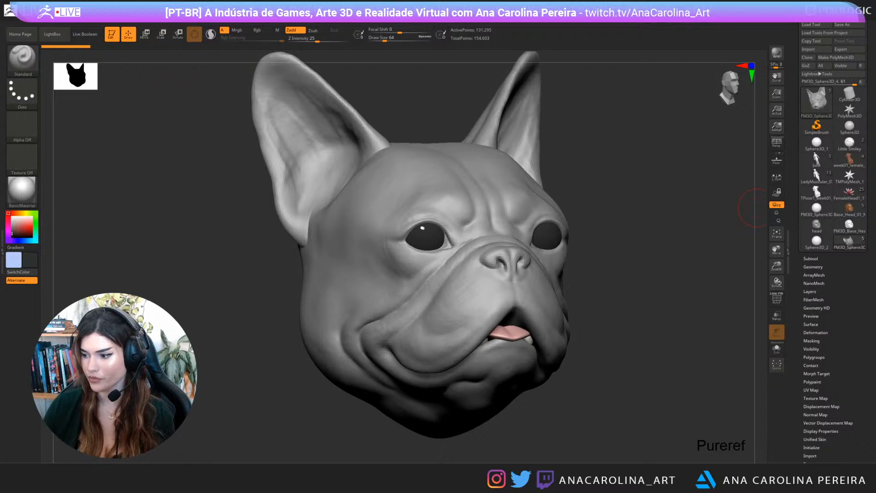
Bring up the PureRef bulldog photo showing the whole face and match the sculpt's view to it
{"action": "key", "text": "alt+Tab"}
{"action": "scroll", "coordinate": [648, 409], "scroll_direction": "down", "scroll_amount": 3}
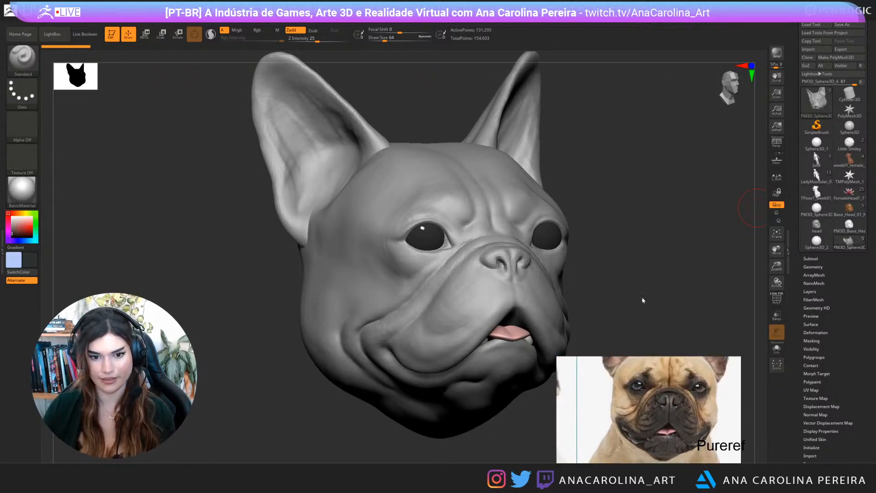
{"action": "left_click_drag", "start_coordinate": [643, 300], "coordinate": [617, 210]}
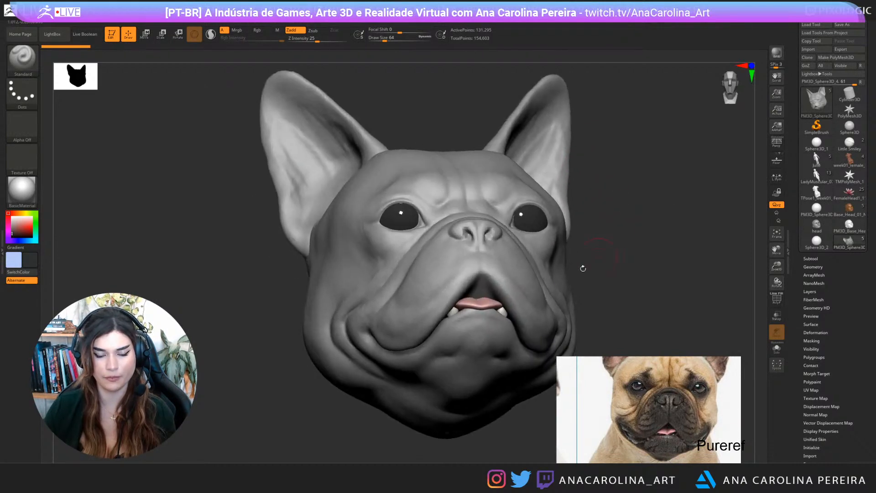
Isolate the main head polygroup without the ears and lower jaw, and turn on Solo
{"action": "left_click", "coordinate": [519, 307], "text": "ctrl+shift"}
{"action": "left_click_drag", "start_coordinate": [587, 315], "coordinate": [607, 279]}
{"action": "left_click", "coordinate": [777, 348]}
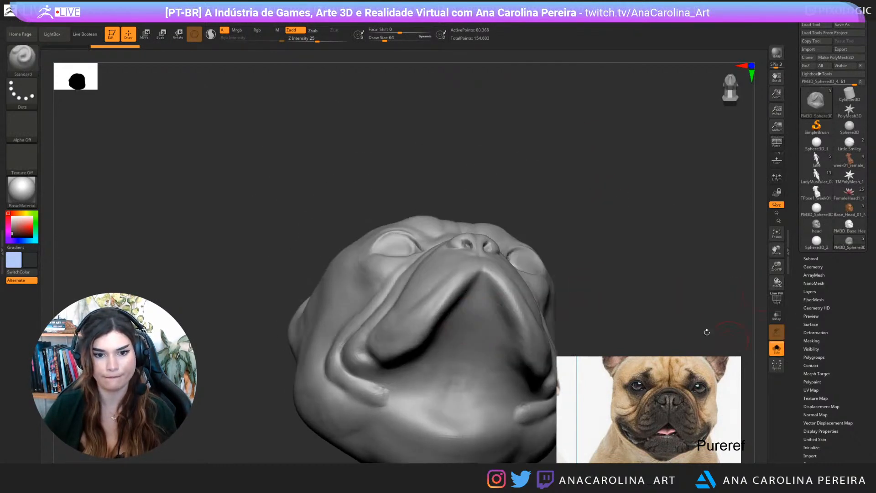
{"action": "left_click_drag", "start_coordinate": [658, 291], "coordinate": [634, 237], "text": "alt"}
Carve the crease between the upper lip's underside and the mouth interior with the DamStandard brush at draw size 128
{"action": "key", "text": "b"}
{"action": "key", "text": "d"}
{"action": "key", "text": "s"}
{"action": "left_click_drag", "start_coordinate": [634, 269], "coordinate": [593, 251]}
{"action": "key", "text": "space"}
{"action": "left_click_drag", "start_coordinate": [621, 211], "coordinate": [628, 210]}
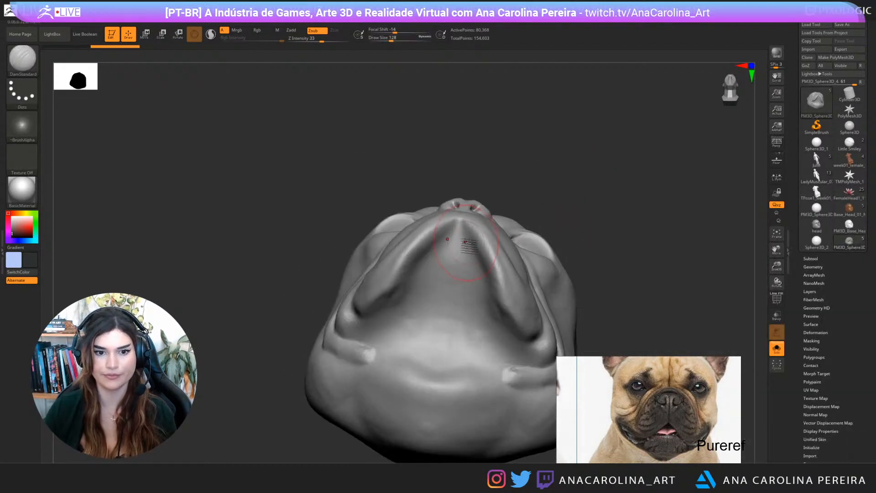
{"action": "left_click_drag", "start_coordinate": [527, 219], "coordinate": [533, 192]}
{"action": "left_click_drag", "start_coordinate": [489, 269], "coordinate": [510, 320]}
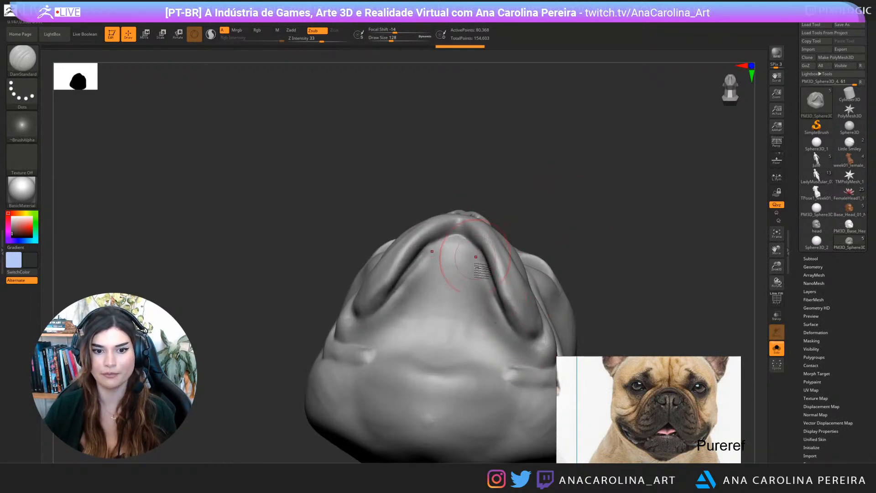
Build up and smooth the mouth interior beneath the upper lip with ClayBuildup at draw size 101, then unhide the ears and lower jaw
{"action": "key", "text": "b"}
{"action": "key", "text": "c"}
{"action": "key", "text": "b"}
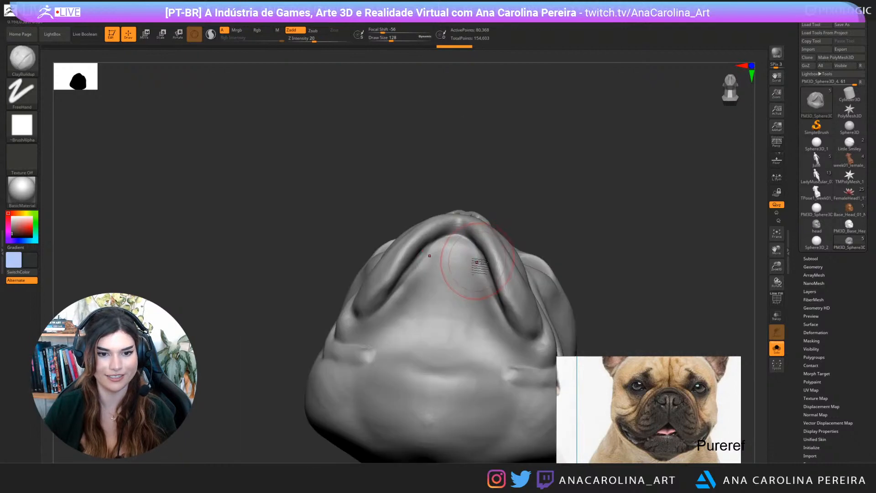
{"action": "key", "text": "space"}
{"action": "mouse_move", "coordinate": [468, 258]}
{"action": "left_mouse_down"}
{"action": "mouse_move", "coordinate": [490, 290]}
{"action": "mouse_move", "coordinate": [490, 313]}
{"action": "left_mouse_up"}
{"action": "right_click_drag", "start_coordinate": [475, 292], "coordinate": [493, 256]}
{"action": "mouse_move", "coordinate": [494, 256]}
{"action": "left_mouse_down"}
{"action": "mouse_move", "coordinate": [484, 292]}
{"action": "mouse_move", "coordinate": [477, 272]}
{"action": "left_mouse_up"}
{"action": "right_click_drag", "start_coordinate": [521, 231], "coordinate": [528, 248]}
{"action": "mouse_move", "coordinate": [495, 258]}
{"action": "left_mouse_down", "text": "shift"}
{"action": "mouse_move", "coordinate": [488, 299]}
{"action": "mouse_move", "coordinate": [507, 298]}
{"action": "left_mouse_up", "text": "shift"}
{"action": "left_click", "coordinate": [582, 215], "text": "ctrl+shift"}
{"action": "left_click_drag", "start_coordinate": [582, 214], "coordinate": [622, 284]}
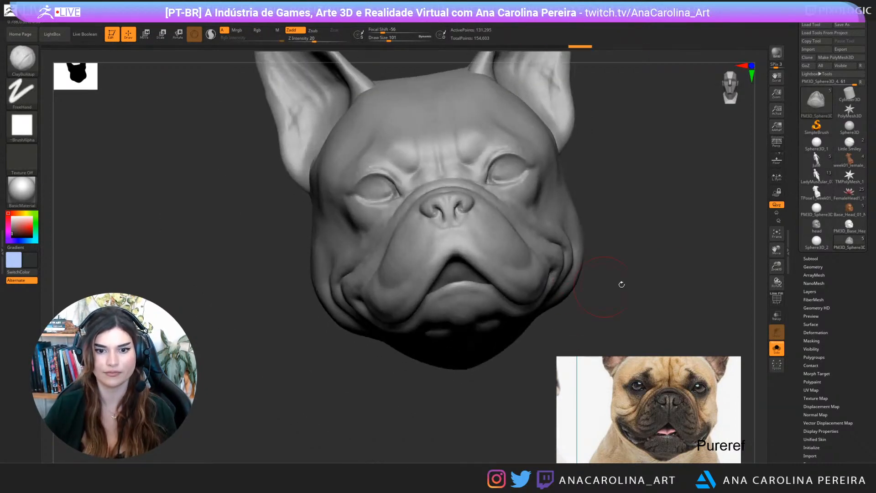
Turn off Solo and deepen the fold between muzzle and cheek using DamStandard at Z Intensity 13, Focal Shift 54 and draw size 154
{"action": "left_click", "coordinate": [778, 350]}
{"action": "mouse_move", "coordinate": [691, 231]}
{"action": "left_mouse_down", "text": "shift"}
{"action": "mouse_move", "coordinate": [691, 240]}
{"action": "mouse_move", "coordinate": [679, 235]}
{"action": "mouse_move", "coordinate": [691, 237]}
{"action": "mouse_move", "coordinate": [641, 256]}
{"action": "left_mouse_up", "text": "shift"}
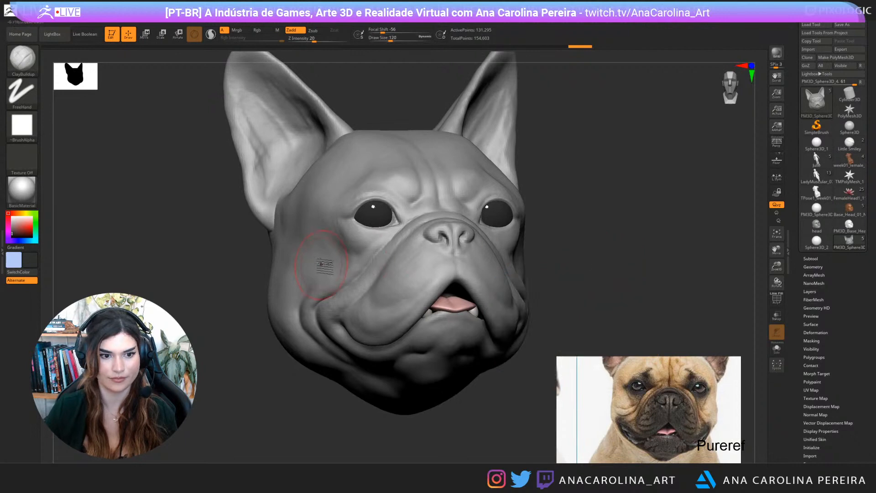
{"action": "key", "text": "b"}
{"action": "key", "text": "d"}
{"action": "key", "text": "s"}
{"action": "left_click_drag", "start_coordinate": [564, 264], "coordinate": [550, 270]}
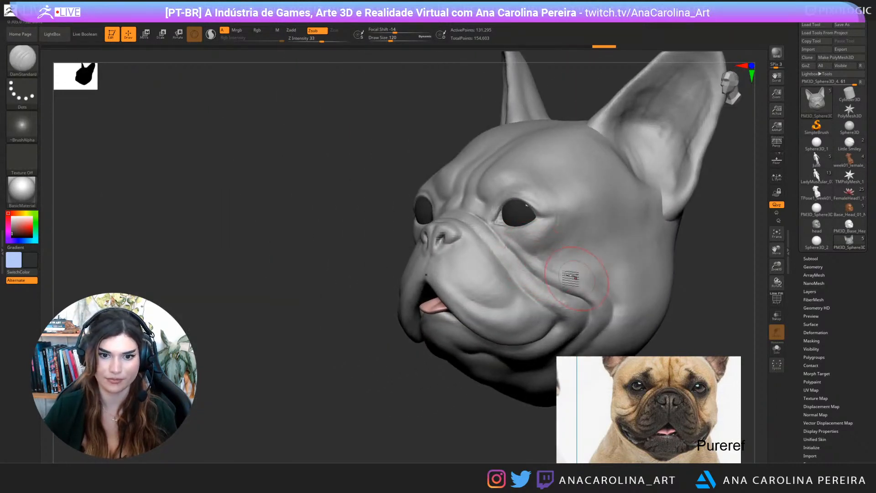
{"action": "key", "text": "space"}
{"action": "left_click_drag", "start_coordinate": [545, 289], "coordinate": [539, 284]}
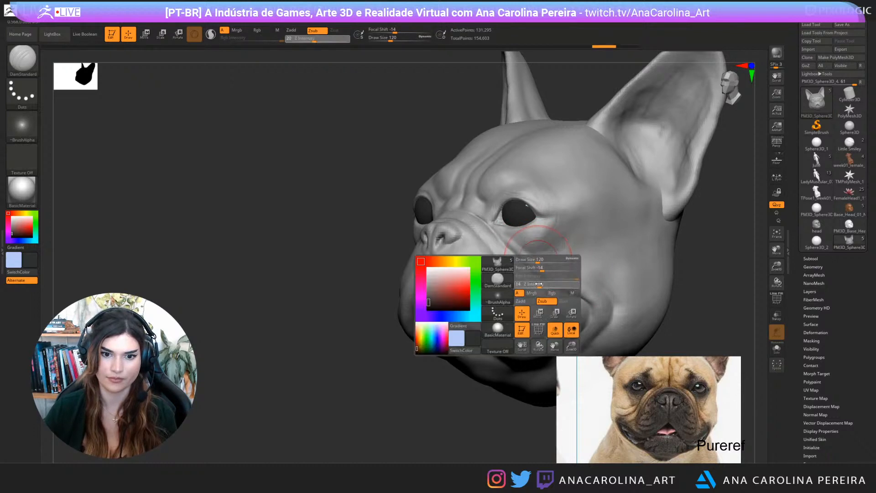
{"action": "right_click_drag", "start_coordinate": [541, 285], "coordinate": [568, 278]}
{"action": "key", "text": "space"}
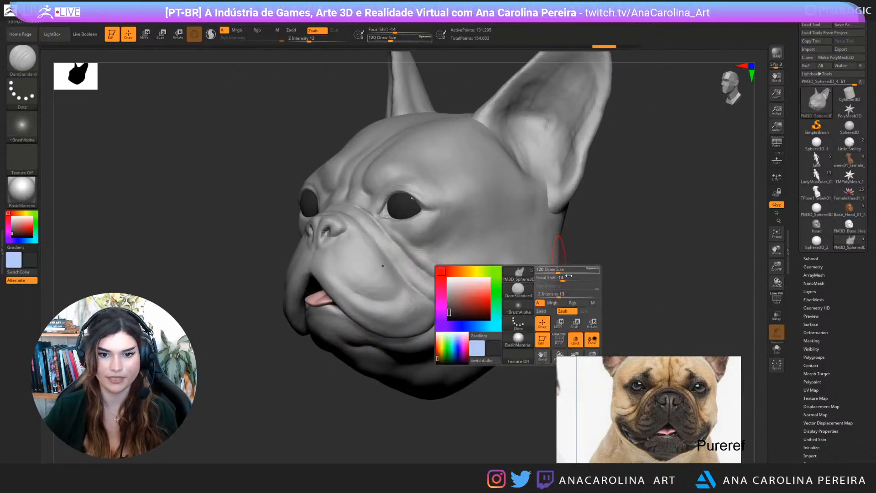
{"action": "mouse_move", "coordinate": [563, 277]}
{"action": "left_mouse_down"}
{"action": "mouse_move", "coordinate": [584, 278]}
{"action": "mouse_move", "coordinate": [558, 272]}
{"action": "left_mouse_up"}
{"action": "key", "text": "space"}
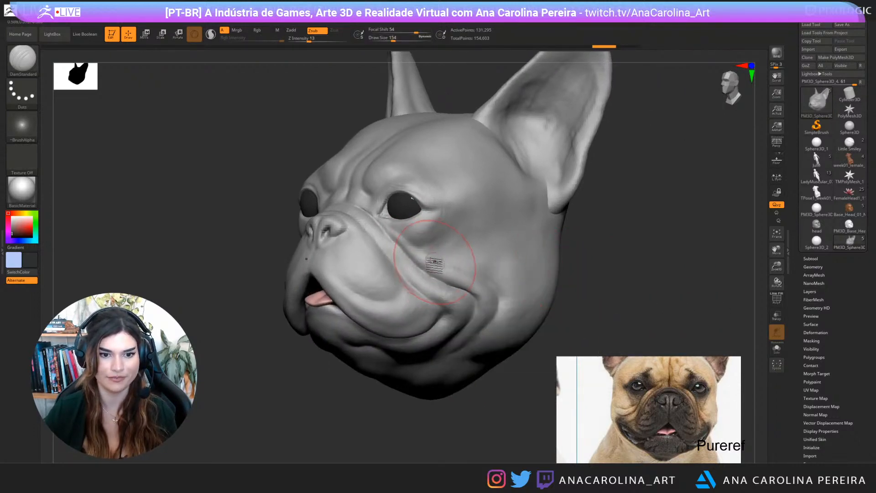
{"action": "left_click_drag", "start_coordinate": [483, 278], "coordinate": [495, 283]}
{"action": "left_click_drag", "start_coordinate": [427, 254], "coordinate": [494, 283]}
{"action": "right_click_drag", "start_coordinate": [635, 279], "coordinate": [639, 276]}
Carve broad, soft creases along the cheek folds and down towards the jaw with DamStandard at draw size 202
{"action": "key", "text": "space"}
{"action": "left_click_drag", "start_coordinate": [639, 274], "coordinate": [644, 274]}
{"action": "mouse_move", "coordinate": [620, 267]}
{"action": "right_mouse_down"}
{"action": "mouse_move", "coordinate": [645, 260]}
{"action": "mouse_move", "coordinate": [457, 238]}
{"action": "right_mouse_up"}
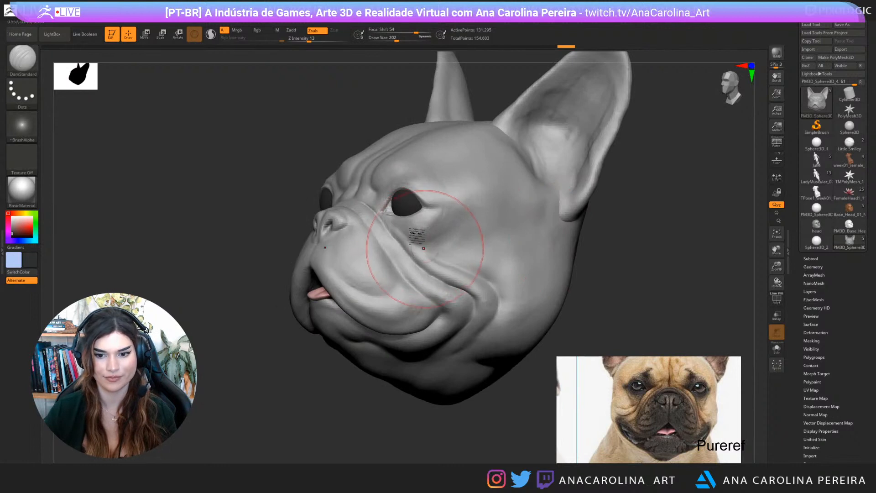
{"action": "left_click_drag", "start_coordinate": [424, 244], "coordinate": [491, 281]}
{"action": "mouse_move", "coordinate": [409, 257]}
{"action": "left_mouse_down"}
{"action": "mouse_move", "coordinate": [503, 283]}
{"action": "mouse_move", "coordinate": [483, 332]}
{"action": "mouse_move", "coordinate": [501, 337]}
{"action": "left_mouse_up"}
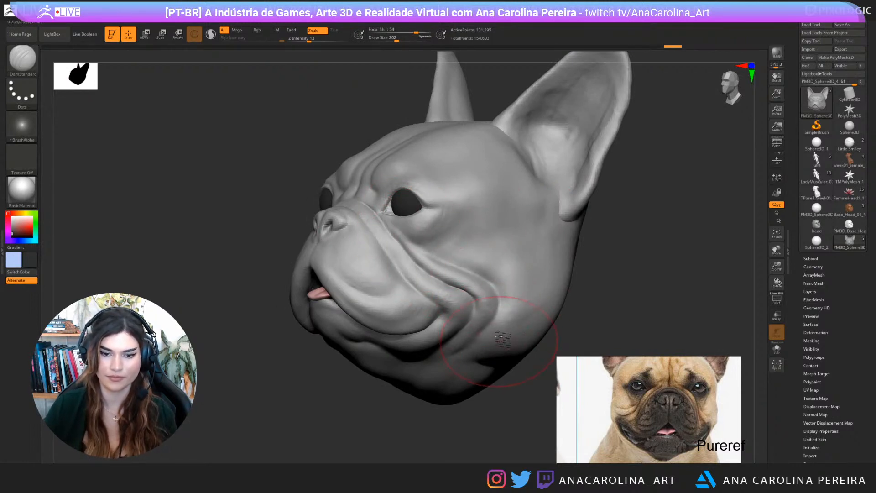
{"action": "left_click_drag", "start_coordinate": [497, 298], "coordinate": [456, 395]}
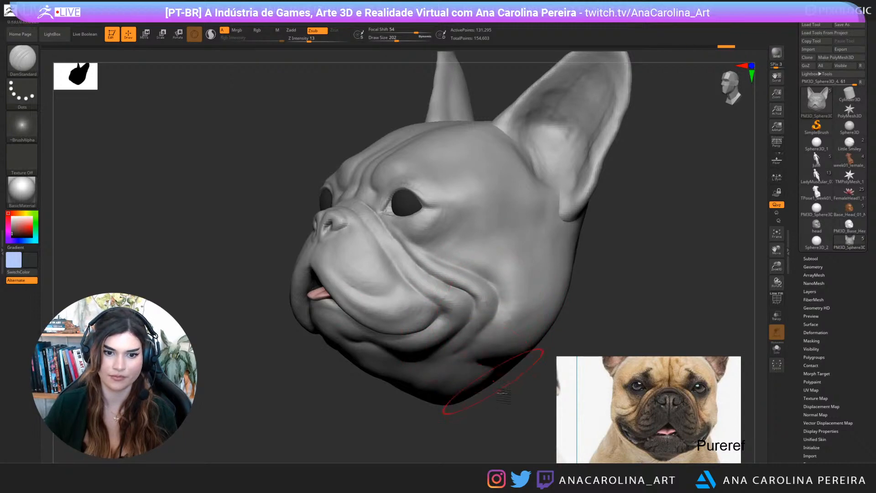
{"action": "mouse_move", "coordinate": [447, 399]}
{"action": "right_mouse_down"}
{"action": "mouse_move", "coordinate": [529, 409]}
{"action": "mouse_move", "coordinate": [481, 406]}
{"action": "mouse_move", "coordinate": [487, 413]}
{"action": "mouse_move", "coordinate": [491, 393]}
{"action": "right_mouse_up"}
{"action": "key", "text": "f"}
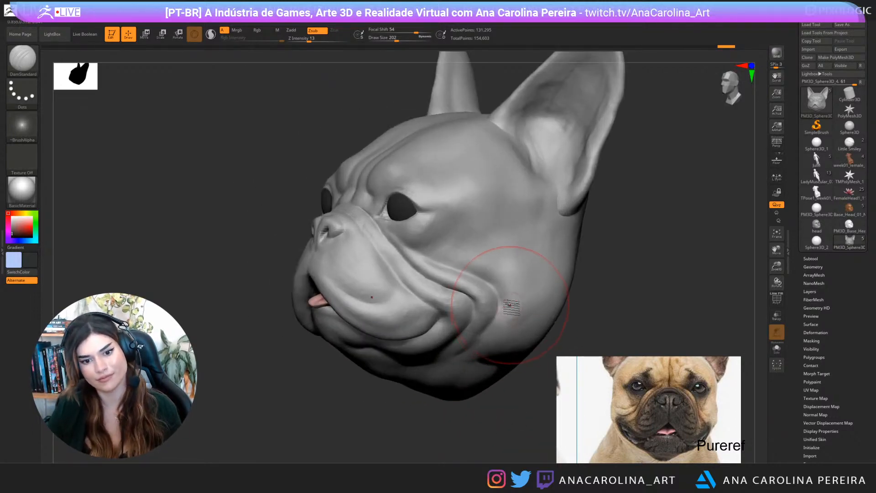
{"action": "mouse_move", "coordinate": [497, 301]}
{"action": "left_mouse_down"}
{"action": "mouse_move", "coordinate": [499, 321]}
{"action": "mouse_move", "coordinate": [482, 337]}
{"action": "left_mouse_up"}
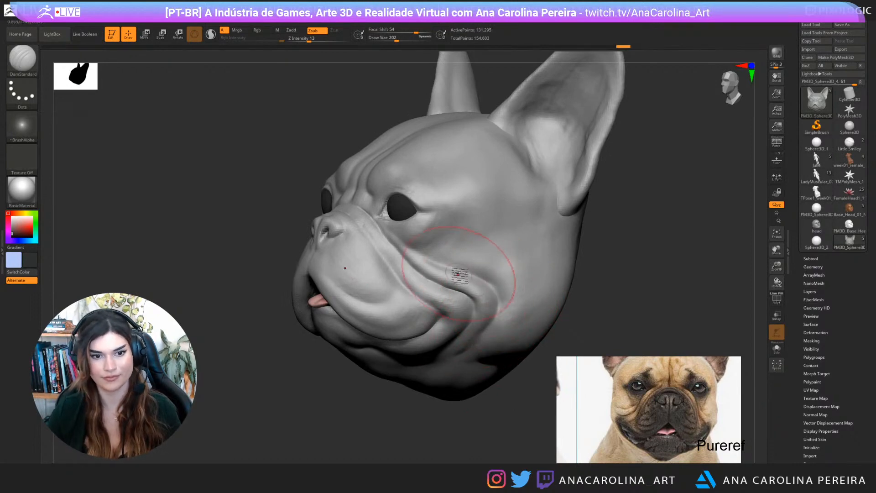
{"action": "mouse_move", "coordinate": [441, 266]}
{"action": "left_mouse_down"}
{"action": "mouse_move", "coordinate": [493, 269]}
{"action": "mouse_move", "coordinate": [457, 267]}
{"action": "mouse_move", "coordinate": [422, 230]}
{"action": "mouse_move", "coordinate": [451, 243]}
{"action": "left_mouse_up"}
Turn on perspective, swap the active colours, and use the Pinch brush at draw size 71 on the muzzle-cheek crease
{"action": "right_click_drag", "start_coordinate": [451, 242], "coordinate": [499, 410], "text": "shift"}
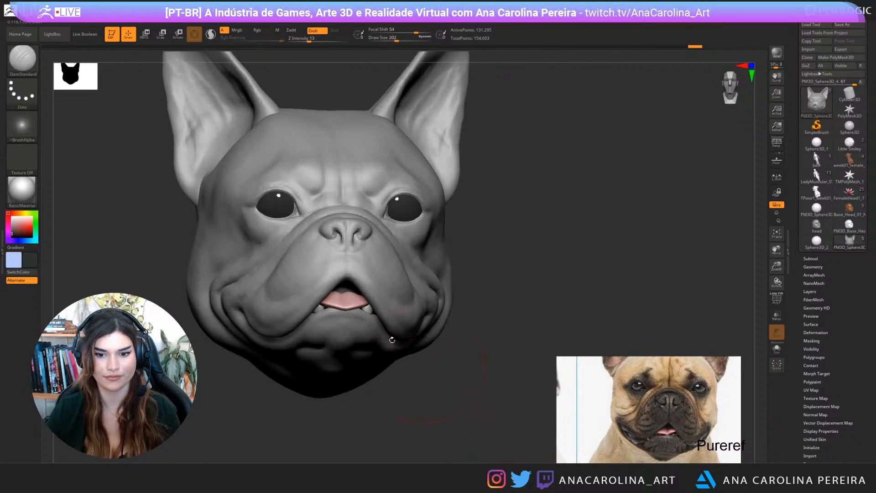
{"action": "mouse_move", "coordinate": [287, 259]}
{"action": "left_mouse_down"}
{"action": "mouse_move", "coordinate": [278, 249]}
{"action": "mouse_move", "coordinate": [287, 242]}
{"action": "left_mouse_up"}
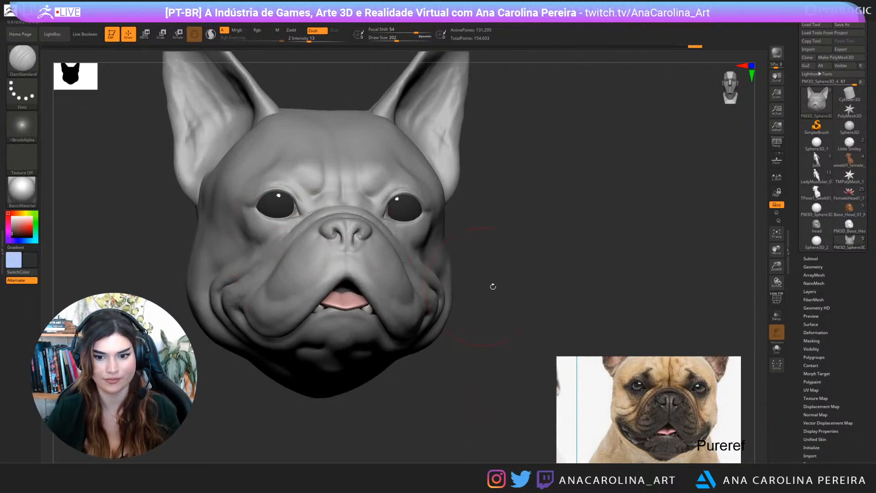
{"action": "left_click_drag", "start_coordinate": [493, 286], "coordinate": [474, 282]}
{"action": "left_click_drag", "start_coordinate": [558, 278], "coordinate": [352, 266]}
{"action": "key", "text": "v"}
{"action": "key", "text": "p"}
{"action": "key", "text": "space"}
{"action": "key", "text": "space"}
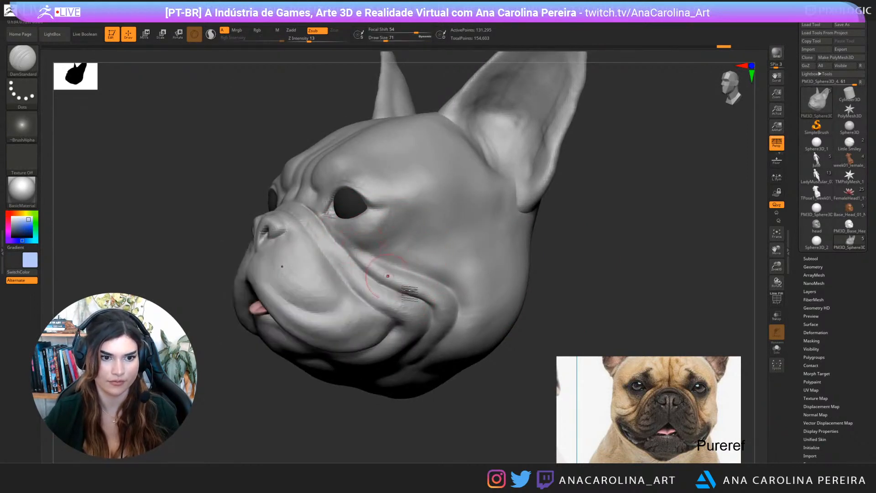
{"action": "key", "text": "b"}
{"action": "key", "text": "p"}
{"action": "key", "text": "i"}
{"action": "left_click_drag", "start_coordinate": [531, 377], "coordinate": [593, 376]}
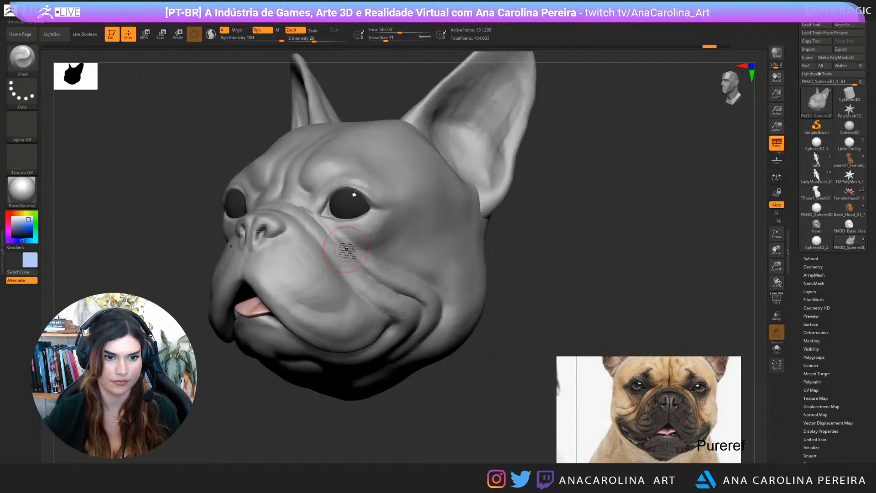
Nudge the crease below the inner corner of the eye with the Move brush at draw size 71
{"action": "key", "text": "b"}
{"action": "key", "text": "m"}
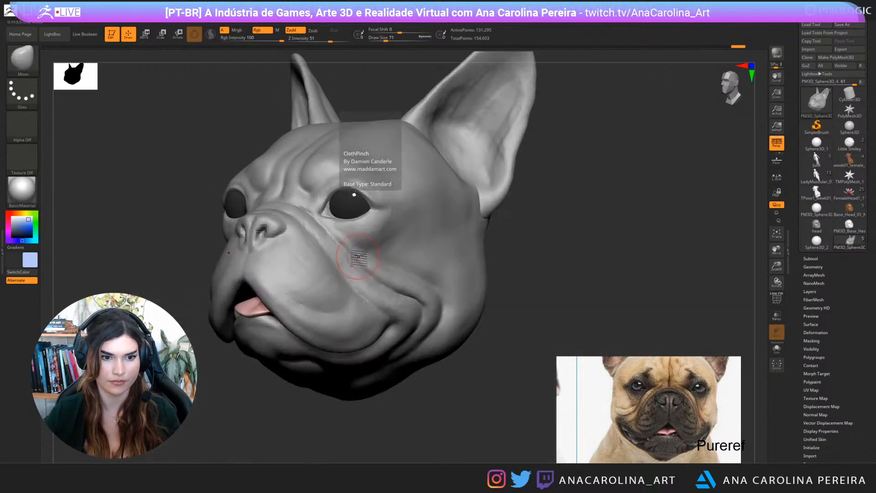
{"action": "key", "text": "v"}
{"action": "left_click_drag", "start_coordinate": [348, 253], "coordinate": [364, 262]}
{"action": "mouse_move", "coordinate": [509, 296]}
{"action": "left_mouse_down"}
{"action": "mouse_move", "coordinate": [519, 301]}
{"action": "mouse_move", "coordinate": [481, 264]}
{"action": "mouse_move", "coordinate": [430, 264]}
{"action": "left_mouse_up"}
{"action": "mouse_move", "coordinate": [435, 174]}
{"action": "left_mouse_down", "text": "alt"}
{"action": "mouse_move", "coordinate": [546, 194]}
{"action": "mouse_move", "coordinate": [541, 225]}
{"action": "left_mouse_up", "text": "alt"}
Tighten the crease between muzzle and cheek with the Pinch brush, and deepen it with DamStandard at draw size 71
{"action": "key", "text": "b"}
{"action": "key", "text": "p"}
{"action": "key", "text": "i"}
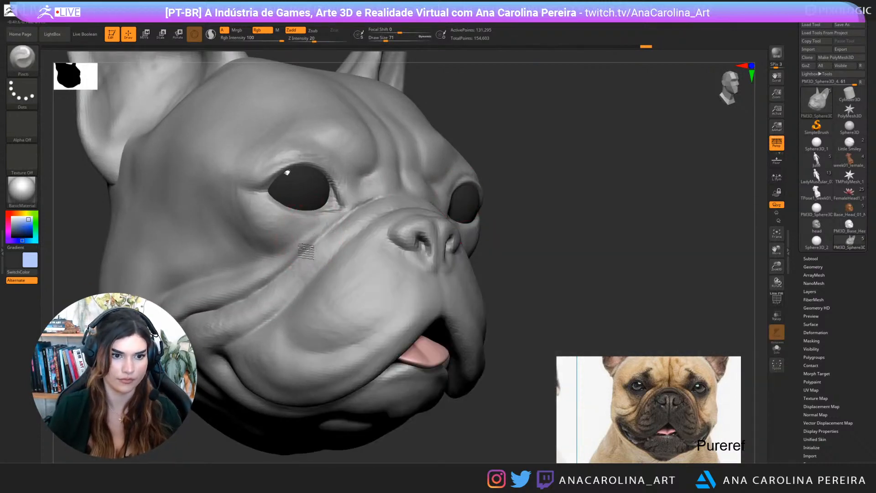
{"action": "key", "text": "f"}
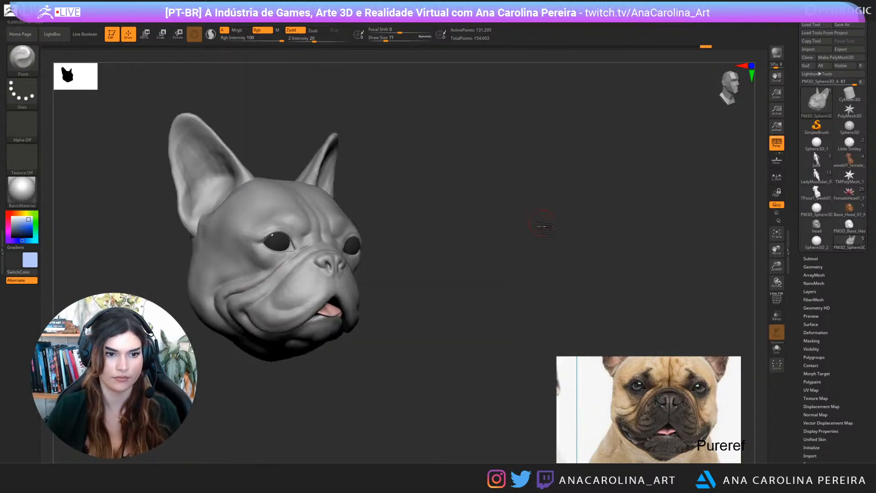
{"action": "left_click_drag", "start_coordinate": [542, 225], "coordinate": [553, 248]}
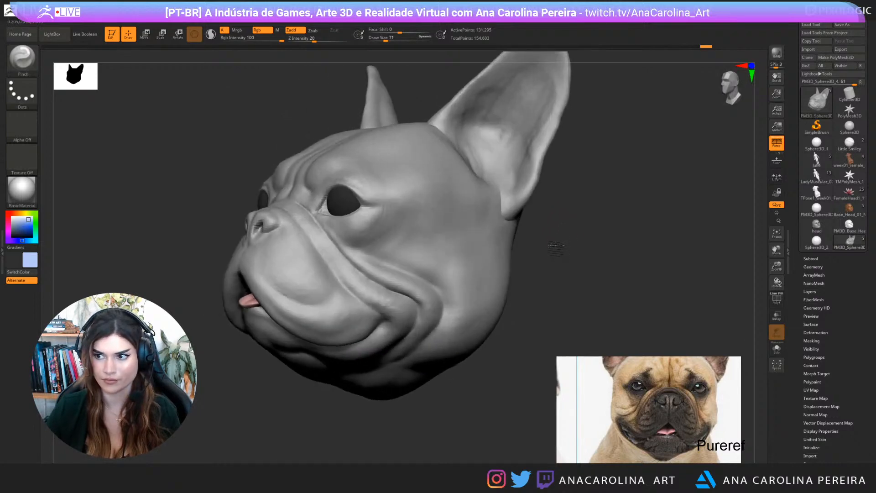
{"action": "key", "text": "b"}
{"action": "key", "text": "d"}
{"action": "key", "text": "s"}
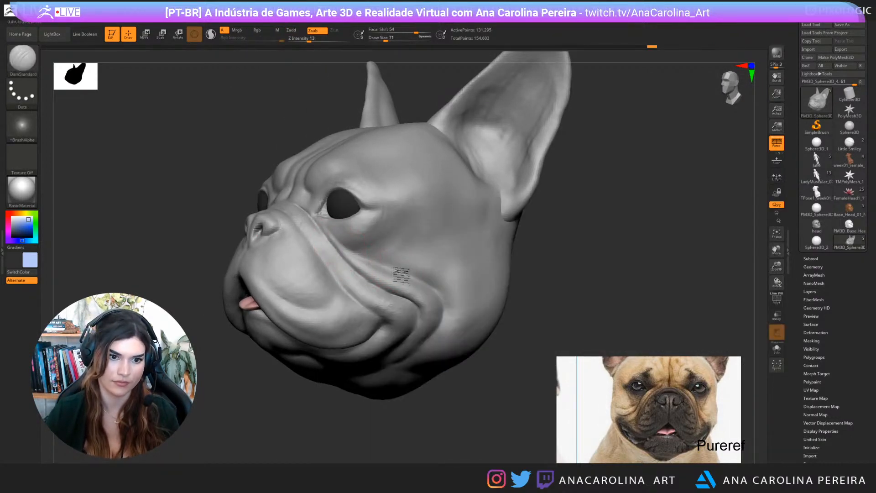
{"action": "mouse_move", "coordinate": [584, 283]}
{"action": "left_mouse_down"}
{"action": "mouse_move", "coordinate": [539, 259]}
{"action": "mouse_move", "coordinate": [603, 286]}
{"action": "mouse_move", "coordinate": [599, 266]}
{"action": "mouse_move", "coordinate": [657, 289]}
{"action": "left_mouse_up"}
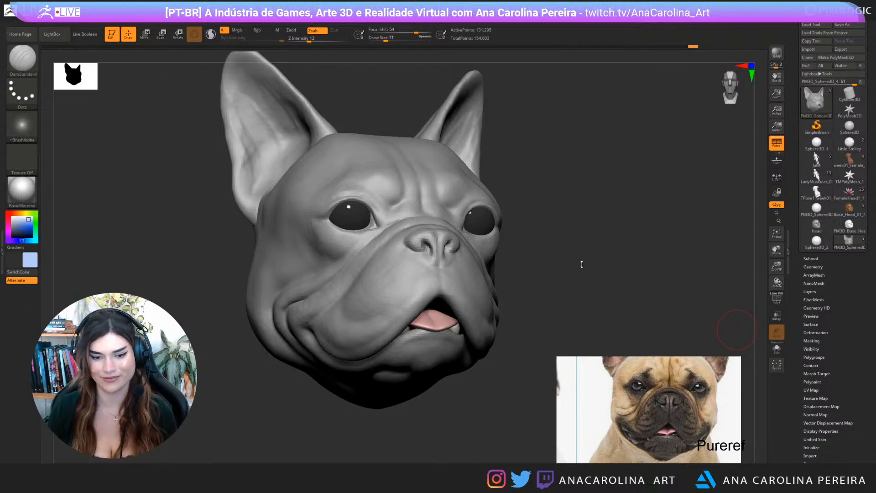
Build up the side of the face between eye and ear with ClayBuildup at draw size 187, and reduce the draw size to 74
{"action": "mouse_move", "coordinate": [588, 260]}
{"action": "left_mouse_down"}
{"action": "mouse_move", "coordinate": [596, 274]}
{"action": "mouse_move", "coordinate": [600, 258]}
{"action": "mouse_move", "coordinate": [605, 294]}
{"action": "mouse_move", "coordinate": [611, 205]}
{"action": "left_mouse_up"}
{"action": "left_click_drag", "start_coordinate": [431, 352], "coordinate": [447, 354], "text": "shift"}
{"action": "mouse_move", "coordinate": [455, 389]}
{"action": "left_mouse_down"}
{"action": "mouse_move", "coordinate": [454, 407]}
{"action": "mouse_move", "coordinate": [475, 427]}
{"action": "mouse_move", "coordinate": [475, 416]}
{"action": "left_mouse_up"}
{"action": "key", "text": "b"}
{"action": "key", "text": "c"}
{"action": "key", "text": "b"}
{"action": "key", "text": "space"}
{"action": "left_click_drag", "start_coordinate": [366, 270], "coordinate": [371, 270]}
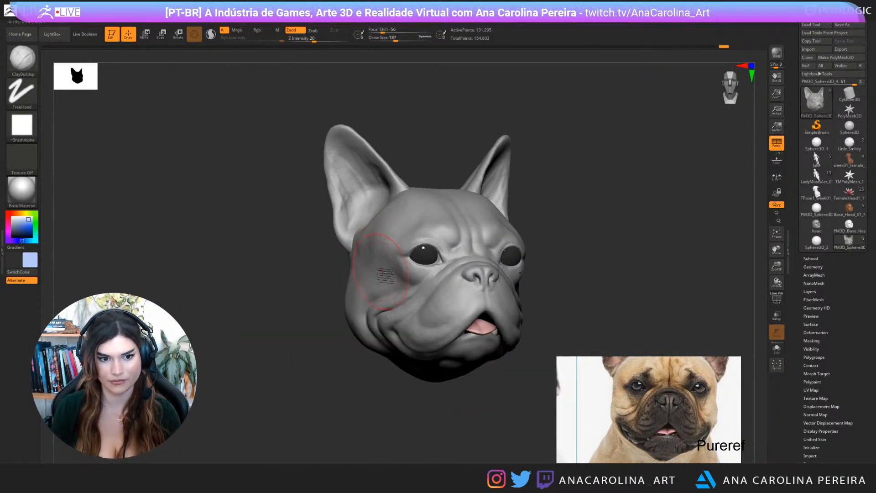
{"action": "mouse_move", "coordinate": [370, 249]}
{"action": "left_mouse_down"}
{"action": "mouse_move", "coordinate": [375, 230]}
{"action": "mouse_move", "coordinate": [377, 245]}
{"action": "left_mouse_up"}
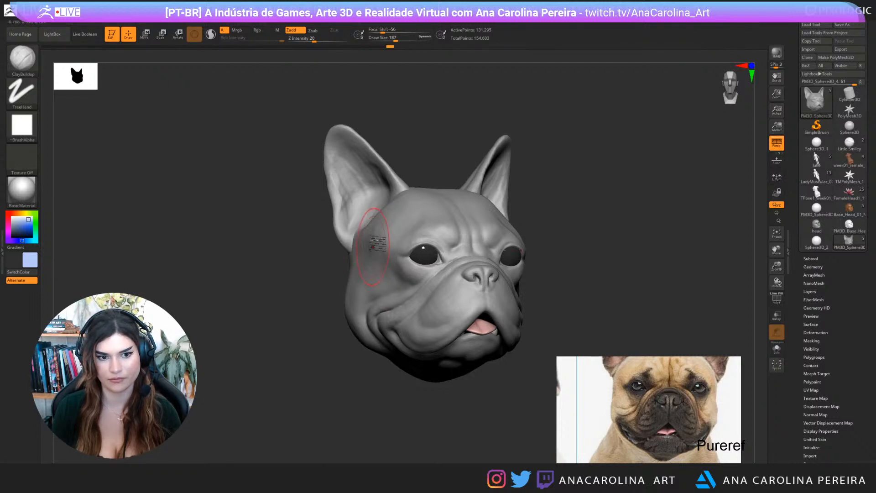
{"action": "mouse_move", "coordinate": [534, 190]}
{"action": "left_mouse_down"}
{"action": "mouse_move", "coordinate": [525, 173]}
{"action": "mouse_move", "coordinate": [587, 259]}
{"action": "mouse_move", "coordinate": [624, 290]}
{"action": "mouse_move", "coordinate": [560, 293]}
{"action": "mouse_move", "coordinate": [549, 283]}
{"action": "left_mouse_up"}
{"action": "key", "text": "space"}
{"action": "left_click", "coordinate": [581, 284]}
{"action": "key", "text": "space"}
{"action": "left_click", "coordinate": [529, 285]}
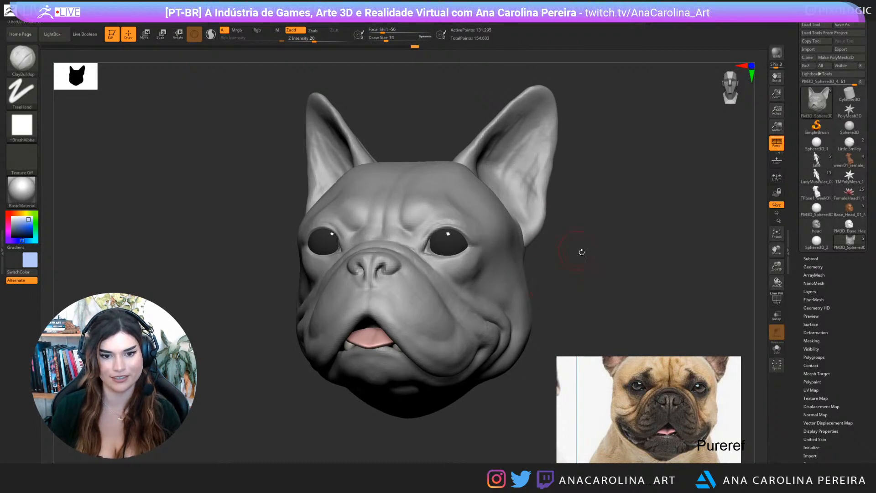
Mask the cheek folds beside the muzzle in side view with the MaskLasso brush
{"action": "left_click_drag", "start_coordinate": [579, 251], "coordinate": [583, 258]}
{"action": "left_click_drag", "start_coordinate": [586, 261], "coordinate": [515, 272]}
{"action": "left_click_drag", "start_coordinate": [349, 196], "coordinate": [302, 199]}
{"action": "key", "text": "ctrl"}
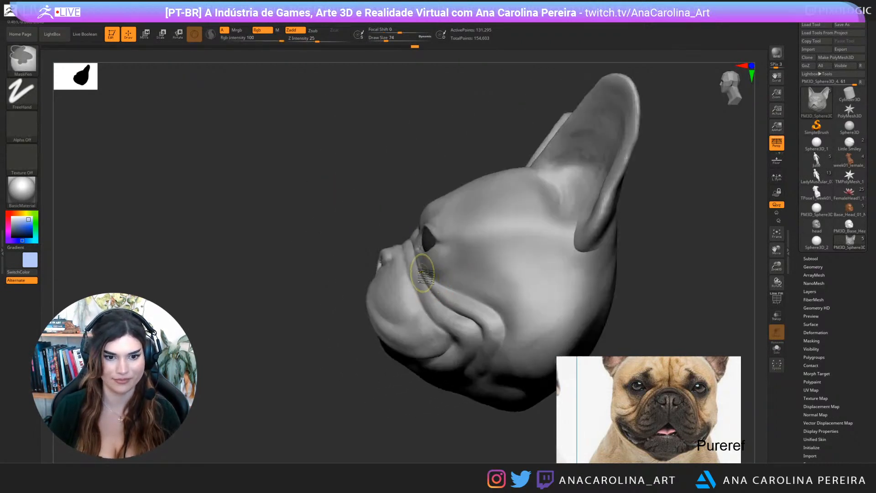
{"action": "key", "text": "b"}
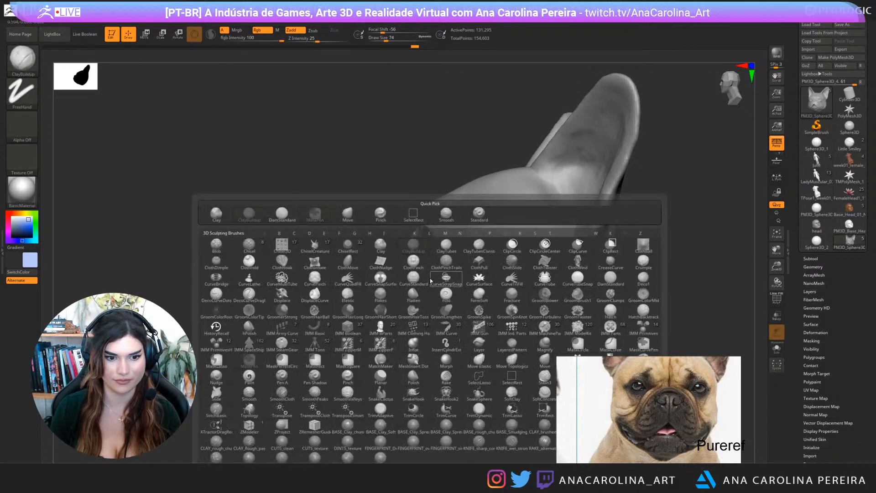
{"action": "left_click", "coordinate": [232, 358]}
{"action": "key", "text": "ctrl"}
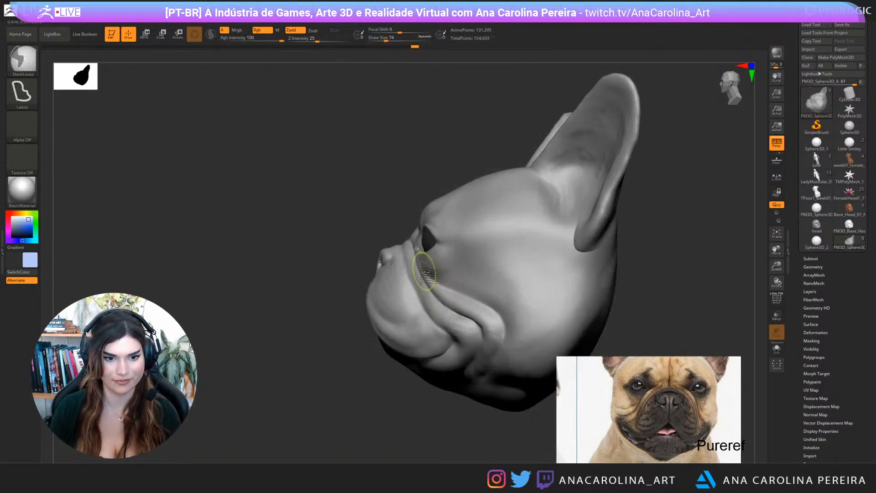
{"action": "mouse_move", "coordinate": [473, 301]}
{"action": "left_mouse_down", "text": "ctrl"}
{"action": "mouse_move", "coordinate": [493, 311]}
{"action": "mouse_move", "coordinate": [509, 338]}
{"action": "mouse_move", "coordinate": [470, 354]}
{"action": "mouse_move", "coordinate": [429, 305]}
{"action": "left_mouse_up", "text": "ctrl"}
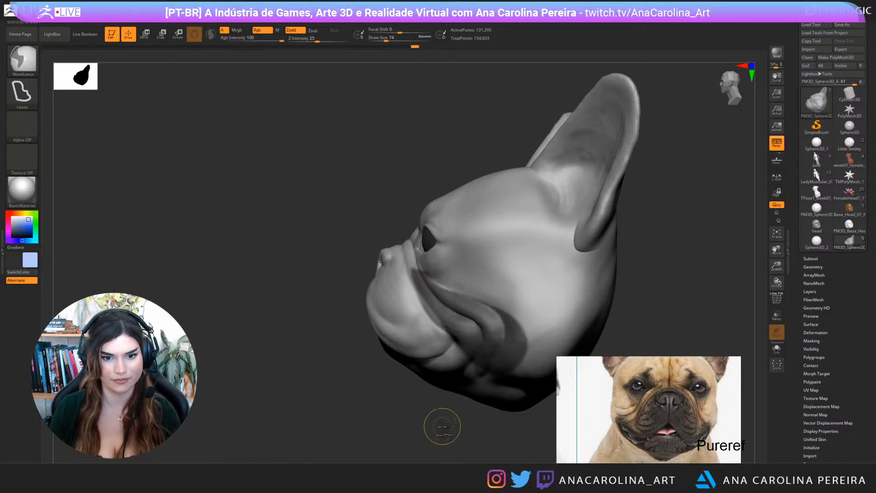
{"action": "left_click", "coordinate": [440, 424], "text": "ctrl"}
Turn off perspective, refine the mask's outline around the cheek folds while it is inverted, and invert it back so only the folds are masked
{"action": "left_click", "coordinate": [781, 145]}
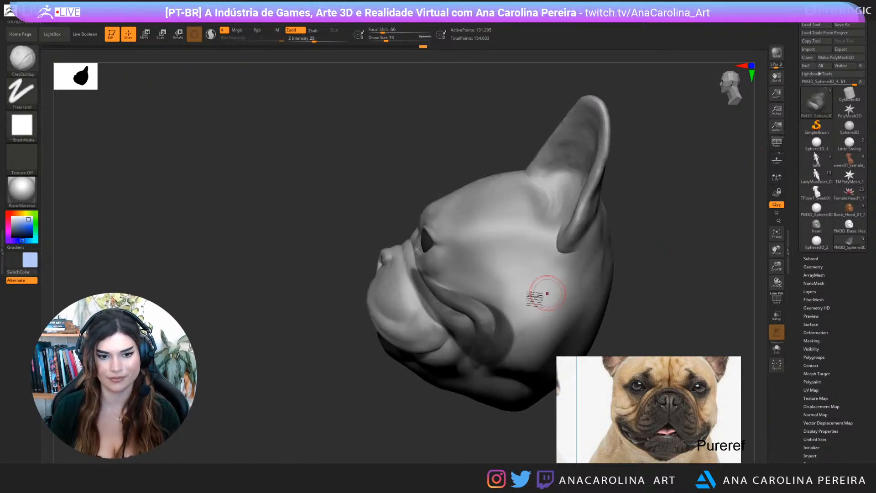
{"action": "mouse_move", "coordinate": [475, 294]}
{"action": "left_mouse_down", "text": "ctrl"}
{"action": "mouse_move", "coordinate": [502, 326]}
{"action": "mouse_move", "coordinate": [496, 372]}
{"action": "mouse_move", "coordinate": [525, 320]}
{"action": "left_mouse_up", "text": "ctrl"}
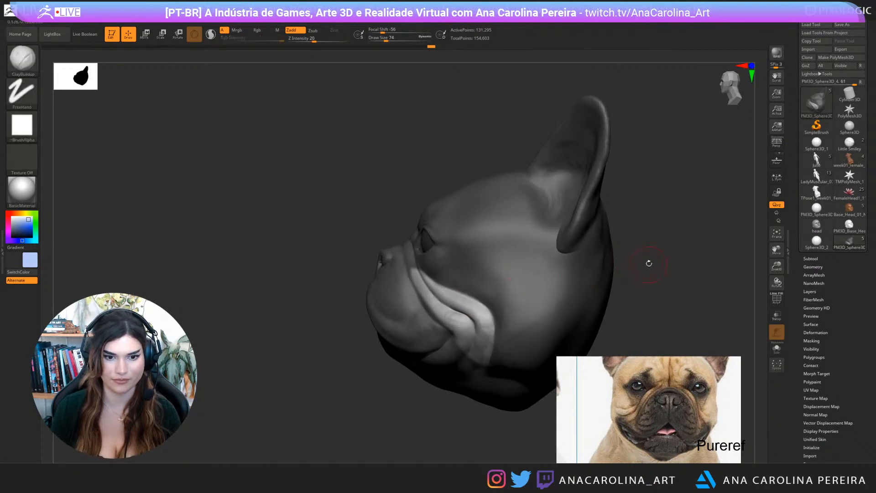
{"action": "mouse_move", "coordinate": [651, 261]}
{"action": "left_mouse_down"}
{"action": "mouse_move", "coordinate": [661, 262]}
{"action": "mouse_move", "coordinate": [651, 269]}
{"action": "left_mouse_up"}
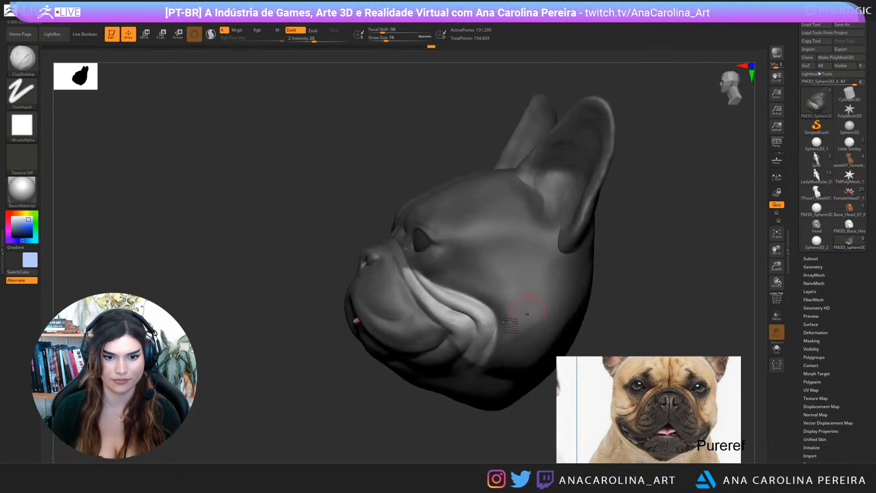
{"action": "mouse_move", "coordinate": [500, 313]}
{"action": "left_mouse_down", "text": "ctrl"}
{"action": "mouse_move", "coordinate": [475, 367]}
{"action": "mouse_move", "coordinate": [566, 299]}
{"action": "left_mouse_up", "text": "ctrl"}
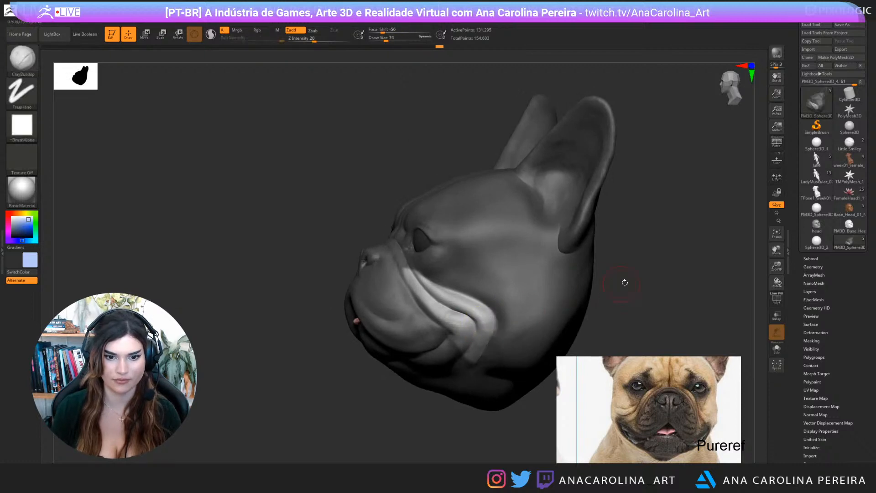
{"action": "left_click_drag", "start_coordinate": [625, 283], "coordinate": [593, 278]}
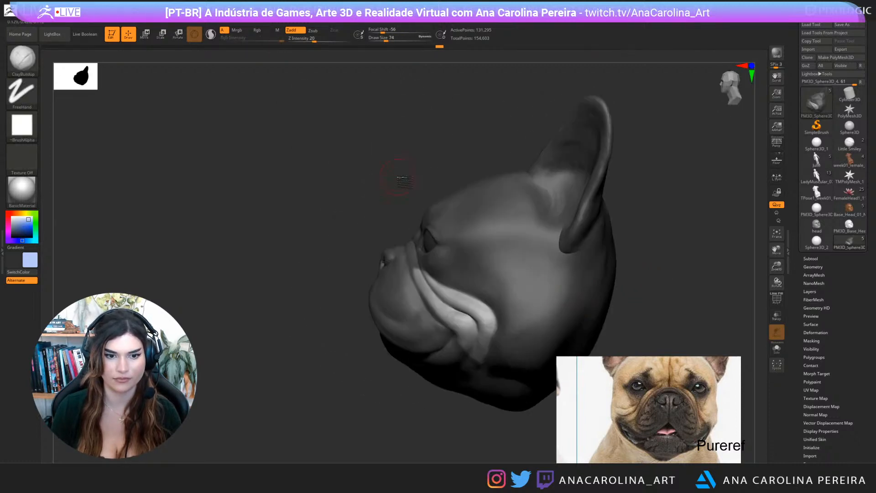
{"action": "left_click_drag", "start_coordinate": [397, 180], "coordinate": [417, 210]}
{"action": "left_click", "coordinate": [368, 182], "text": "ctrl"}
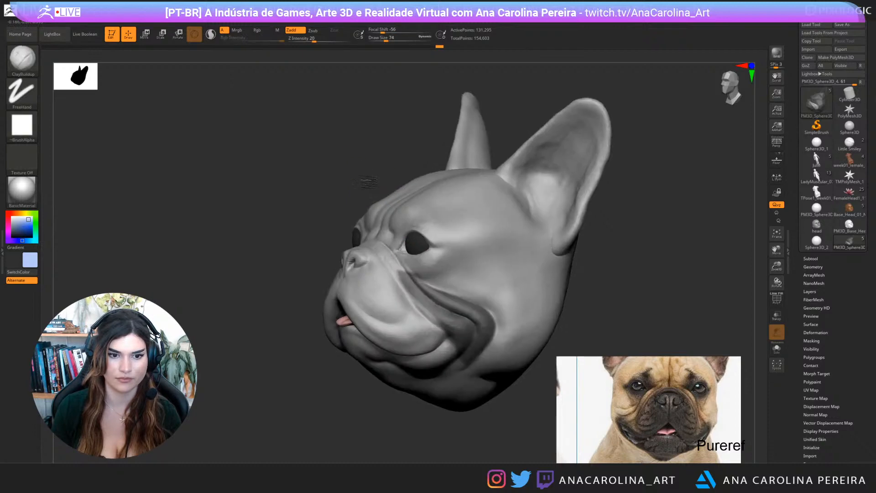
Extend the cheek-fold mask up toward the inner eye corner with MaskLasso, and invert the mask so only the folds stay editable
{"action": "left_click_drag", "start_coordinate": [368, 181], "coordinate": [229, 129], "text": "alt"}
{"action": "left_click_drag", "start_coordinate": [129, 113], "coordinate": [301, 194], "text": "alt"}
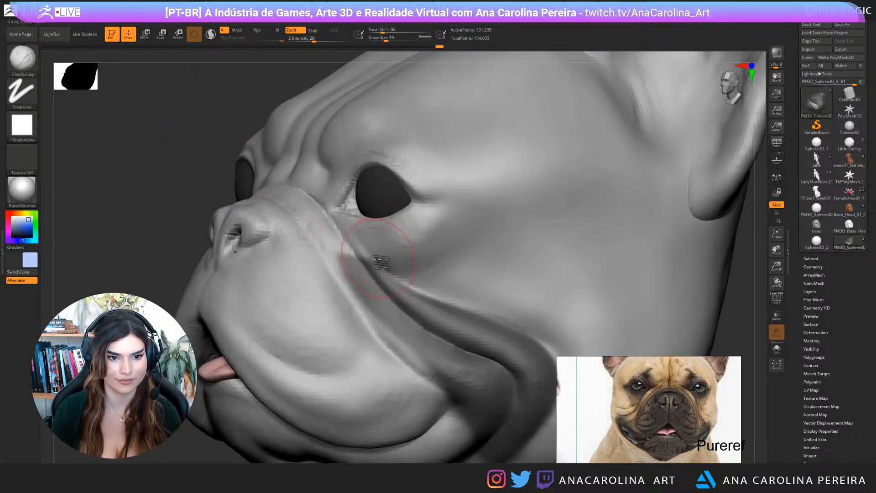
{"action": "key", "text": "ctrl"}
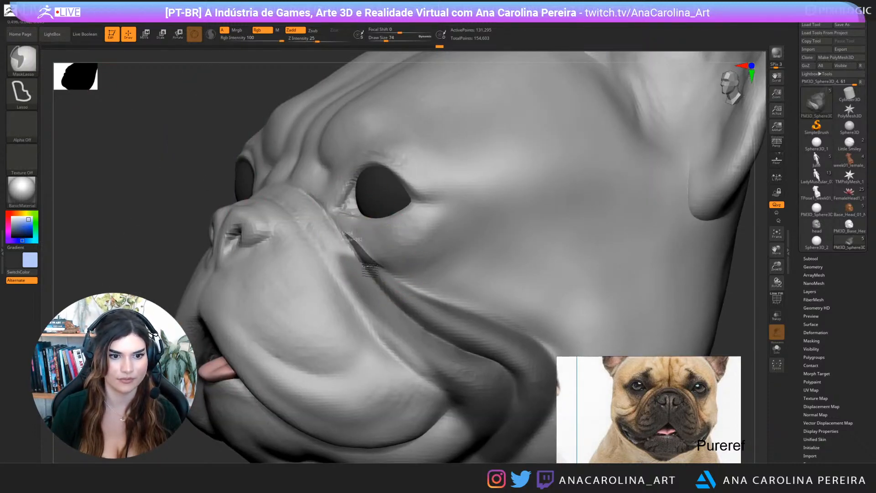
{"action": "mouse_move", "coordinate": [369, 270]}
{"action": "left_mouse_down", "text": "ctrl"}
{"action": "mouse_move", "coordinate": [378, 274]}
{"action": "mouse_move", "coordinate": [347, 237]}
{"action": "mouse_move", "coordinate": [388, 274]}
{"action": "left_mouse_up", "text": "ctrl"}
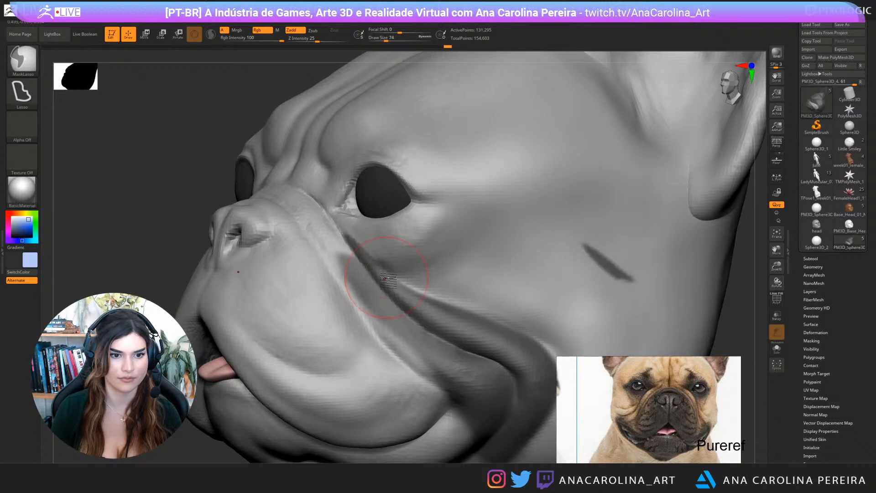
{"action": "left_click", "coordinate": [230, 140], "text": "ctrl"}
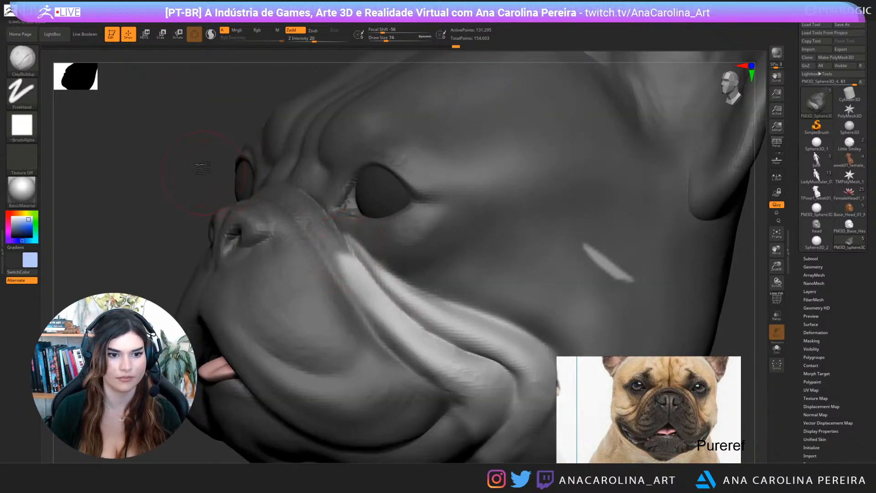
Mask the stray unprotected patch on the cheek and clean up the mask border above the folds
{"action": "key", "text": "f"}
{"action": "mouse_move", "coordinate": [392, 269]}
{"action": "left_mouse_down", "text": "ctrl"}
{"action": "mouse_move", "coordinate": [440, 301]}
{"action": "mouse_move", "coordinate": [513, 306]}
{"action": "left_mouse_up", "text": "ctrl"}
{"action": "left_click_drag", "start_coordinate": [552, 257], "coordinate": [609, 297]}
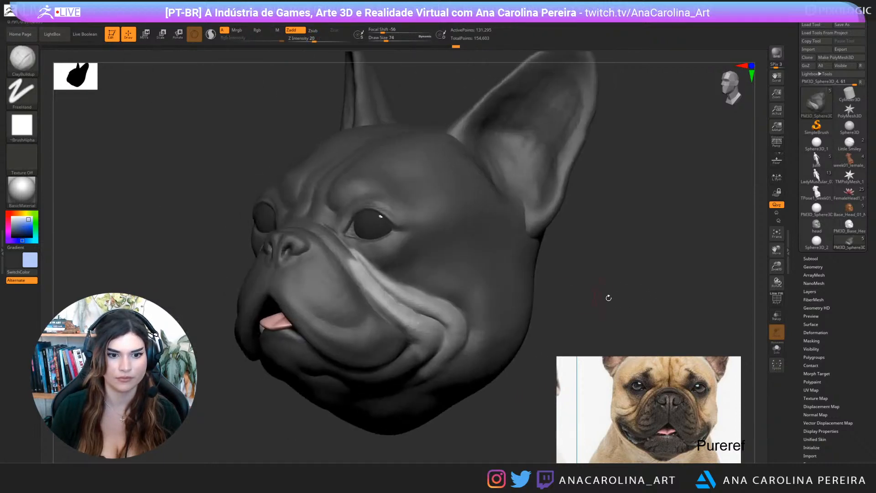
{"action": "mouse_move", "coordinate": [397, 279]}
{"action": "left_mouse_down", "text": "ctrl"}
{"action": "mouse_move", "coordinate": [431, 299]}
{"action": "mouse_move", "coordinate": [484, 305]}
{"action": "left_mouse_up", "text": "ctrl"}
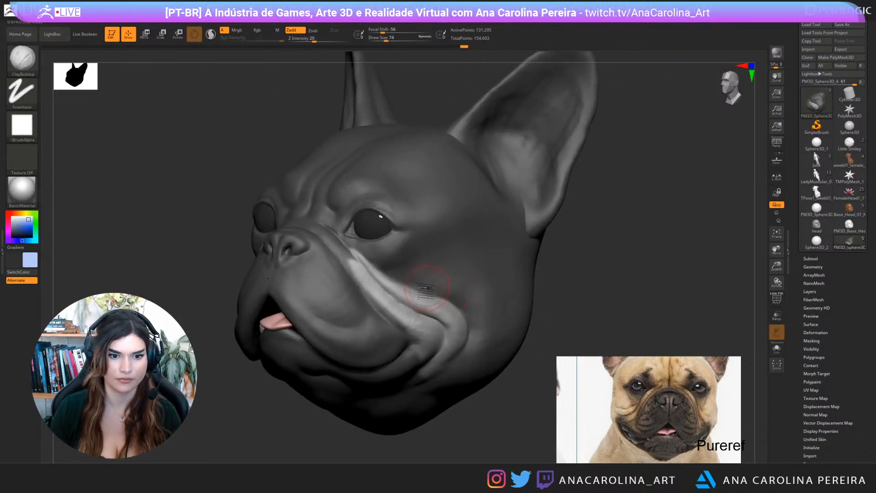
{"action": "mouse_move", "coordinate": [426, 290]}
{"action": "left_mouse_down", "text": "ctrl"}
{"action": "mouse_move", "coordinate": [468, 307]}
{"action": "mouse_move", "coordinate": [490, 302]}
{"action": "left_mouse_up", "text": "ctrl"}
Reshape the unmasked cheek folds beside the muzzle with the Move brush at draw size 87
{"action": "mouse_move", "coordinate": [616, 274]}
{"action": "left_mouse_down", "text": "alt"}
{"action": "mouse_move", "coordinate": [632, 302]}
{"action": "mouse_move", "coordinate": [630, 294]}
{"action": "mouse_move", "coordinate": [527, 282]}
{"action": "left_mouse_up", "text": "alt"}
{"action": "key", "text": "b"}
{"action": "key", "text": "m"}
{"action": "key", "text": "v"}
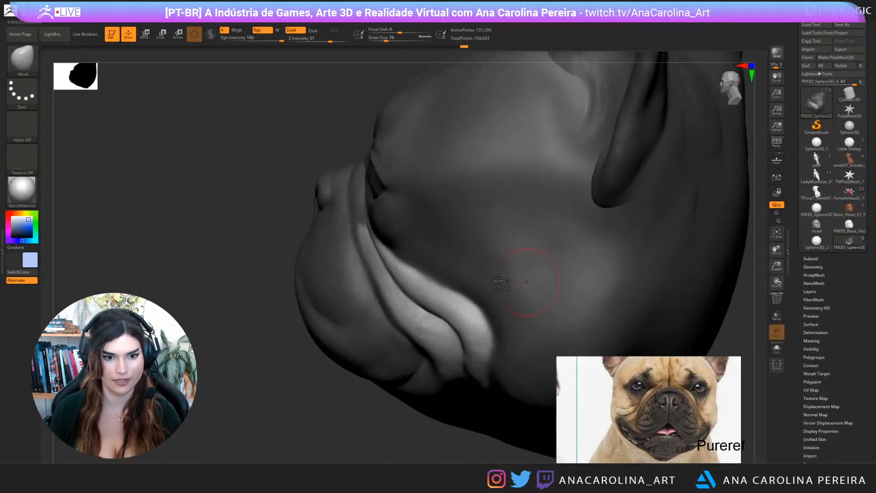
{"action": "left_click_drag", "start_coordinate": [423, 269], "coordinate": [418, 274]}
{"action": "right_click_drag", "start_coordinate": [417, 274], "coordinate": [456, 294]}
{"action": "key", "text": "space"}
{"action": "left_click_drag", "start_coordinate": [460, 304], "coordinate": [466, 304]}
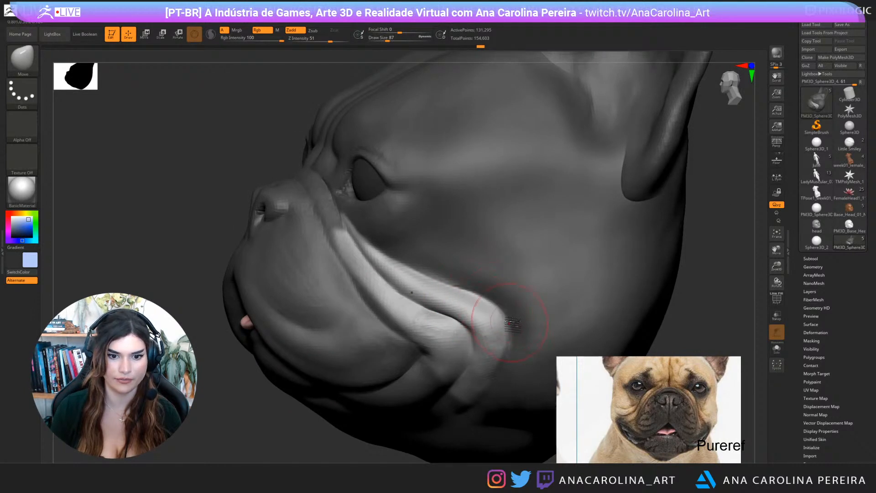
{"action": "right_click_drag", "start_coordinate": [548, 345], "coordinate": [671, 301]}
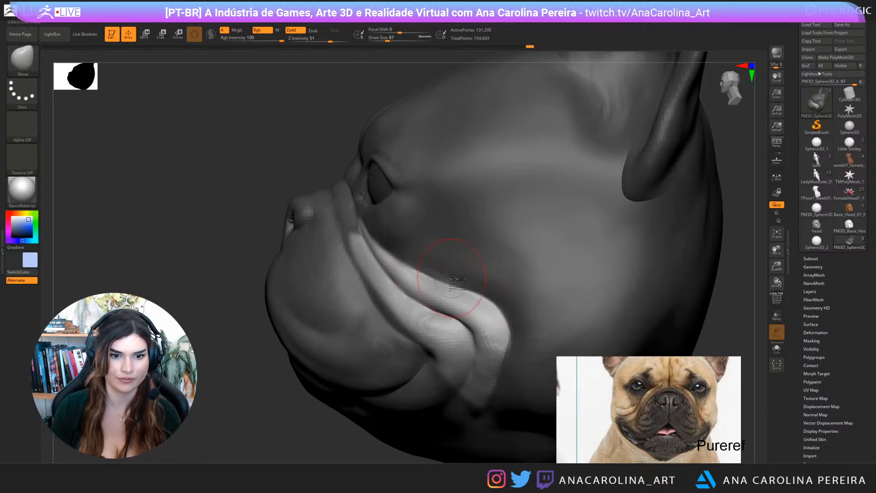
{"action": "left_click_drag", "start_coordinate": [295, 435], "coordinate": [379, 283]}
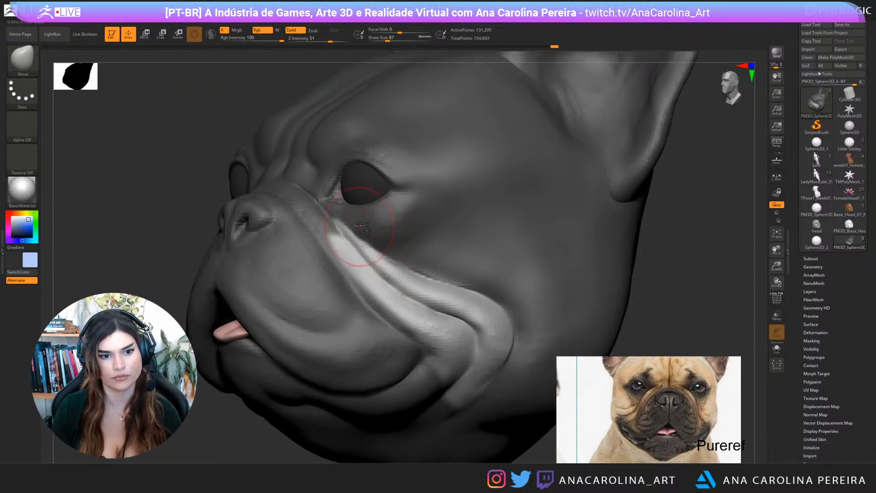
Adjust the folds' contour in front view with the Move brush at draw size 74, and compare the change by undoing and redoing it
{"action": "key", "text": "f"}
{"action": "mouse_move", "coordinate": [634, 252]}
{"action": "left_mouse_down"}
{"action": "mouse_move", "coordinate": [607, 255]}
{"action": "mouse_move", "coordinate": [632, 245]}
{"action": "mouse_move", "coordinate": [636, 254]}
{"action": "mouse_move", "coordinate": [616, 263]}
{"action": "mouse_move", "coordinate": [665, 251]}
{"action": "mouse_move", "coordinate": [655, 241]}
{"action": "mouse_move", "coordinate": [455, 274]}
{"action": "mouse_move", "coordinate": [460, 300]}
{"action": "left_mouse_up"}
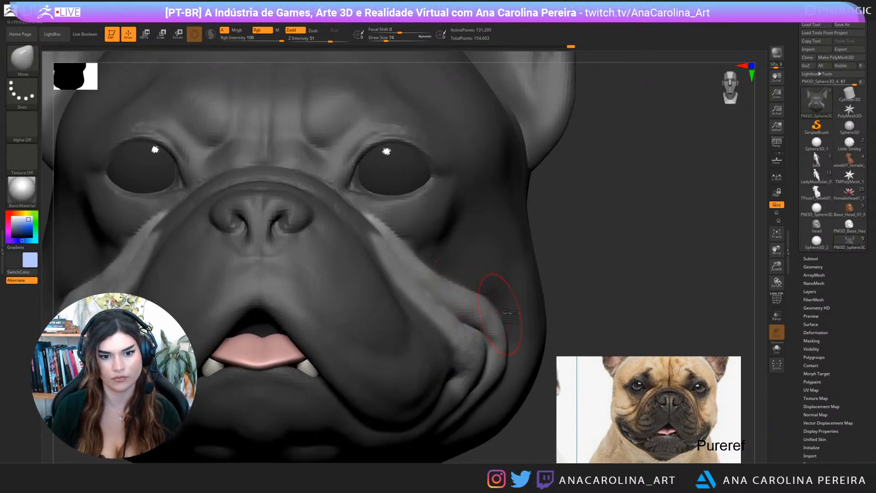
{"action": "left_click_drag", "start_coordinate": [560, 306], "coordinate": [557, 307]}
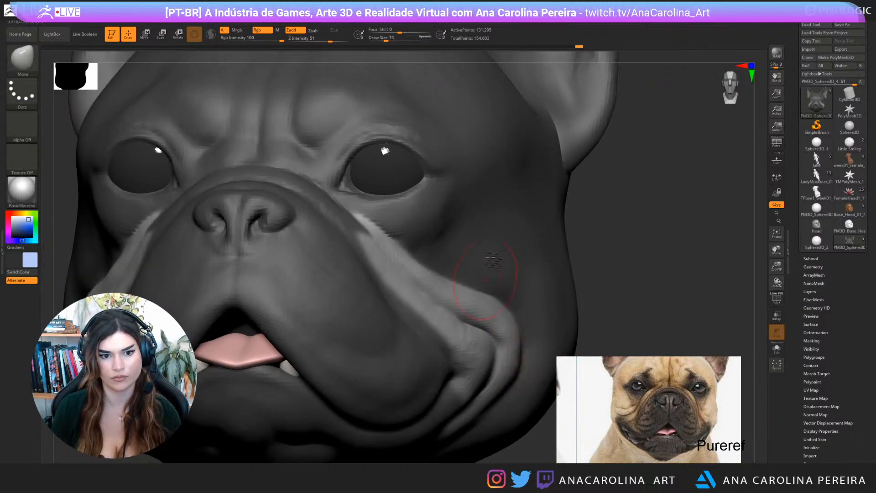
{"action": "left_click_drag", "start_coordinate": [623, 220], "coordinate": [599, 196], "text": "alt"}
{"action": "key", "text": "ctrl+z"}
{"action": "left_click_drag", "start_coordinate": [615, 274], "coordinate": [587, 238], "text": "alt"}
{"action": "key", "text": "ctrl+shift+z"}
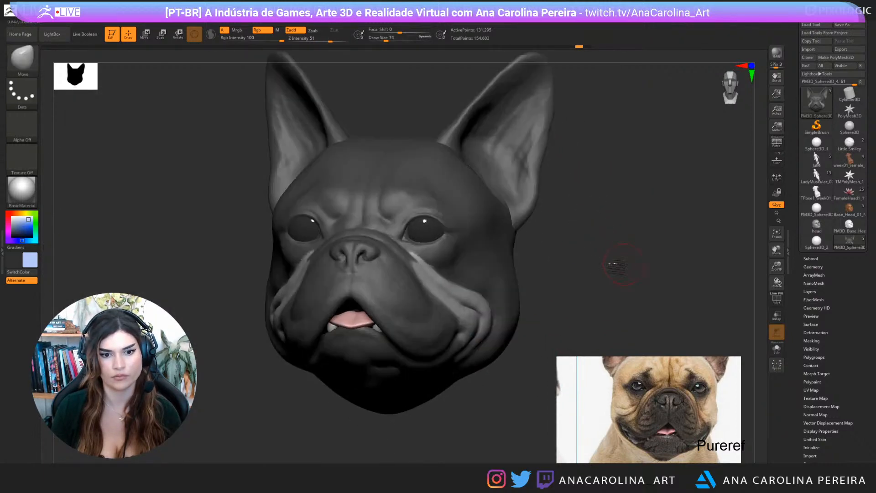
Invert the mask to protect the folds, and smooth the cheek surface along their upper edge
{"action": "left_click", "coordinate": [650, 258], "text": "ctrl"}
{"action": "mouse_move", "coordinate": [625, 264]}
{"action": "left_mouse_down"}
{"action": "mouse_move", "coordinate": [649, 259]}
{"action": "mouse_move", "coordinate": [590, 298]}
{"action": "left_mouse_up"}
{"action": "left_click_drag", "start_coordinate": [448, 270], "coordinate": [497, 289], "text": "shift"}
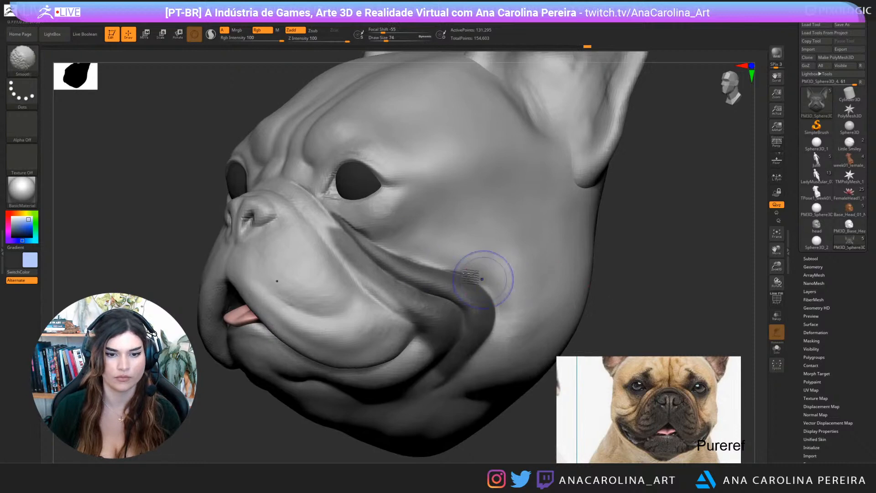
{"action": "left_click_drag", "start_coordinate": [637, 270], "coordinate": [654, 263]}
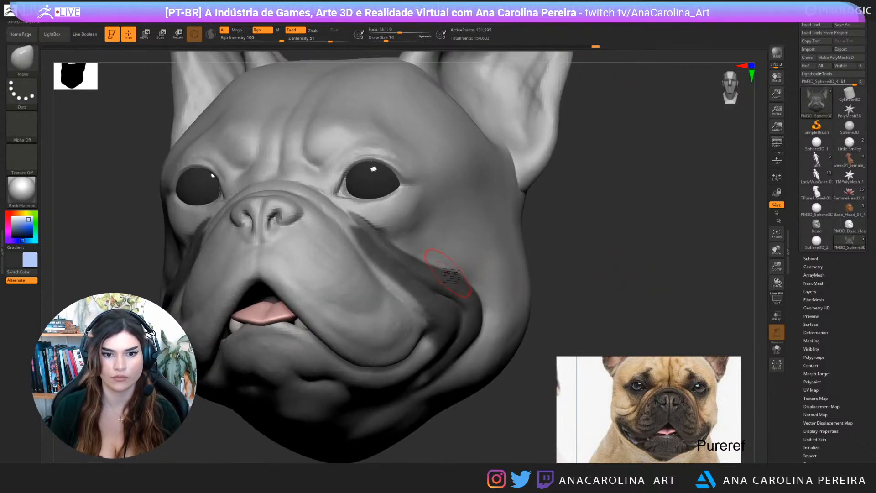
Push the cheek against the masked folds with the Move brush at draw size 97, and smooth beside their lower end
{"action": "key", "text": "bracketright"}
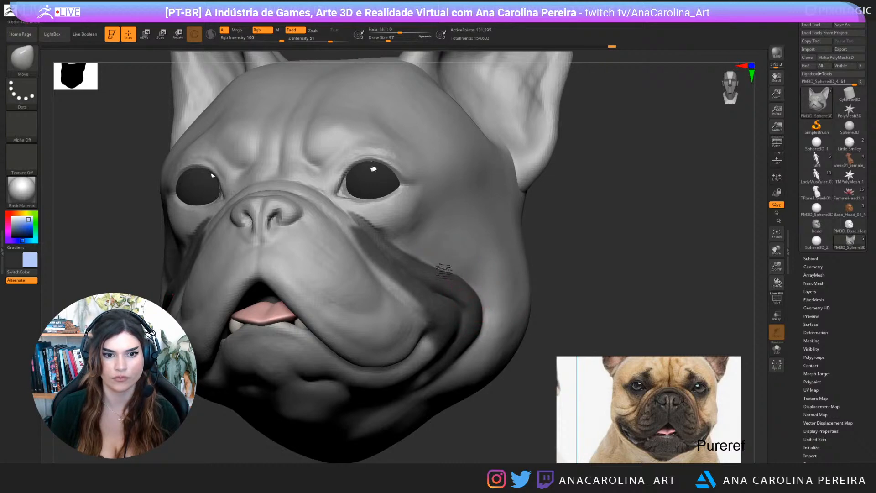
{"action": "mouse_move", "coordinate": [560, 237]}
{"action": "left_mouse_down"}
{"action": "mouse_move", "coordinate": [421, 273]}
{"action": "mouse_move", "coordinate": [442, 268]}
{"action": "mouse_move", "coordinate": [458, 279]}
{"action": "left_mouse_up"}
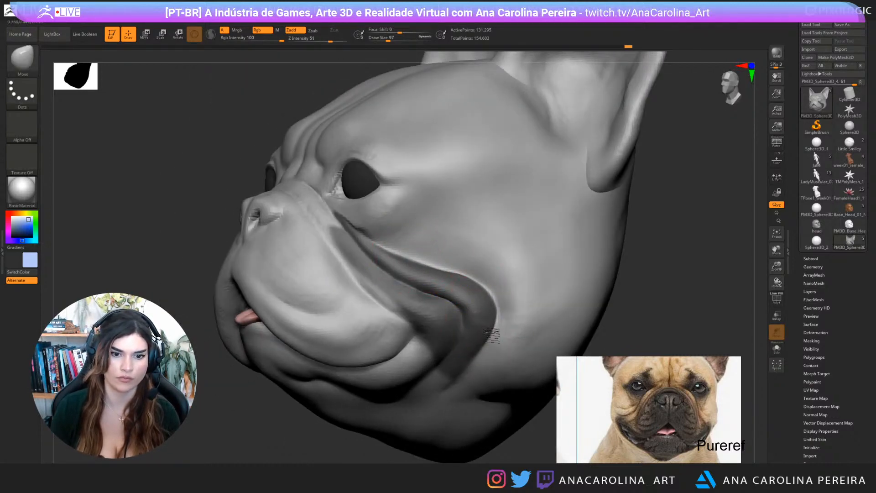
{"action": "left_click_drag", "start_coordinate": [477, 357], "coordinate": [493, 326], "text": "shift"}
Clear the mask and smooth the transition between the cheek folds and the jaw
{"action": "mouse_move", "coordinate": [632, 290]}
{"action": "left_mouse_down"}
{"action": "mouse_move", "coordinate": [665, 278]}
{"action": "mouse_move", "coordinate": [624, 215]}
{"action": "mouse_move", "coordinate": [625, 231]}
{"action": "mouse_move", "coordinate": [460, 274]}
{"action": "left_mouse_up"}
{"action": "key", "text": "shift"}
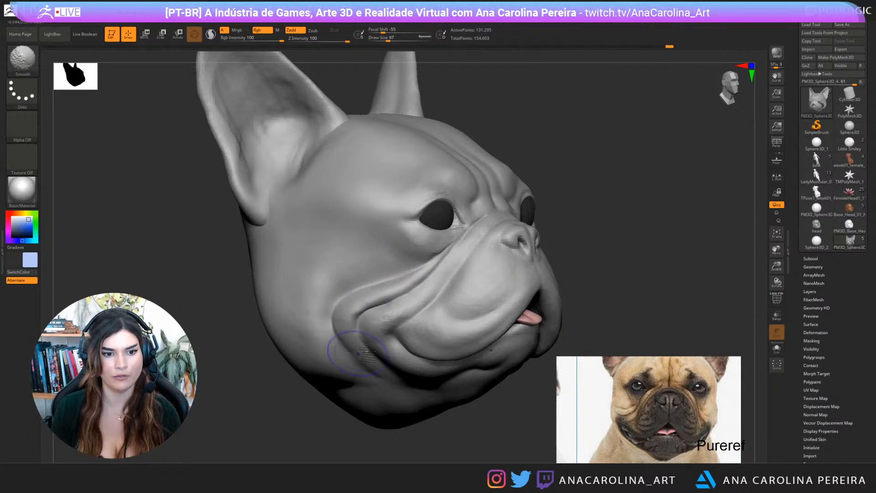
{"action": "mouse_move", "coordinate": [610, 299]}
{"action": "left_mouse_down"}
{"action": "mouse_move", "coordinate": [679, 261]}
{"action": "mouse_move", "coordinate": [630, 248]}
{"action": "mouse_move", "coordinate": [548, 254]}
{"action": "left_mouse_up"}
{"action": "key", "text": "shift"}
{"action": "mouse_move", "coordinate": [607, 297]}
{"action": "left_mouse_down"}
{"action": "mouse_move", "coordinate": [557, 288]}
{"action": "mouse_move", "coordinate": [584, 272]}
{"action": "left_mouse_up"}
Build up the outer cheek and jaw behind the folds with ClayBuildup at draw size 154
{"action": "key", "text": "b"}
{"action": "key", "text": "c"}
{"action": "key", "text": "b"}
{"action": "key", "text": "s"}
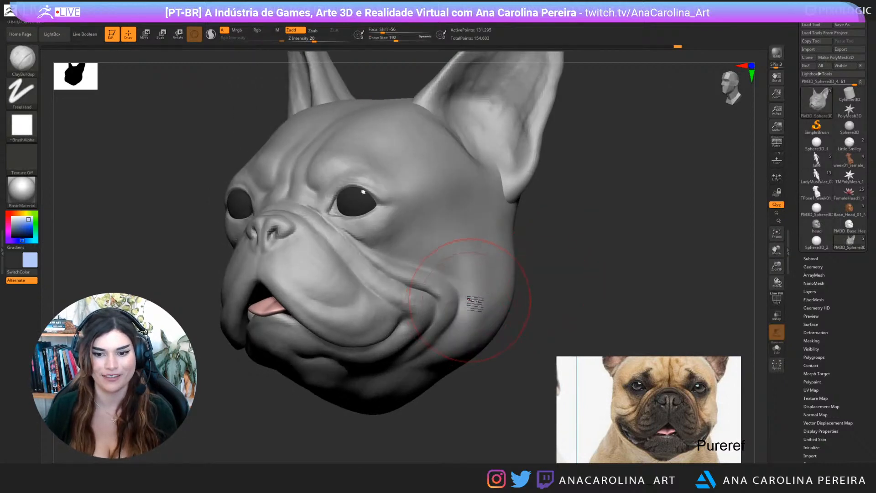
{"action": "key", "text": "s"}
{"action": "mouse_move", "coordinate": [497, 321]}
{"action": "left_mouse_down"}
{"action": "mouse_move", "coordinate": [452, 353]}
{"action": "mouse_move", "coordinate": [464, 344]}
{"action": "left_mouse_up"}
{"action": "left_click_drag", "start_coordinate": [521, 328], "coordinate": [506, 302], "text": "shift"}
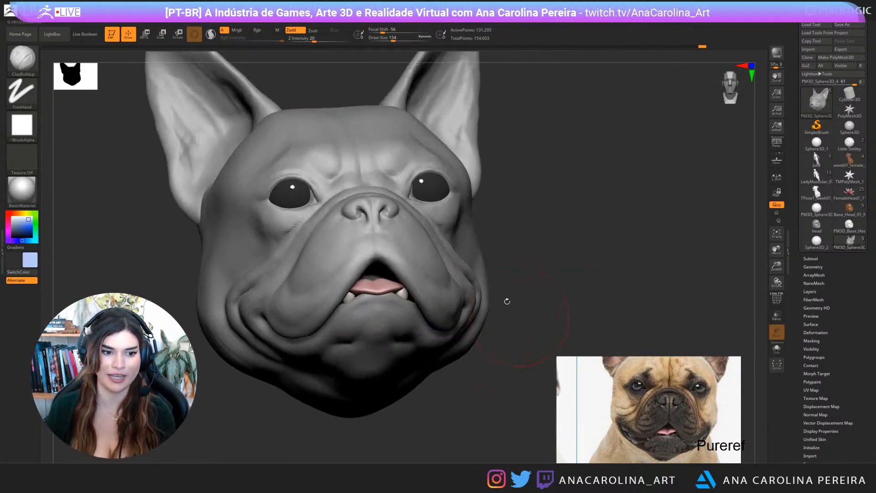
{"action": "mouse_move", "coordinate": [187, 333]}
{"action": "left_mouse_down"}
{"action": "mouse_move", "coordinate": [272, 340]}
{"action": "mouse_move", "coordinate": [311, 361]}
{"action": "mouse_move", "coordinate": [287, 329]}
{"action": "mouse_move", "coordinate": [310, 365]}
{"action": "mouse_move", "coordinate": [292, 346]}
{"action": "left_mouse_up"}
{"action": "left_click_drag", "start_coordinate": [401, 431], "coordinate": [322, 444]}
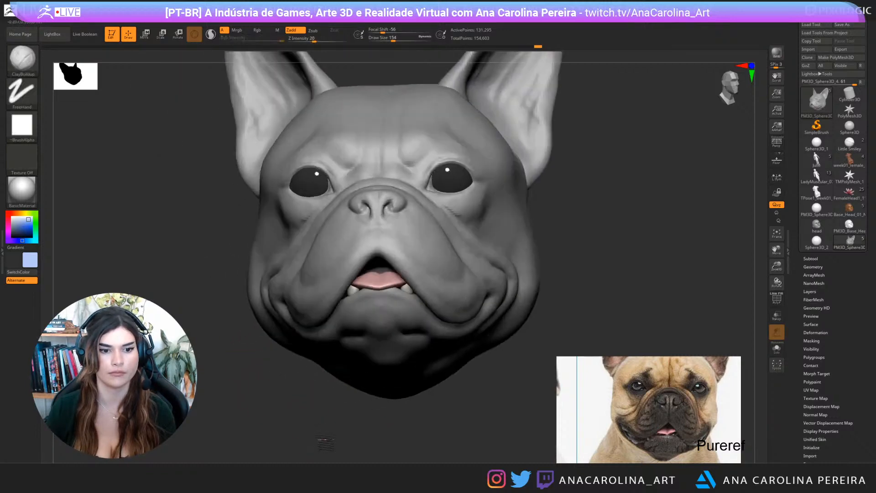
Build up the cheek below the eye with ClayBuildup, and reduce the draw size to 56 for finer strokes
{"action": "mouse_move", "coordinate": [429, 441]}
{"action": "left_mouse_down", "text": "alt"}
{"action": "mouse_move", "coordinate": [412, 401]}
{"action": "mouse_move", "coordinate": [499, 401]}
{"action": "mouse_move", "coordinate": [485, 382]}
{"action": "mouse_move", "coordinate": [473, 401]}
{"action": "left_mouse_up", "text": "alt"}
{"action": "left_click_drag", "start_coordinate": [543, 314], "coordinate": [506, 310]}
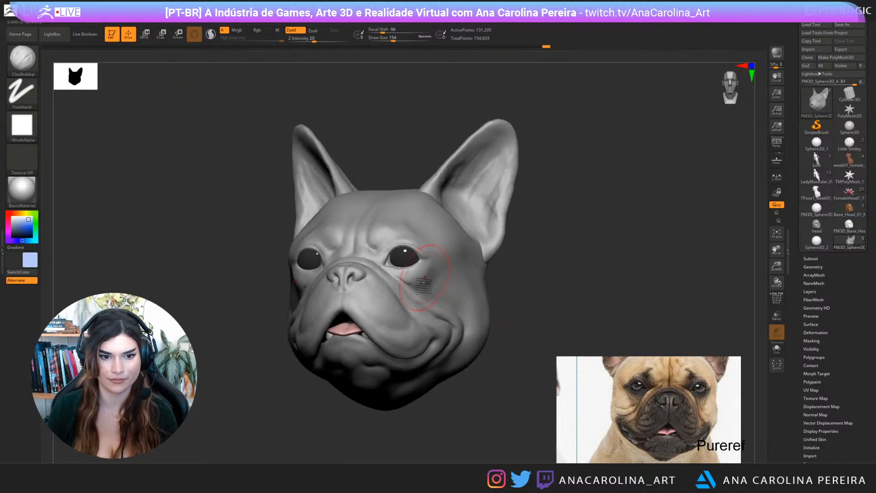
{"action": "mouse_move", "coordinate": [430, 290]}
{"action": "left_mouse_down"}
{"action": "mouse_move", "coordinate": [422, 283]}
{"action": "mouse_move", "coordinate": [447, 283]}
{"action": "mouse_move", "coordinate": [428, 289]}
{"action": "mouse_move", "coordinate": [446, 299]}
{"action": "mouse_move", "coordinate": [456, 272]}
{"action": "left_mouse_up"}
{"action": "mouse_move", "coordinate": [512, 291]}
{"action": "left_mouse_down"}
{"action": "mouse_move", "coordinate": [538, 276]}
{"action": "mouse_move", "coordinate": [533, 286]}
{"action": "mouse_move", "coordinate": [502, 282]}
{"action": "left_mouse_up"}
{"action": "key", "text": "s"}
{"action": "mouse_move", "coordinate": [289, 296]}
{"action": "left_mouse_down"}
{"action": "mouse_move", "coordinate": [303, 283]}
{"action": "mouse_move", "coordinate": [296, 304]}
{"action": "left_mouse_up"}
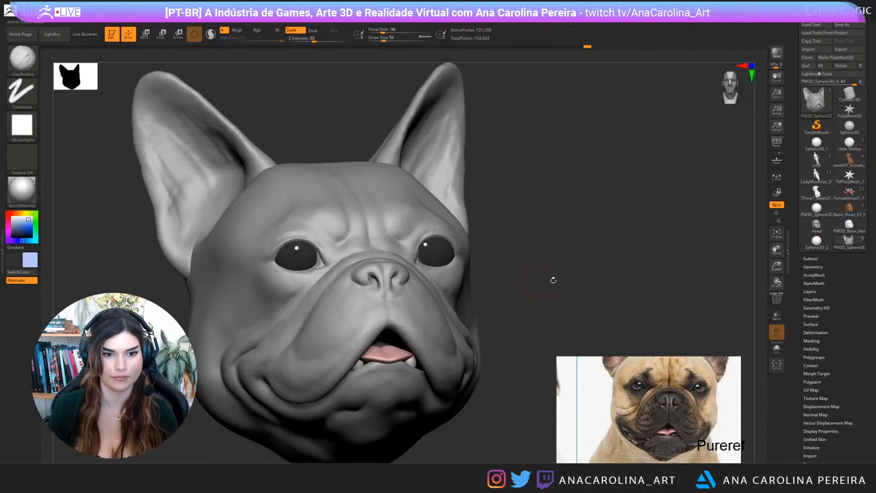
{"action": "mouse_move", "coordinate": [554, 279]}
{"action": "left_mouse_down"}
{"action": "mouse_move", "coordinate": [593, 280]}
{"action": "mouse_move", "coordinate": [579, 257]}
{"action": "mouse_move", "coordinate": [562, 288]}
{"action": "mouse_move", "coordinate": [572, 297]}
{"action": "left_mouse_up"}
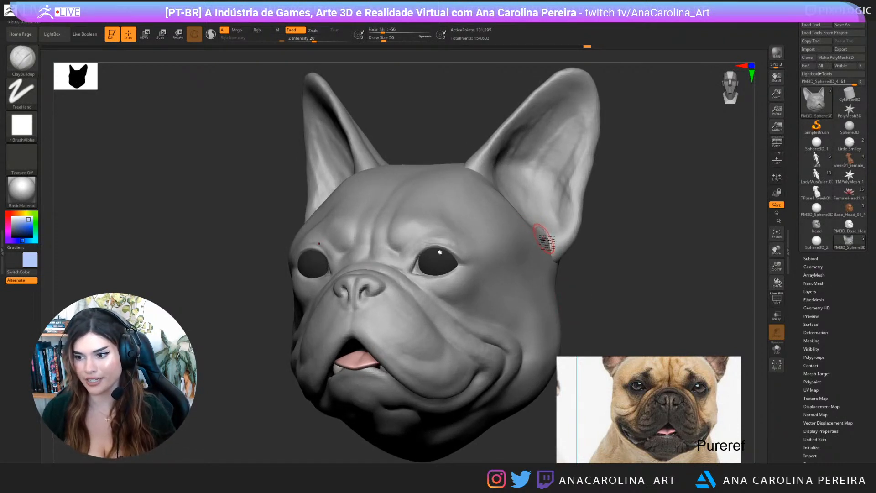
{"action": "left_click_drag", "start_coordinate": [544, 240], "coordinate": [547, 243]}
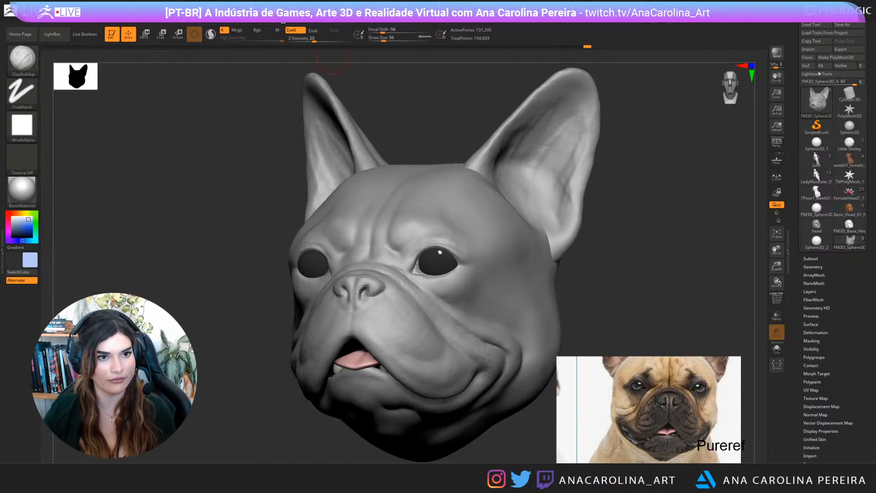
Find the Thumbnail settings in the preferences, toggle the silhouette thumbnail on and off, and leave it hidden
{"action": "left_click", "coordinate": [283, 21]}
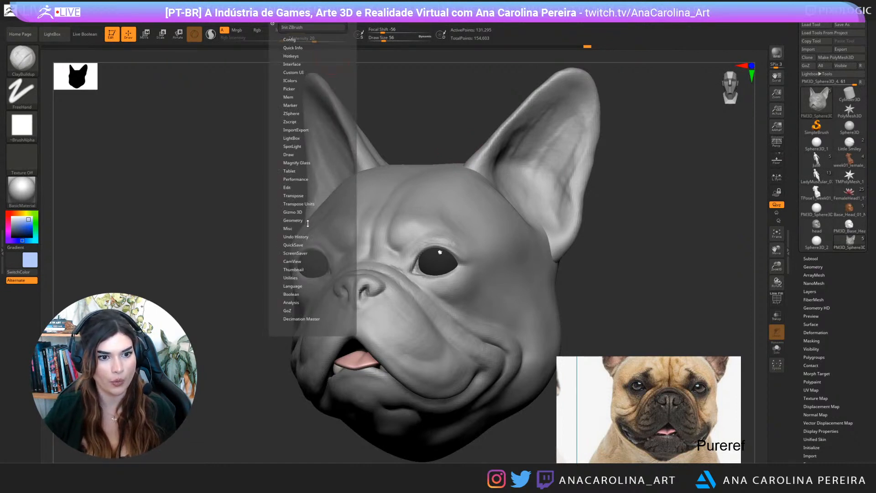
{"action": "left_click", "coordinate": [301, 261]}
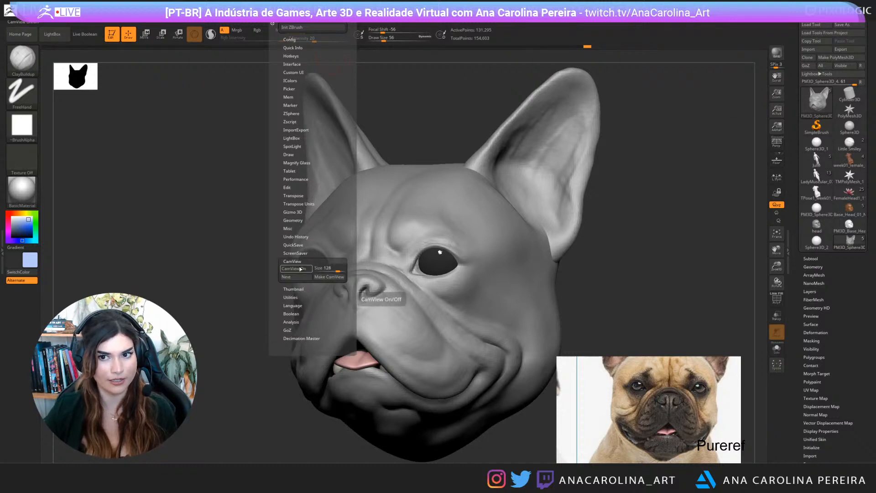
{"action": "left_click", "coordinate": [298, 260]}
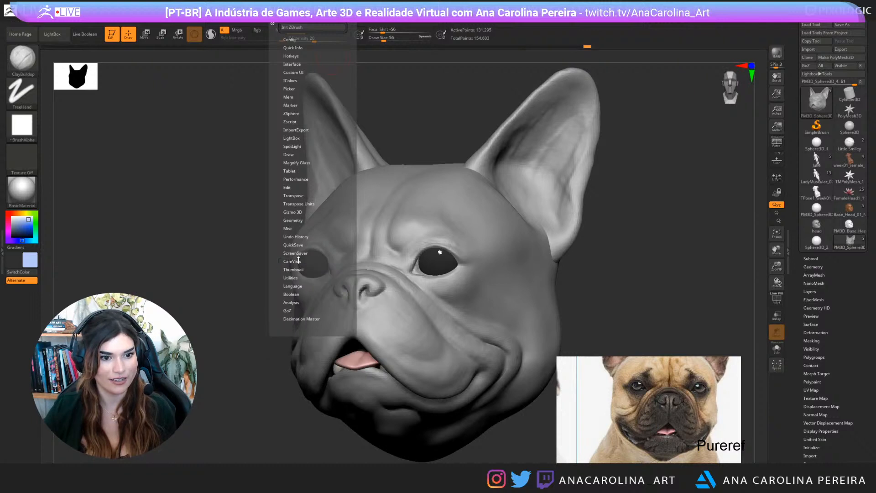
{"action": "left_click", "coordinate": [301, 269]}
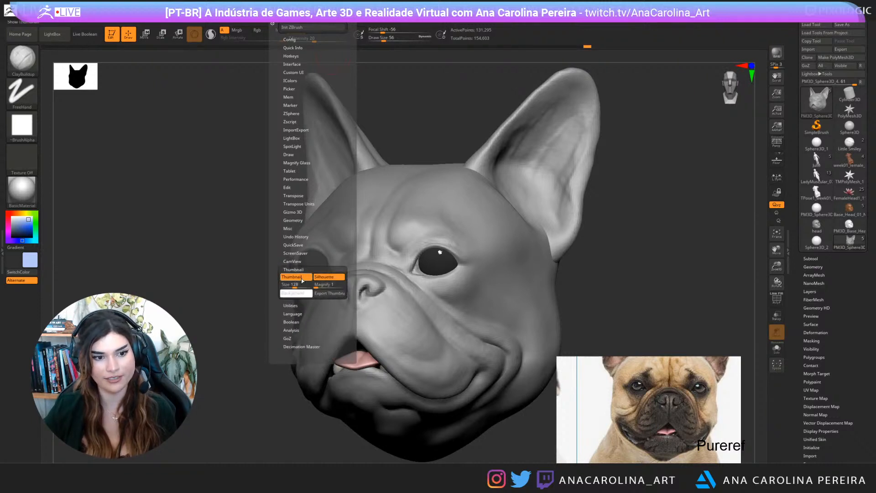
{"action": "left_click", "coordinate": [299, 277]}
{"action": "left_click", "coordinate": [299, 277]}
{"action": "left_click", "coordinate": [298, 277]}
{"action": "left_click", "coordinate": [302, 277]}
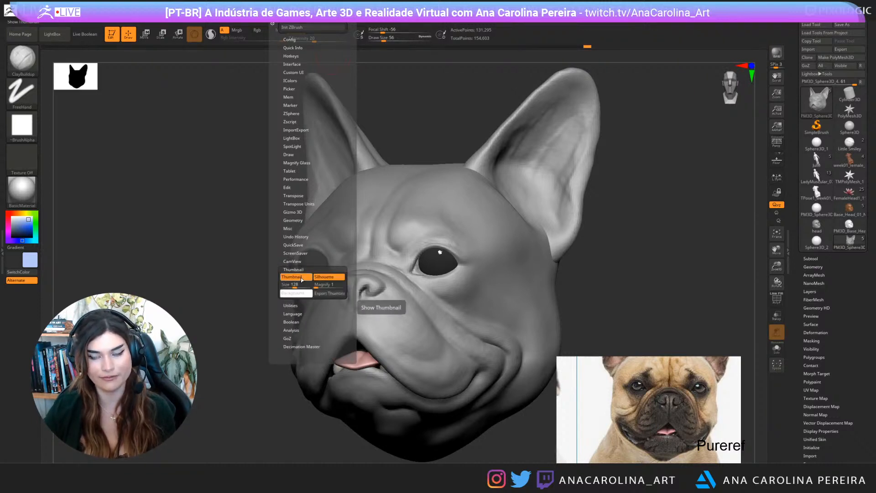
{"action": "left_click", "coordinate": [301, 277]}
{"action": "left_click", "coordinate": [300, 277]}
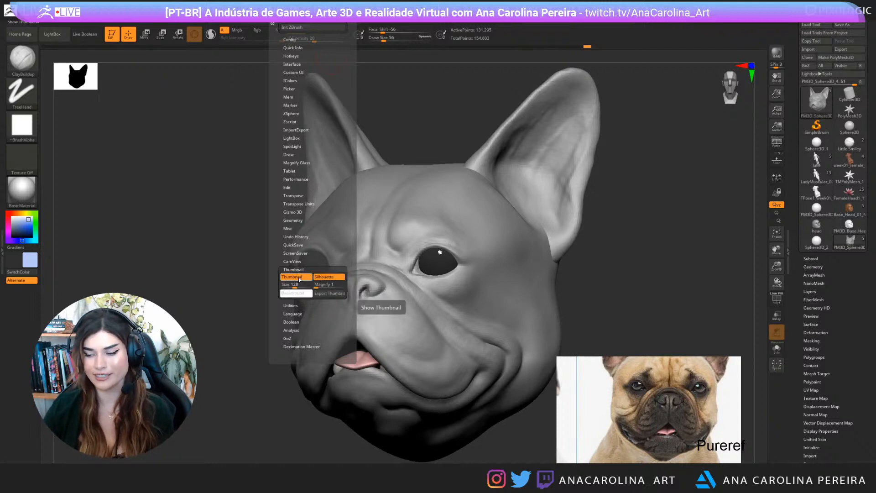
{"action": "left_click", "coordinate": [299, 277]}
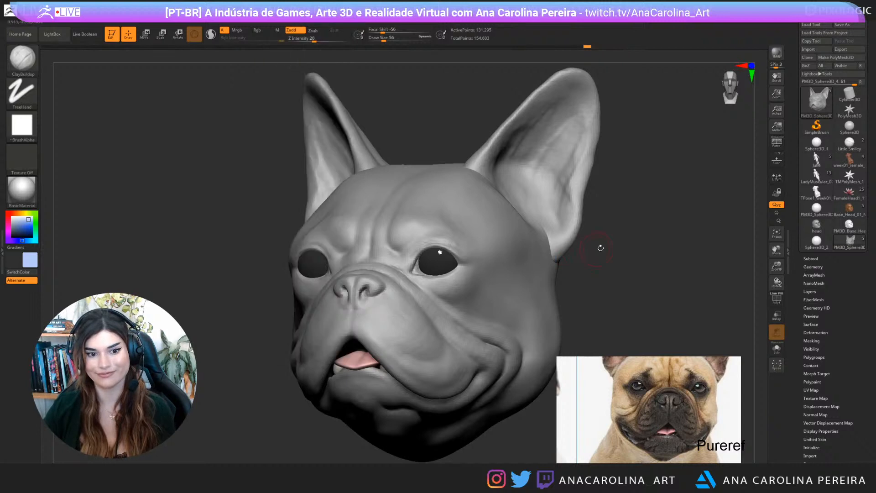
Reshape the outline of the outer cheek and lower jaw with the Move brush at draw size 239
{"action": "left_click_drag", "start_coordinate": [640, 239], "coordinate": [641, 237], "text": "shift"}
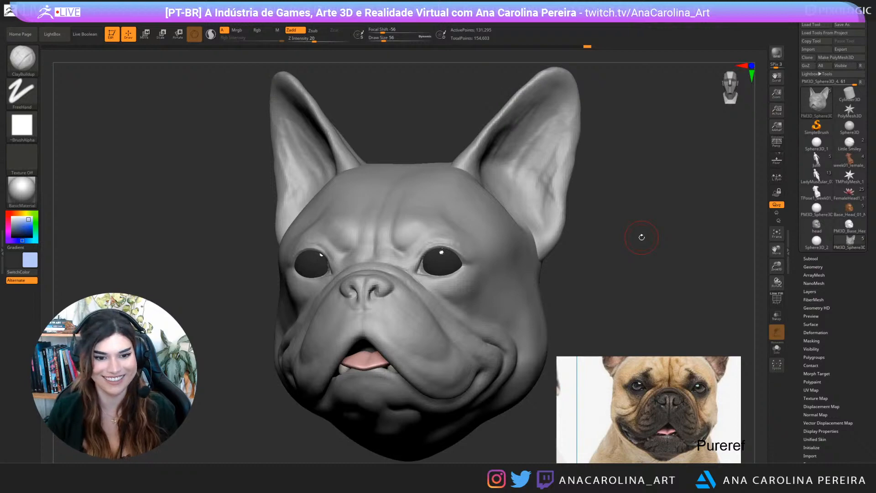
{"action": "mouse_move", "coordinate": [631, 241]}
{"action": "left_mouse_down"}
{"action": "mouse_move", "coordinate": [642, 289]}
{"action": "mouse_move", "coordinate": [632, 300]}
{"action": "left_mouse_up"}
{"action": "key", "text": "b"}
{"action": "key", "text": "m"}
{"action": "key", "text": "v"}
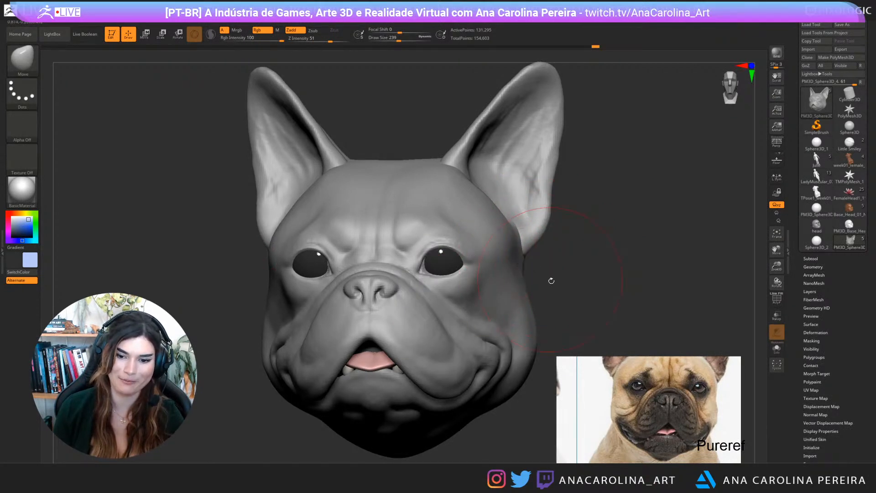
{"action": "left_click_drag", "start_coordinate": [550, 280], "coordinate": [539, 321]}
{"action": "mouse_move", "coordinate": [502, 370]}
{"action": "left_mouse_down"}
{"action": "mouse_move", "coordinate": [493, 365]}
{"action": "mouse_move", "coordinate": [502, 368]}
{"action": "left_mouse_up"}
{"action": "left_click_drag", "start_coordinate": [515, 397], "coordinate": [519, 397]}
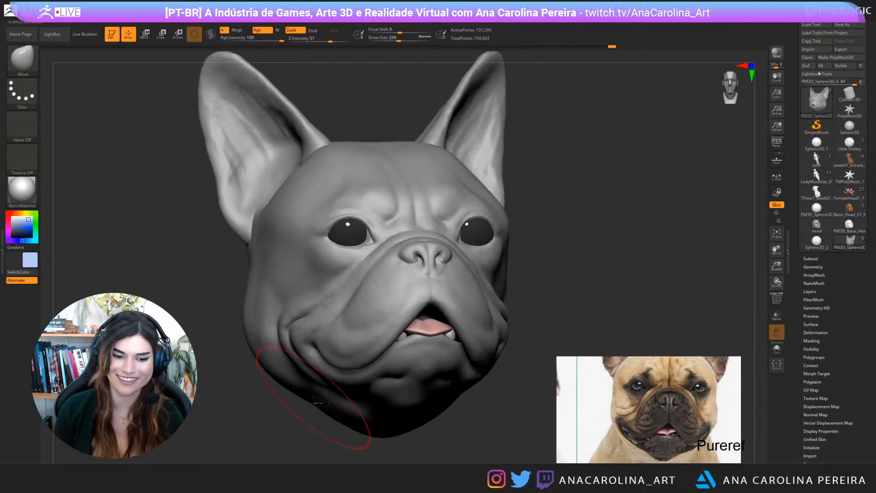
Reshape the lower jaw and the back of the cheek with the Move brush, enlarging the draw size to 311
{"action": "mouse_move", "coordinate": [368, 430]}
{"action": "left_mouse_down"}
{"action": "mouse_move", "coordinate": [362, 418]}
{"action": "mouse_move", "coordinate": [374, 428]}
{"action": "left_mouse_up"}
{"action": "key", "text": "space"}
{"action": "left_click_drag", "start_coordinate": [436, 379], "coordinate": [432, 374]}
{"action": "key", "text": "space"}
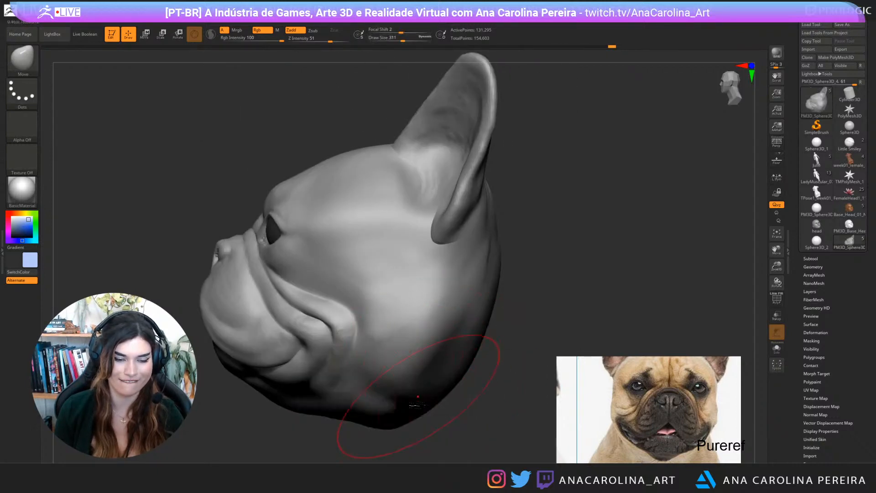
{"action": "mouse_move", "coordinate": [395, 413]}
{"action": "left_mouse_down"}
{"action": "mouse_move", "coordinate": [388, 403]}
{"action": "mouse_move", "coordinate": [361, 408]}
{"action": "left_mouse_up"}
{"action": "mouse_move", "coordinate": [330, 434]}
{"action": "left_mouse_down"}
{"action": "mouse_move", "coordinate": [411, 435]}
{"action": "mouse_move", "coordinate": [419, 420]}
{"action": "mouse_move", "coordinate": [474, 402]}
{"action": "mouse_move", "coordinate": [462, 413]}
{"action": "mouse_move", "coordinate": [469, 407]}
{"action": "mouse_move", "coordinate": [264, 342]}
{"action": "left_mouse_up"}
Adjust the side outline of the head below the ear with the Move brush at draw size 239
{"action": "key", "text": "space"}
{"action": "key", "text": "space"}
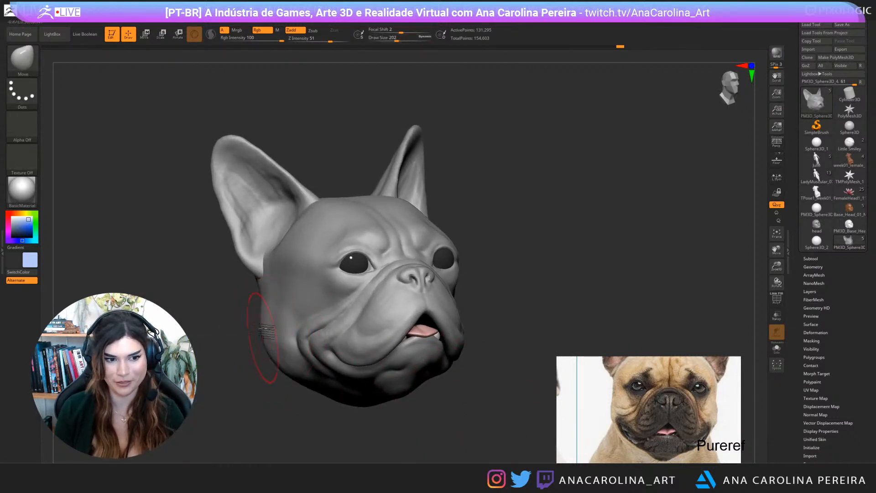
{"action": "key", "text": "space"}
{"action": "left_click_drag", "start_coordinate": [252, 301], "coordinate": [256, 301]}
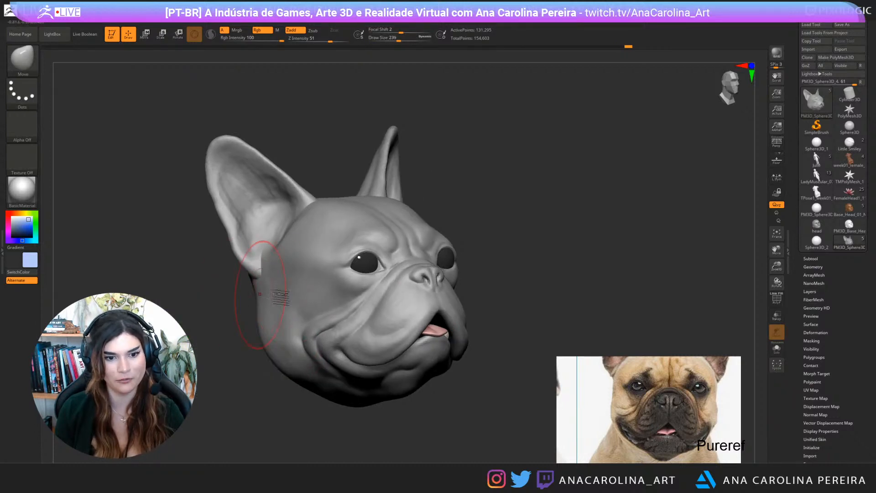
{"action": "mouse_move", "coordinate": [479, 269]}
{"action": "left_mouse_down"}
{"action": "mouse_move", "coordinate": [509, 258]}
{"action": "mouse_move", "coordinate": [537, 262]}
{"action": "mouse_move", "coordinate": [538, 289]}
{"action": "mouse_move", "coordinate": [527, 290]}
{"action": "mouse_move", "coordinate": [542, 275]}
{"action": "mouse_move", "coordinate": [556, 297]}
{"action": "mouse_move", "coordinate": [507, 311]}
{"action": "left_mouse_up"}
Build up the outer cheek behind the folds with ClayBuildup at draw size 145, and smooth the added volume
{"action": "key", "text": "b"}
{"action": "key", "text": "c"}
{"action": "key", "text": "b"}
{"action": "key", "text": "space"}
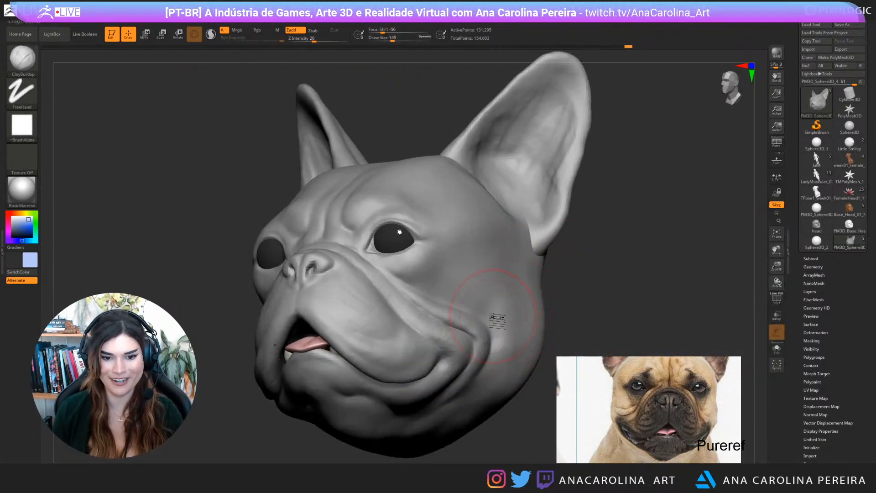
{"action": "left_click_drag", "start_coordinate": [536, 338], "coordinate": [536, 352]}
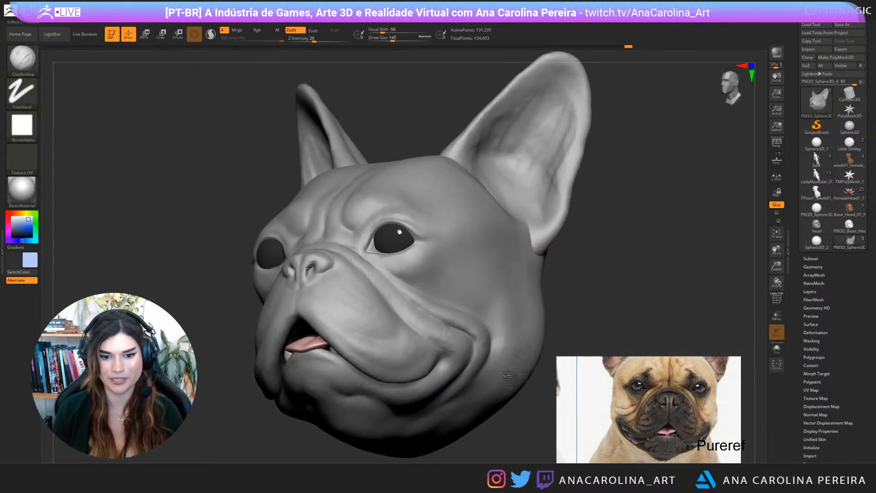
{"action": "key", "text": "shift"}
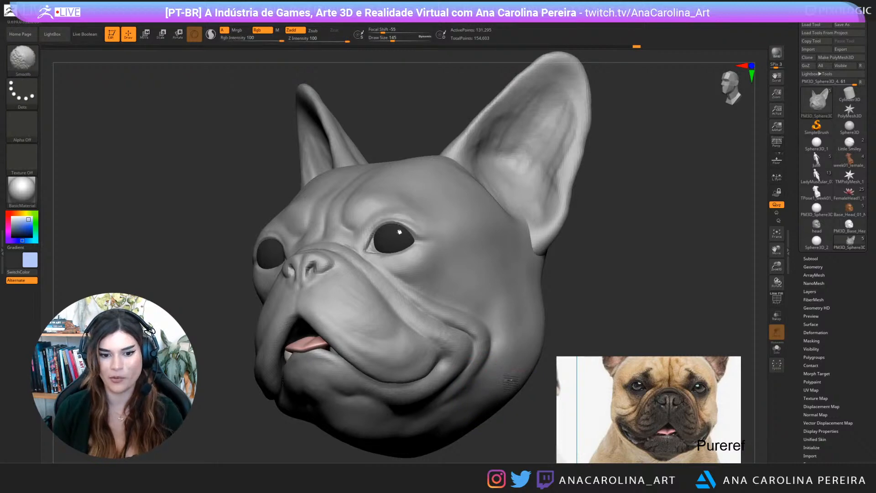
{"action": "mouse_move", "coordinate": [528, 424]}
{"action": "left_mouse_down"}
{"action": "mouse_move", "coordinate": [525, 439]}
{"action": "mouse_move", "coordinate": [521, 418]}
{"action": "mouse_move", "coordinate": [535, 409]}
{"action": "left_mouse_up"}
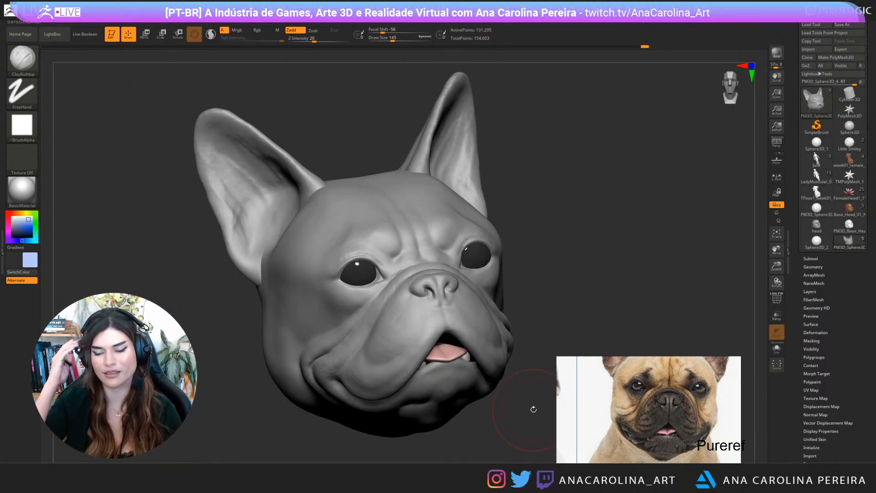
Carve the side of the face between the eye and the outer cheek with DamStandard at draw size 187
{"action": "mouse_move", "coordinate": [530, 260]}
{"action": "left_mouse_down"}
{"action": "mouse_move", "coordinate": [545, 258]}
{"action": "mouse_move", "coordinate": [532, 259]}
{"action": "left_mouse_up"}
{"action": "key", "text": "b"}
{"action": "key", "text": "d"}
{"action": "key", "text": "s"}
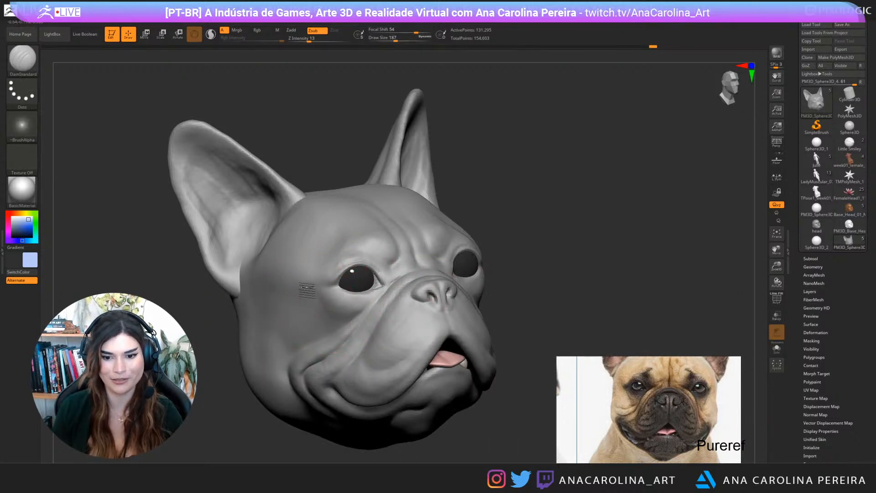
{"action": "mouse_move", "coordinate": [522, 220]}
{"action": "left_mouse_down"}
{"action": "mouse_move", "coordinate": [642, 227]}
{"action": "mouse_move", "coordinate": [605, 209]}
{"action": "left_mouse_up"}
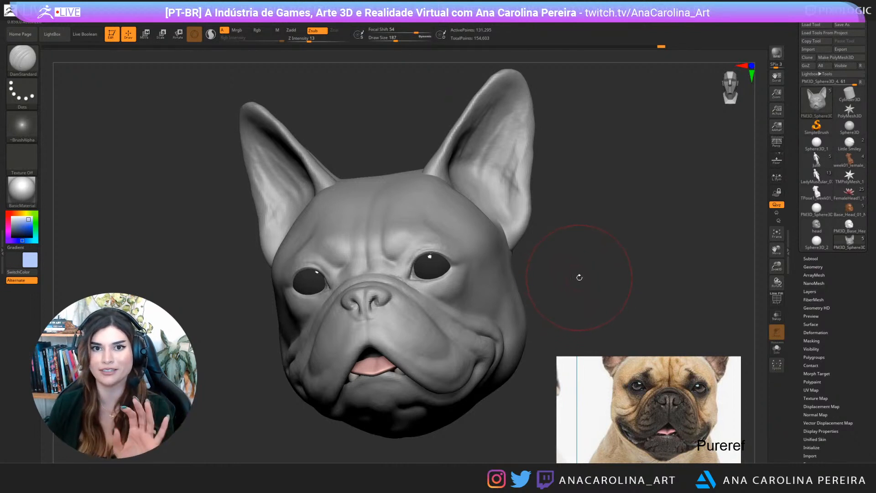
{"action": "left_click_drag", "start_coordinate": [595, 302], "coordinate": [579, 284]}
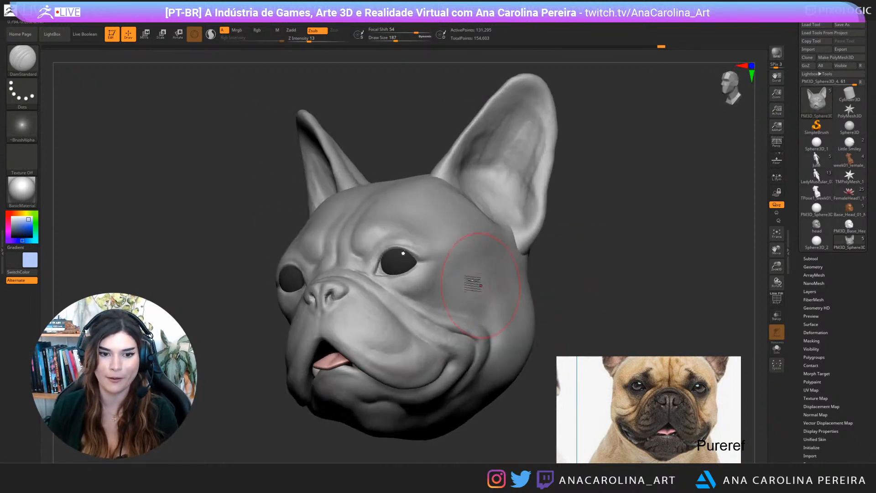
Carve broader depressions along the side of the head and outer cheek with DamStandard at draw size 305
{"action": "left_click_drag", "start_coordinate": [573, 252], "coordinate": [597, 266]}
{"action": "key", "text": "space"}
{"action": "left_click_drag", "start_coordinate": [584, 263], "coordinate": [591, 263]}
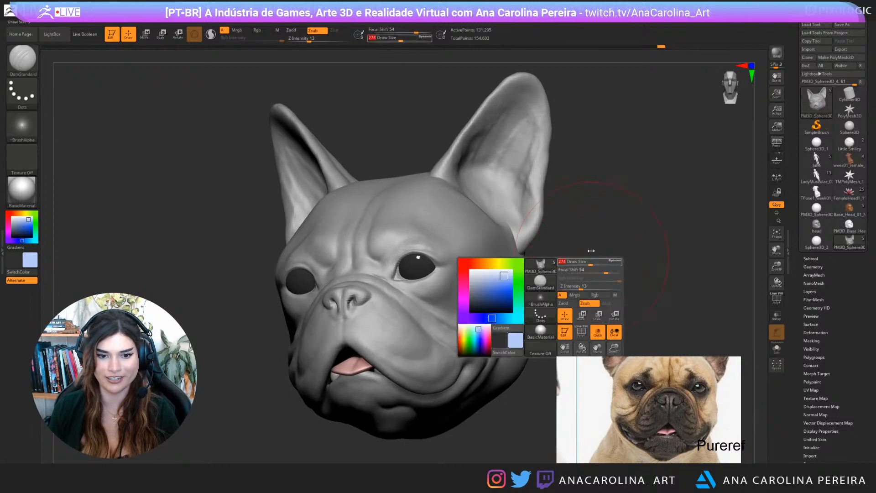
{"action": "key", "text": "space"}
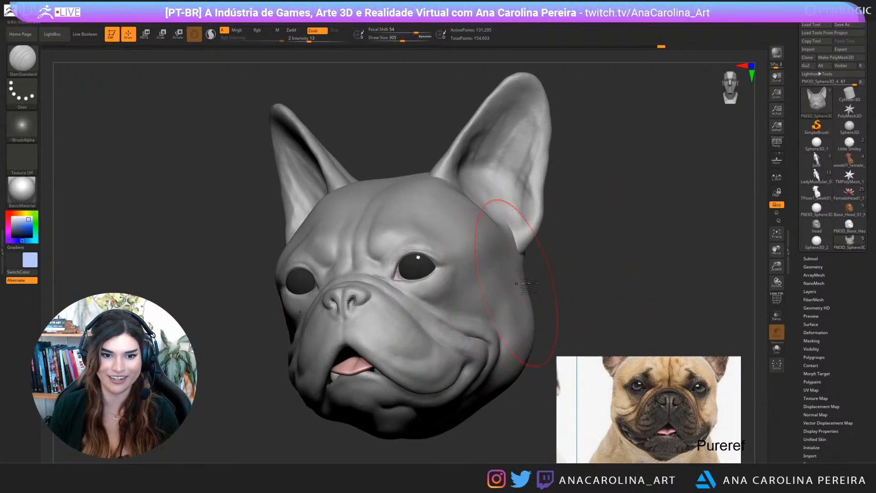
{"action": "mouse_move", "coordinate": [512, 230]}
{"action": "left_mouse_down"}
{"action": "mouse_move", "coordinate": [544, 269]}
{"action": "mouse_move", "coordinate": [611, 255]}
{"action": "left_mouse_up"}
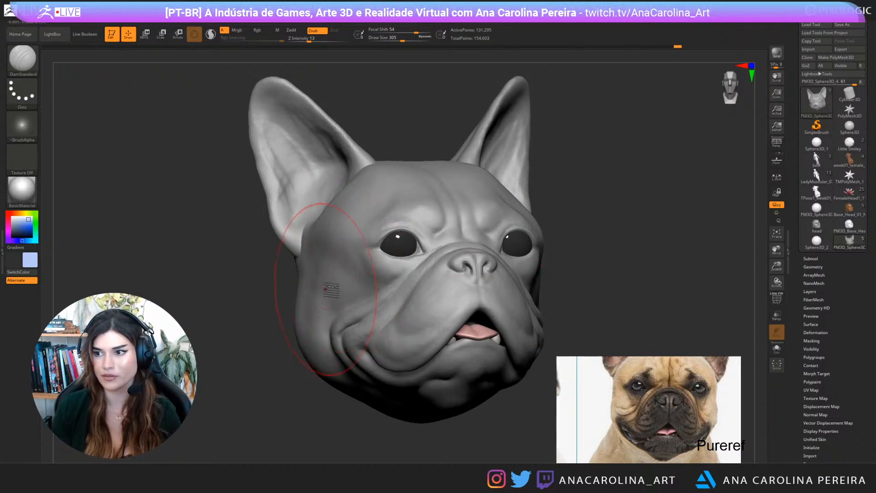
{"action": "mouse_move", "coordinate": [314, 283]}
{"action": "left_mouse_down"}
{"action": "mouse_move", "coordinate": [332, 196]}
{"action": "mouse_move", "coordinate": [315, 334]}
{"action": "mouse_move", "coordinate": [342, 353]}
{"action": "left_mouse_up"}
Reduce the DamStandard draw size to 223, and undo the last stroke on the cheek
{"action": "key", "text": "space"}
{"action": "left_click_drag", "start_coordinate": [368, 305], "coordinate": [363, 306]}
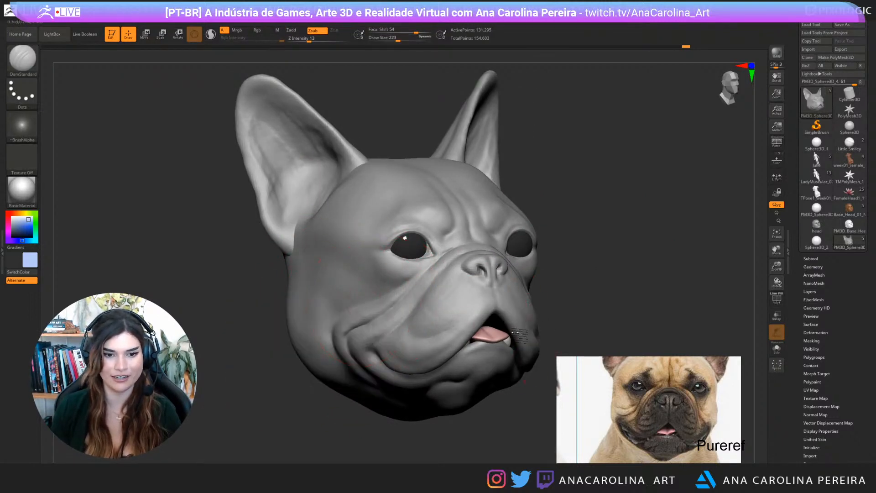
{"action": "mouse_move", "coordinate": [630, 299]}
{"action": "left_mouse_down"}
{"action": "mouse_move", "coordinate": [565, 291]}
{"action": "mouse_move", "coordinate": [581, 293]}
{"action": "left_mouse_up"}
{"action": "left_click_drag", "start_coordinate": [662, 313], "coordinate": [495, 296]}
{"action": "key", "text": "ctrl+z"}
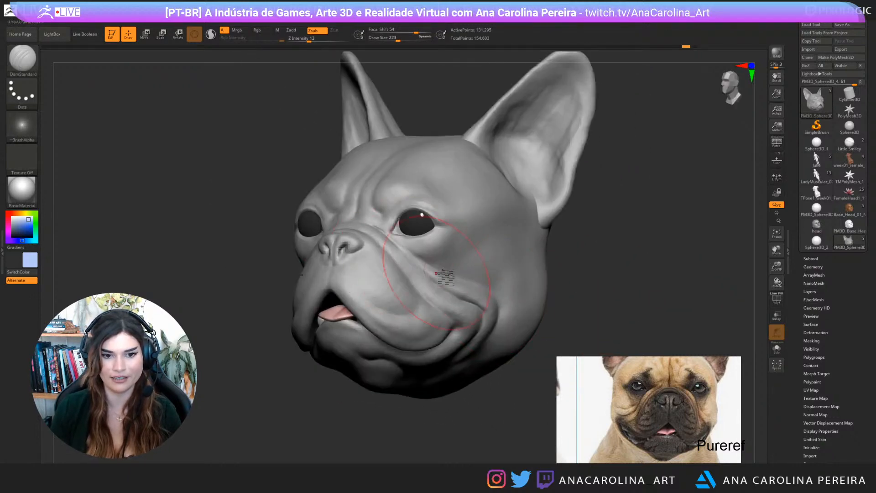
Carve the crease across the cheek above the folds on both sides with DamStandard at draw size 163
{"action": "key", "text": "space"}
{"action": "left_click_drag", "start_coordinate": [444, 277], "coordinate": [439, 277]}
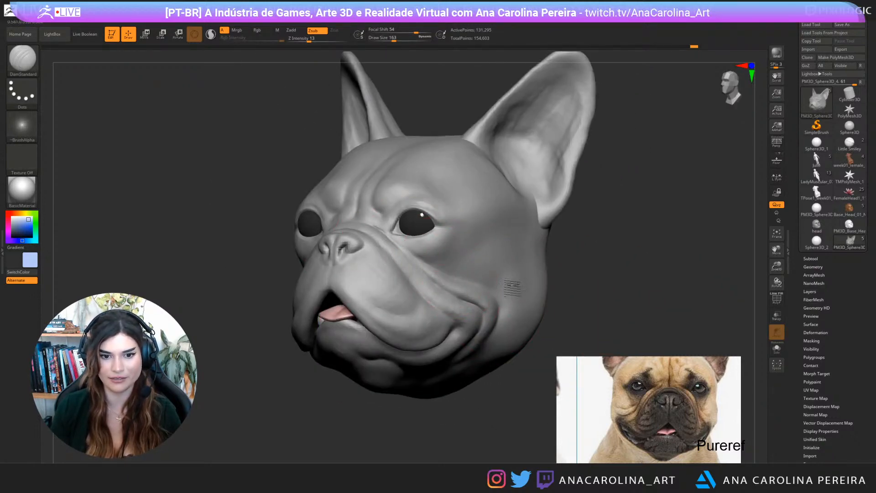
{"action": "left_click_drag", "start_coordinate": [574, 273], "coordinate": [538, 296]}
{"action": "mouse_move", "coordinate": [293, 273]}
{"action": "left_mouse_down"}
{"action": "mouse_move", "coordinate": [306, 273]}
{"action": "mouse_move", "coordinate": [279, 265]}
{"action": "left_mouse_up"}
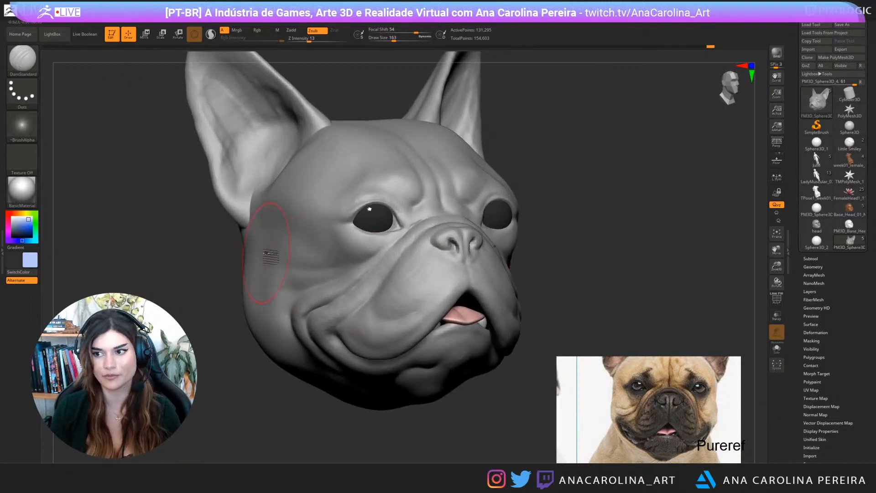
{"action": "mouse_move", "coordinate": [554, 260]}
{"action": "left_mouse_down", "text": "alt"}
{"action": "mouse_move", "coordinate": [575, 246]}
{"action": "mouse_move", "coordinate": [585, 305]}
{"action": "left_mouse_up", "text": "alt"}
{"action": "left_click_drag", "start_coordinate": [585, 305], "coordinate": [559, 299]}
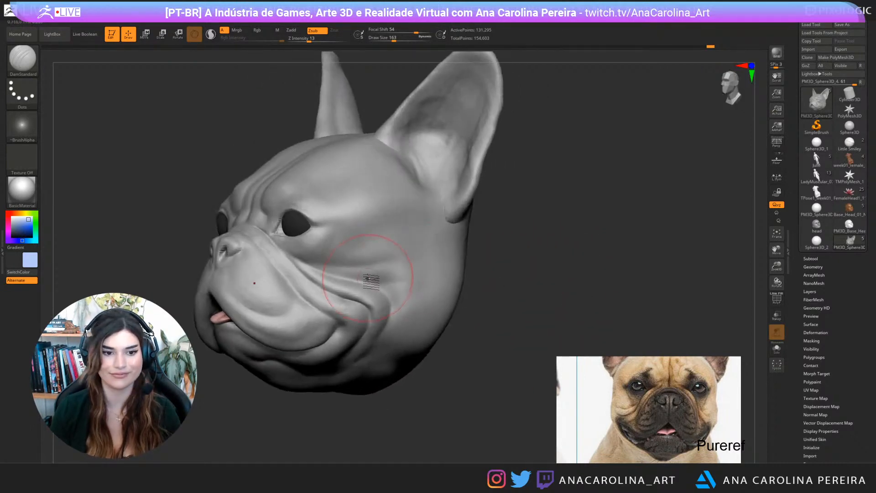
Add fine volume along the upper cheek crease with ClayBuildup at draw size 65, and undo the last stroke
{"action": "key", "text": "b"}
{"action": "key", "text": "c"}
{"action": "key", "text": "b"}
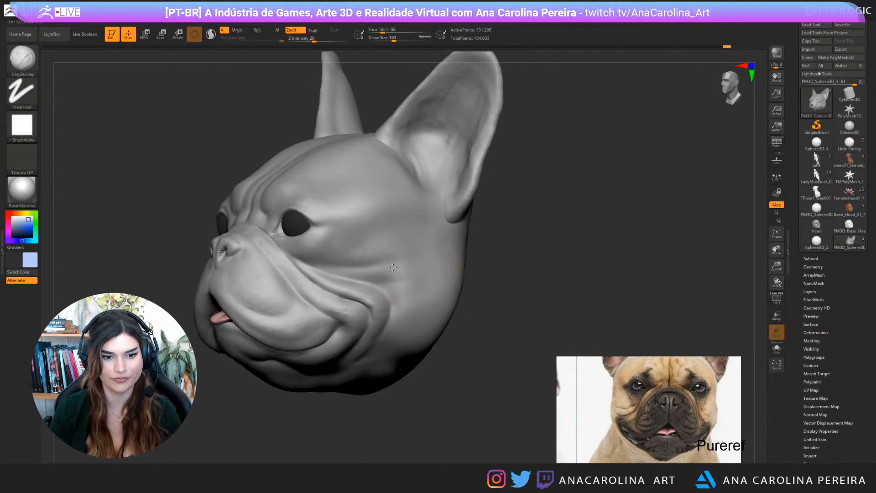
{"action": "key", "text": "space"}
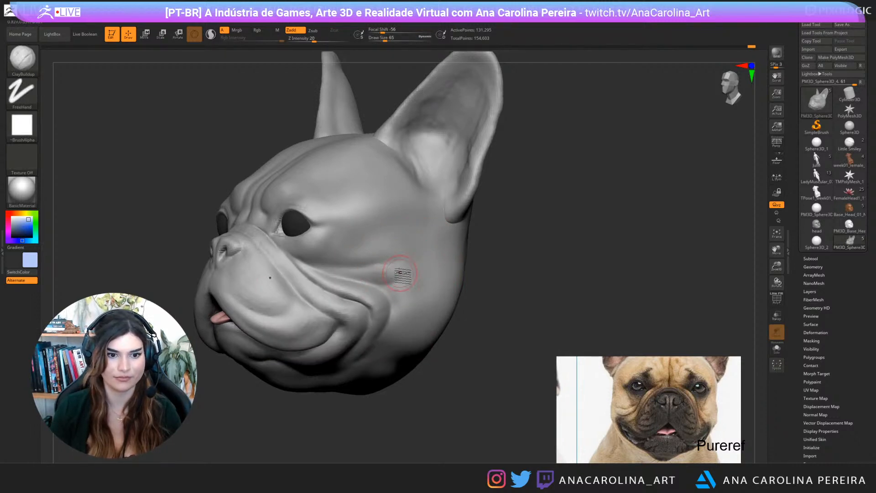
{"action": "key", "text": "space"}
{"action": "left_click_drag", "start_coordinate": [368, 269], "coordinate": [406, 276]}
{"action": "key", "text": "ctrl+z"}
Build up the cheek around the crease with ClayBuildup at draw size 140, and smooth it into the side of the face
{"action": "key", "text": "space"}
{"action": "key", "text": "space"}
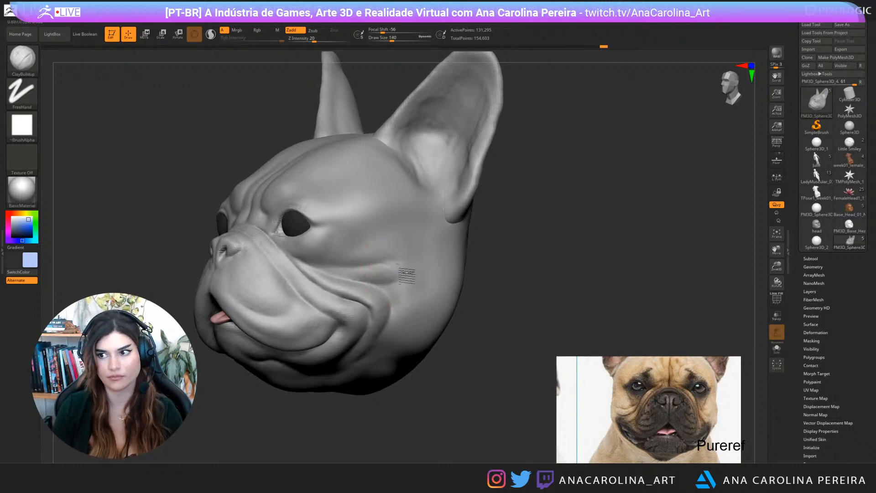
{"action": "key", "text": "shift"}
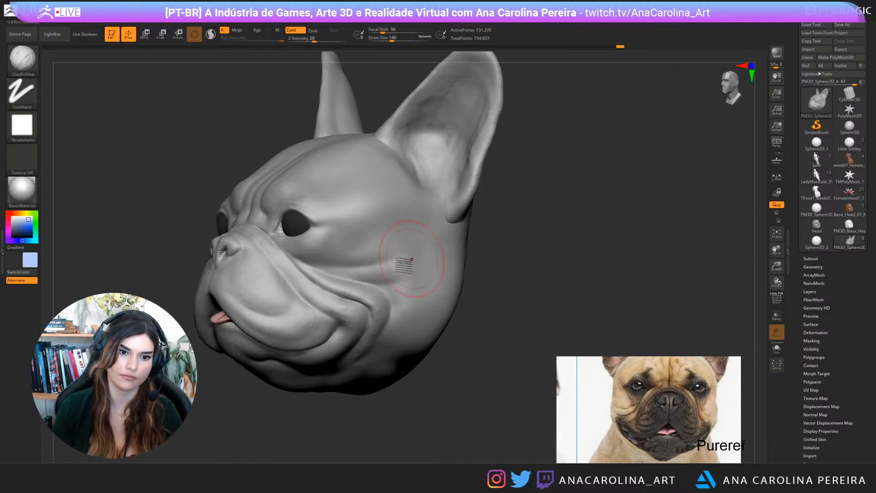
{"action": "key", "text": "shift"}
{"action": "mouse_move", "coordinate": [466, 263]}
{"action": "left_mouse_down"}
{"action": "mouse_move", "coordinate": [489, 258]}
{"action": "mouse_move", "coordinate": [513, 274]}
{"action": "mouse_move", "coordinate": [536, 274]}
{"action": "mouse_move", "coordinate": [518, 248]}
{"action": "mouse_move", "coordinate": [504, 262]}
{"action": "left_mouse_up"}
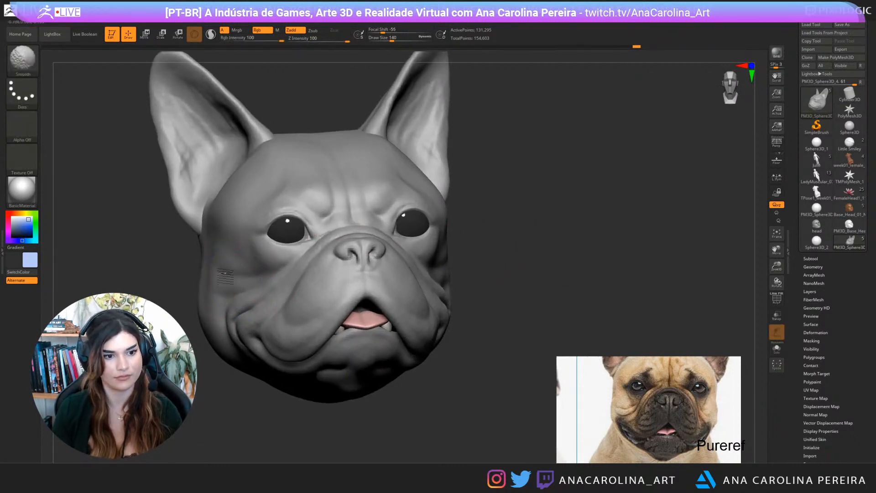
{"action": "key", "text": "shift"}
{"action": "mouse_move", "coordinate": [526, 274]}
{"action": "left_mouse_down", "text": "alt"}
{"action": "mouse_move", "coordinate": [566, 262]}
{"action": "mouse_move", "coordinate": [580, 312]}
{"action": "mouse_move", "coordinate": [559, 282]}
{"action": "left_mouse_up", "text": "alt"}
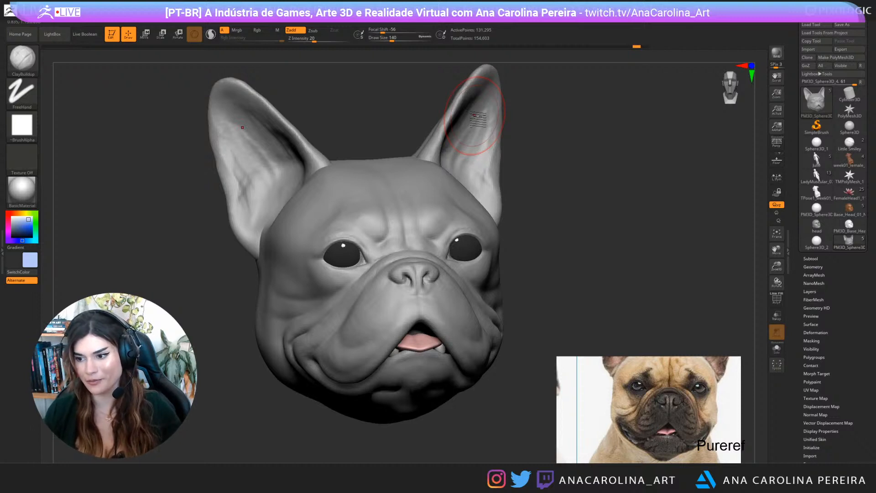
Set the maximum number of QuickSave files to 47 in the preferences
{"action": "mouse_move", "coordinate": [849, 224]}
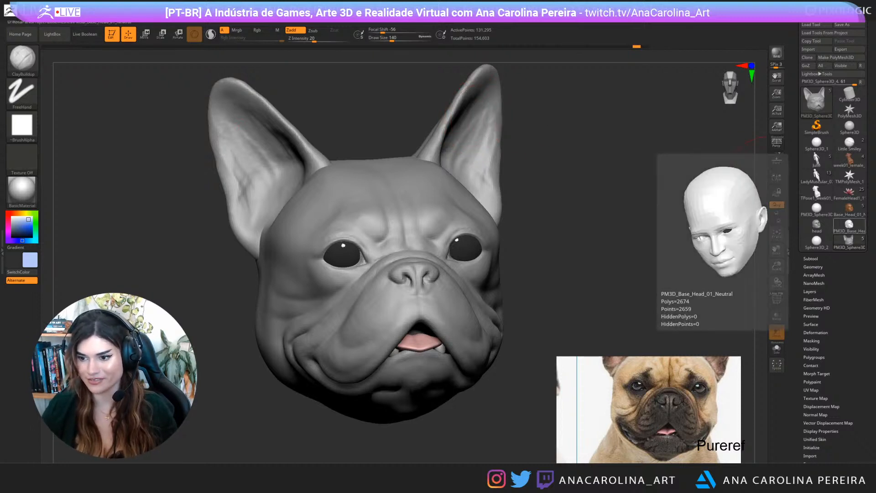
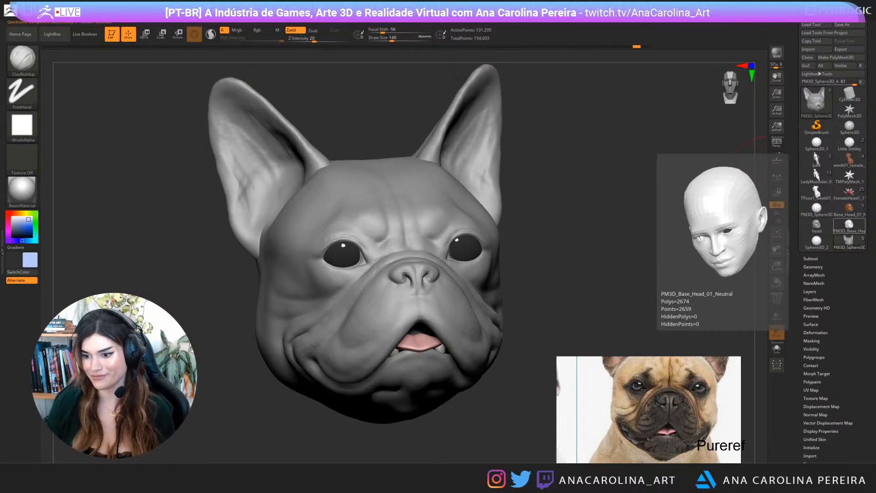
{"action": "left_click_drag", "start_coordinate": [402, 90], "coordinate": [380, 71]}
{"action": "left_click", "coordinate": [283, 17]}
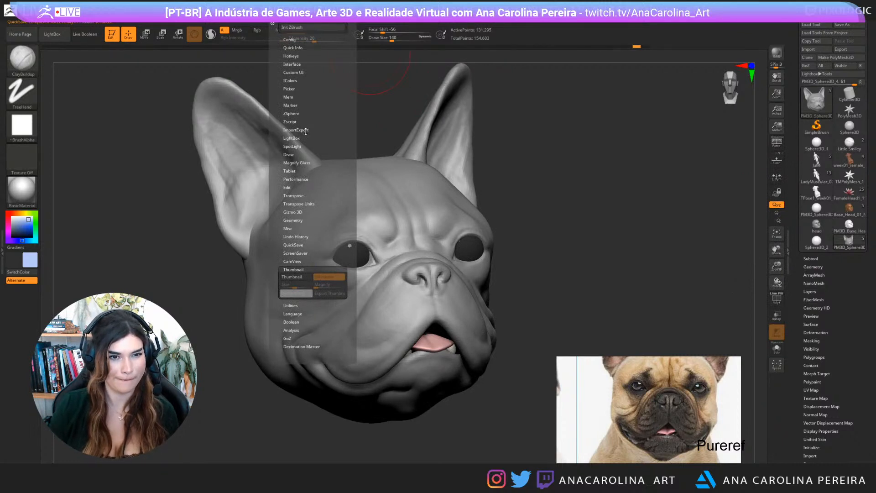
{"action": "left_click", "coordinate": [296, 245]}
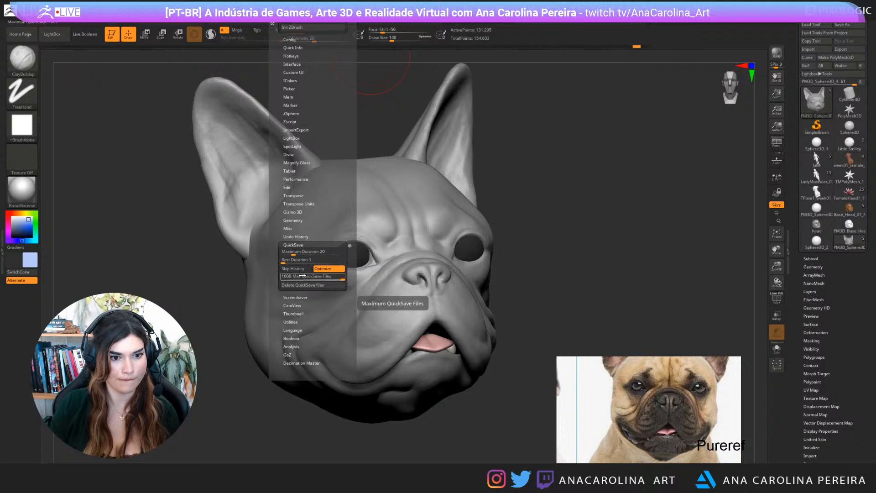
{"action": "left_click_drag", "start_coordinate": [303, 276], "coordinate": [287, 282]}
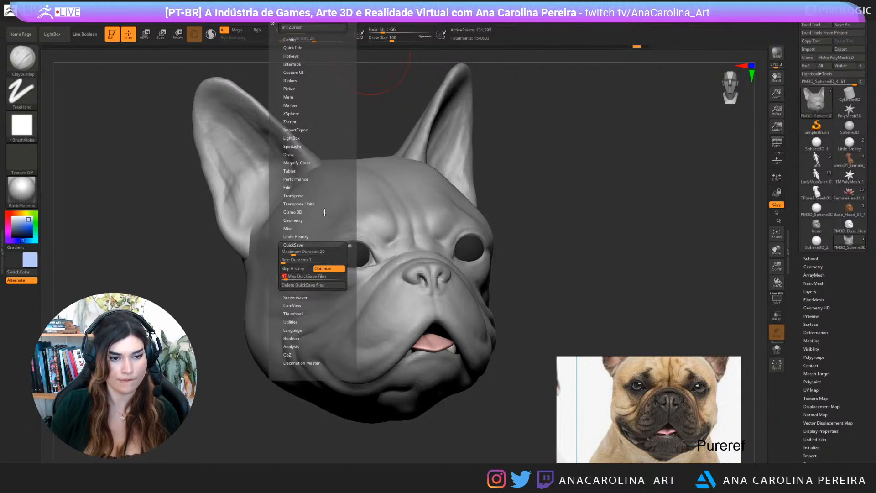
{"action": "left_click_drag", "start_coordinate": [592, 164], "coordinate": [588, 165]}
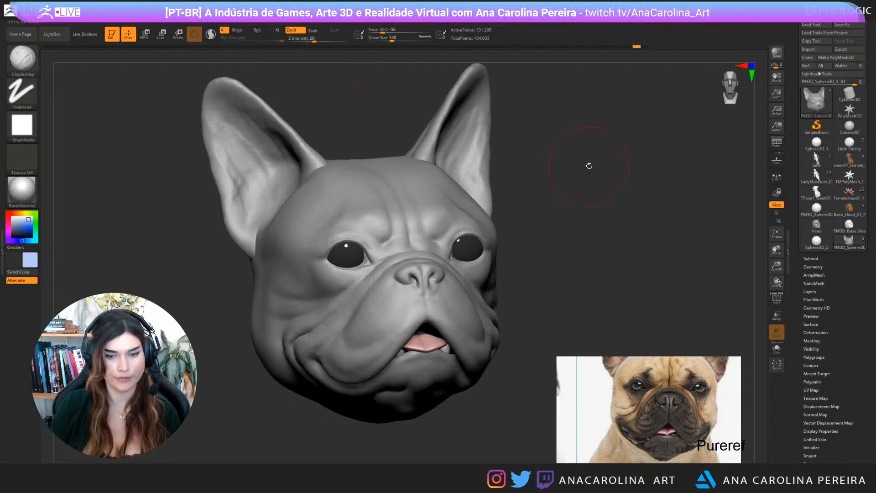
Examine the French bulldog photos on the PureRef board, comparing the ears, face folds and head shape
{"action": "mouse_move", "coordinate": [856, 194]}
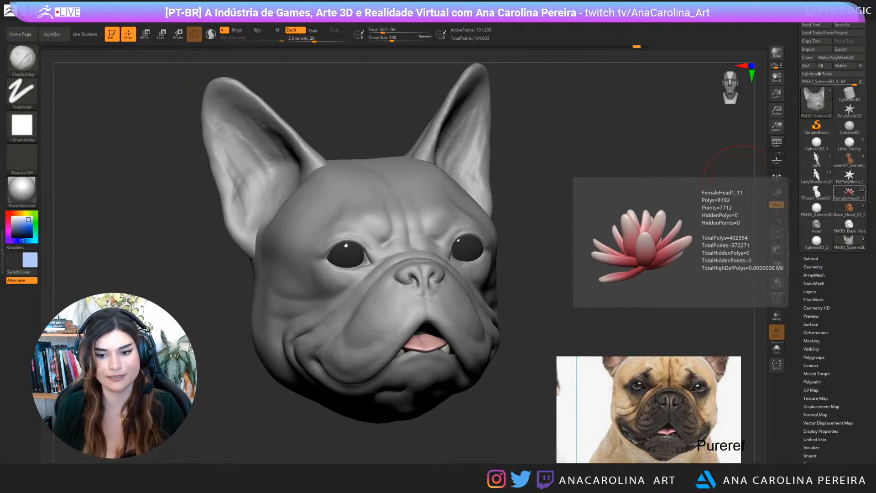
{"action": "scroll", "coordinate": [653, 379], "scroll_direction": "down", "scroll_amount": 3}
{"action": "scroll", "coordinate": [630, 410], "scroll_direction": "up", "scroll_amount": 3}
{"action": "scroll", "coordinate": [605, 435], "scroll_direction": "down", "scroll_amount": 3}
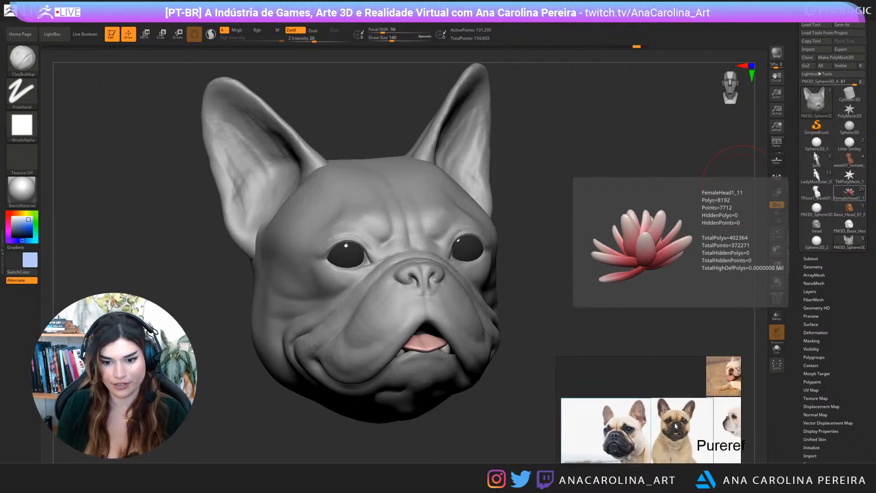
{"action": "scroll", "coordinate": [606, 434], "scroll_direction": "up", "scroll_amount": 3}
{"action": "scroll", "coordinate": [621, 411], "scroll_direction": "down", "scroll_amount": 3}
{"action": "scroll", "coordinate": [632, 394], "scroll_direction": "up", "scroll_amount": 4}
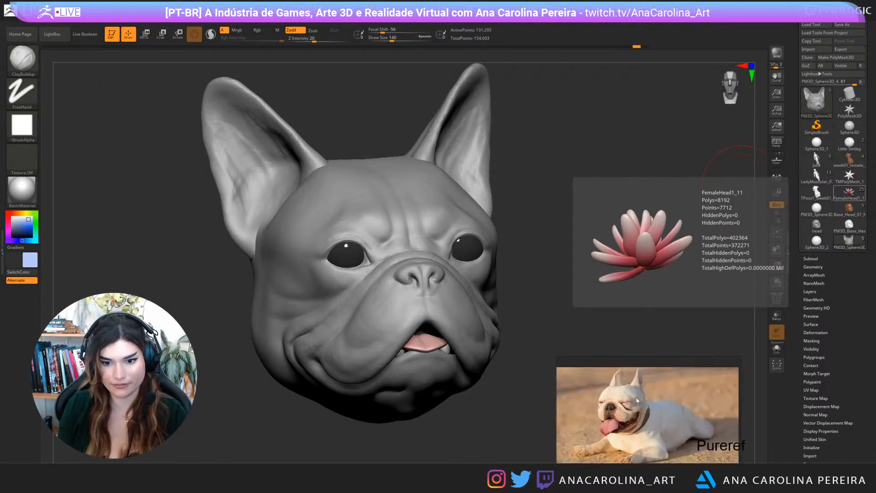
{"action": "scroll", "coordinate": [662, 424], "scroll_direction": "down", "scroll_amount": 3}
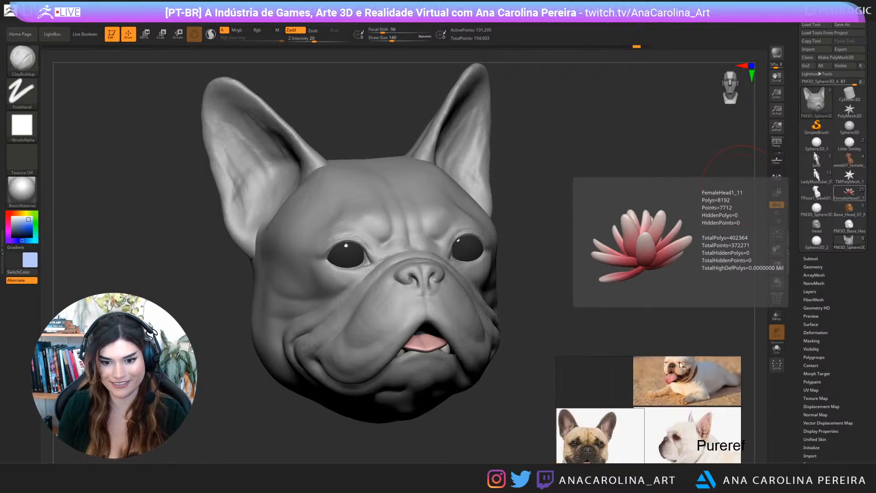
{"action": "scroll", "coordinate": [680, 441], "scroll_direction": "up", "scroll_amount": 3}
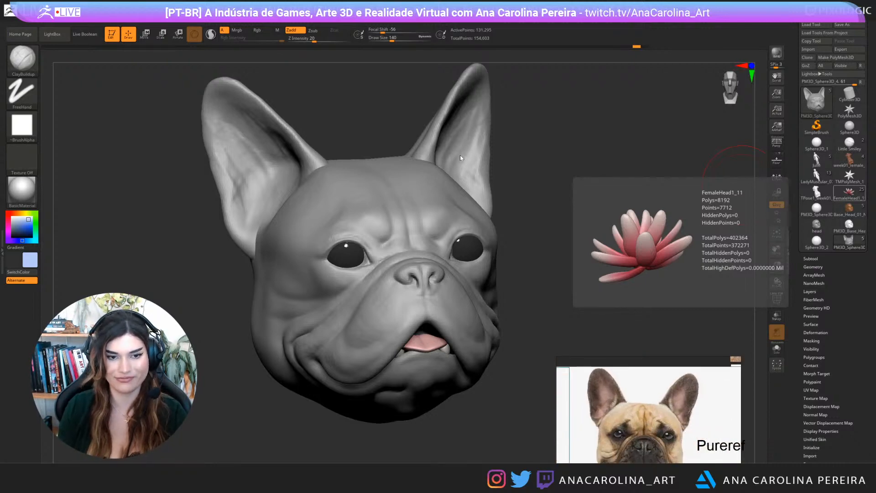
Smooth the back of the head and the inner surface of the ear
{"action": "mouse_move", "coordinate": [538, 119]}
{"action": "left_mouse_down"}
{"action": "mouse_move", "coordinate": [497, 114]}
{"action": "mouse_move", "coordinate": [557, 134]}
{"action": "mouse_move", "coordinate": [548, 153]}
{"action": "mouse_move", "coordinate": [520, 126]}
{"action": "mouse_move", "coordinate": [488, 161]}
{"action": "left_mouse_up"}
{"action": "mouse_move", "coordinate": [569, 223]}
{"action": "left_mouse_down"}
{"action": "mouse_move", "coordinate": [512, 195]}
{"action": "mouse_move", "coordinate": [566, 155]}
{"action": "mouse_move", "coordinate": [514, 202]}
{"action": "left_mouse_up"}
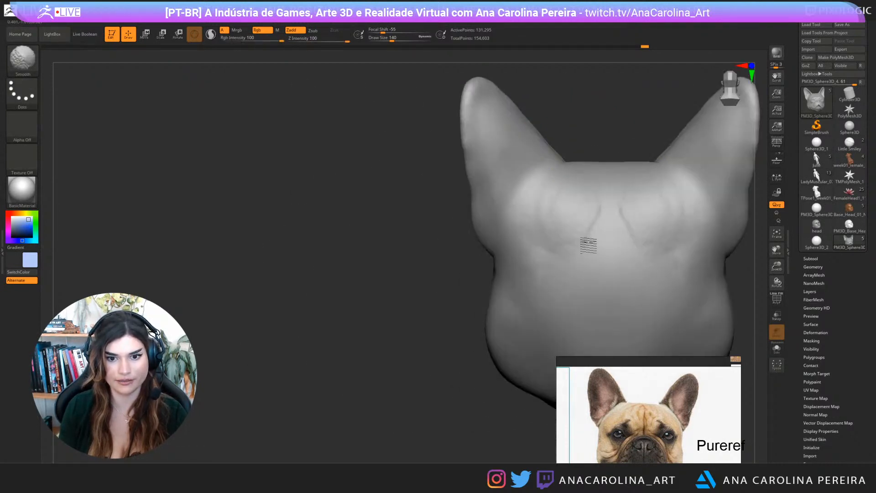
{"action": "left_click_drag", "start_coordinate": [589, 245], "coordinate": [602, 207], "text": "shift"}
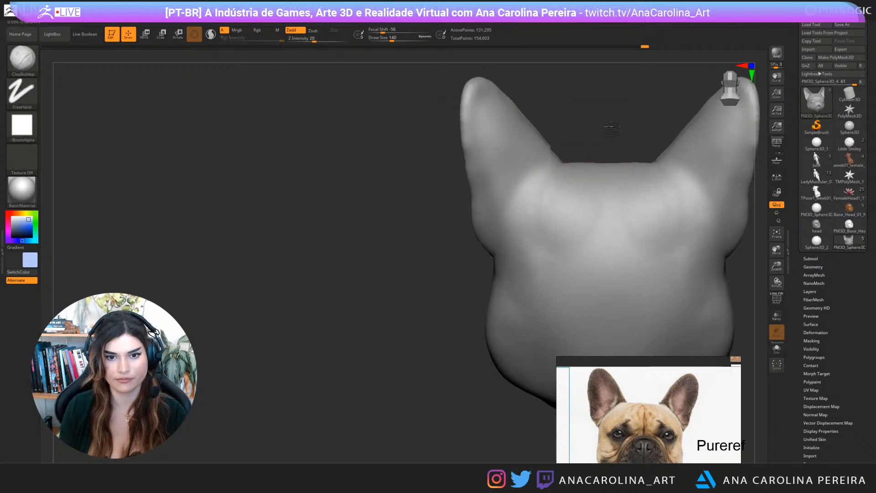
{"action": "mouse_move", "coordinate": [610, 128]}
{"action": "left_mouse_down"}
{"action": "mouse_move", "coordinate": [651, 133]}
{"action": "mouse_move", "coordinate": [561, 164]}
{"action": "mouse_move", "coordinate": [606, 189]}
{"action": "mouse_move", "coordinate": [597, 202]}
{"action": "left_mouse_up"}
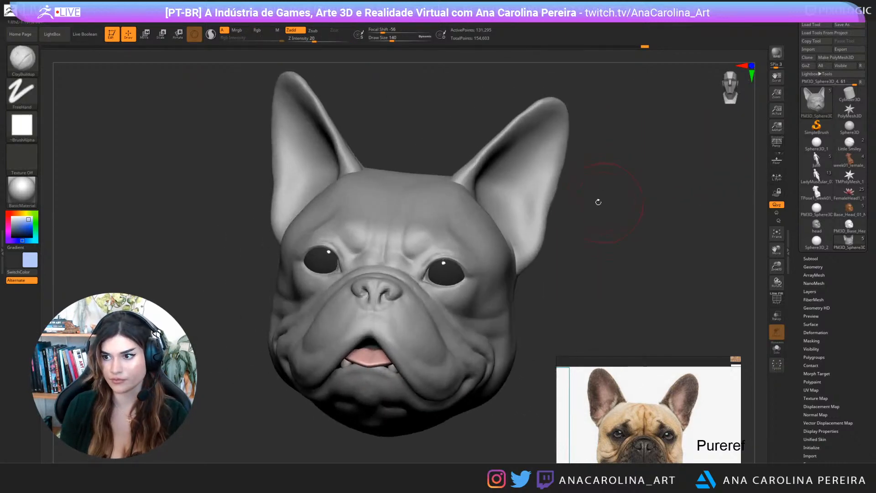
{"action": "left_click_drag", "start_coordinate": [535, 116], "coordinate": [520, 108], "text": "shift"}
{"action": "left_click_drag", "start_coordinate": [581, 223], "coordinate": [584, 203], "text": "alt"}
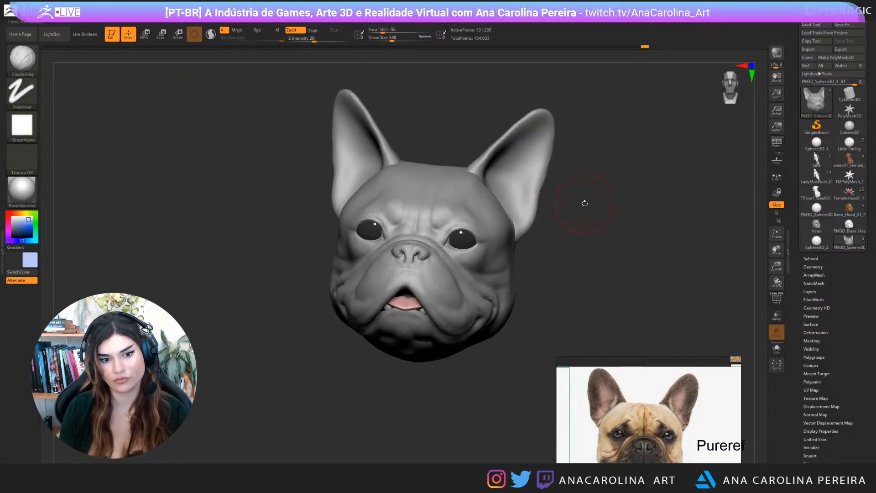
Switch to the DamStandard brush at draw size 192 and examine the ears in the PureRef photos
{"action": "mouse_move", "coordinate": [574, 252]}
{"action": "left_mouse_down"}
{"action": "mouse_move", "coordinate": [596, 268]}
{"action": "mouse_move", "coordinate": [593, 260]}
{"action": "left_mouse_up"}
{"action": "key", "text": "b"}
{"action": "key", "text": "d"}
{"action": "key", "text": "s"}
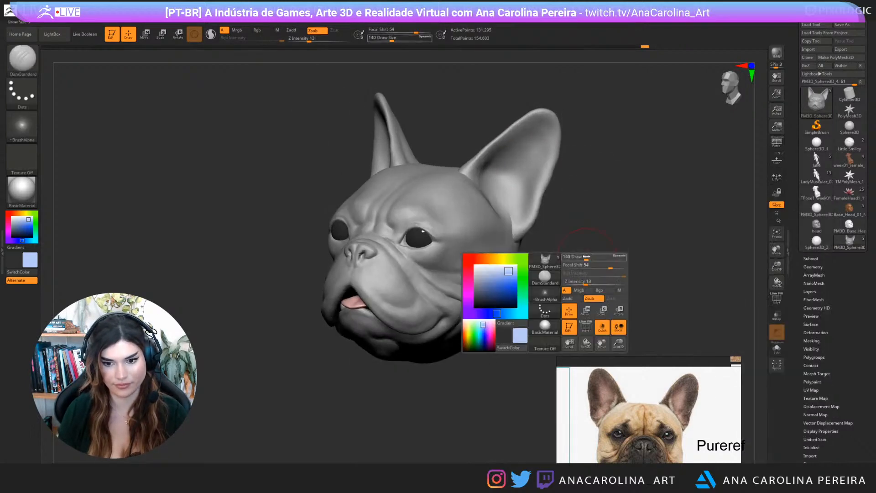
{"action": "scroll", "coordinate": [622, 380], "scroll_direction": "up", "scroll_amount": 3}
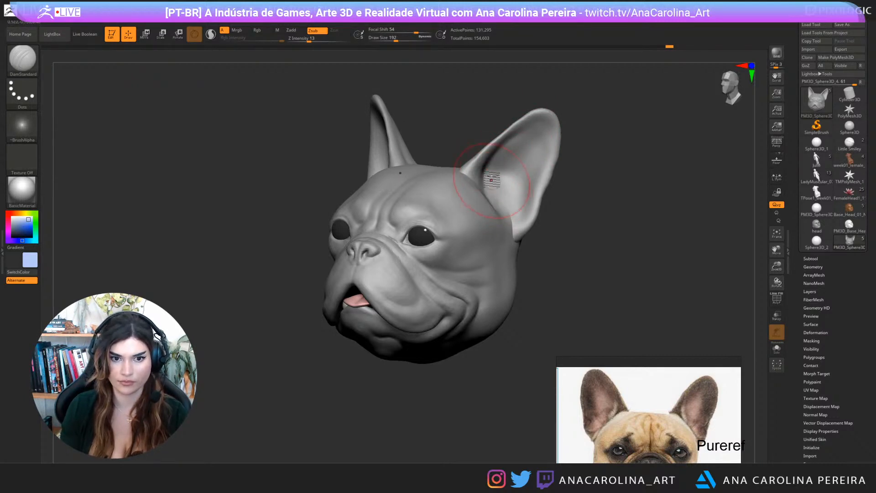
{"action": "mouse_move", "coordinate": [558, 221]}
{"action": "left_mouse_down"}
{"action": "mouse_move", "coordinate": [581, 225]}
{"action": "mouse_move", "coordinate": [565, 217]}
{"action": "left_mouse_up"}
{"action": "scroll", "coordinate": [657, 385], "scroll_direction": "down", "scroll_amount": 3}
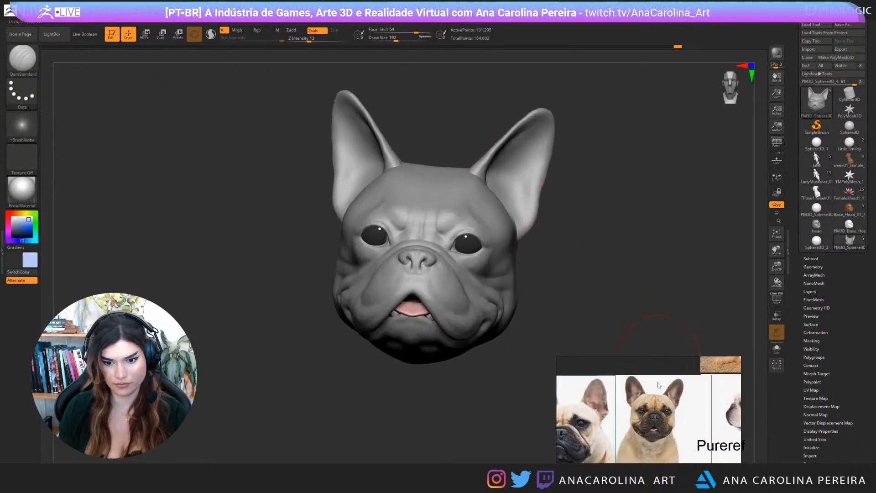
{"action": "scroll", "coordinate": [657, 386], "scroll_direction": "up", "scroll_amount": 5}
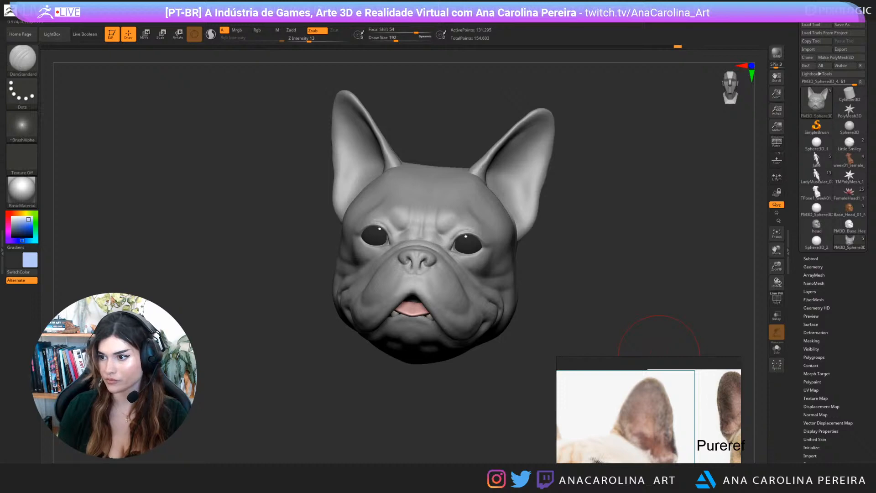
Switch to the browser and search Google Images for "french bulldog ear", limiting the results to large images
{"action": "key", "text": "alt+Tab"}
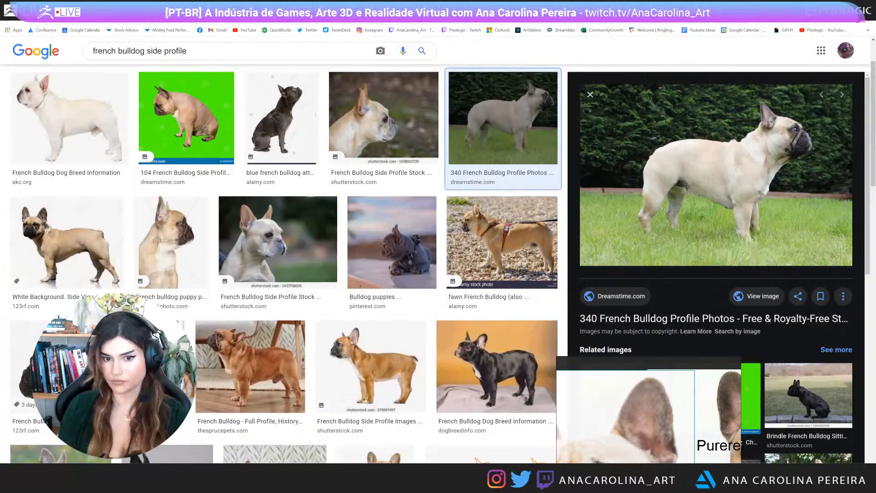
{"action": "left_click_drag", "start_coordinate": [145, 50], "coordinate": [187, 51]}
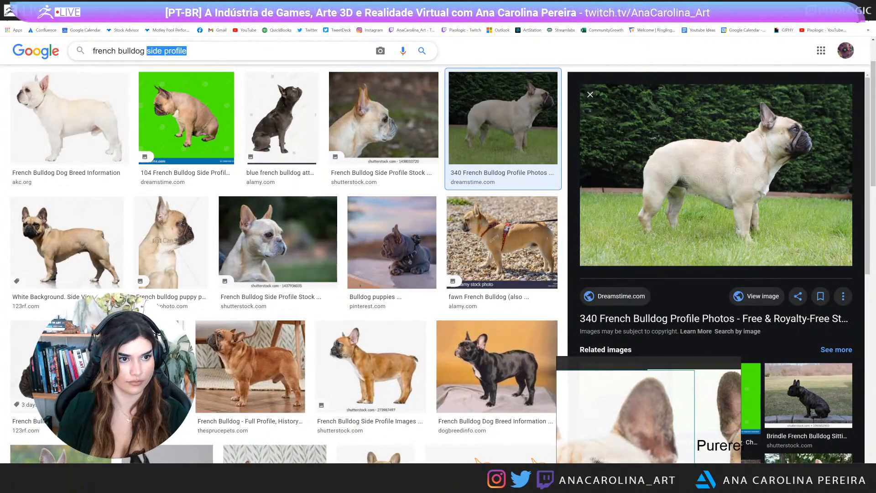
{"action": "type", "text": "ear"}
{"action": "key", "text": "Return"}
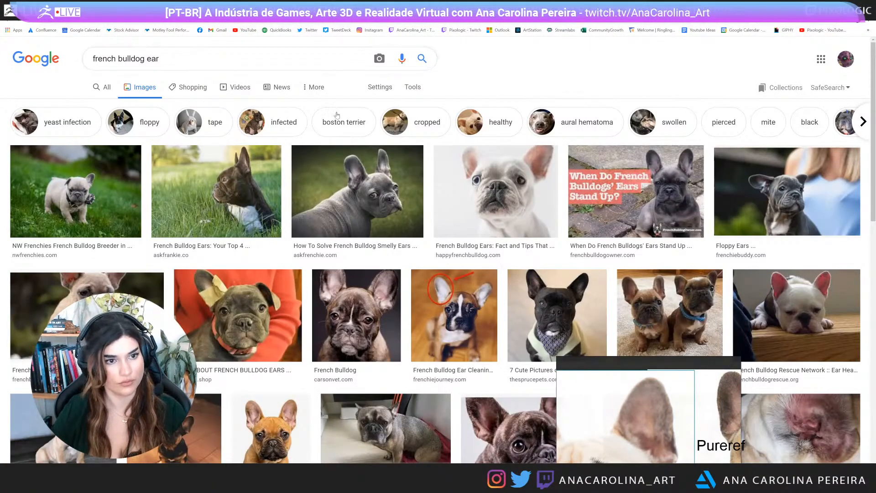
{"action": "left_click", "coordinate": [413, 87]}
{"action": "left_click", "coordinate": [90, 105]}
{"action": "left_click", "coordinate": [114, 143]}
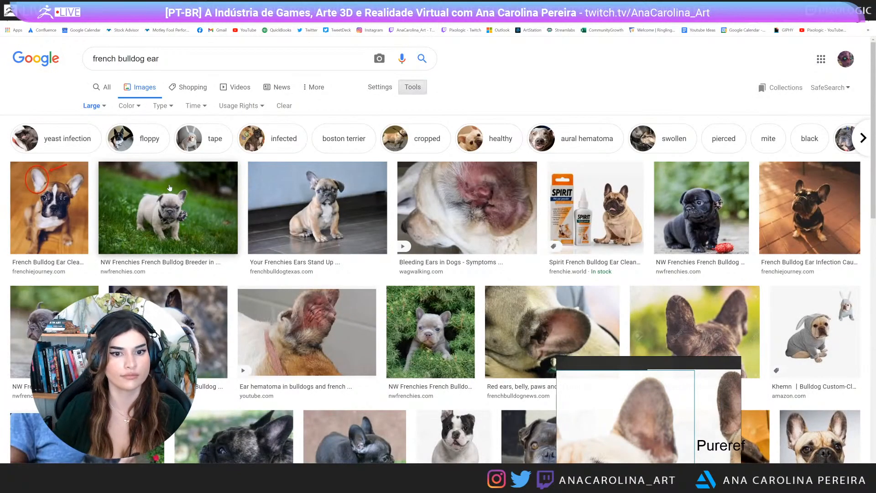
Preview ear photos among the results and add the black puppy picture from Pinterest to the PureRef board
{"action": "left_click", "coordinate": [186, 319]}
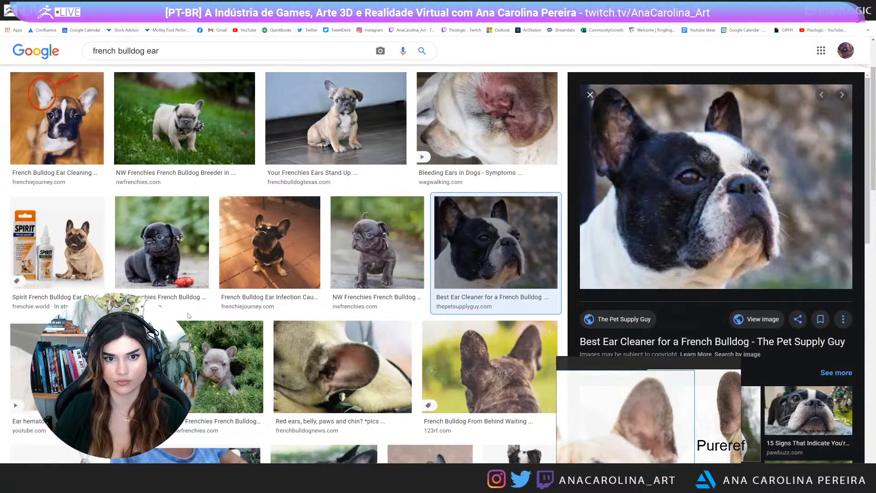
{"action": "scroll", "coordinate": [401, 274], "scroll_direction": "down", "scroll_amount": 3}
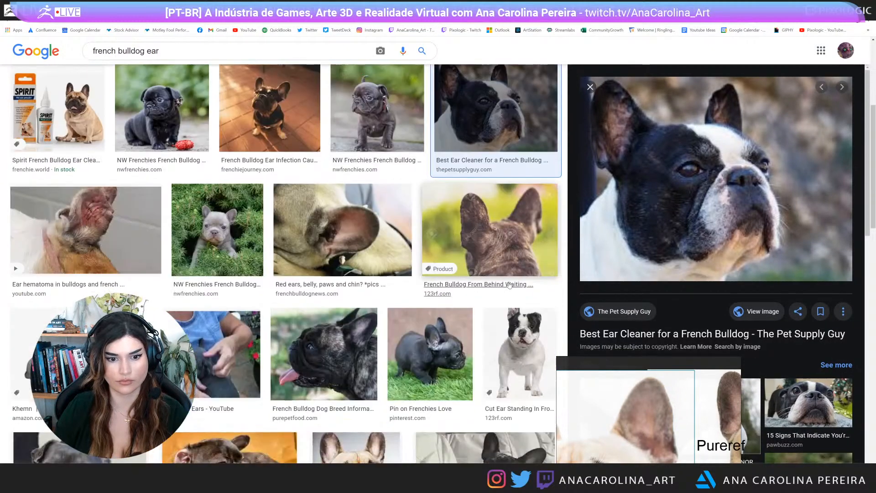
{"action": "left_click", "coordinate": [459, 337]}
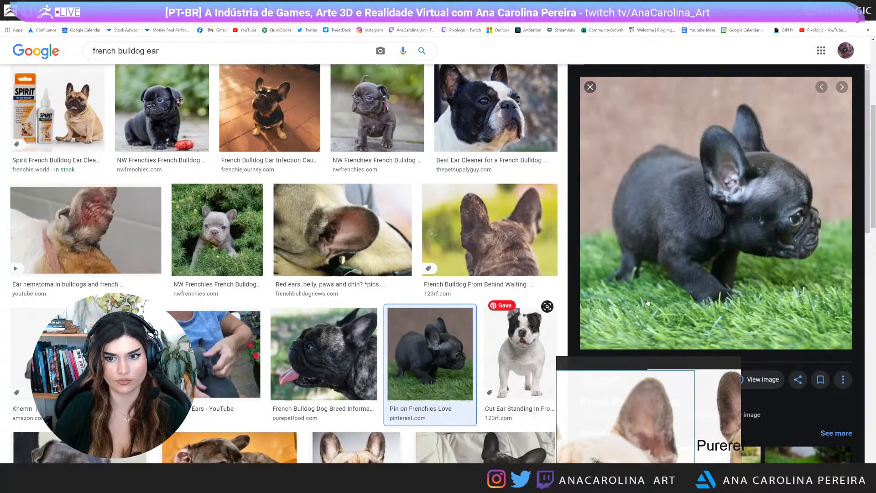
{"action": "scroll", "coordinate": [647, 302], "scroll_direction": "down", "scroll_amount": 2}
{"action": "left_click_drag", "start_coordinate": [712, 220], "coordinate": [657, 422]}
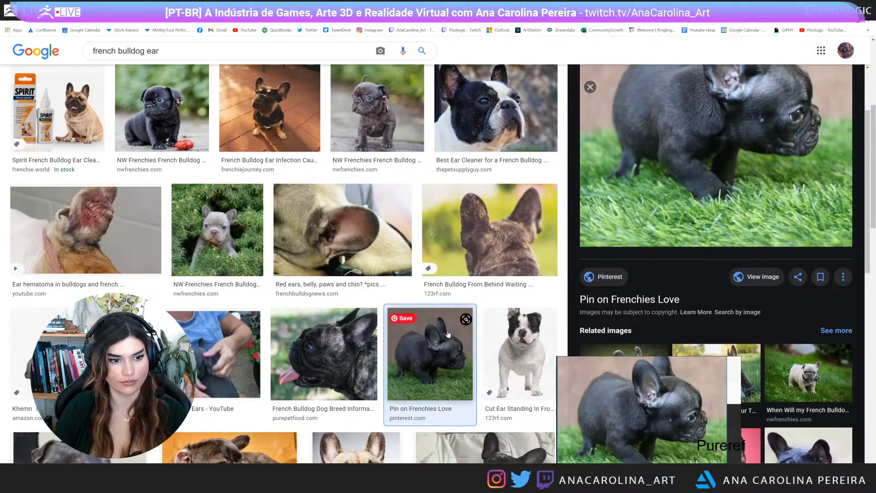
Return to ZBrush, flip the puppy photo horizontally in PureRef and enlarge its ear
{"action": "scroll", "coordinate": [448, 335], "scroll_direction": "down", "scroll_amount": 2}
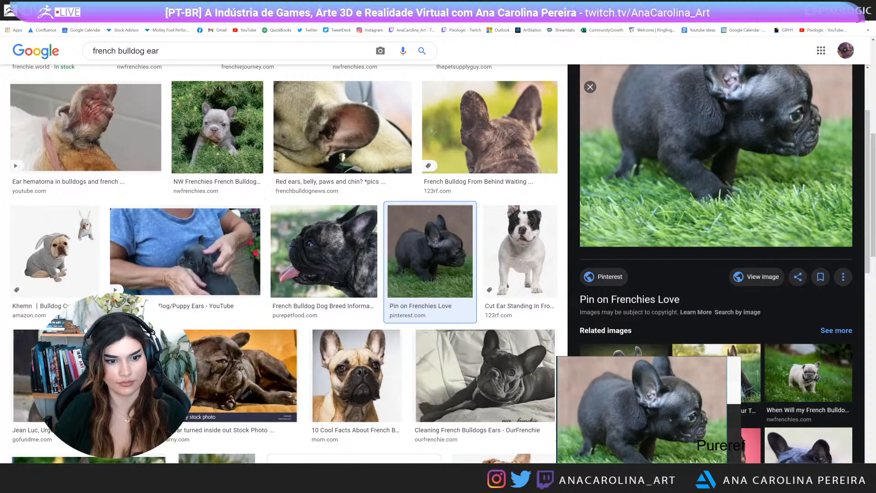
{"action": "key", "text": "alt+Tab"}
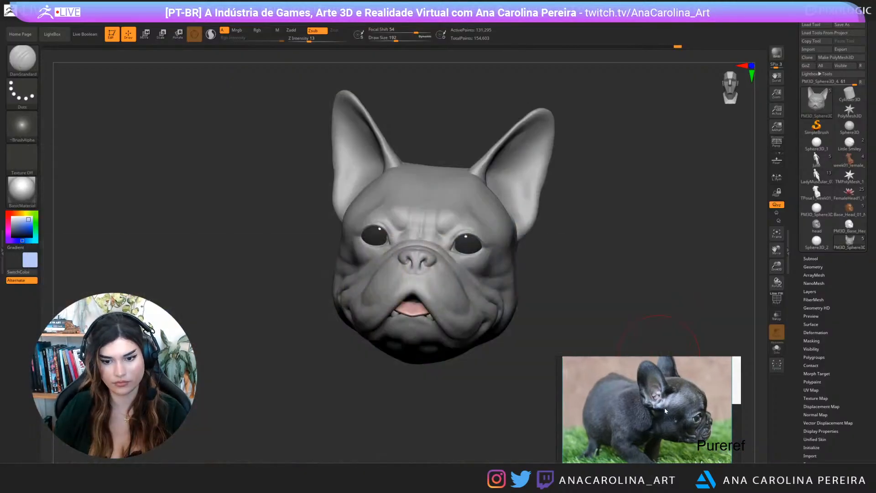
{"action": "key", "text": "alt+shift+h"}
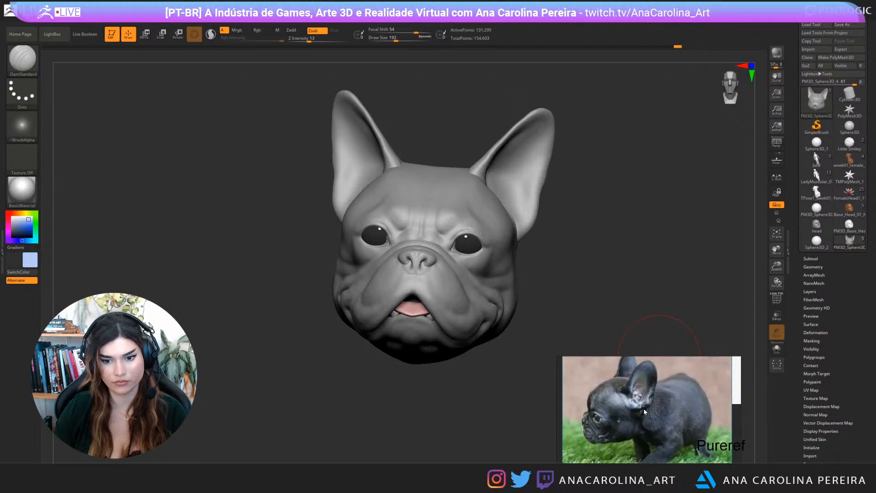
{"action": "scroll", "coordinate": [650, 416], "scroll_direction": "up", "scroll_amount": 3}
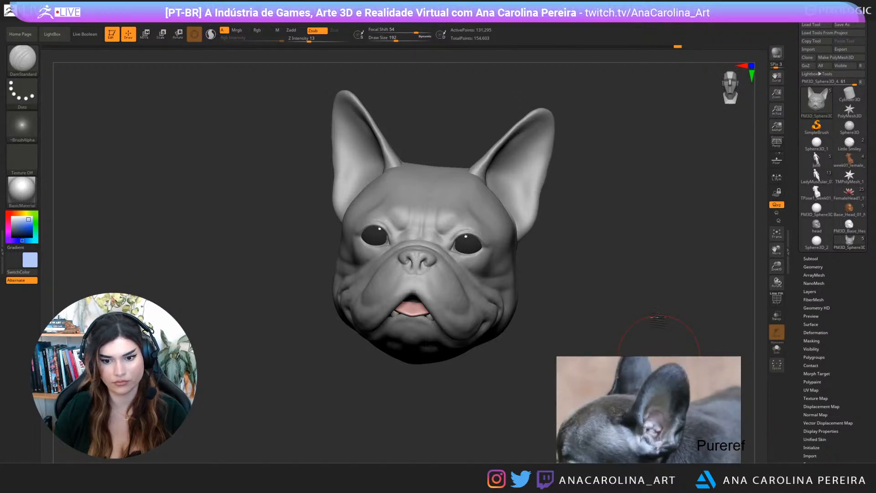
Try to carve the fold inside the ear's front edge with DamStandard at draw size 192
{"action": "left_click_drag", "start_coordinate": [657, 318], "coordinate": [647, 316]}
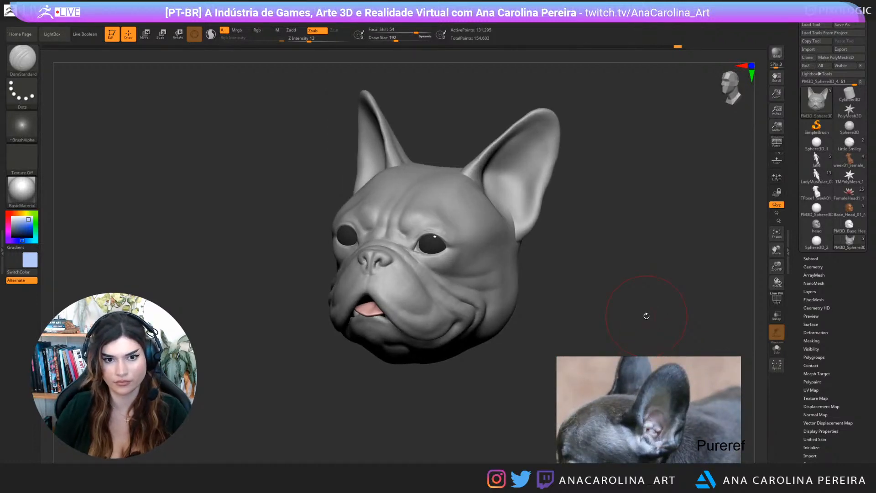
{"action": "mouse_move", "coordinate": [606, 250]}
{"action": "left_mouse_down"}
{"action": "mouse_move", "coordinate": [614, 235]}
{"action": "mouse_move", "coordinate": [587, 256]}
{"action": "mouse_move", "coordinate": [599, 244]}
{"action": "mouse_move", "coordinate": [569, 237]}
{"action": "left_mouse_up"}
{"action": "key", "text": "b"}
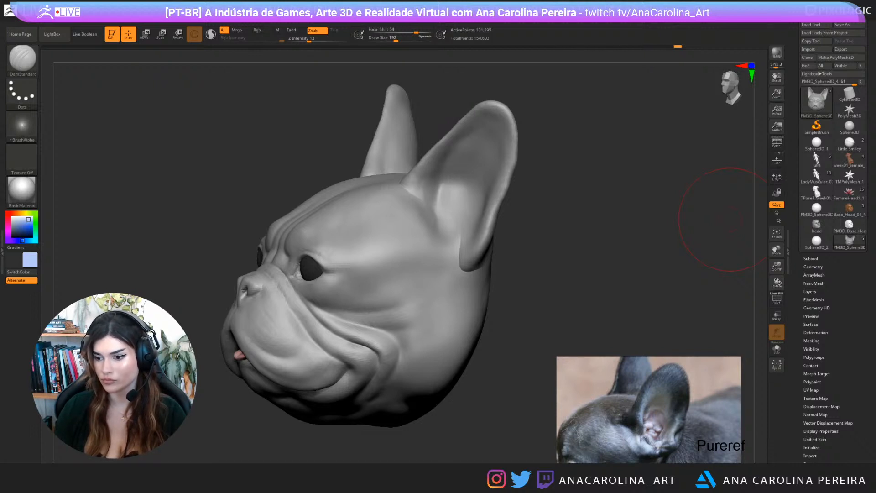
{"action": "left_click_drag", "start_coordinate": [609, 218], "coordinate": [608, 204]}
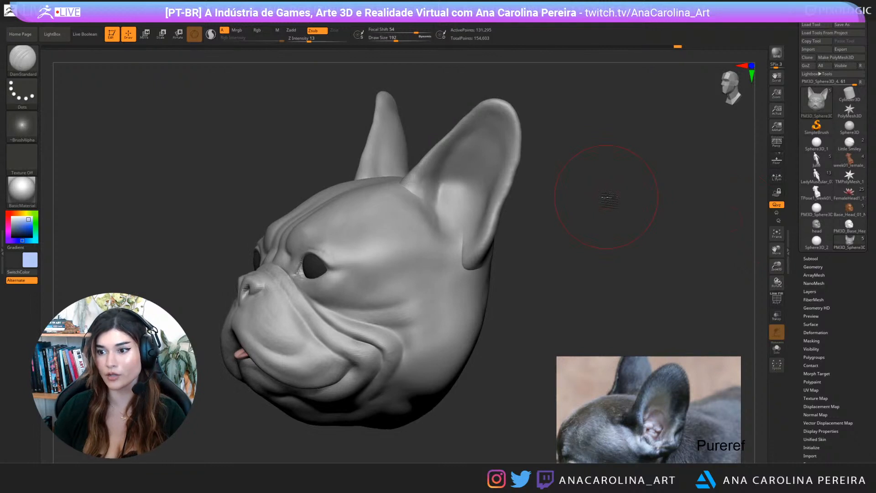
{"action": "left_click_drag", "start_coordinate": [536, 172], "coordinate": [565, 209]}
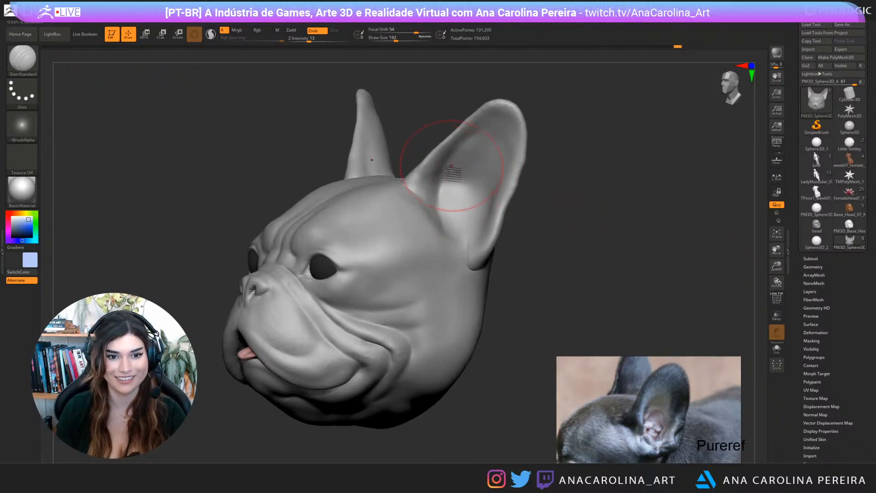
{"action": "left_click_drag", "start_coordinate": [451, 166], "coordinate": [447, 195]}
{"action": "mouse_move", "coordinate": [479, 141]}
{"action": "left_mouse_down"}
{"action": "mouse_move", "coordinate": [451, 184]}
{"action": "mouse_move", "coordinate": [474, 181]}
{"action": "mouse_move", "coordinate": [459, 213]}
{"action": "mouse_move", "coordinate": [461, 199]}
{"action": "mouse_move", "coordinate": [448, 222]}
{"action": "mouse_move", "coordinate": [433, 176]}
{"action": "mouse_move", "coordinate": [430, 200]}
{"action": "left_mouse_up"}
{"action": "left_click_drag", "start_coordinate": [450, 155], "coordinate": [432, 202]}
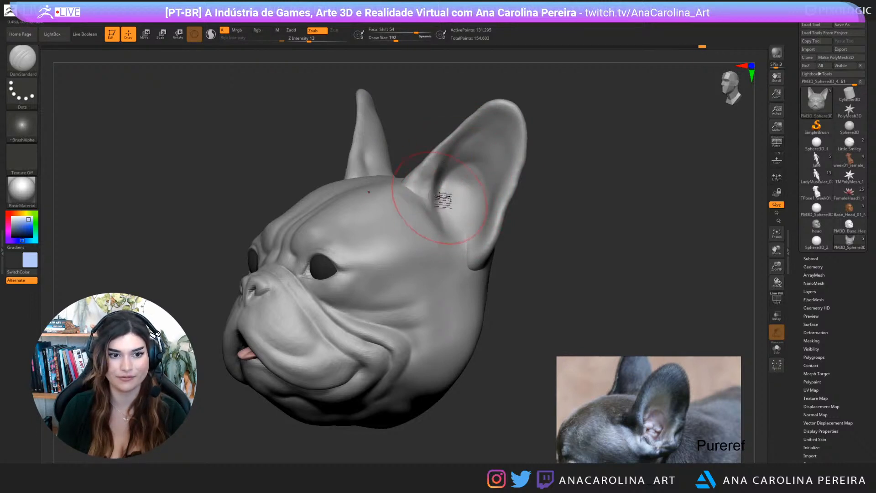
Turn on BackfaceMask in the DamStandard brush's auto masking and carve the fold inside the ear's front edge
{"action": "left_click", "coordinate": [1, 268]}
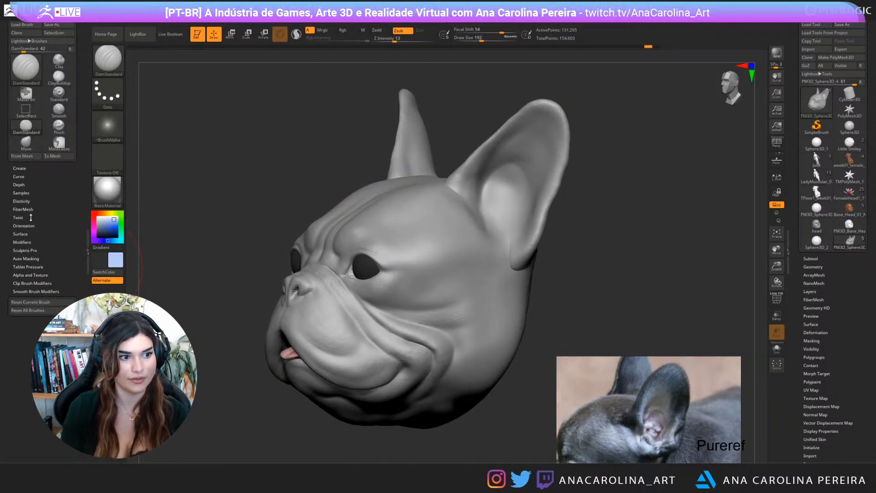
{"action": "left_click", "coordinate": [28, 259]}
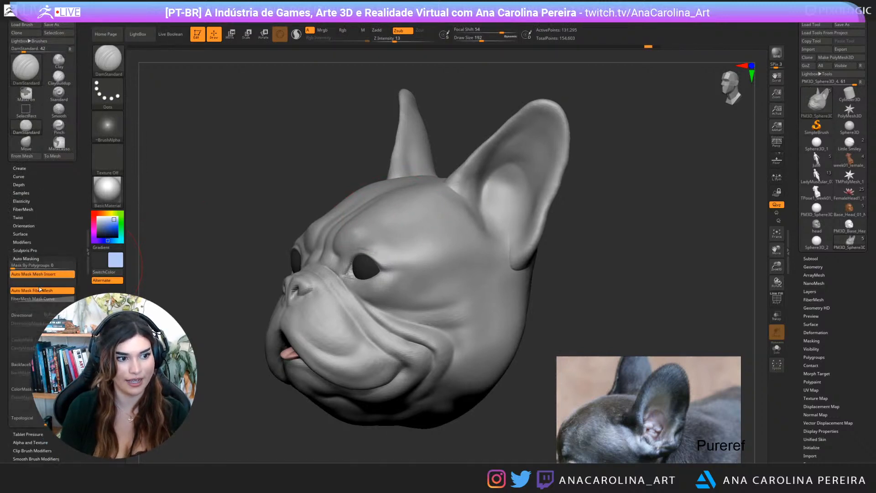
{"action": "left_click", "coordinate": [21, 364]}
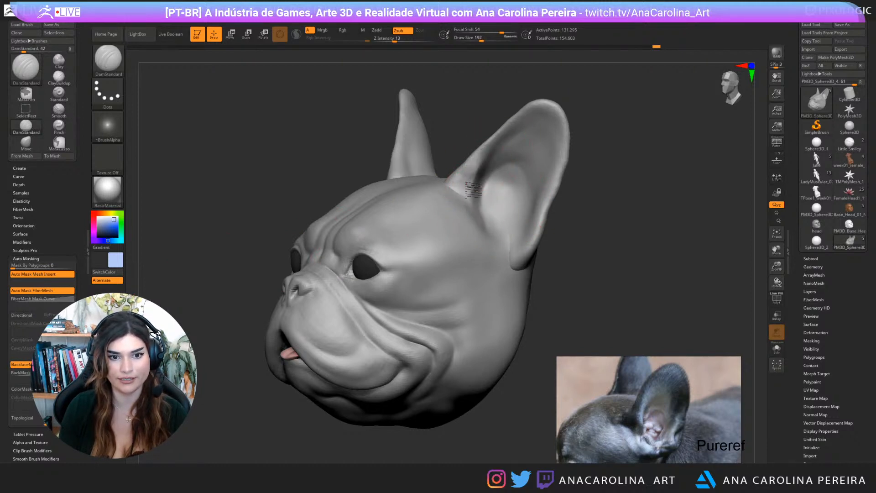
{"action": "left_click_drag", "start_coordinate": [479, 187], "coordinate": [484, 219]}
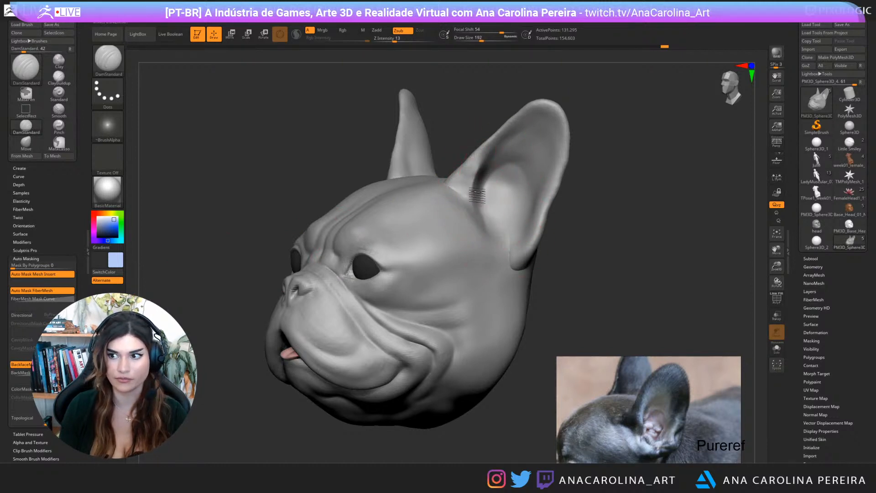
Set the DamStandard Z Intensity to 23 and deepen the crease around the front base of the ear
{"action": "left_click_drag", "start_coordinate": [596, 234], "coordinate": [431, 234]}
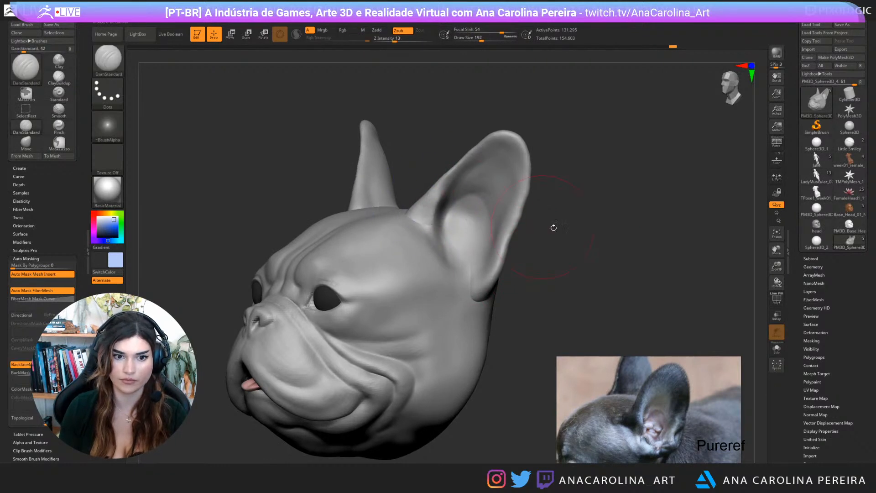
{"action": "left_click_drag", "start_coordinate": [551, 225], "coordinate": [487, 236]}
{"action": "key", "text": "space"}
{"action": "left_click_drag", "start_coordinate": [455, 248], "coordinate": [465, 248]}
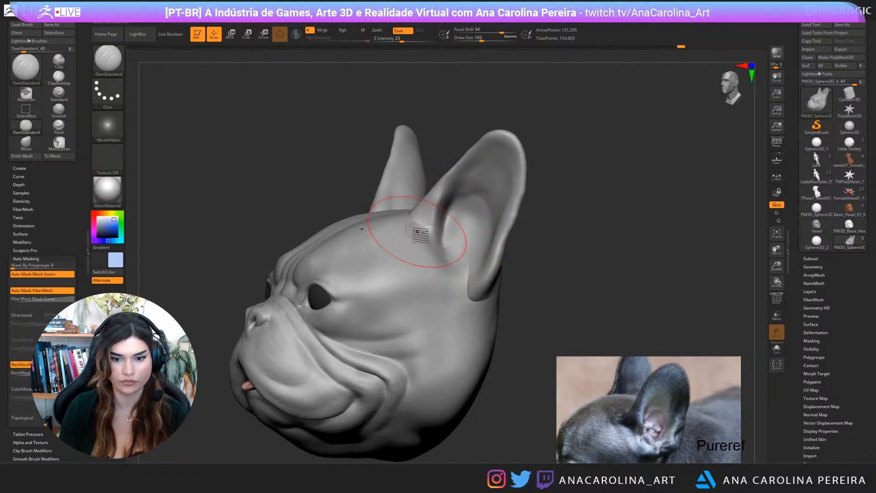
{"action": "right_click_drag", "start_coordinate": [407, 211], "coordinate": [427, 203]}
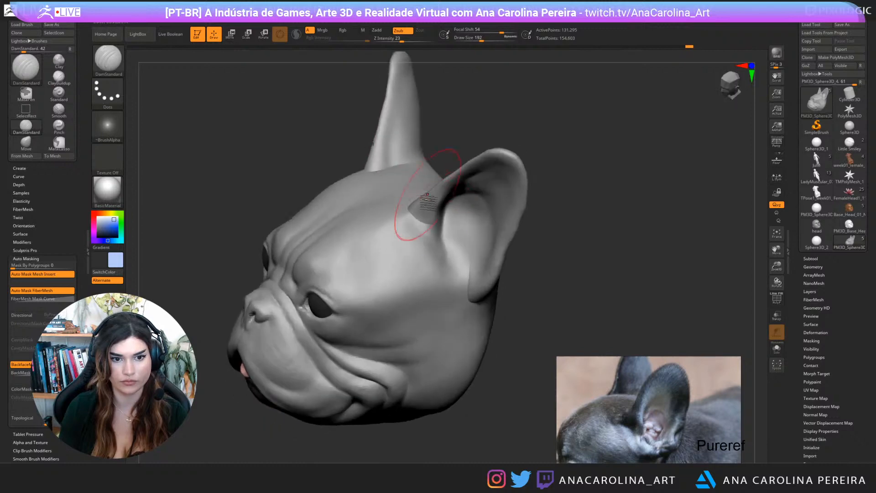
{"action": "key", "text": "shift"}
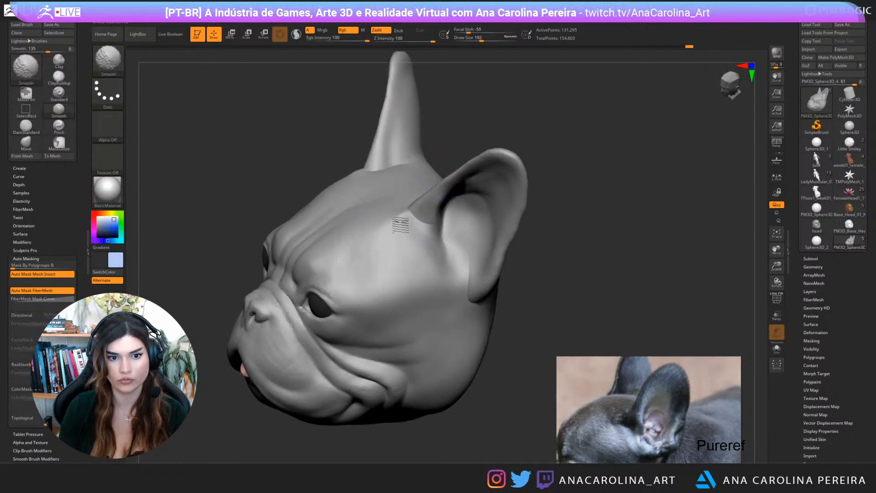
Build up the front base of the ear with ClayBuildup at draw size 68 and smooth it into the head
{"action": "key", "text": "b"}
{"action": "key", "text": "c"}
{"action": "key", "text": "b"}
{"action": "key", "text": "s"}
{"action": "left_click_drag", "start_coordinate": [426, 215], "coordinate": [415, 204]}
{"action": "key", "text": "s"}
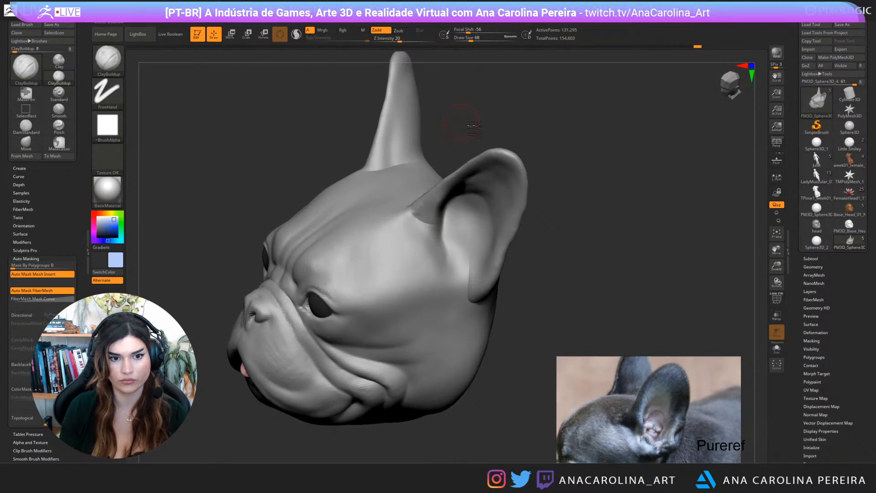
{"action": "right_click_drag", "start_coordinate": [462, 122], "coordinate": [433, 203]}
{"action": "key", "text": "shift"}
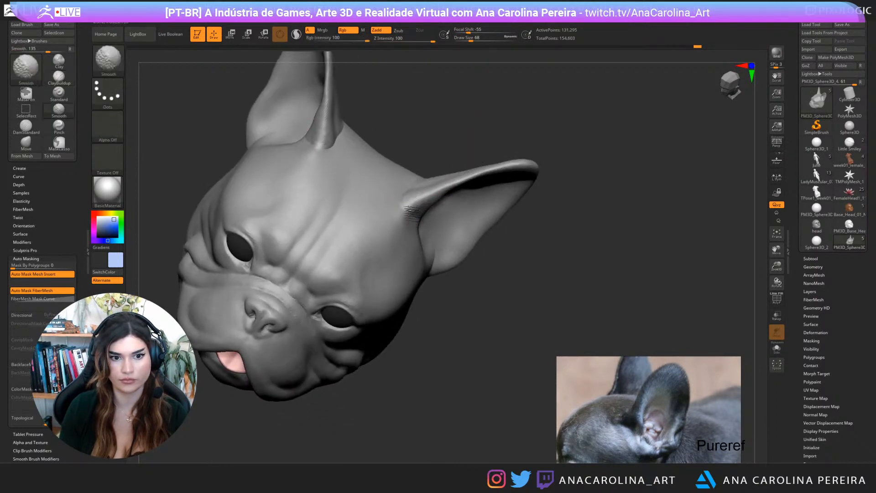
{"action": "right_click_drag", "start_coordinate": [548, 192], "coordinate": [582, 182]}
{"action": "mouse_move", "coordinate": [581, 182]}
{"action": "right_mouse_down"}
{"action": "mouse_move", "coordinate": [600, 194]}
{"action": "mouse_move", "coordinate": [584, 217]}
{"action": "mouse_move", "coordinate": [582, 180]}
{"action": "mouse_move", "coordinate": [592, 190]}
{"action": "mouse_move", "coordinate": [609, 186]}
{"action": "mouse_move", "coordinate": [610, 212]}
{"action": "right_mouse_up"}
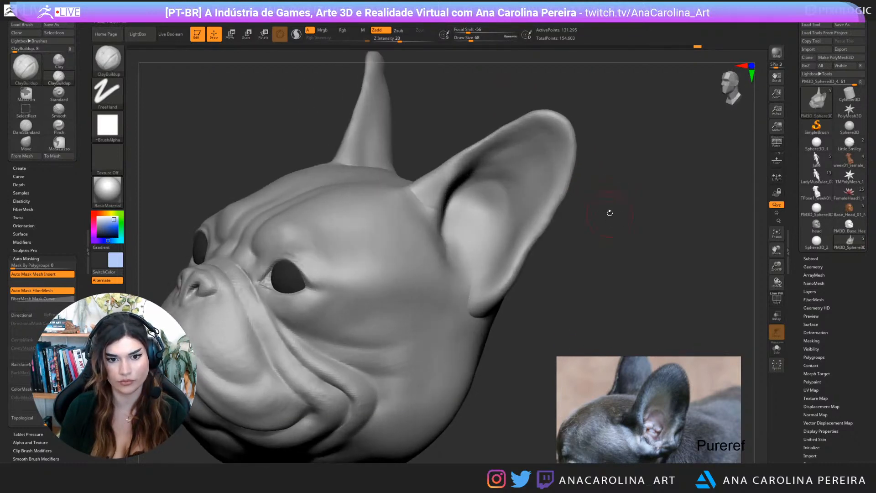
Add clay to the inner ear bowl and the ear's lower base with ClayBuildup at draw sizes 104 and 112
{"action": "key", "text": "space"}
{"action": "left_click_drag", "start_coordinate": [540, 219], "coordinate": [546, 219]}
{"action": "right_click_drag", "start_coordinate": [545, 188], "coordinate": [525, 231]}
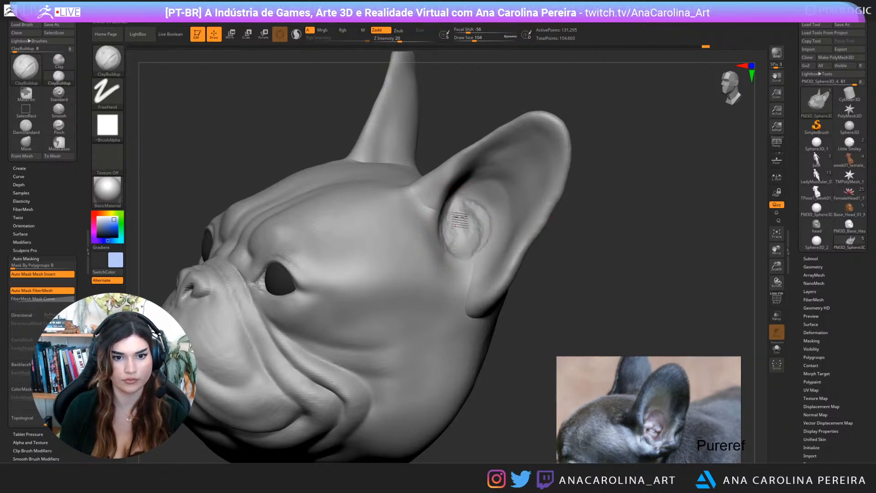
{"action": "mouse_move", "coordinate": [473, 261]}
{"action": "left_mouse_down"}
{"action": "mouse_move", "coordinate": [484, 244]}
{"action": "mouse_move", "coordinate": [466, 242]}
{"action": "mouse_move", "coordinate": [456, 267]}
{"action": "mouse_move", "coordinate": [438, 246]}
{"action": "mouse_move", "coordinate": [432, 208]}
{"action": "mouse_move", "coordinate": [421, 216]}
{"action": "mouse_move", "coordinate": [414, 207]}
{"action": "mouse_move", "coordinate": [433, 250]}
{"action": "left_mouse_up"}
{"action": "key", "text": "space"}
{"action": "mouse_move", "coordinate": [562, 289]}
{"action": "left_mouse_down", "text": "alt"}
{"action": "mouse_move", "coordinate": [557, 264]}
{"action": "mouse_move", "coordinate": [522, 266]}
{"action": "mouse_move", "coordinate": [494, 250]}
{"action": "left_mouse_up", "text": "alt"}
{"action": "key", "text": "space"}
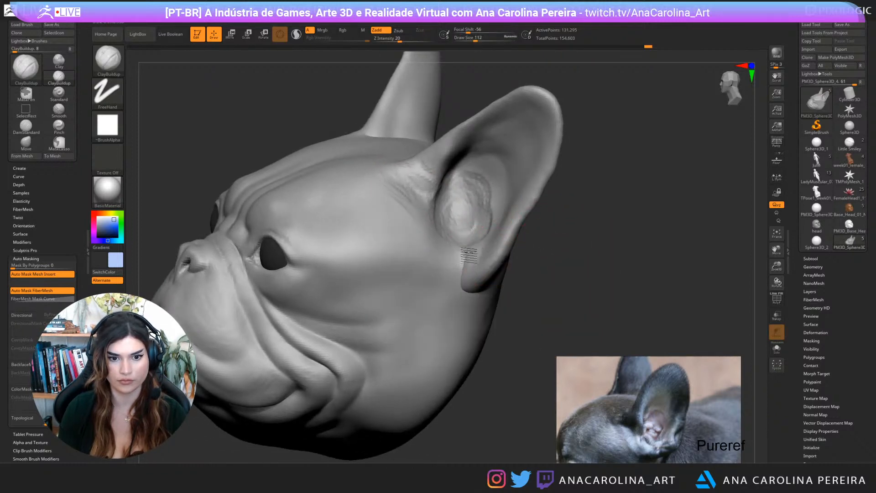
{"action": "left_click_drag", "start_coordinate": [477, 239], "coordinate": [491, 238]}
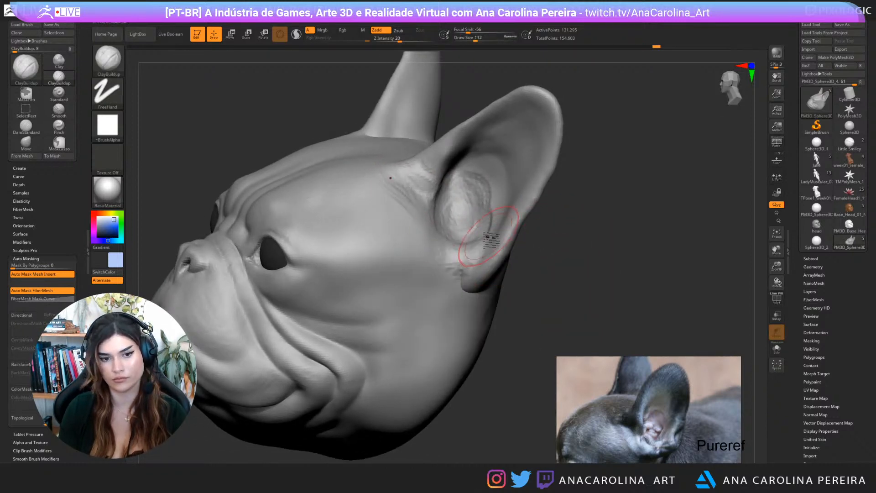
{"action": "mouse_move", "coordinate": [540, 257]}
{"action": "left_mouse_down"}
{"action": "mouse_move", "coordinate": [499, 233]}
{"action": "mouse_move", "coordinate": [470, 261]}
{"action": "mouse_move", "coordinate": [478, 270]}
{"action": "mouse_move", "coordinate": [524, 262]}
{"action": "mouse_move", "coordinate": [581, 237]}
{"action": "left_mouse_up"}
Reshape the ear's lower rear base with the Move brush
{"action": "key", "text": "b"}
{"action": "key", "text": "m"}
{"action": "key", "text": "v"}
{"action": "mouse_move", "coordinate": [531, 271]}
{"action": "left_mouse_down"}
{"action": "mouse_move", "coordinate": [477, 282]}
{"action": "mouse_move", "coordinate": [497, 274]}
{"action": "left_mouse_up"}
{"action": "key", "text": "["}
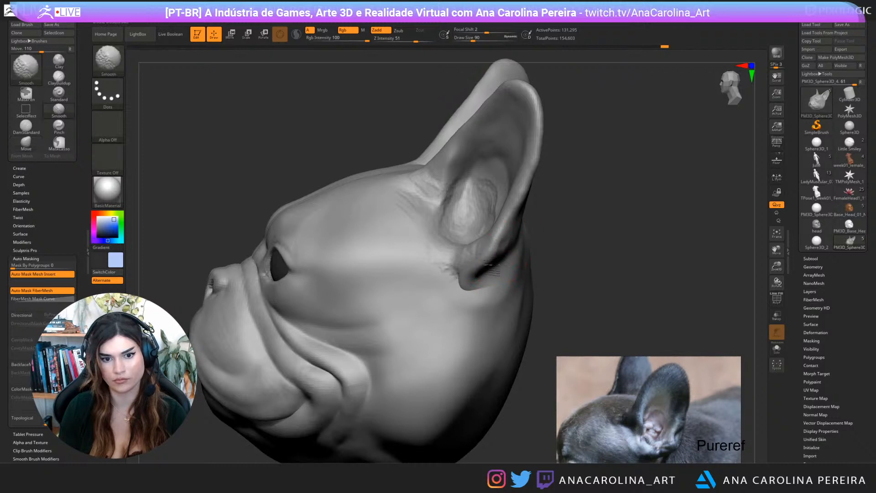
{"action": "mouse_move", "coordinate": [529, 244]}
{"action": "left_mouse_down"}
{"action": "mouse_move", "coordinate": [557, 245]}
{"action": "mouse_move", "coordinate": [544, 251]}
{"action": "left_mouse_up"}
{"action": "key", "text": "space"}
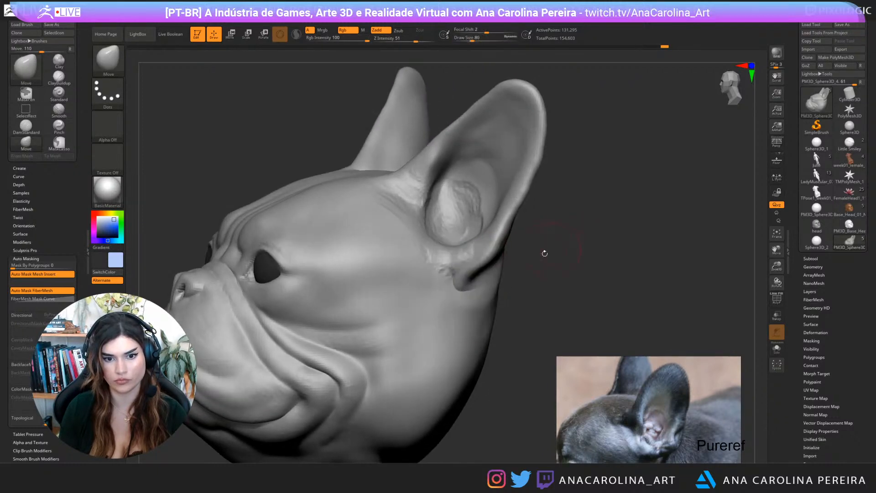
{"action": "key", "text": "space"}
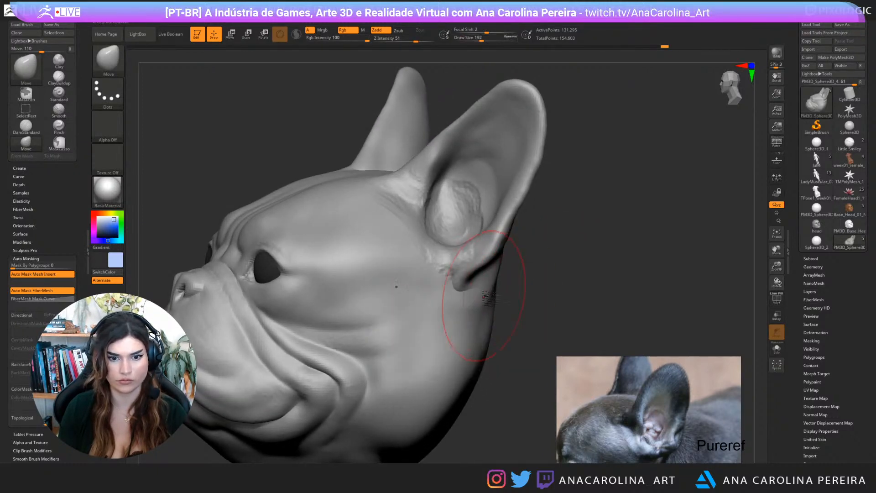
Build up the skin around the crease under the ear base with ClayBuildup at draw size 97 and smooth it
{"action": "key", "text": "b"}
{"action": "key", "text": "d"}
{"action": "key", "text": "s"}
{"action": "mouse_move", "coordinate": [525, 183]}
{"action": "left_mouse_down"}
{"action": "mouse_move", "coordinate": [551, 166]}
{"action": "mouse_move", "coordinate": [554, 217]}
{"action": "left_mouse_up"}
{"action": "key", "text": "b"}
{"action": "key", "text": "c"}
{"action": "key", "text": "b"}
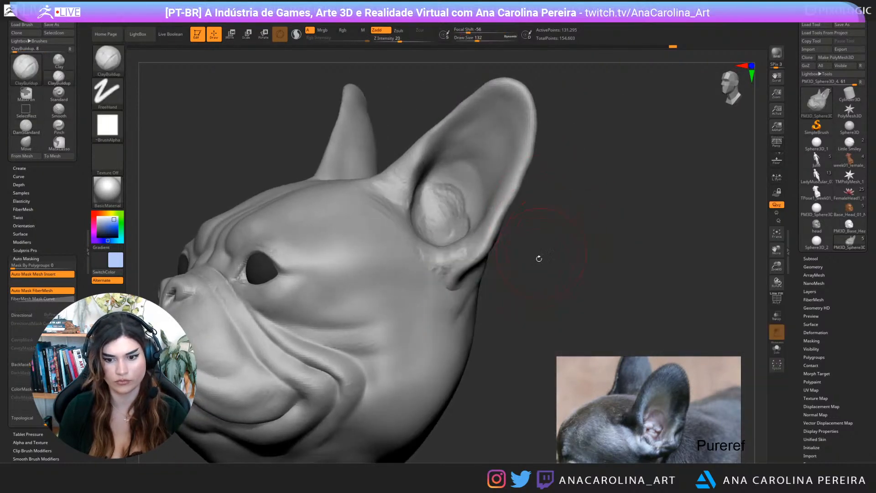
{"action": "left_click_drag", "start_coordinate": [539, 259], "coordinate": [454, 313]}
{"action": "key", "text": "["}
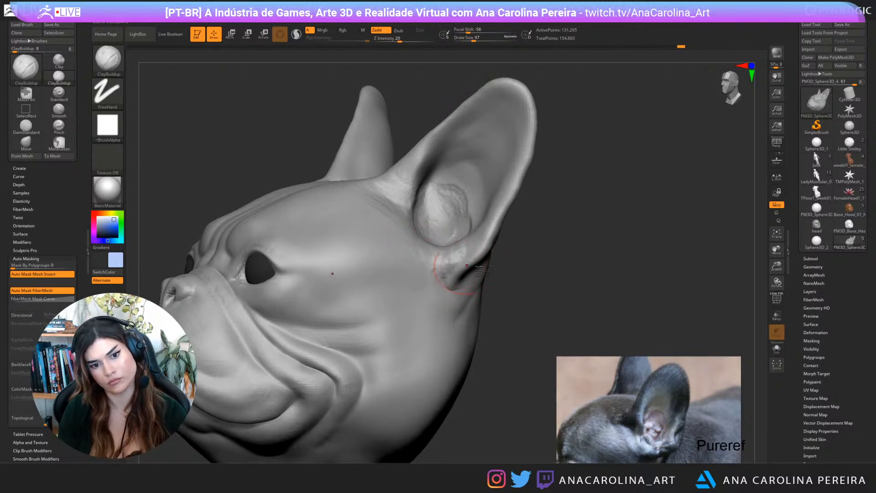
{"action": "right_click_drag", "start_coordinate": [467, 265], "coordinate": [510, 294]}
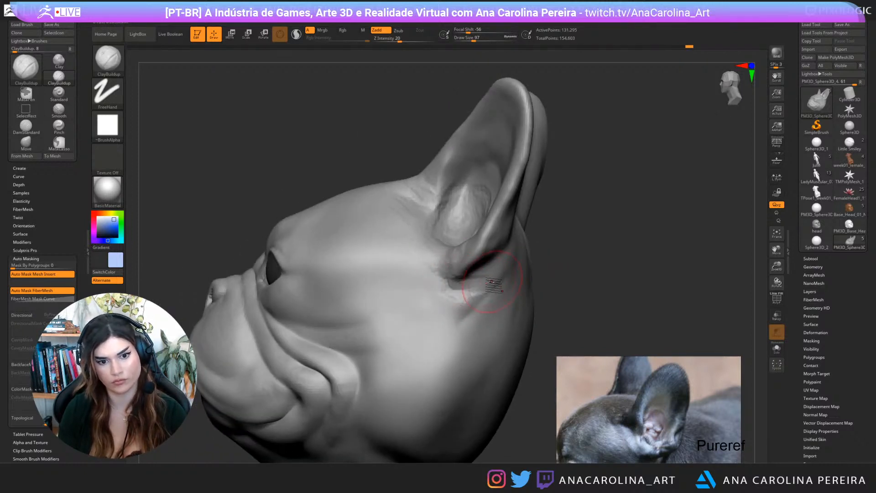
{"action": "key", "text": "shift"}
{"action": "mouse_move", "coordinate": [551, 246]}
{"action": "right_mouse_down"}
{"action": "mouse_move", "coordinate": [487, 264]}
{"action": "mouse_move", "coordinate": [510, 254]}
{"action": "mouse_move", "coordinate": [480, 298]}
{"action": "mouse_move", "coordinate": [484, 279]}
{"action": "right_mouse_up"}
{"action": "key", "text": "shift"}
{"action": "mouse_move", "coordinate": [472, 305]}
{"action": "left_mouse_down"}
{"action": "mouse_move", "coordinate": [452, 299]}
{"action": "mouse_move", "coordinate": [481, 294]}
{"action": "mouse_move", "coordinate": [468, 293]}
{"action": "mouse_move", "coordinate": [461, 319]}
{"action": "mouse_move", "coordinate": [450, 293]}
{"action": "mouse_move", "coordinate": [466, 303]}
{"action": "mouse_move", "coordinate": [462, 293]}
{"action": "mouse_move", "coordinate": [493, 299]}
{"action": "mouse_move", "coordinate": [503, 282]}
{"action": "mouse_move", "coordinate": [466, 304]}
{"action": "mouse_move", "coordinate": [447, 295]}
{"action": "left_mouse_up"}
{"action": "mouse_move", "coordinate": [620, 268]}
{"action": "right_mouse_down"}
{"action": "mouse_move", "coordinate": [567, 241]}
{"action": "mouse_move", "coordinate": [561, 297]}
{"action": "right_mouse_up"}
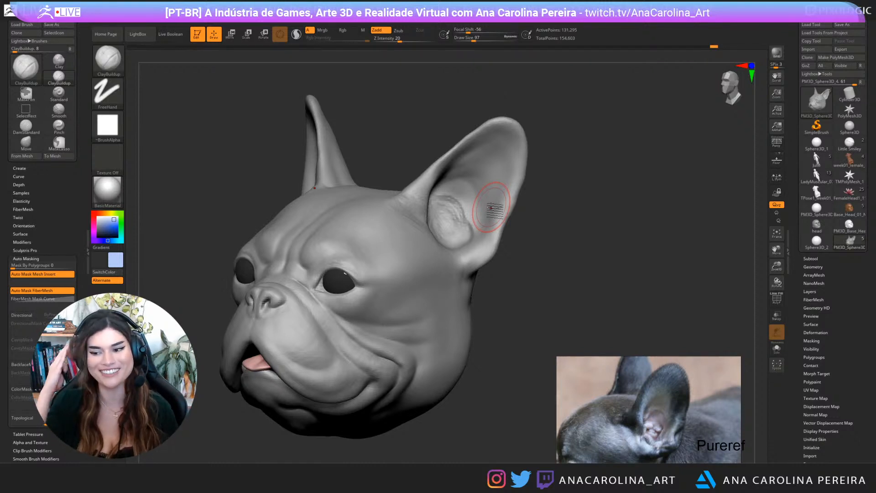
Fill out the bowl inside the ear with ClayBuildup strokes at draw size 124
{"action": "left_click_drag", "start_coordinate": [579, 307], "coordinate": [604, 347]}
{"action": "key", "text": "b"}
{"action": "key", "text": "c"}
{"action": "key", "text": "b"}
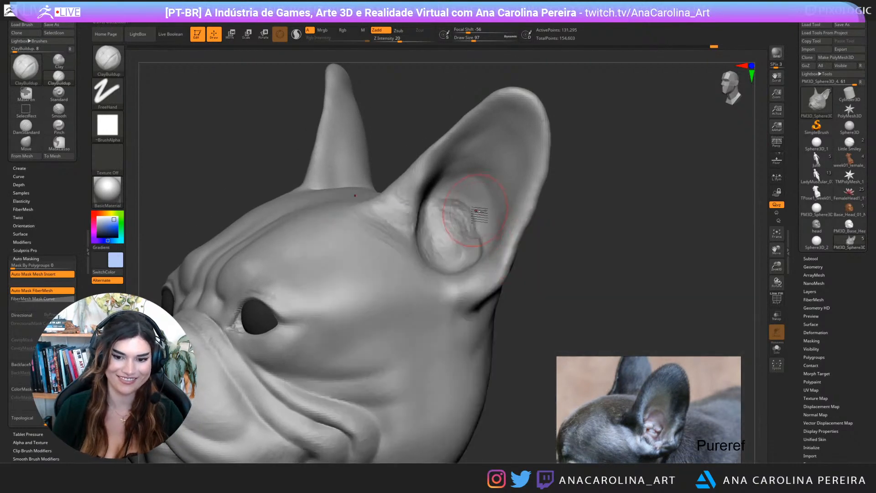
{"action": "key", "text": "space"}
{"action": "mouse_move", "coordinate": [476, 211]}
{"action": "left_mouse_down"}
{"action": "mouse_move", "coordinate": [448, 233]}
{"action": "mouse_move", "coordinate": [465, 173]}
{"action": "mouse_move", "coordinate": [484, 167]}
{"action": "mouse_move", "coordinate": [479, 182]}
{"action": "mouse_move", "coordinate": [454, 170]}
{"action": "mouse_move", "coordinate": [472, 176]}
{"action": "mouse_move", "coordinate": [468, 185]}
{"action": "mouse_move", "coordinate": [504, 185]}
{"action": "mouse_move", "coordinate": [461, 214]}
{"action": "mouse_move", "coordinate": [479, 251]}
{"action": "mouse_move", "coordinate": [456, 201]}
{"action": "mouse_move", "coordinate": [480, 213]}
{"action": "mouse_move", "coordinate": [466, 228]}
{"action": "mouse_move", "coordinate": [484, 206]}
{"action": "mouse_move", "coordinate": [474, 228]}
{"action": "left_mouse_up"}
{"action": "key", "text": "bracketleft"}
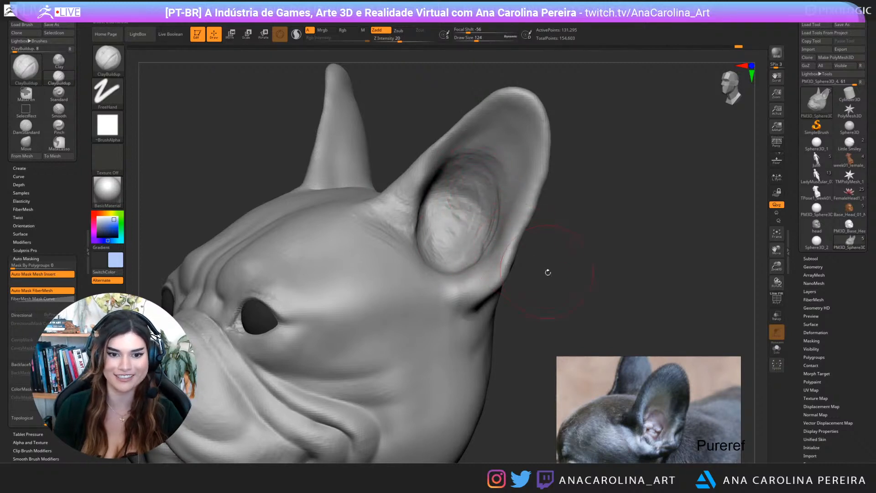
Carve a small fold on the ear's lower rear edge with DamStandard at draw size 94, undoing the last strokes
{"action": "key", "text": "b"}
{"action": "key", "text": "d"}
{"action": "key", "text": "s"}
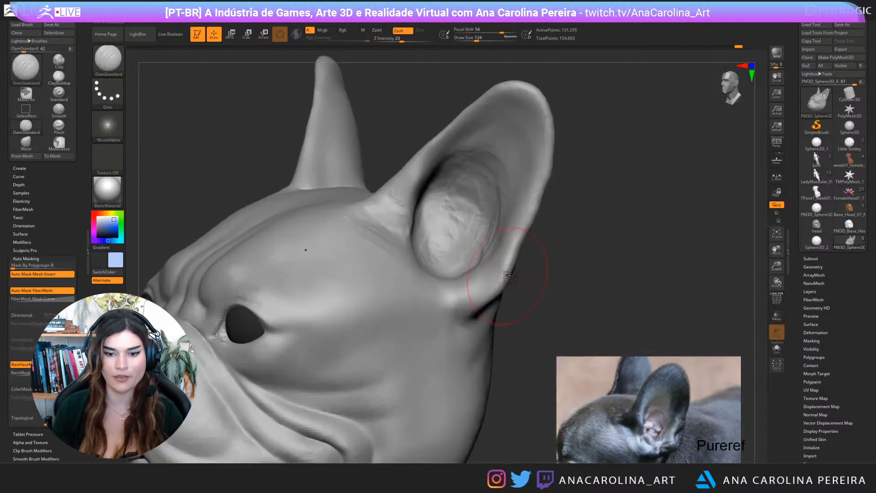
{"action": "mouse_move", "coordinate": [507, 277]}
{"action": "left_mouse_down"}
{"action": "mouse_move", "coordinate": [525, 265]}
{"action": "mouse_move", "coordinate": [521, 243]}
{"action": "left_mouse_up"}
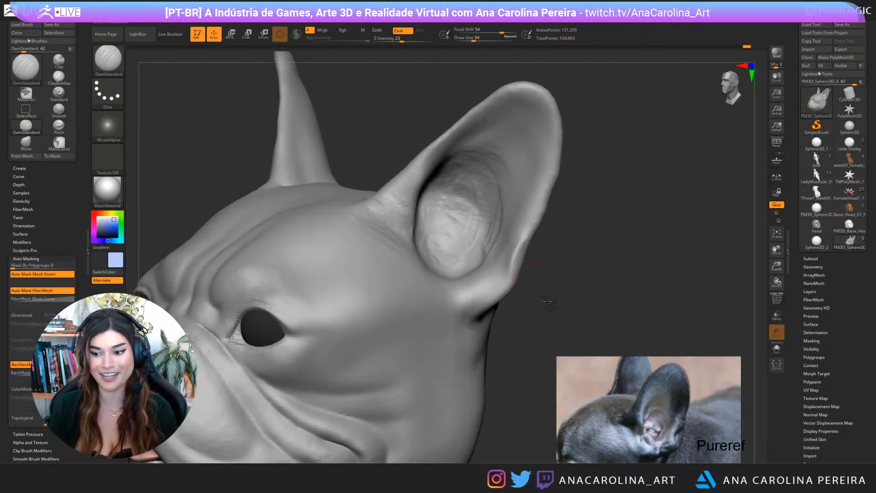
{"action": "mouse_move", "coordinate": [543, 301]}
{"action": "left_mouse_down"}
{"action": "mouse_move", "coordinate": [573, 254]}
{"action": "mouse_move", "coordinate": [581, 258]}
{"action": "left_mouse_up"}
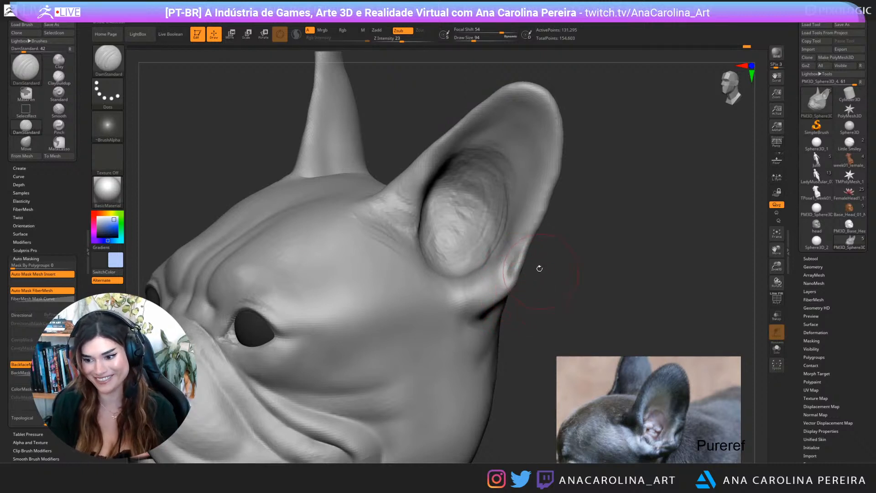
{"action": "mouse_move", "coordinate": [539, 268]}
{"action": "left_mouse_down"}
{"action": "mouse_move", "coordinate": [539, 254]}
{"action": "mouse_move", "coordinate": [502, 270]}
{"action": "mouse_move", "coordinate": [526, 280]}
{"action": "mouse_move", "coordinate": [518, 282]}
{"action": "left_mouse_up"}
{"action": "key", "text": "ctrl+z"}
{"action": "key", "text": "ctrl+z"}
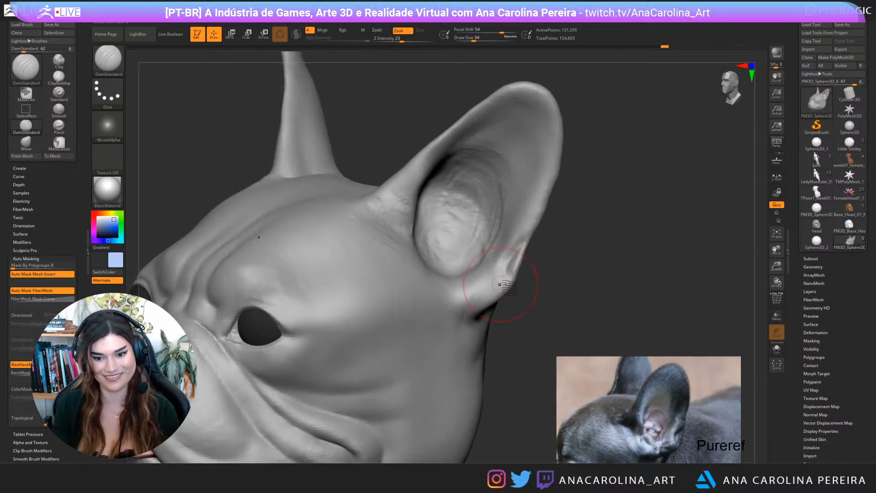
Carve creases into the skin directly below the ear opening with DamStandard at draw size 94
{"action": "mouse_move", "coordinate": [467, 308]}
{"action": "left_mouse_down"}
{"action": "mouse_move", "coordinate": [470, 321]}
{"action": "mouse_move", "coordinate": [456, 301]}
{"action": "mouse_move", "coordinate": [436, 304]}
{"action": "mouse_move", "coordinate": [457, 311]}
{"action": "left_mouse_up"}
{"action": "right_click_drag", "start_coordinate": [460, 312], "coordinate": [463, 289]}
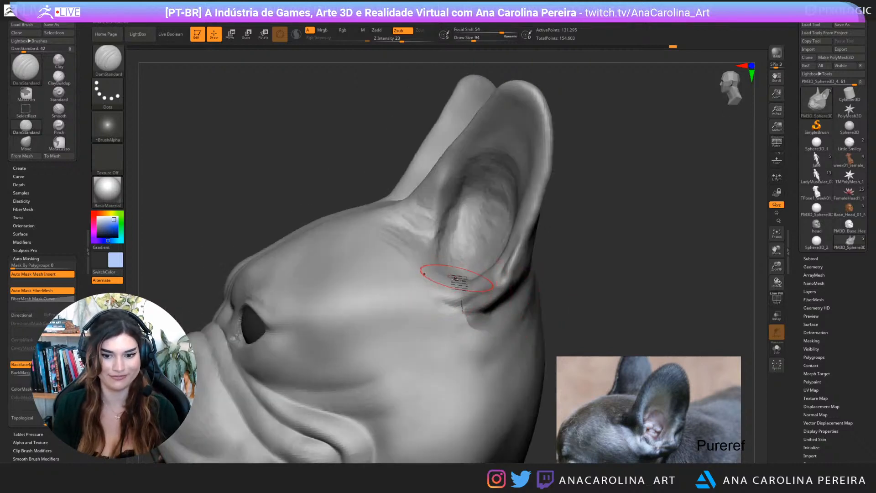
{"action": "mouse_move", "coordinate": [569, 257]}
{"action": "right_mouse_down"}
{"action": "mouse_move", "coordinate": [553, 219]}
{"action": "mouse_move", "coordinate": [560, 269]}
{"action": "right_mouse_up"}
Deepen the fold along the front of the inner ear bowl with DamStandard at draw sizes 116 and 154
{"action": "key", "text": "space"}
{"action": "left_click_drag", "start_coordinate": [445, 201], "coordinate": [448, 201]}
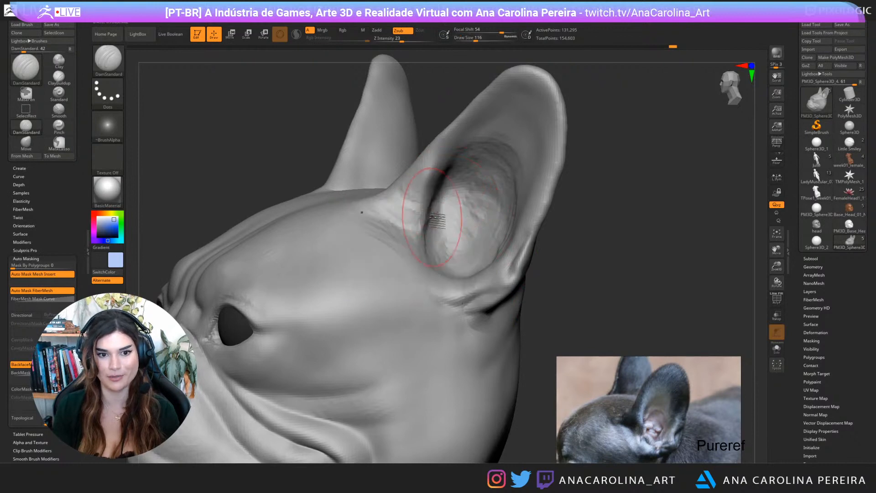
{"action": "key", "text": "space"}
{"action": "left_click_drag", "start_coordinate": [461, 155], "coordinate": [465, 155]}
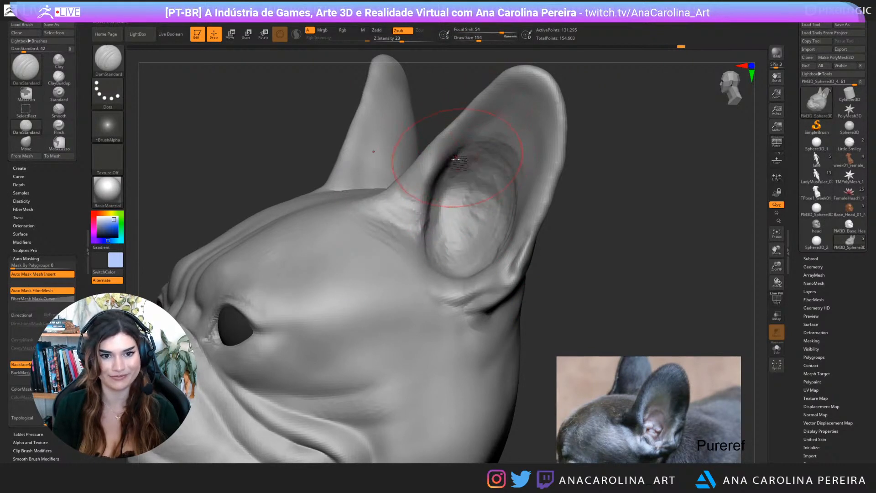
{"action": "mouse_move", "coordinate": [579, 222]}
{"action": "left_mouse_down"}
{"action": "mouse_move", "coordinate": [558, 225]}
{"action": "mouse_move", "coordinate": [591, 232]}
{"action": "left_mouse_up"}
{"action": "mouse_move", "coordinate": [461, 231]}
{"action": "left_mouse_down"}
{"action": "mouse_move", "coordinate": [434, 246]}
{"action": "mouse_move", "coordinate": [450, 237]}
{"action": "mouse_move", "coordinate": [476, 255]}
{"action": "mouse_move", "coordinate": [450, 231]}
{"action": "mouse_move", "coordinate": [438, 235]}
{"action": "mouse_move", "coordinate": [456, 257]}
{"action": "mouse_move", "coordinate": [452, 211]}
{"action": "left_mouse_up"}
Set the draw size to 163 and smooth the inner ear bowl and the front base of the ear
{"action": "key", "text": "space"}
{"action": "mouse_move", "coordinate": [566, 252]}
{"action": "left_mouse_down"}
{"action": "mouse_move", "coordinate": [581, 219]}
{"action": "mouse_move", "coordinate": [595, 250]}
{"action": "mouse_move", "coordinate": [581, 241]}
{"action": "left_mouse_up"}
{"action": "key", "text": "shift"}
{"action": "mouse_move", "coordinate": [512, 240]}
{"action": "left_mouse_down", "text": "shift"}
{"action": "mouse_move", "coordinate": [489, 178]}
{"action": "mouse_move", "coordinate": [470, 244]}
{"action": "left_mouse_up", "text": "shift"}
{"action": "mouse_move", "coordinate": [531, 255]}
{"action": "left_mouse_down"}
{"action": "mouse_move", "coordinate": [475, 201]}
{"action": "mouse_move", "coordinate": [478, 183]}
{"action": "left_mouse_up"}
{"action": "mouse_move", "coordinate": [534, 237]}
{"action": "left_mouse_down"}
{"action": "mouse_move", "coordinate": [525, 229]}
{"action": "mouse_move", "coordinate": [547, 252]}
{"action": "mouse_move", "coordinate": [570, 320]}
{"action": "left_mouse_up"}
{"action": "left_click_drag", "start_coordinate": [570, 320], "coordinate": [541, 315]}
{"action": "mouse_move", "coordinate": [436, 251]}
{"action": "left_mouse_down", "text": "shift"}
{"action": "mouse_move", "coordinate": [415, 235]}
{"action": "mouse_move", "coordinate": [411, 265]}
{"action": "left_mouse_up", "text": "shift"}
{"action": "mouse_move", "coordinate": [541, 317]}
{"action": "left_mouse_down"}
{"action": "mouse_move", "coordinate": [588, 320]}
{"action": "mouse_move", "coordinate": [582, 308]}
{"action": "left_mouse_up"}
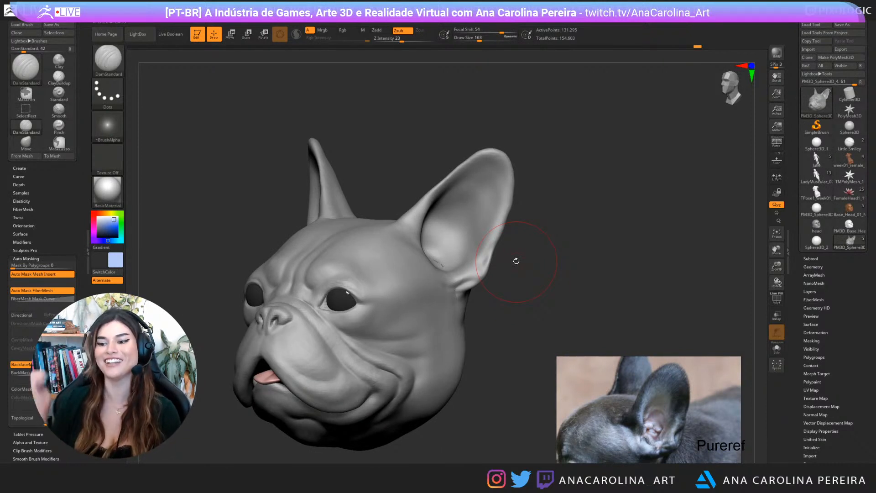
Build up clay across the upper part of the inner ear bowl with ClayBuildup at draw size 128
{"action": "left_click_drag", "start_coordinate": [648, 300], "coordinate": [637, 308]}
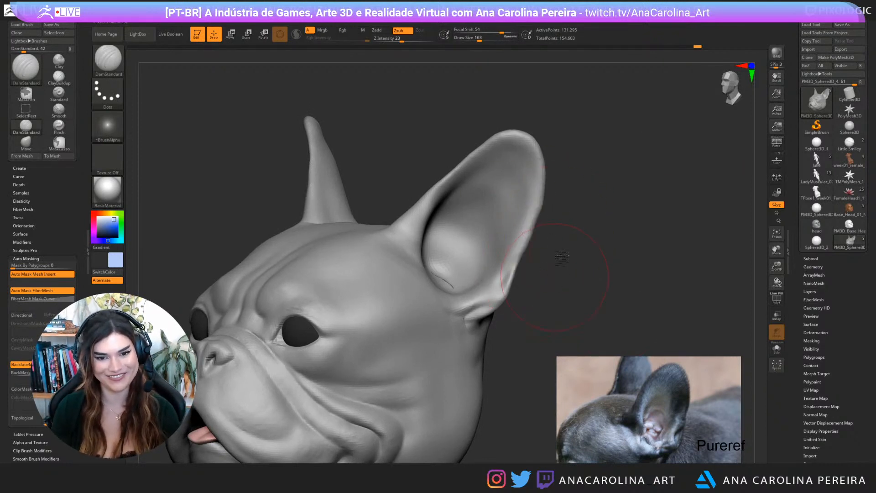
{"action": "left_click_drag", "start_coordinate": [559, 256], "coordinate": [564, 245]}
{"action": "key", "text": "b"}
{"action": "key", "text": "c"}
{"action": "key", "text": "b"}
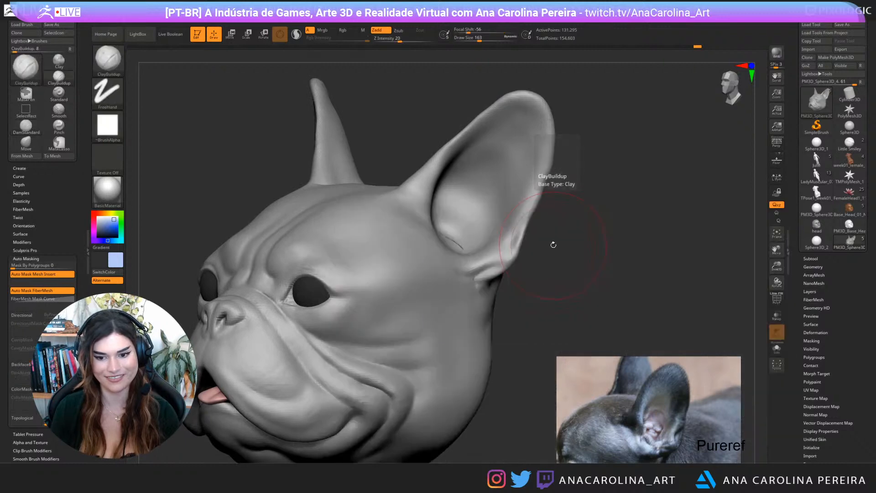
{"action": "key", "text": "space"}
{"action": "mouse_move", "coordinate": [503, 232]}
{"action": "left_mouse_down"}
{"action": "mouse_move", "coordinate": [508, 206]}
{"action": "mouse_move", "coordinate": [519, 221]}
{"action": "left_mouse_up"}
{"action": "key", "text": "space"}
{"action": "key", "text": "space"}
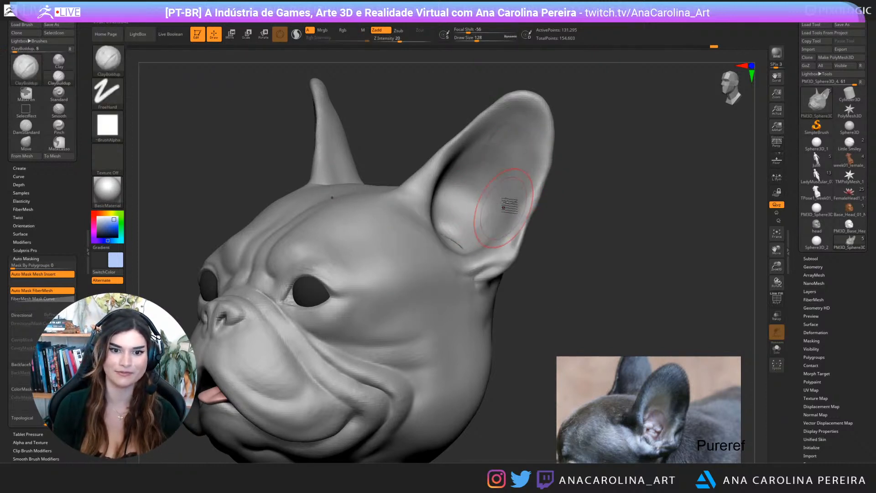
{"action": "key", "text": "space"}
{"action": "mouse_move", "coordinate": [477, 190]}
{"action": "left_mouse_down"}
{"action": "mouse_move", "coordinate": [498, 172]}
{"action": "mouse_move", "coordinate": [503, 184]}
{"action": "left_mouse_up"}
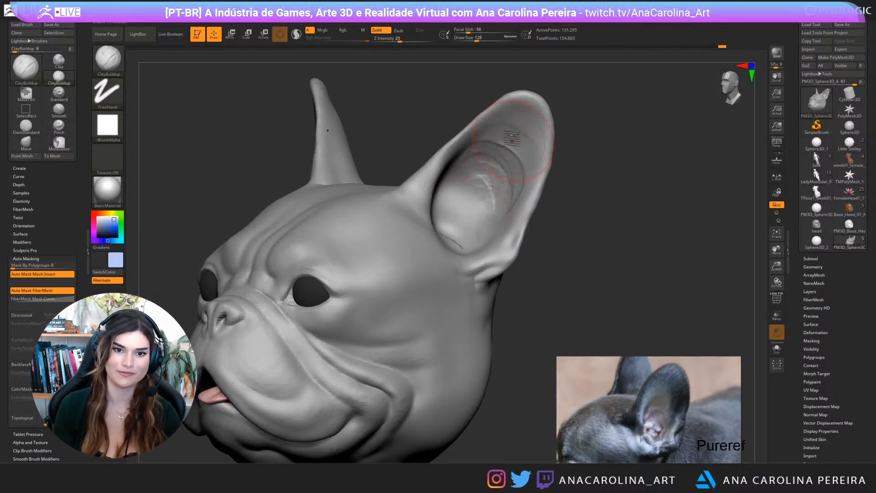
Adjust the Smooth brush's Z Intensity and smooth the clay inside the ear
{"action": "key", "text": "shift"}
{"action": "key", "text": "shift+space"}
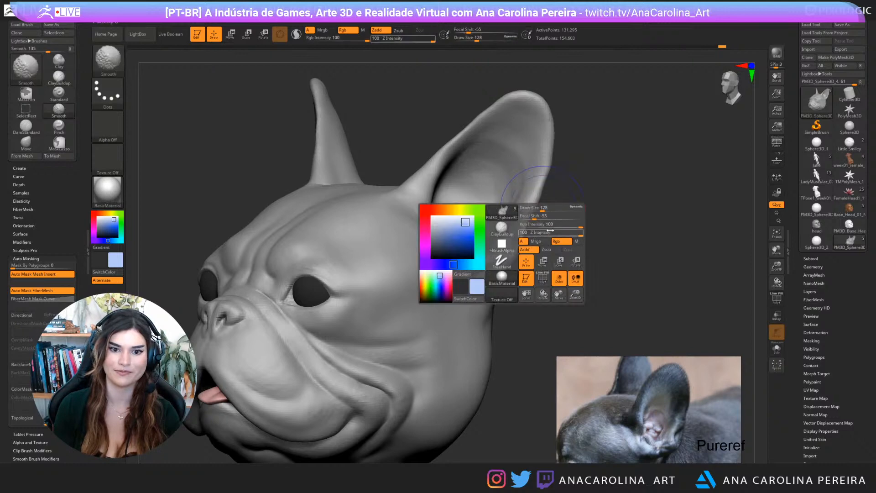
{"action": "left_click", "coordinate": [562, 234]}
{"action": "key", "text": "shift+space"}
{"action": "mouse_move", "coordinate": [567, 238]}
{"action": "left_mouse_down"}
{"action": "mouse_move", "coordinate": [591, 238]}
{"action": "mouse_move", "coordinate": [587, 215]}
{"action": "mouse_move", "coordinate": [603, 220]}
{"action": "mouse_move", "coordinate": [583, 217]}
{"action": "mouse_move", "coordinate": [581, 234]}
{"action": "mouse_move", "coordinate": [558, 230]}
{"action": "mouse_move", "coordinate": [586, 231]}
{"action": "mouse_move", "coordinate": [593, 219]}
{"action": "left_mouse_up"}
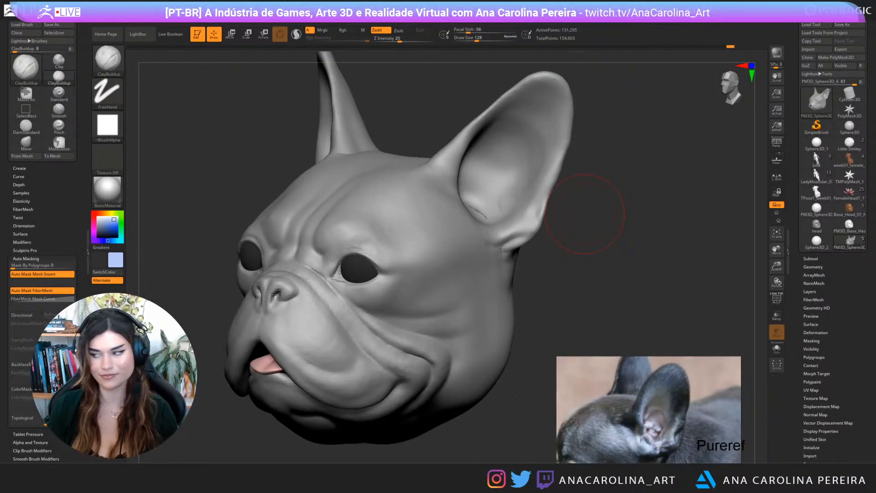
{"action": "left_click_drag", "start_coordinate": [748, 263], "coordinate": [568, 244]}
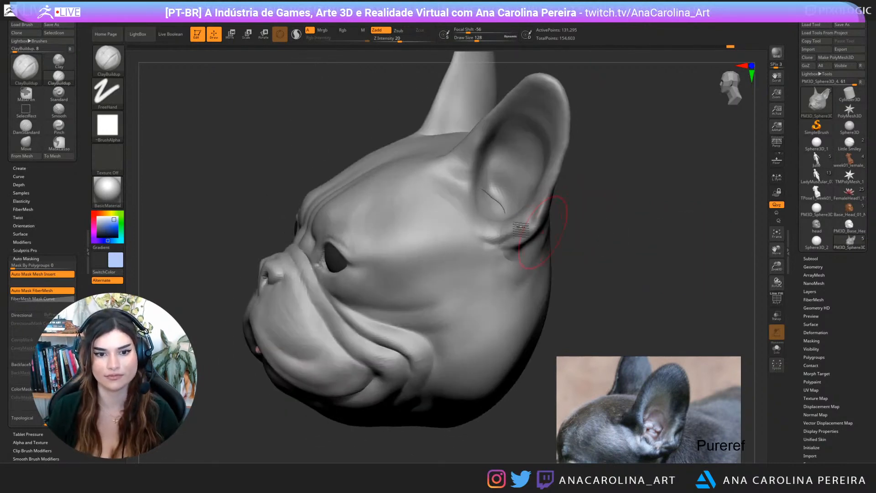
{"action": "mouse_move", "coordinate": [607, 215]}
{"action": "left_mouse_down"}
{"action": "mouse_move", "coordinate": [638, 243]}
{"action": "mouse_move", "coordinate": [630, 256]}
{"action": "mouse_move", "coordinate": [645, 259]}
{"action": "mouse_move", "coordinate": [617, 228]}
{"action": "mouse_move", "coordinate": [618, 264]}
{"action": "mouse_move", "coordinate": [614, 254]}
{"action": "mouse_move", "coordinate": [589, 263]}
{"action": "mouse_move", "coordinate": [596, 259]}
{"action": "left_mouse_up"}
Refine the crease under the ear base and the ear's rear edge with DamStandard at draw size 116
{"action": "key", "text": "b"}
{"action": "key", "text": "d"}
{"action": "key", "text": "s"}
{"action": "key", "text": "space"}
{"action": "key", "text": "space"}
{"action": "mouse_move", "coordinate": [505, 283]}
{"action": "left_mouse_down"}
{"action": "mouse_move", "coordinate": [489, 276]}
{"action": "mouse_move", "coordinate": [513, 286]}
{"action": "left_mouse_up"}
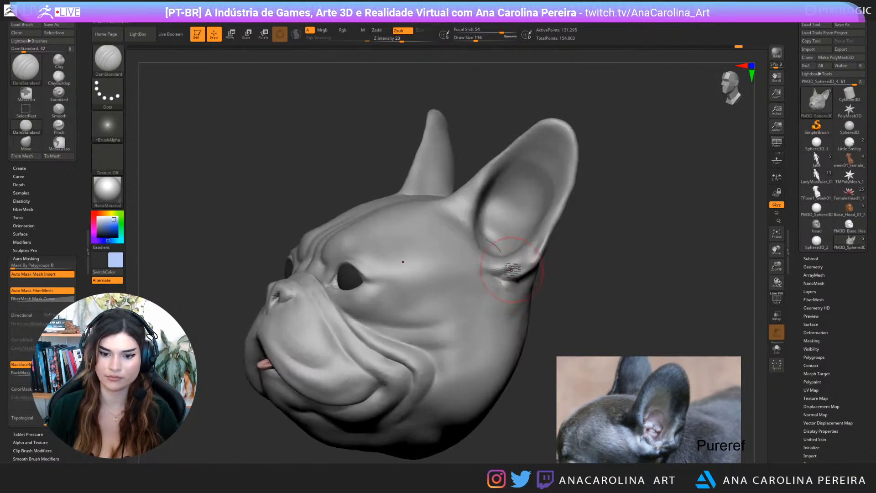
{"action": "right_click_drag", "start_coordinate": [513, 268], "coordinate": [535, 252]}
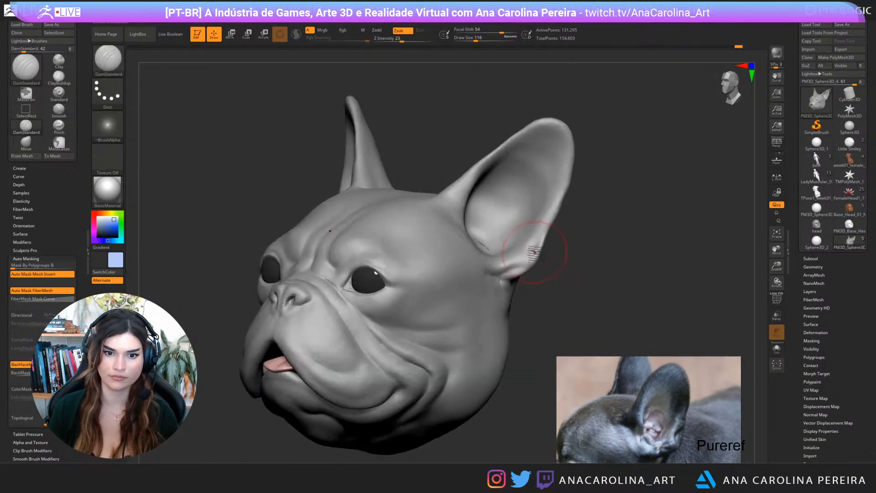
{"action": "mouse_move", "coordinate": [535, 252]}
{"action": "left_mouse_down"}
{"action": "mouse_move", "coordinate": [552, 223]}
{"action": "mouse_move", "coordinate": [541, 234]}
{"action": "left_mouse_up"}
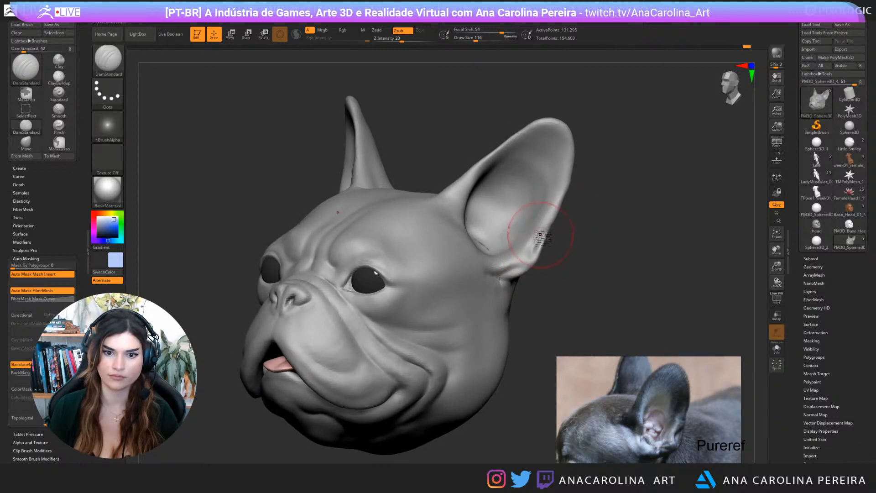
{"action": "left_click_drag", "start_coordinate": [589, 182], "coordinate": [567, 198]}
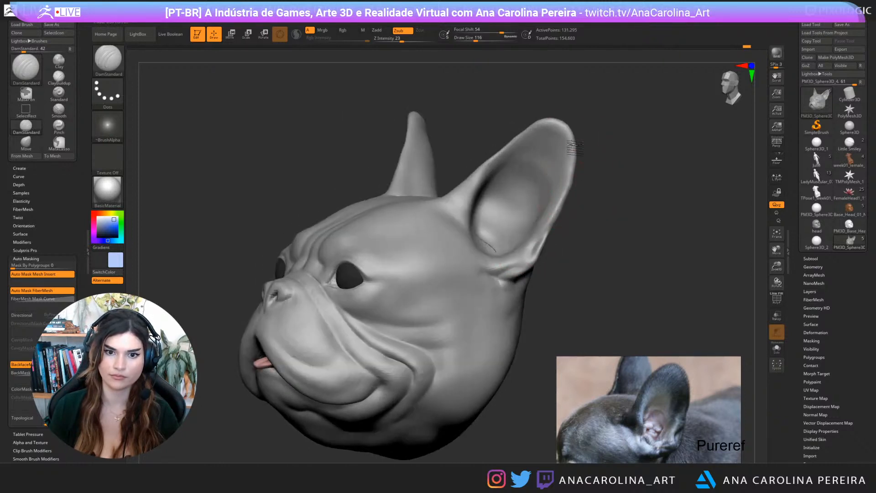
{"action": "left_click_drag", "start_coordinate": [573, 145], "coordinate": [573, 170]}
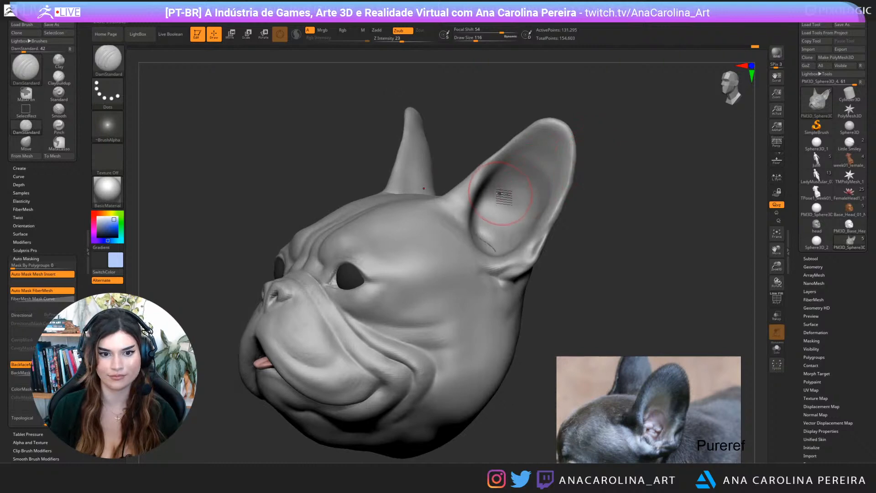
Adjust the front edge of the ear with the Move brush at draw size 94, checking side and front views
{"action": "key", "text": "space"}
{"action": "left_click_drag", "start_coordinate": [485, 205], "coordinate": [488, 206]}
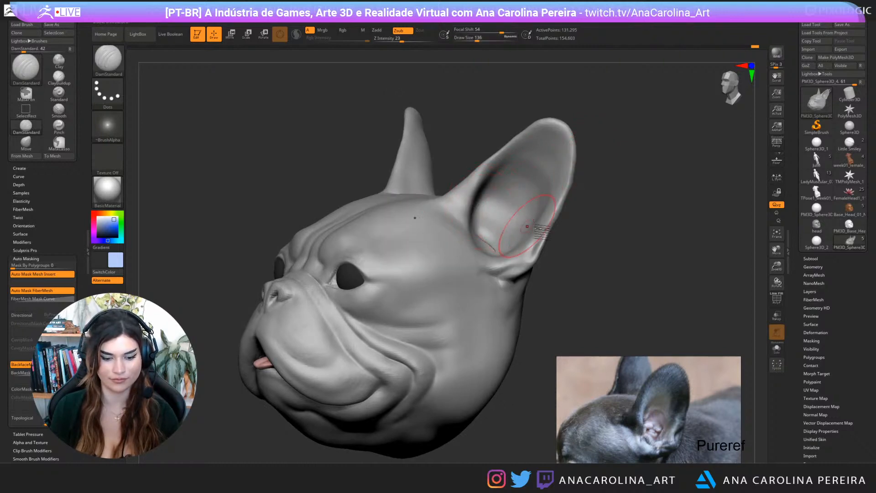
{"action": "key", "text": "b"}
{"action": "key", "text": "m"}
{"action": "key", "text": "v"}
{"action": "mouse_move", "coordinate": [624, 240]}
{"action": "left_mouse_down"}
{"action": "mouse_move", "coordinate": [548, 228]}
{"action": "mouse_move", "coordinate": [511, 209]}
{"action": "left_mouse_up"}
{"action": "key", "text": "space"}
{"action": "key", "text": "space"}
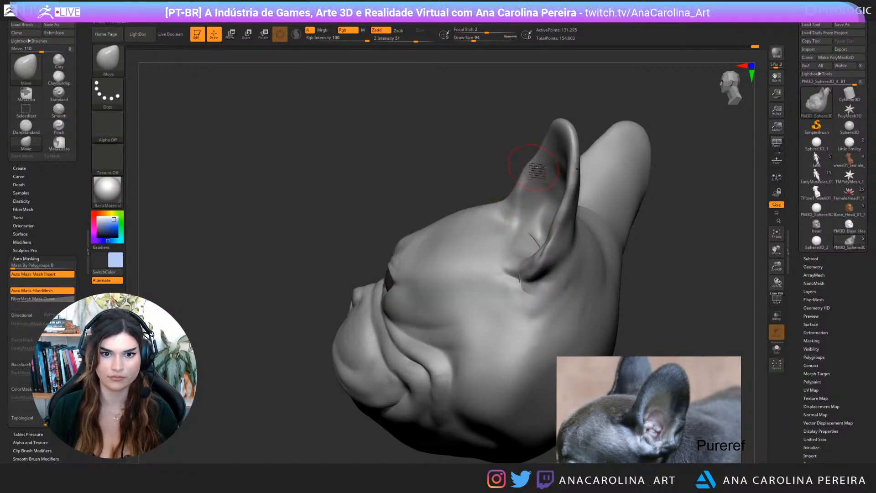
{"action": "left_click_drag", "start_coordinate": [524, 182], "coordinate": [526, 173]}
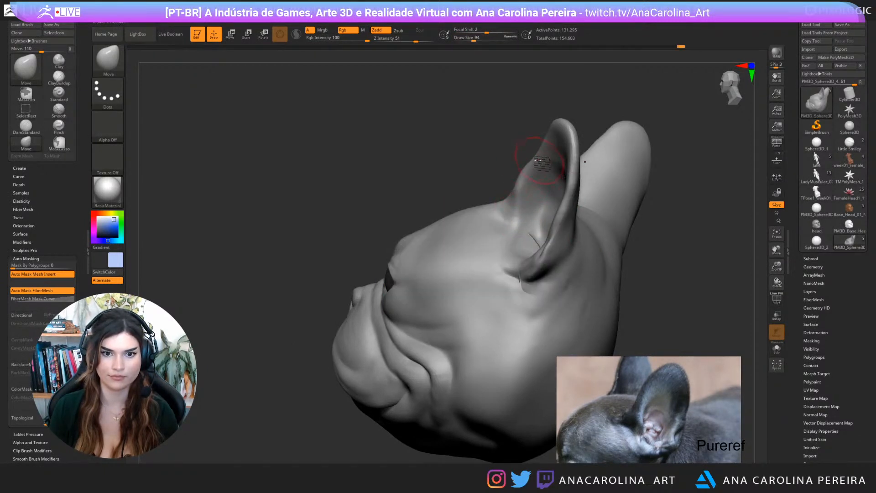
{"action": "right_click_drag", "start_coordinate": [541, 157], "coordinate": [601, 225], "text": "shift"}
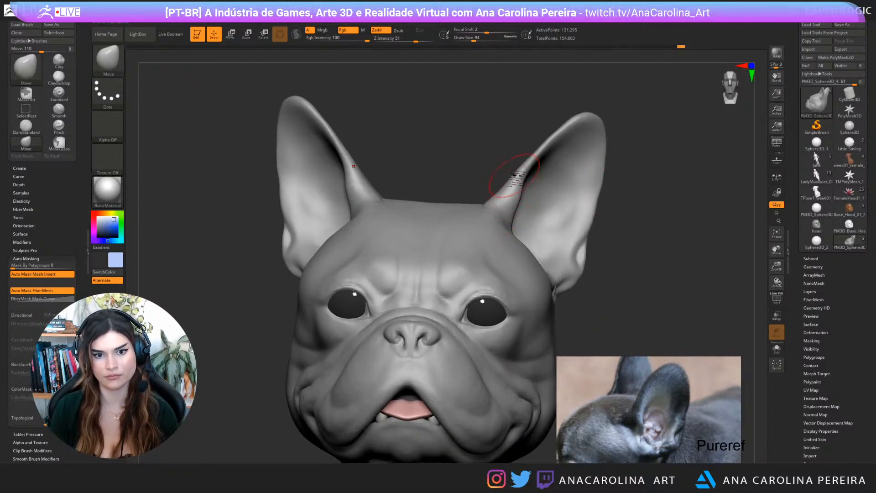
{"action": "left_click_drag", "start_coordinate": [515, 175], "coordinate": [520, 178]}
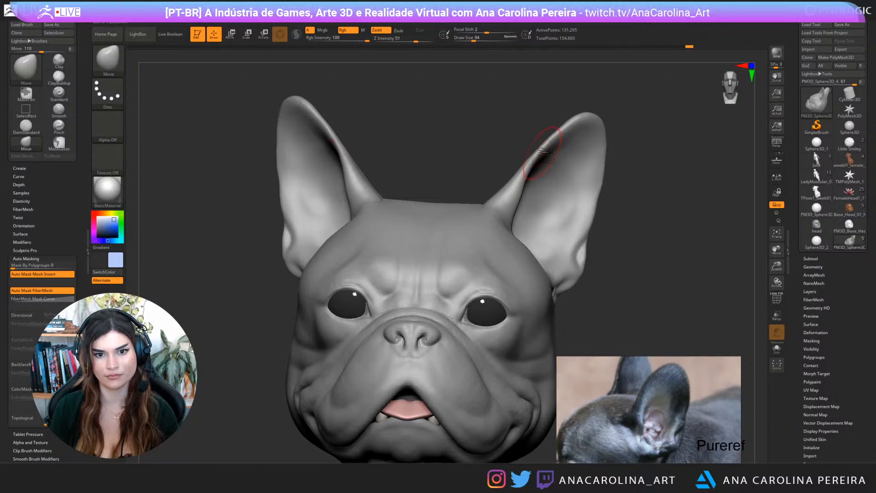
{"action": "mouse_move", "coordinate": [612, 105]}
{"action": "right_mouse_down", "text": "ctrl"}
{"action": "mouse_move", "coordinate": [625, 84]}
{"action": "mouse_move", "coordinate": [546, 135]}
{"action": "right_mouse_up", "text": "ctrl"}
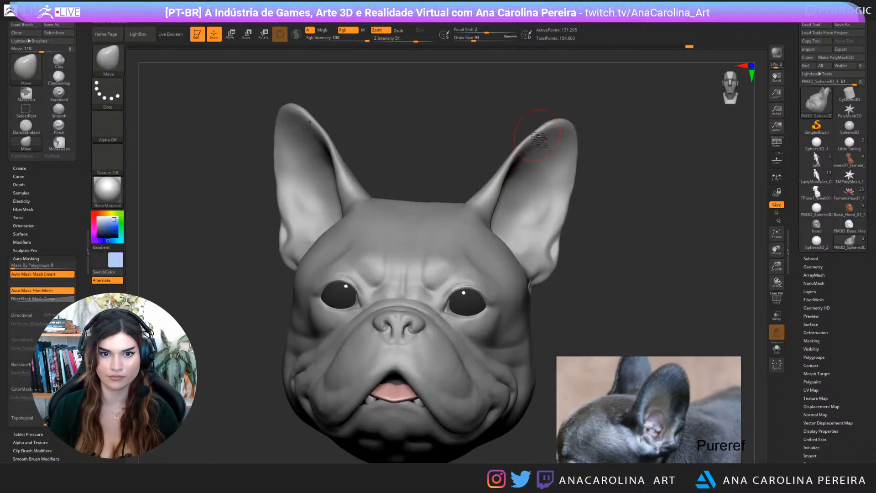
{"action": "right_click_drag", "start_coordinate": [604, 146], "coordinate": [617, 147]}
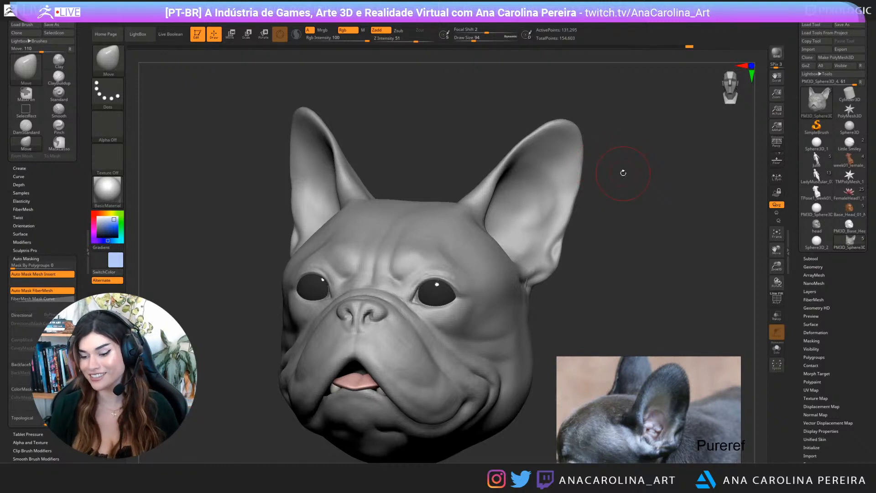
Reshape the inner front edge and base of the ear with the Move brush at draw sizes 158 and 132
{"action": "mouse_move", "coordinate": [643, 169]}
{"action": "left_mouse_down"}
{"action": "mouse_move", "coordinate": [652, 182]}
{"action": "mouse_move", "coordinate": [642, 175]}
{"action": "mouse_move", "coordinate": [628, 188]}
{"action": "left_mouse_up"}
{"action": "key", "text": "space"}
{"action": "key", "text": "space"}
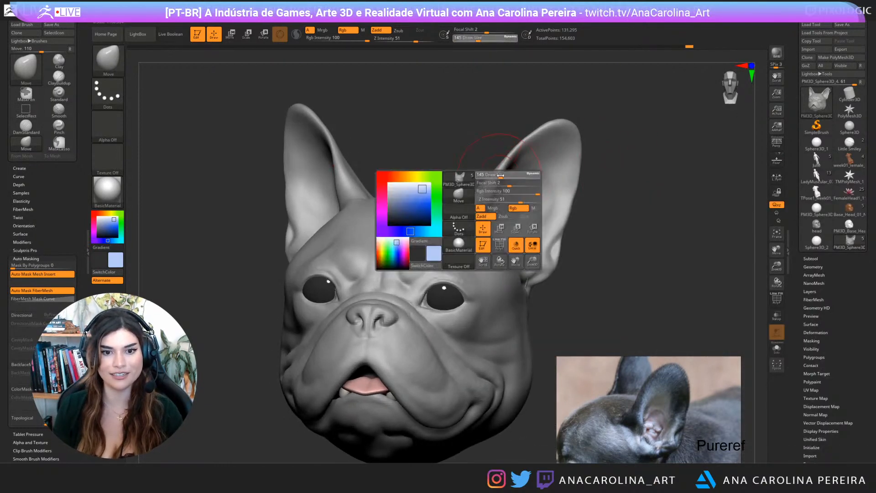
{"action": "left_click_drag", "start_coordinate": [493, 176], "coordinate": [503, 169]}
{"action": "left_click_drag", "start_coordinate": [624, 170], "coordinate": [629, 219]}
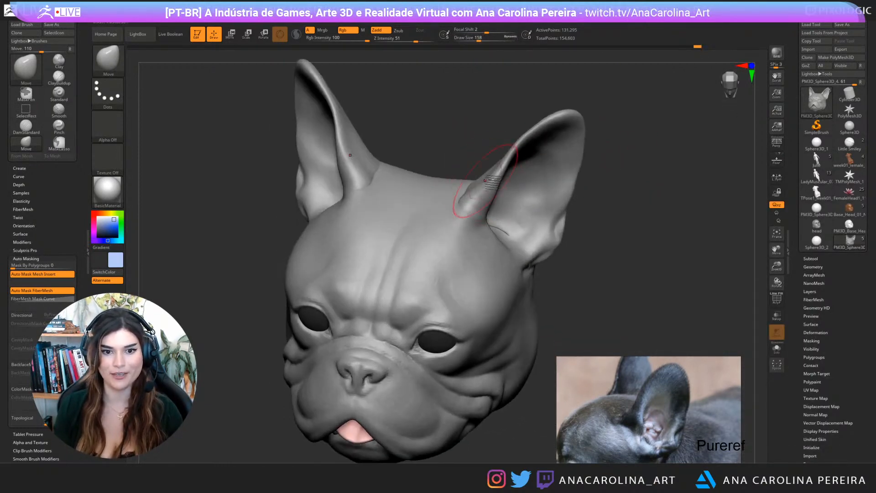
{"action": "left_click_drag", "start_coordinate": [498, 178], "coordinate": [507, 175]}
{"action": "mouse_move", "coordinate": [623, 171]}
{"action": "left_mouse_down"}
{"action": "mouse_move", "coordinate": [516, 172]}
{"action": "mouse_move", "coordinate": [619, 157]}
{"action": "left_mouse_up"}
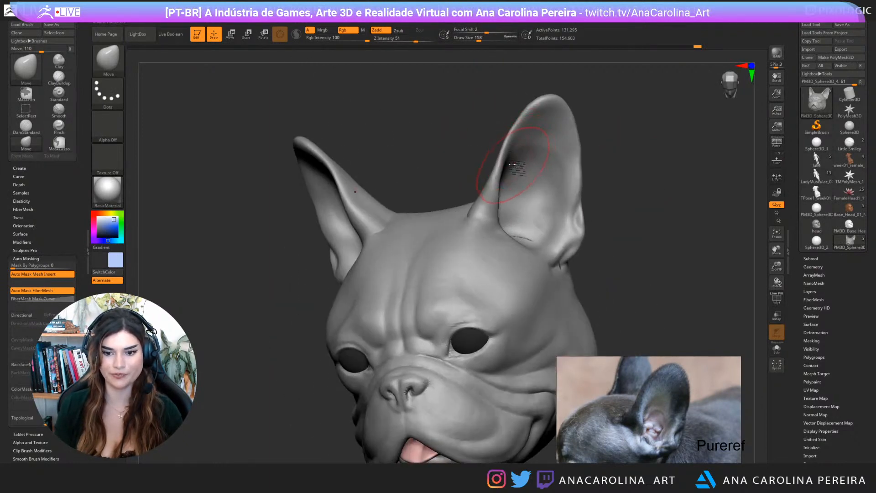
{"action": "mouse_move", "coordinate": [513, 164]}
{"action": "left_mouse_down"}
{"action": "mouse_move", "coordinate": [513, 146]}
{"action": "mouse_move", "coordinate": [502, 144]}
{"action": "mouse_move", "coordinate": [449, 167]}
{"action": "left_mouse_up"}
{"action": "key", "text": "space"}
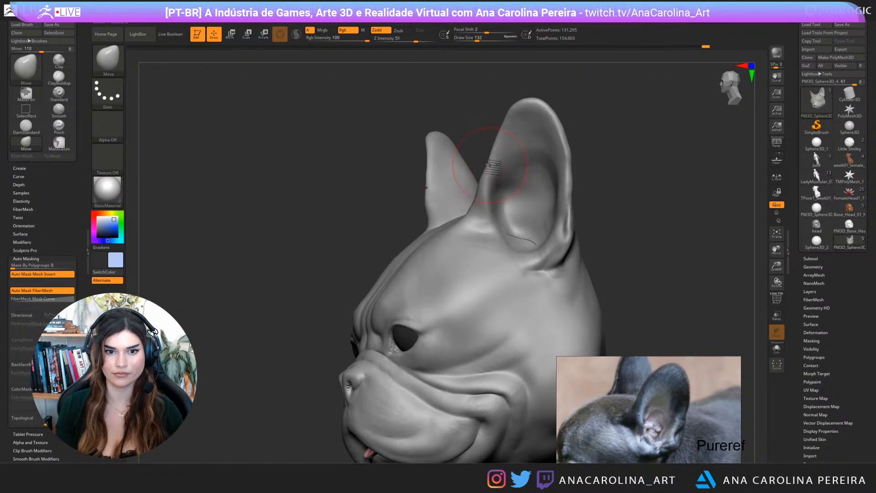
{"action": "left_click_drag", "start_coordinate": [514, 123], "coordinate": [587, 132]}
Refine the ear's rear edge with DamStandard at draw size 132
{"action": "key", "text": "b"}
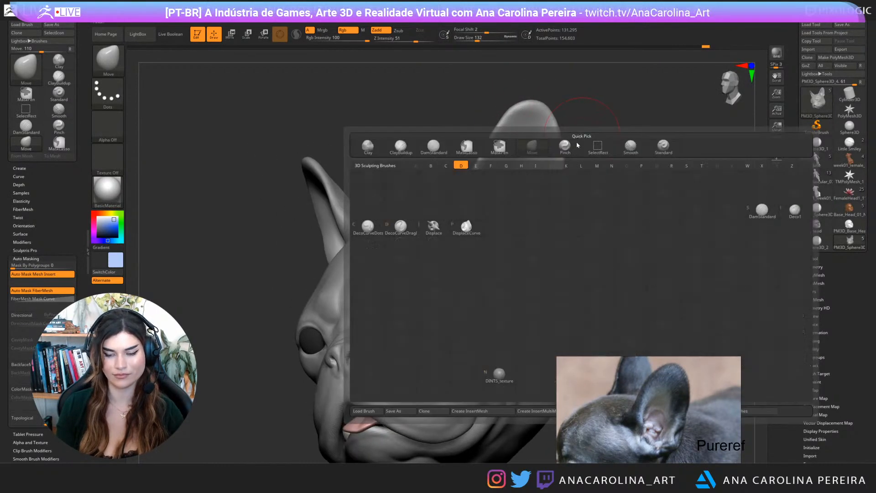
{"action": "key", "text": "d"}
{"action": "key", "text": "s"}
{"action": "left_click_drag", "start_coordinate": [549, 160], "coordinate": [558, 195]}
{"action": "left_click_drag", "start_coordinate": [596, 166], "coordinate": [573, 182]}
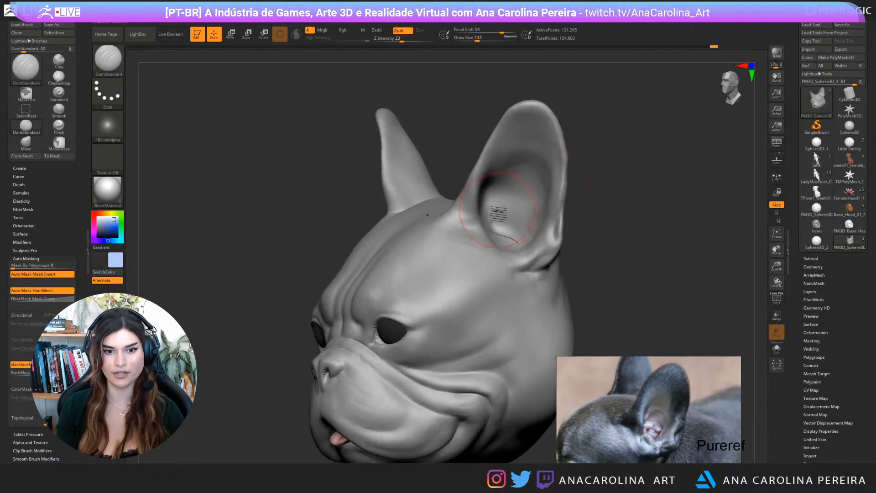
Build up clay in the lower part of the inner ear bowl with ClayBuildup at draw size 108
{"action": "key", "text": "b"}
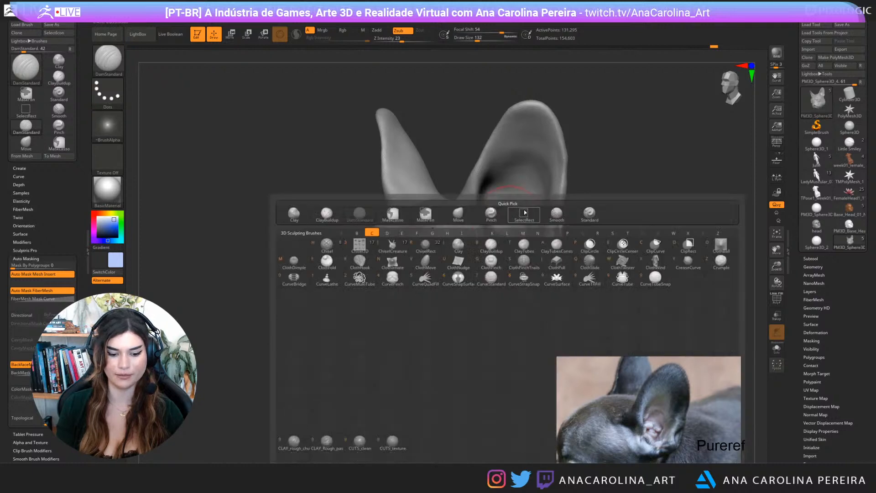
{"action": "key", "text": "c"}
{"action": "key", "text": "b"}
{"action": "left_click_drag", "start_coordinate": [593, 187], "coordinate": [553, 212]}
{"action": "mouse_move", "coordinate": [505, 227]}
{"action": "left_mouse_down"}
{"action": "mouse_move", "coordinate": [534, 212]}
{"action": "mouse_move", "coordinate": [513, 220]}
{"action": "mouse_move", "coordinate": [509, 231]}
{"action": "left_mouse_up"}
{"action": "left_click_drag", "start_coordinate": [524, 219], "coordinate": [612, 212], "text": "shift"}
{"action": "left_click_drag", "start_coordinate": [552, 211], "coordinate": [545, 219], "text": "shift"}
{"action": "mouse_move", "coordinate": [583, 256]}
{"action": "left_mouse_down", "text": "alt"}
{"action": "mouse_move", "coordinate": [589, 188]}
{"action": "mouse_move", "coordinate": [562, 247]}
{"action": "left_mouse_up", "text": "alt"}
Bring up the front-facing dog reference and reshape the upper ears to match it with the Move brush at draw size 239
{"action": "key", "text": "b"}
{"action": "key", "text": "m"}
{"action": "key", "text": "v"}
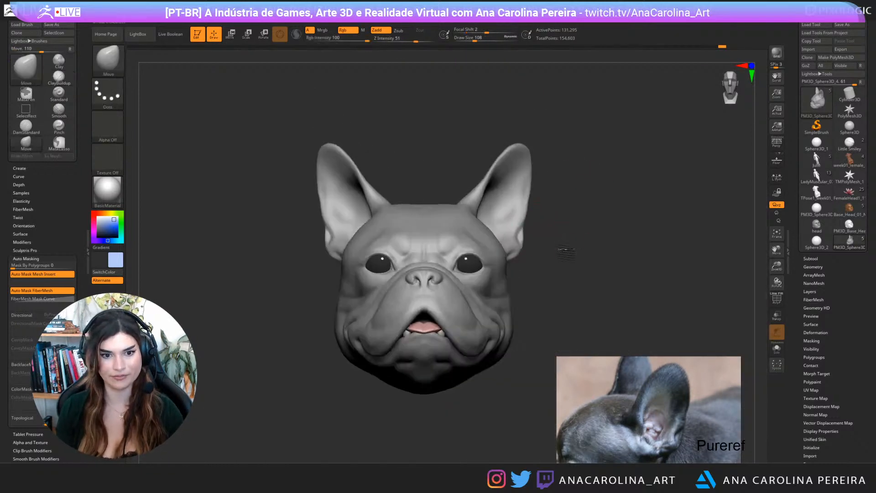
{"action": "scroll", "coordinate": [643, 424], "scroll_direction": "down", "scroll_amount": 3}
{"action": "middle_click_drag", "start_coordinate": [642, 424], "coordinate": [639, 365]}
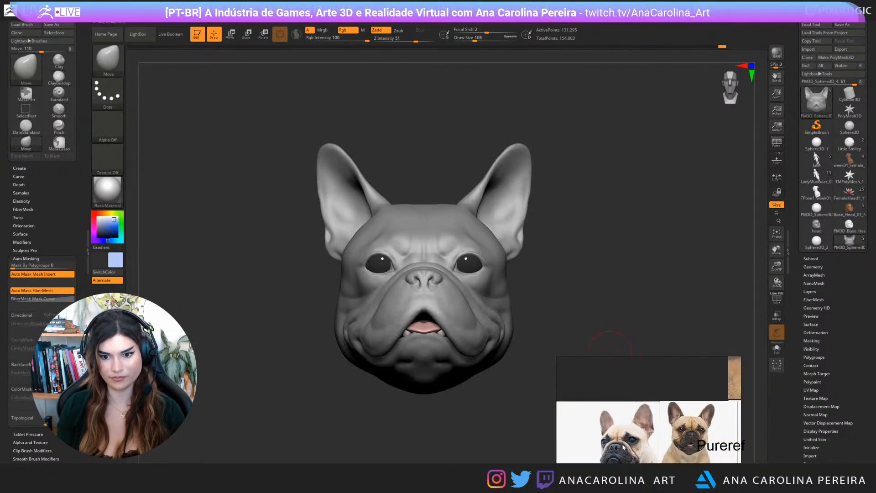
{"action": "scroll", "coordinate": [699, 413], "scroll_direction": "up", "scroll_amount": 3}
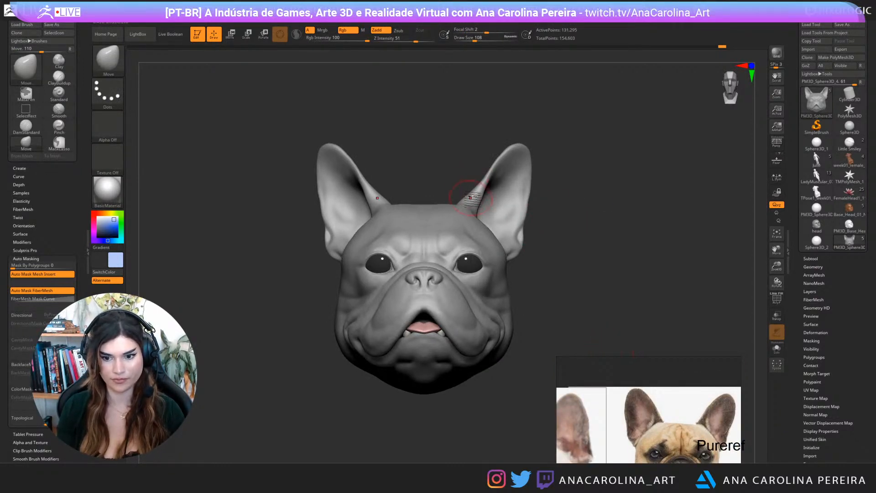
{"action": "mouse_move", "coordinate": [481, 179]}
{"action": "left_mouse_down"}
{"action": "mouse_move", "coordinate": [491, 162]}
{"action": "mouse_move", "coordinate": [532, 176]}
{"action": "mouse_move", "coordinate": [528, 189]}
{"action": "left_mouse_up"}
{"action": "key", "text": "]"}
{"action": "left_click_drag", "start_coordinate": [527, 150], "coordinate": [522, 159]}
{"action": "key", "text": "space"}
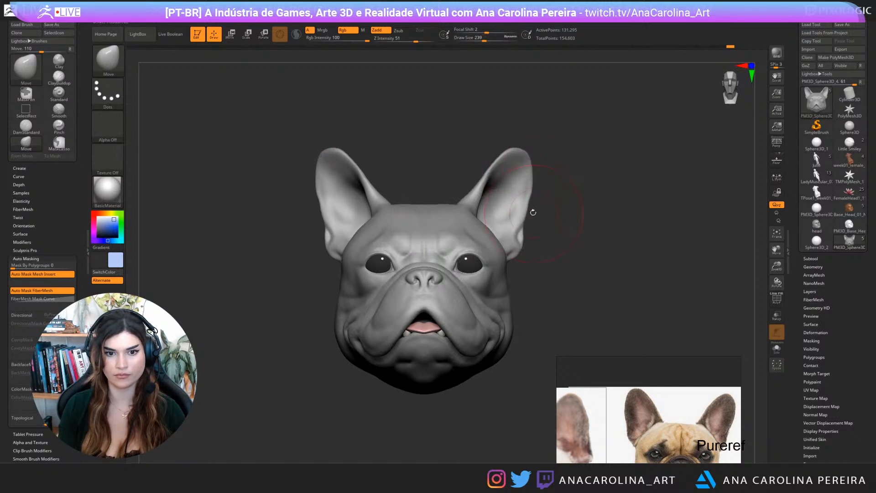
Adjust the lower outer edges of the ears with the Move brush, reducing the draw size to 187
{"action": "left_click_drag", "start_coordinate": [529, 234], "coordinate": [521, 248]}
{"action": "key", "text": "space"}
{"action": "mouse_move", "coordinate": [531, 256]}
{"action": "left_mouse_down"}
{"action": "mouse_move", "coordinate": [516, 242]}
{"action": "mouse_move", "coordinate": [544, 251]}
{"action": "mouse_move", "coordinate": [528, 242]}
{"action": "left_mouse_up"}
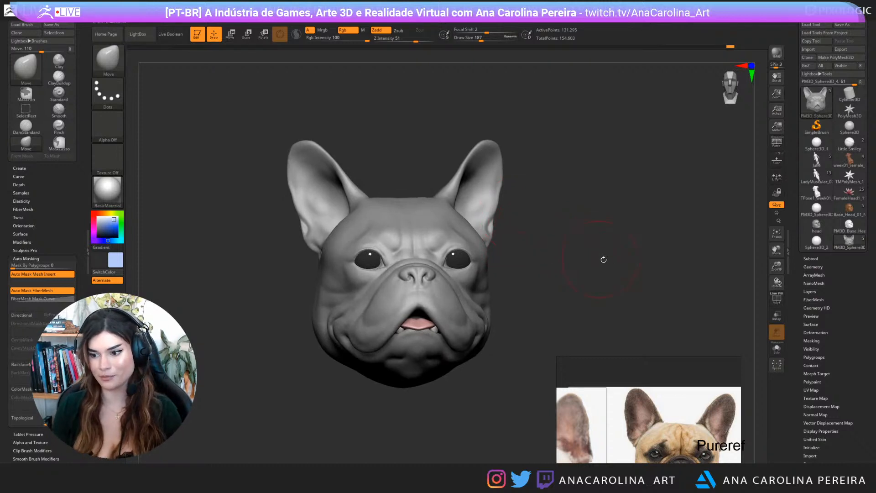
{"action": "left_click_drag", "start_coordinate": [603, 256], "coordinate": [621, 252]}
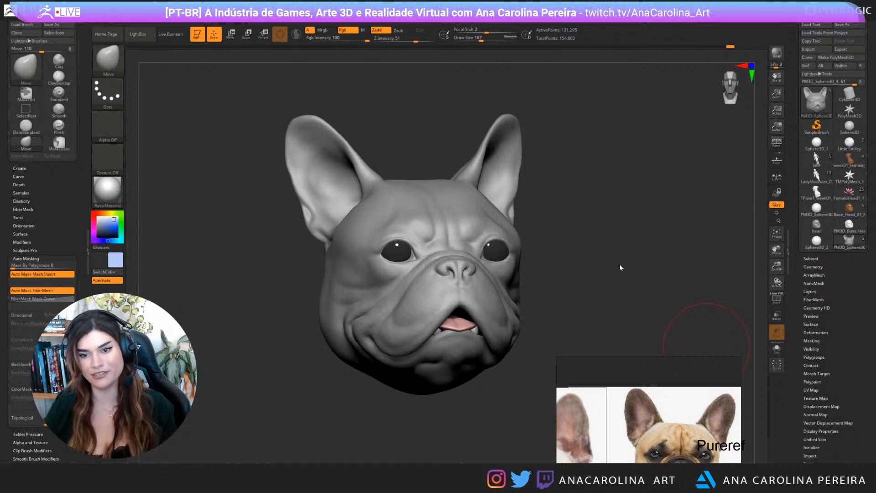
{"action": "left_click_drag", "start_coordinate": [620, 268], "coordinate": [627, 270]}
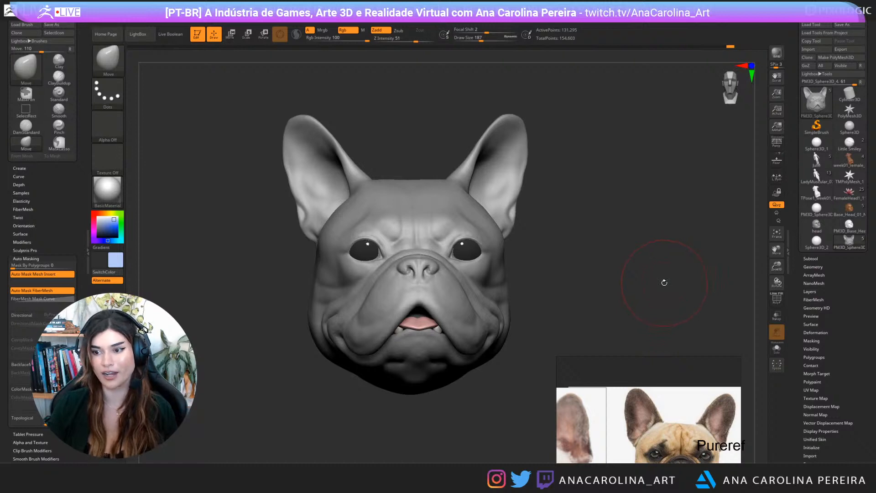
{"action": "left_click_drag", "start_coordinate": [664, 283], "coordinate": [661, 284]}
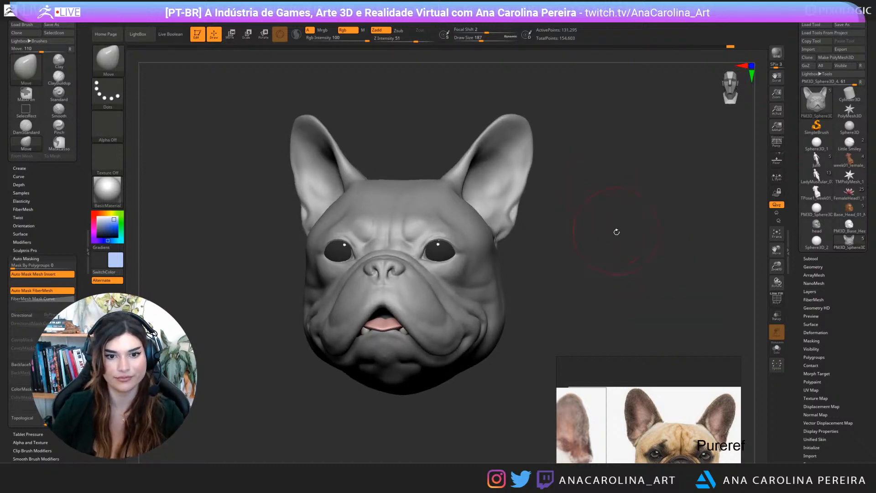
Build up clay inside the lower ear and up its inner surface with ClayBuildup at draw sizes 145 and 128
{"action": "left_click_drag", "start_coordinate": [617, 231], "coordinate": [626, 242]}
{"action": "key", "text": "b"}
{"action": "key", "text": "c"}
{"action": "key", "text": "b"}
{"action": "key", "text": "space"}
{"action": "left_click_drag", "start_coordinate": [523, 208], "coordinate": [516, 209]}
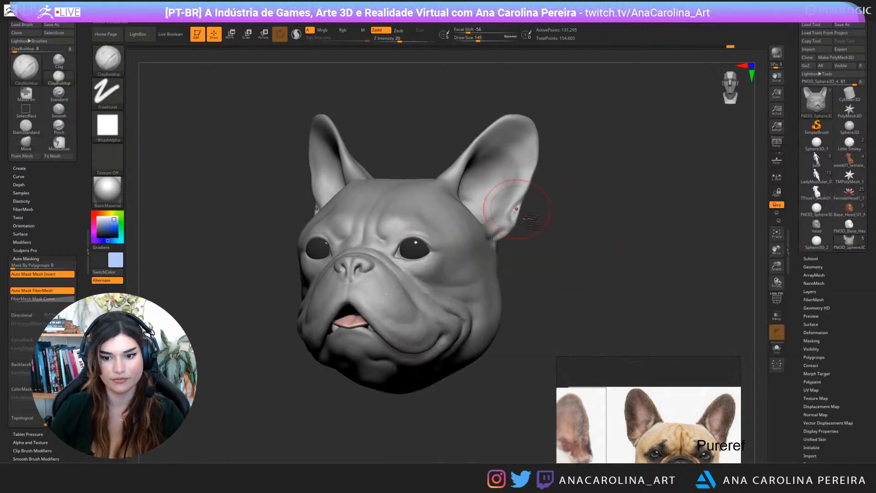
{"action": "right_click_drag", "start_coordinate": [516, 209], "coordinate": [498, 197], "text": "shift"}
{"action": "key", "text": "space"}
{"action": "key", "text": "space"}
{"action": "mouse_move", "coordinate": [501, 192]}
{"action": "left_mouse_down"}
{"action": "mouse_move", "coordinate": [476, 207]}
{"action": "mouse_move", "coordinate": [498, 196]}
{"action": "mouse_move", "coordinate": [487, 199]}
{"action": "mouse_move", "coordinate": [505, 183]}
{"action": "mouse_move", "coordinate": [495, 187]}
{"action": "mouse_move", "coordinate": [507, 166]}
{"action": "left_mouse_up"}
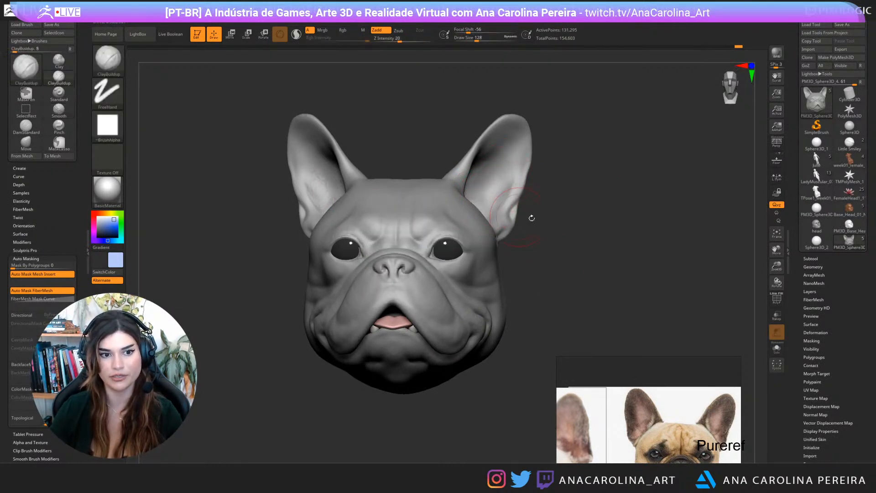
Paint the whole head light beige with the Paint brush at draw size 695, following the fawn dog reference
{"action": "mouse_move", "coordinate": [548, 190]}
{"action": "left_mouse_down"}
{"action": "mouse_move", "coordinate": [589, 220]}
{"action": "mouse_move", "coordinate": [607, 207]}
{"action": "left_mouse_up"}
{"action": "key", "text": "b"}
{"action": "key", "text": "p"}
{"action": "key", "text": "a"}
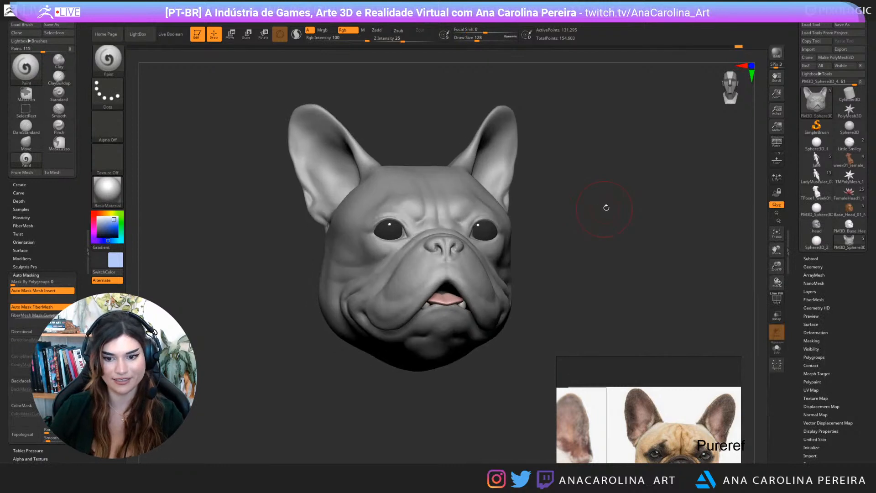
{"action": "scroll", "coordinate": [634, 388], "scroll_direction": "down", "scroll_amount": 5}
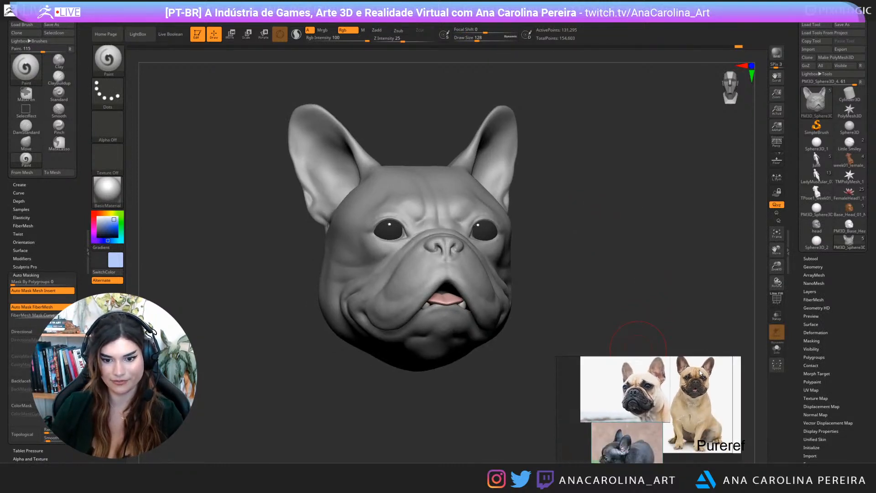
{"action": "scroll", "coordinate": [701, 372], "scroll_direction": "up", "scroll_amount": 5}
{"action": "left_click_drag", "start_coordinate": [638, 187], "coordinate": [520, 200]}
{"action": "left_click", "coordinate": [106, 221]}
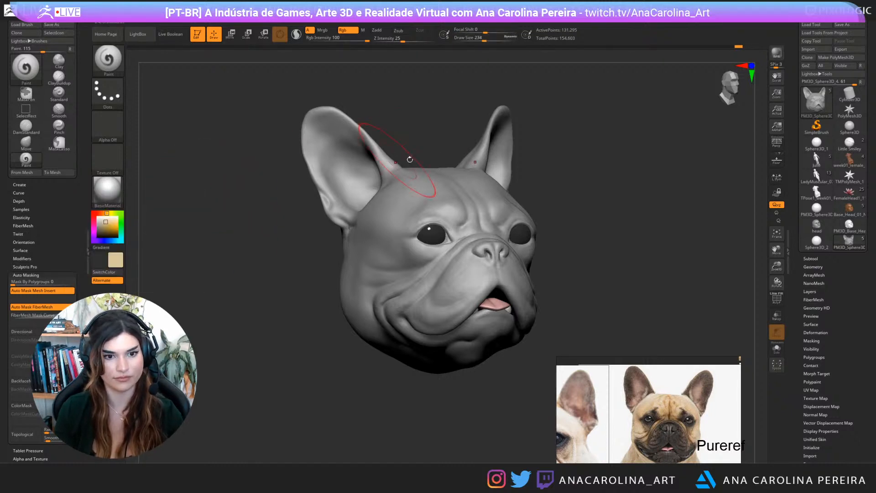
{"action": "key", "text": "space"}
{"action": "mouse_move", "coordinate": [410, 159]}
{"action": "left_mouse_down"}
{"action": "mouse_move", "coordinate": [430, 167]}
{"action": "mouse_move", "coordinate": [447, 256]}
{"action": "mouse_move", "coordinate": [489, 306]}
{"action": "mouse_move", "coordinate": [306, 196]}
{"action": "left_mouse_up"}
{"action": "left_click_drag", "start_coordinate": [411, 384], "coordinate": [160, 258]}
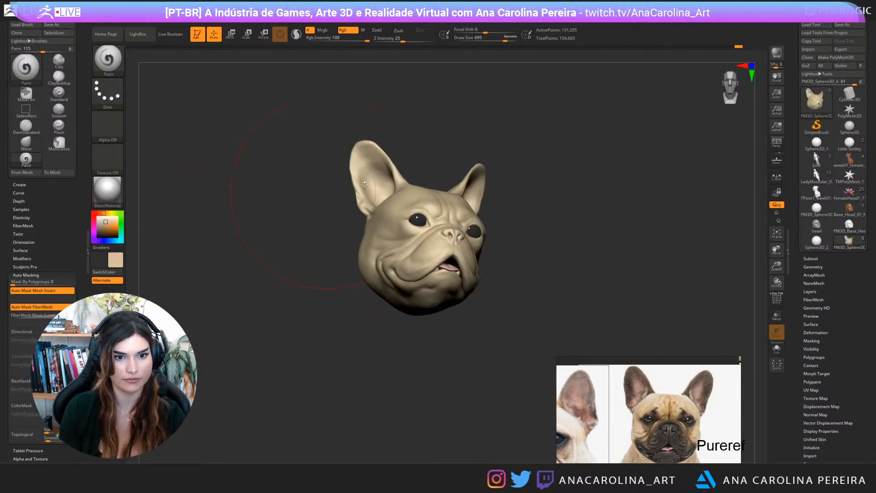
Pick a brown with RGB 157, 104, 53 and try it on the face at draw size 299, undoing the stroke
{"action": "mouse_move", "coordinate": [501, 224]}
{"action": "left_mouse_down"}
{"action": "mouse_move", "coordinate": [516, 226]}
{"action": "mouse_move", "coordinate": [509, 299]}
{"action": "mouse_move", "coordinate": [489, 230]}
{"action": "left_mouse_up"}
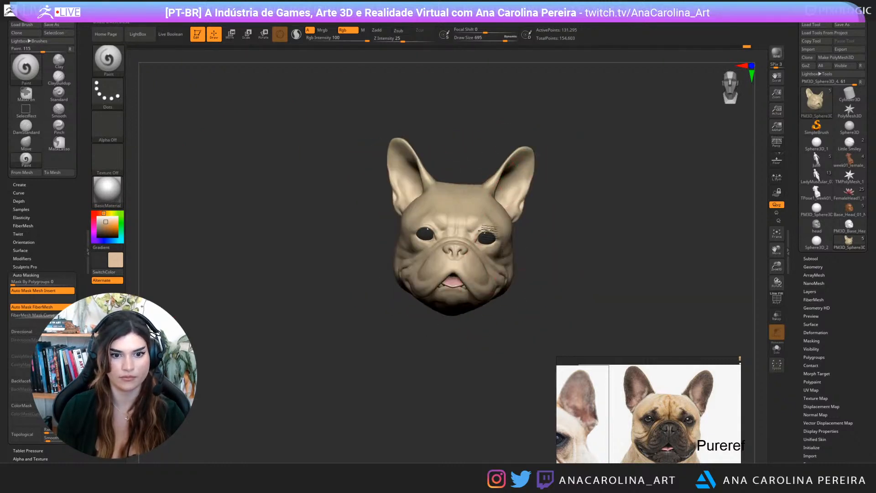
{"action": "mouse_move", "coordinate": [540, 182]}
{"action": "left_mouse_down"}
{"action": "mouse_move", "coordinate": [588, 178]}
{"action": "mouse_move", "coordinate": [557, 193]}
{"action": "mouse_move", "coordinate": [561, 237]}
{"action": "mouse_move", "coordinate": [574, 216]}
{"action": "left_mouse_up"}
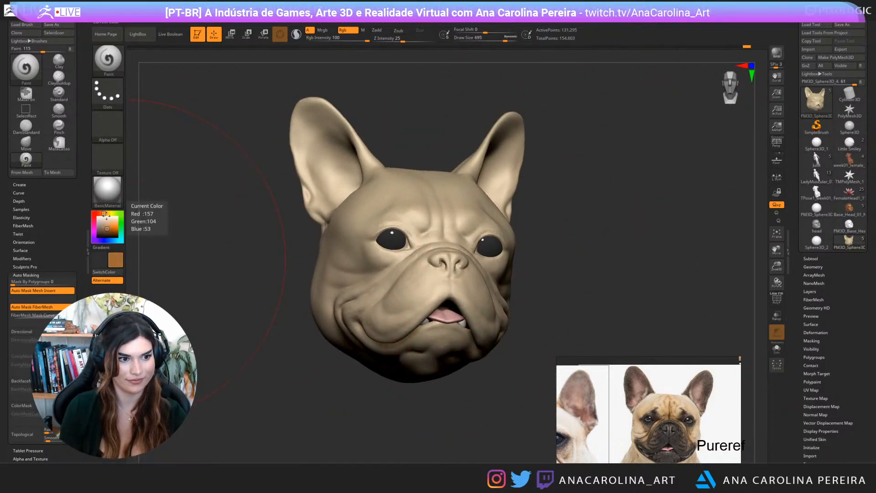
{"action": "key", "text": "space"}
{"action": "left_click_drag", "start_coordinate": [421, 265], "coordinate": [397, 266]}
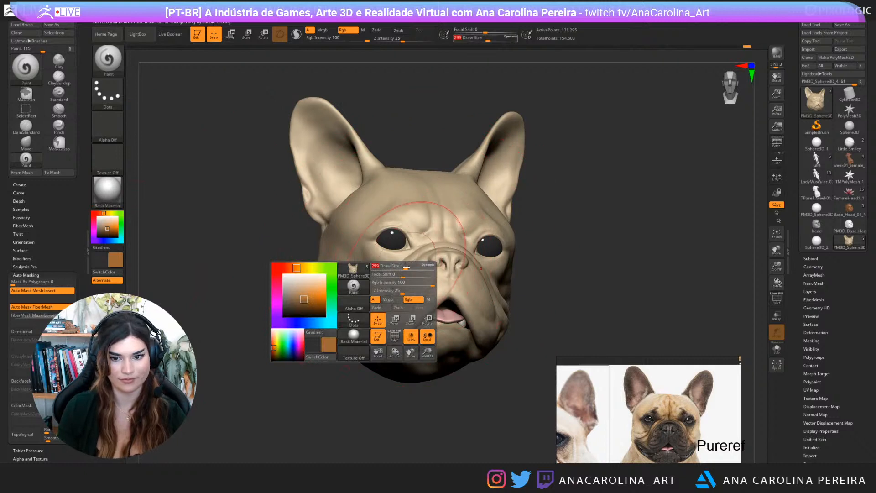
{"action": "key", "text": "ctrl"}
{"action": "key", "text": "ctrl+z"}
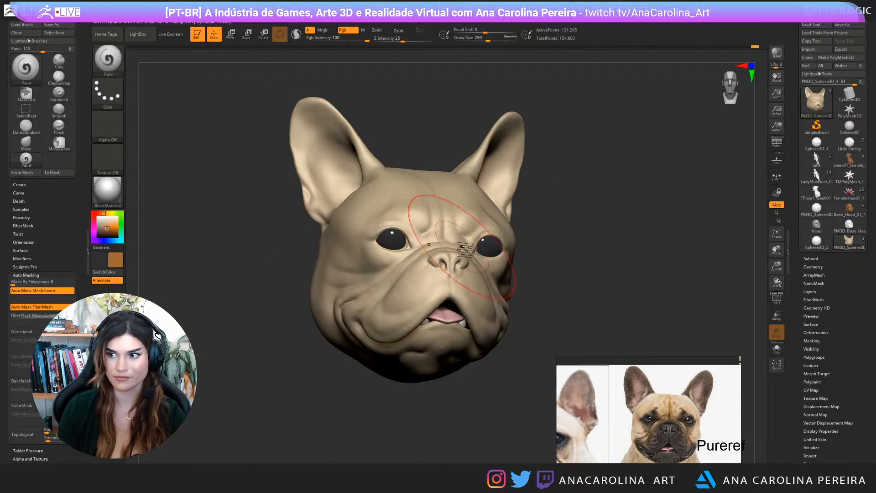
Set the Rgb Intensity to 52 and tint the brow, muzzle and ears with the brown
{"action": "key", "text": "space"}
{"action": "left_click_drag", "start_coordinate": [479, 267], "coordinate": [460, 267]}
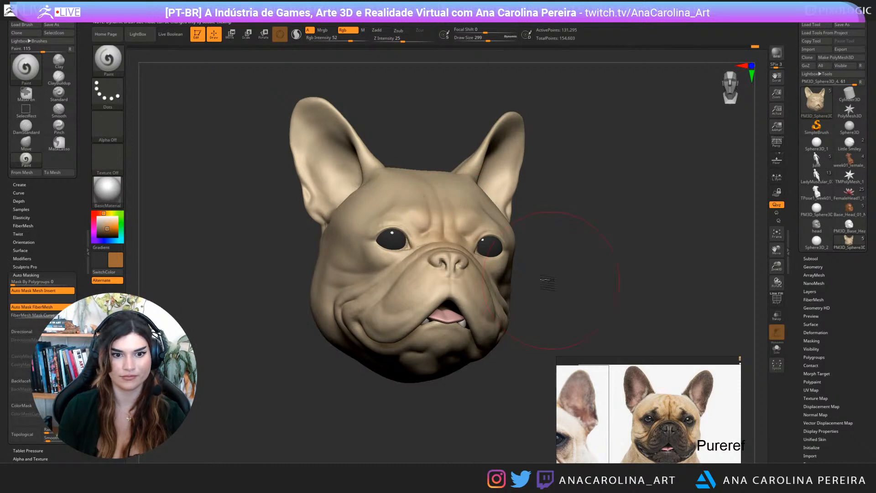
{"action": "left_click_drag", "start_coordinate": [548, 283], "coordinate": [504, 269]}
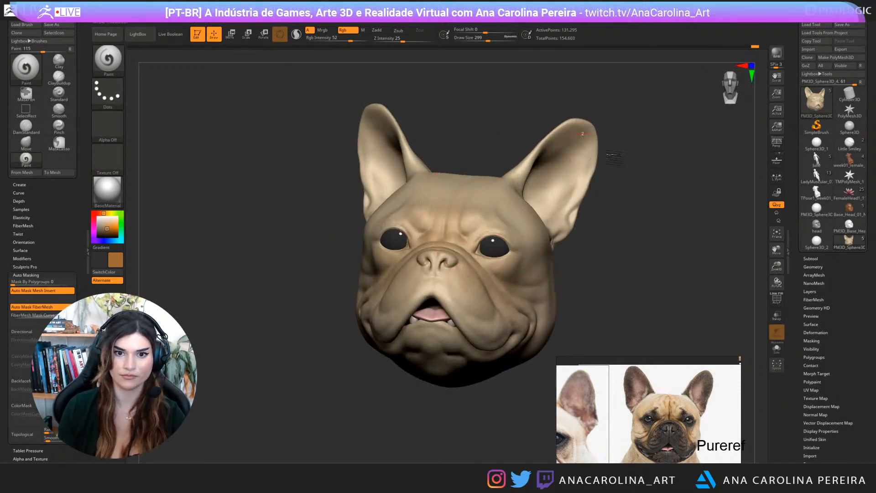
{"action": "left_click_drag", "start_coordinate": [590, 137], "coordinate": [579, 185]}
{"action": "left_click_drag", "start_coordinate": [629, 133], "coordinate": [648, 137]}
{"action": "mouse_move", "coordinate": [602, 301]}
{"action": "left_mouse_down", "text": "alt"}
{"action": "mouse_move", "coordinate": [565, 216]}
{"action": "mouse_move", "coordinate": [622, 228]}
{"action": "mouse_move", "coordinate": [644, 223]}
{"action": "mouse_move", "coordinate": [586, 244]}
{"action": "mouse_move", "coordinate": [470, 137]}
{"action": "mouse_move", "coordinate": [555, 137]}
{"action": "mouse_move", "coordinate": [622, 199]}
{"action": "mouse_move", "coordinate": [598, 152]}
{"action": "mouse_move", "coordinate": [589, 188]}
{"action": "left_mouse_up", "text": "alt"}
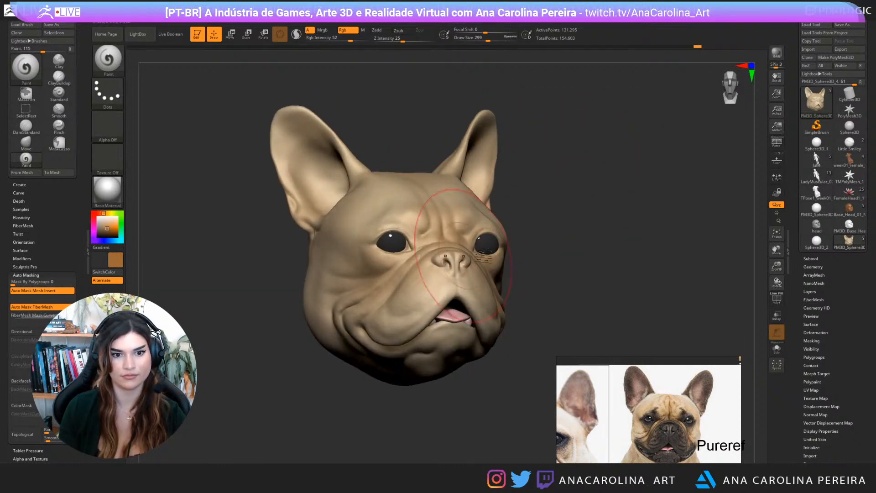
Switch to the dark grey colour and darken the muzzle and chin with the Paint brush at draw size 344
{"action": "right_click_drag", "start_coordinate": [484, 258], "coordinate": [455, 238]}
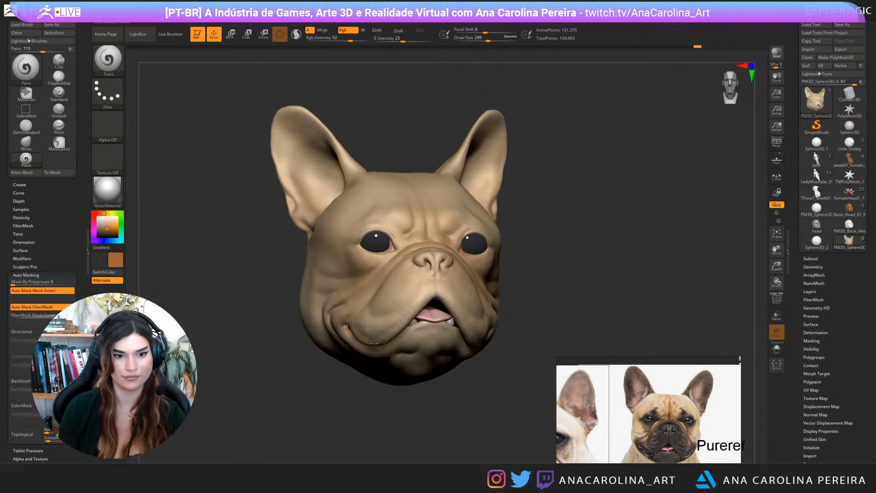
{"action": "right_click_drag", "start_coordinate": [408, 315], "coordinate": [446, 321], "text": "alt"}
{"action": "key", "text": "v"}
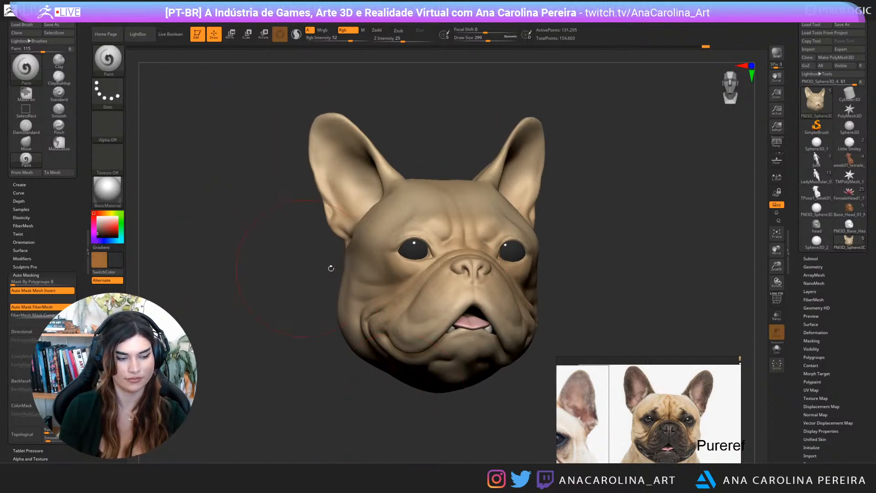
{"action": "mouse_move", "coordinate": [479, 293]}
{"action": "left_mouse_down"}
{"action": "mouse_move", "coordinate": [469, 330]}
{"action": "mouse_move", "coordinate": [401, 311]}
{"action": "mouse_move", "coordinate": [470, 289]}
{"action": "mouse_move", "coordinate": [456, 315]}
{"action": "left_mouse_up"}
{"action": "key", "text": "space"}
{"action": "right_click_drag", "start_coordinate": [460, 317], "coordinate": [456, 262]}
{"action": "key", "text": "space"}
{"action": "left_click_drag", "start_coordinate": [456, 262], "coordinate": [475, 263]}
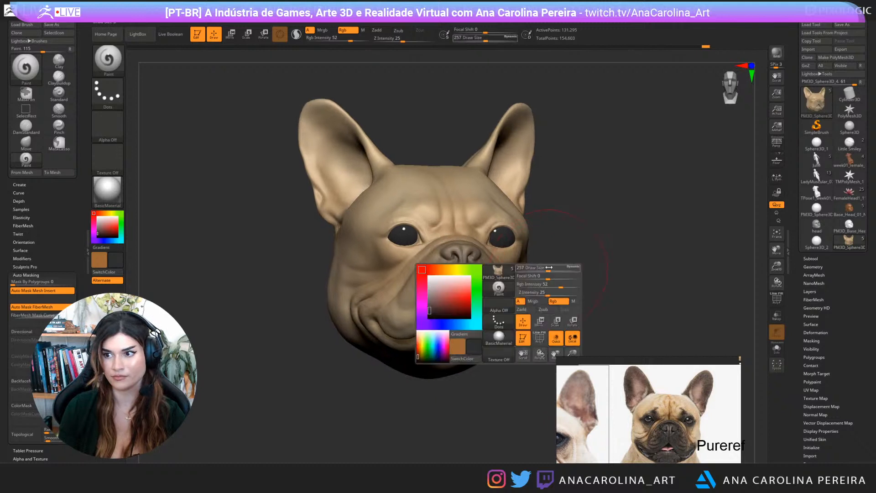
{"action": "mouse_move", "coordinate": [461, 307]}
{"action": "left_mouse_down"}
{"action": "mouse_move", "coordinate": [450, 326]}
{"action": "mouse_move", "coordinate": [502, 325]}
{"action": "left_mouse_up"}
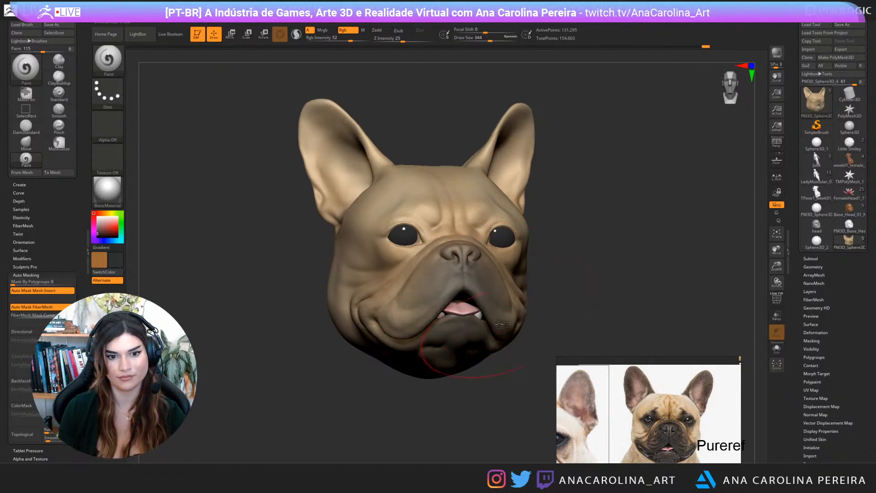
{"action": "key", "text": "space"}
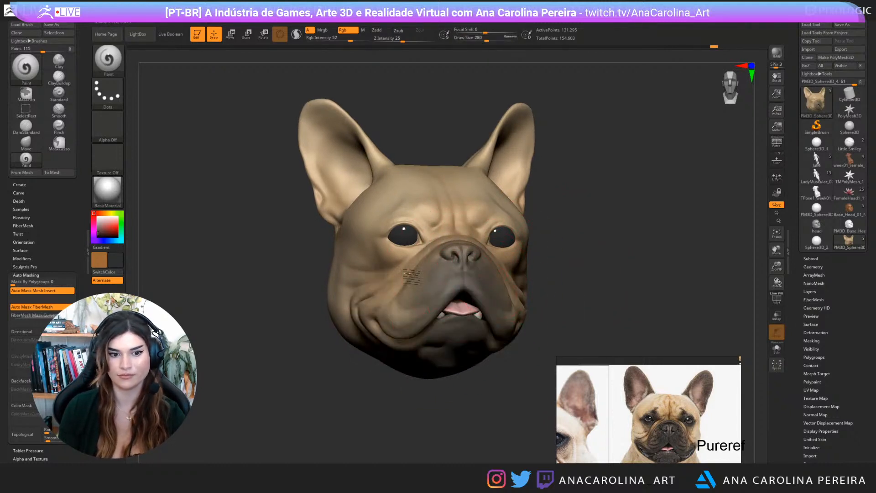
Spread the dark mask over the jowls and mouth corners on both sides at draw size 331
{"action": "key", "text": "space"}
{"action": "left_click_drag", "start_coordinate": [440, 304], "coordinate": [444, 304]}
{"action": "mouse_move", "coordinate": [555, 347]}
{"action": "left_mouse_down"}
{"action": "mouse_move", "coordinate": [471, 351]}
{"action": "mouse_move", "coordinate": [468, 323]}
{"action": "left_mouse_up"}
{"action": "key", "text": "space"}
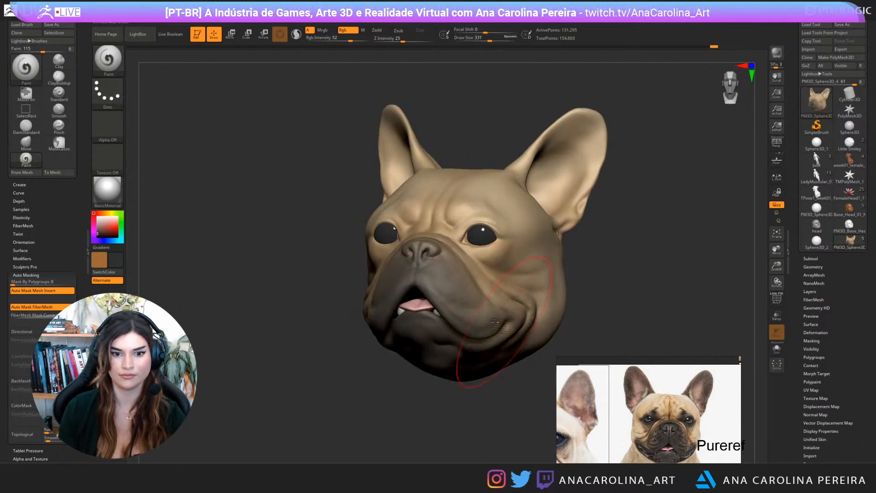
{"action": "left_click_drag", "start_coordinate": [508, 346], "coordinate": [499, 371]}
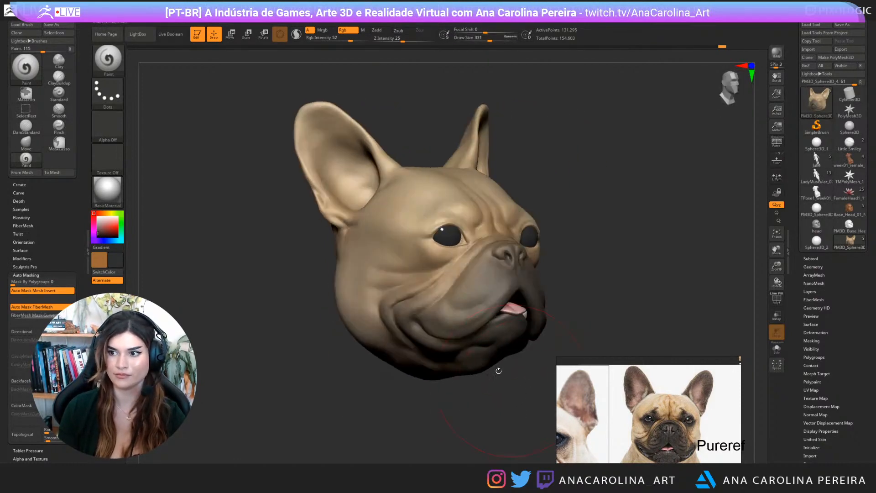
{"action": "left_click_drag", "start_coordinate": [384, 308], "coordinate": [457, 338]}
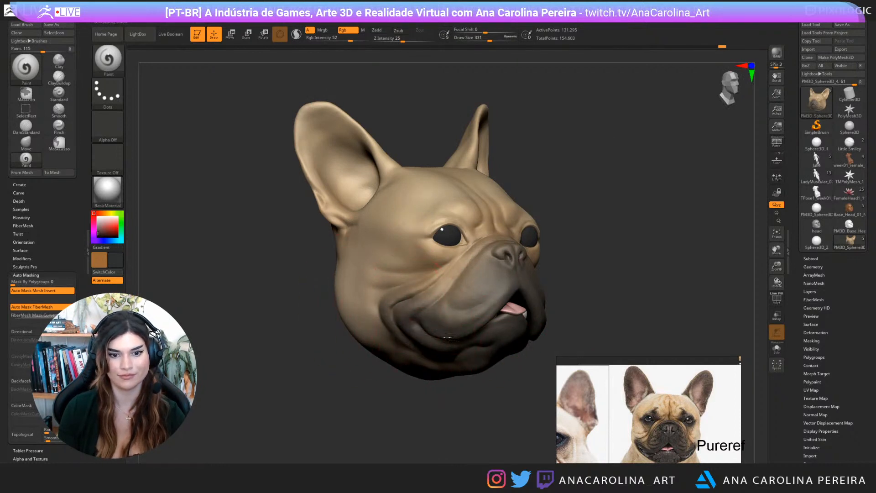
Darken the nose and shade the outer corners of the eyes at draw size 163
{"action": "key", "text": "space"}
{"action": "left_click", "coordinate": [533, 259]}
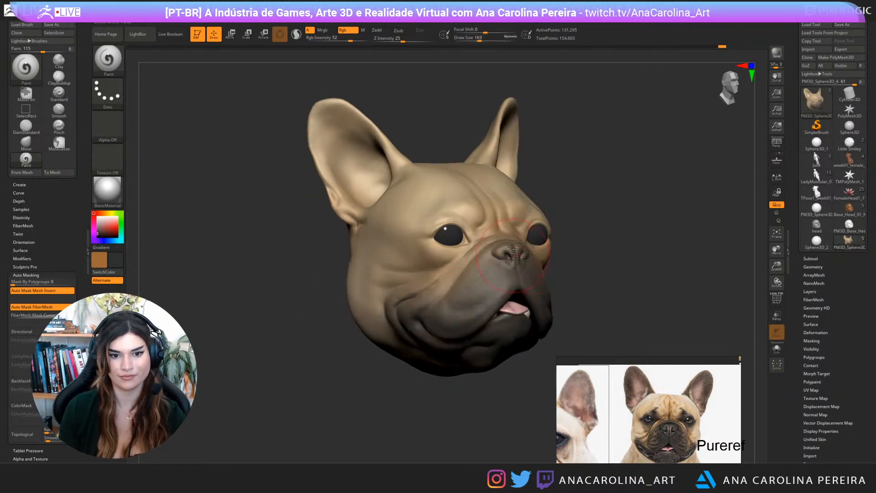
{"action": "left_click_drag", "start_coordinate": [518, 252], "coordinate": [505, 244]}
{"action": "mouse_move", "coordinate": [611, 263]}
{"action": "left_mouse_down"}
{"action": "mouse_move", "coordinate": [565, 267]}
{"action": "mouse_move", "coordinate": [528, 241]}
{"action": "left_mouse_up"}
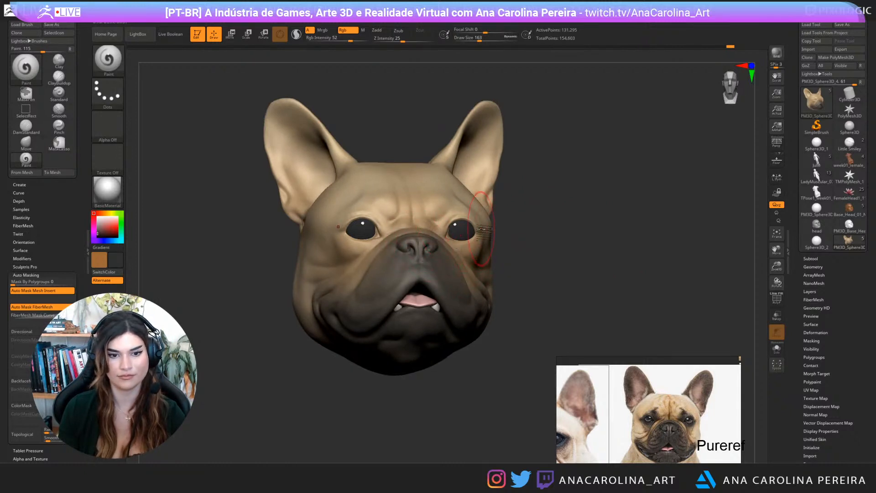
{"action": "mouse_move", "coordinate": [484, 228]}
{"action": "left_mouse_down"}
{"action": "mouse_move", "coordinate": [504, 234]}
{"action": "mouse_move", "coordinate": [466, 230]}
{"action": "left_mouse_up"}
Darken the skin directly around the eyes with the dark grey at draw size 90
{"action": "key", "text": "space"}
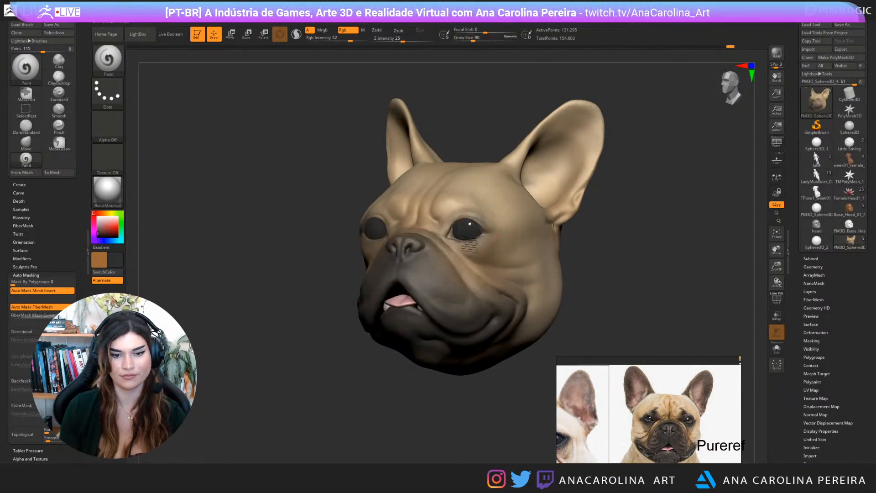
{"action": "key", "text": "space"}
{"action": "left_click_drag", "start_coordinate": [541, 241], "coordinate": [602, 237]}
{"action": "key", "text": "space"}
Paint dark patches on the brows above the inner eye corners, using a draw size of 112
{"action": "key", "text": "space"}
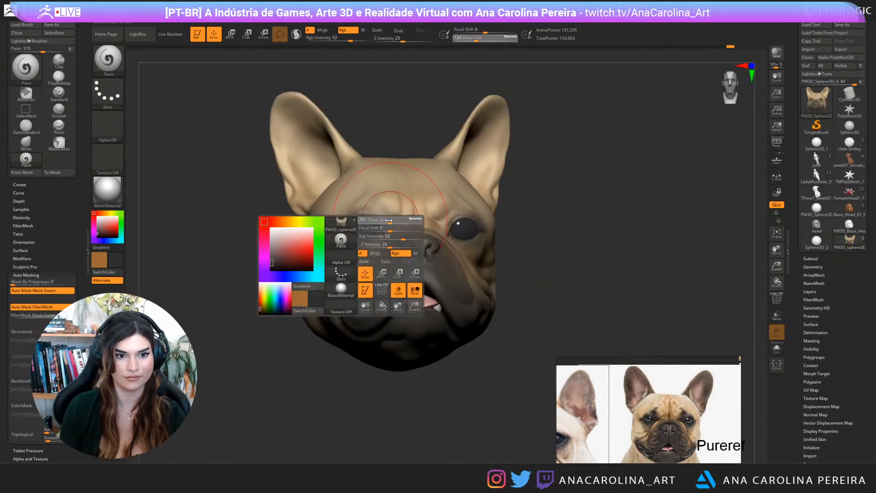
{"action": "mouse_move", "coordinate": [364, 205]}
{"action": "left_mouse_down"}
{"action": "mouse_move", "coordinate": [371, 214]}
{"action": "mouse_move", "coordinate": [387, 198]}
{"action": "left_mouse_up"}
{"action": "key", "text": "space"}
{"action": "key", "text": "space"}
{"action": "mouse_move", "coordinate": [555, 208]}
{"action": "left_mouse_down"}
{"action": "mouse_move", "coordinate": [446, 211]}
{"action": "mouse_move", "coordinate": [448, 196]}
{"action": "mouse_move", "coordinate": [460, 203]}
{"action": "mouse_move", "coordinate": [445, 232]}
{"action": "mouse_move", "coordinate": [470, 222]}
{"action": "left_mouse_up"}
{"action": "key", "text": "space"}
{"action": "key", "text": "space"}
{"action": "key", "text": "space"}
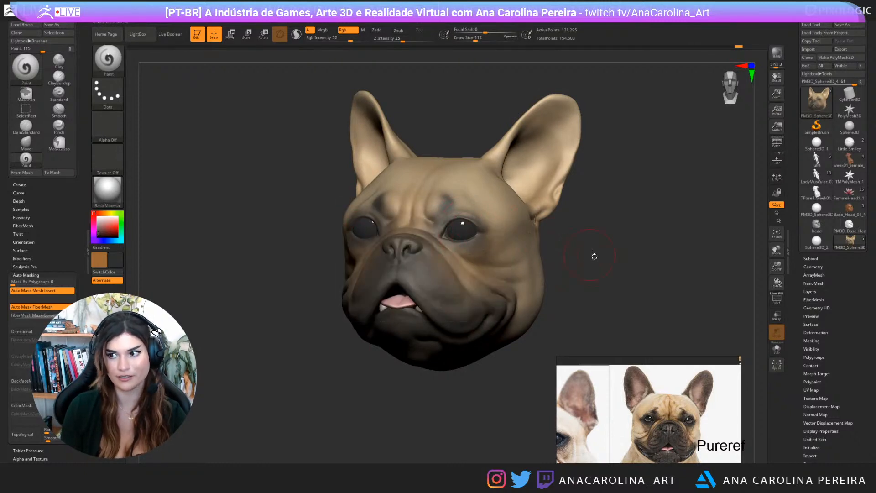
Shade the outer edge of the ears with the dark grey at draw sizes 112 and 177
{"action": "left_click_drag", "start_coordinate": [594, 257], "coordinate": [601, 254]}
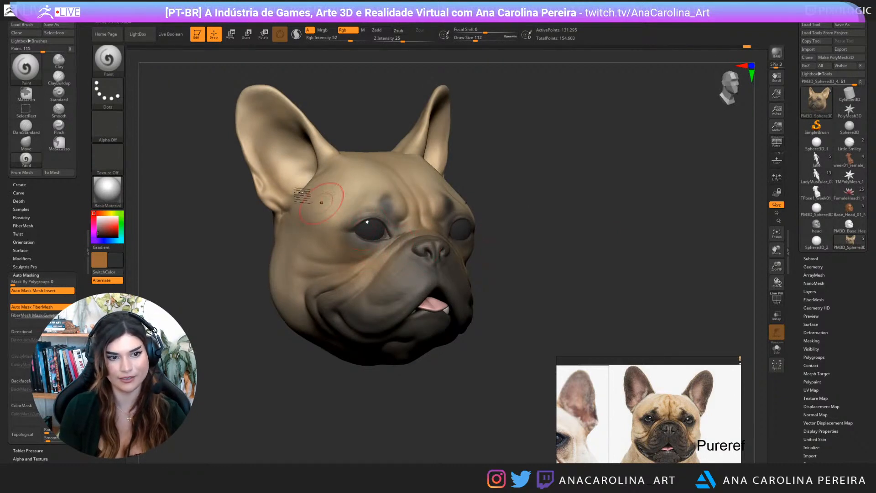
{"action": "left_click_drag", "start_coordinate": [267, 187], "coordinate": [256, 121]}
{"action": "left_click_drag", "start_coordinate": [214, 178], "coordinate": [218, 179], "text": "alt"}
{"action": "key", "text": "space"}
{"action": "left_click_drag", "start_coordinate": [257, 134], "coordinate": [259, 133]}
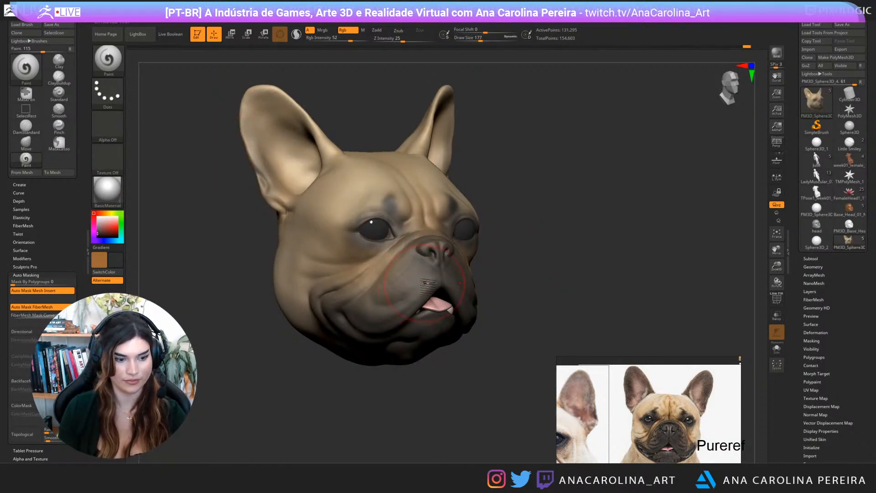
Sample the tongue pink, undo the first stroke, and tint the inner ears with a less saturated pink
{"action": "key", "text": "v"}
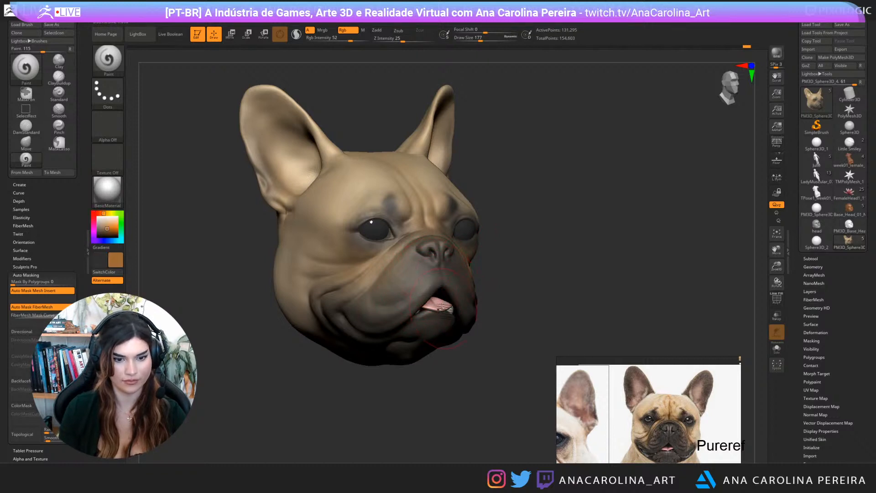
{"action": "key", "text": "c"}
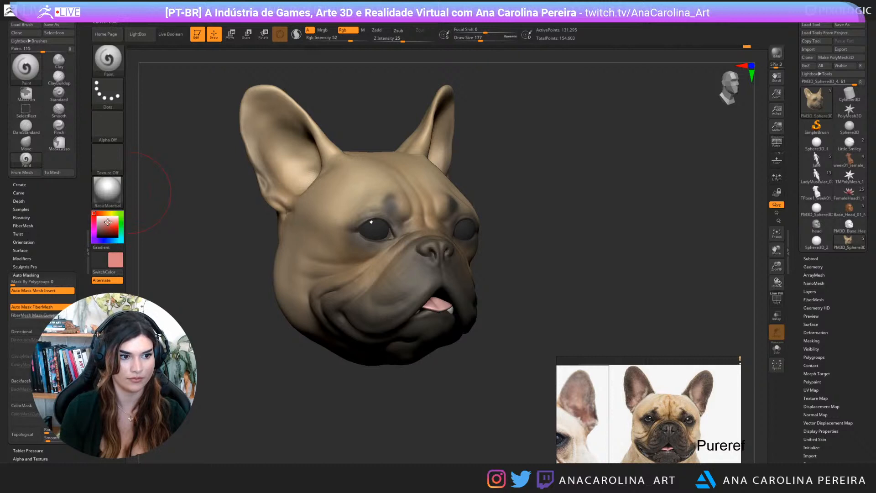
{"action": "left_click_drag", "start_coordinate": [313, 173], "coordinate": [314, 164]}
{"action": "key", "text": "ctrl+z"}
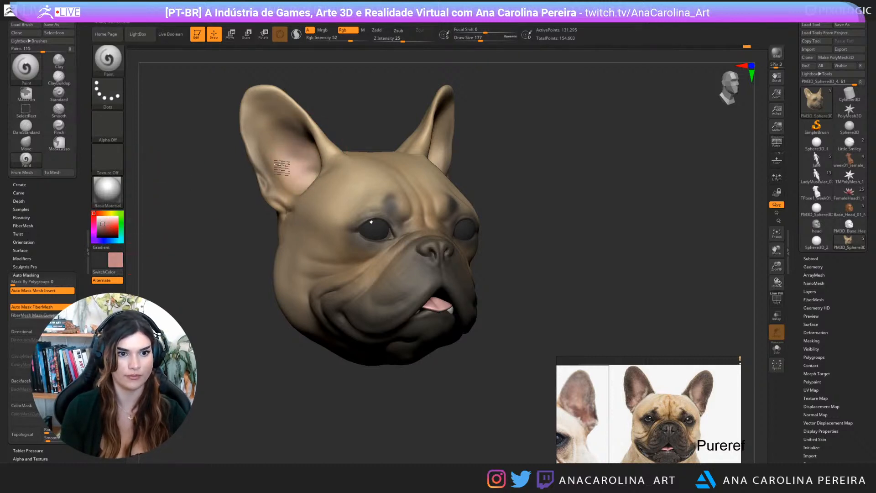
{"action": "mouse_move", "coordinate": [333, 101]}
{"action": "left_mouse_down"}
{"action": "mouse_move", "coordinate": [368, 95]}
{"action": "mouse_move", "coordinate": [406, 103]}
{"action": "mouse_move", "coordinate": [486, 151]}
{"action": "mouse_move", "coordinate": [471, 159]}
{"action": "mouse_move", "coordinate": [498, 156]}
{"action": "mouse_move", "coordinate": [499, 186]}
{"action": "mouse_move", "coordinate": [530, 187]}
{"action": "left_mouse_up"}
Return to the dark grey and darken the outer ear rim up towards the tip at draw size 251
{"action": "key", "text": "v"}
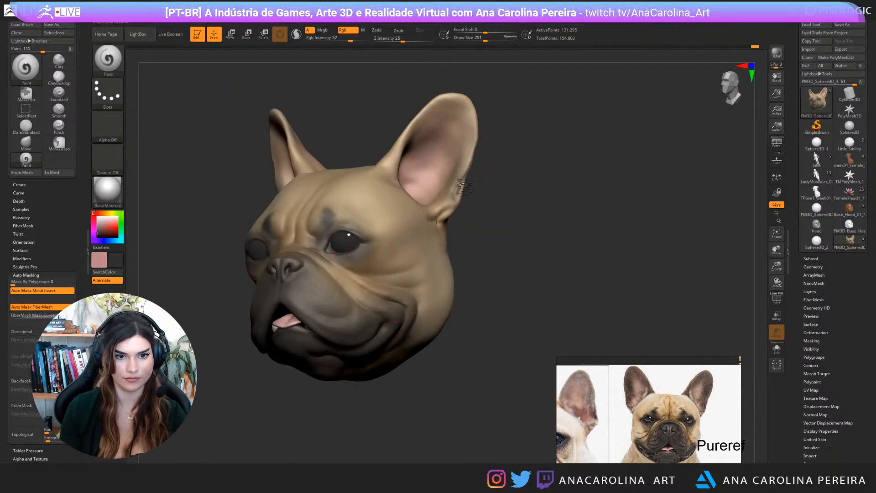
{"action": "mouse_move", "coordinate": [465, 184]}
{"action": "left_mouse_down"}
{"action": "mouse_move", "coordinate": [473, 155]}
{"action": "mouse_move", "coordinate": [467, 108]}
{"action": "mouse_move", "coordinate": [496, 112]}
{"action": "mouse_move", "coordinate": [424, 148]}
{"action": "mouse_move", "coordinate": [468, 123]}
{"action": "left_mouse_up"}
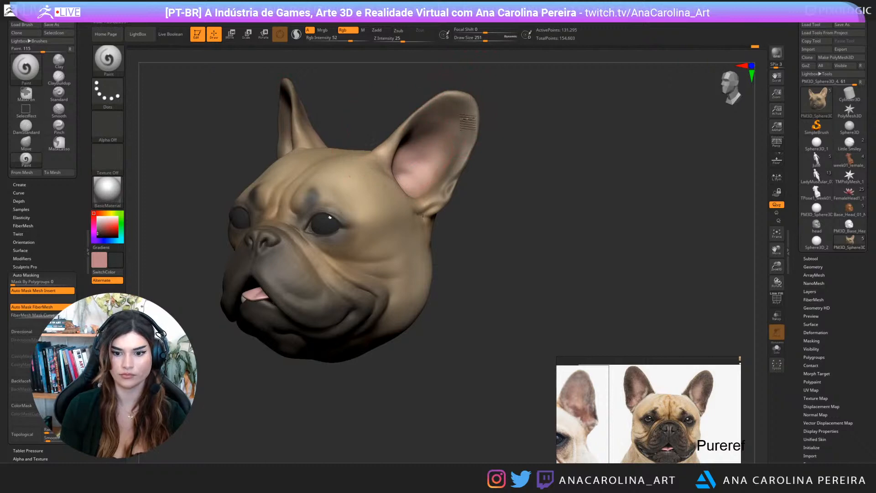
{"action": "mouse_move", "coordinate": [505, 151]}
{"action": "left_mouse_down"}
{"action": "mouse_move", "coordinate": [544, 196]}
{"action": "mouse_move", "coordinate": [564, 202]}
{"action": "mouse_move", "coordinate": [499, 237]}
{"action": "left_mouse_up"}
Deepen the dark shading on the ear tips, rims and lower ear folds at draw size 172
{"action": "key", "text": "space"}
{"action": "left_click_drag", "start_coordinate": [549, 197], "coordinate": [538, 198]}
{"action": "left_click_drag", "start_coordinate": [320, 139], "coordinate": [371, 223]}
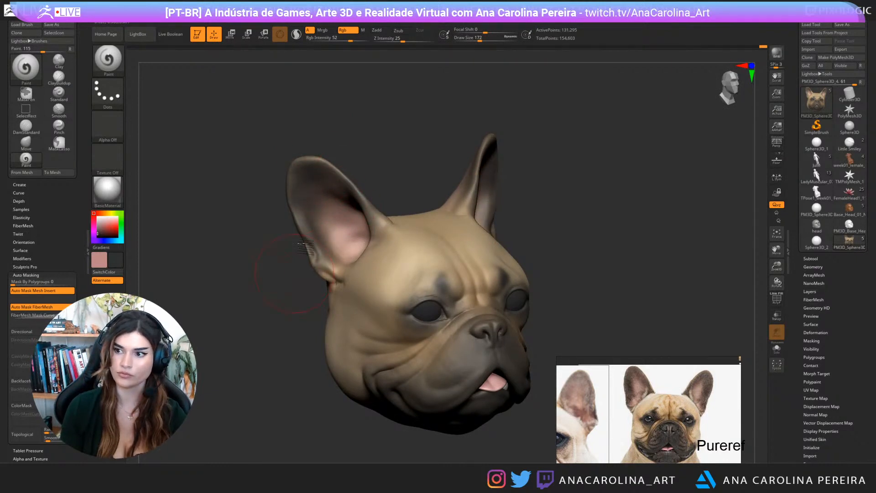
{"action": "mouse_move", "coordinate": [322, 274]}
{"action": "left_mouse_down"}
{"action": "mouse_move", "coordinate": [303, 242]}
{"action": "mouse_move", "coordinate": [323, 202]}
{"action": "mouse_move", "coordinate": [345, 232]}
{"action": "left_mouse_up"}
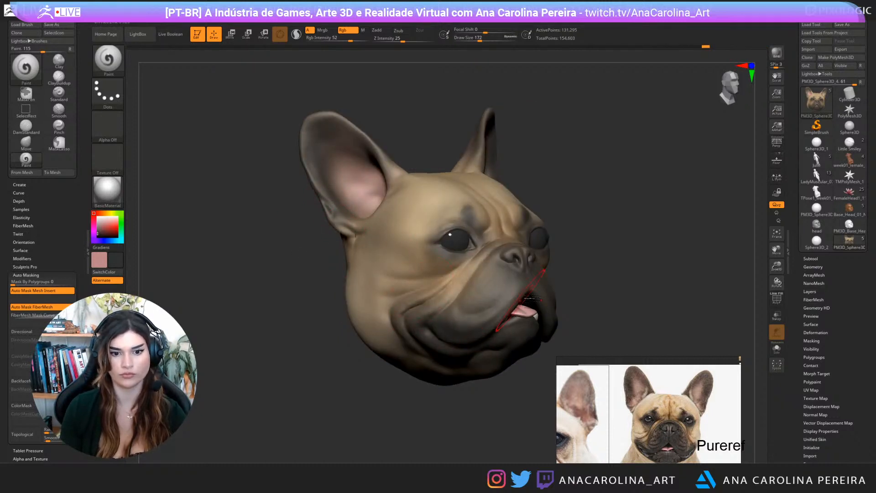
Darken the upper lip around the mouth opening with the dark grey at draw size 172
{"action": "left_click_drag", "start_coordinate": [529, 299], "coordinate": [523, 315]}
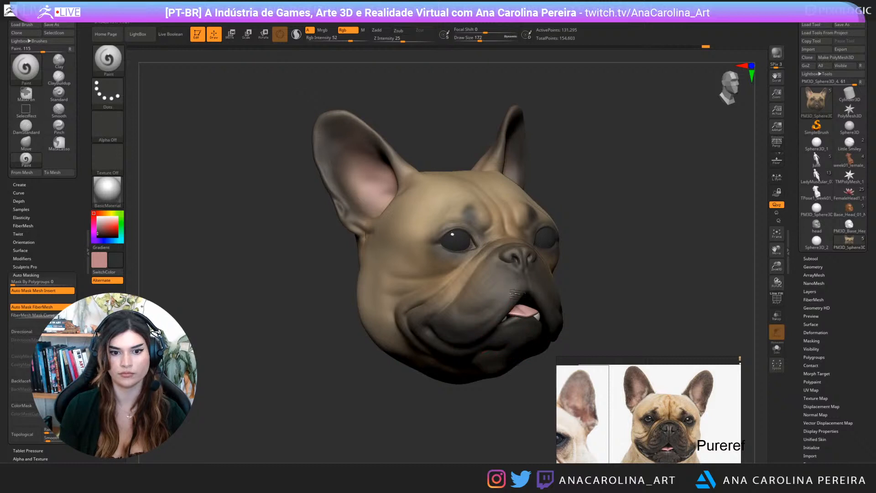
{"action": "left_click_drag", "start_coordinate": [595, 238], "coordinate": [550, 261]}
{"action": "left_click_drag", "start_coordinate": [692, 193], "coordinate": [598, 199], "text": "alt"}
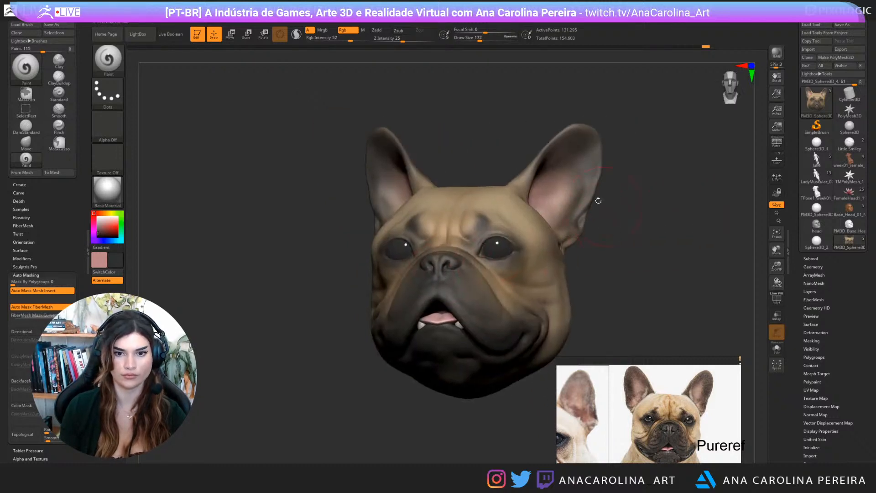
Sample a grey-brown from the face and blend it along the edge of the dark muzzle at draw size 149
{"action": "key", "text": "c"}
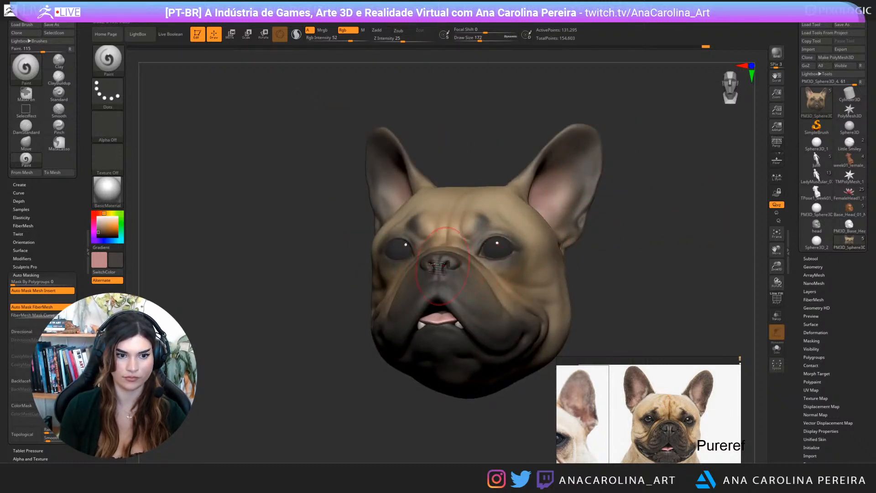
{"action": "key", "text": "c"}
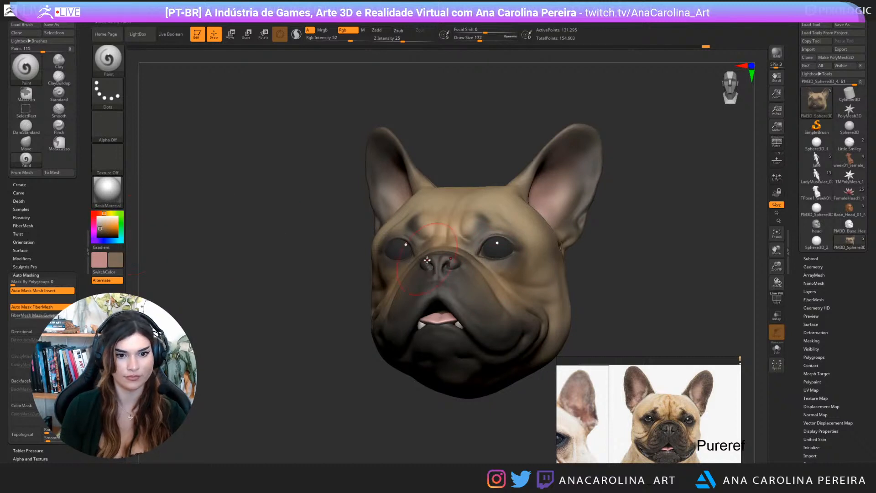
{"action": "key", "text": "s"}
{"action": "left_click_drag", "start_coordinate": [386, 273], "coordinate": [383, 274]}
Make the eyes the active subtool and enlarge the reference photo around the dog's eye in PureRef
{"action": "left_click", "coordinate": [437, 276], "text": "alt"}
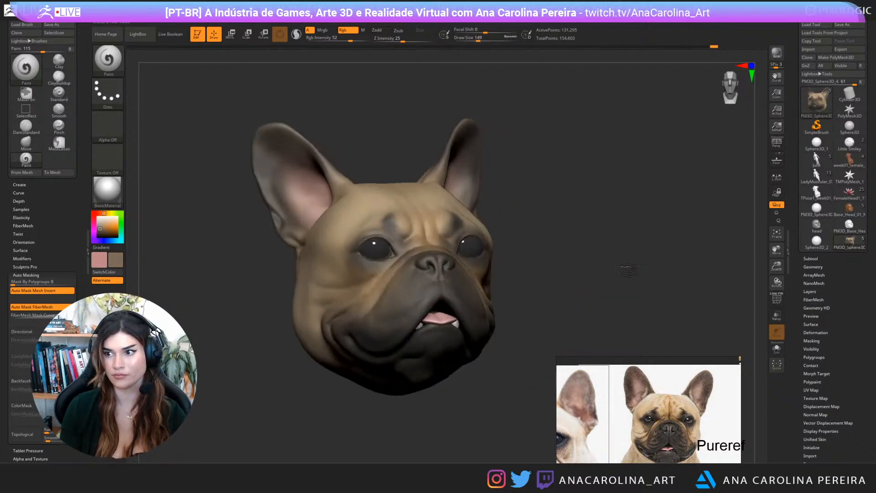
{"action": "key", "text": "f"}
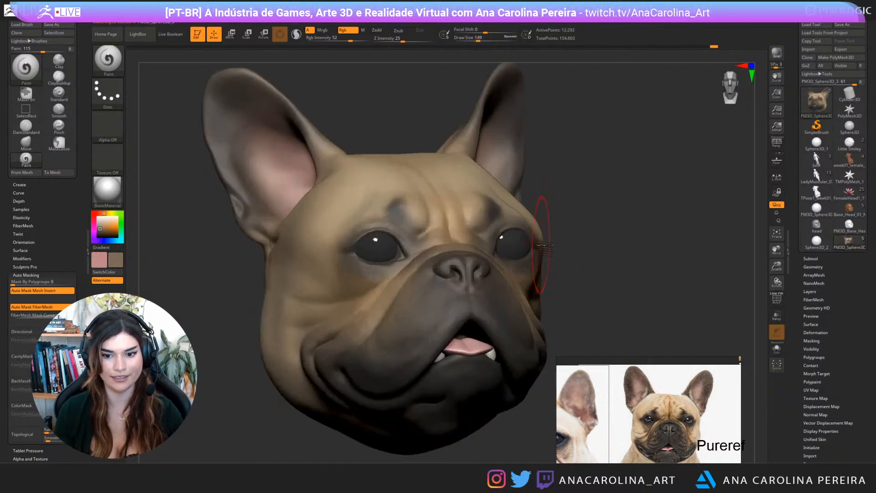
{"action": "scroll", "coordinate": [623, 404], "scroll_direction": "up", "scroll_amount": 5}
{"action": "left_click_drag", "start_coordinate": [623, 404], "coordinate": [646, 390]}
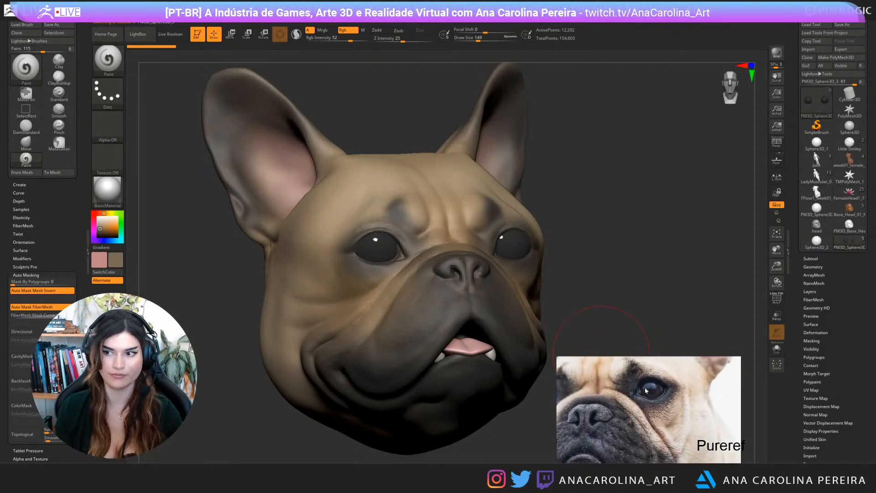
Choose a near-black colour and paint both eyeballs with it at draw size 149
{"action": "left_click_drag", "start_coordinate": [602, 186], "coordinate": [595, 194], "text": "shift"}
{"action": "left_click_drag", "start_coordinate": [636, 228], "coordinate": [487, 223], "text": "alt"}
{"action": "left_click", "coordinate": [97, 237]}
{"action": "left_click_drag", "start_coordinate": [175, 267], "coordinate": [145, 253]}
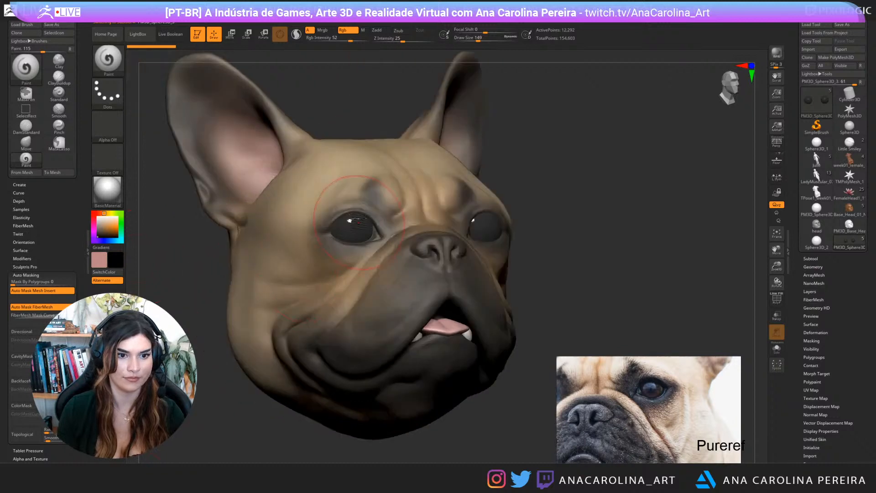
{"action": "mouse_move", "coordinate": [355, 228]}
{"action": "left_mouse_down"}
{"action": "mouse_move", "coordinate": [329, 233]}
{"action": "mouse_move", "coordinate": [334, 200]}
{"action": "left_mouse_up"}
{"action": "left_click_drag", "start_coordinate": [102, 235], "coordinate": [95, 236]}
{"action": "left_click_drag", "start_coordinate": [378, 231], "coordinate": [346, 223]}
{"action": "left_click_drag", "start_coordinate": [544, 242], "coordinate": [562, 233]}
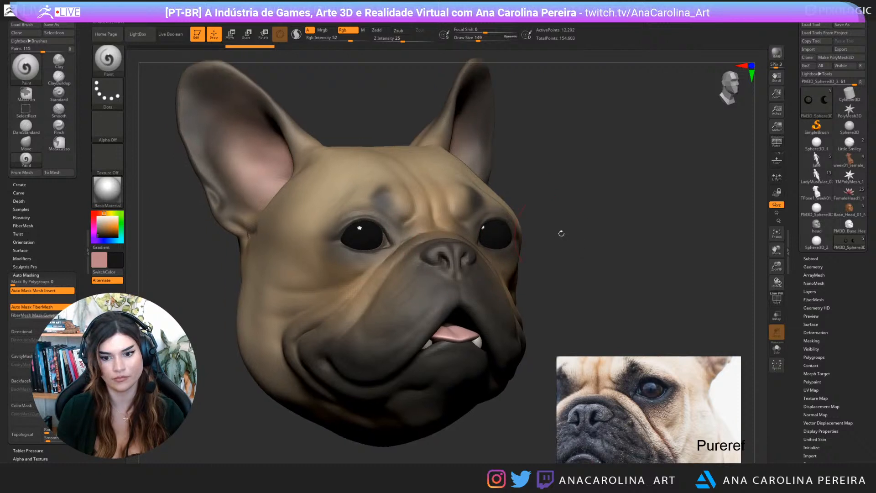
Pick a dark reddish brown and paint the irises inside the black eyes at draw size 37
{"action": "left_click", "coordinate": [104, 231]}
{"action": "left_click_drag", "start_coordinate": [104, 231], "coordinate": [103, 231]}
{"action": "left_click", "coordinate": [99, 213]}
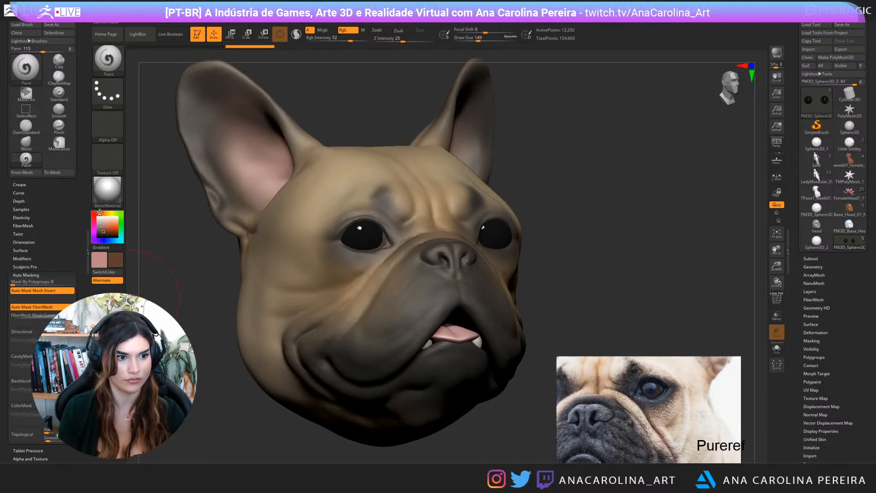
{"action": "key", "text": "space"}
{"action": "key", "text": "space"}
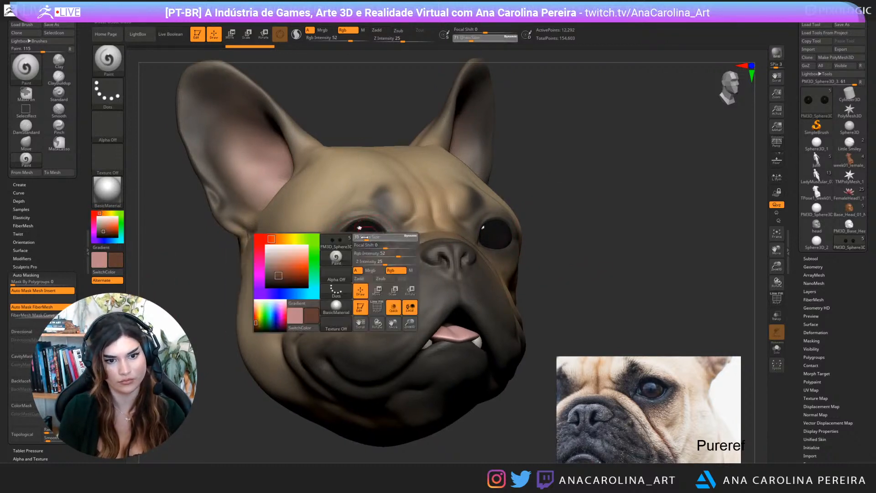
{"action": "key", "text": "ctrl"}
{"action": "key", "text": "space"}
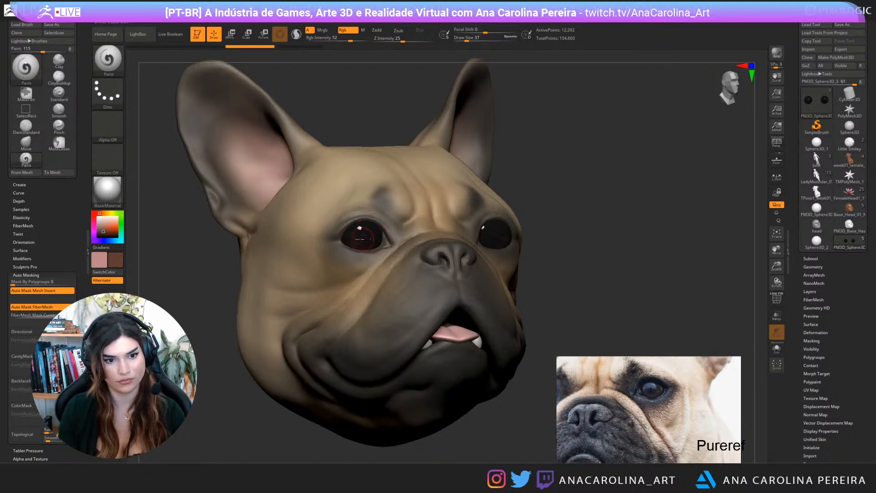
{"action": "left_click_drag", "start_coordinate": [536, 183], "coordinate": [568, 193]}
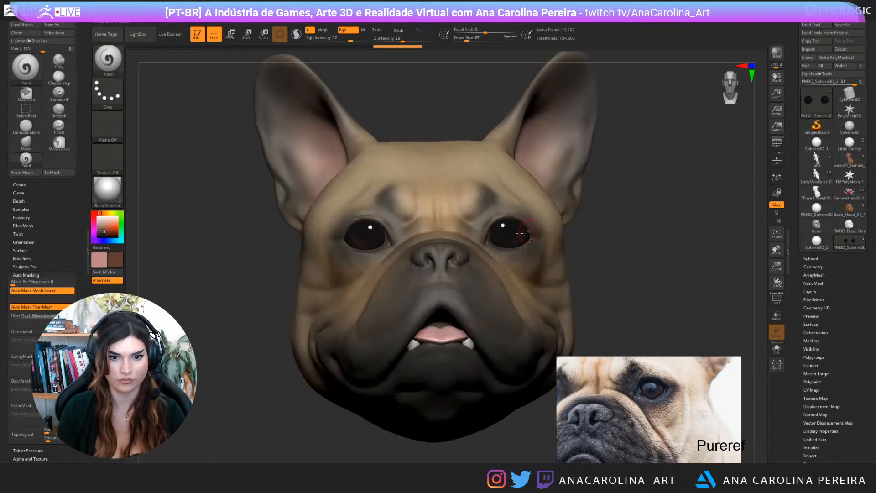
Strengthen the dark reddish brown on both irises, using a draw size of 68
{"action": "key", "text": "ctrl"}
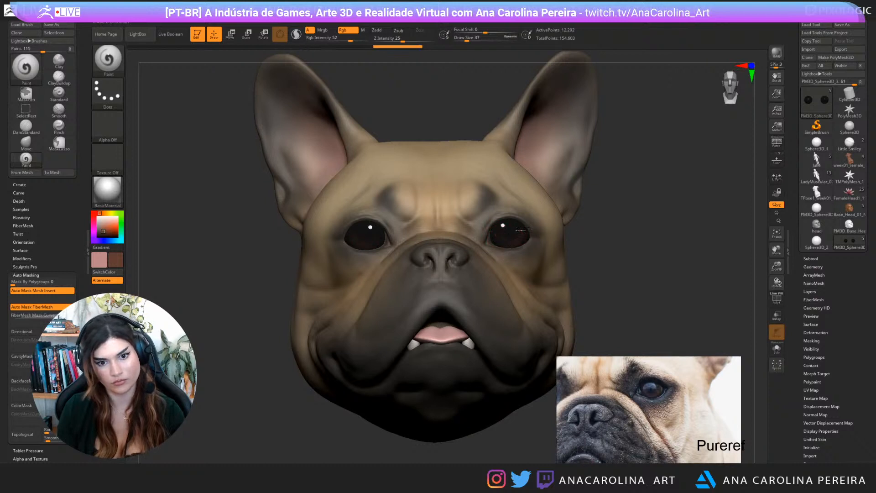
{"action": "left_click_drag", "start_coordinate": [614, 201], "coordinate": [579, 204]}
{"action": "key", "text": "space"}
{"action": "left_click_drag", "start_coordinate": [540, 237], "coordinate": [546, 238]}
{"action": "key", "text": "space"}
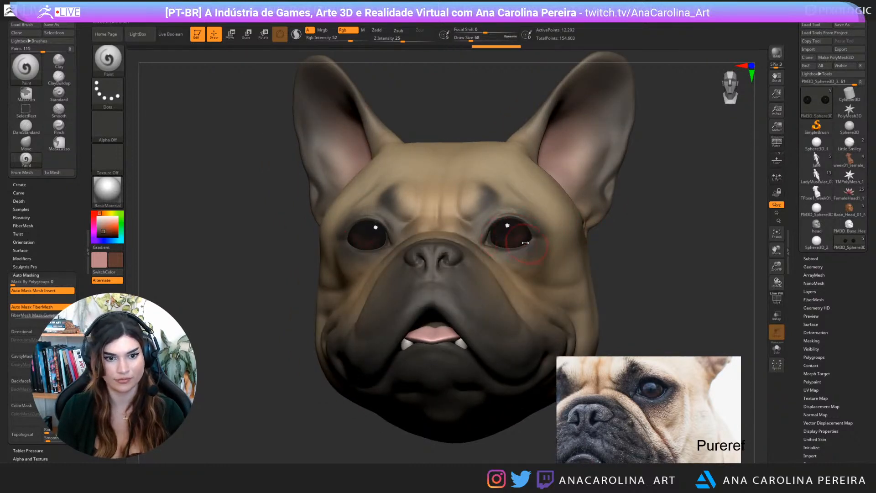
{"action": "key", "text": "space"}
{"action": "left_click_drag", "start_coordinate": [524, 247], "coordinate": [519, 247]}
Choose a medium brown (RGB 140, 80, 54), paint inside the irises at draw size 23 and redo the undone strokes
{"action": "left_click_drag", "start_coordinate": [104, 231], "coordinate": [106, 229]}
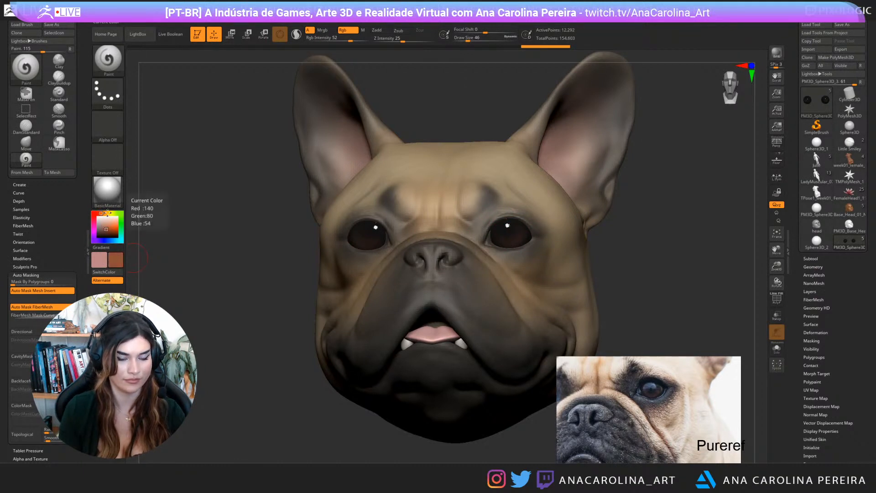
{"action": "key", "text": "space"}
{"action": "left_click_drag", "start_coordinate": [498, 251], "coordinate": [489, 250]}
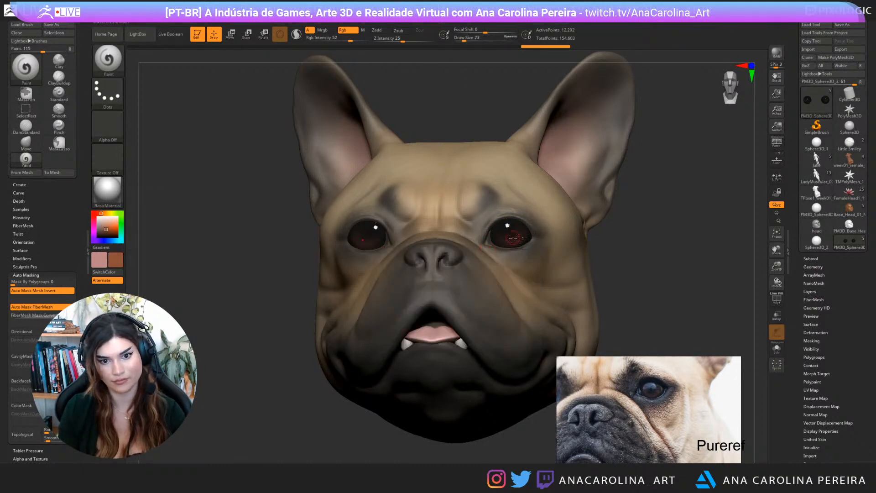
{"action": "left_click_drag", "start_coordinate": [601, 230], "coordinate": [660, 232]}
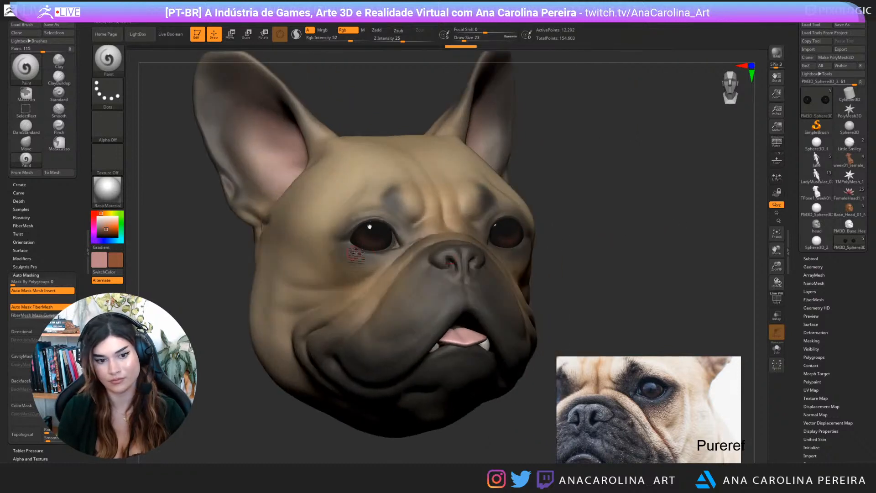
{"action": "key", "text": "ctrl+shift+z"}
{"action": "key", "text": "ctrl+shift+z"}
{"action": "key", "text": "ctrl+shift+z"}
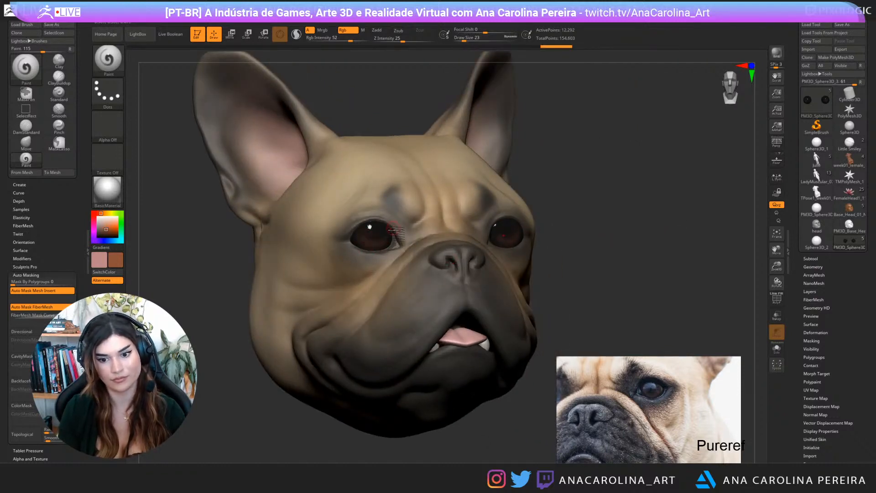
{"action": "key", "text": "ctrl+shift+z"}
Choose a light orange and paint a small lighter area in the lower part of the irises at draw size 17
{"action": "key", "text": "space"}
{"action": "left_click_drag", "start_coordinate": [379, 233], "coordinate": [385, 233]}
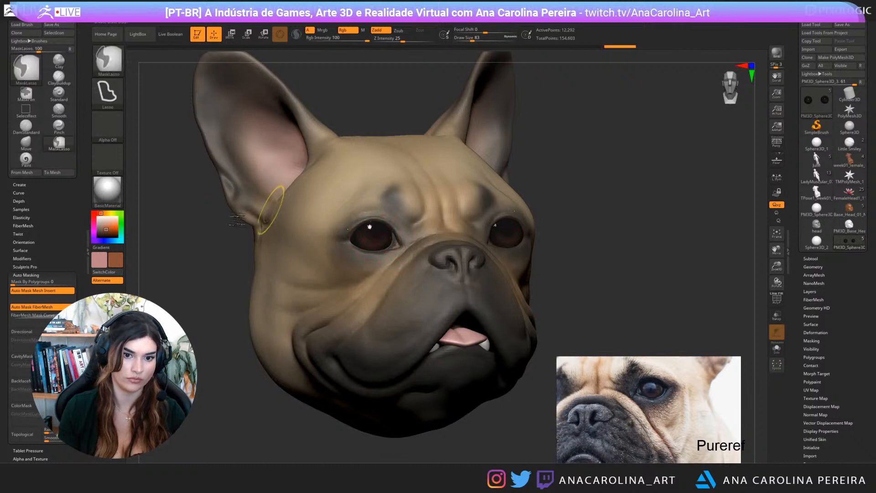
{"action": "left_click", "coordinate": [111, 225]}
{"action": "left_click", "coordinate": [113, 225]}
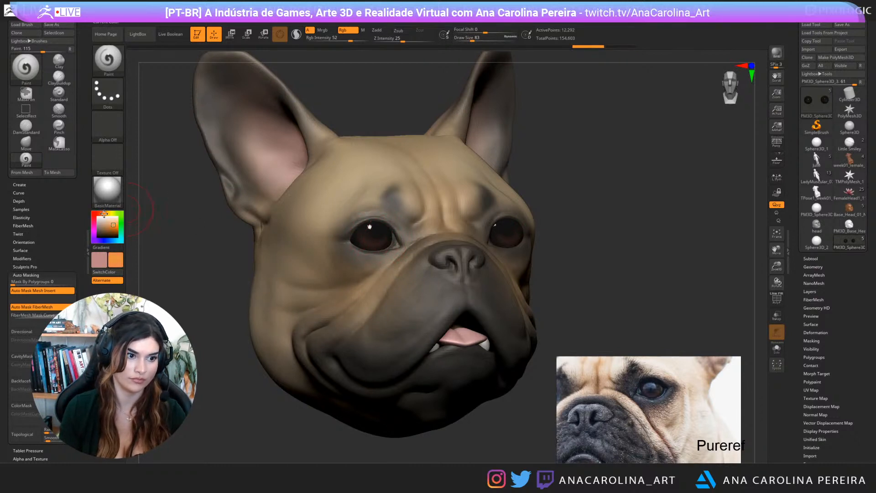
{"action": "left_click", "coordinate": [105, 213]}
{"action": "key", "text": "space"}
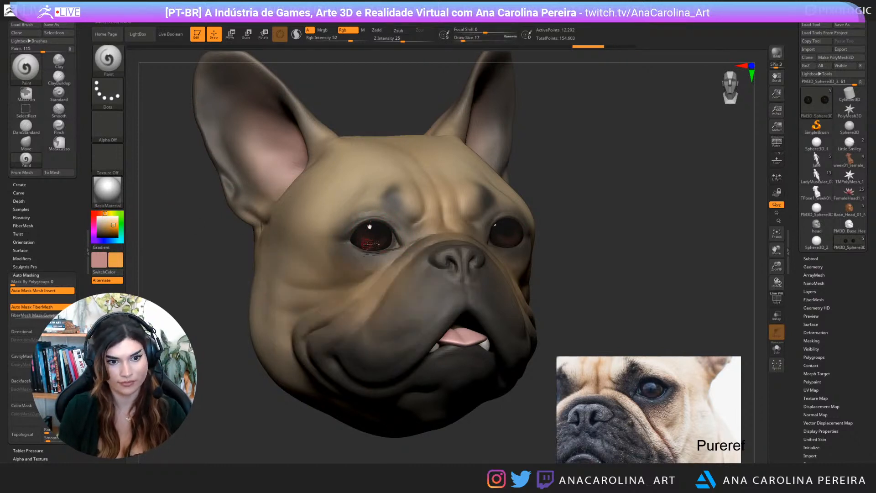
{"action": "mouse_move", "coordinate": [378, 247]}
{"action": "left_mouse_down"}
{"action": "mouse_move", "coordinate": [392, 251]}
{"action": "mouse_move", "coordinate": [370, 241]}
{"action": "mouse_move", "coordinate": [377, 242]}
{"action": "left_mouse_up"}
Make the head the active subtool and paint the eyelid rims around the eyes with a very dark brown
{"action": "left_click_drag", "start_coordinate": [542, 226], "coordinate": [517, 292], "text": "alt"}
{"action": "mouse_move", "coordinate": [543, 254]}
{"action": "left_mouse_down"}
{"action": "mouse_move", "coordinate": [546, 244]}
{"action": "mouse_move", "coordinate": [536, 251]}
{"action": "left_mouse_up"}
{"action": "left_click", "coordinate": [537, 249], "text": "alt"}
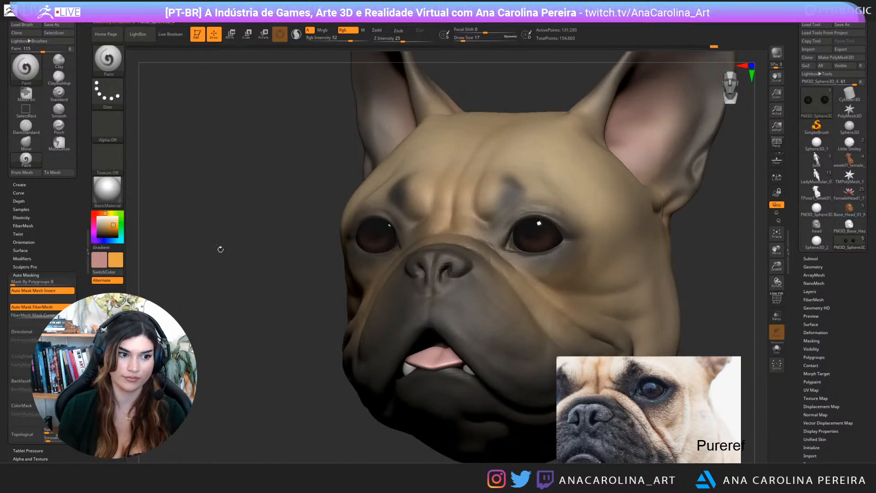
{"action": "left_click_drag", "start_coordinate": [102, 230], "coordinate": [310, 303]}
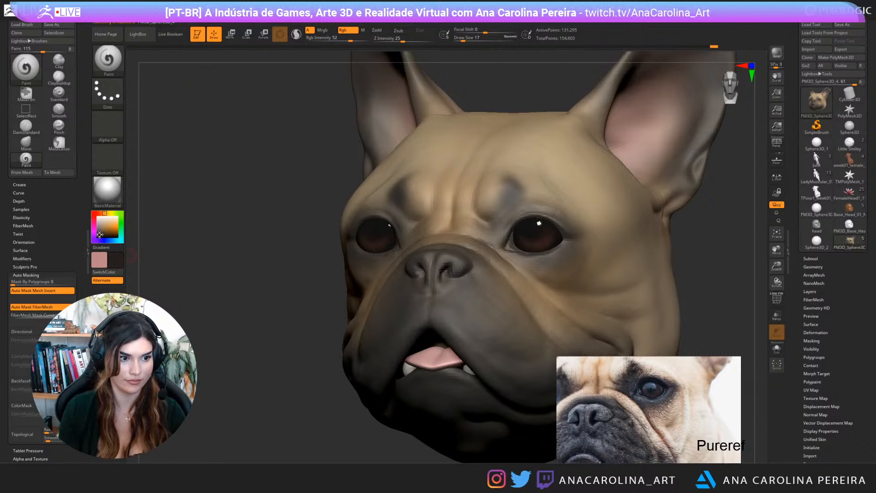
{"action": "key", "text": "space"}
{"action": "mouse_move", "coordinate": [522, 241]}
{"action": "left_mouse_down"}
{"action": "mouse_move", "coordinate": [519, 223]}
{"action": "mouse_move", "coordinate": [555, 243]}
{"action": "mouse_move", "coordinate": [530, 239]}
{"action": "mouse_move", "coordinate": [550, 219]}
{"action": "mouse_move", "coordinate": [525, 249]}
{"action": "left_mouse_up"}
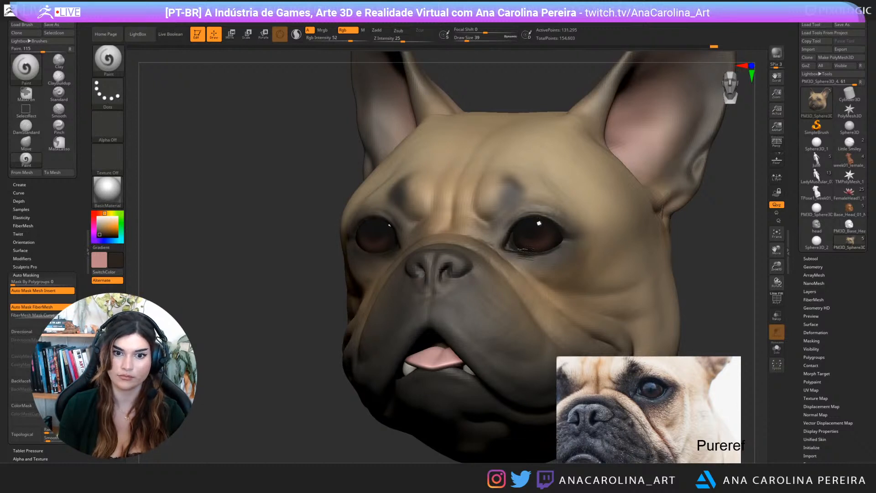
Sample a dark grey-brown from the face and shade the lower cheek and jaw at draw size 274
{"action": "mouse_move", "coordinate": [607, 236]}
{"action": "left_mouse_down", "text": "alt"}
{"action": "mouse_move", "coordinate": [695, 229]}
{"action": "mouse_move", "coordinate": [630, 225]}
{"action": "mouse_move", "coordinate": [622, 241]}
{"action": "mouse_move", "coordinate": [402, 296]}
{"action": "left_mouse_up", "text": "alt"}
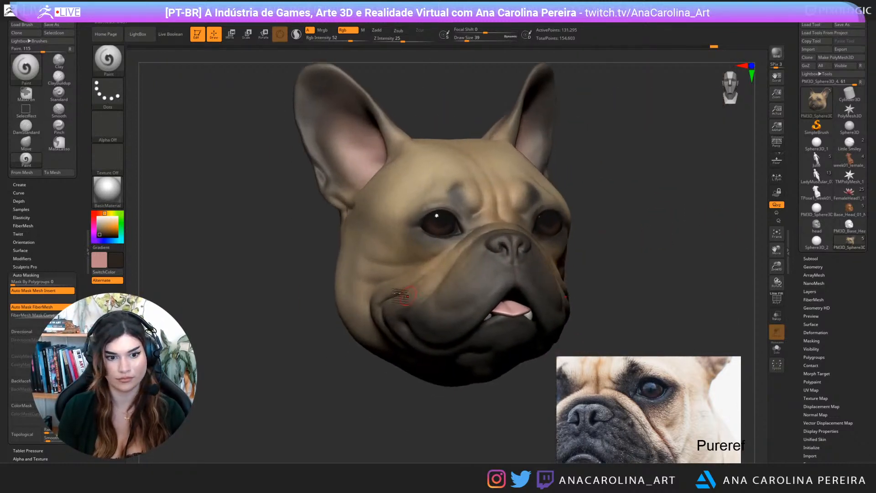
{"action": "key", "text": "c"}
{"action": "key", "text": "s"}
{"action": "left_click", "coordinate": [356, 351]}
{"action": "mouse_move", "coordinate": [342, 294]}
{"action": "left_mouse_down"}
{"action": "mouse_move", "coordinate": [401, 367]}
{"action": "mouse_move", "coordinate": [385, 327]}
{"action": "left_mouse_up"}
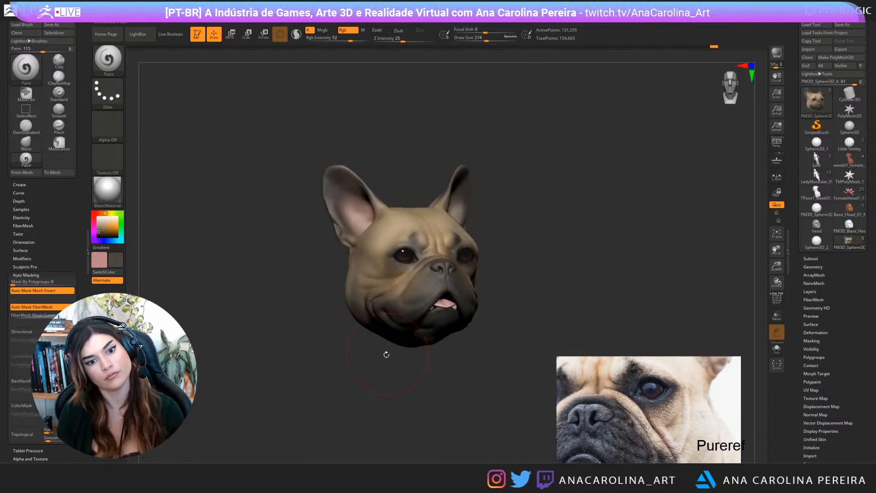
{"action": "right_click_drag", "start_coordinate": [386, 355], "coordinate": [391, 392], "text": "ctrl"}
{"action": "right_click_drag", "start_coordinate": [323, 126], "coordinate": [329, 178], "text": "alt"}
Choose a near-black brown and darken the edges and tips of the ears, starting at draw size 54
{"action": "key", "text": "s"}
{"action": "left_click", "coordinate": [313, 175]}
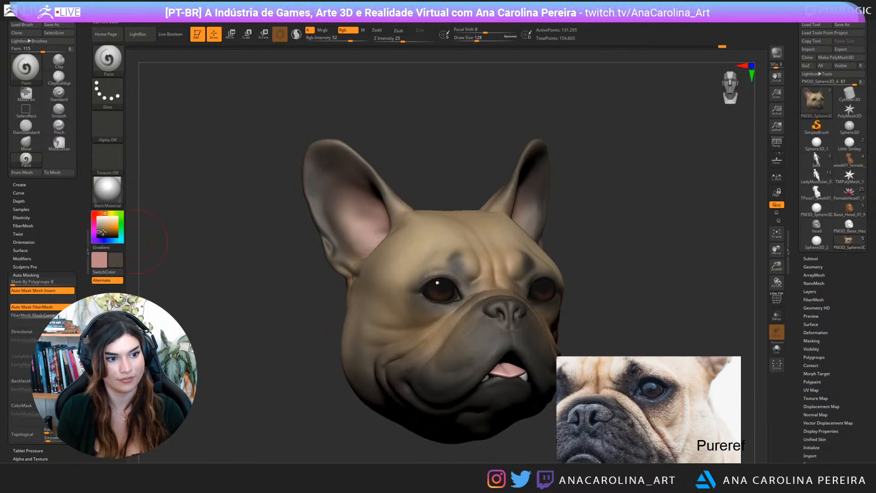
{"action": "left_click", "coordinate": [101, 232]}
{"action": "key", "text": "s"}
{"action": "left_click", "coordinate": [338, 145]}
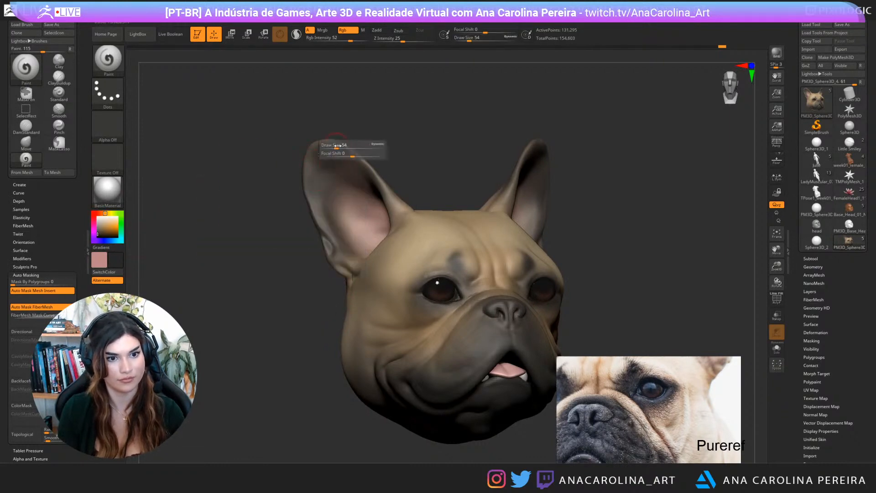
{"action": "mouse_move", "coordinate": [338, 145]}
{"action": "left_mouse_down"}
{"action": "mouse_move", "coordinate": [347, 146]}
{"action": "mouse_move", "coordinate": [308, 198]}
{"action": "mouse_move", "coordinate": [315, 208]}
{"action": "mouse_move", "coordinate": [391, 155]}
{"action": "mouse_move", "coordinate": [434, 152]}
{"action": "mouse_move", "coordinate": [631, 201]}
{"action": "mouse_move", "coordinate": [643, 185]}
{"action": "mouse_move", "coordinate": [627, 188]}
{"action": "left_mouse_up"}
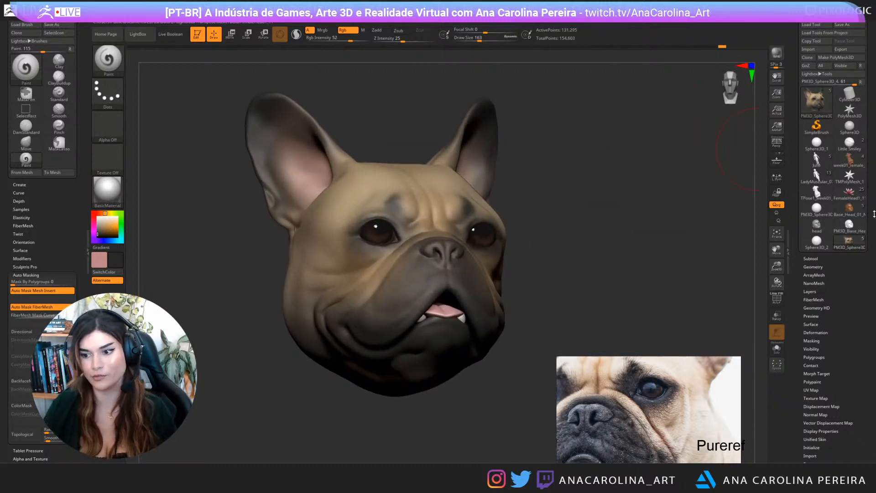
Make the tongue the active subtool, isolate it and try painting it with a muted red at draw size 163
{"action": "left_click_drag", "start_coordinate": [732, 152], "coordinate": [526, 266]}
{"action": "left_click", "coordinate": [423, 315], "text": "alt"}
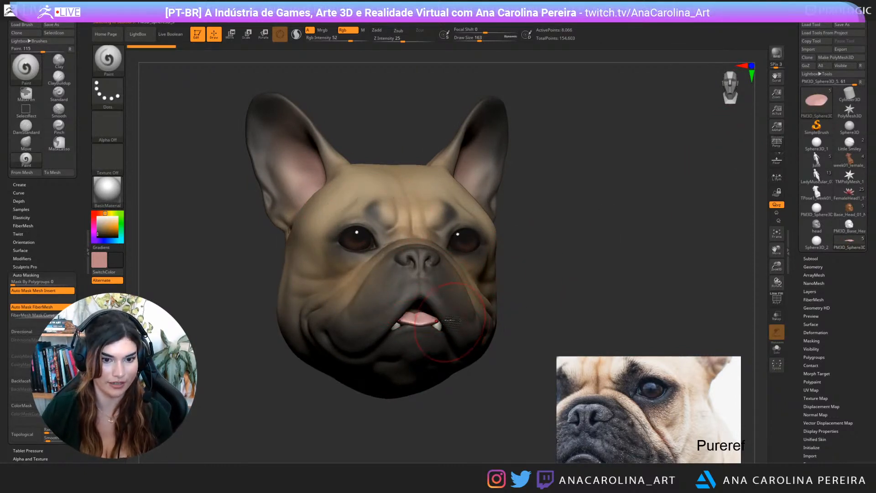
{"action": "key", "text": "c"}
{"action": "left_click_drag", "start_coordinate": [106, 220], "coordinate": [103, 227]}
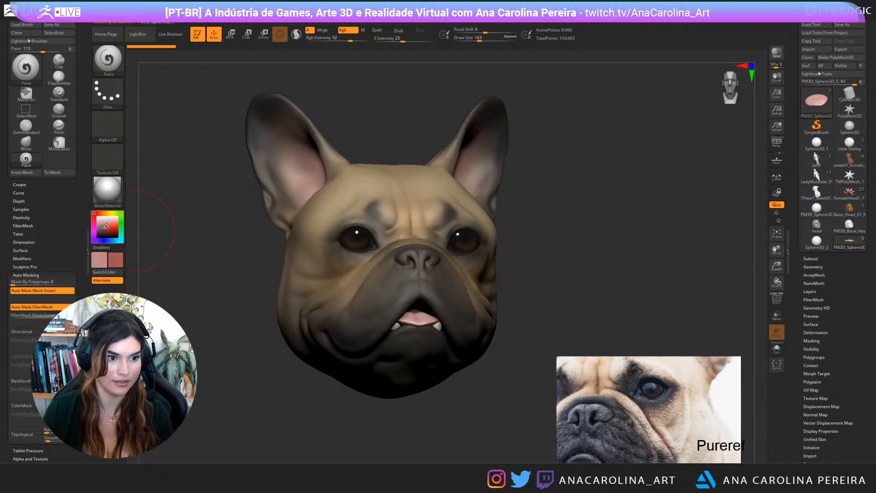
{"action": "left_click", "coordinate": [777, 348]}
{"action": "mouse_move", "coordinate": [595, 303]}
{"action": "left_mouse_down"}
{"action": "mouse_move", "coordinate": [380, 303]}
{"action": "mouse_move", "coordinate": [411, 278]}
{"action": "mouse_move", "coordinate": [422, 296]}
{"action": "left_mouse_up"}
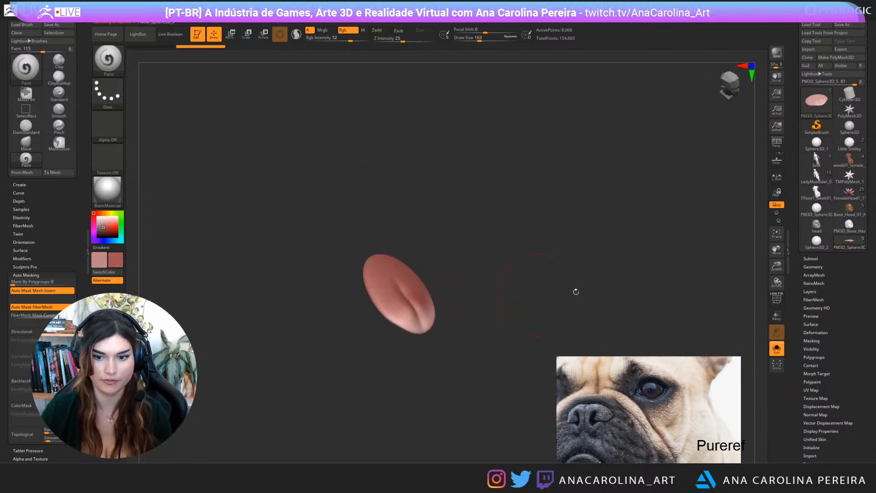
{"action": "key", "text": "ctrl+z"}
Choose a dark reddish grey, shade the back and middle of the tongue, and show all subtools again
{"action": "left_click_drag", "start_coordinate": [102, 228], "coordinate": [99, 230]}
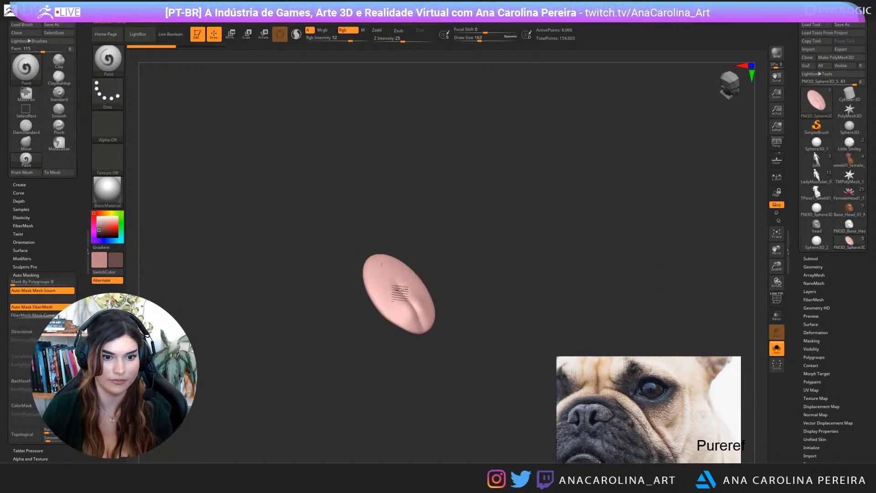
{"action": "mouse_move", "coordinate": [397, 290]}
{"action": "left_mouse_down"}
{"action": "mouse_move", "coordinate": [404, 302]}
{"action": "mouse_move", "coordinate": [401, 277]}
{"action": "left_mouse_up"}
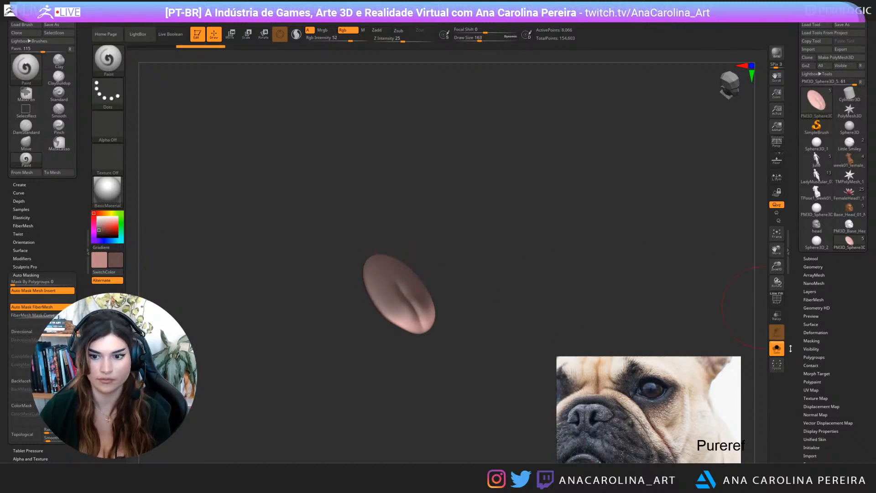
{"action": "left_click", "coordinate": [777, 348]}
{"action": "left_click_drag", "start_coordinate": [695, 301], "coordinate": [678, 281]}
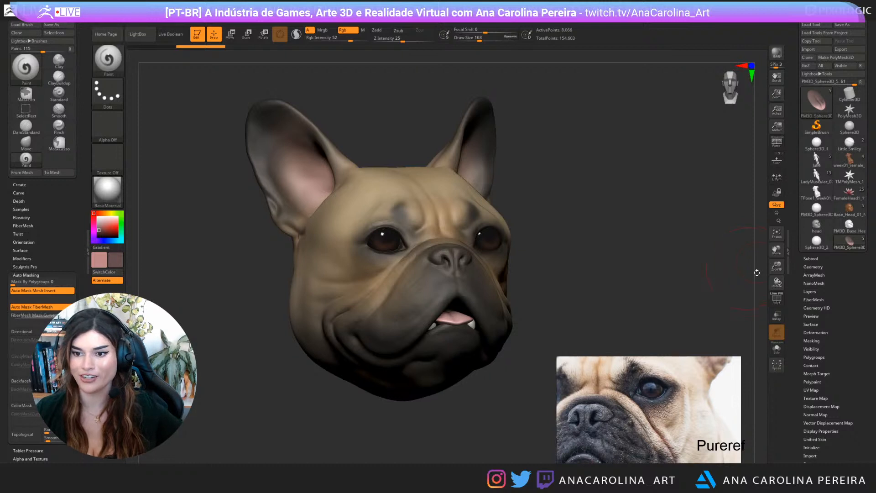
Open the DynaMesh settings in the tongue subtool's geometry options
{"action": "left_click", "coordinate": [812, 267]}
{"action": "left_click", "coordinate": [811, 258]}
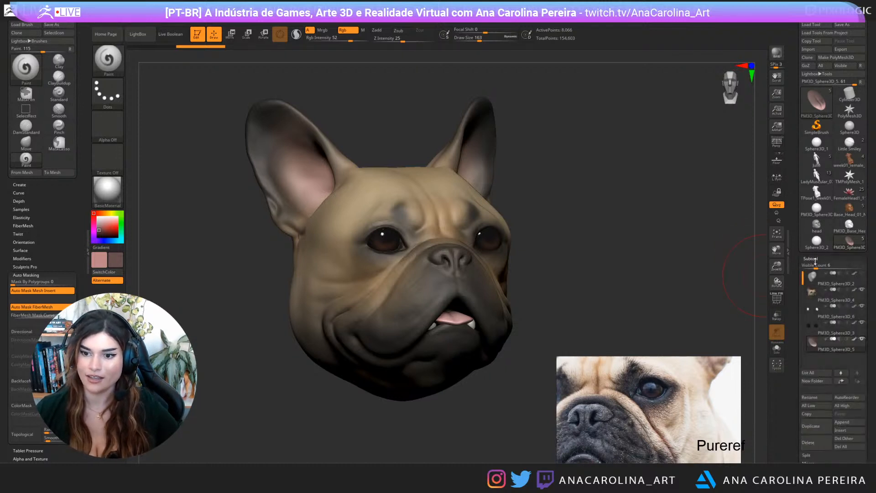
{"action": "left_click", "coordinate": [815, 390]}
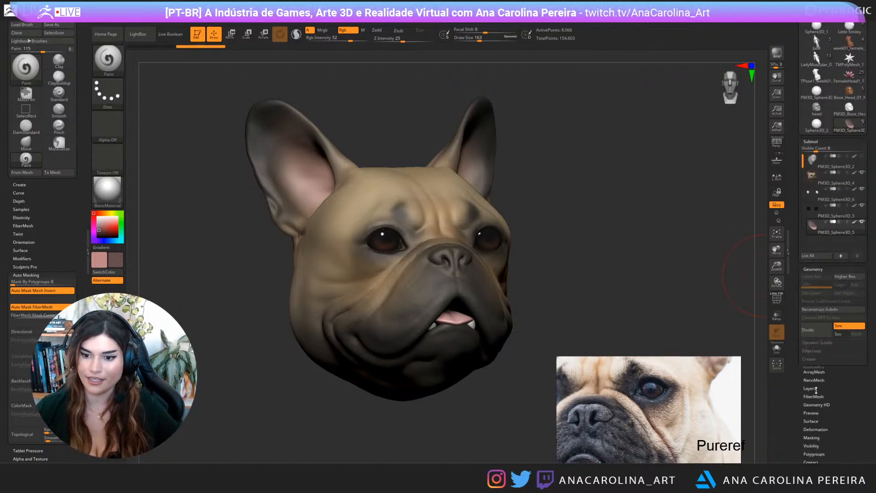
{"action": "left_click", "coordinate": [819, 264]}
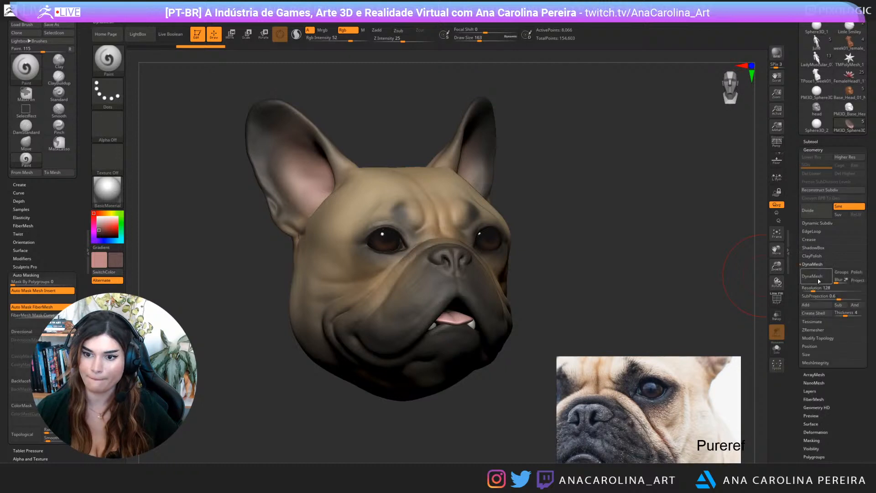